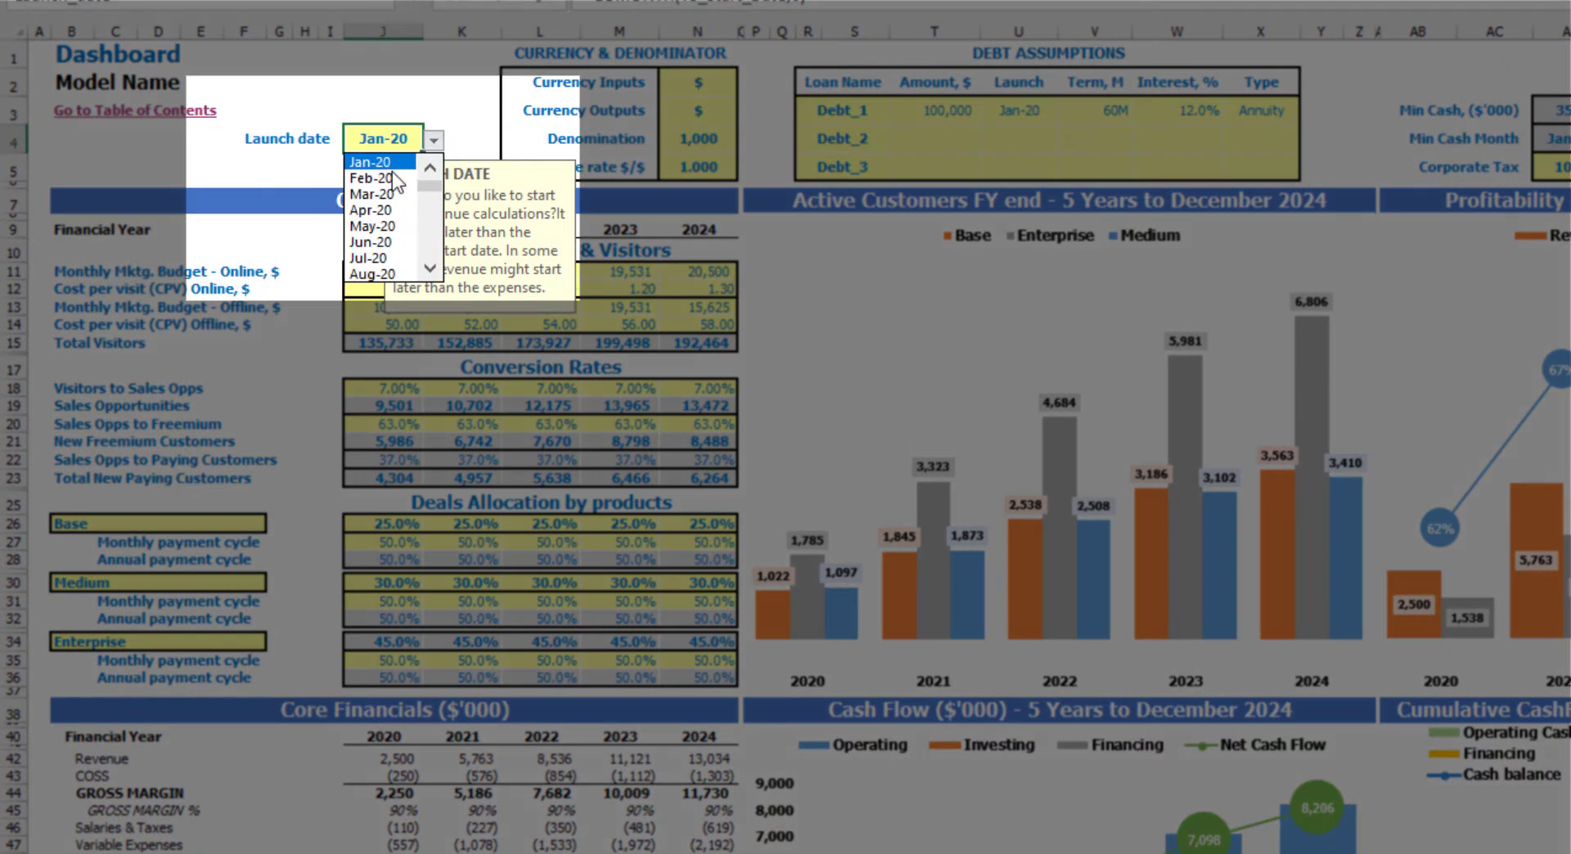
- Set the dashboard's launch date to Apr-20
left_click(373, 214)
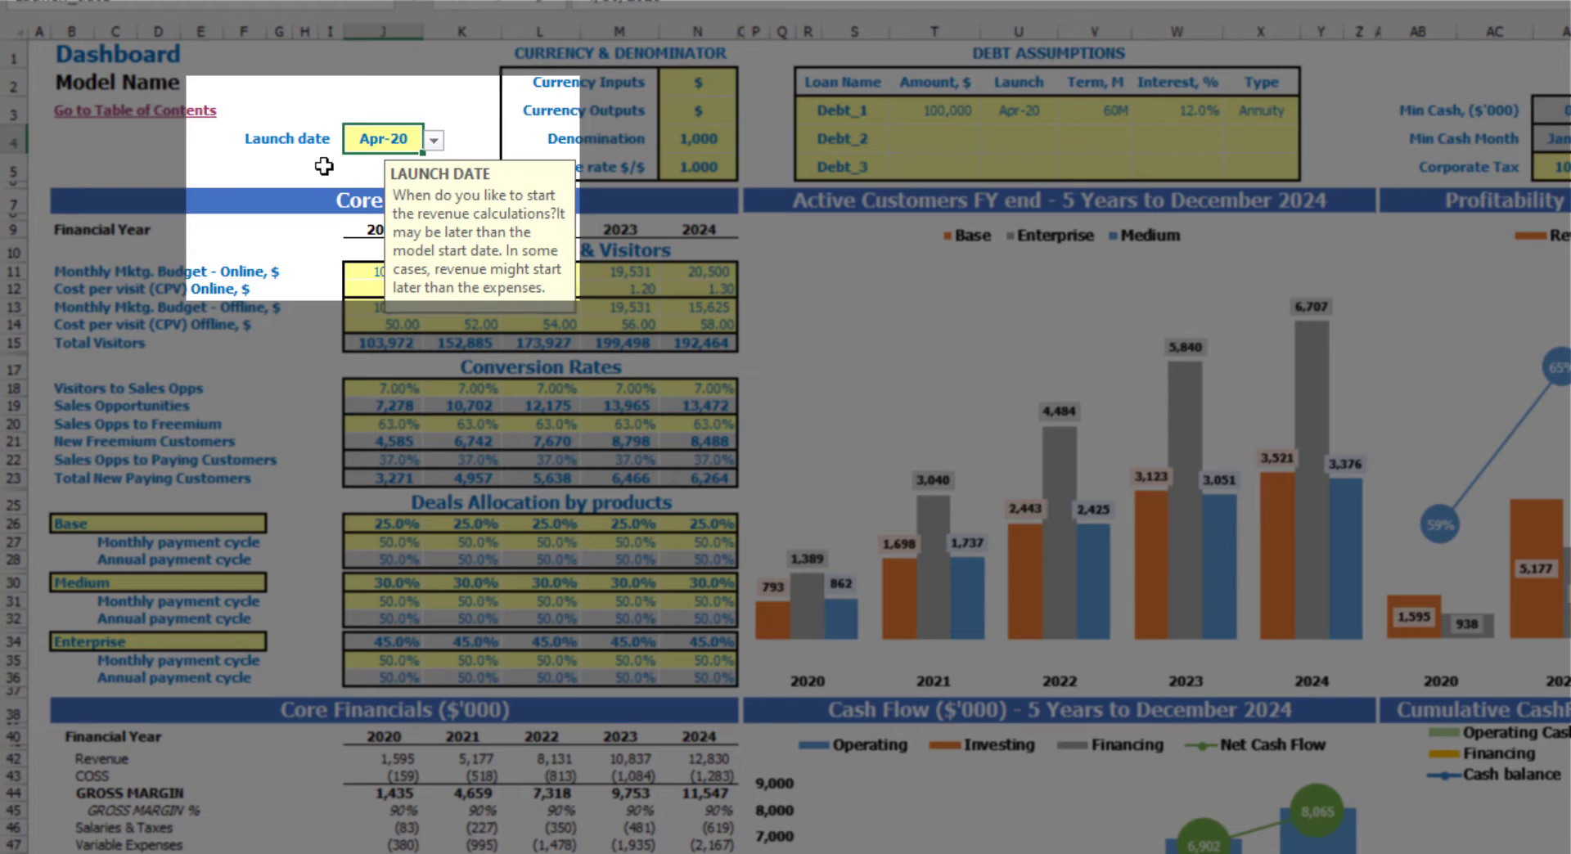
left_click(324, 166)
left_click(354, 137)
left_click(304, 161)
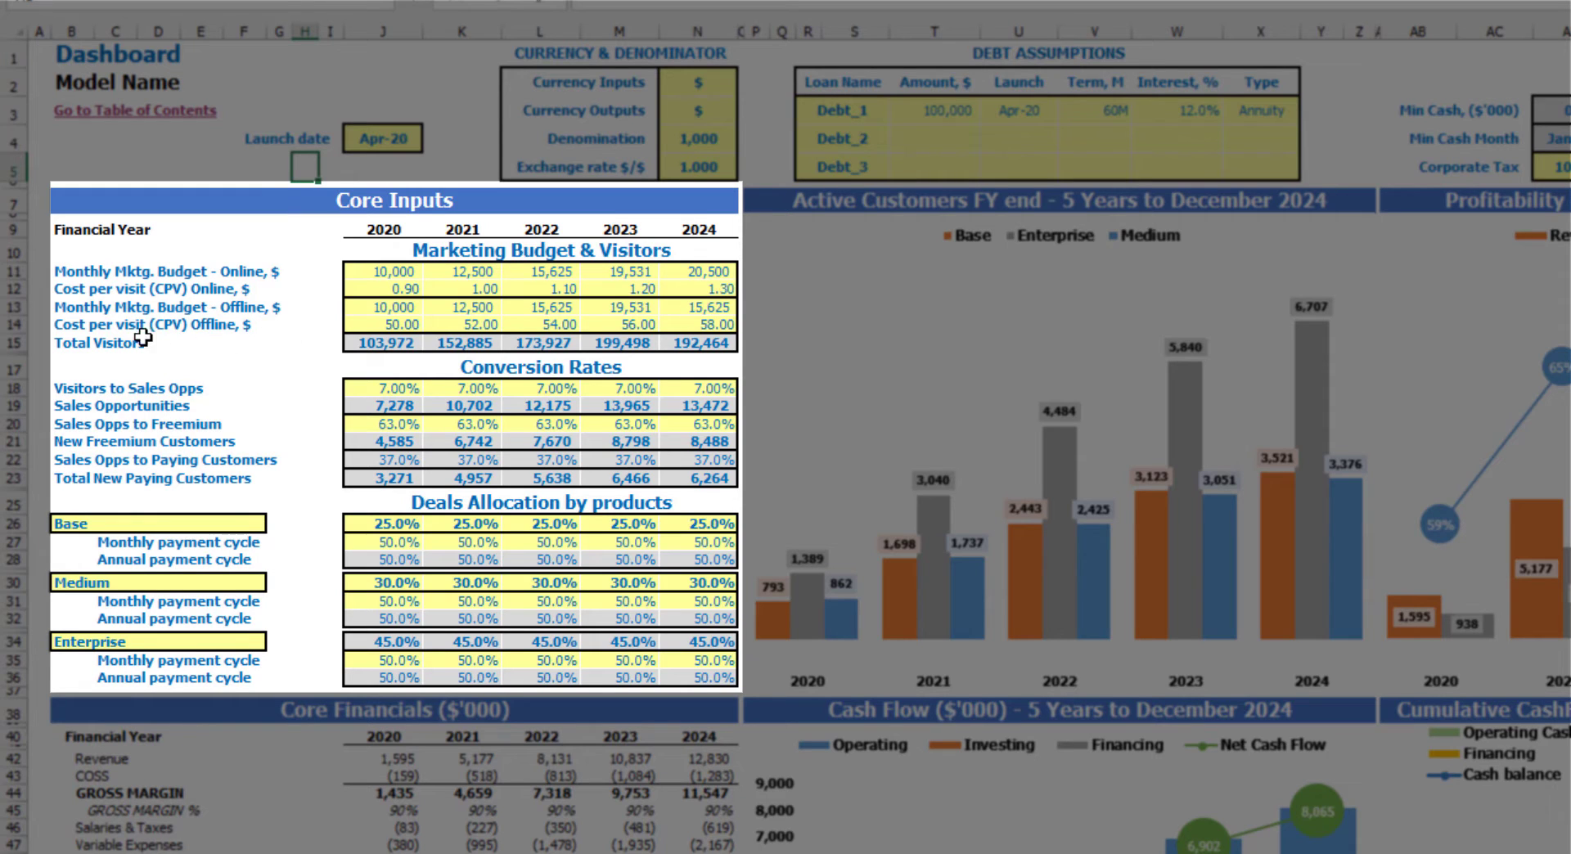
- Try clearing the offline marketing budgets and offline costs per visit for 2020 to 2024, and undo the clearing
left_click_drag(60, 273, 65, 290)
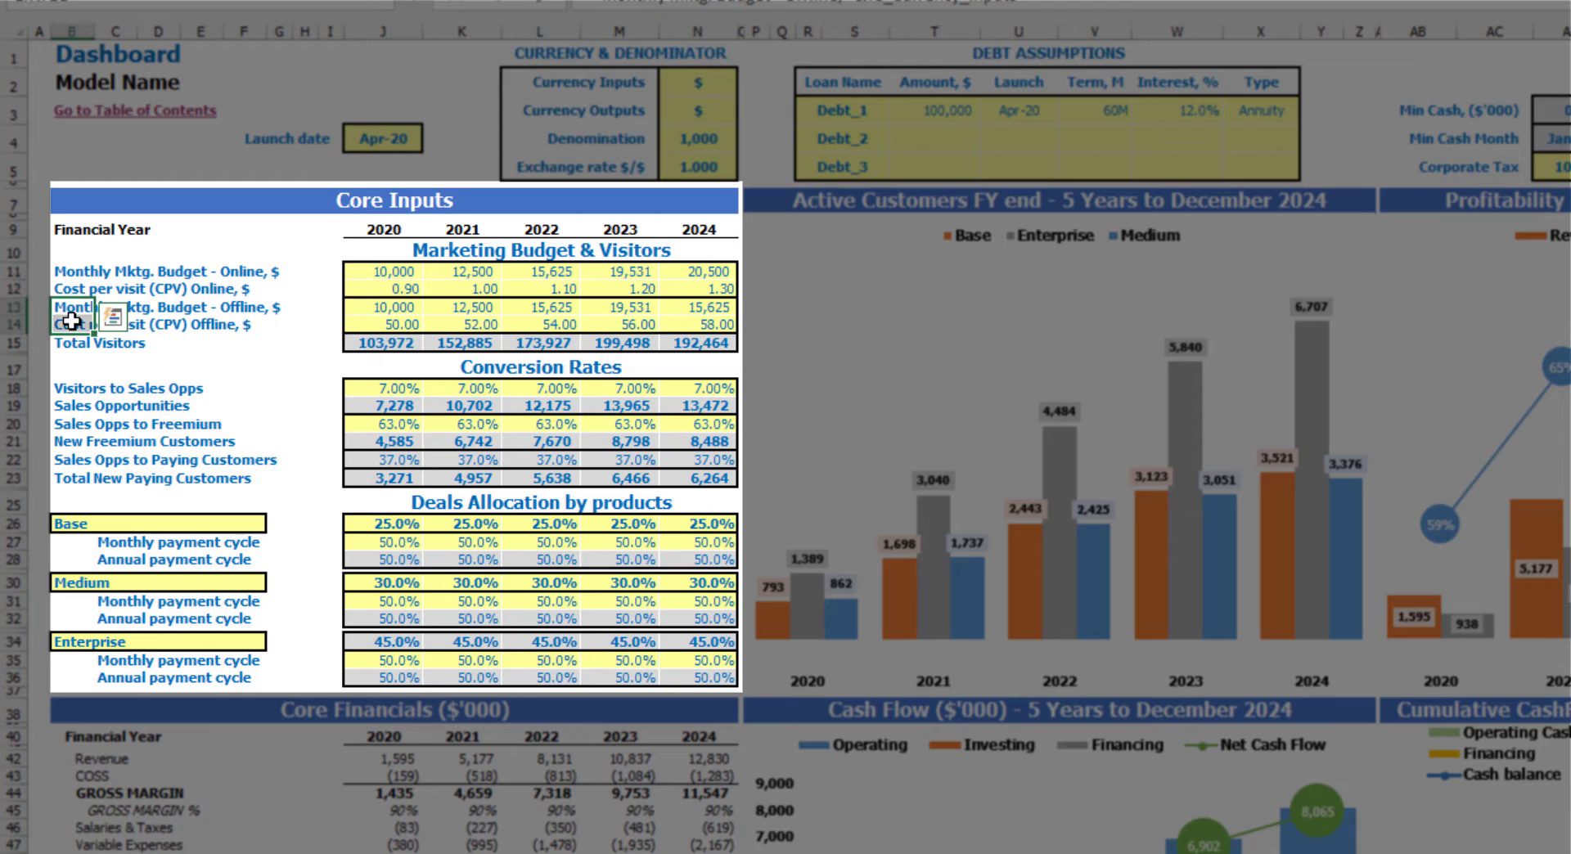
left_click(309, 243)
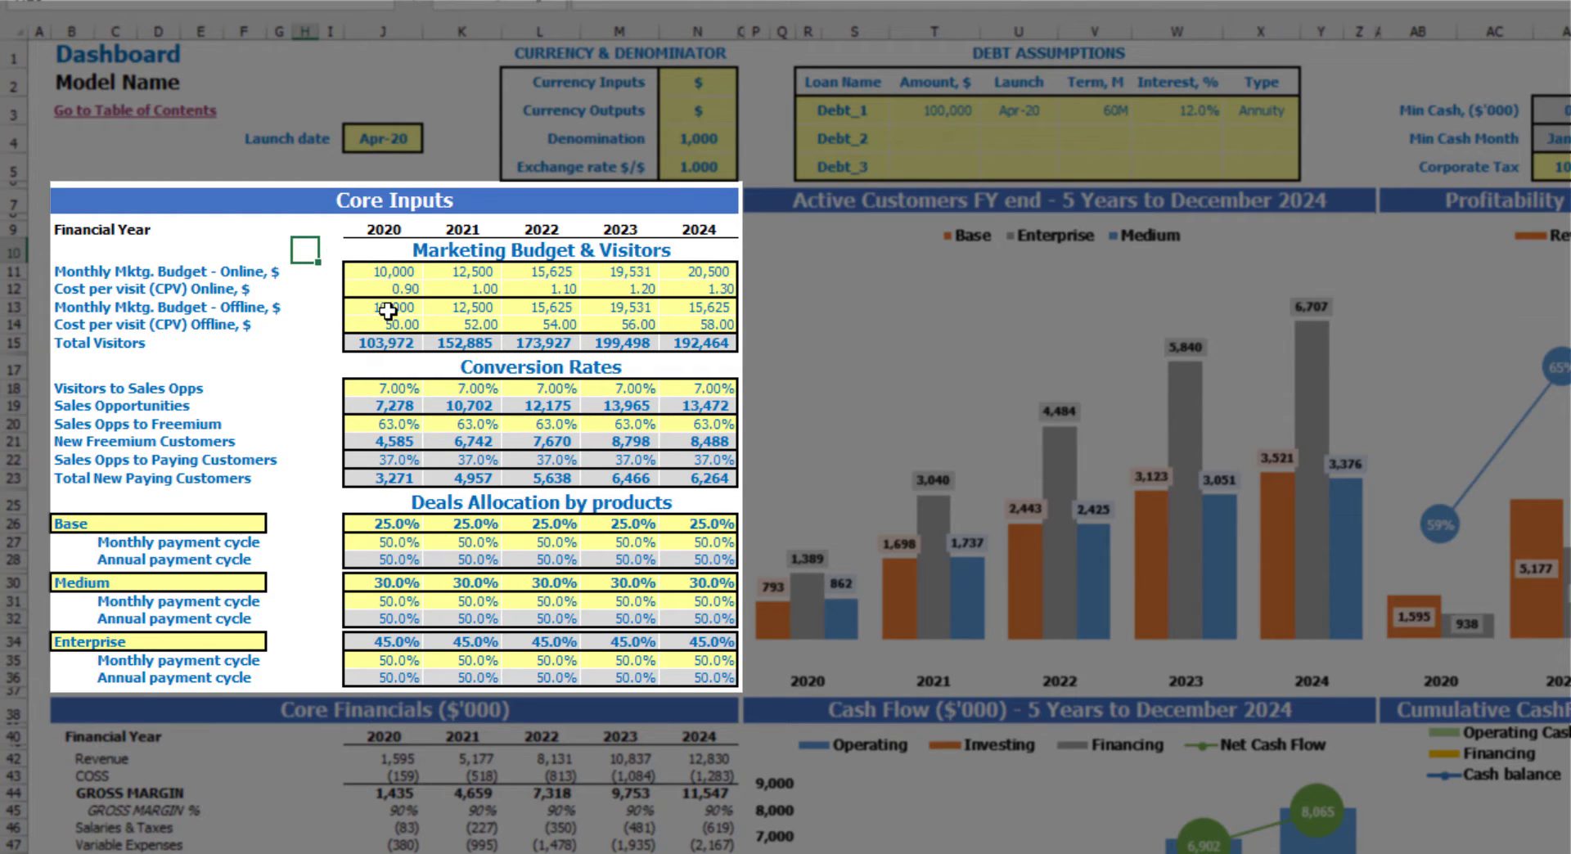
left_click_drag(390, 308, 696, 325)
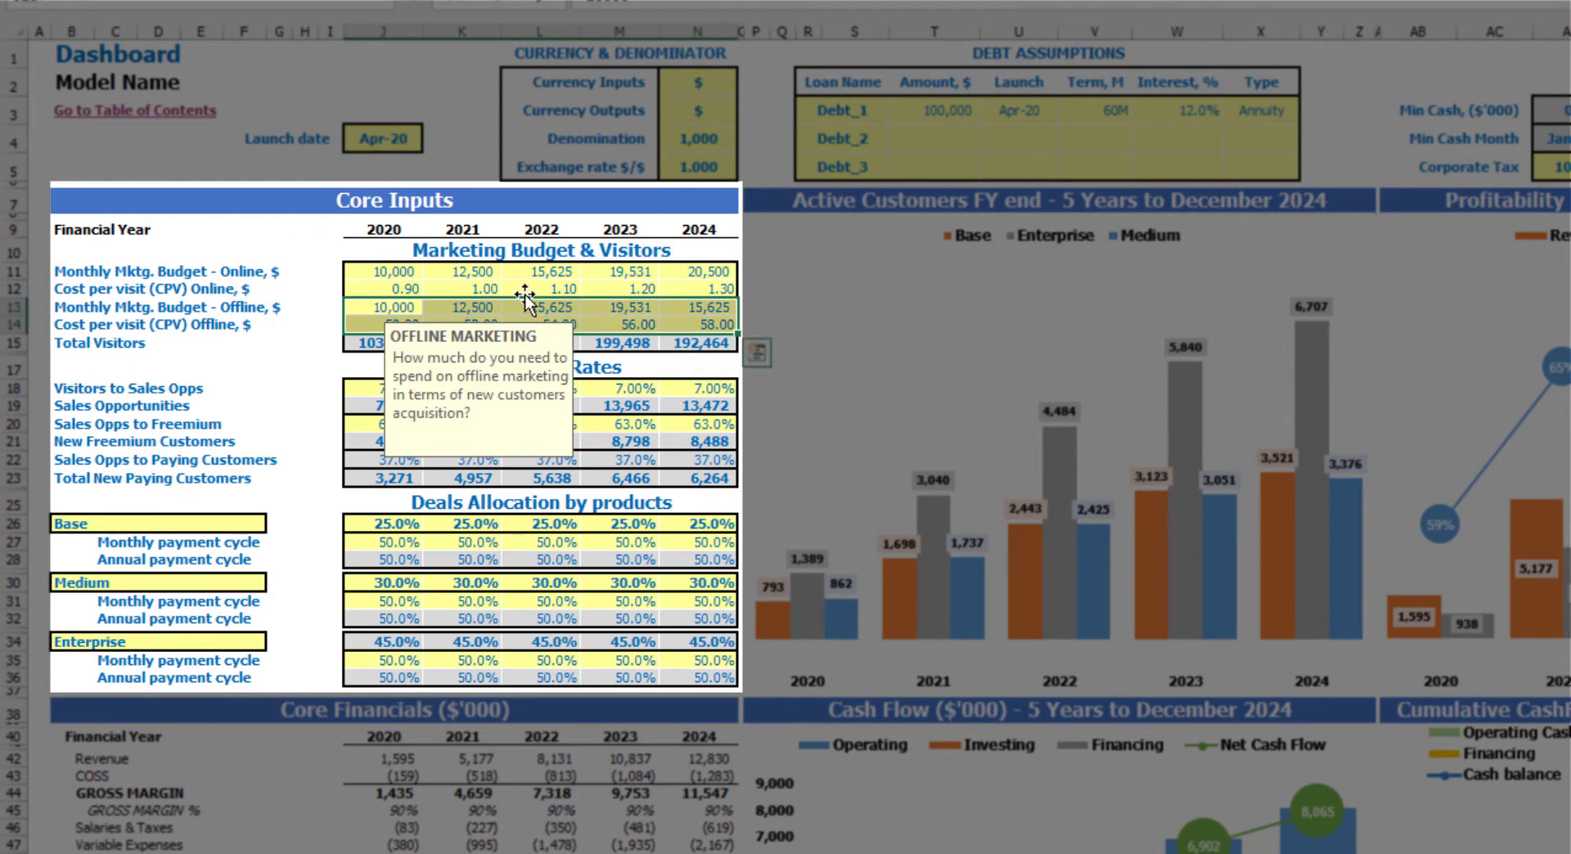
key("Delete")
left_click(311, 294)
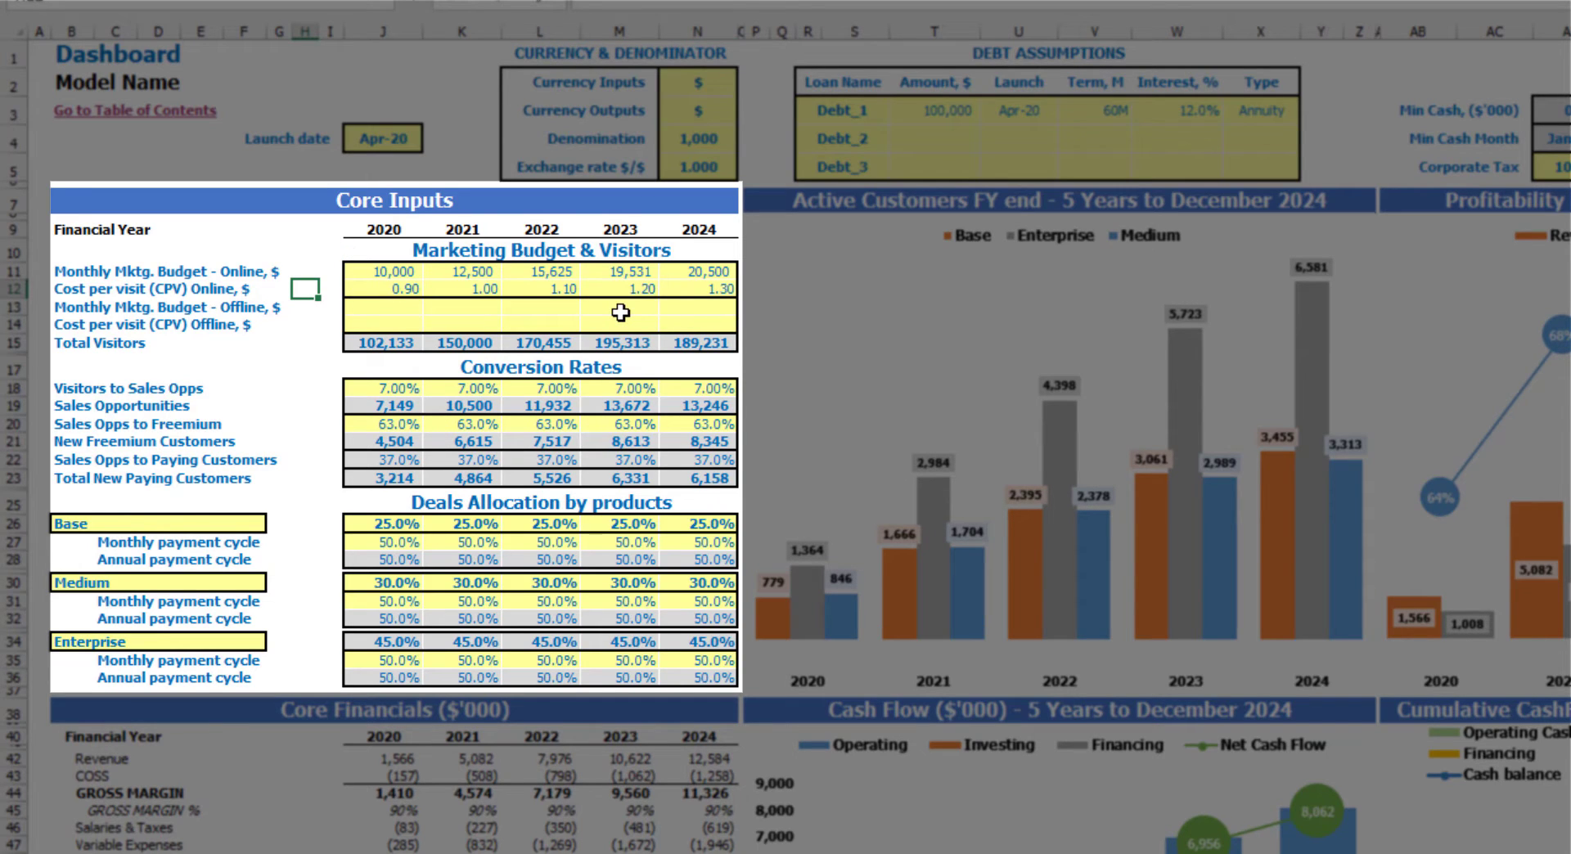
key("ctrl+z")
key("ctrl+z")
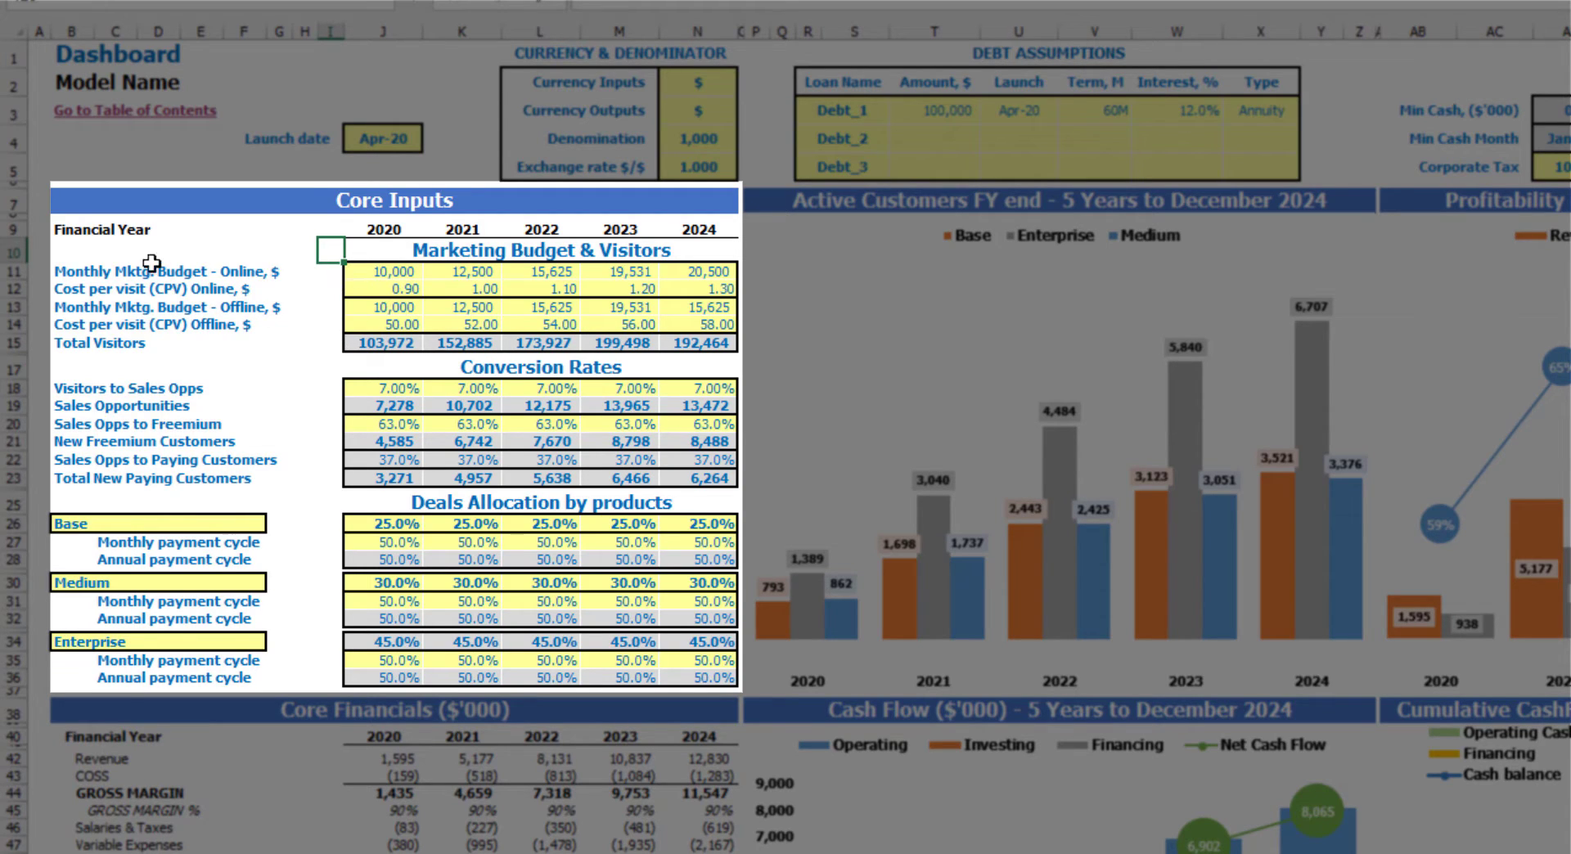
- Set the 2020 monthly online marketing budget to 15000 and make the 2021 budget a formula adding 2000 to the previous year
left_click(372, 270)
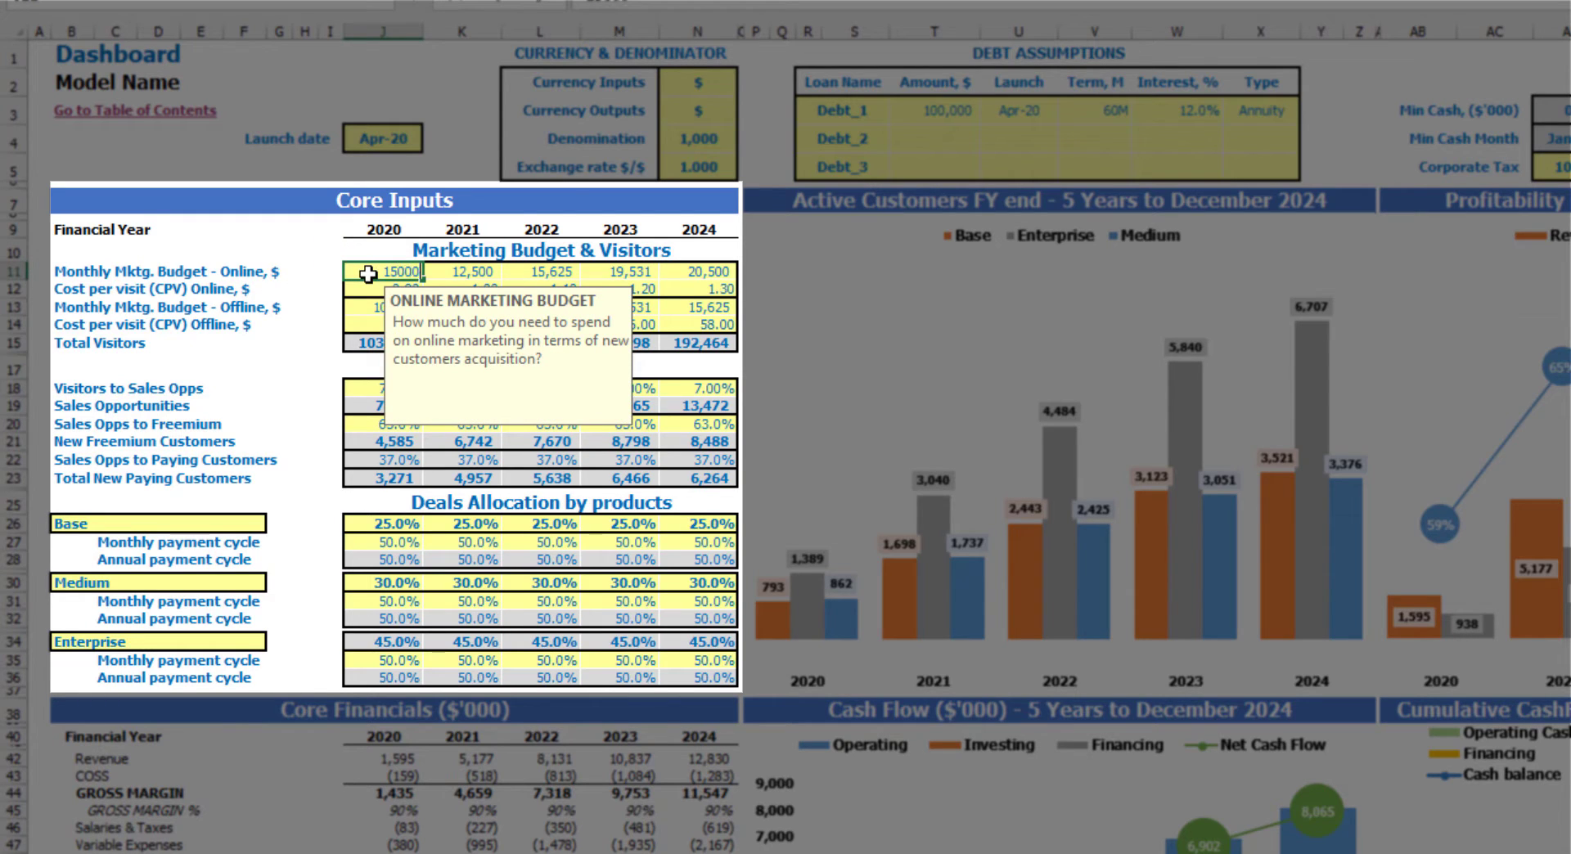
key("ctrl+Return")
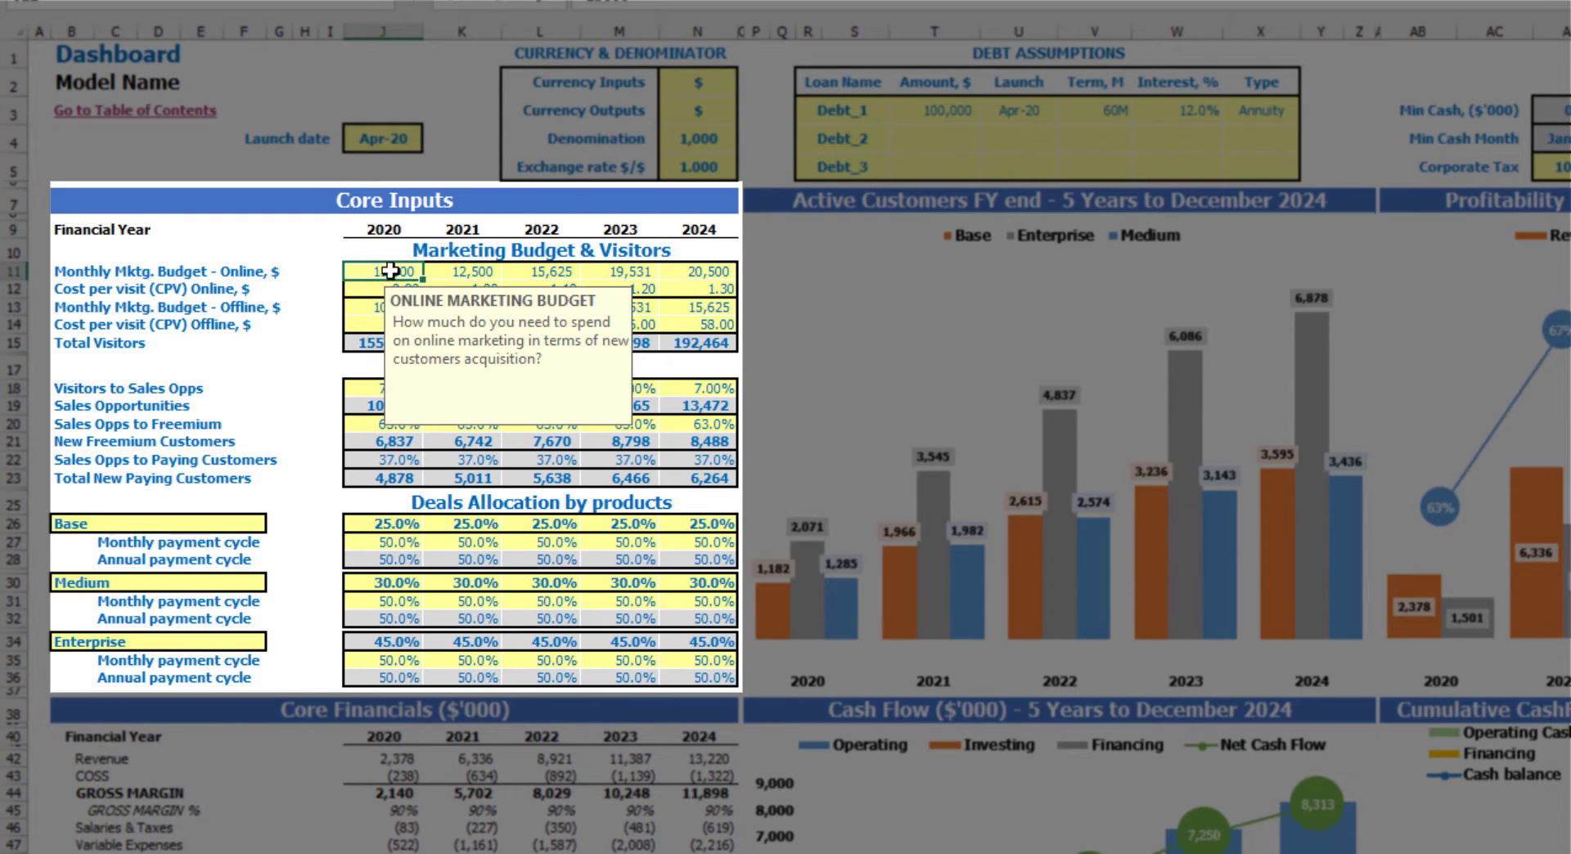
left_click(468, 276)
type("=")
key("Left")
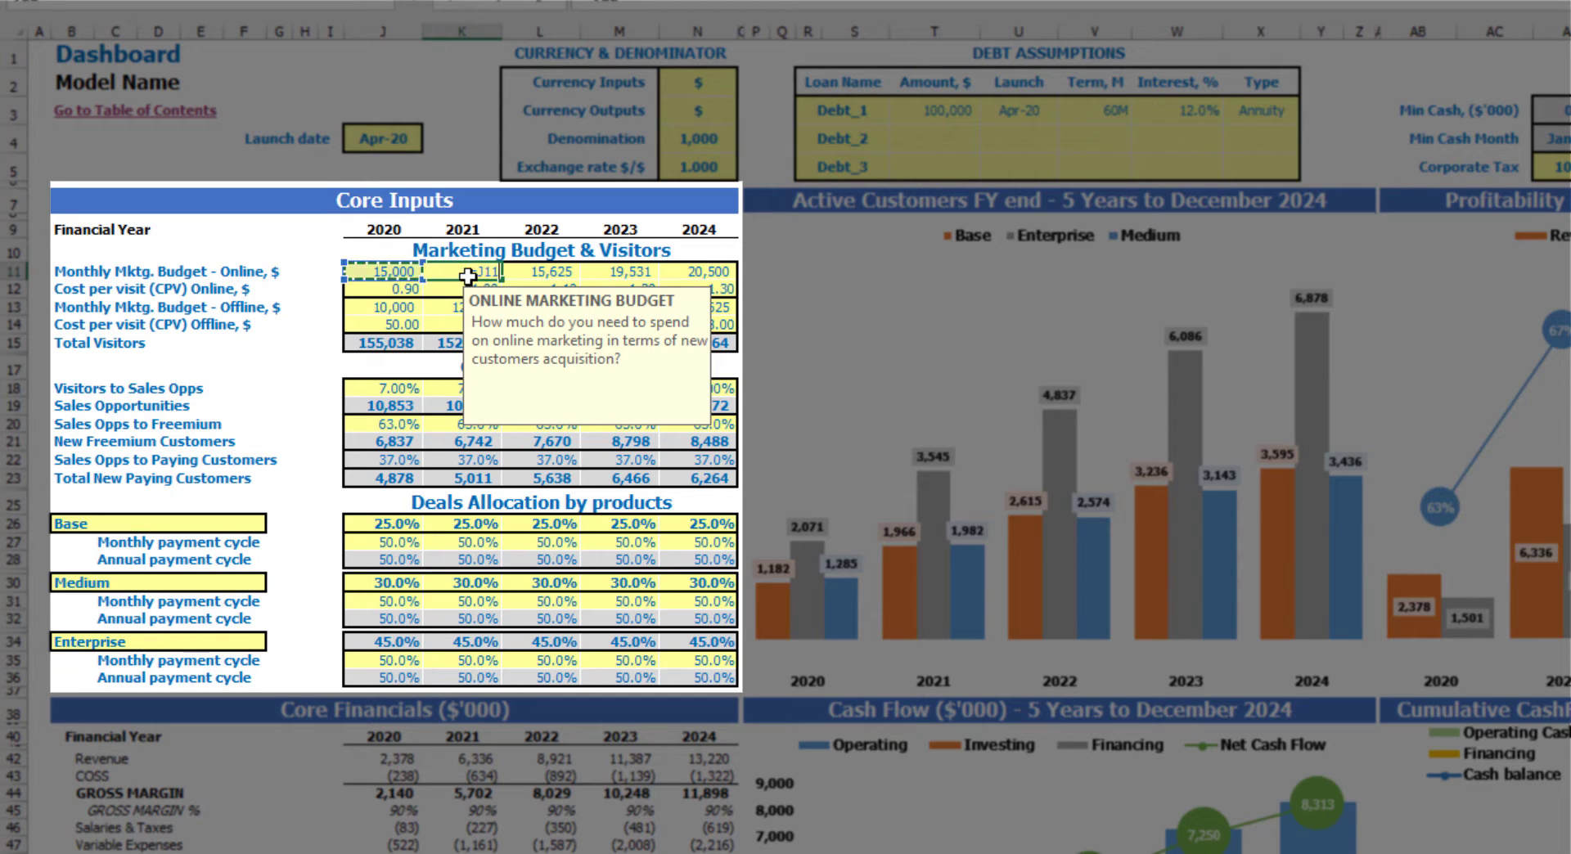
type("+20")
type("00")
key("ctrl+Return")
- Copy the 2021 online marketing budget formula across 2022, 2023 and 2024
key("ctrl+c")
key("Right")
key("shift+Right")
key("shift+Right")
key("ctrl+v")
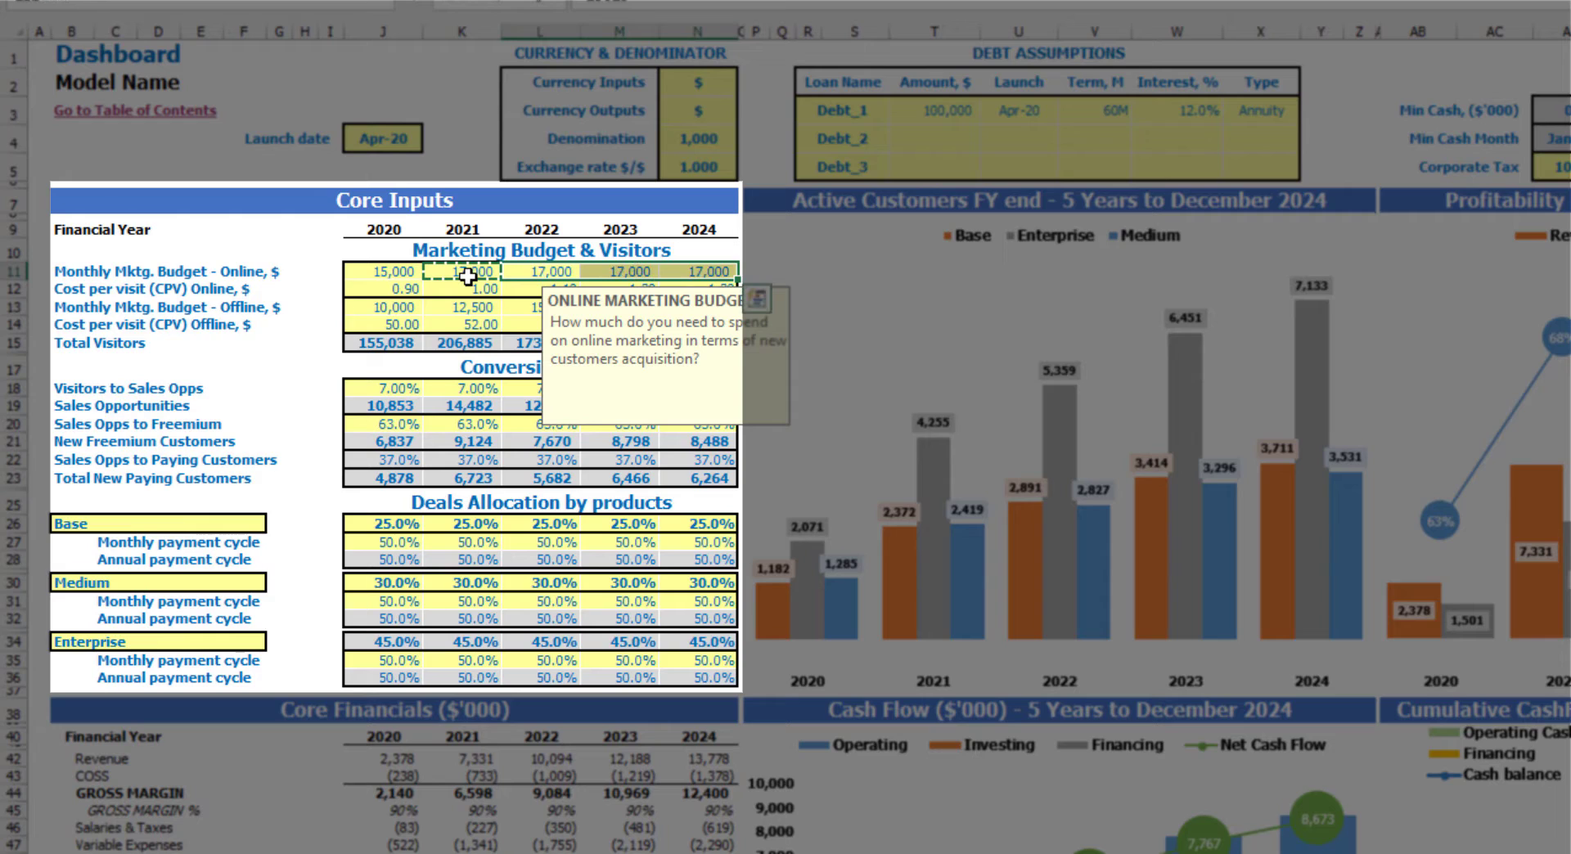
left_click(283, 270)
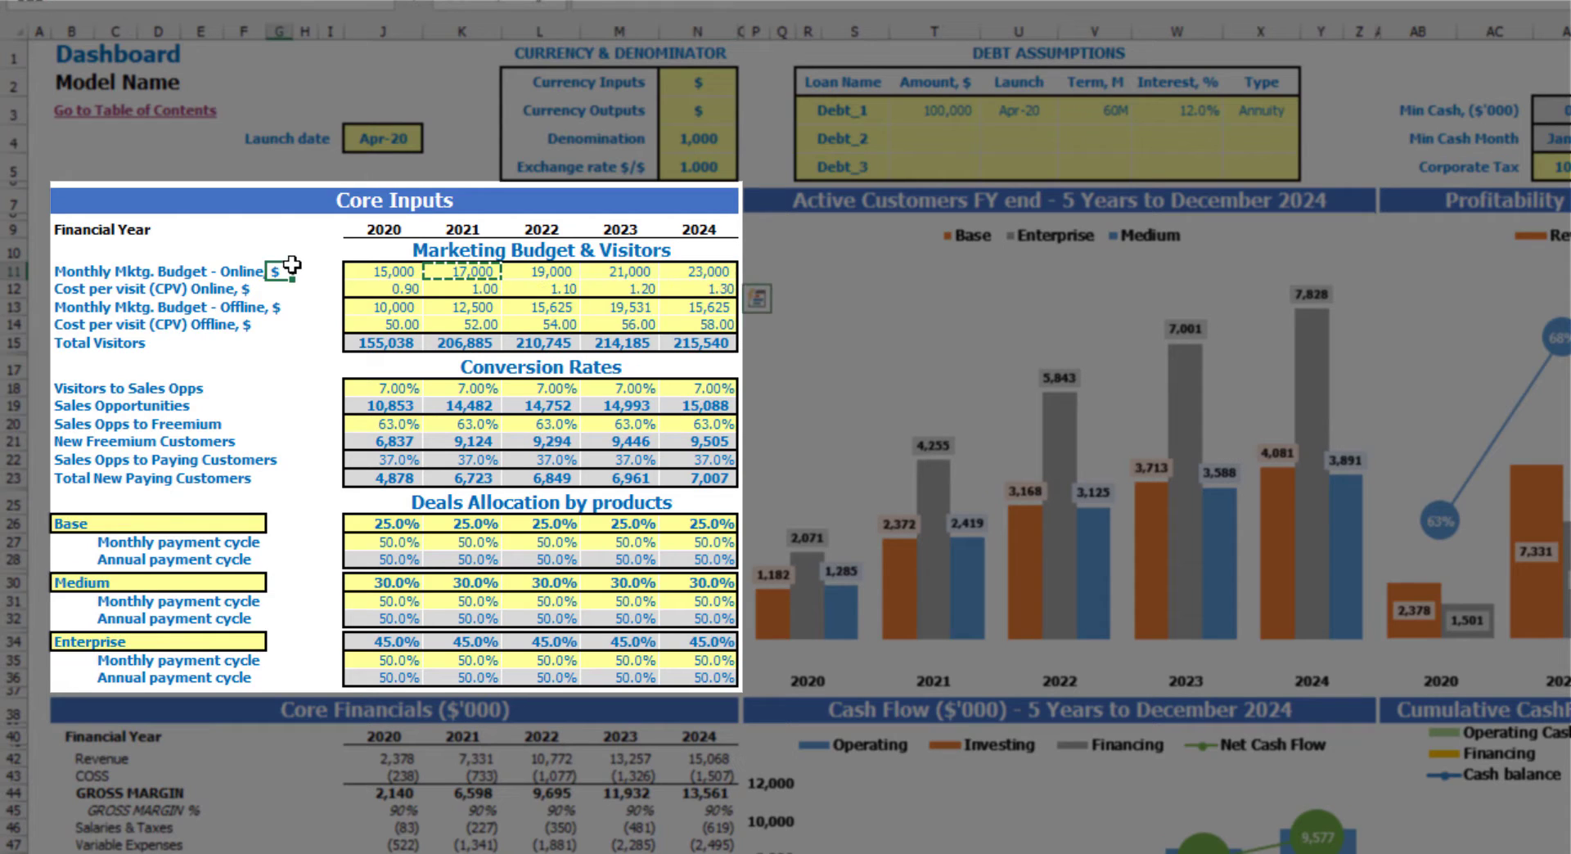
left_click(705, 263)
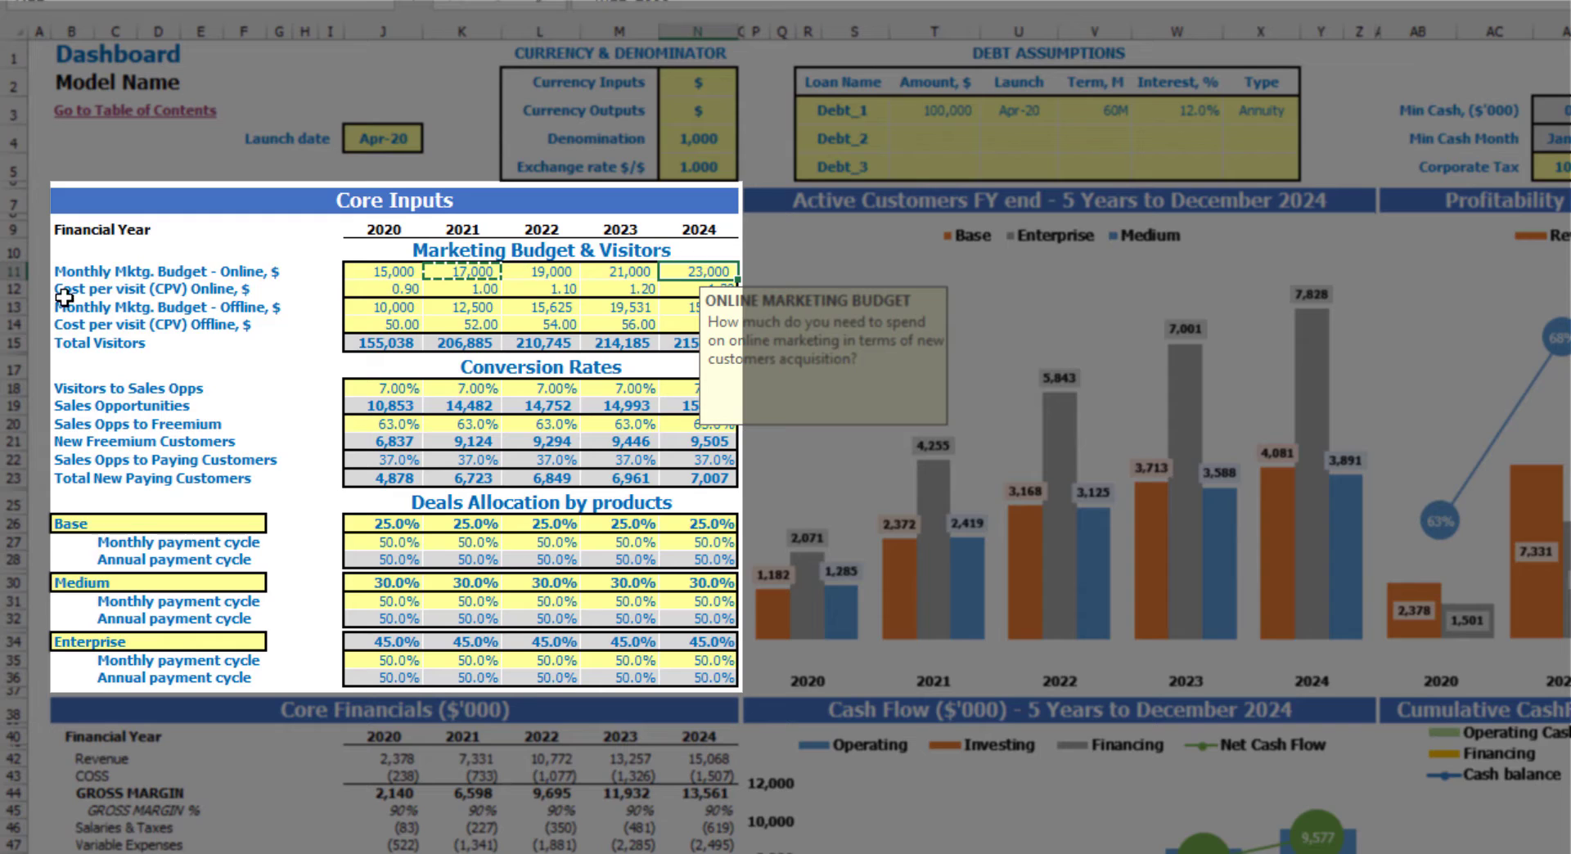
- Set the online cost per visit for 2020 to 2024 to 1, 1.2, 1.4, 1.6 and 1.8
left_click(390, 288)
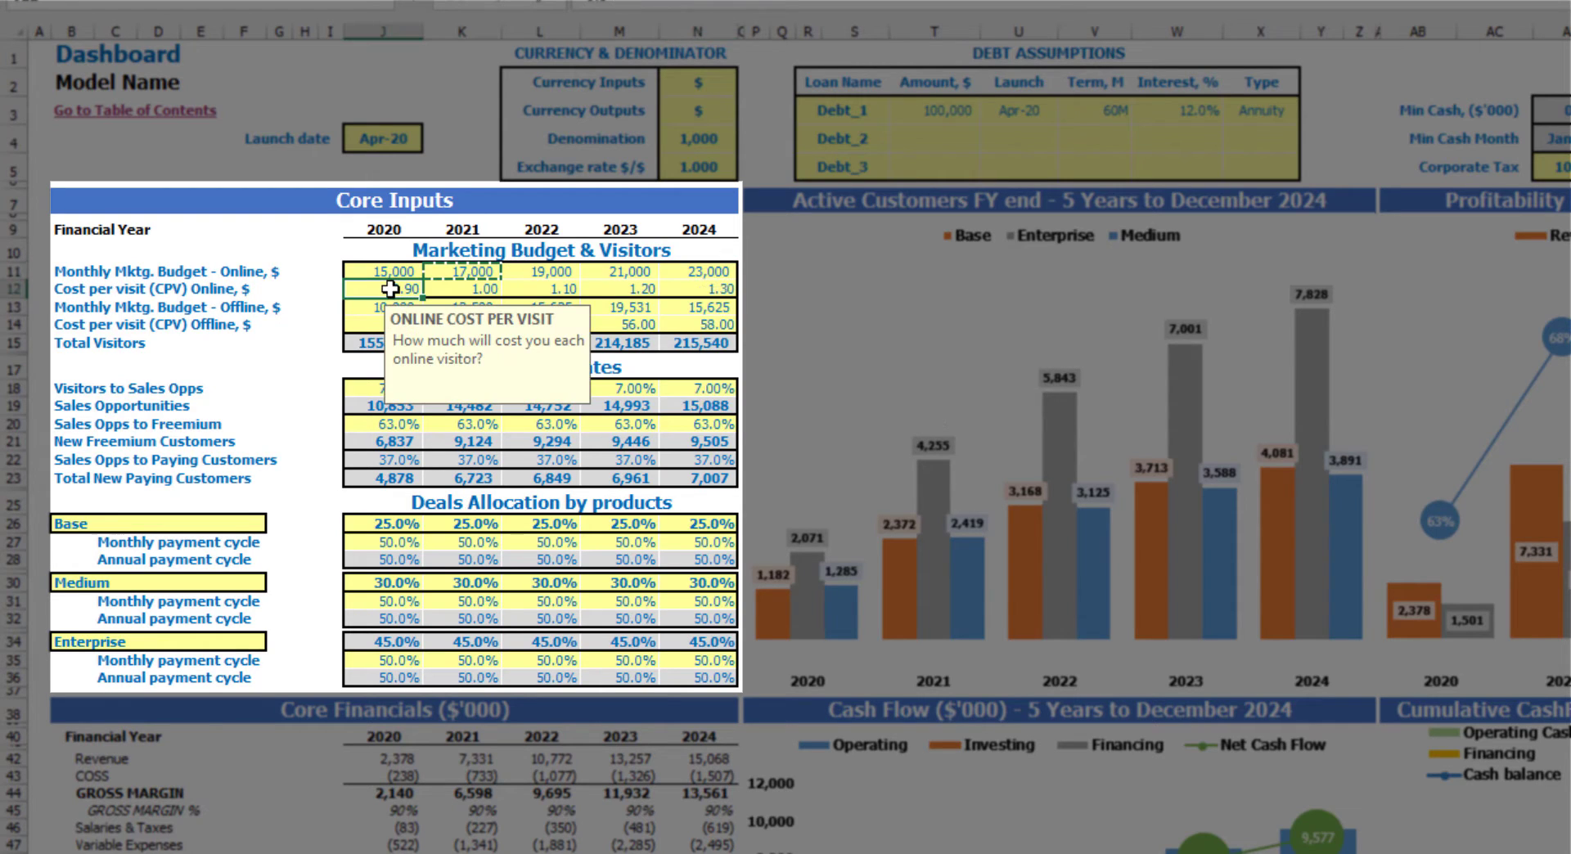
type("1")
key("Tab")
type("1.2")
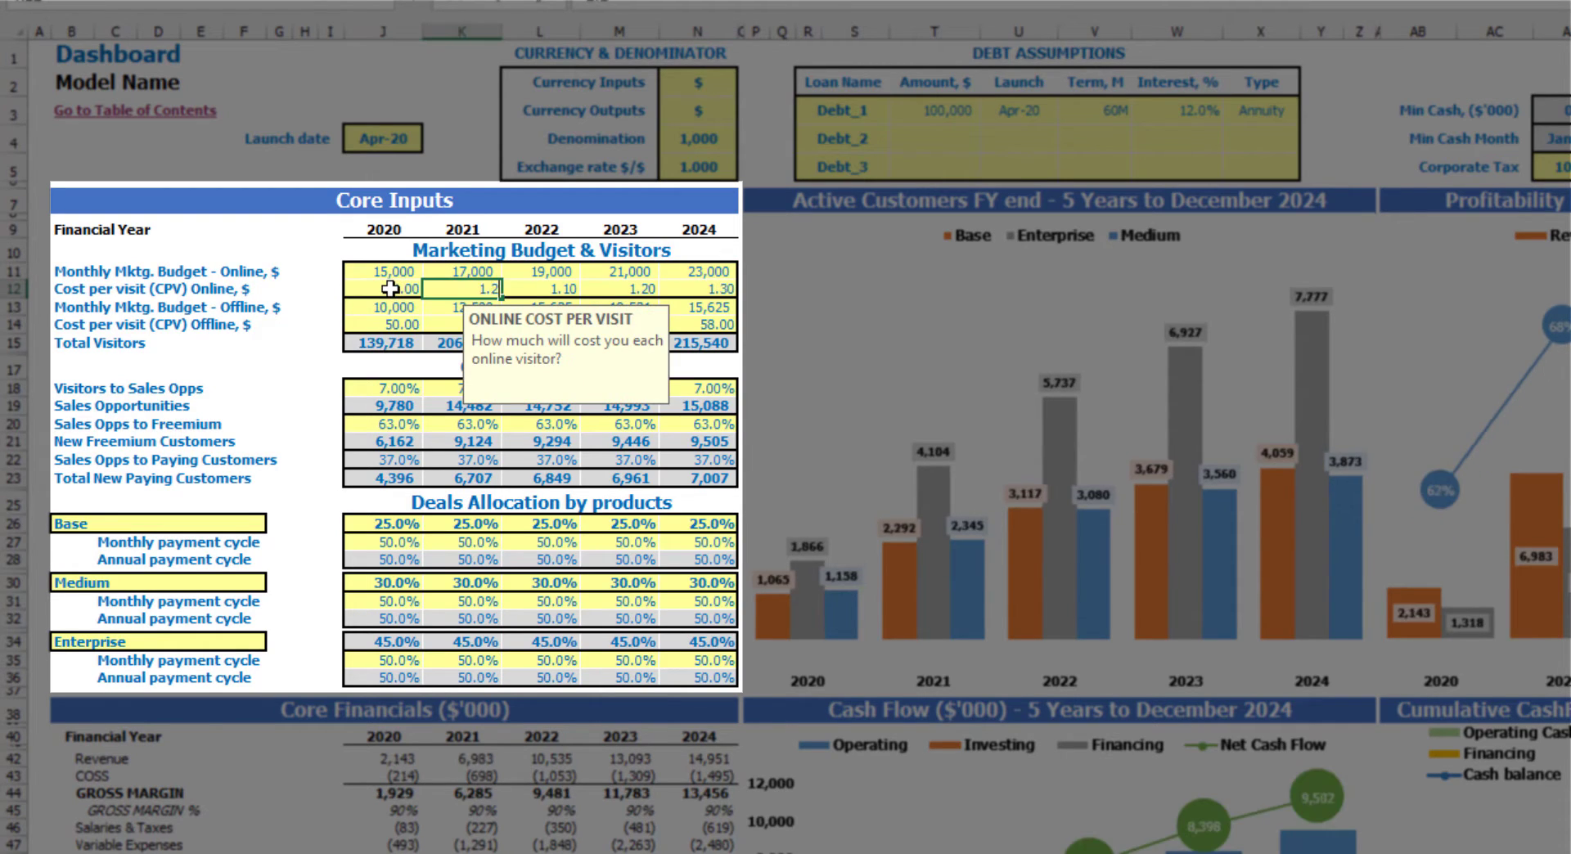
key("Tab")
type("1.4")
key("Tab")
type("1")
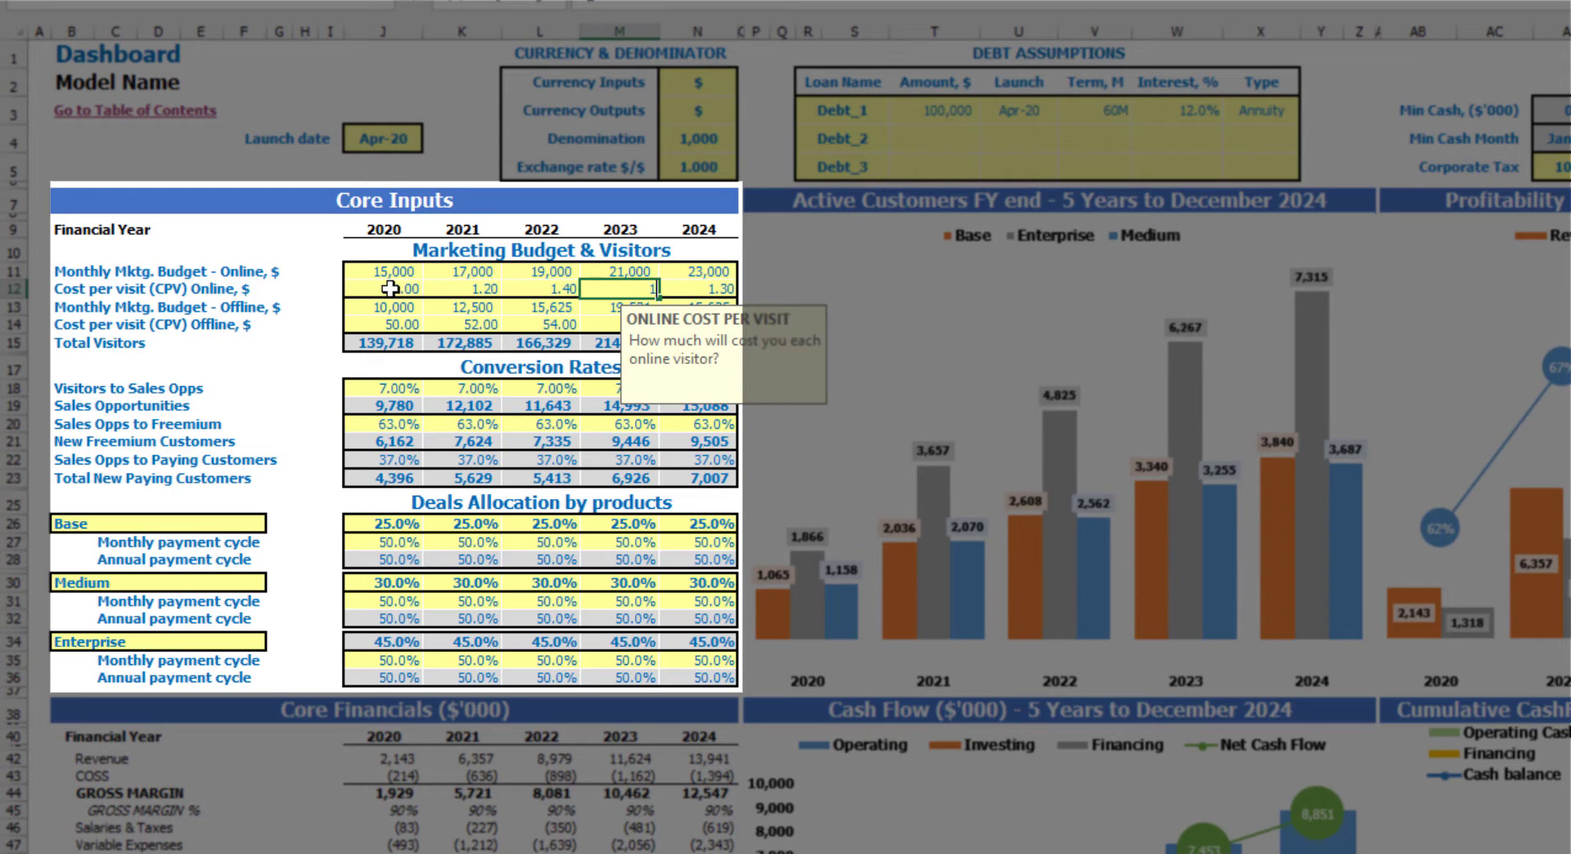
type(".6")
key("Tab")
type("1")
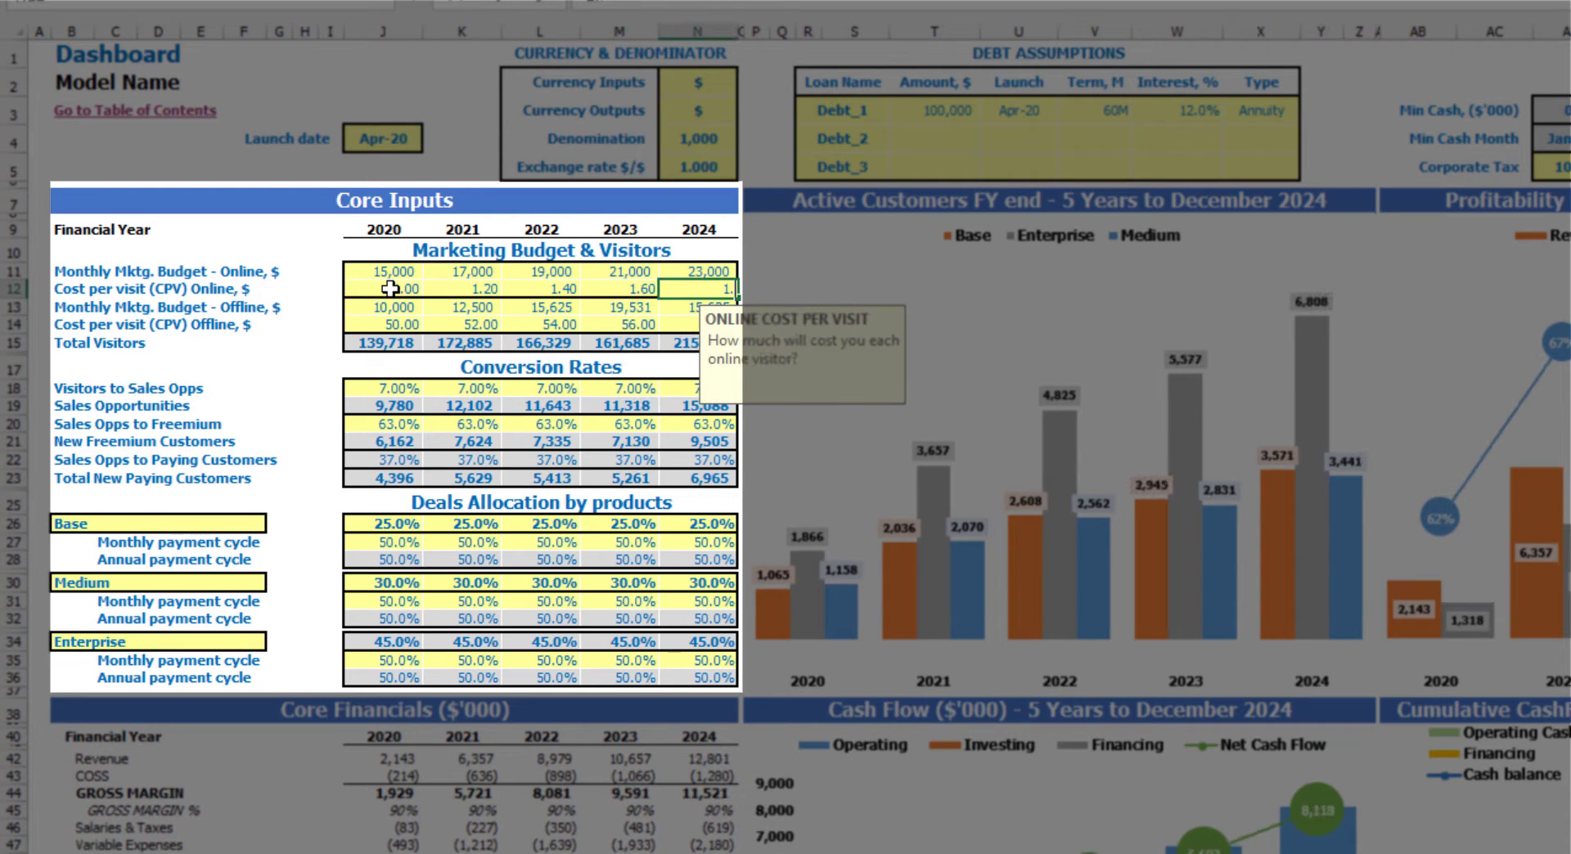
type(".8")
key("Return")
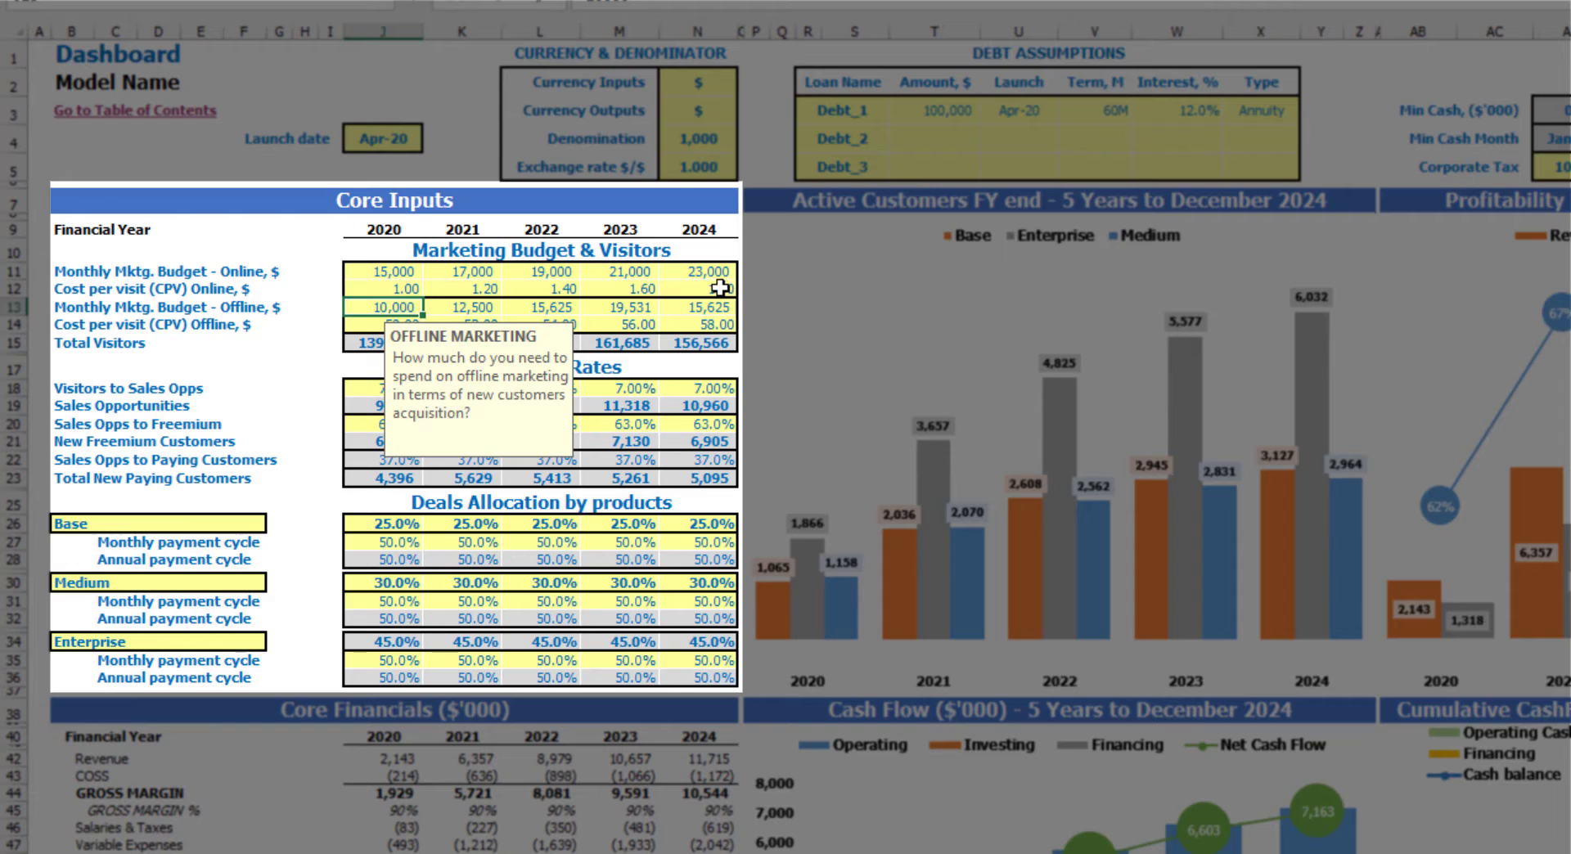
left_click(308, 288)
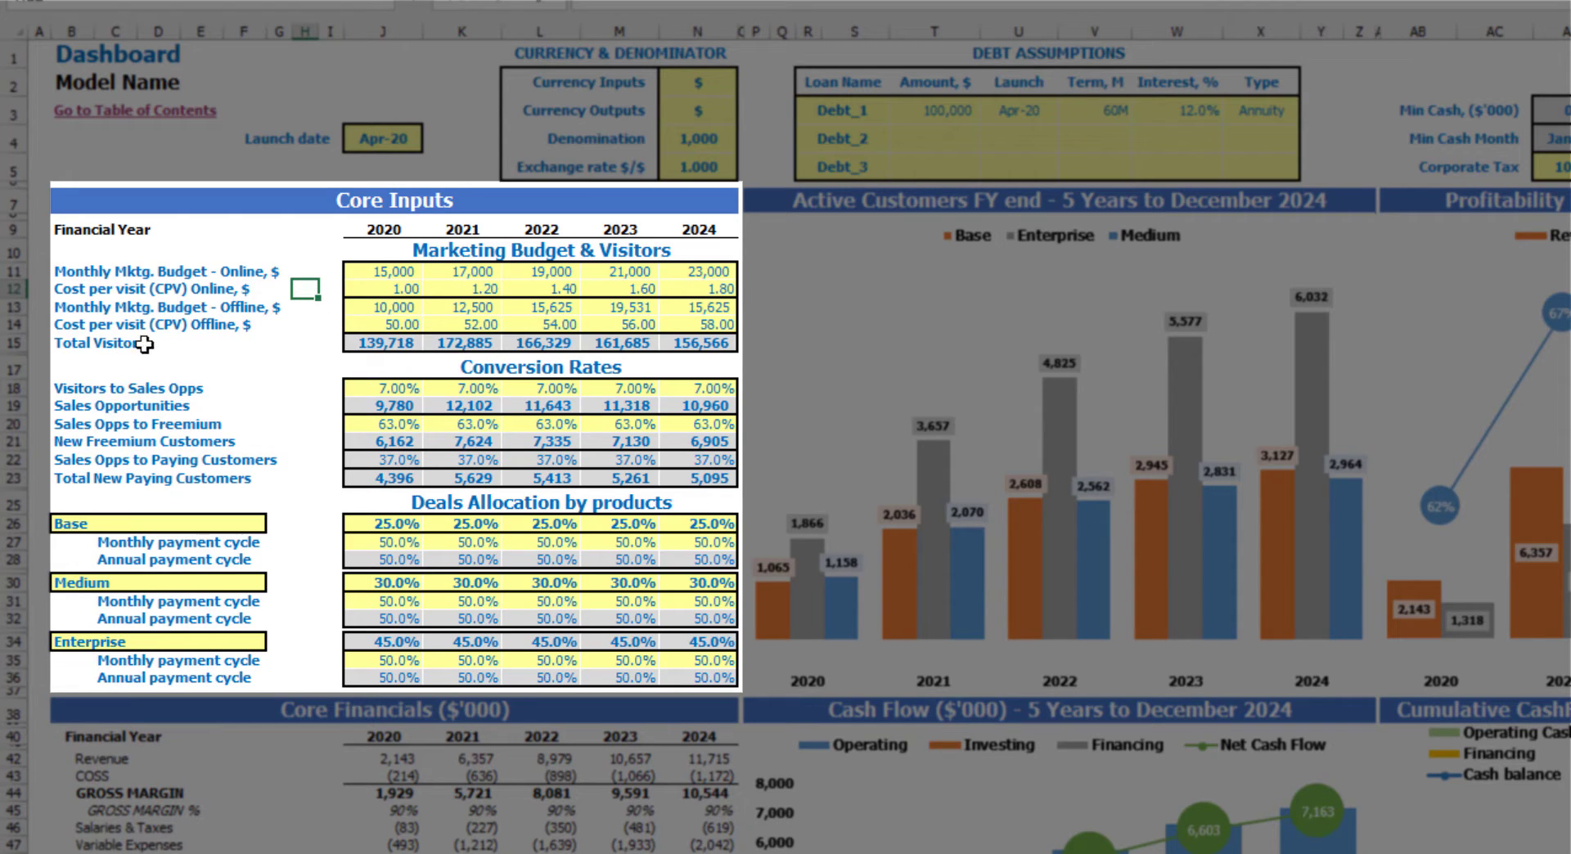
- Examine the total visitors row and the conversion rates section through total new paying customers
left_click_drag(368, 347, 688, 342)
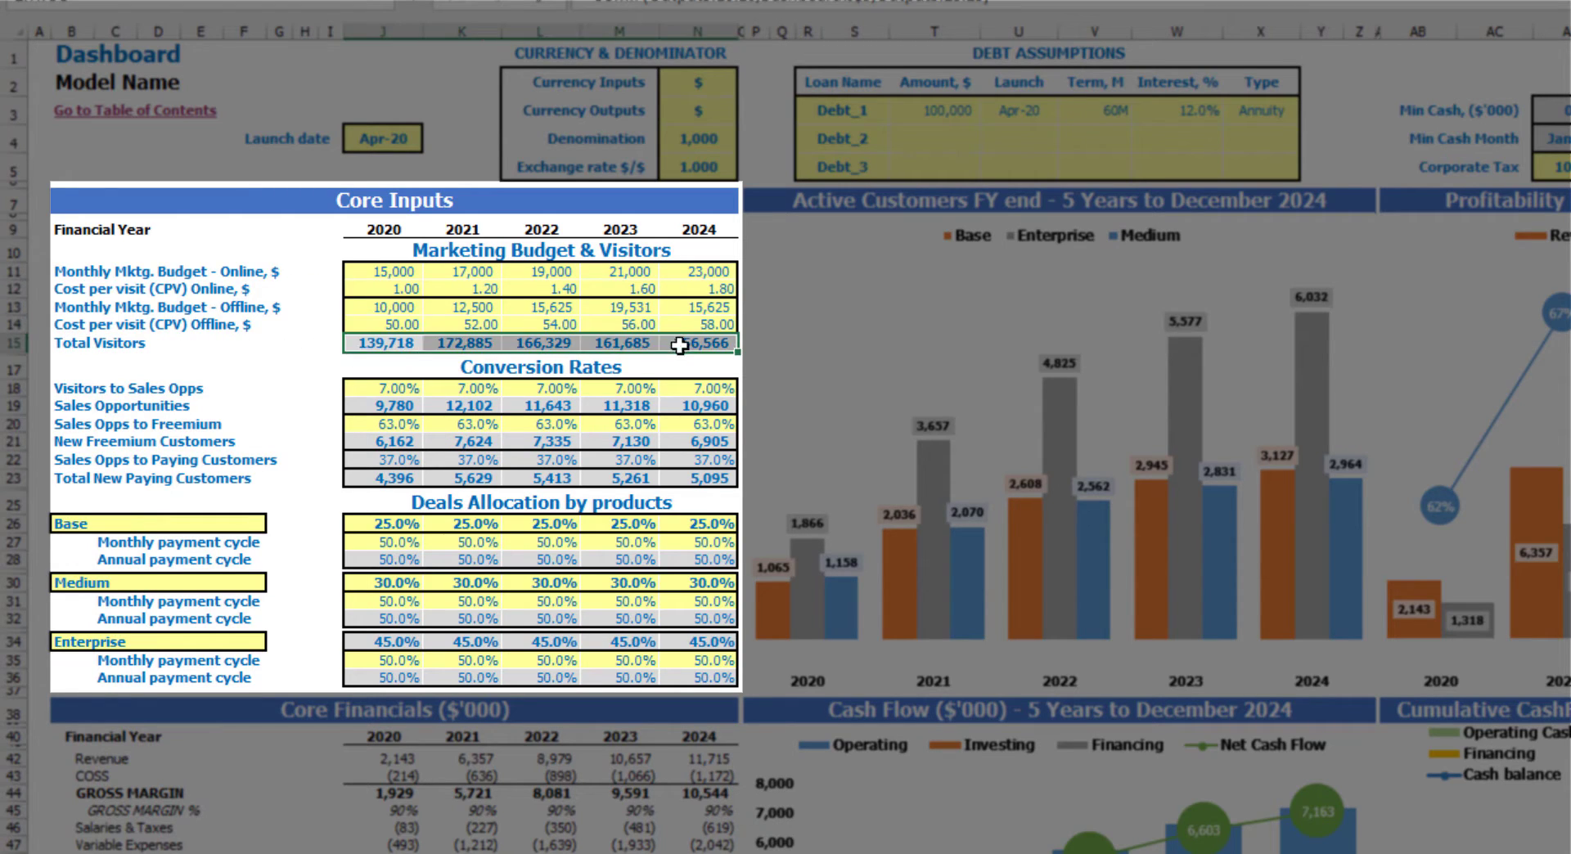
left_click(434, 376)
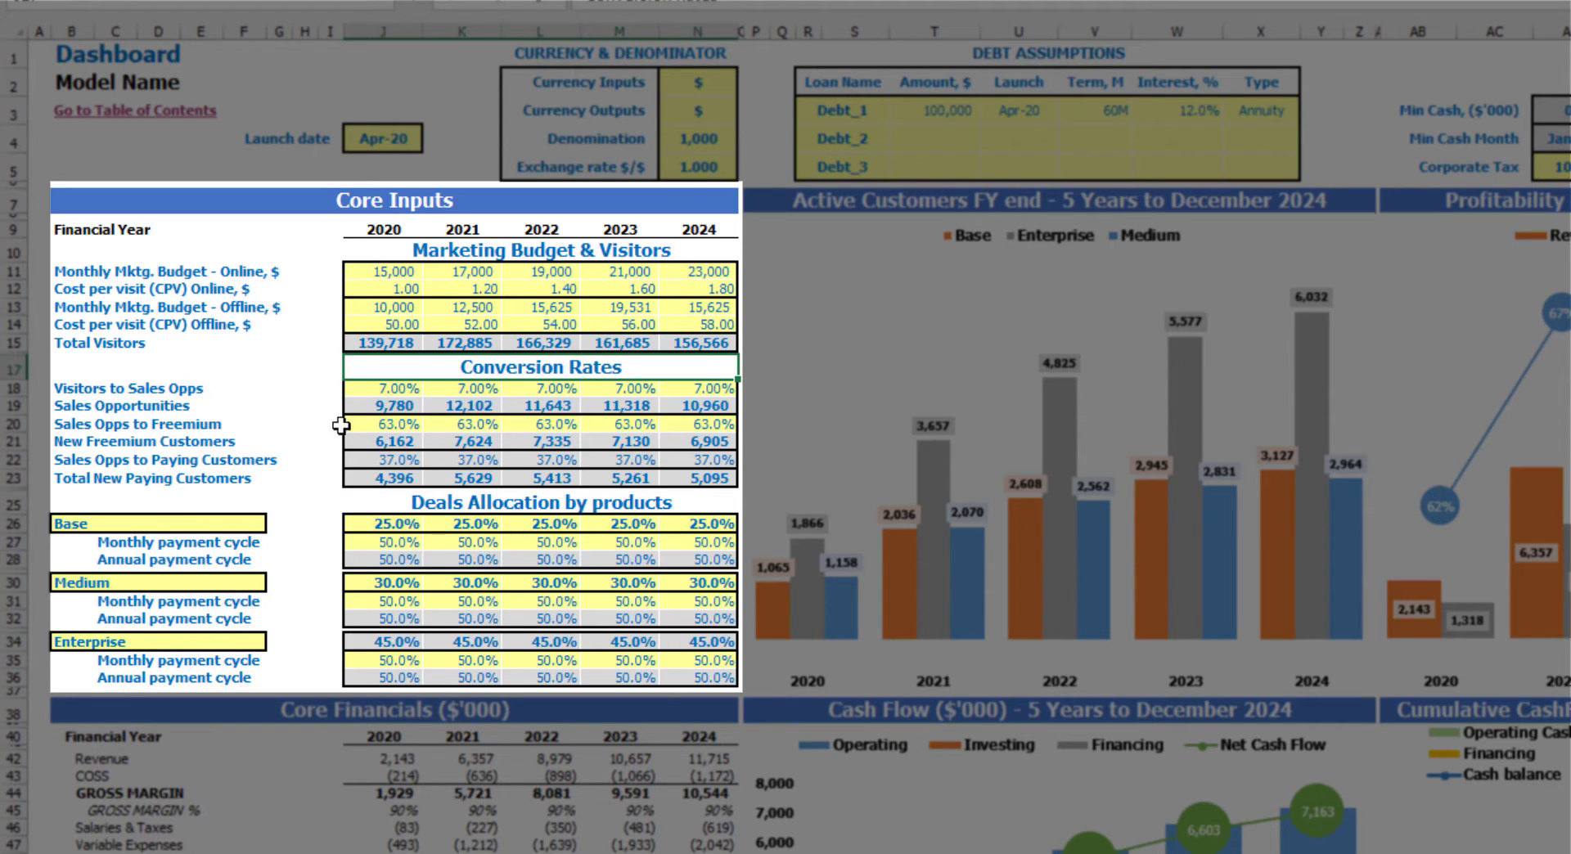
left_click(384, 480)
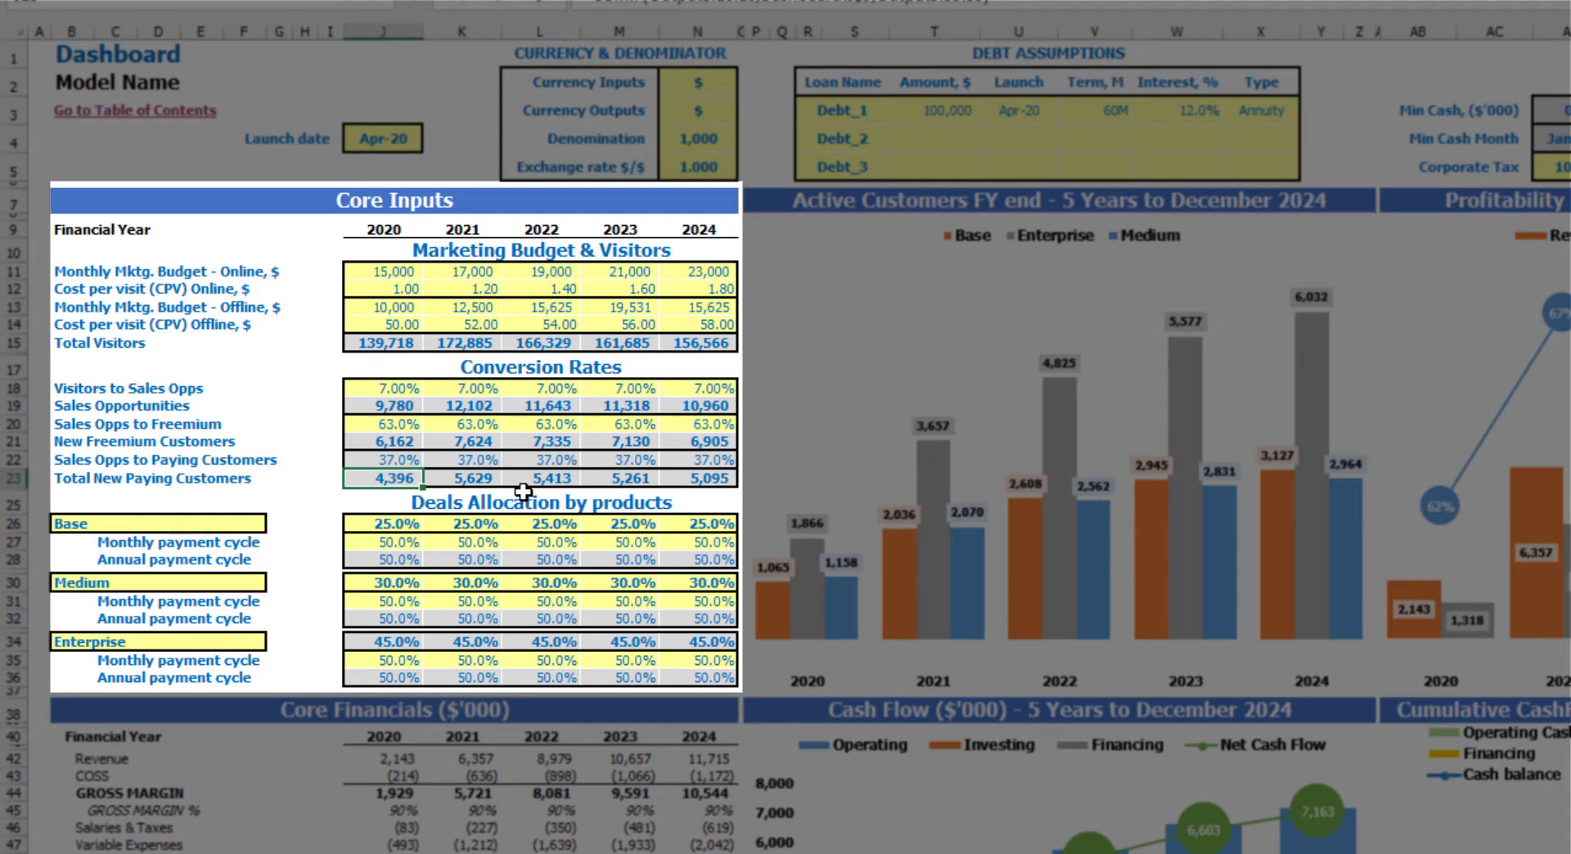
left_click(61, 343)
left_click(69, 406)
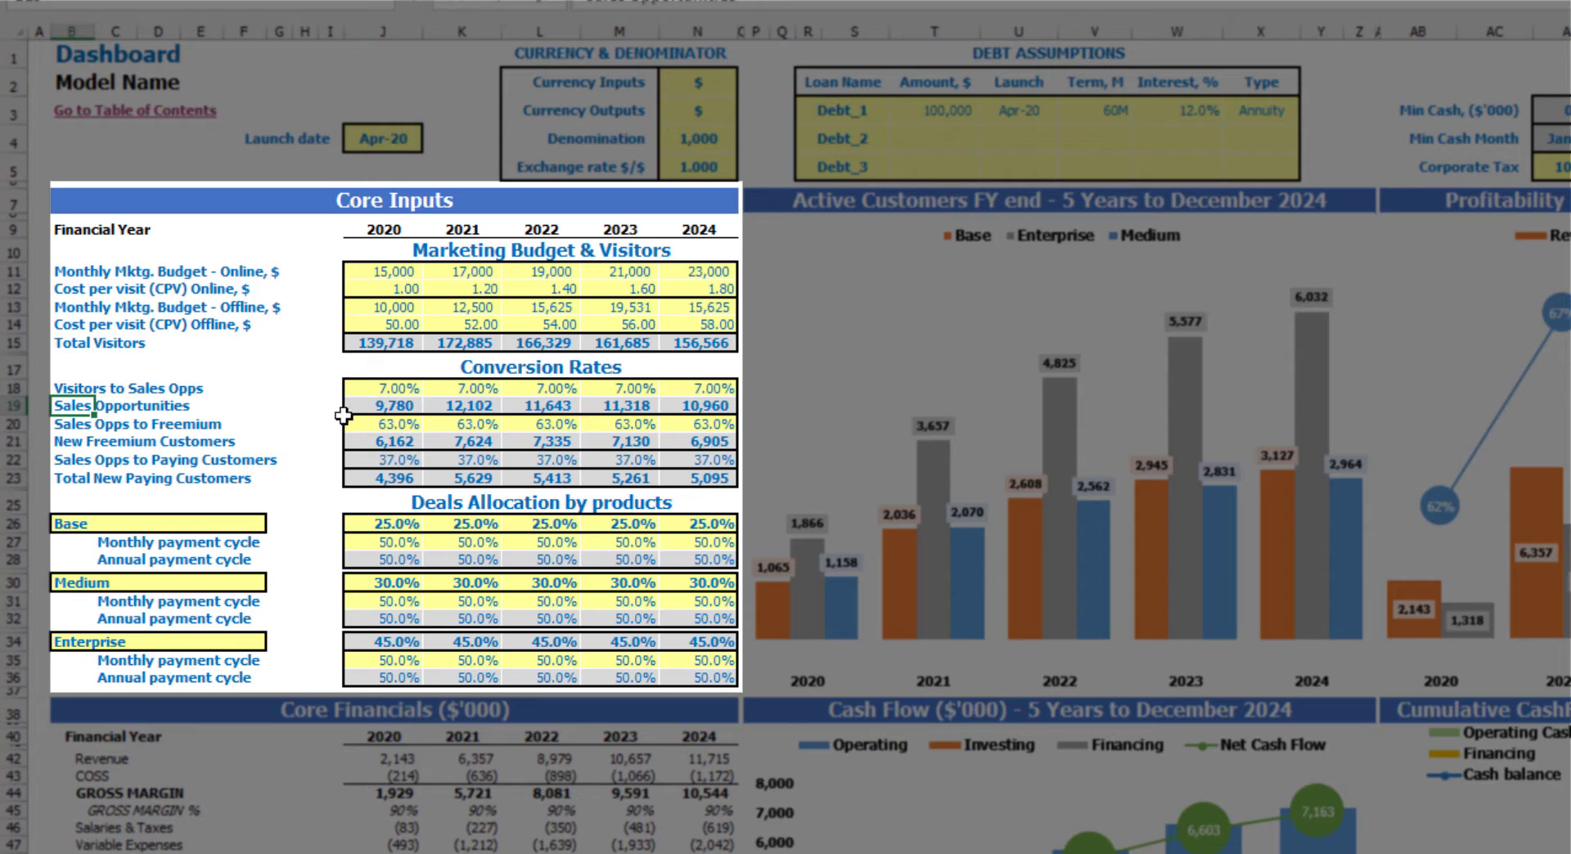
- Set the Visitors to Sales Opps conversion rate to 10% for every year from 2020 to 2024
left_click(405, 393)
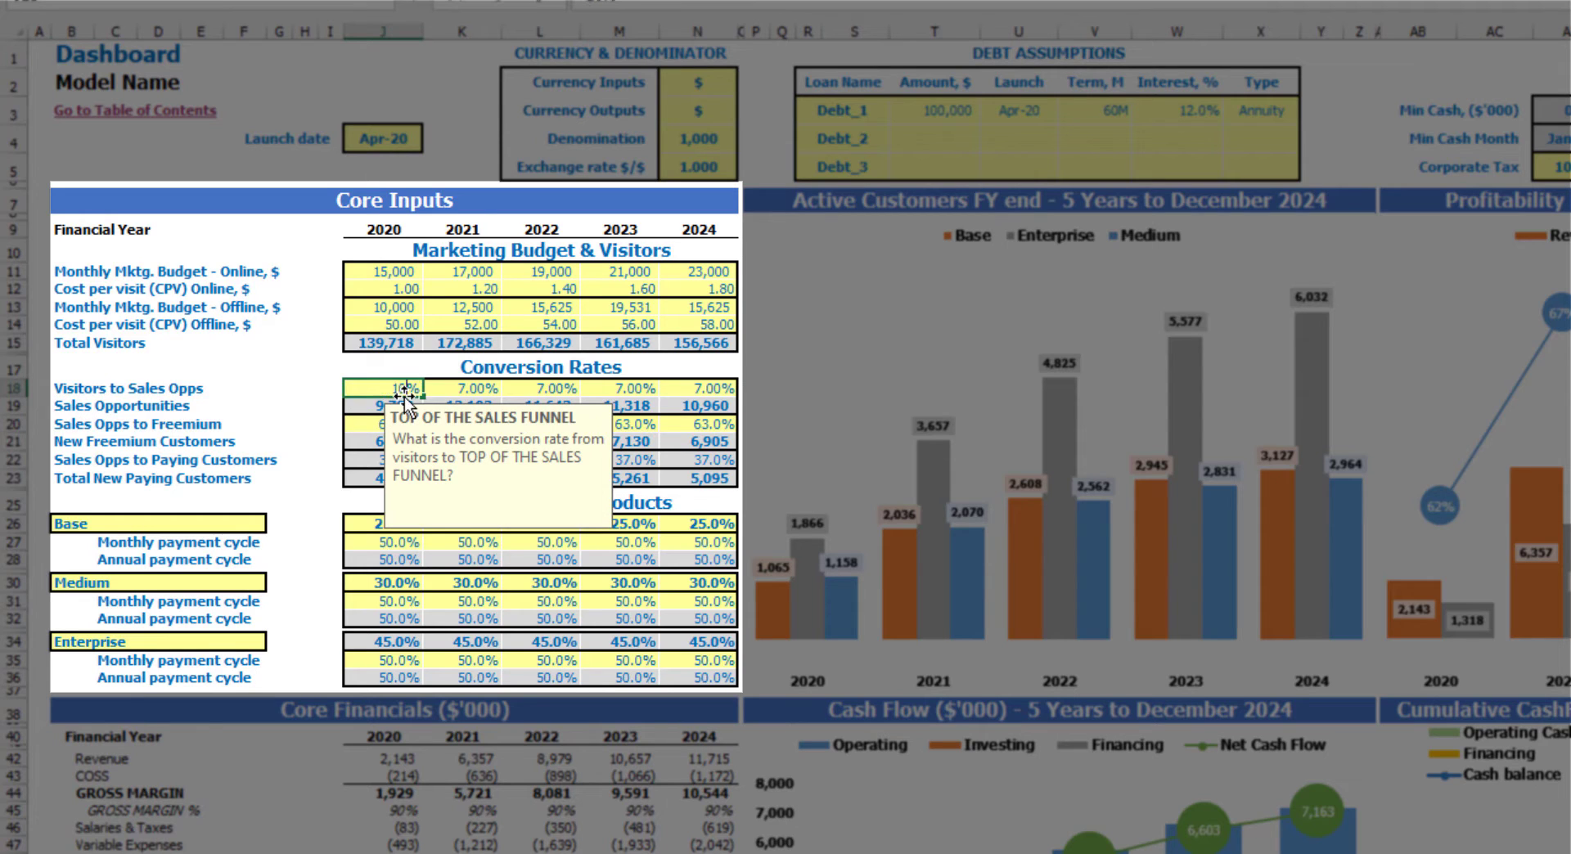
type("10%")
key("ctrl+Return")
key("ctrl+c")
key("Right")
key("shift+Right")
key("shift+Right")
key("shift+Right")
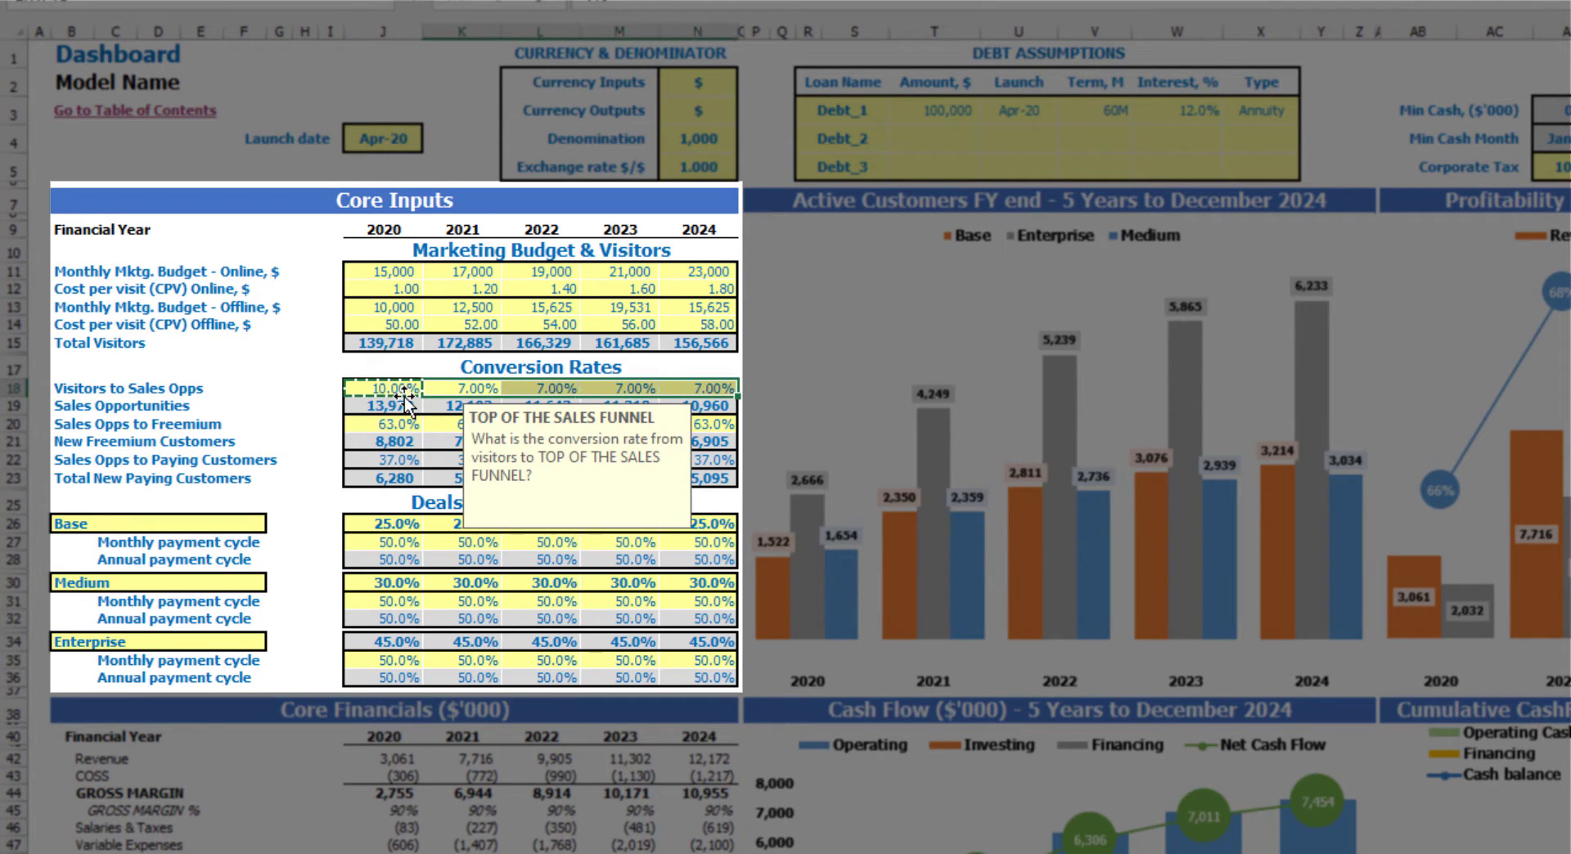
key("ctrl+v")
left_click(304, 344)
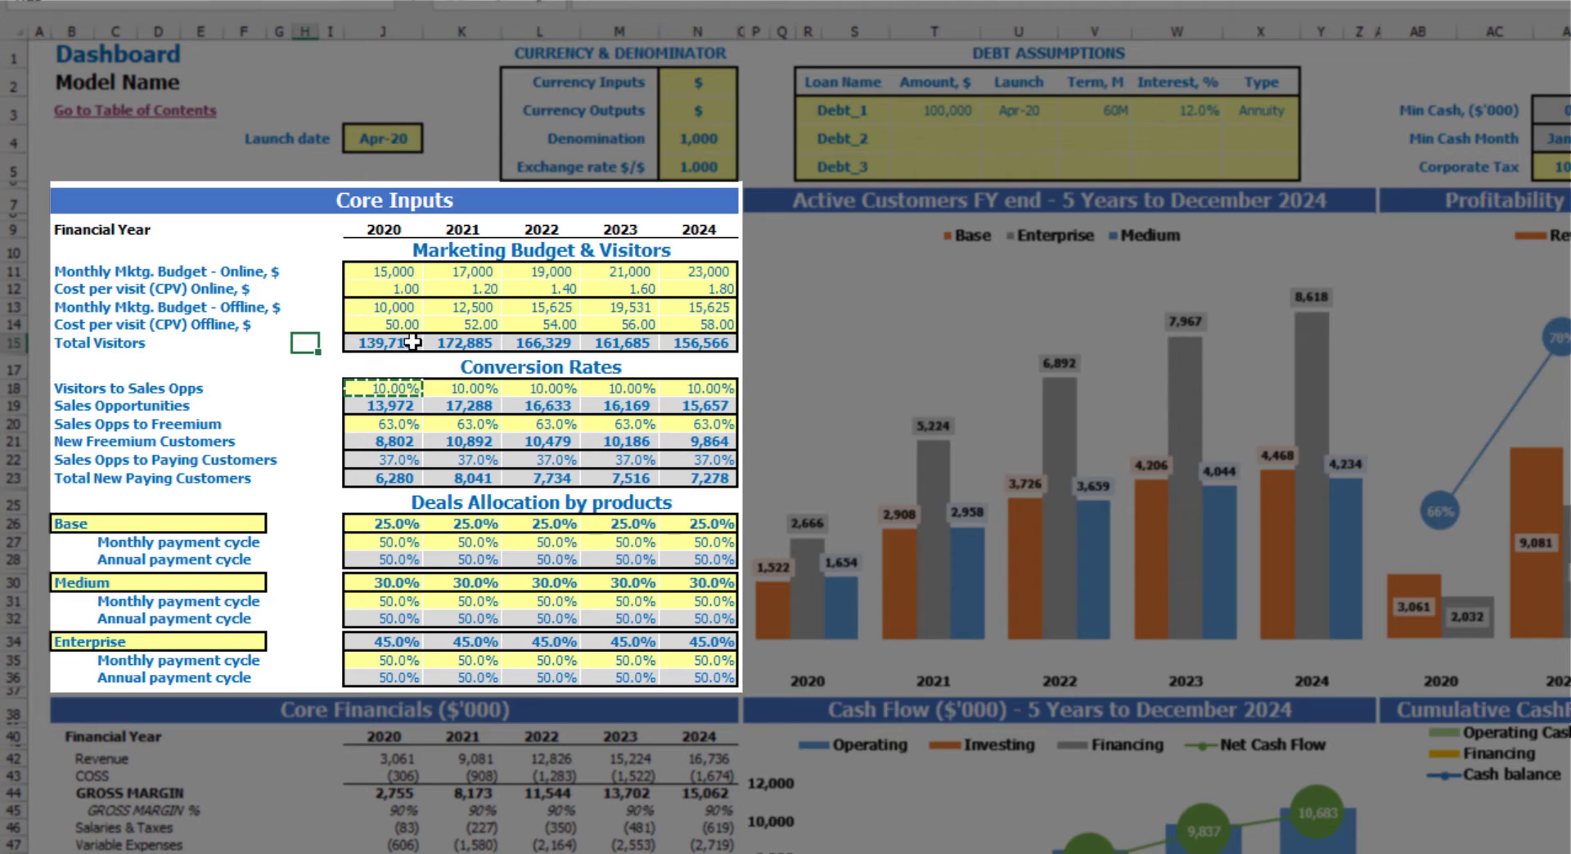
- Set the 2020 Sales Opps to Freemium conversion rate to 40%
left_click(402, 342)
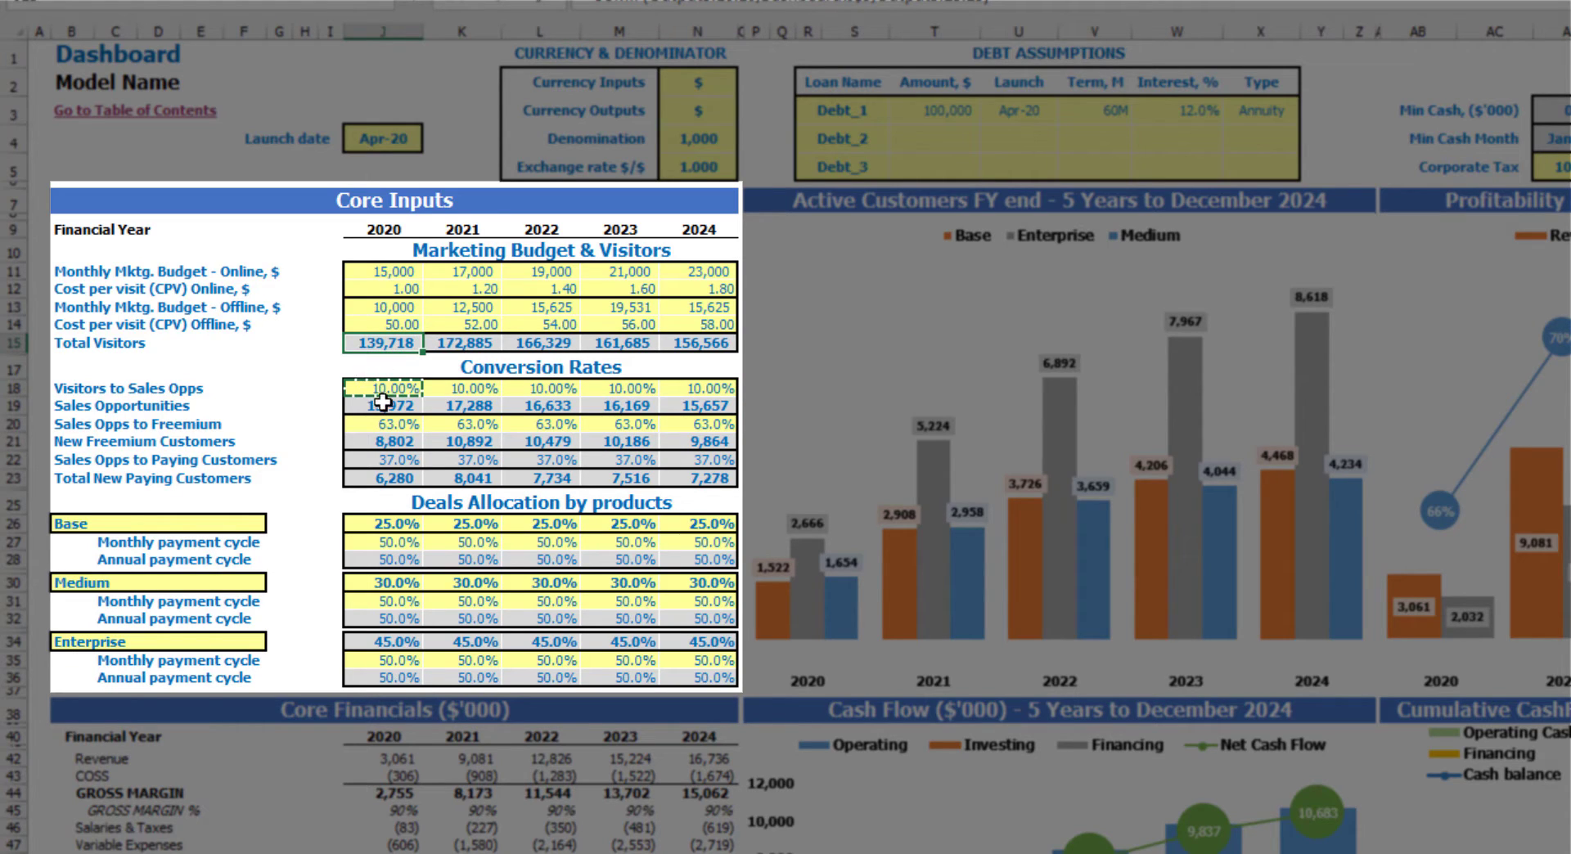
left_click(383, 402)
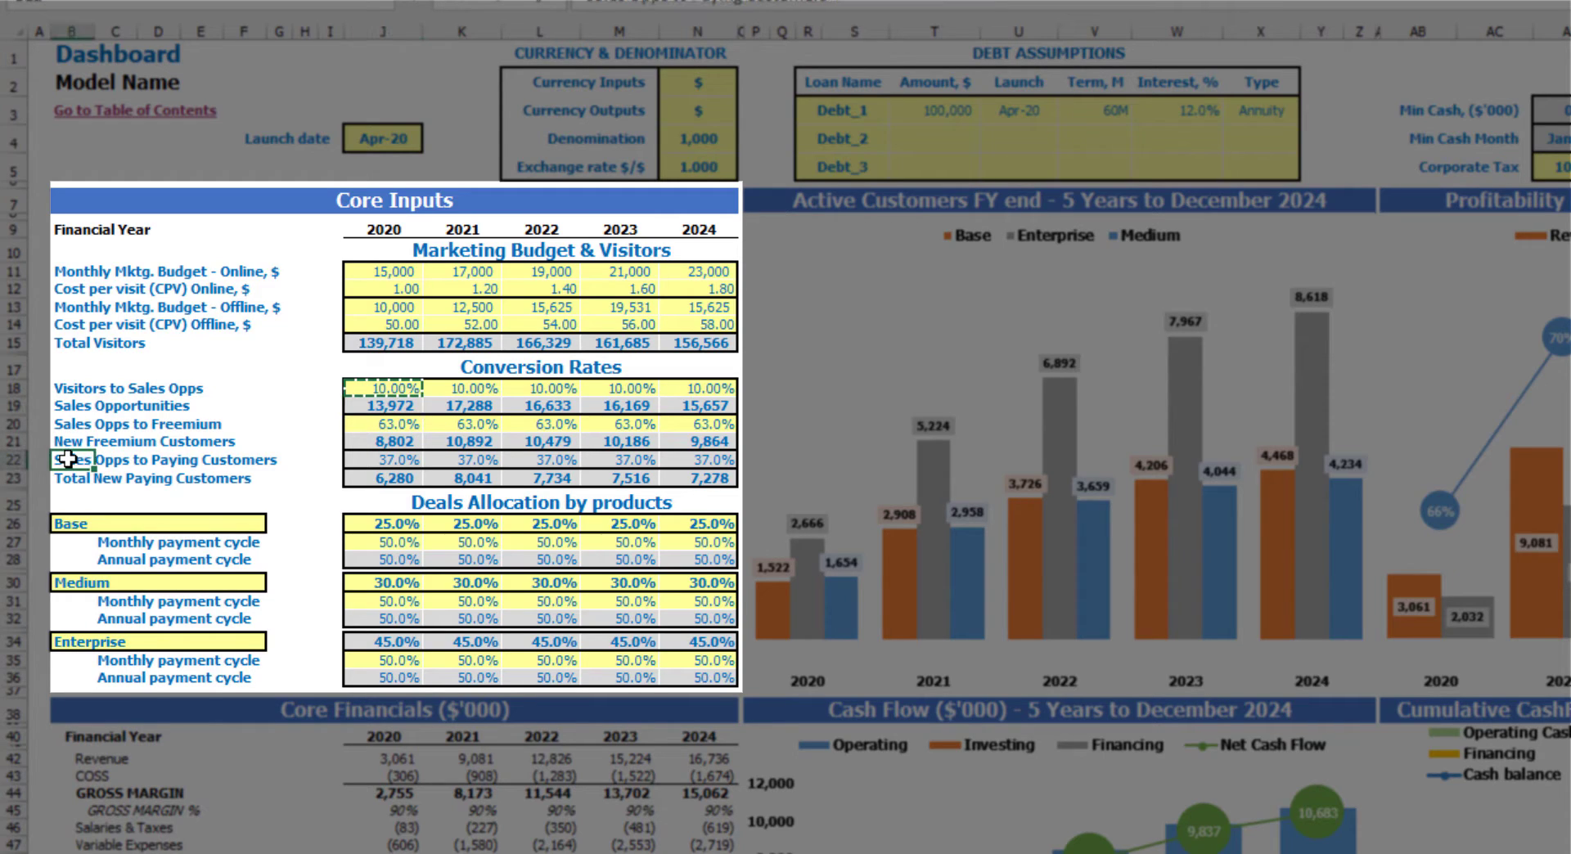
left_click(366, 431)
type("40")
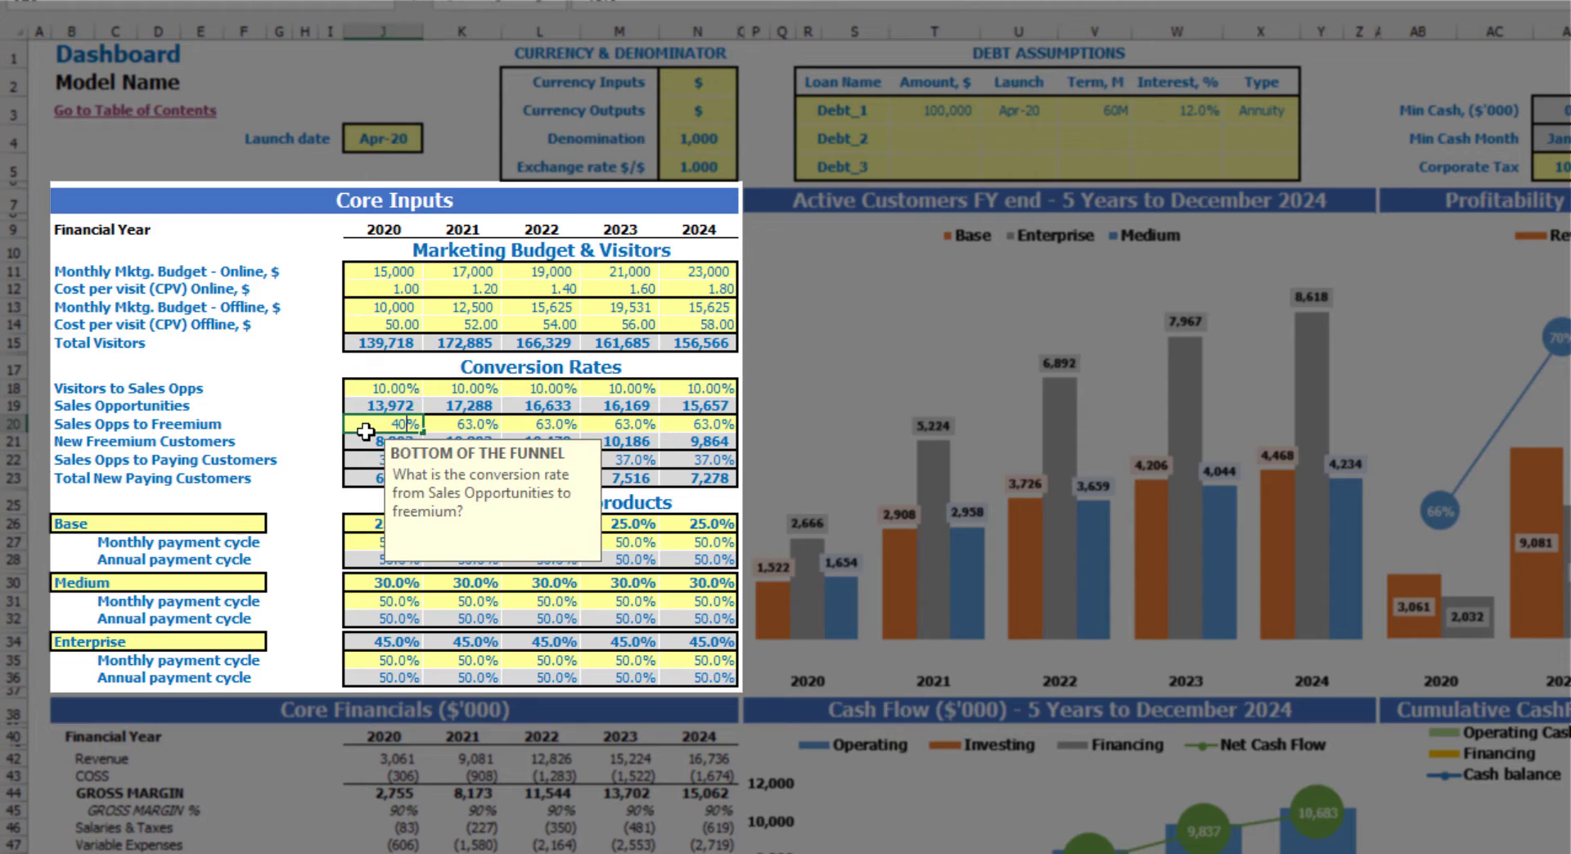
key("Return")
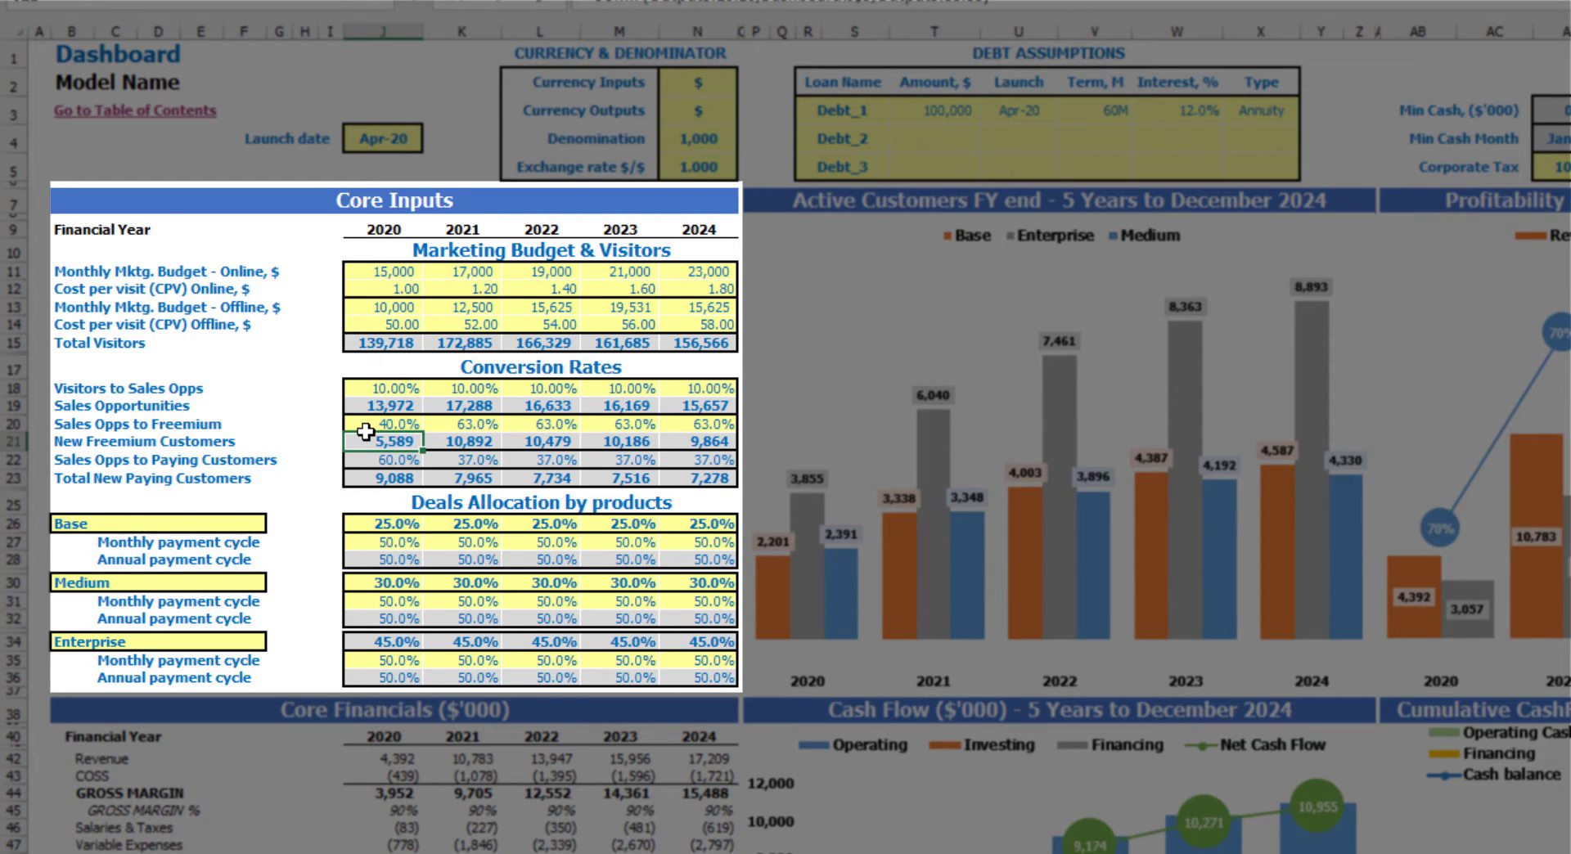
- Examine the 1M to 12M freemium conversion table in Customers Movement Setup, and the dashboard's paying-customer rows and offering names
left_click(405, 462)
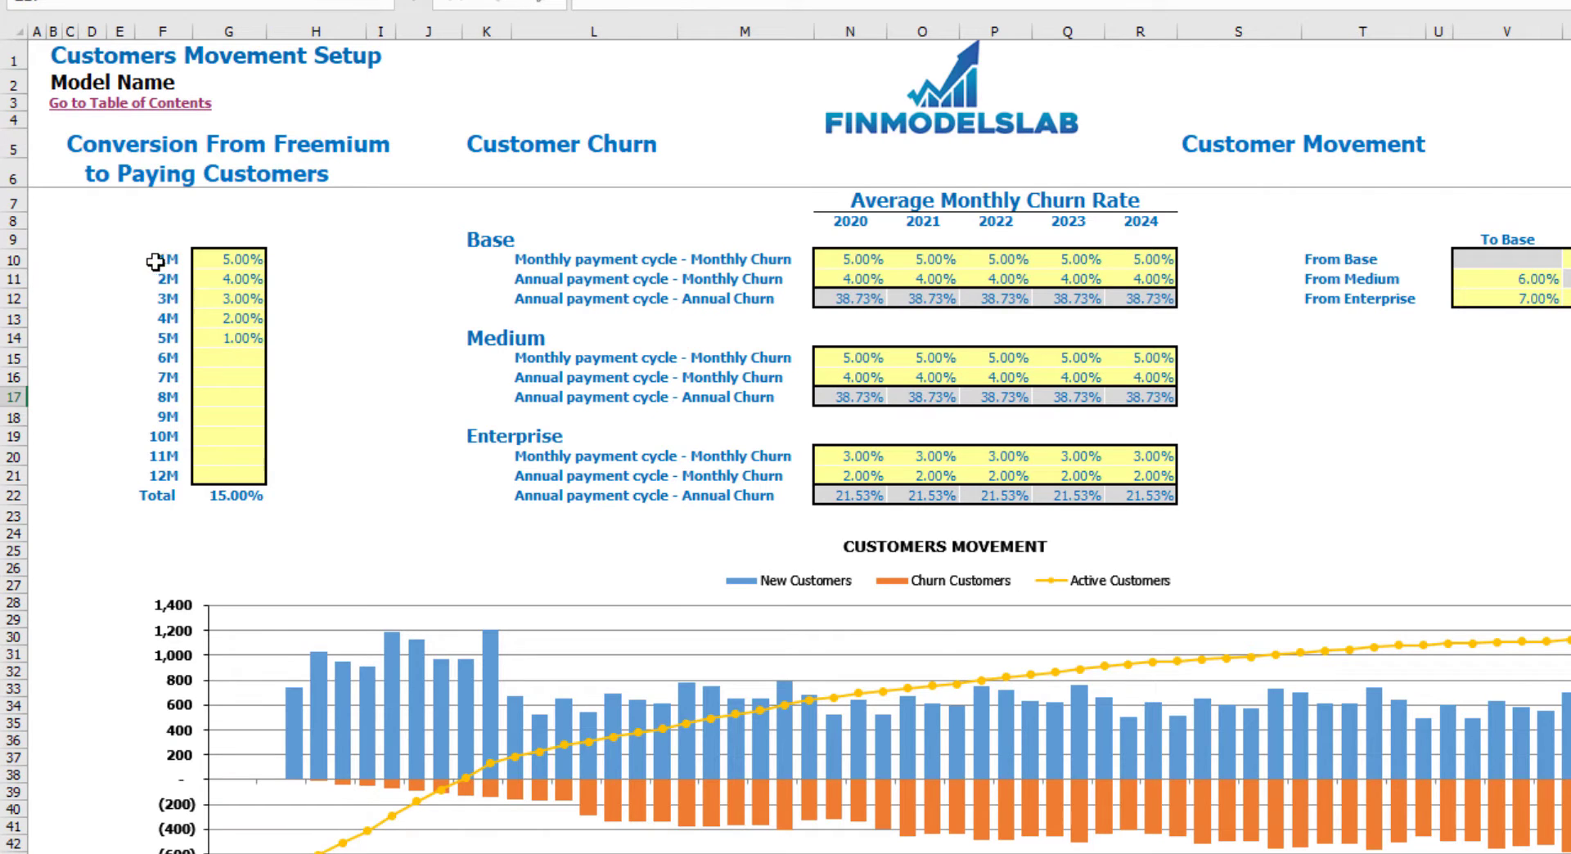
left_click_drag(164, 258, 242, 475)
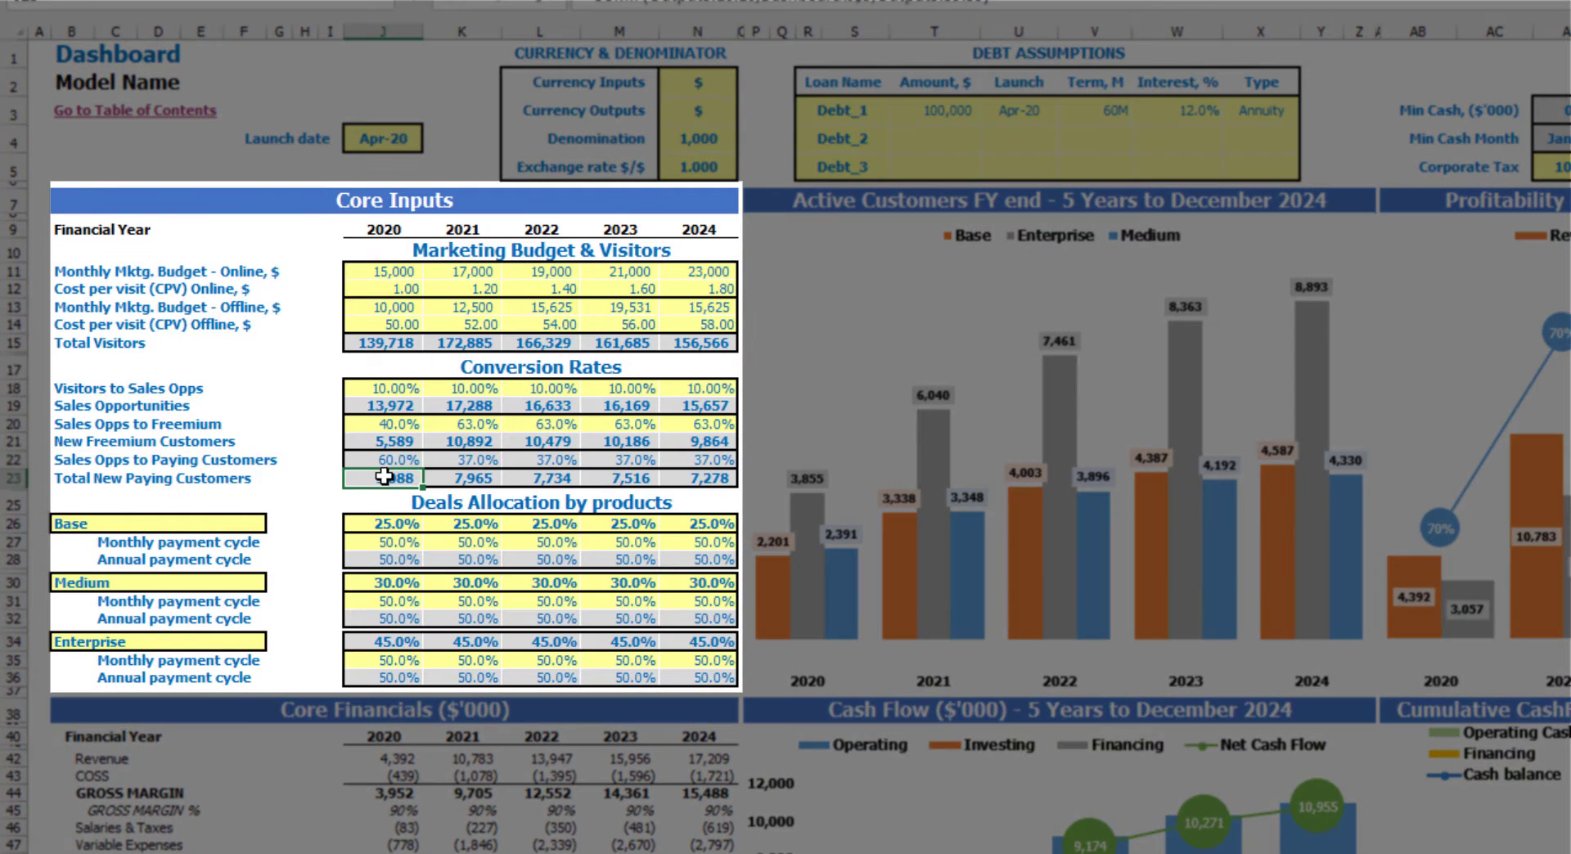
left_click_drag(384, 477, 702, 477)
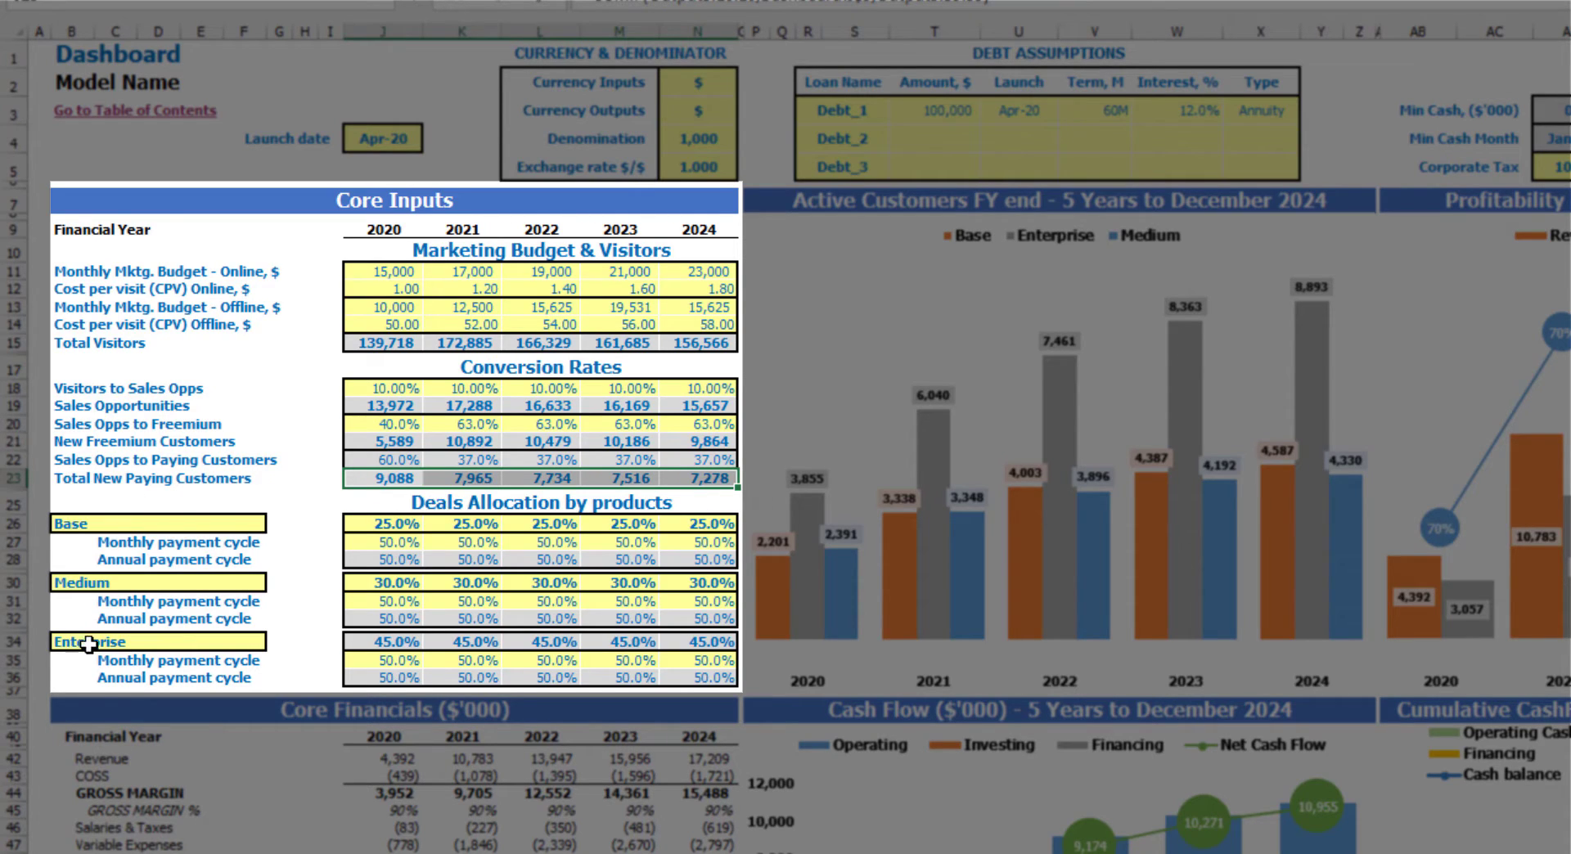
left_click(75, 520)
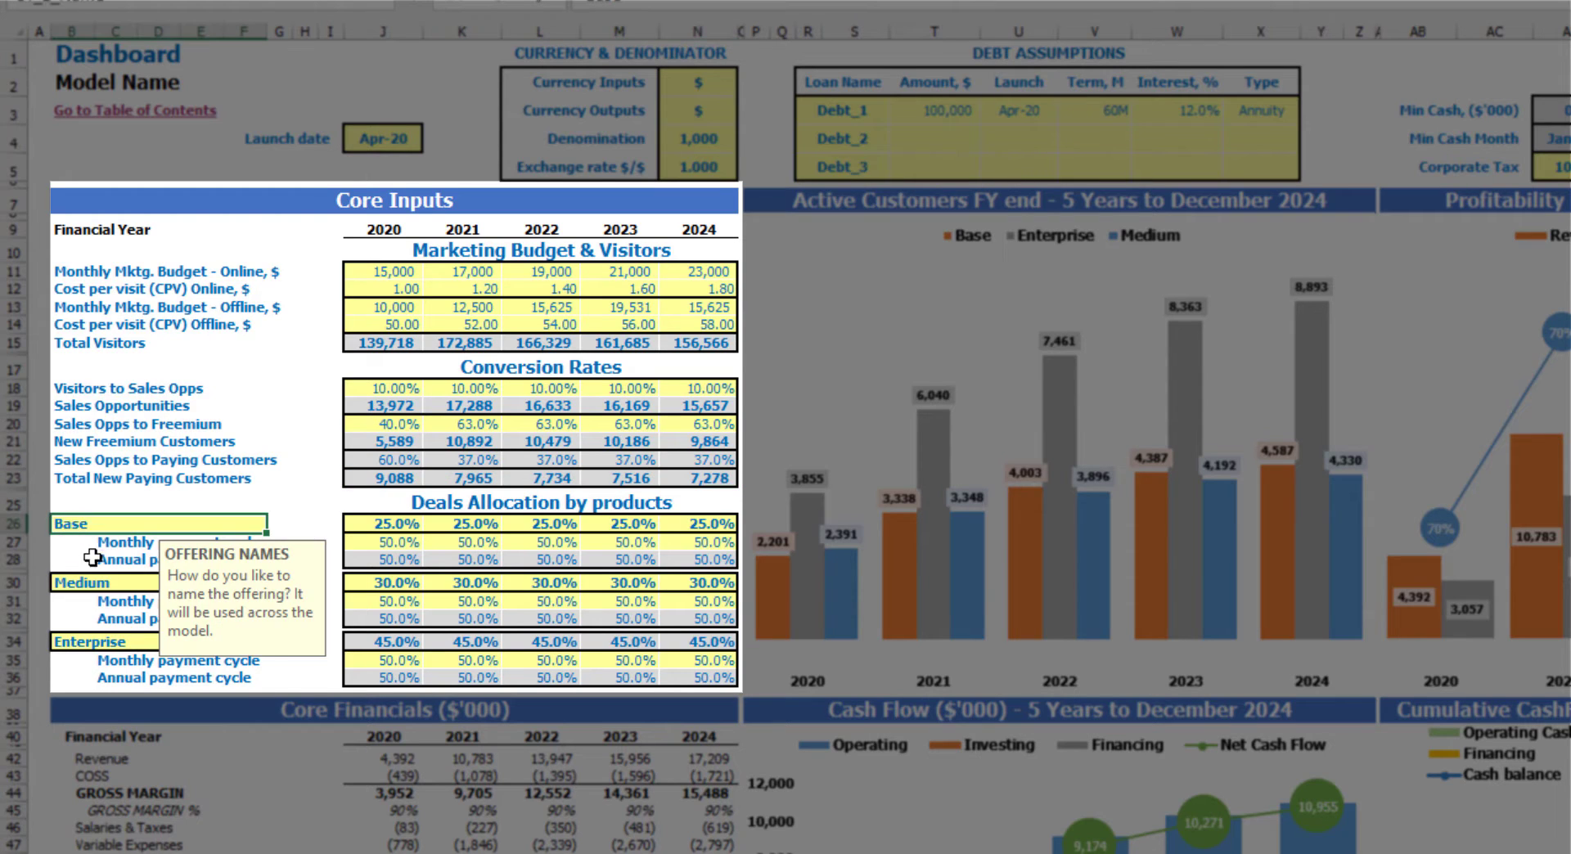
left_click(98, 581)
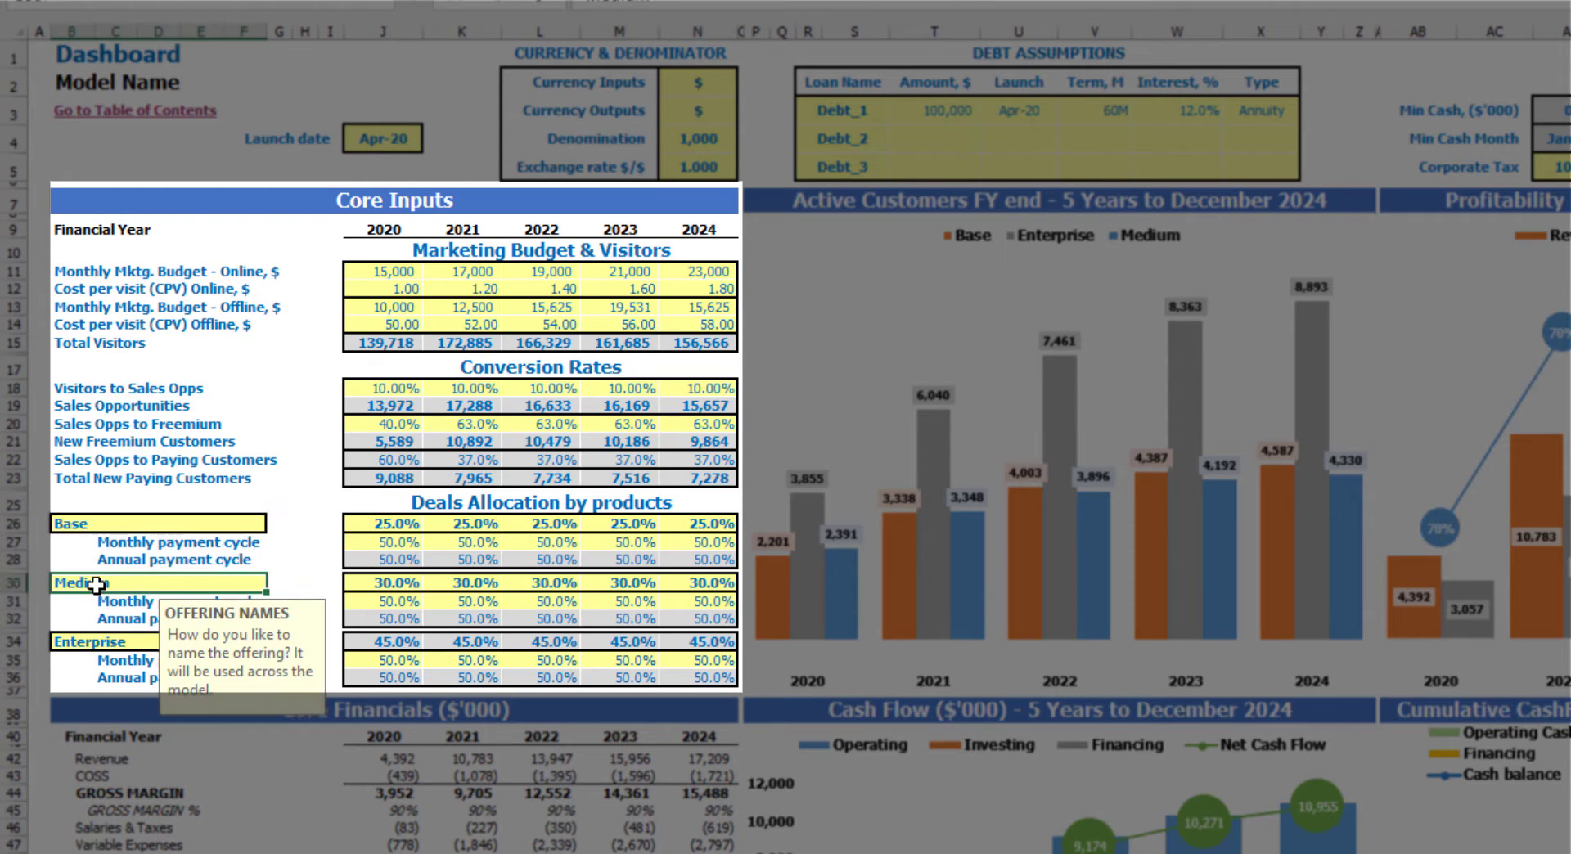
- Rename the Enterprise offering as Pro
left_click(112, 643)
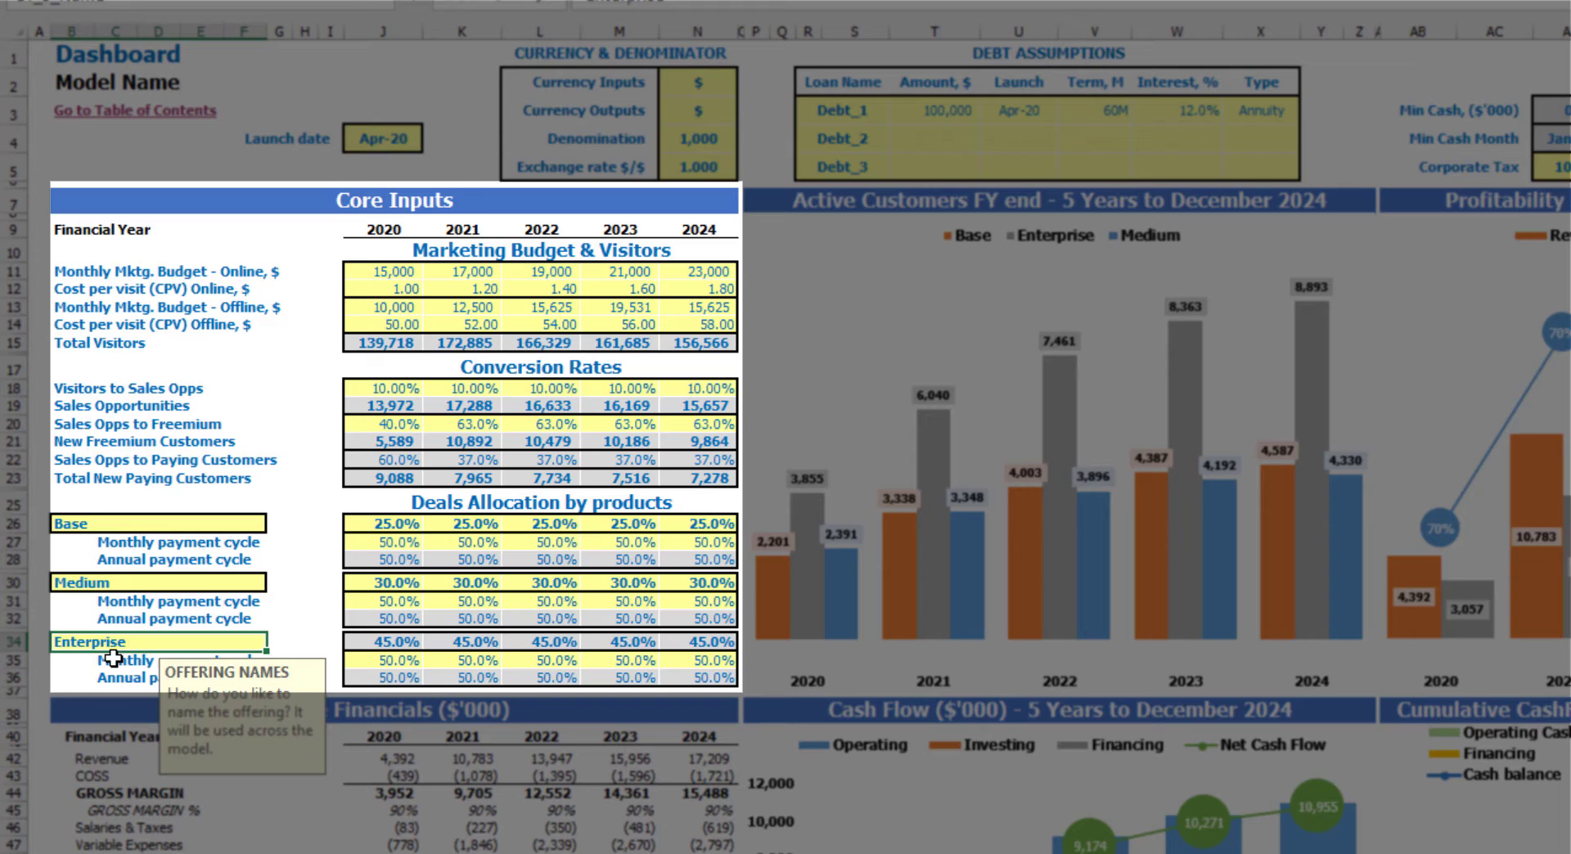
type("Pro")
key("Return")
left_click(99, 522)
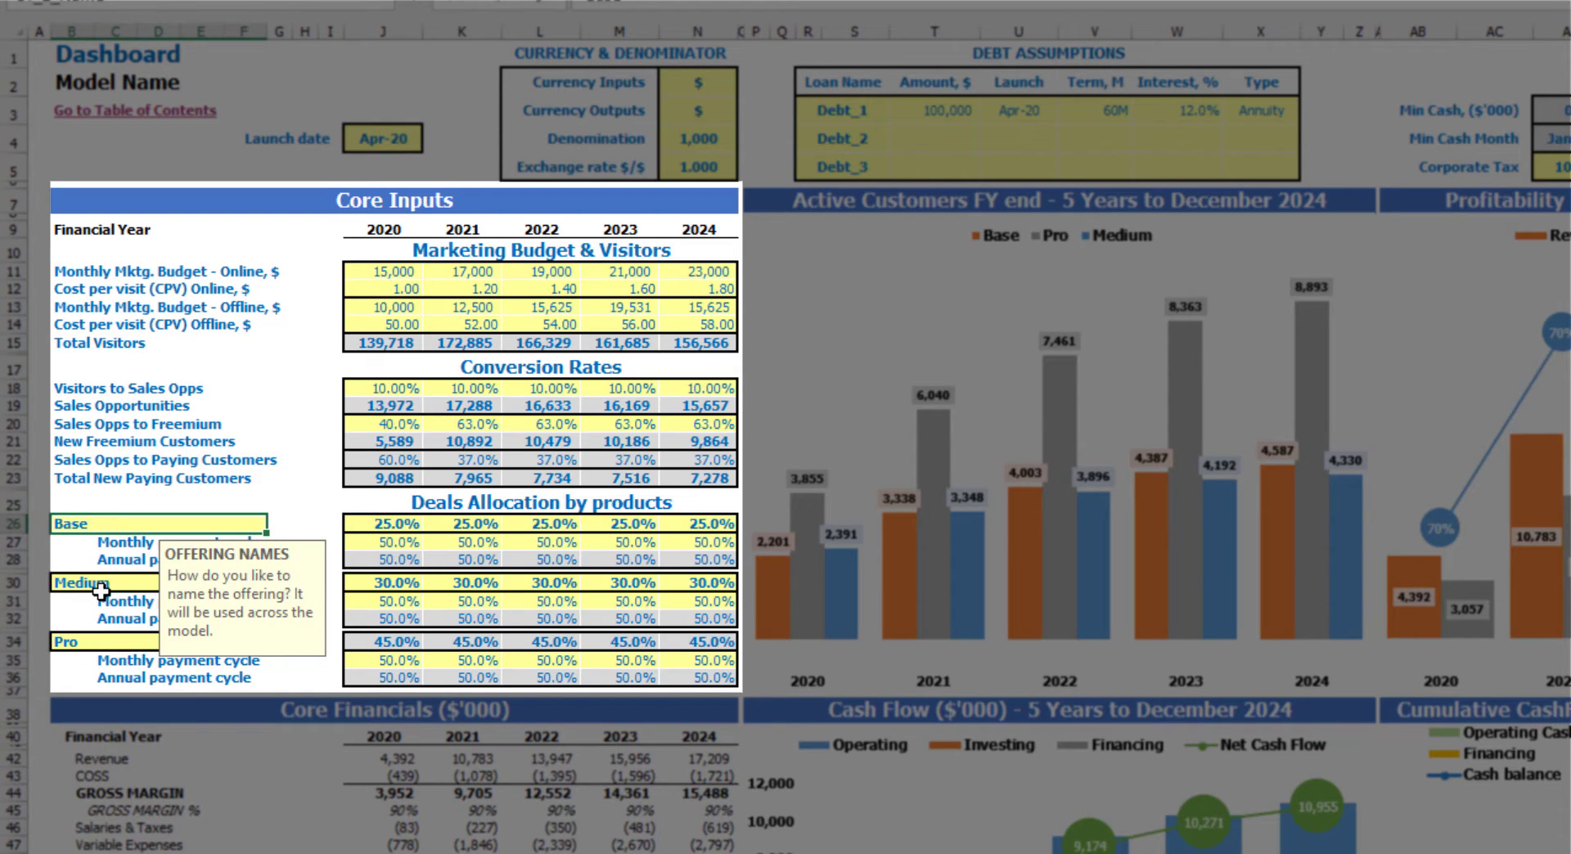
left_click(100, 591)
left_click(304, 479)
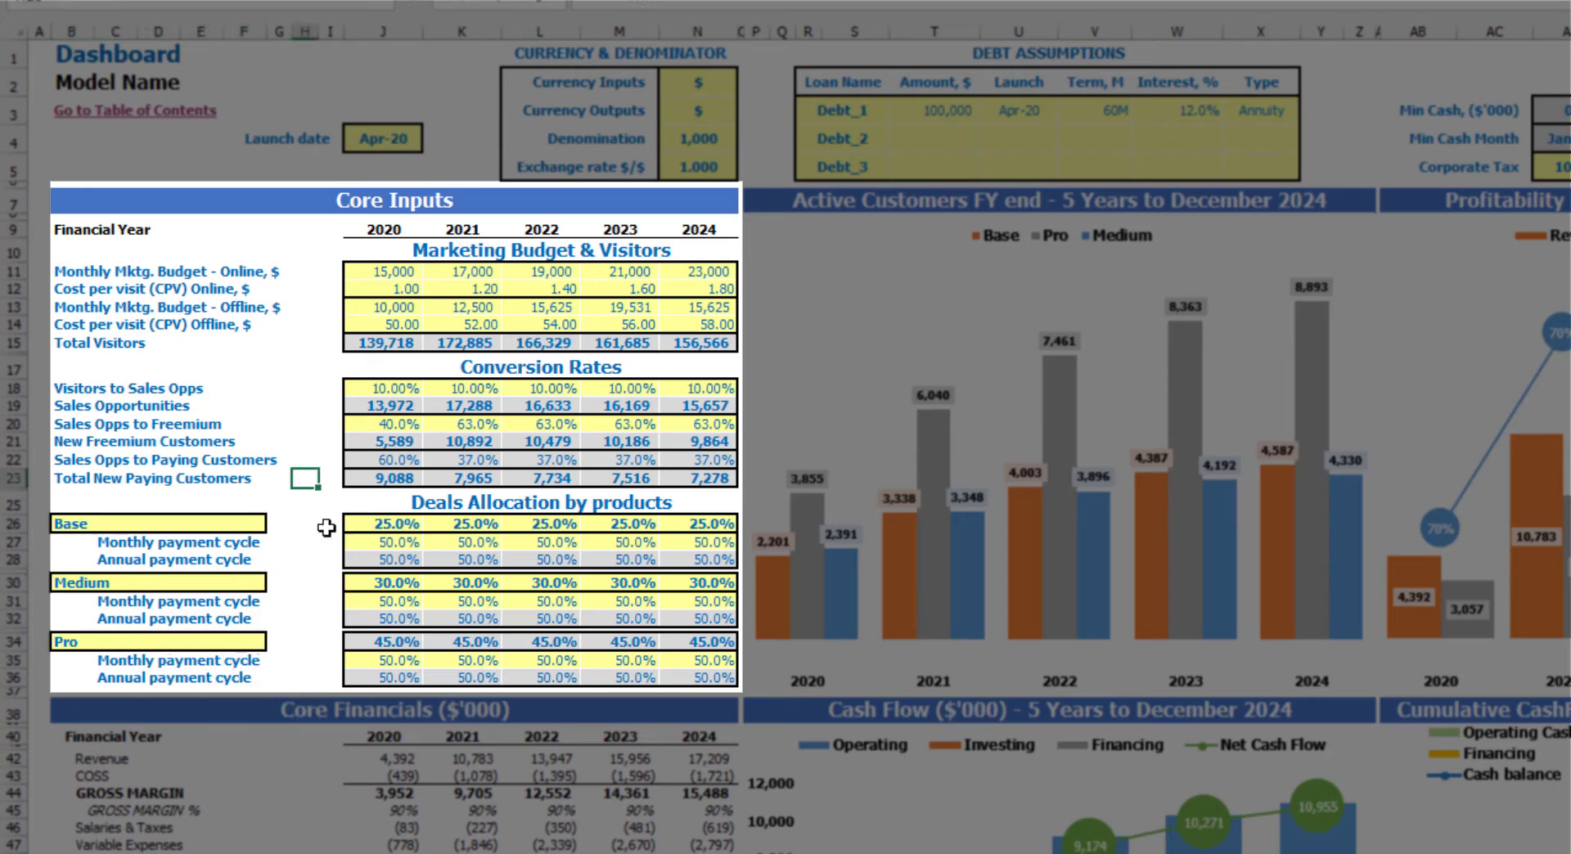
- Set the Base deal allocation to 20% for every year from 2020 to 2024
left_click(405, 526)
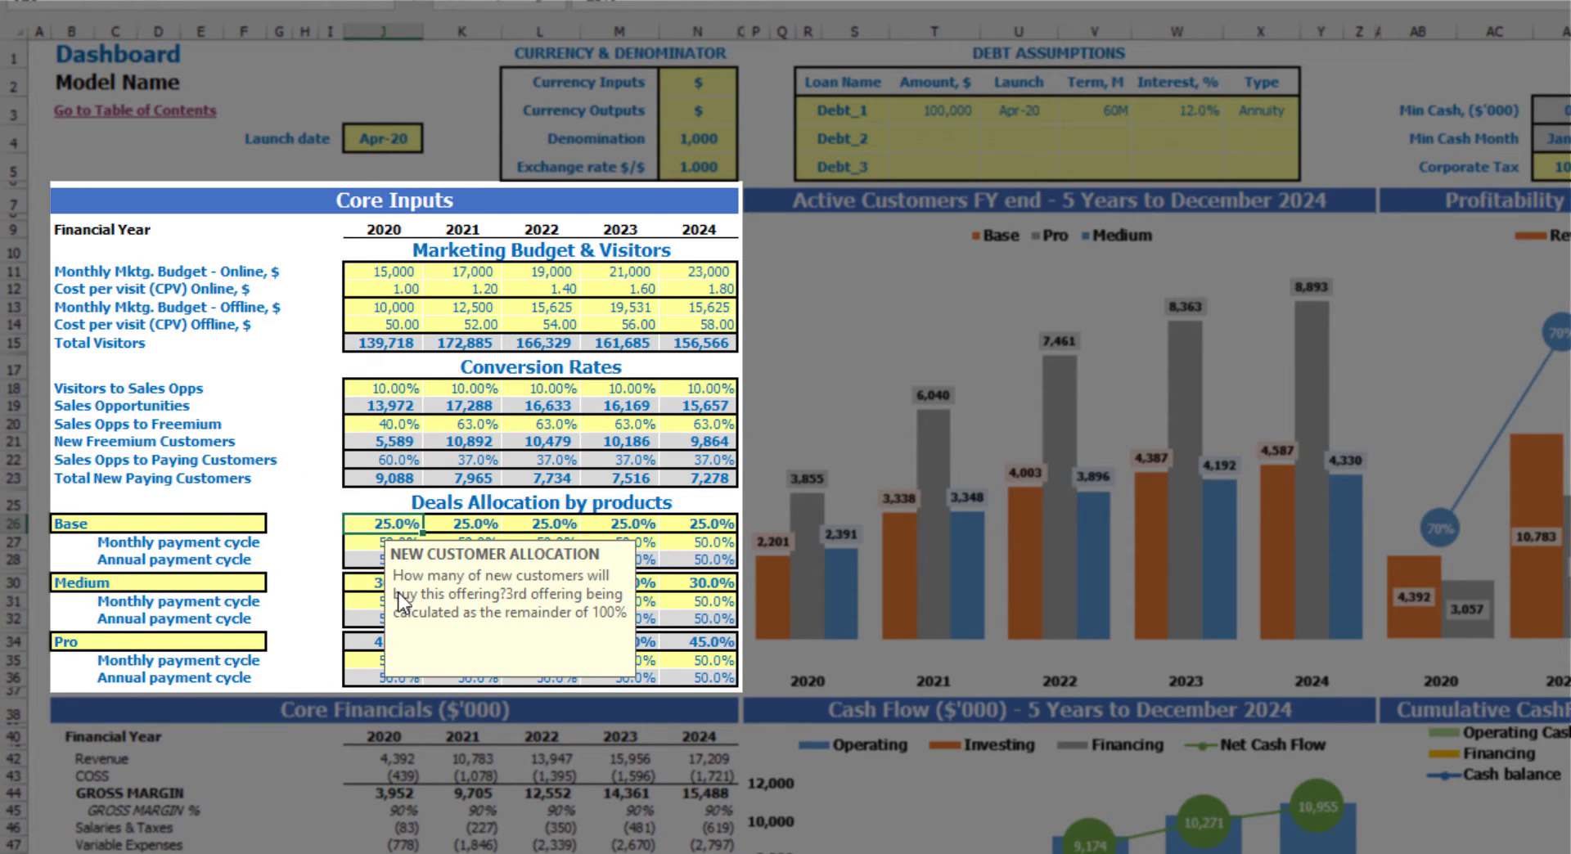
type("20")
key("ctrl+Return")
key("ctrl+c")
key("Right")
key("shift+Right")
key("shift+Right")
key("shift+Right")
key("ctrl+v")
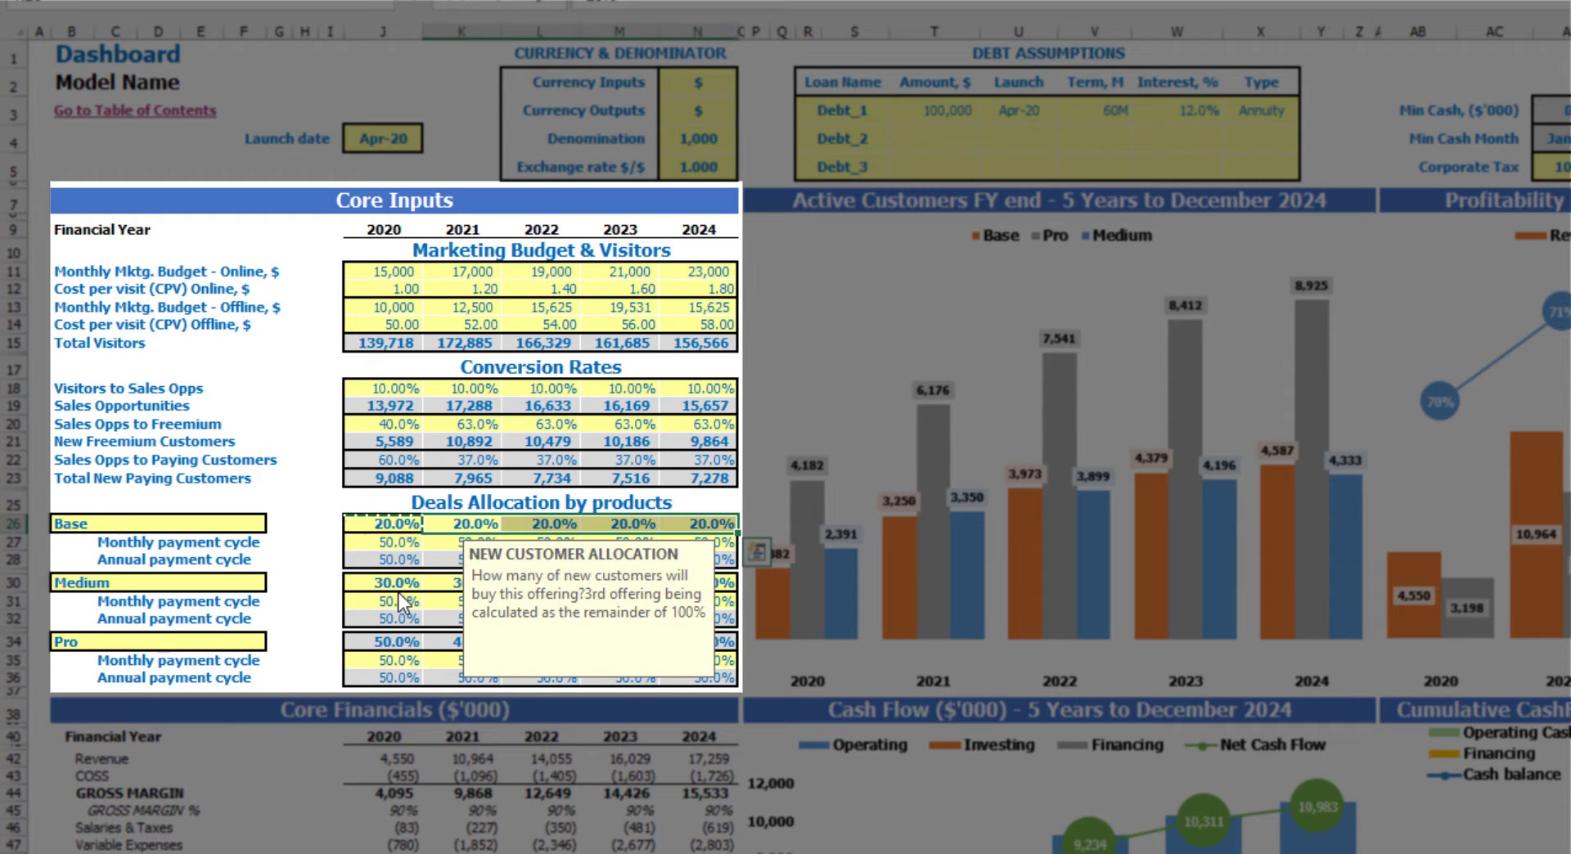
- Set the Medium deal allocation to 40%, 45%, 55%, 50% and 60% for 2020 through 2024
left_click(396, 582)
type("40")
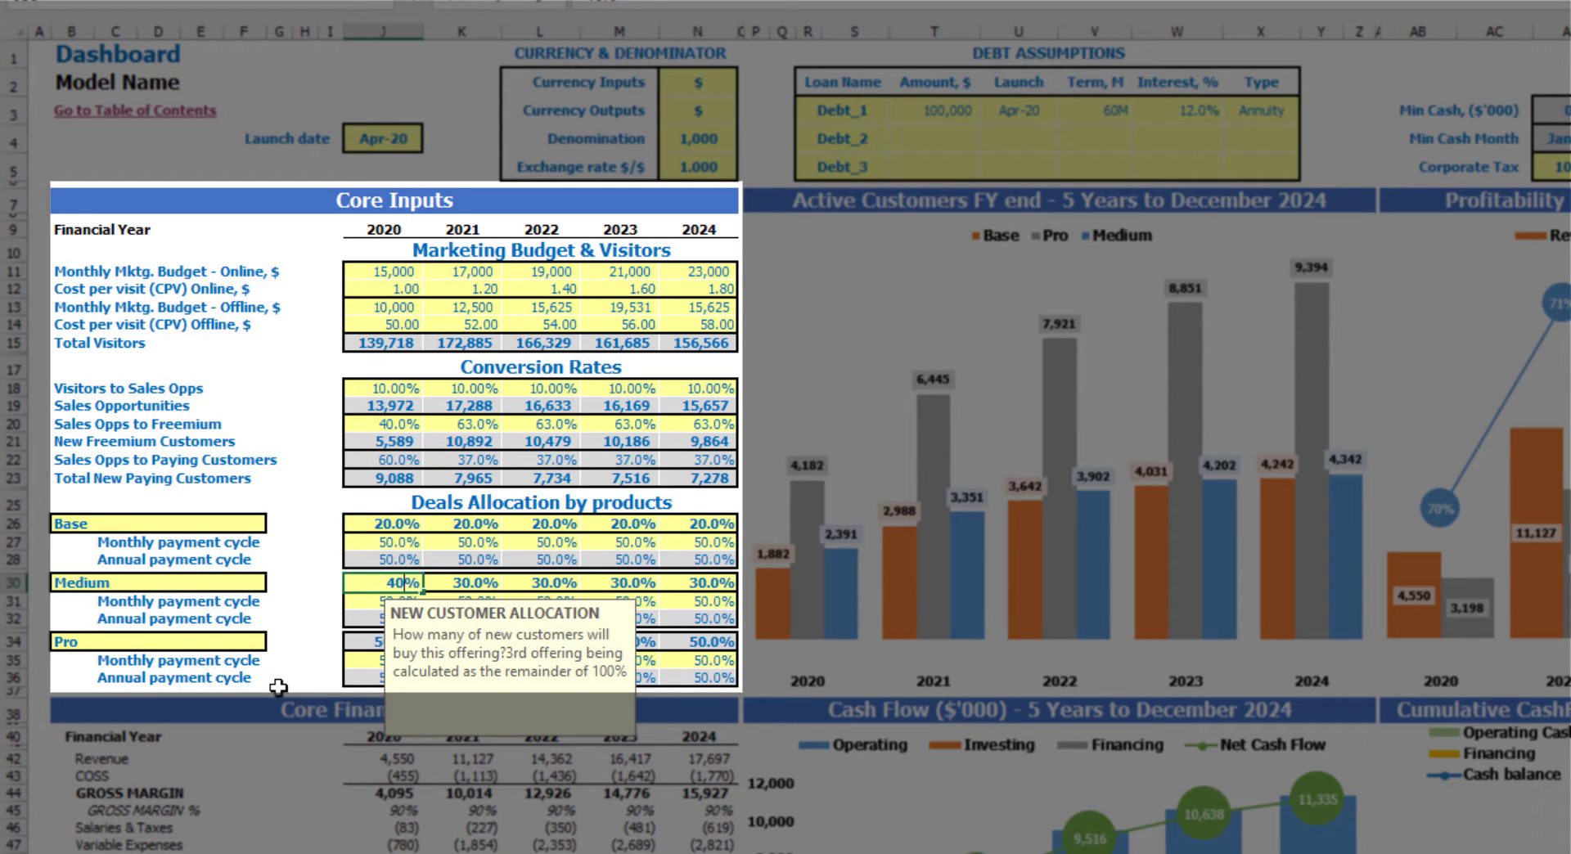
key("Tab")
type("45")
key("Tab")
type("55")
key("Tab")
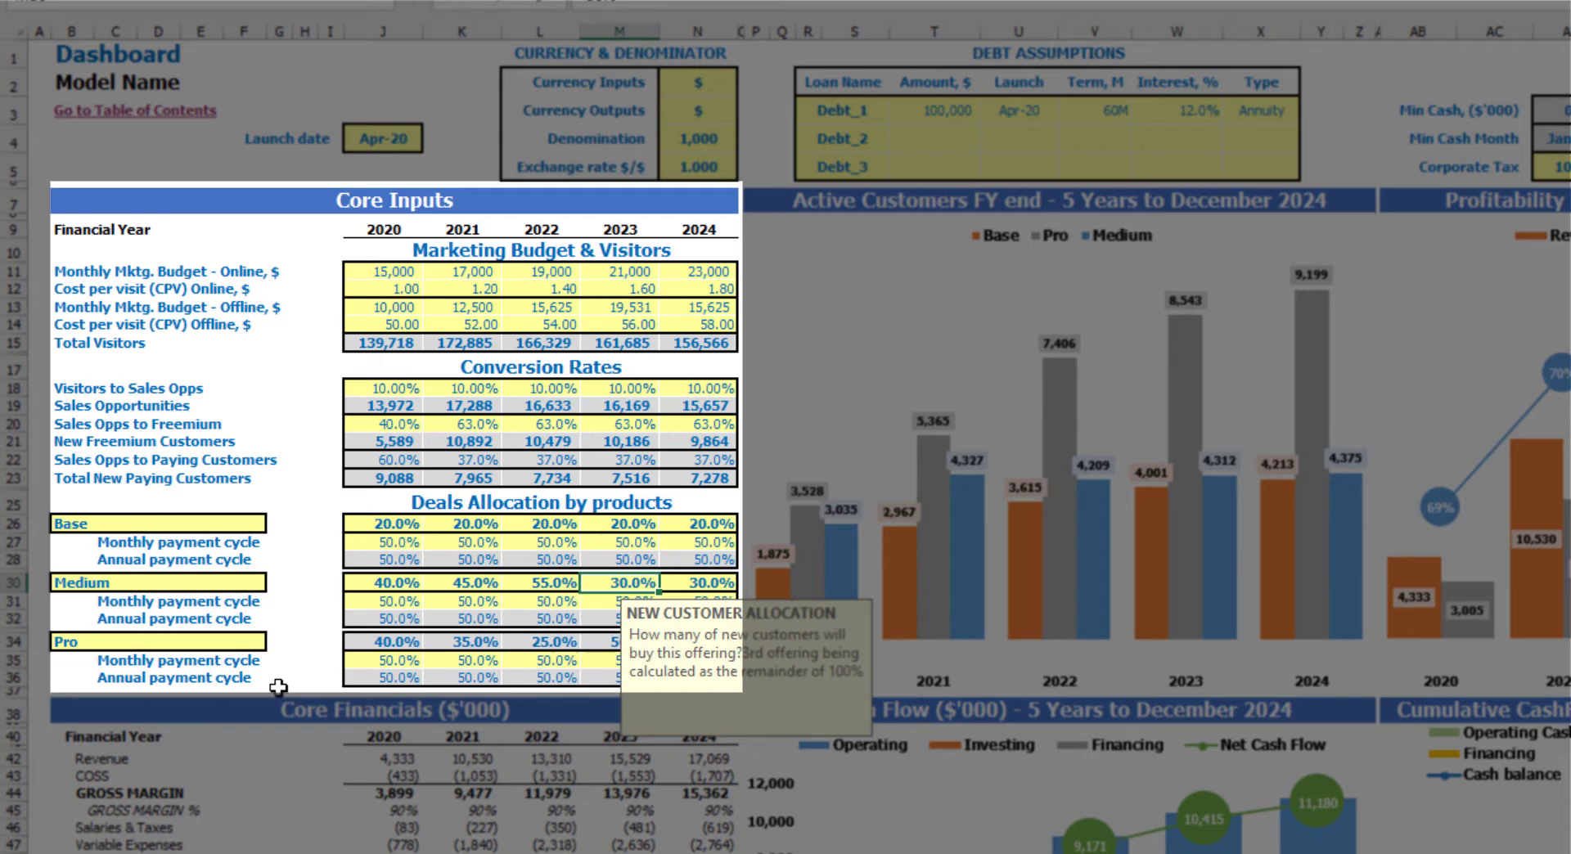
type("50")
key("Tab")
type("60")
key("Return")
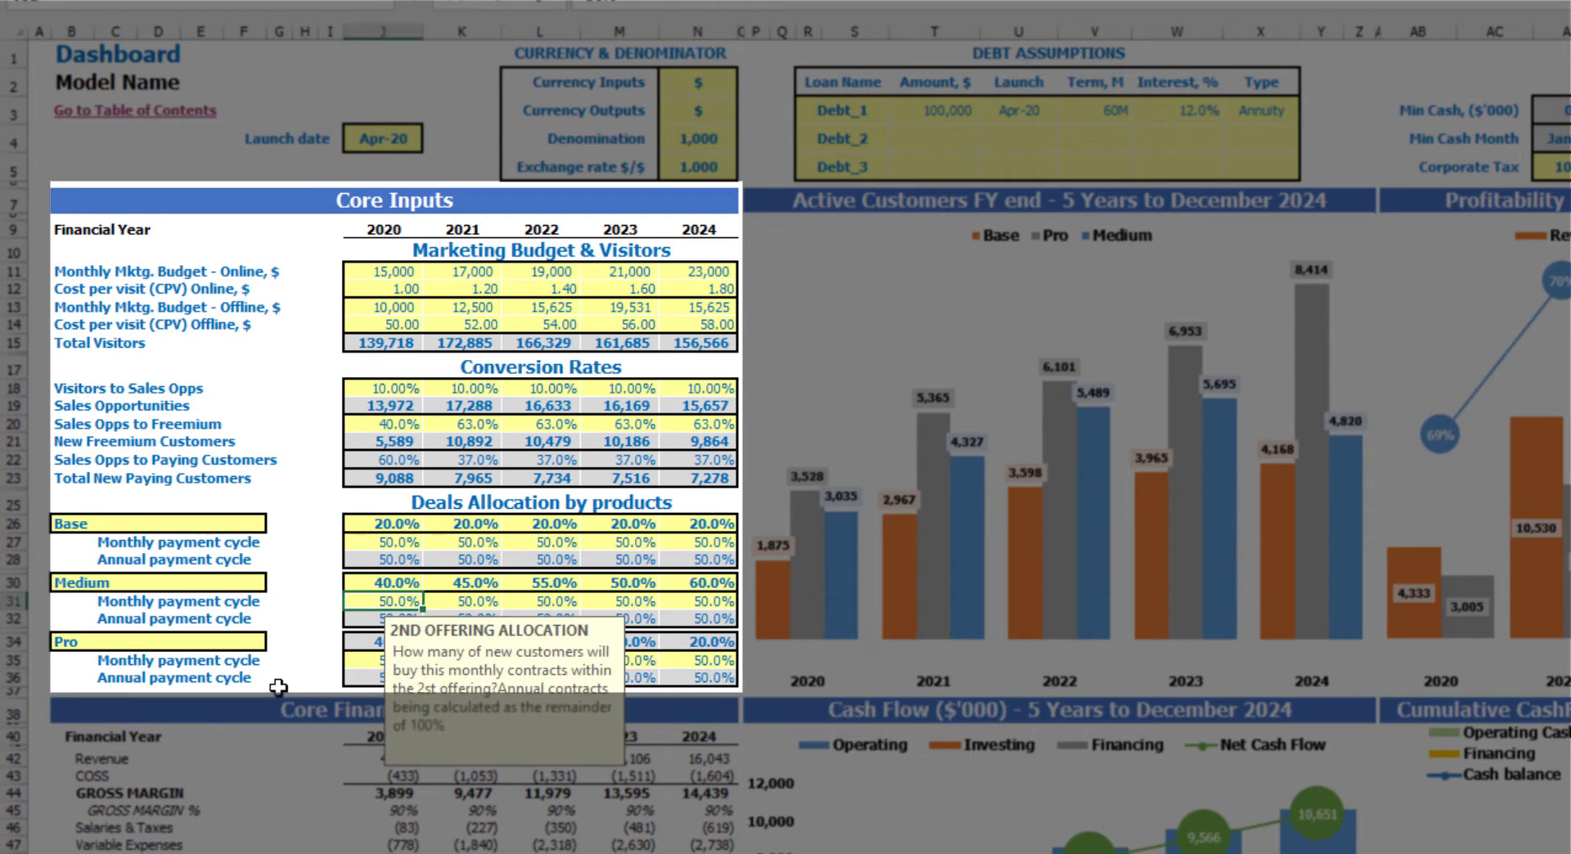
- Inspect the formula behind the 2020 Pro allocation and the Pro allocations for the other years
left_click(397, 645)
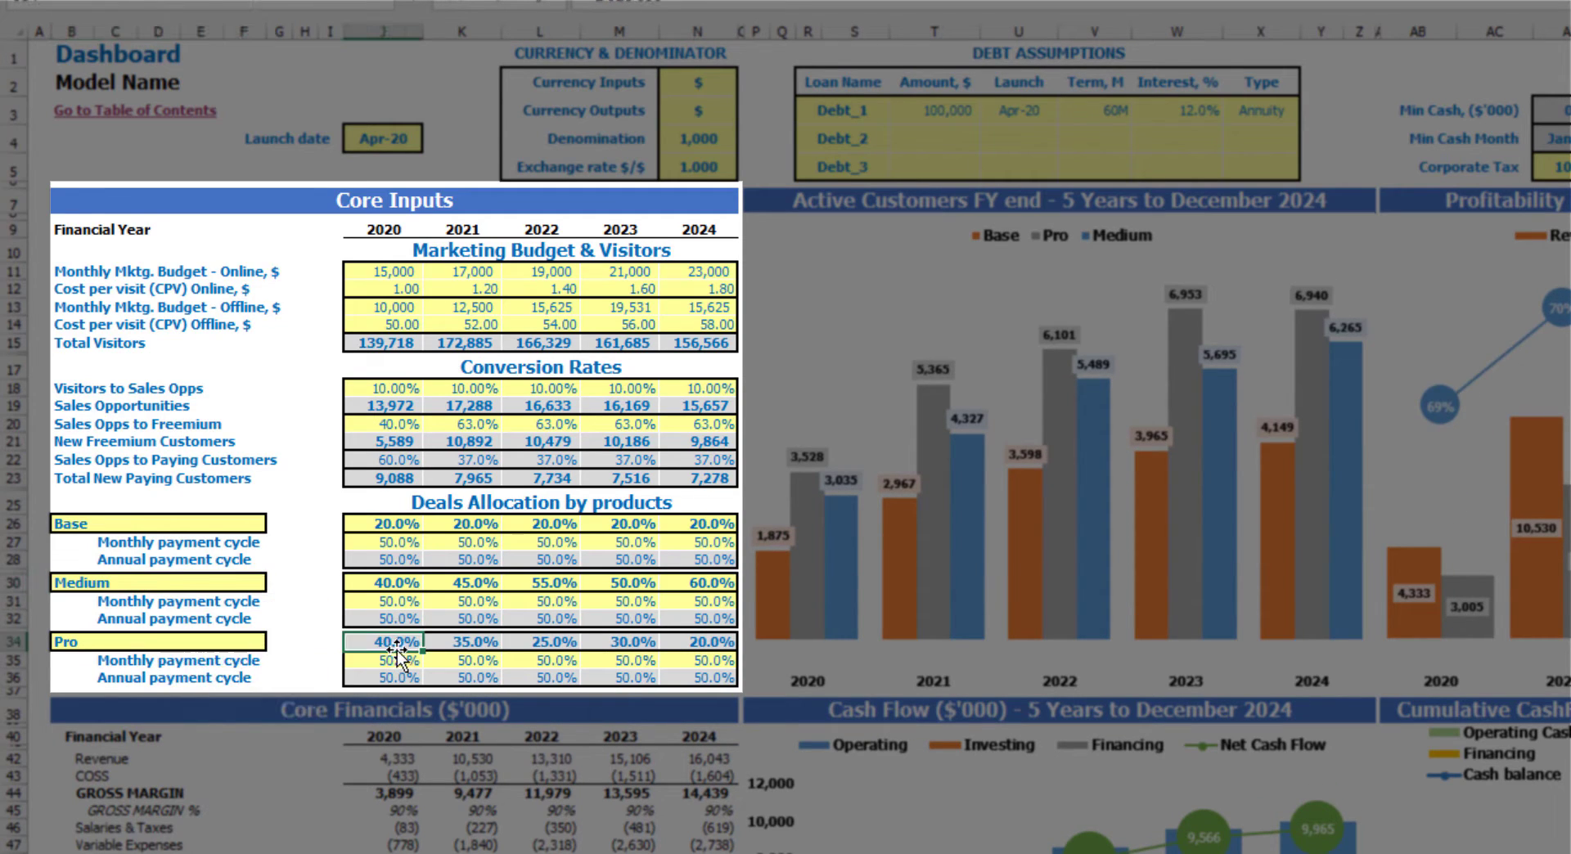
type("=1-J26-J30")
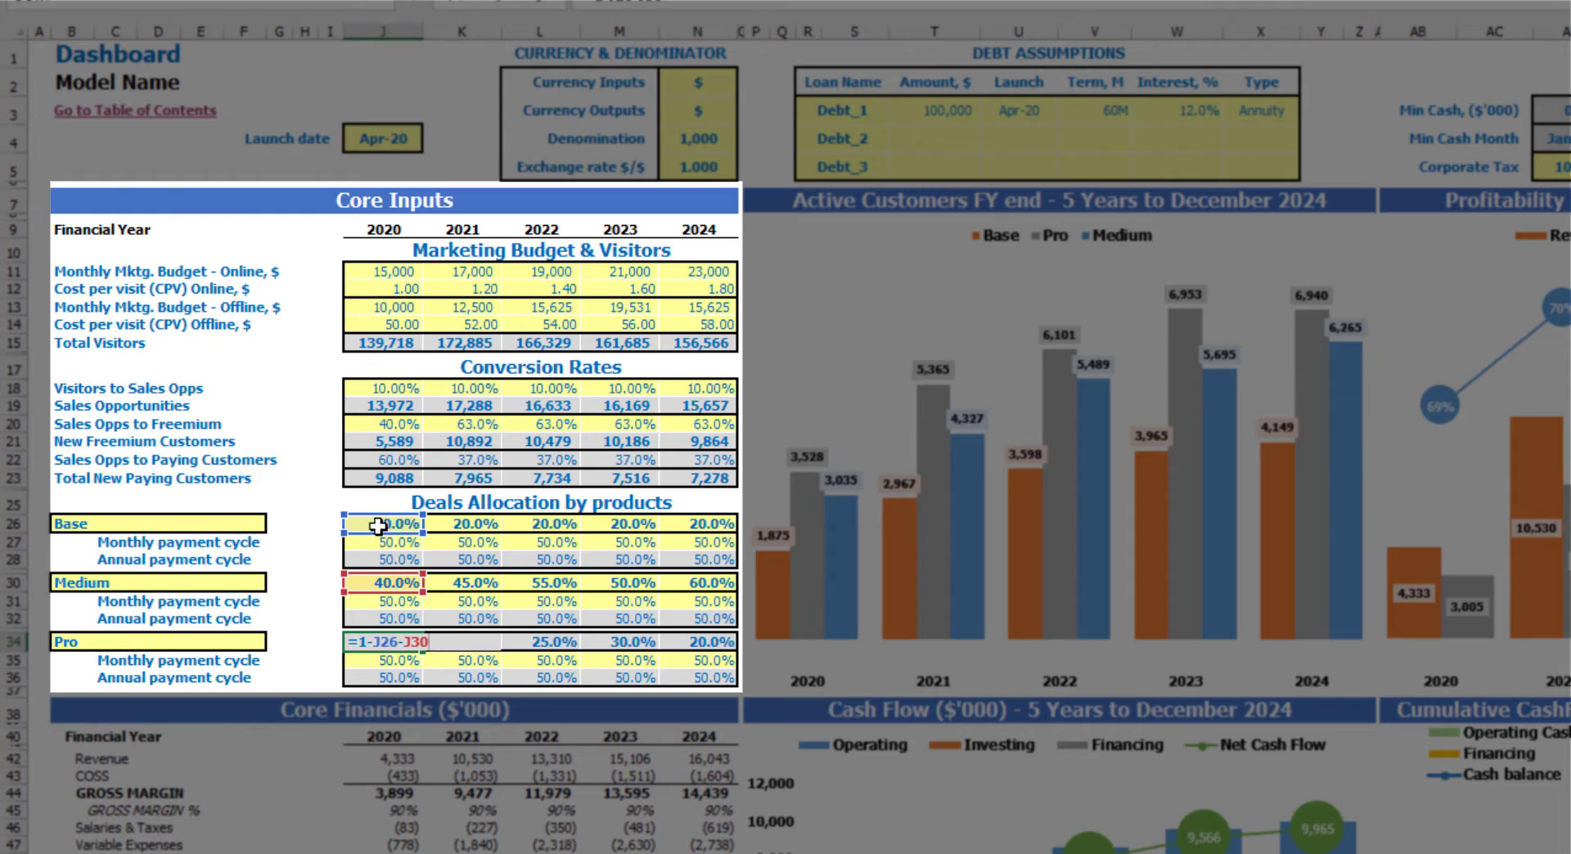
key("Return")
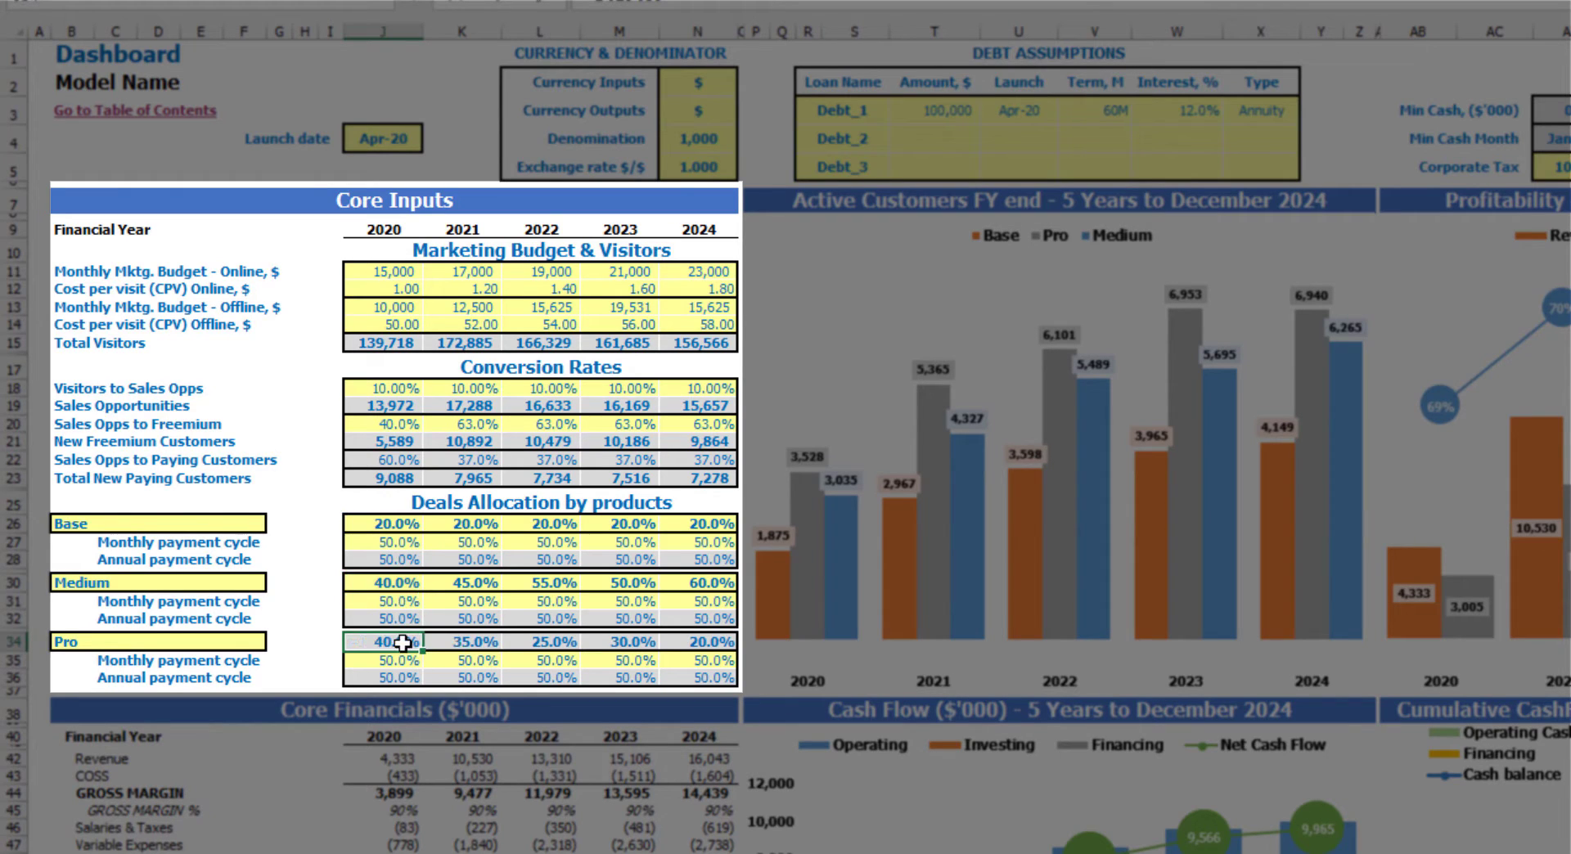
left_click(478, 646)
left_click(544, 643)
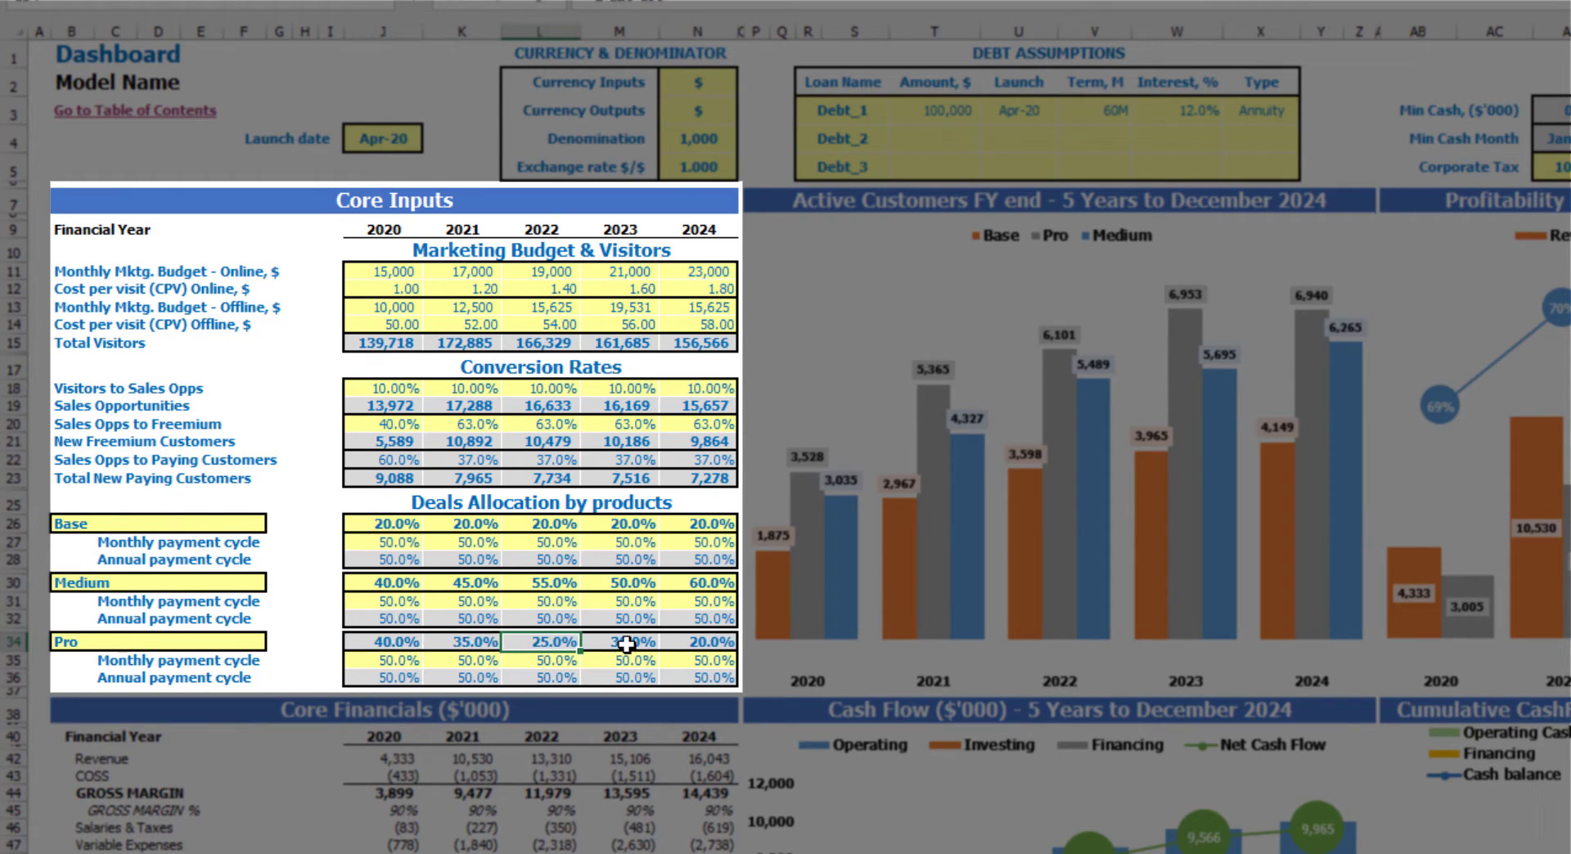
left_click(624, 643)
left_click(701, 643)
left_click(404, 639)
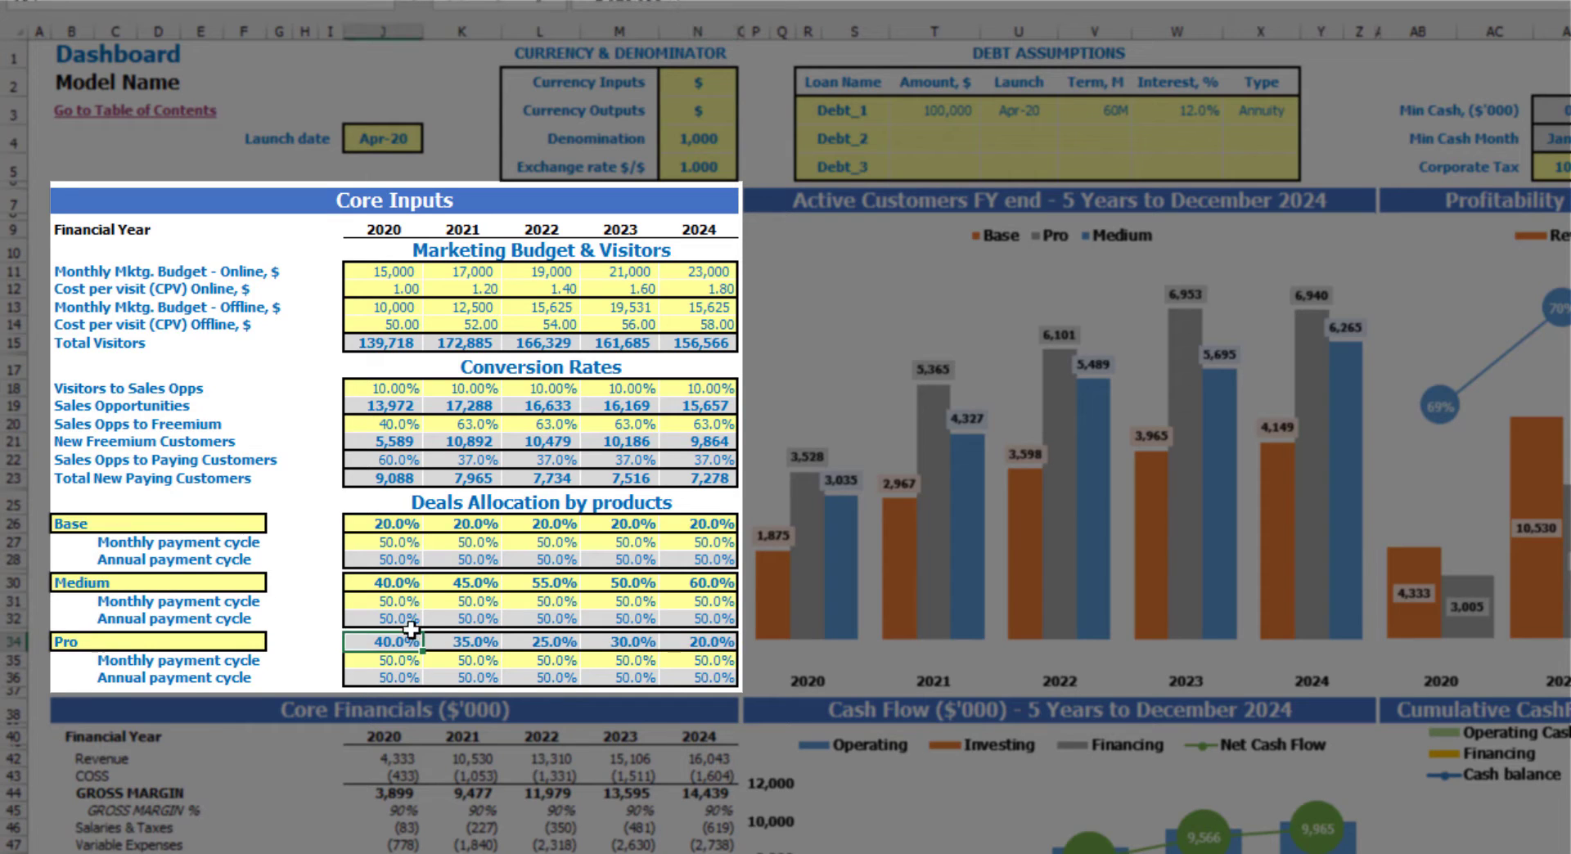
- Try clearing the Base allocations for all years to check the 2020 Pro formula, and undo the clearing
left_click_drag(409, 522, 717, 521)
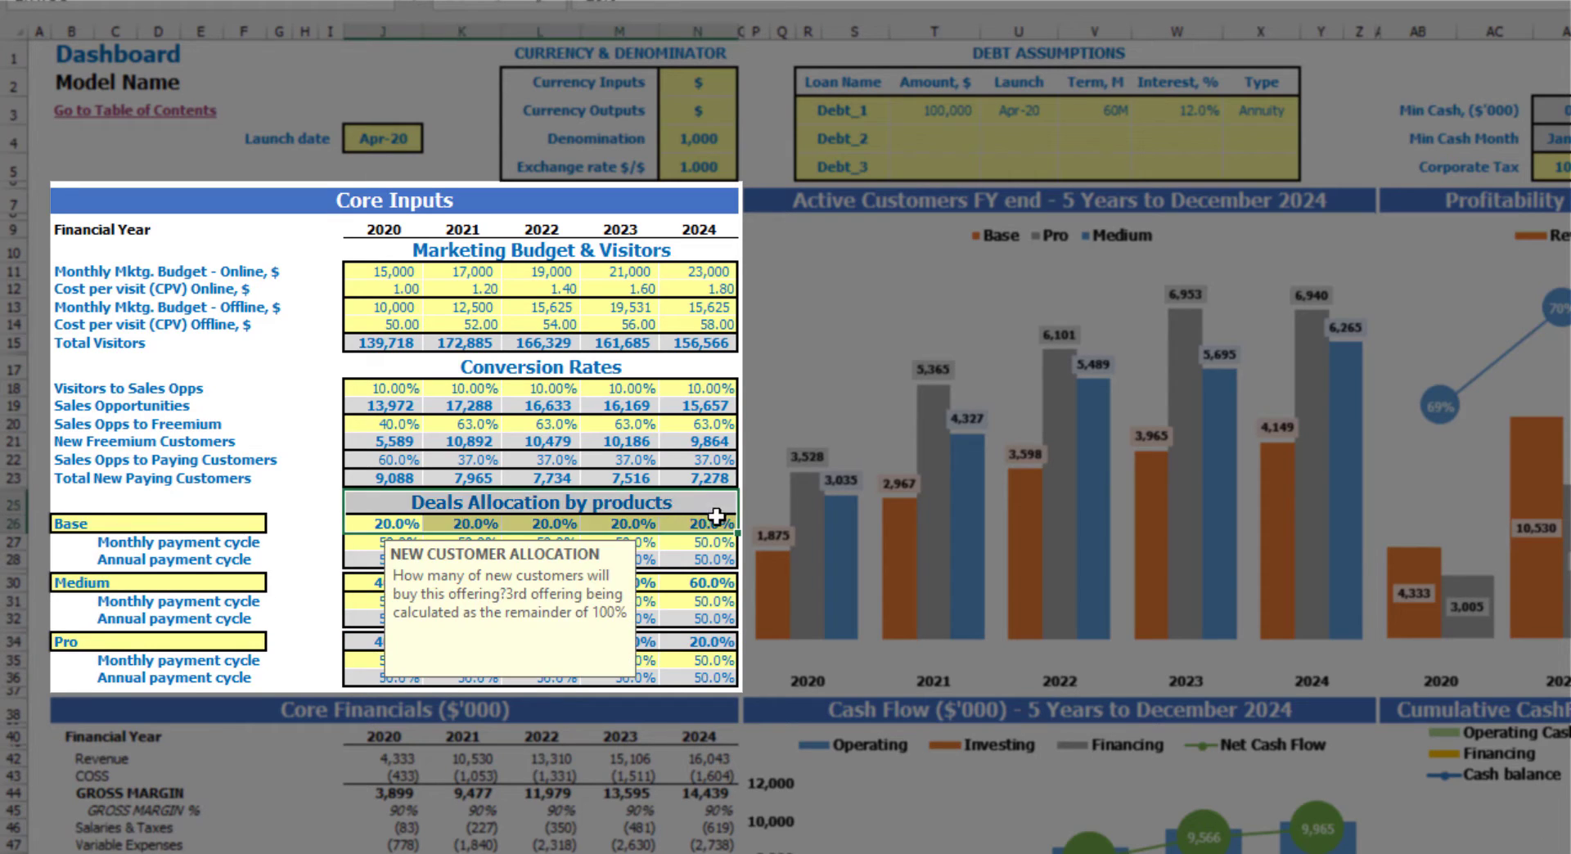
key("Delete")
left_click(325, 487)
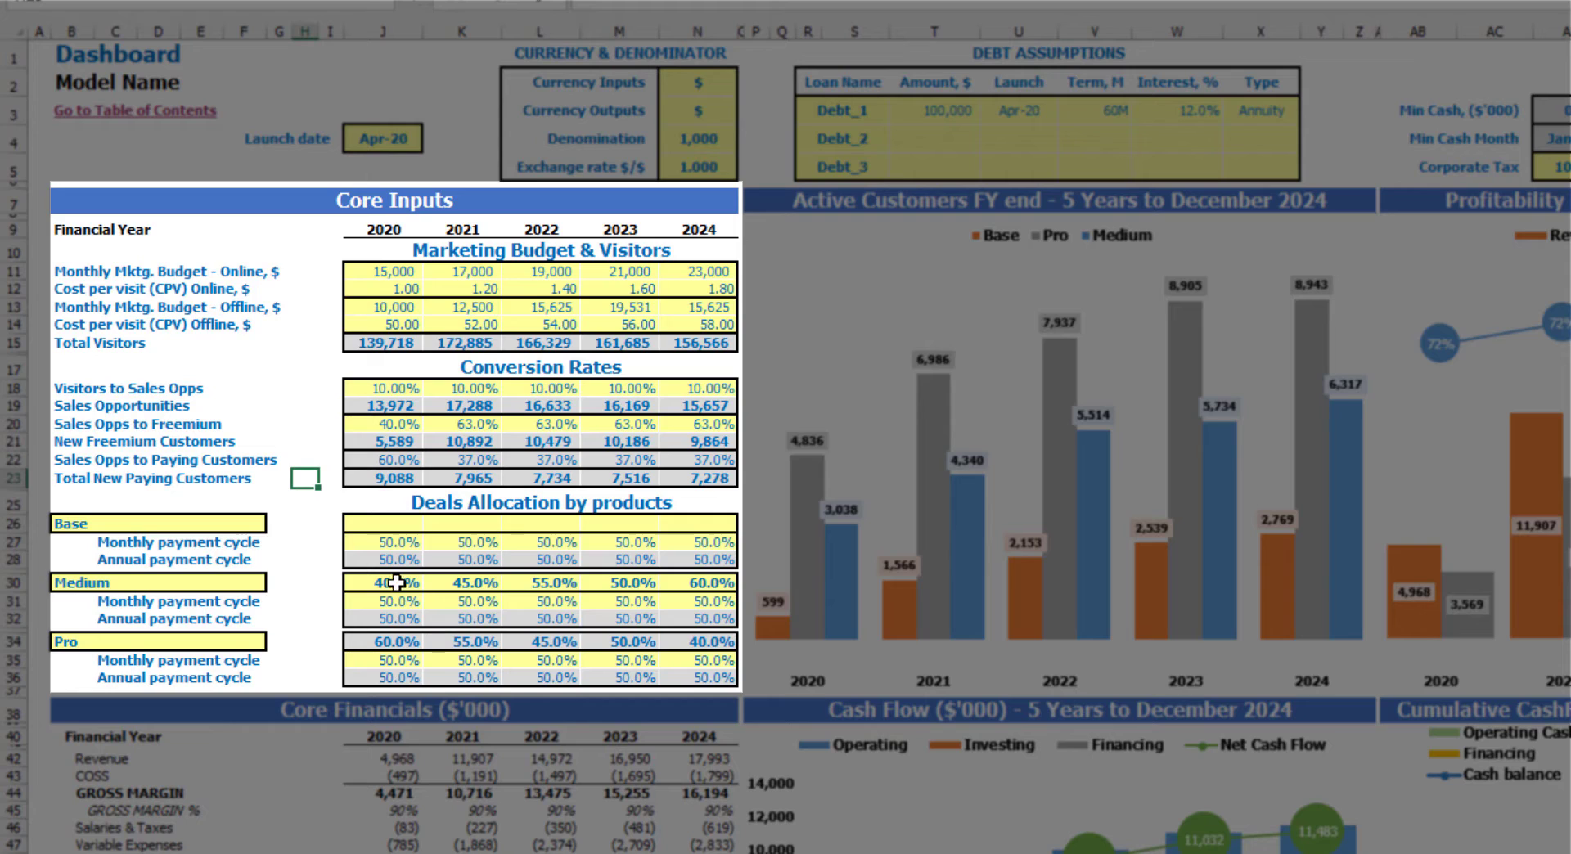
left_click(389, 644)
double_click(395, 644)
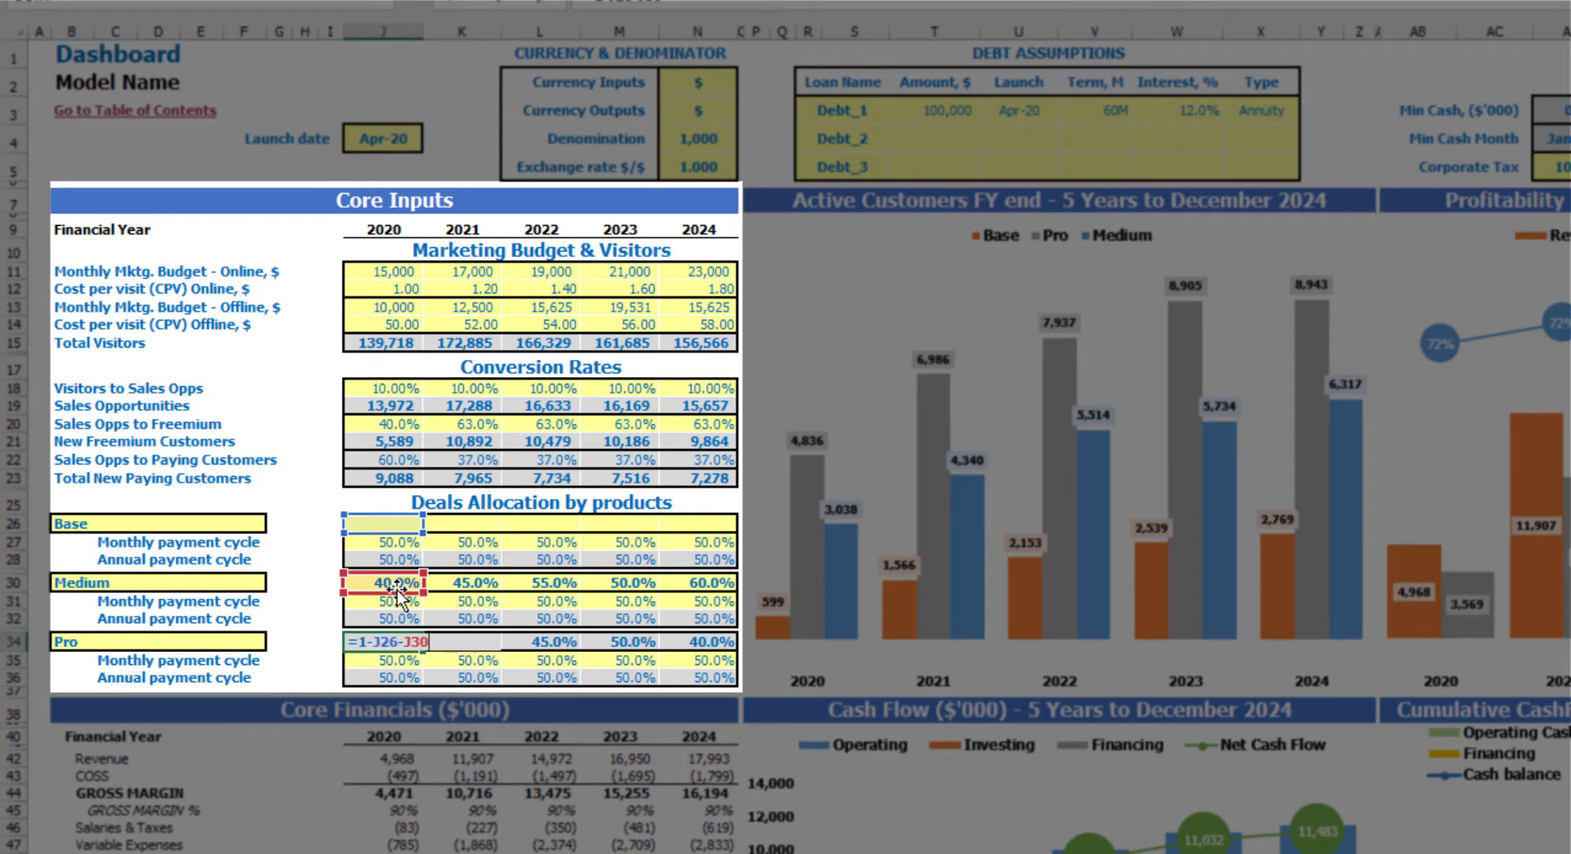
key("Escape")
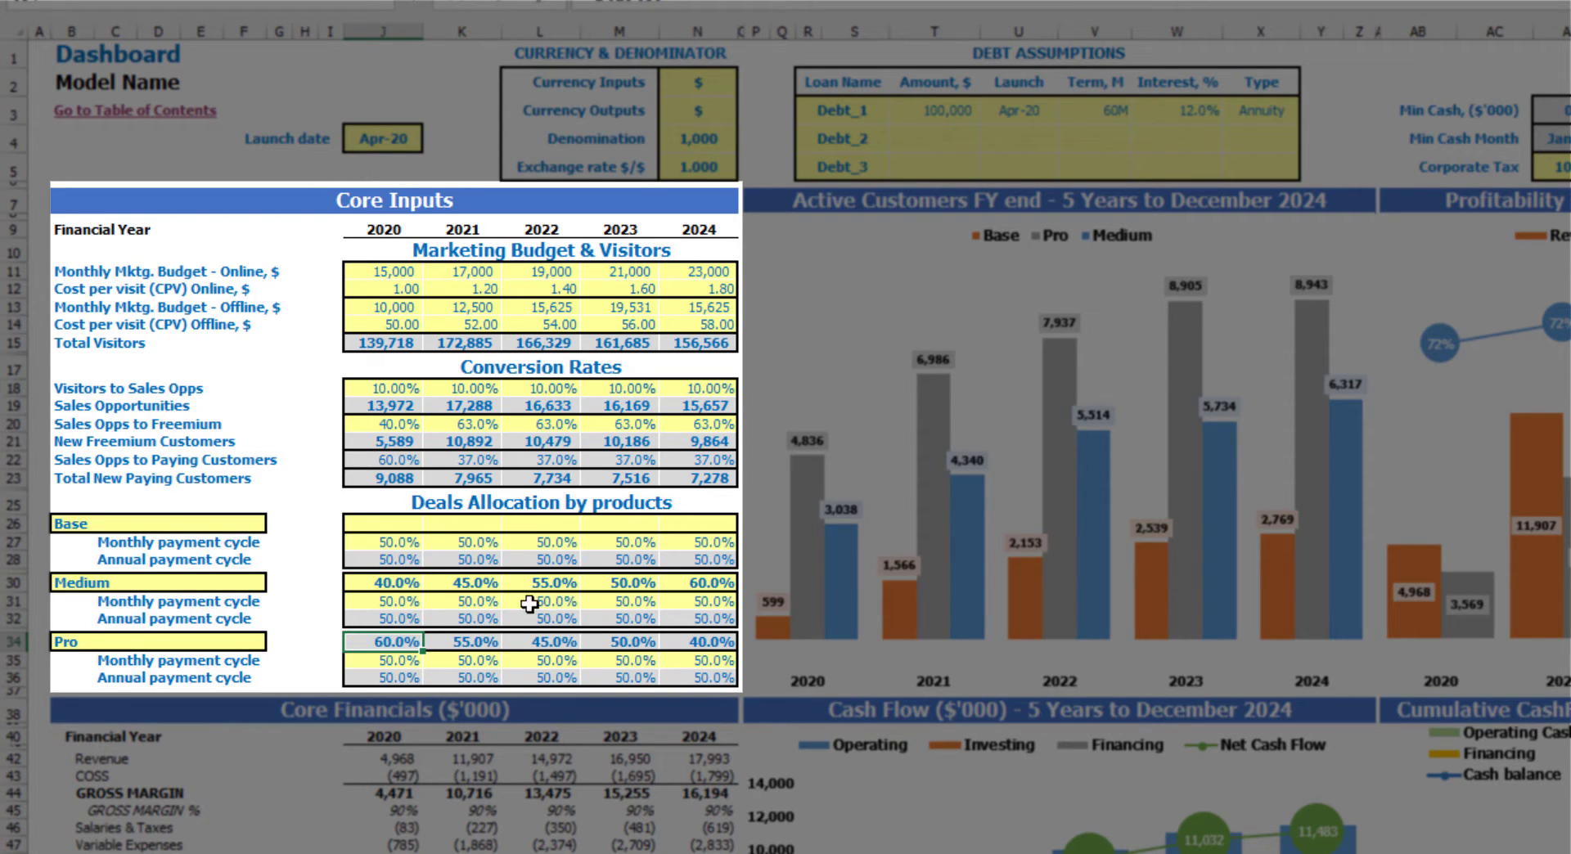
key("ctrl+z")
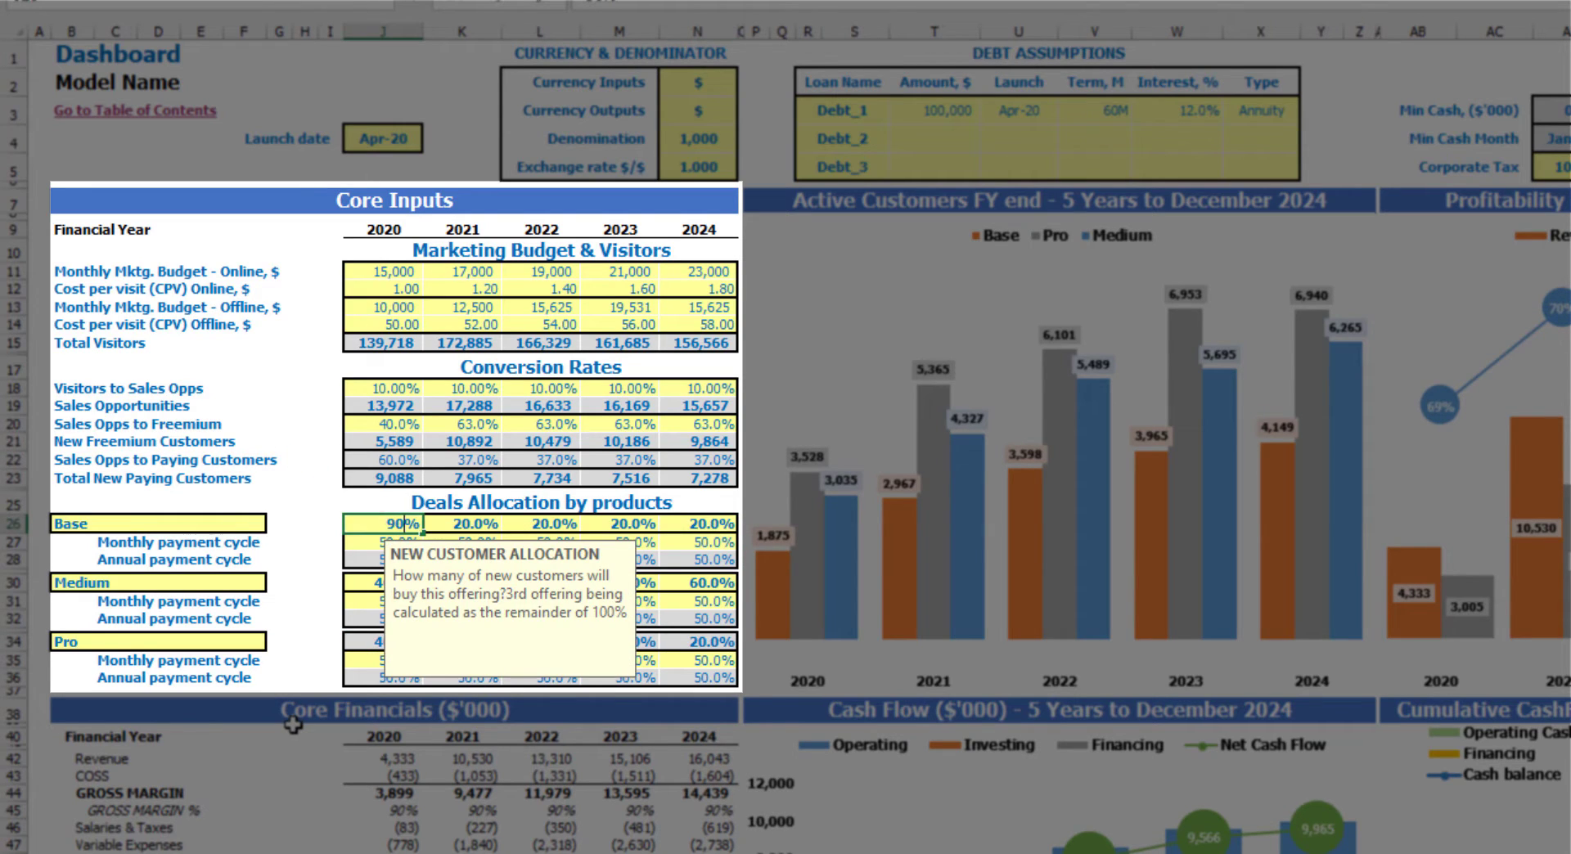
- Try a 90% Base allocation for 2020 to check its effect on the Pro allocation, and undo it
type("90")
key("Return")
left_click(319, 585)
left_click(353, 586)
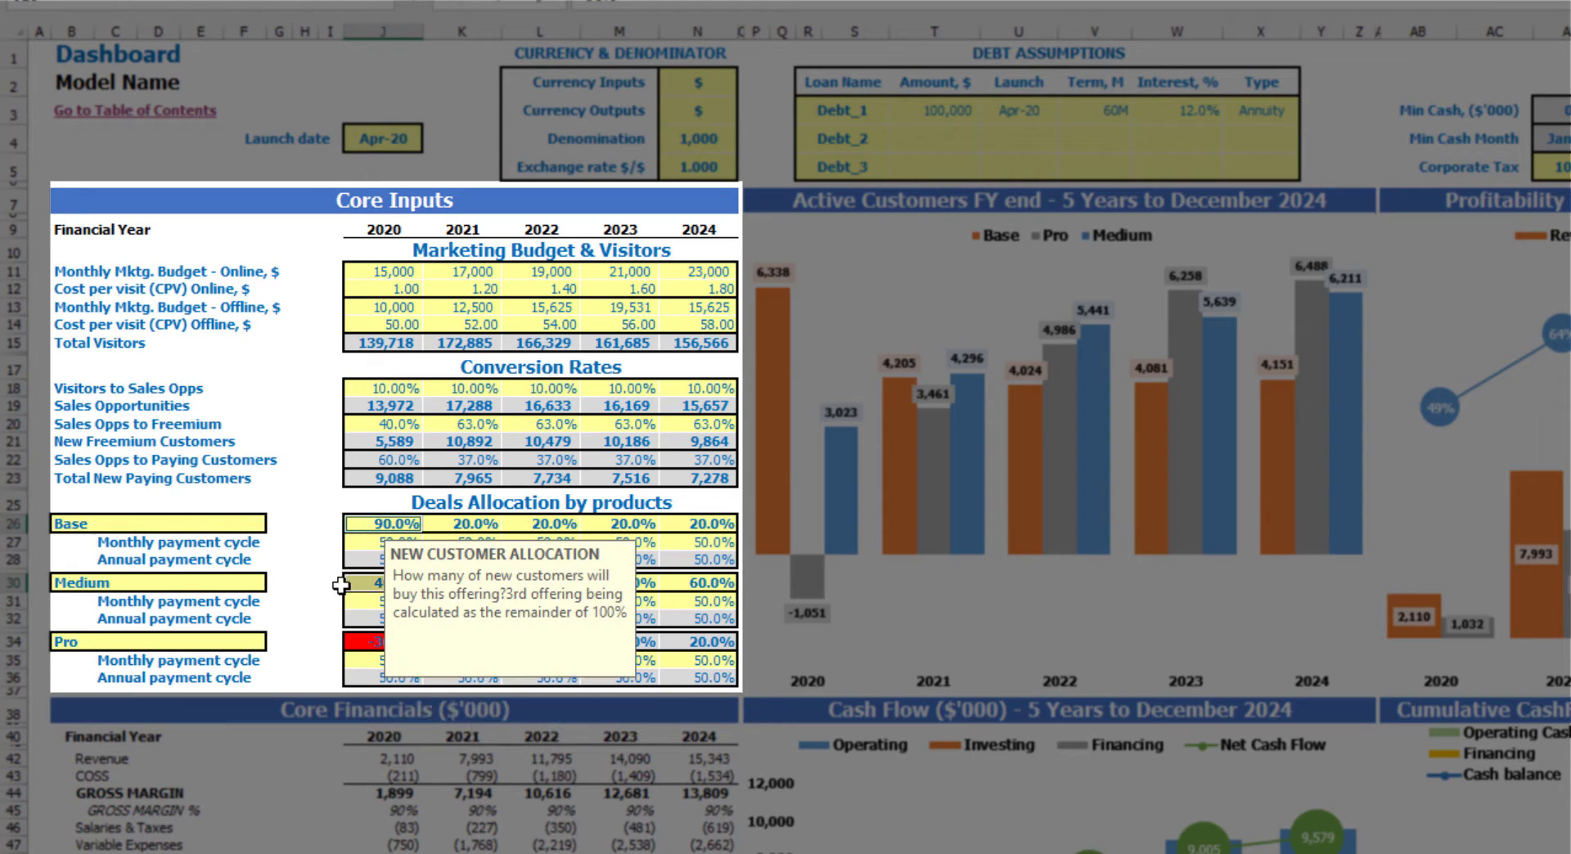
left_click(319, 585)
left_click(389, 643)
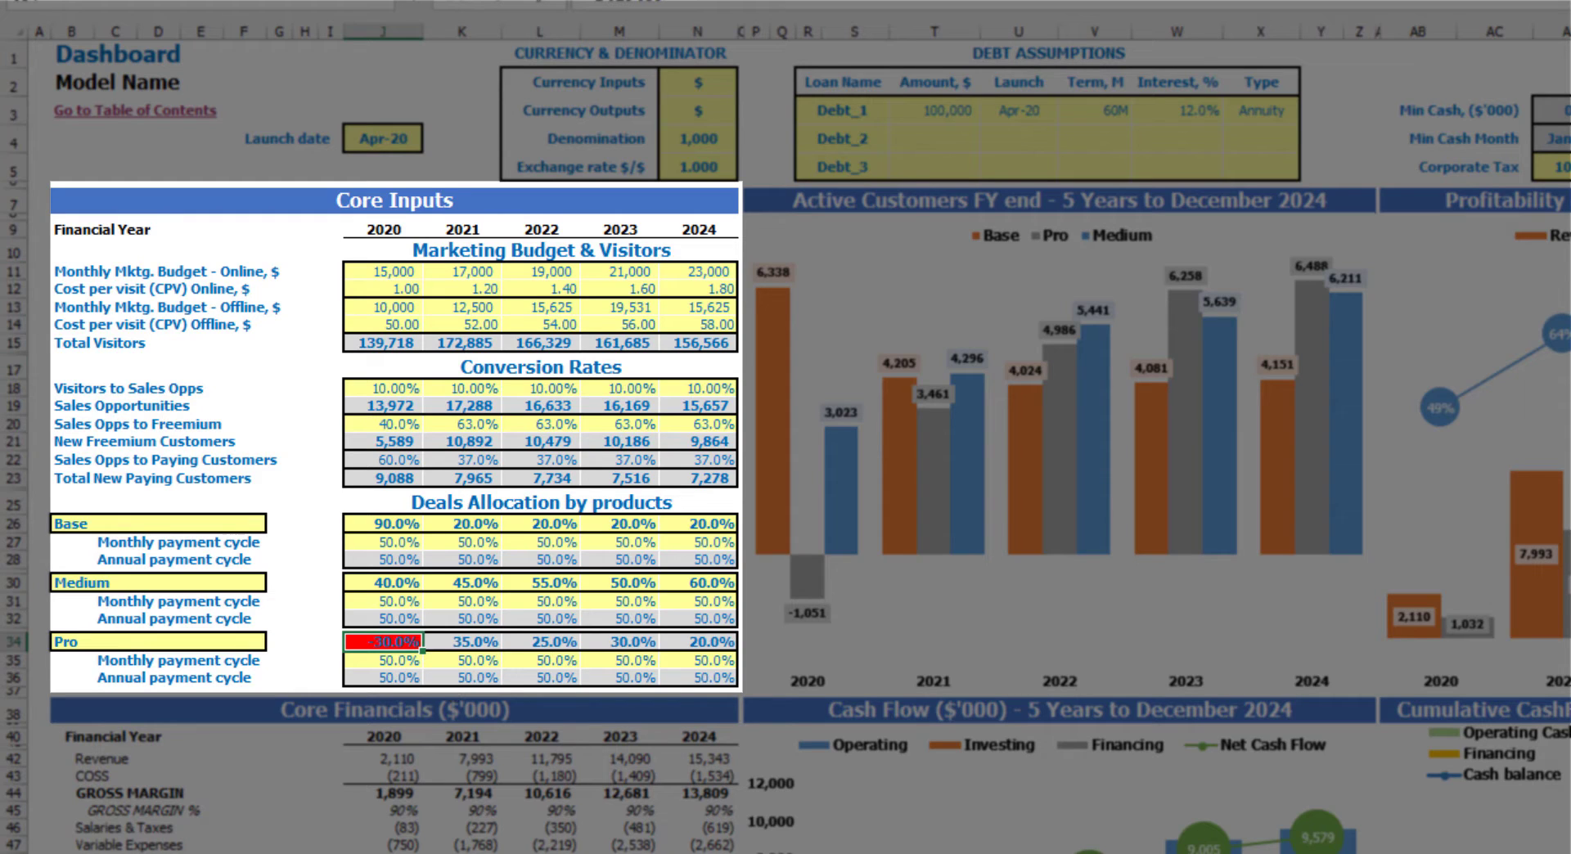
key("ctrl+z")
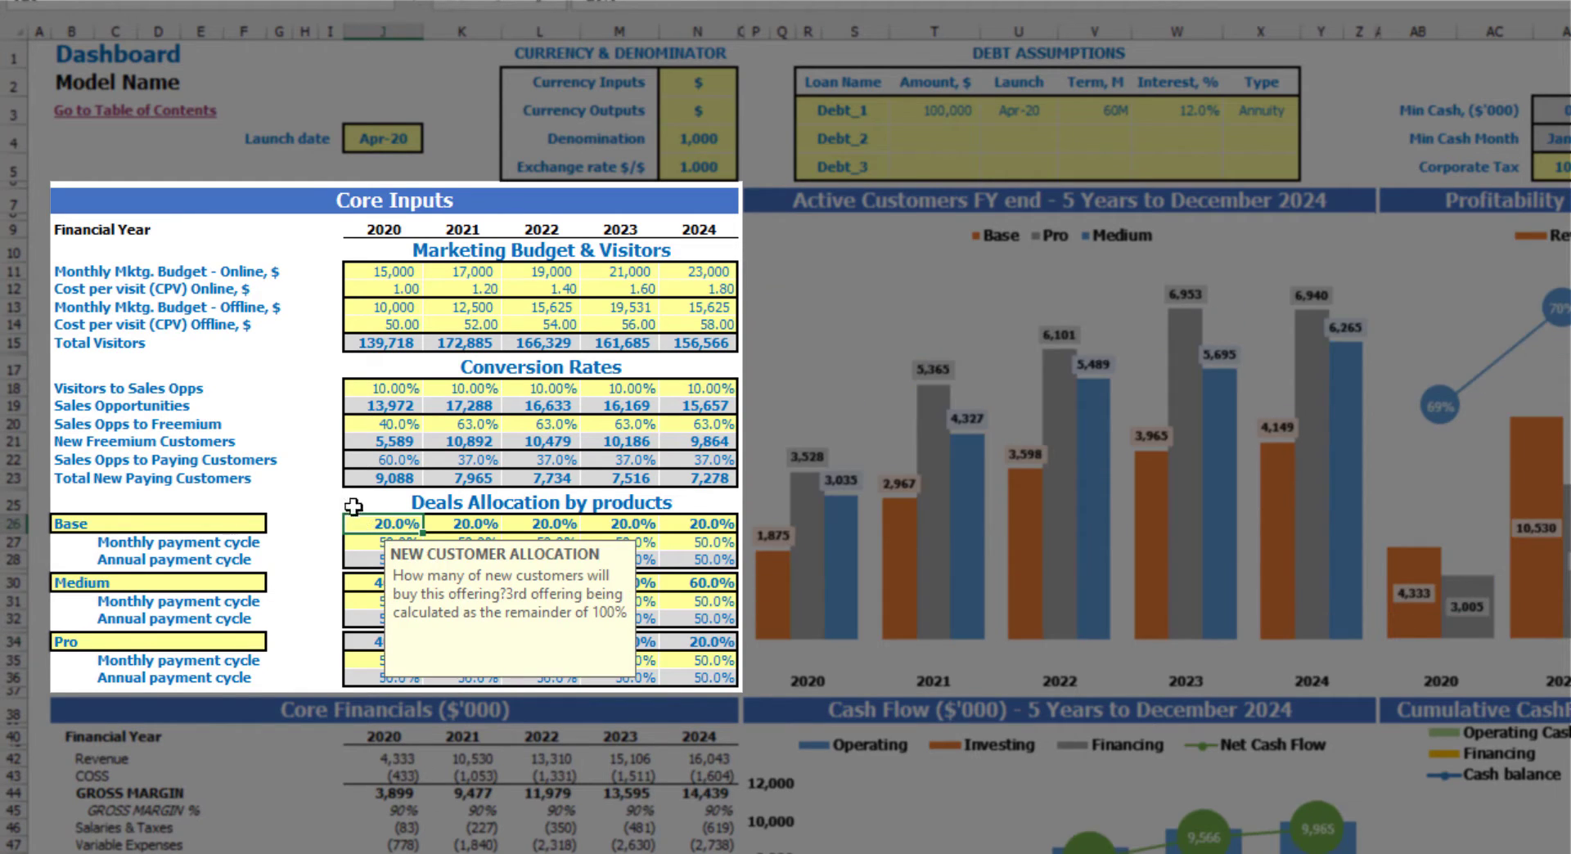
left_click(330, 502)
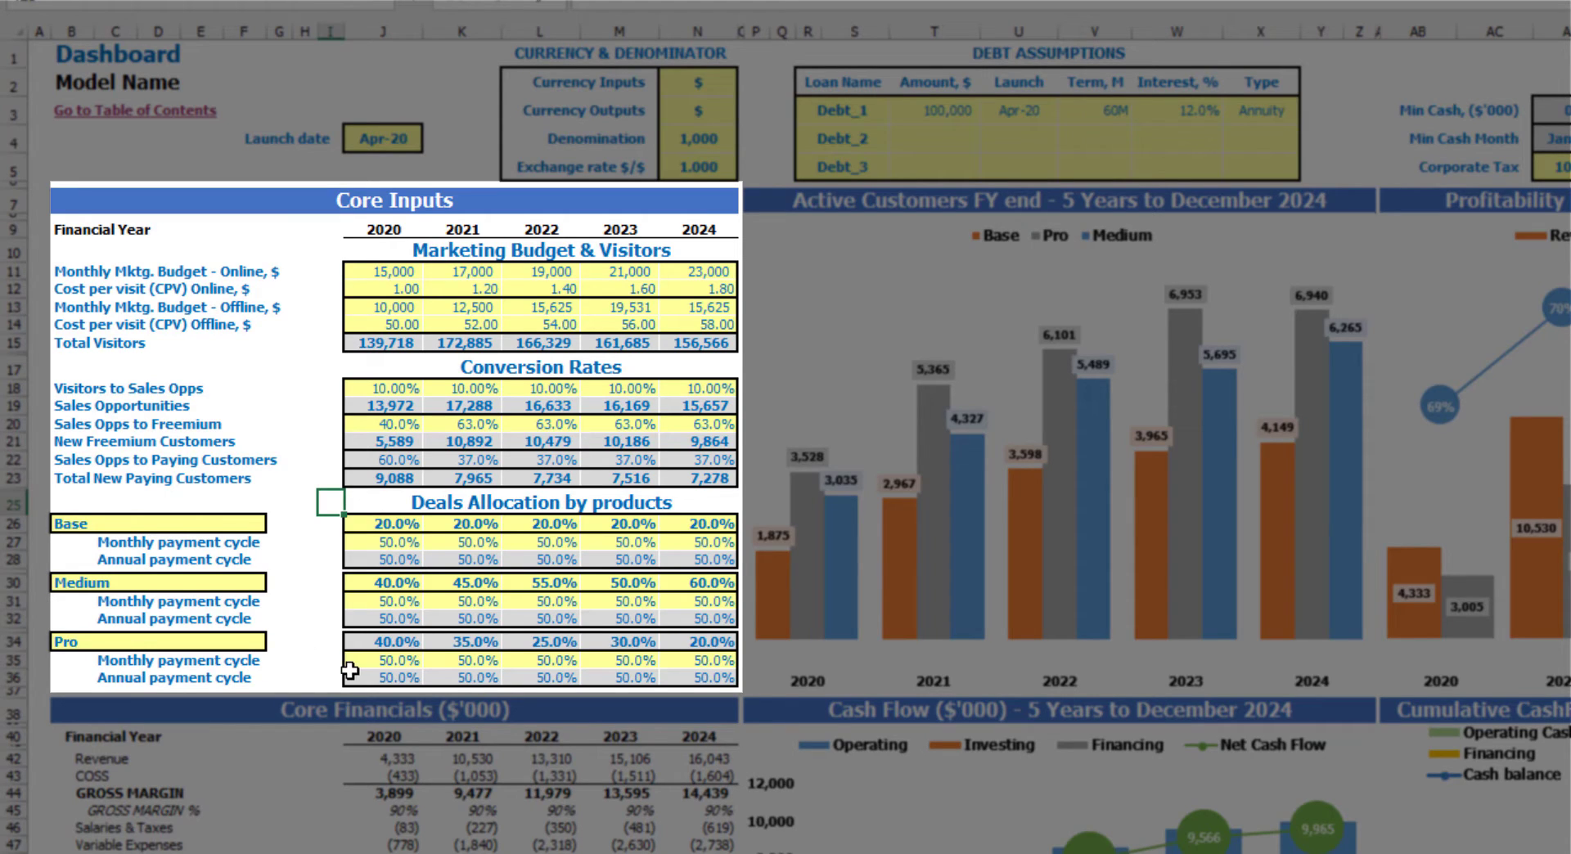
- Set the Base monthly payment cycle share to 40%, 45%, 50%, 55% and 60% for 2020 through 2024
left_click(121, 541)
left_click(396, 544)
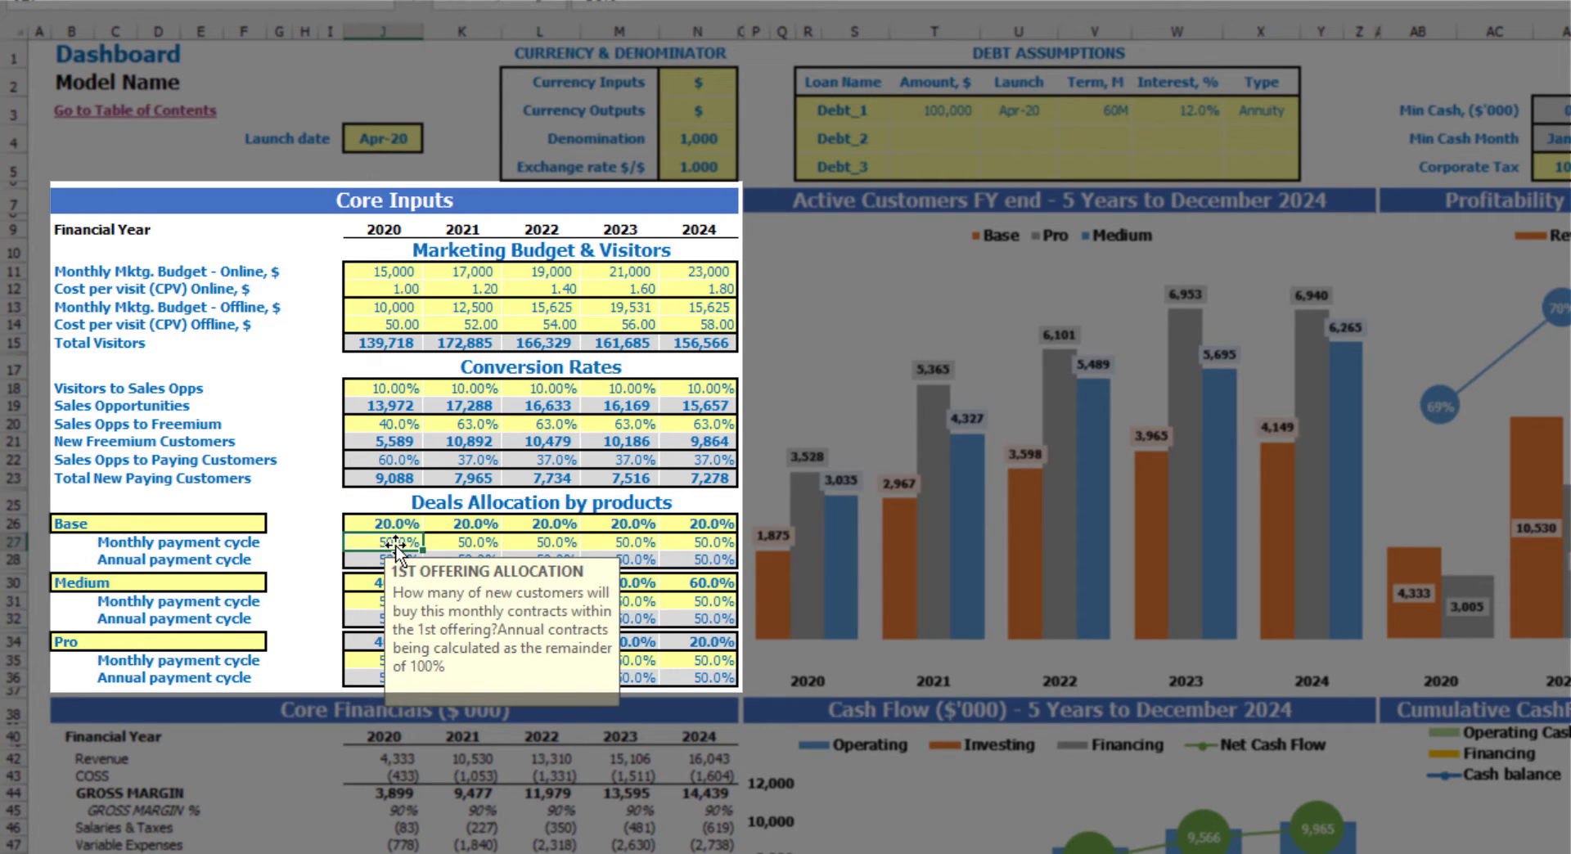
type("40")
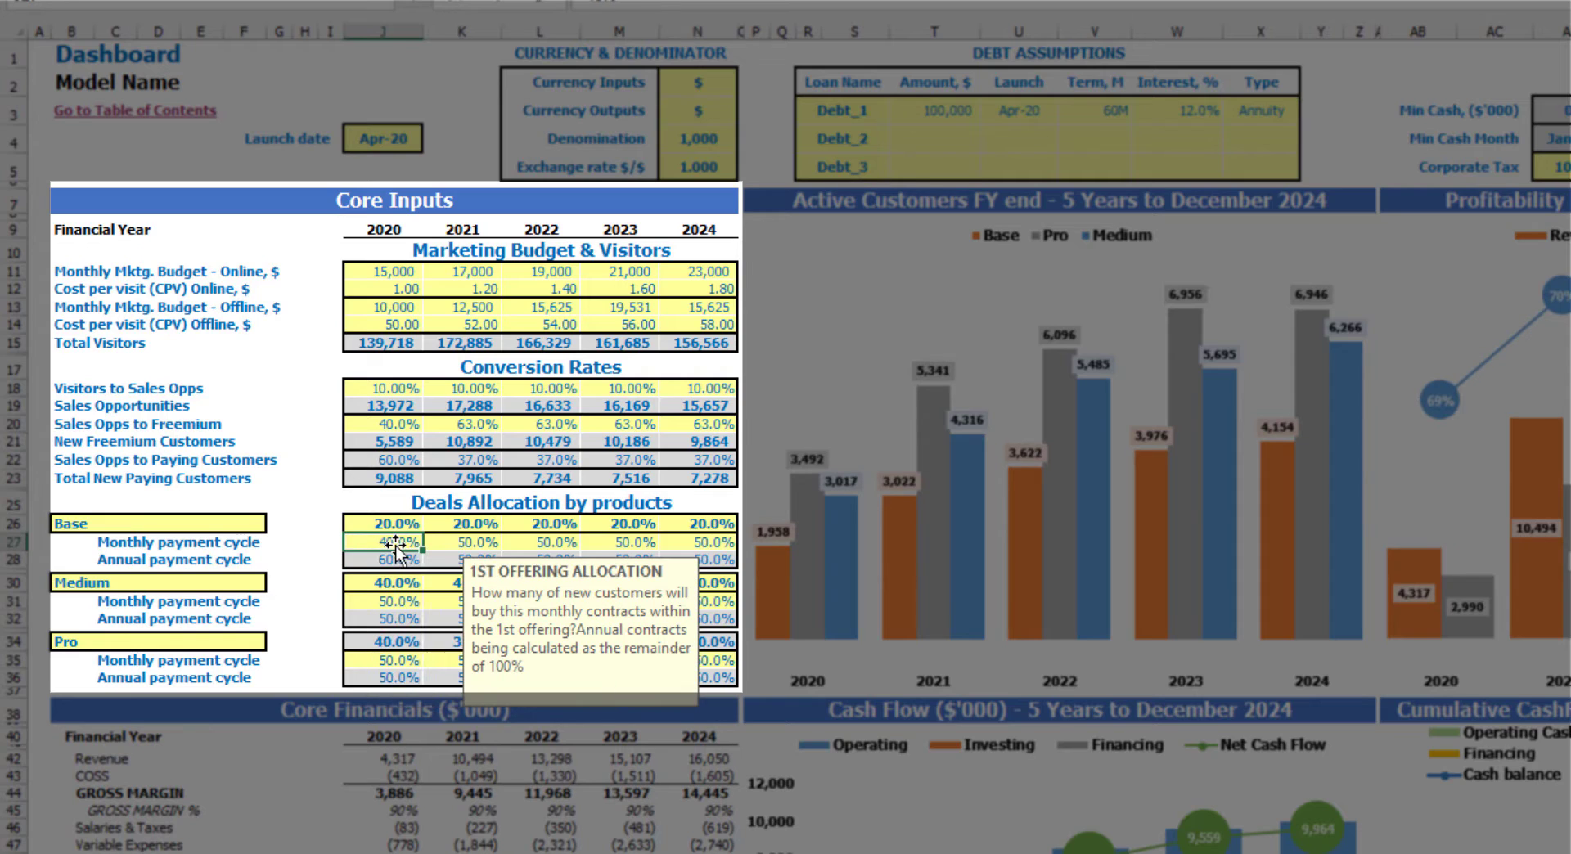
key("Tab")
type("45")
key("Tab")
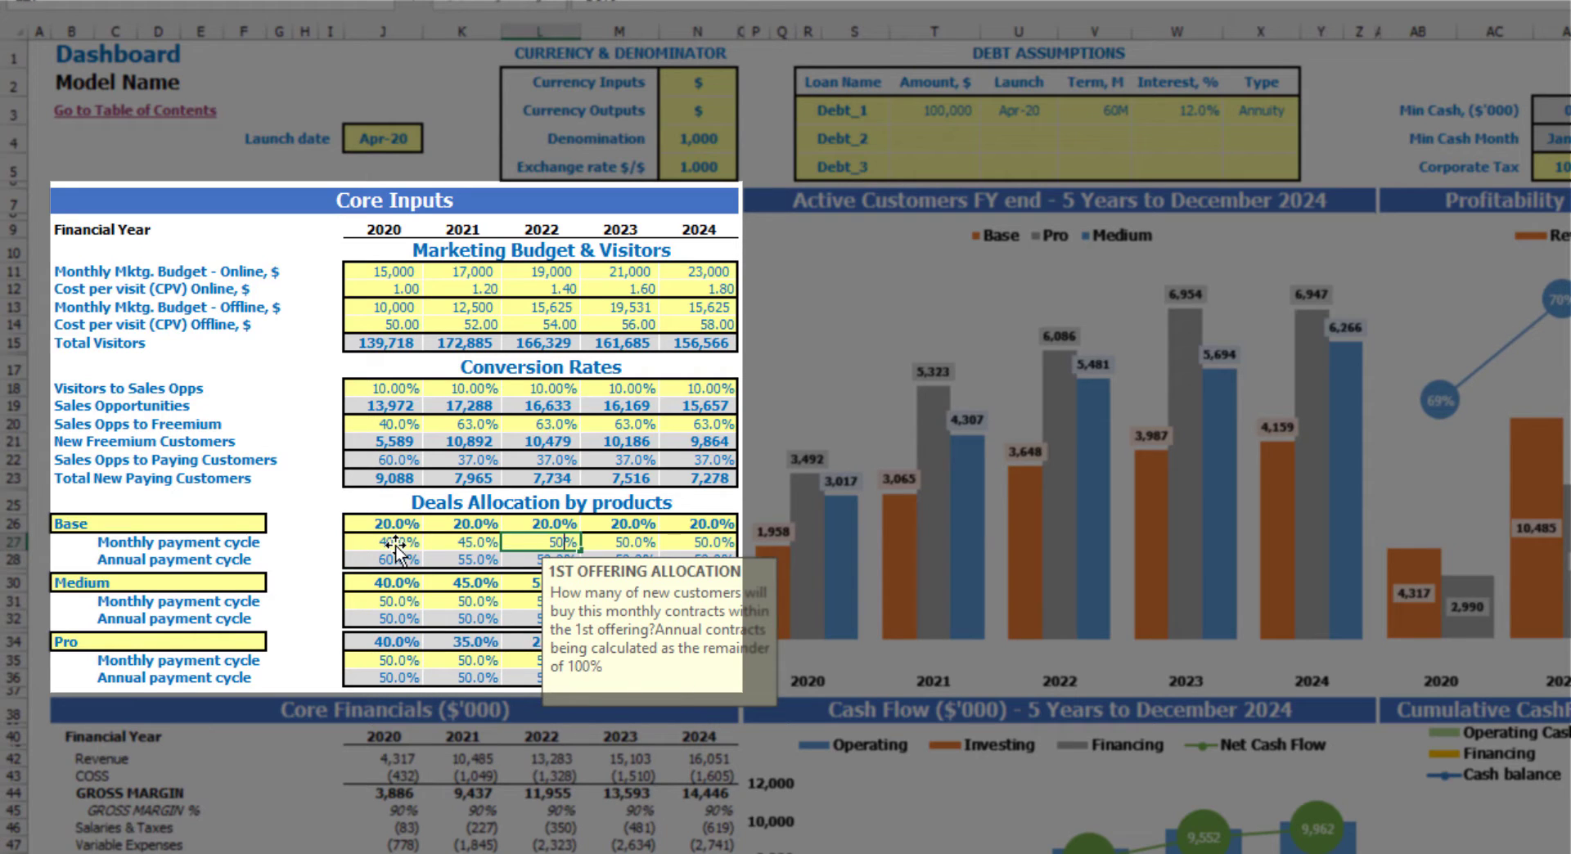
key("Tab")
type("55%")
key("Tab")
type("60%")
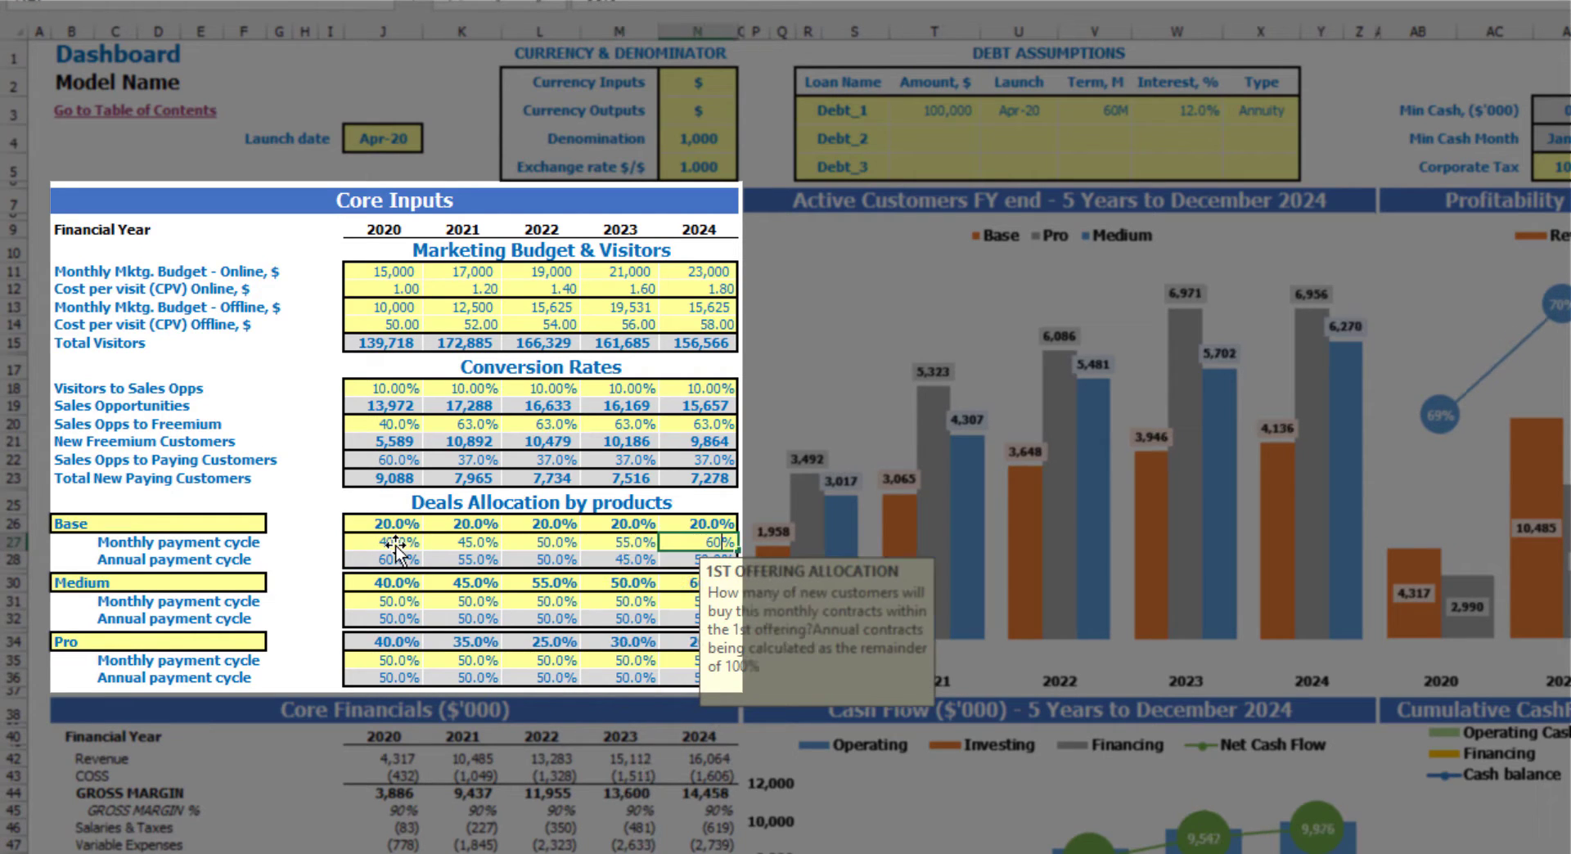
key("Return")
- Examine the Base annual payment cycle shares across 2020 to 2024
left_click(373, 566)
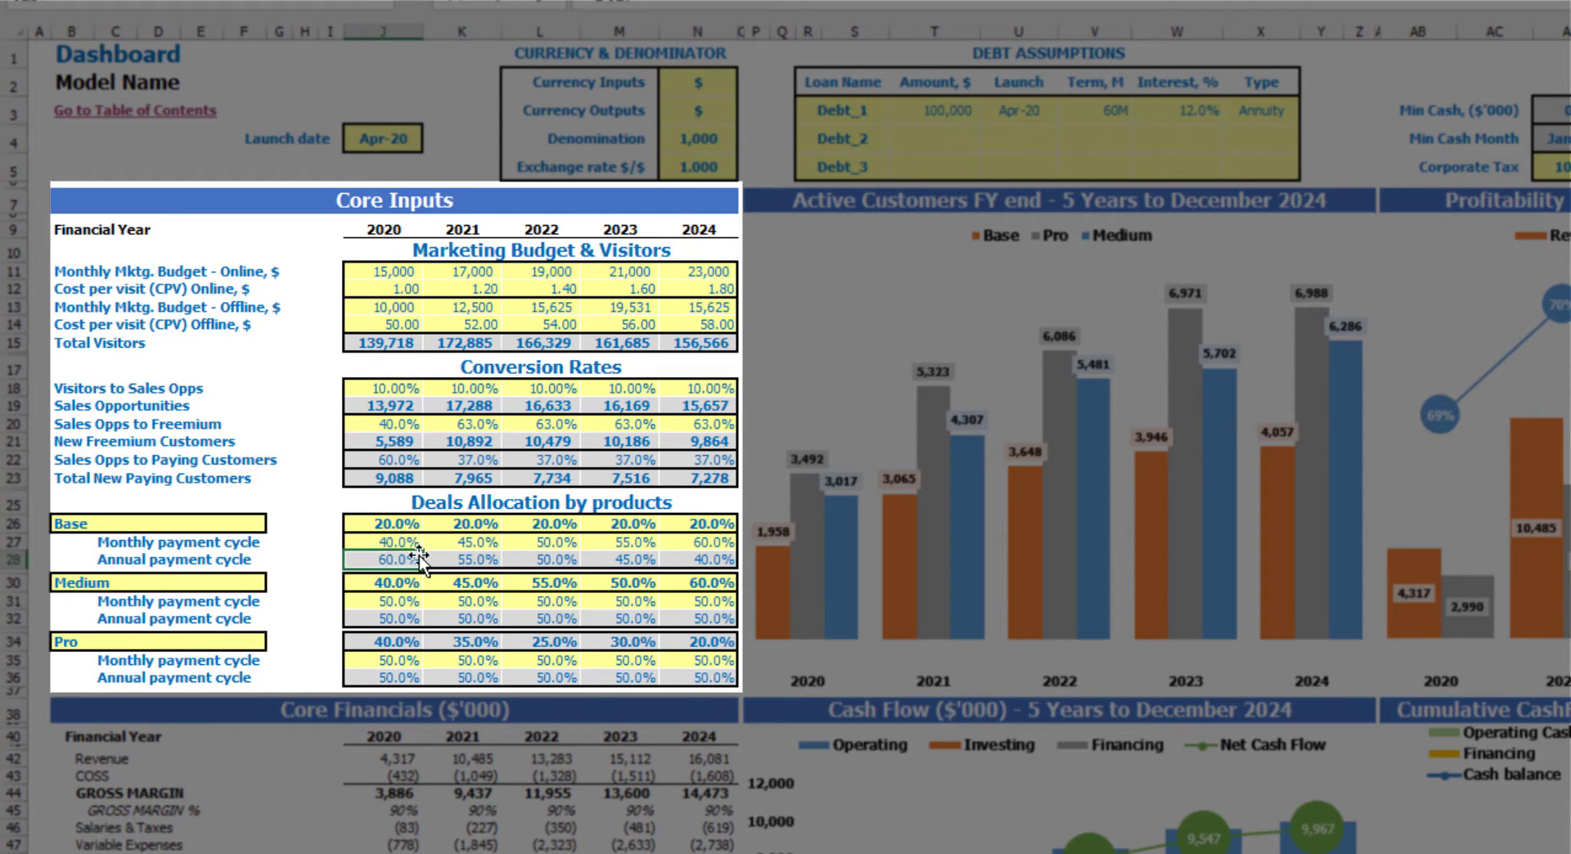
key("Right")
key("Right")
key("Right")
key("Right")
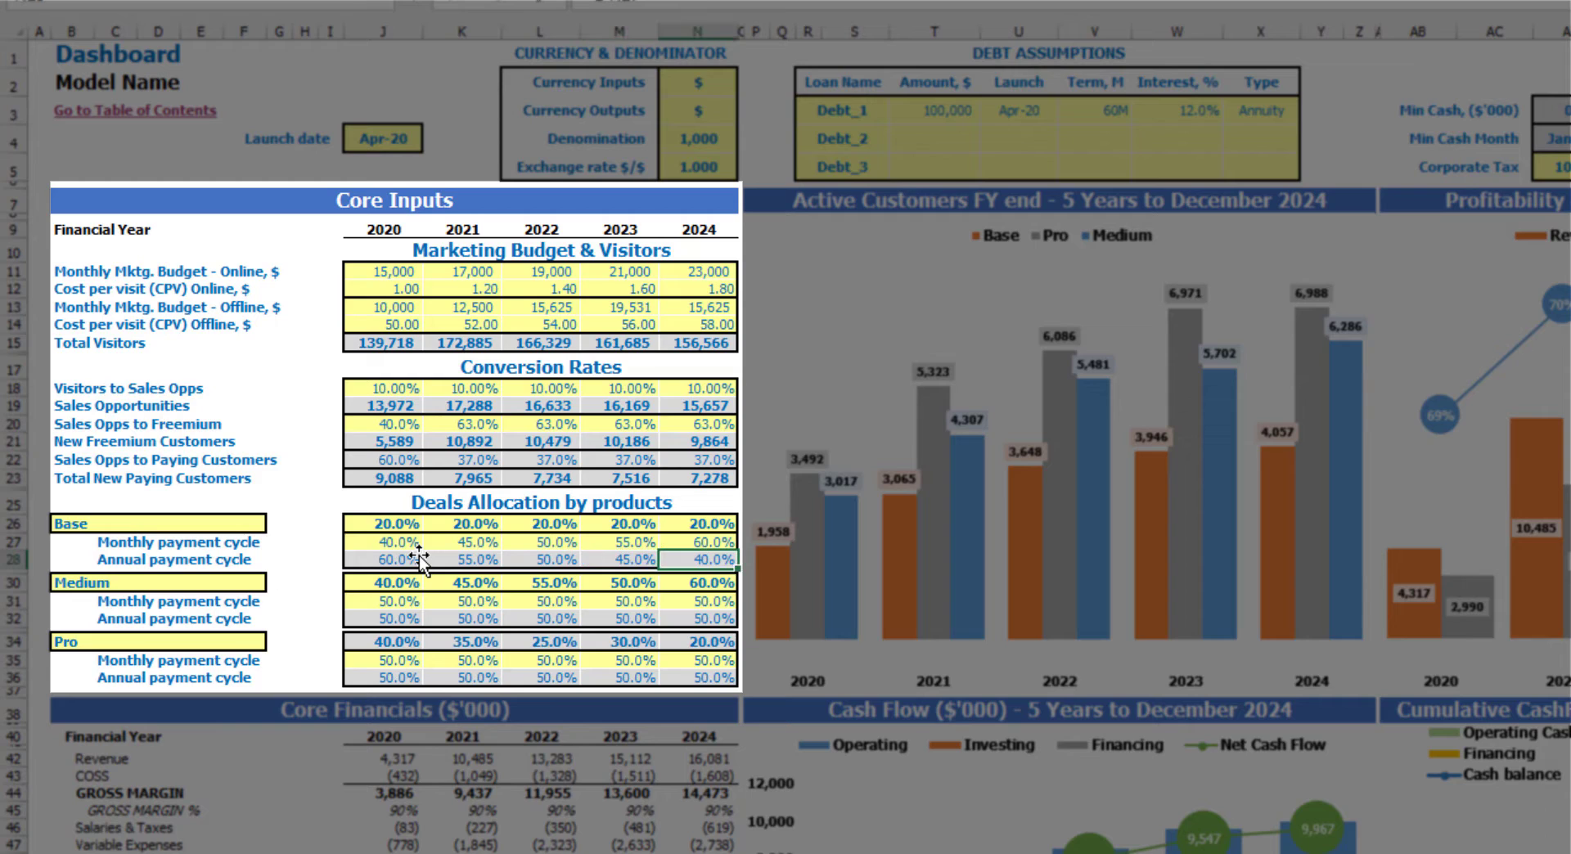
key("Left")
key("Left")
key("Left")
key("Left")
- Try clearing the Base monthly payment cycle shares for all years, and undo the clearing
key("Up")
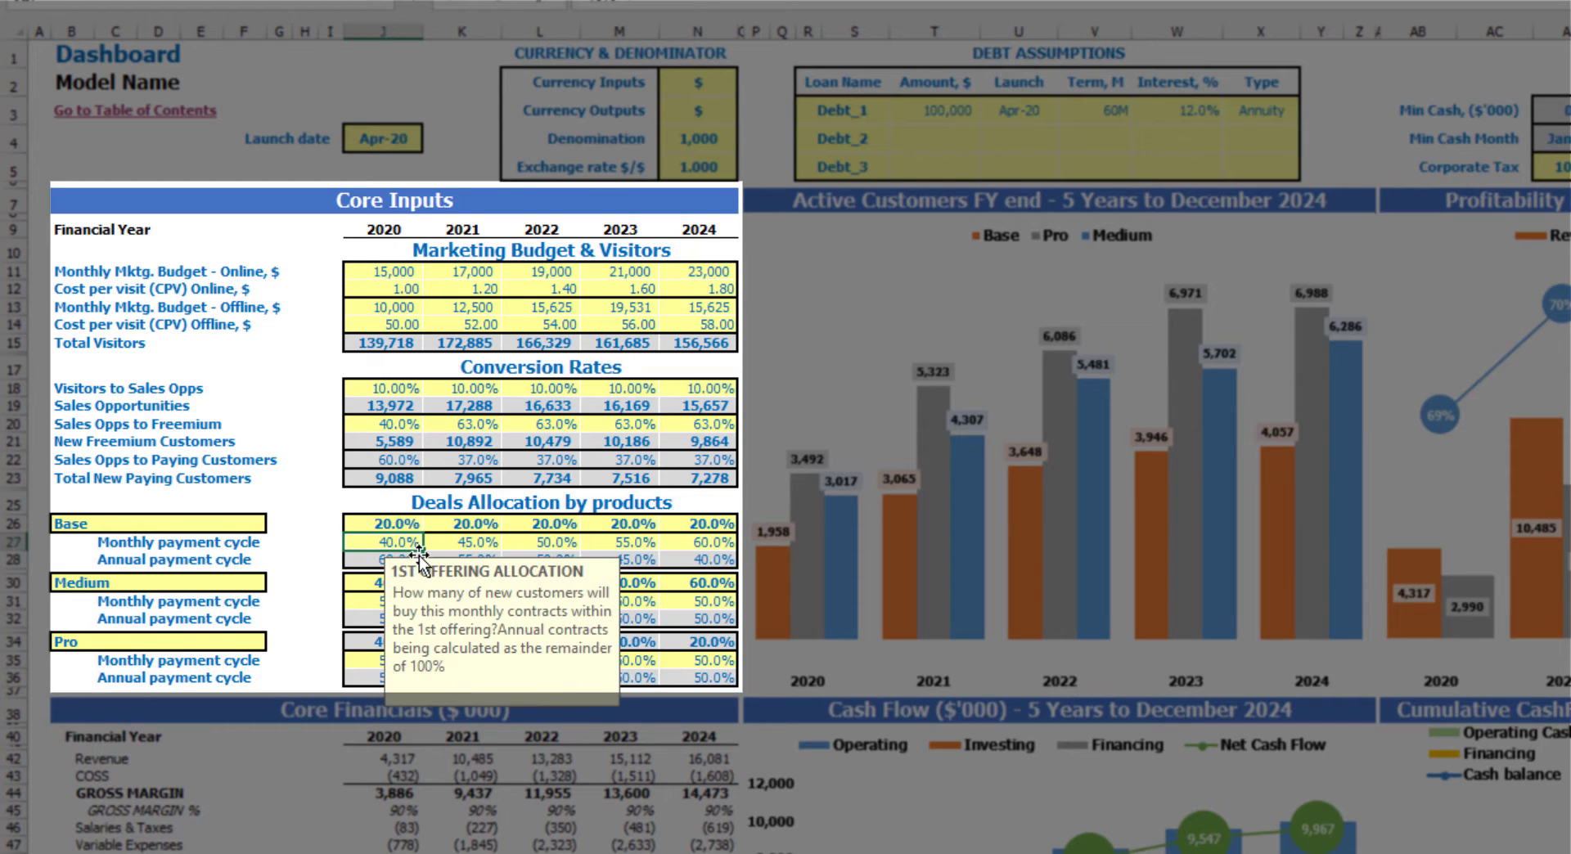
key("ctrl+shift+Right")
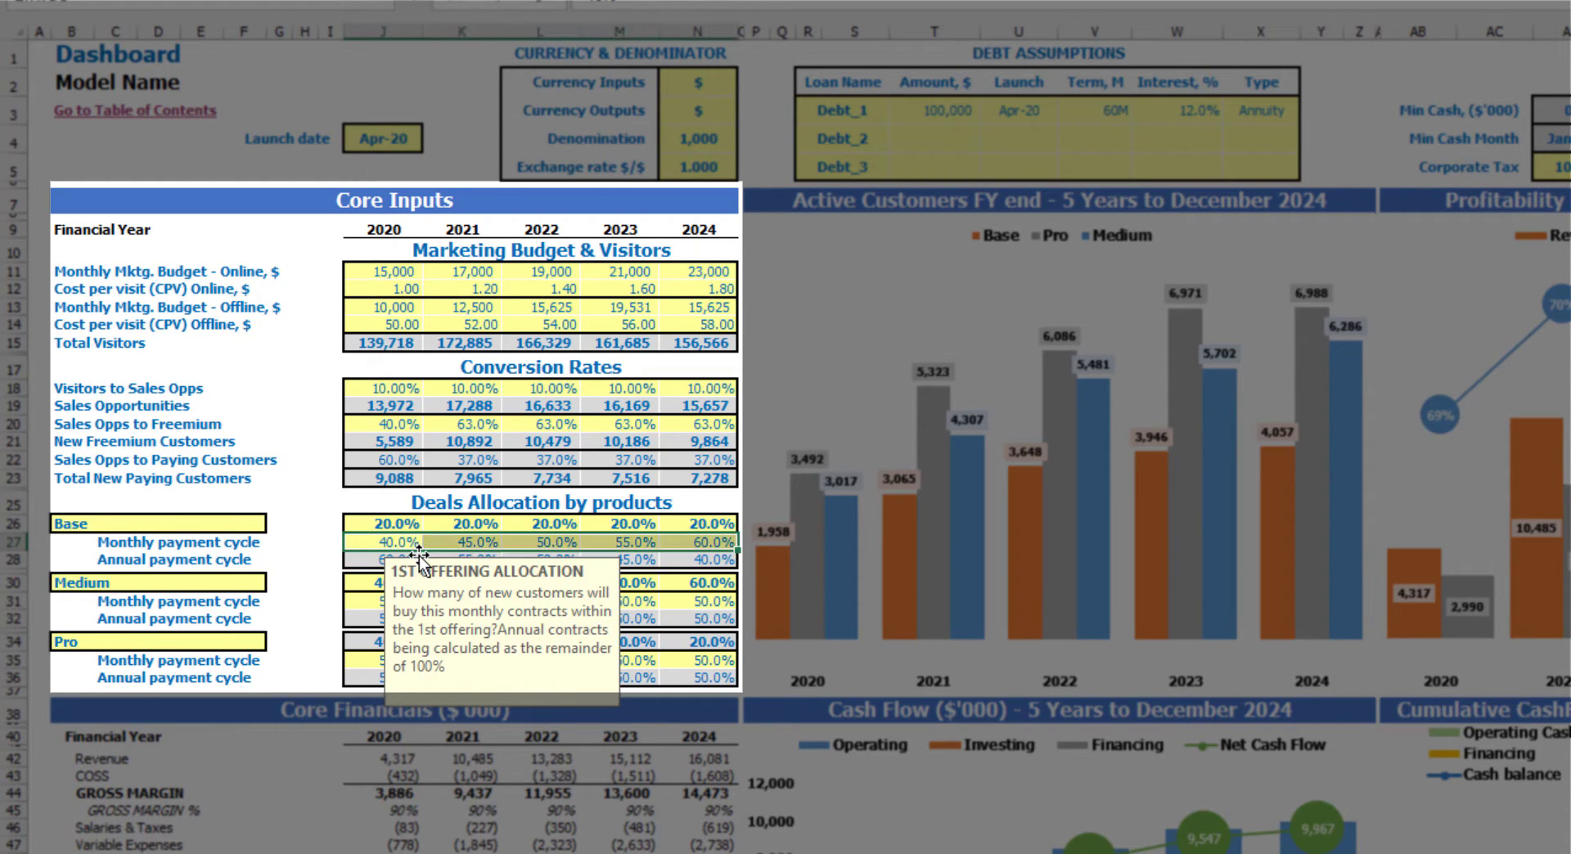
key("Delete")
key("Left")
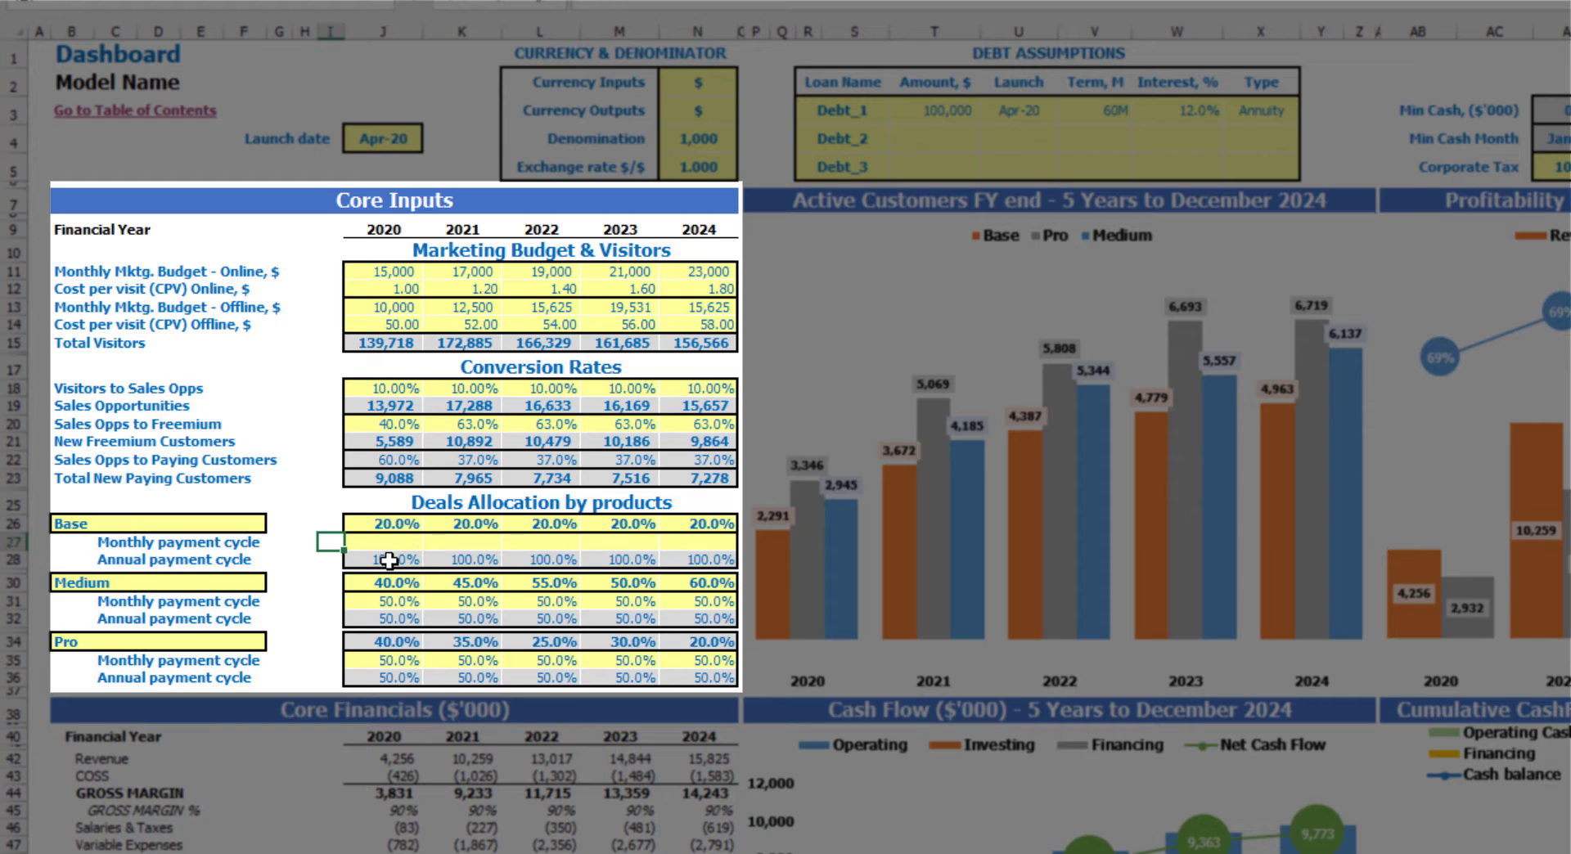
key("ctrl+z")
- Set the Base monthly payment cycle share to 100% for every year from 2020 to 2024
left_click(396, 541)
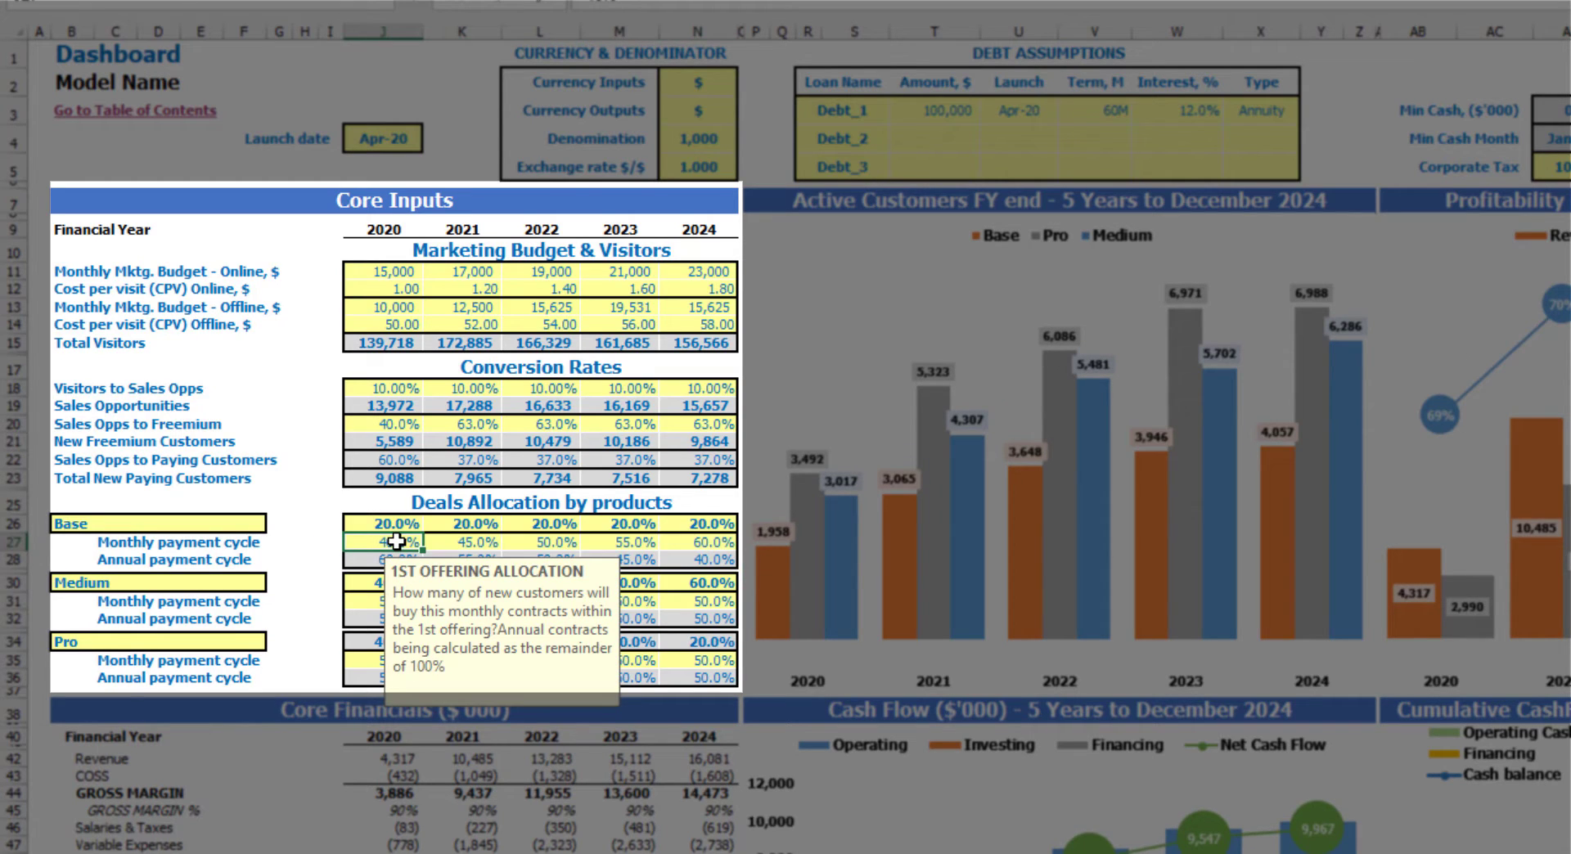
type("100")
key("ctrl+Return")
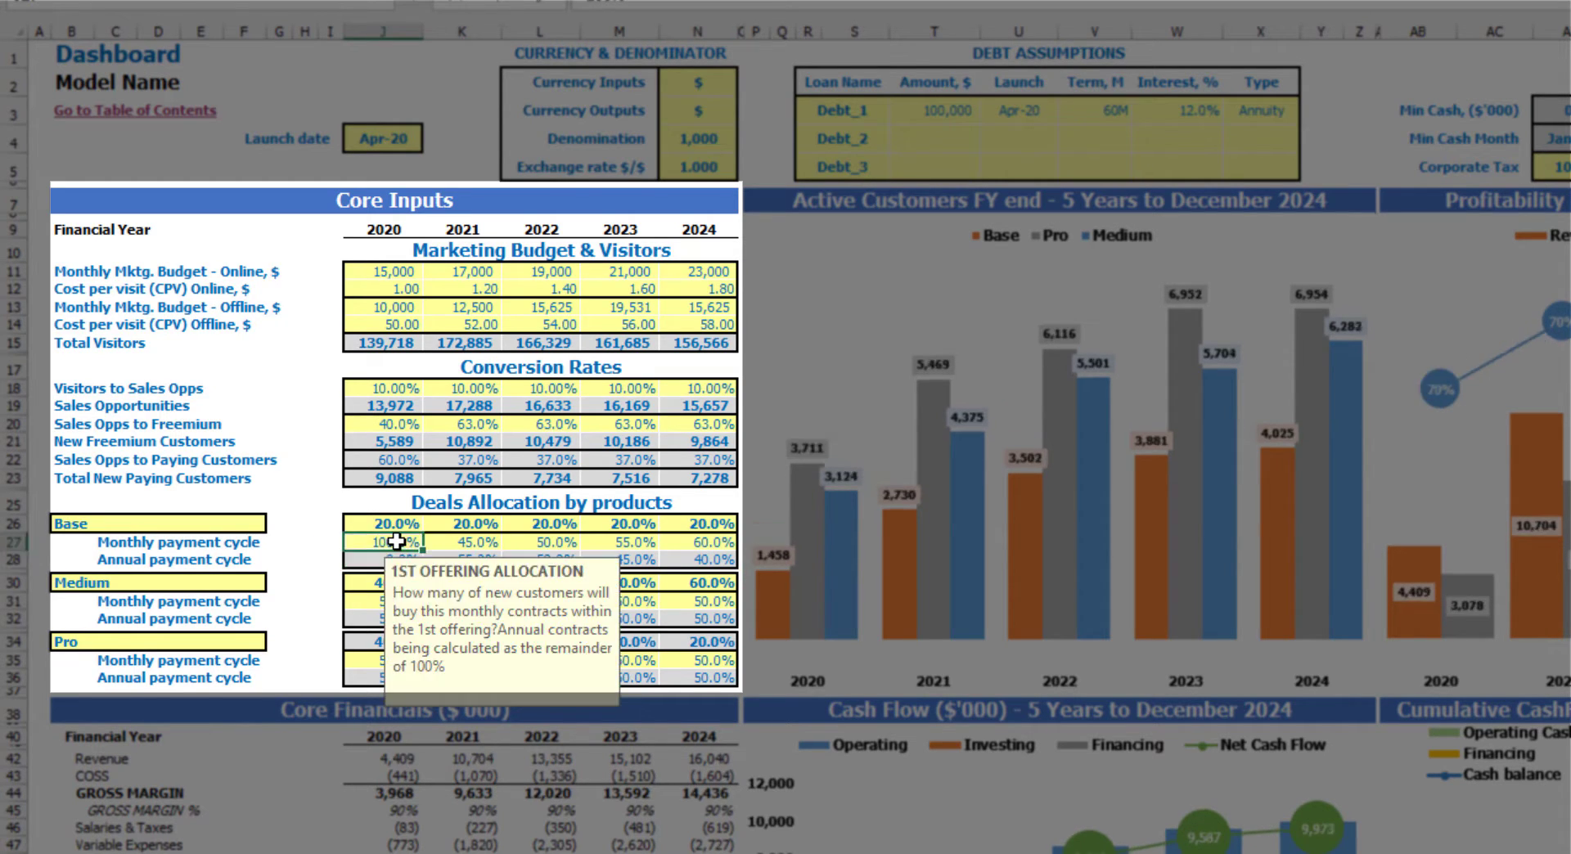
key("ctrl+c")
key("Right")
key("ctrl+shift+Right")
key("ctrl+v")
left_click(310, 540)
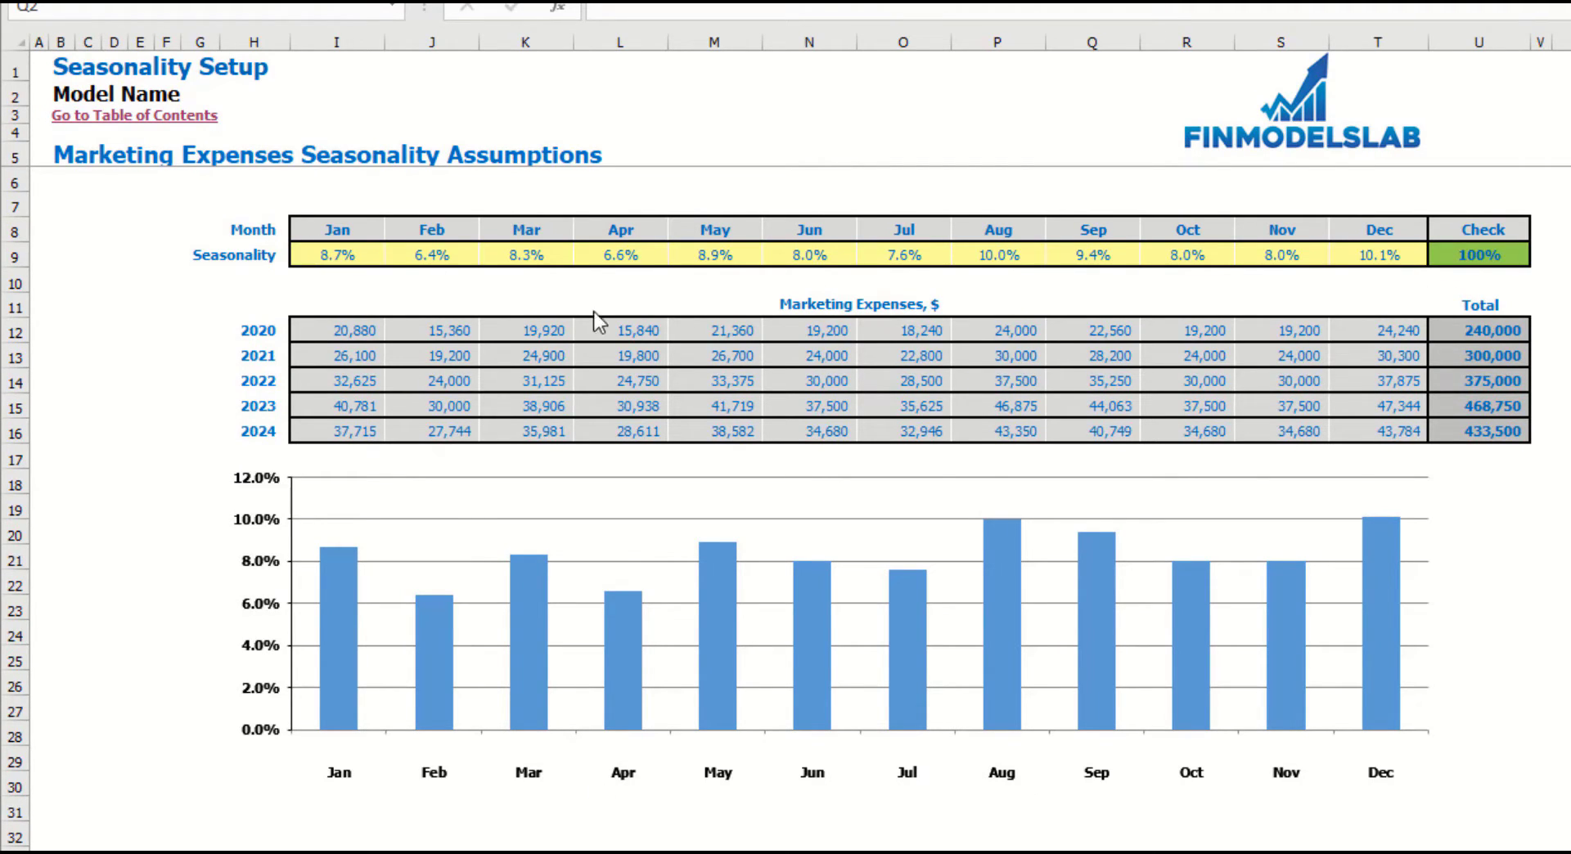
- Set the marketing seasonality factor to =1/12 for every month from January to December
left_click(383, 254)
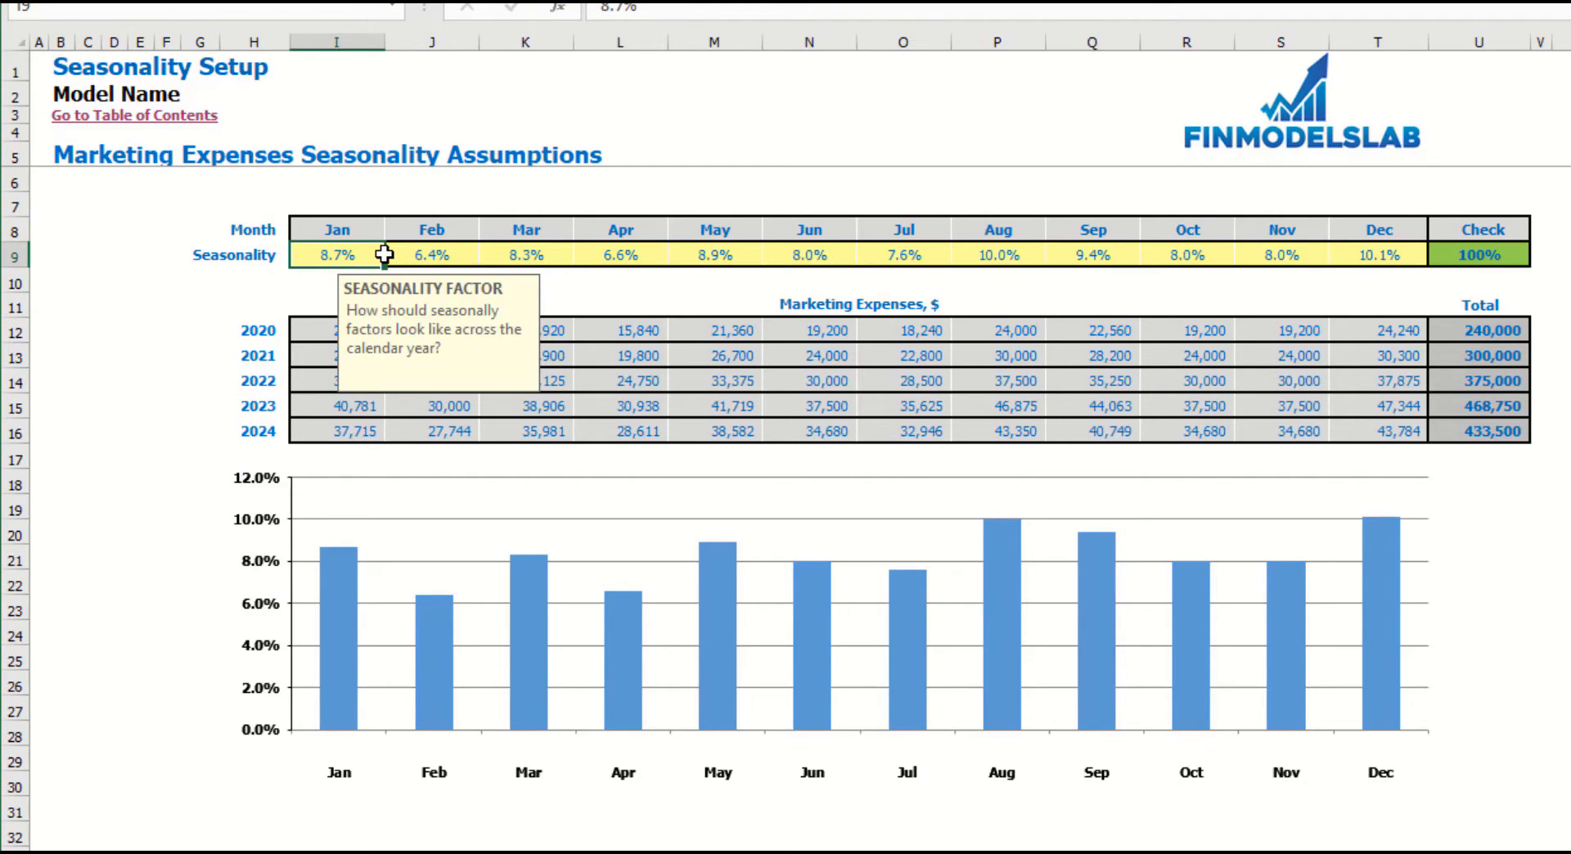
type("=1/12")
key("Return")
key("Up")
key("ctrl+c")
key("Right")
key("ctrl+shift+Right")
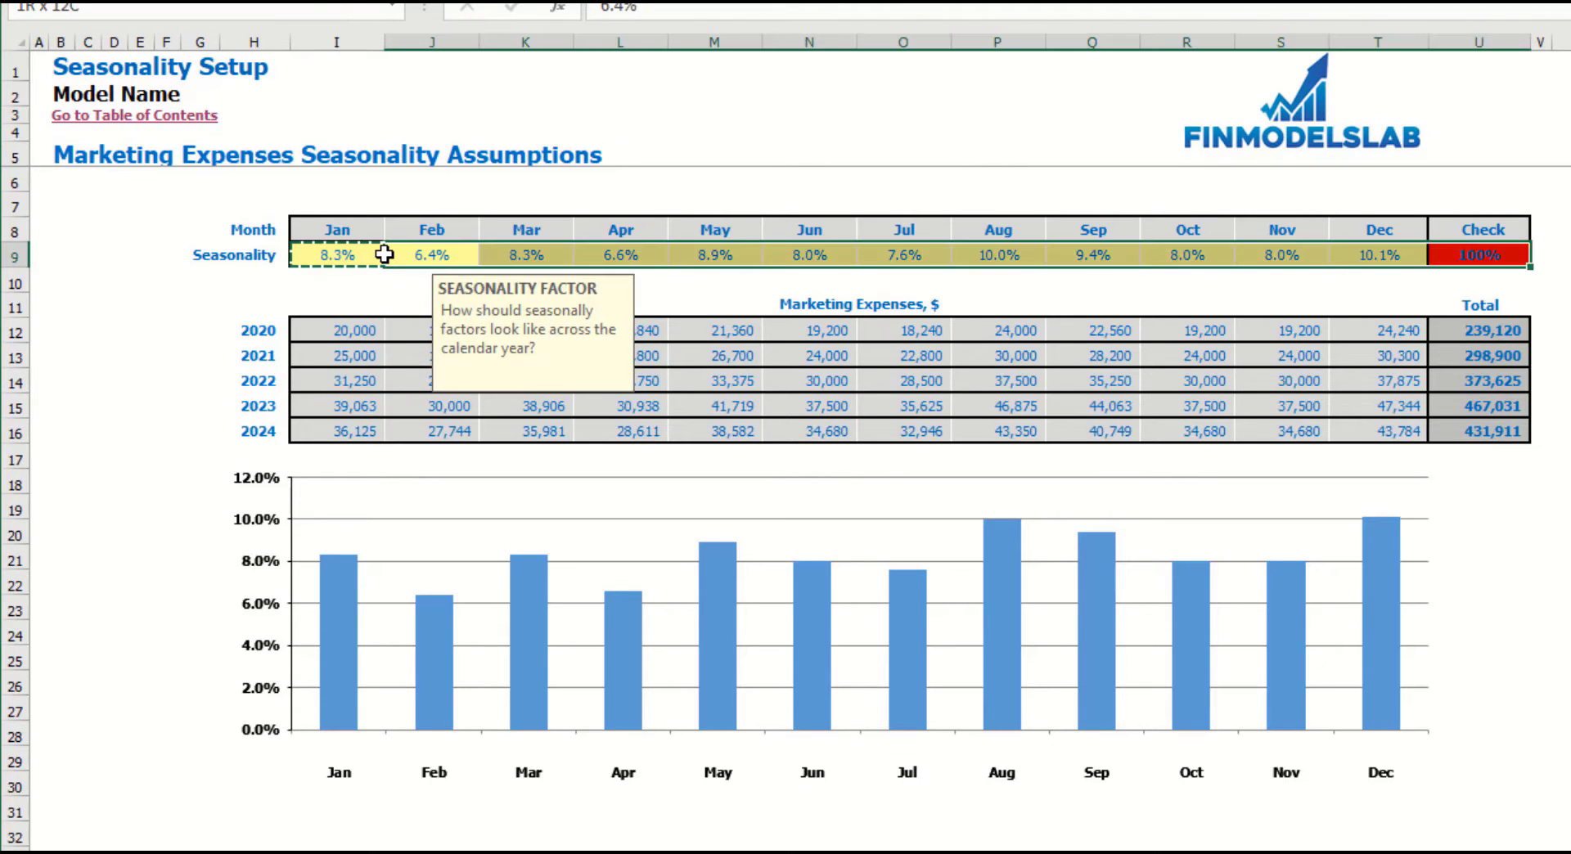
key("ctrl+v")
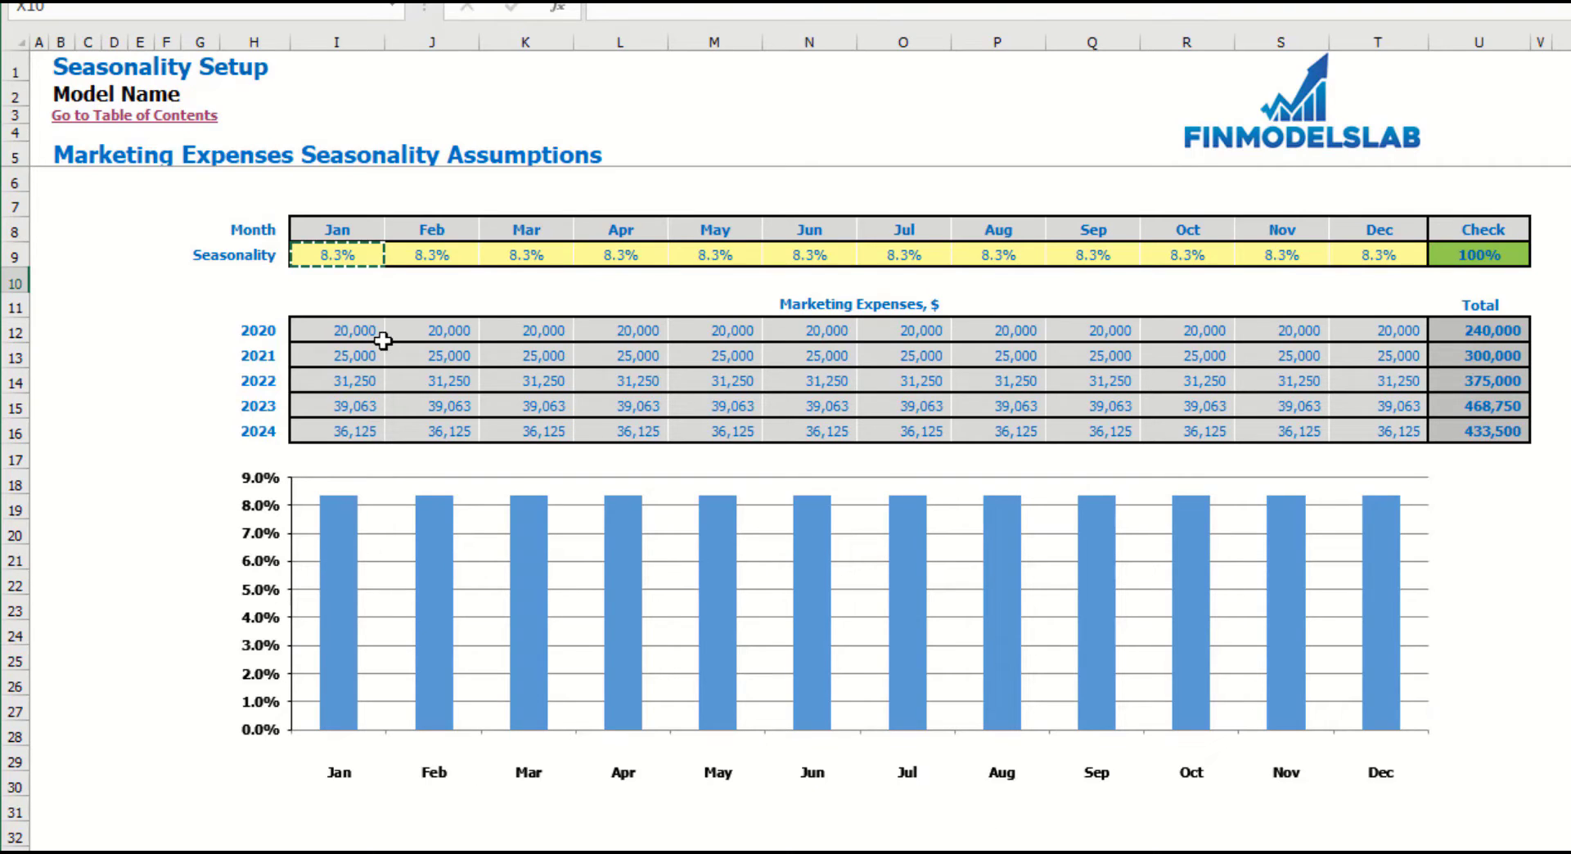
- Examine the monthly marketing expenses for 2020 and 2021 and the January seasonality factor
left_click_drag(373, 334, 1396, 333)
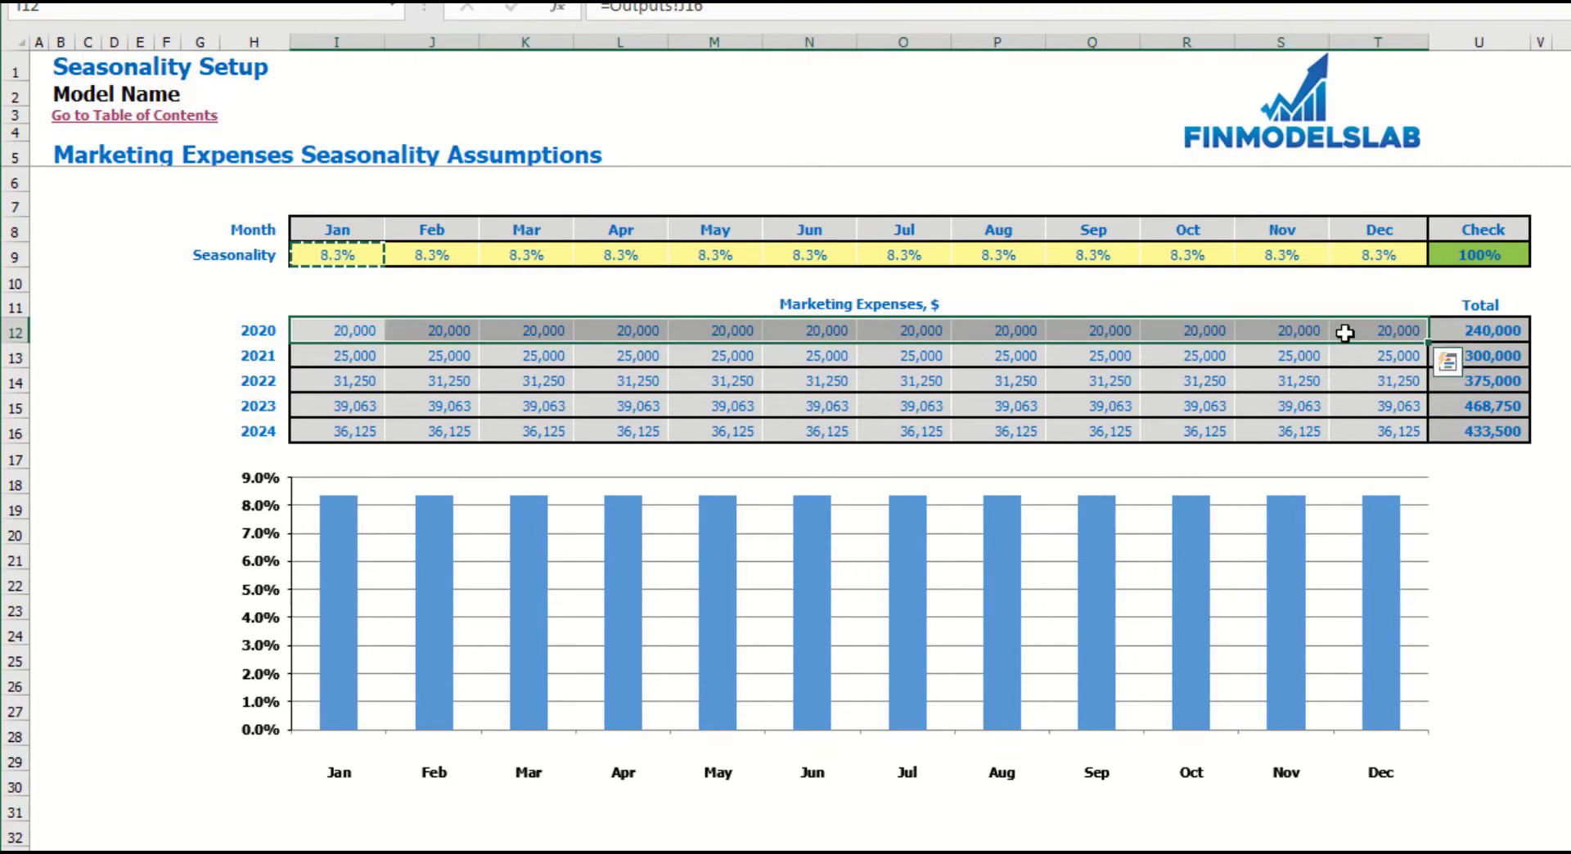
left_click_drag(339, 352, 1349, 353)
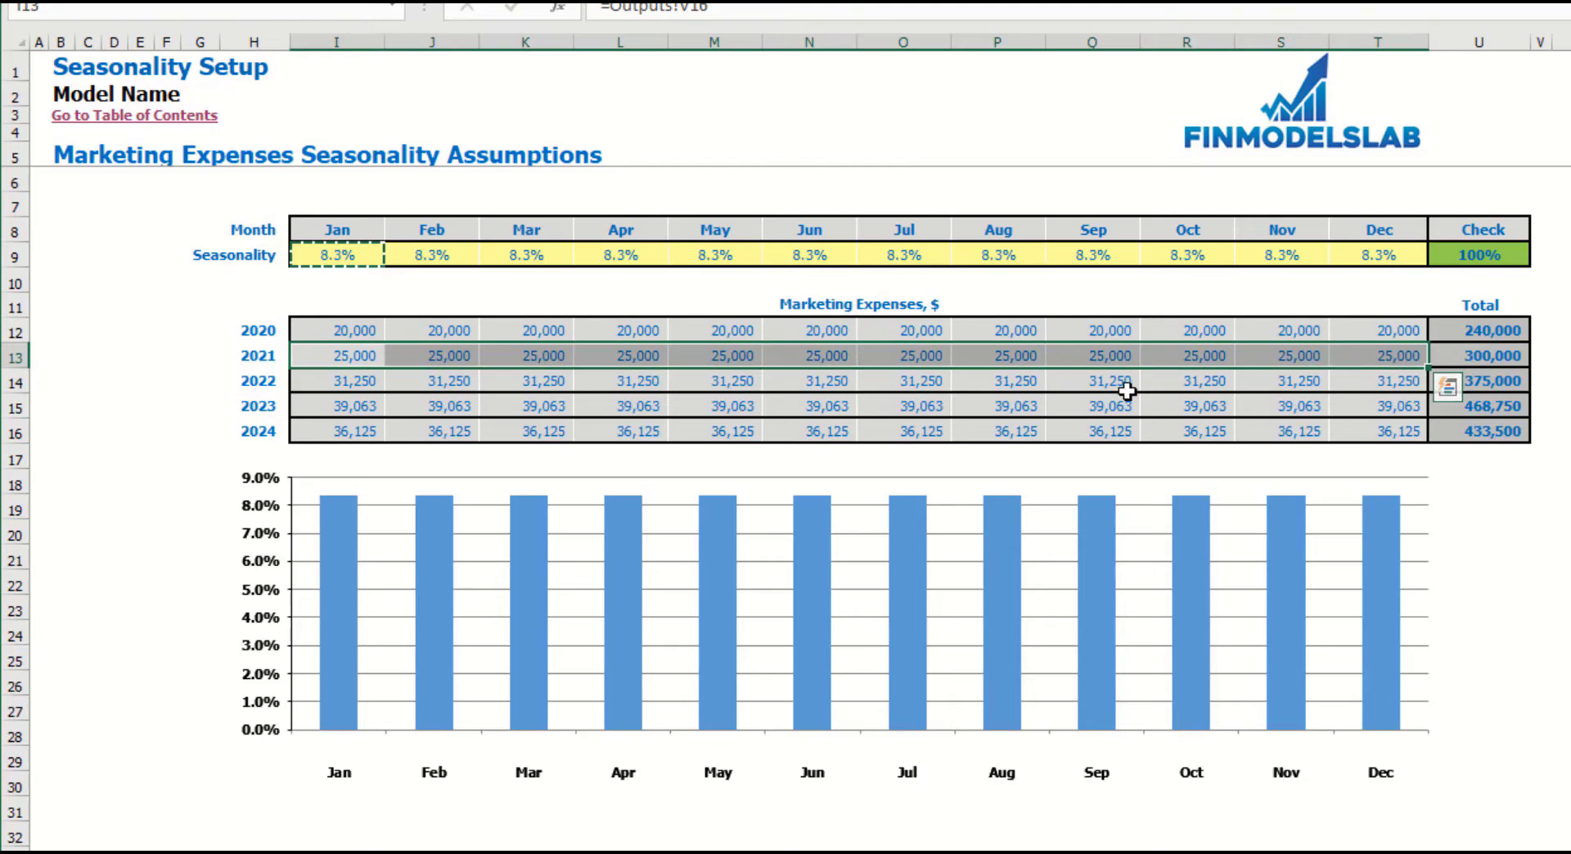
left_click(333, 261)
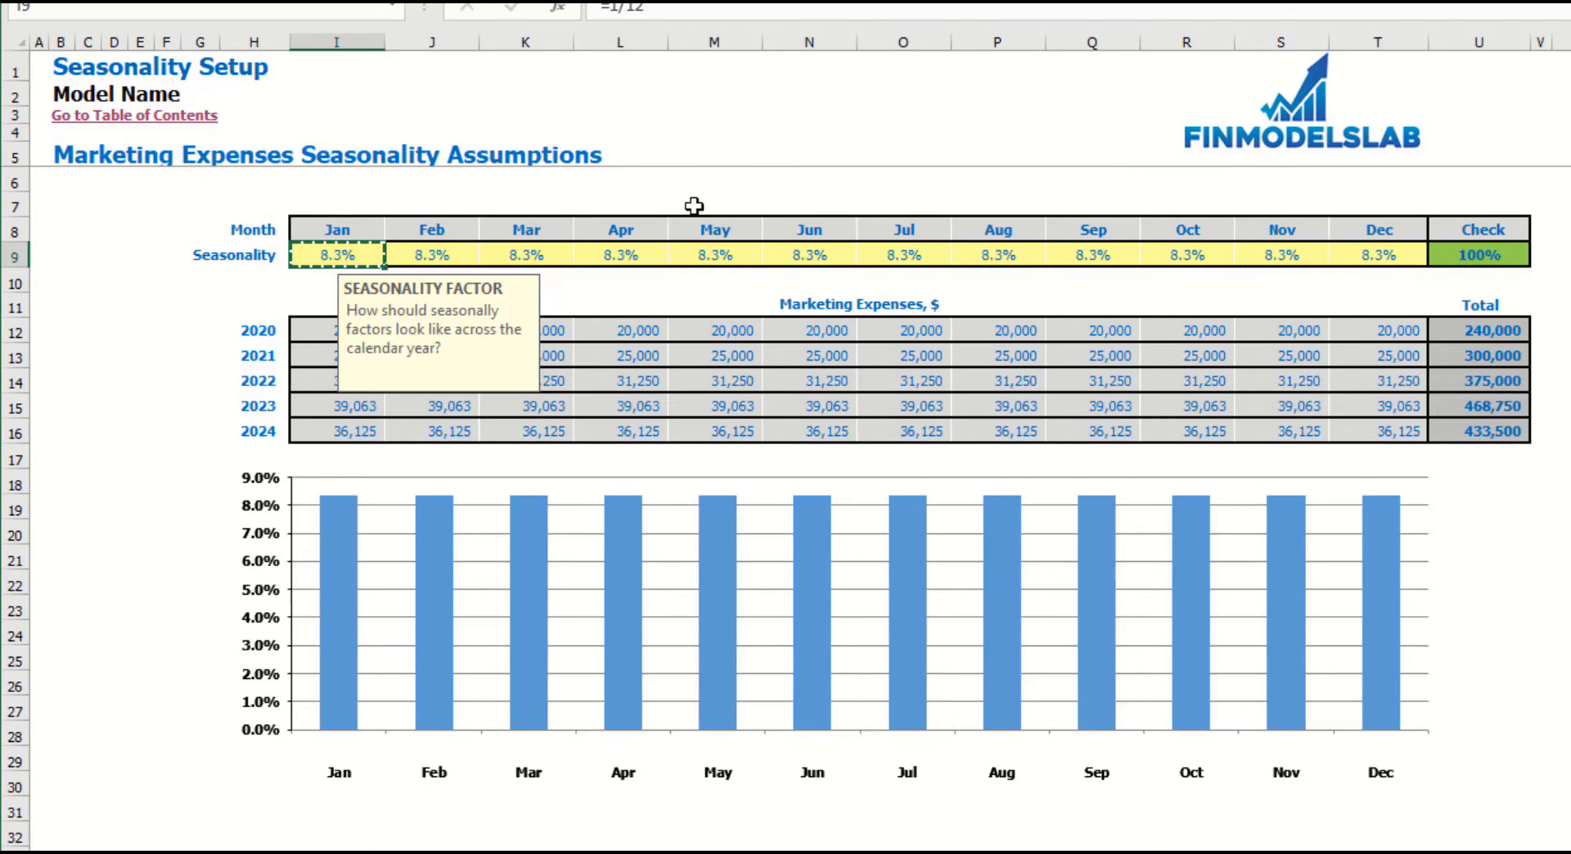
left_click(681, 182)
- Set the marketing seasonality to 10%, 15%, 5%, 7% and 8% for January through May
left_click(376, 256)
type("10%")
key("Tab")
type("15%")
key("Tab")
type("5%")
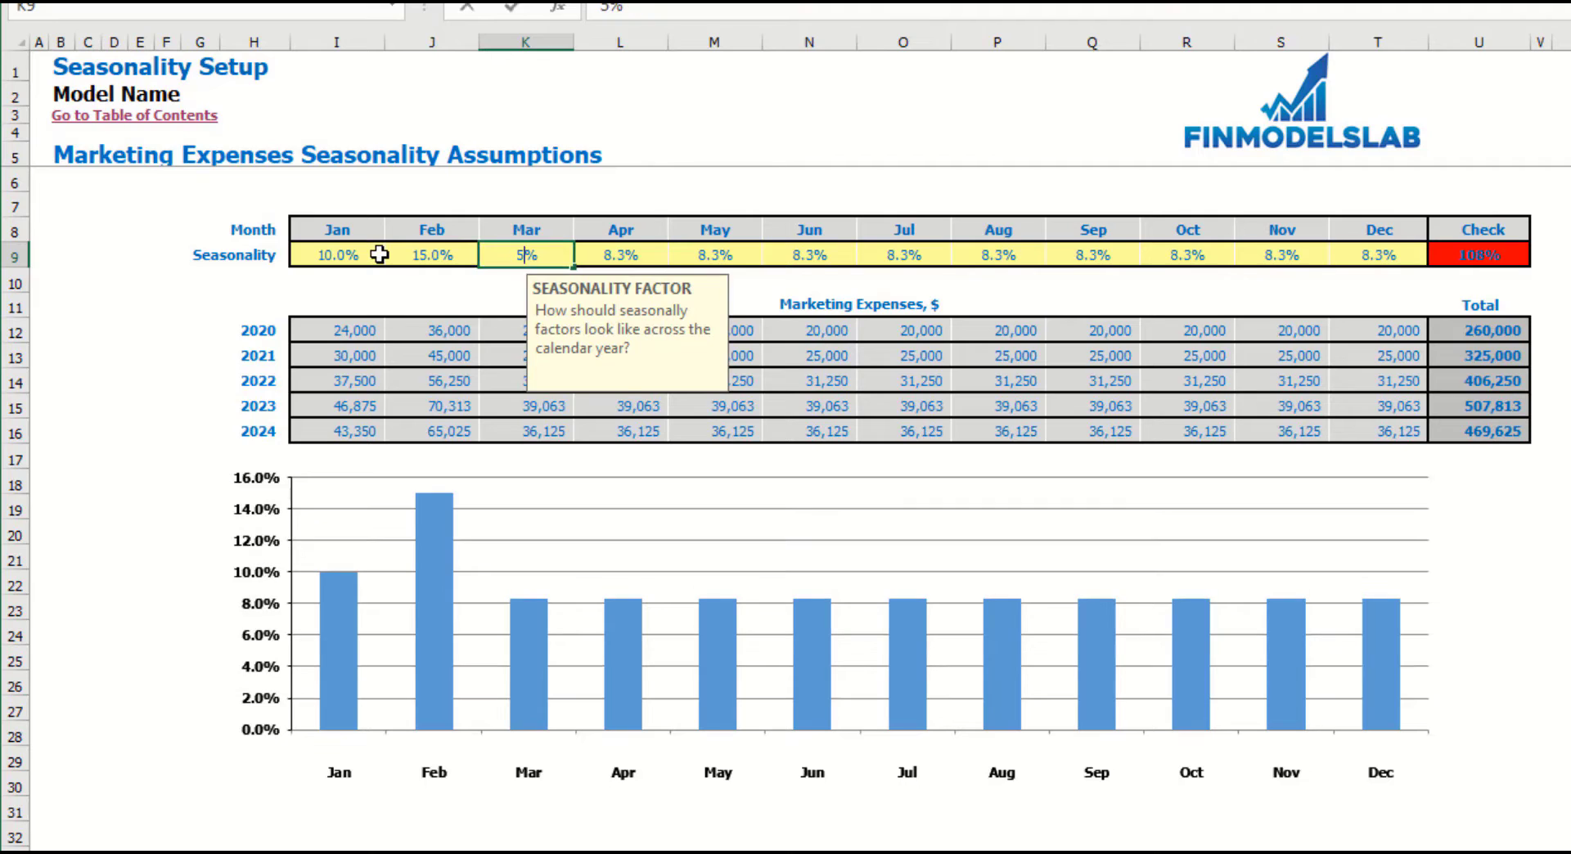
key("Tab")
type("7%")
key("Tab")
type("8%")
key("Tab")
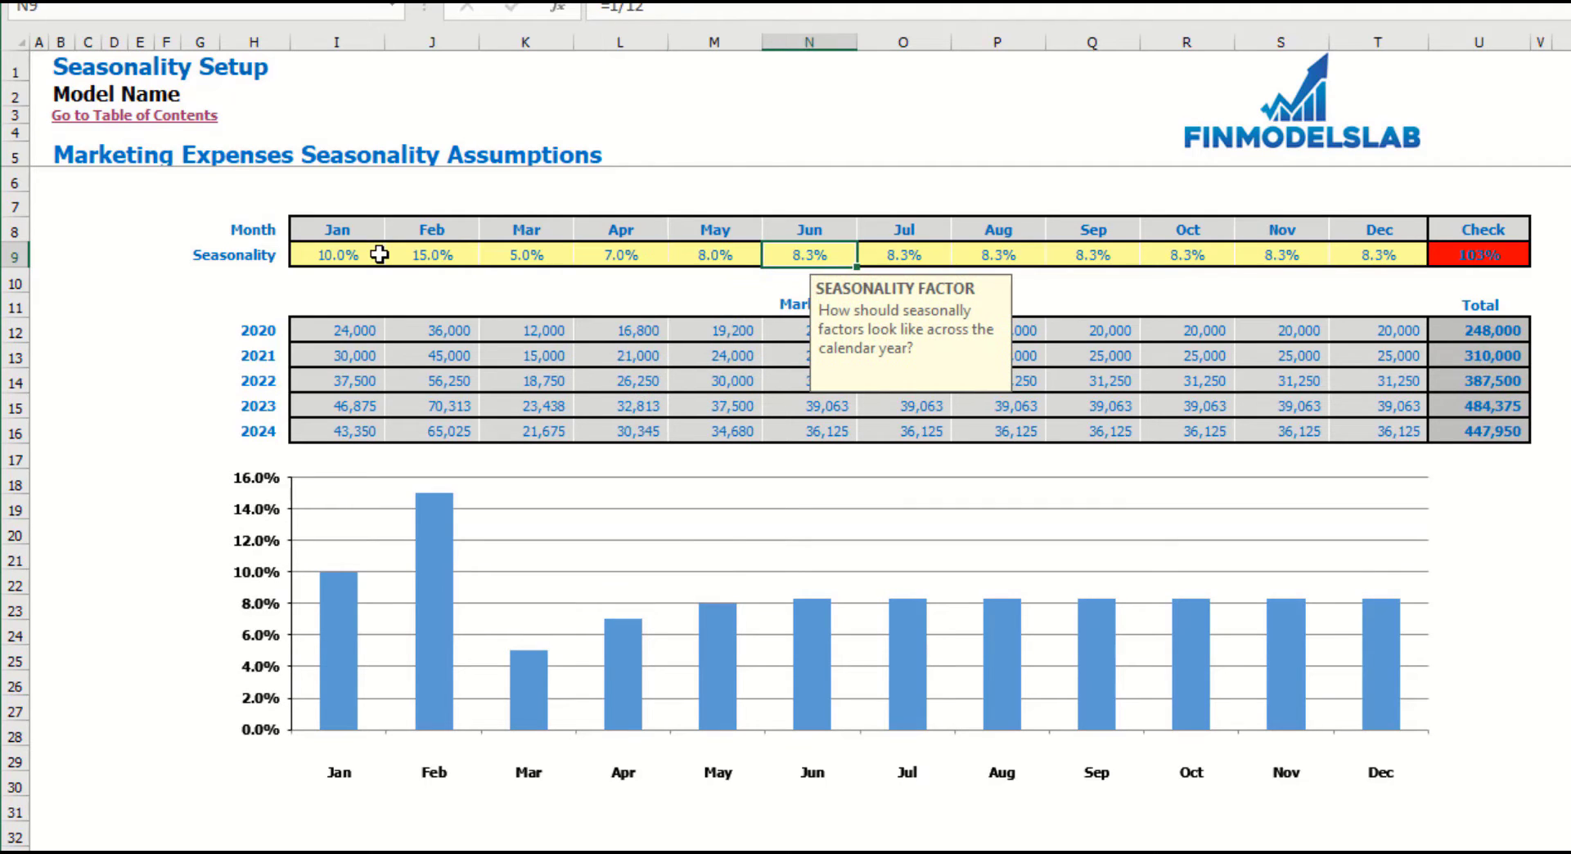
- Set the marketing seasonality to 3%, 2%, 5% and 10% for June through September
type("3%")
key("Tab")
type("2%")
key("Tab")
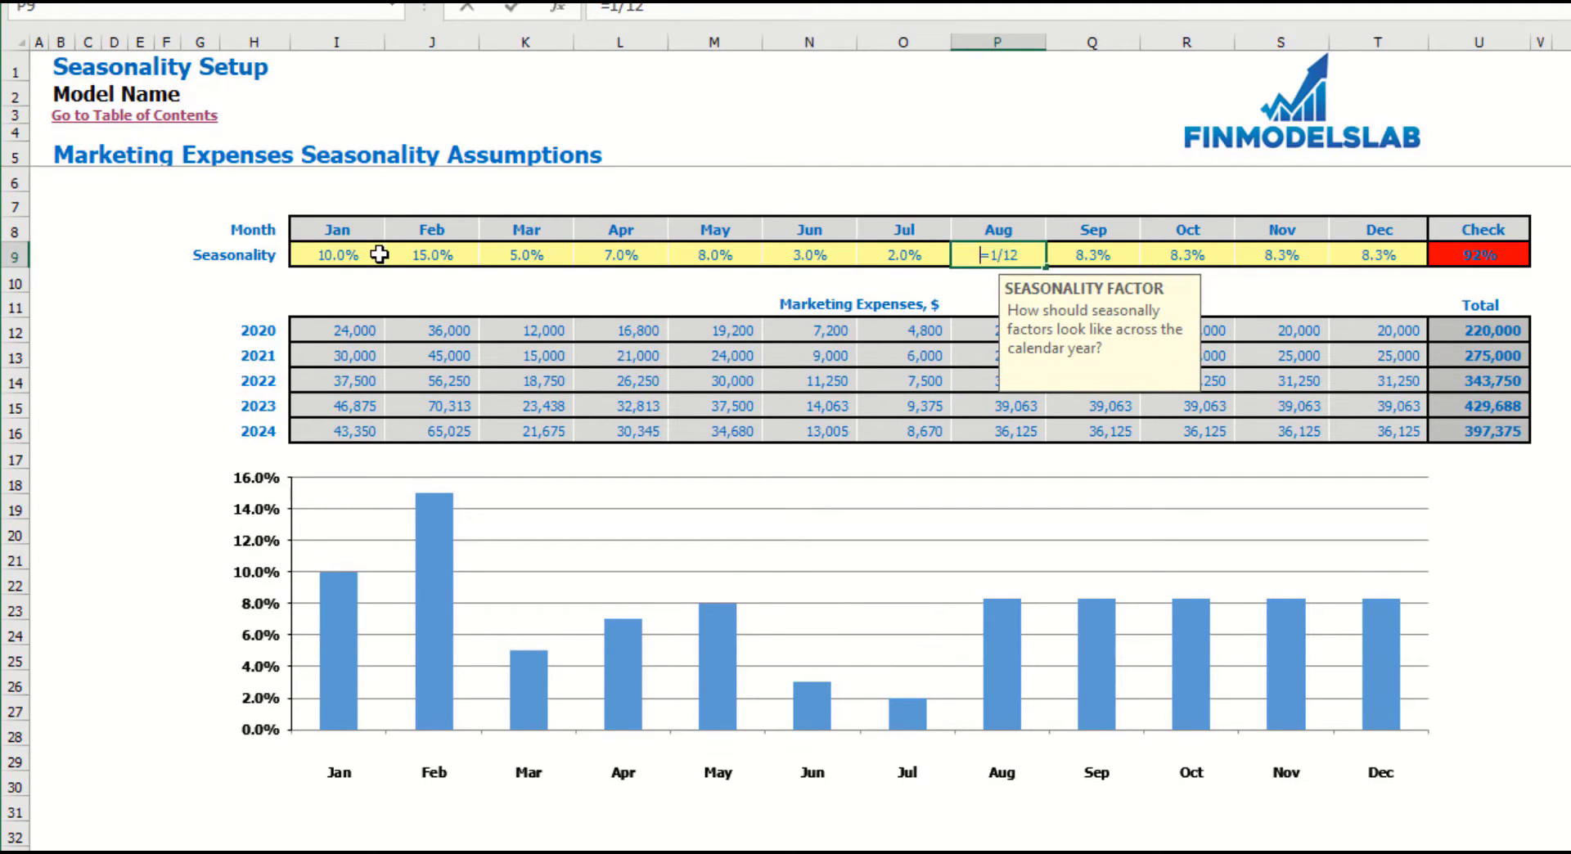
type("5%")
key("Tab")
type("10%")
key("Tab")
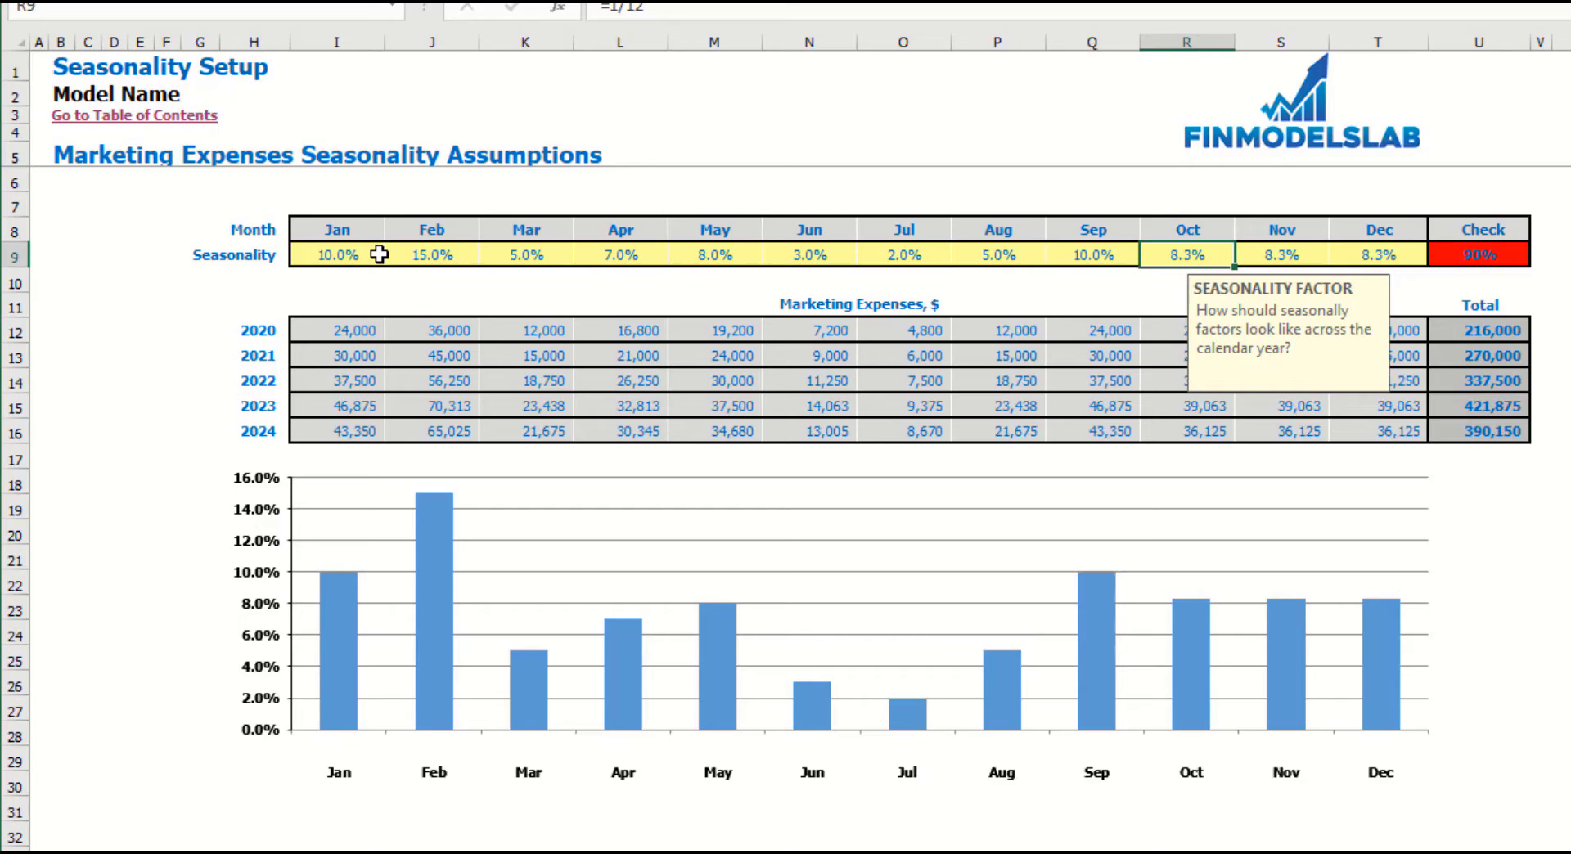
- Set the marketing seasonality to 8%, 7% and 12% for October, November and December
type("8%")
key("Tab")
type("7%")
key("Tab")
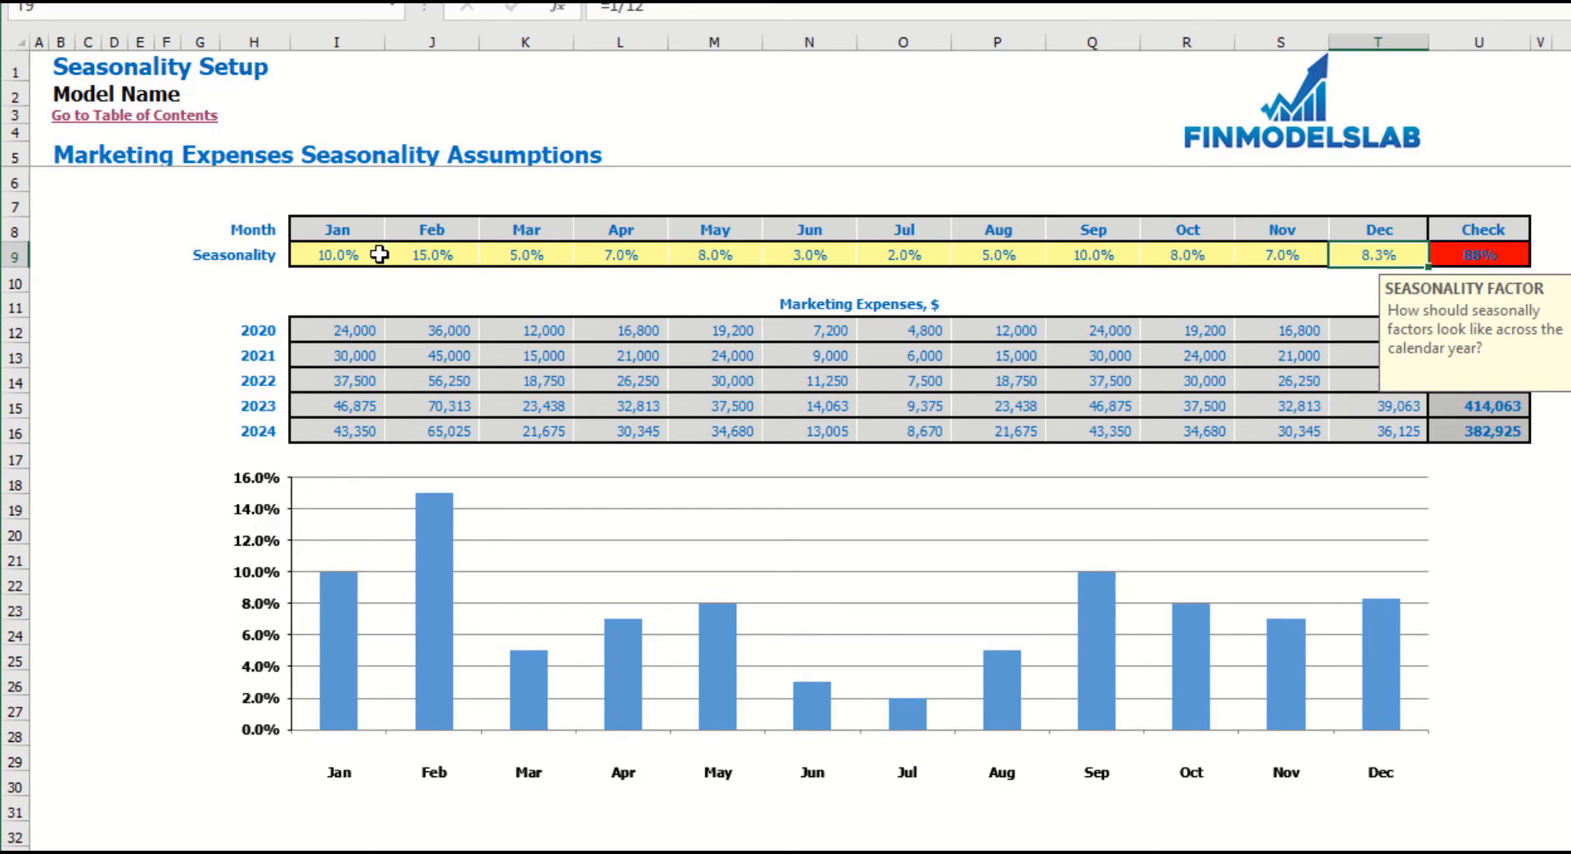
type("12")
key("Tab")
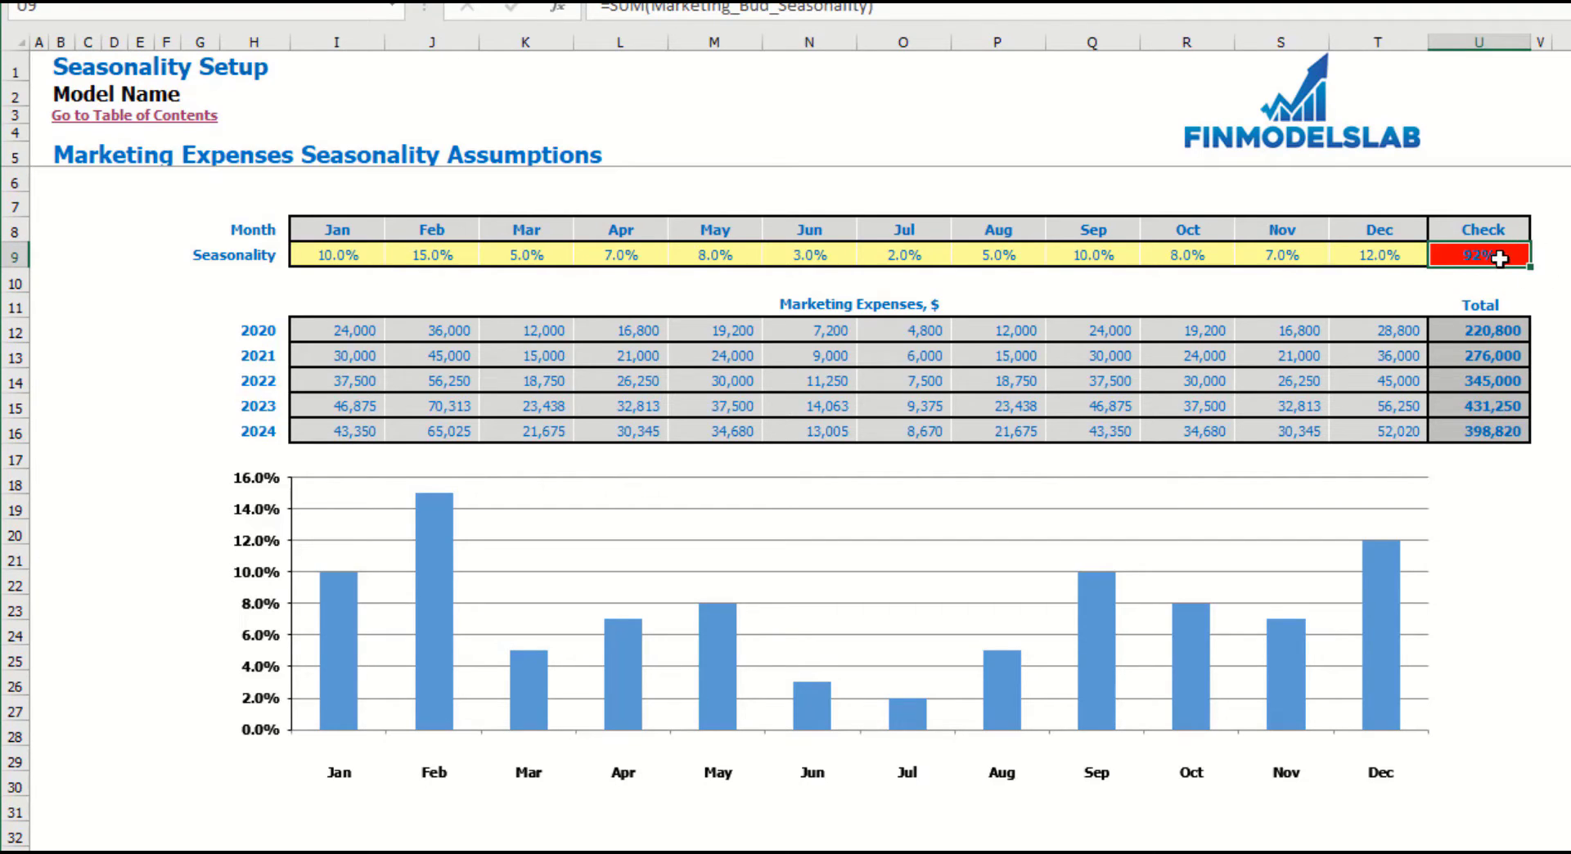
- Check the sum of the seasonality factors, and set July to 6% and June to 7%
left_click_drag(1391, 260, 325, 243)
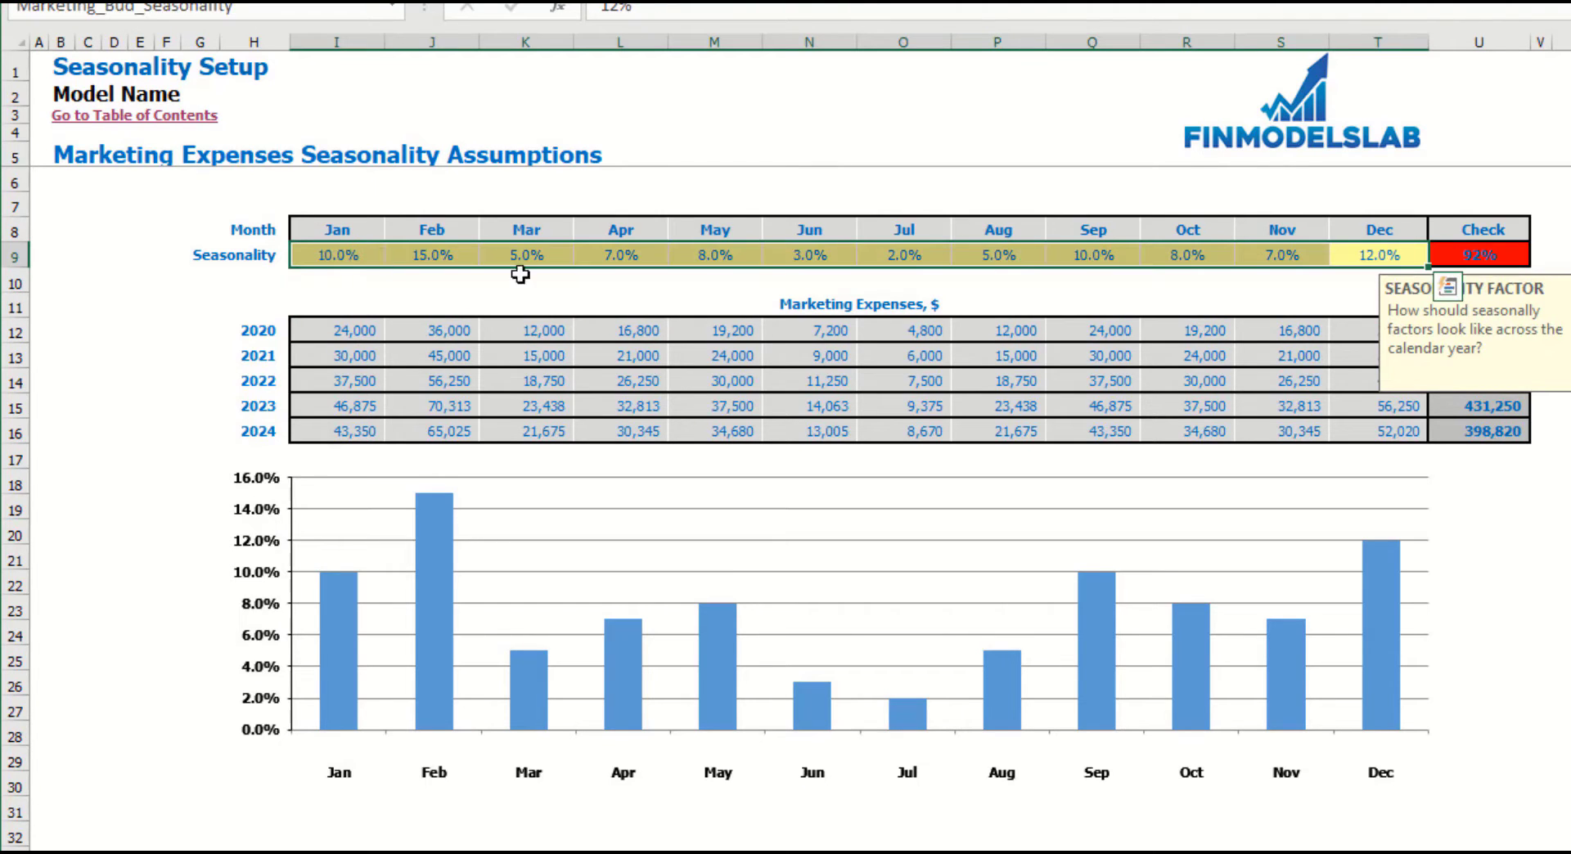
left_click(1472, 255)
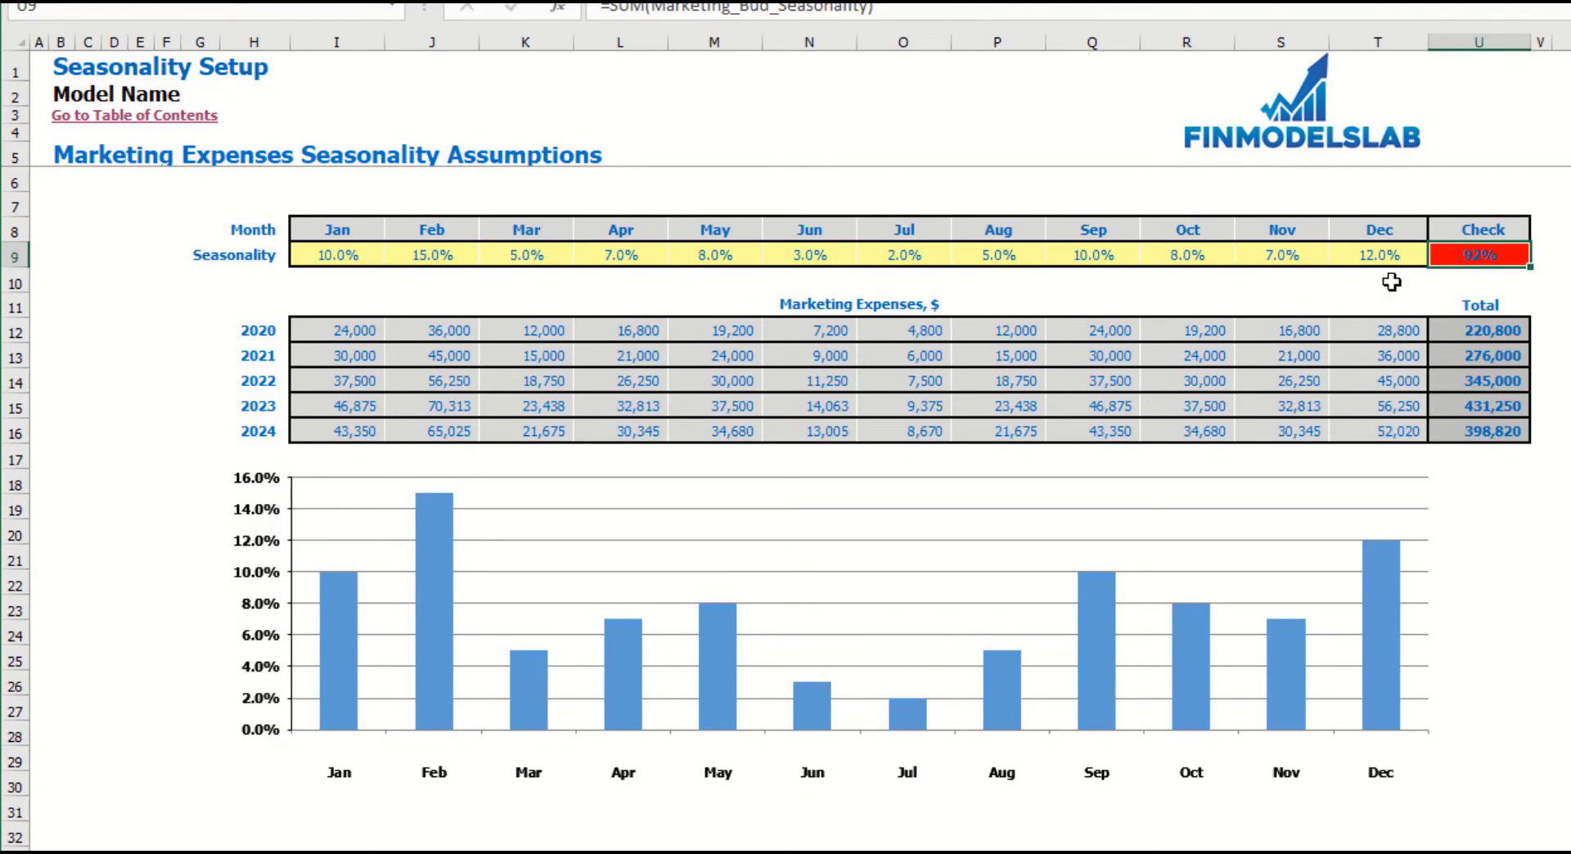
left_click(913, 264)
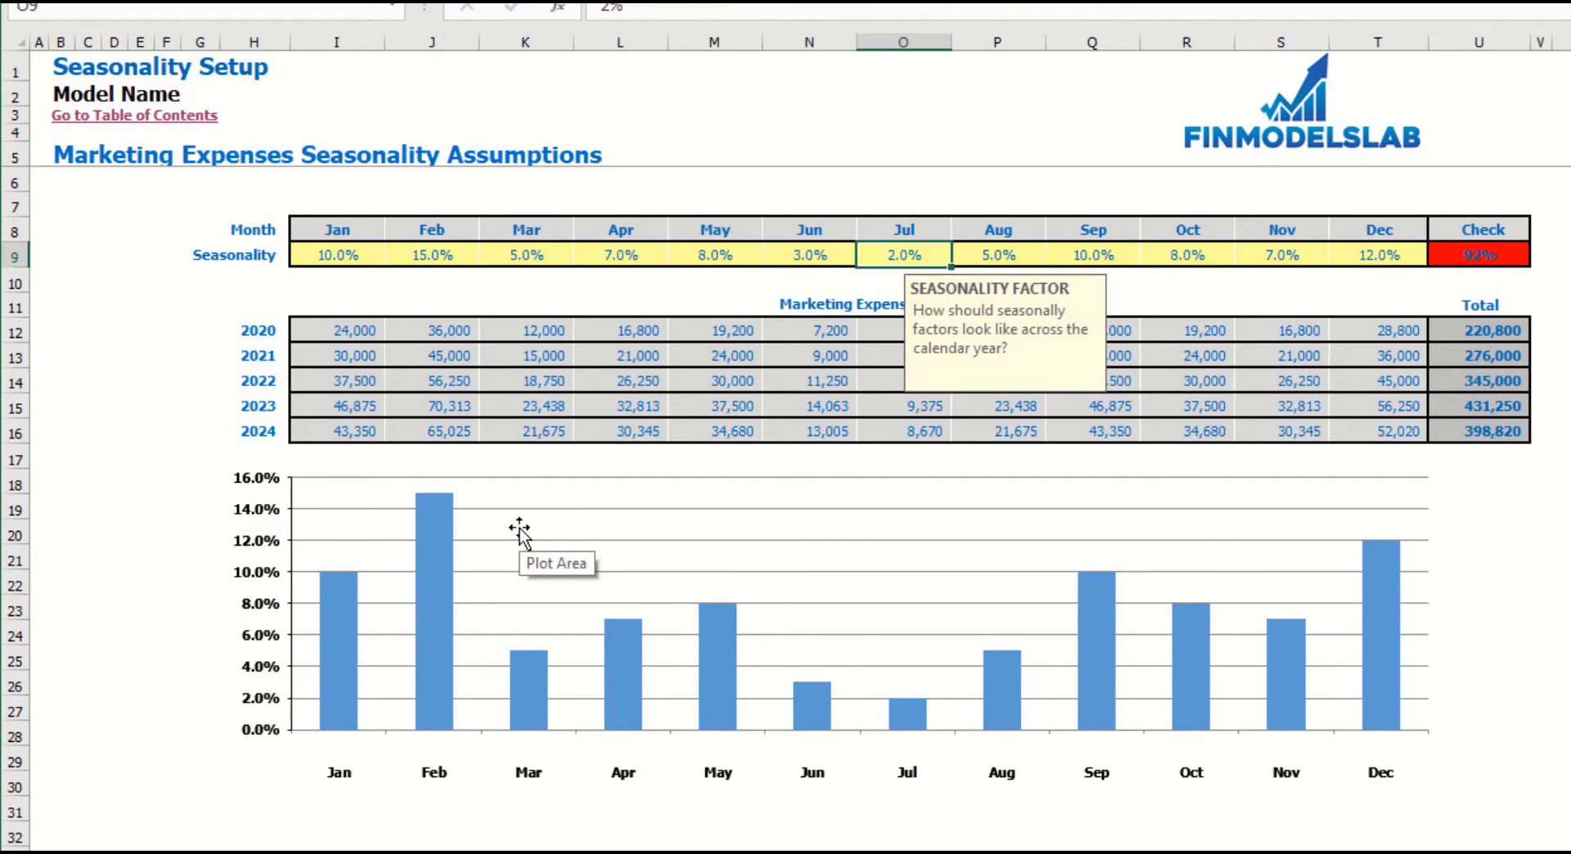
type("6")
key("Left")
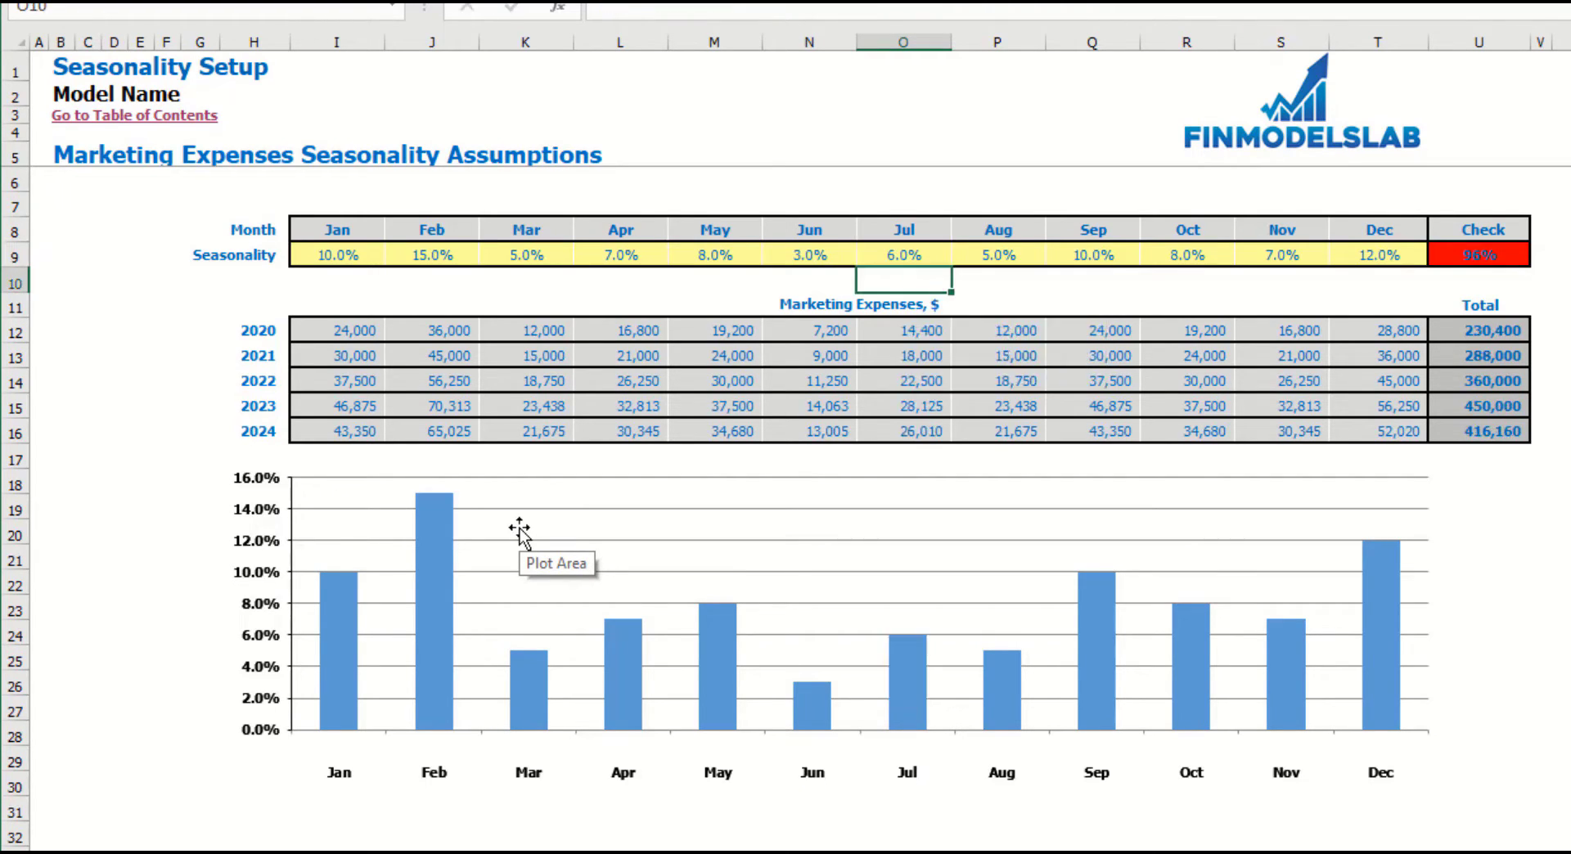
type("7")
key("Return")
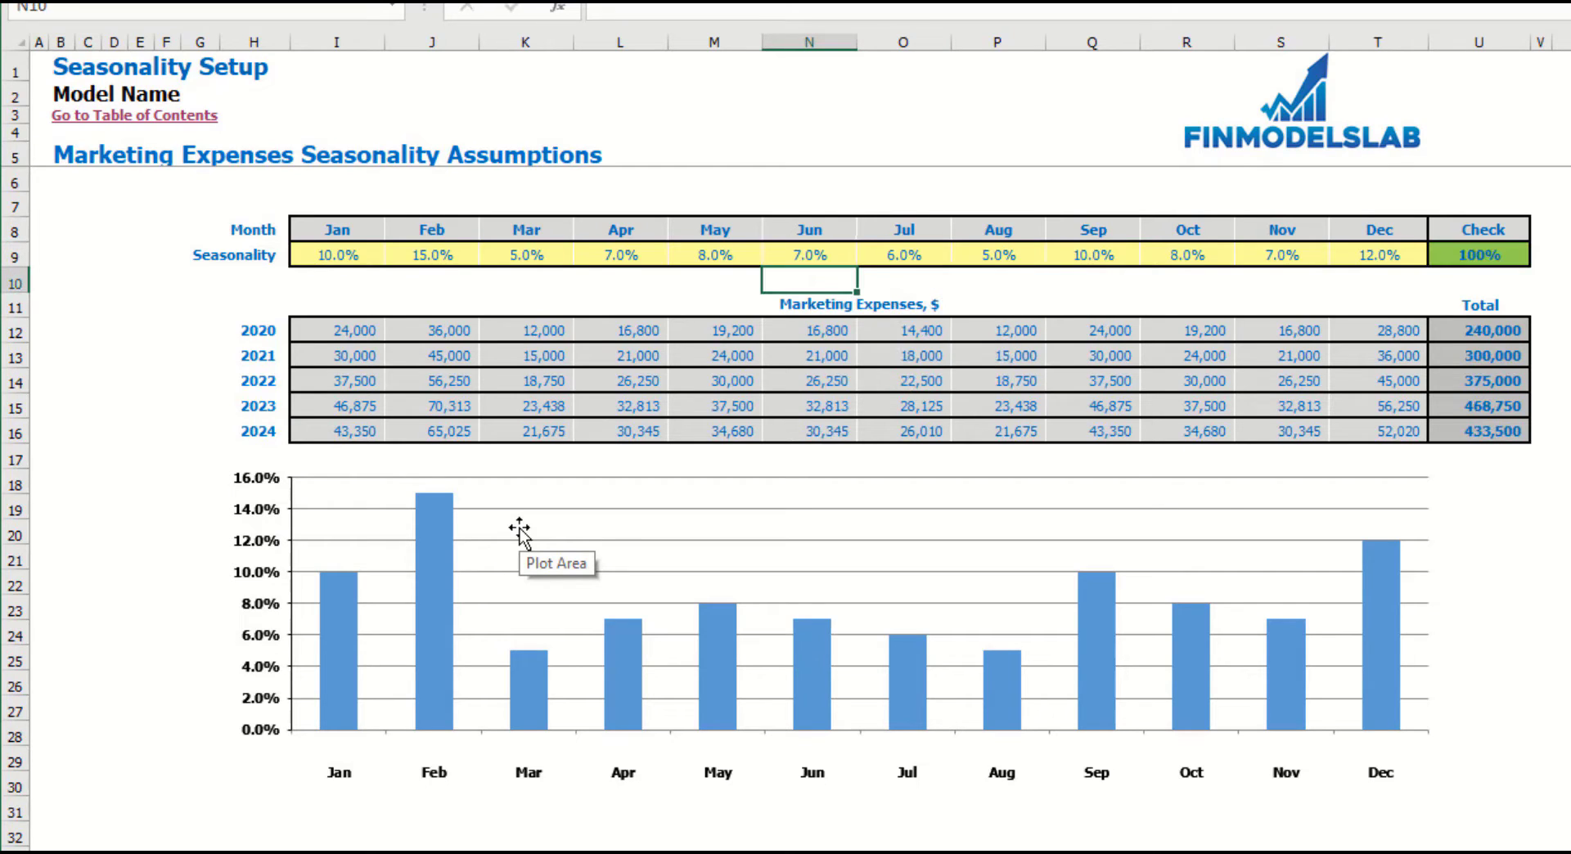
- Examine the seasonality check, the monthly factors, and the marketing expenses with their yearly totals for 2020 to 2024
left_click(1516, 254)
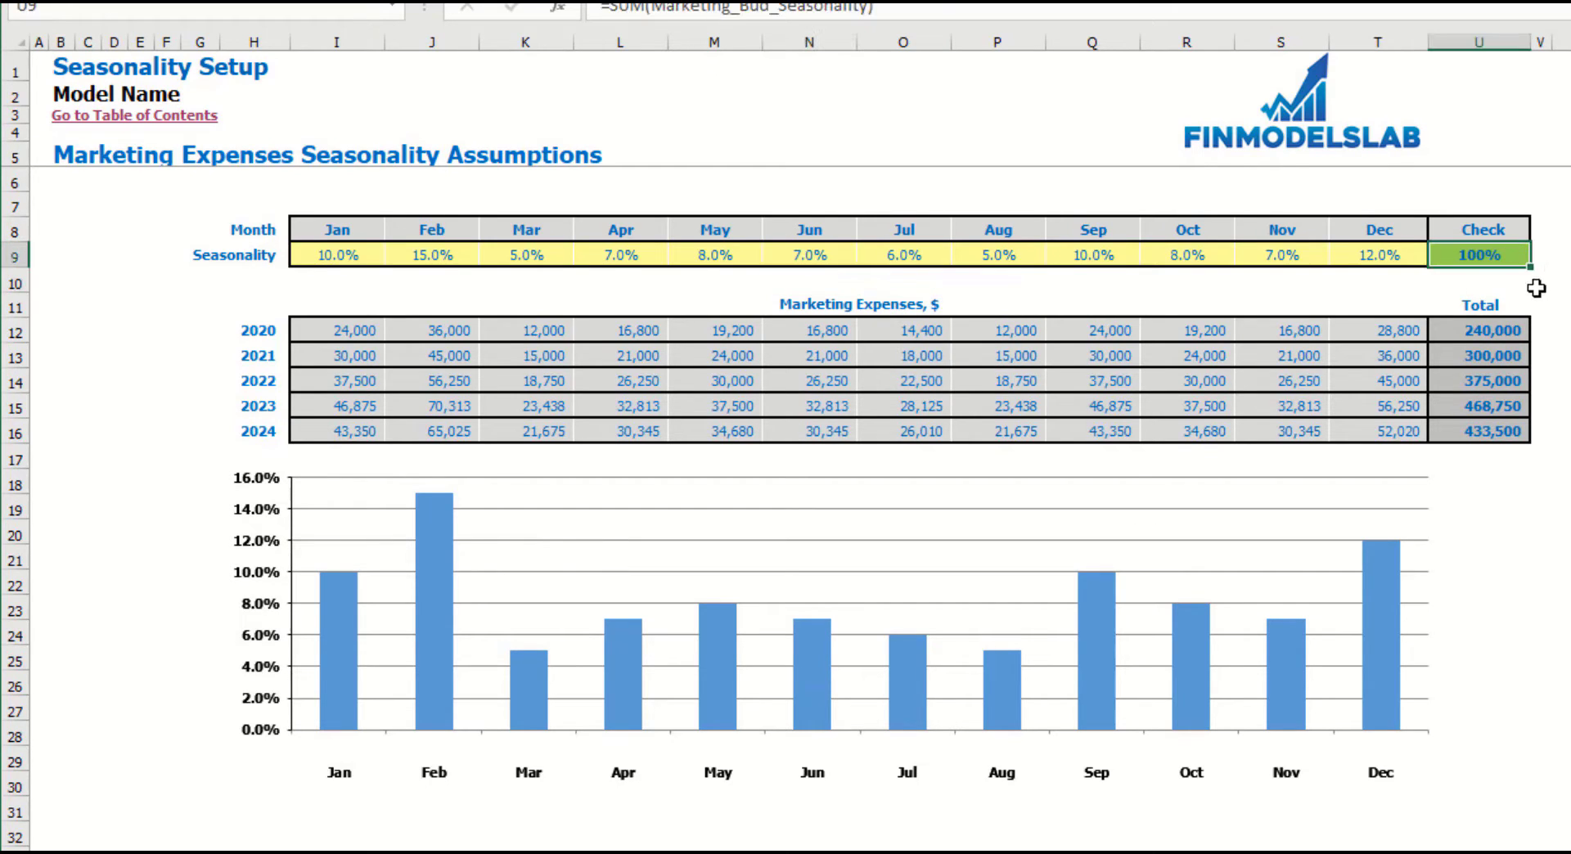
left_click_drag(369, 259, 1391, 255)
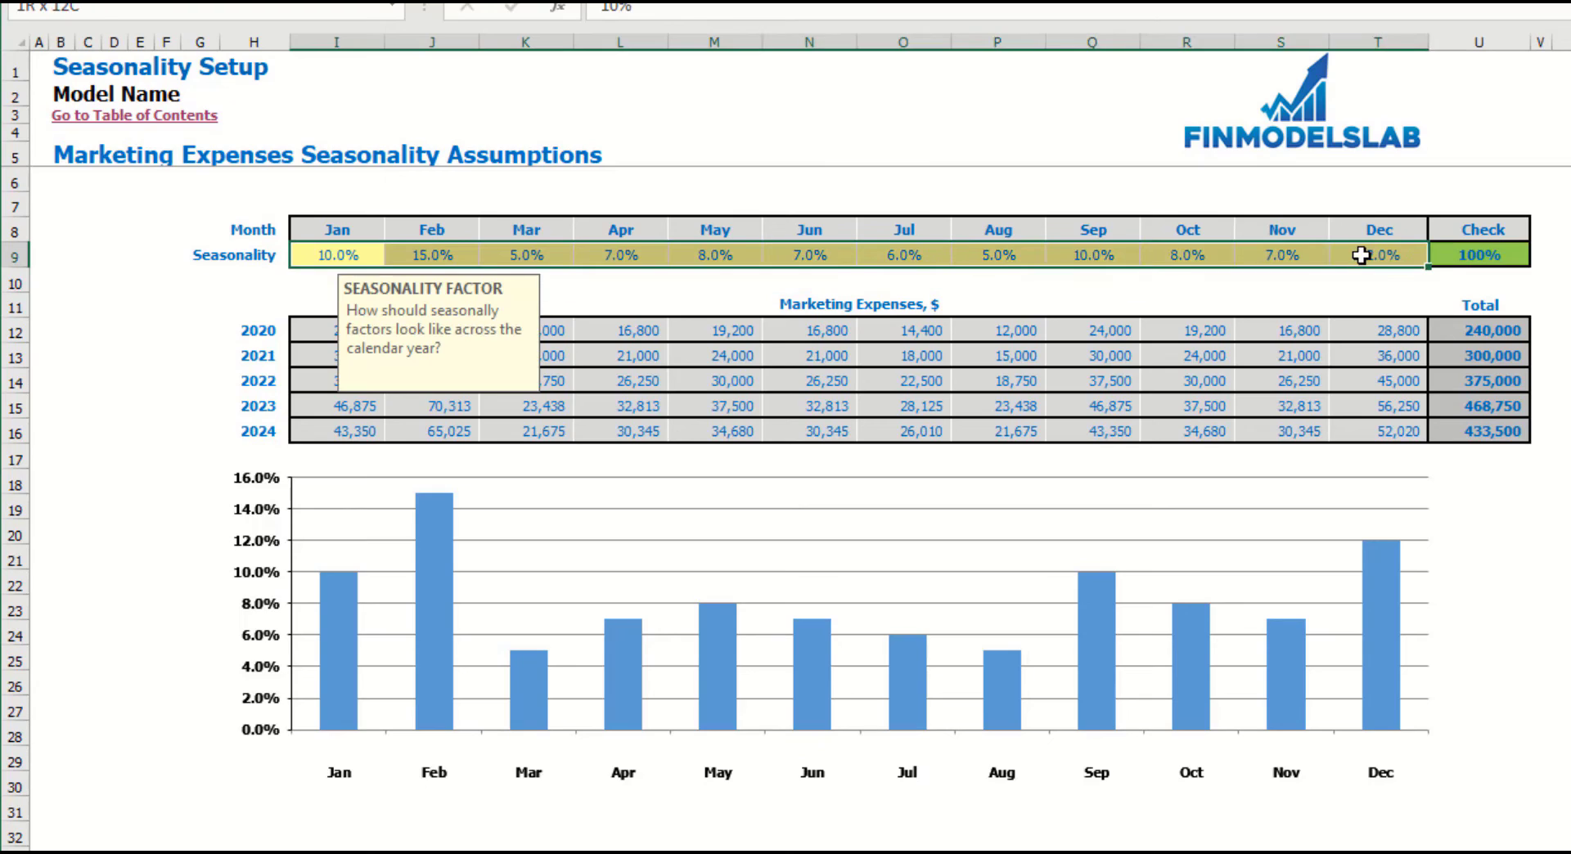
left_click(1489, 252)
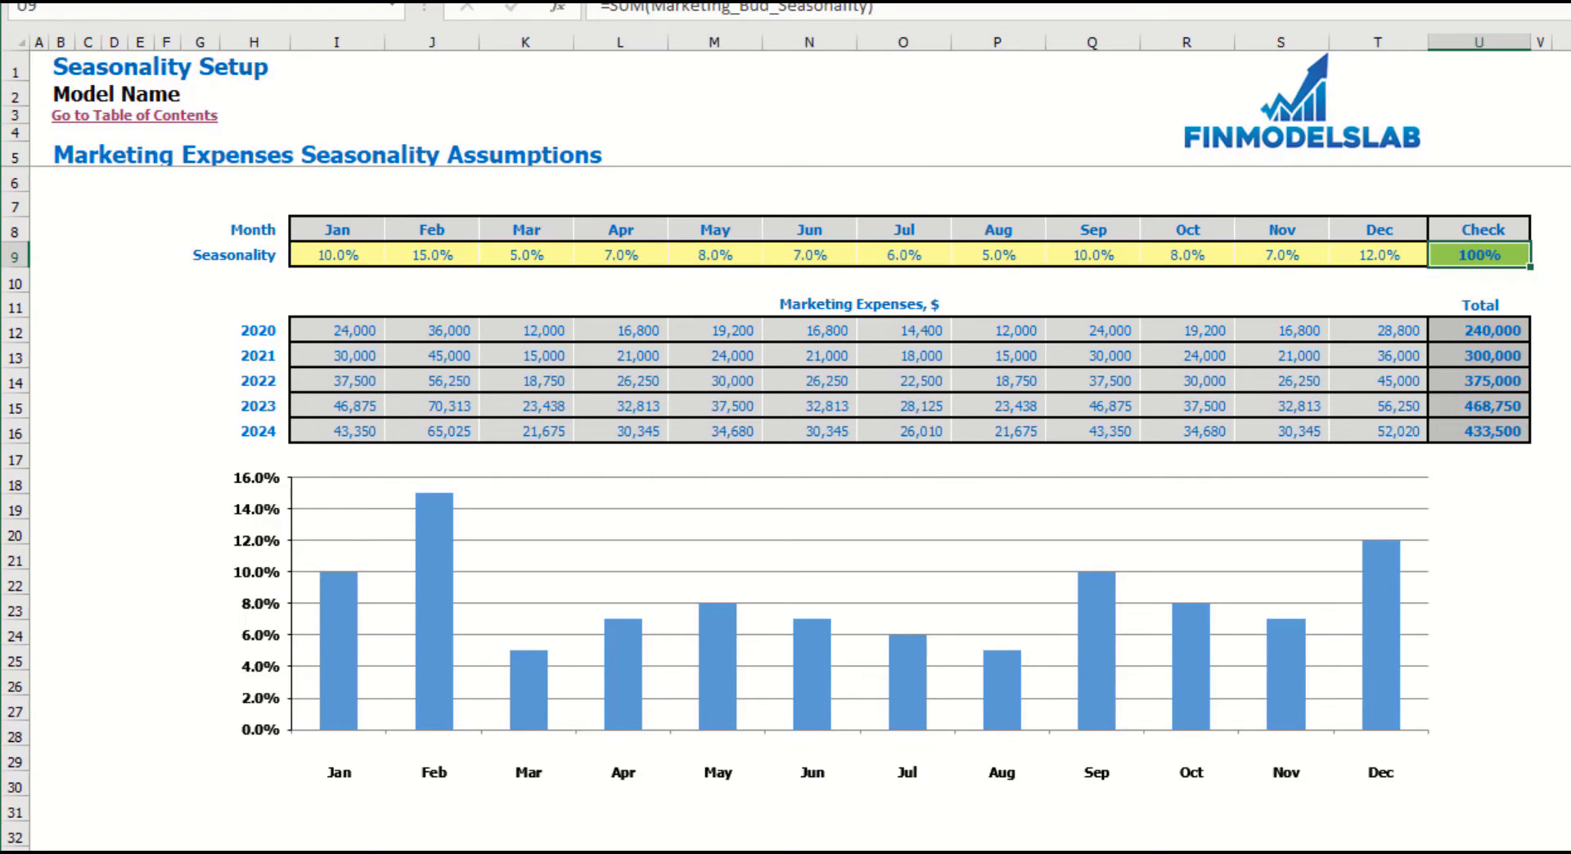
left_click_drag(356, 336, 1371, 419)
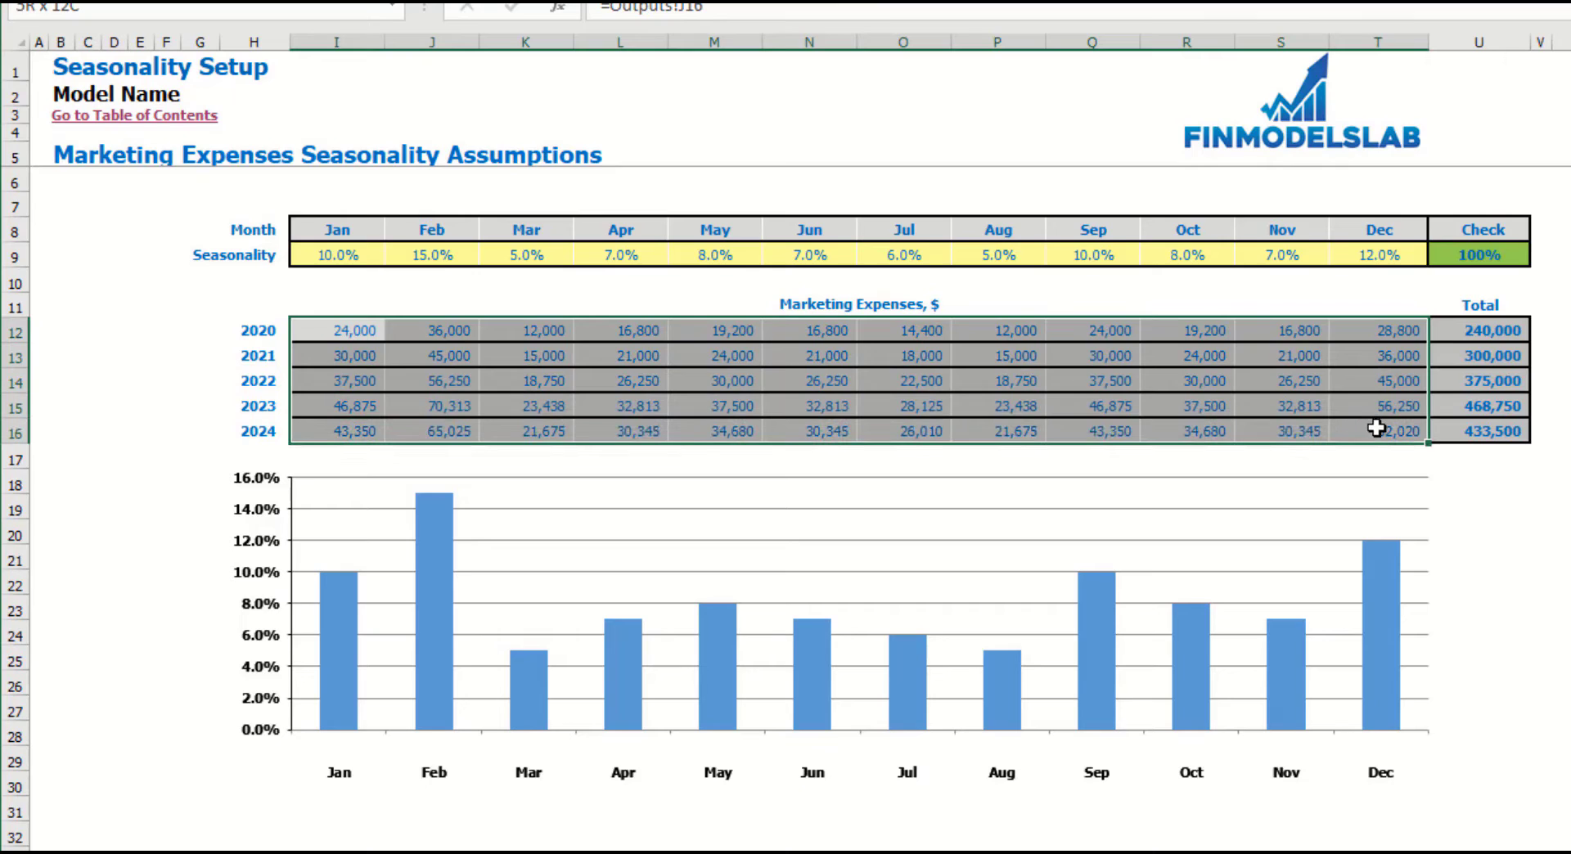
left_click_drag(1504, 331, 1499, 427)
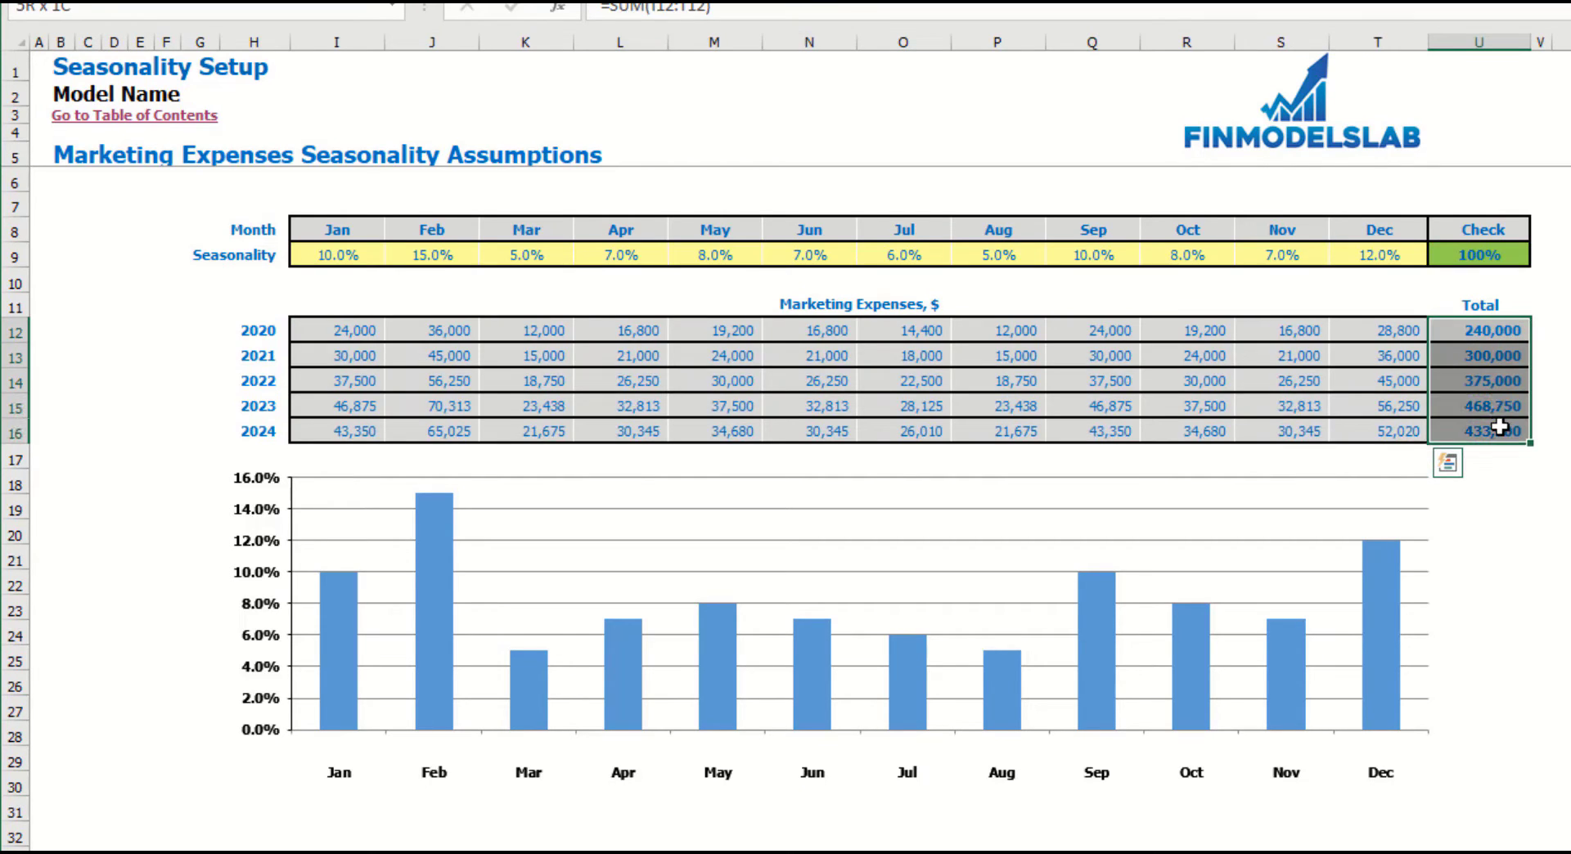
left_click(1569, 357)
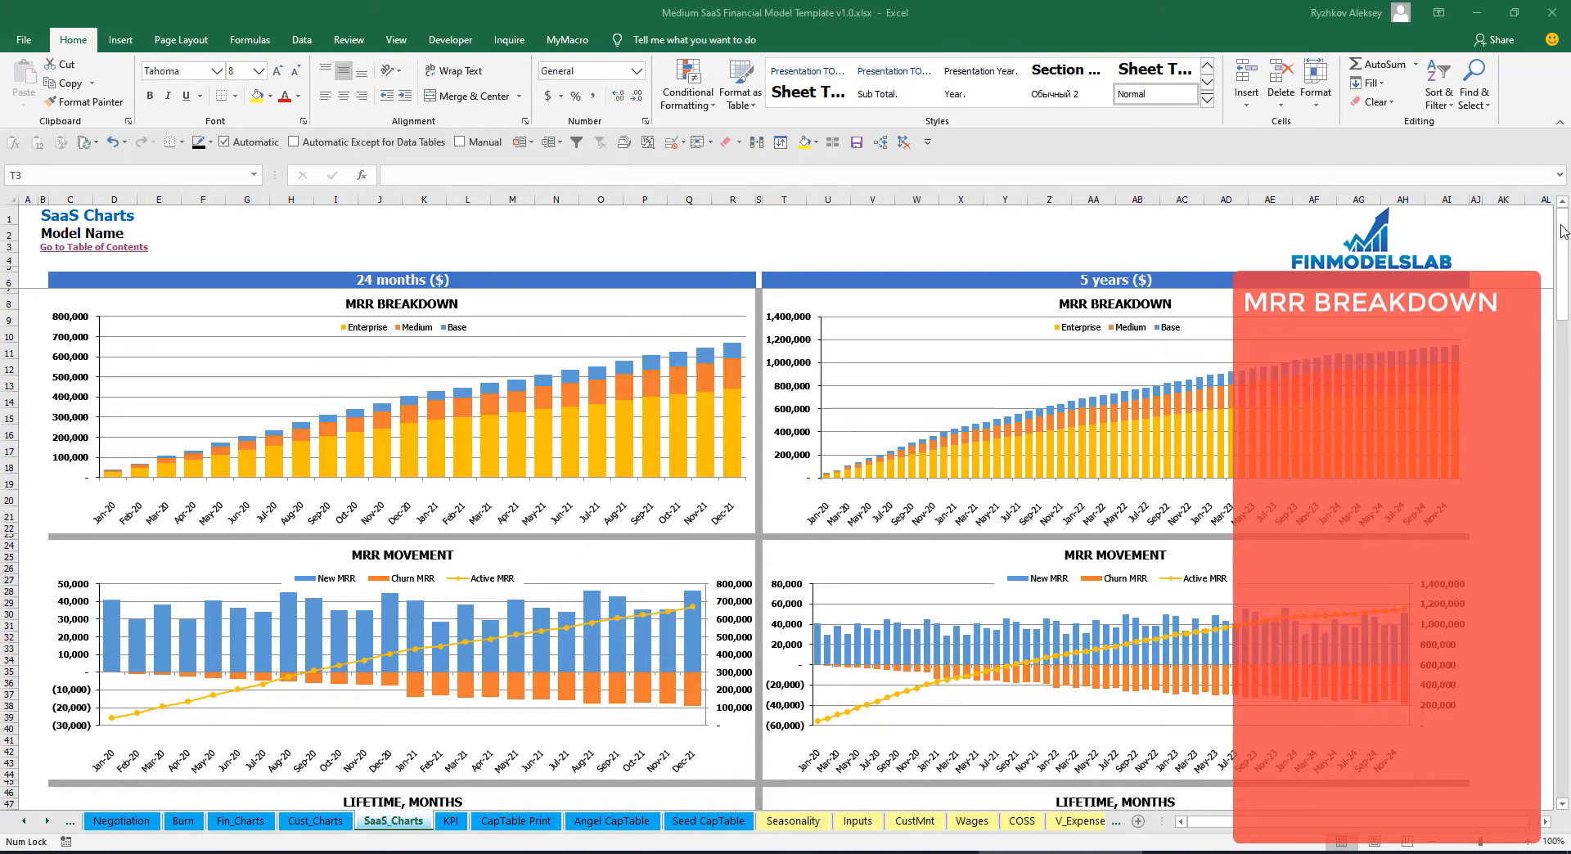
- Examine the 24-month and 5-year SaaS charts from MRR breakdown through customer acquisition cost and MRR growth to LTV to CAC ratio
left_click_drag(1564, 231, 1566, 281)
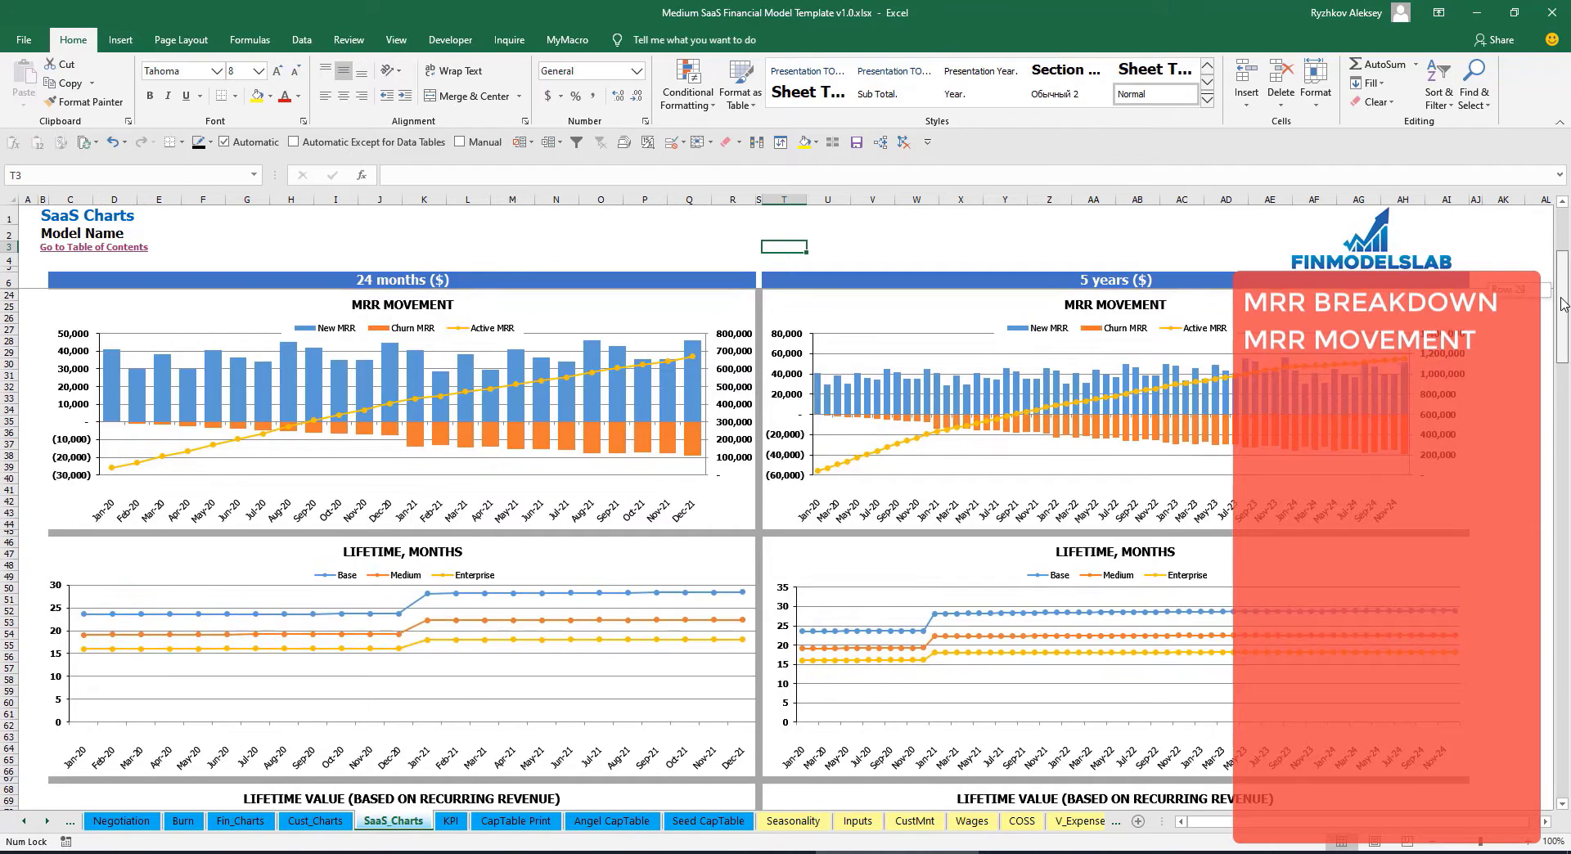
left_click_drag(1562, 297, 1558, 353)
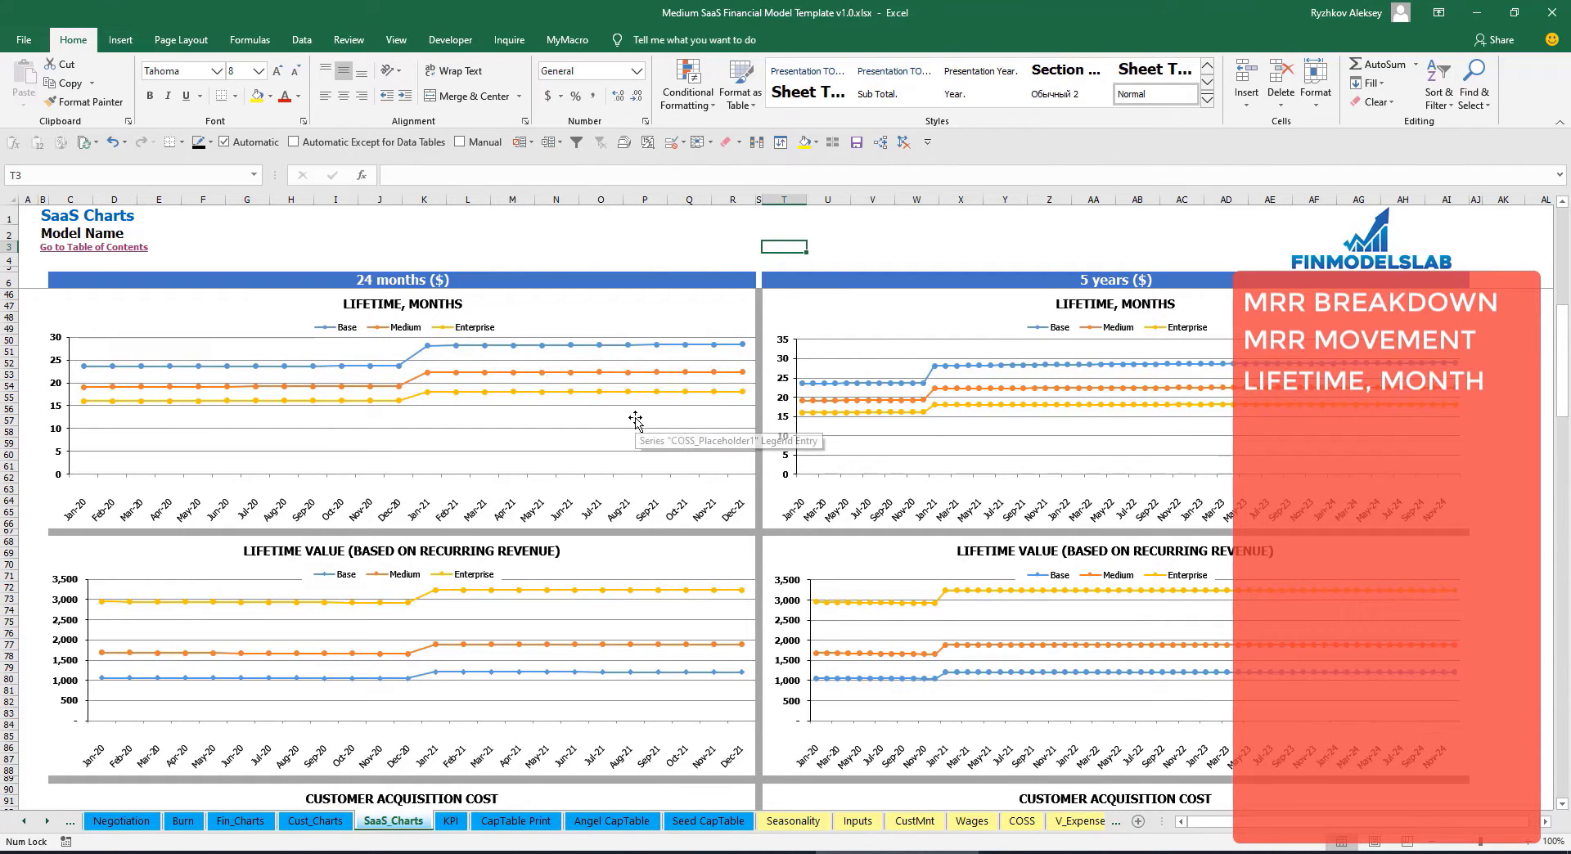
left_click_drag(1562, 352, 1565, 355)
scroll(1568, 379, "down", 2)
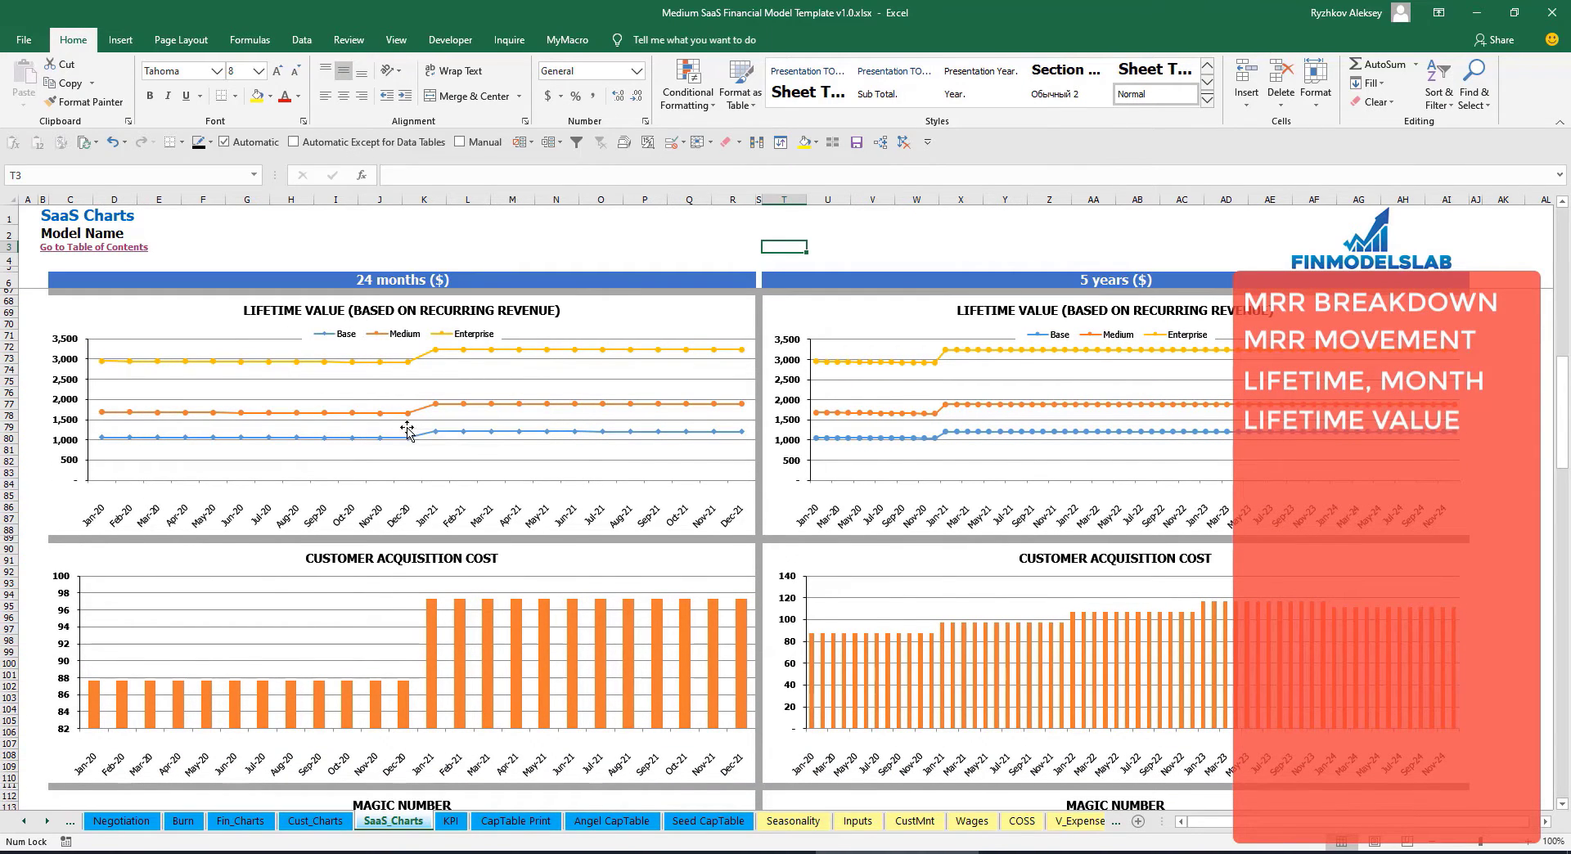
left_click_drag(1565, 373, 1564, 443)
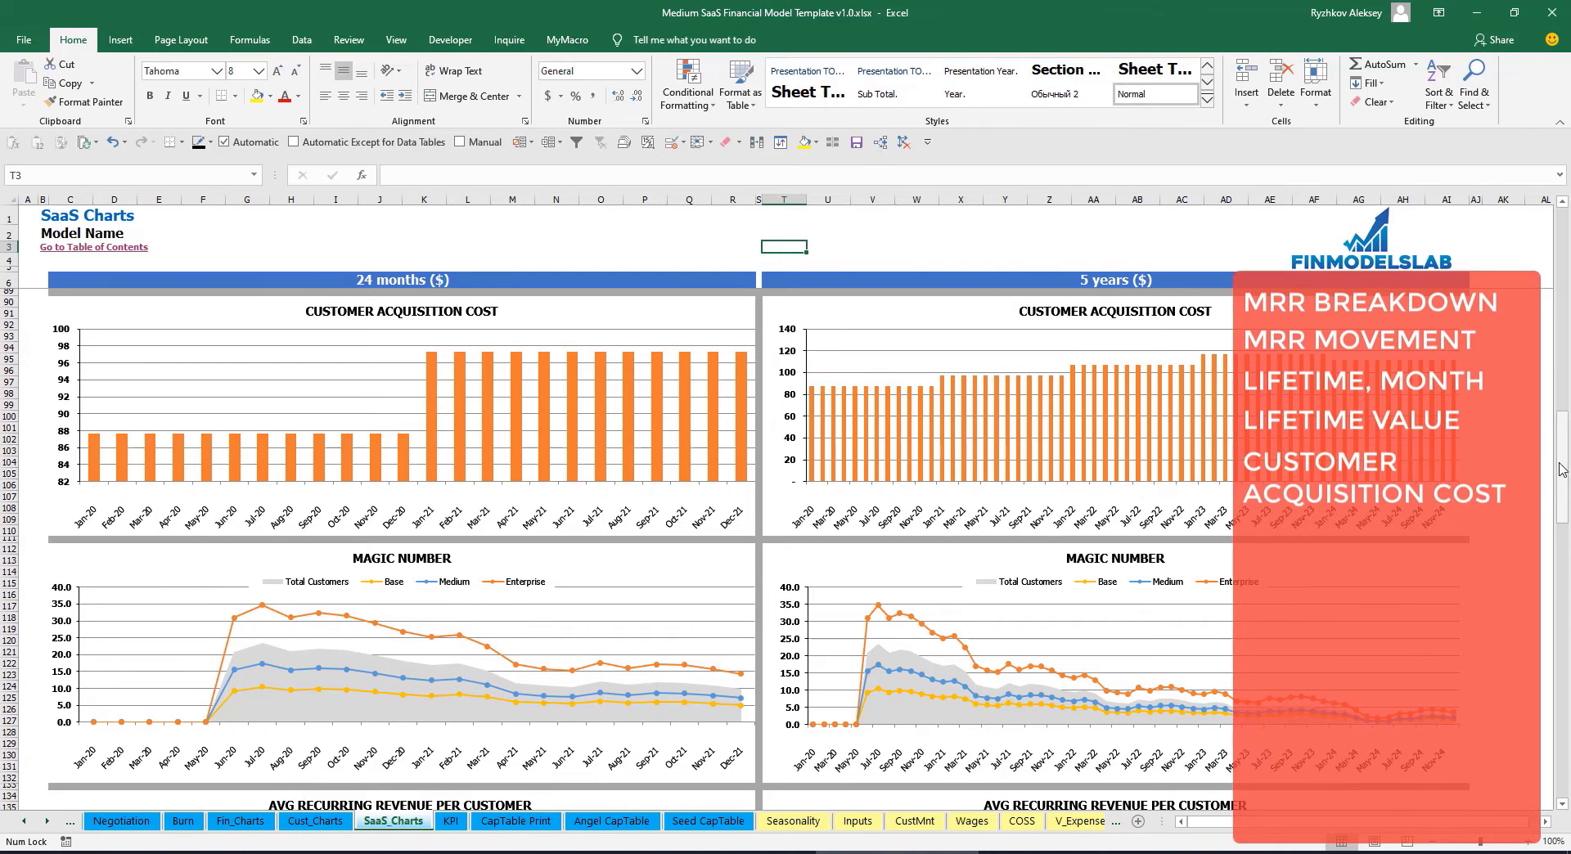
left_click_drag(1564, 471, 1544, 525)
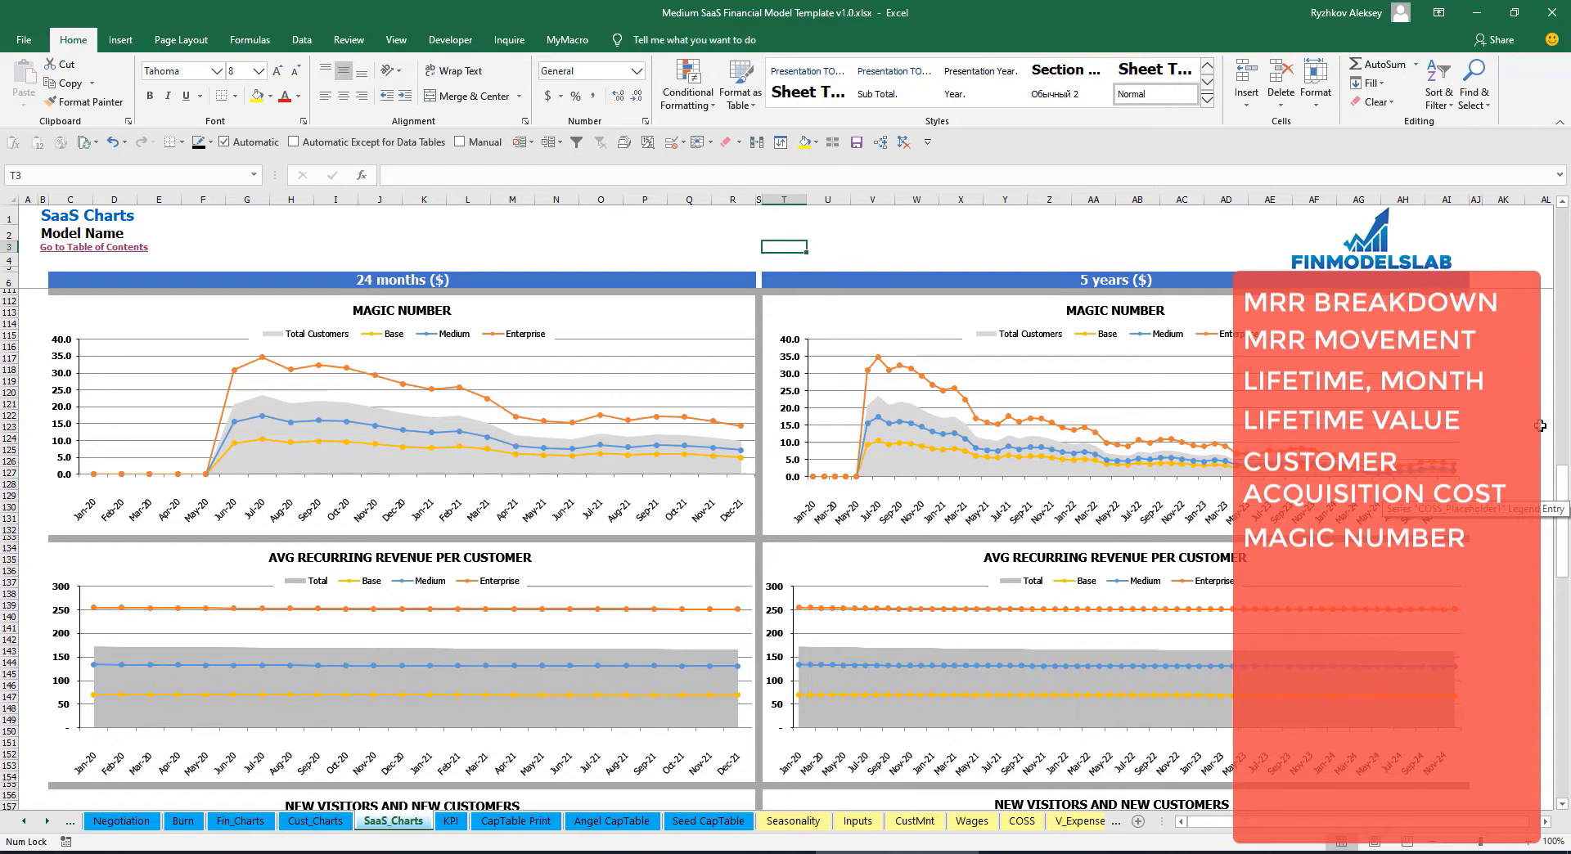
left_click_drag(1559, 485, 1565, 538)
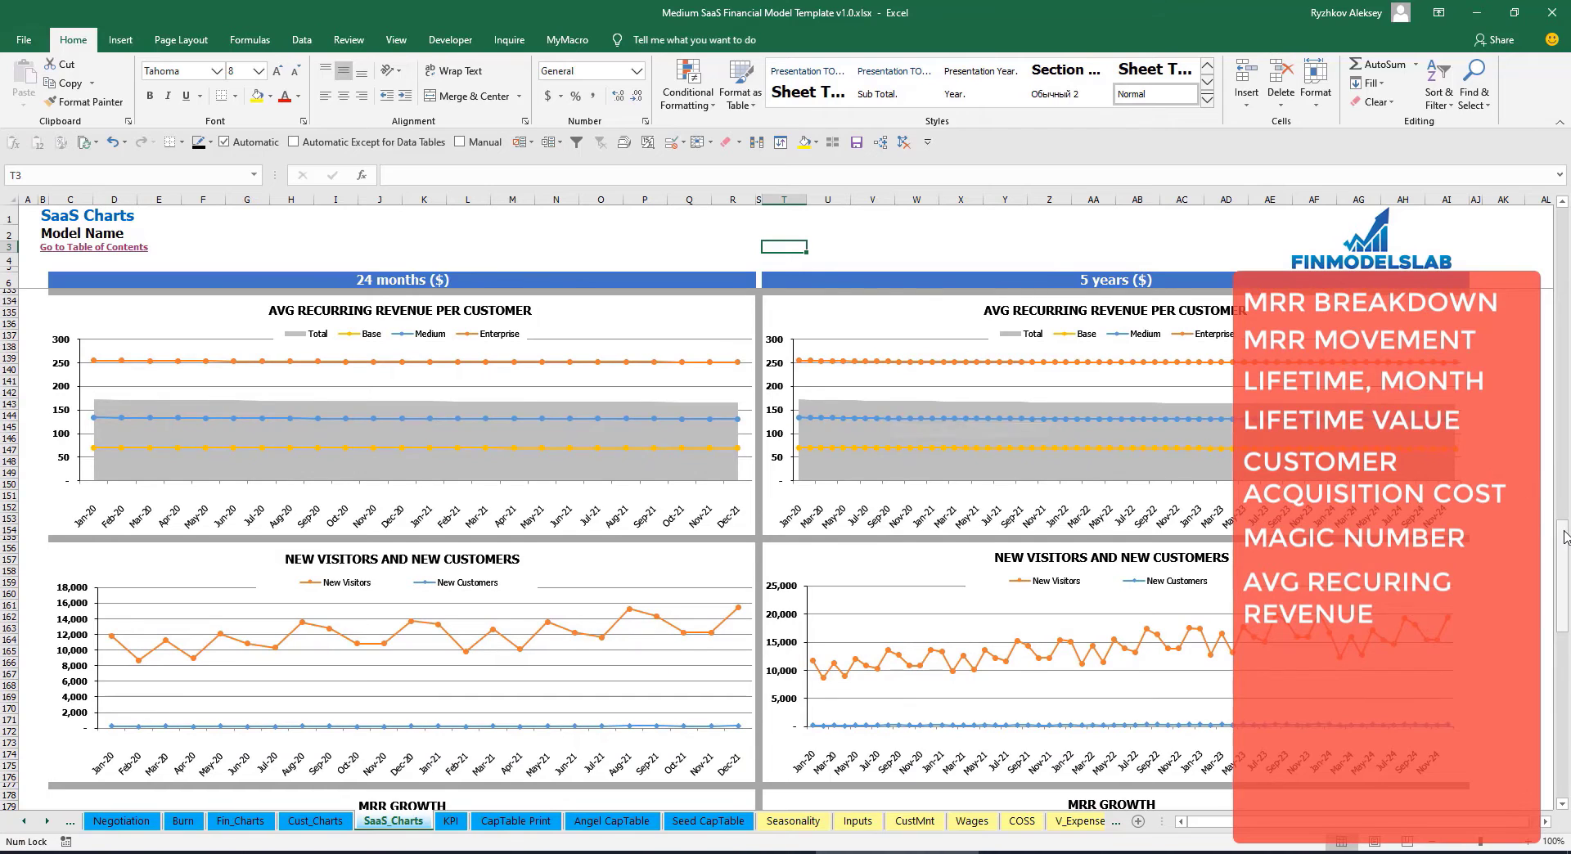
left_click_drag(1561, 539, 1559, 593)
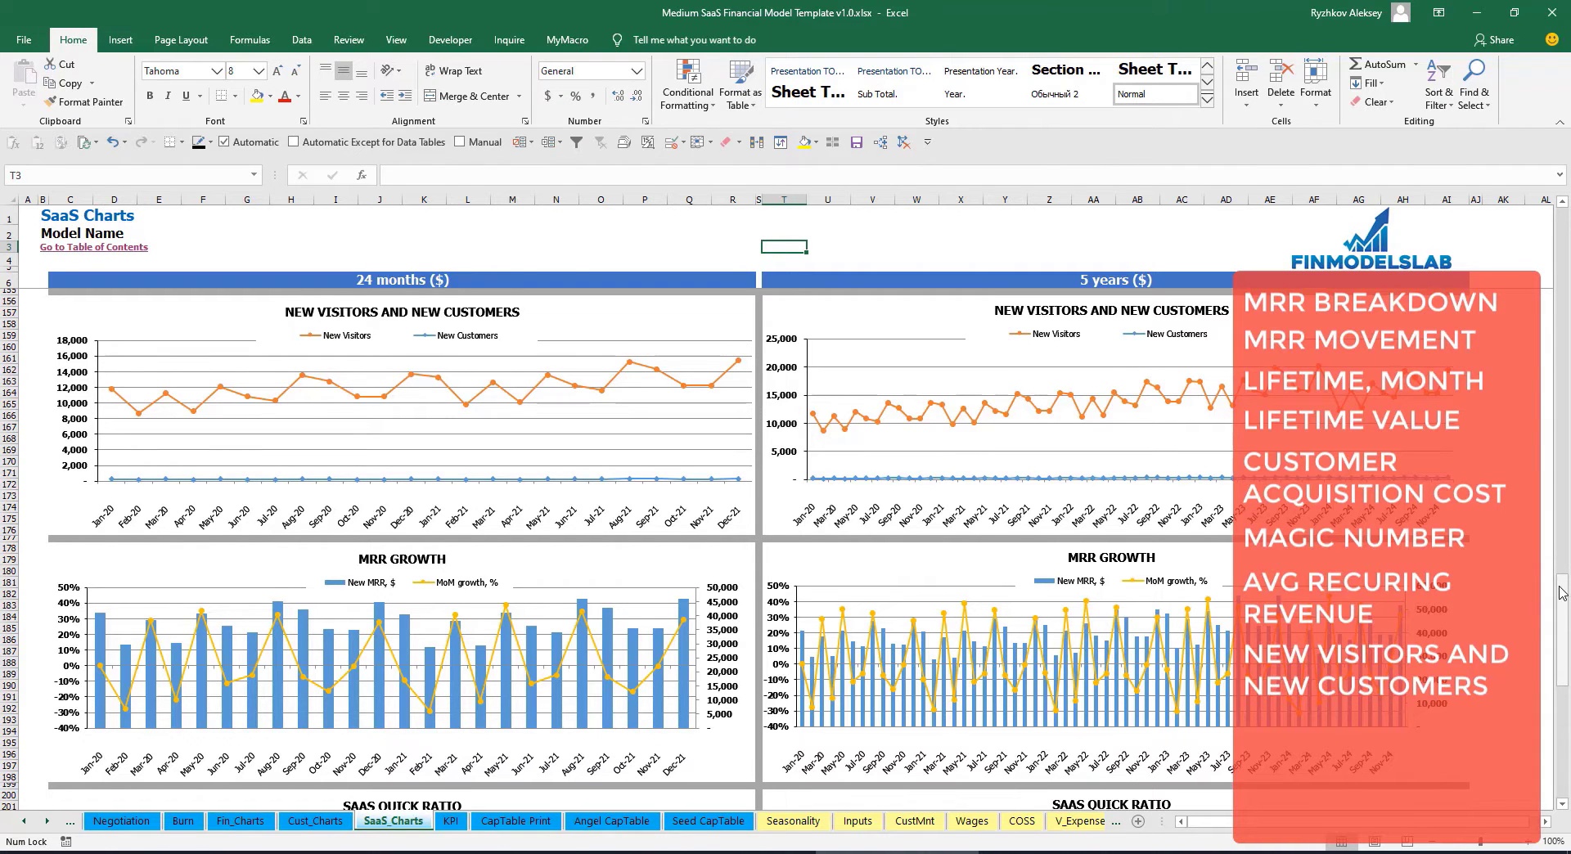
left_click_drag(1563, 592, 1564, 651)
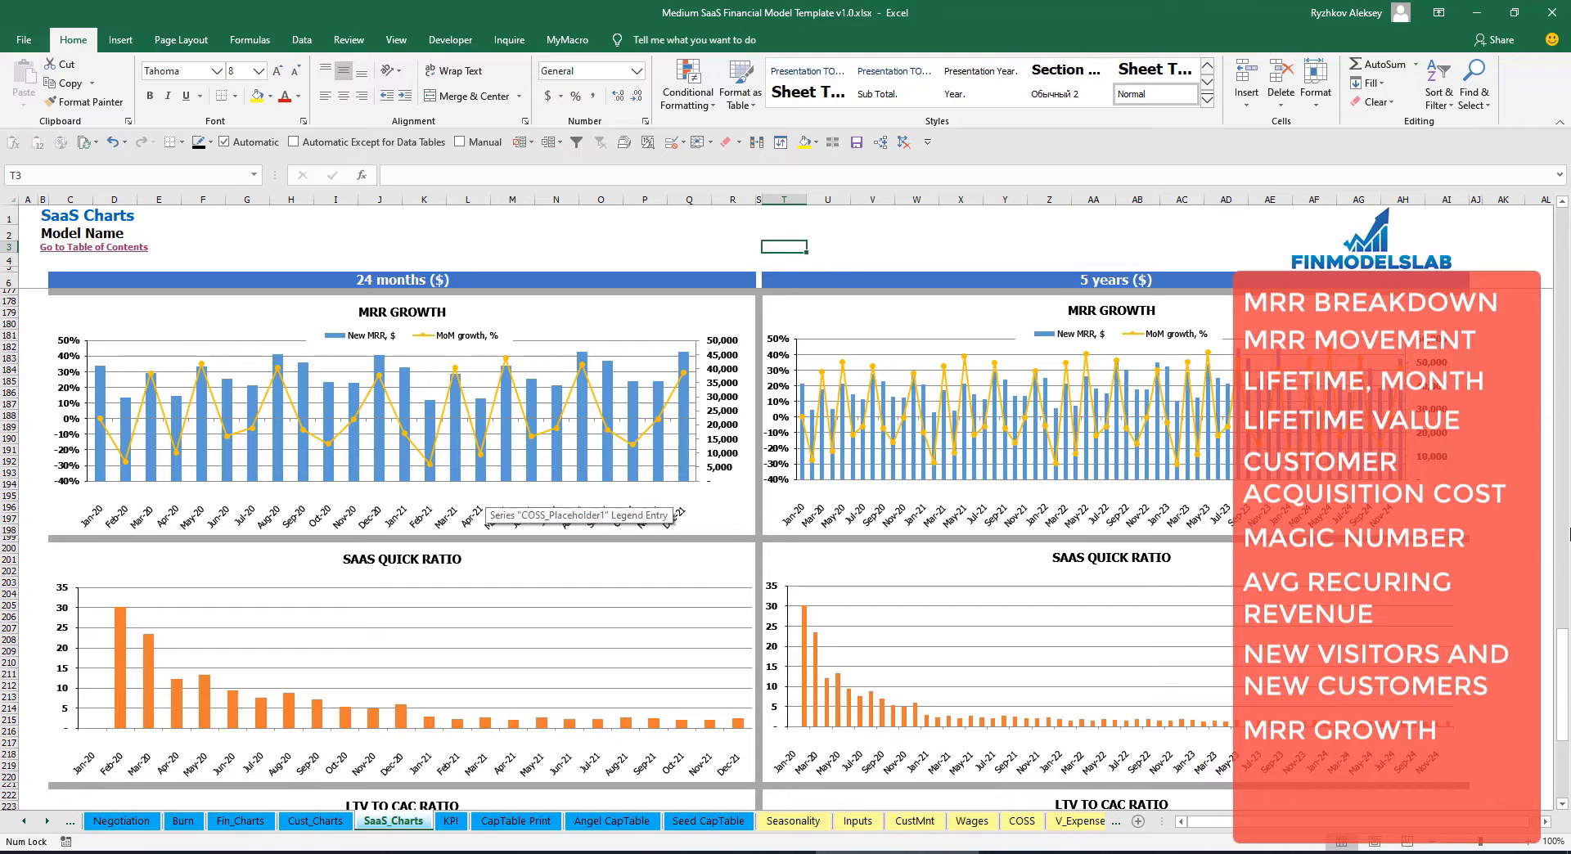
left_click_drag(1562, 658, 1559, 694)
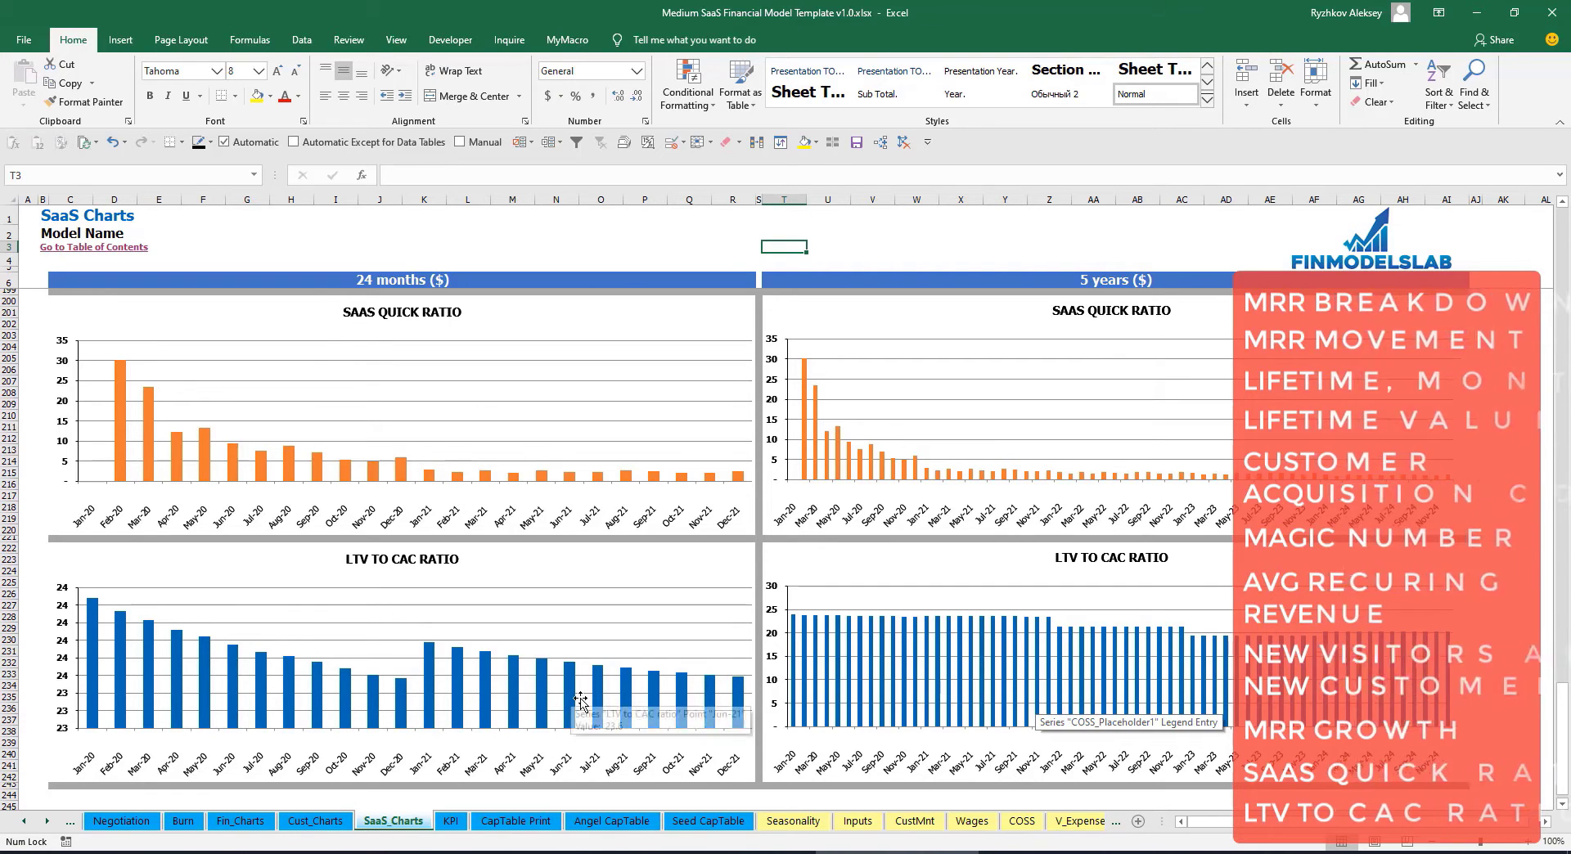
left_click(1531, 618)
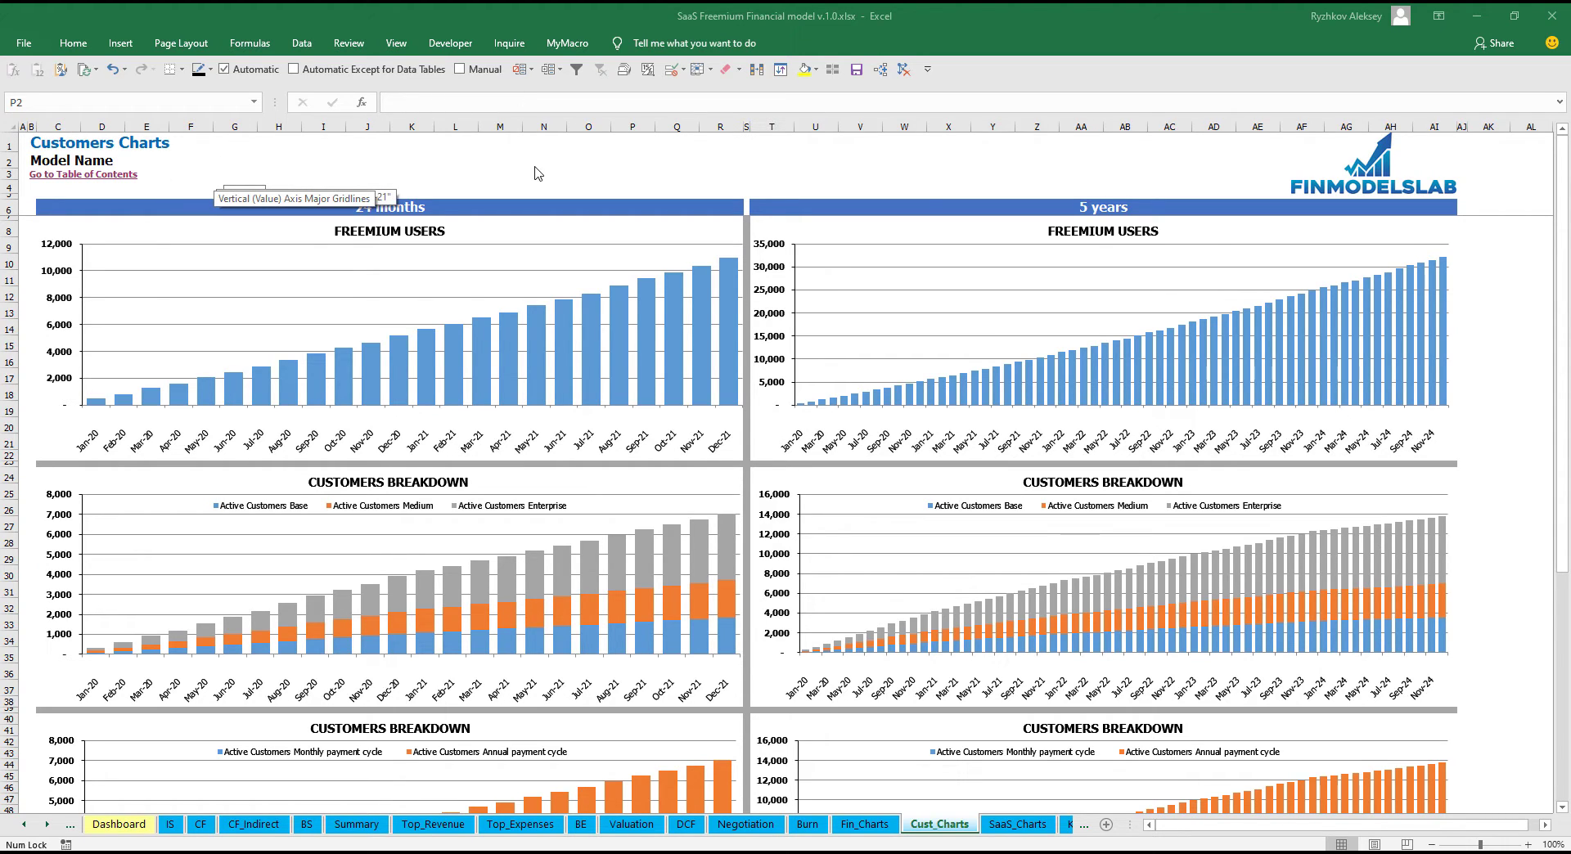
- Examine the 24-month and 5-year customer charts, from freemium users through the customer breakdowns to customer movement
left_click(423, 172)
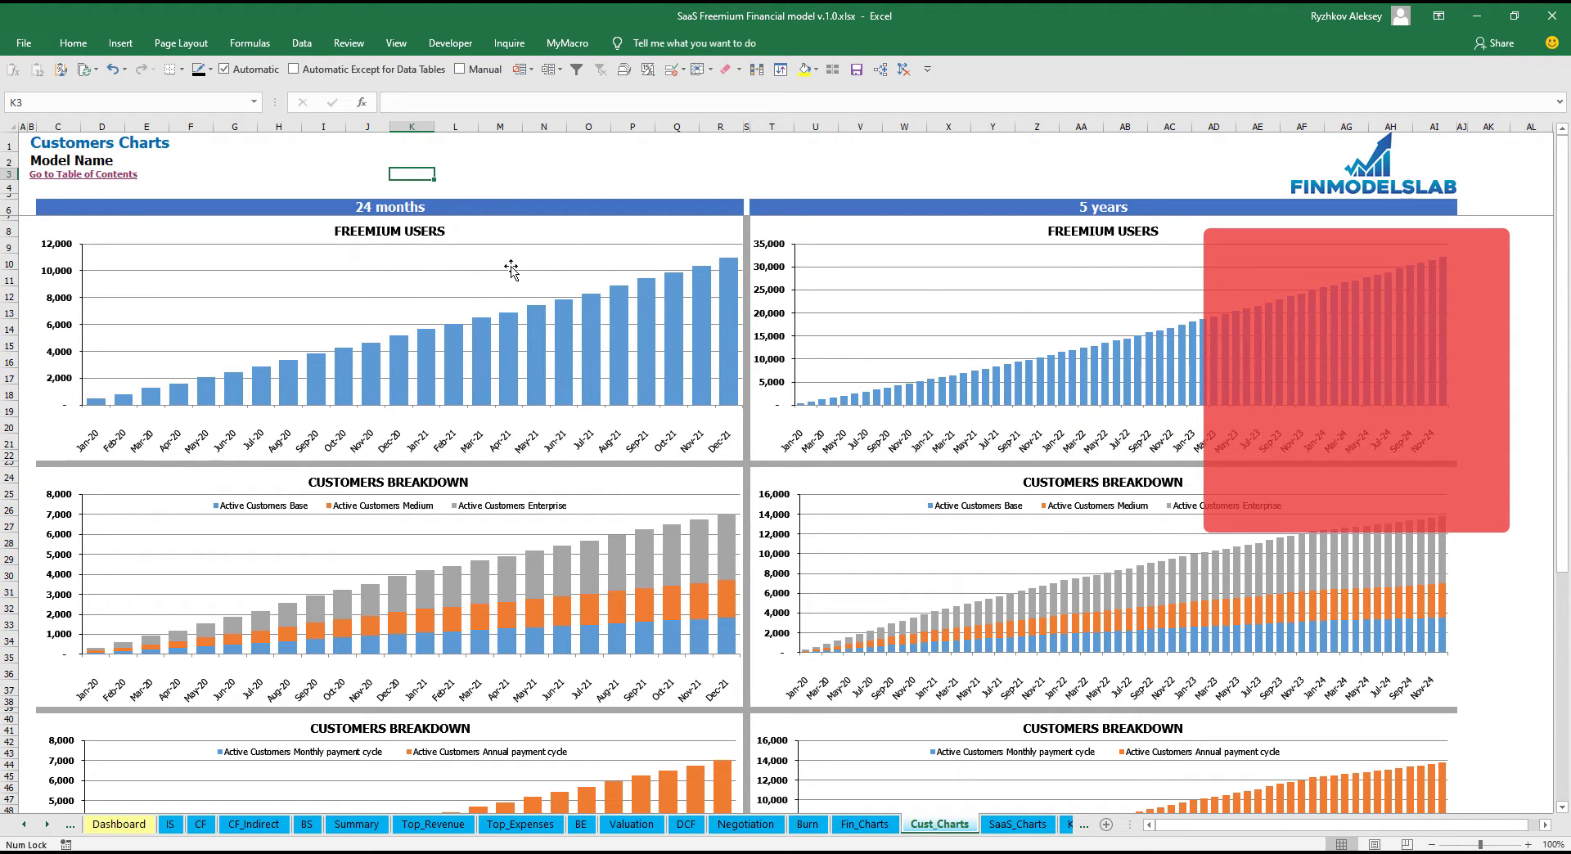
left_click_drag(1564, 260, 1563, 392)
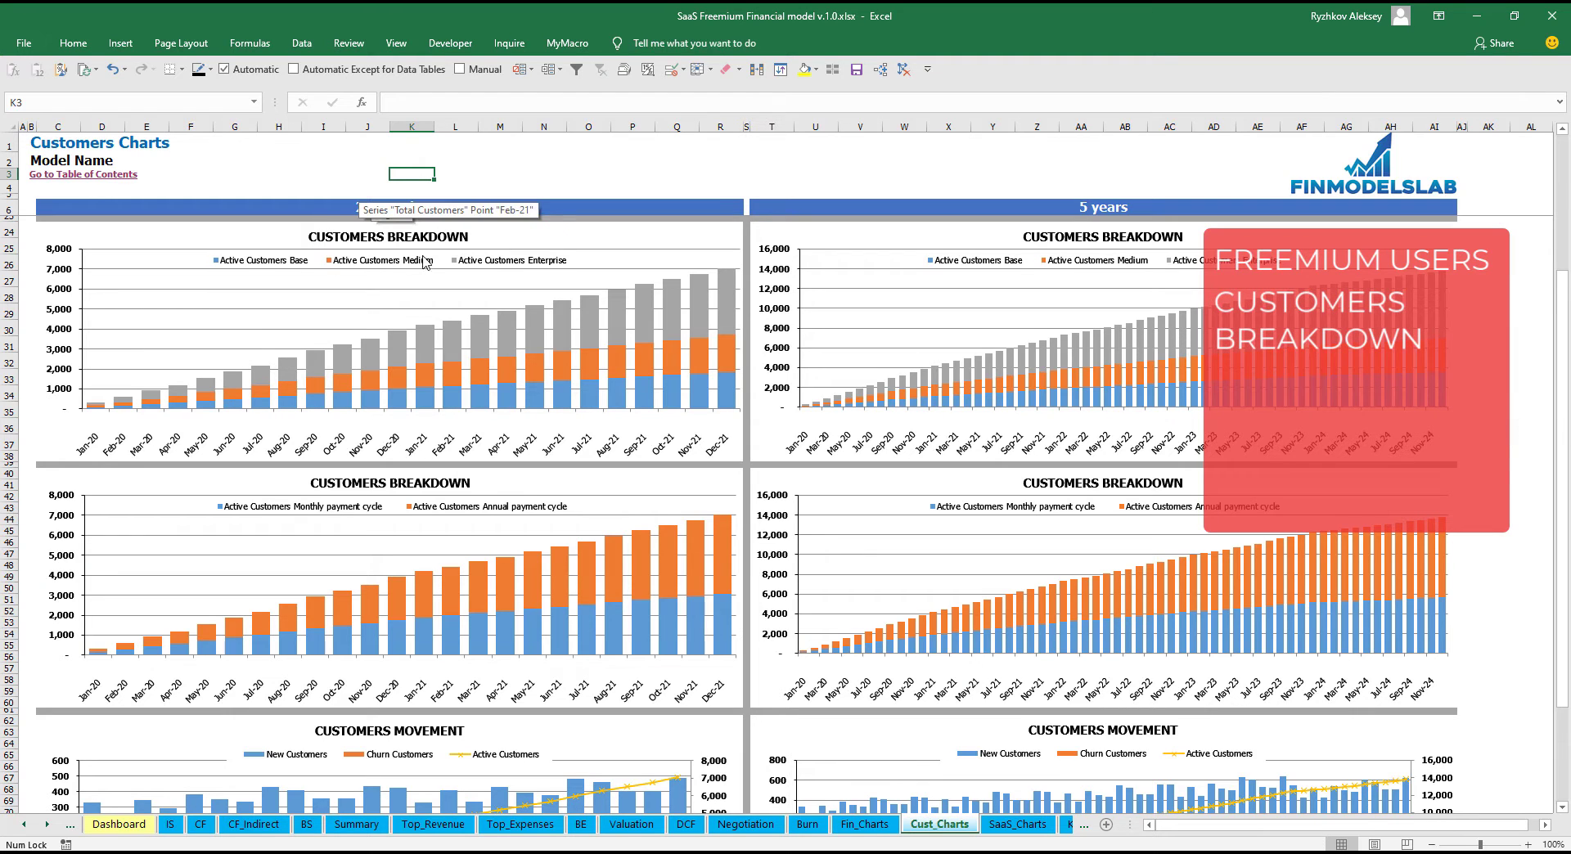
left_click(768, 173)
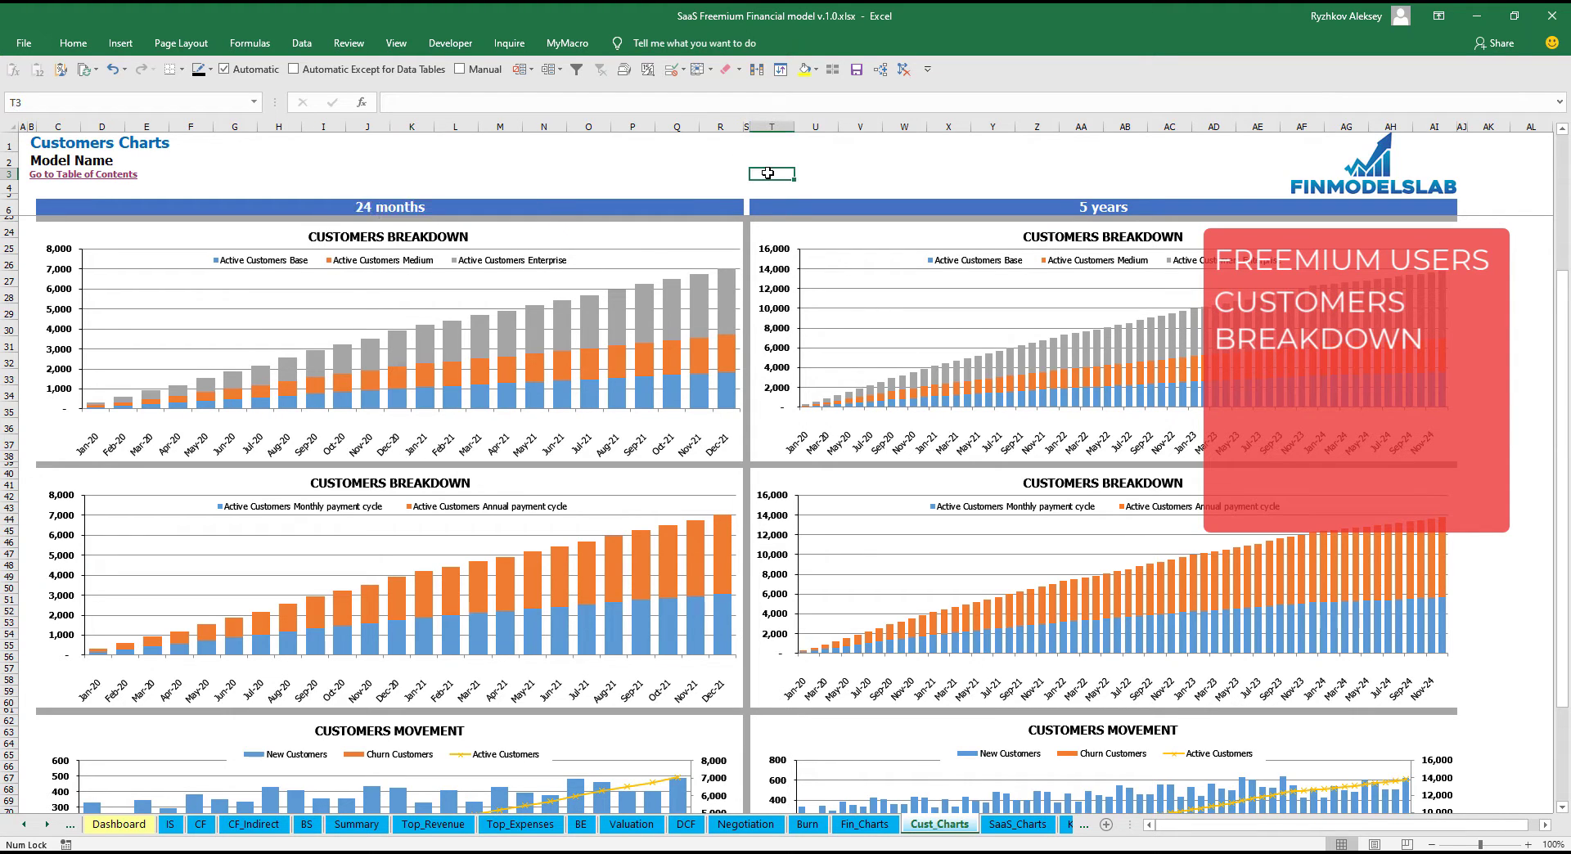
left_click_drag(1567, 369, 1534, 499)
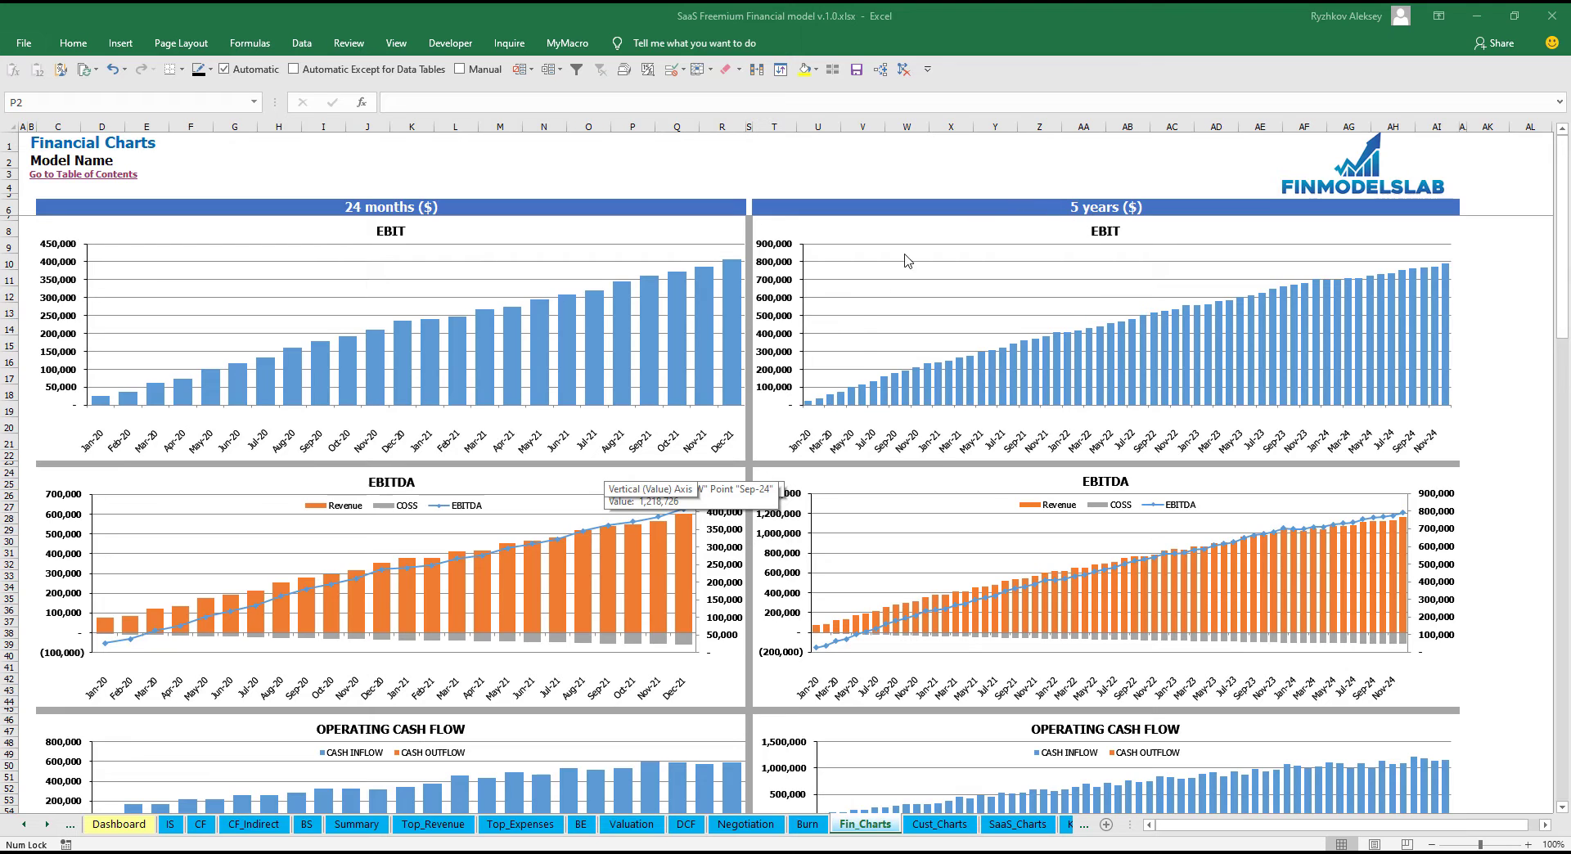
- Examine the 24-month and 5-year financial charts from EBIT, EBITDA and cash flow through productivity KPIs and revenue breakdowns to monthly costs by P&L category
double_click(1088, 164)
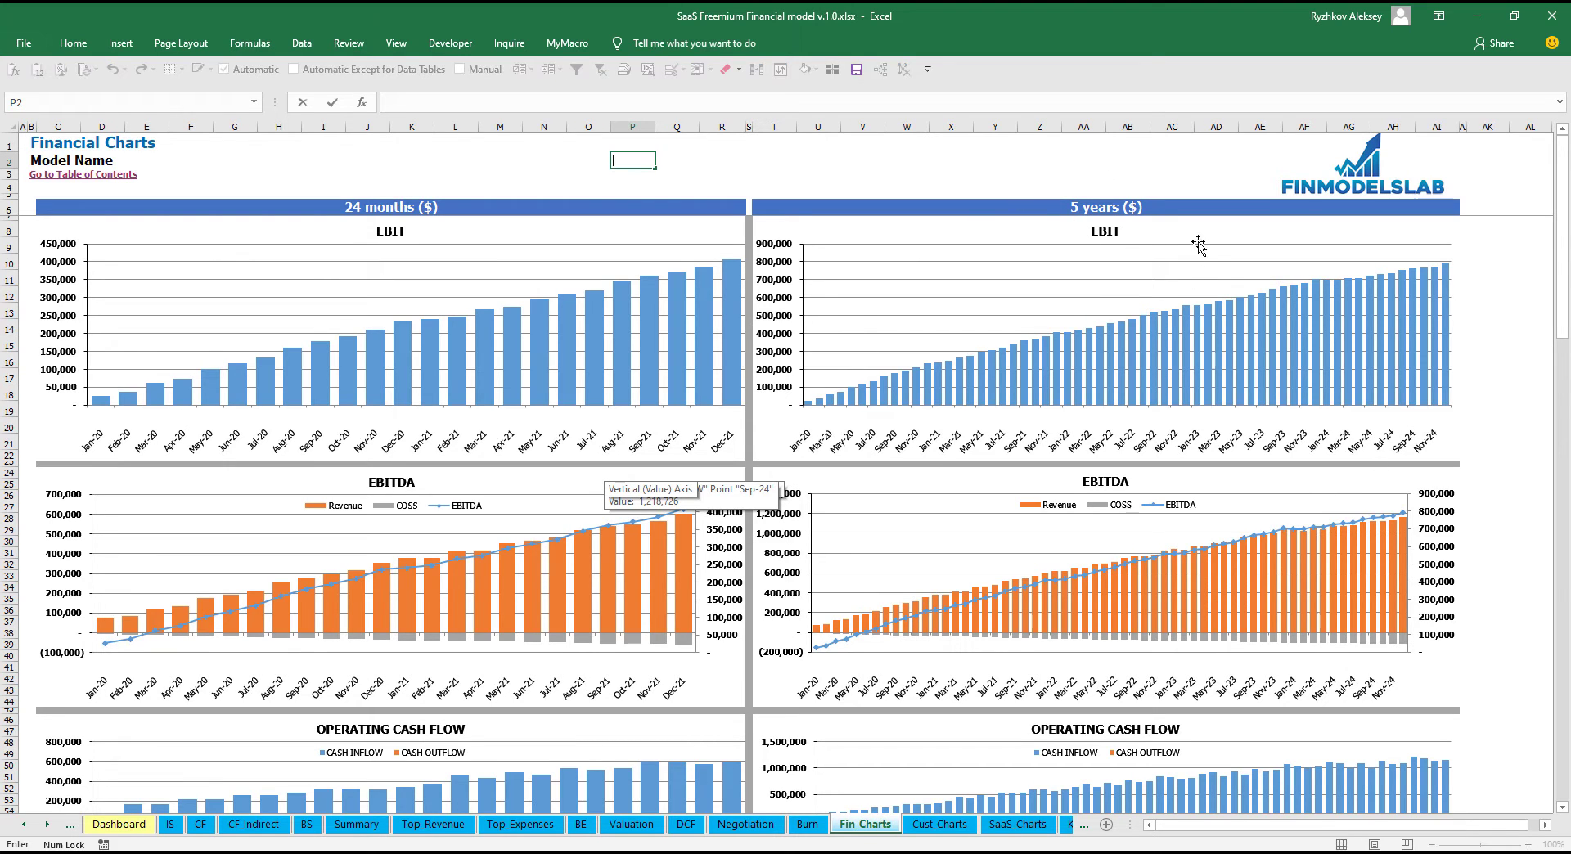
left_click(1488, 395)
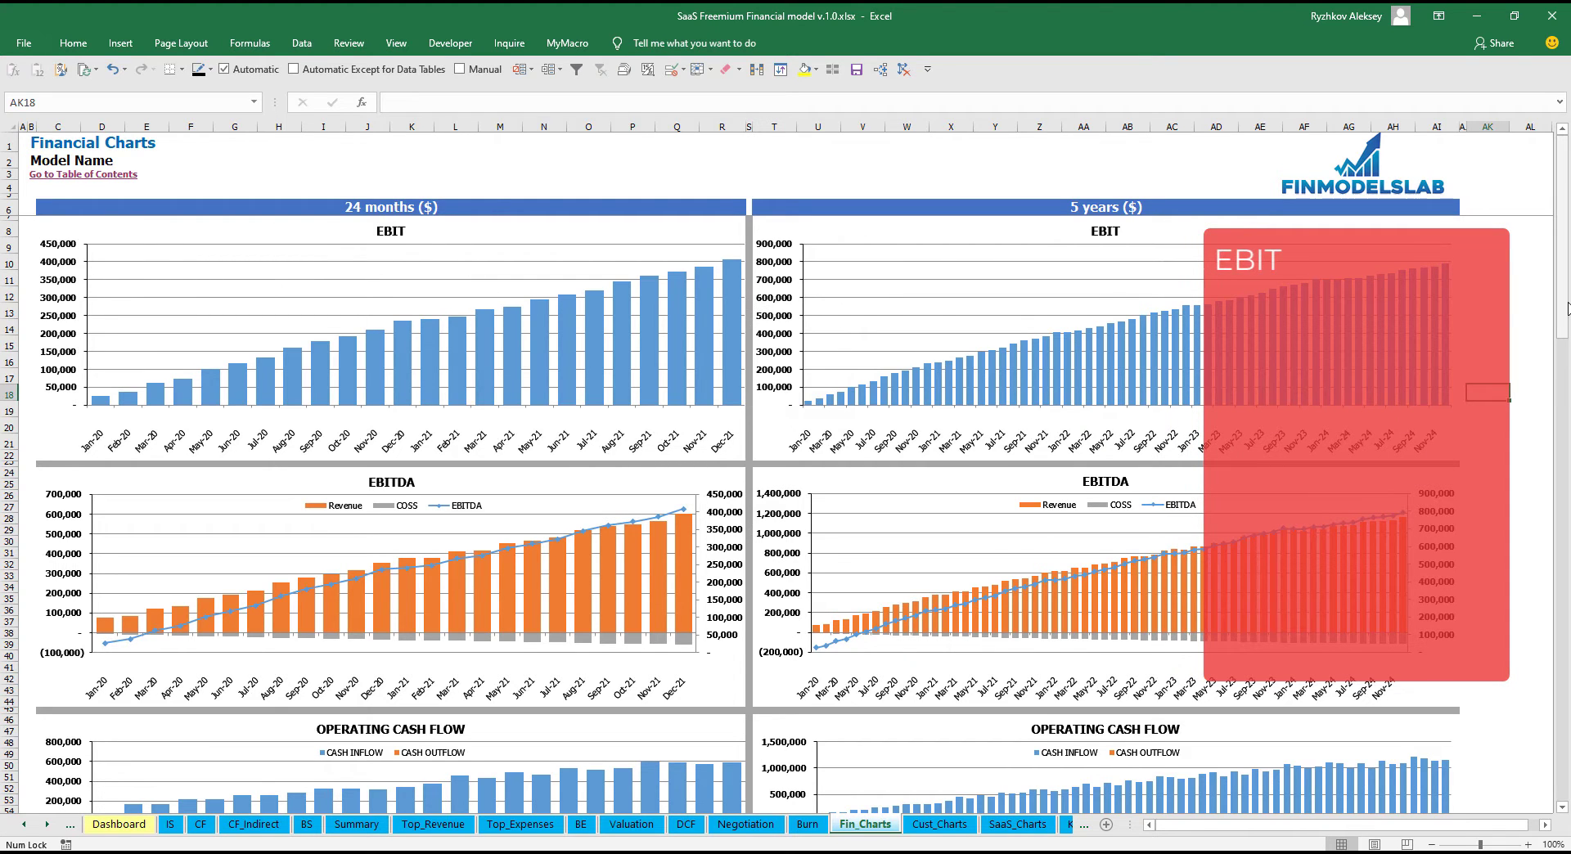
left_click_drag(1563, 311, 1565, 370)
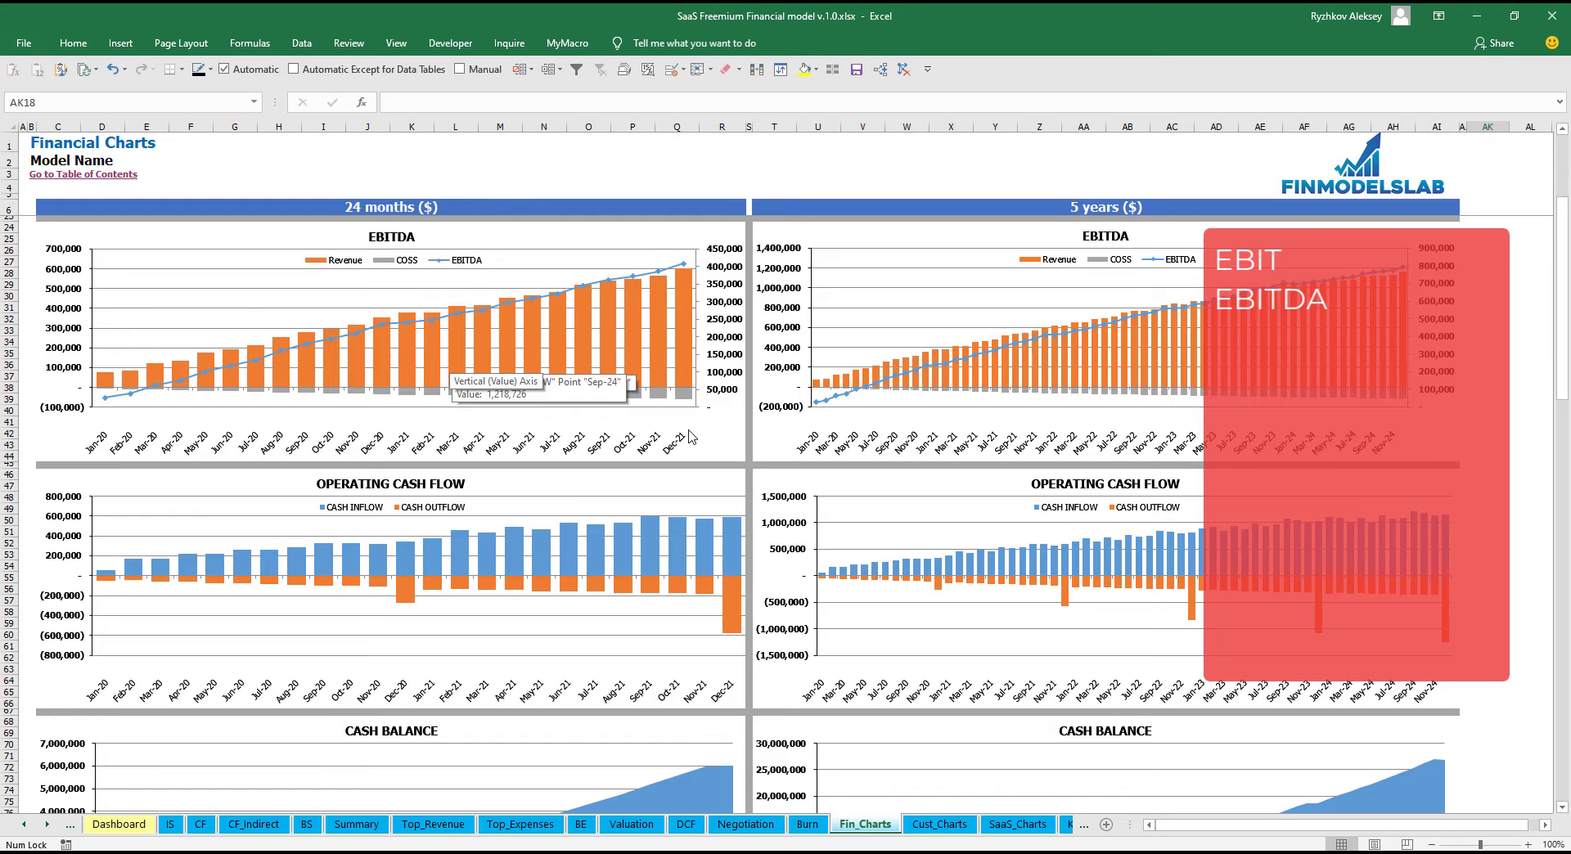
left_click_drag(1563, 323, 1542, 412)
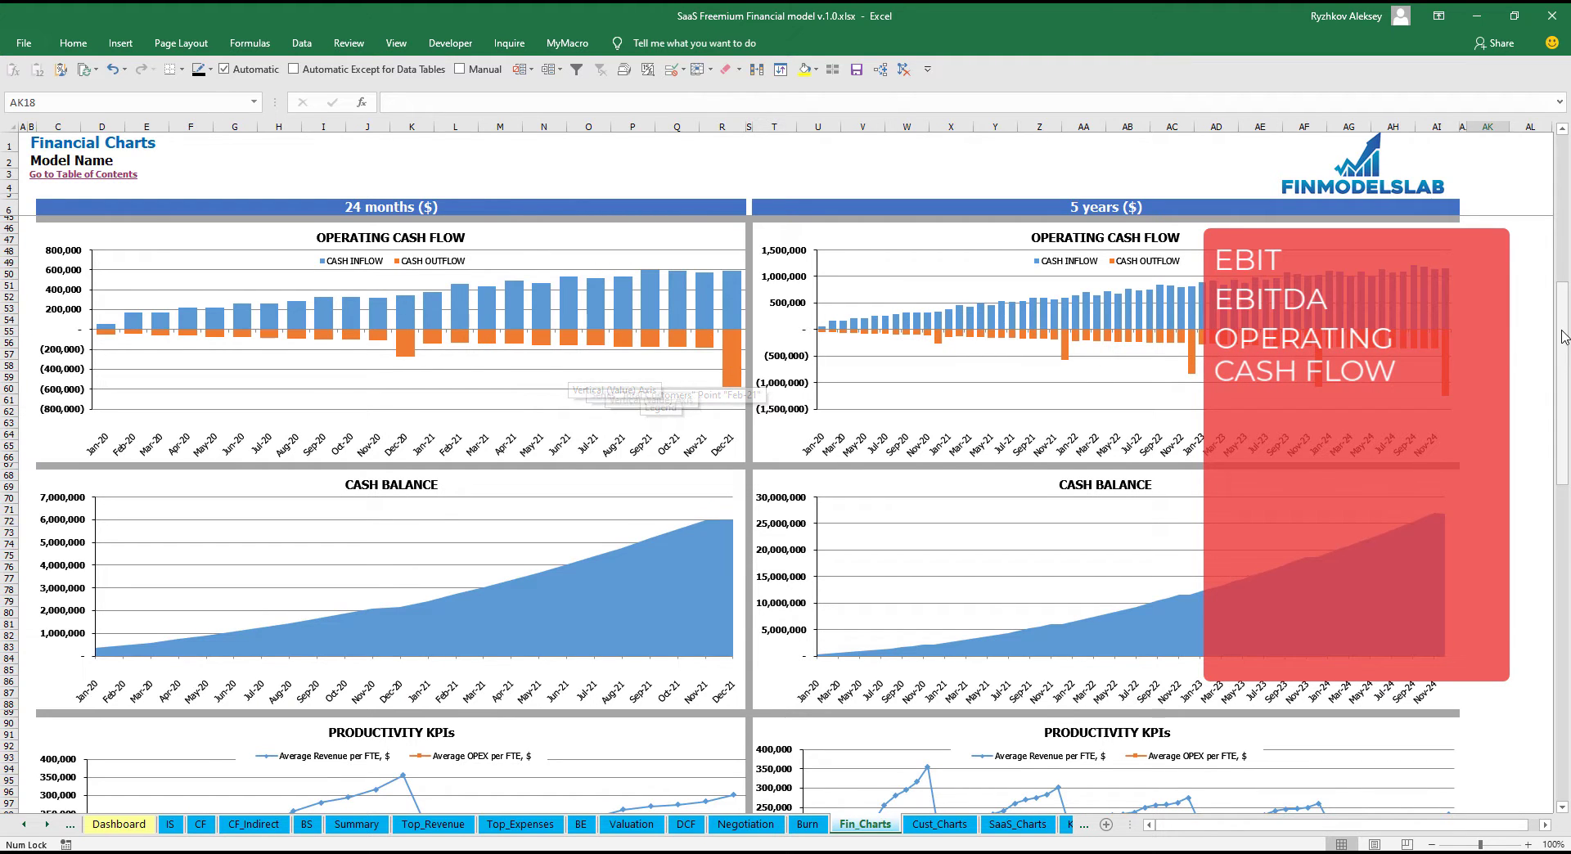
left_click_drag(1560, 348, 1558, 422)
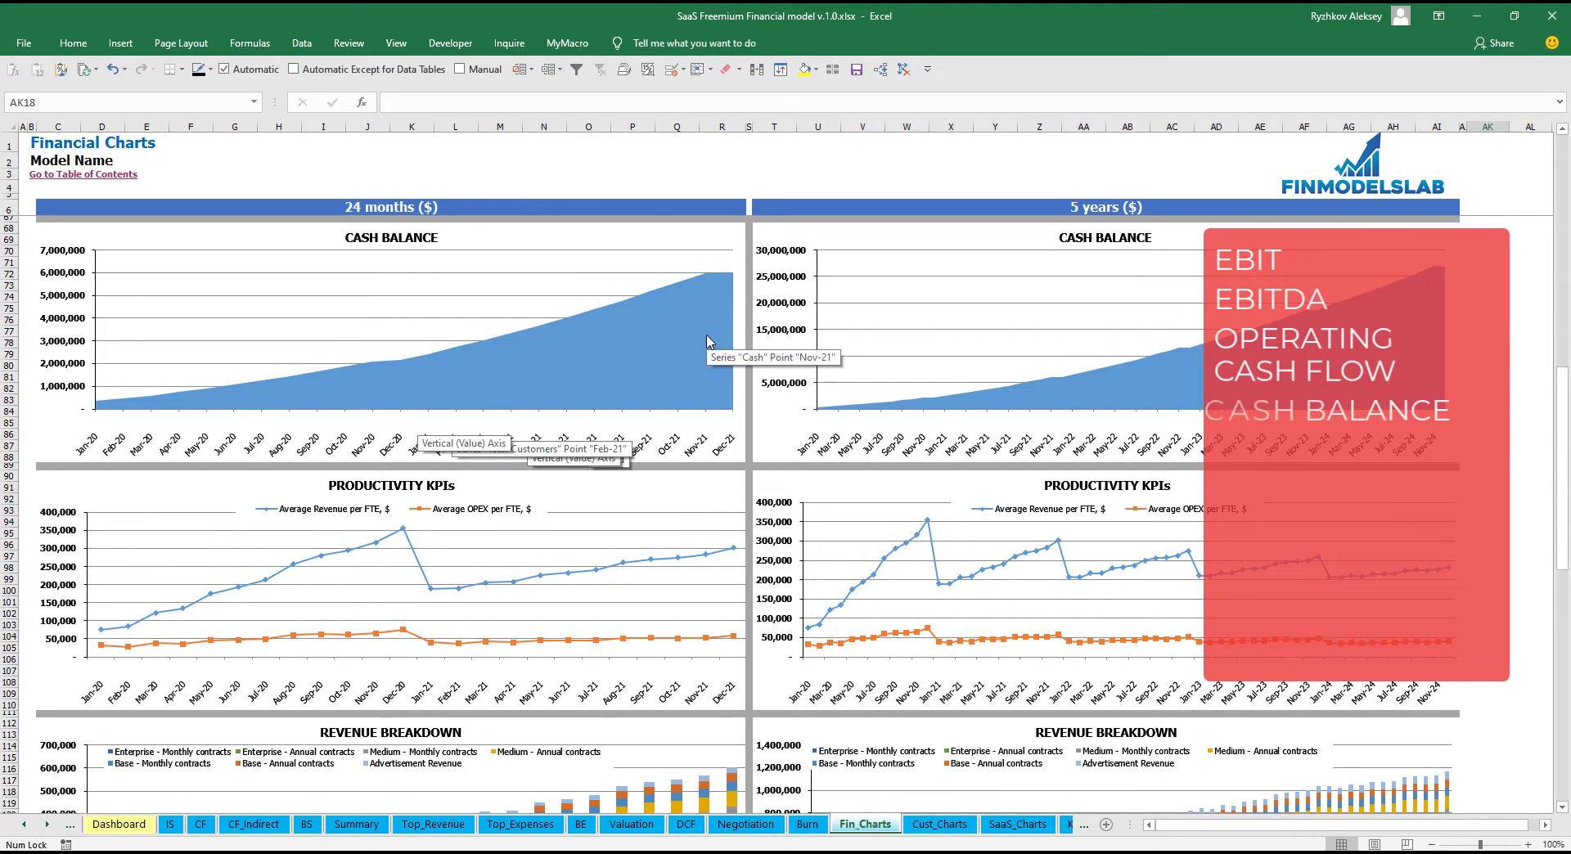
left_click_drag(1564, 381, 1556, 470)
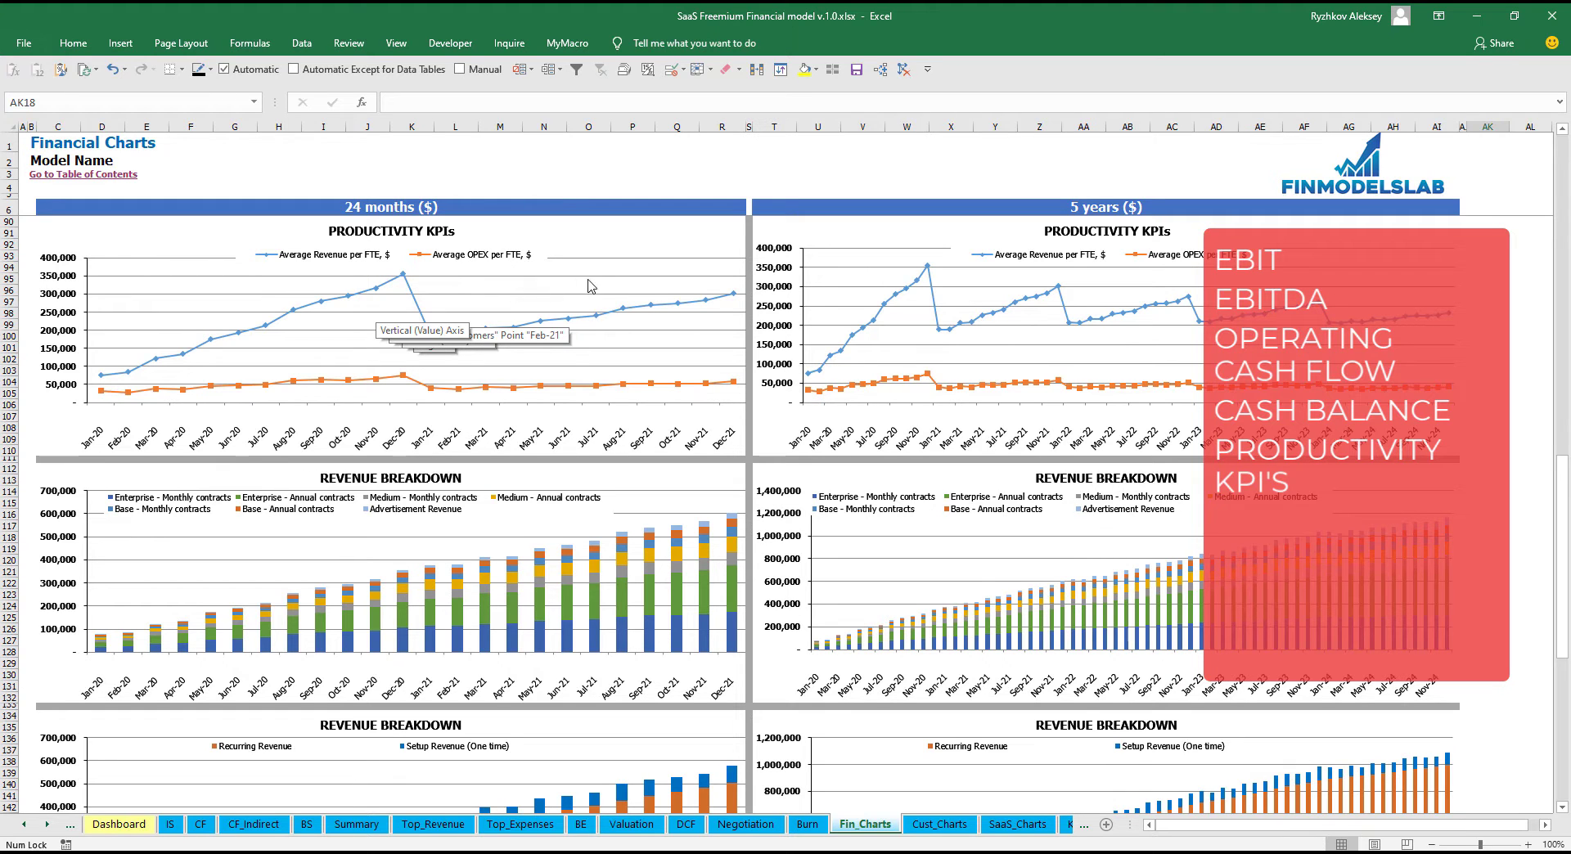
left_click(945, 174)
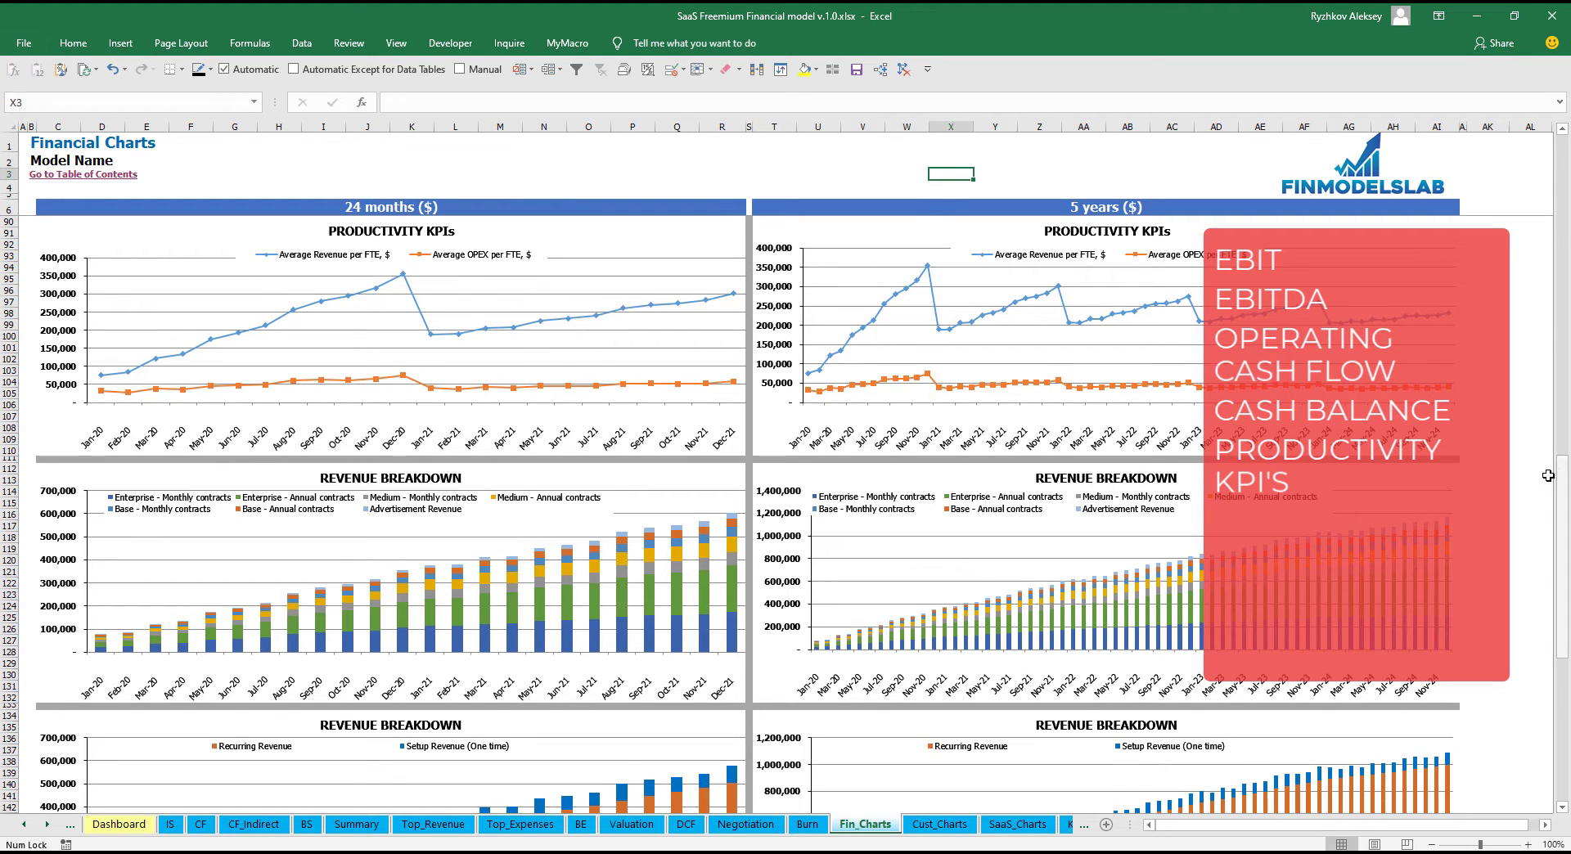
scroll(1564, 488, "down", 7)
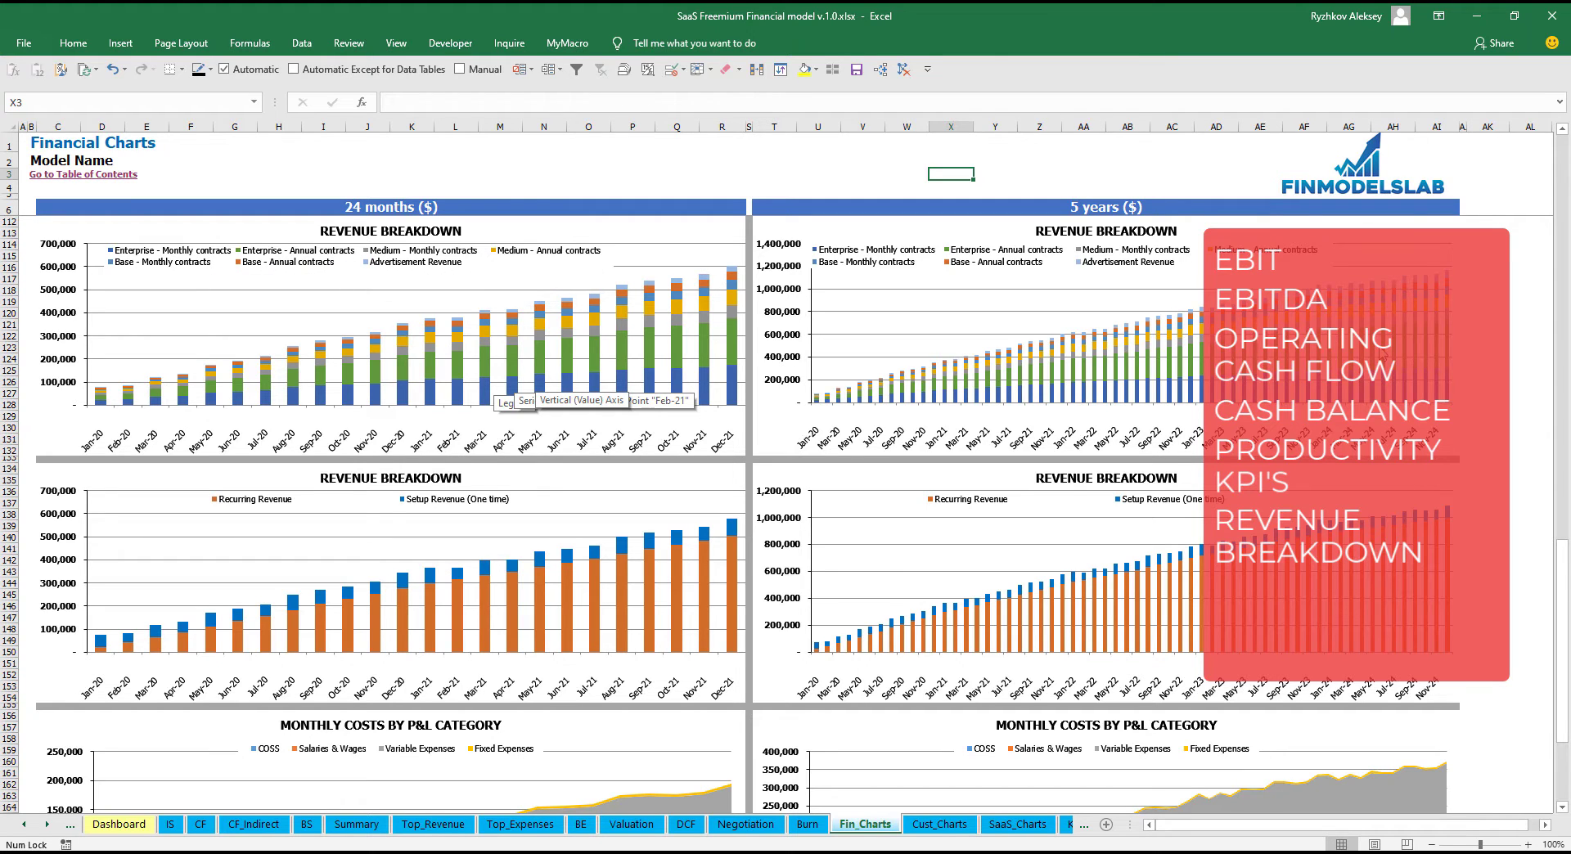
left_click_drag(1560, 564, 1560, 630)
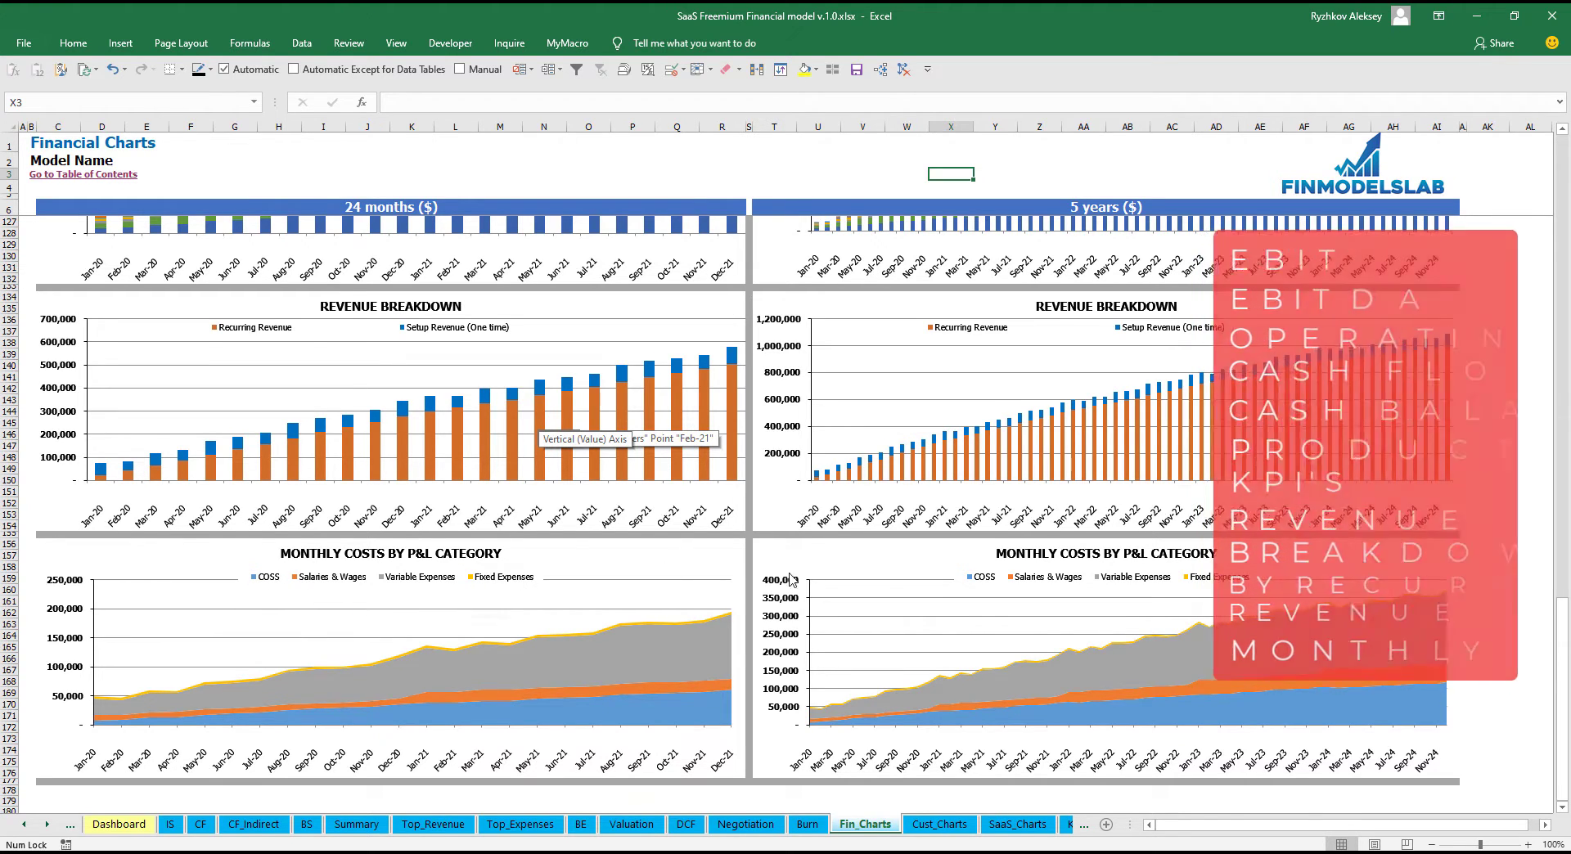
left_click(1528, 472)
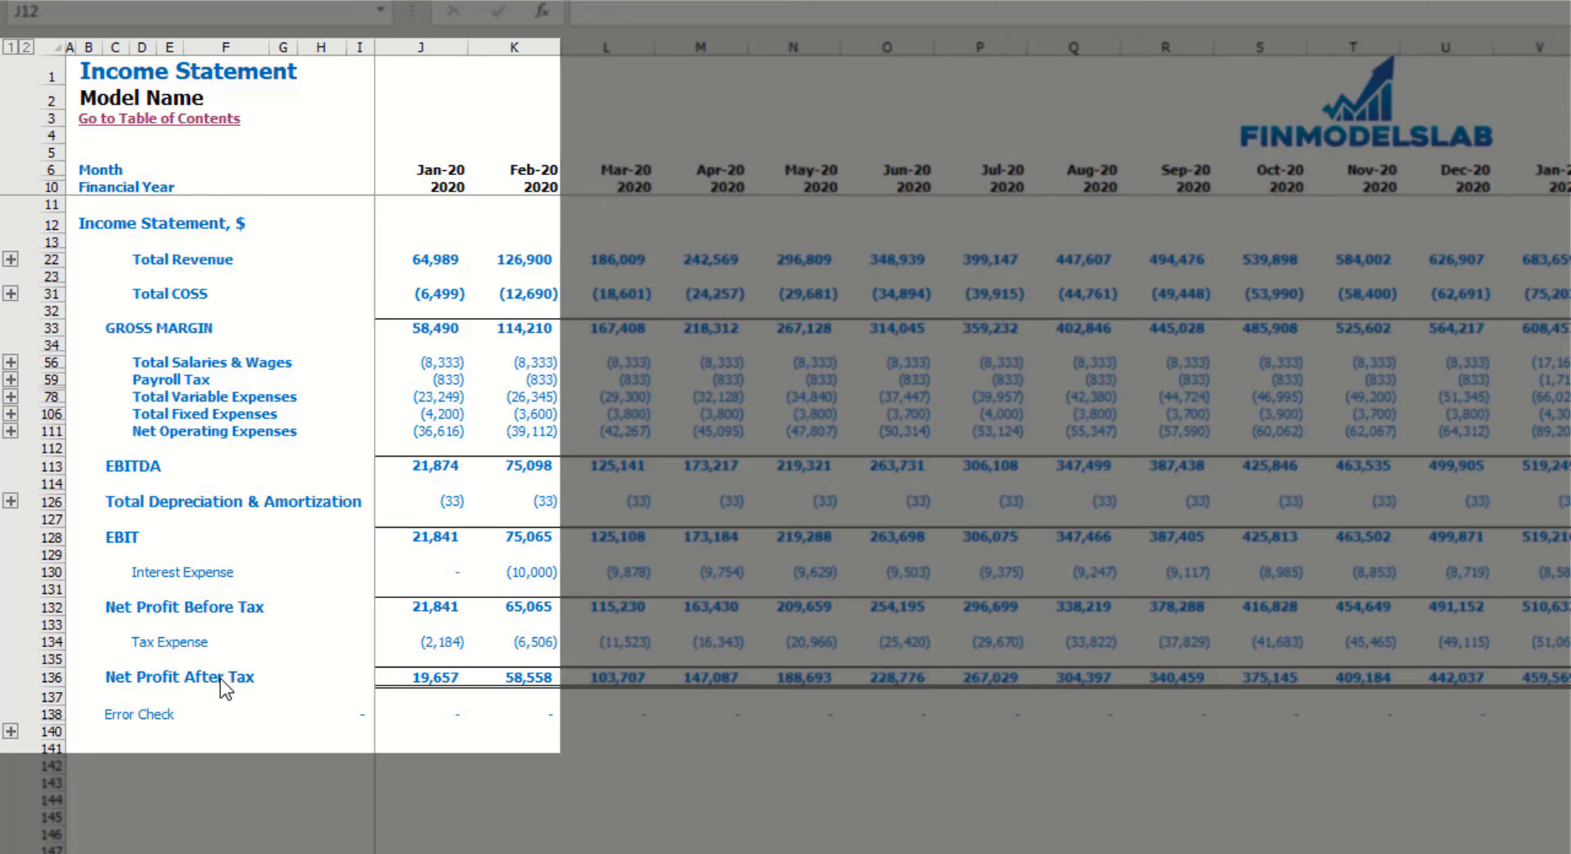
- Expand the fixed and variable expense details of the income statement to read them, and collapse the variable expenses again
left_click(11, 414)
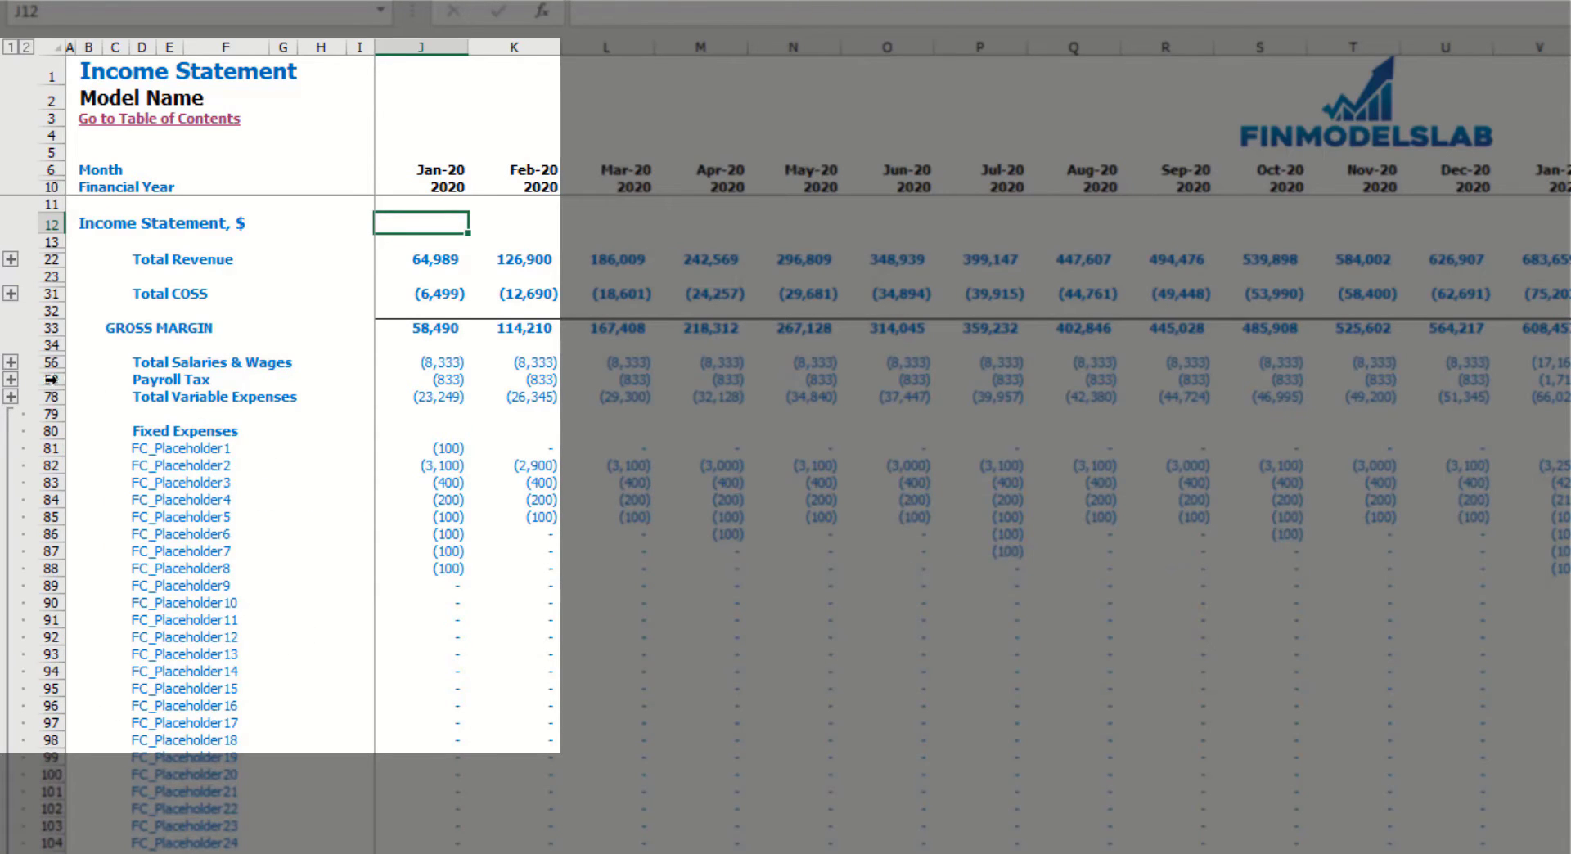
left_click(11, 397)
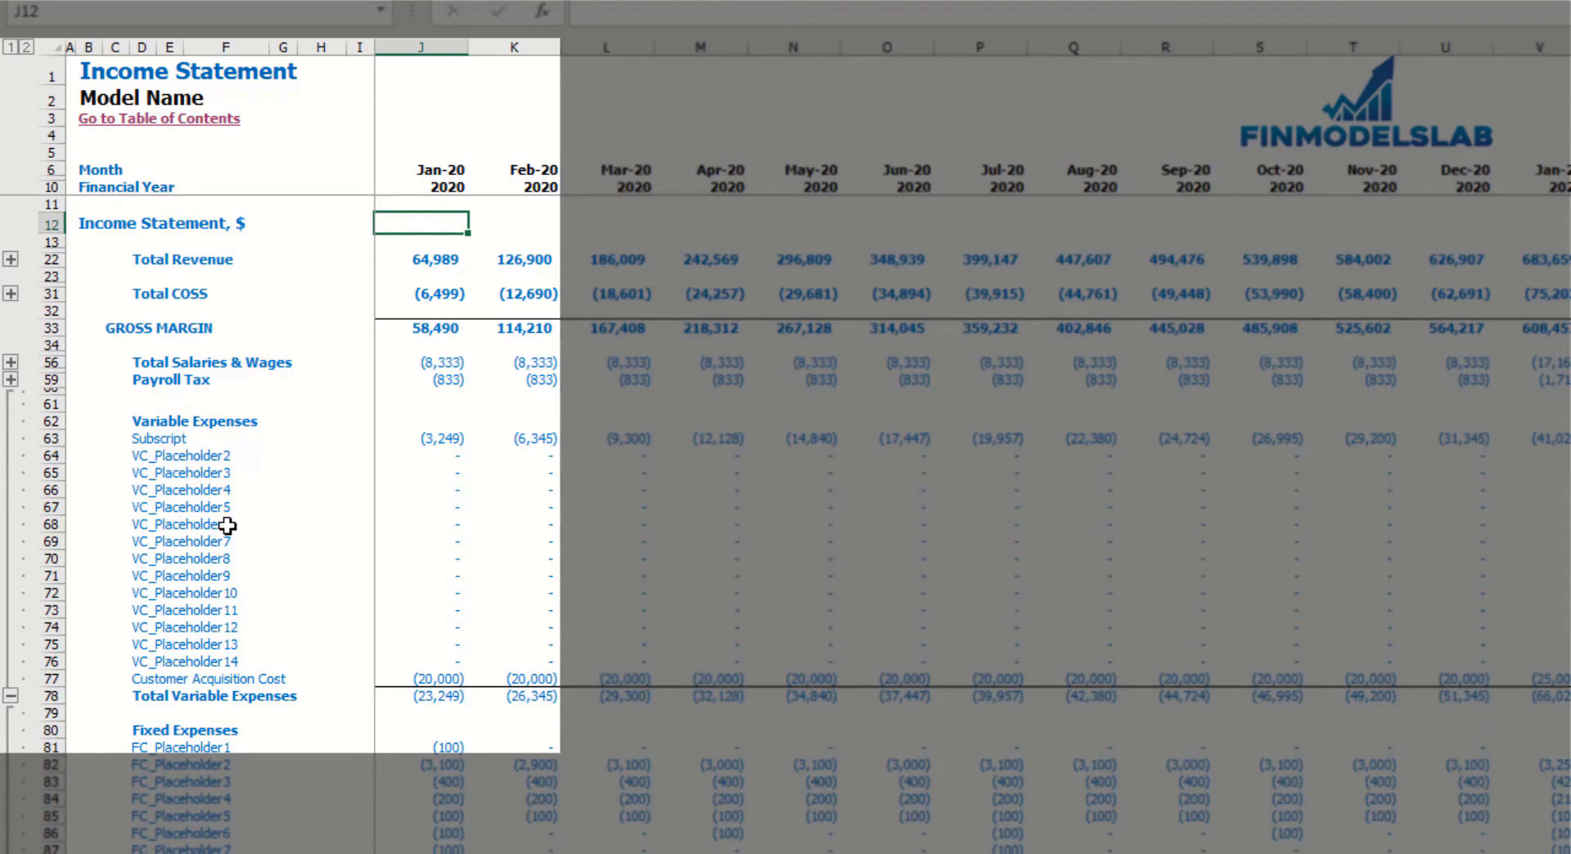
left_click(11, 696)
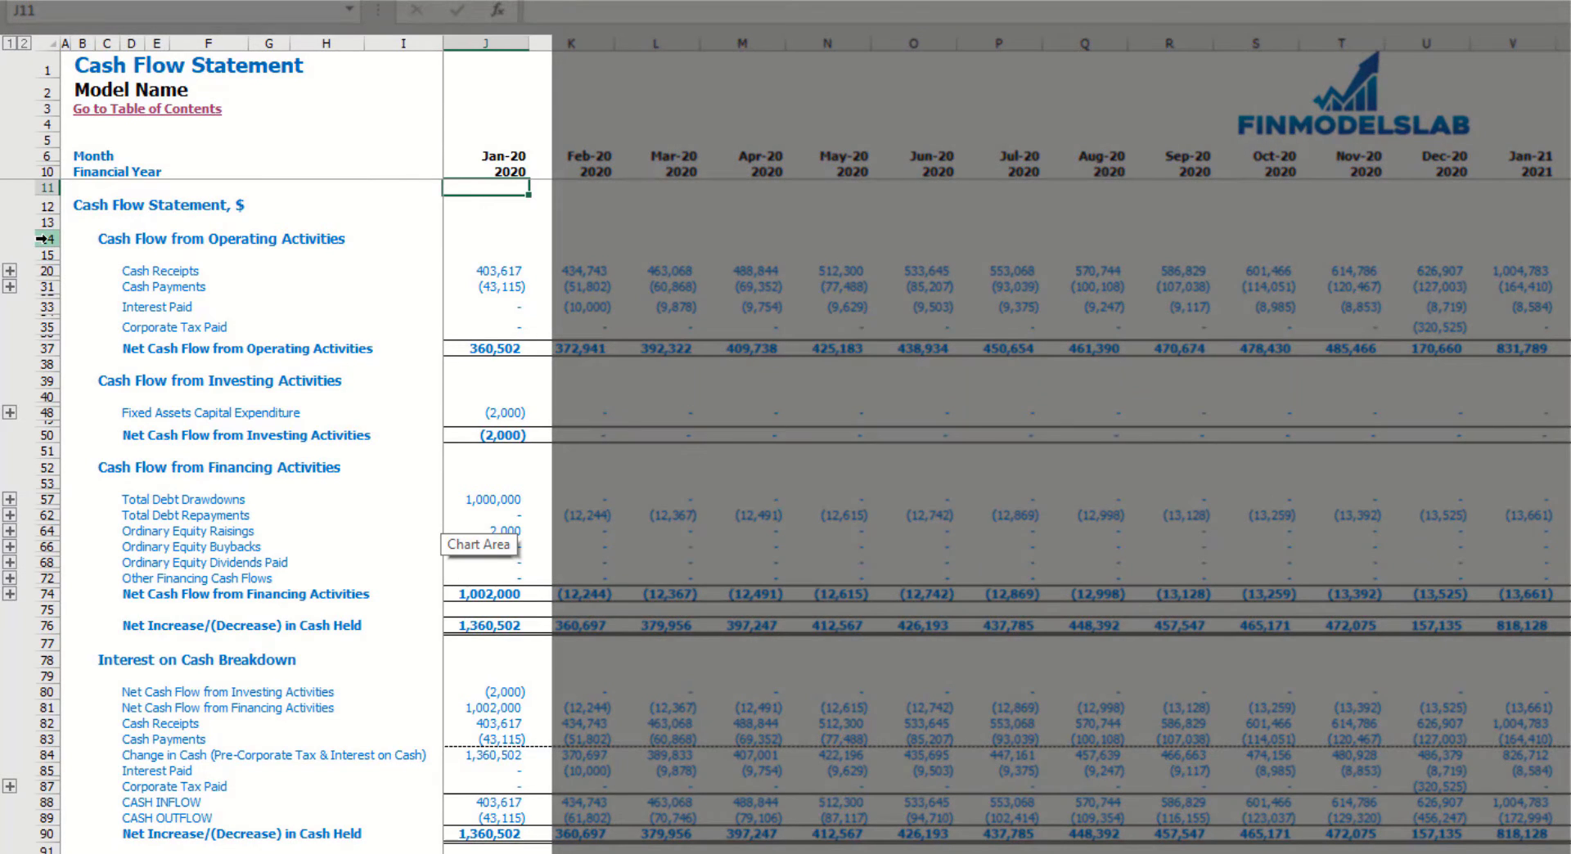
- Highlight the operating, financing and investing activities headings in the cash flow statement to review its sections
left_click(45, 238)
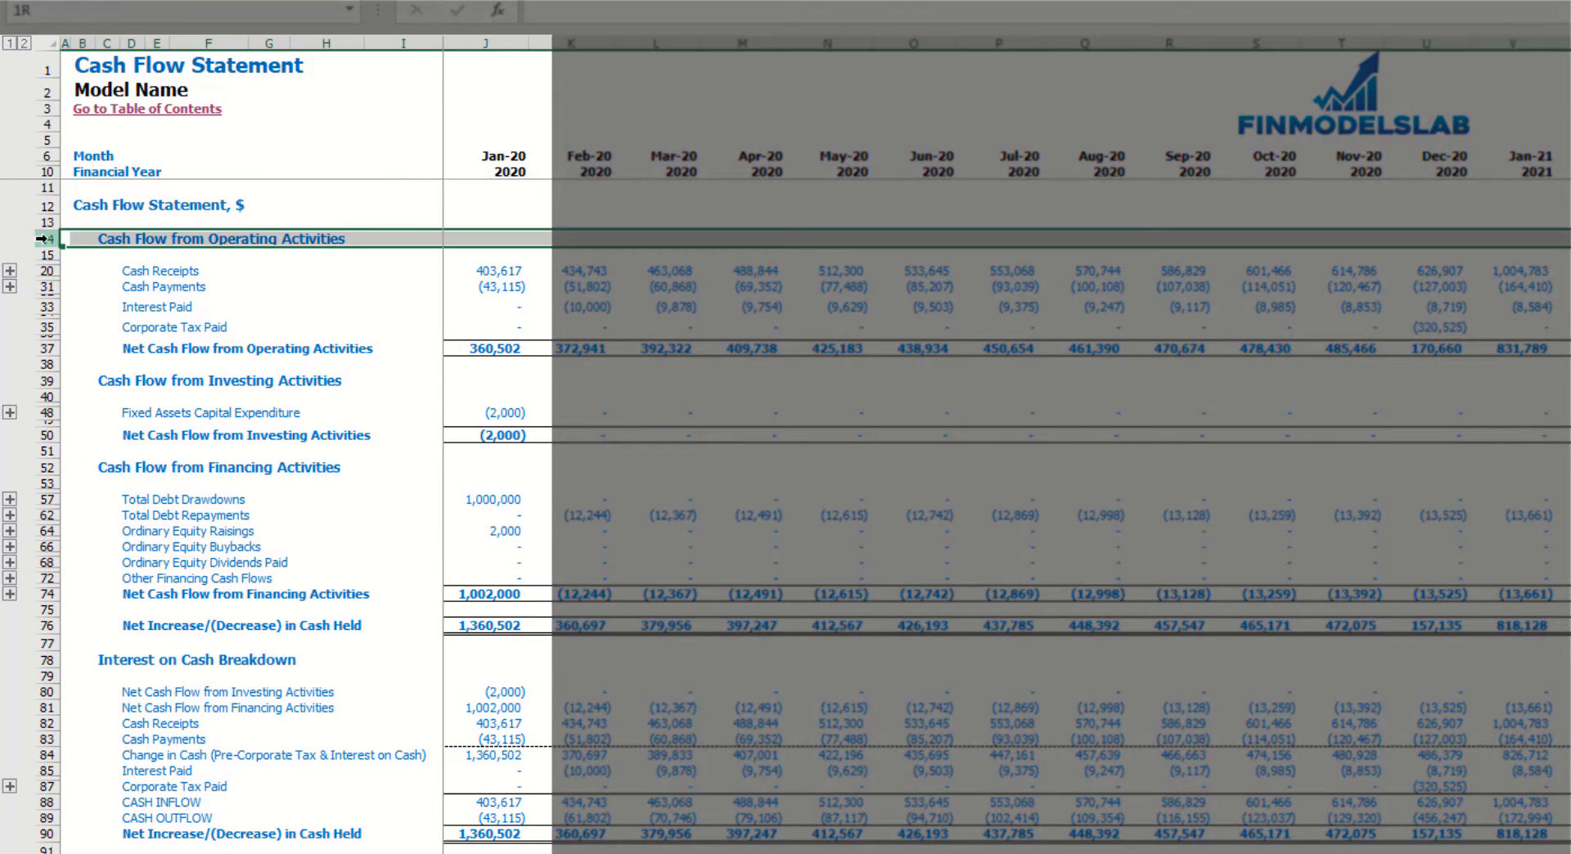
left_click(52, 466)
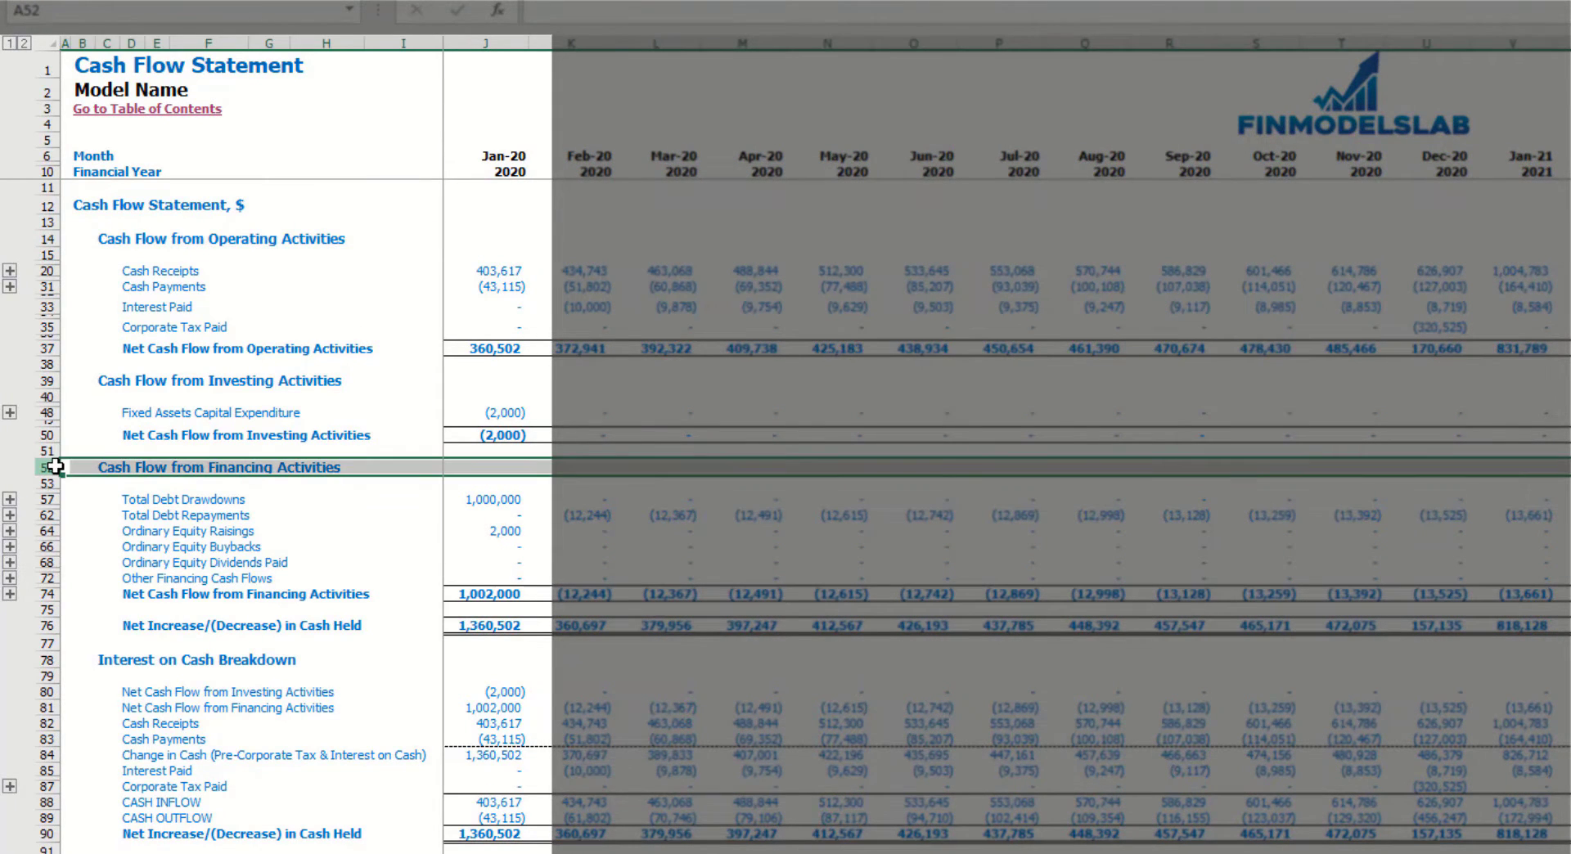
left_click(48, 379)
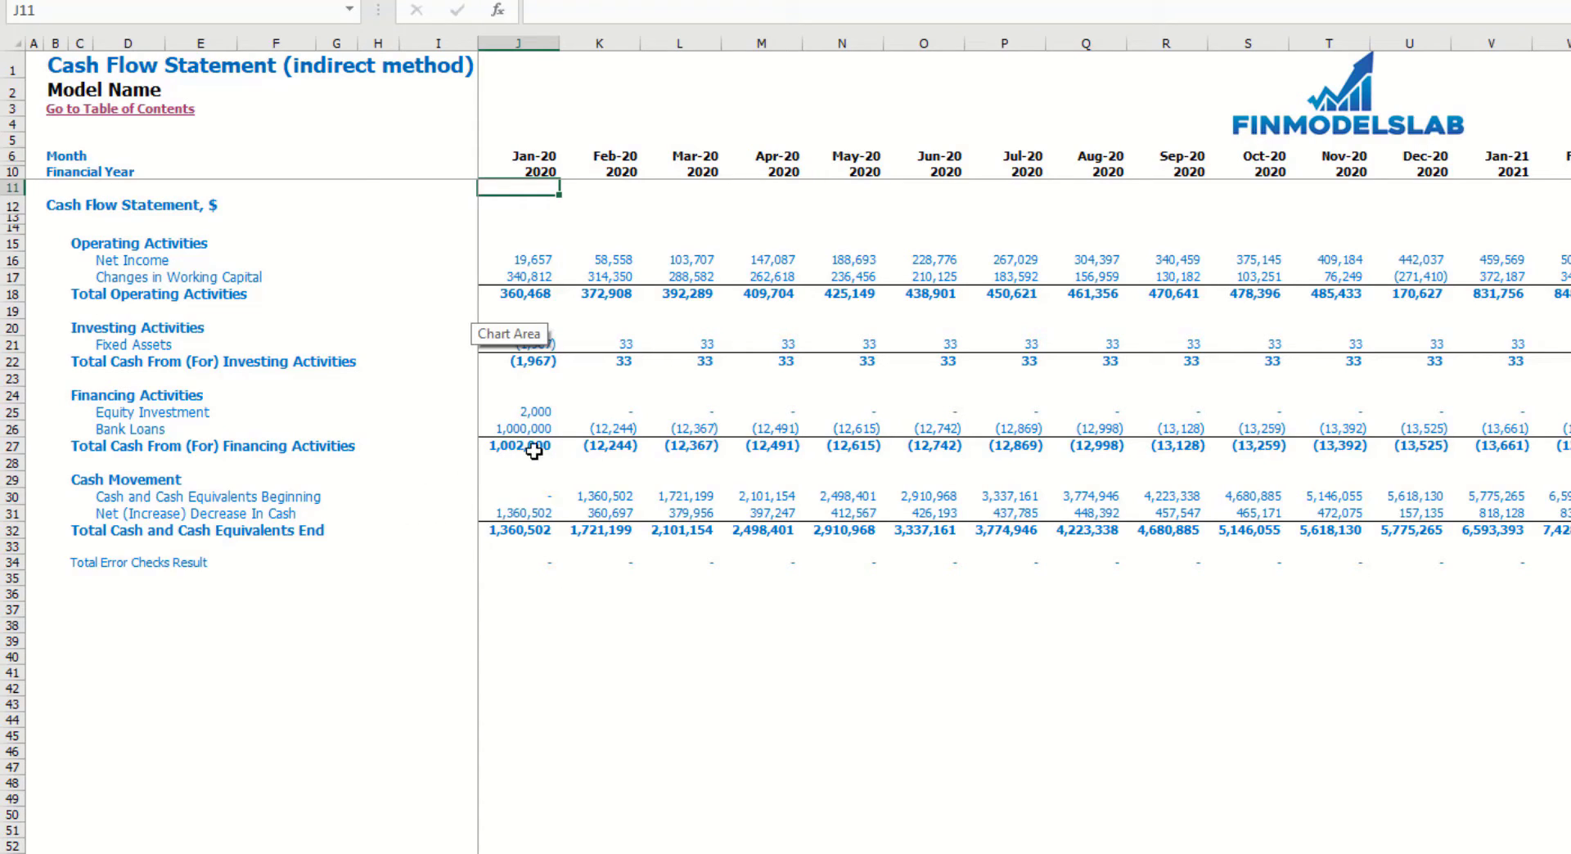
- Examine the indirect-method cash flow statement and the balance sheet from current assets down to its error checks
left_click(612, 605)
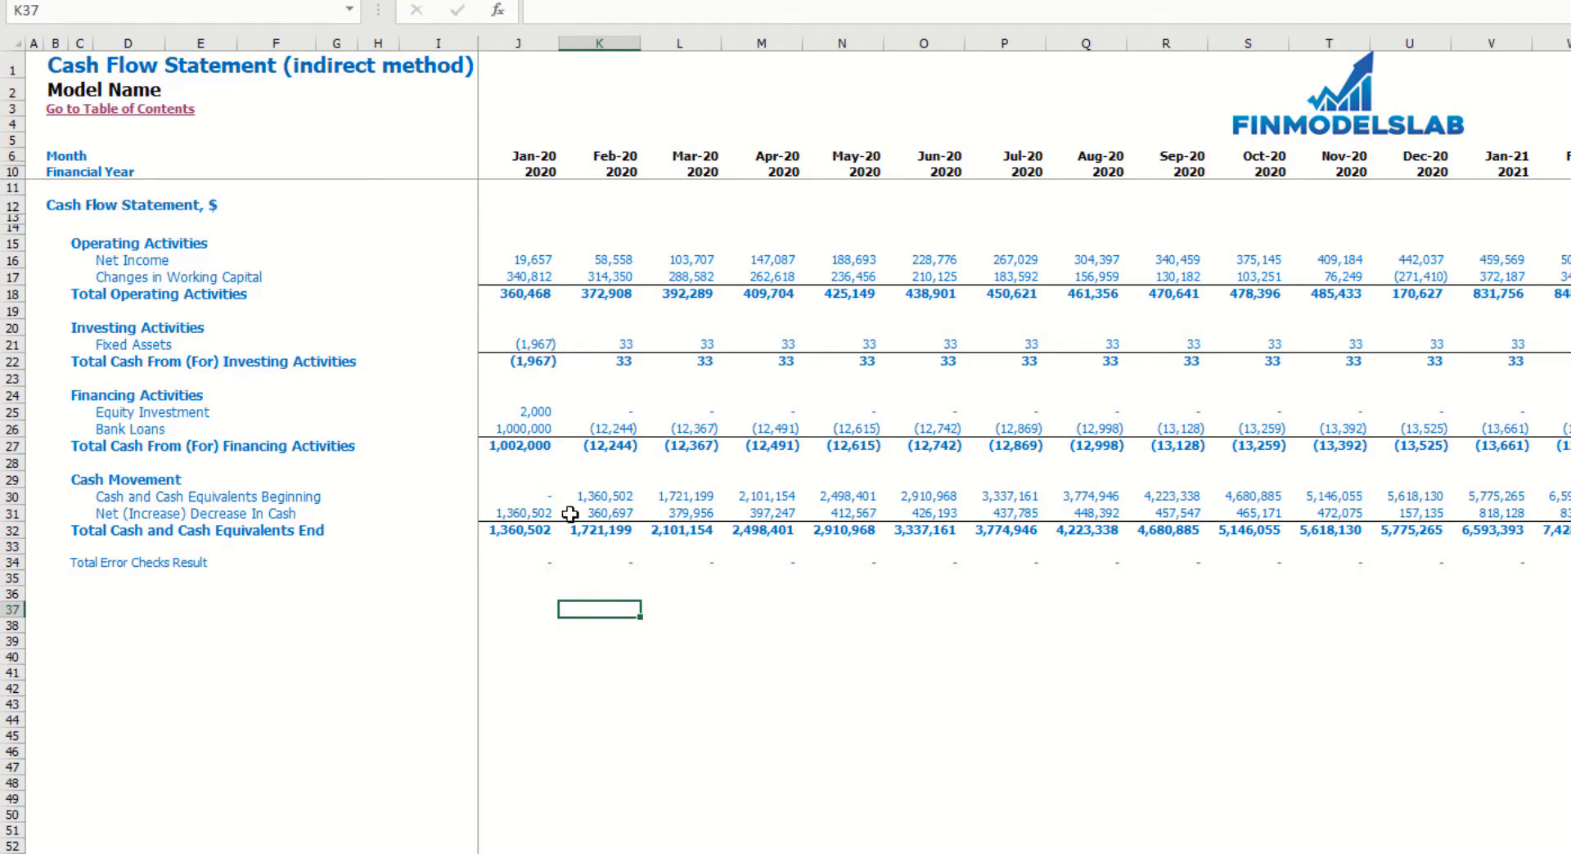
key("ctrl+Page_Up")
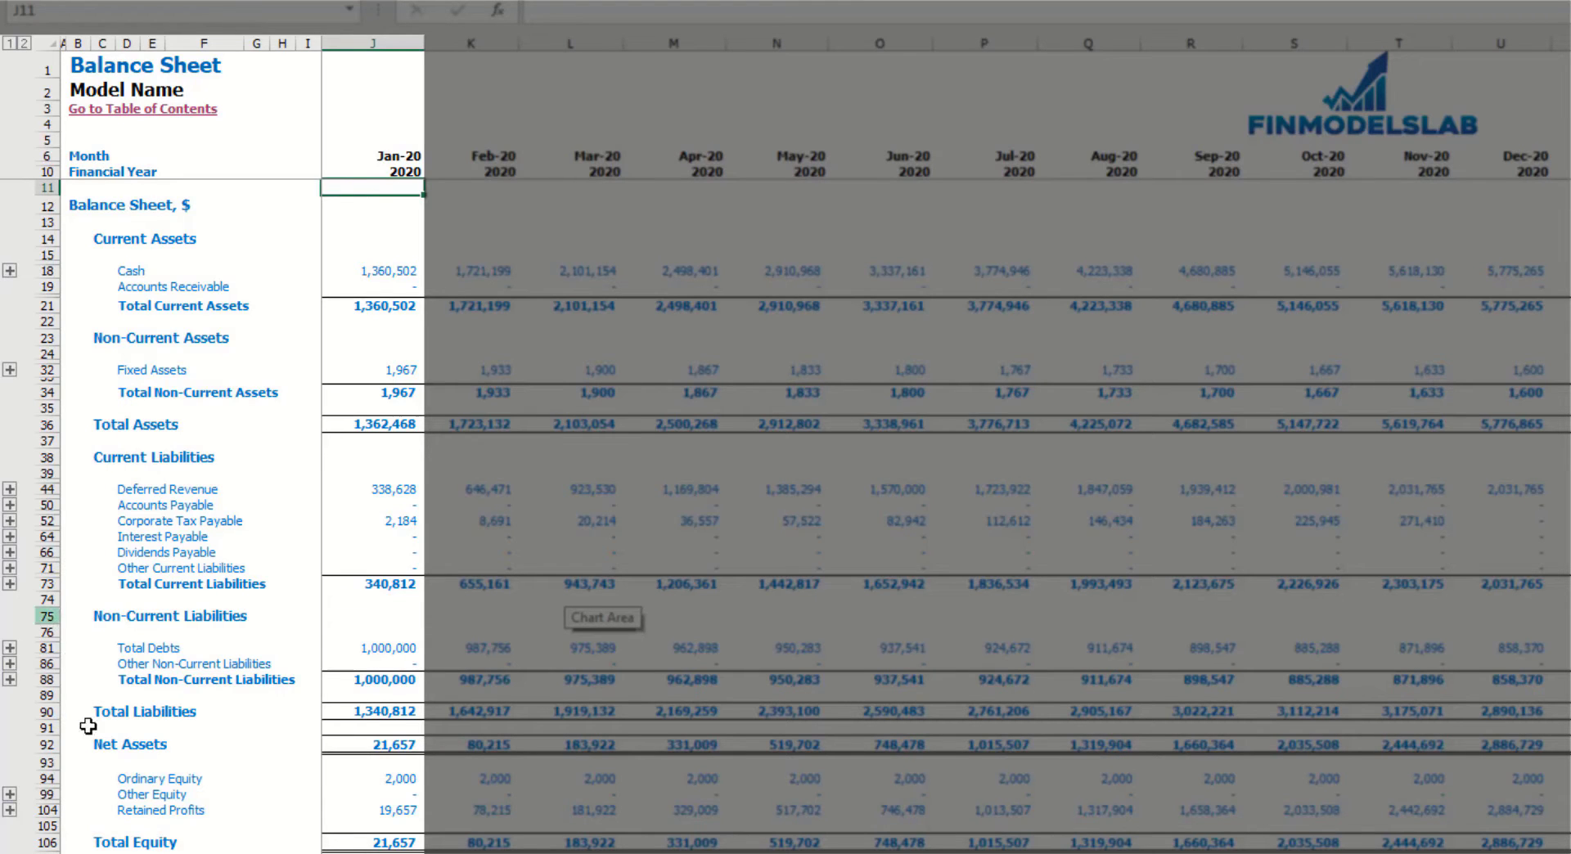
scroll(88, 725, "down", 3)
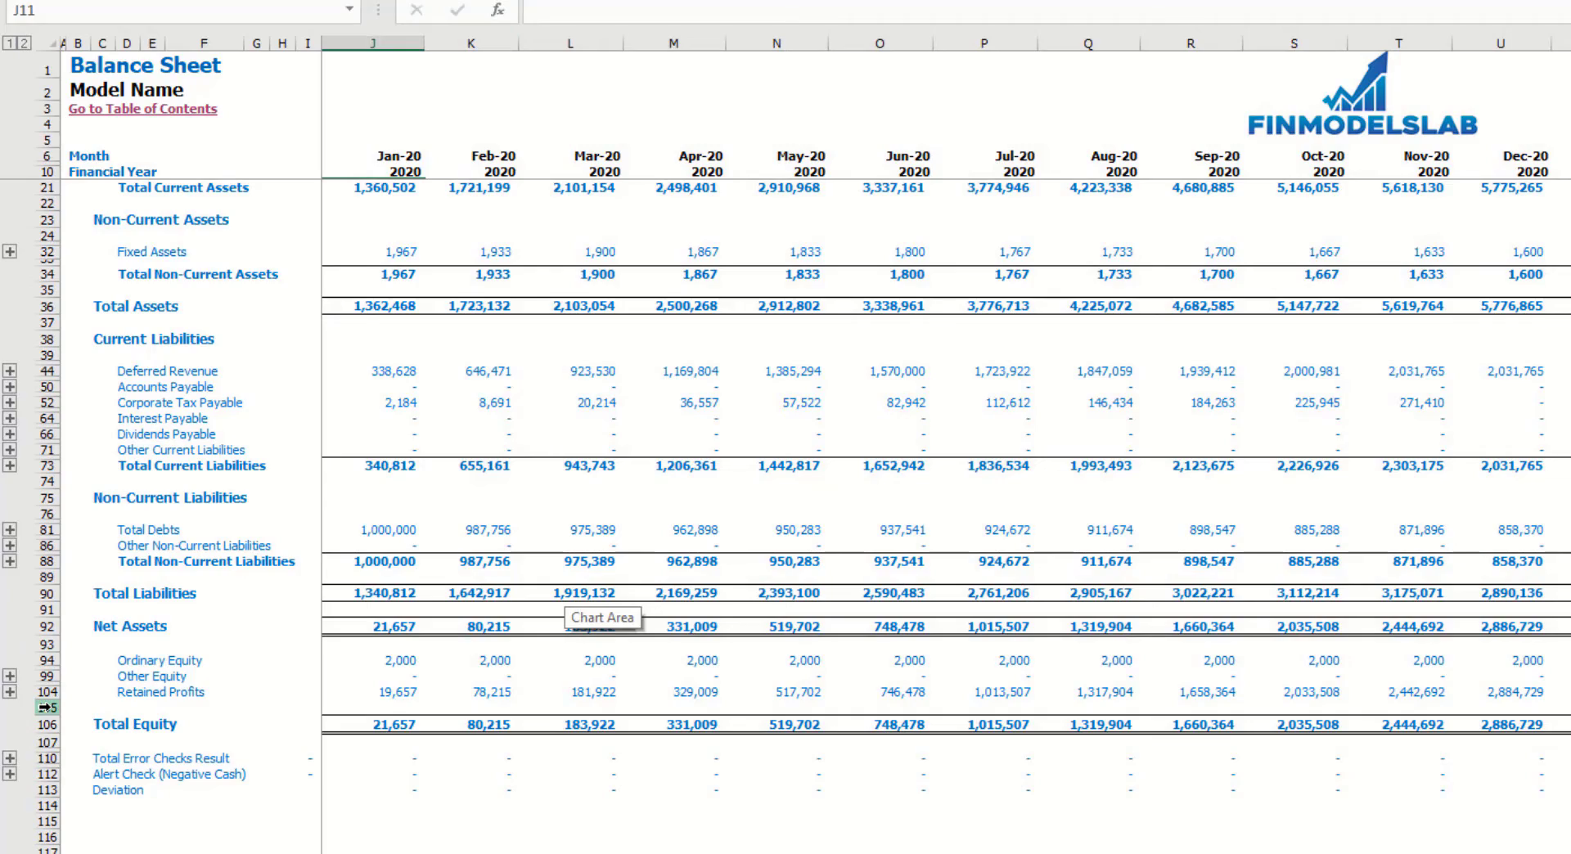
left_click(796, 850)
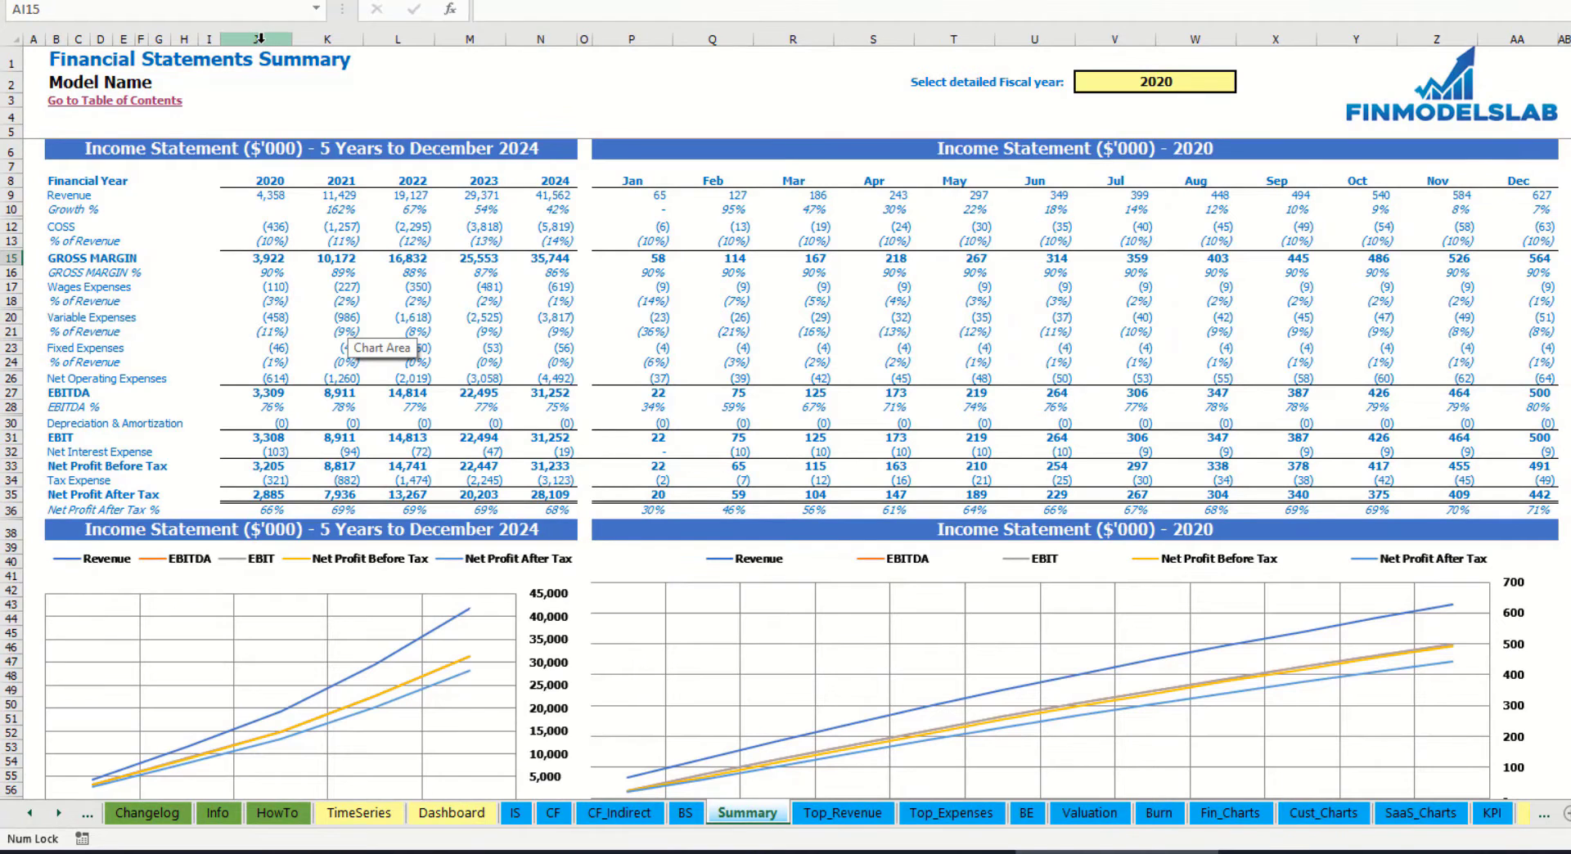
- Highlight the 2020 to 2024 columns of the financial statements summary, and set its detailed fiscal year to 2021
left_click_drag(258, 39, 530, 54)
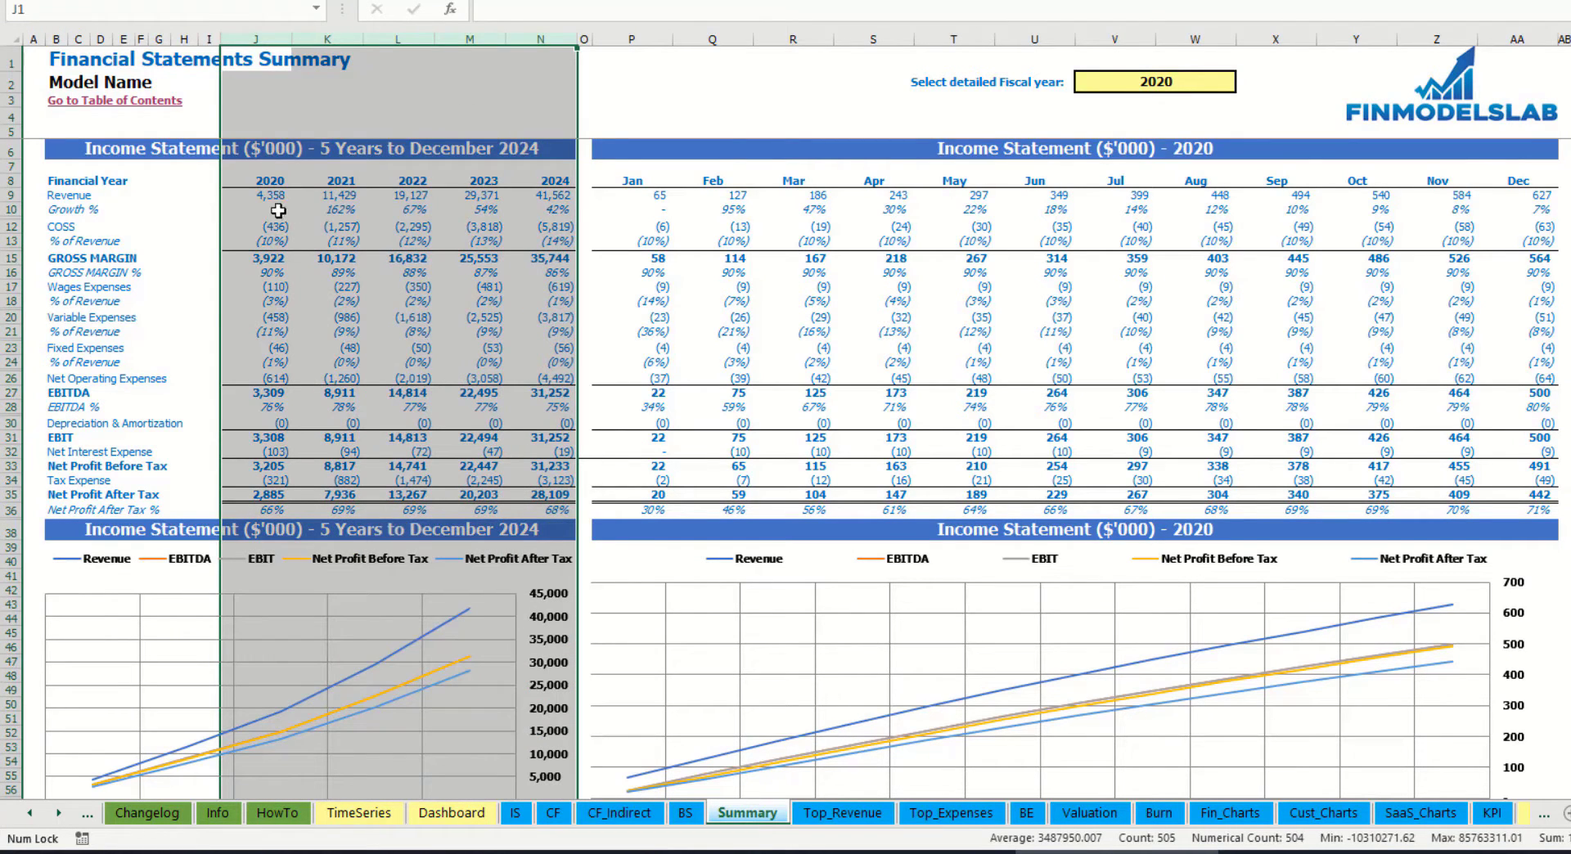
left_click(633, 101)
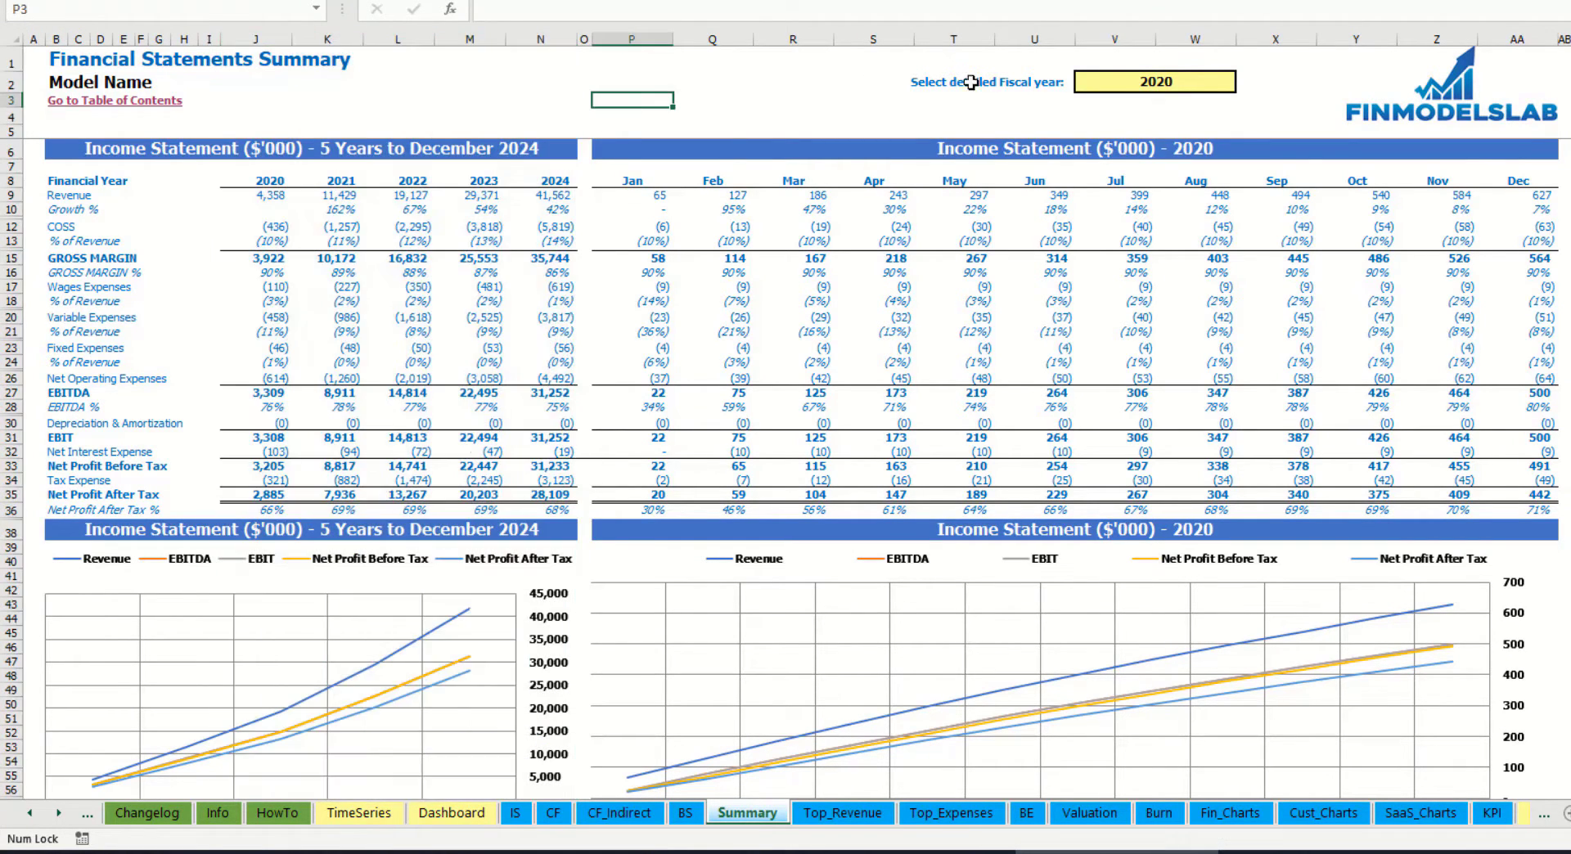
left_click(1192, 79)
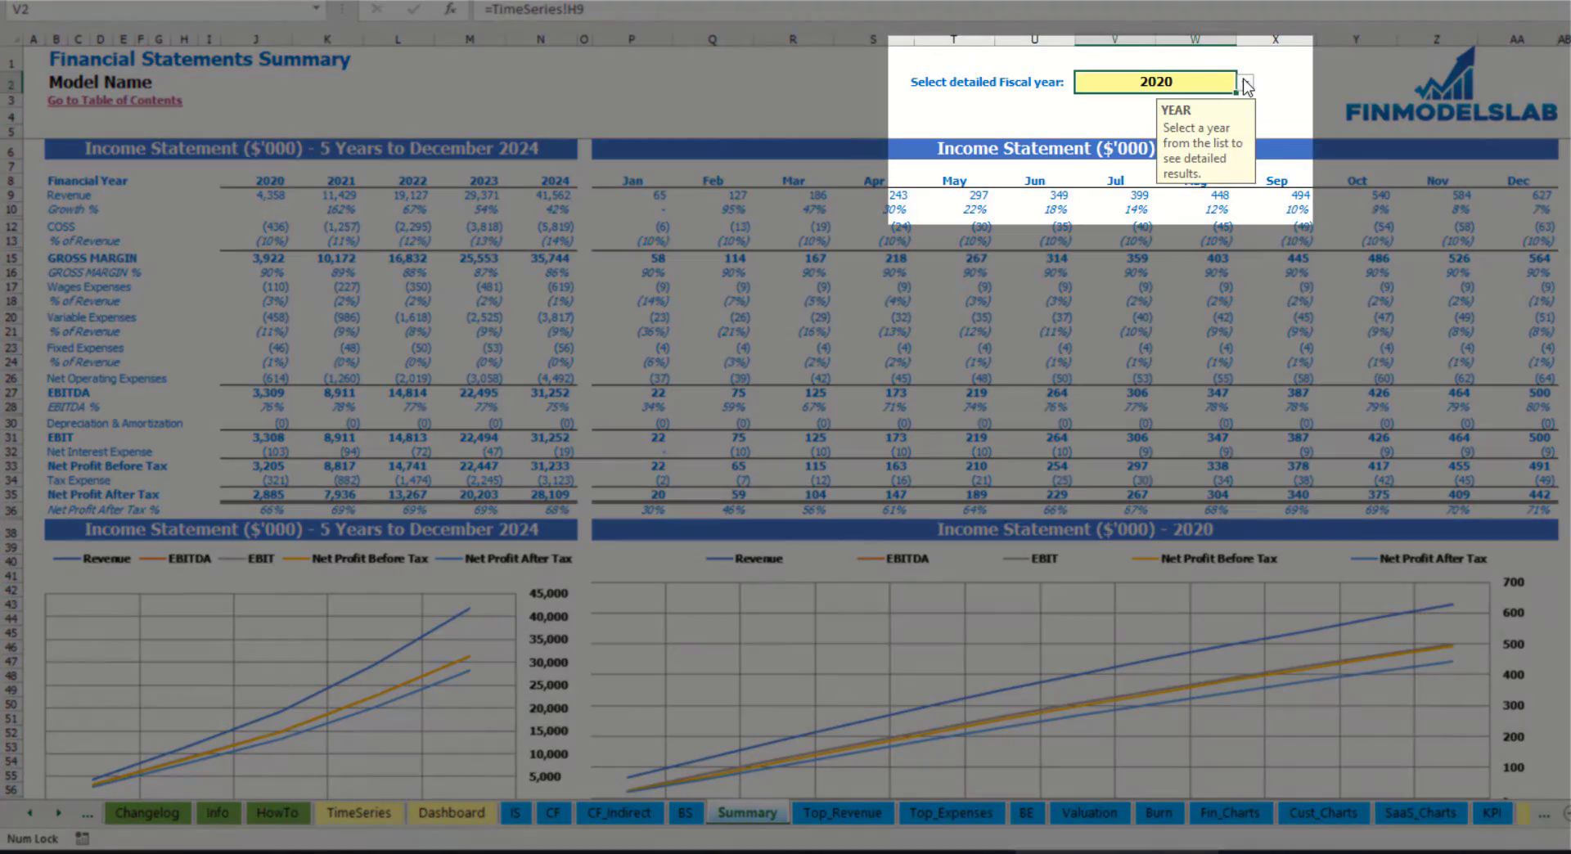
left_click(1244, 83)
left_click(1206, 115)
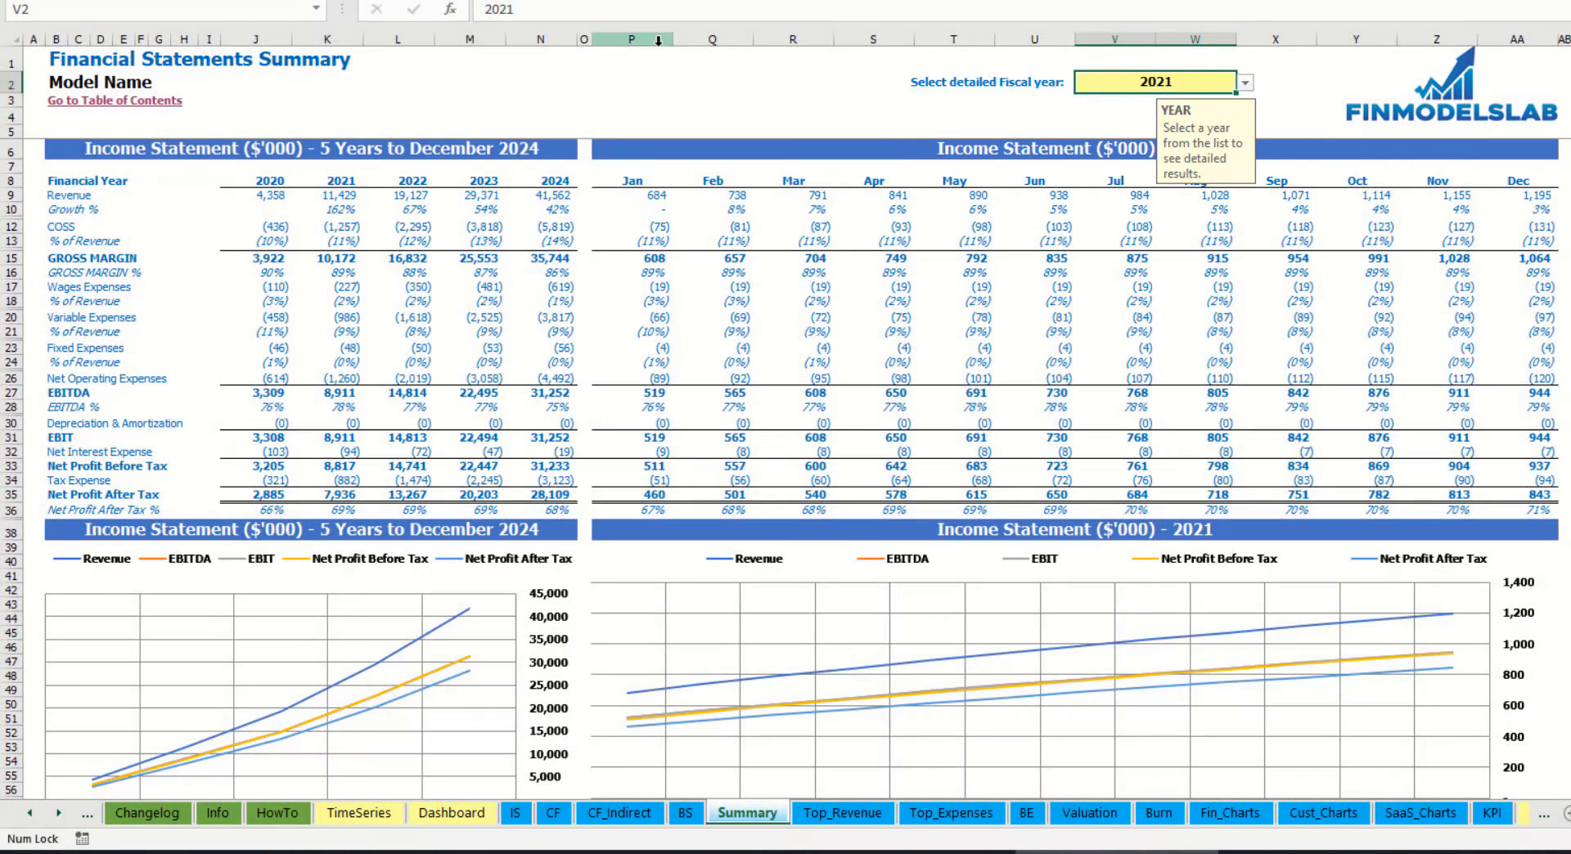
- Examine the summary's monthly 2021 columns and its income statement, balance sheet and cash flow tables and charts
left_click_drag(657, 40, 1522, 39)
left_click(643, 81)
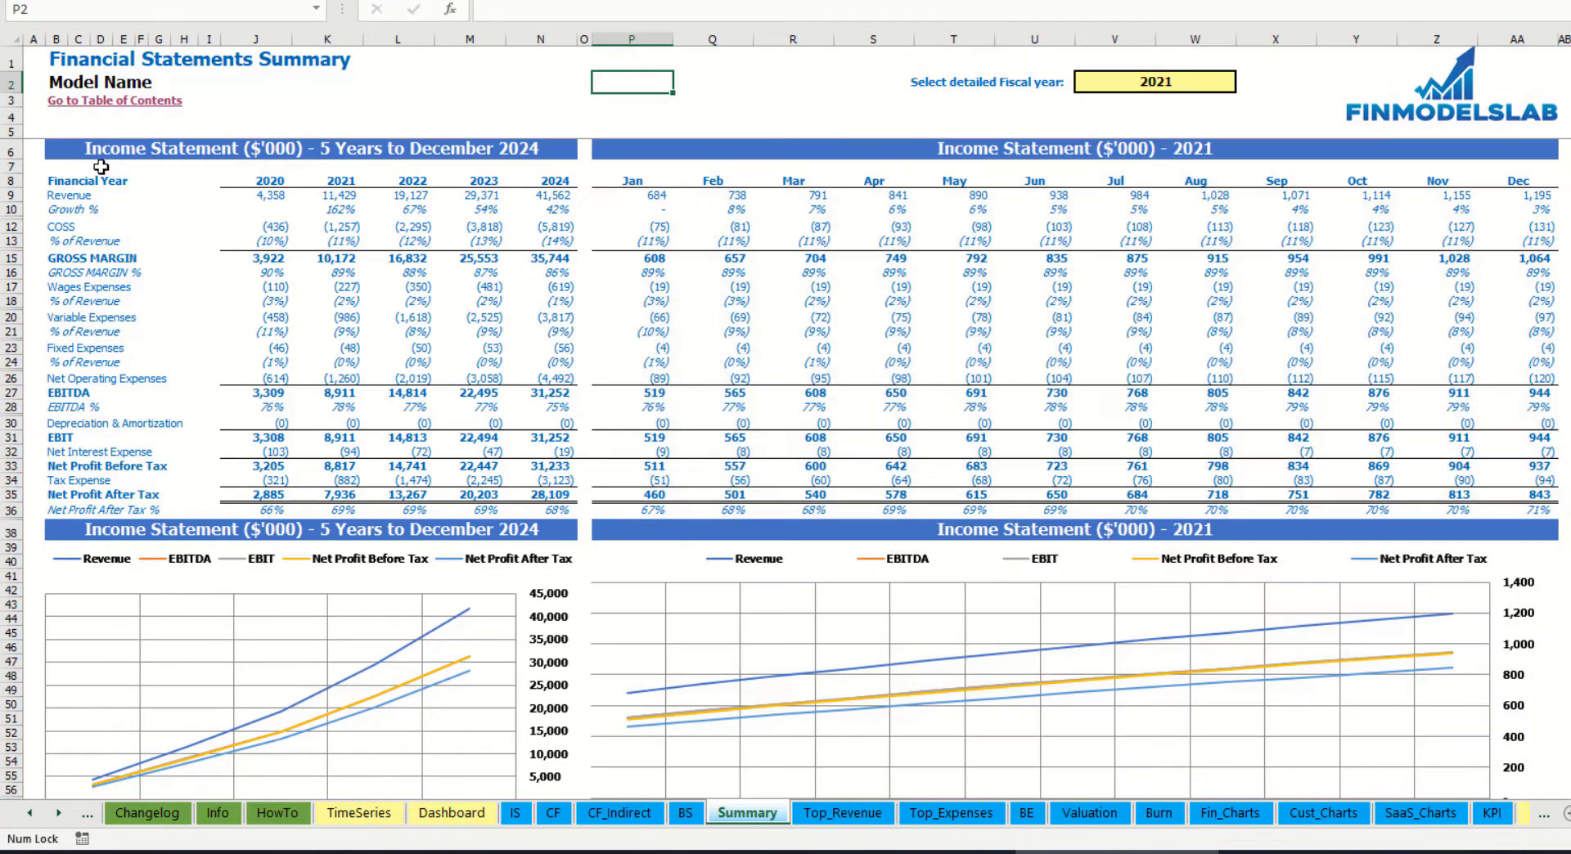
scroll(115, 372, "down", 3)
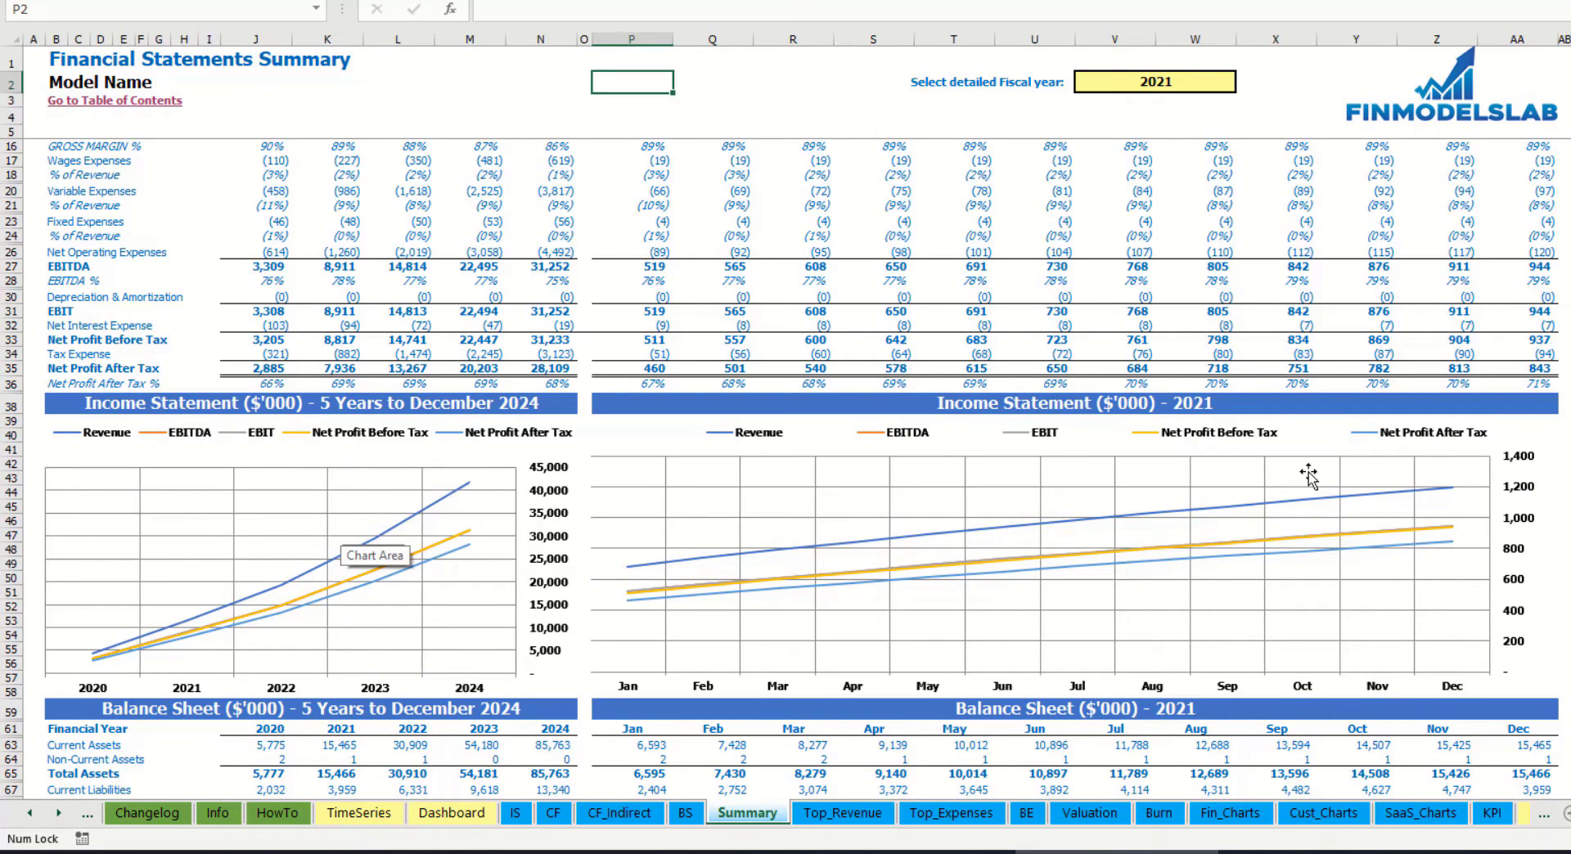
scroll(1175, 483, "down", 10)
scroll(1178, 469, "down", 7)
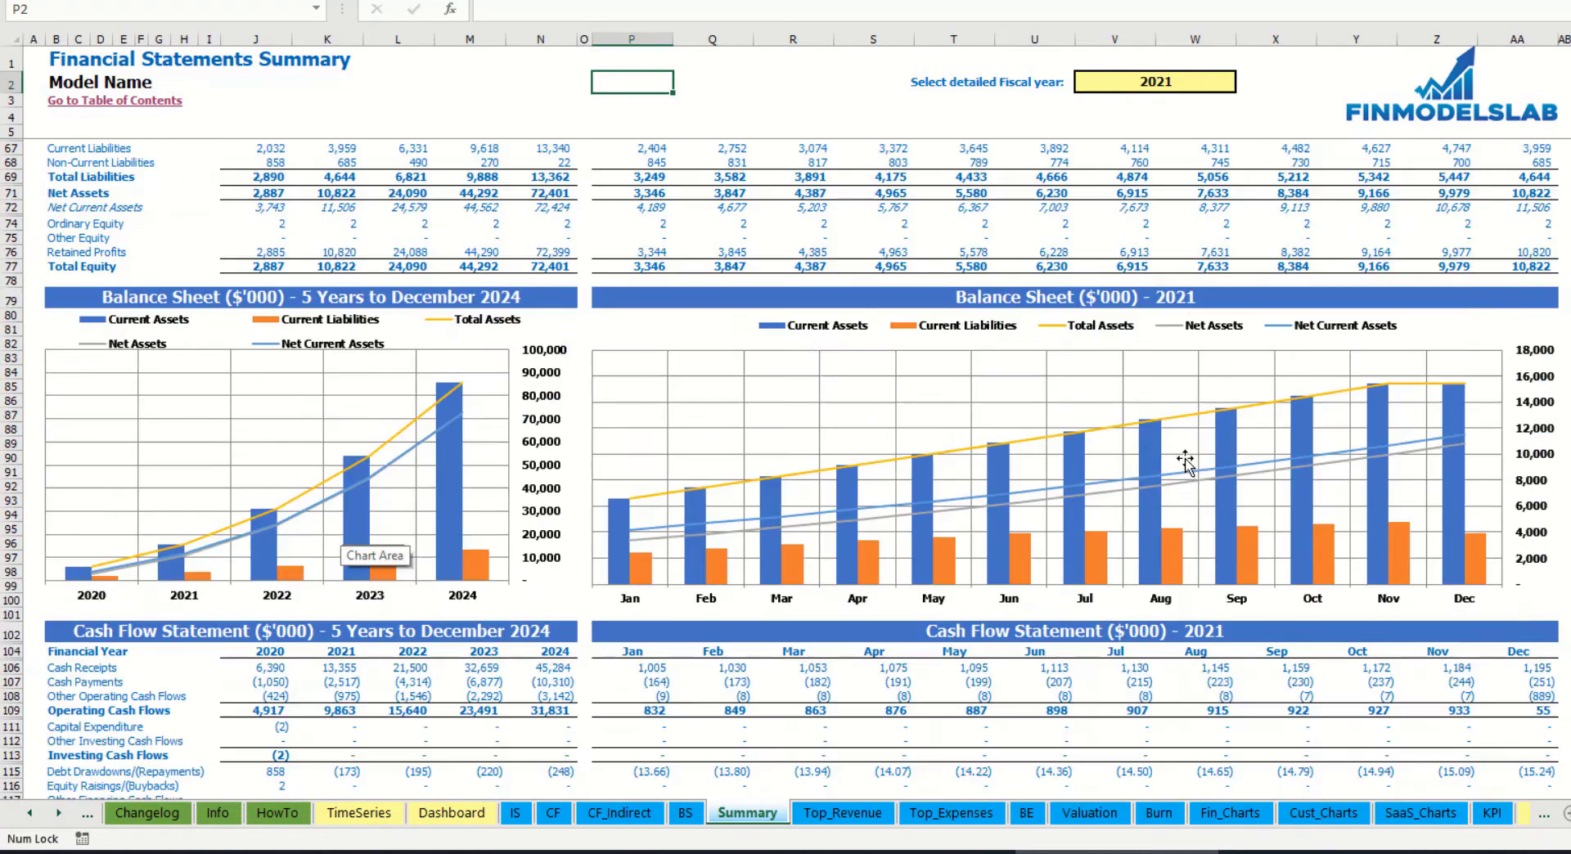
scroll(1185, 466, "up", 4)
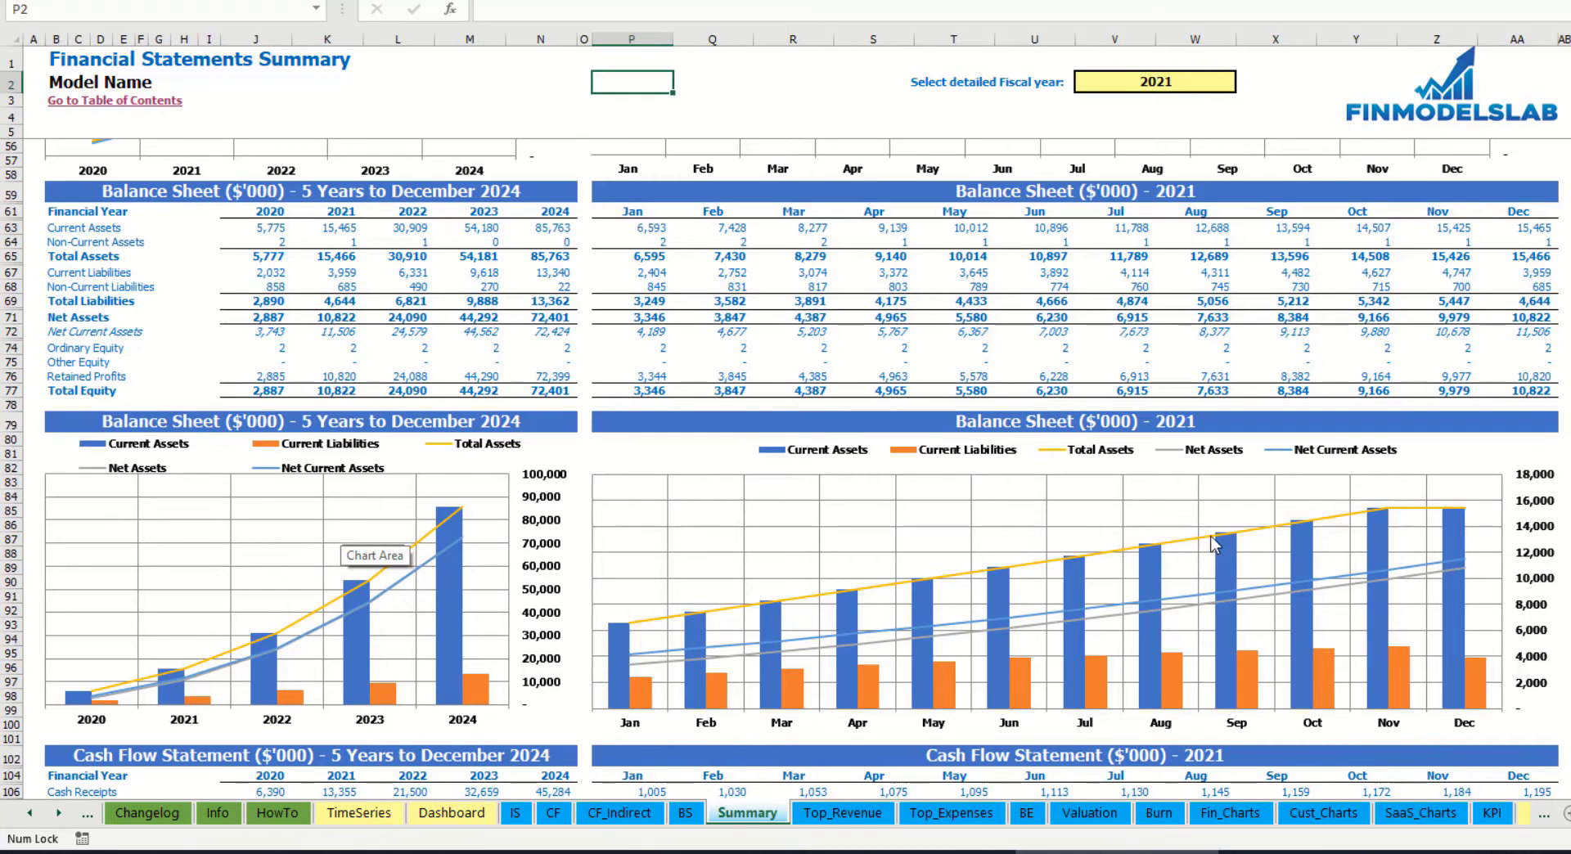
scroll(941, 495, "down", 13)
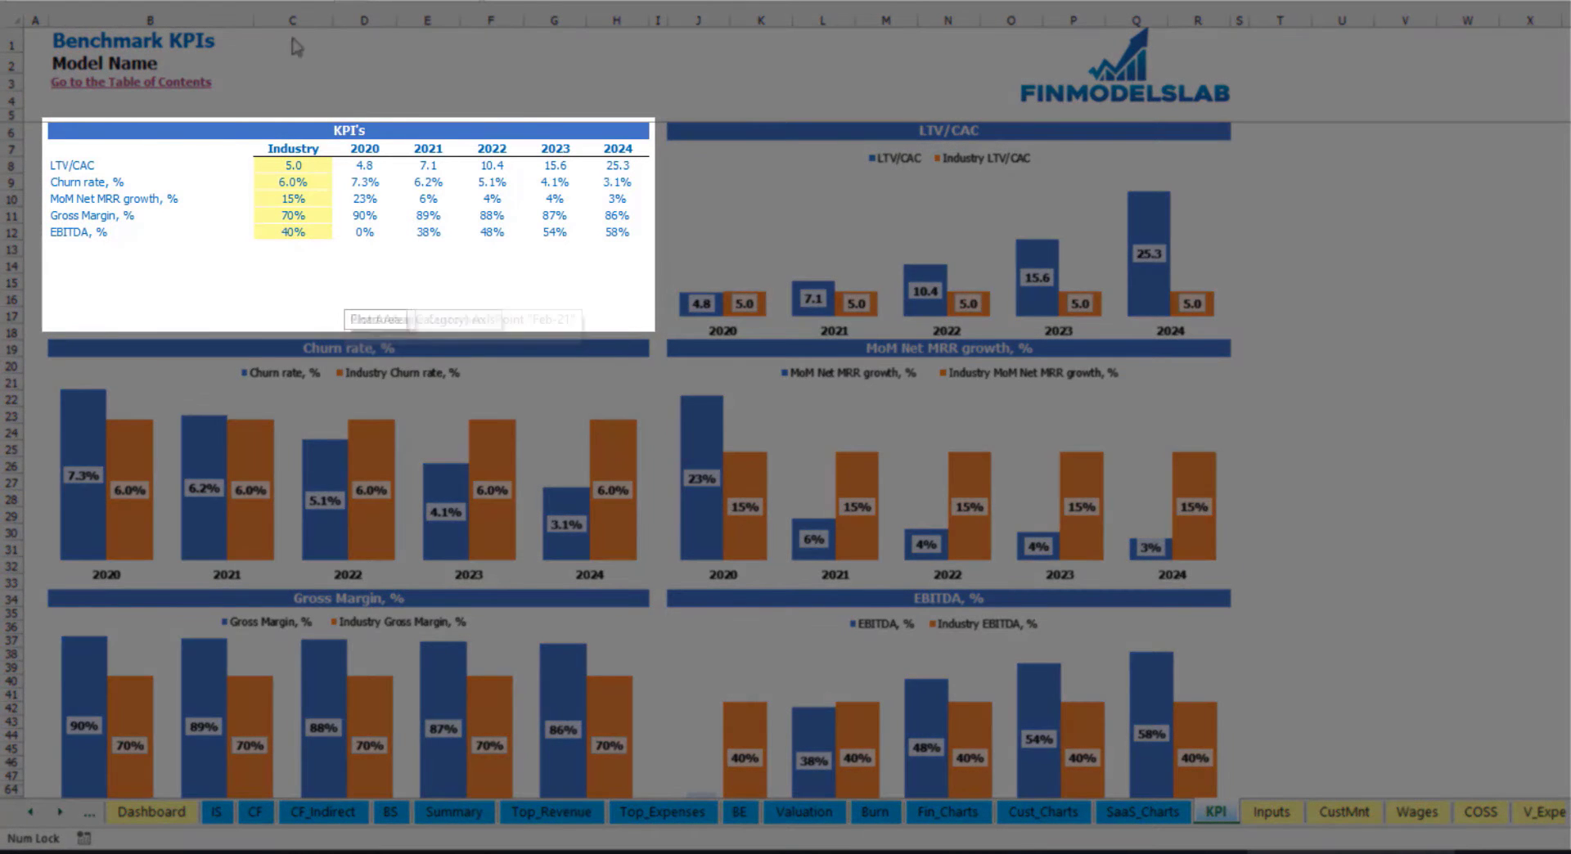
- Examine the benchmark KPI rows for churn rate, MoM net MRR growth, gross margin and EBITDA
left_click(60, 184)
left_click(60, 203)
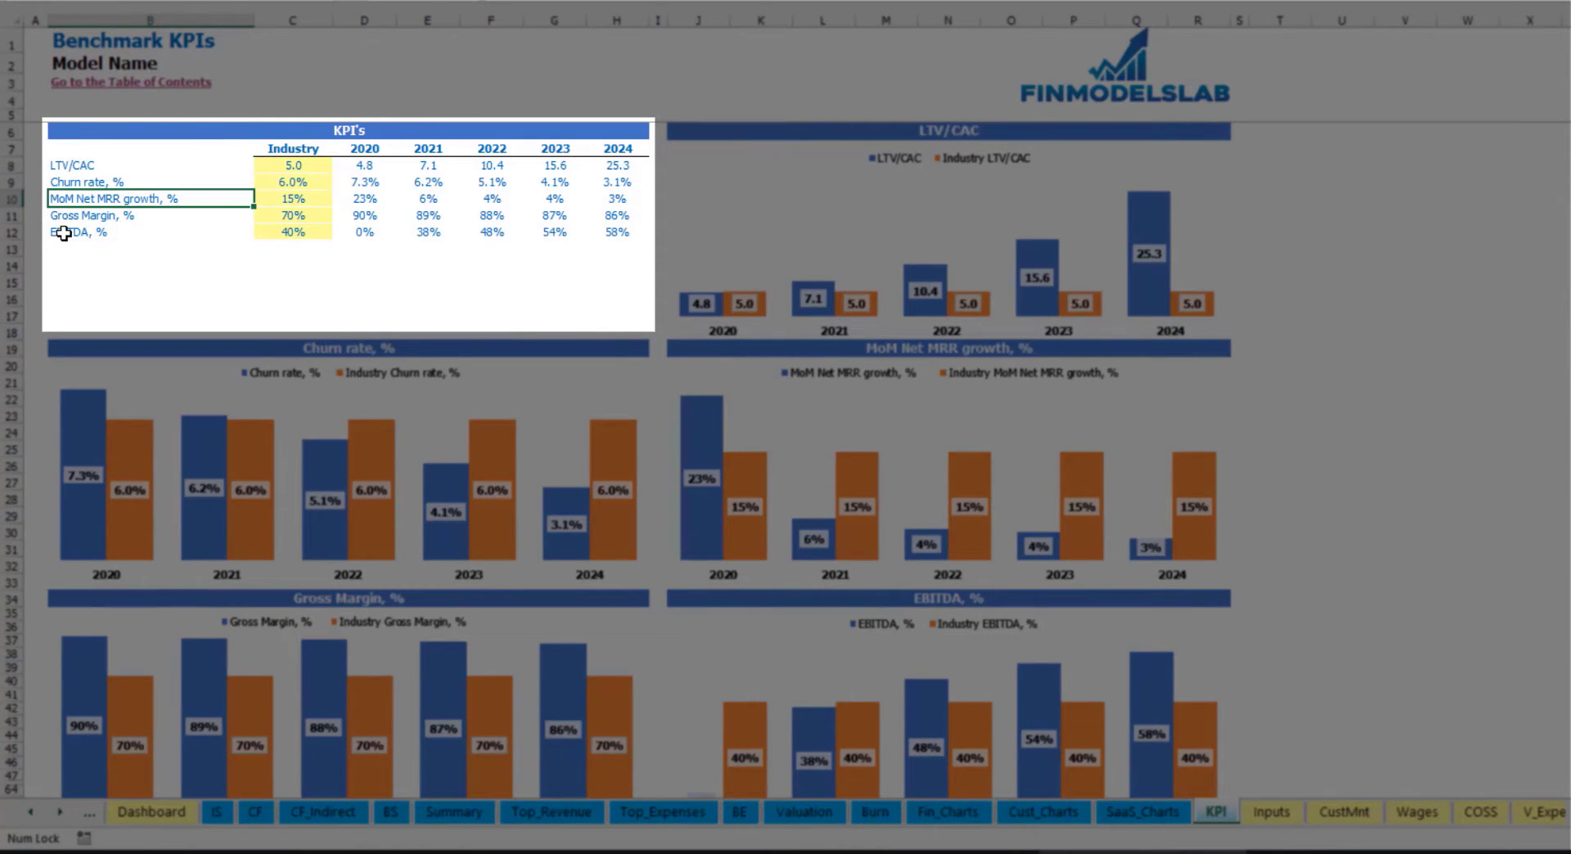
left_click(65, 219)
left_click(87, 235)
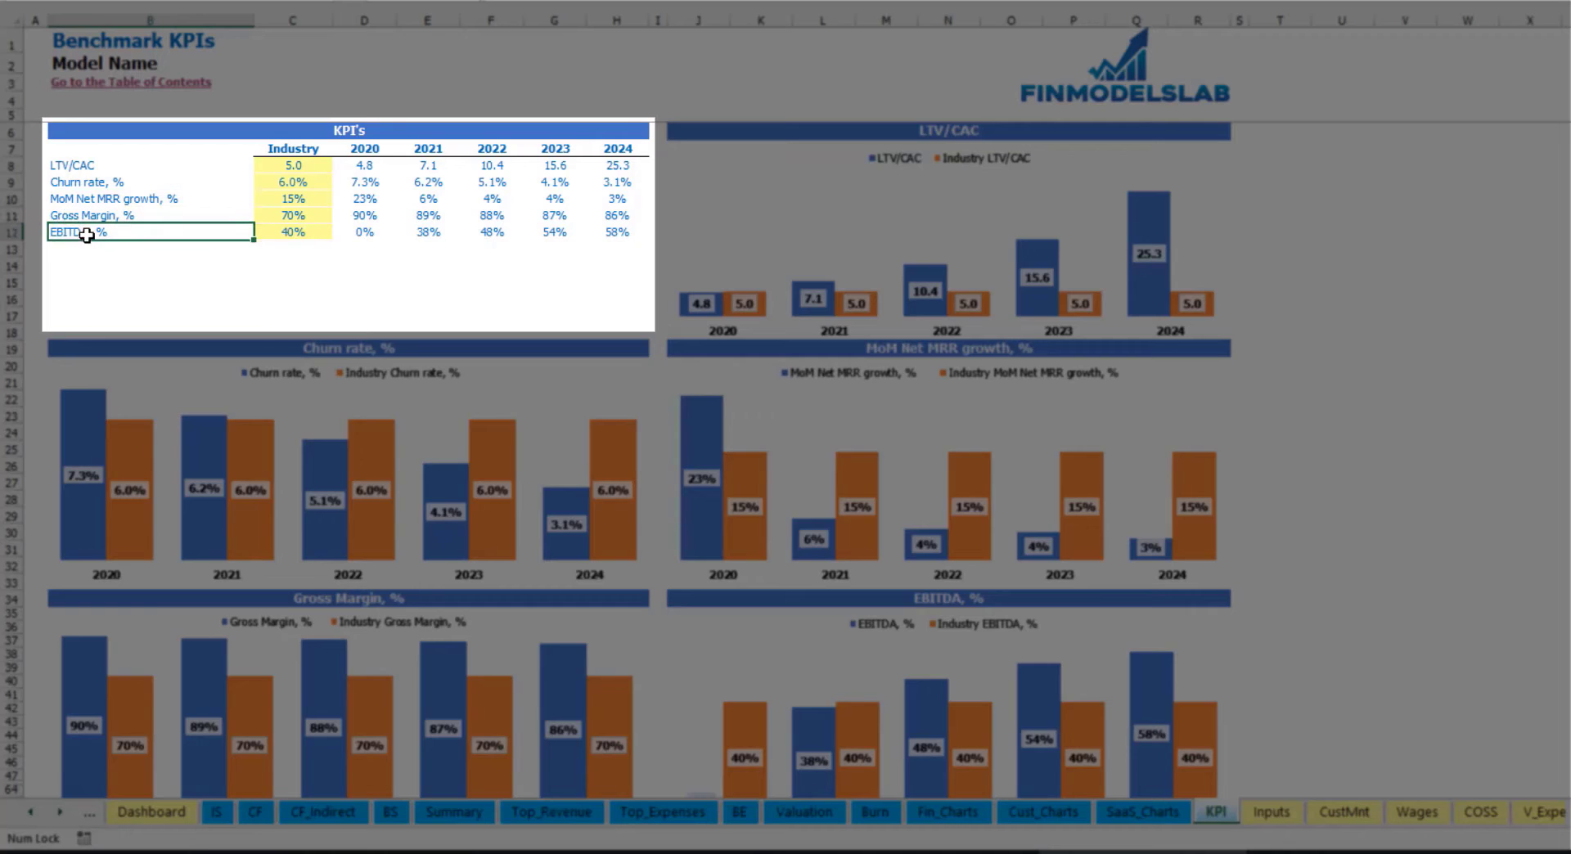
- Review the industry benchmark inputs in the KPI table and set the industry EBITDA benchmark to 30%
left_click(131, 269)
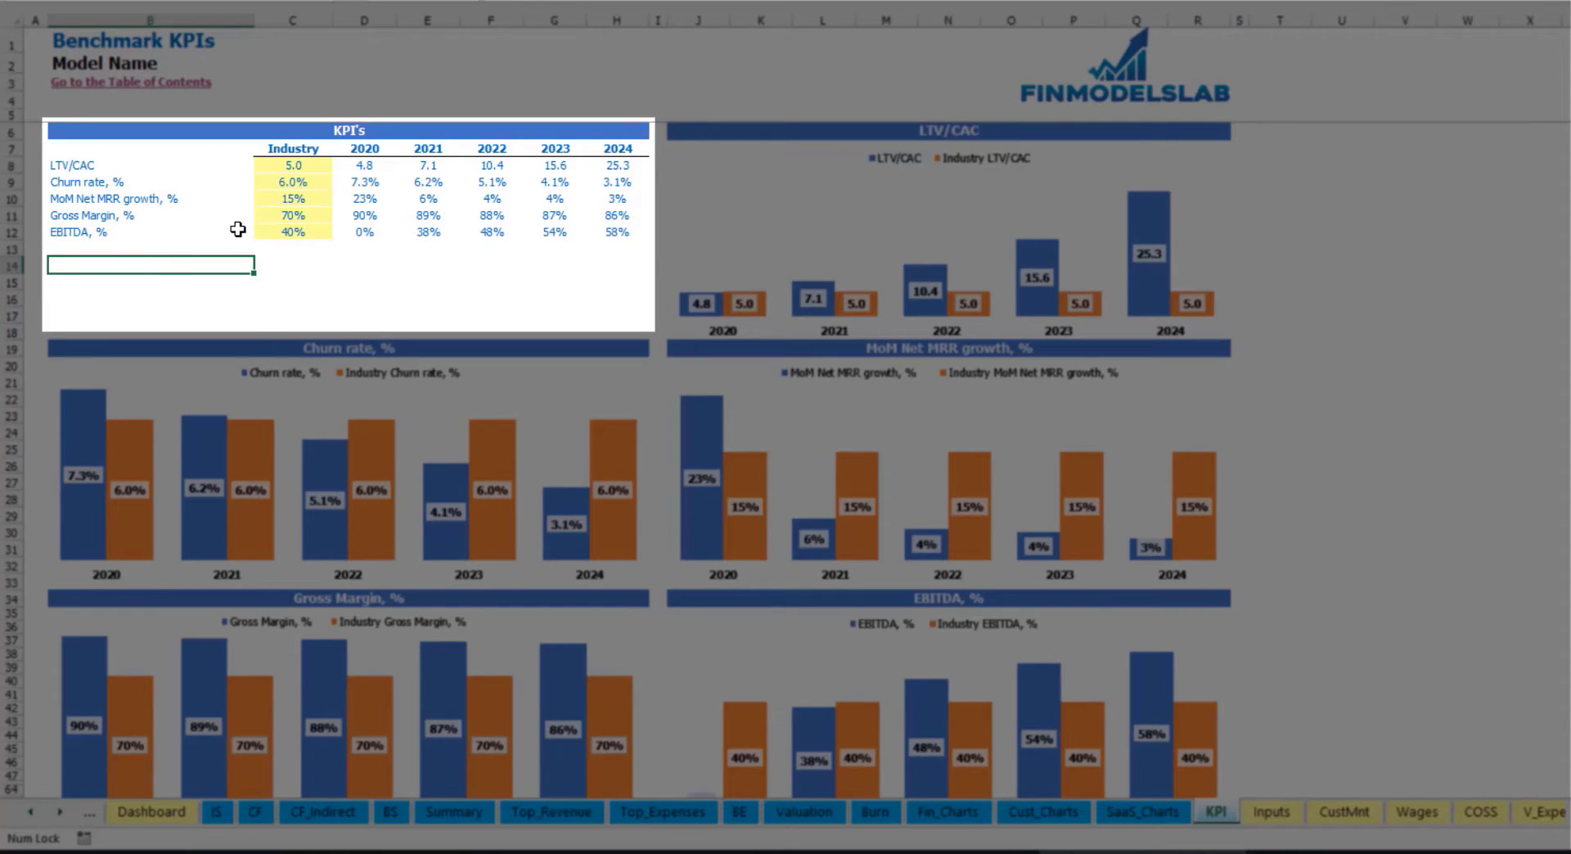
left_click_drag(275, 169, 272, 227)
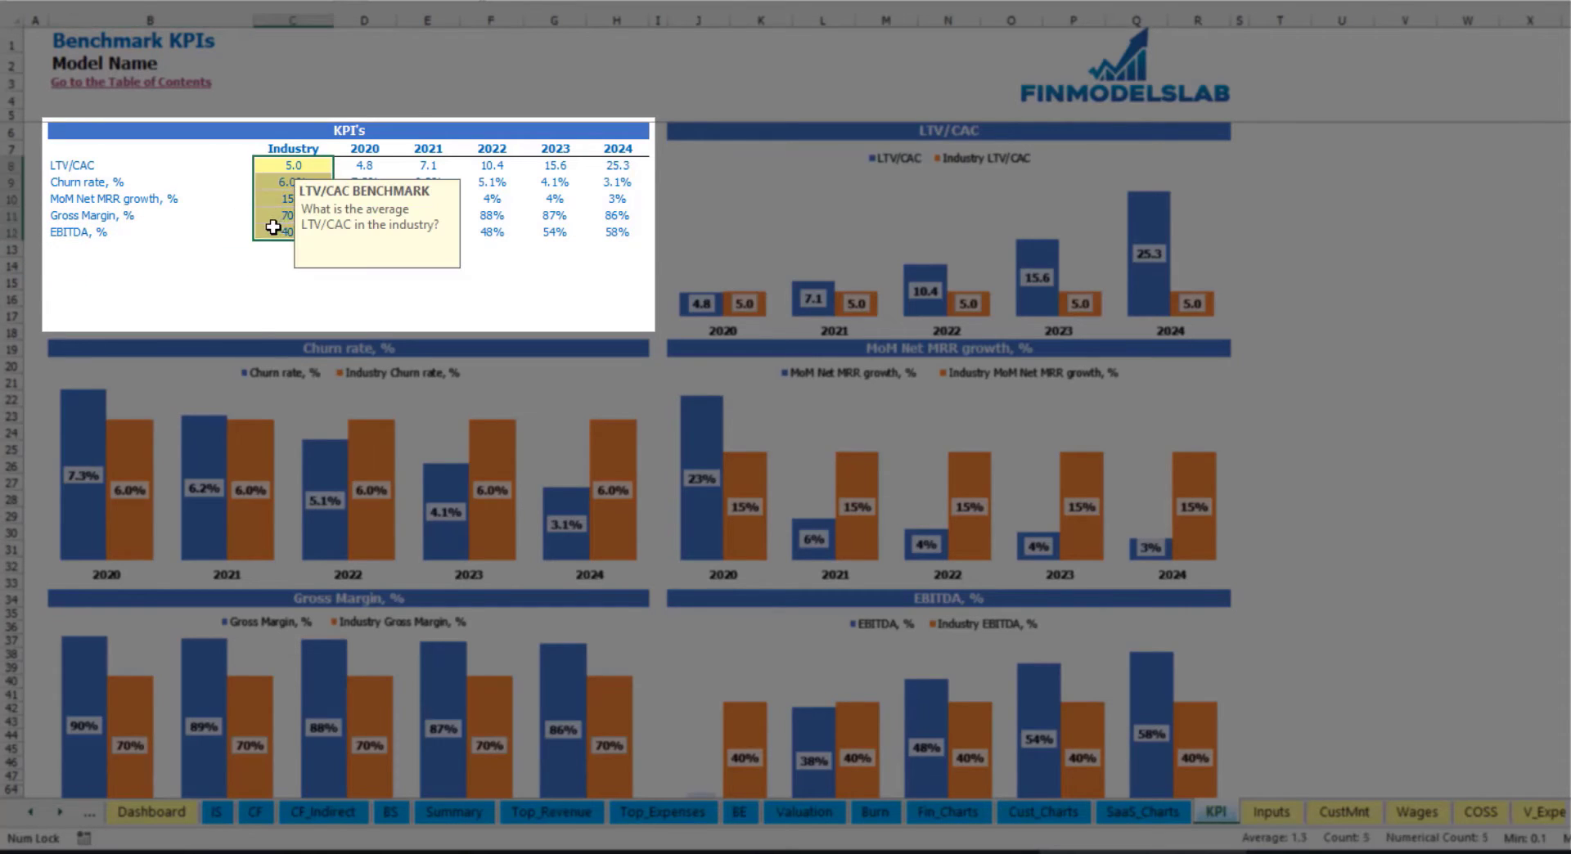
left_click(248, 254)
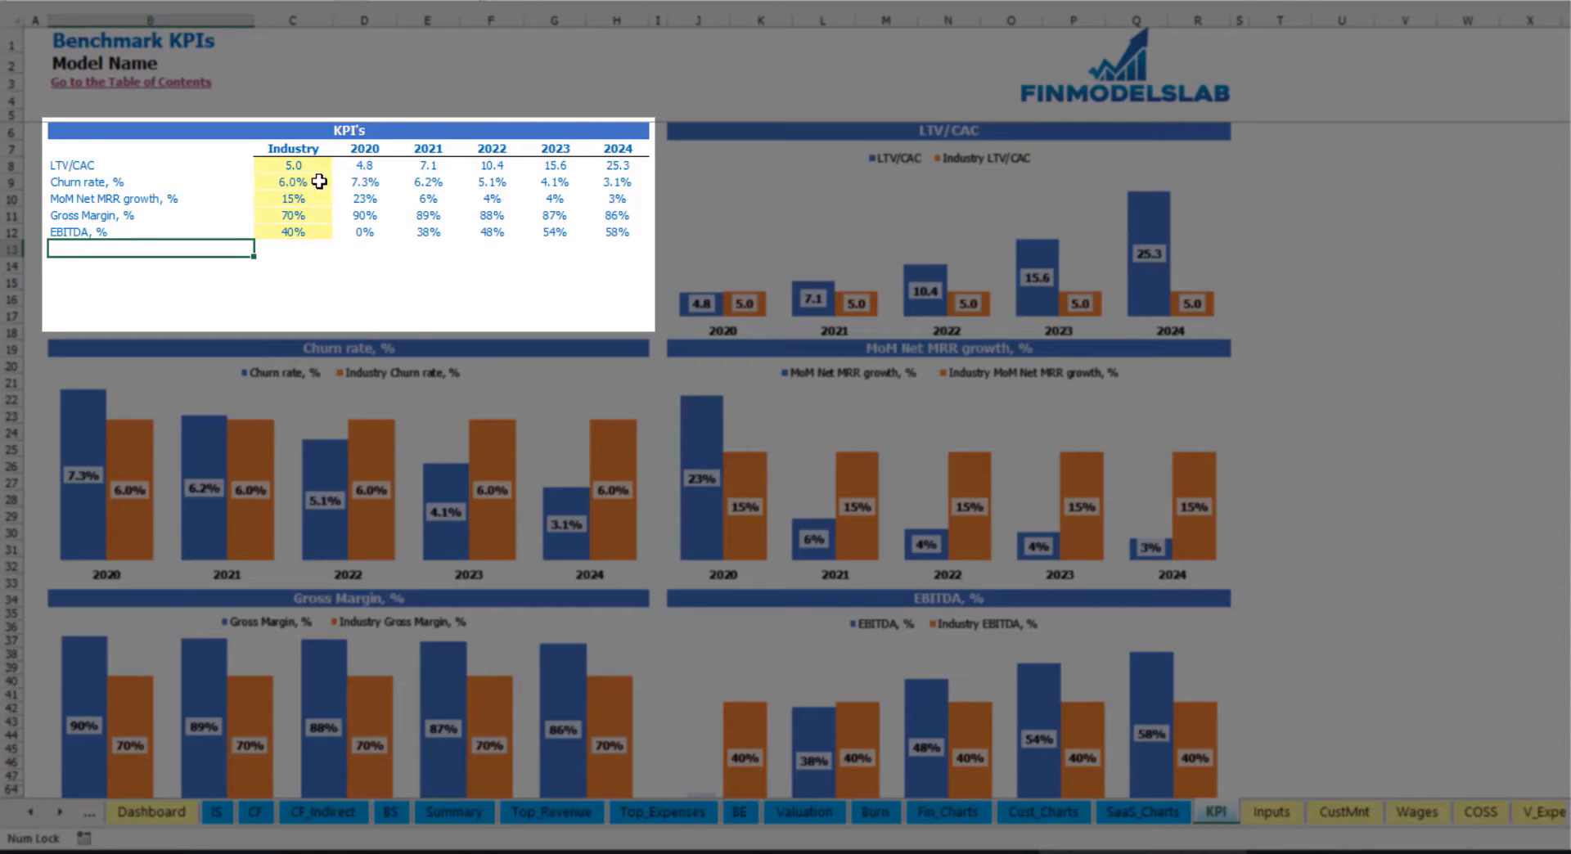
left_click(299, 232)
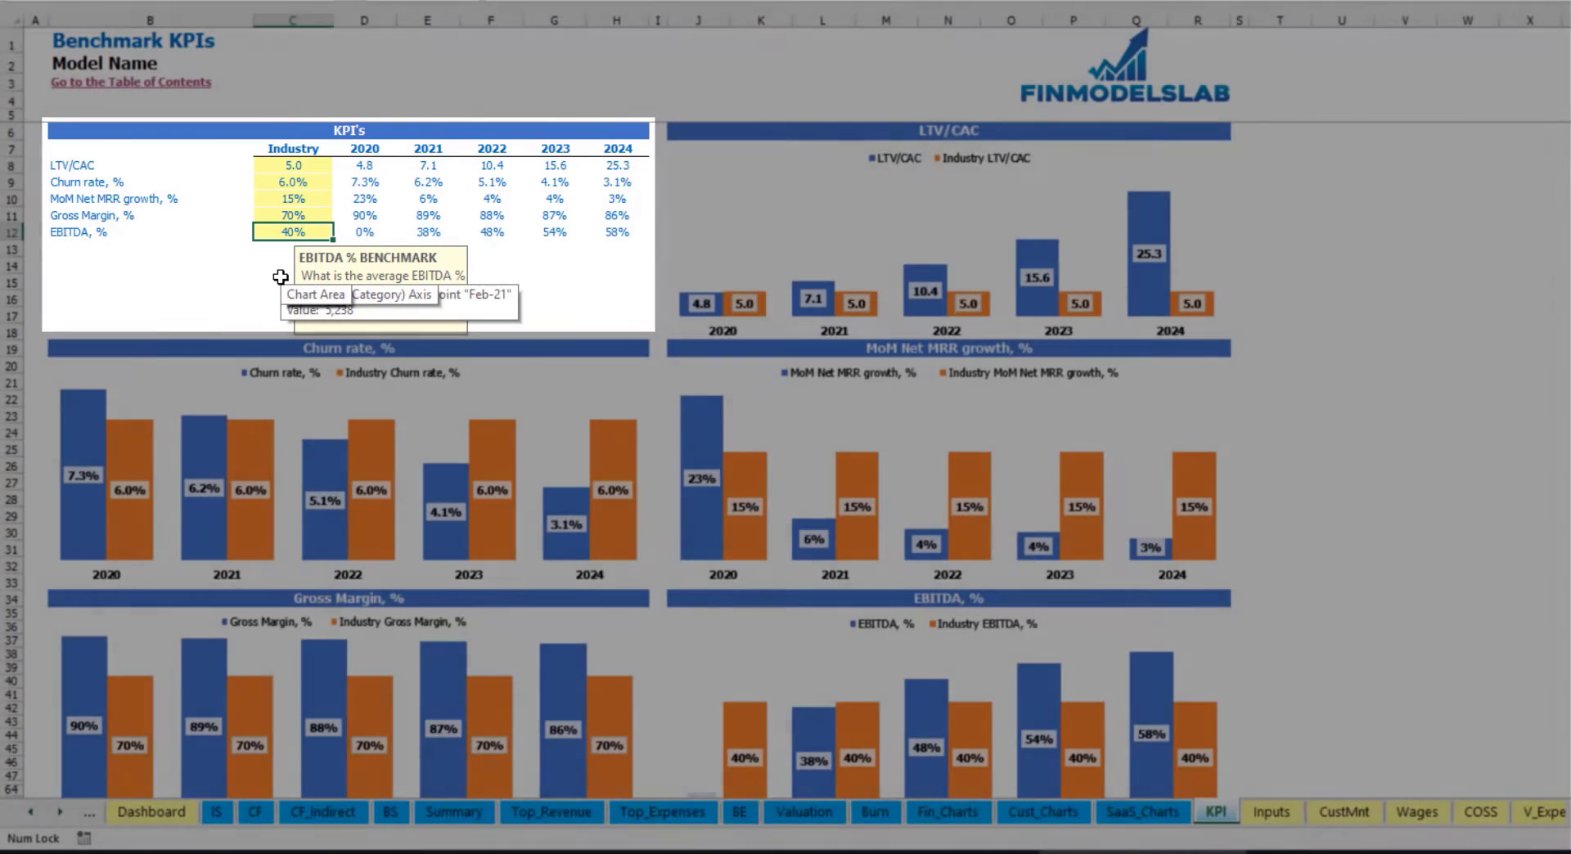
type("30")
key("Return")
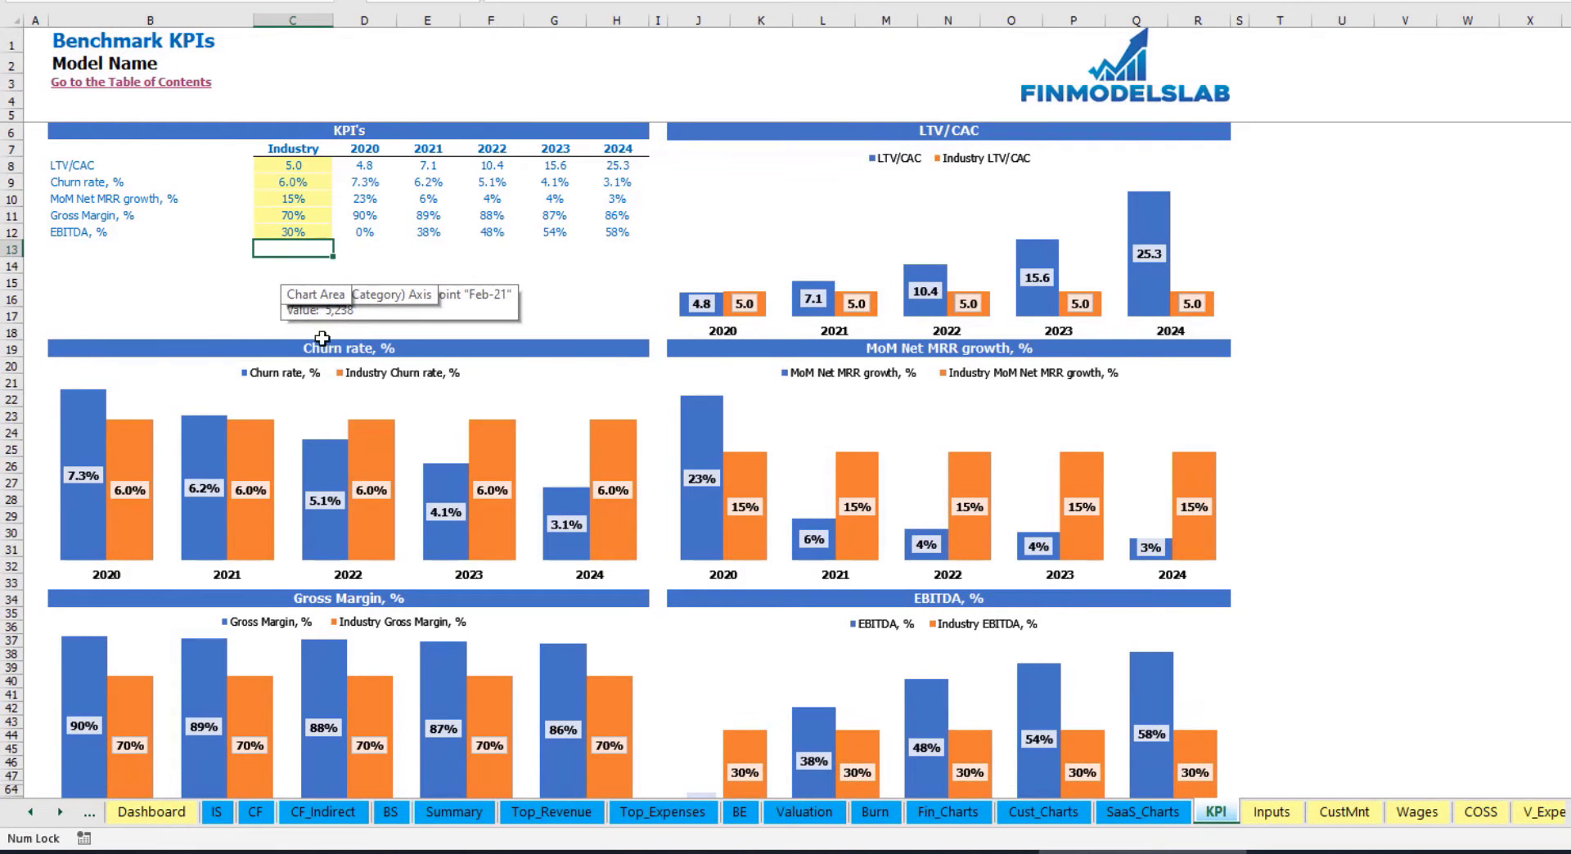
- Compare the model's 2020 to 2024 KPIs with the industry benchmarks in the table and the charts below it
scroll(1003, 609, "down", 3)
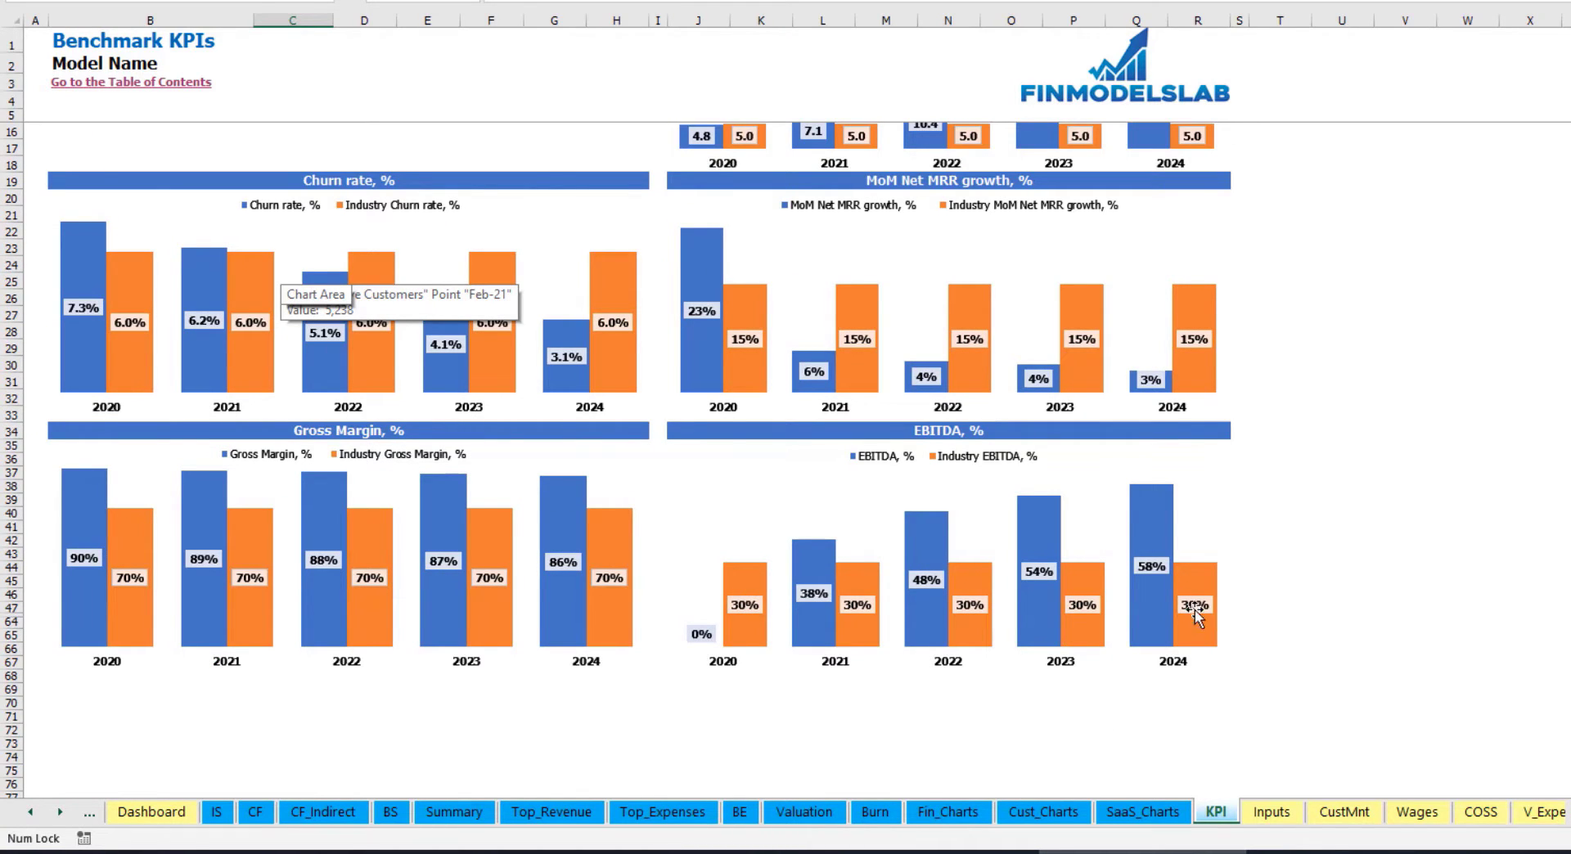
scroll(880, 589, "up", 3)
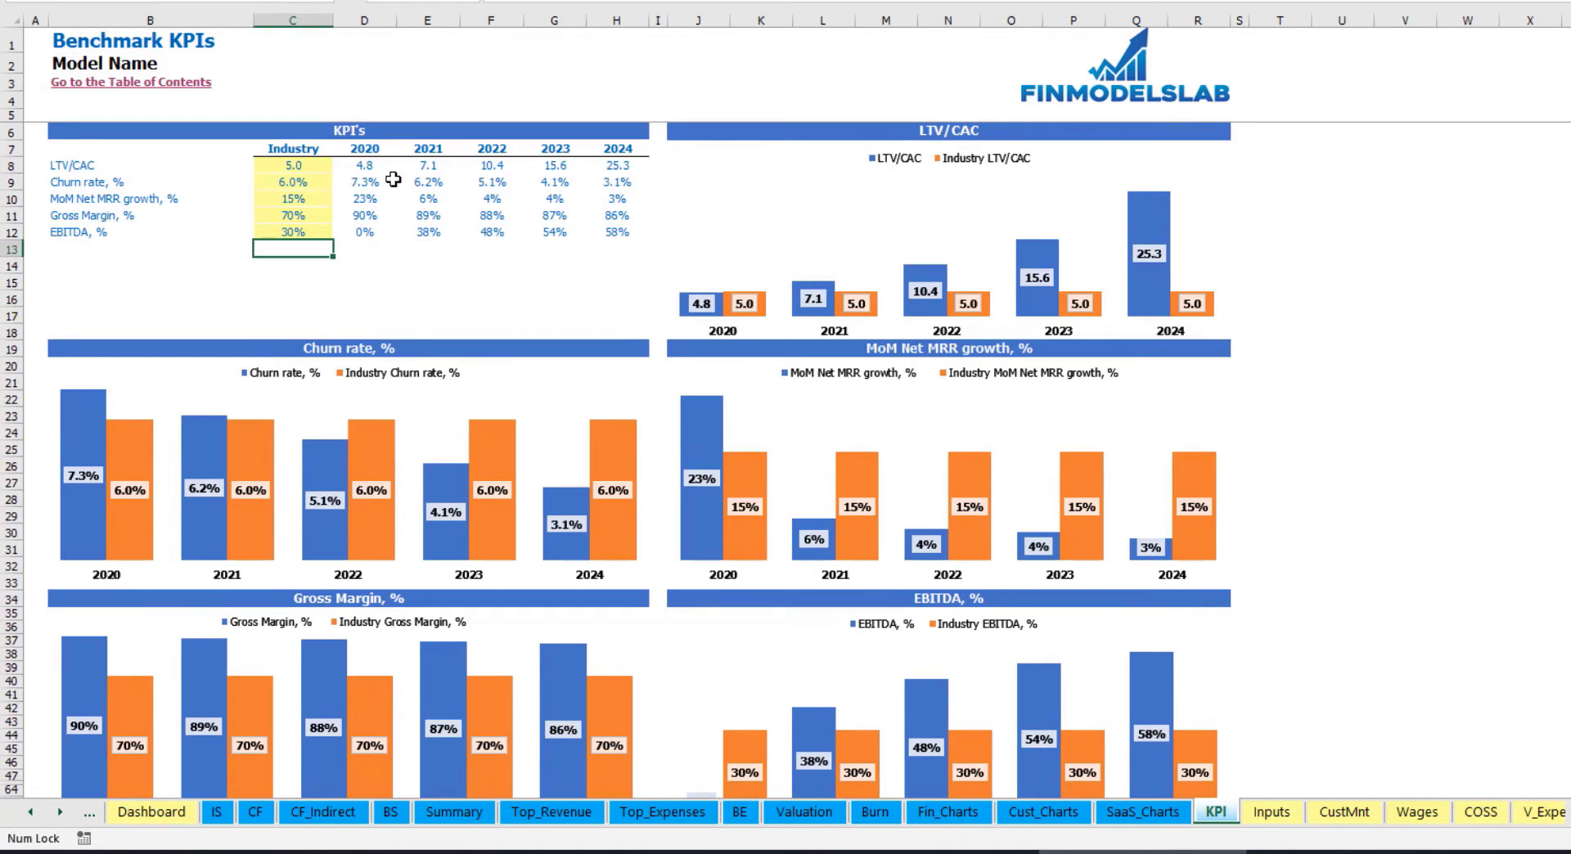
left_click_drag(387, 171, 603, 227)
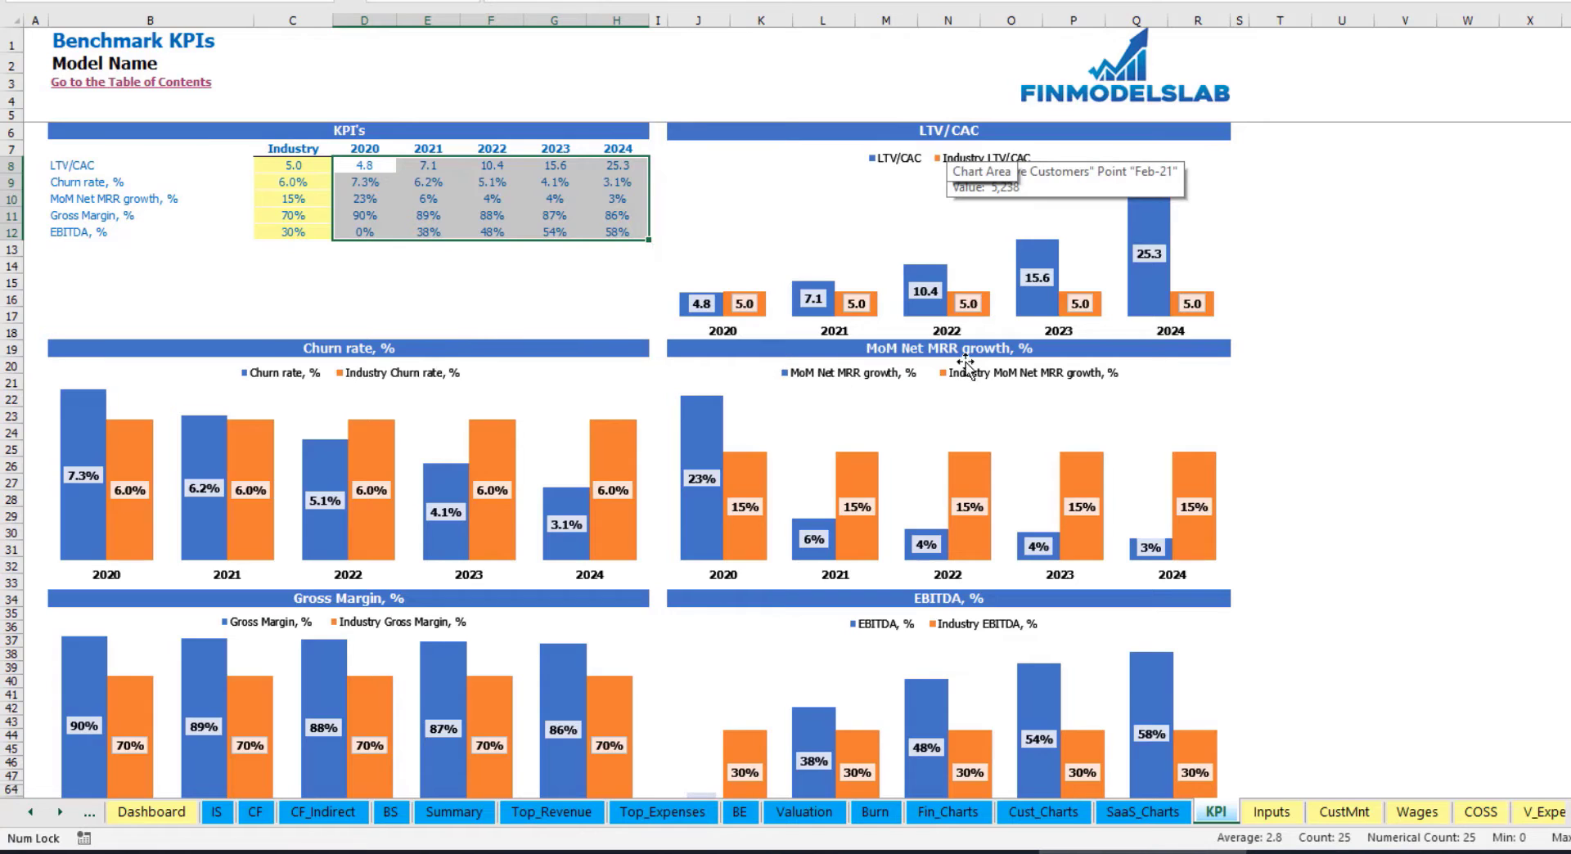
scroll(452, 554, "down", 3)
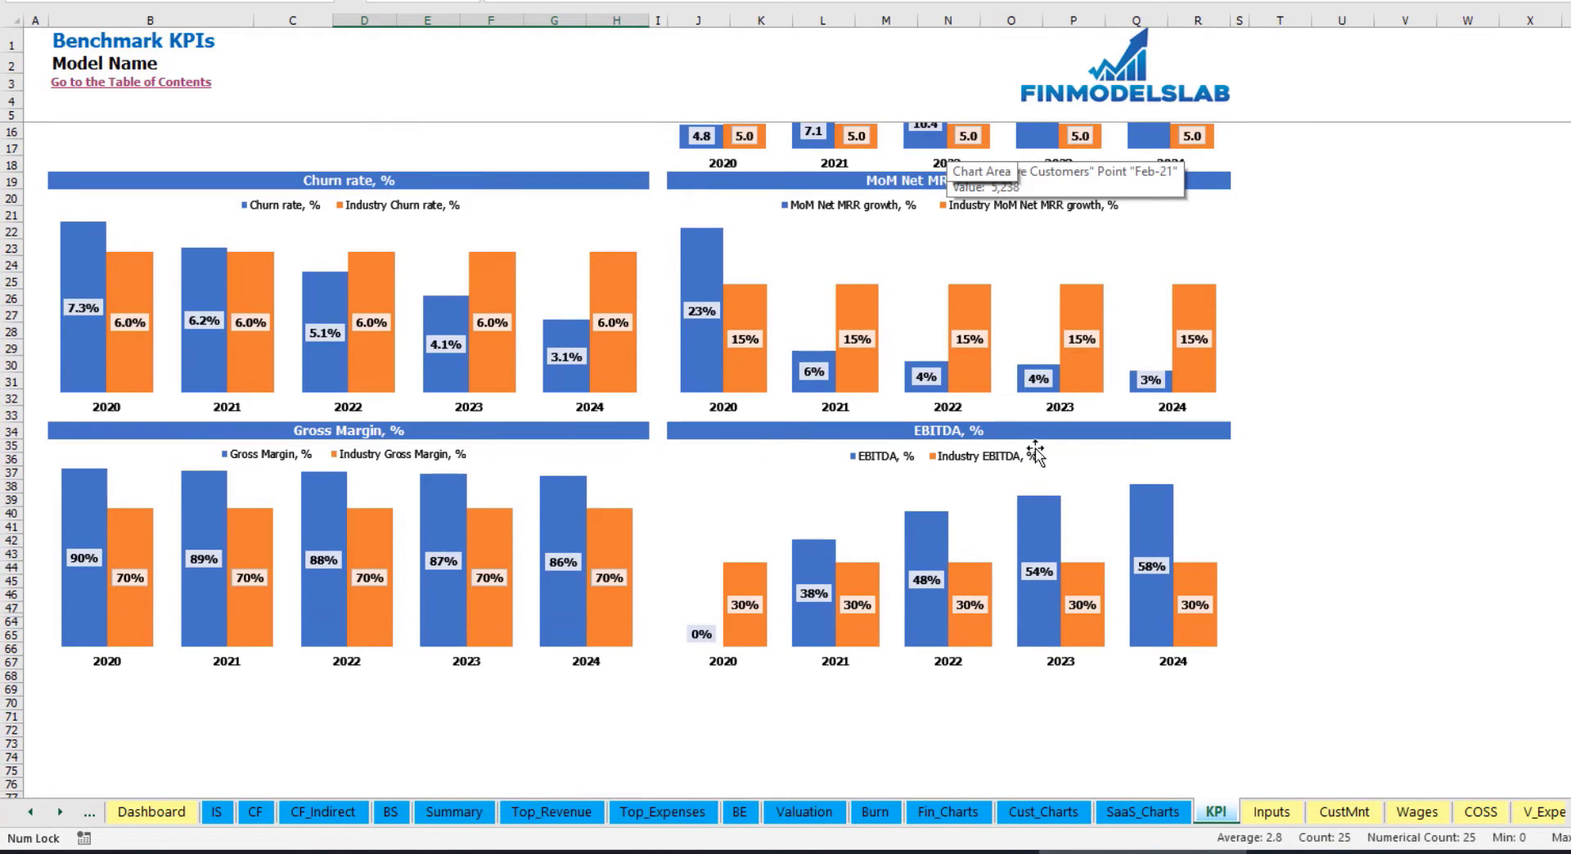
scroll(1023, 434, "up", 3)
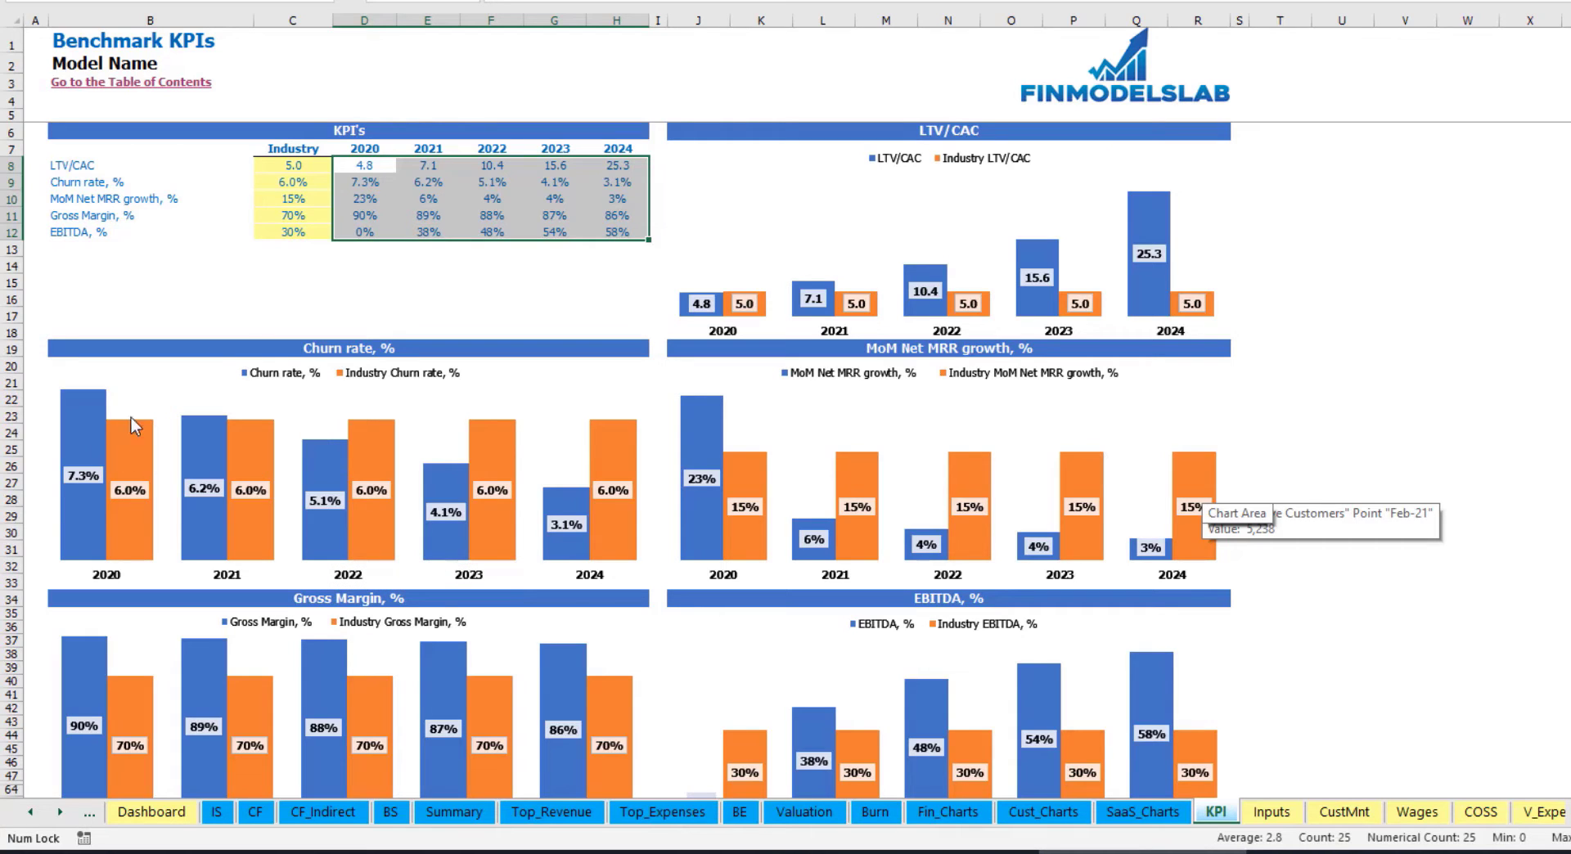
left_click(283, 297)
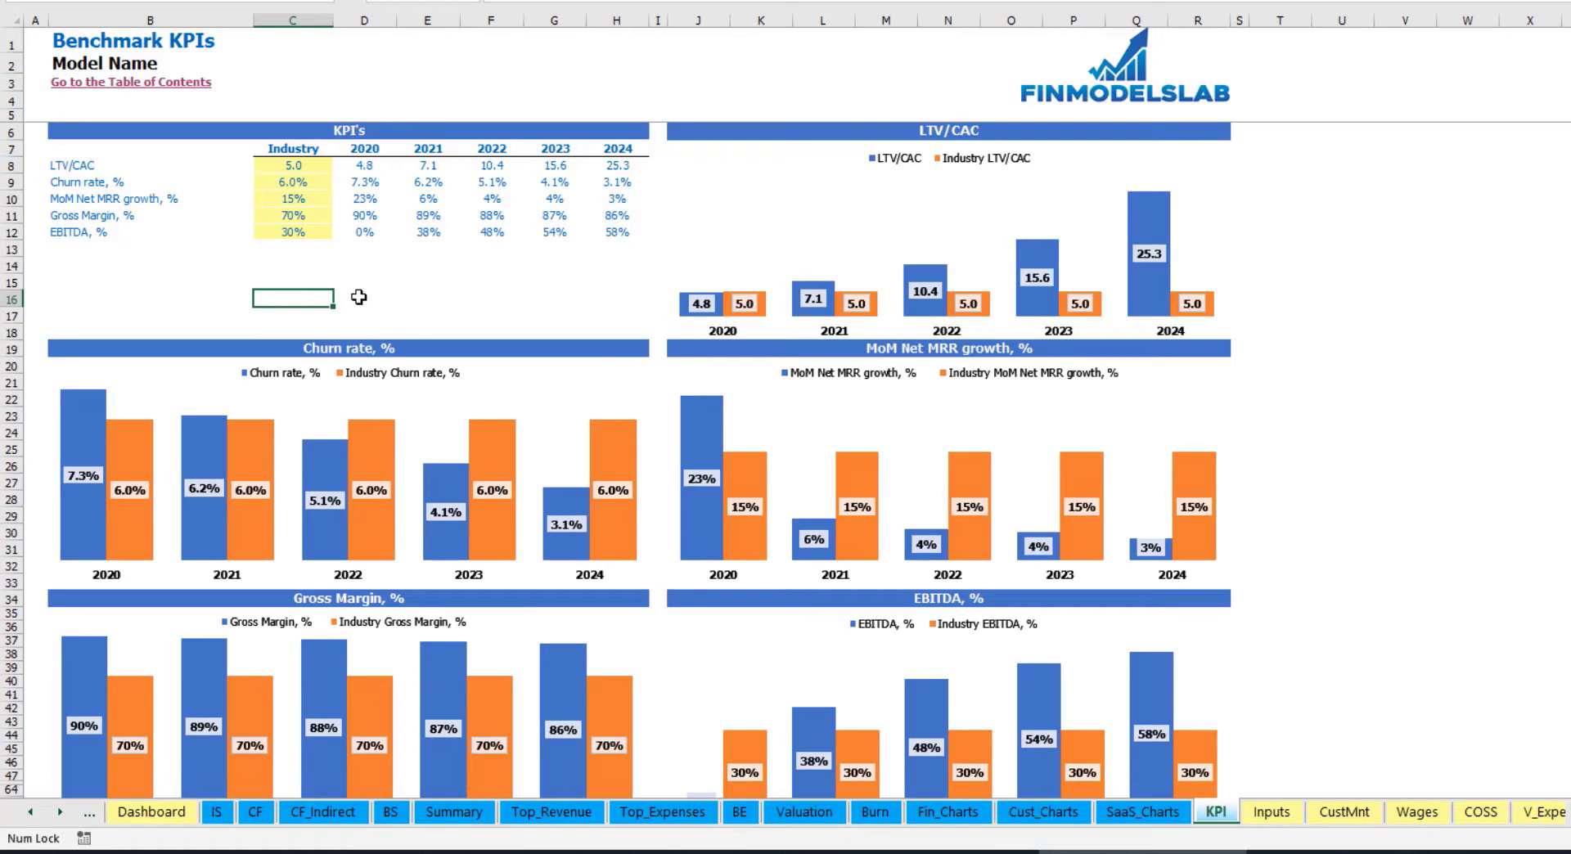
scroll(757, 470, "down", 3)
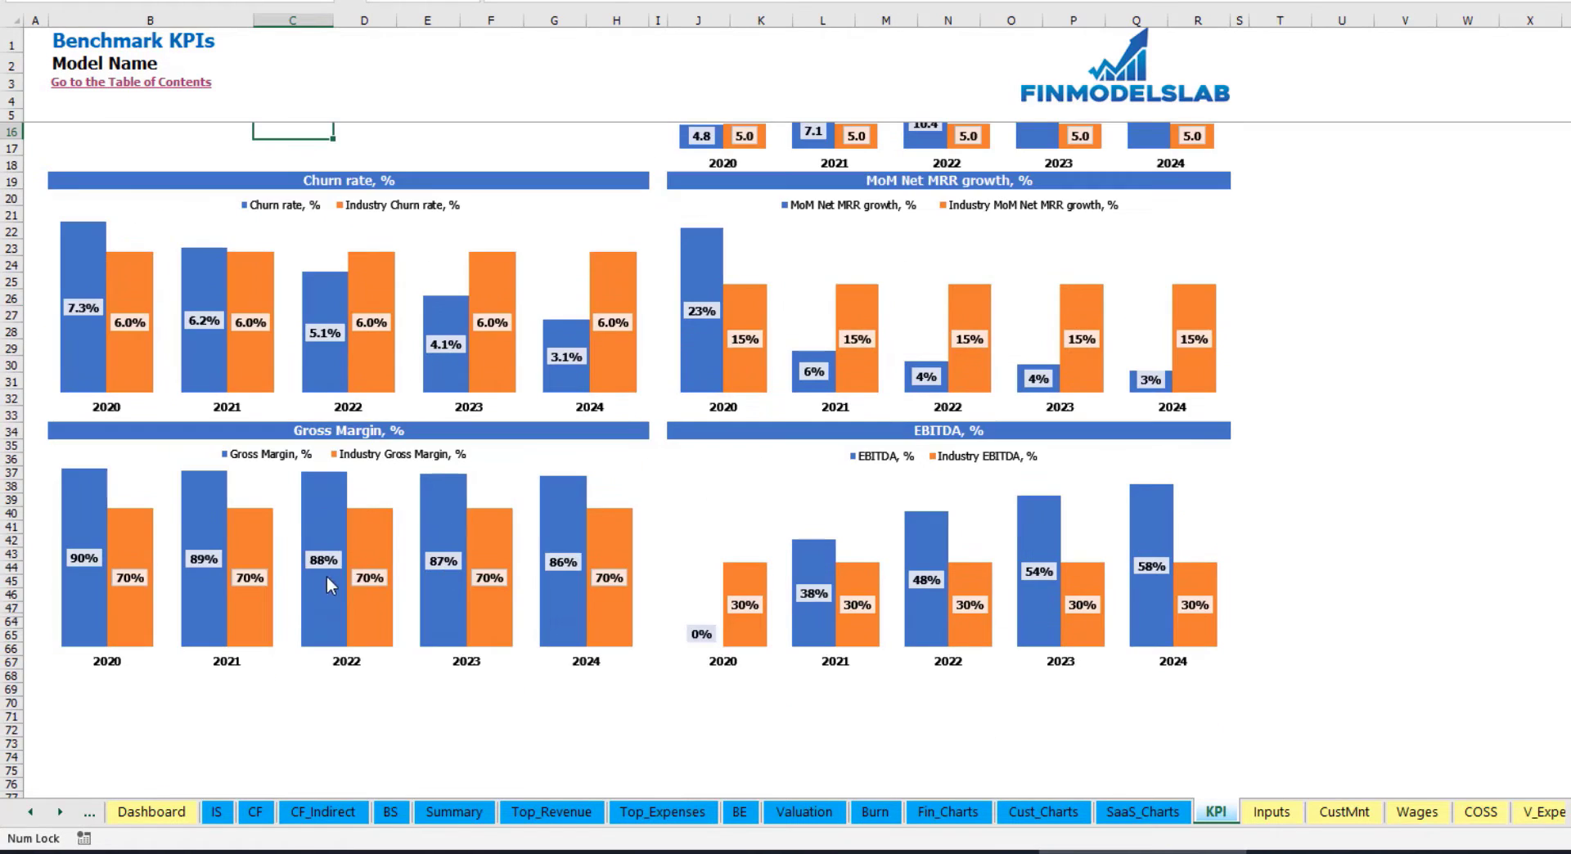
scroll(876, 491, "up", 3)
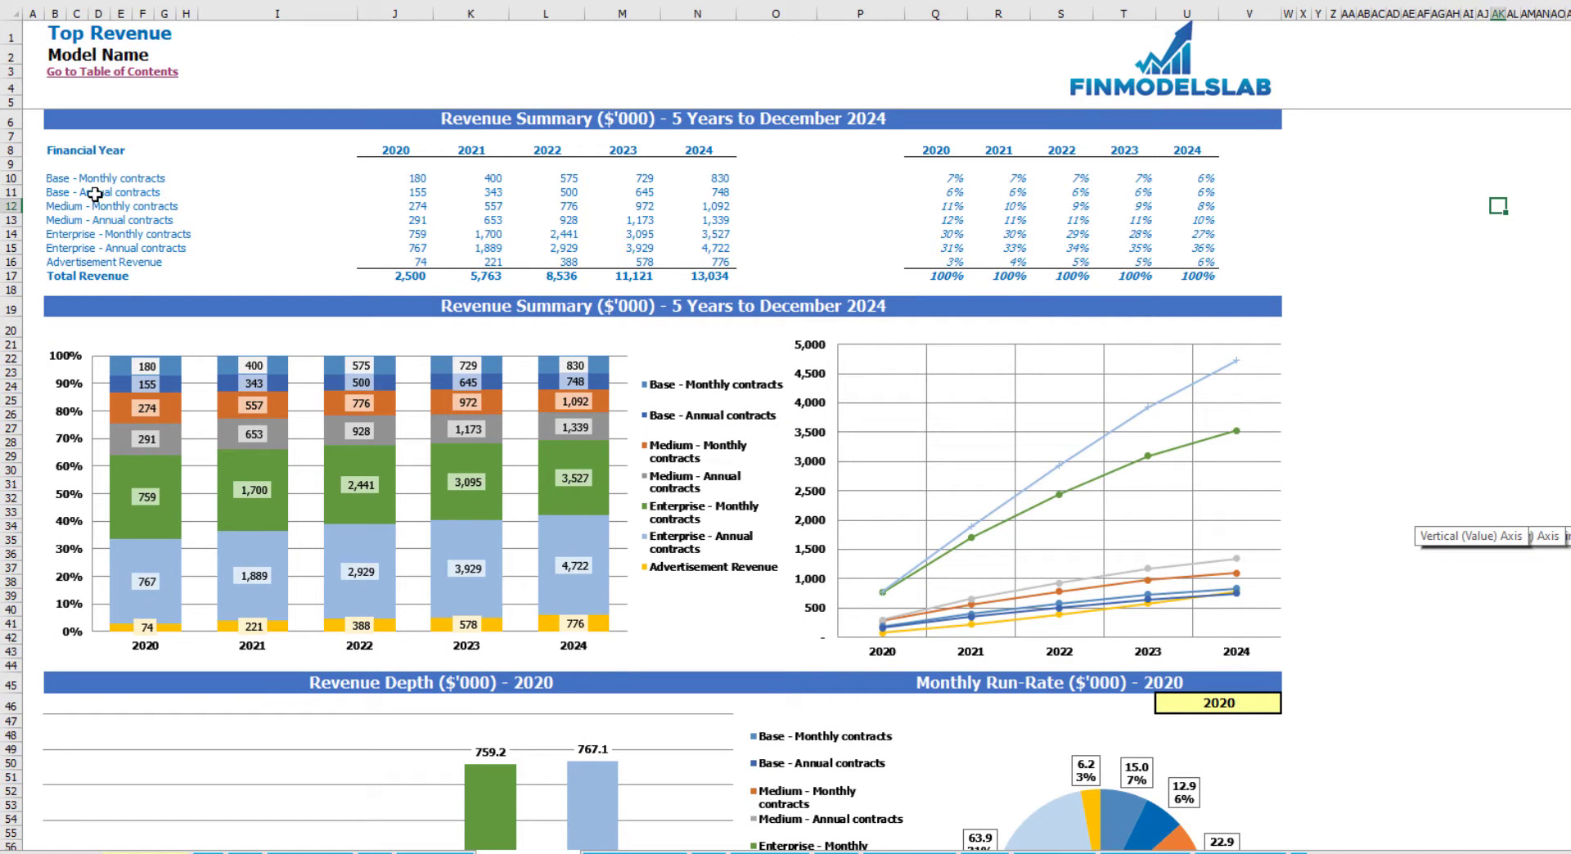
- Examine the Top Revenue summary's contract categories, yearly amounts and percentage shares for 2020 to 2024
left_click_drag(52, 179, 57, 248)
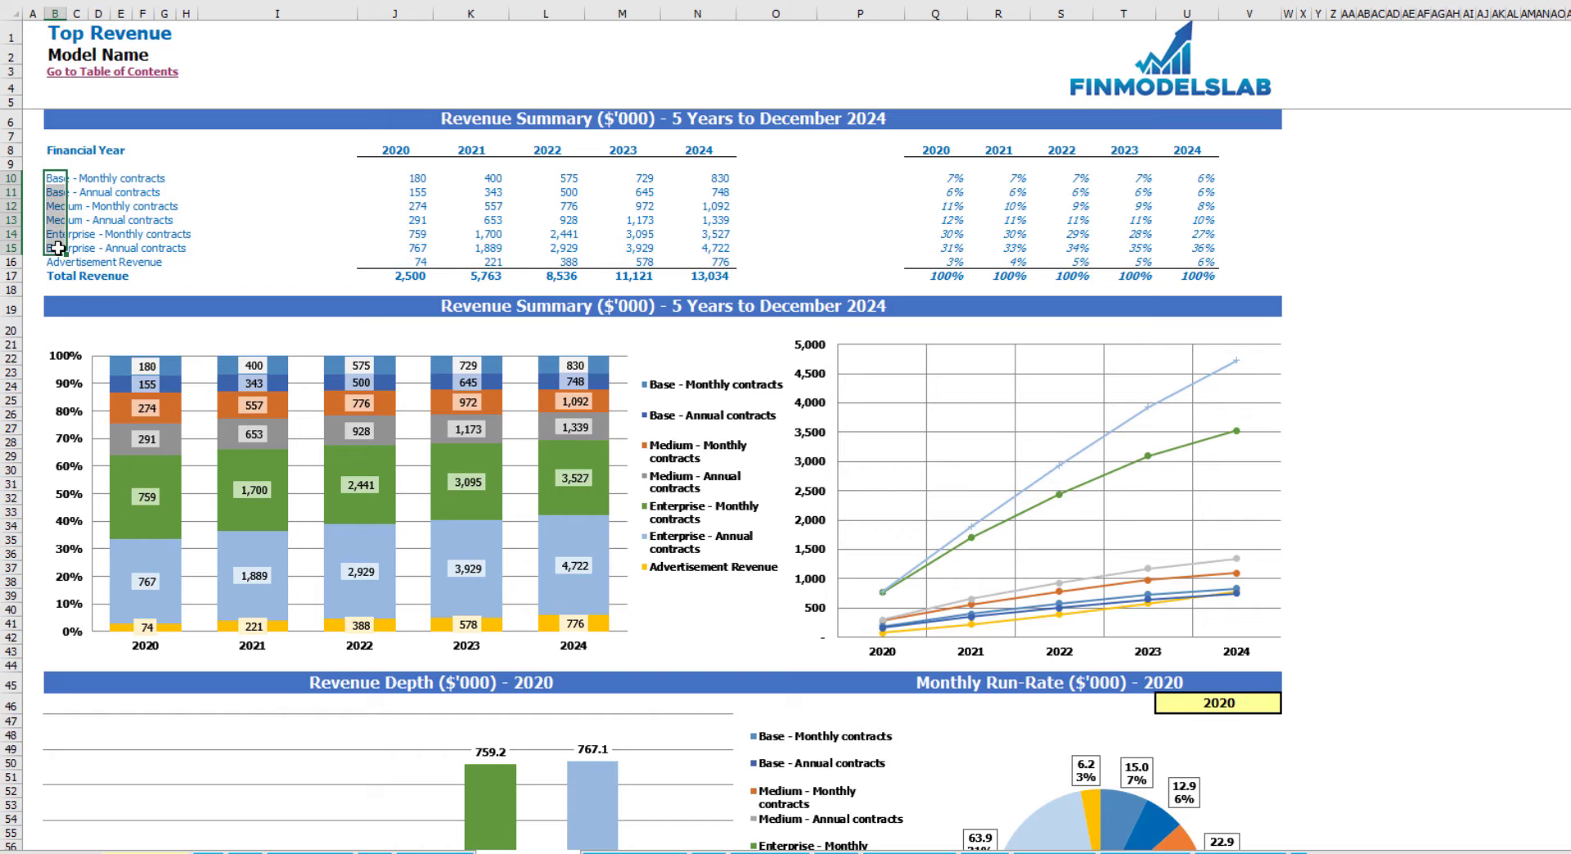
left_click(159, 151)
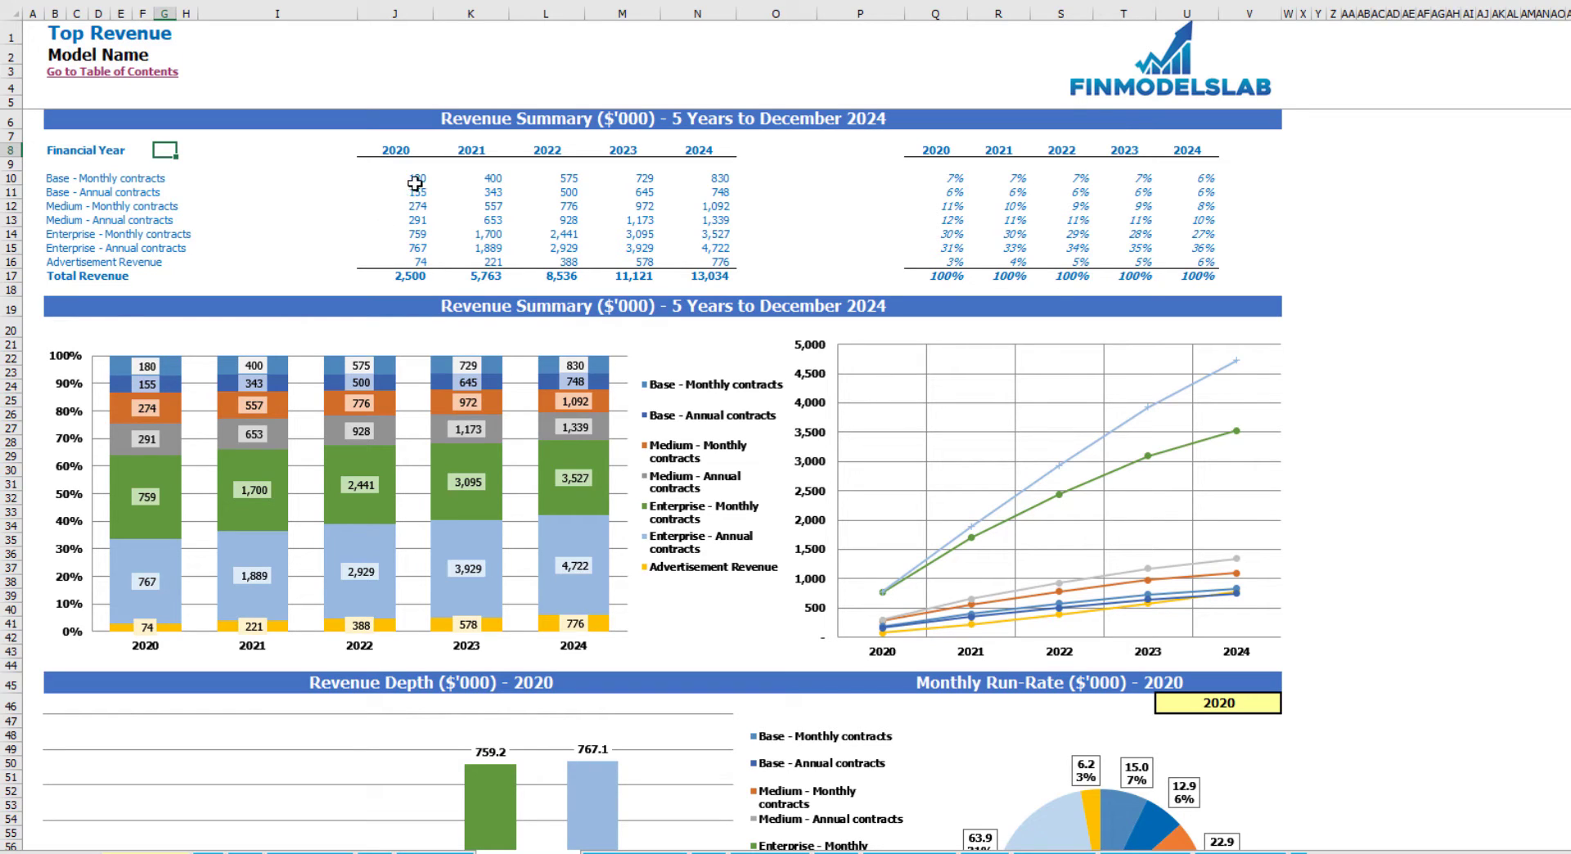
left_click_drag(403, 161, 695, 266)
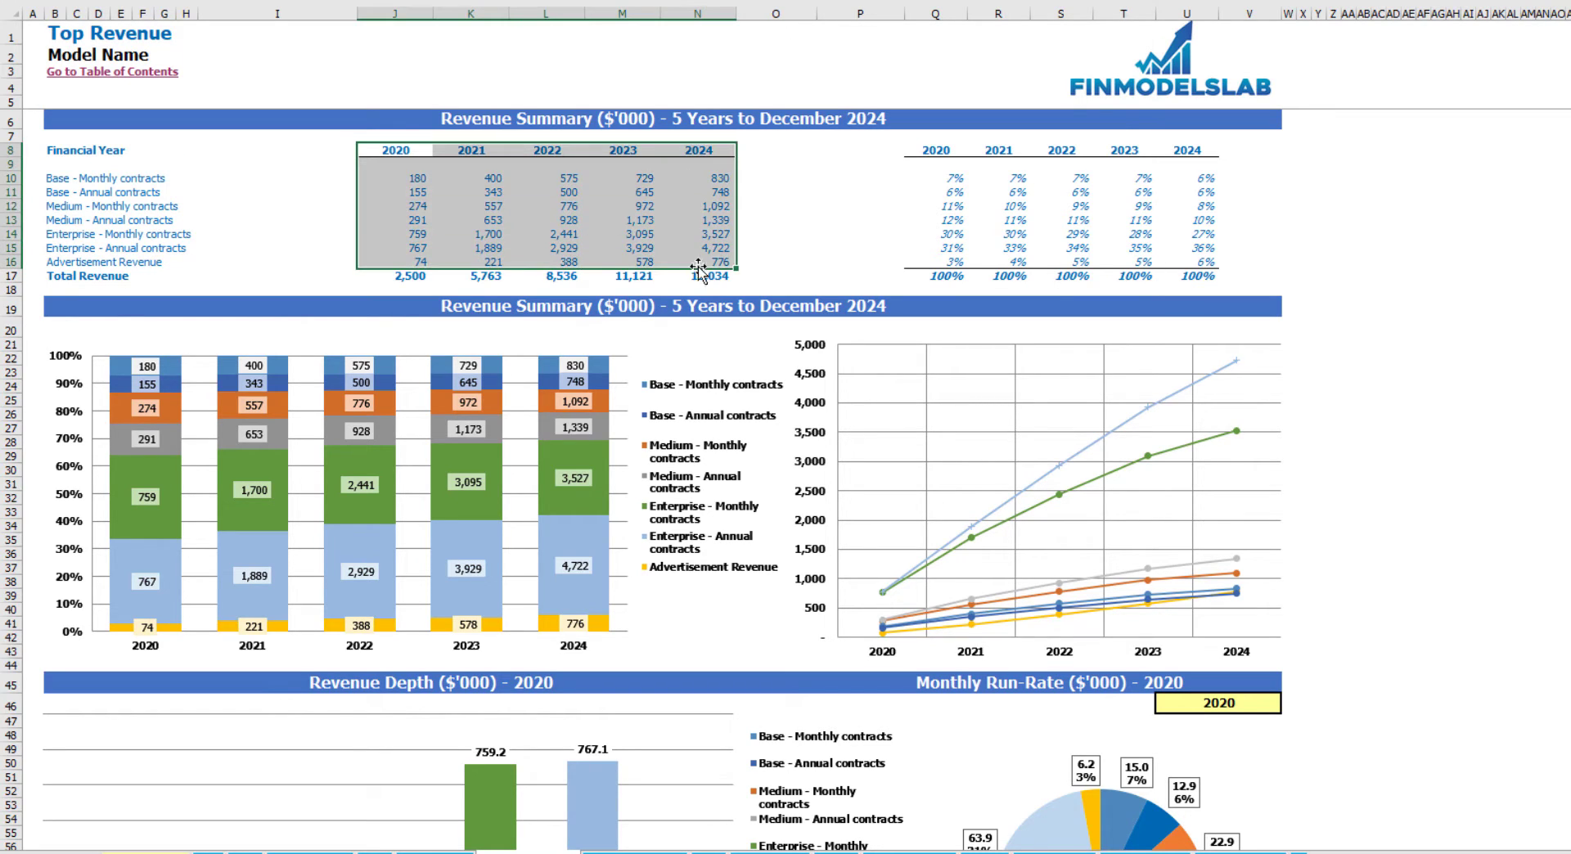
left_click_drag(937, 151, 1191, 266)
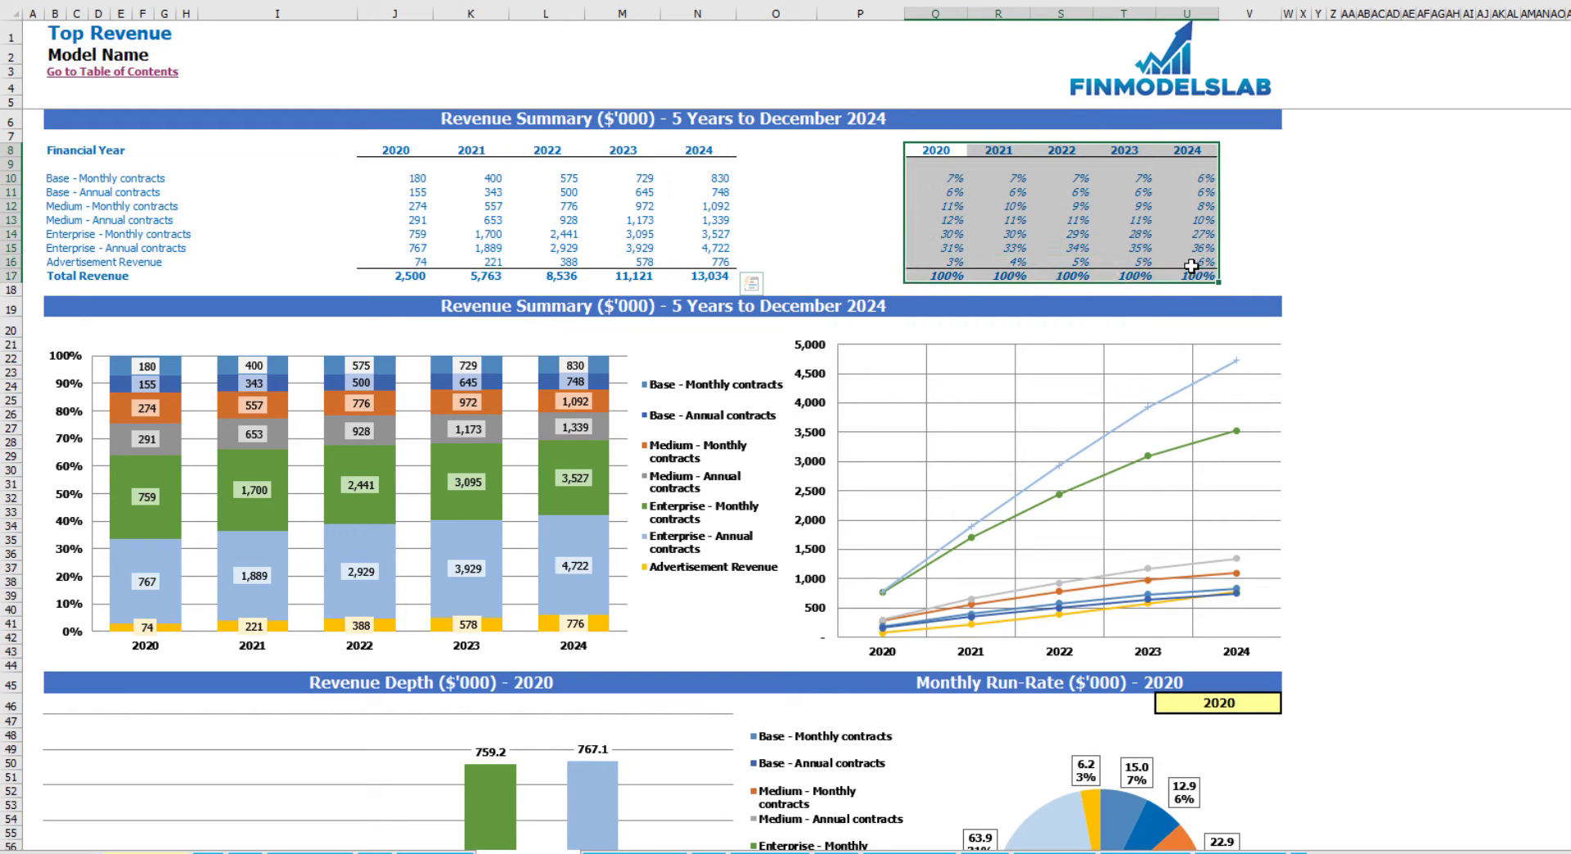
left_click(1513, 233)
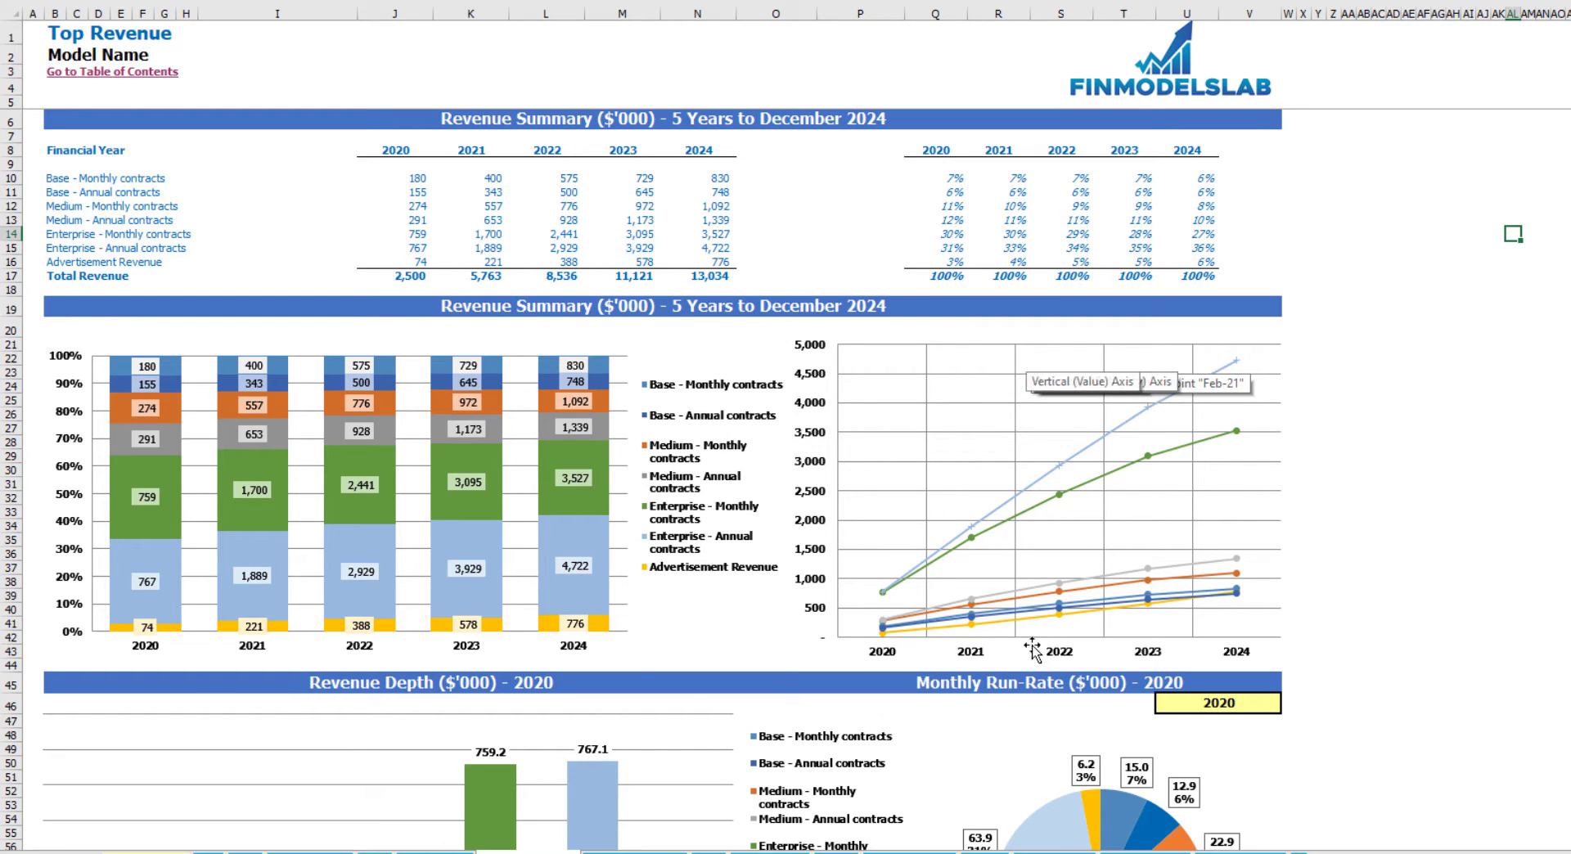
- Set the year for the Revenue Depth and Monthly Run-Rate charts to 2022
scroll(1063, 377, "down", 12)
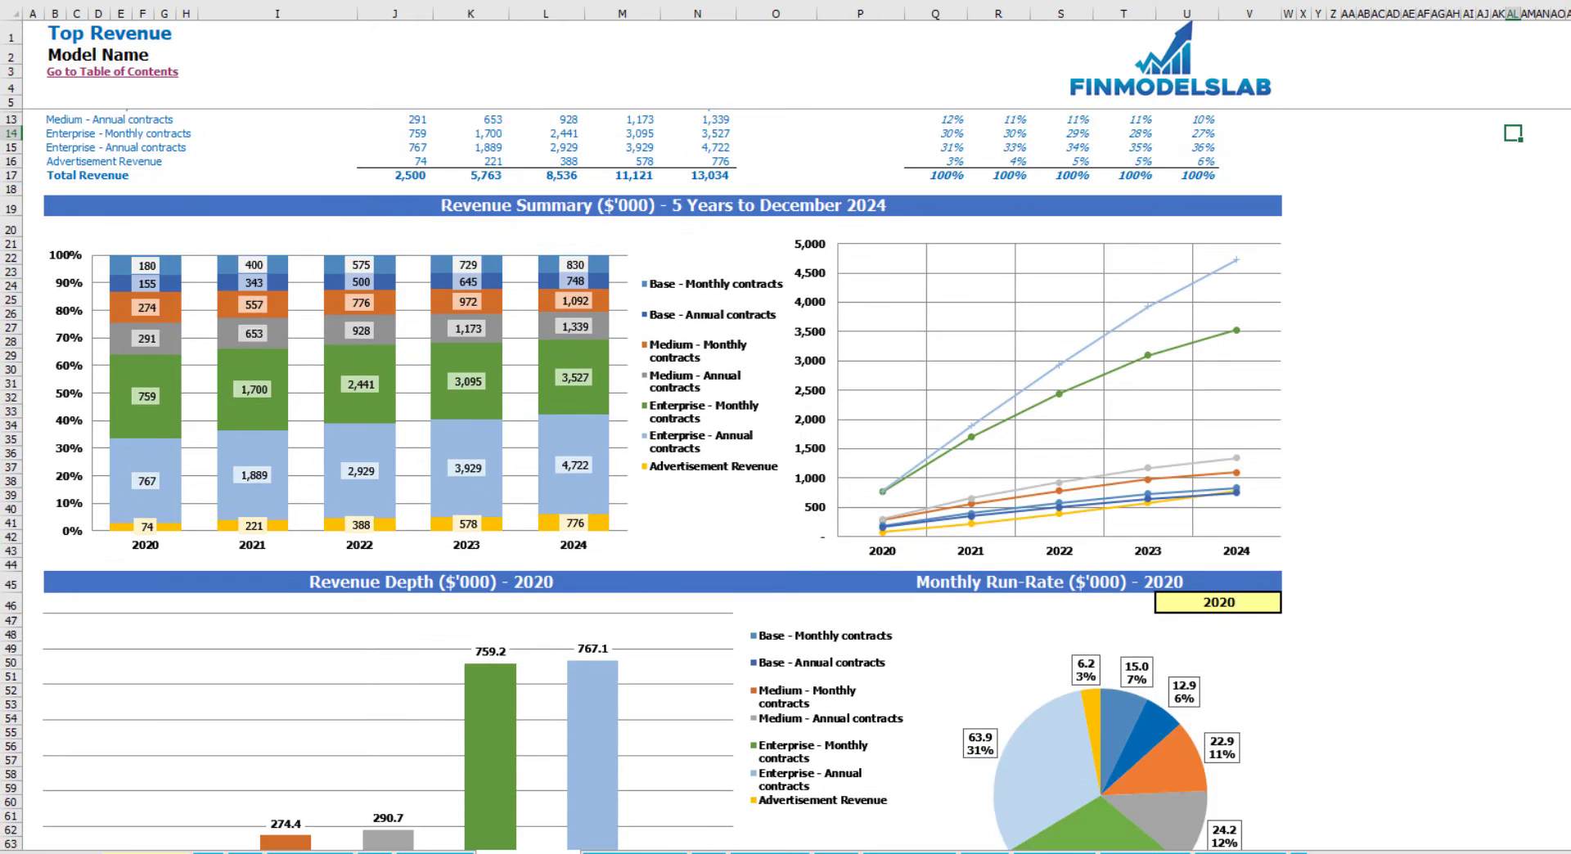
scroll(654, 474, "down", 1)
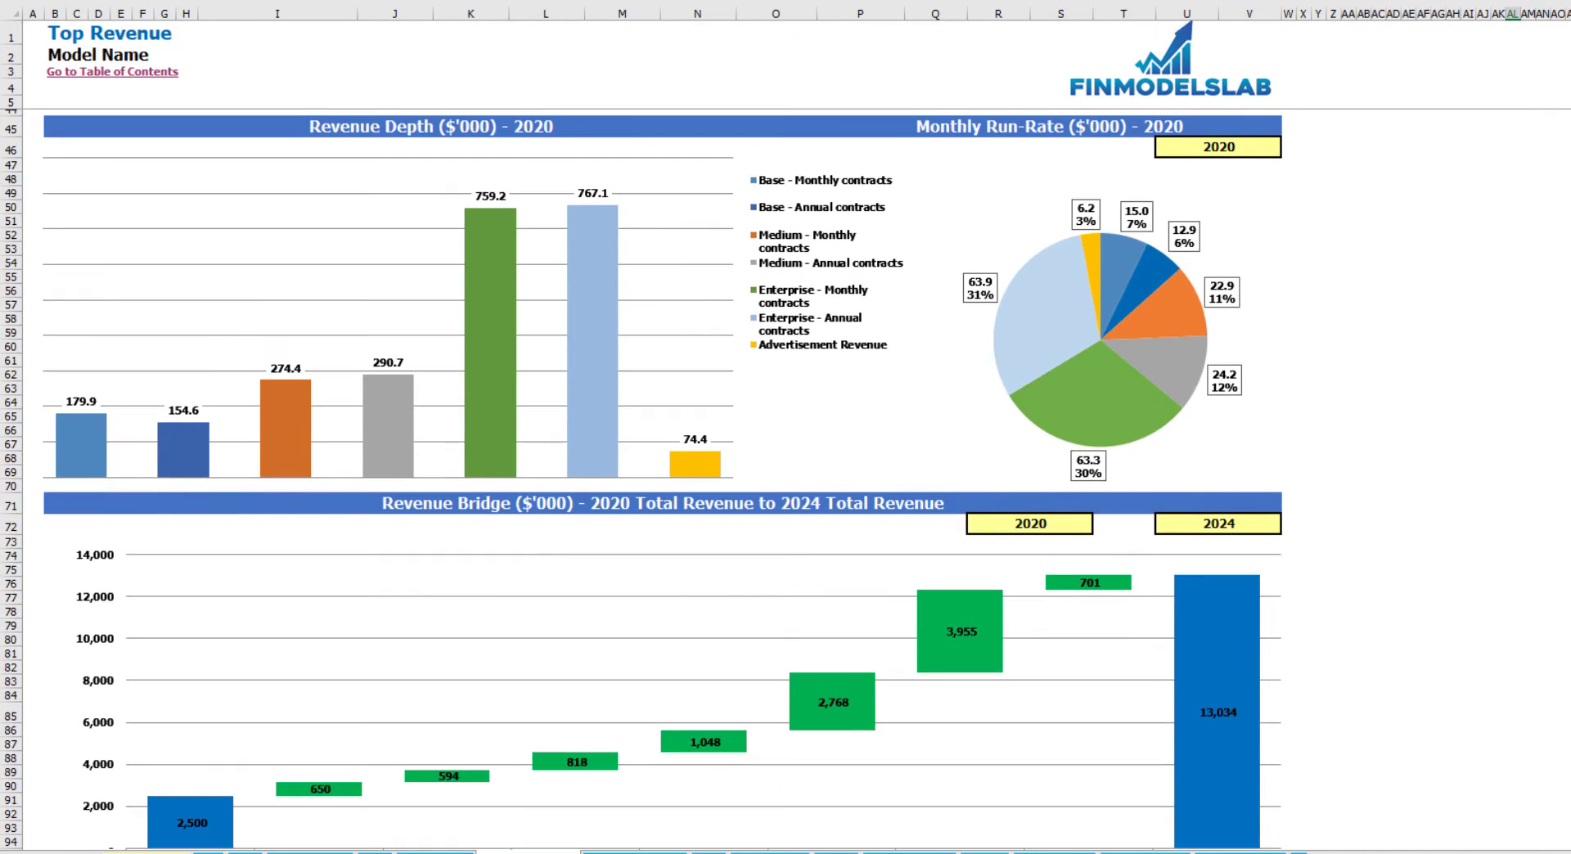
left_click(1267, 142)
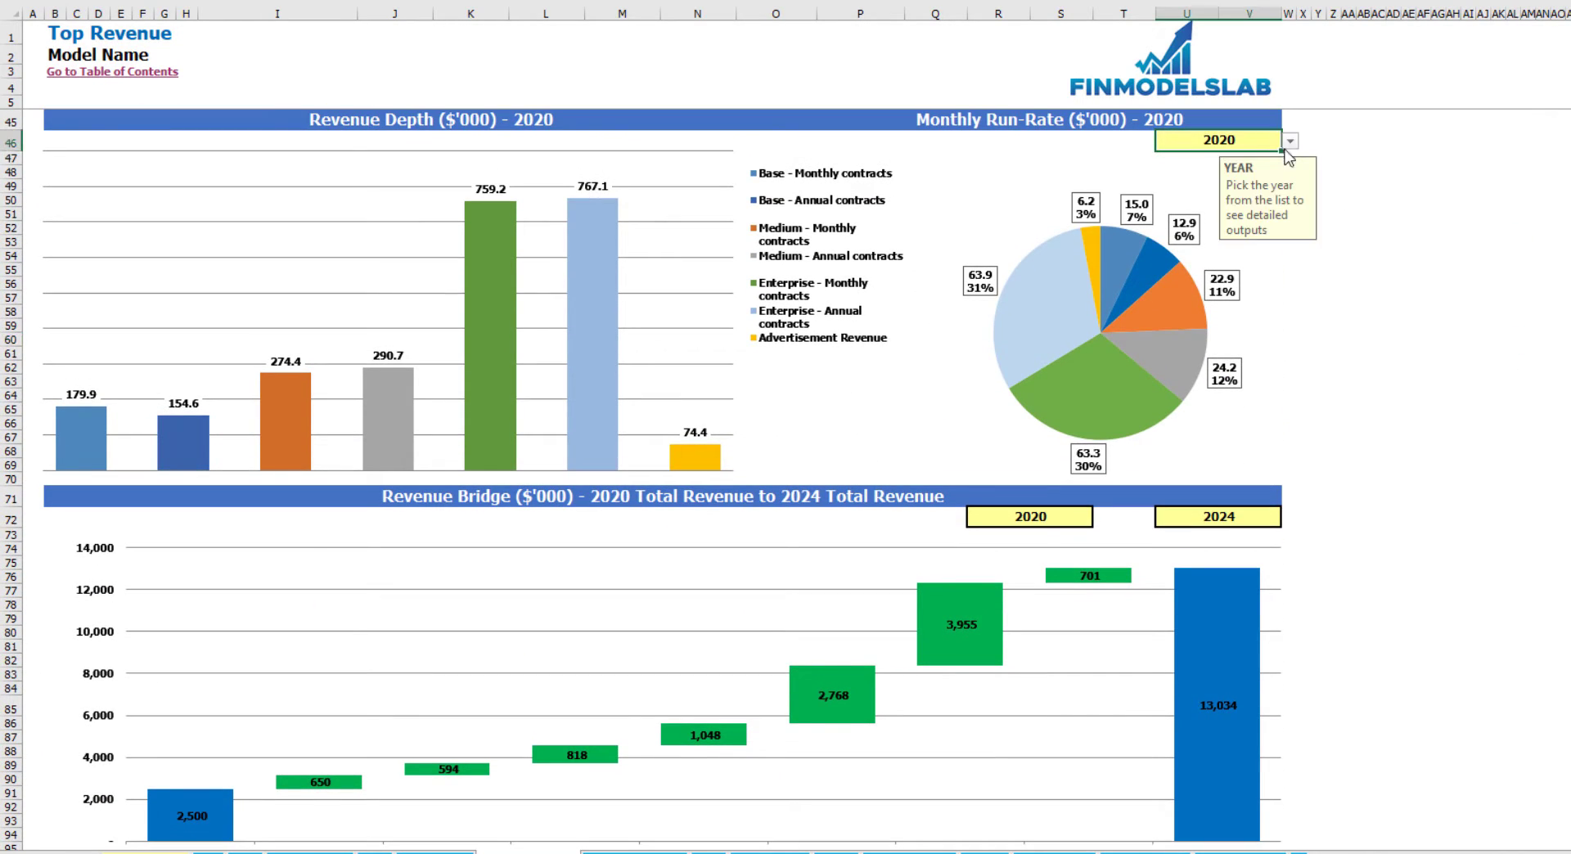
left_click(1288, 145)
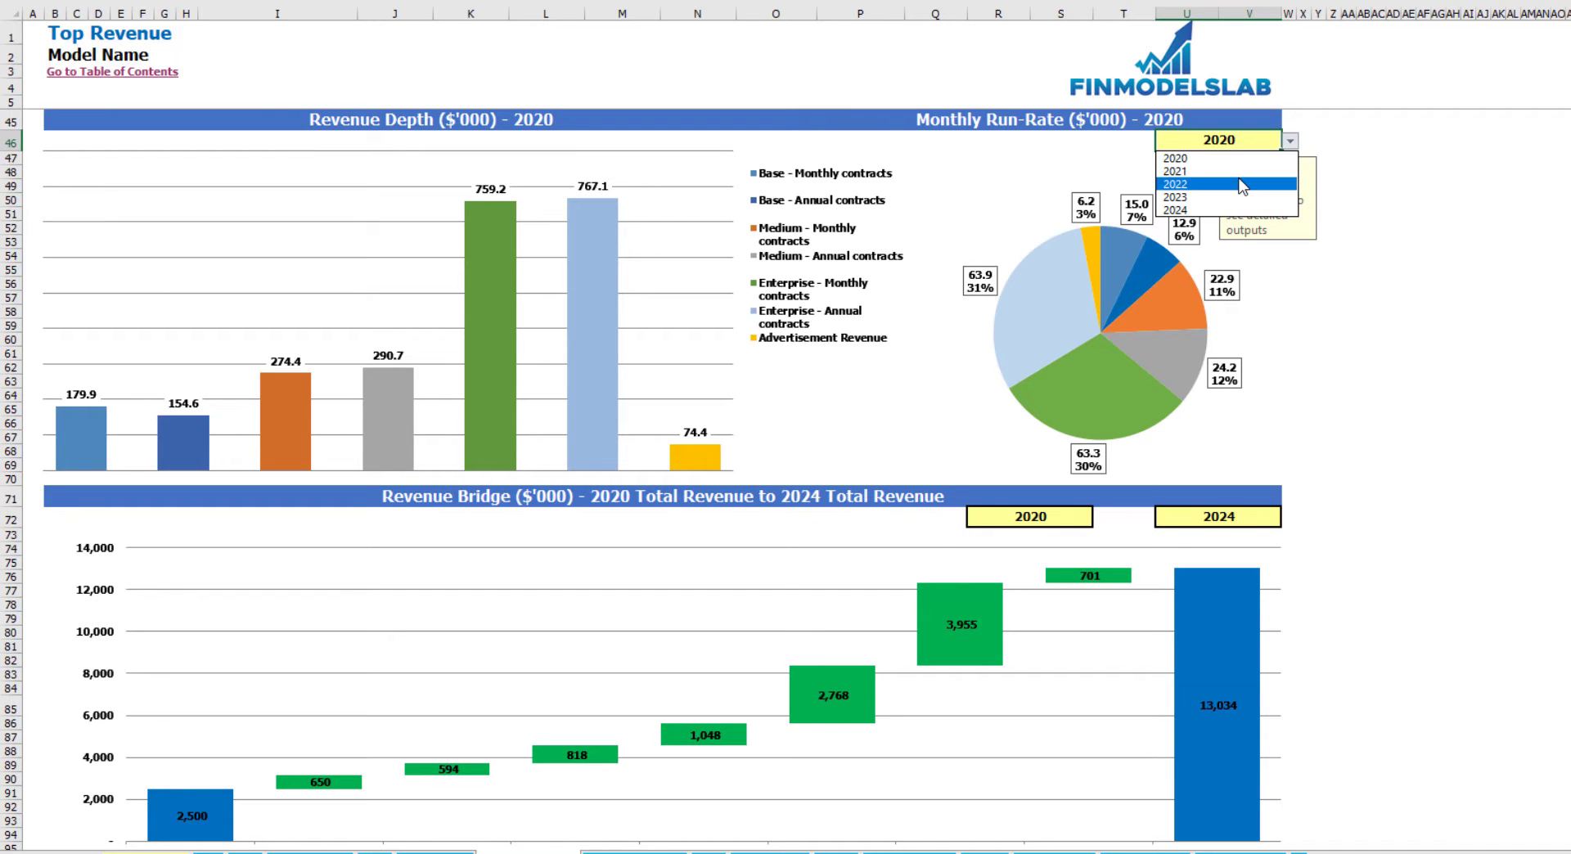
left_click(1194, 180)
left_click(1409, 161)
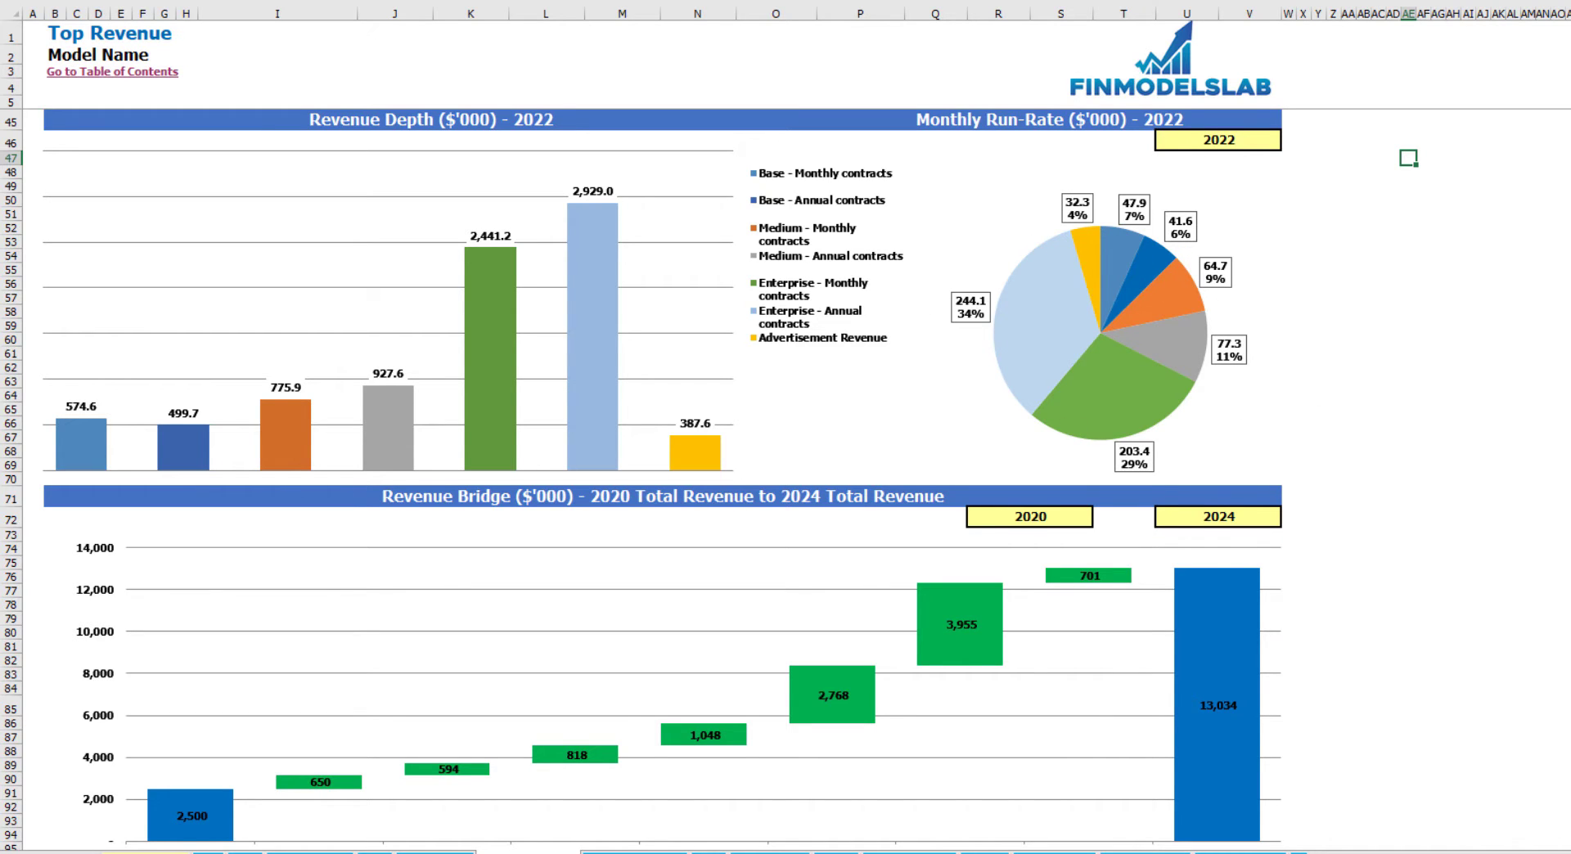
- Set the Revenue Bridge chart's first year to 2021 and its last year to 2023
scroll(709, 480, "down", 9)
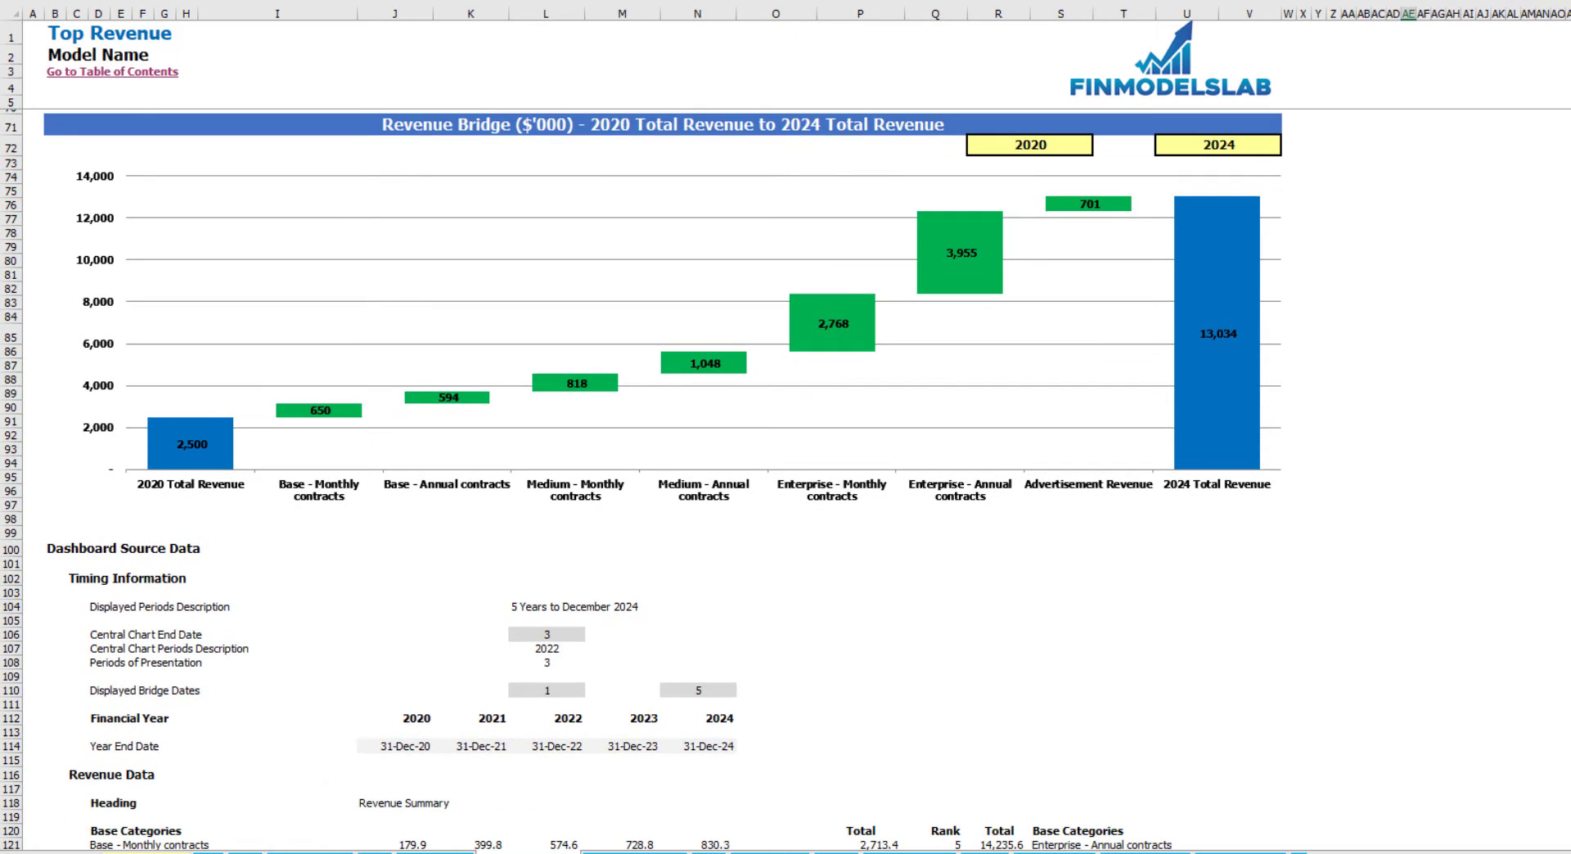
left_click(1510, 296)
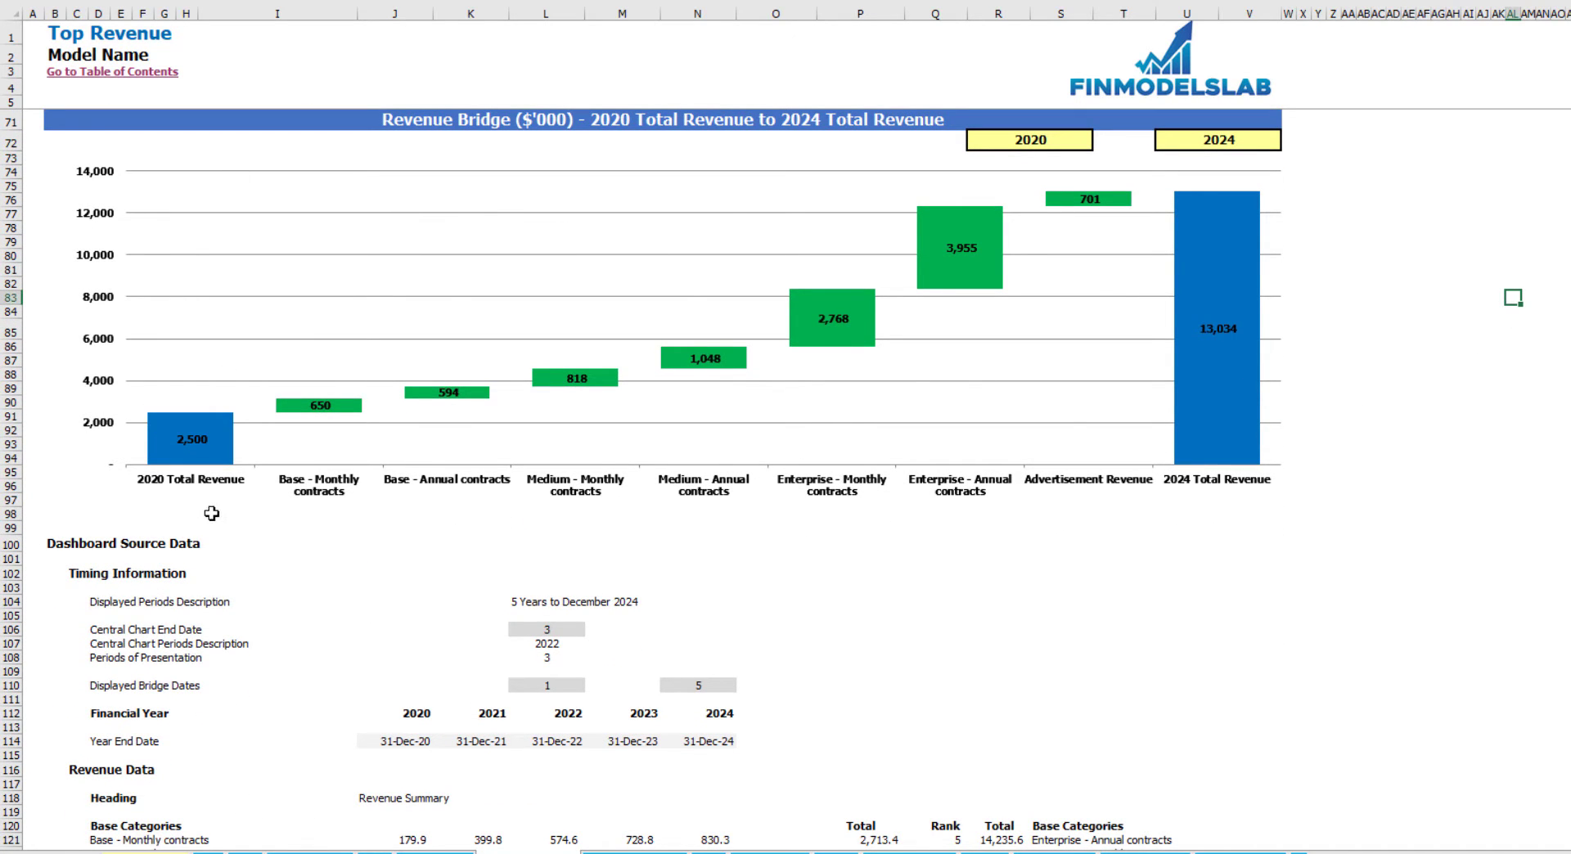
left_click(1066, 142)
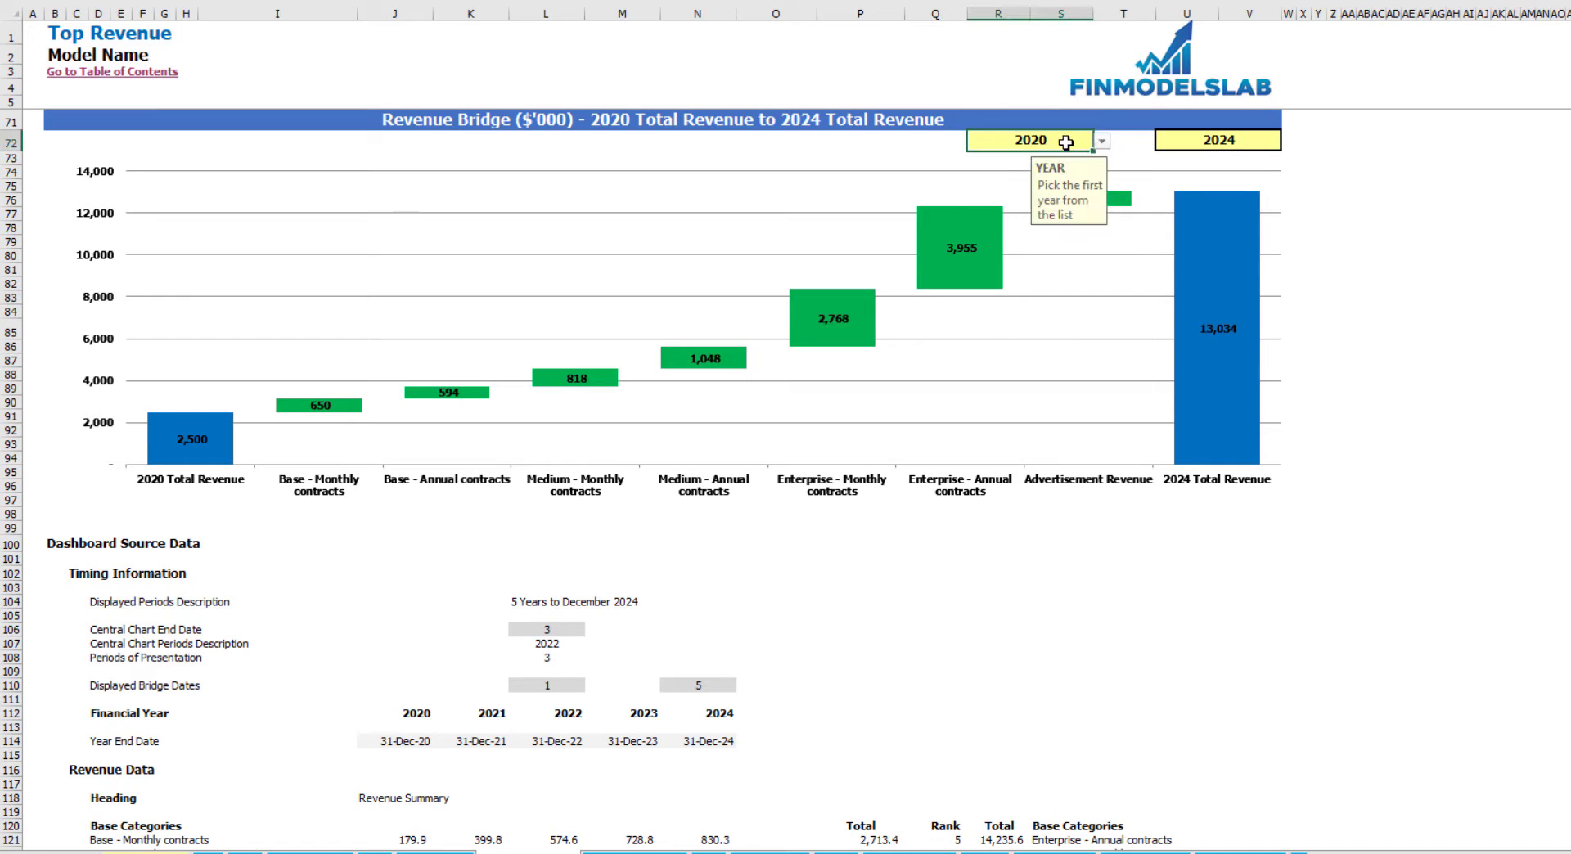
left_click(1103, 143)
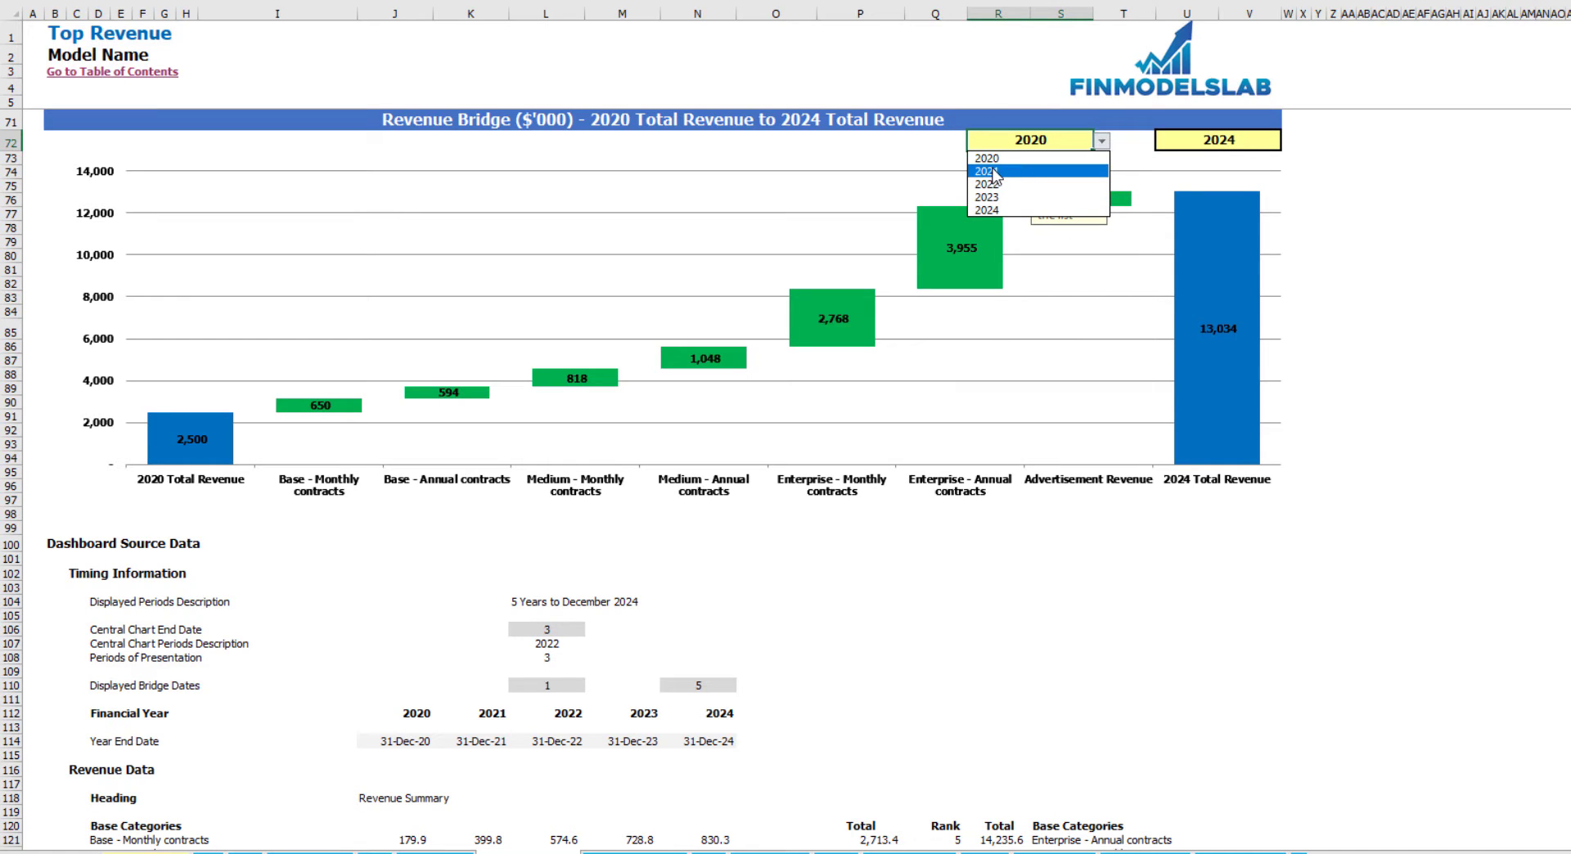
left_click(988, 171)
left_click(1260, 141)
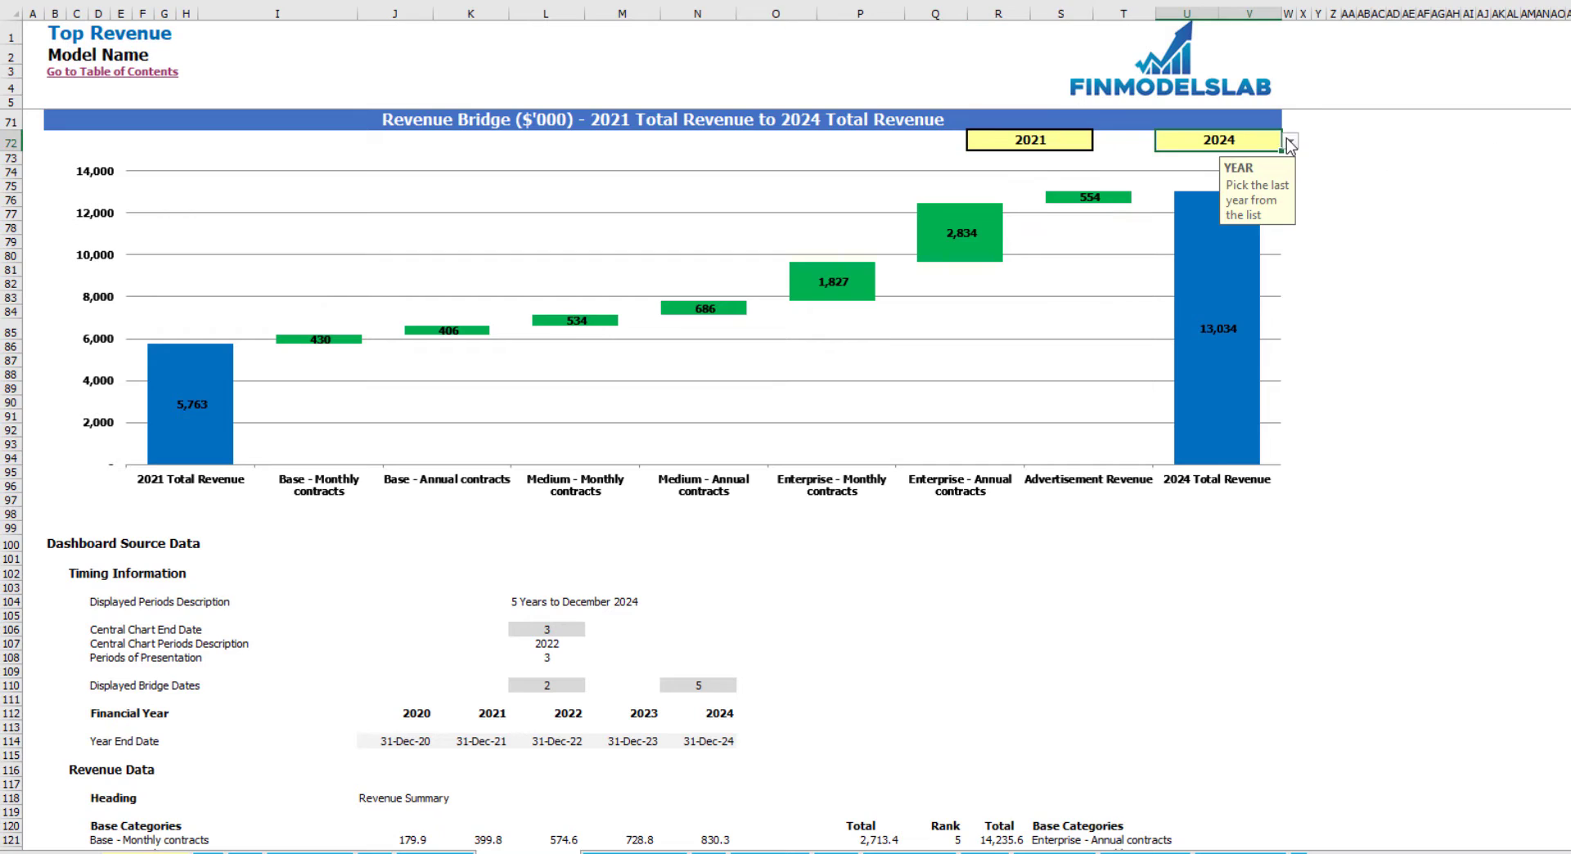
left_click(1290, 141)
left_click(1251, 197)
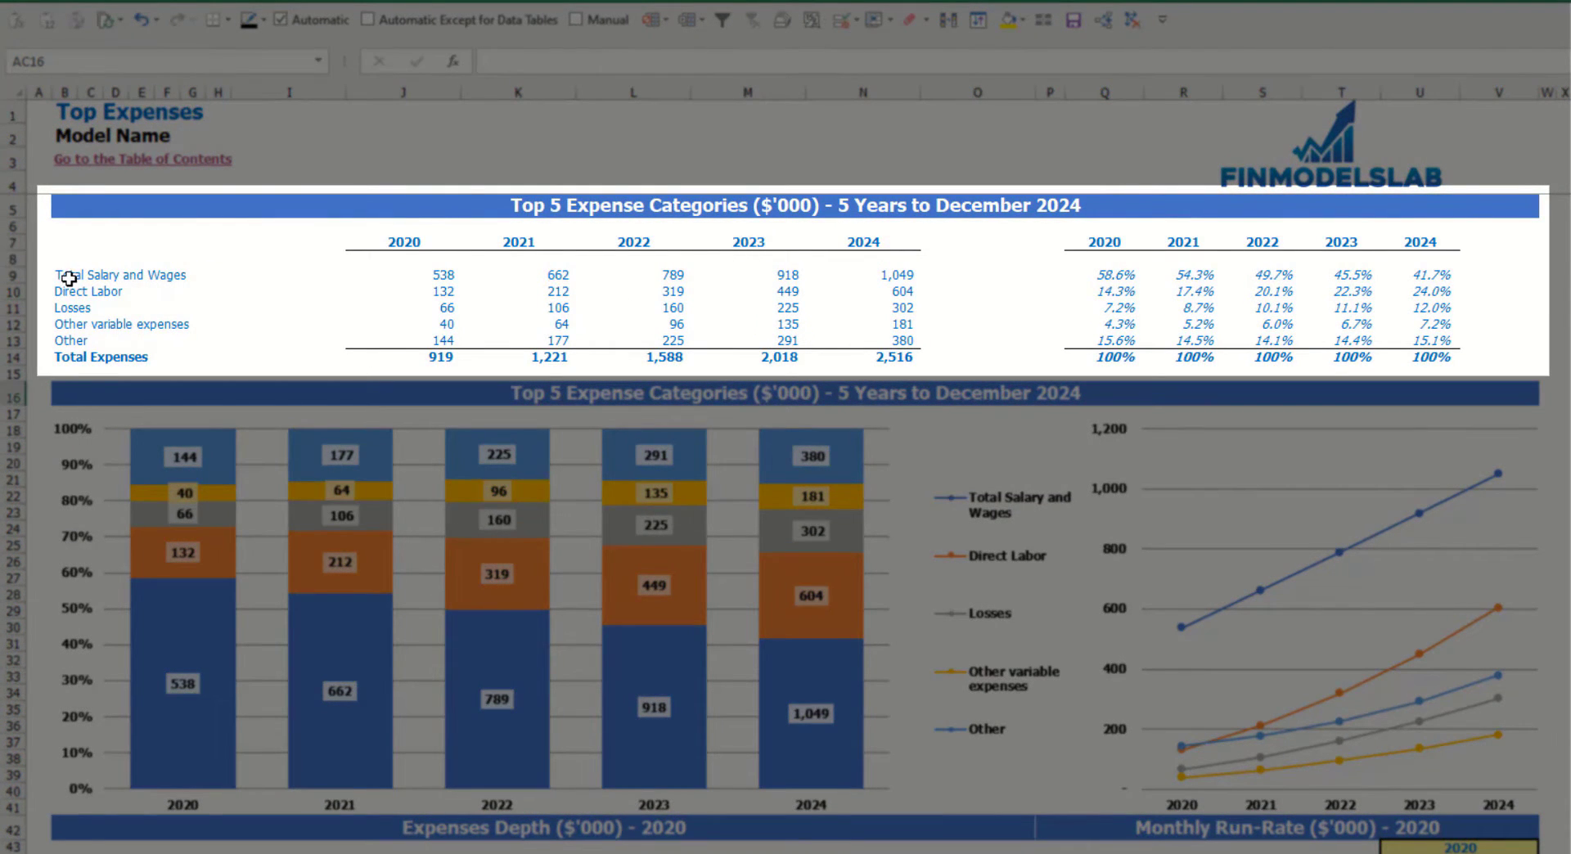
- Examine the top 5 expense categories' yearly amounts, totals and percentage shares, and the 2020 Expenses Depth and Monthly Run-Rate charts
left_click_drag(61, 275, 57, 325)
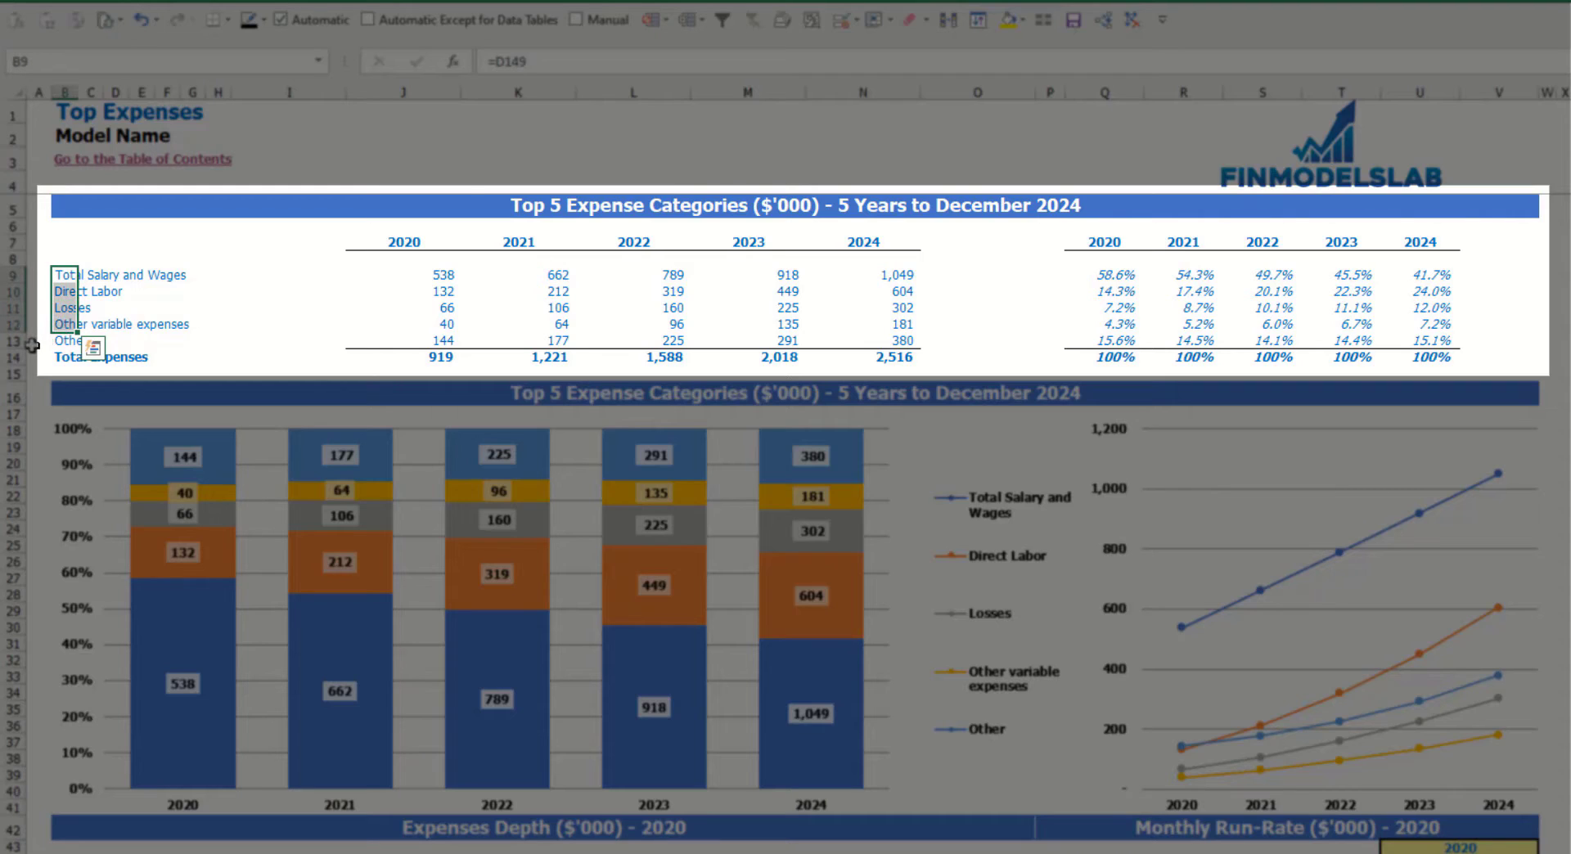
left_click(55, 338)
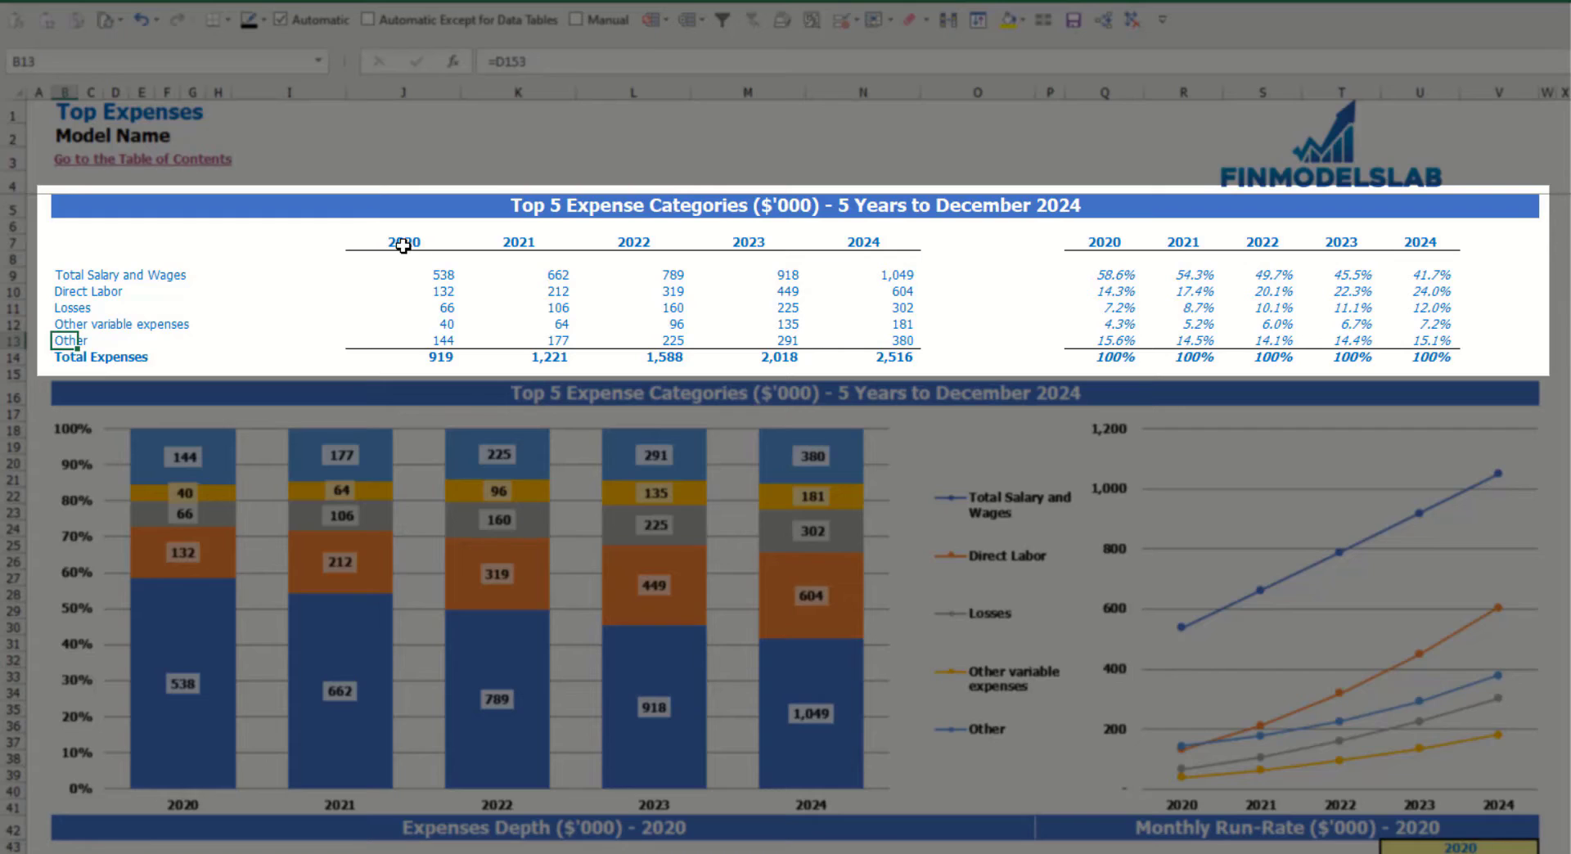
left_click_drag(404, 245, 841, 353)
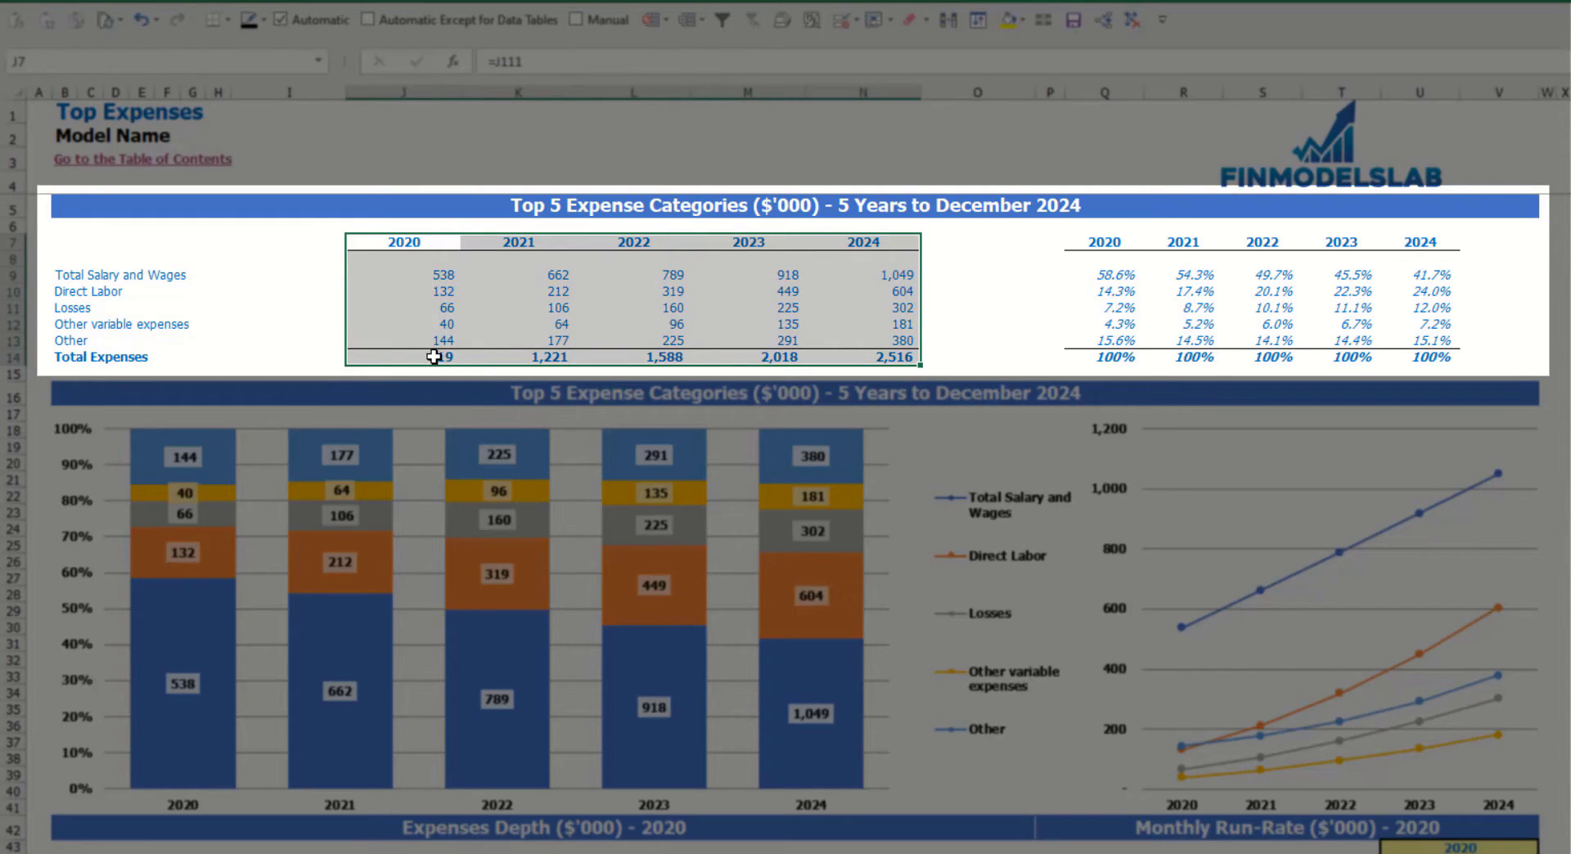
left_click_drag(433, 357, 854, 358)
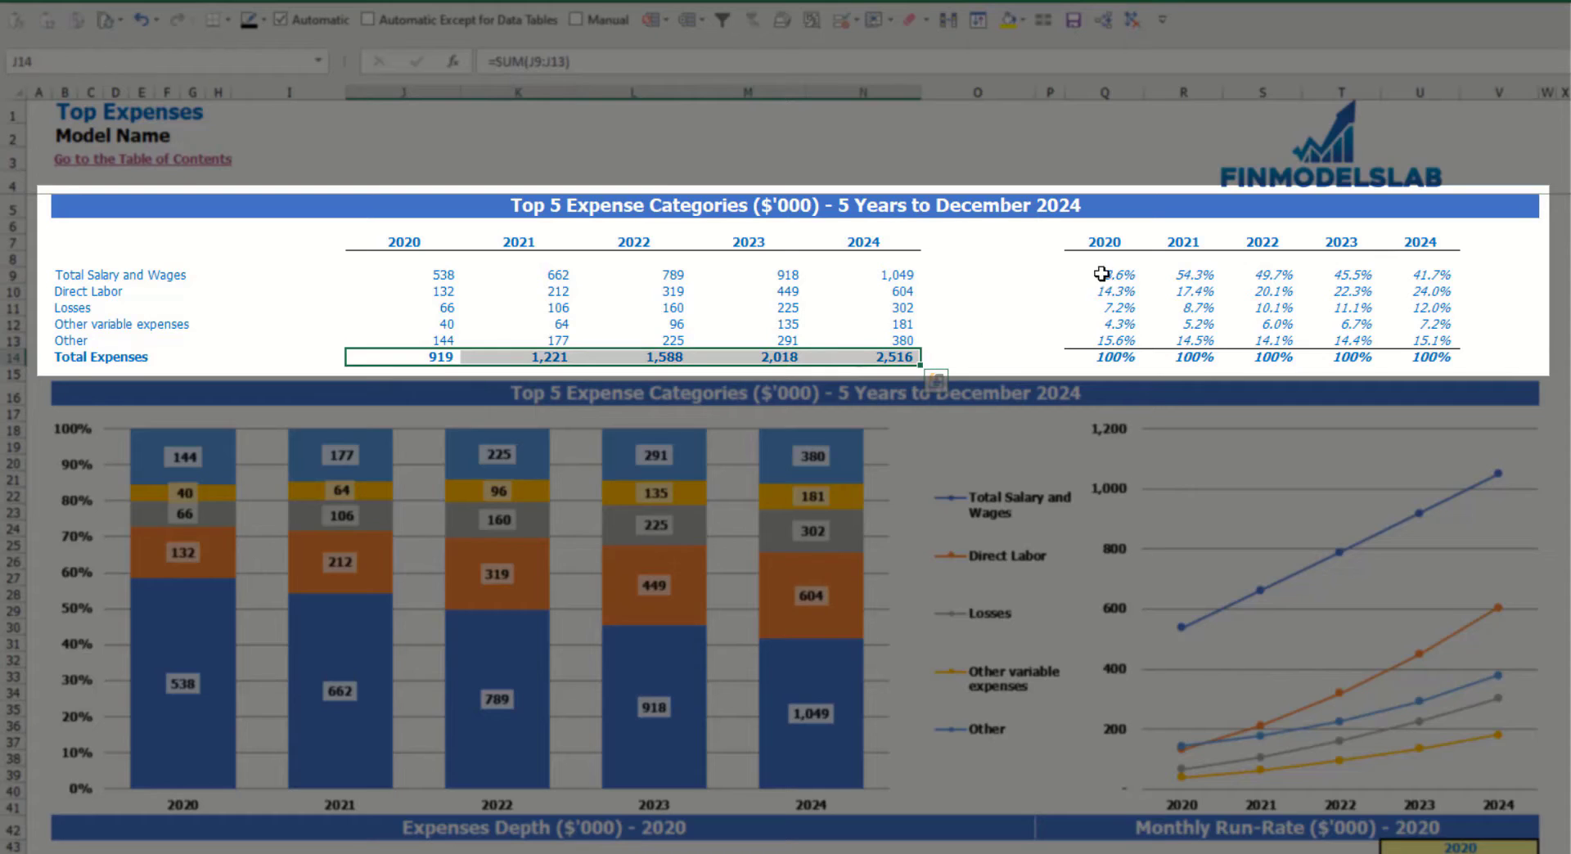
left_click_drag(1105, 250, 1436, 346)
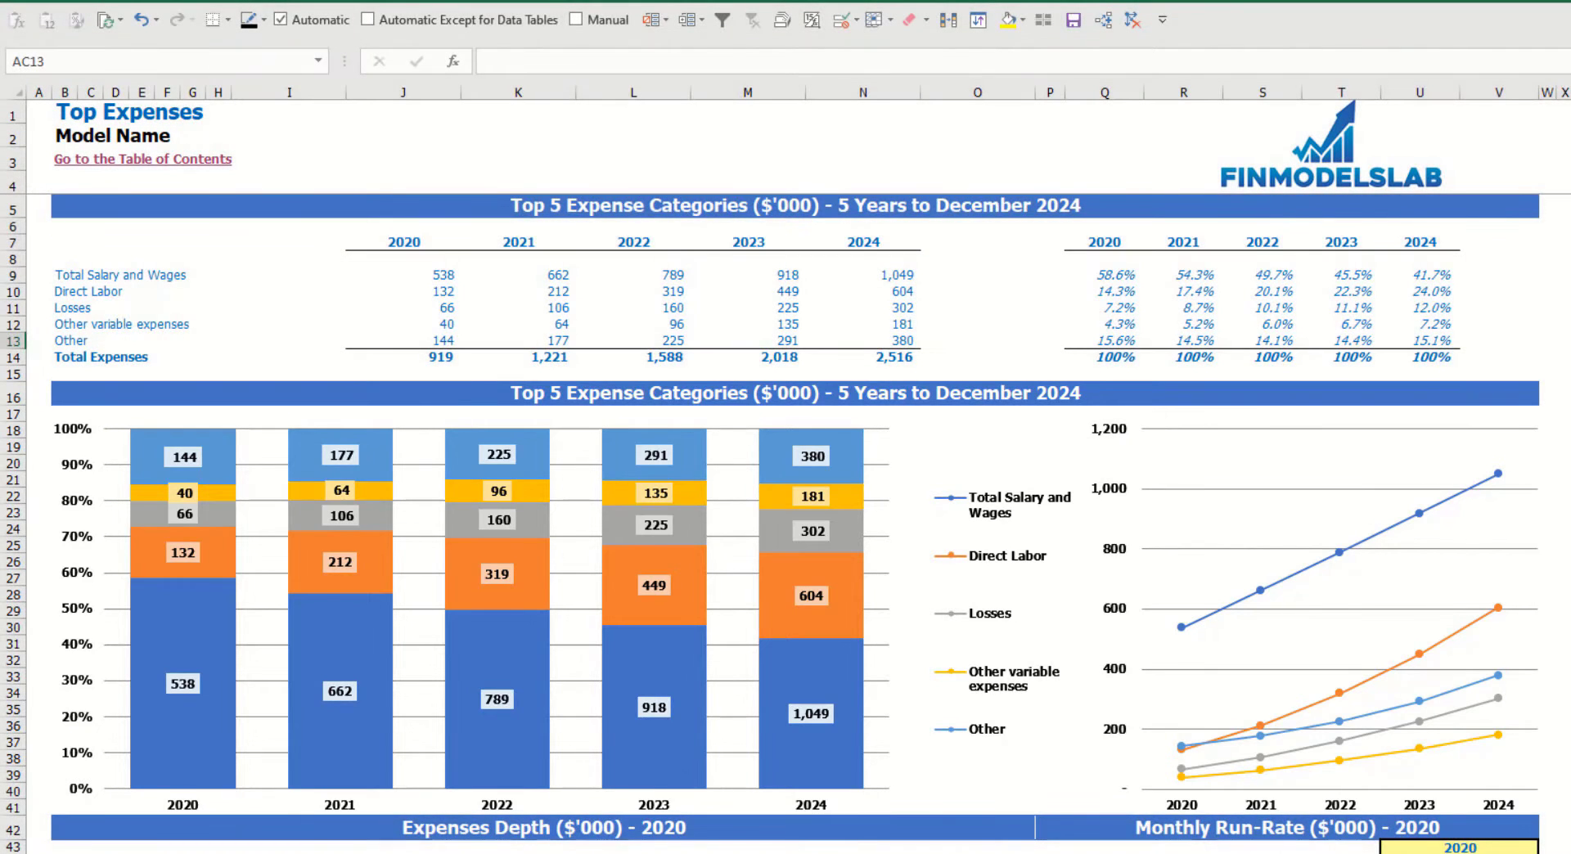
scroll(785, 524, "down", 7)
scroll(1396, 526, "down", 3)
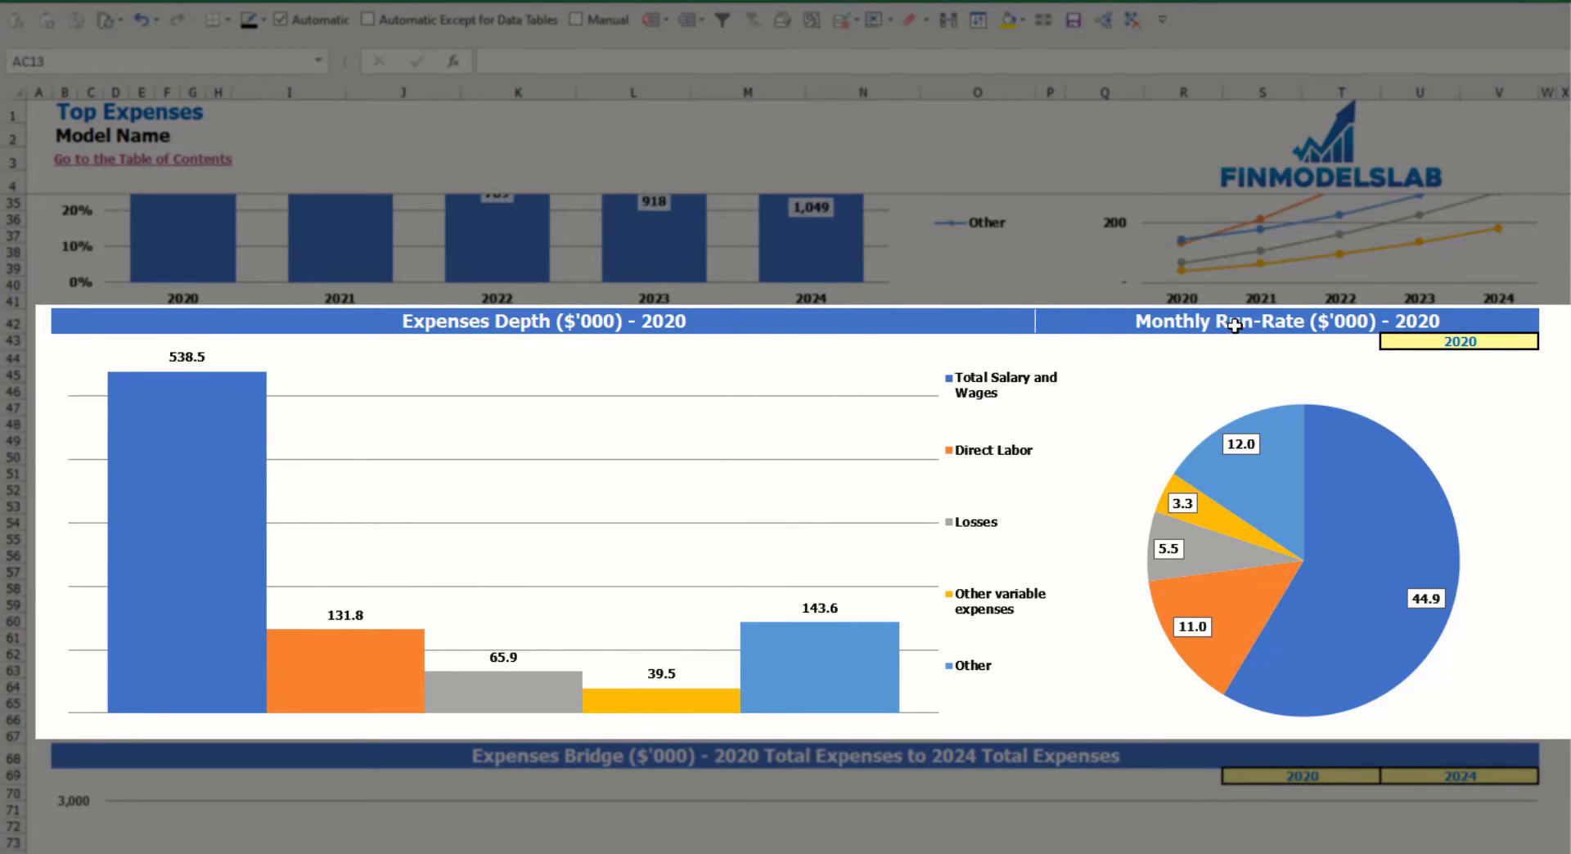
- Set the year for the Expenses Depth and Monthly Run-Rate charts to 2021
left_click(1518, 340)
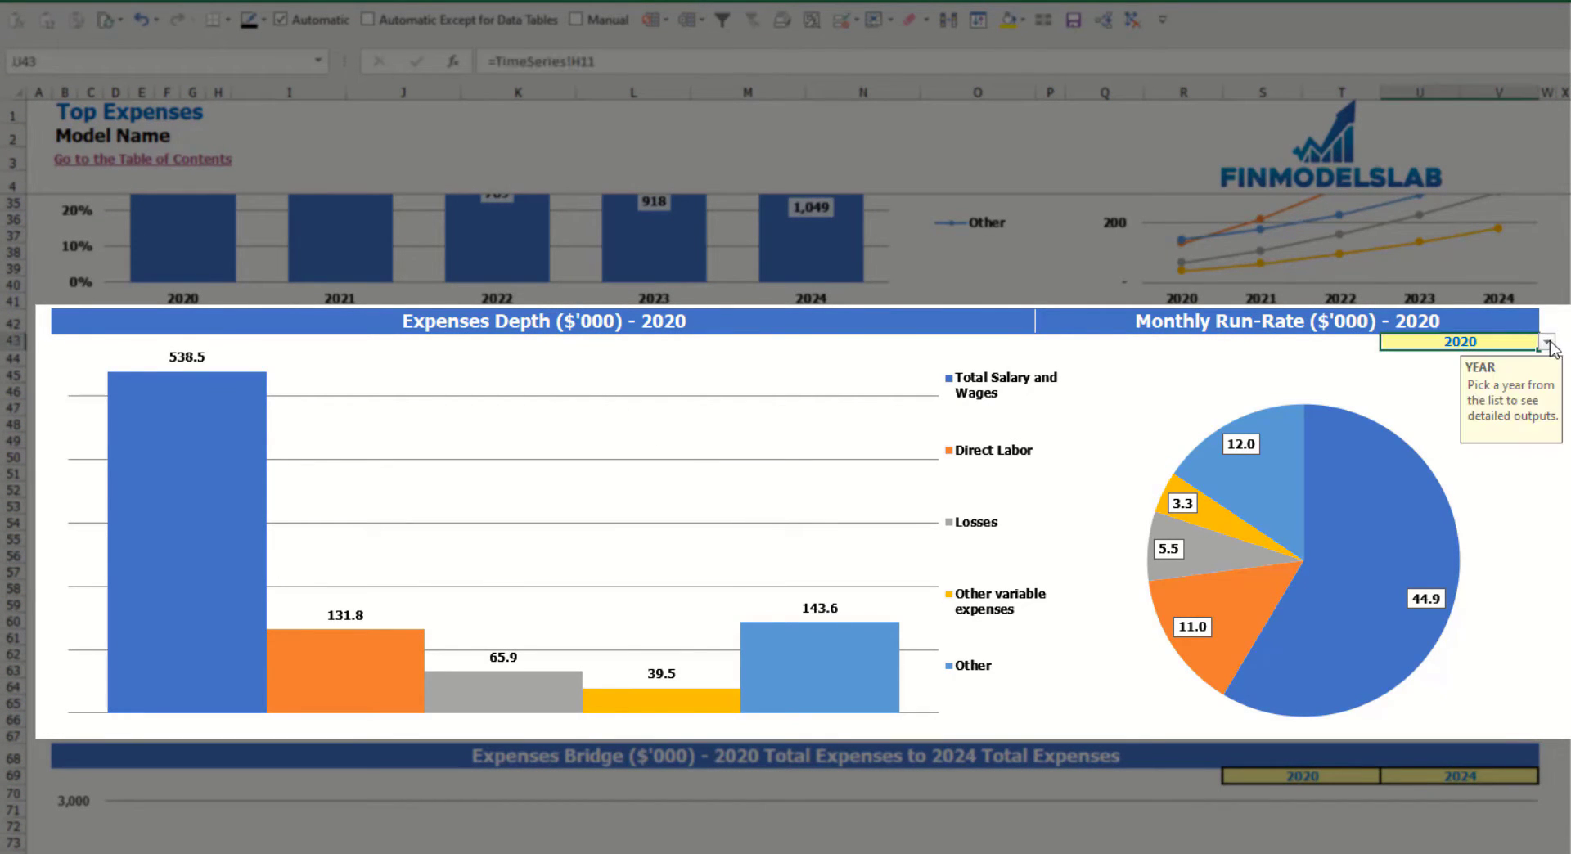
left_click(1547, 342)
left_click(1404, 374)
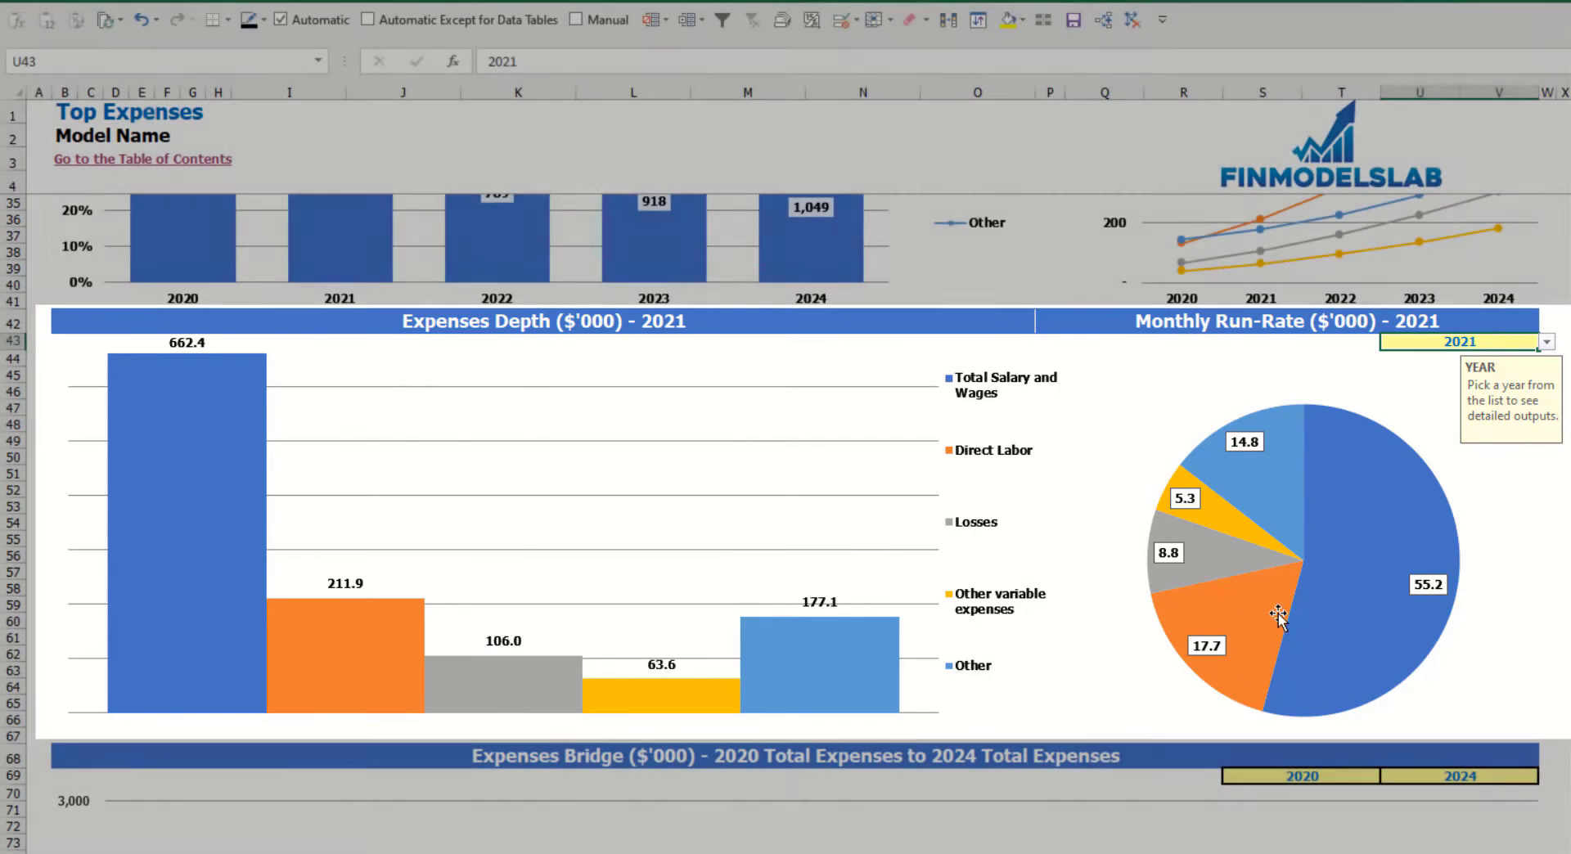
- Examine the Expenses Bridge chart and the years offered for its first-year and last-year selectors
scroll(1281, 414, "down", 7)
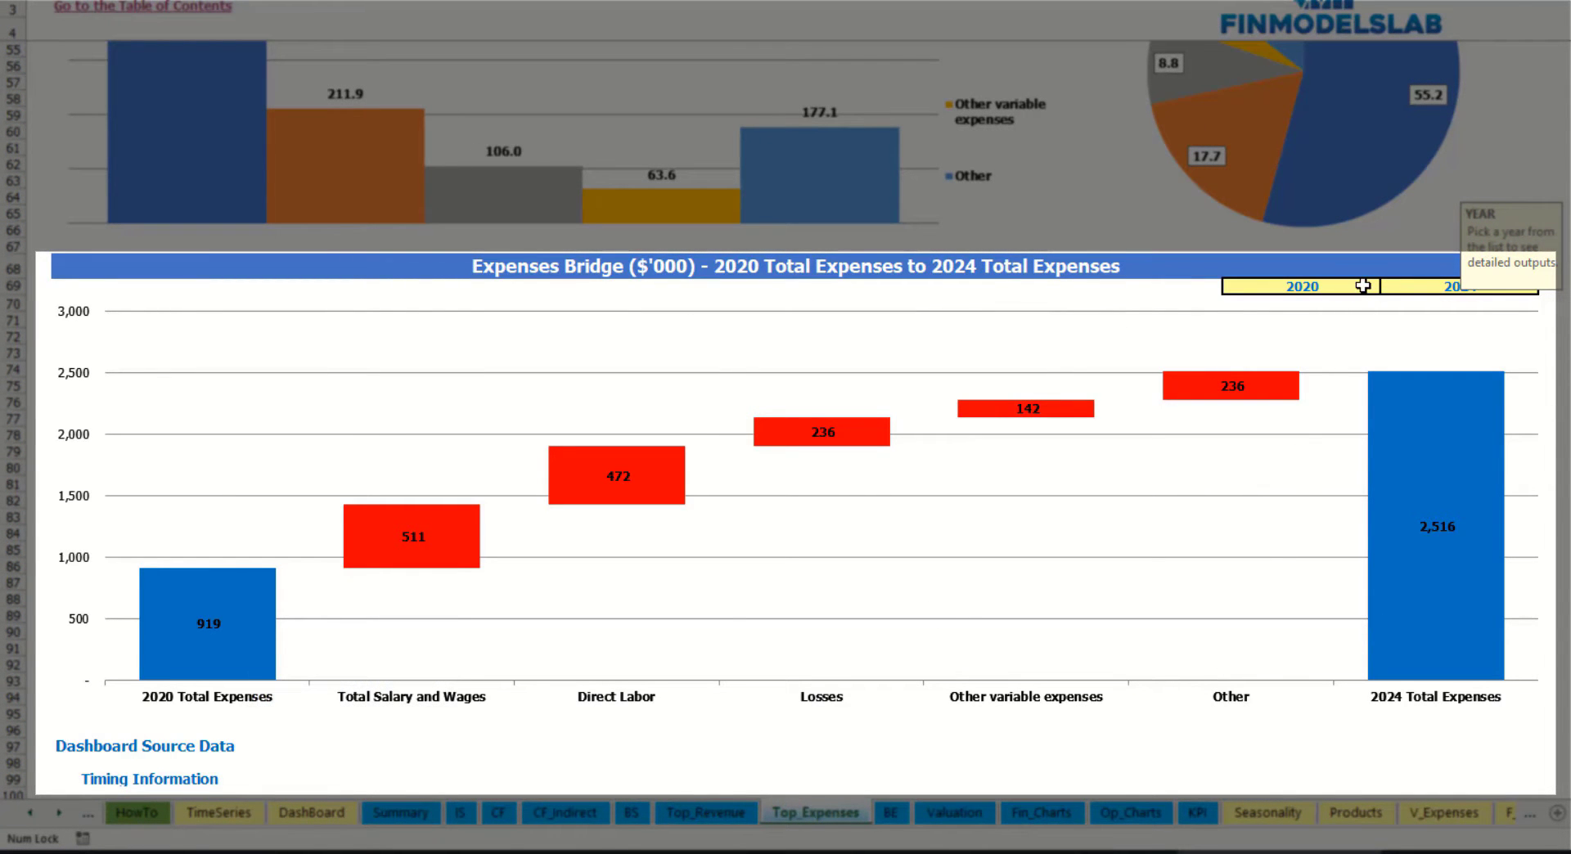
left_click(1366, 285)
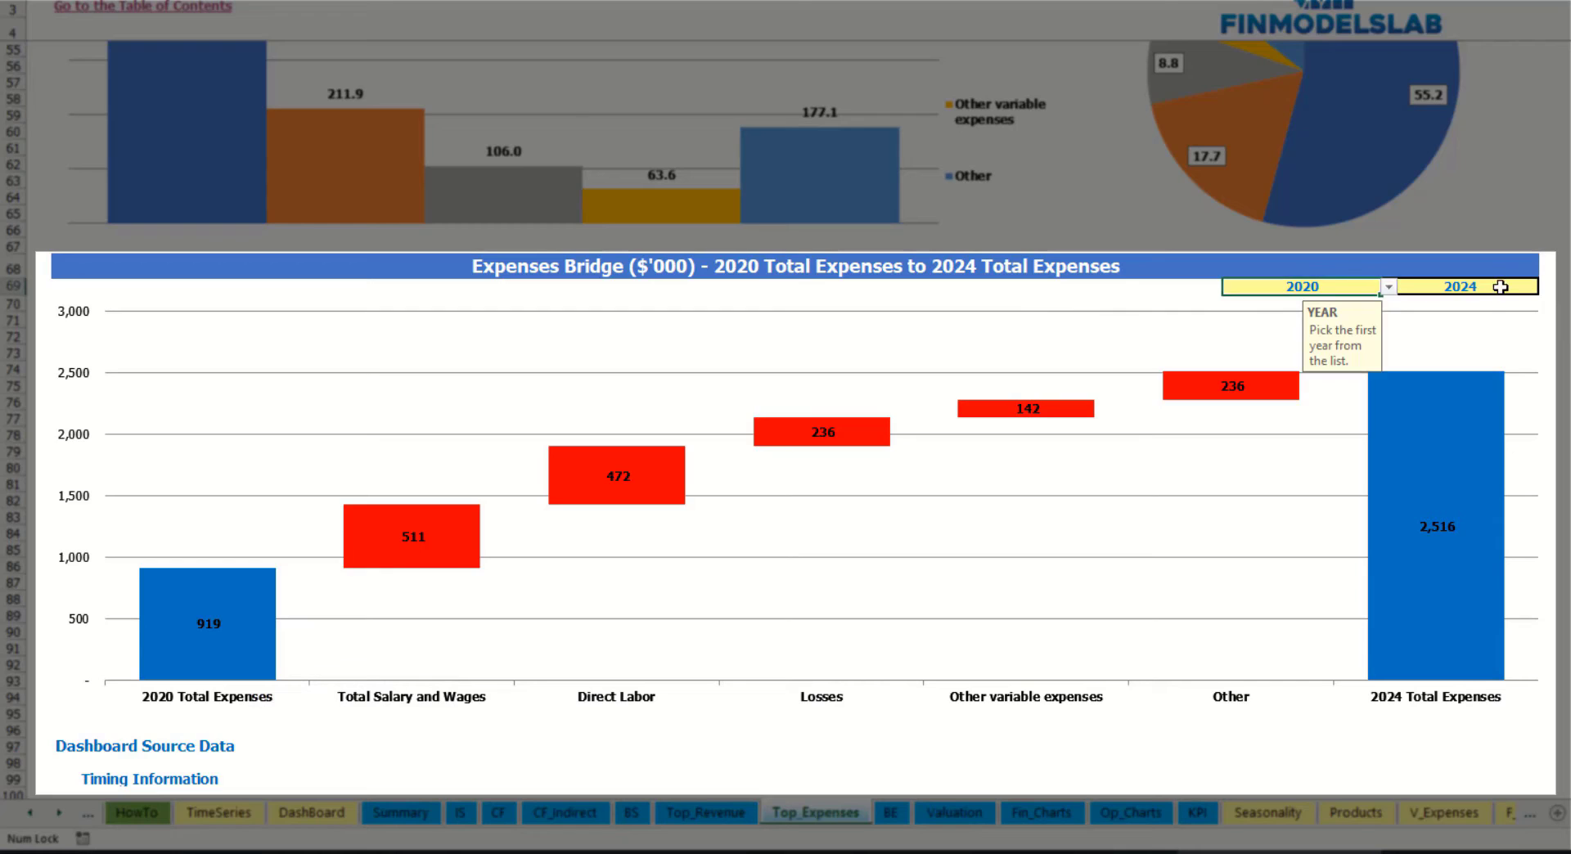
left_click(1388, 287)
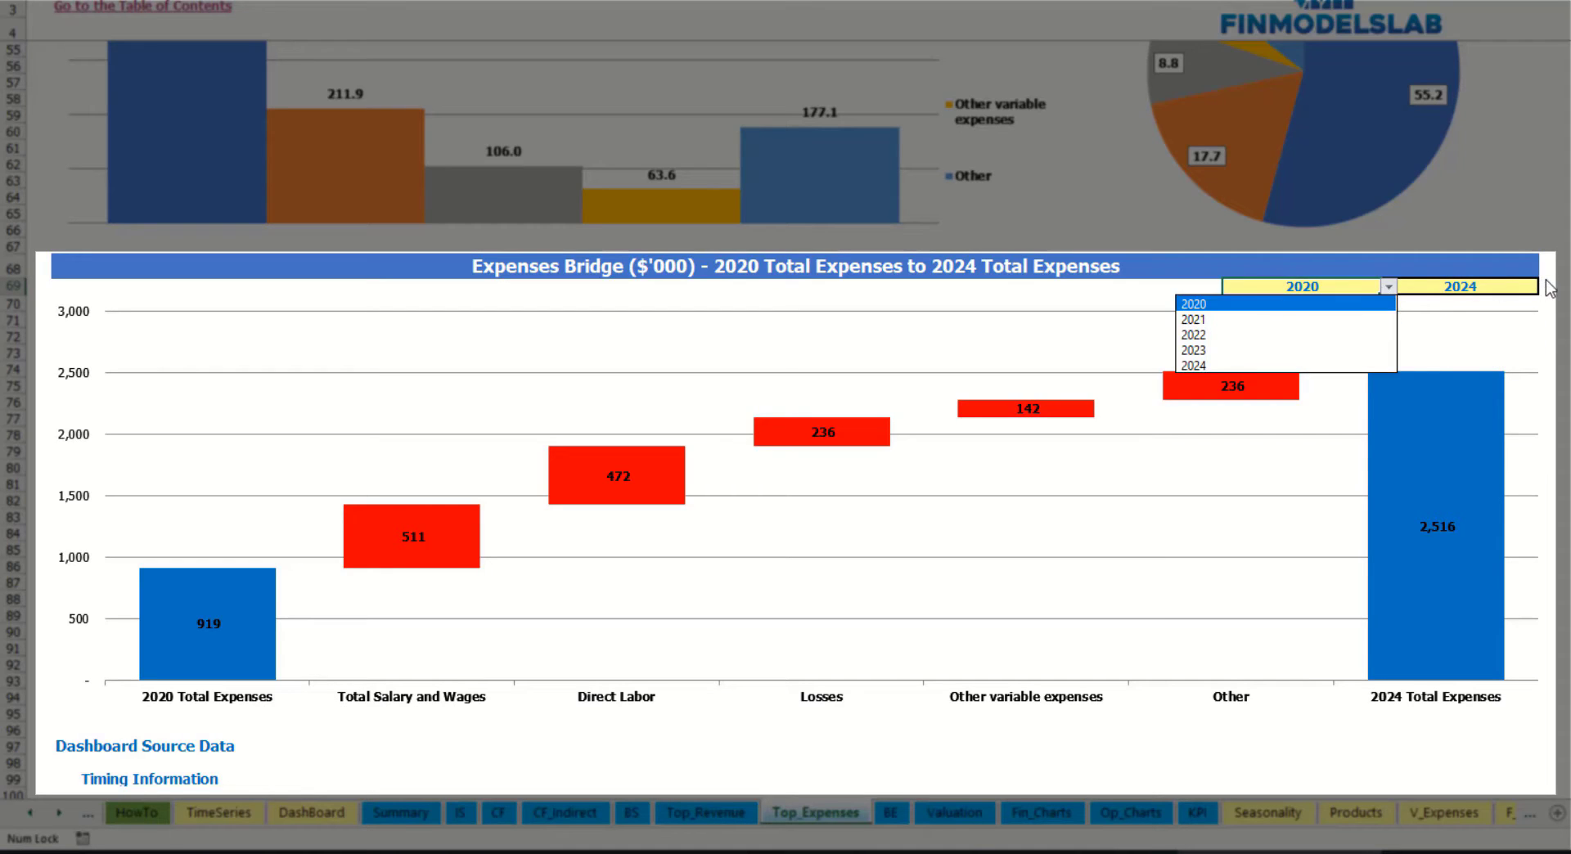
key("Escape")
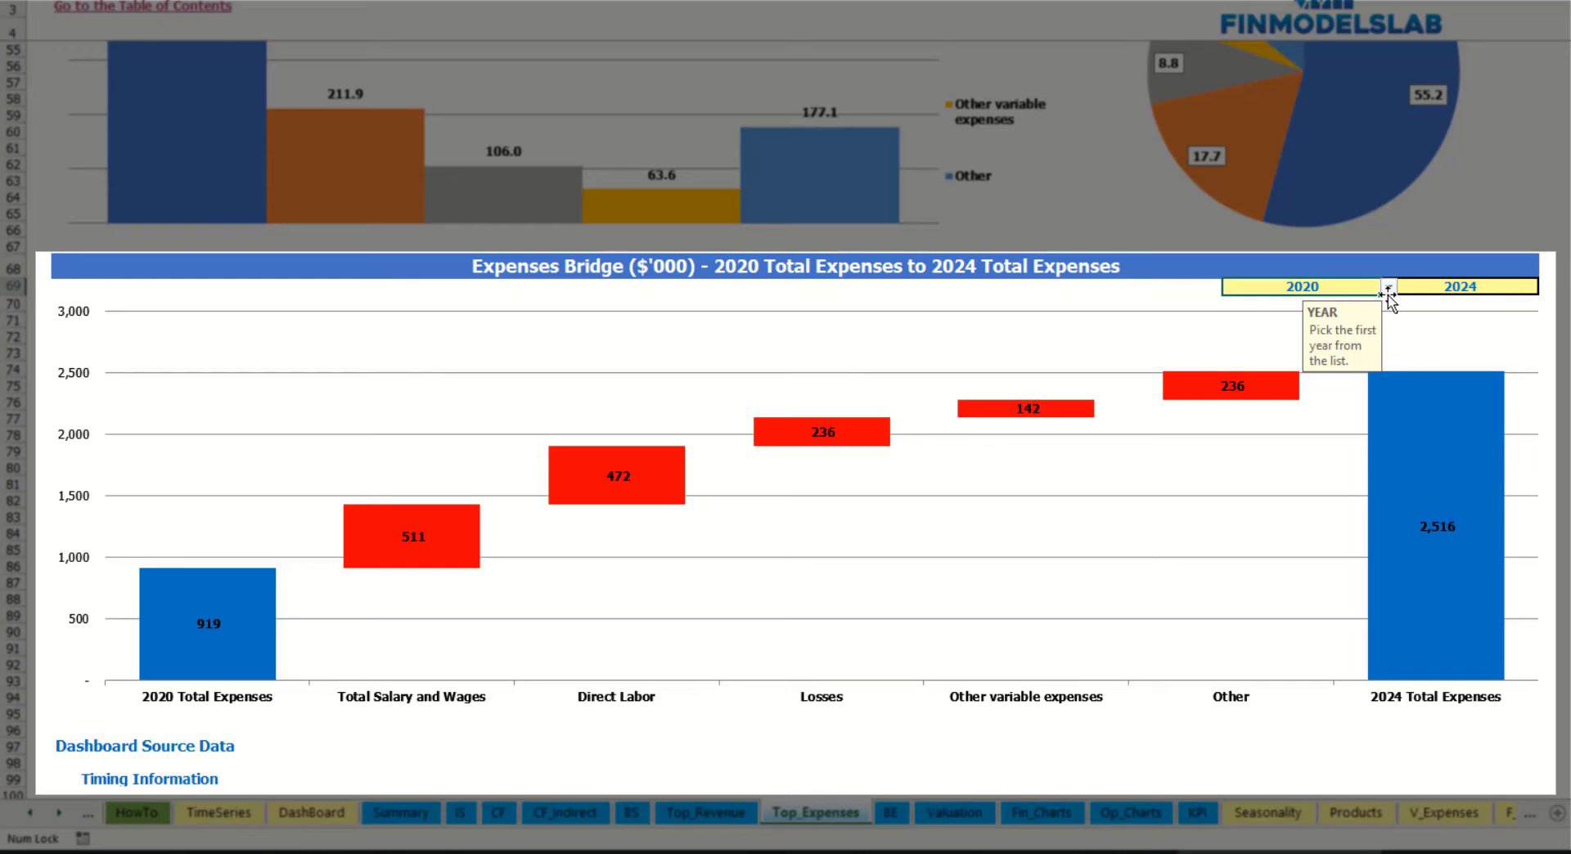
left_click(1516, 285)
left_click(1547, 287)
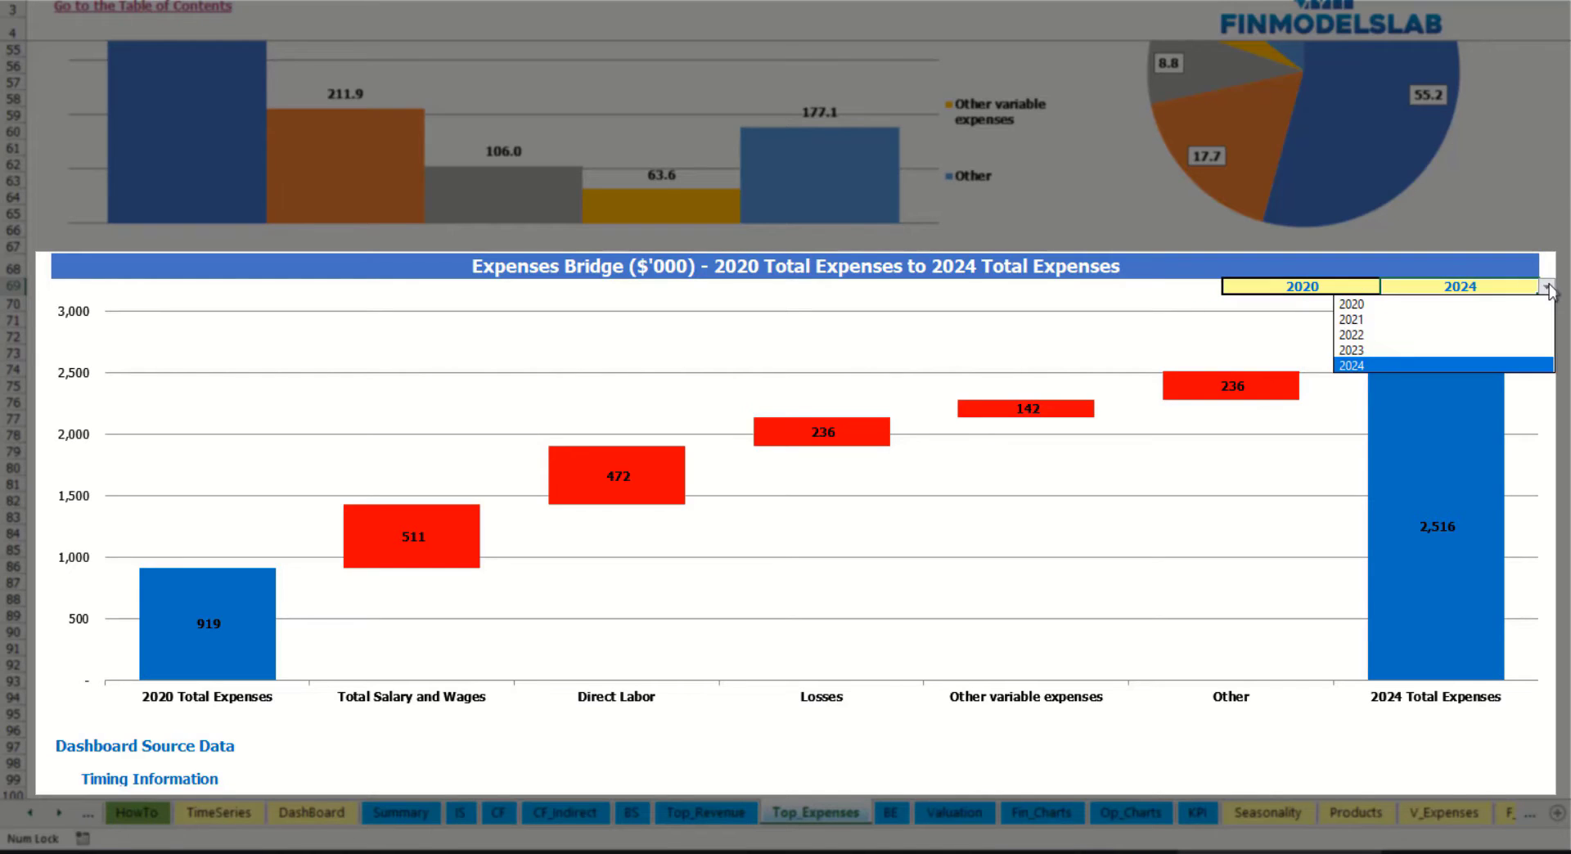
key("Escape")
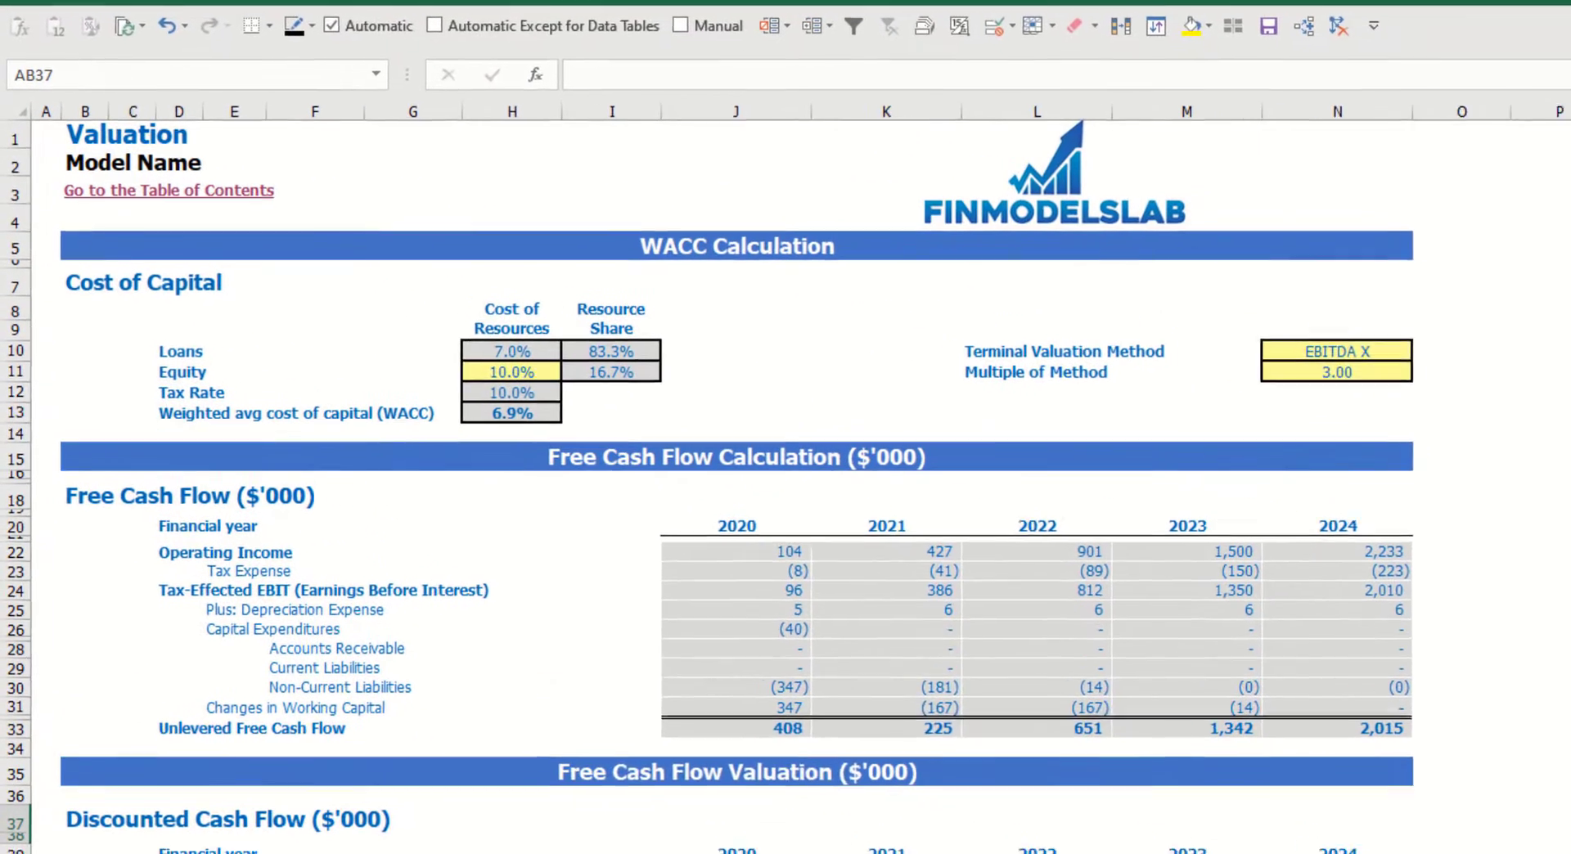
- Examine the Valuation sheet's cost of equity and loans, their resource shares, and the weighted average cost of capital
left_click(506, 374)
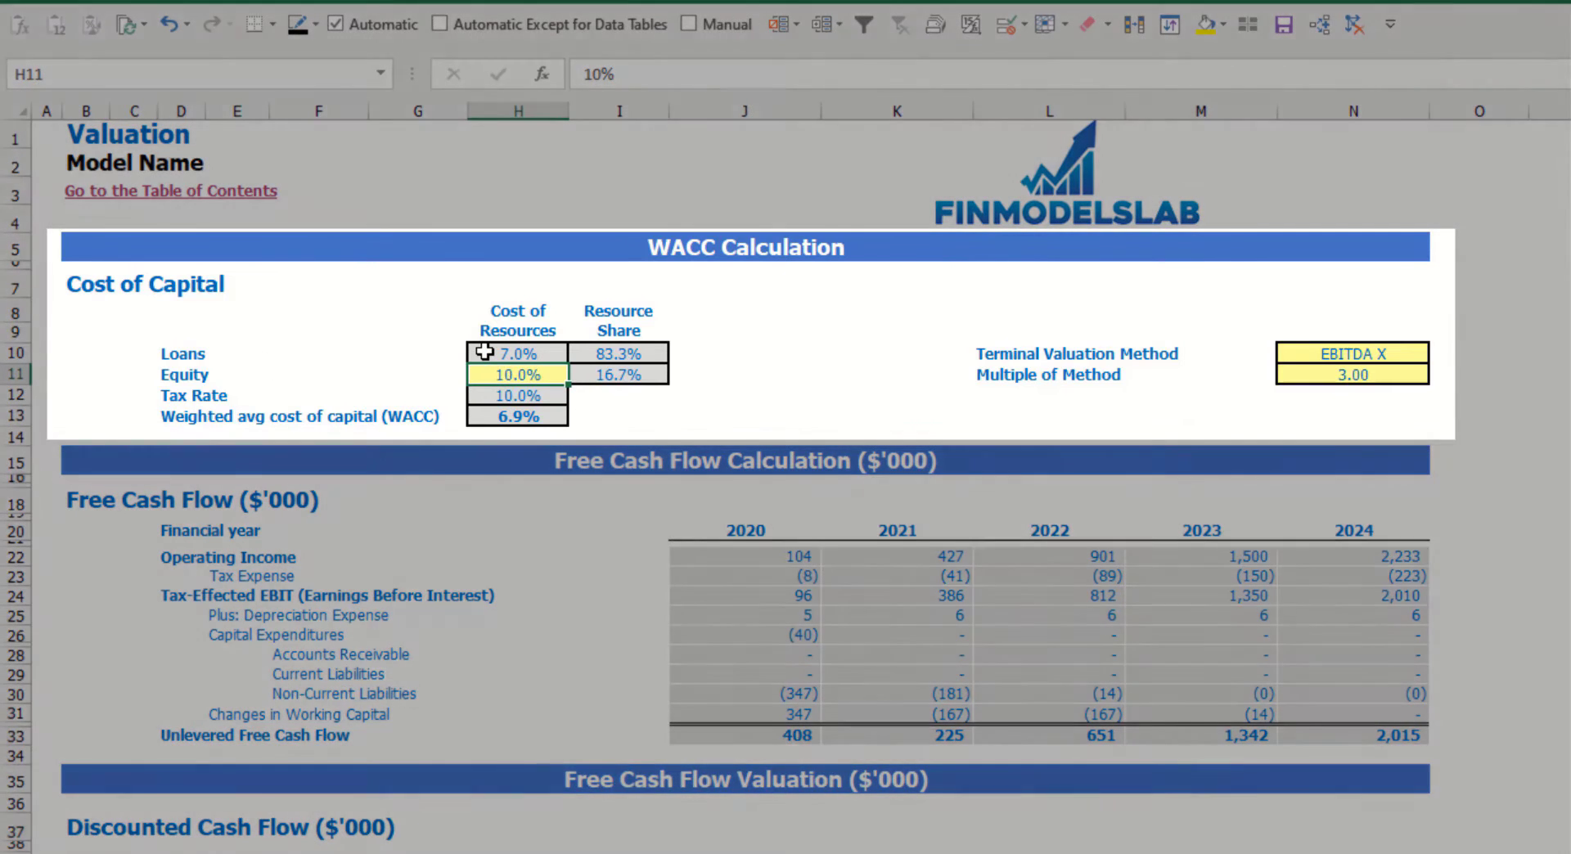
left_click(484, 352)
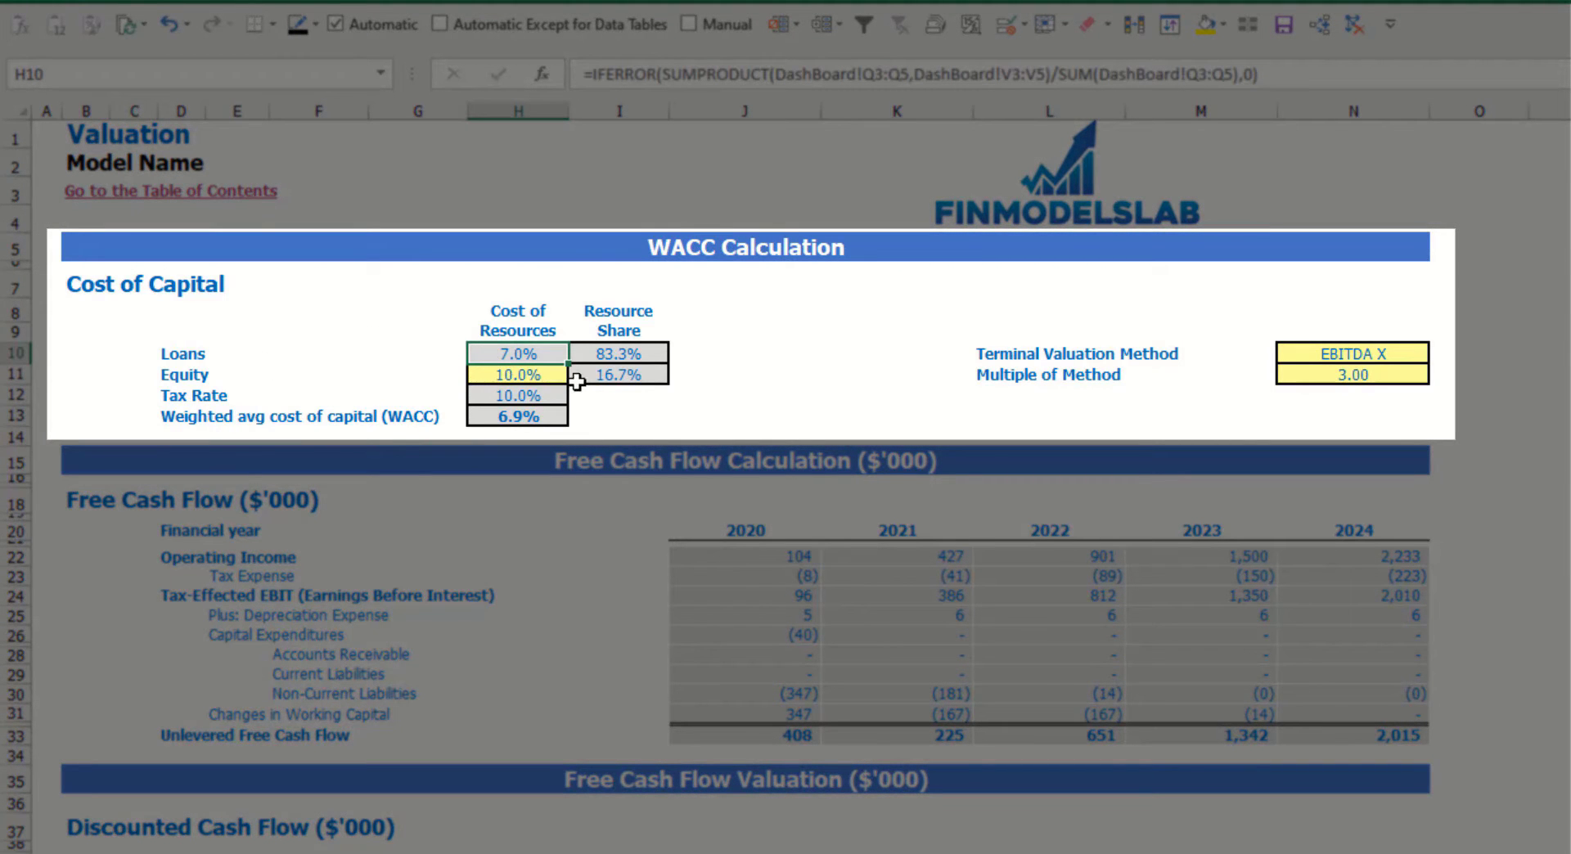
left_click(617, 360)
left_click_drag(617, 364, 614, 378)
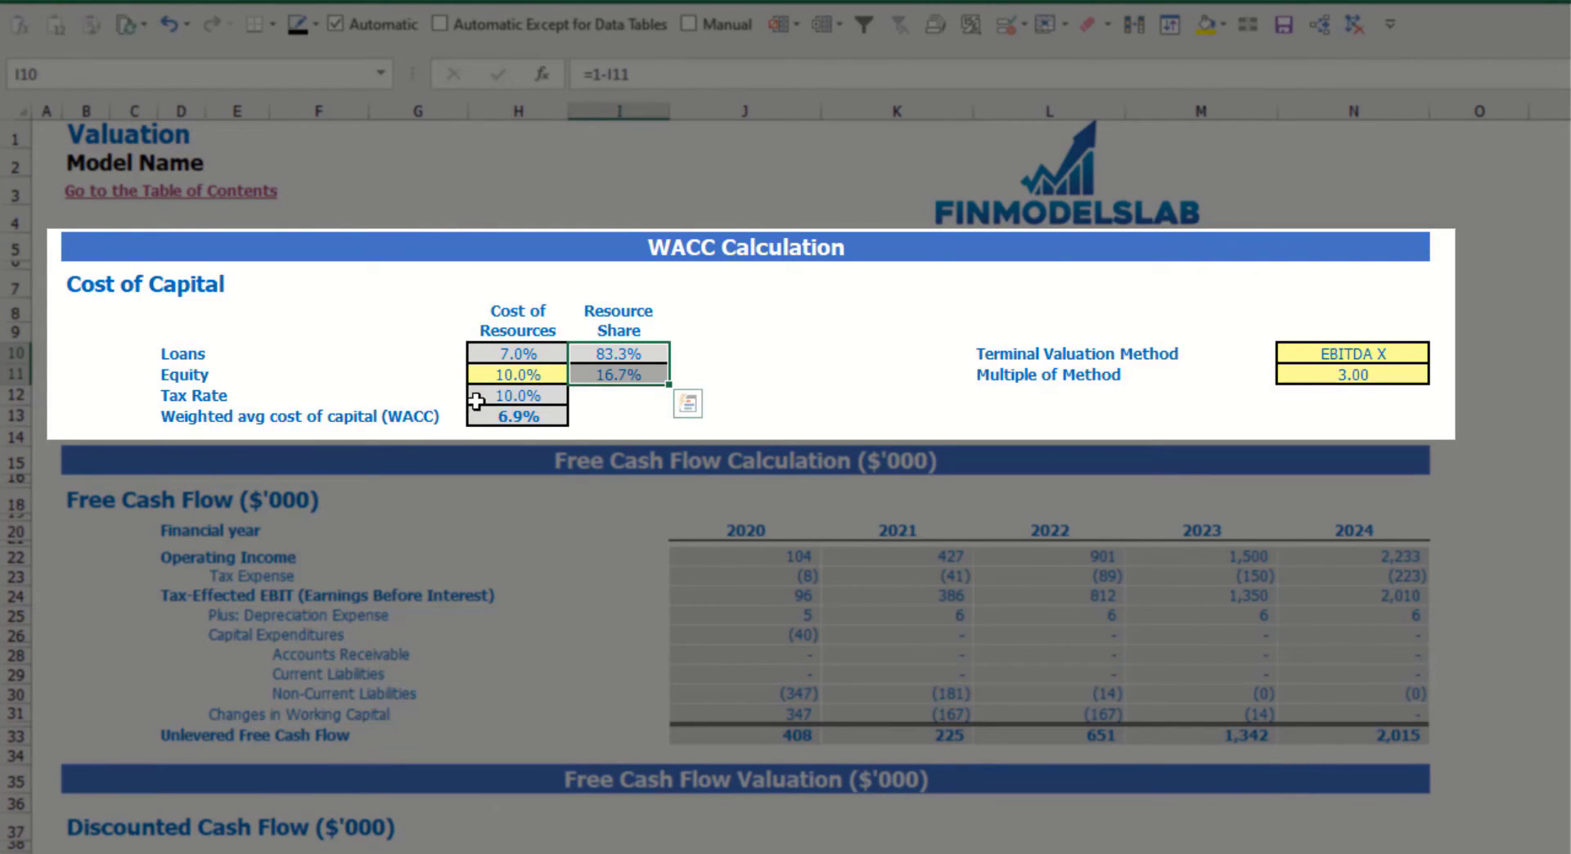
left_click(544, 412)
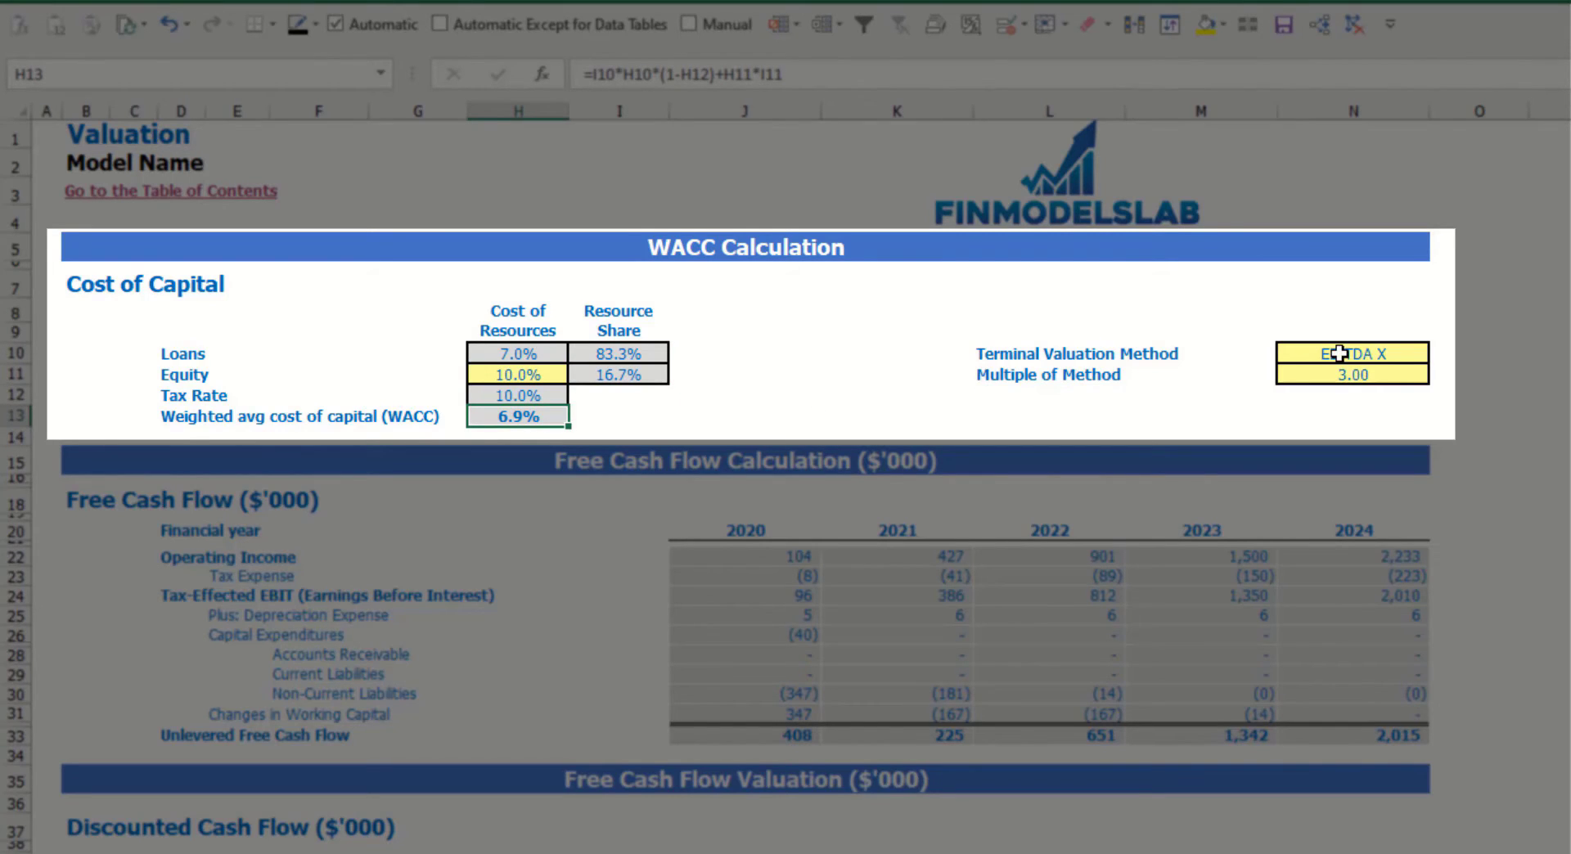
- Set the Terminal Valuation Method to Revenue X and select the Multiple of Method value
left_click(1381, 357)
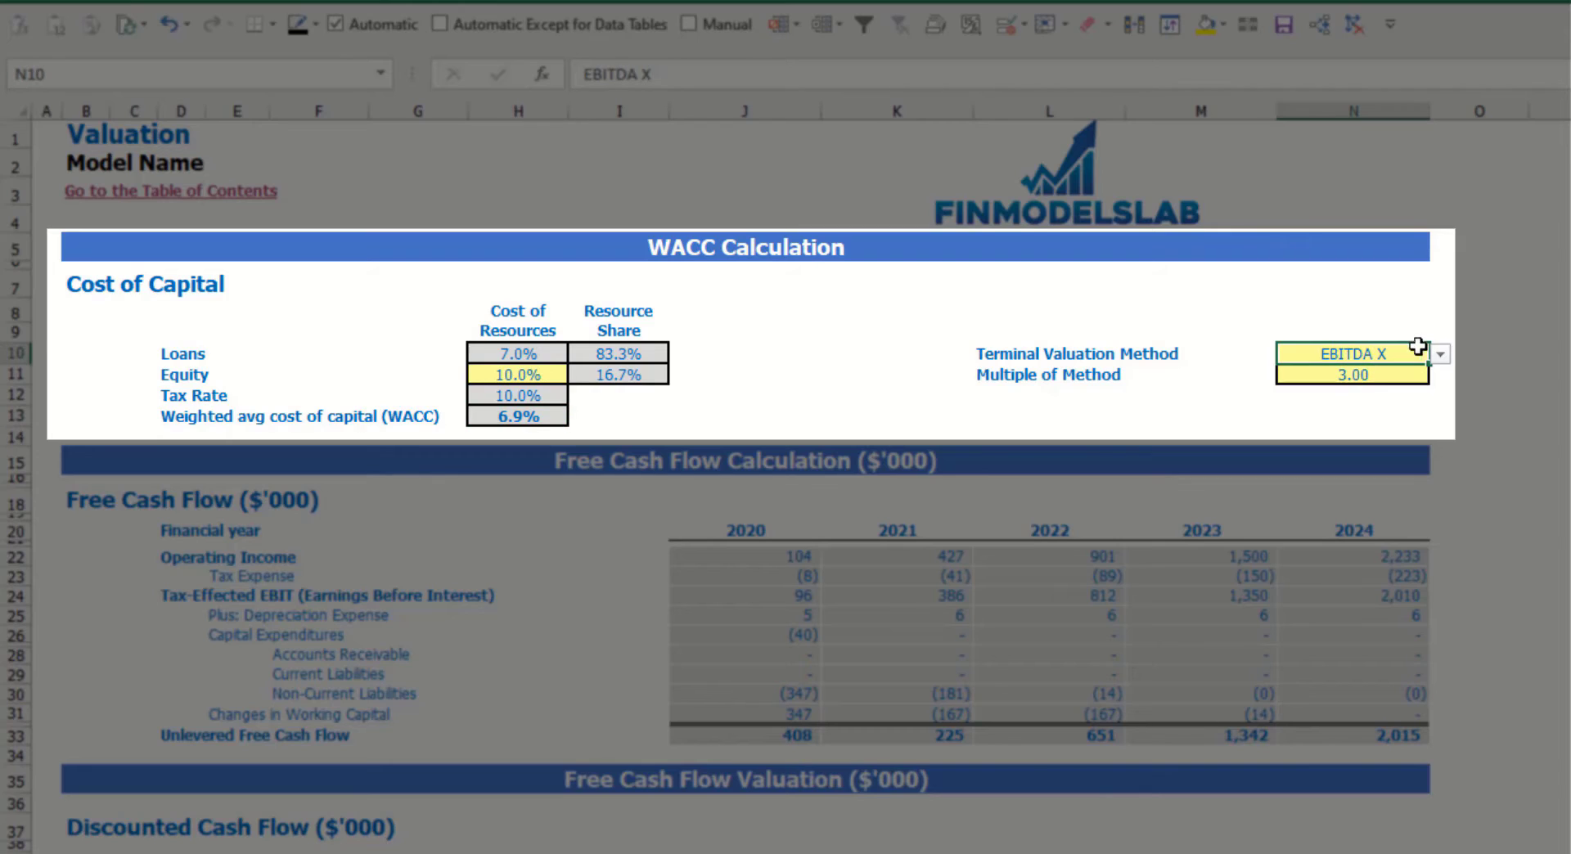
left_click(1440, 354)
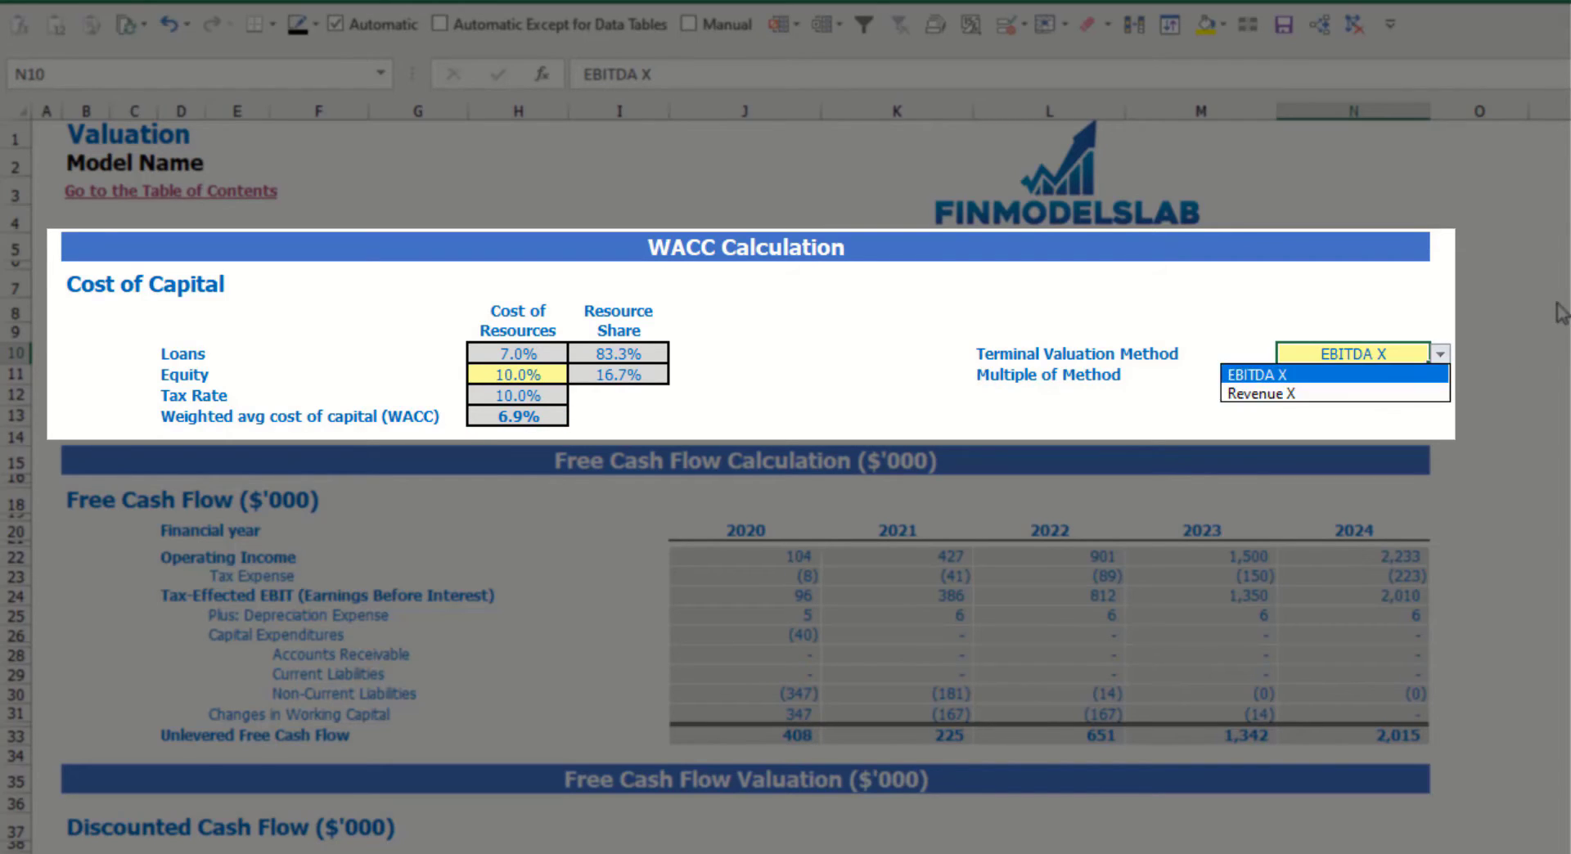
left_click(1427, 394)
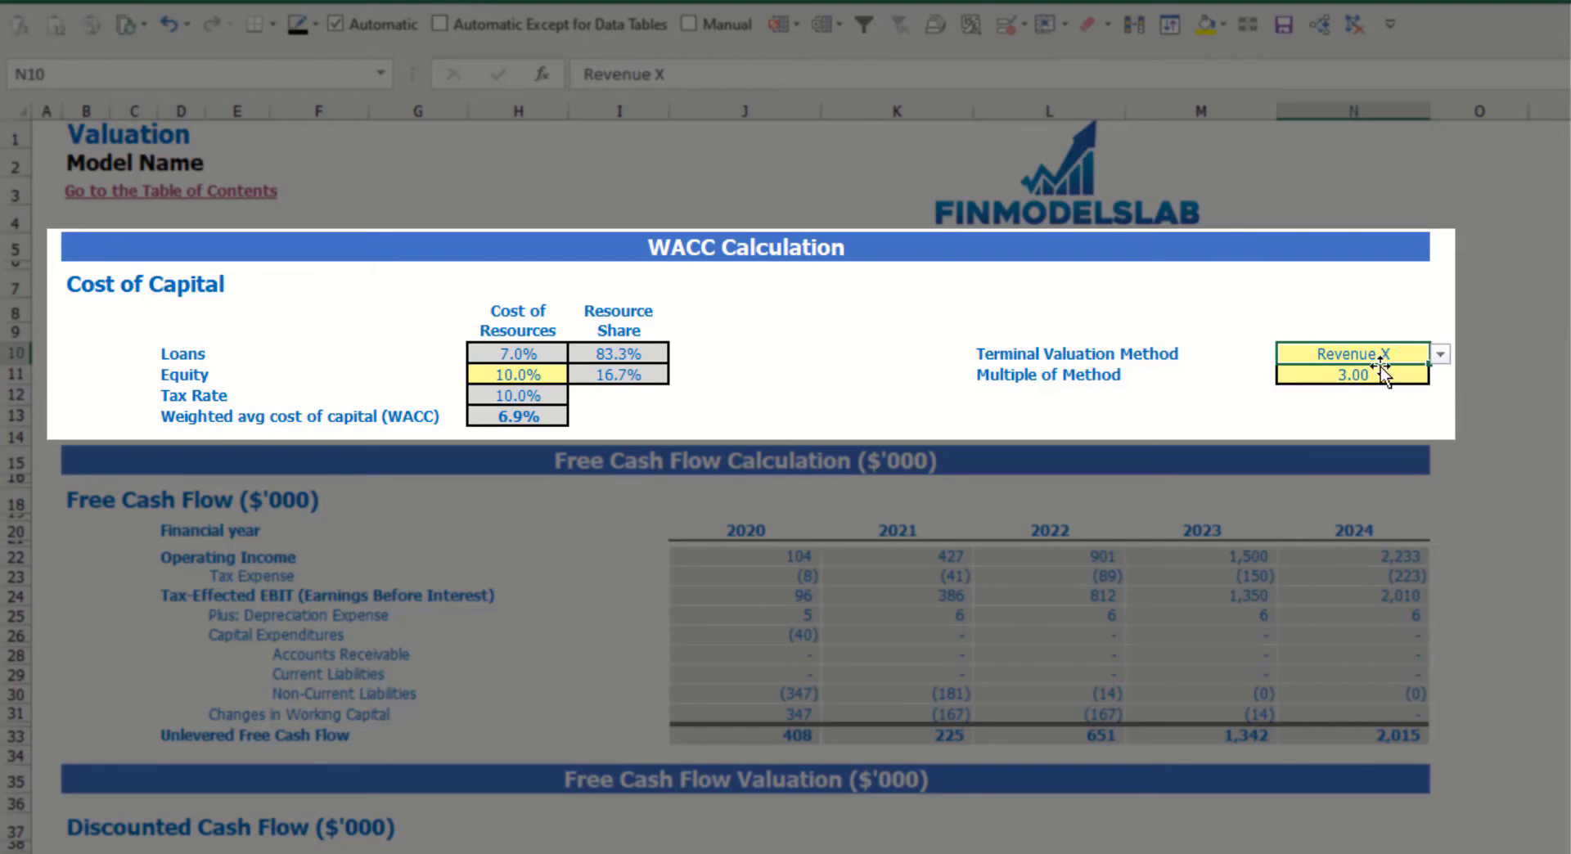
left_click(1339, 373)
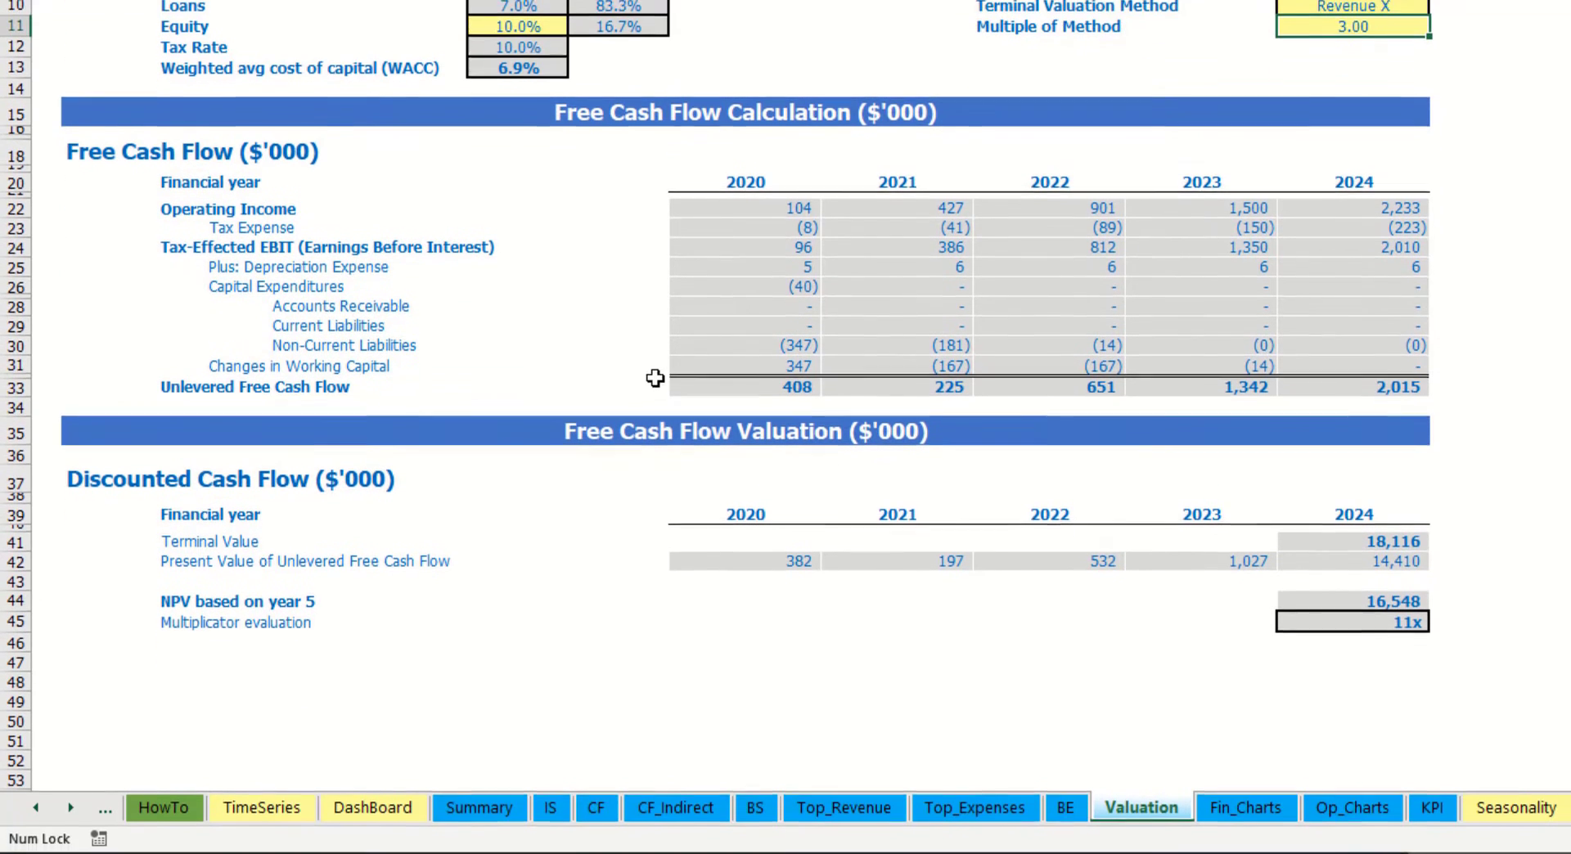
- Examine the 2024 terminal value, the unlevered free cash flow for 2020 to 2024, and the multiplicator evaluation
left_click(1333, 540)
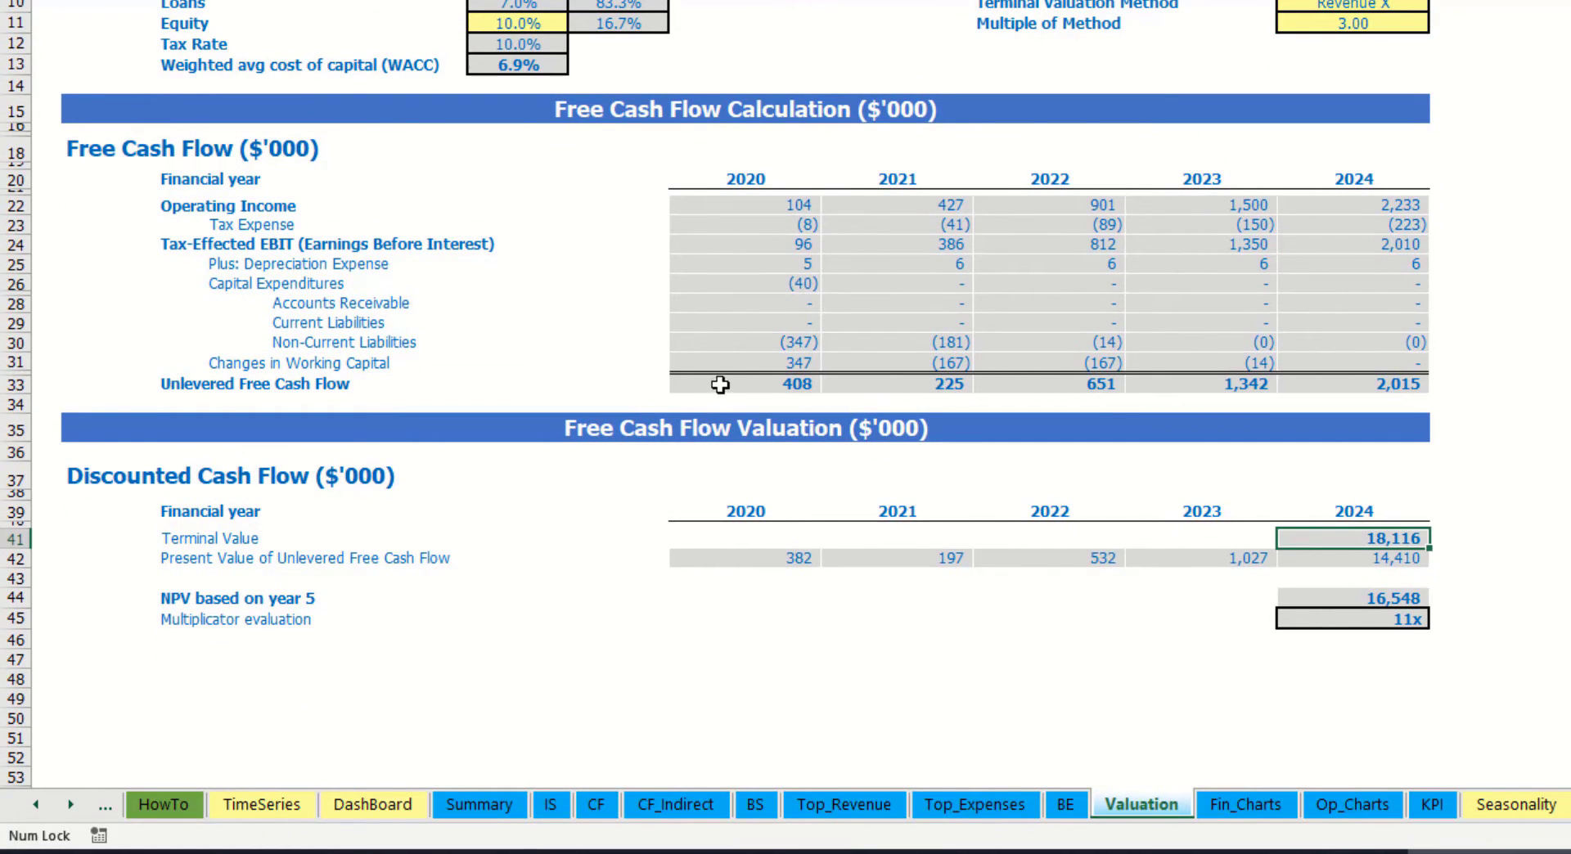
left_click_drag(709, 383, 1350, 385)
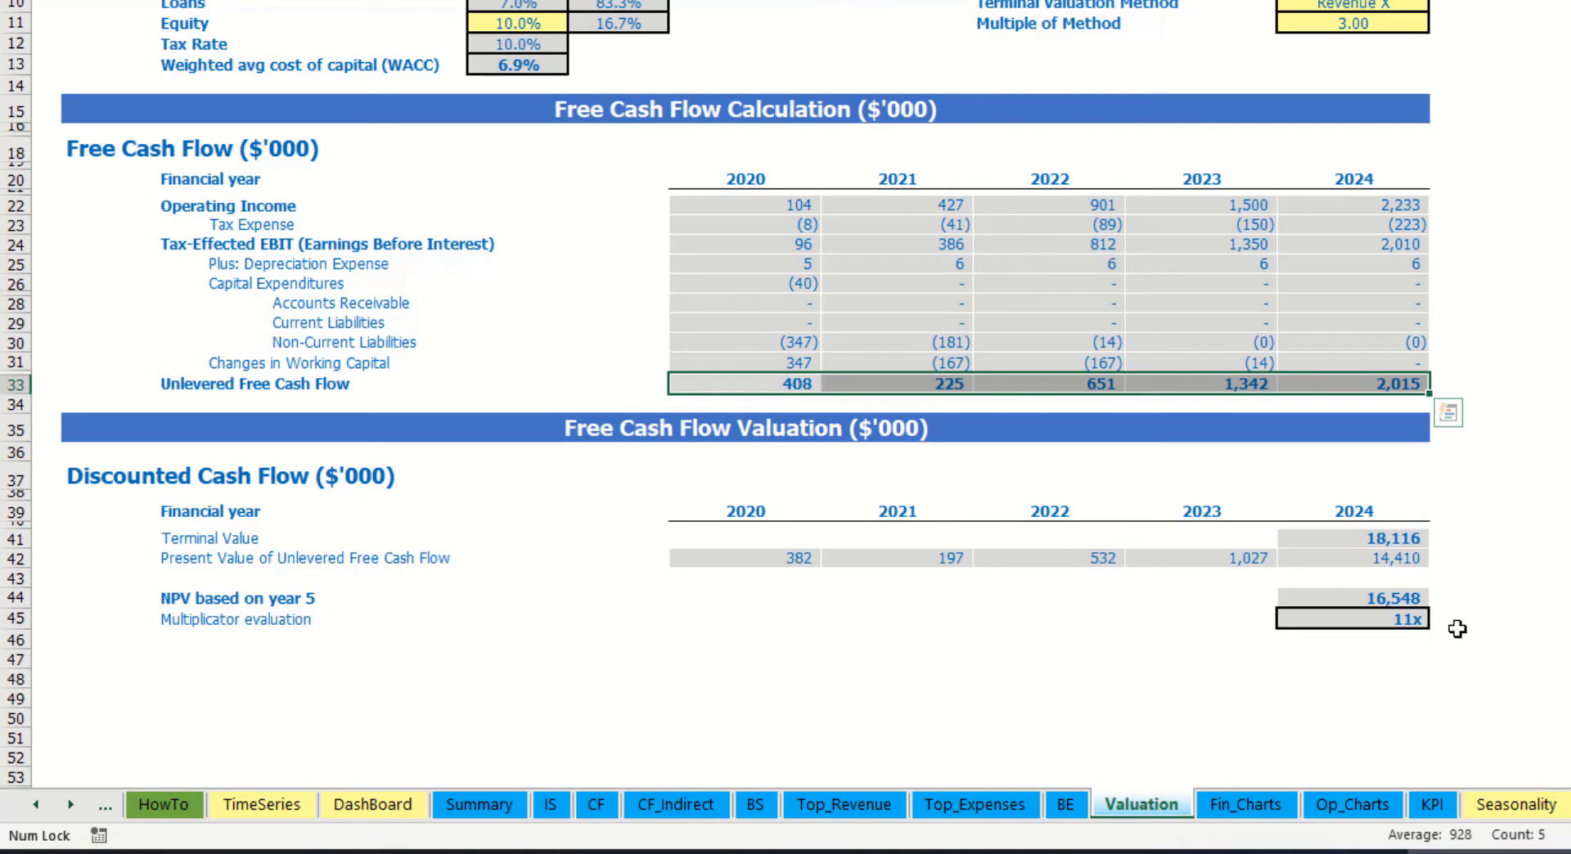
left_click(1393, 619)
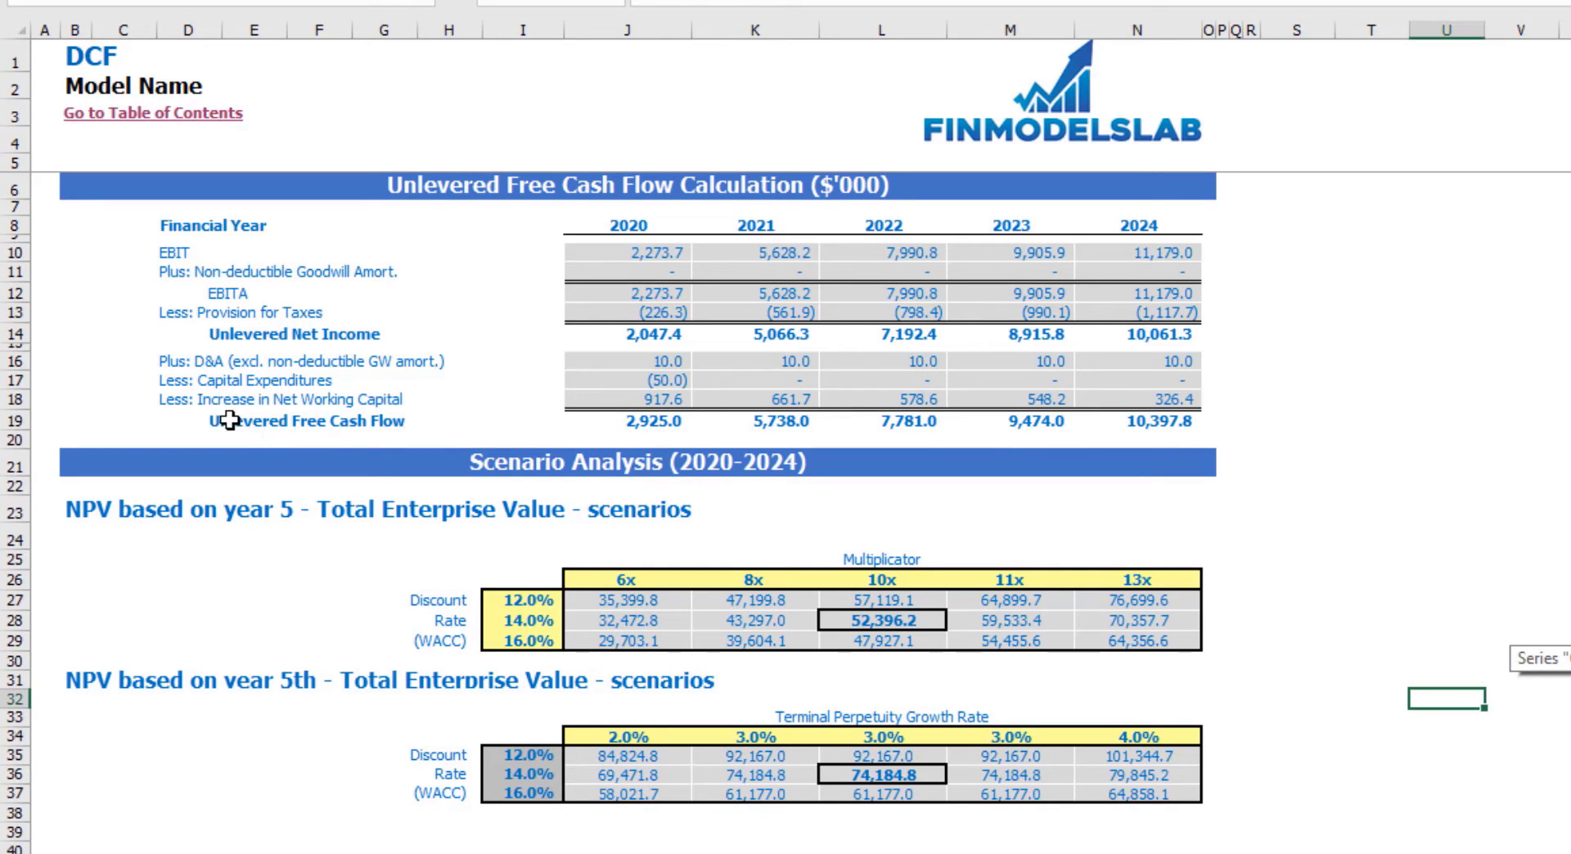
- Examine the DCF sheet's unlevered free cash flow row and the WACC discount rates in the multiplicator scenario table
left_click_drag(220, 422, 1168, 429)
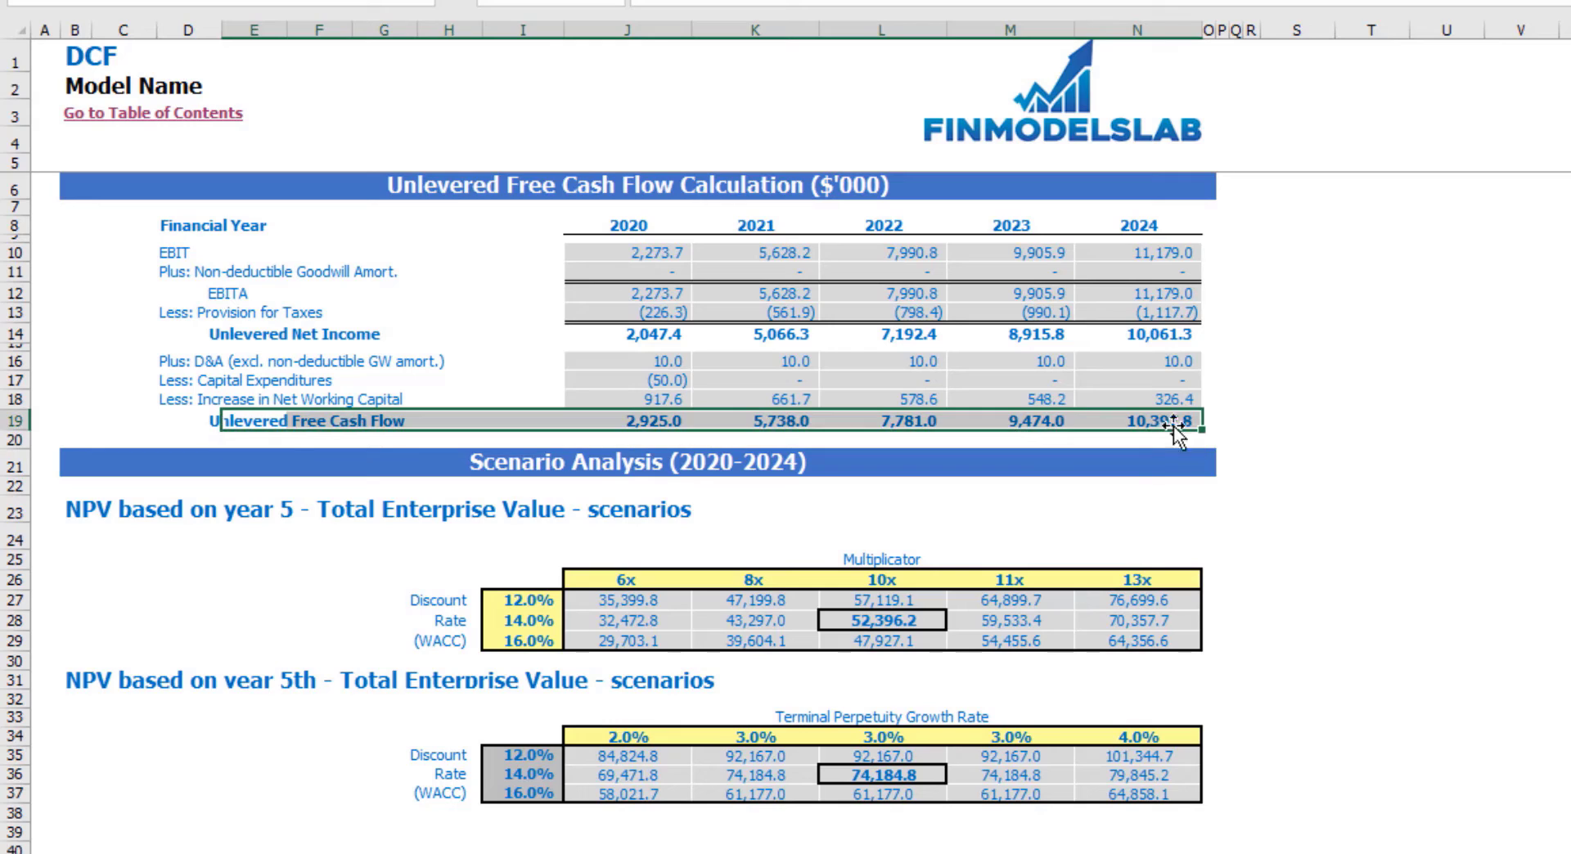
left_click(1427, 345)
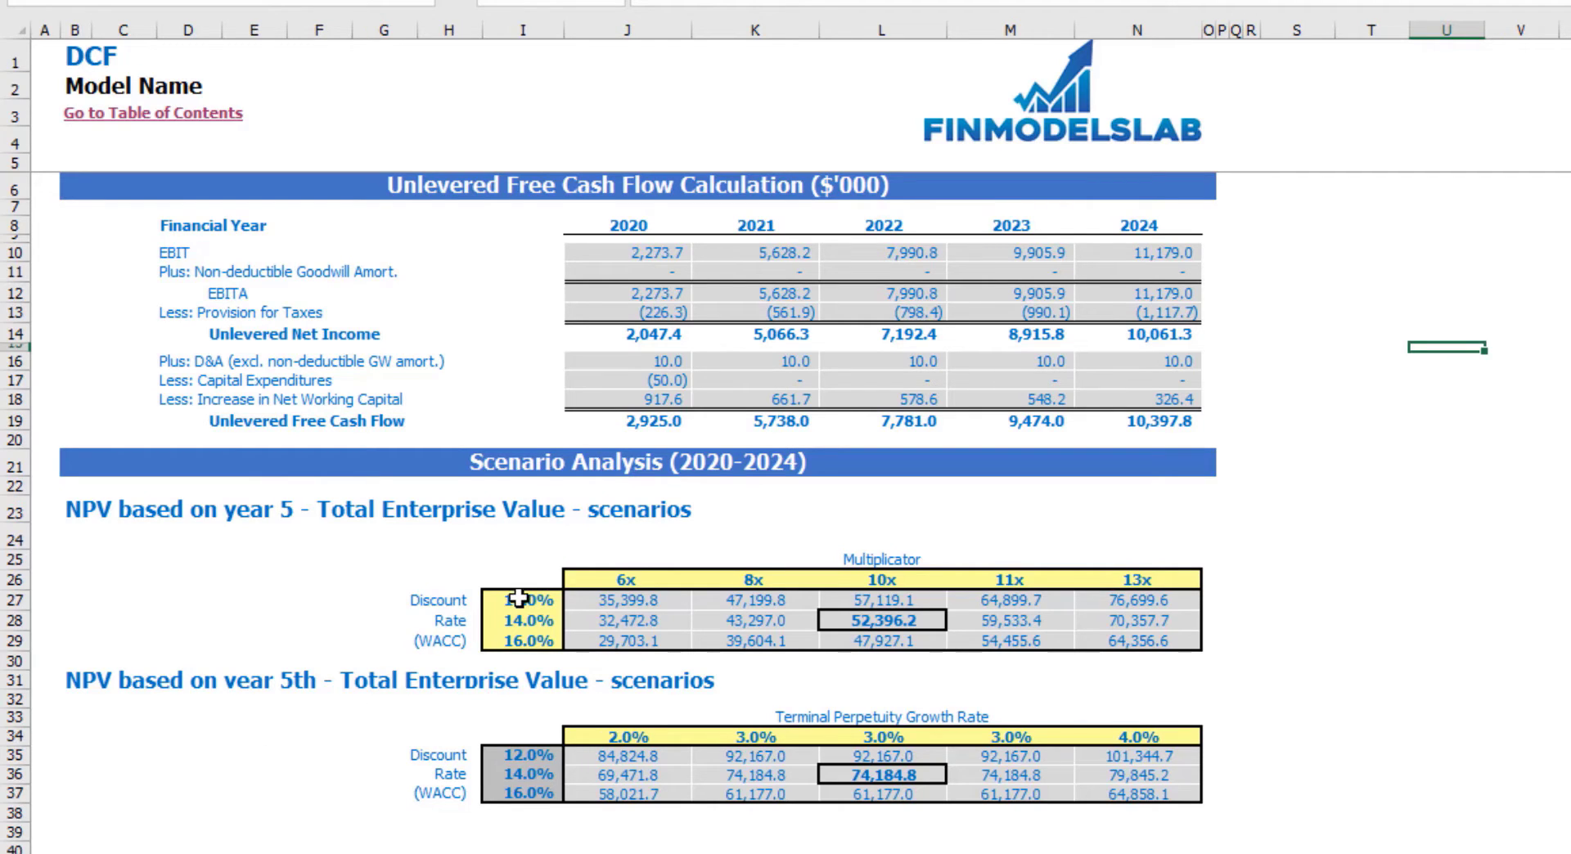
left_click_drag(519, 599, 518, 618)
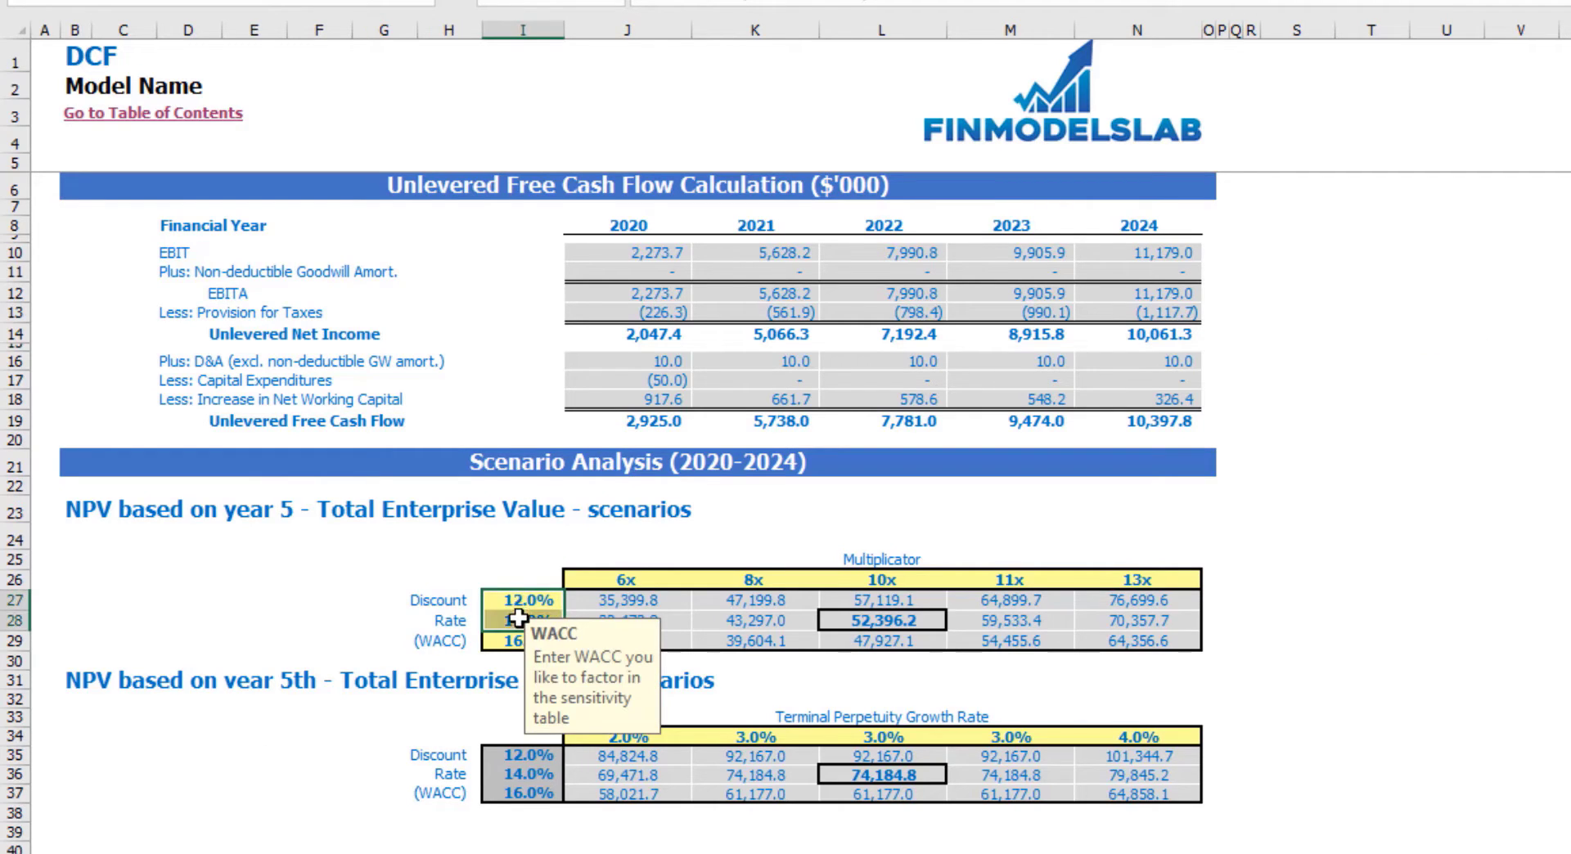
left_click(344, 604)
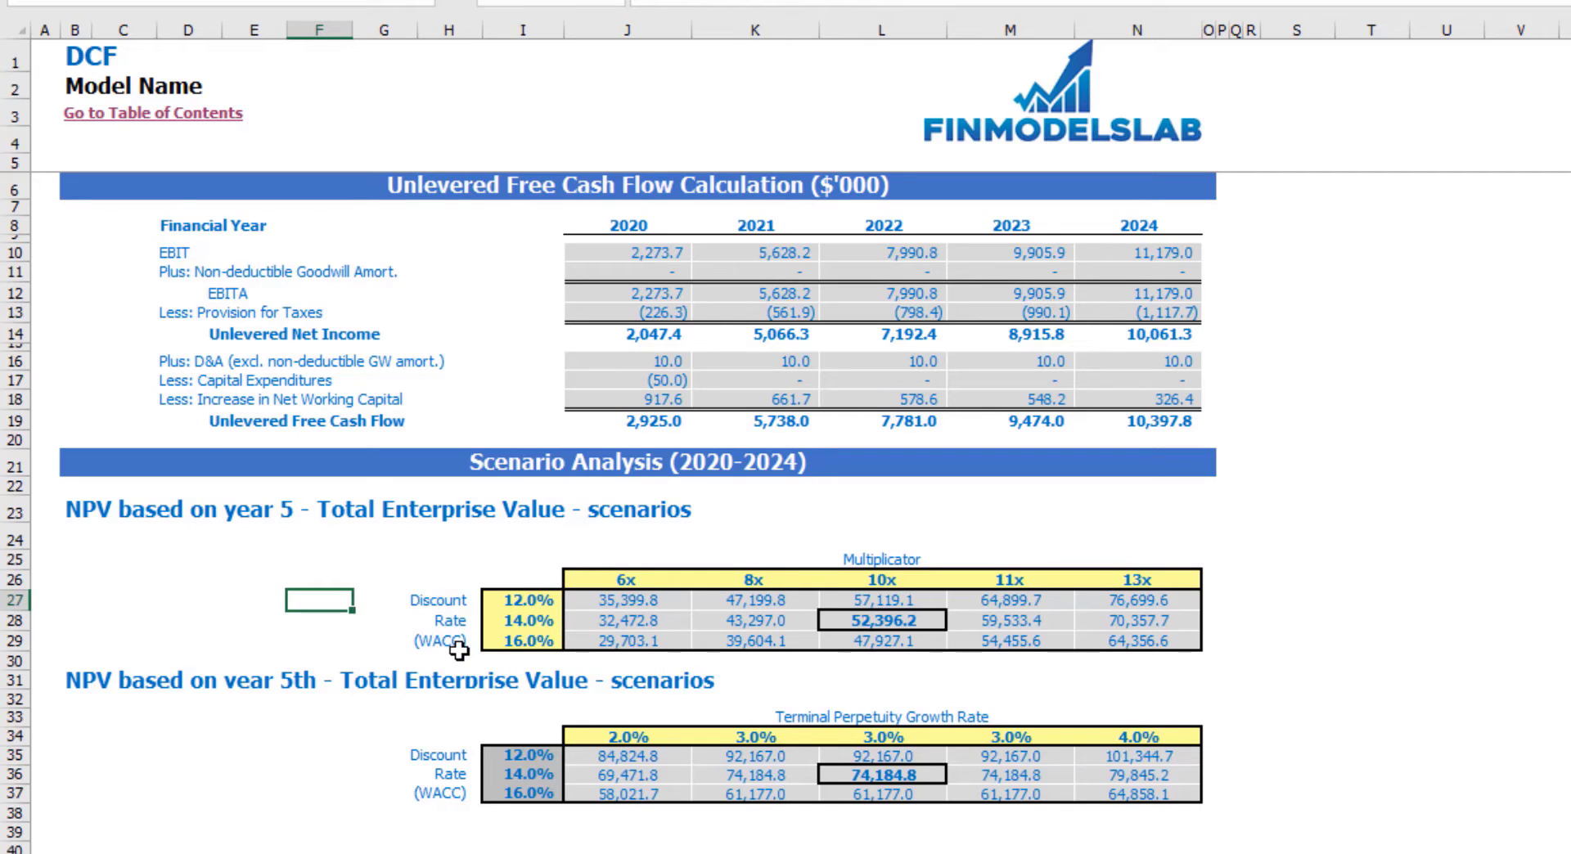
left_click(532, 622)
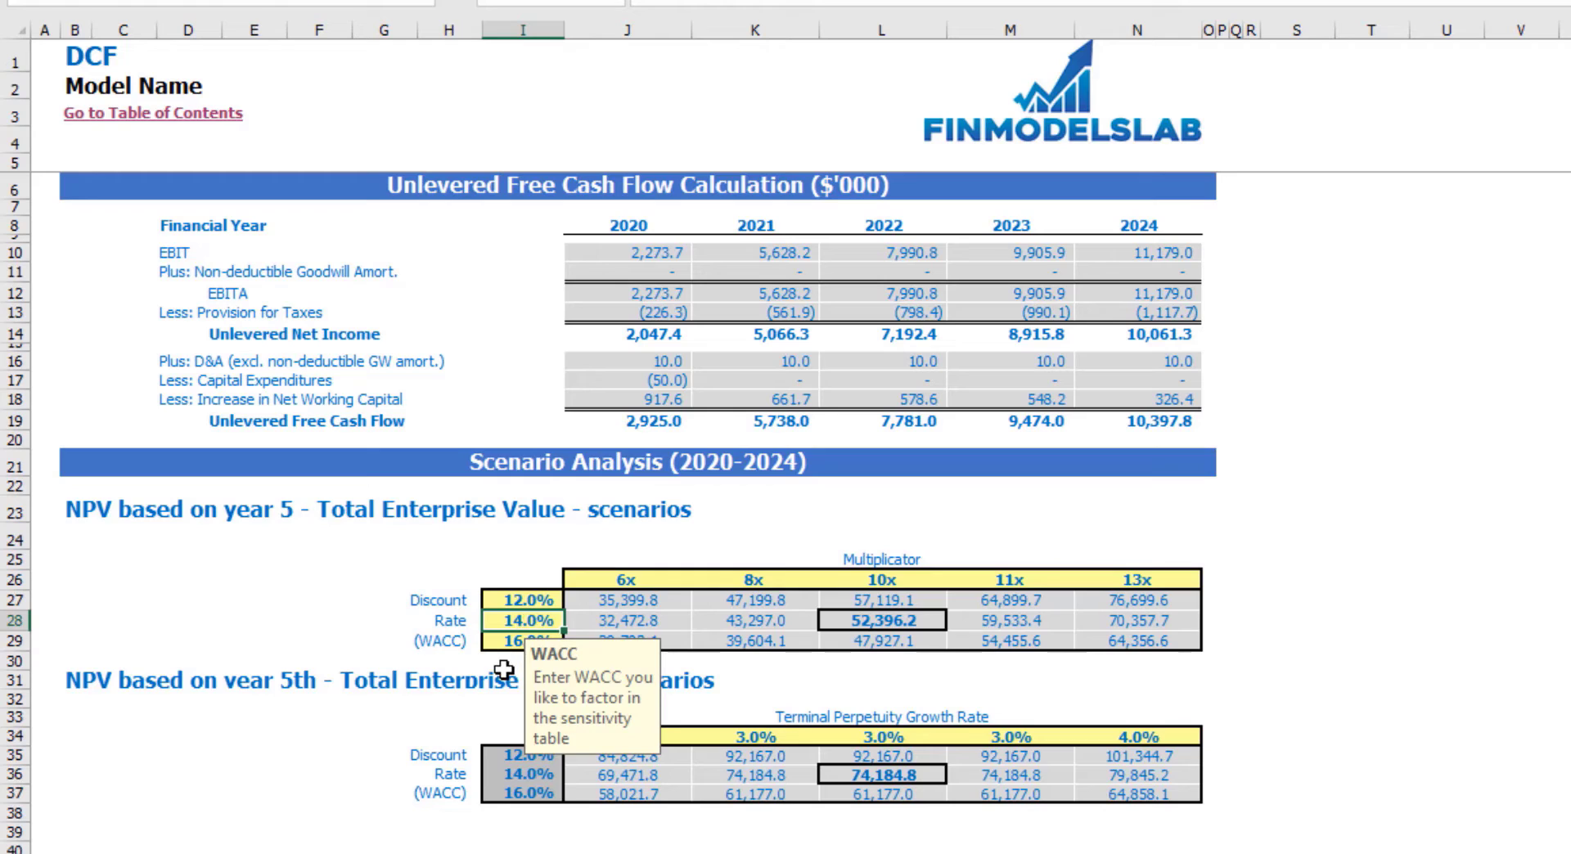
left_click(1463, 532)
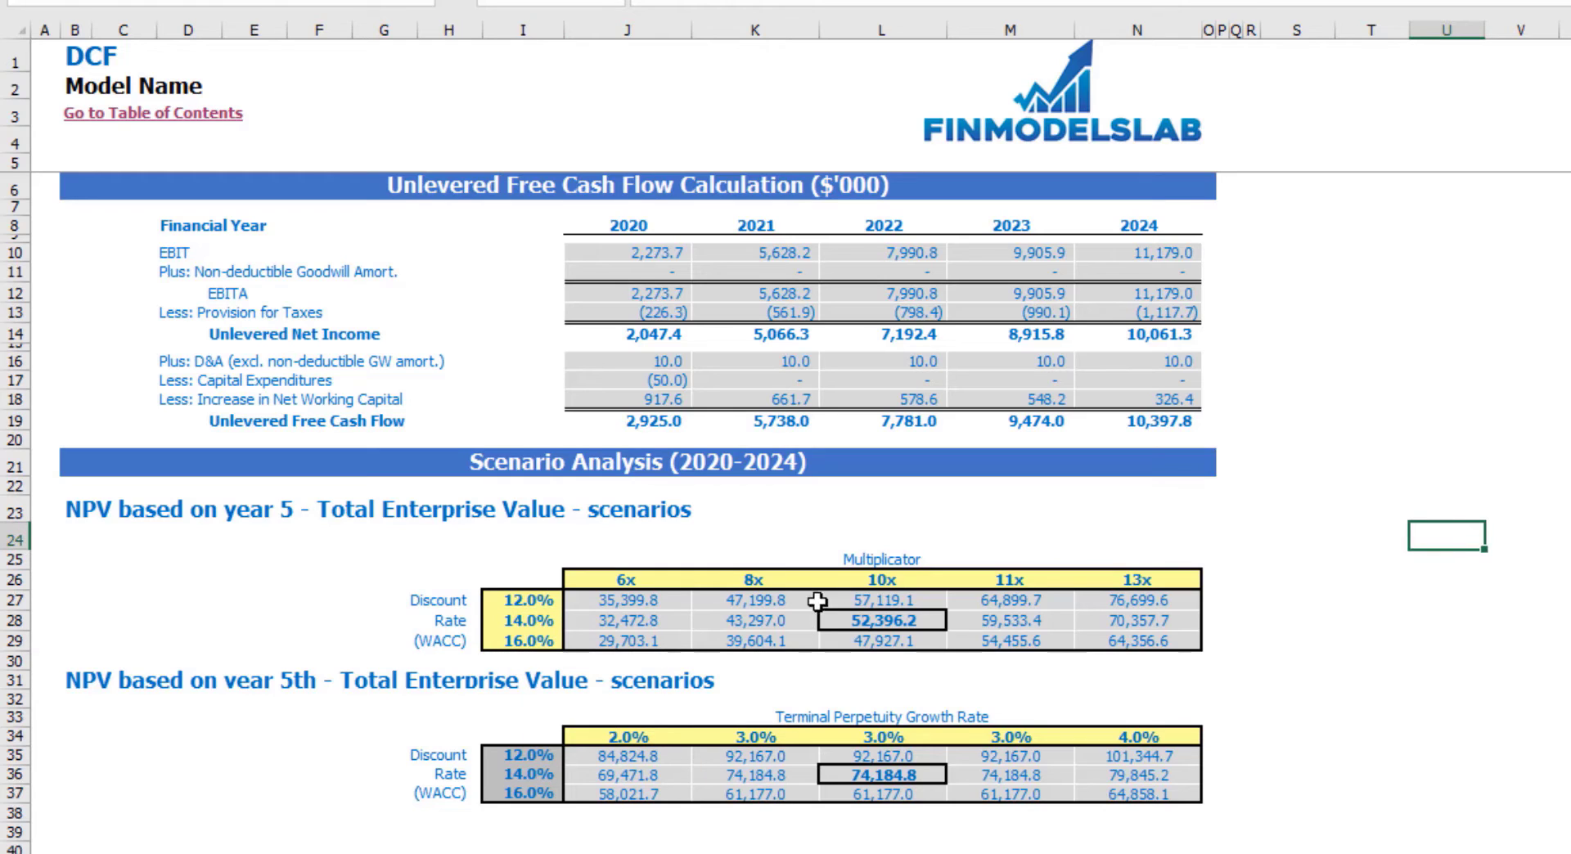
- Set the middle multiplicator in the first NPV scenario table to 8 and review the table's enterprise values
left_click_drag(612, 580, 1150, 586)
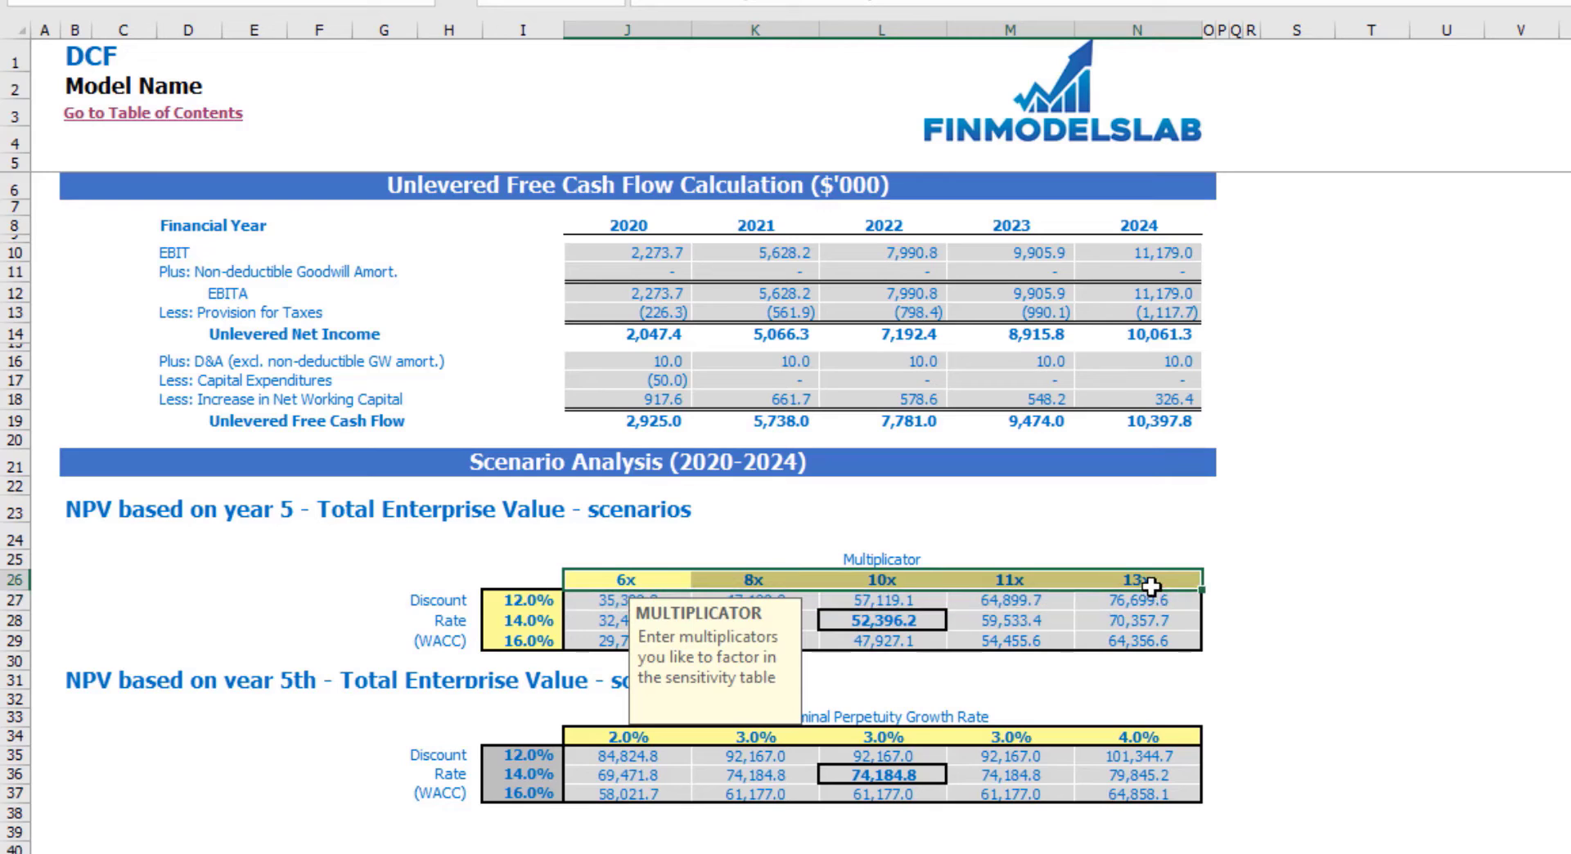
left_click(1251, 579)
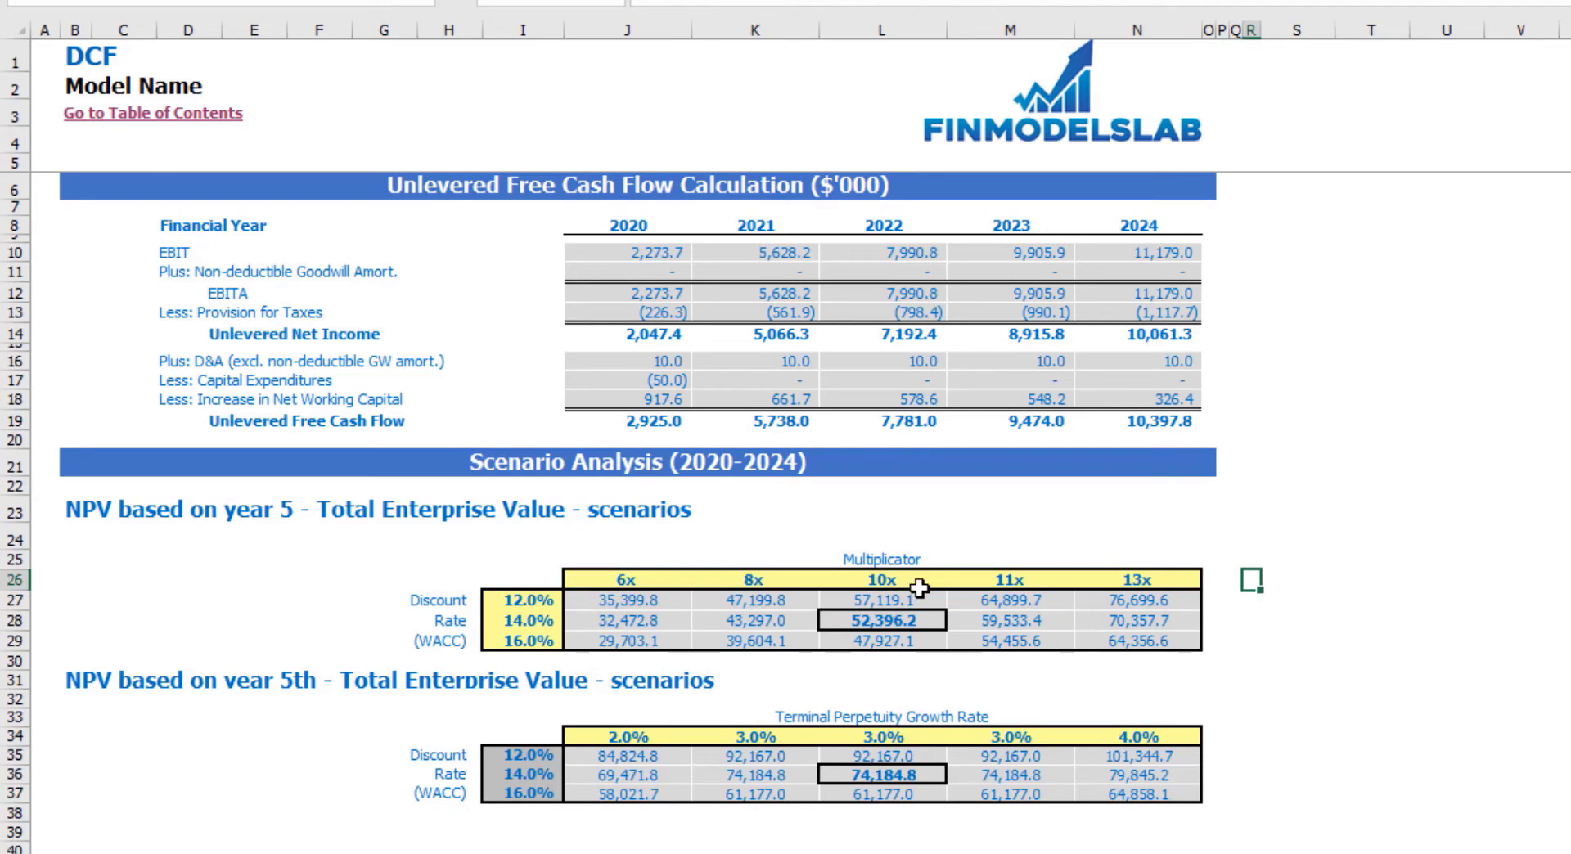
left_click(894, 581)
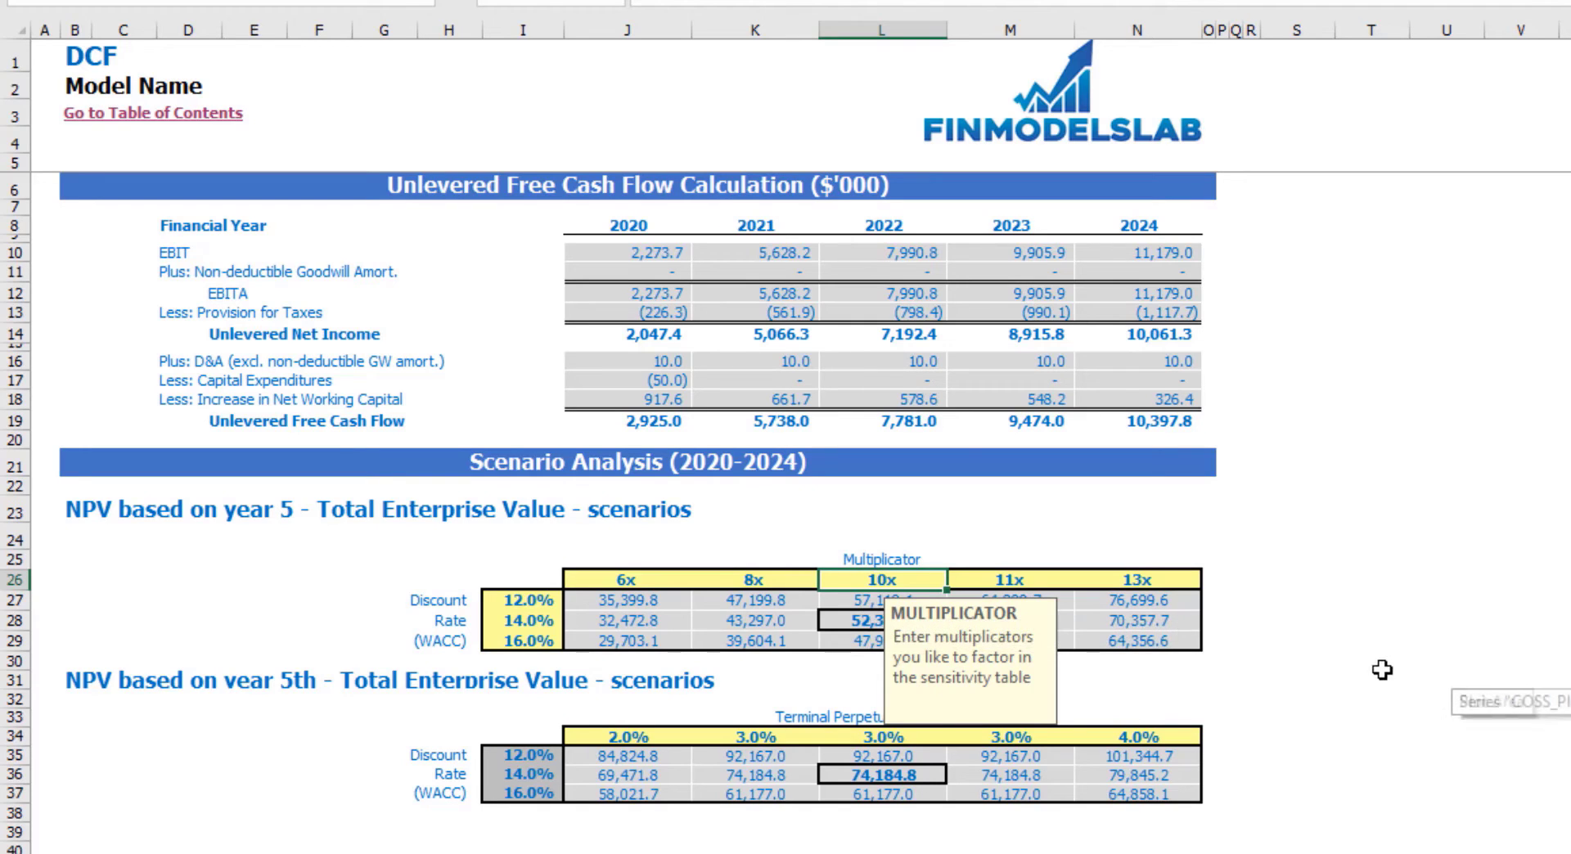
type("8")
key("Return")
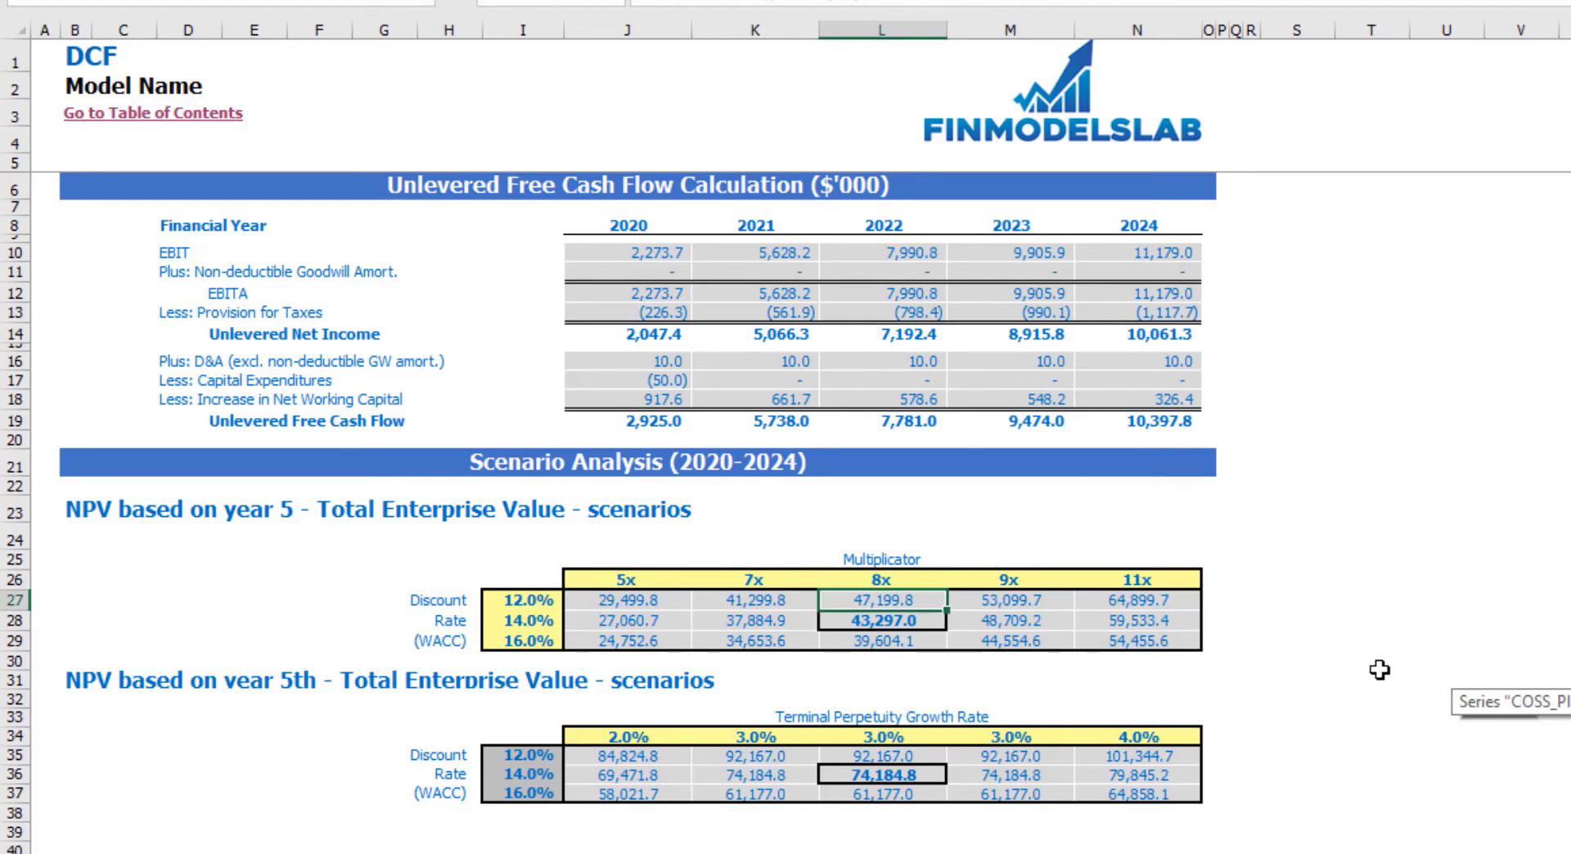
left_click(1372, 536)
left_click_drag(641, 597, 1147, 645)
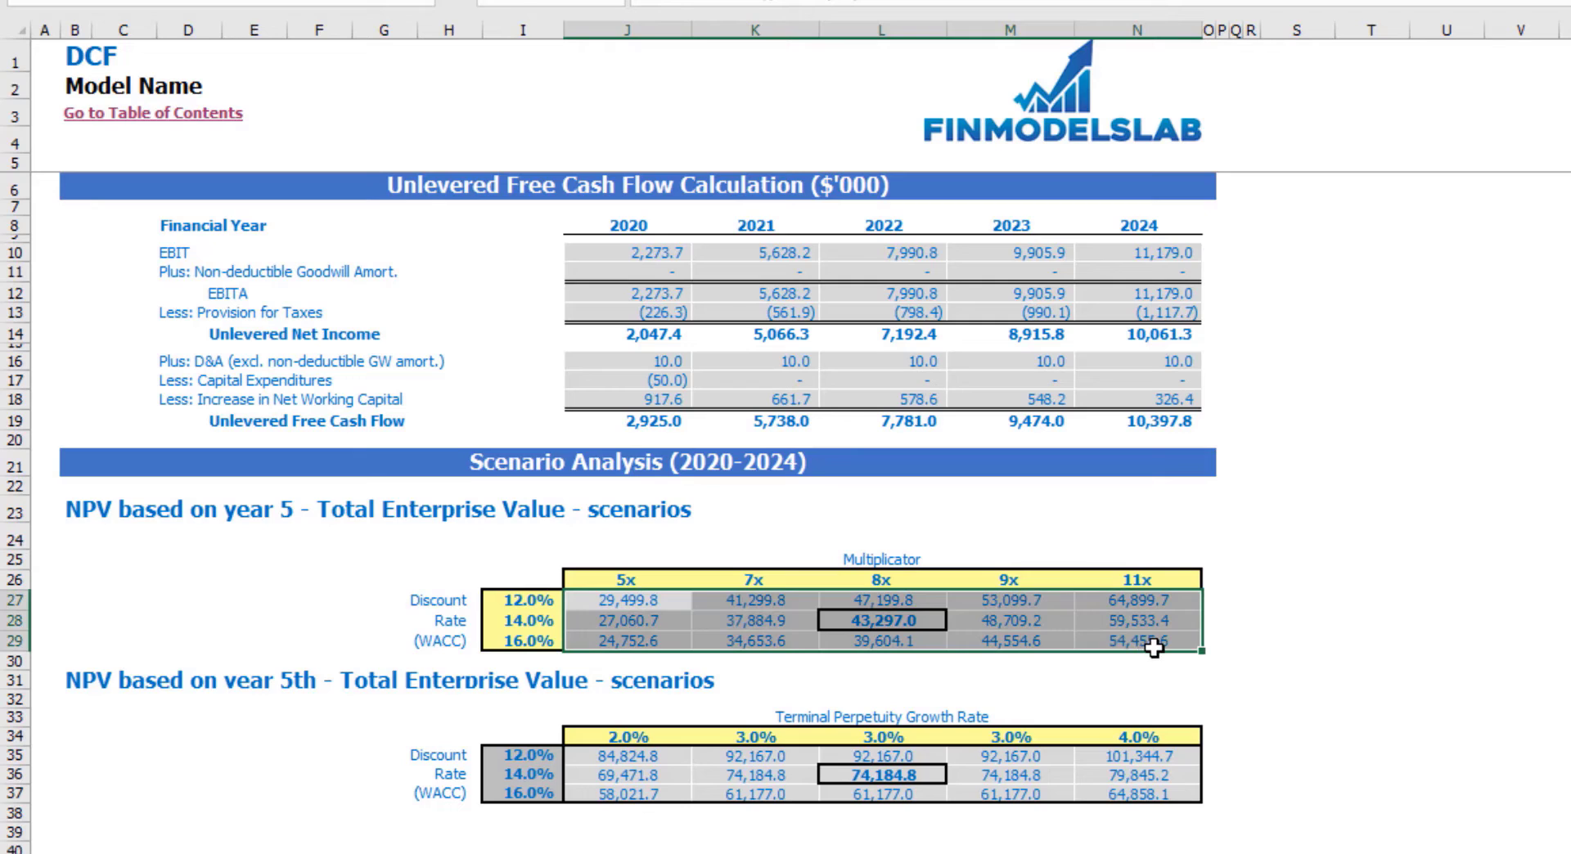
left_click(1499, 543)
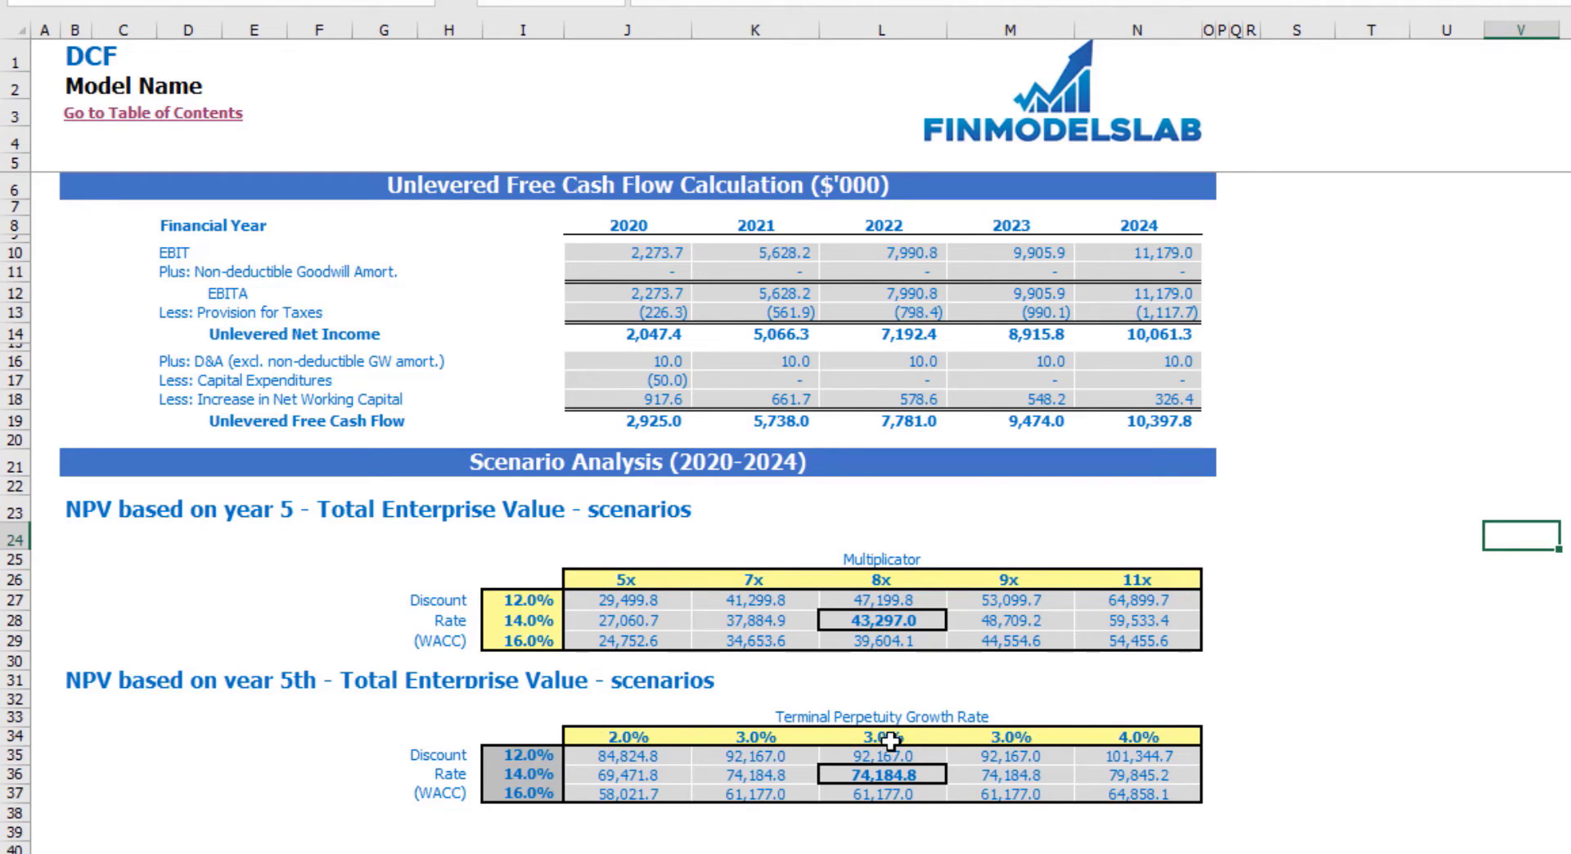
- Set the middle terminal perpetuity growth rate in the second NPV scenario table to 5%
left_click(1385, 717)
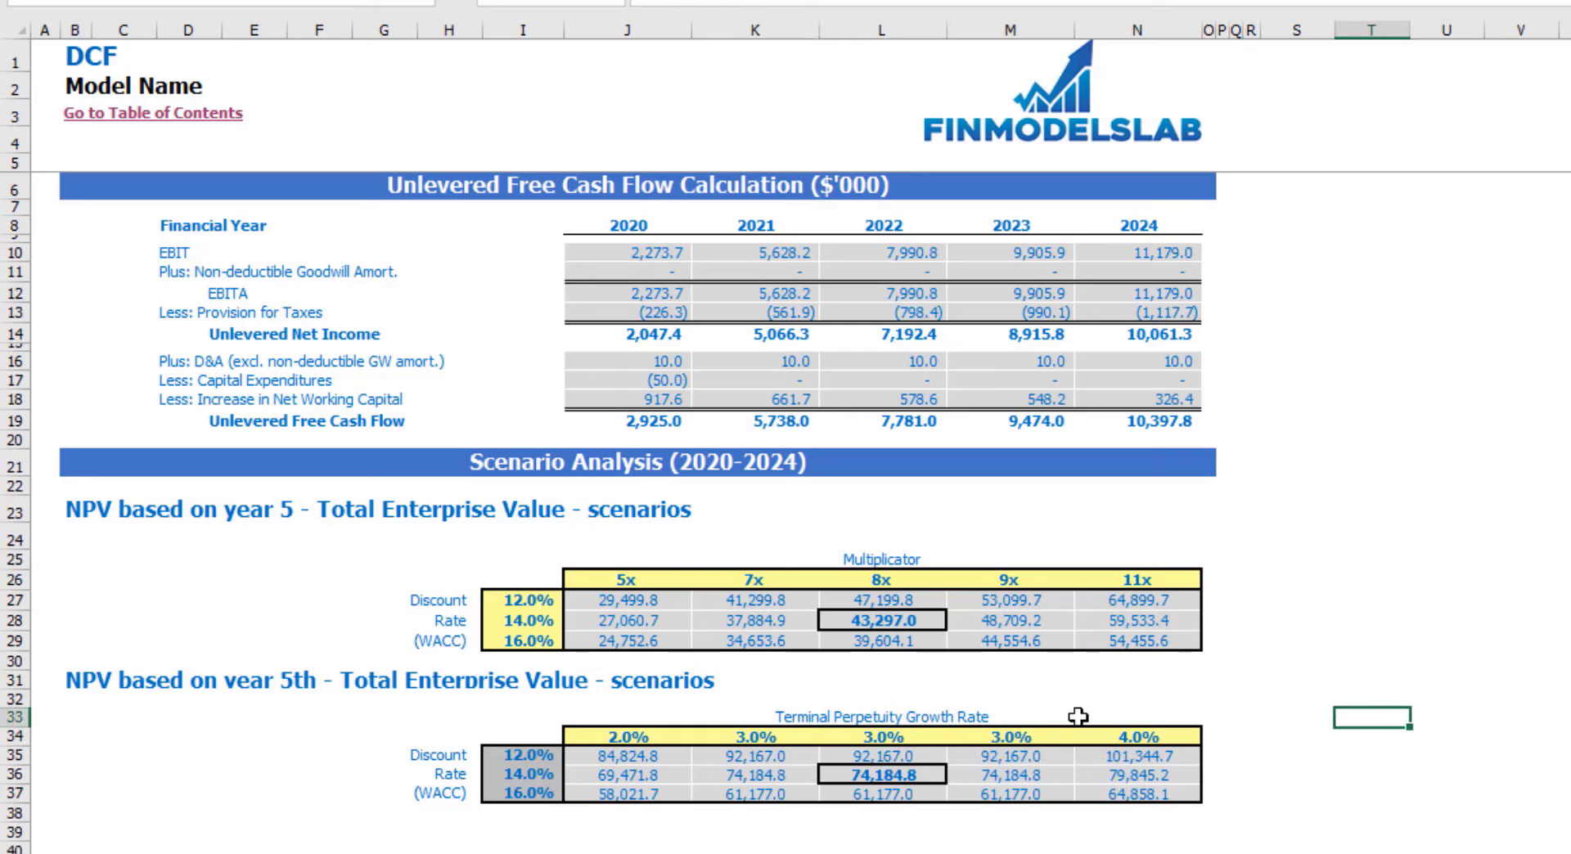
left_click(899, 741)
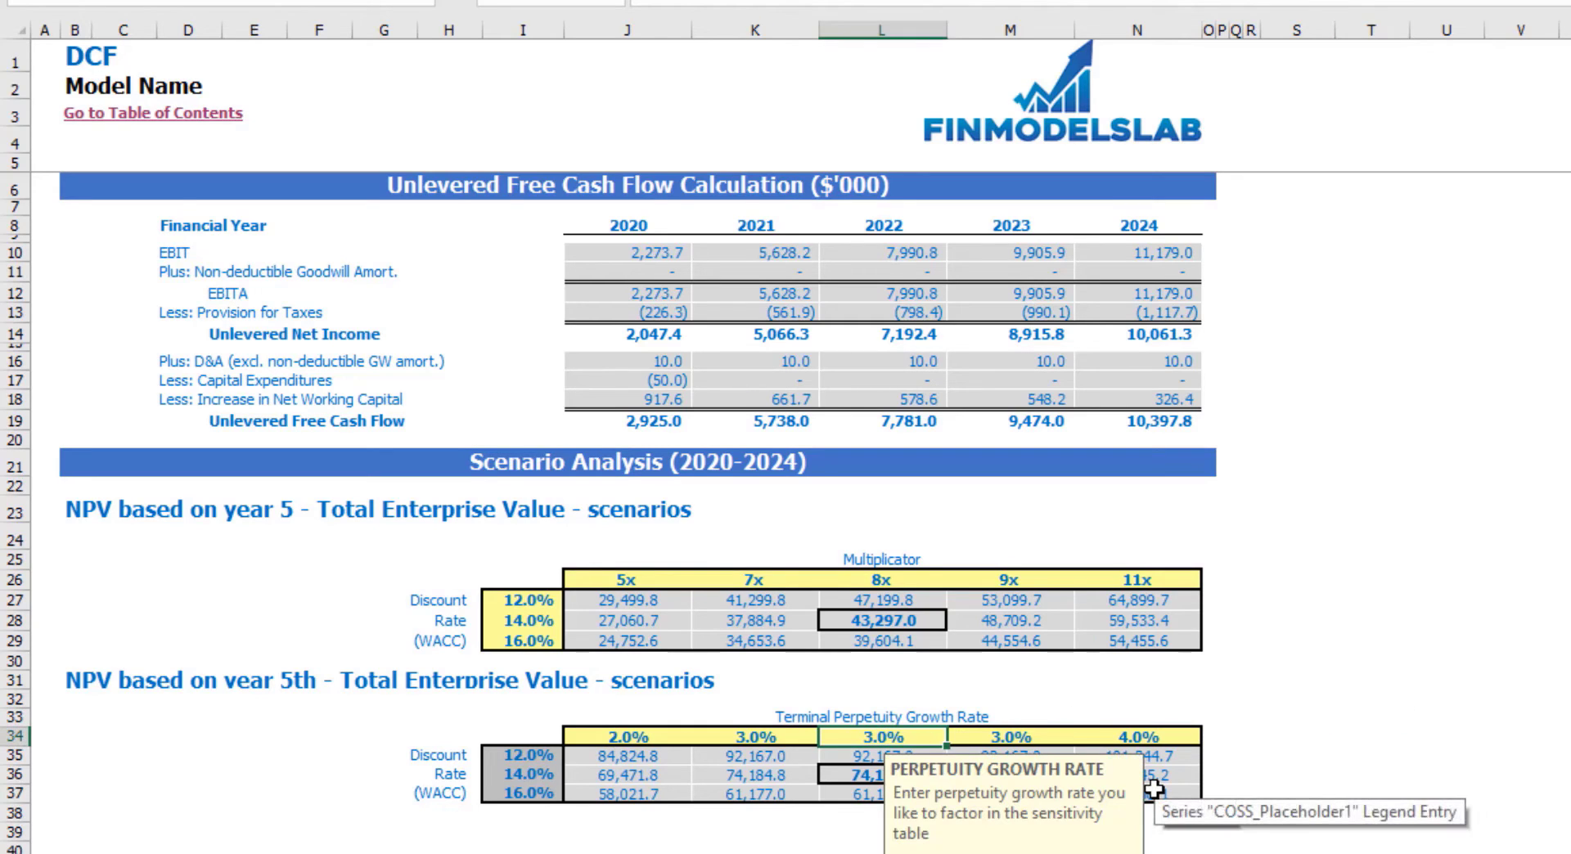
type("5%")
key("Return")
left_click(1430, 660)
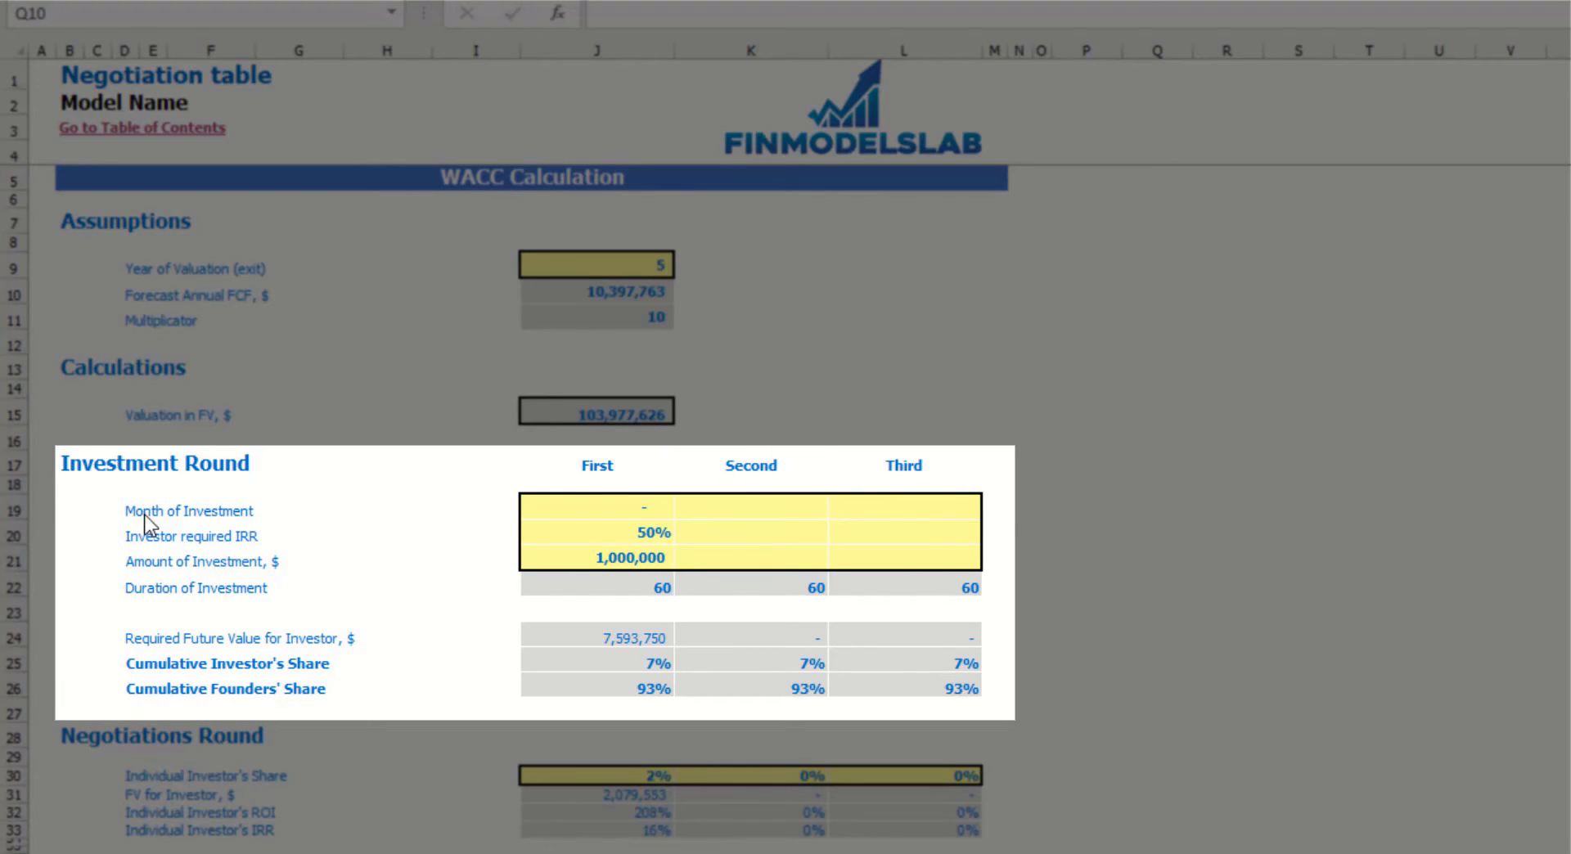
- Set the first investment round to month 2, with a 45% investor required IRR and a $900,000 investment amount
left_click(672, 507)
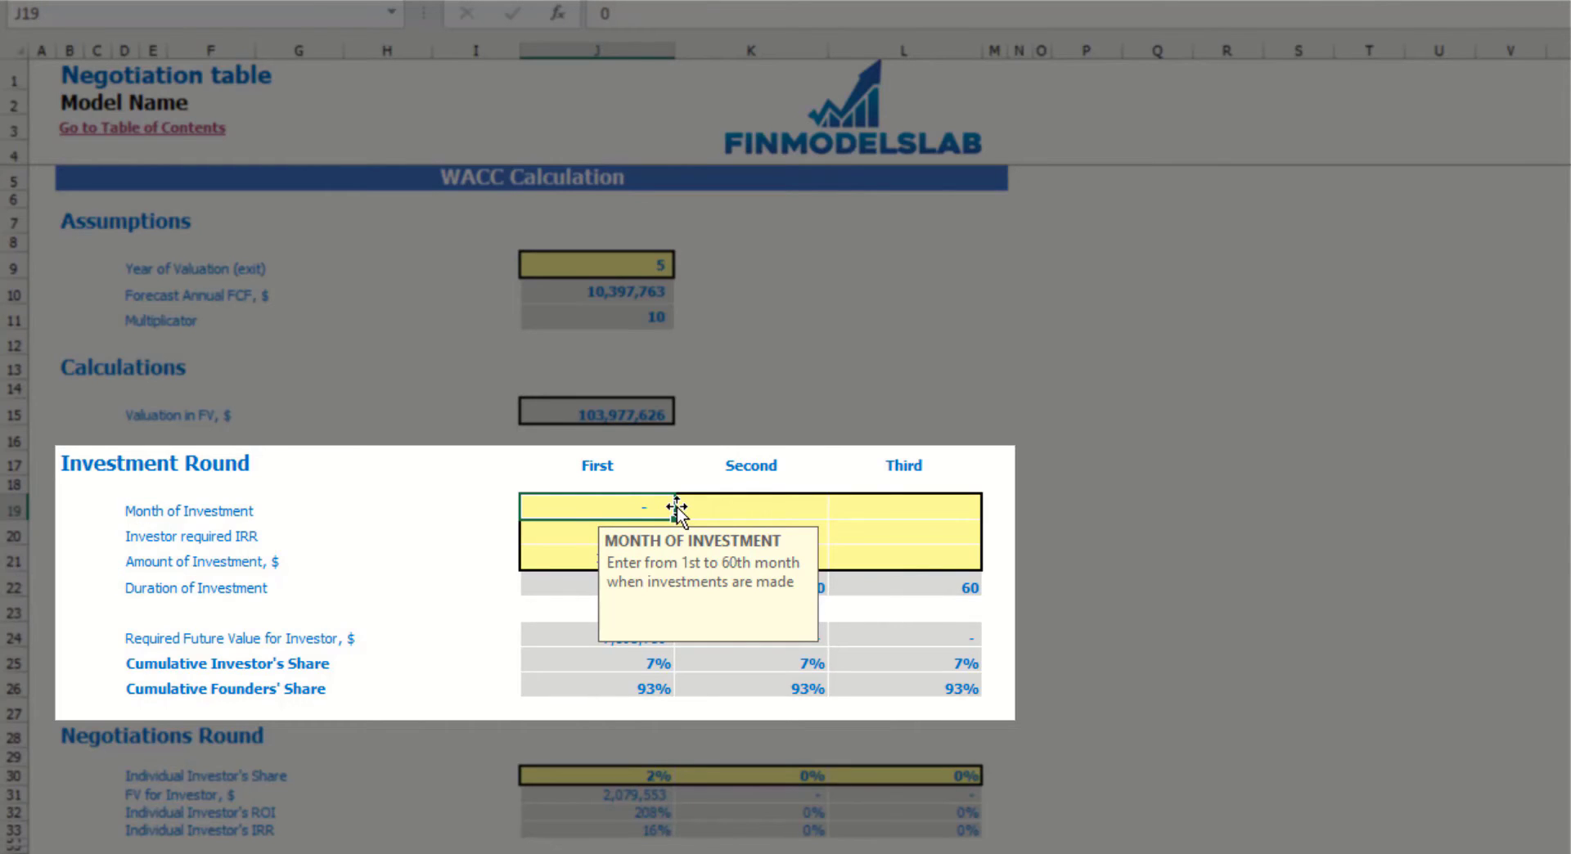
type("2")
key("Return")
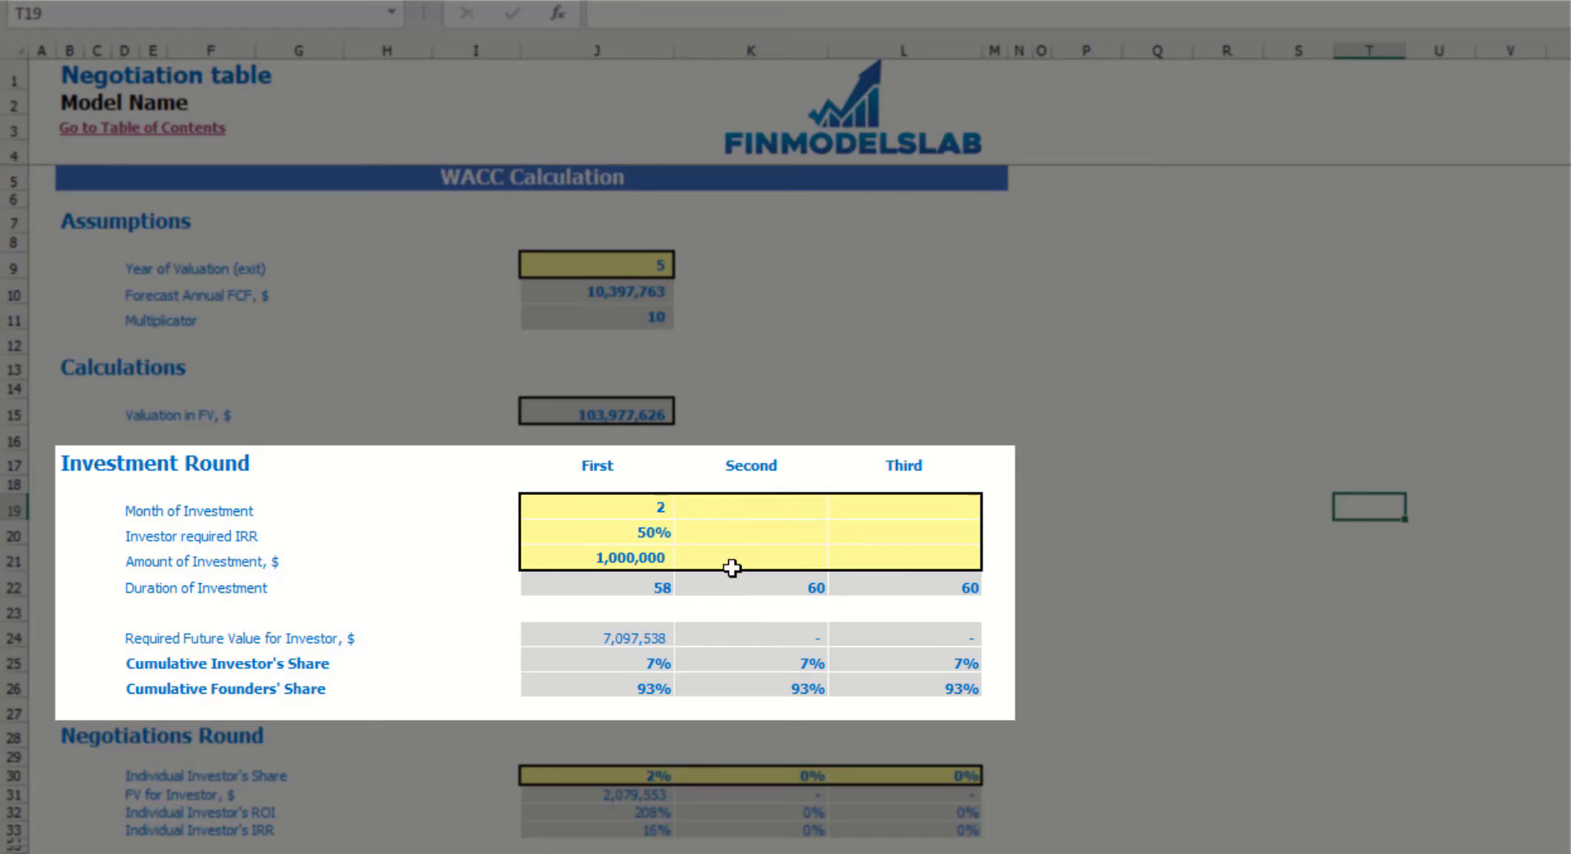
left_click(593, 536)
type("45")
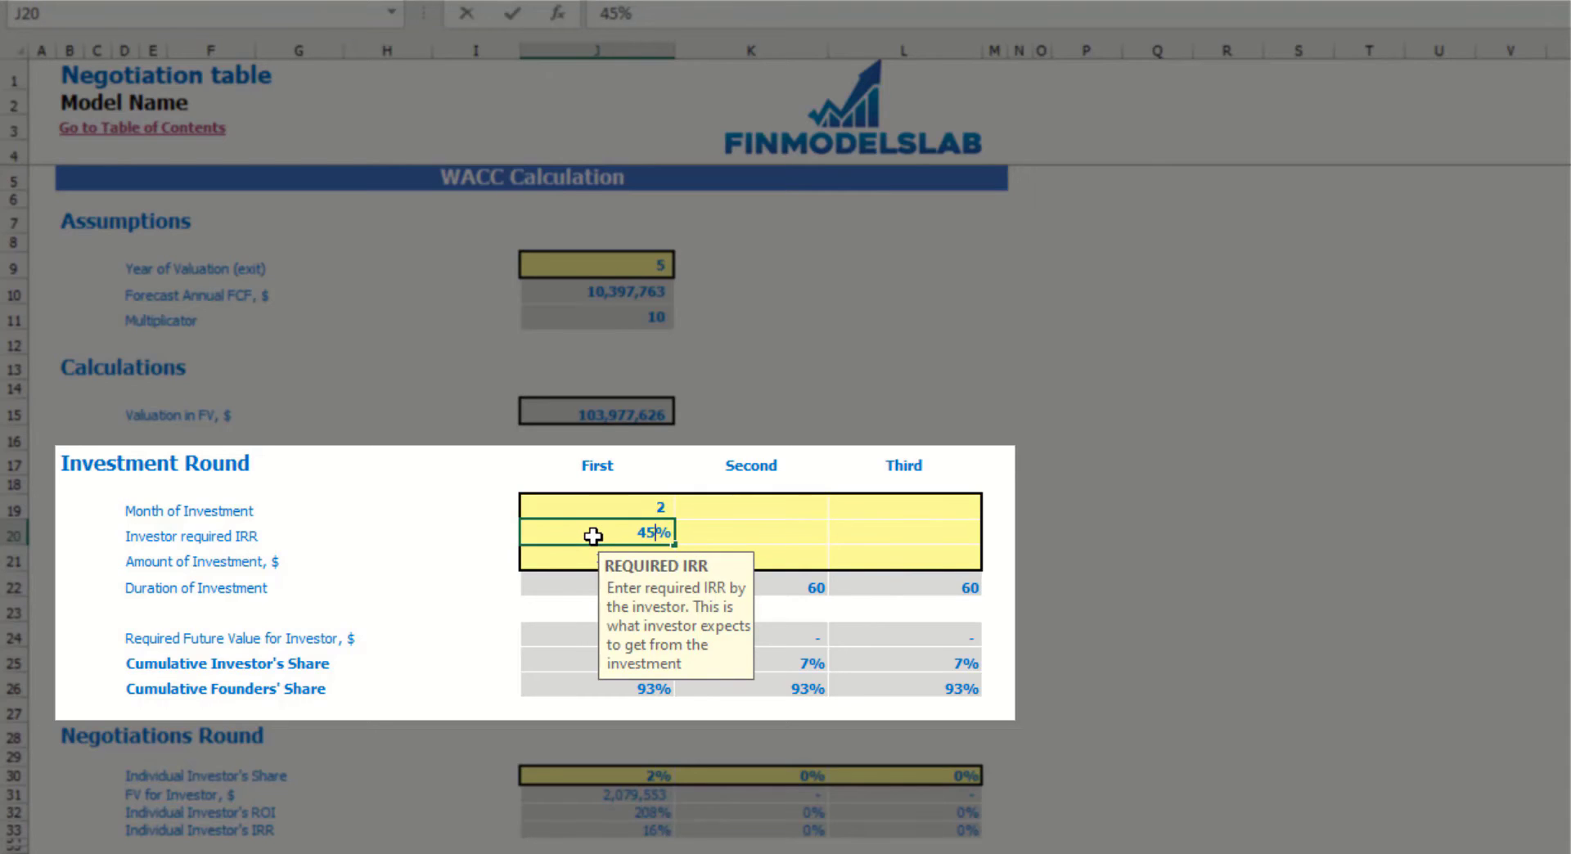
key("Return")
left_click(1203, 532)
left_click(654, 560)
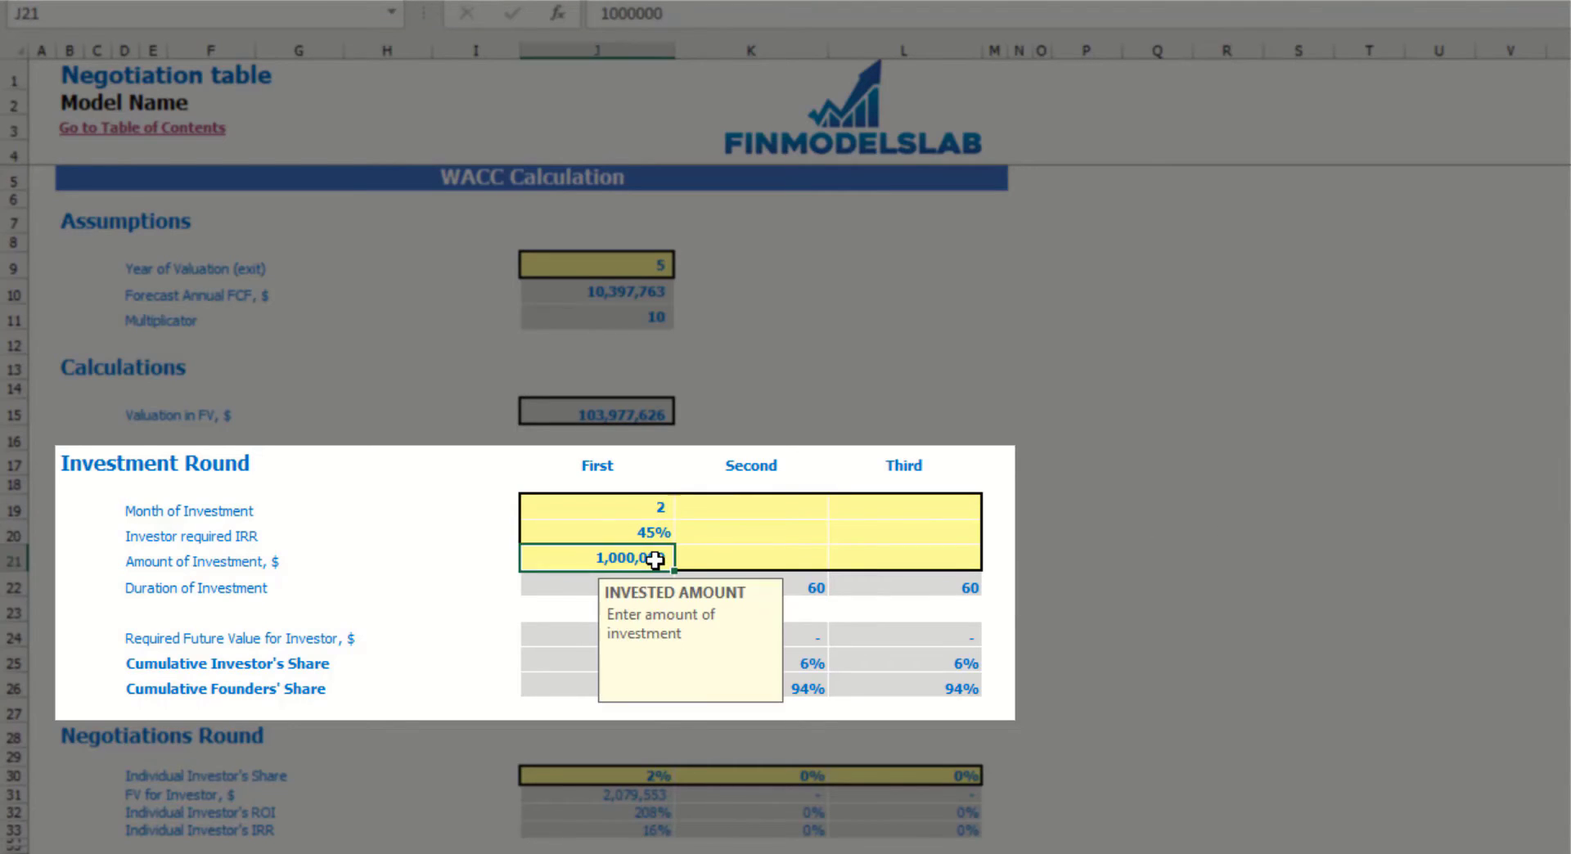
type("9")
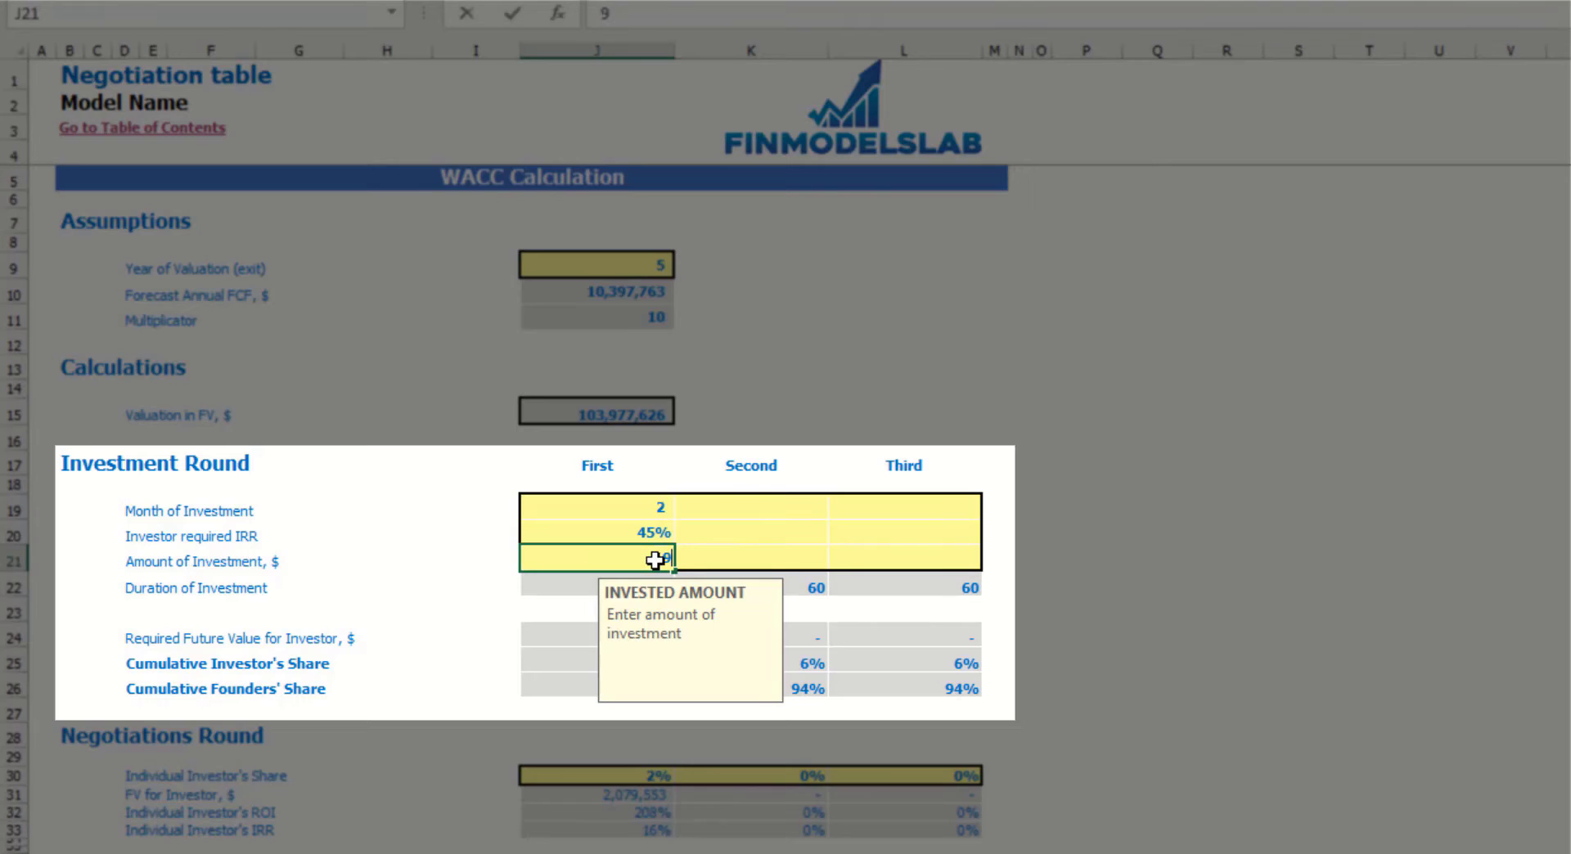
type("00,000")
key("Return")
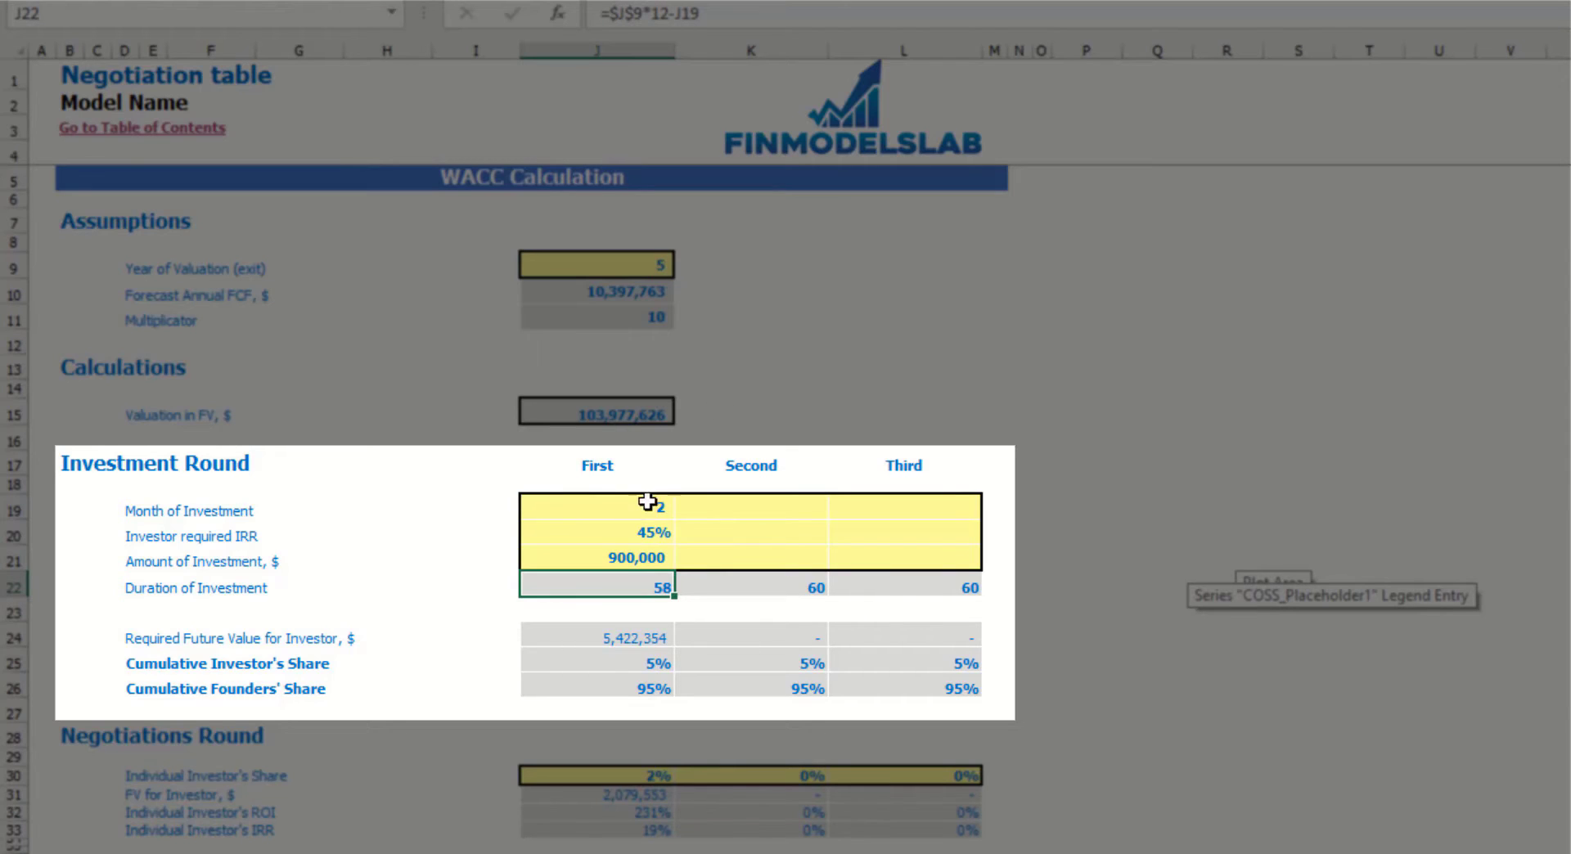
- Examine the first round's formulas for required future value, cumulative investor's share and cumulative founders' share
left_click(616, 634)
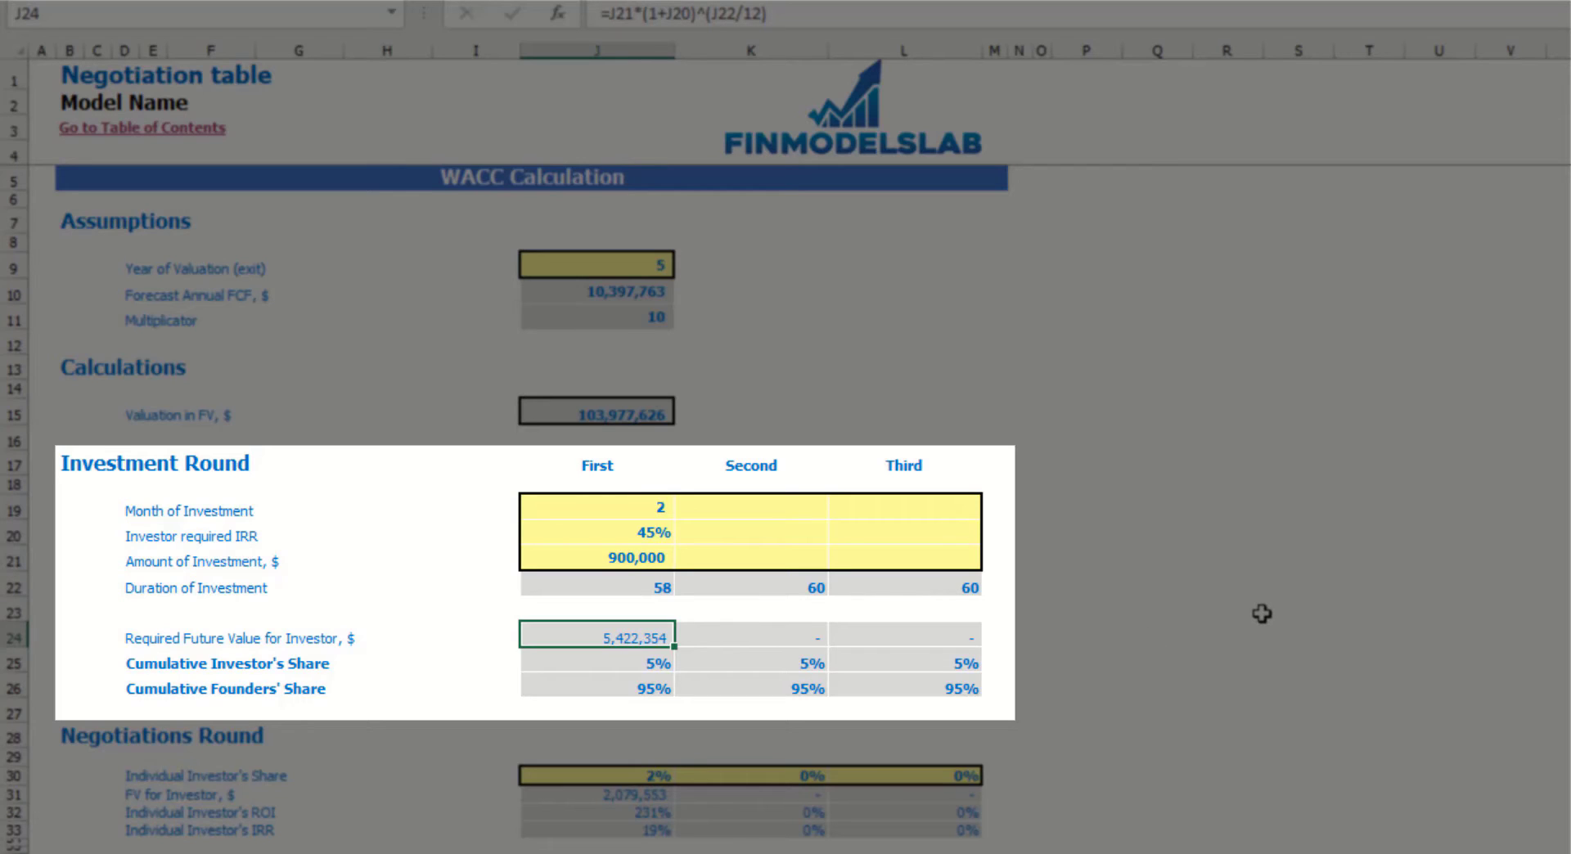
key("Down")
key("Down")
key("Up")
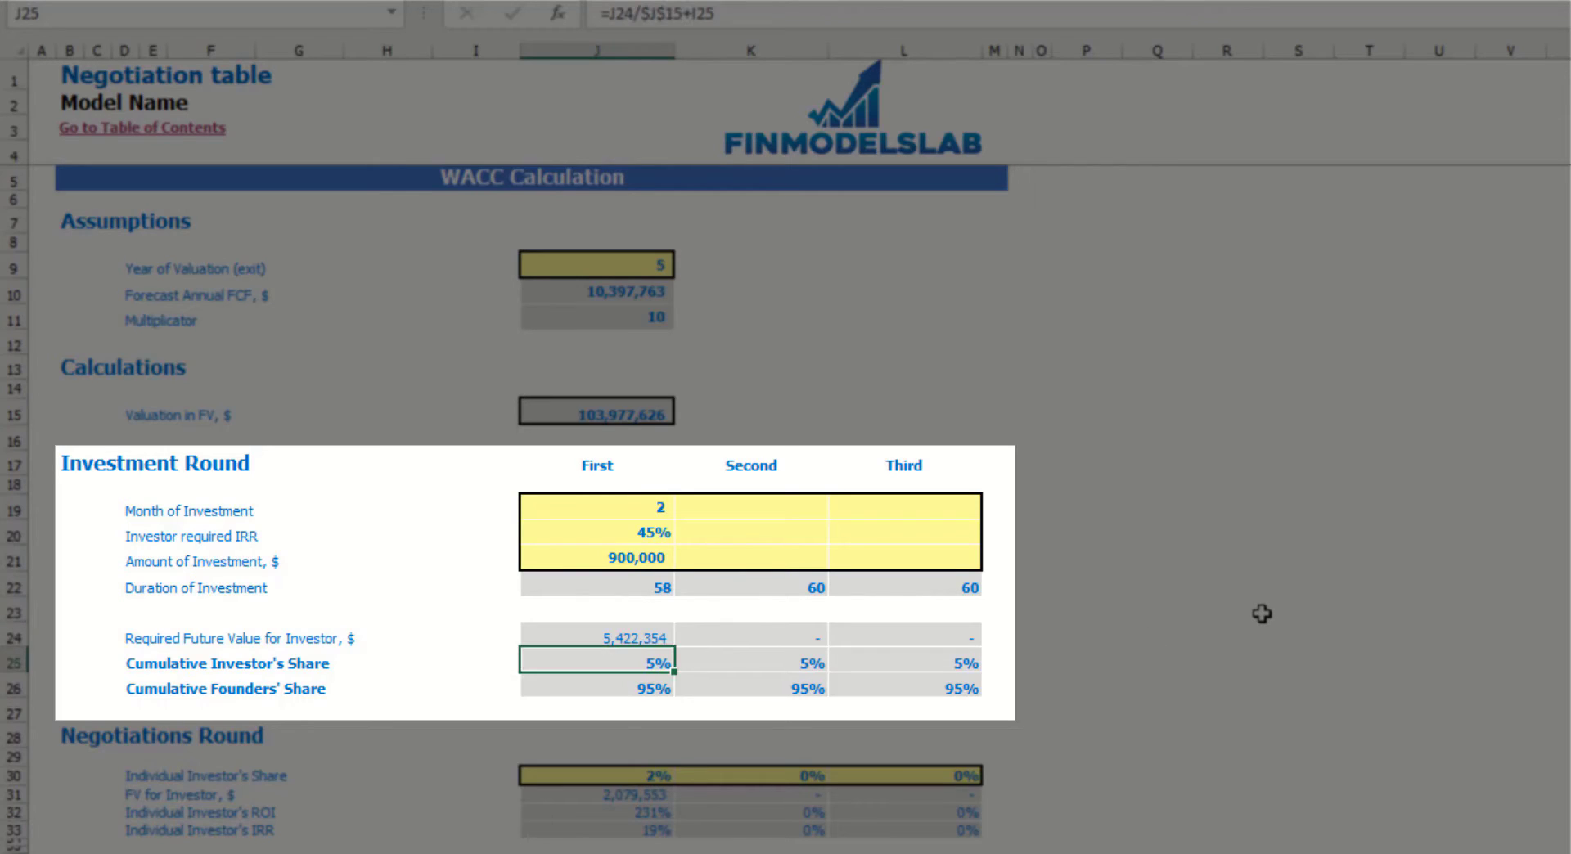
key("Down")
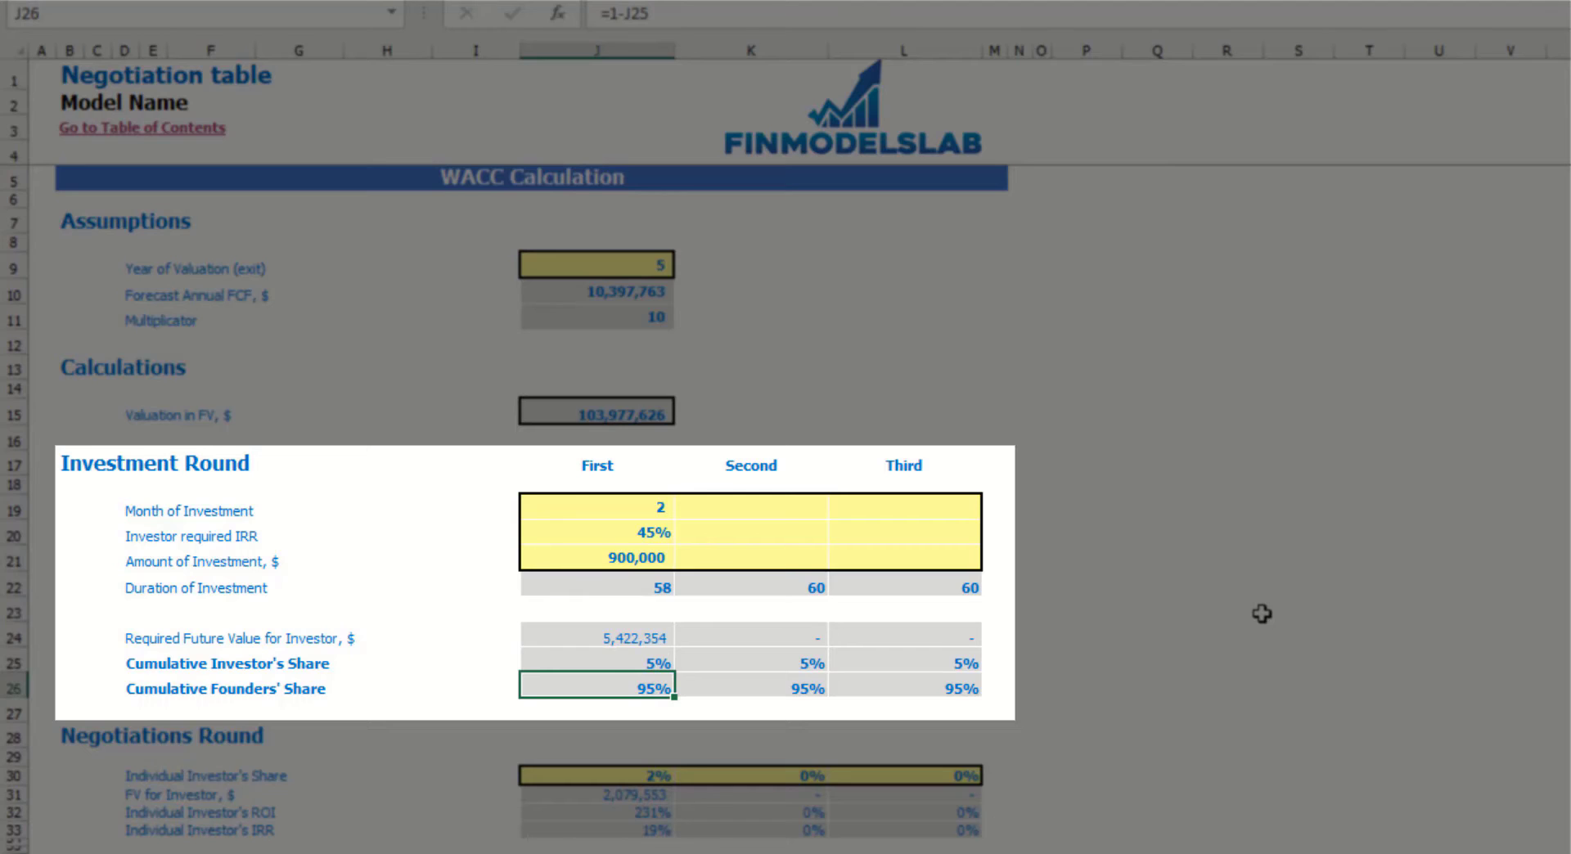
key("Up")
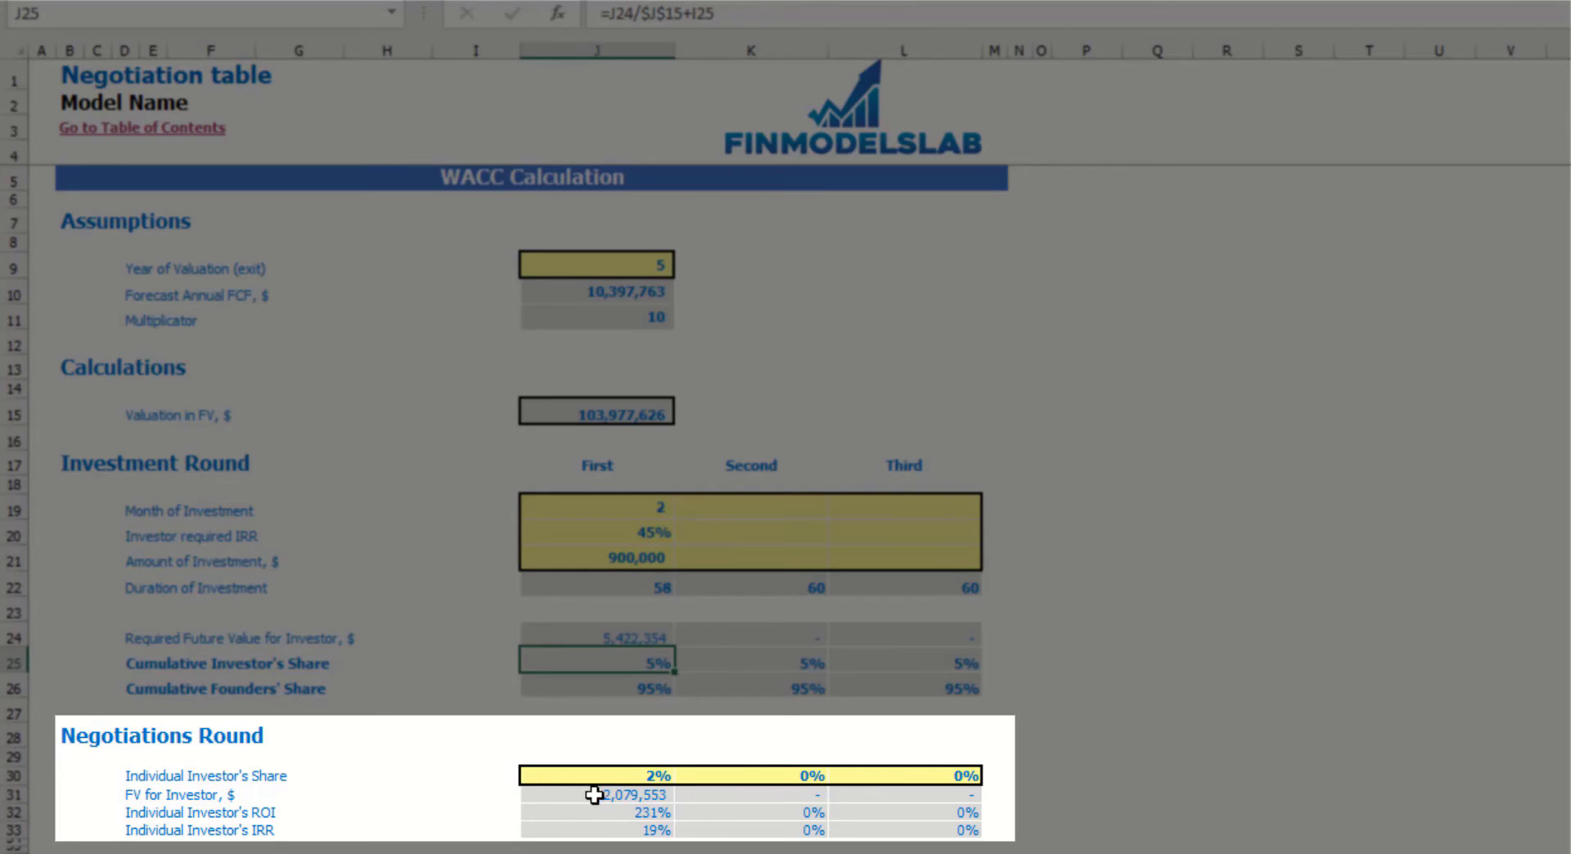
- Set the first individual investor's share in the Negotiations Round to 1.5%
left_click(613, 775)
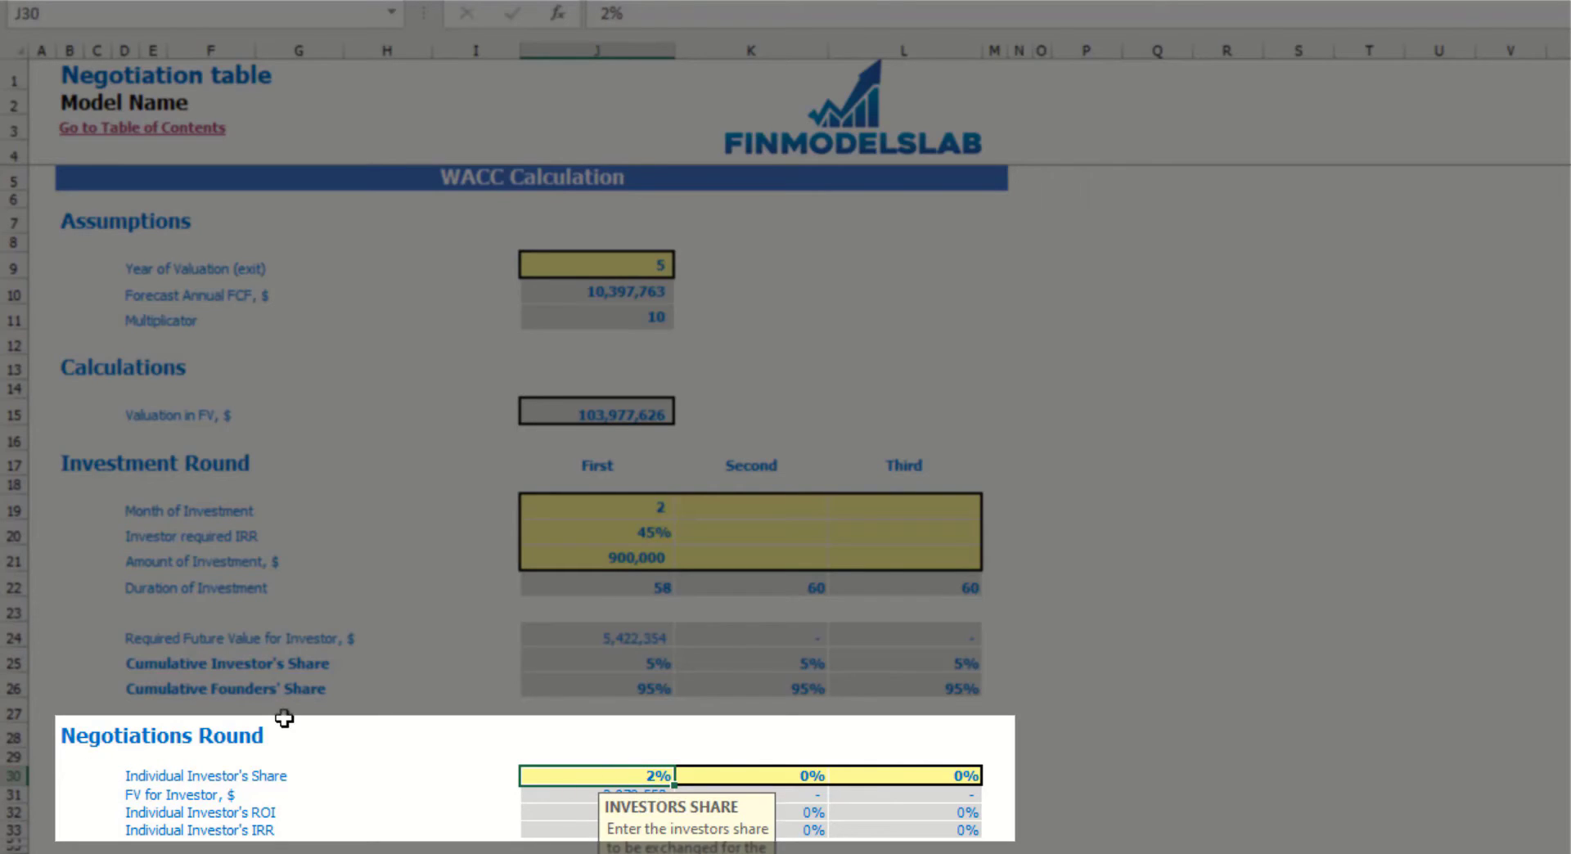
type("1.5%")
key("Return")
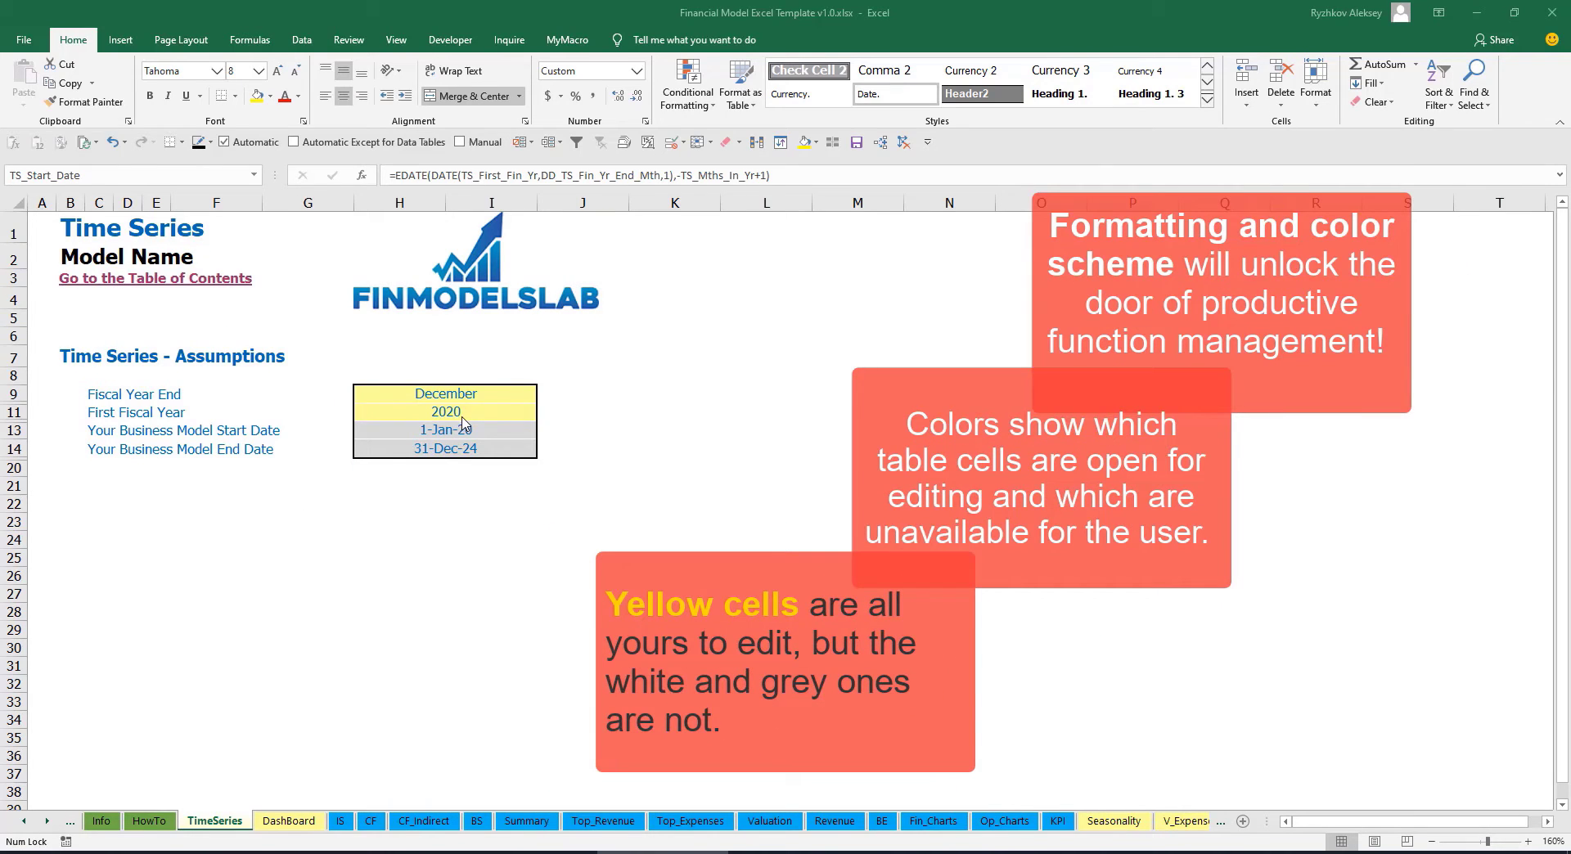
- Look through the workbook's color-coded sheet list, from the instruction and input sheets to the reports and grey calculation sheets
left_click(49, 823)
left_click(48, 822)
left_click(48, 823)
left_click(49, 822)
left_click(48, 822)
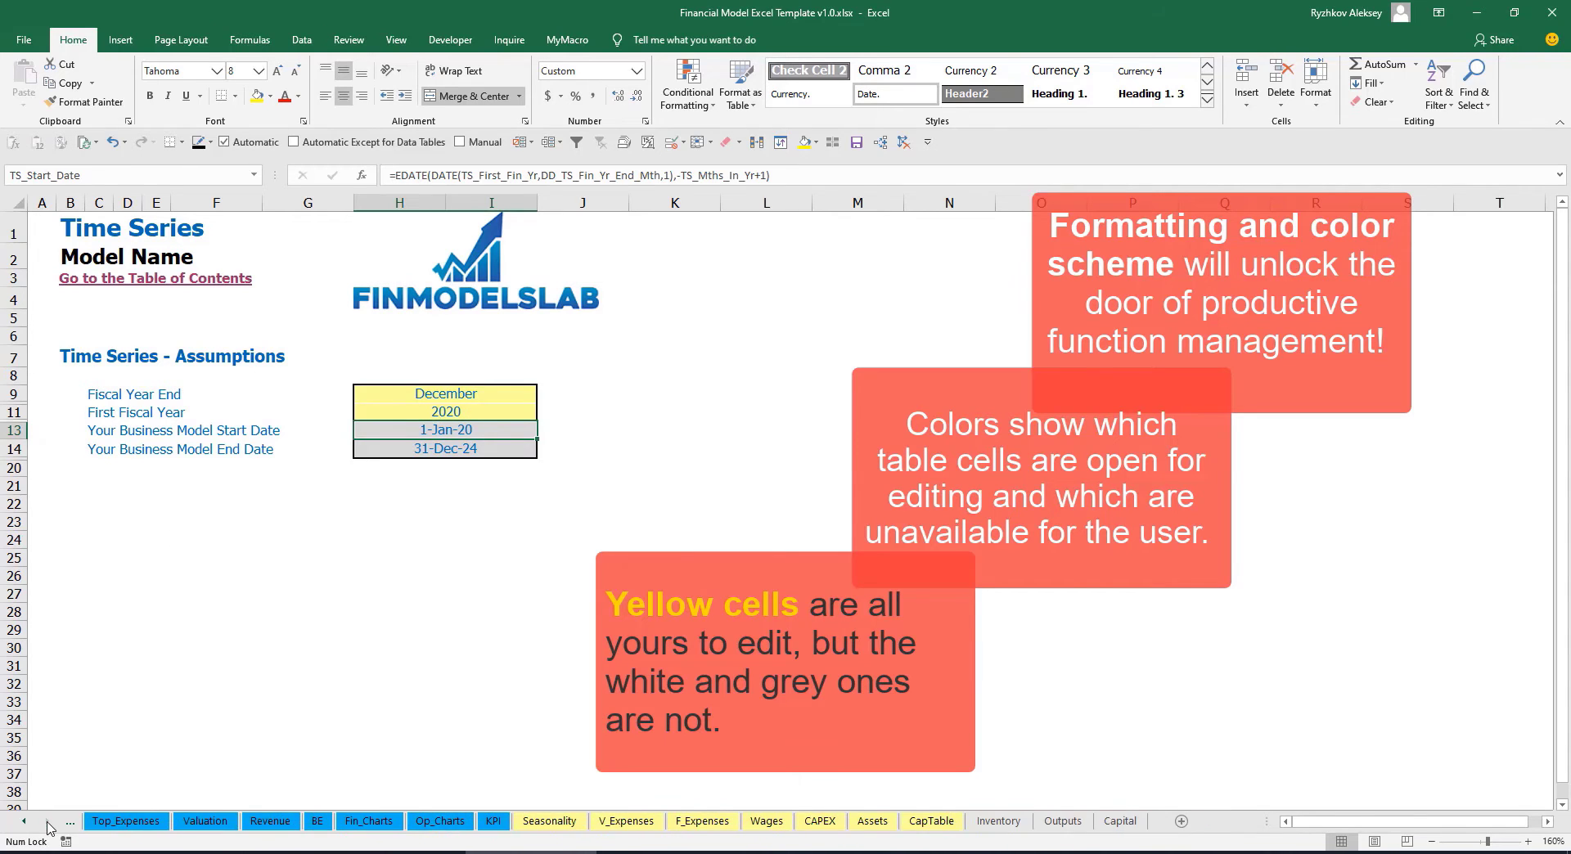
left_click(25, 822)
left_click(25, 821)
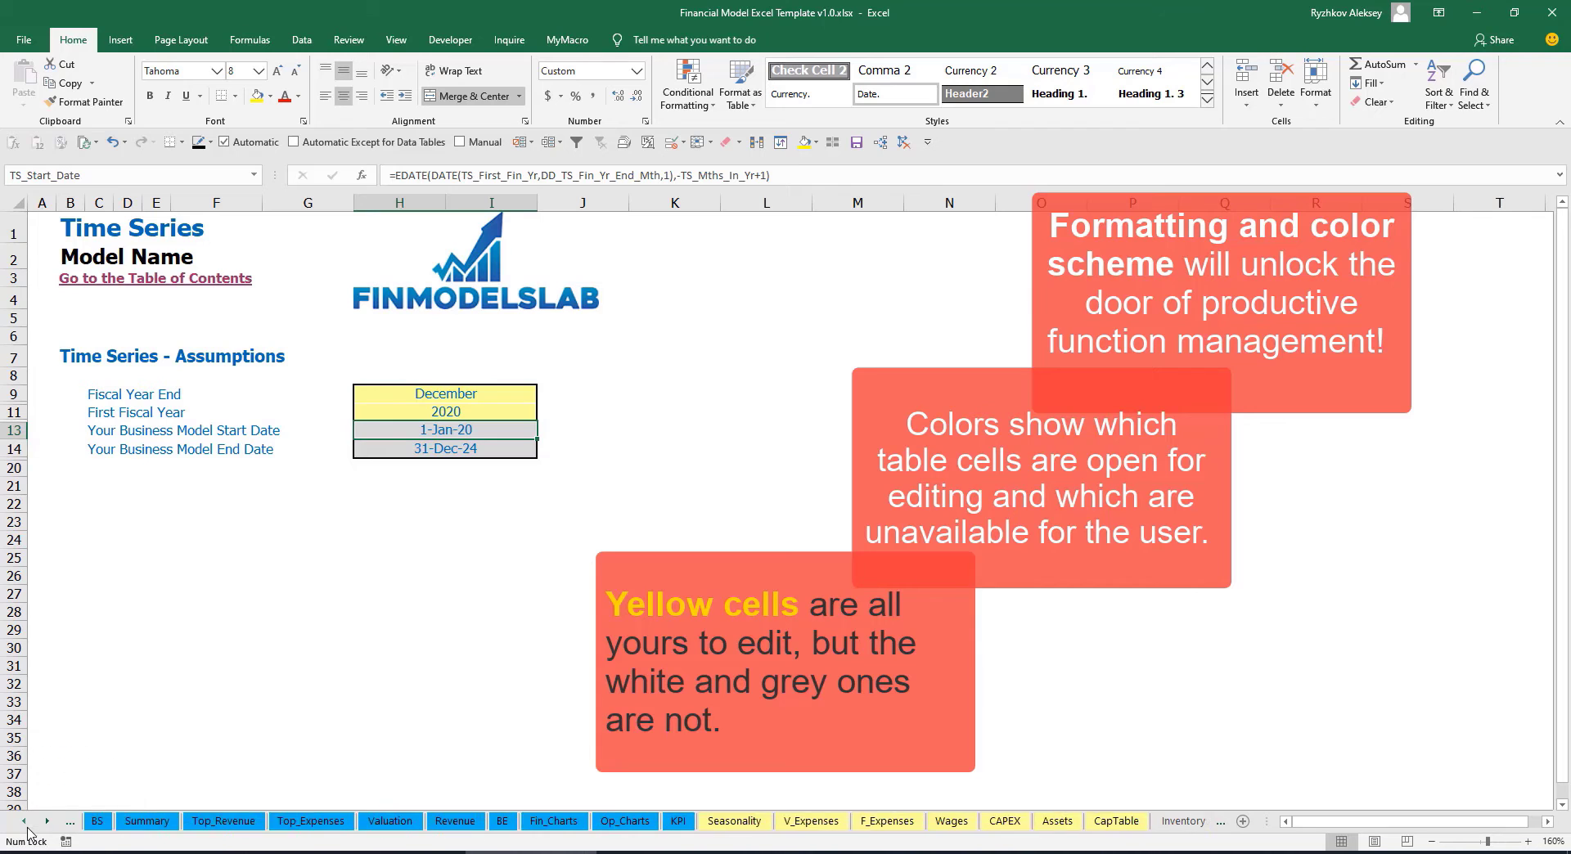
left_click(25, 822)
left_click(26, 821)
left_click(25, 821)
left_click(26, 822)
left_click(25, 822)
left_click(25, 821)
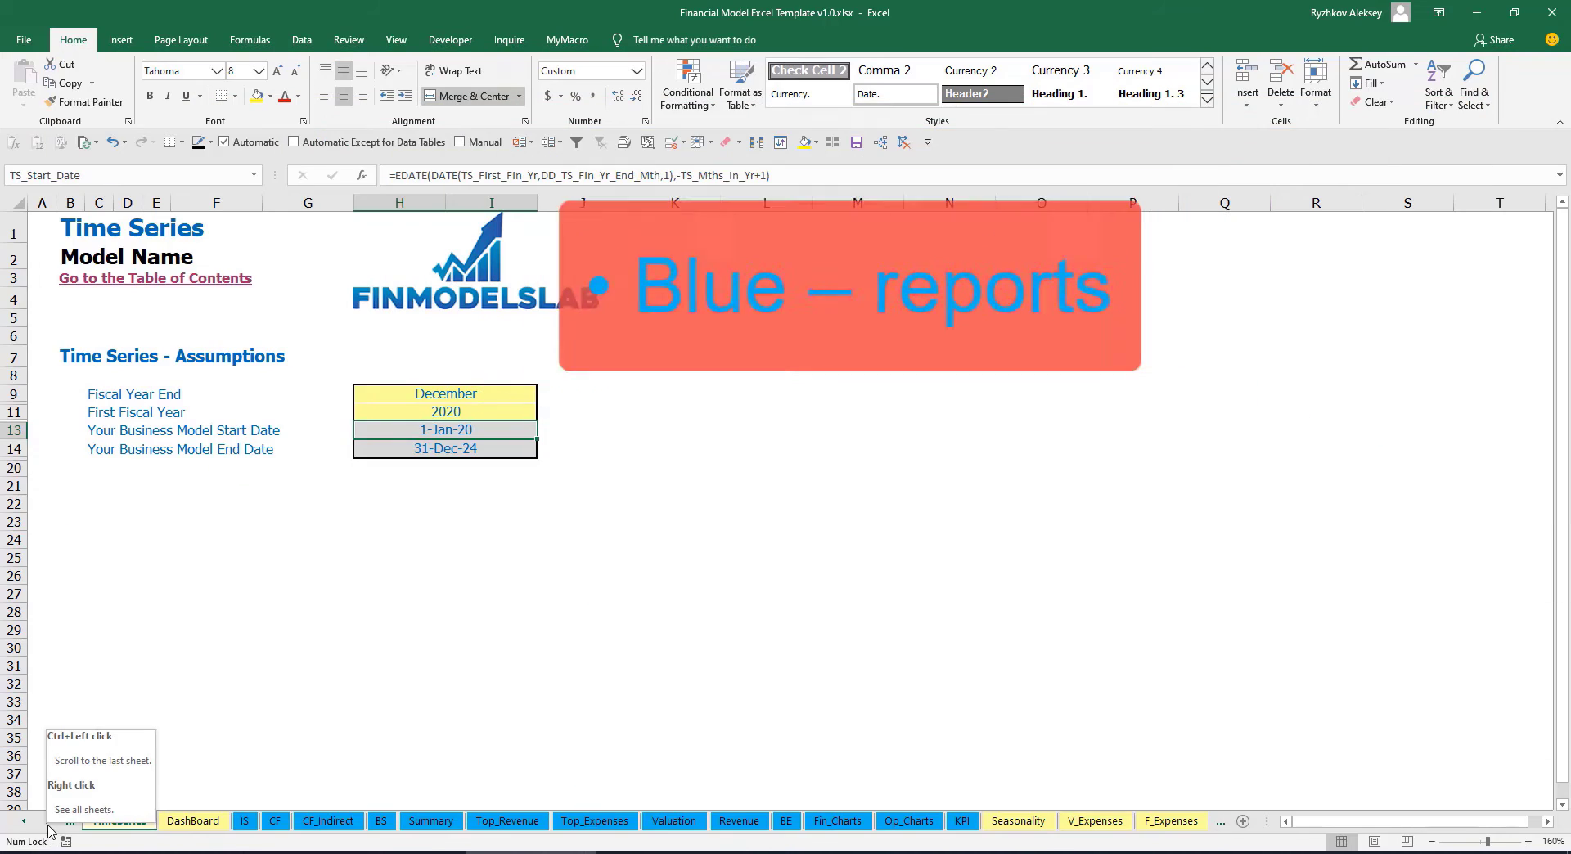
left_click(47, 826)
left_click(47, 826)
left_click(47, 826)
left_click(47, 826)
left_click(47, 826)
left_click(48, 826)
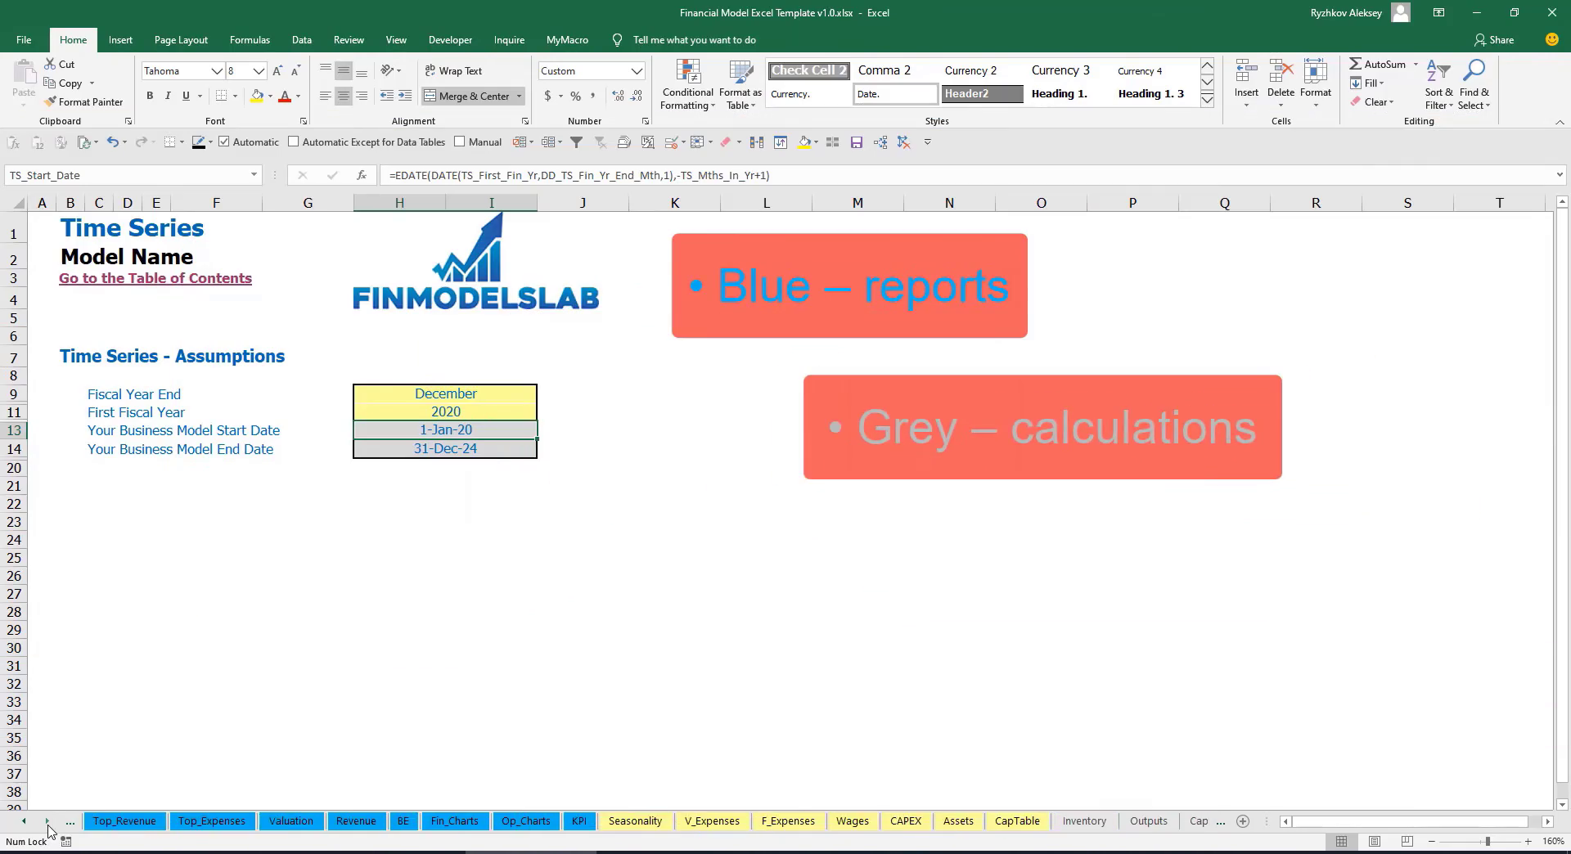
left_click(48, 826)
left_click(48, 827)
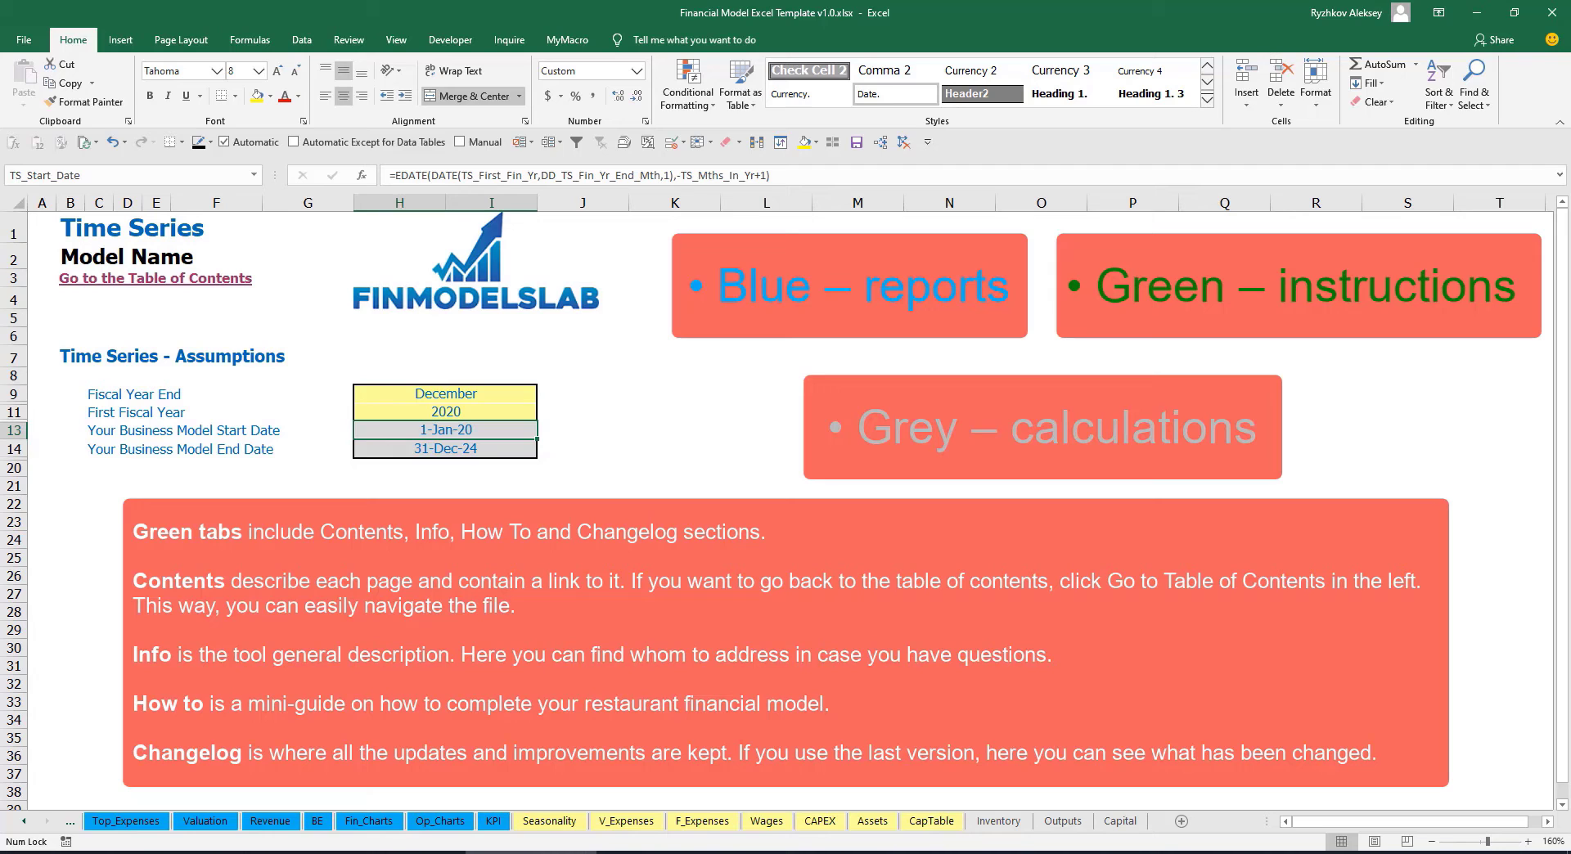
- Open the Contents sheet, follow its Financial Statements Summary link and return to the table of contents
left_click(23, 823)
left_click(23, 823)
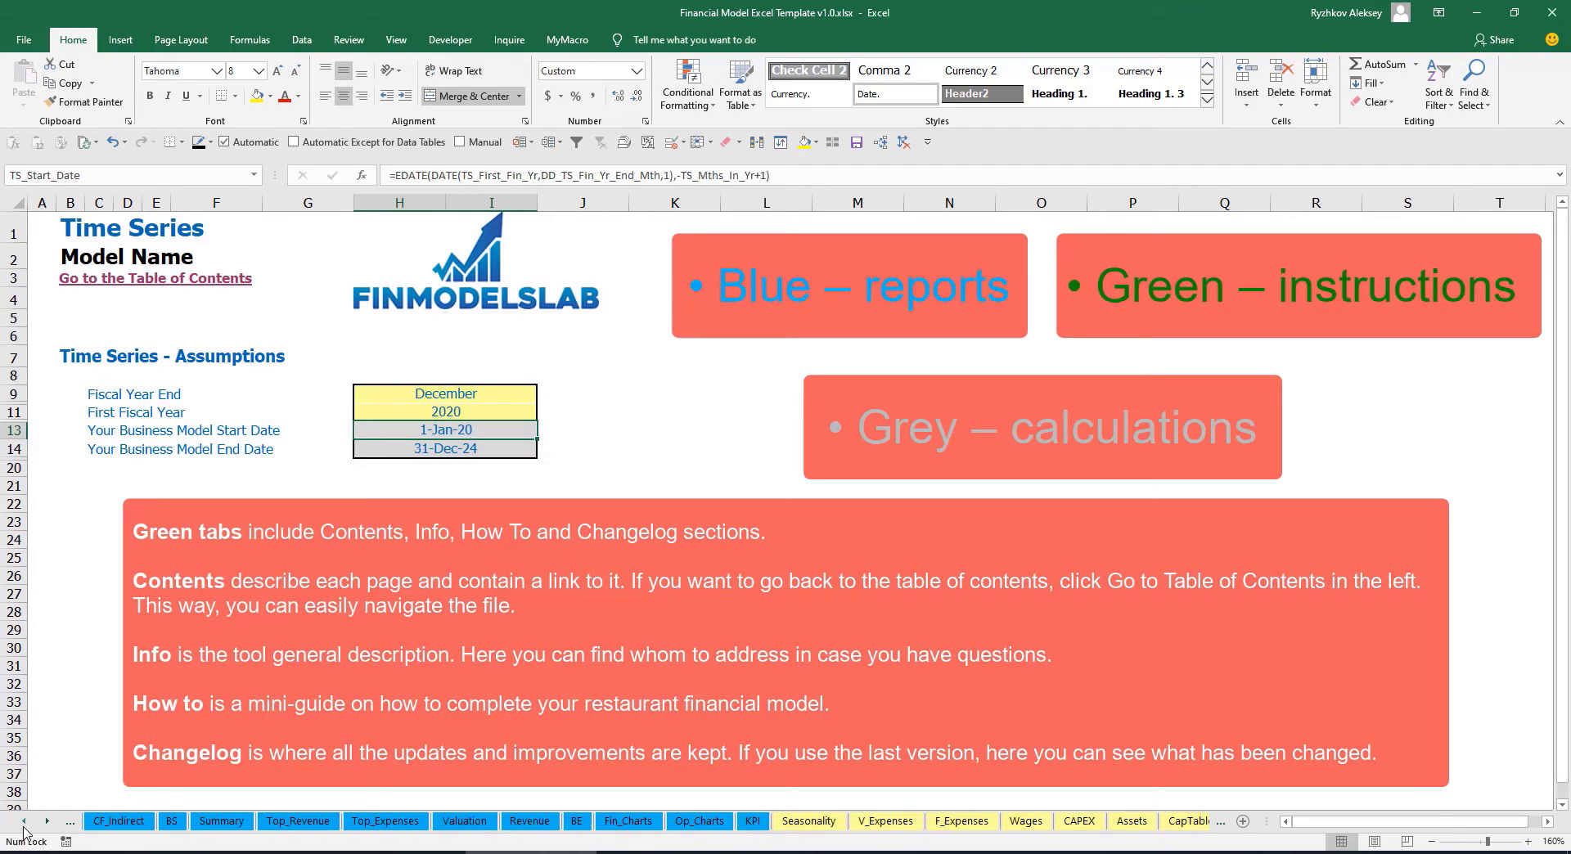
left_click(23, 823)
left_click(23, 823)
left_click(23, 823)
left_click(23, 823)
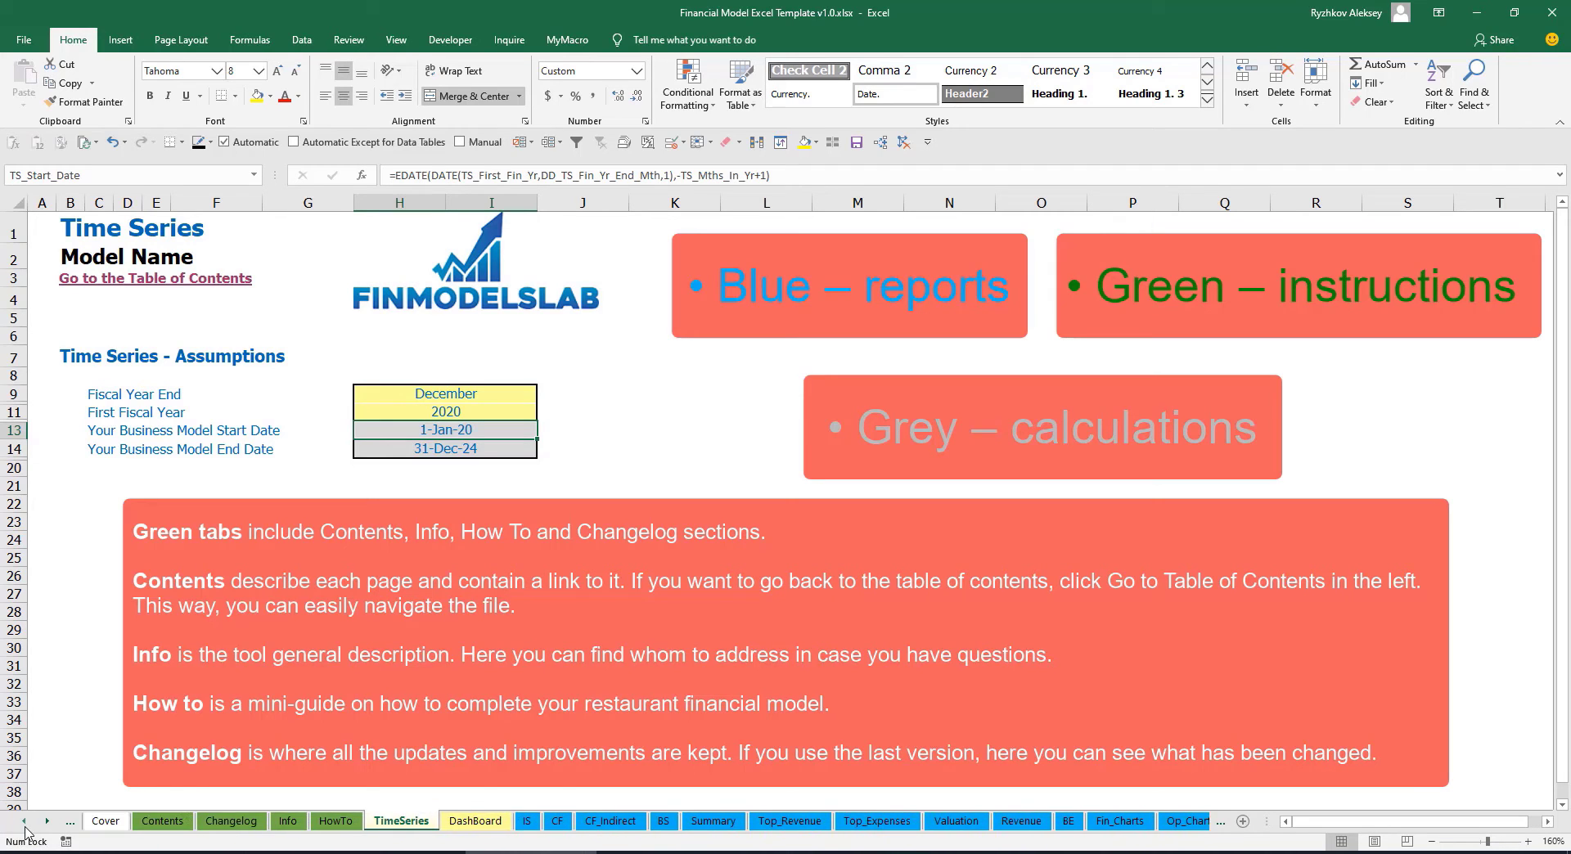
left_click(23, 825)
left_click(260, 825)
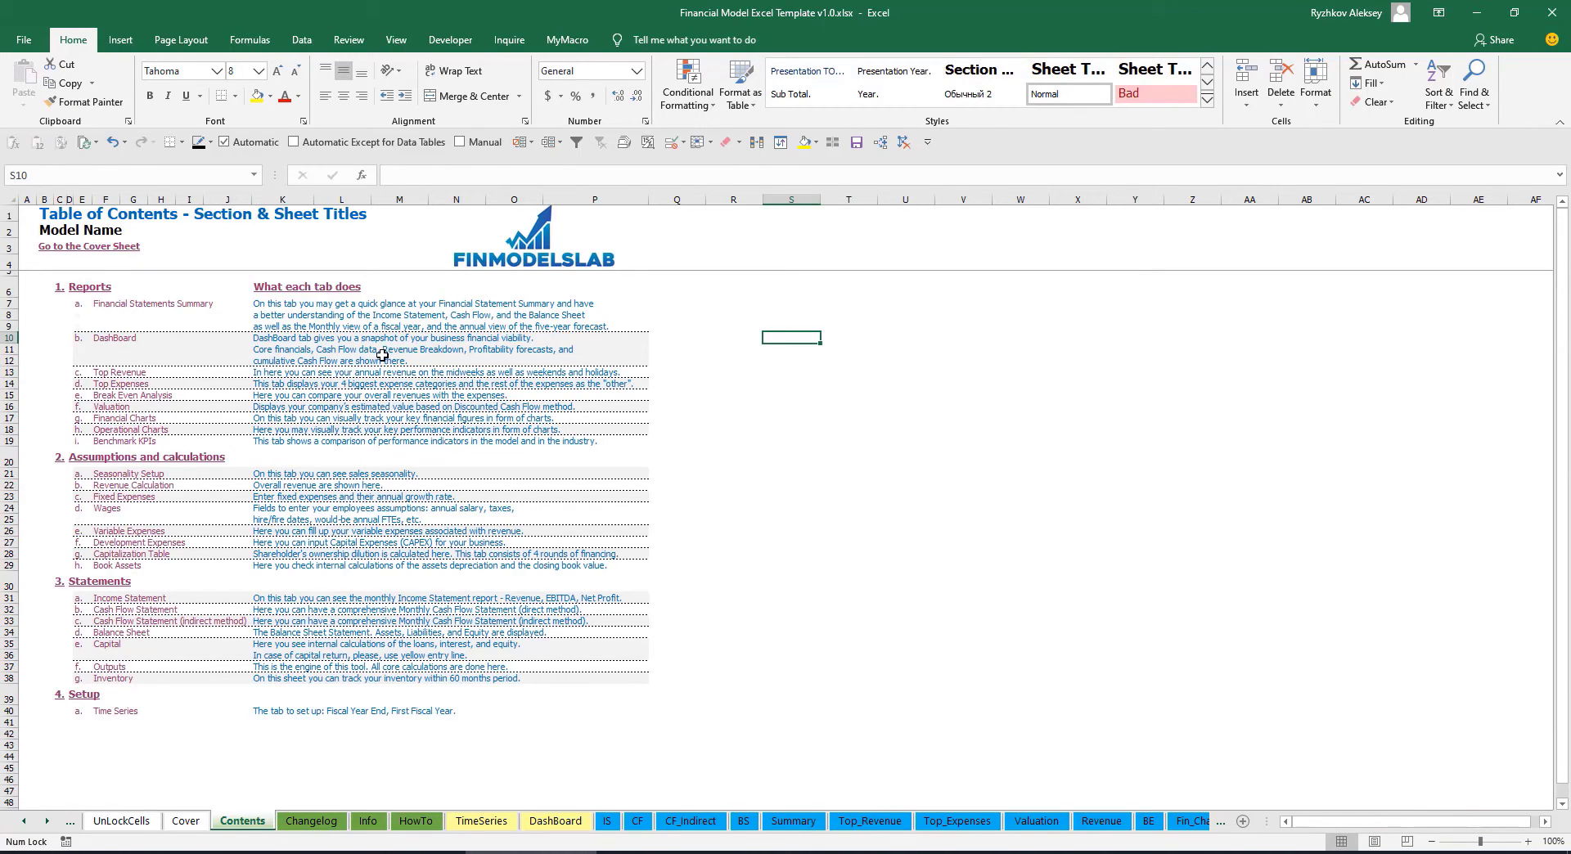
left_click(143, 310)
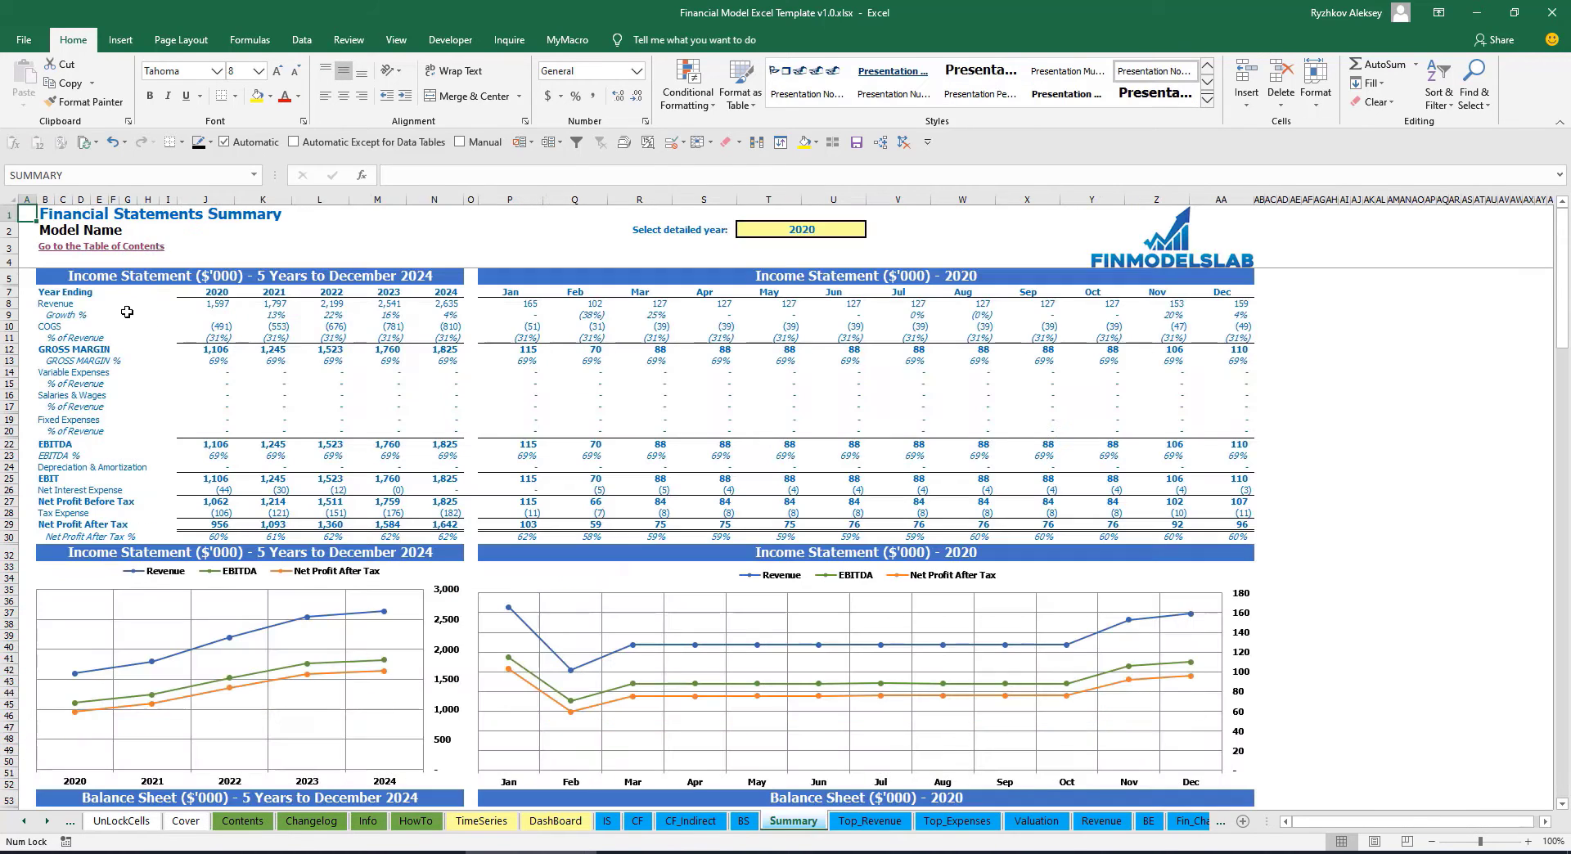
left_click(49, 248)
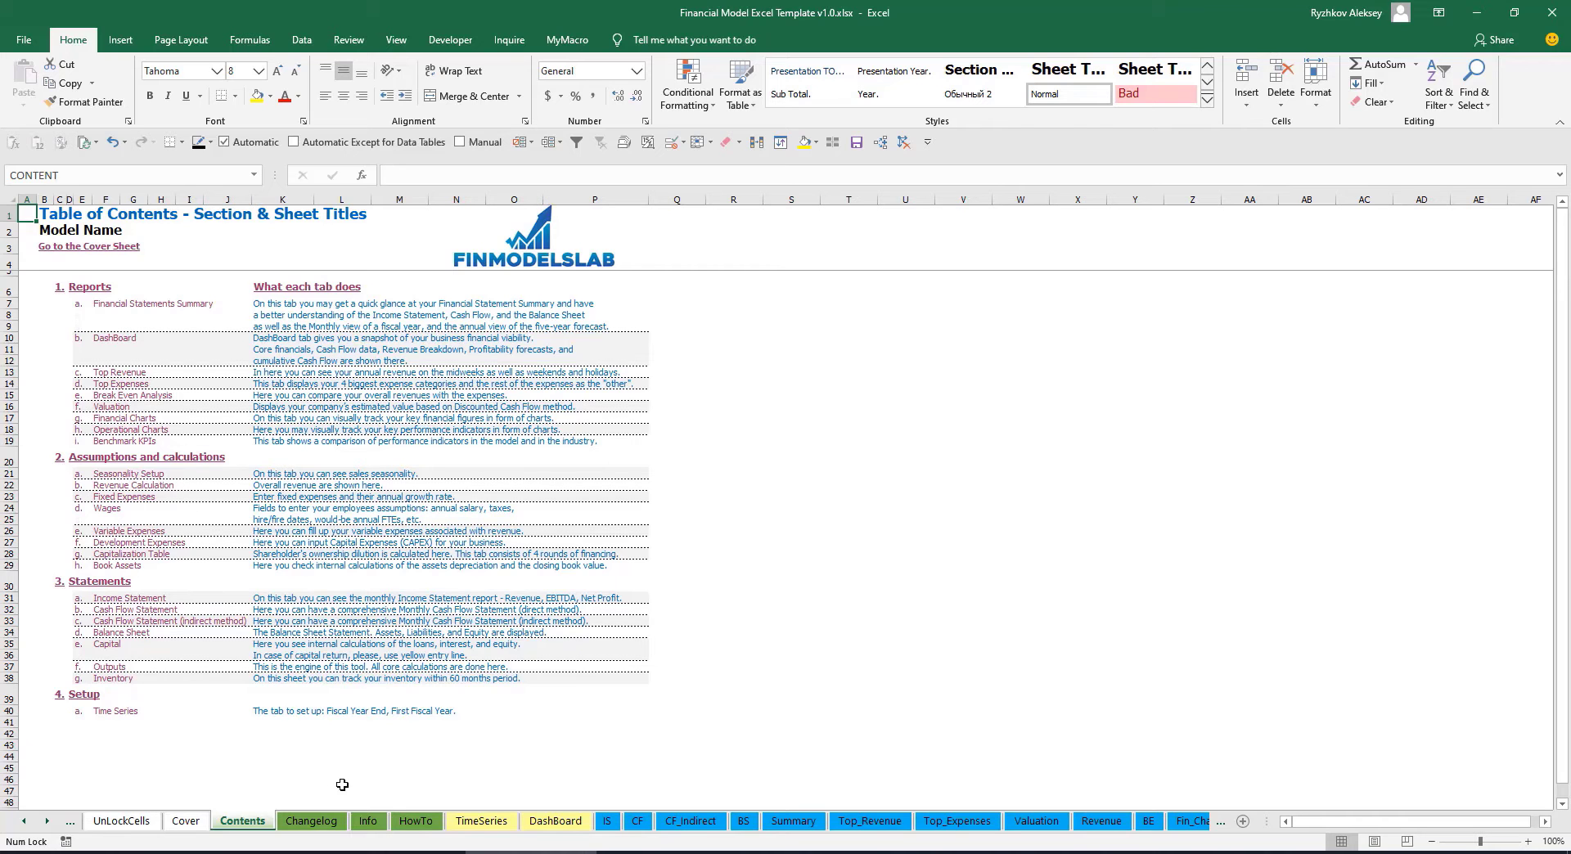
- Read through the HowTo guide's section instructions and open the Book Assets sheet from its link there
left_click(416, 824)
scroll(159, 452, "up", 20)
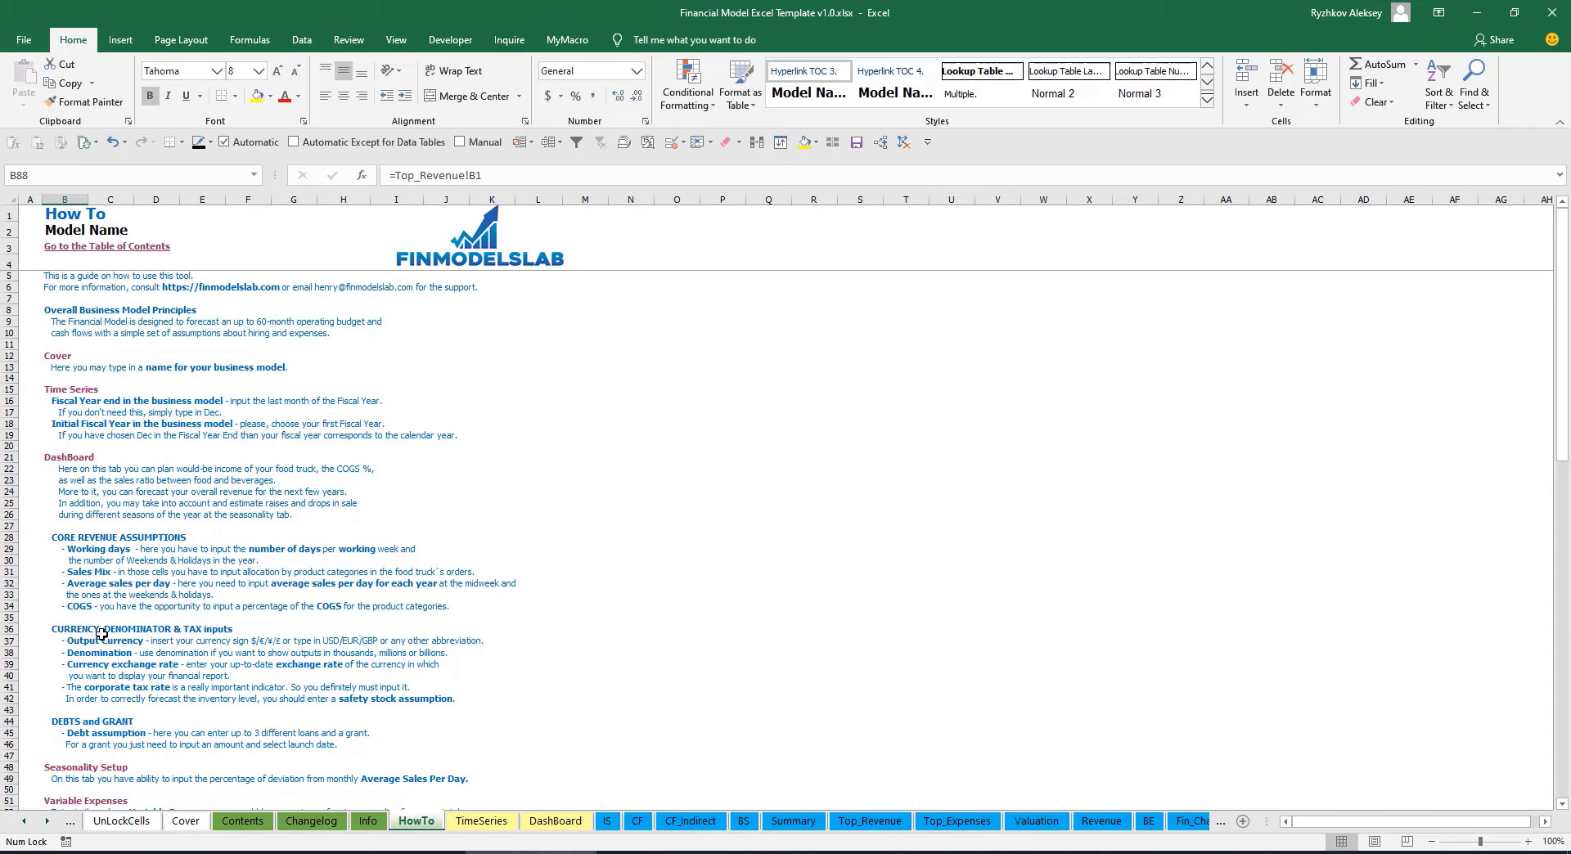
scroll(78, 549, "down", 3)
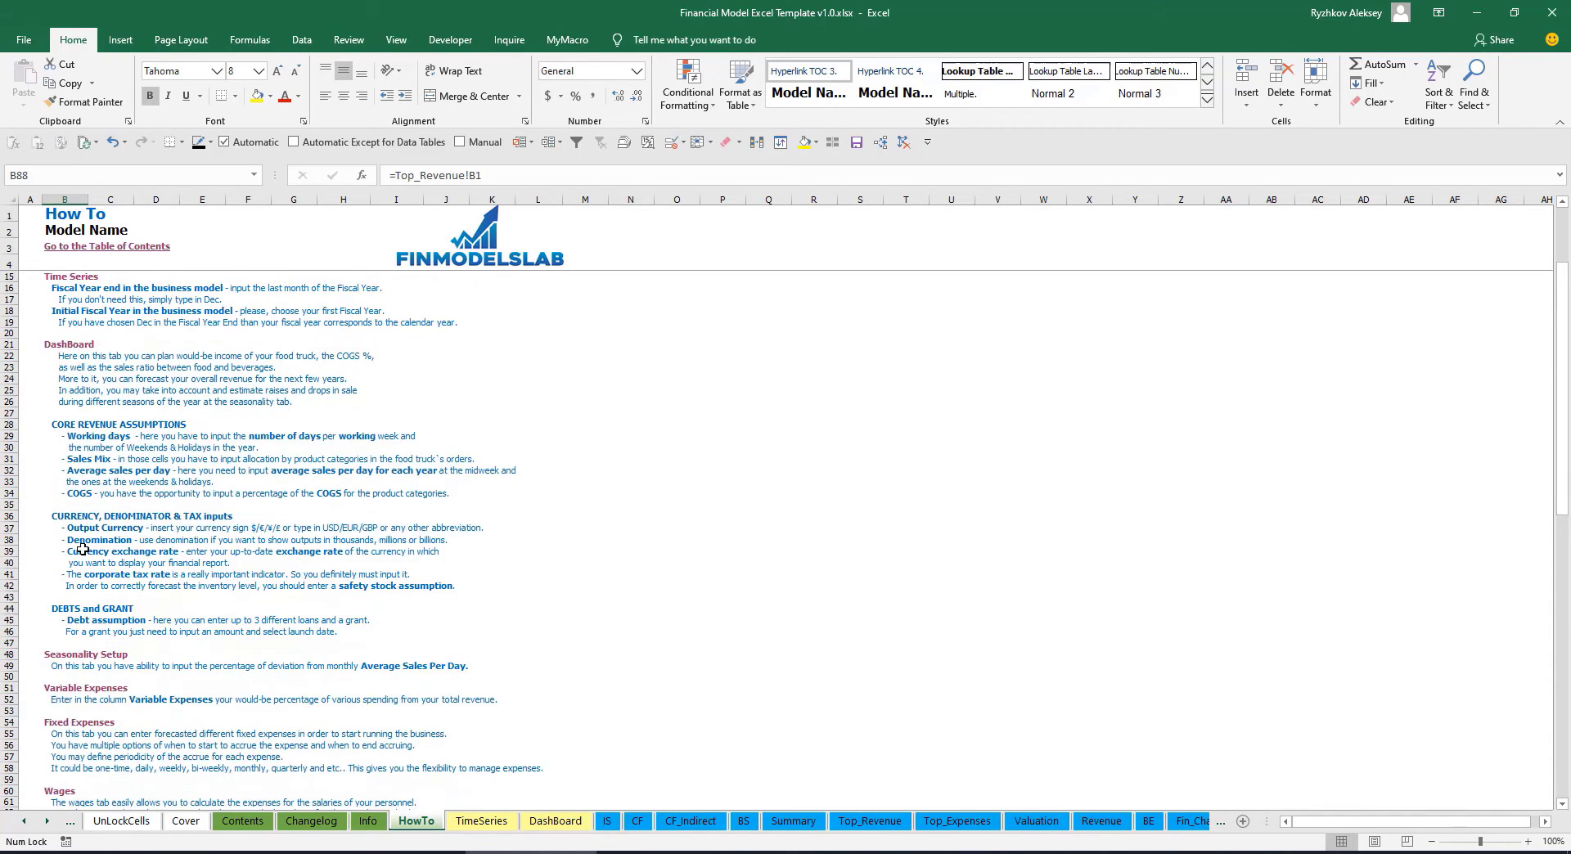
scroll(94, 569, "down", 3)
scroll(82, 618, "down", 6)
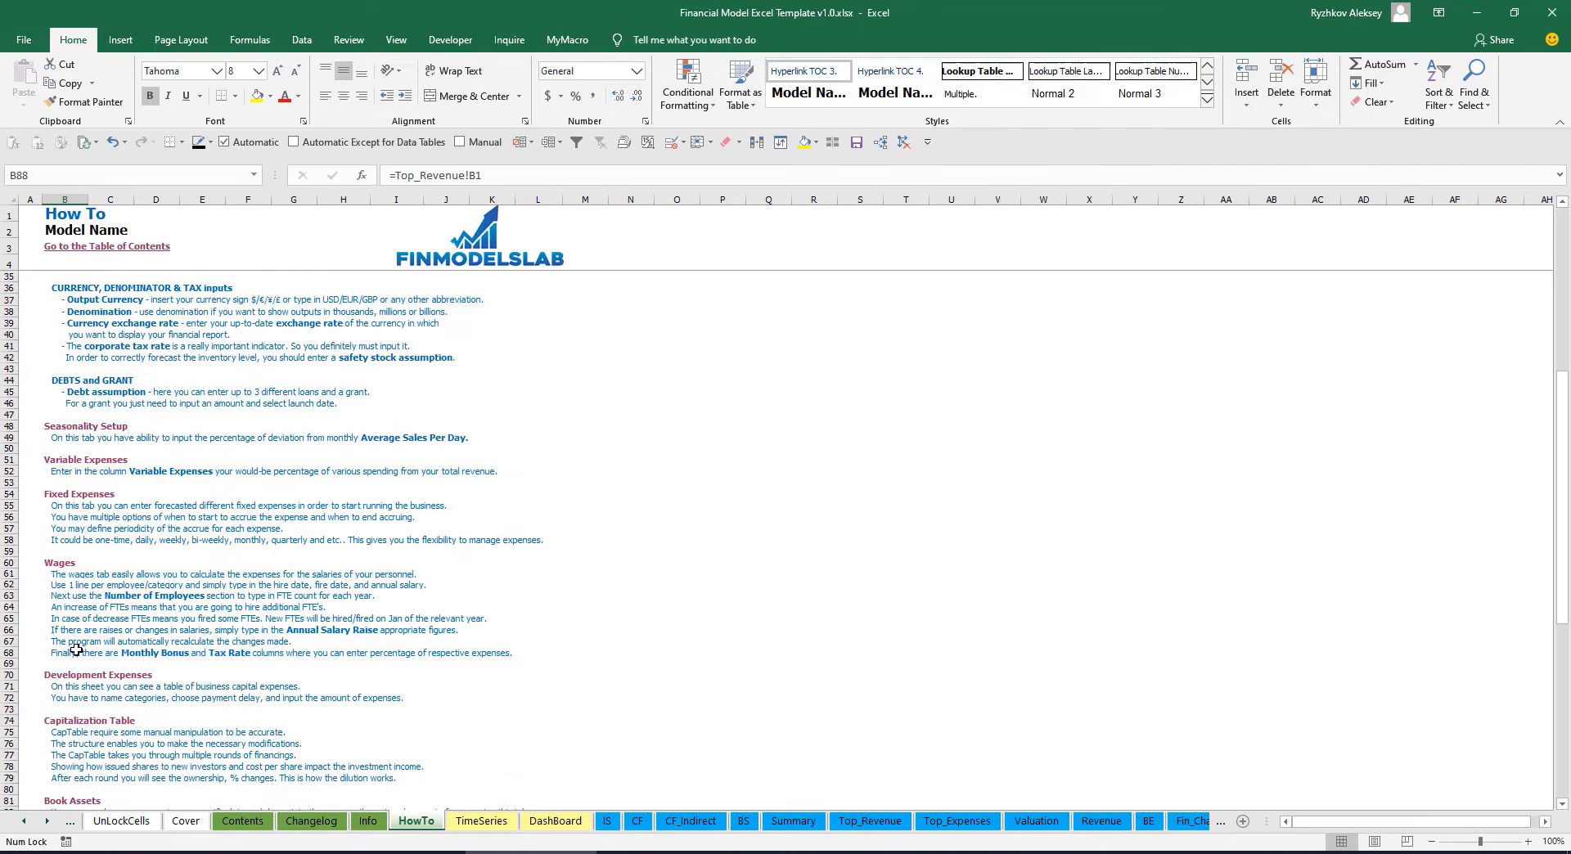
scroll(77, 646, "up", 13)
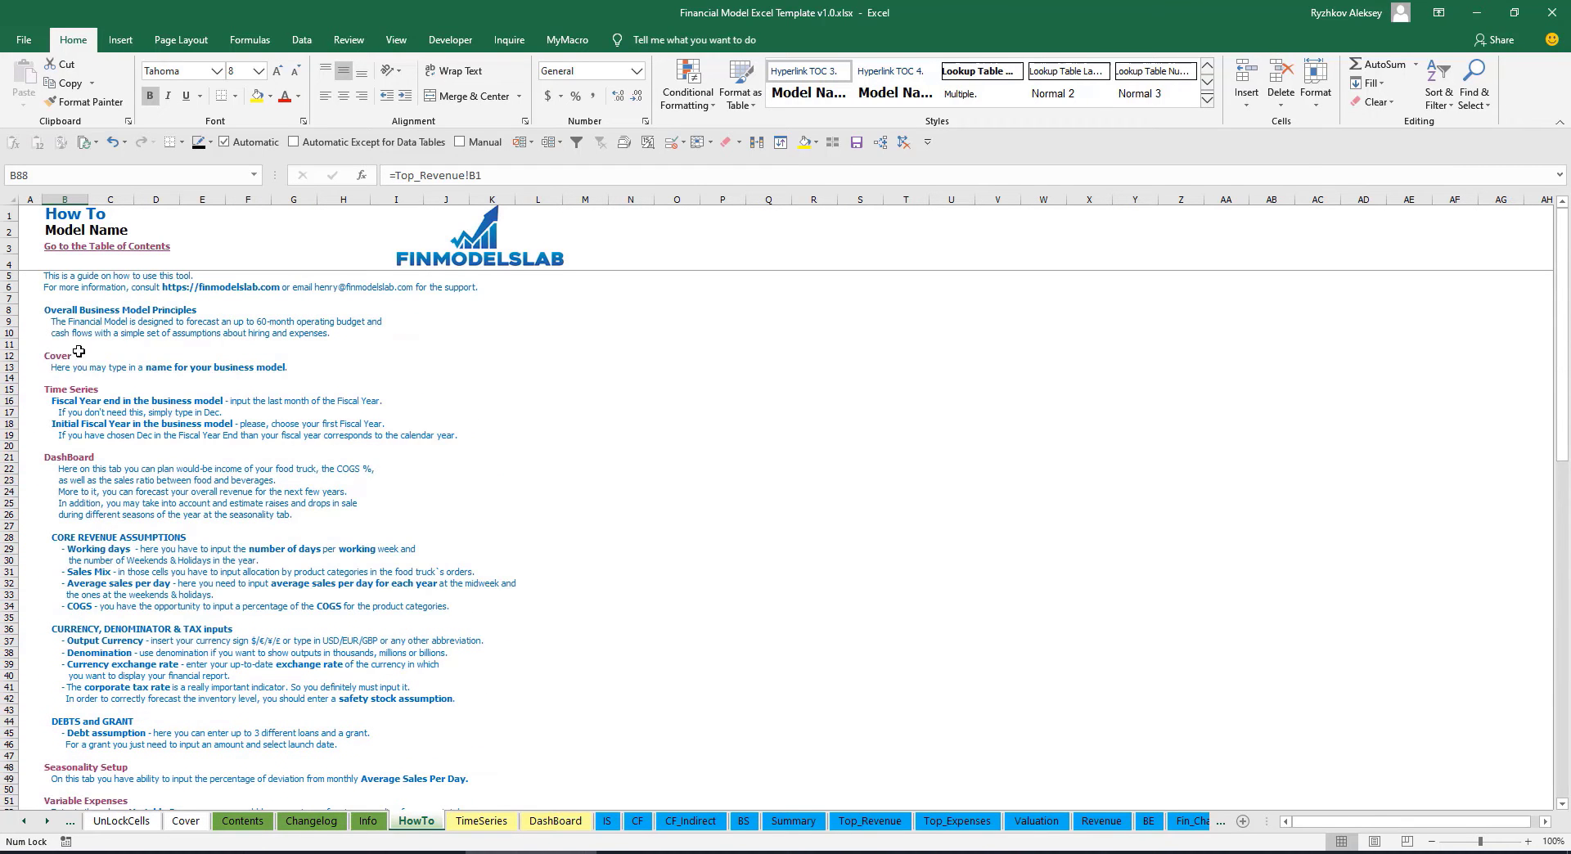
scroll(64, 507, "down", 10)
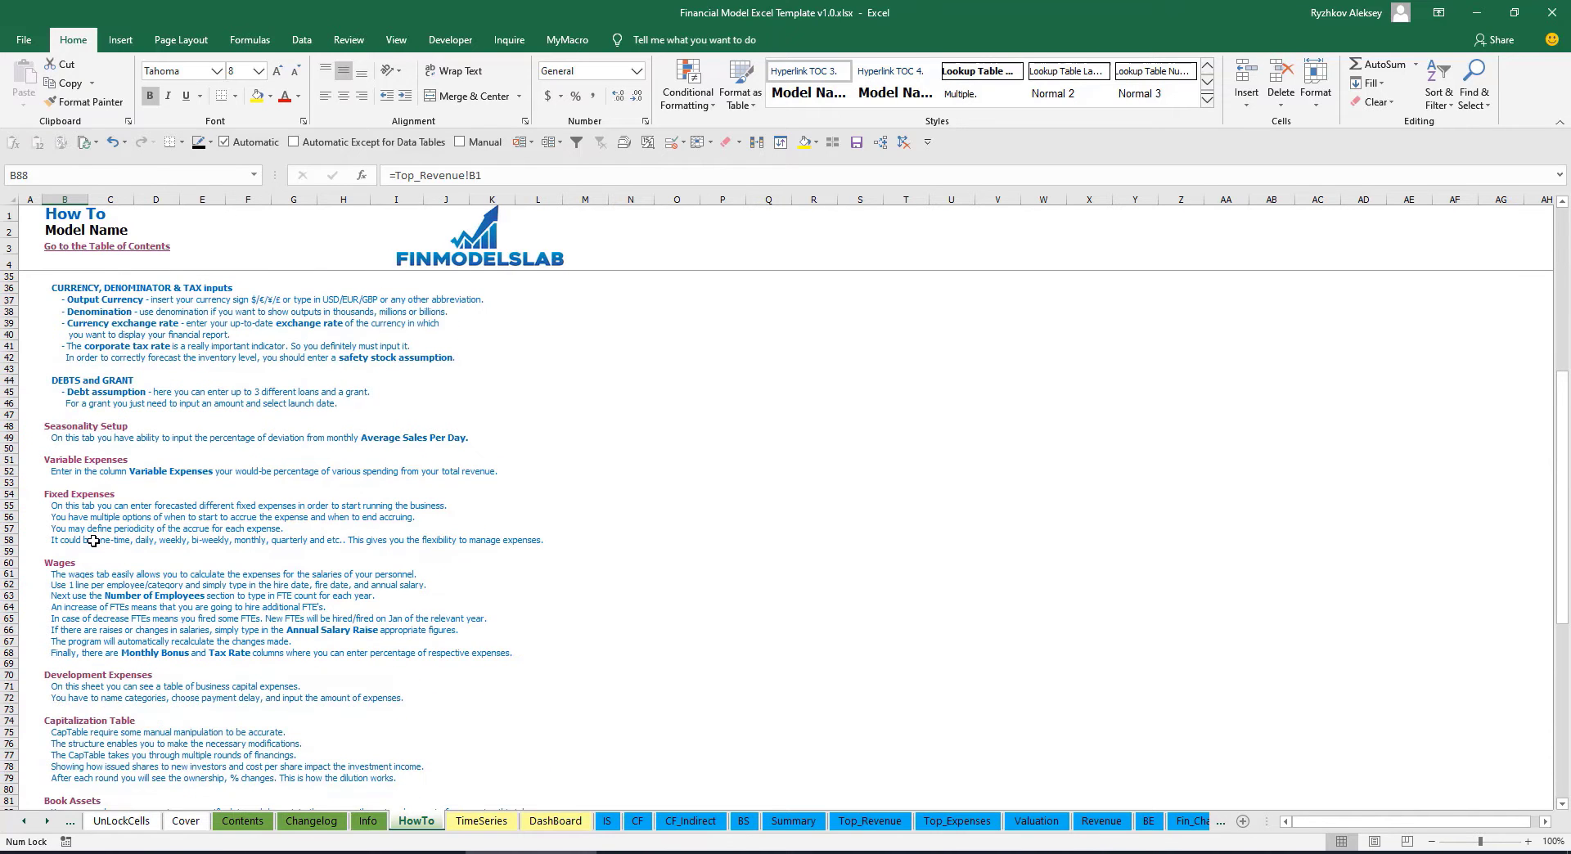
scroll(68, 477, "down", 3)
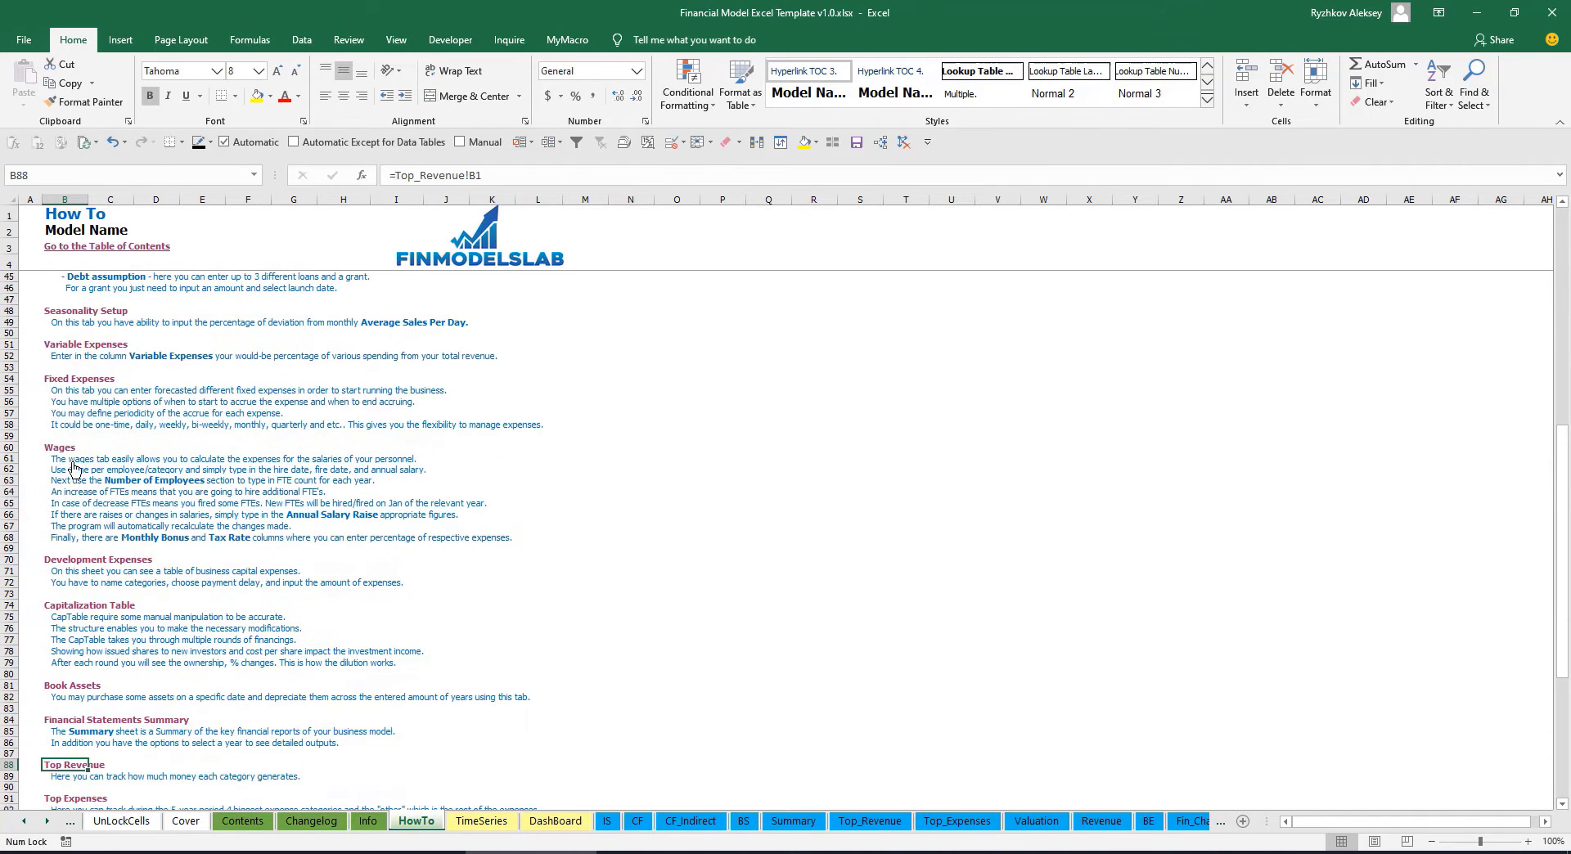
left_click(53, 690)
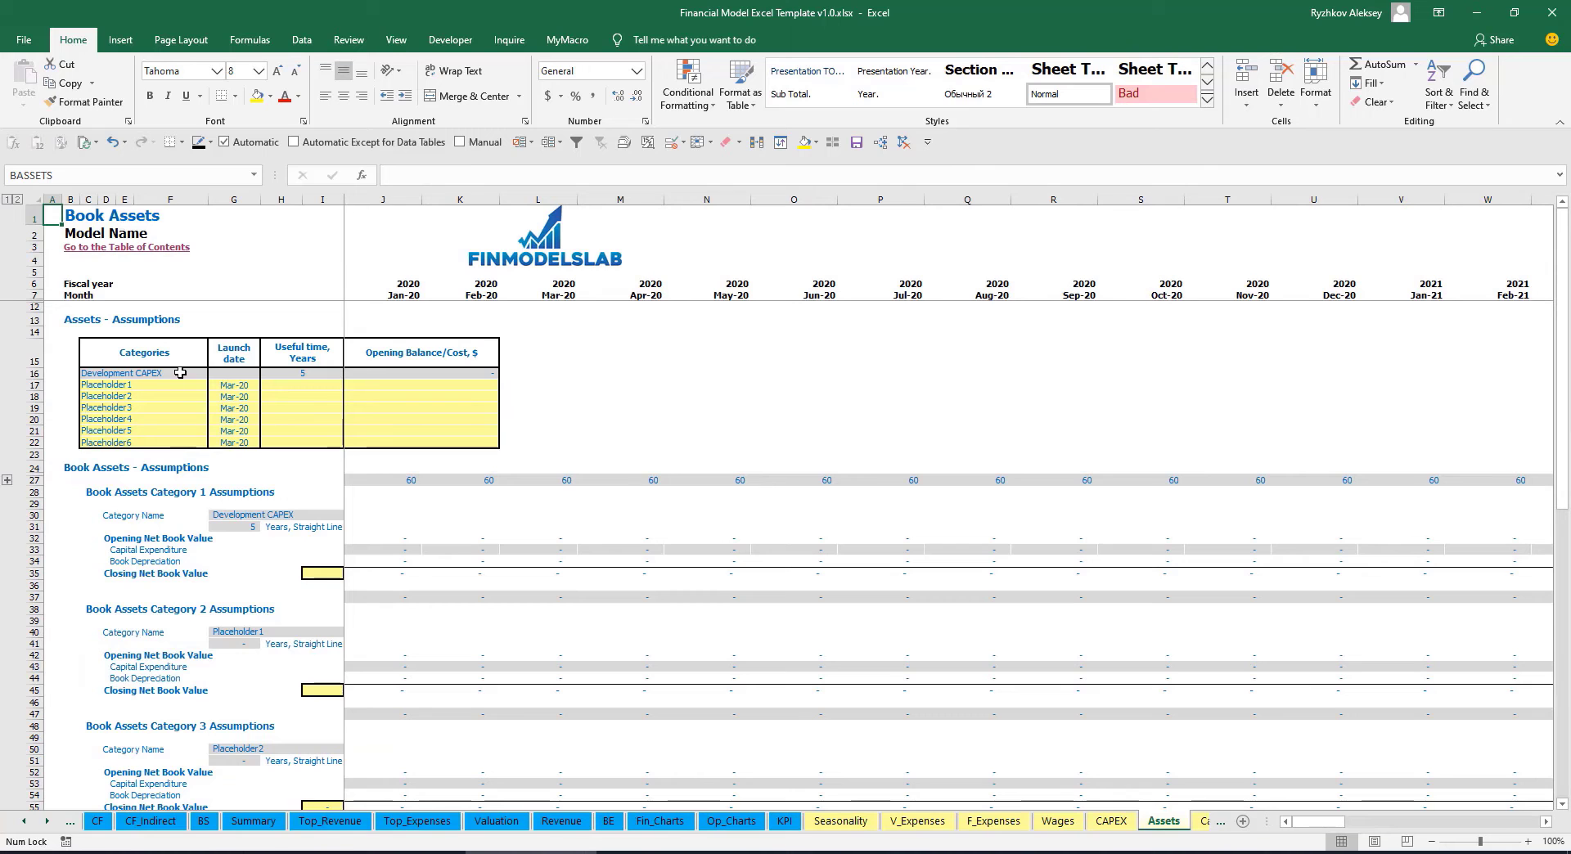
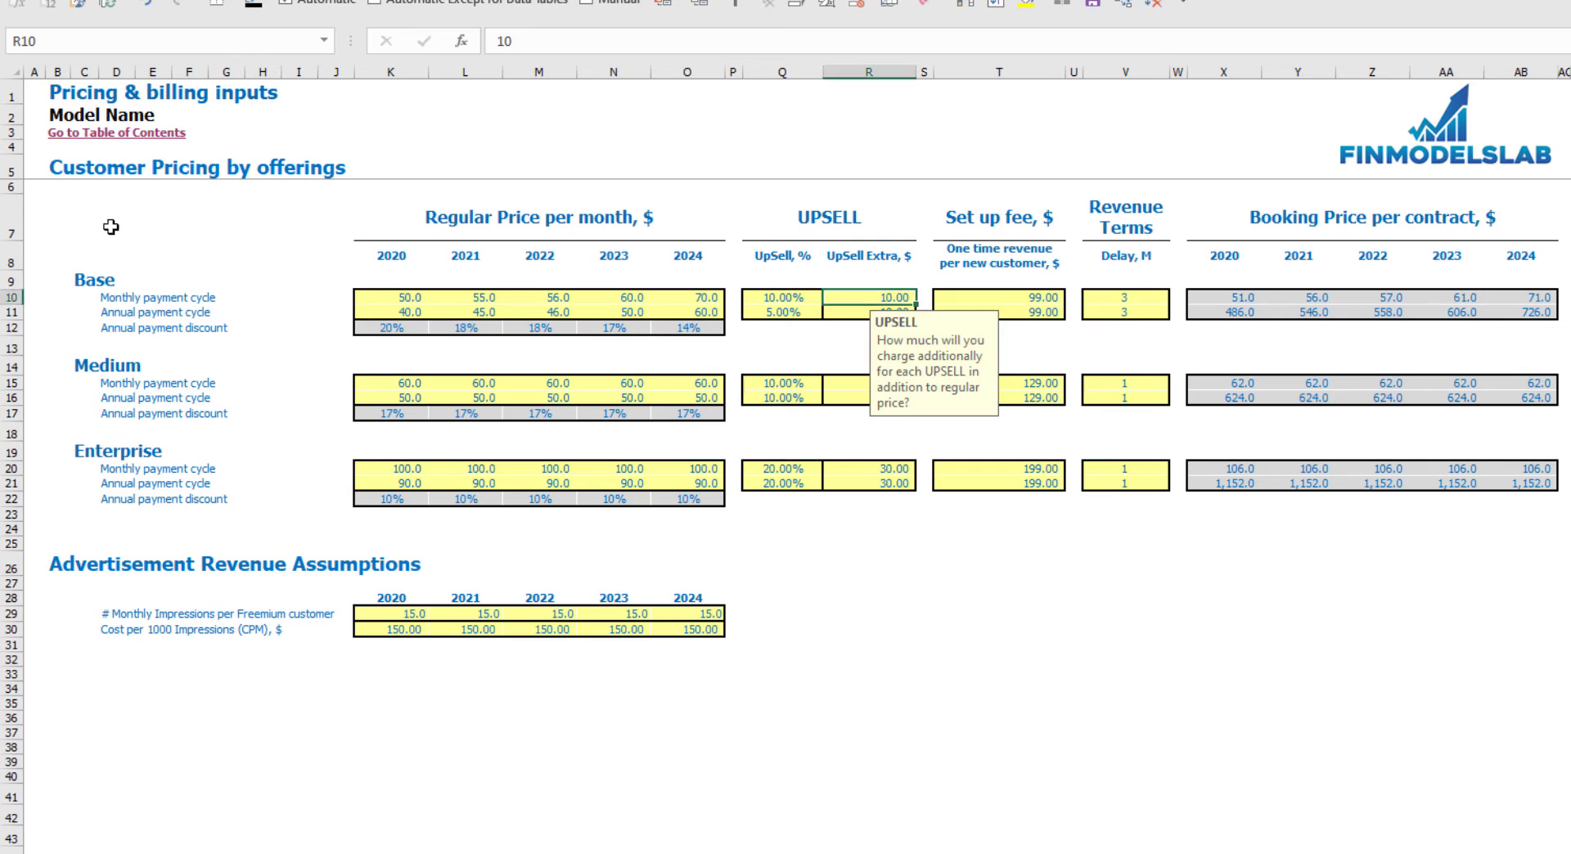
- Examine the Base, Medium and Enterprise offering headings on the Pricing & billing inputs sheet
left_click(82, 280)
left_click(76, 365)
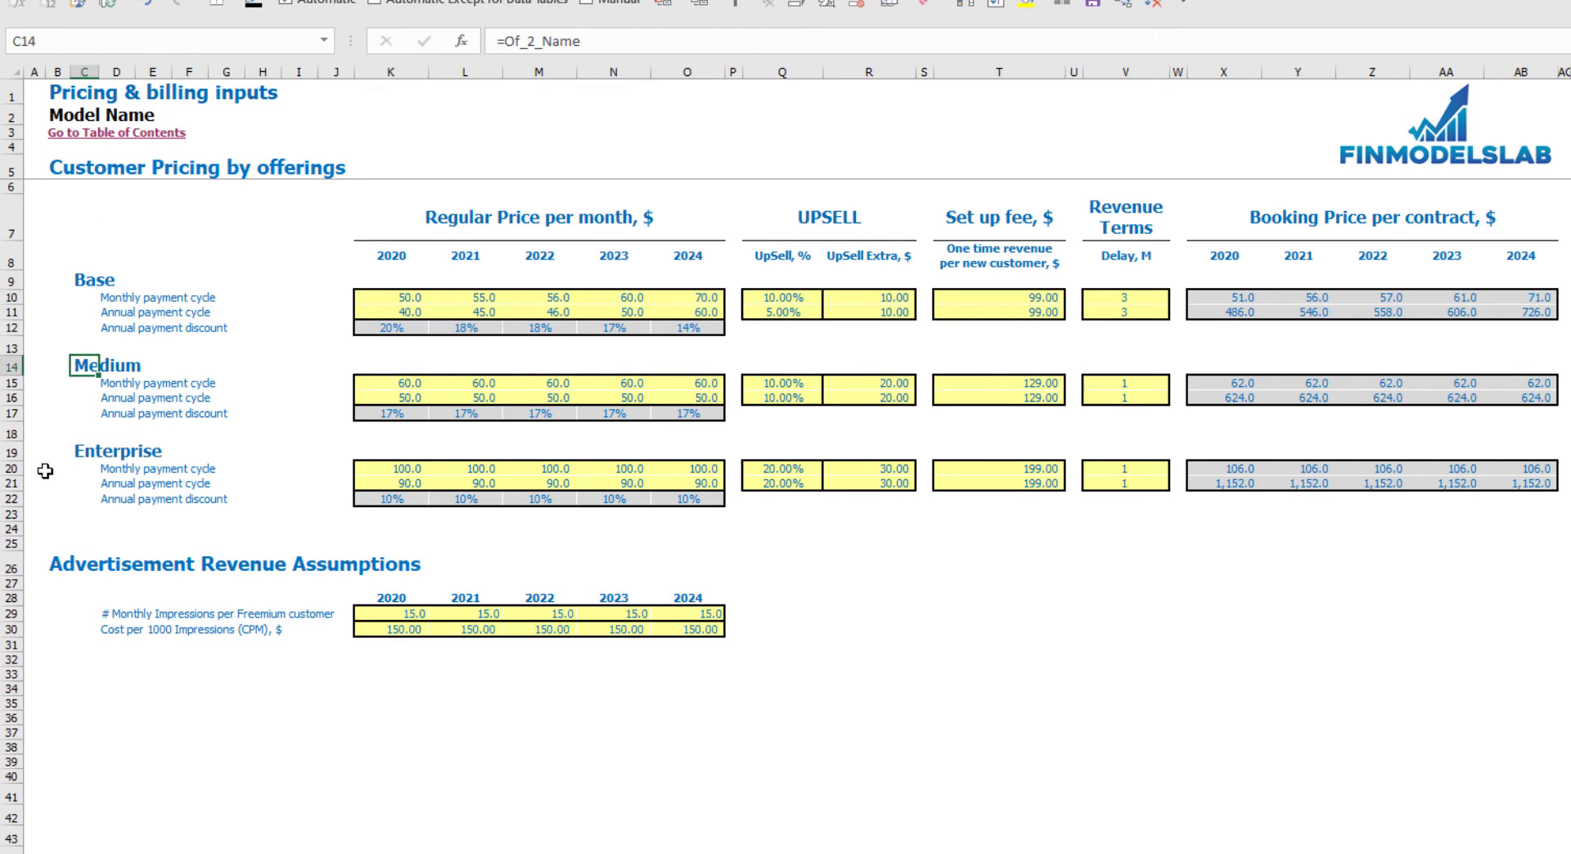
left_click(75, 450)
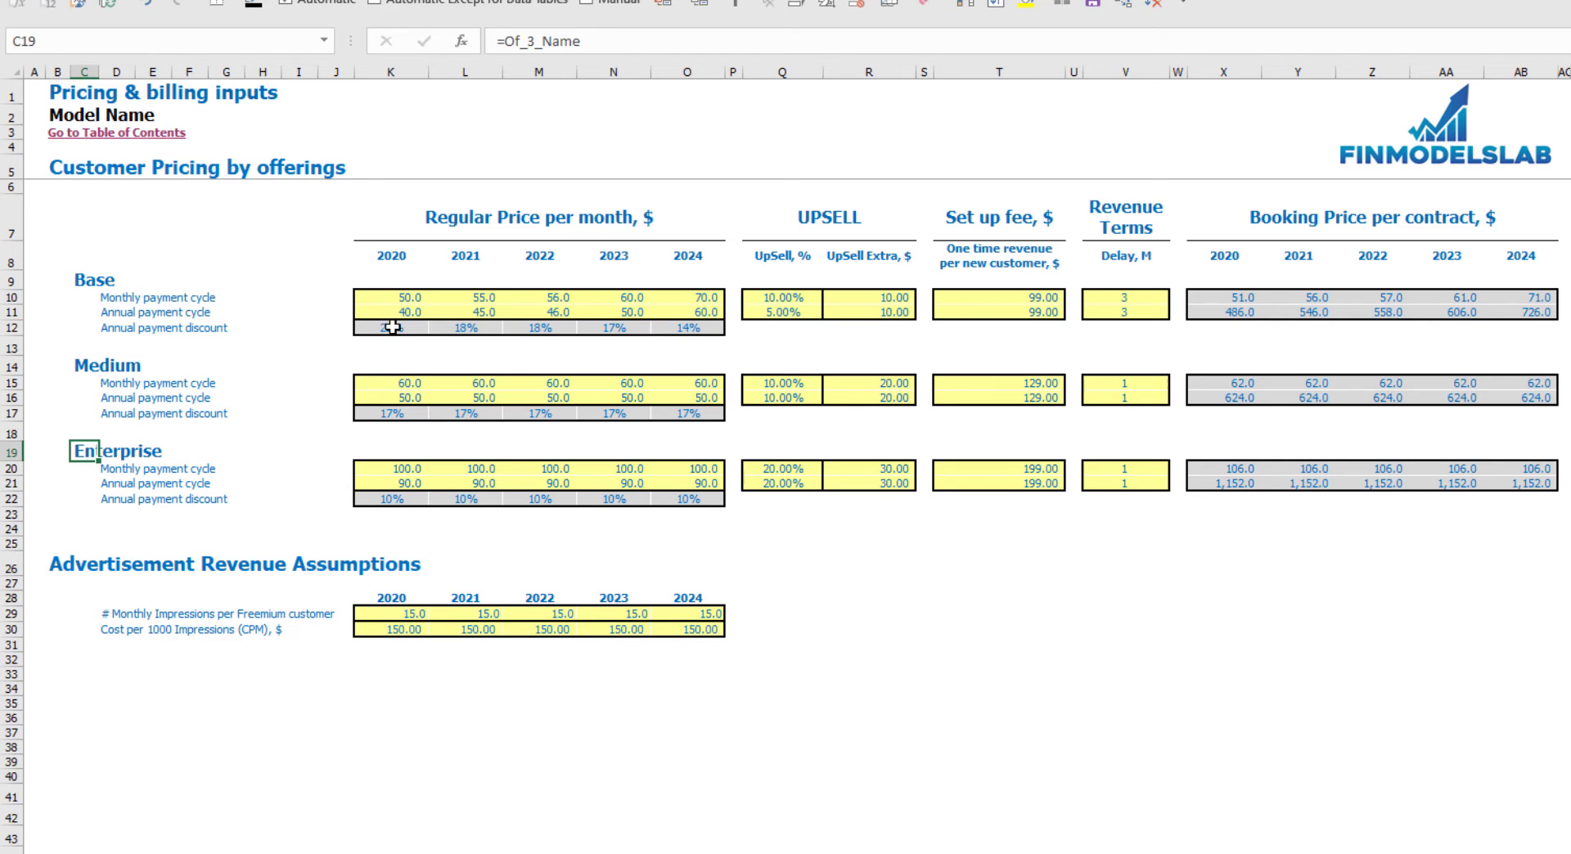
- Set the Base offering's monthly payment cycle prices for 2020 to 2024 to 40, 45, 55, 60 and 65
left_click(415, 298)
type("40")
key("Tab")
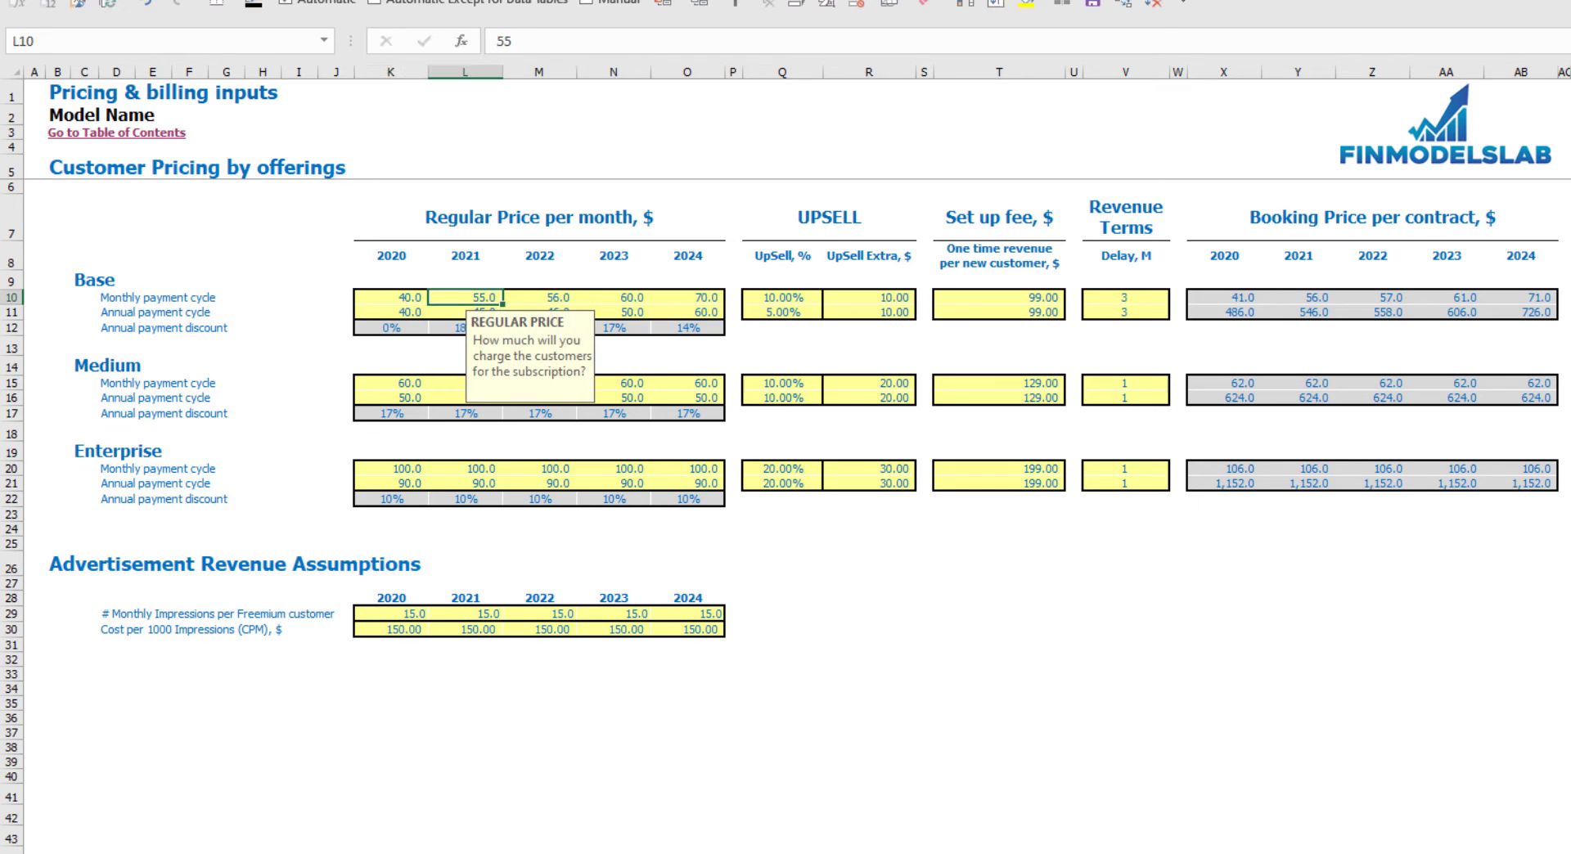
type("45")
key("Tab")
type("55")
key("Tab")
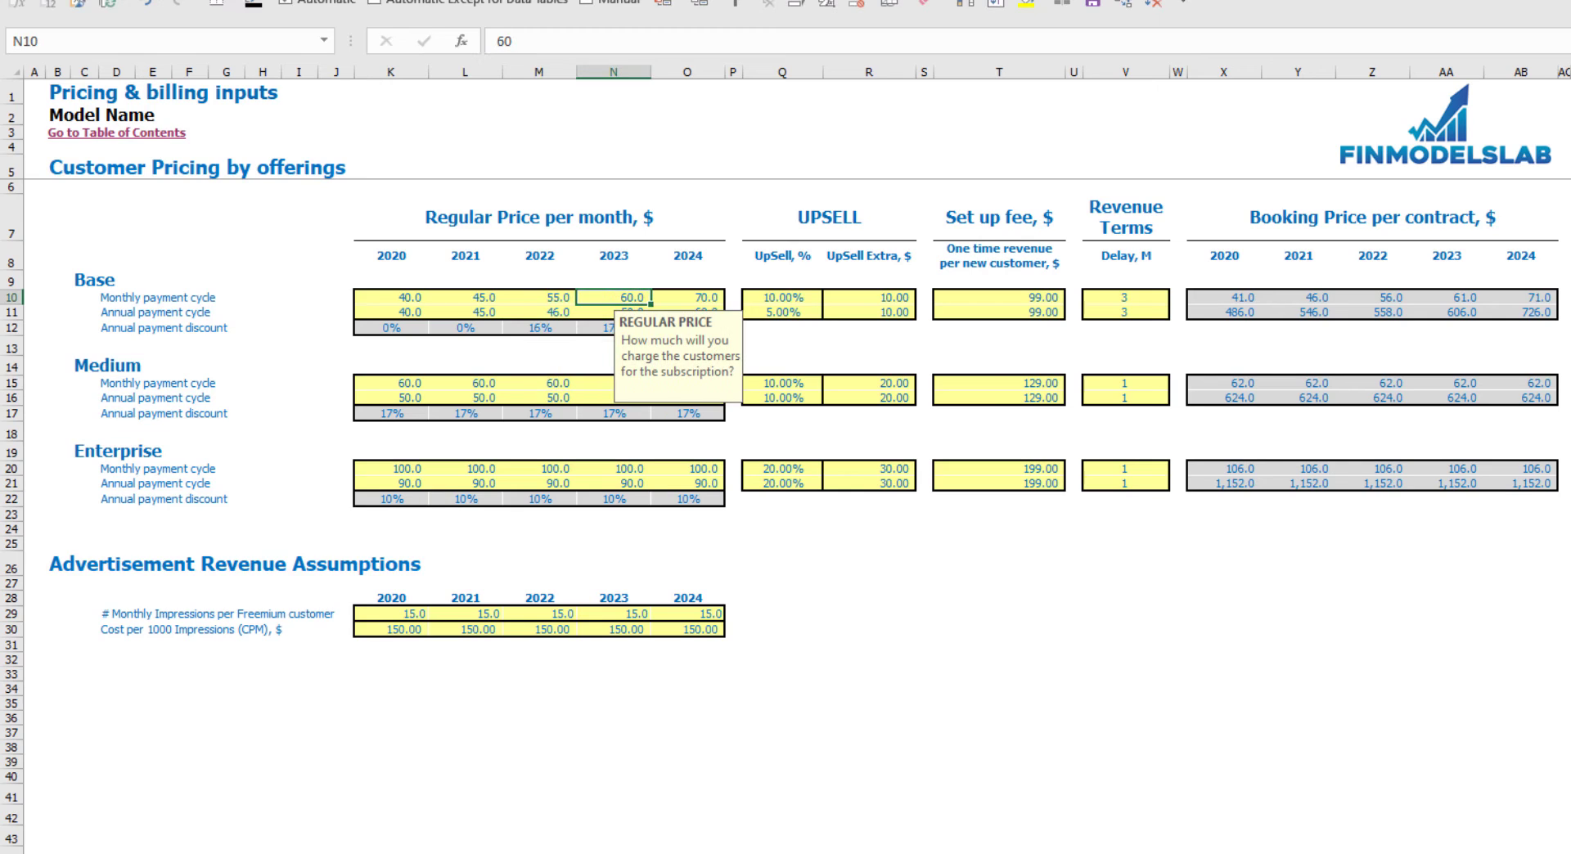
type("60")
key("Tab")
type("65")
key("Return")
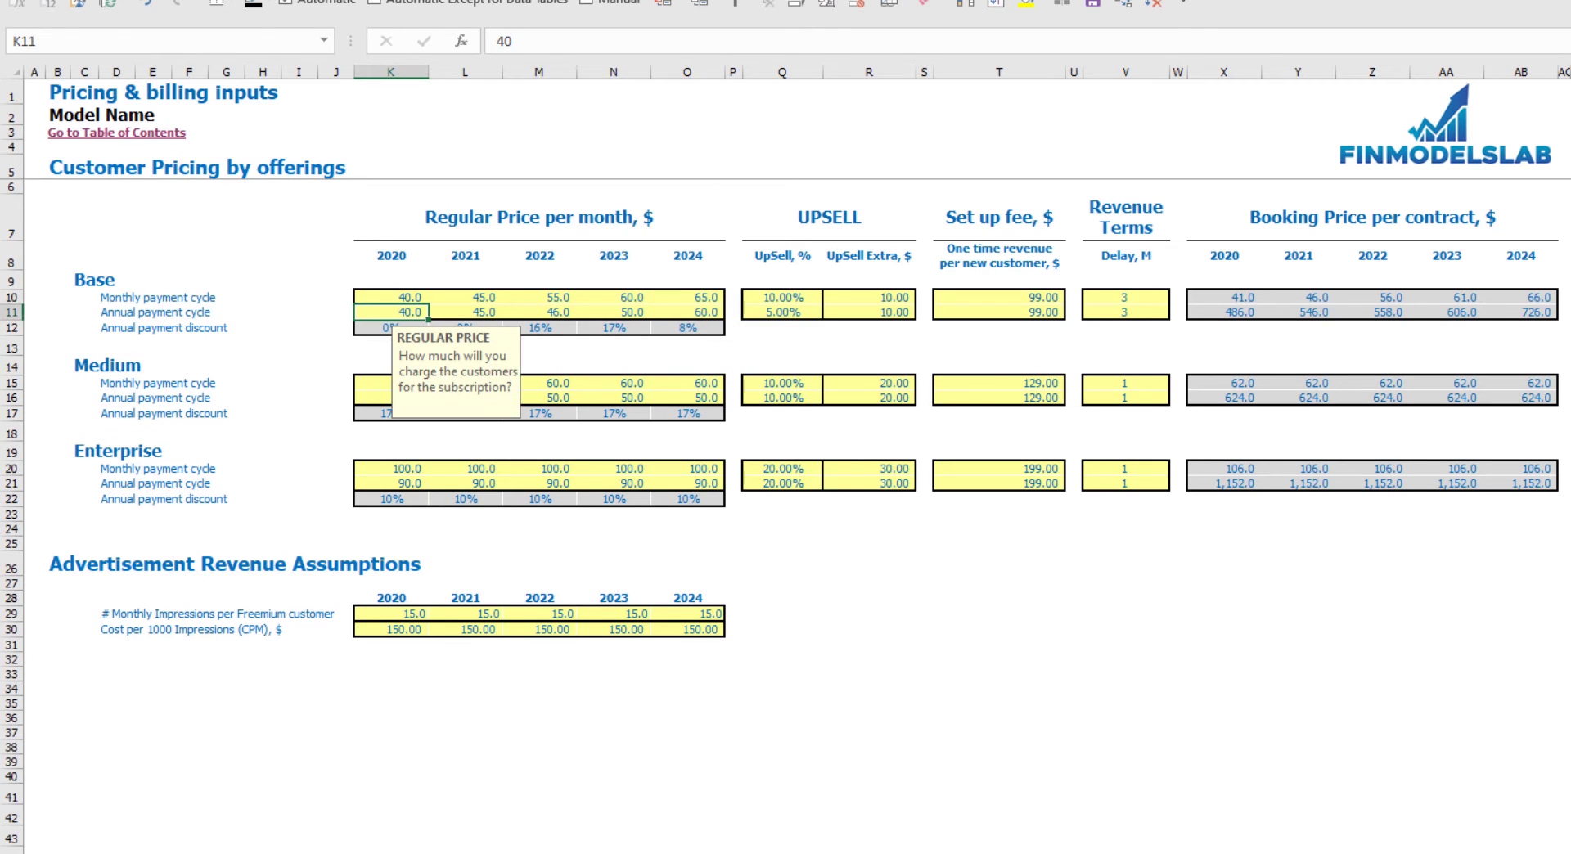
key("Left")
key("Left")
key("Left")
key("Left")
key("Left")
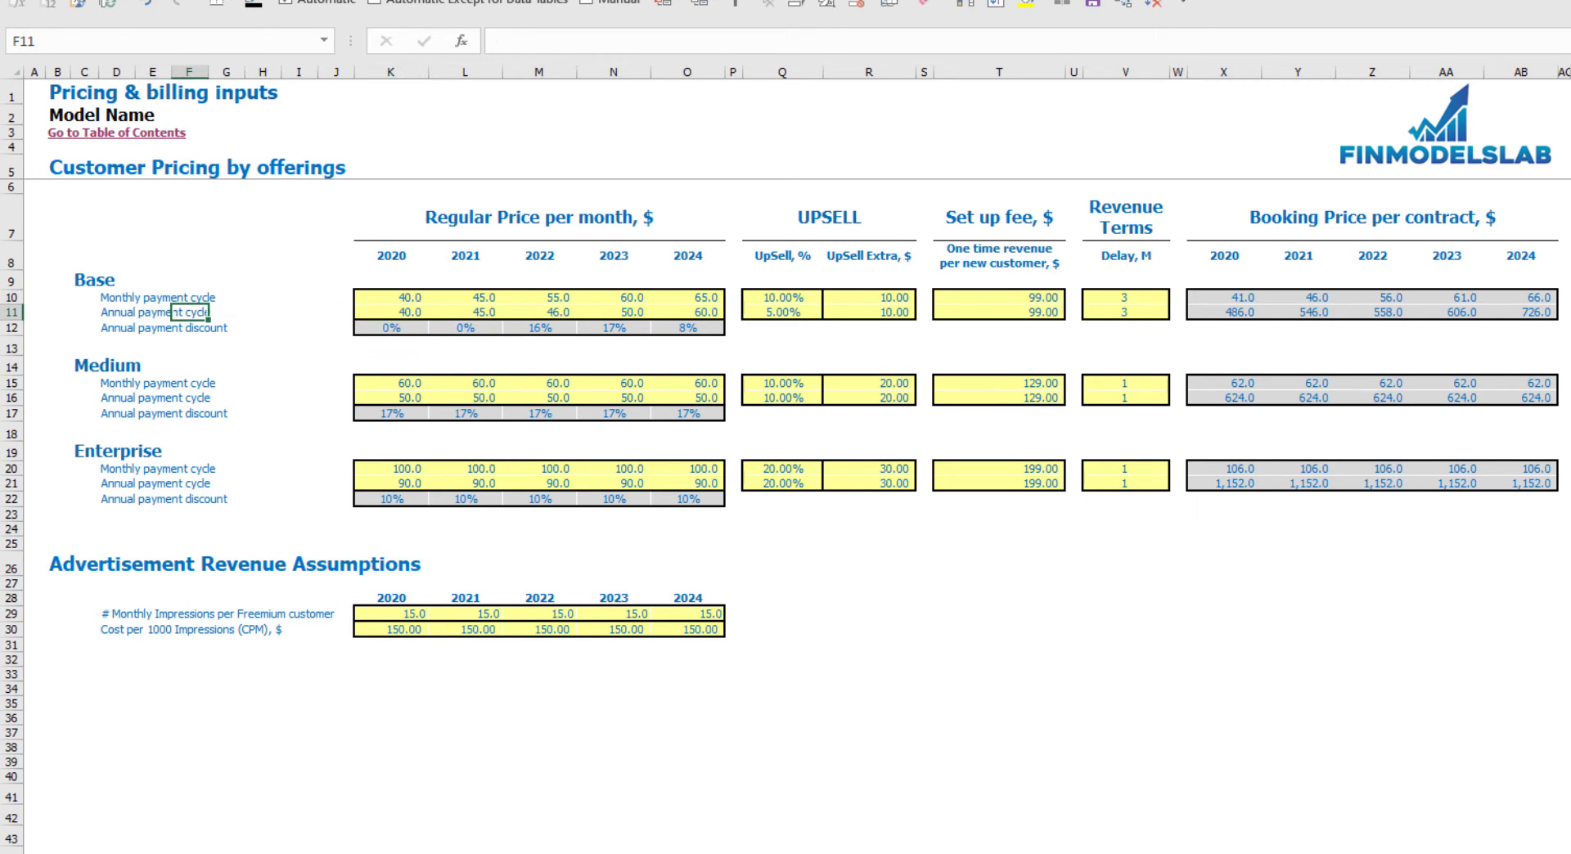
key("Right")
key("Right")
key("Right")
key("Right")
key("Right")
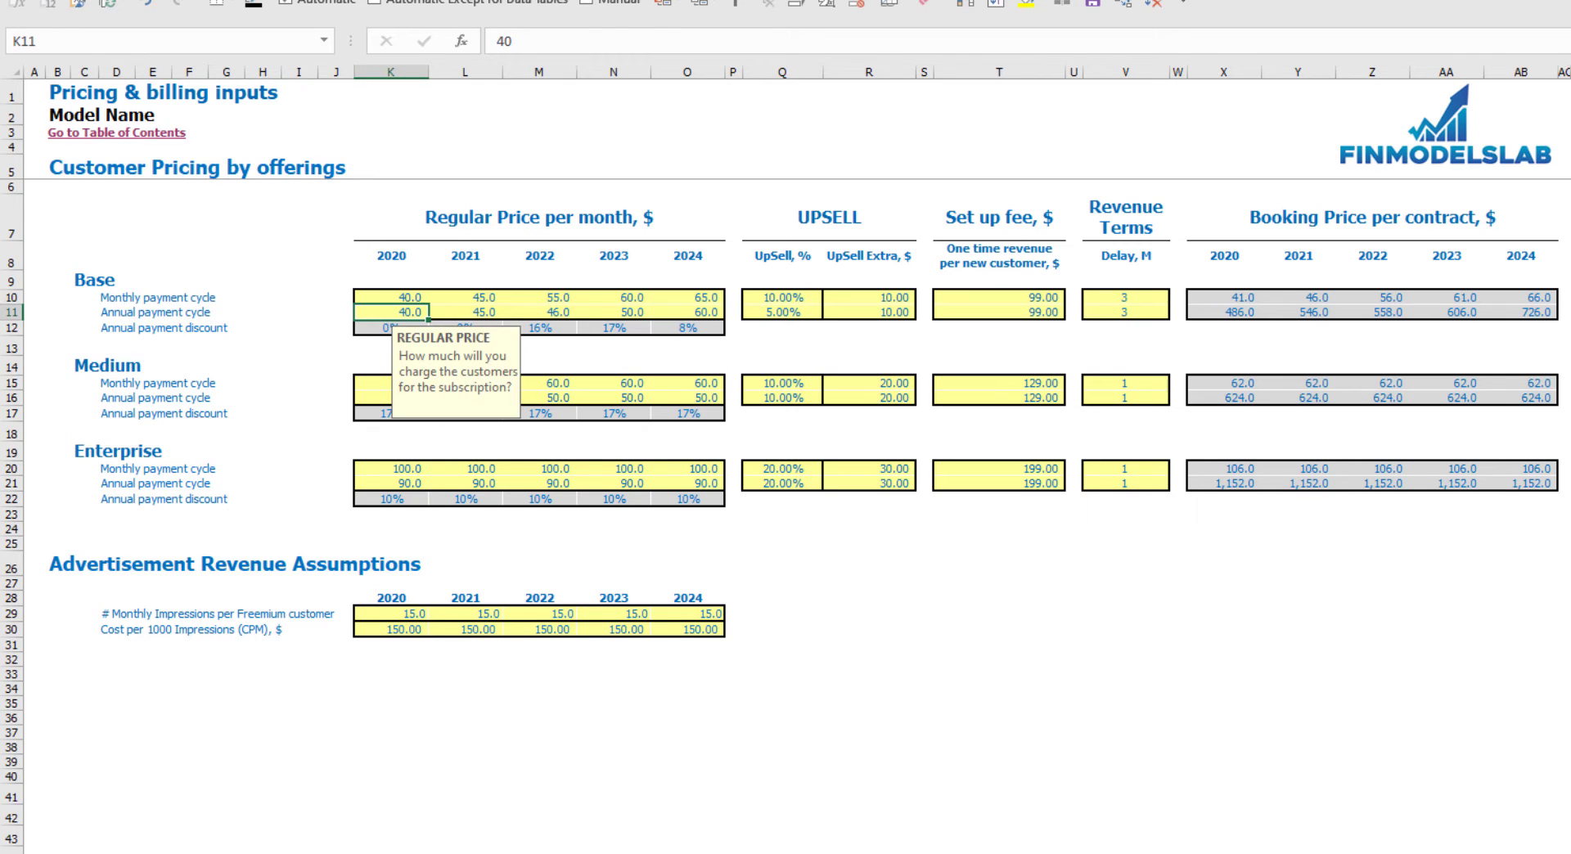
- Set the Base offering's annual payment cycle prices for 2020 to 2024 to 35, 40, 45, 50 and 55
key("Down")
key("Up")
type("35")
key("Right")
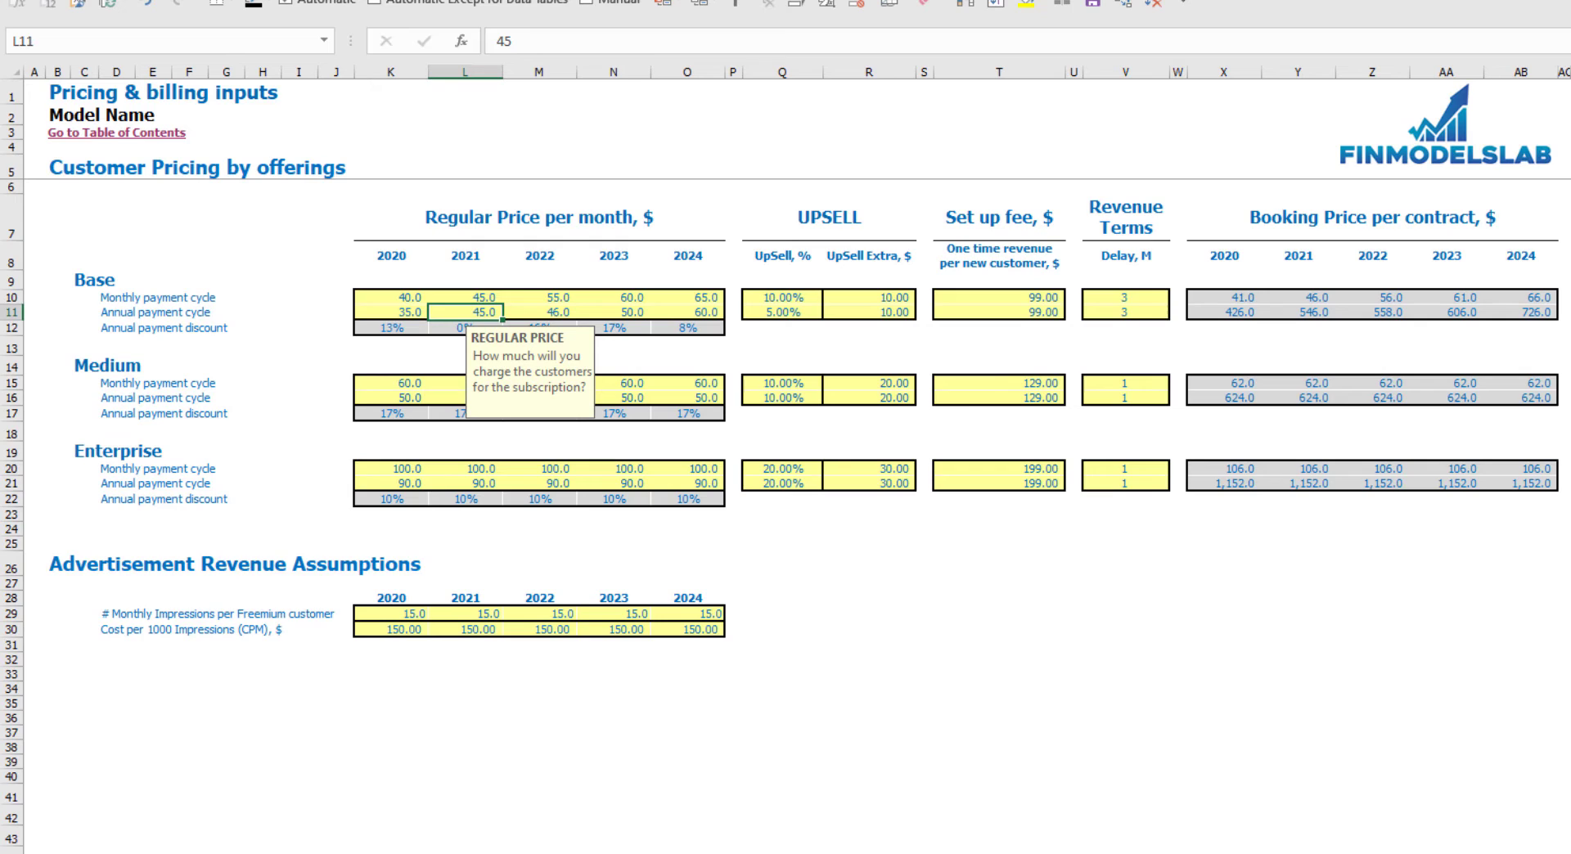
type("40")
key("Right")
type("45")
key("Right")
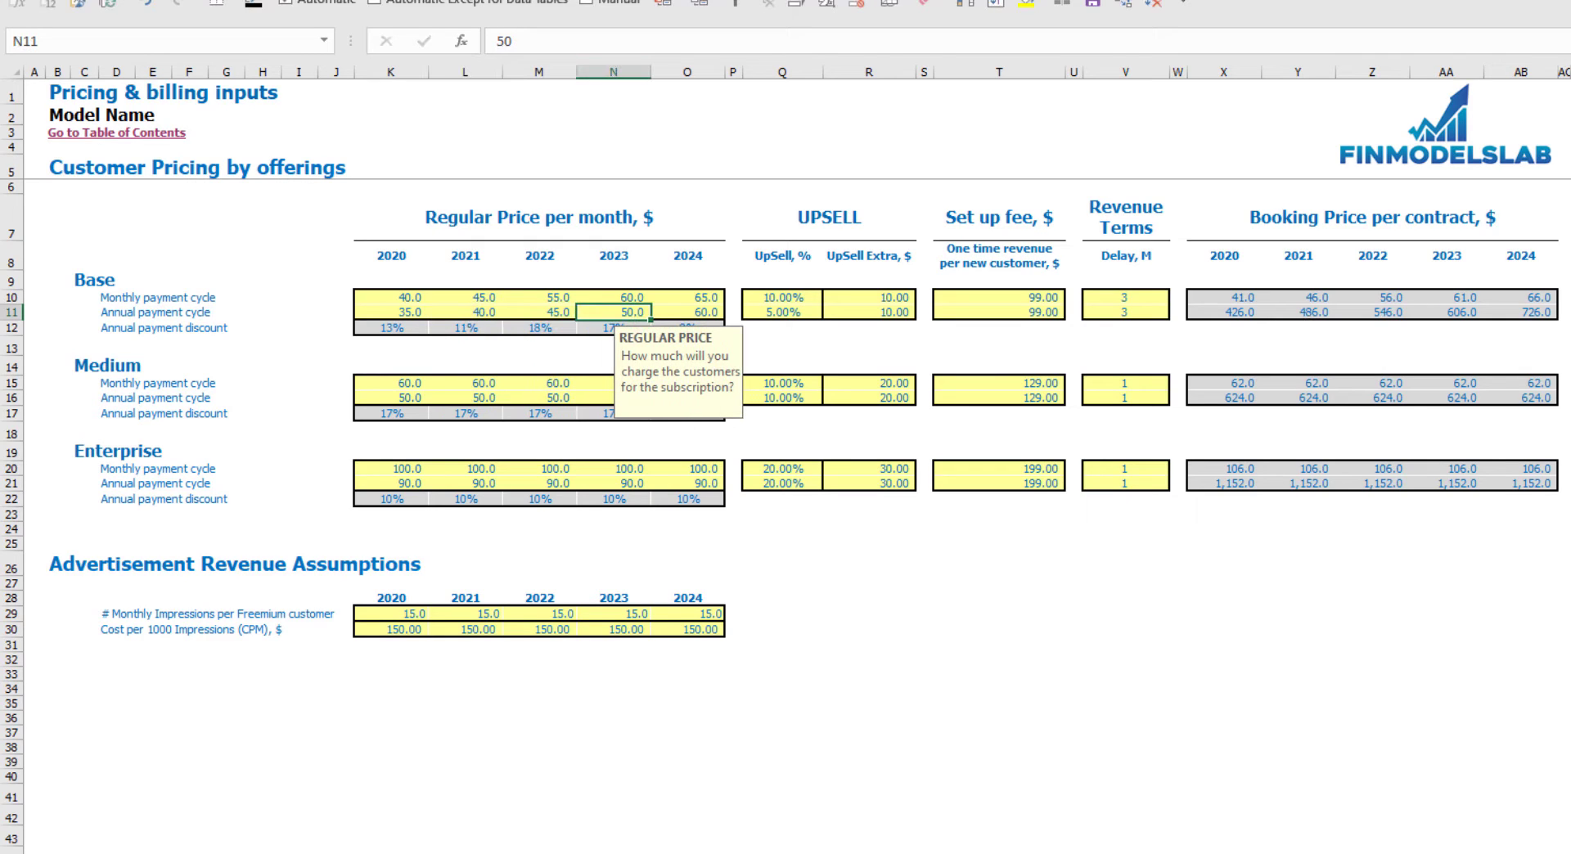
type("50")
key("Right")
type("55")
key("Return")
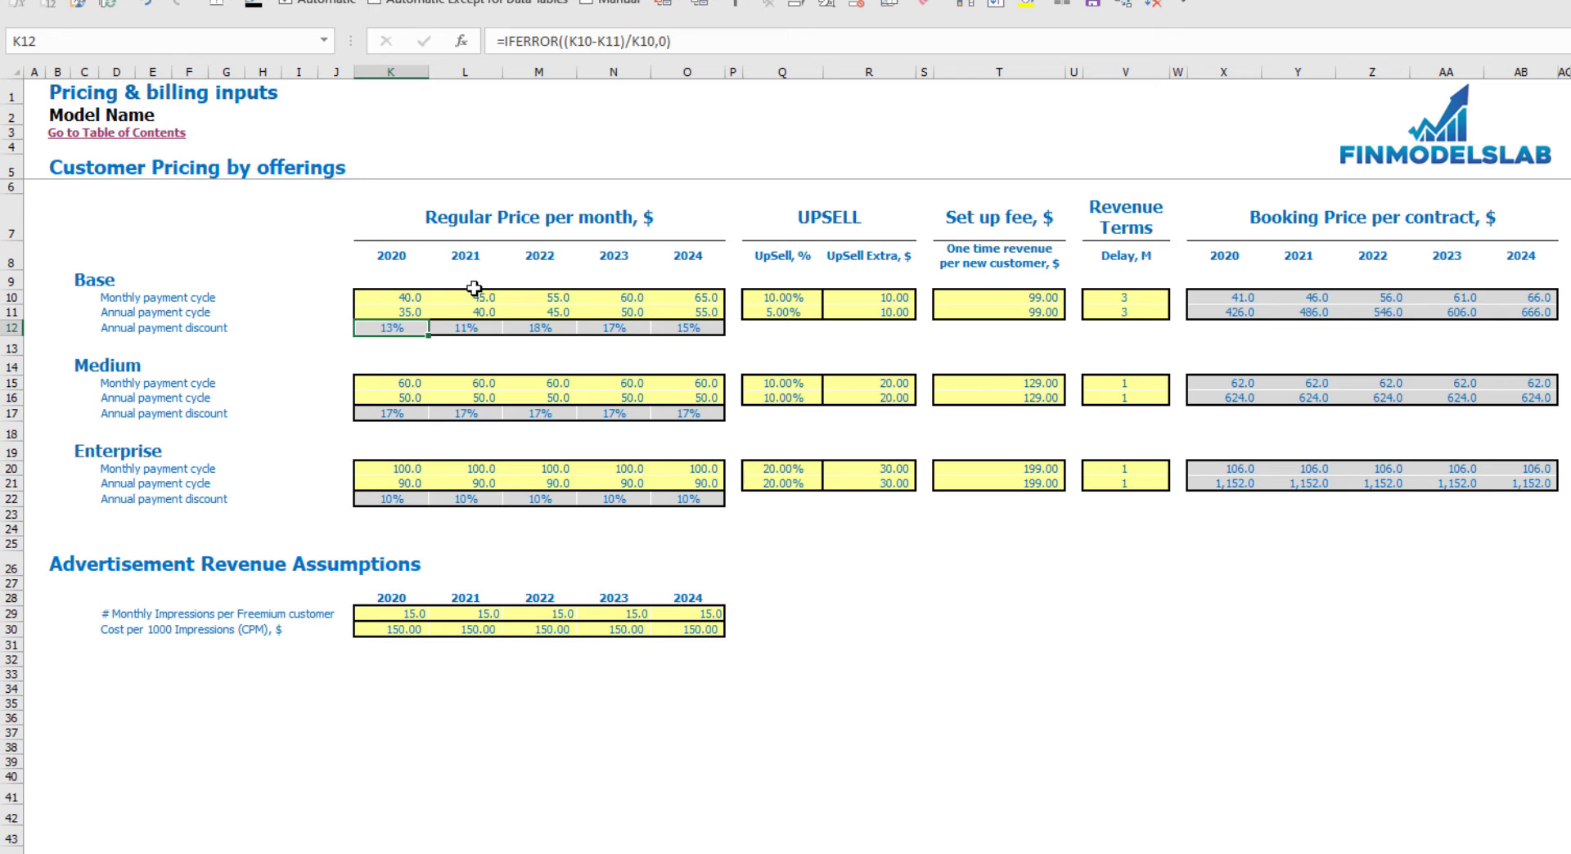
- Examine the Base offering's annual payment discount for each year from 2020 to 2024
key("Right")
key("Right")
key("Right")
key("Right")
key("Left")
key("Left")
key("Left")
key("Left")
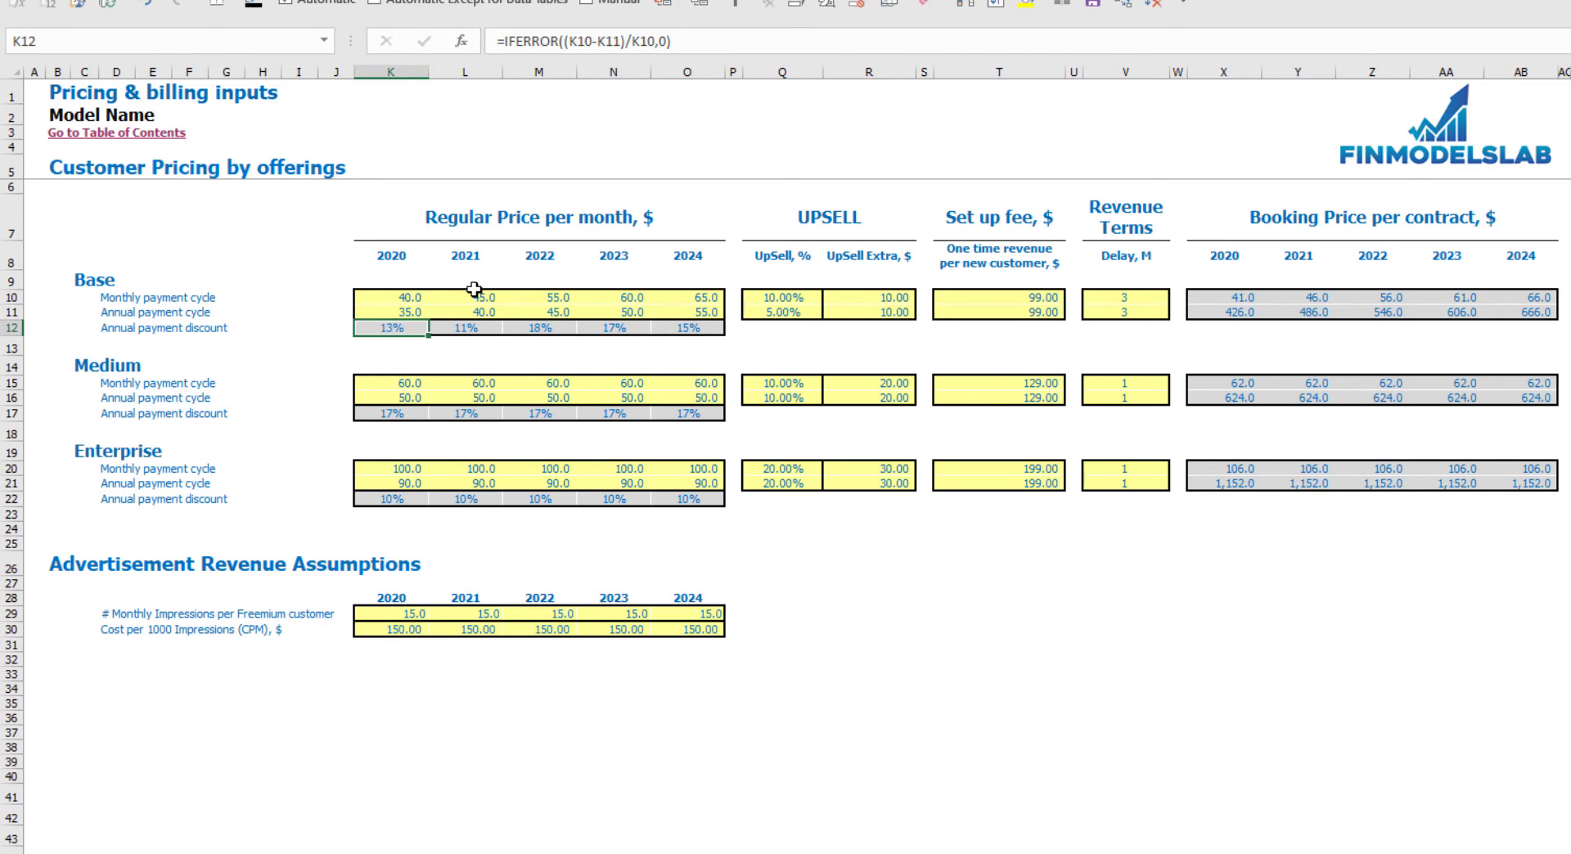
- Set the UpSell Extra amount for the Base offering's monthly payment cycle to 20
left_click(809, 297)
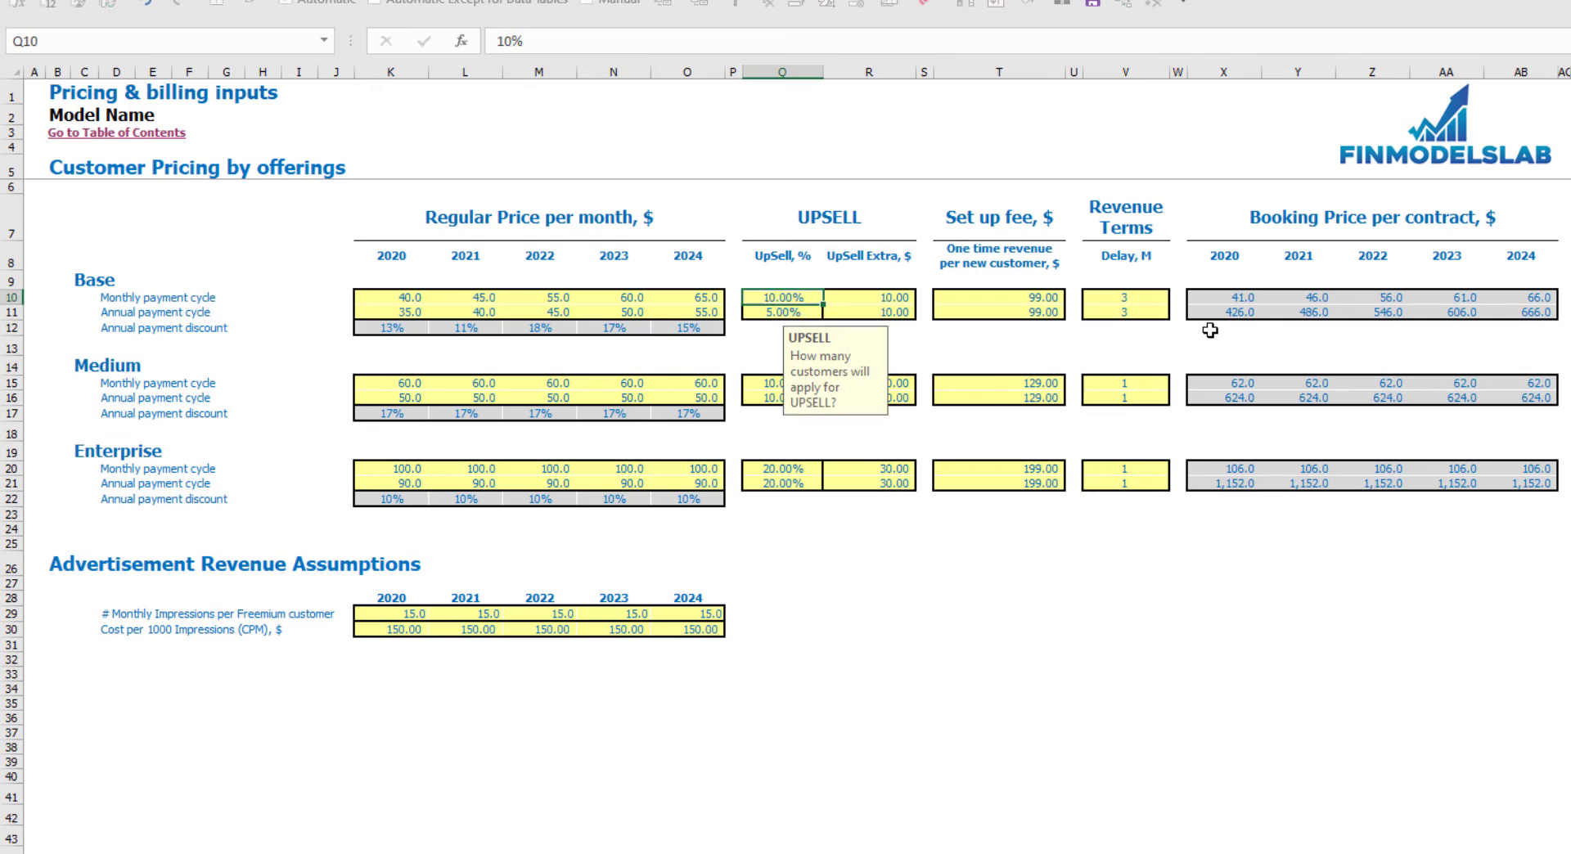
key("Right")
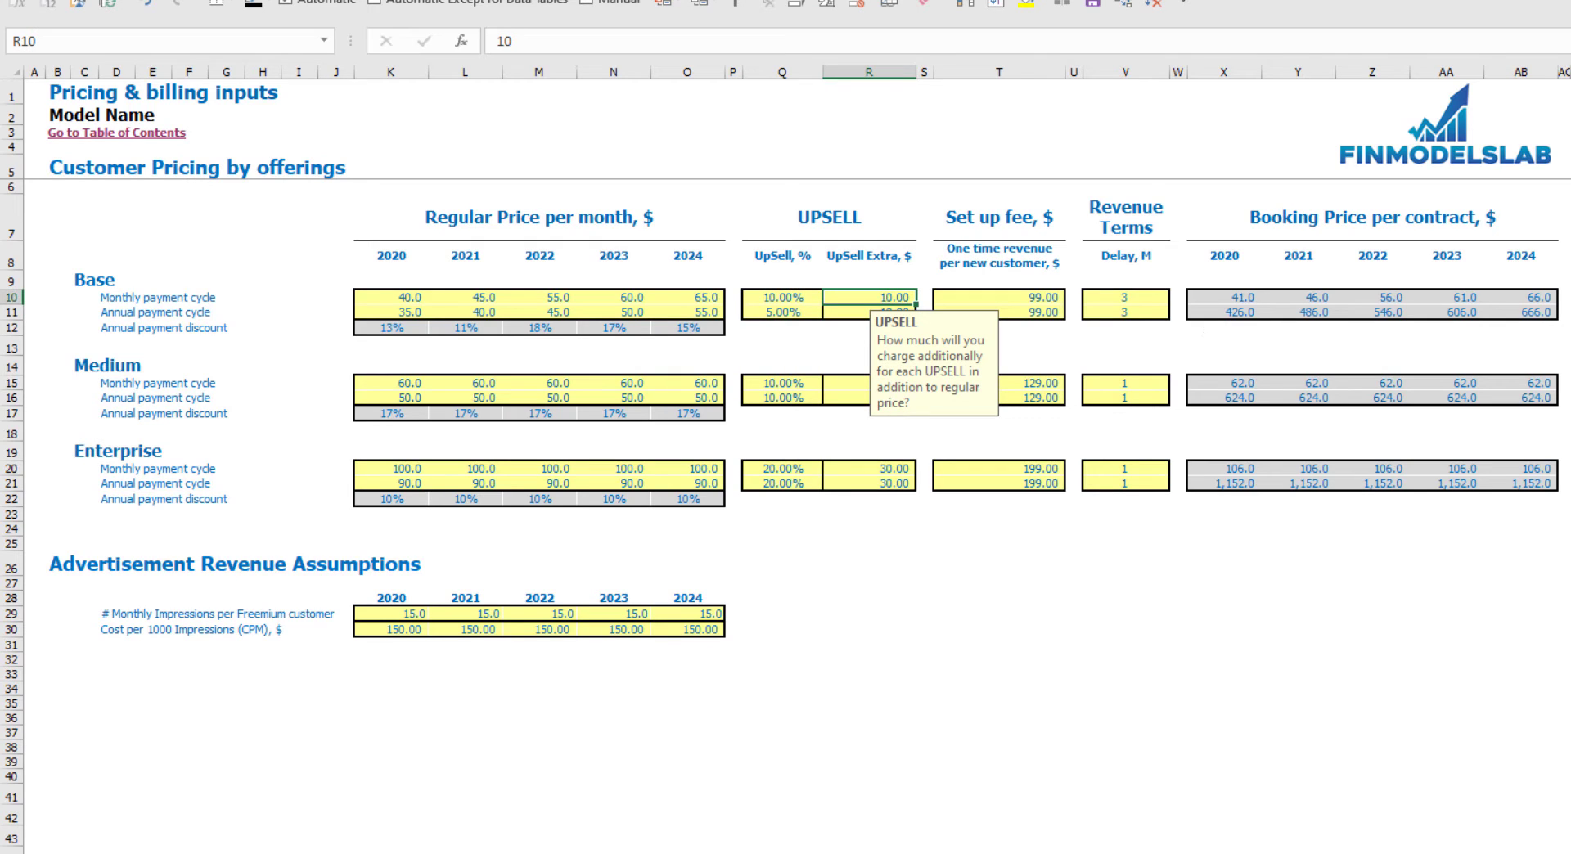
type("20")
key("Return")
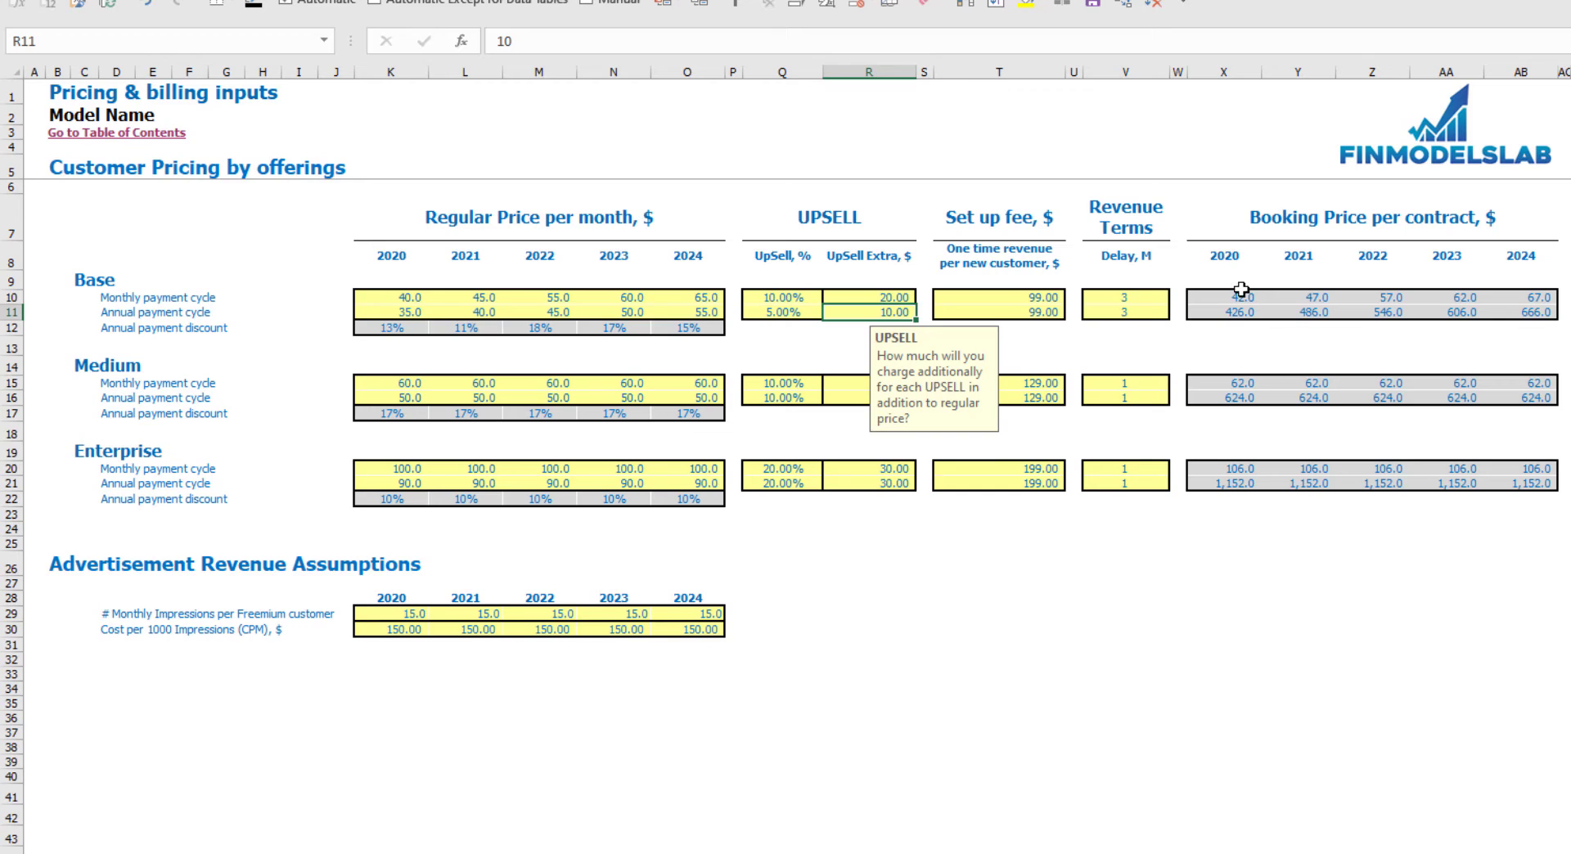
- Trace how the Base monthly booking price per contract builds on the regular price, UpSell percentage and UpSell Extra across the years
left_click(1292, 220)
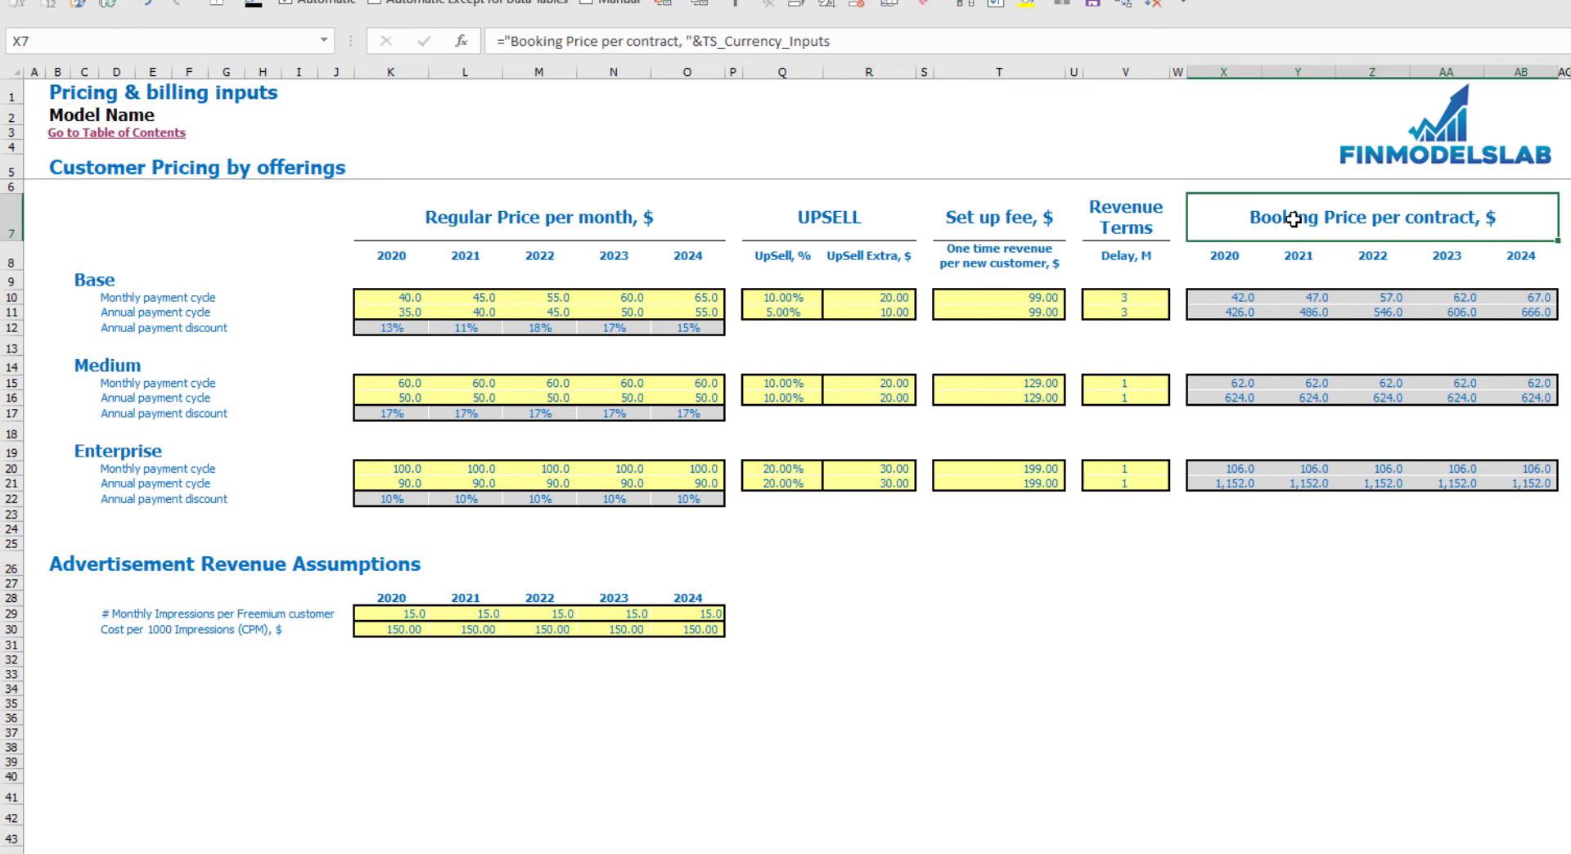
left_click(1238, 296)
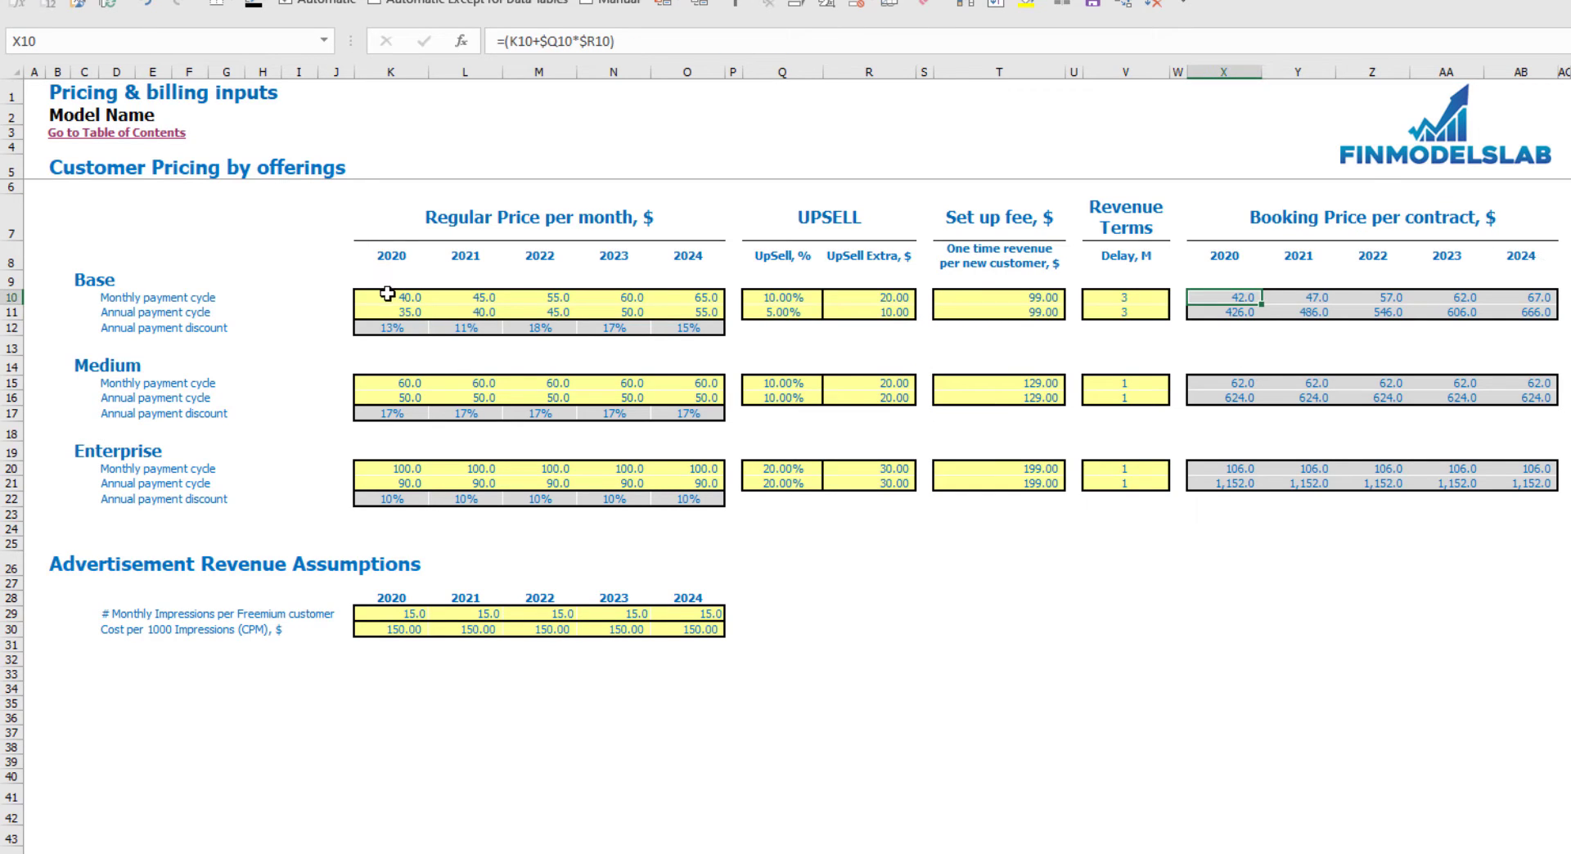
left_click(389, 296)
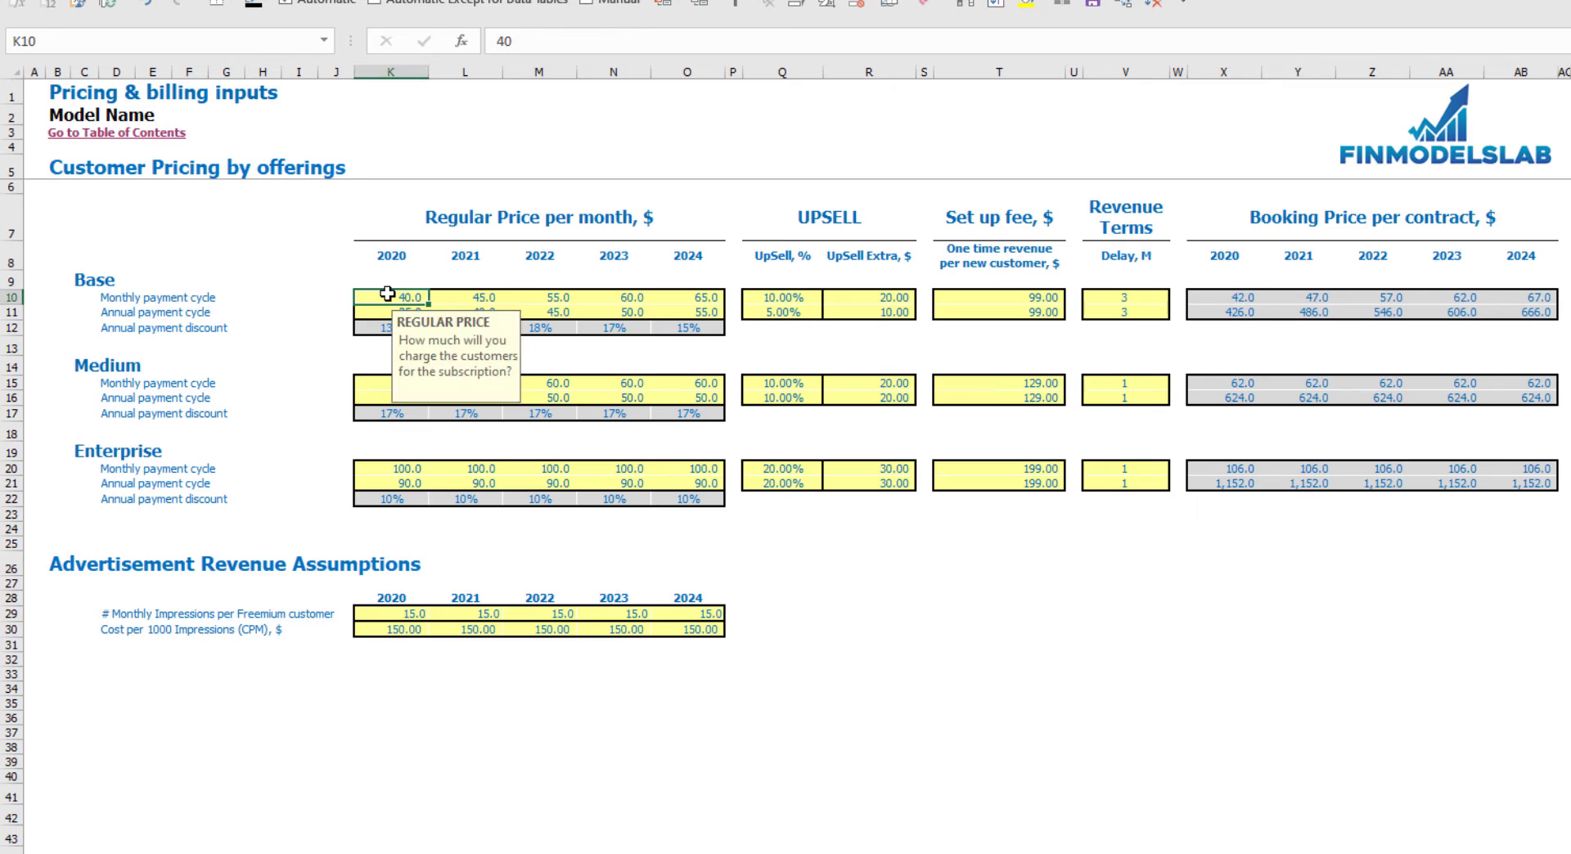
left_click(795, 296)
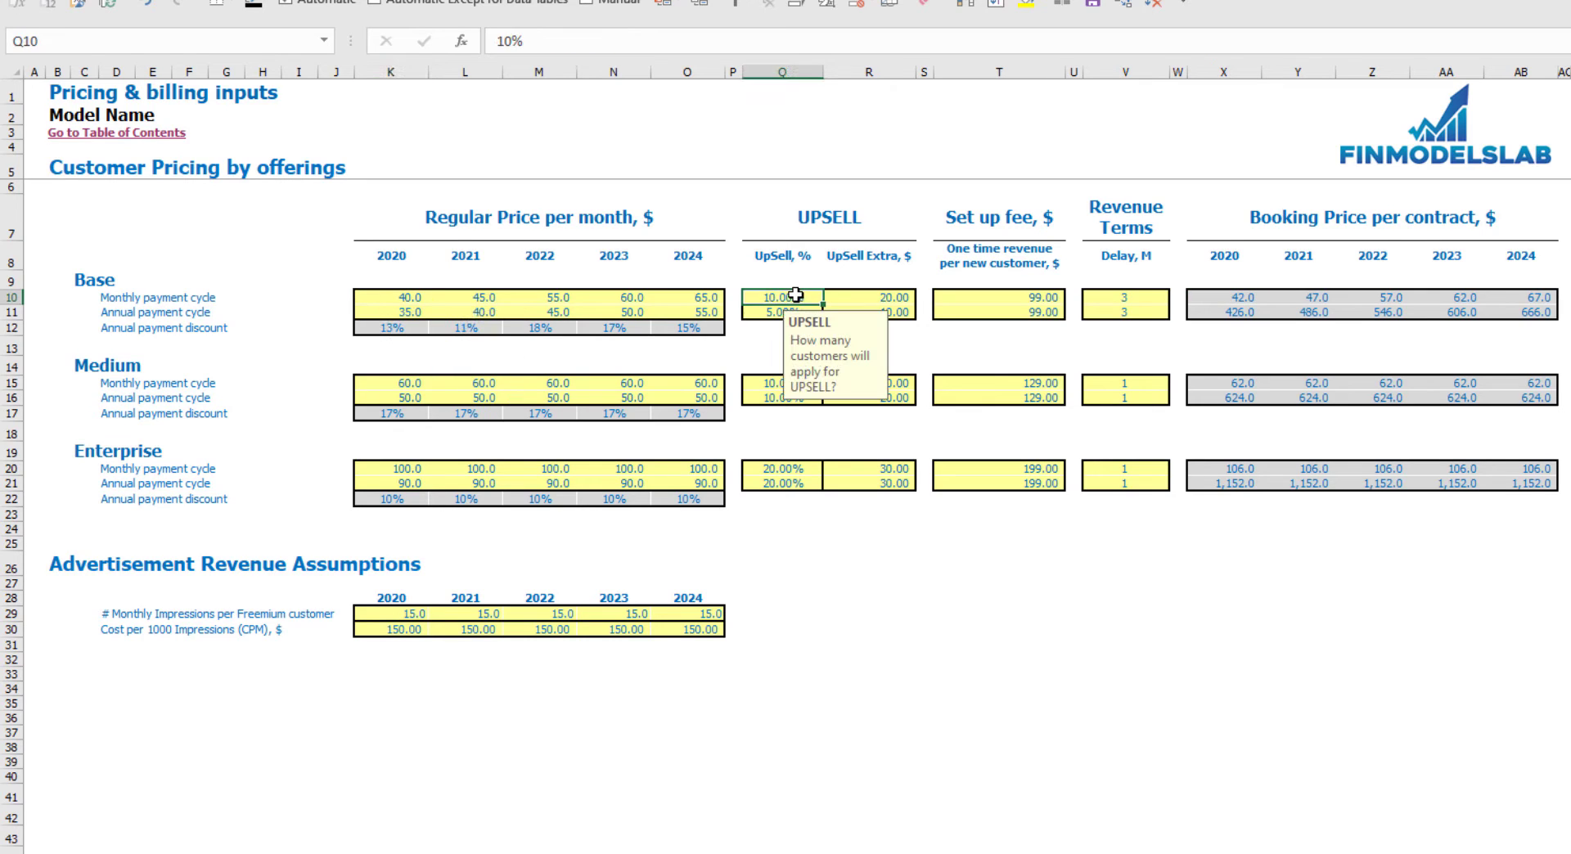
left_click(867, 298)
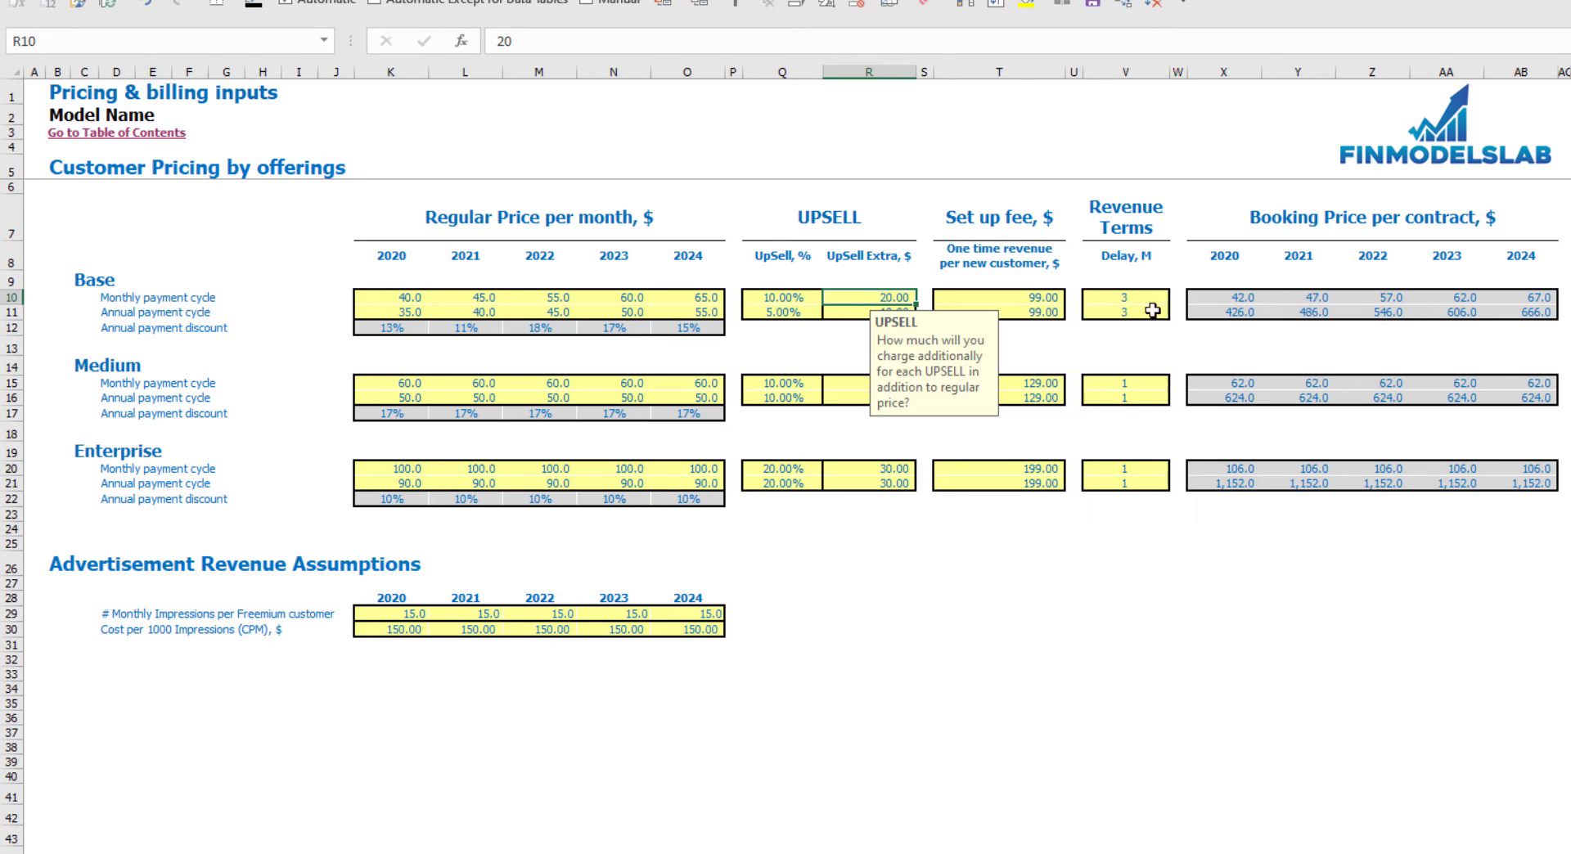
left_click(1240, 293)
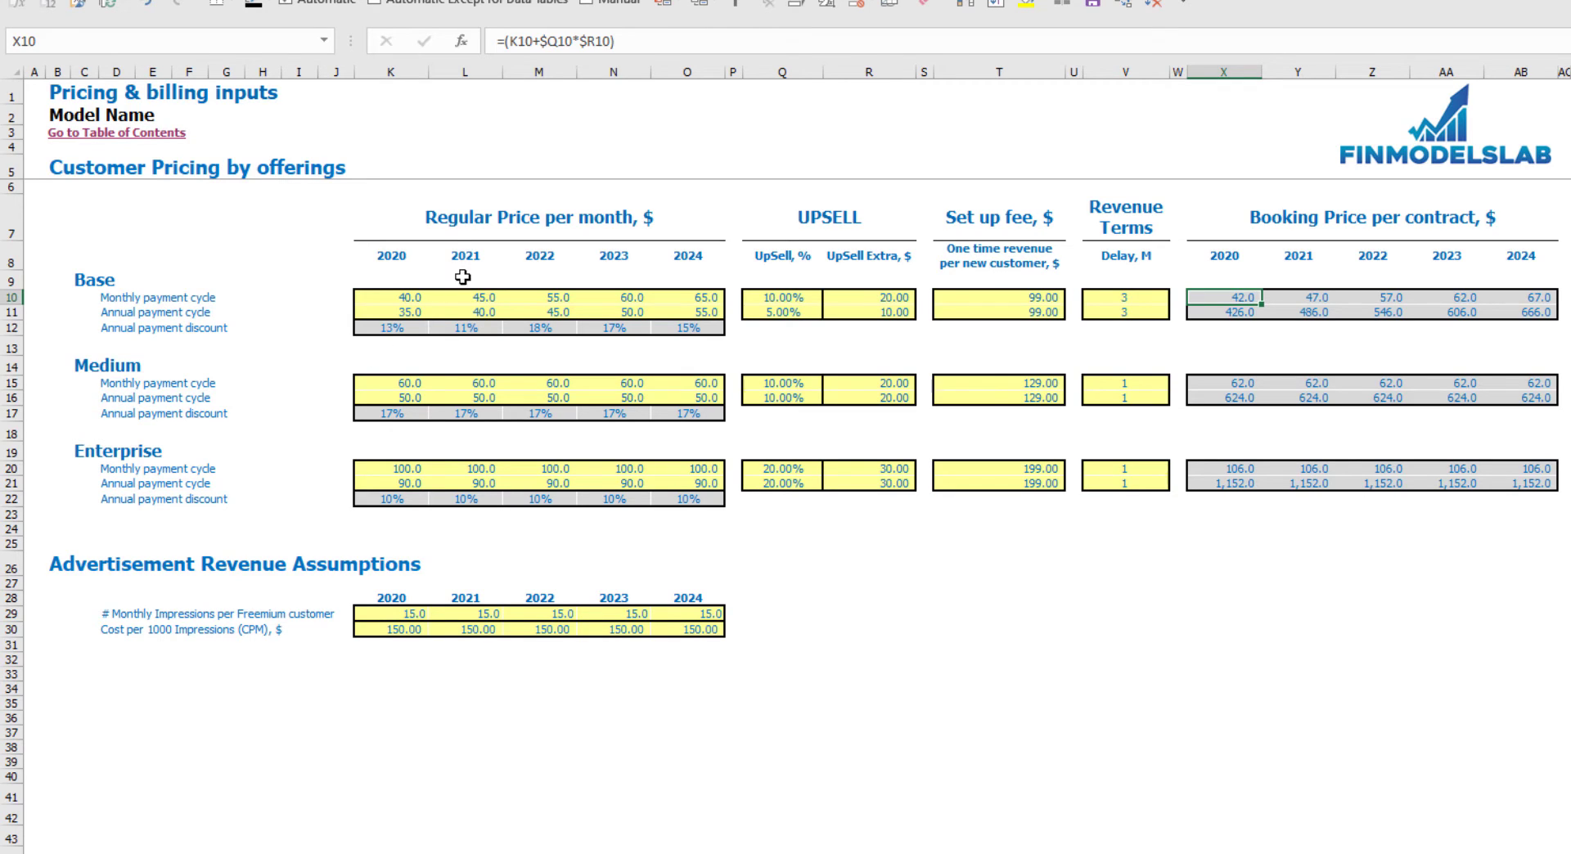
left_click(1323, 305)
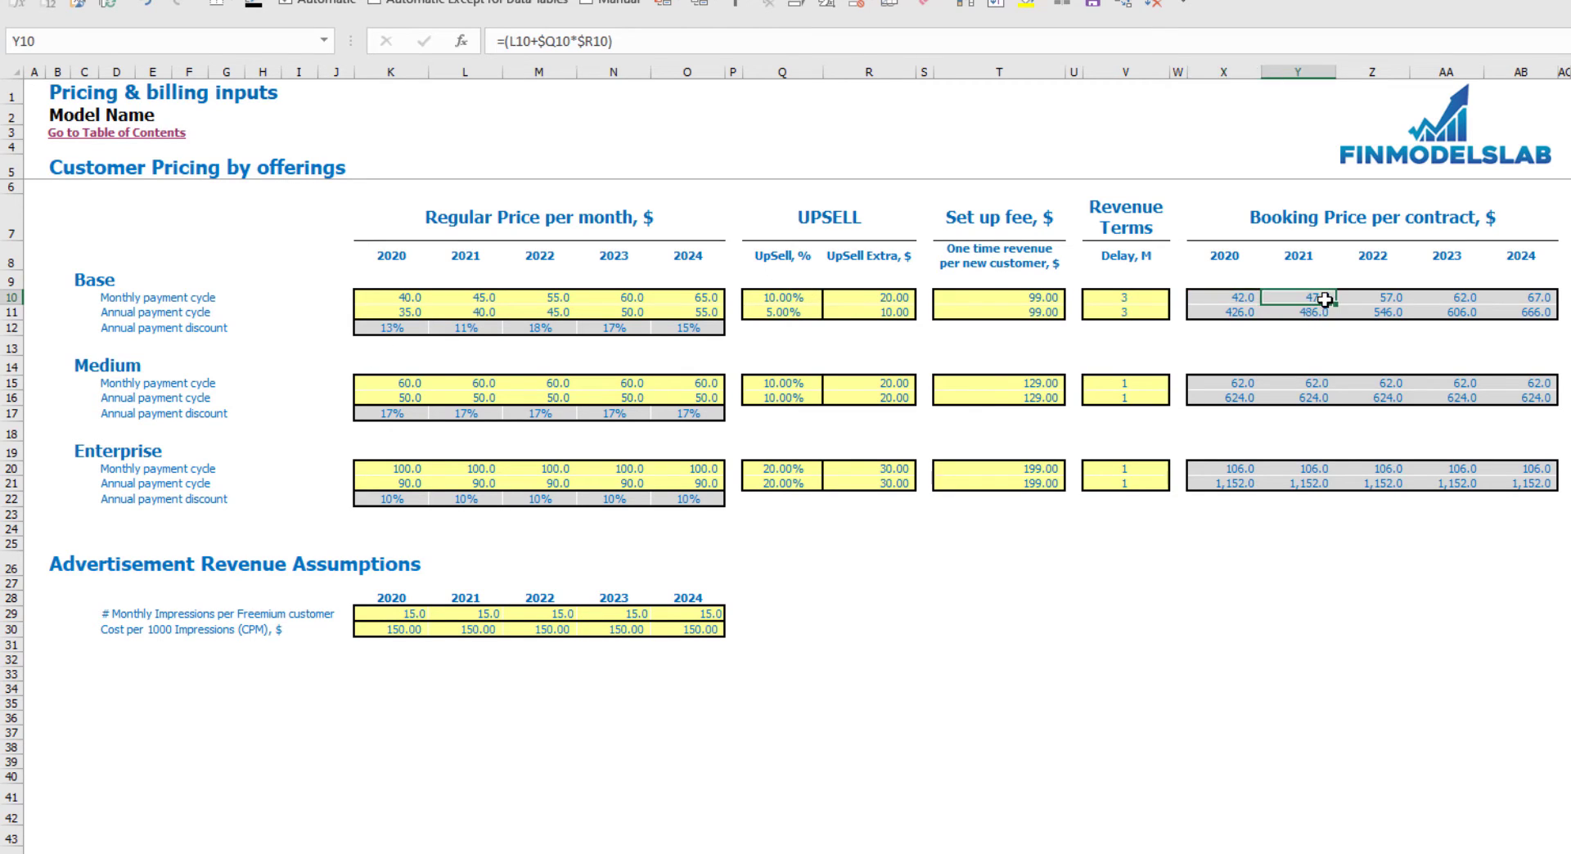
key("Right")
key("Right")
key("Right")
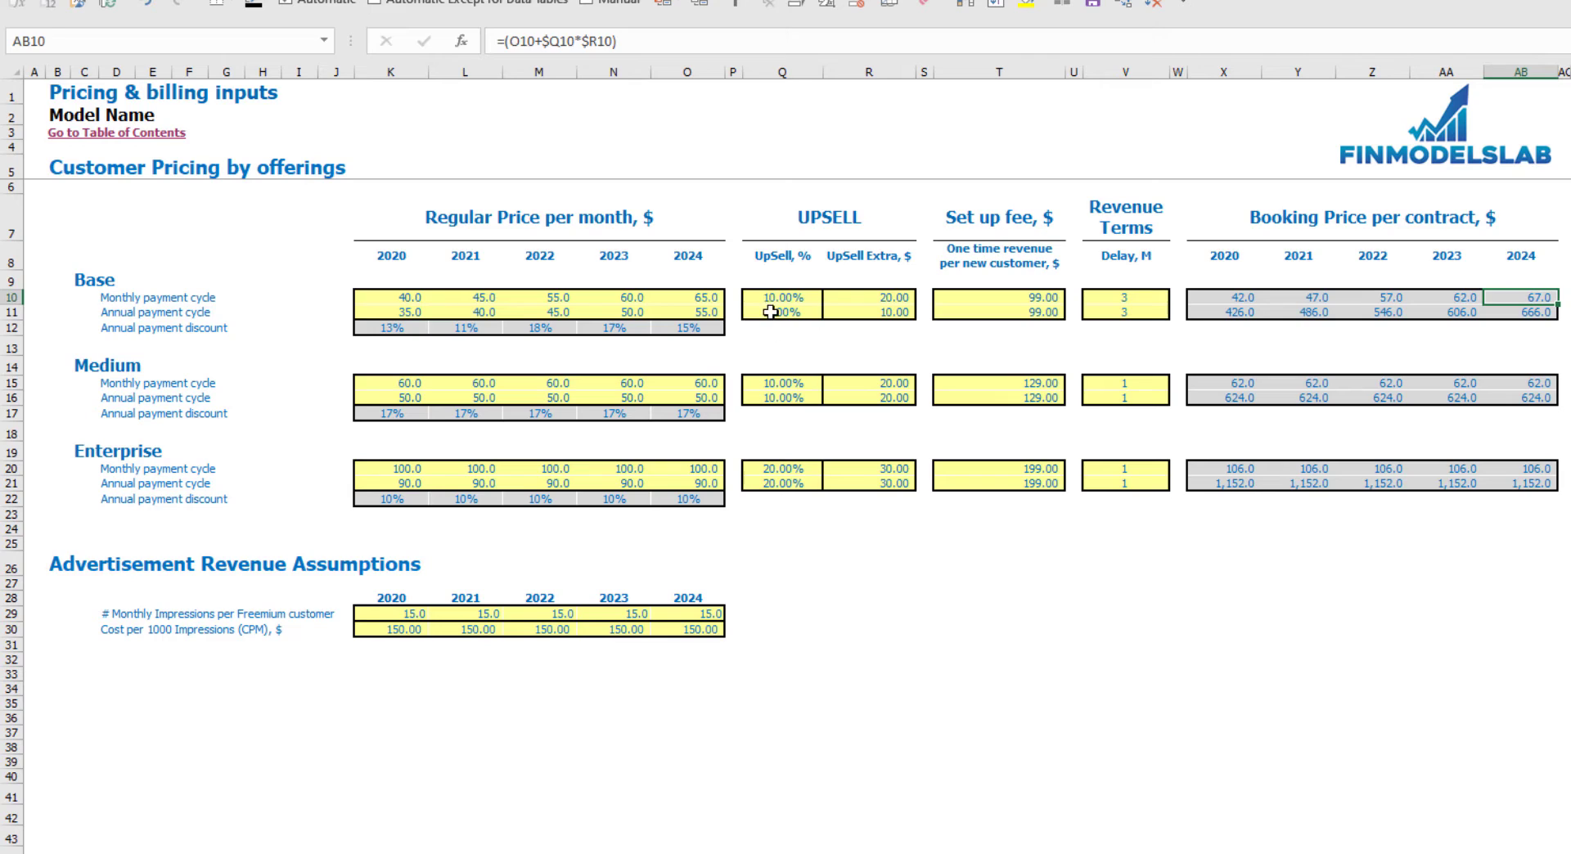
- Clear the UpSell percentage and UpSell Extra of the Base offering's annual payment cycle
left_click_drag(770, 312, 867, 312)
key("Delete")
left_click(994, 614)
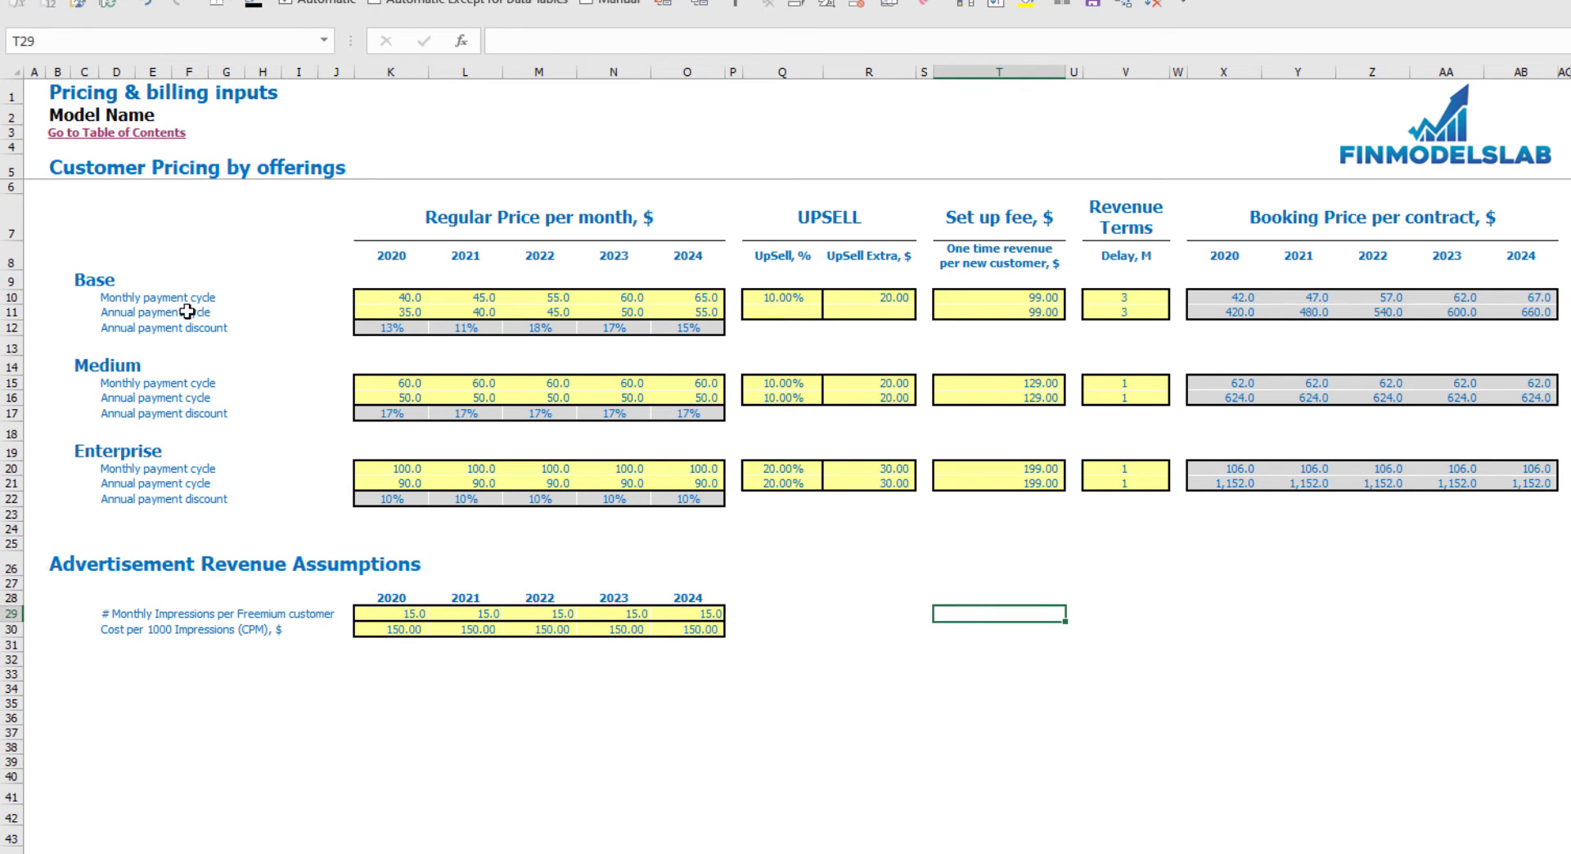
- Inspect the Base annual payment cycle's booking price formulas for 2020 to 2024 with no upsell entered
left_click(393, 311)
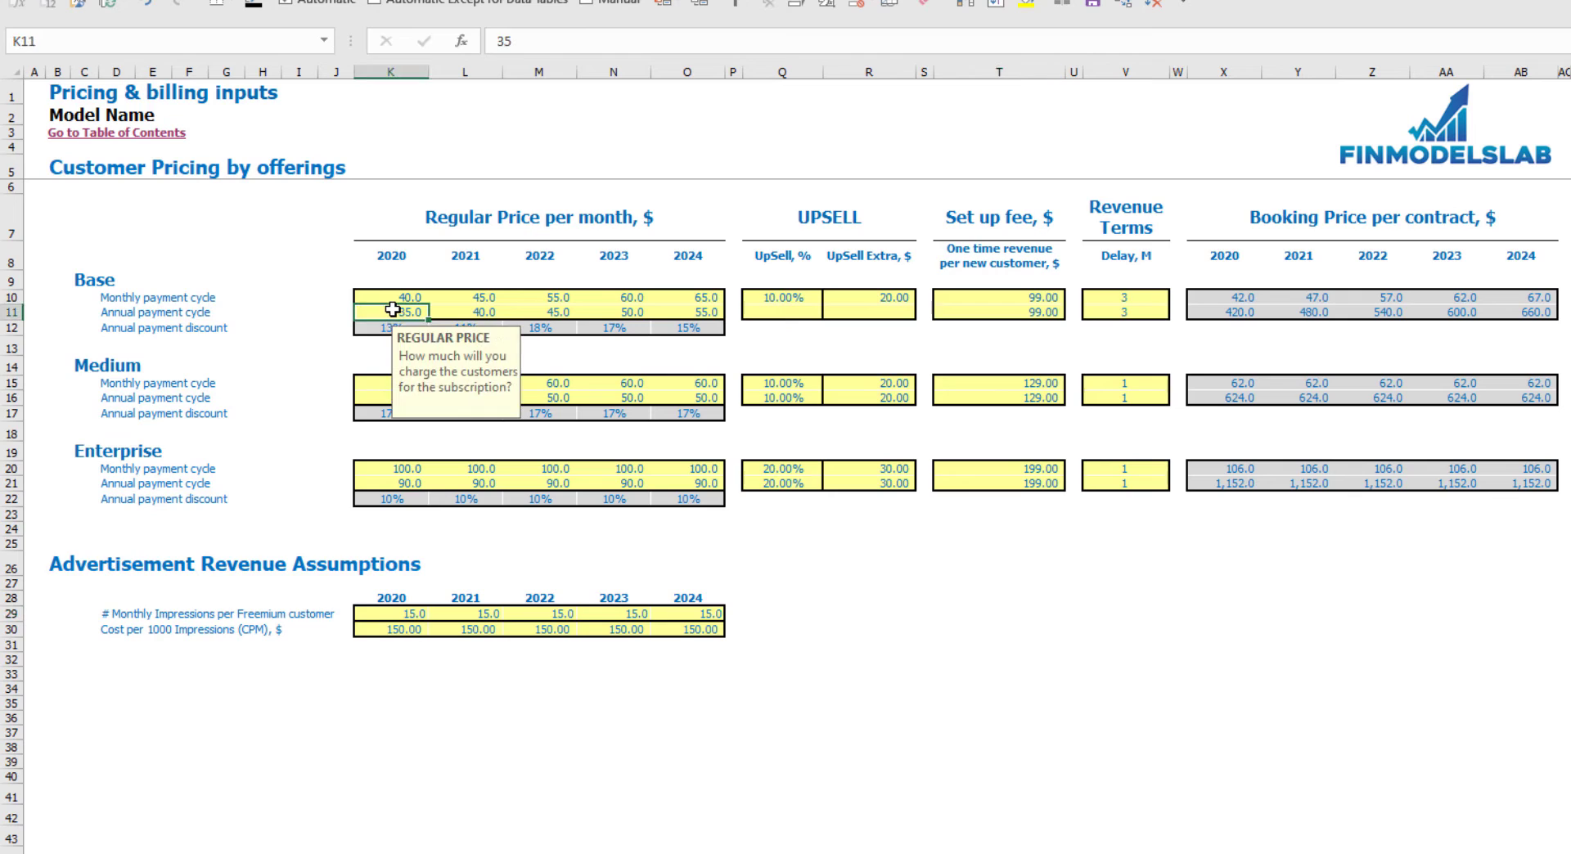
left_click(1225, 312)
key("F2")
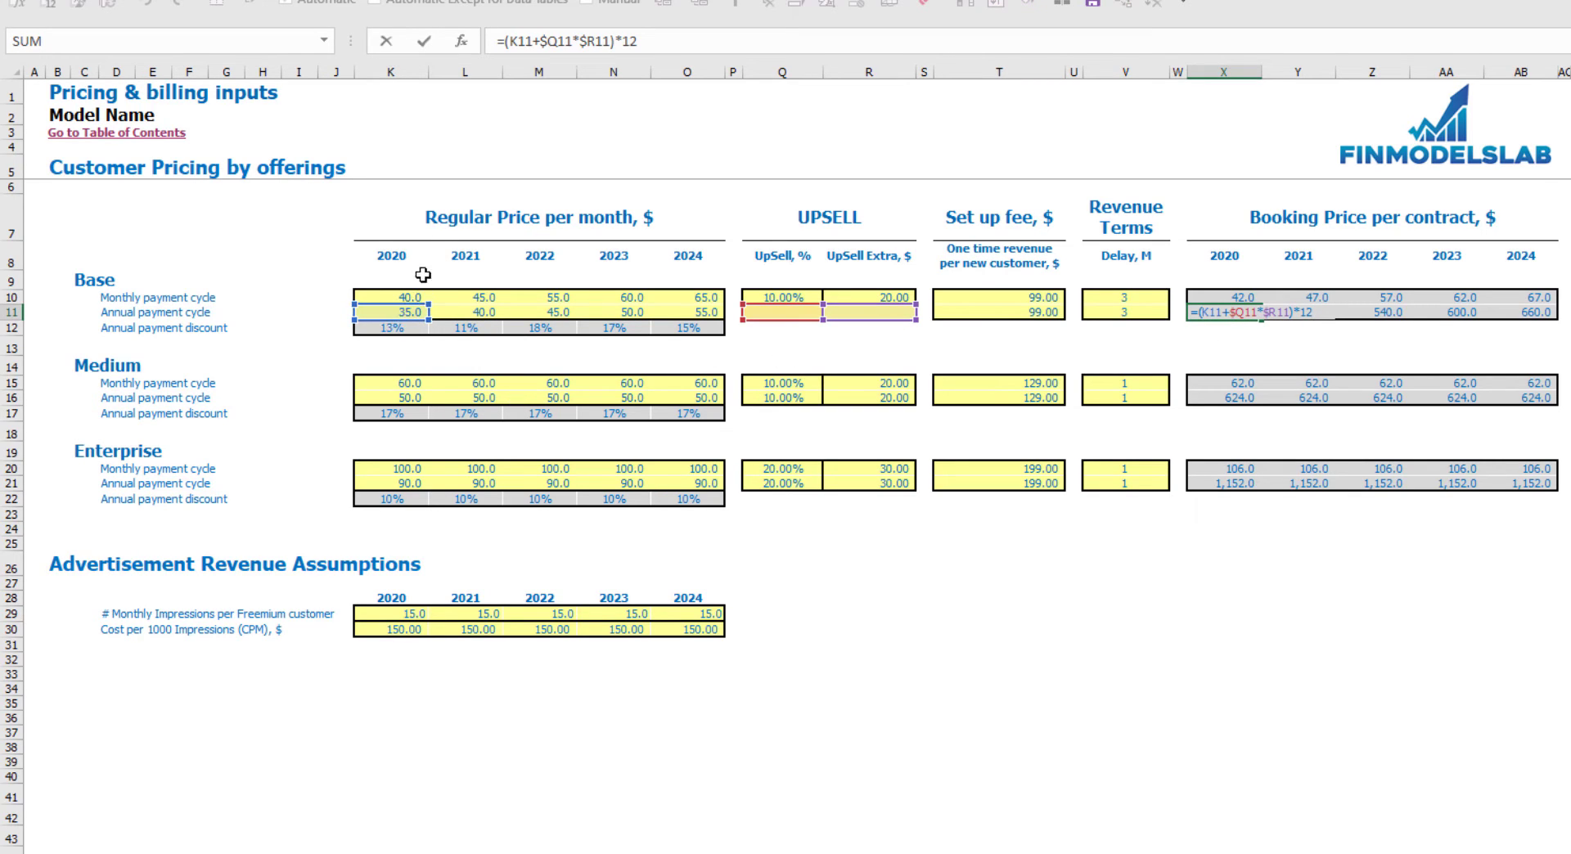
key("Escape")
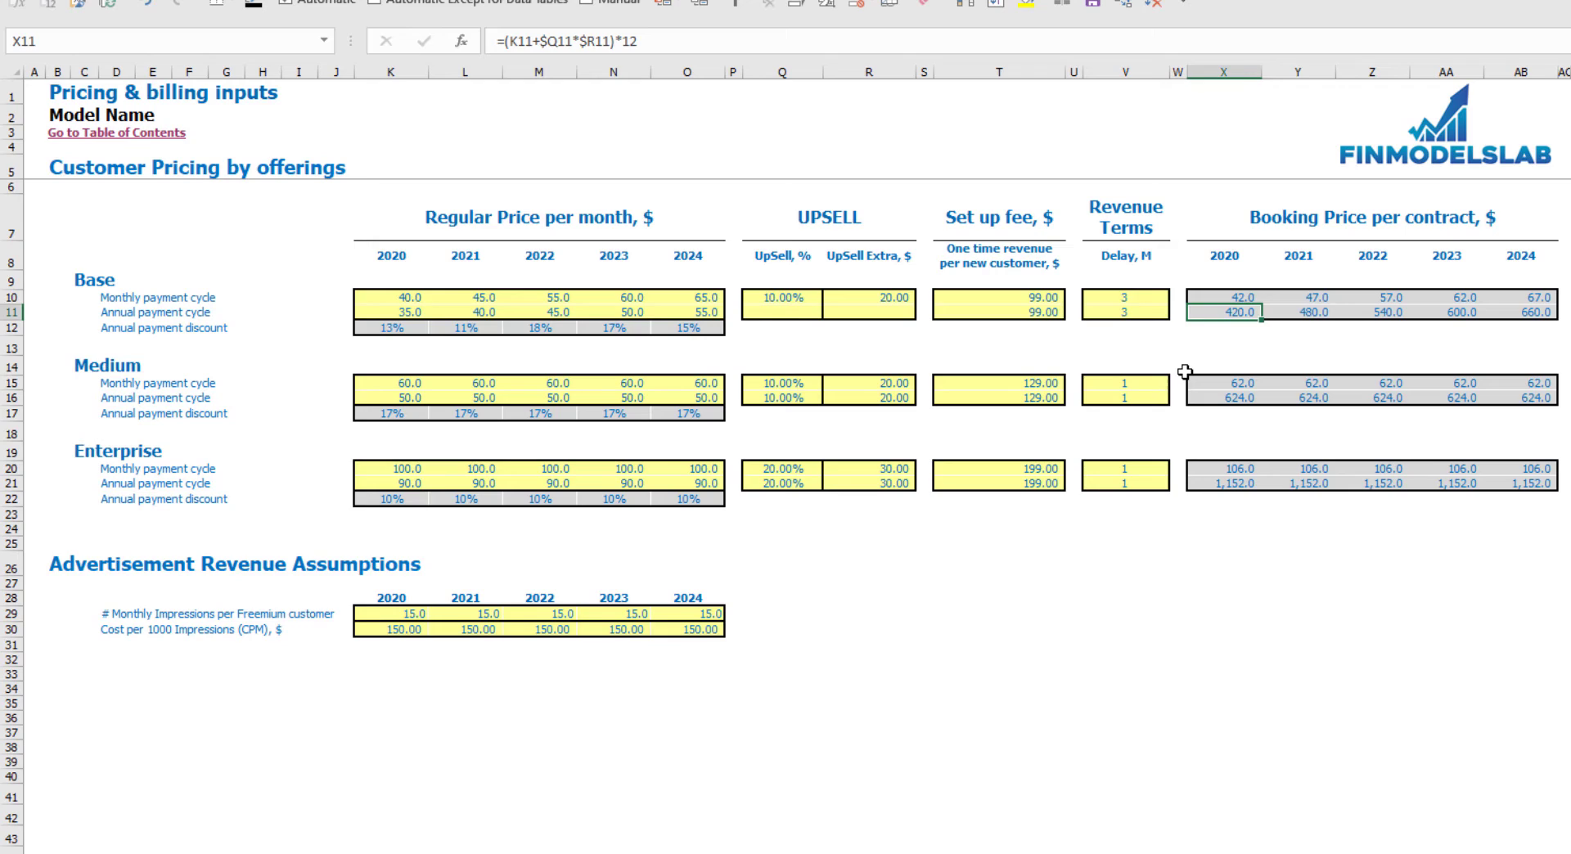
key("Right")
key("Right")
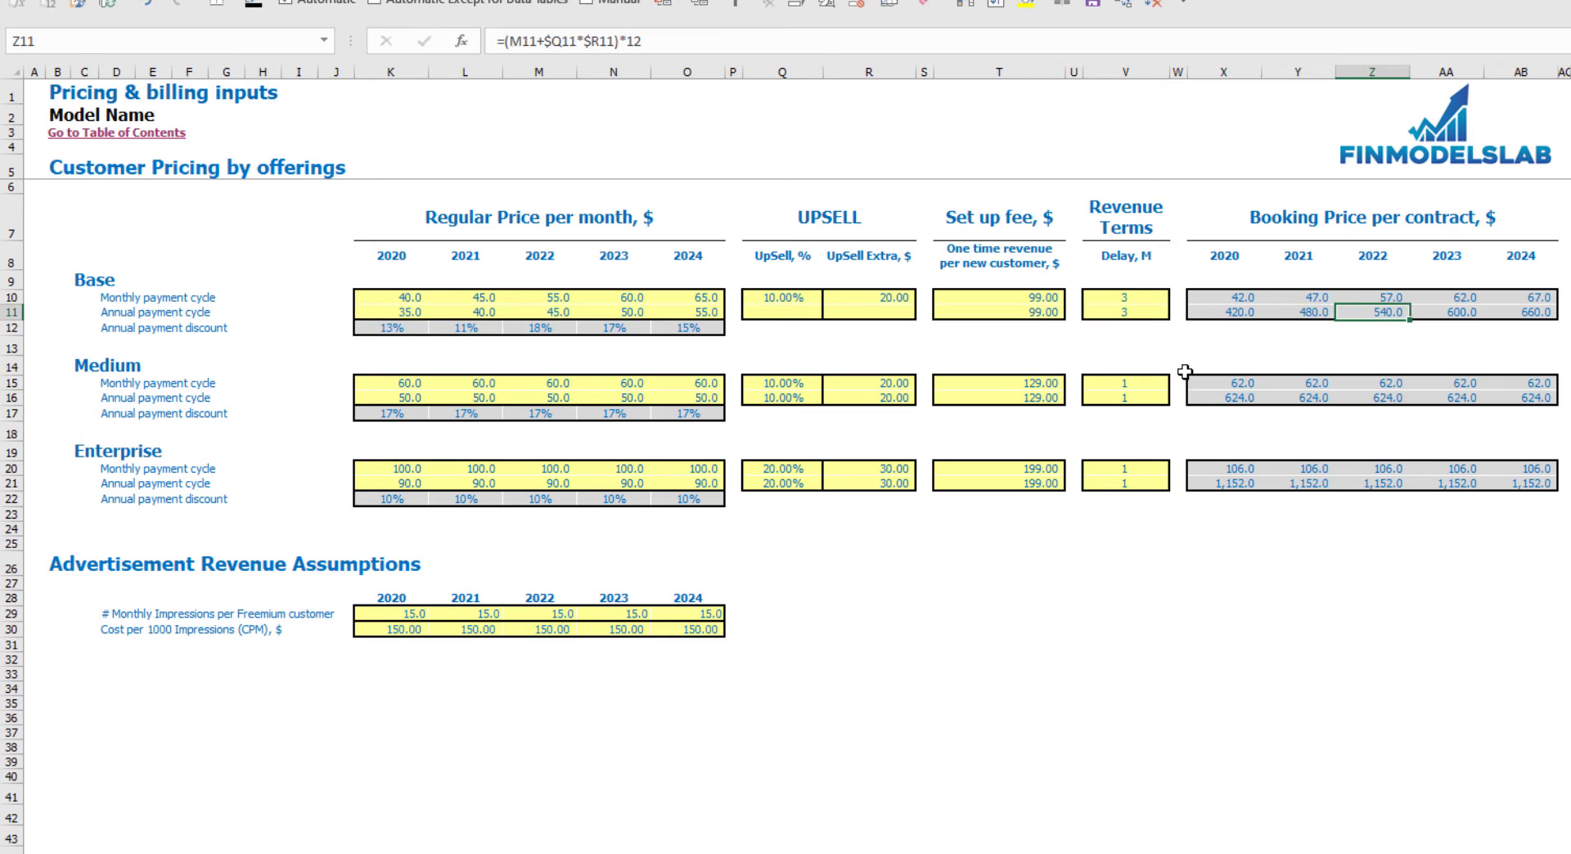
key("Right")
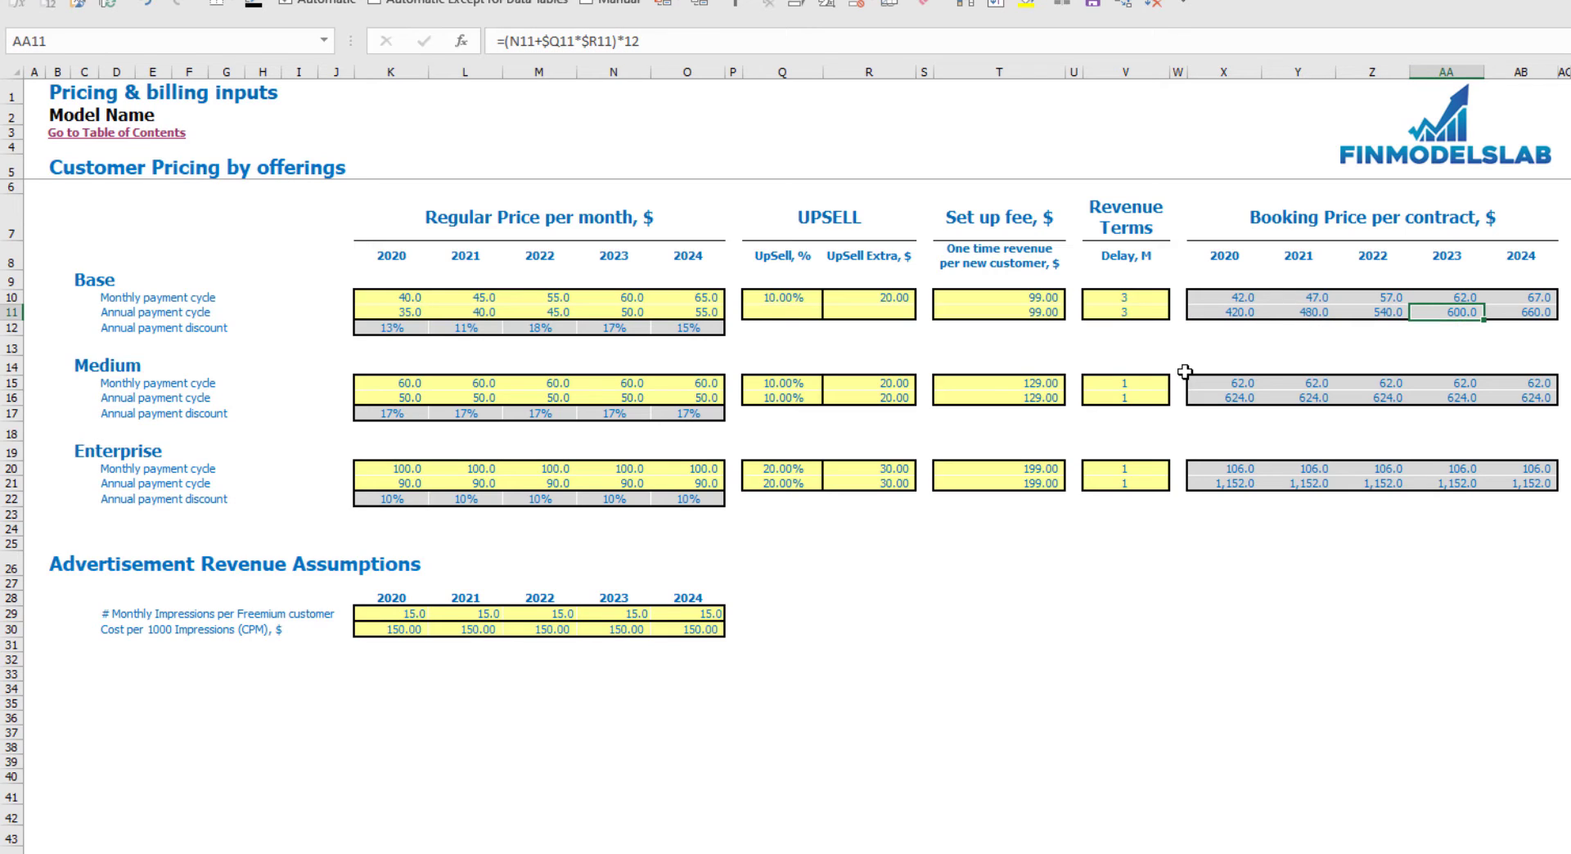
key("Right")
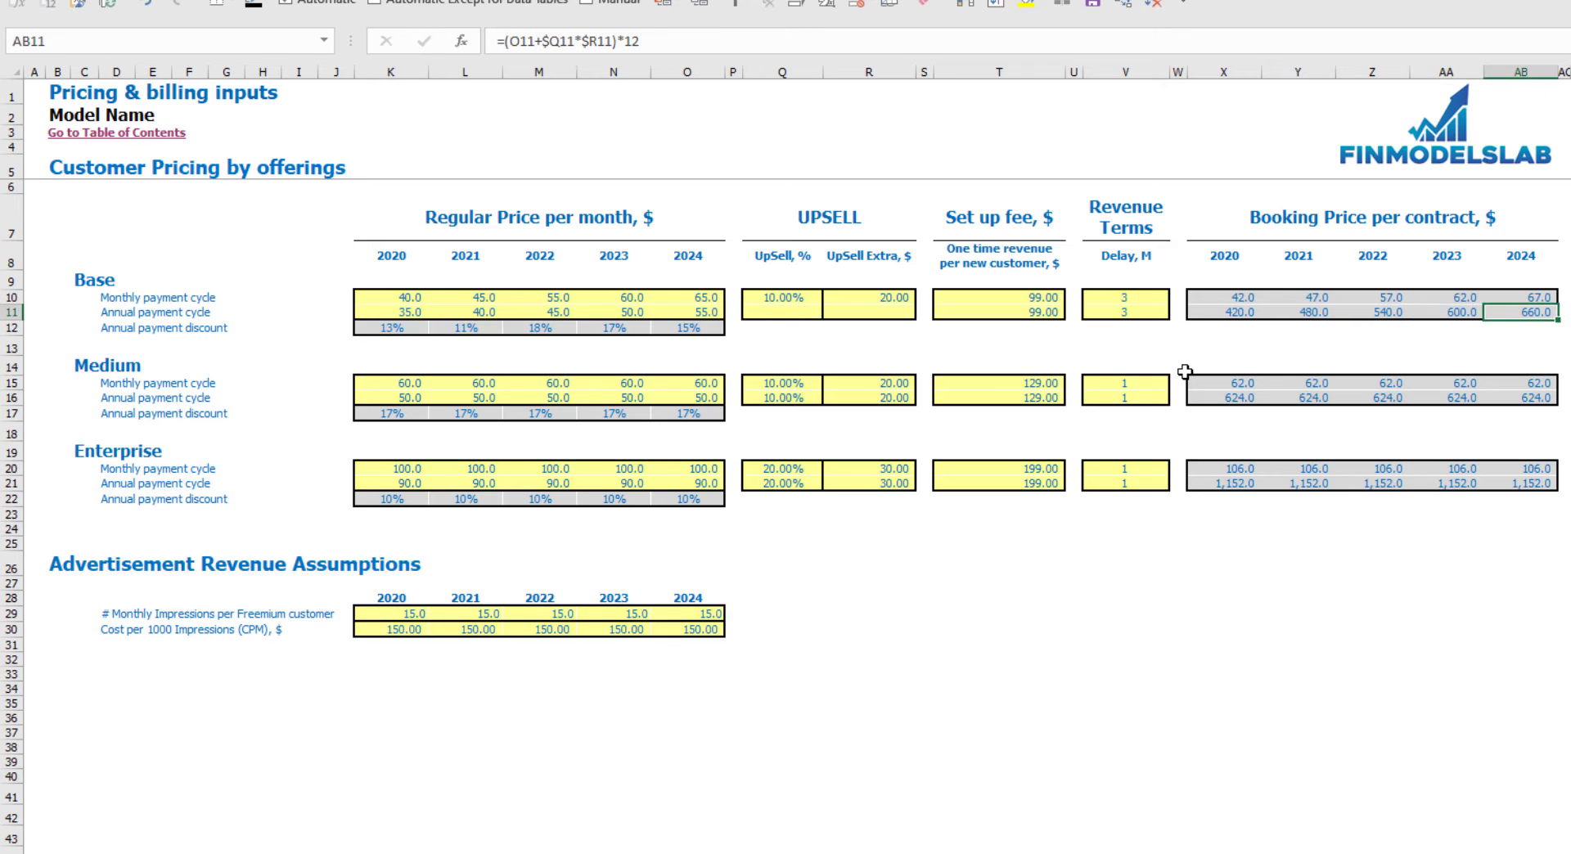
- Set the Base annual payment cycle's UpSell percentage to 10% and its UpSell Extra to 10
left_click(778, 311)
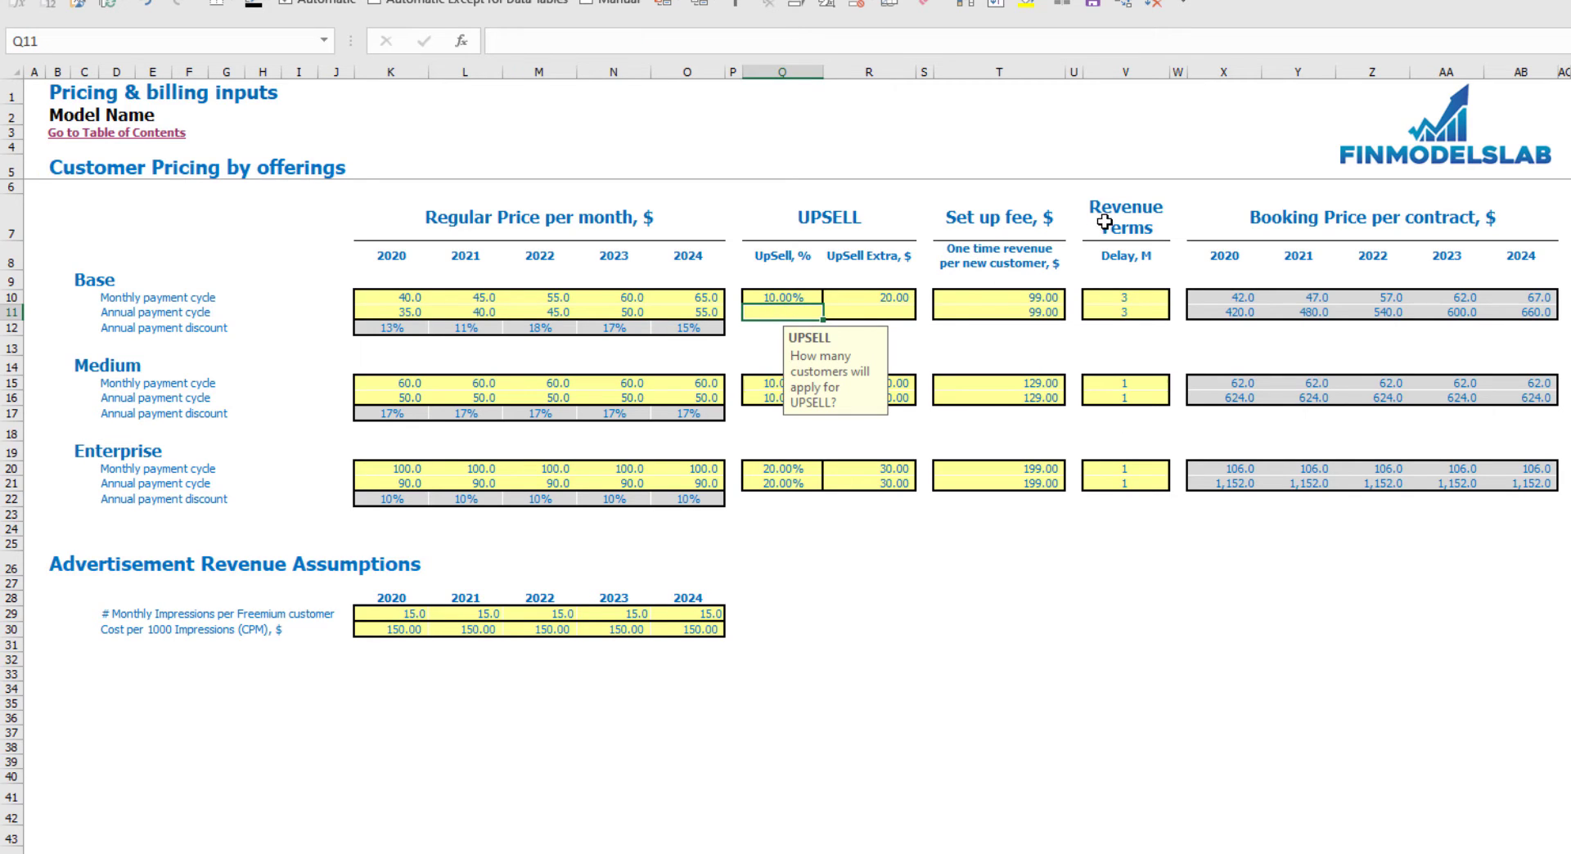
type("10")
key("Tab")
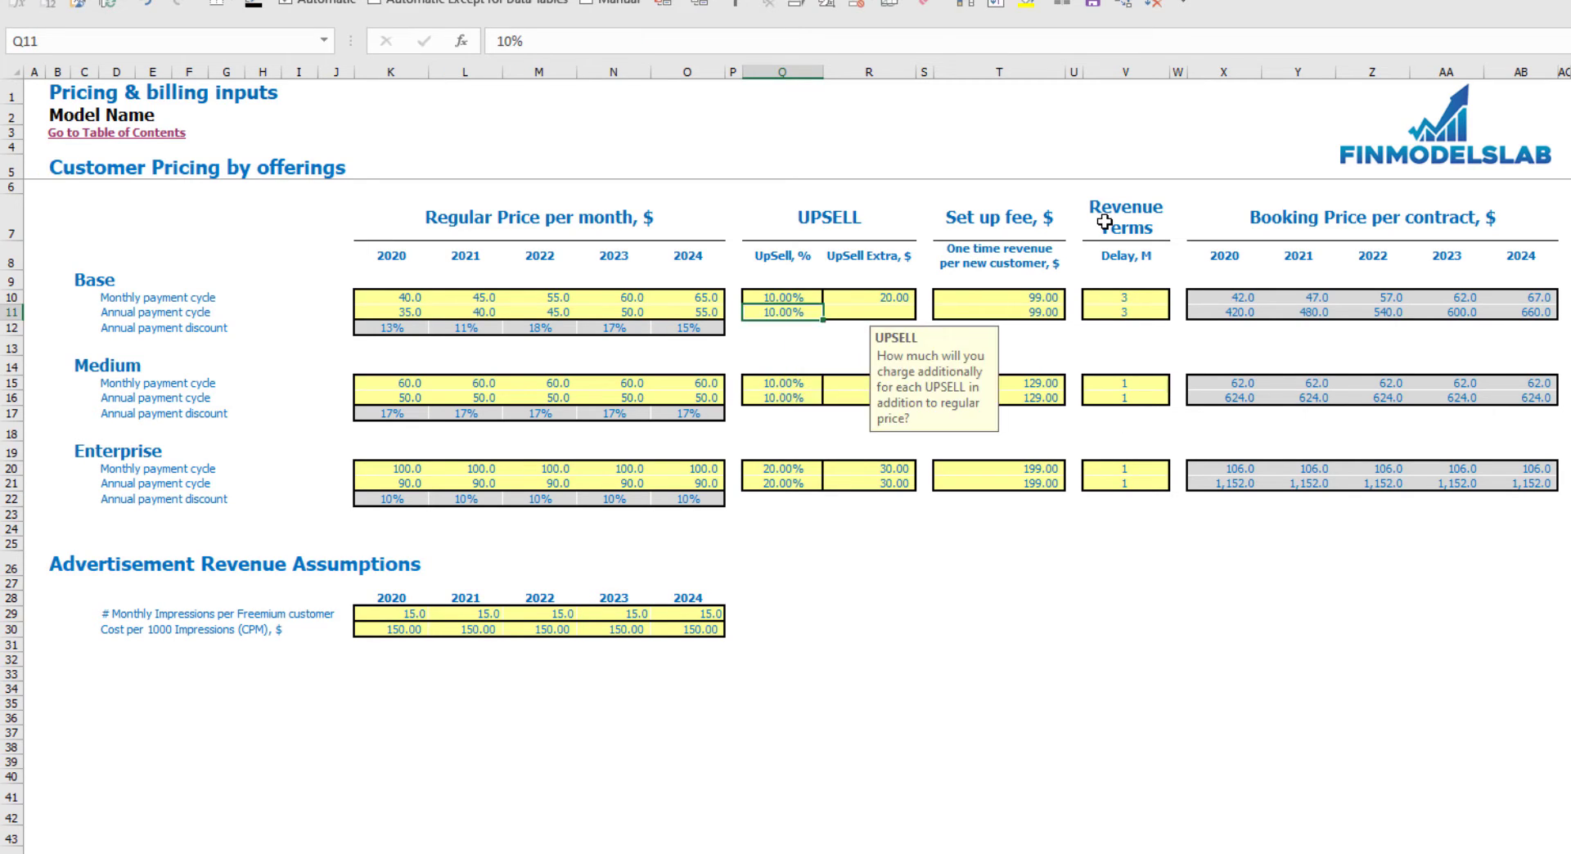
type("10")
key("Return")
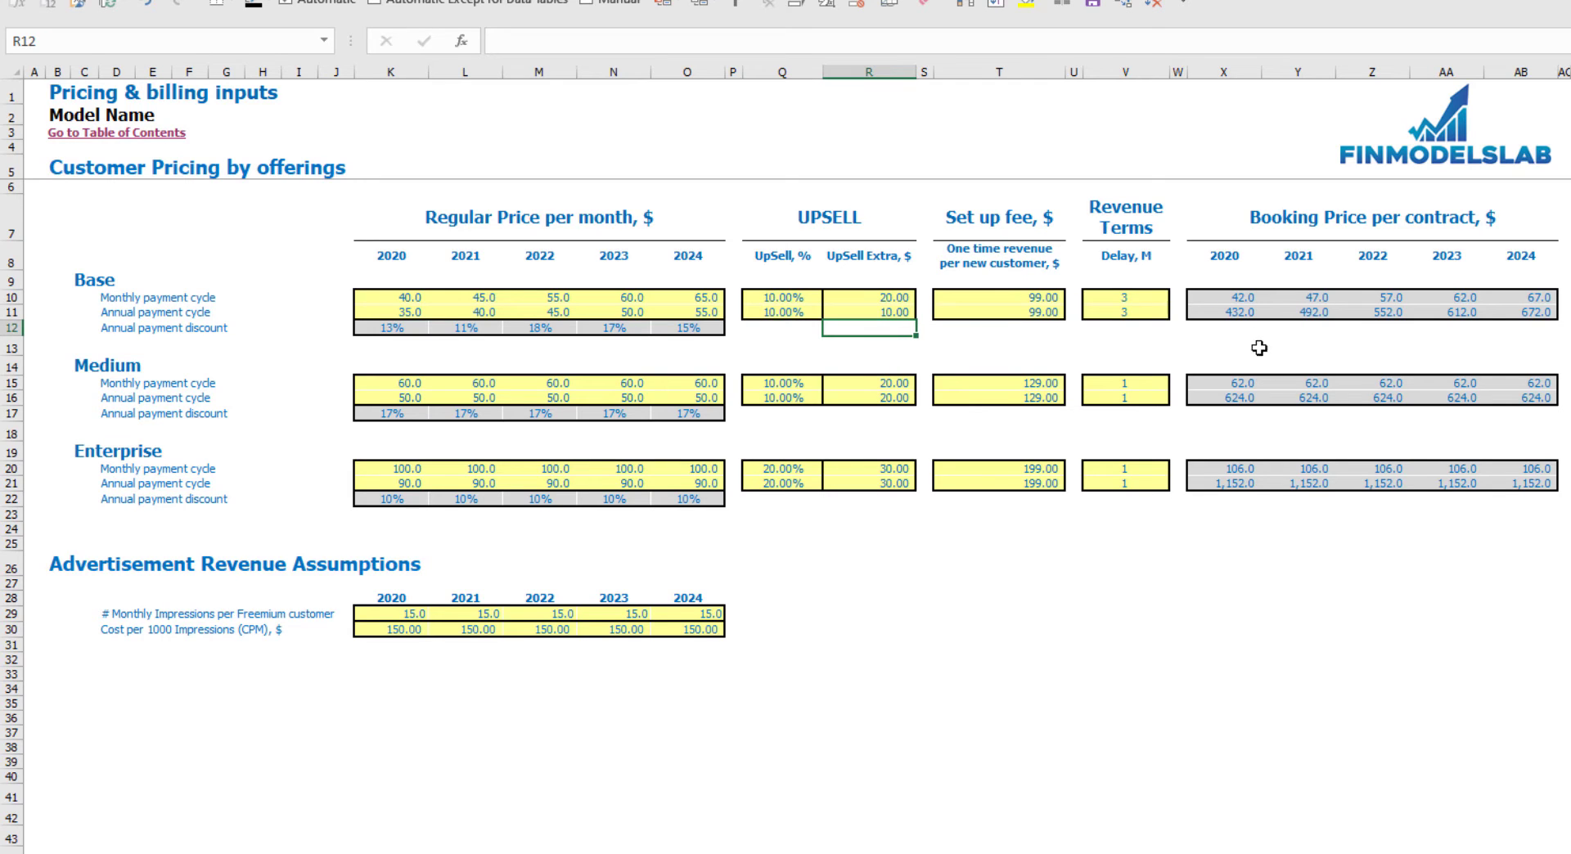
- Review the Base annual payment cycle's upsell inputs and the booking prices per contract they feed across the years
left_click(790, 315)
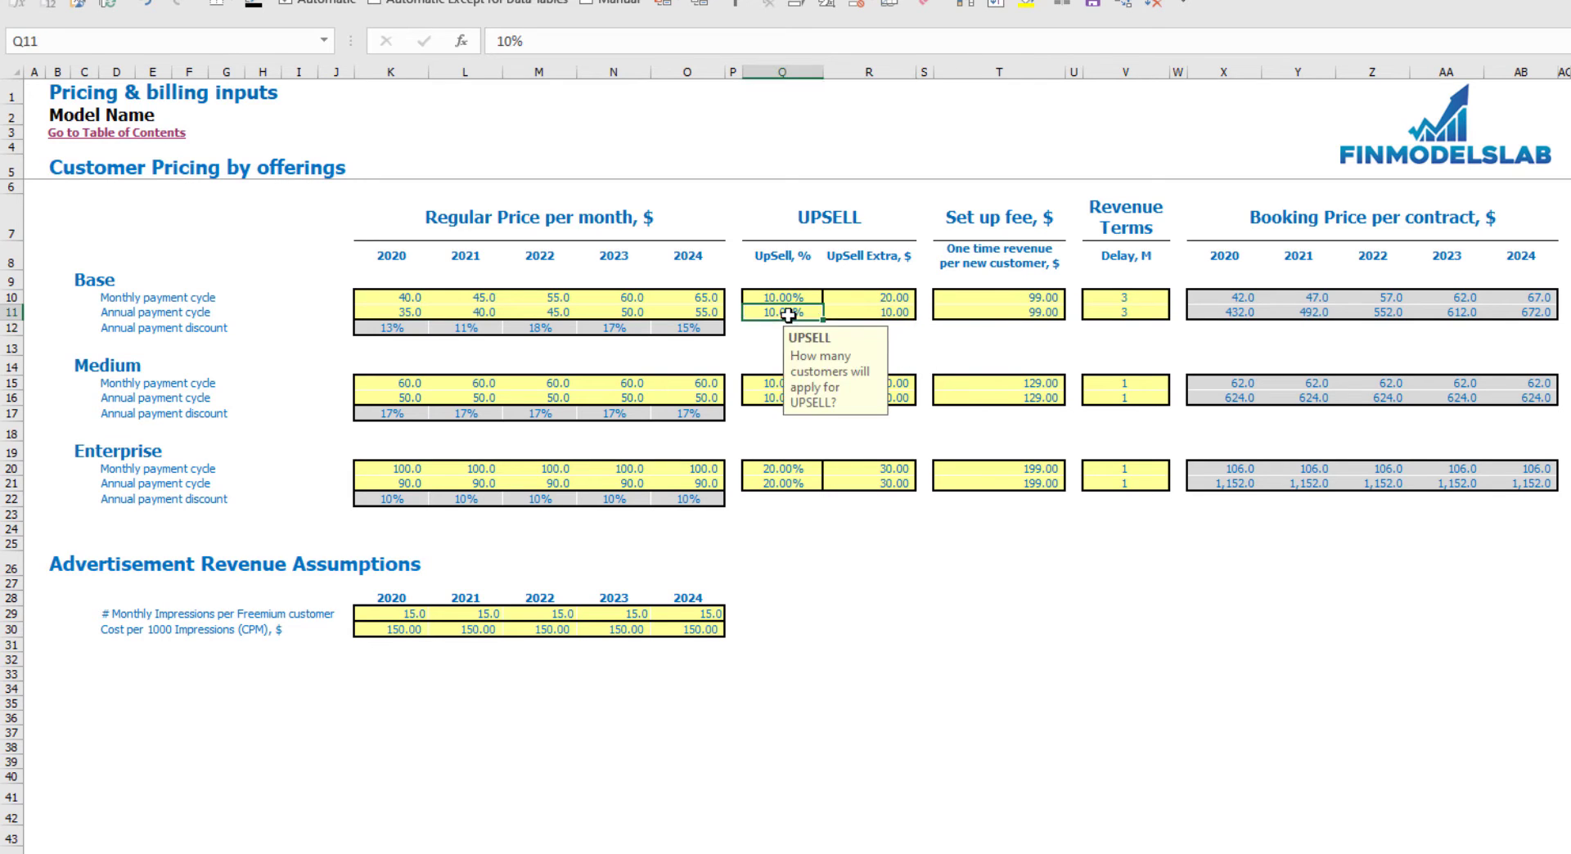
left_click(858, 314)
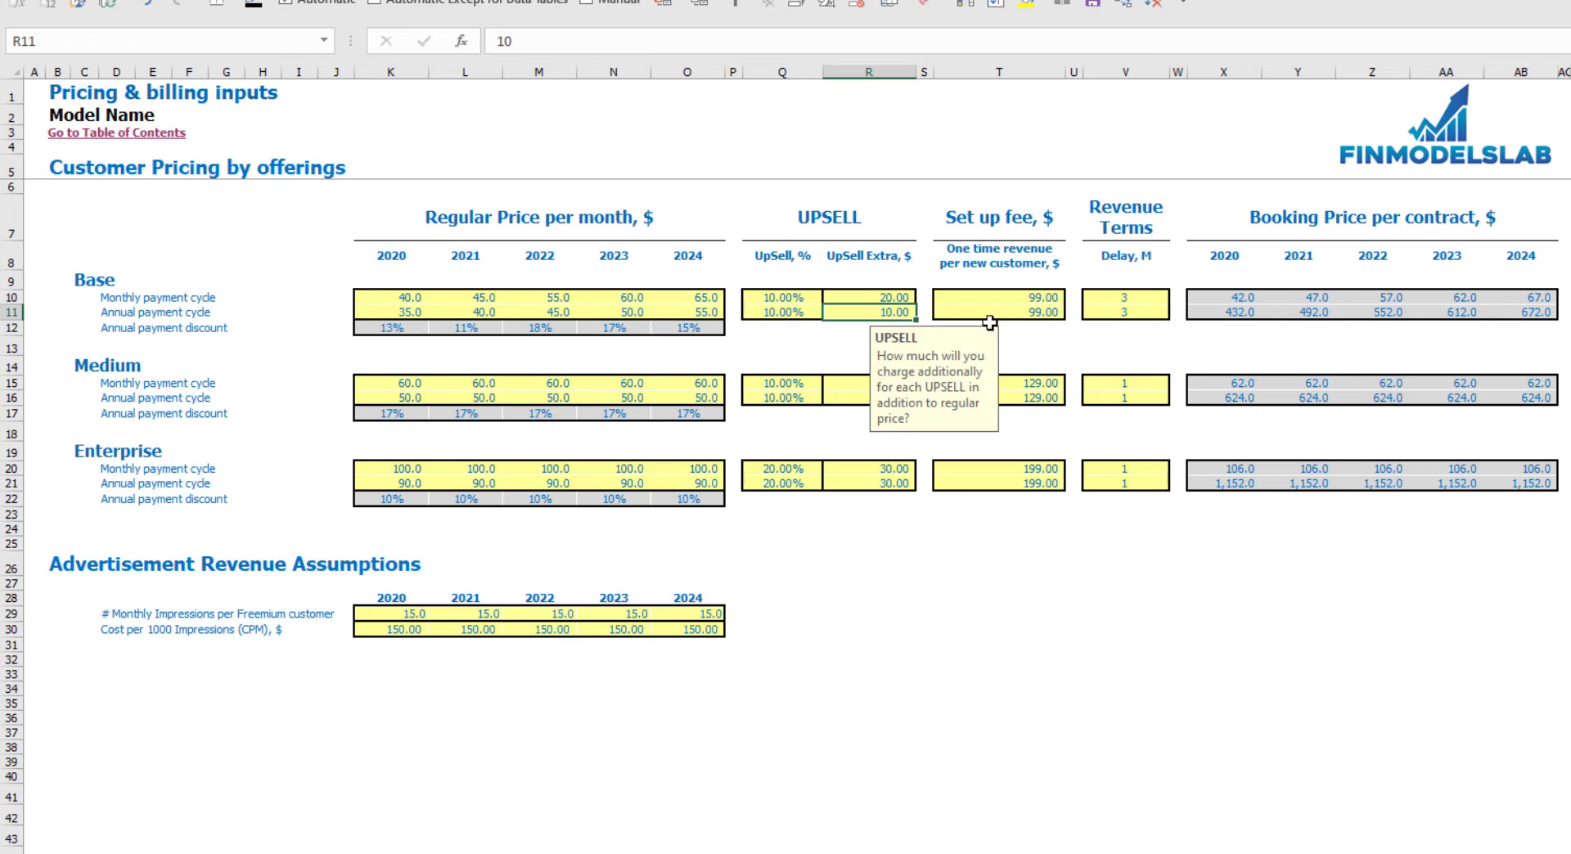
left_click(1218, 317)
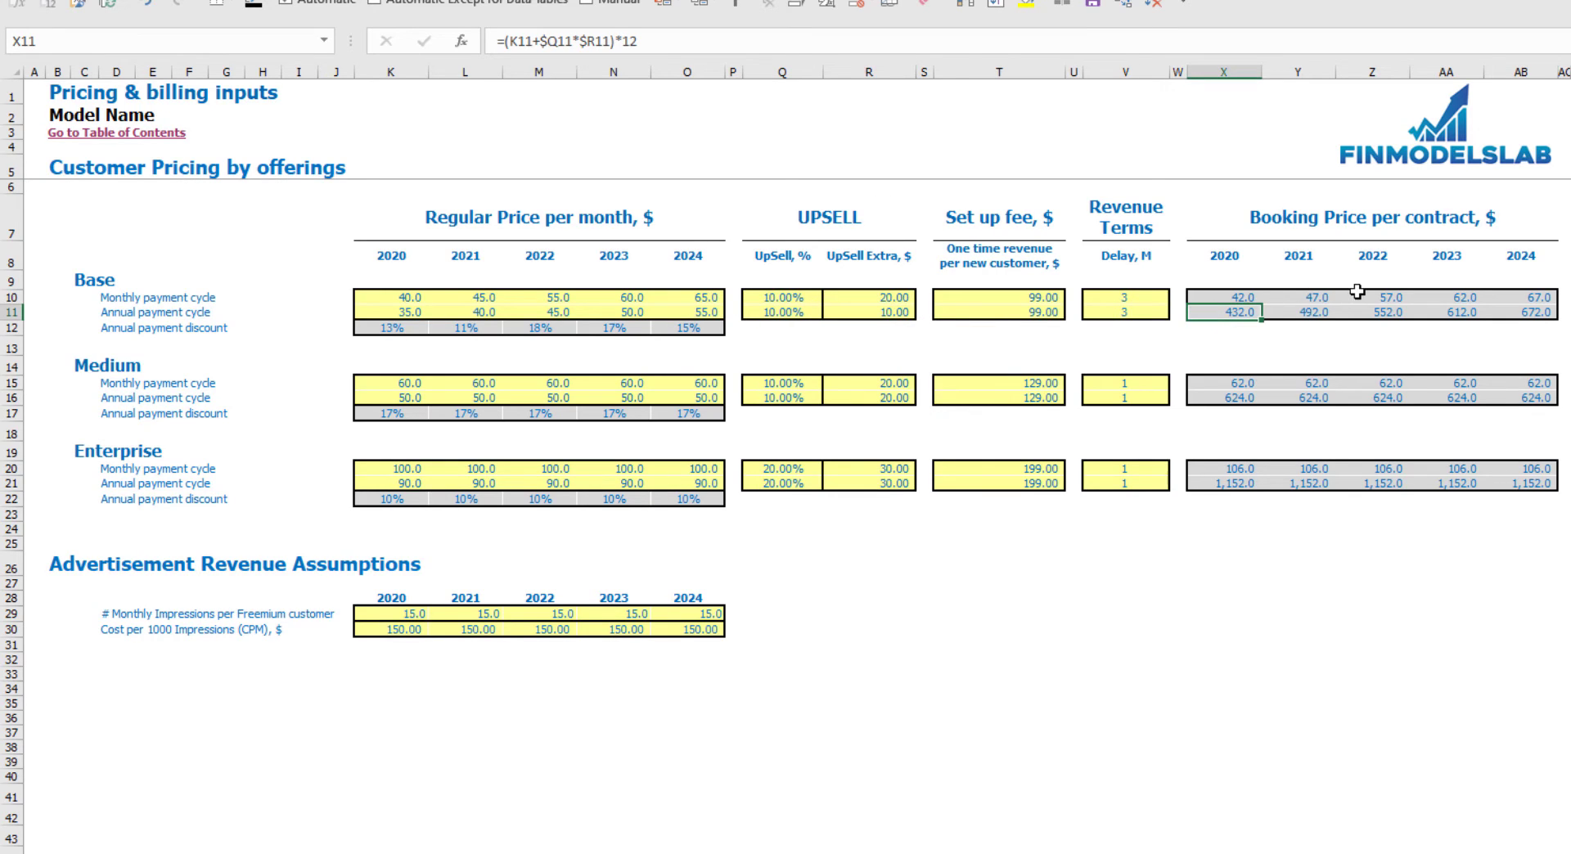
key("Right")
key("Right")
key("Right")
key("Right")
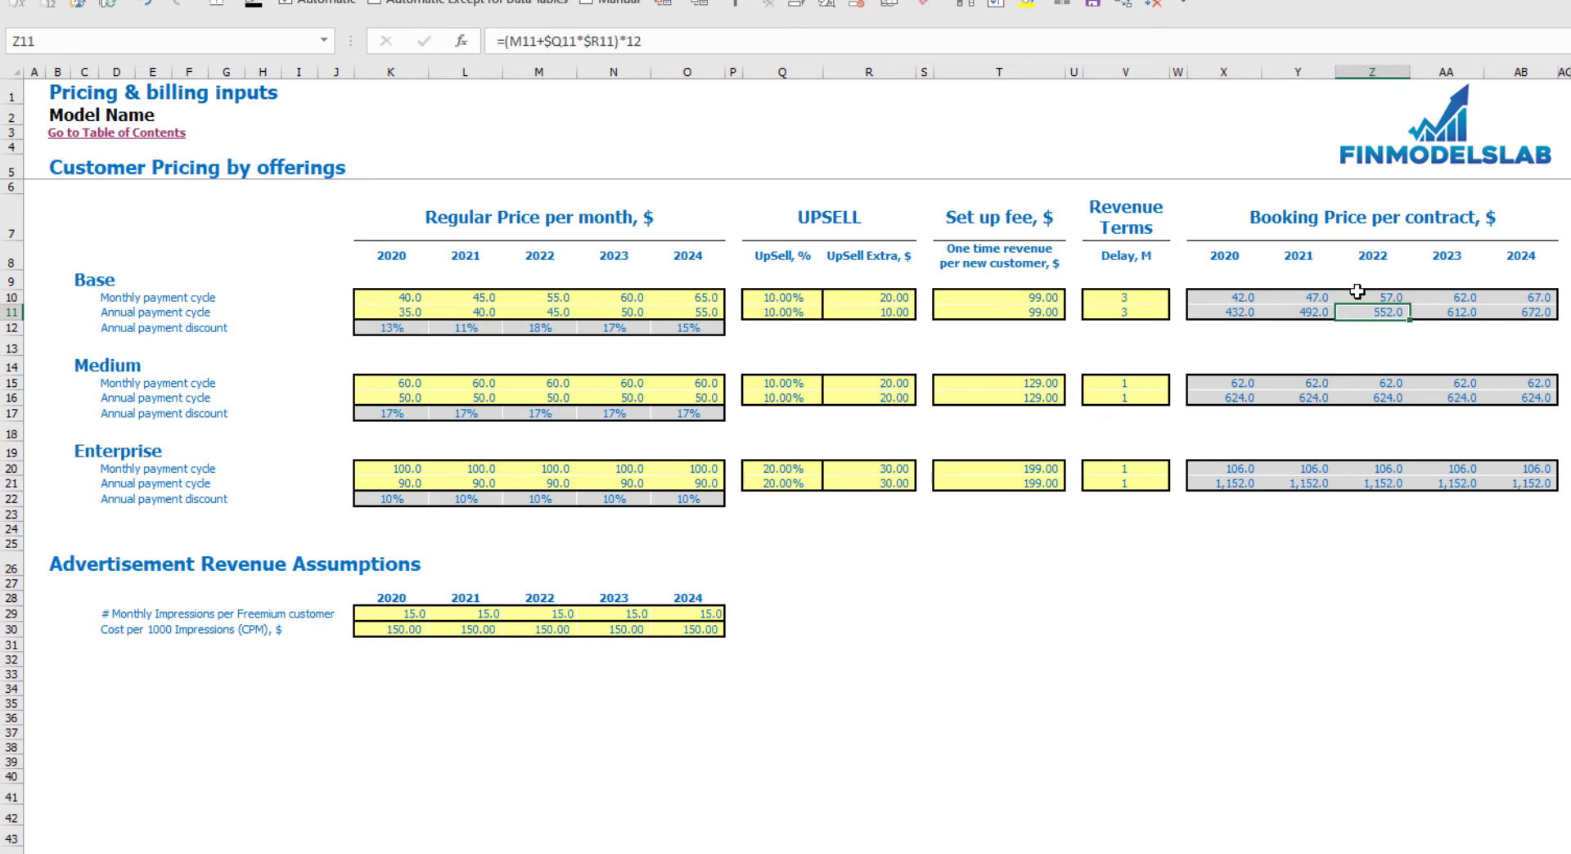
key("Left")
key("Left")
key("Left")
key("Left")
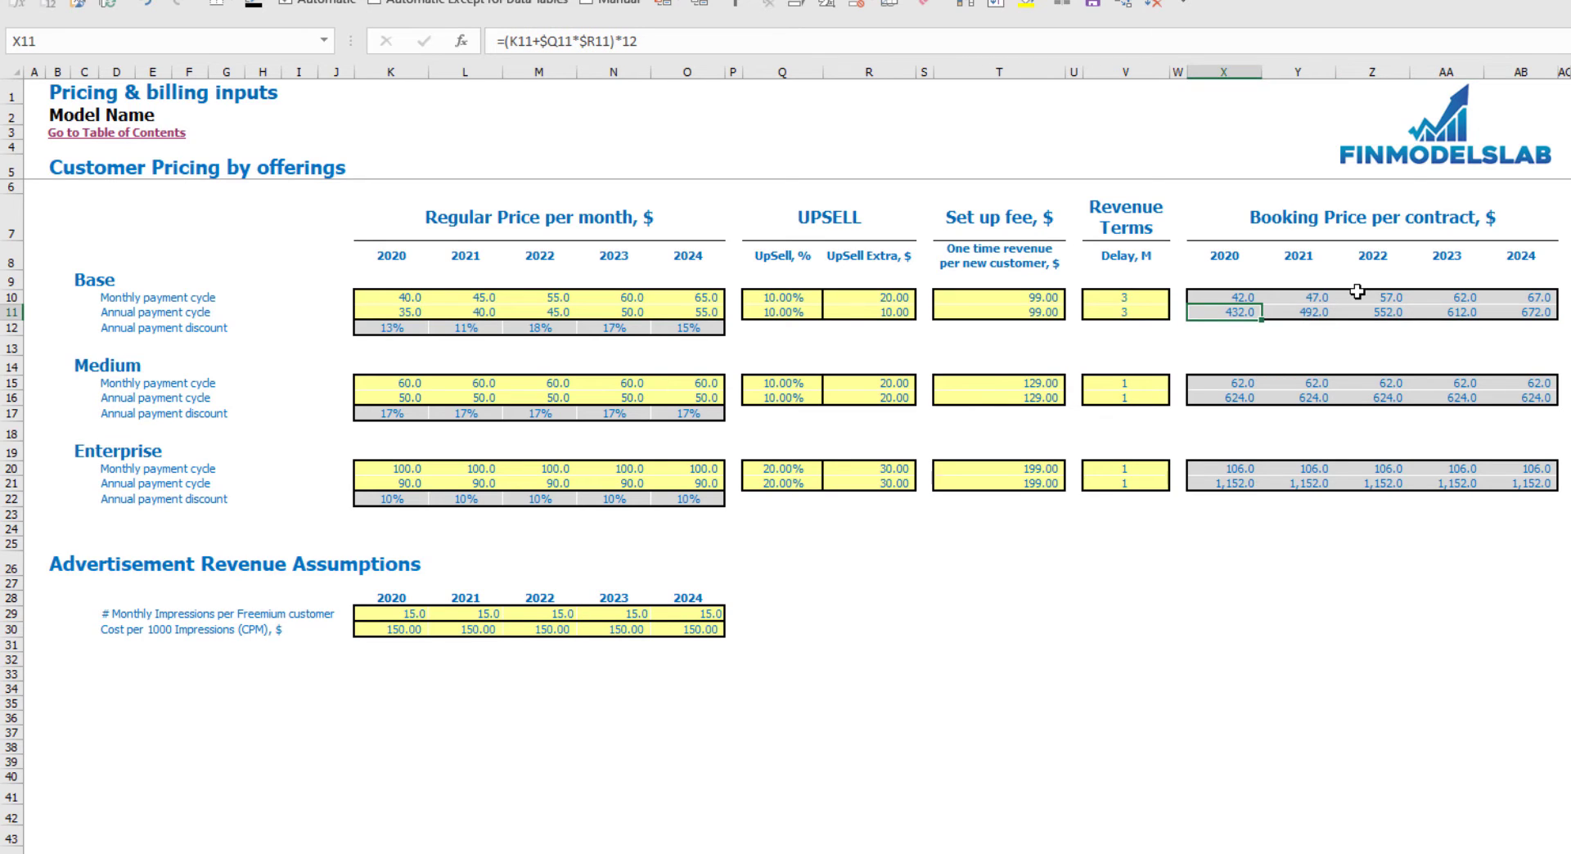
- Set the Base offering's one-time set up fee to 50 for the monthly cycle and 45 for the annual cycle
left_click(1026, 299)
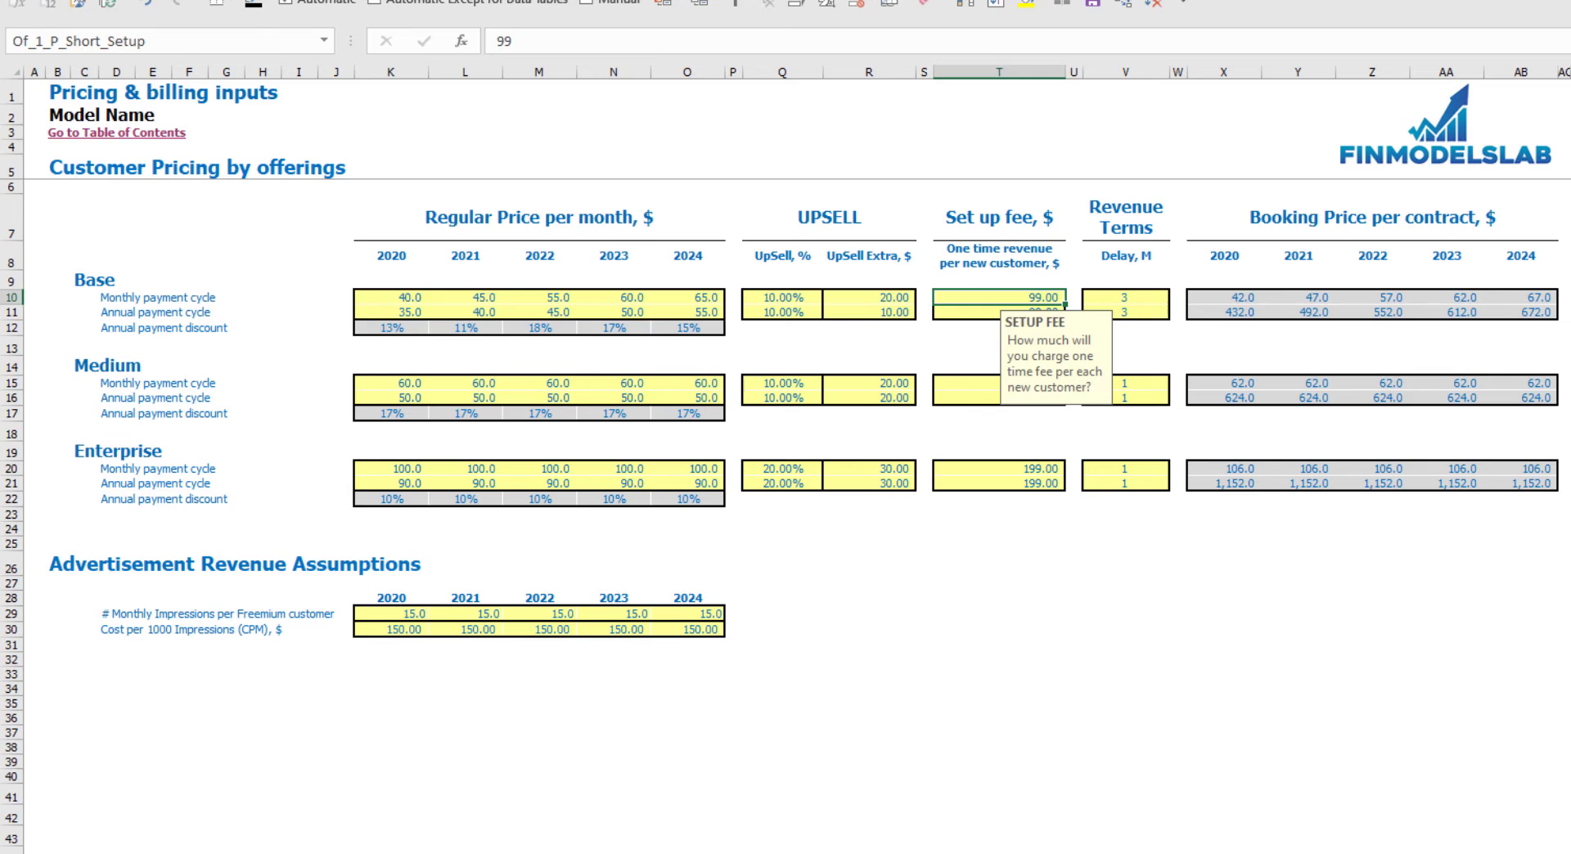
type("50")
key("Return")
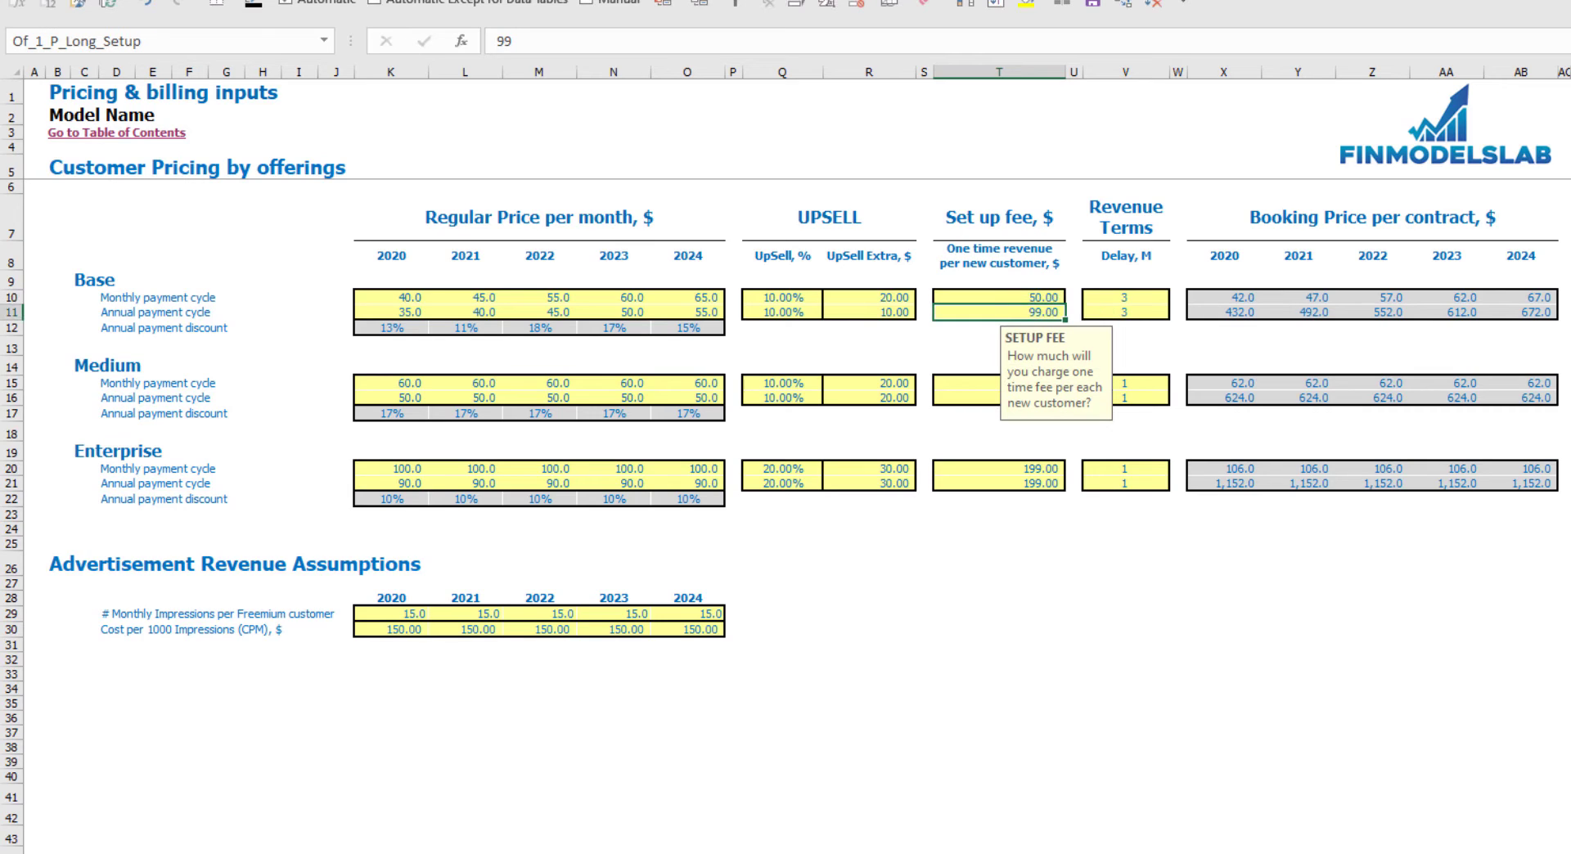
type("45")
key("Return")
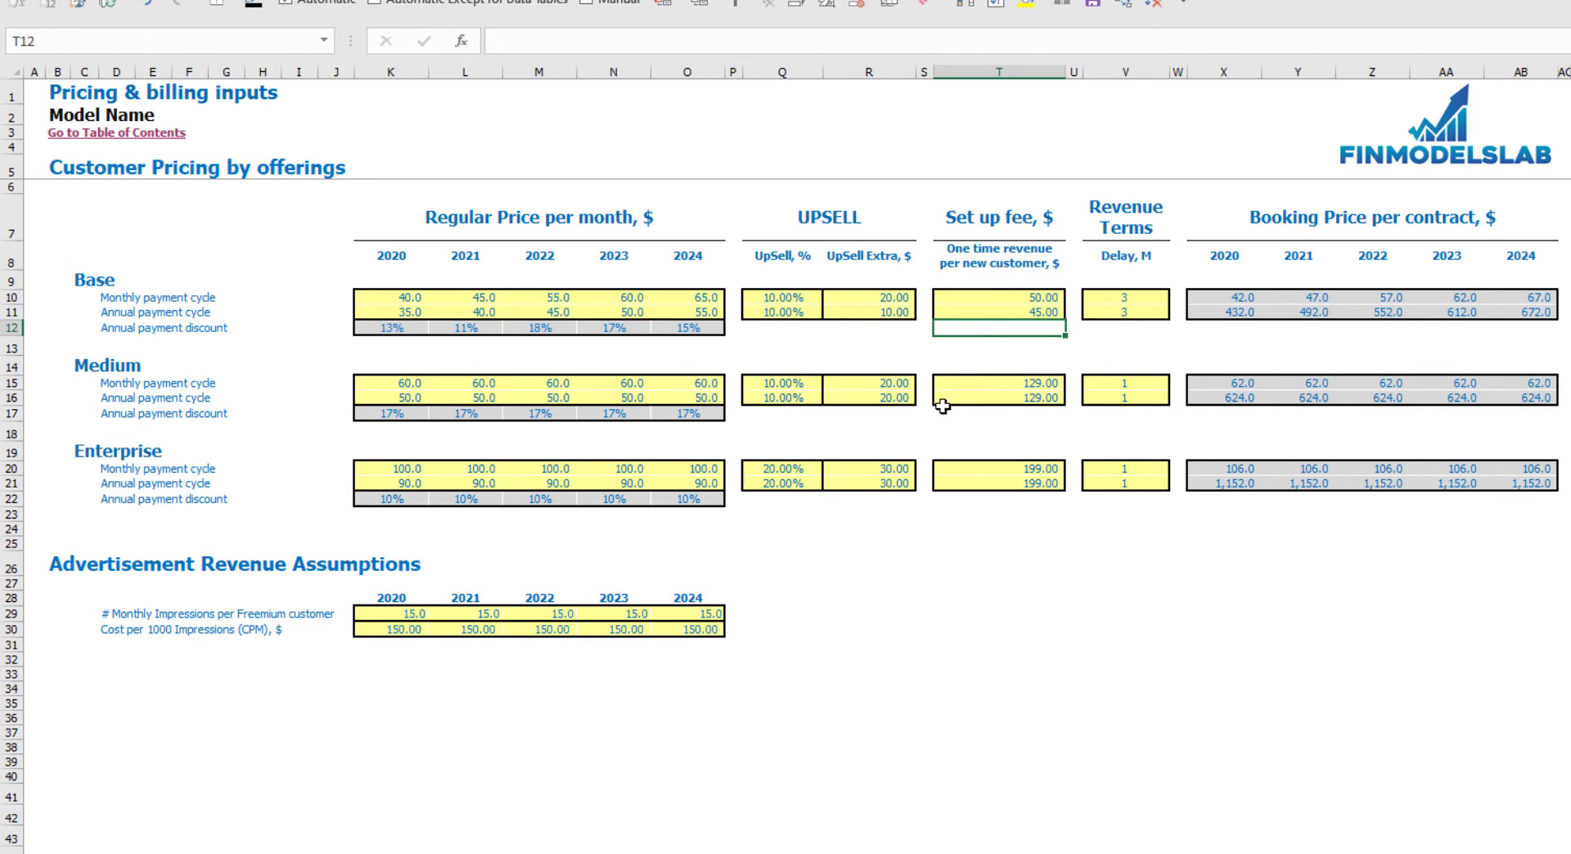
- Clear the Base offering's one-time set up fees for the monthly and annual payment cycles
left_click_drag(1009, 298, 999, 322)
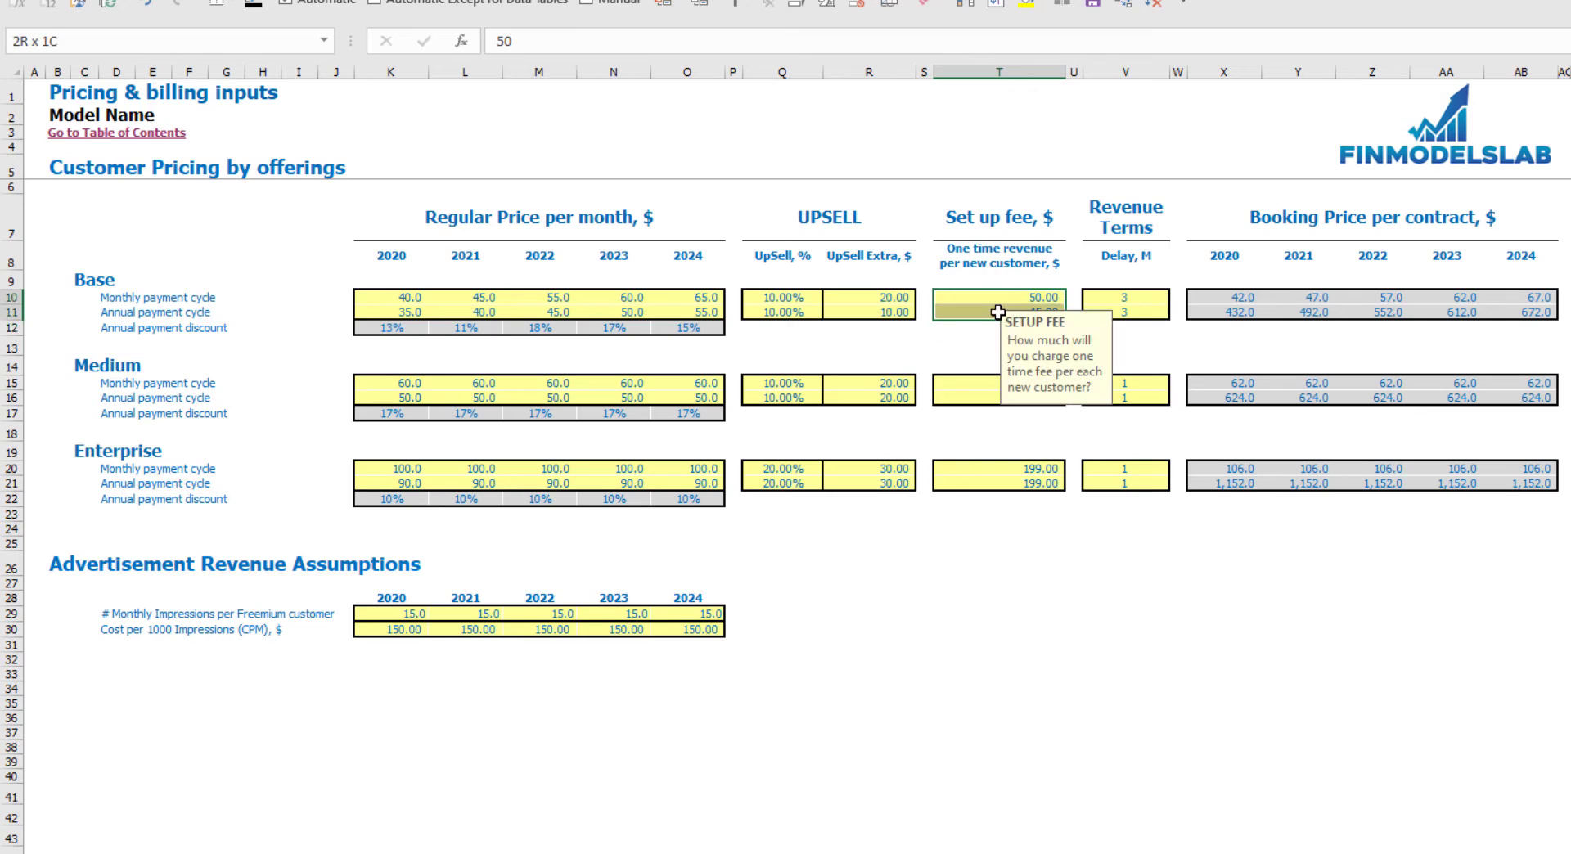
key("Delete")
left_click(1006, 582)
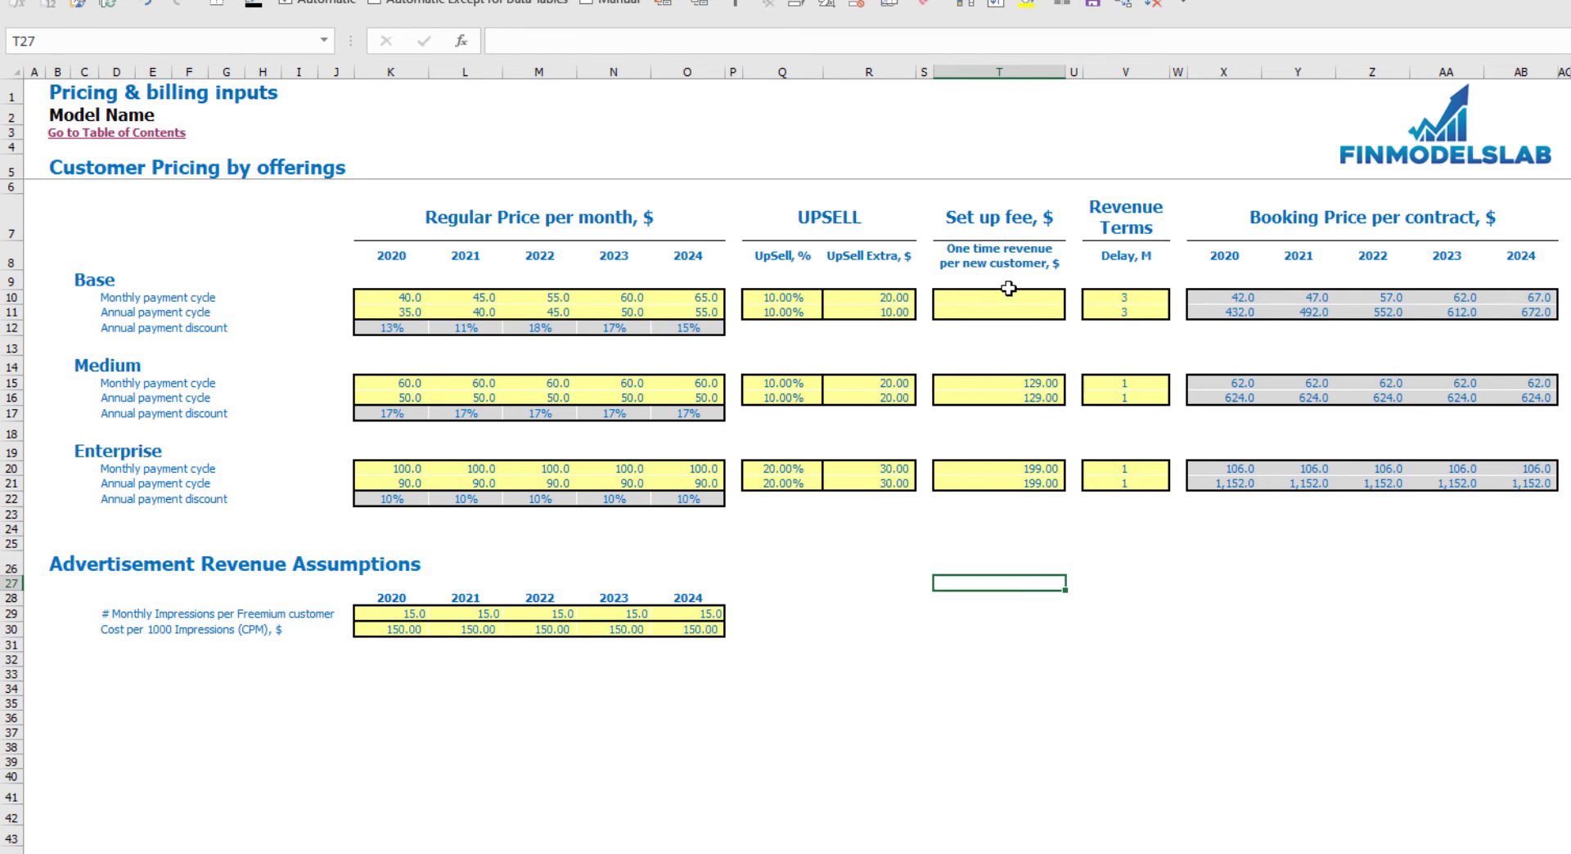
- Set the revenue collection delay of the Base offering's monthly payment cycle to 4 months
left_click(1145, 291)
left_click(1176, 297)
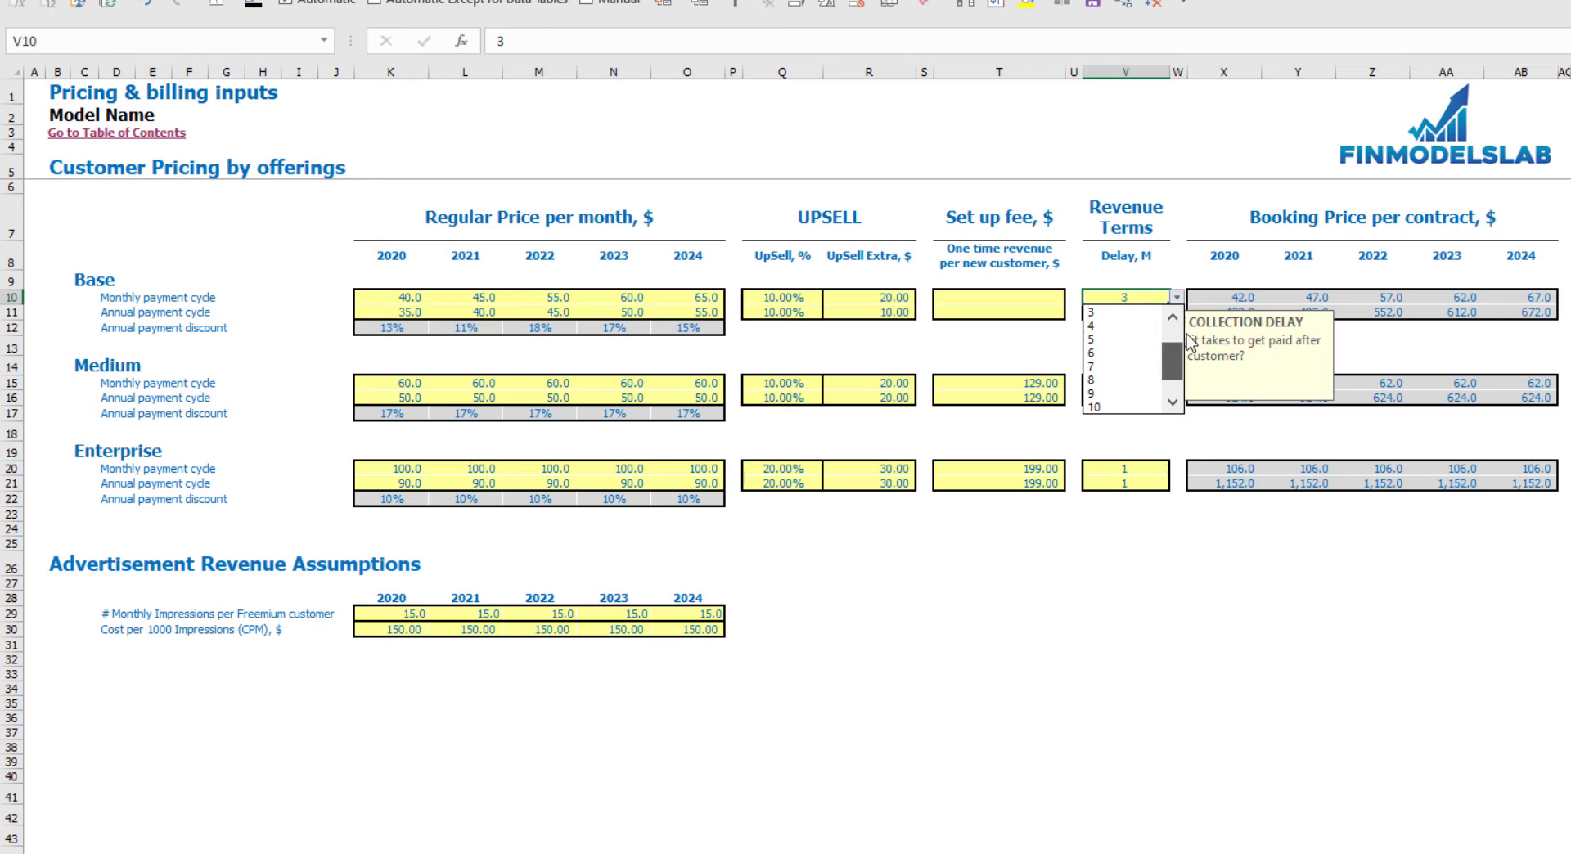
left_click(1107, 312)
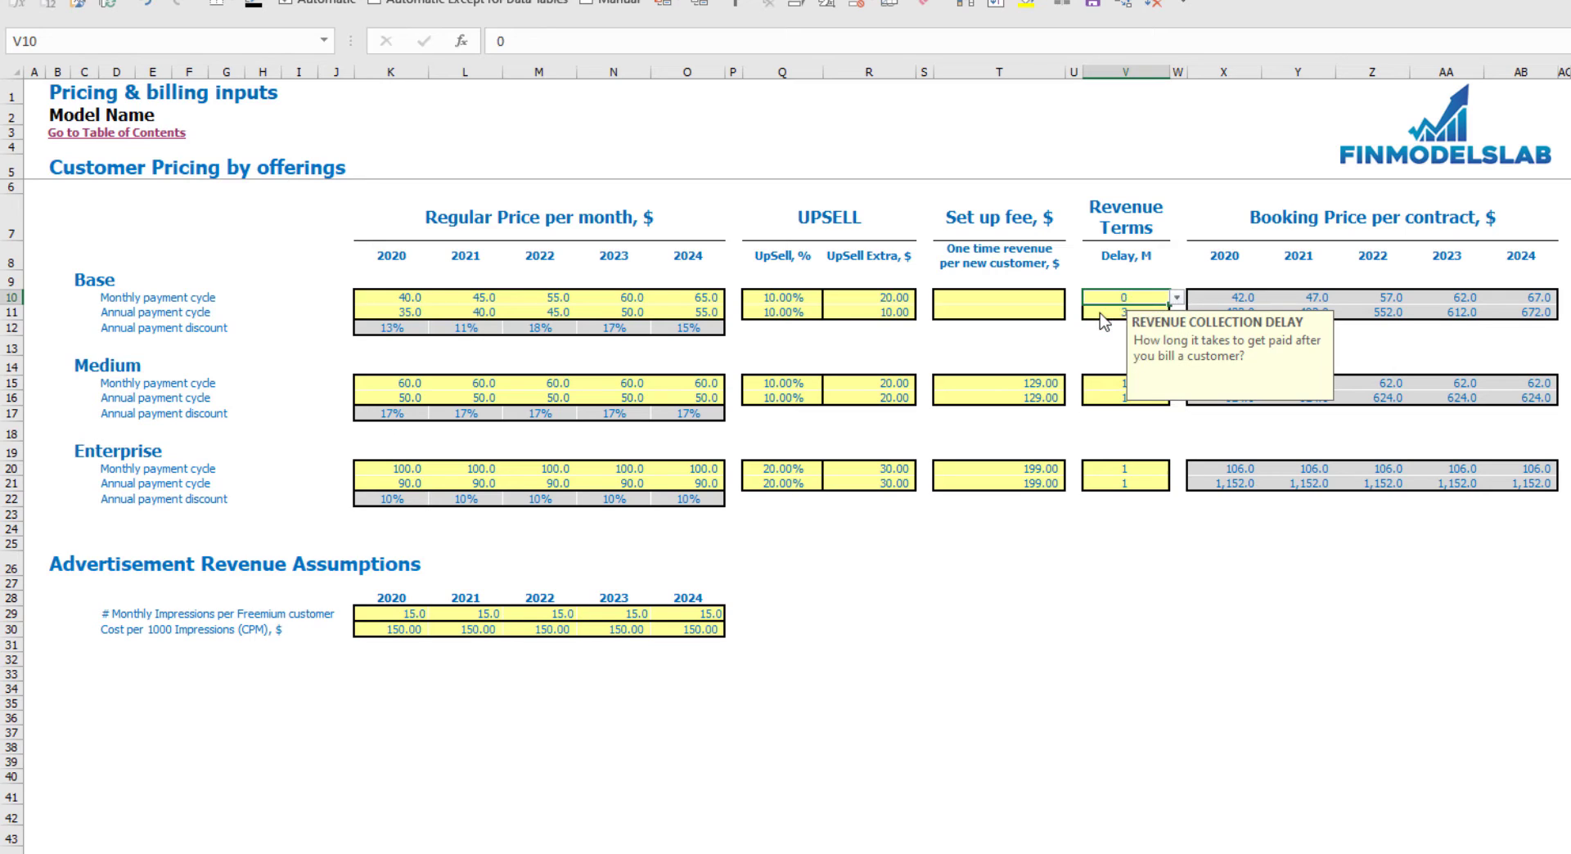
left_click(1175, 297)
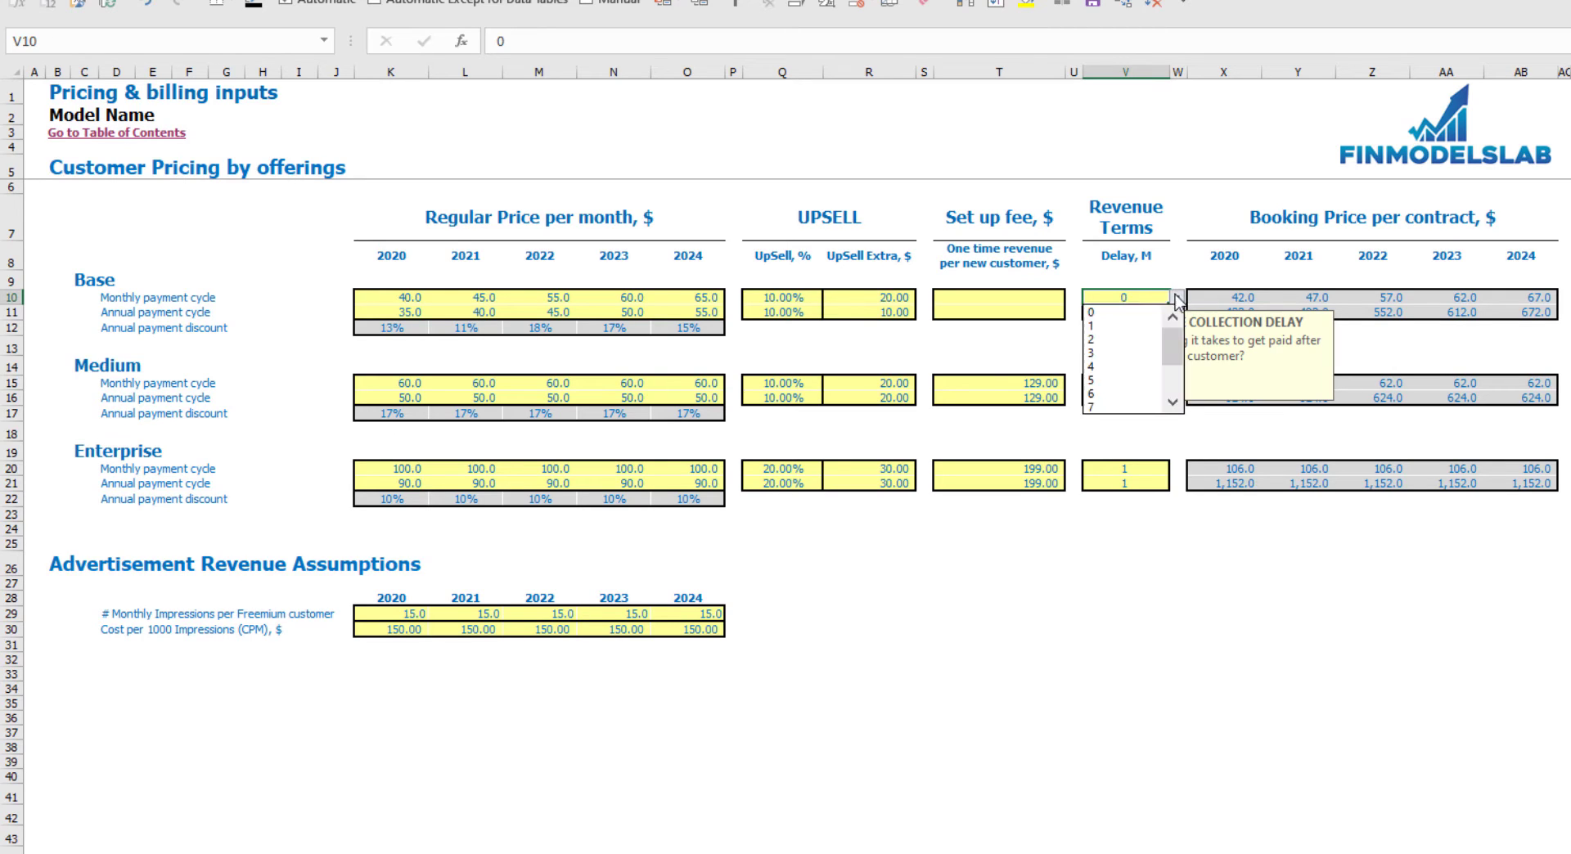
left_click(1118, 366)
left_click(843, 700)
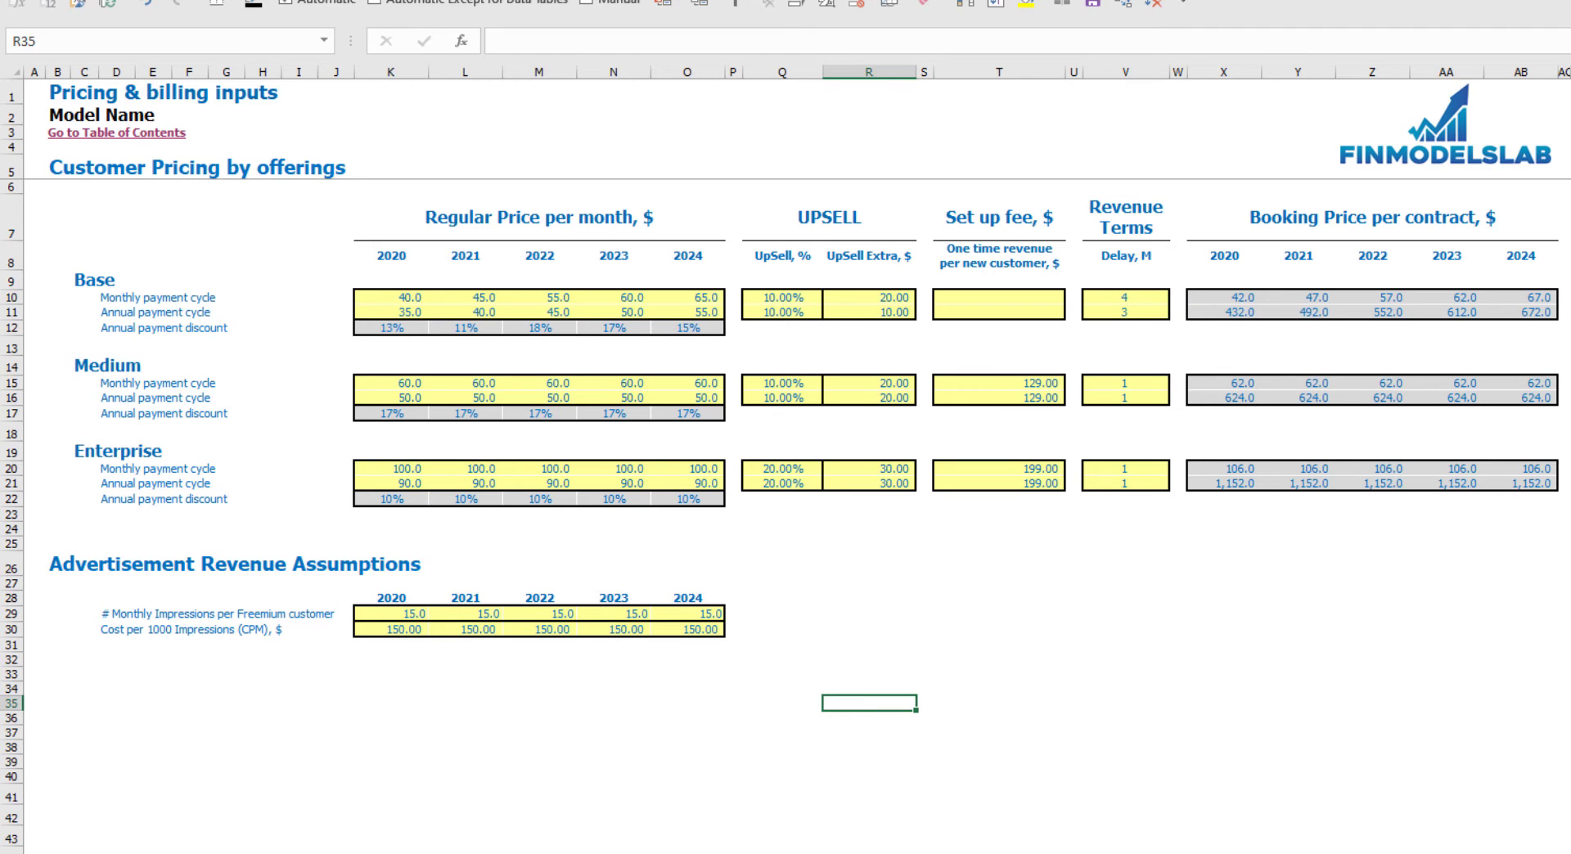
- Inspect the Accounts Receivable row on the Balance Sheet and return to the pricing and billing inputs
left_click(182, 846)
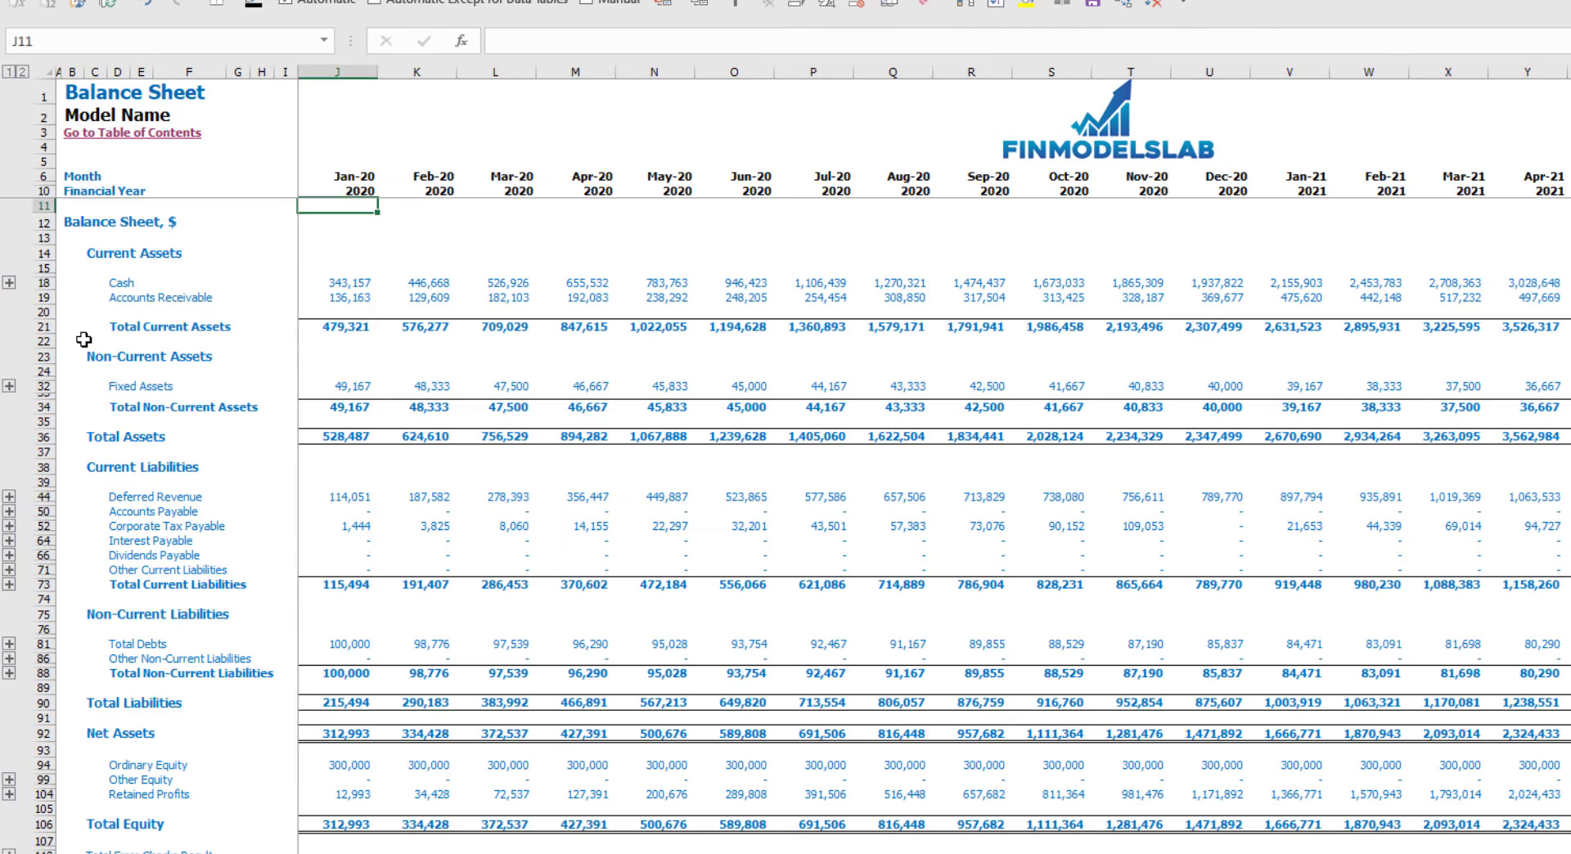
left_click(45, 298)
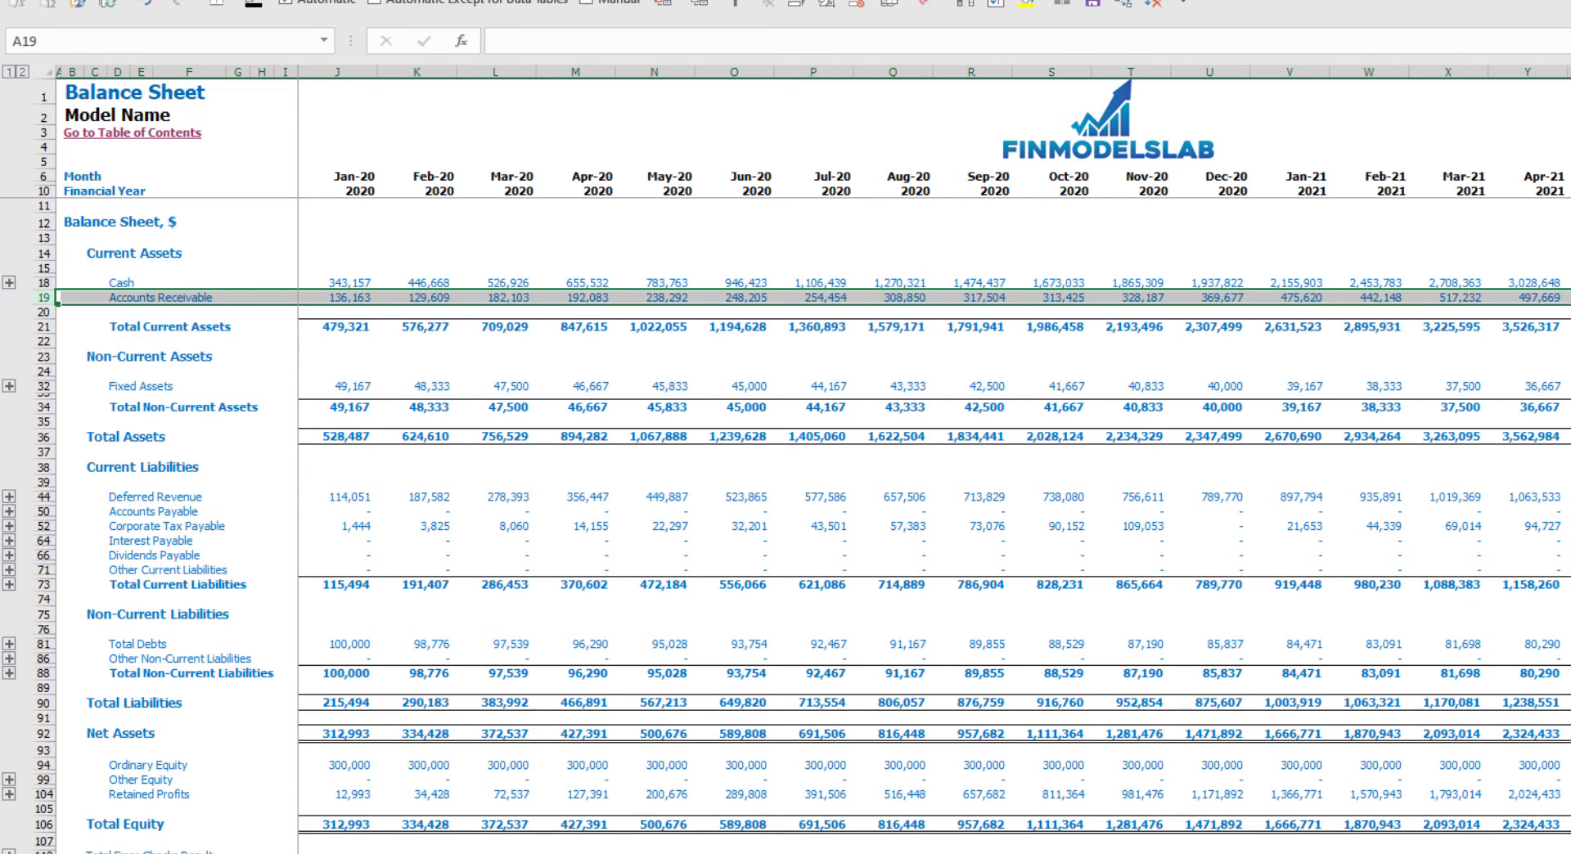
left_click(141, 850)
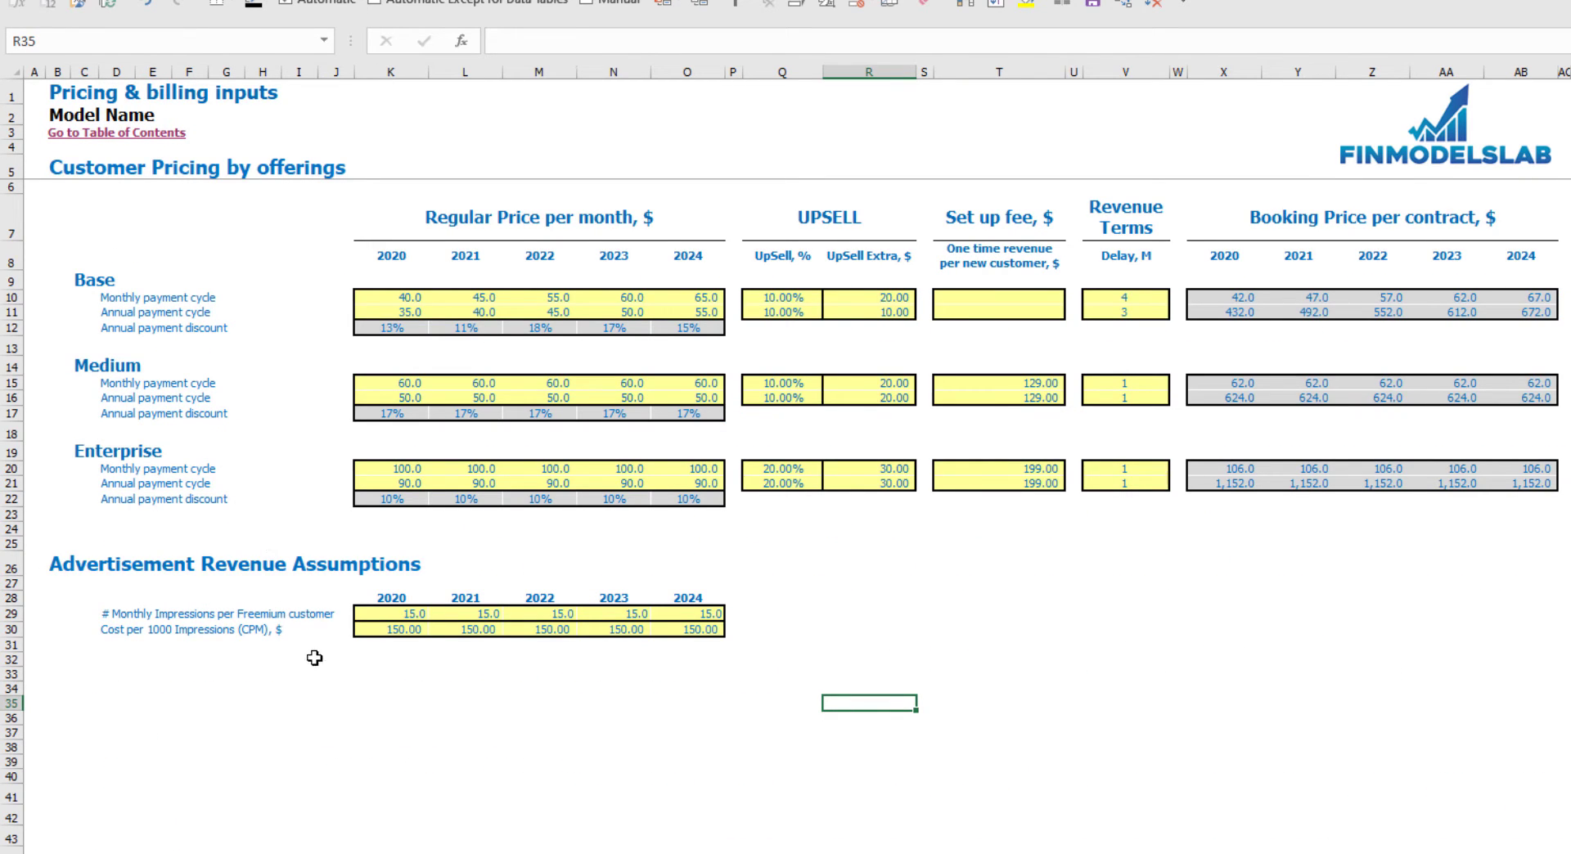
- Examine the advertisement revenue assumptions for monthly impressions per freemium customer and cost per 1000 impressions
left_click(117, 614)
key("Right")
key("Right")
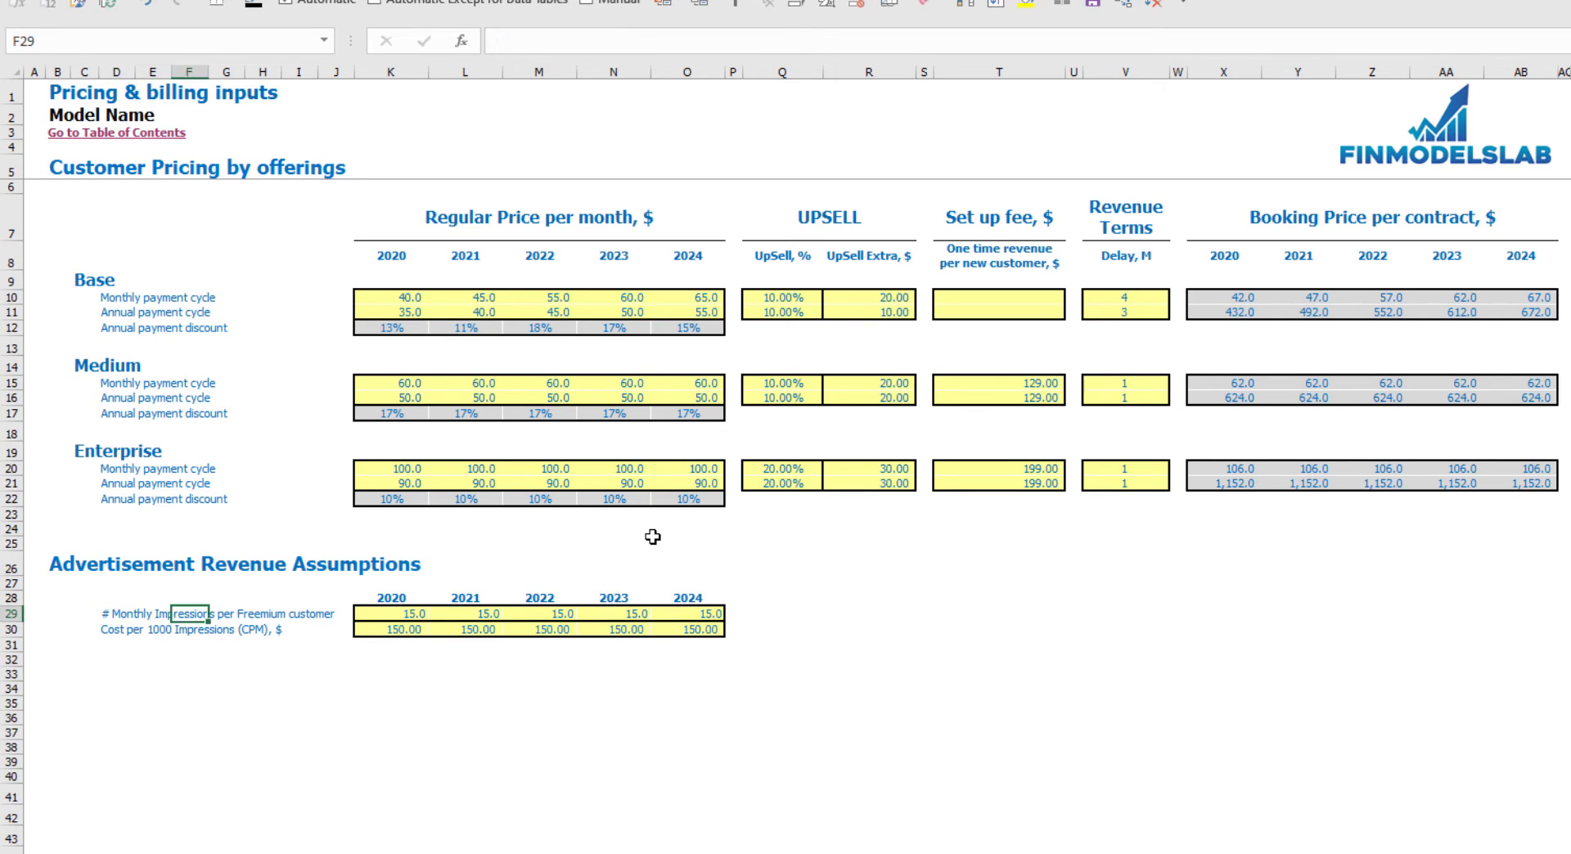
key("Left")
key("Left")
key("Left")
key("Right")
key("Right")
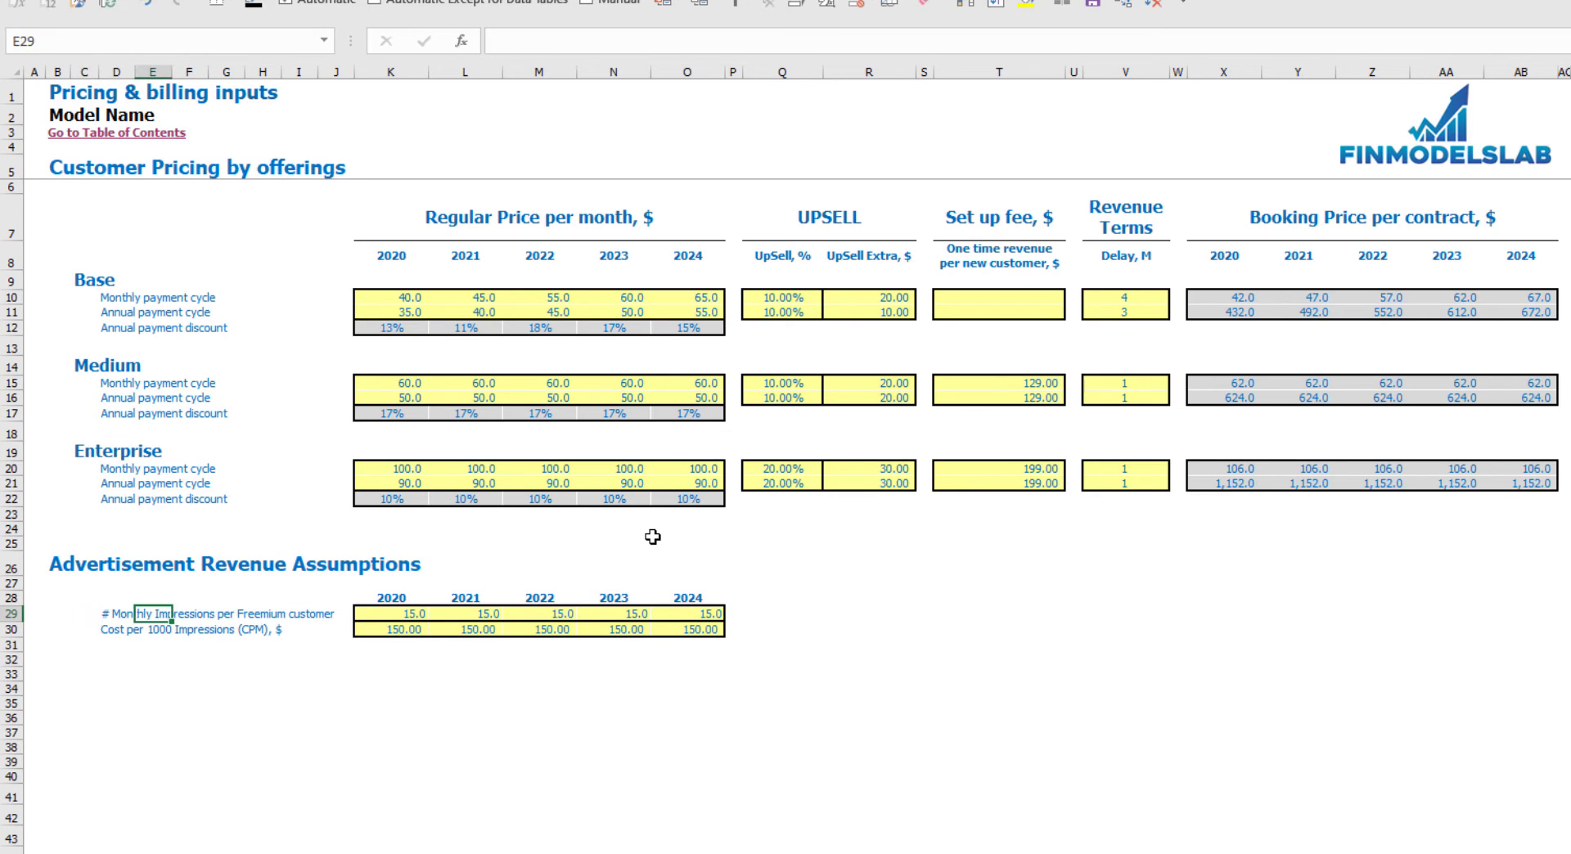
left_click(414, 615)
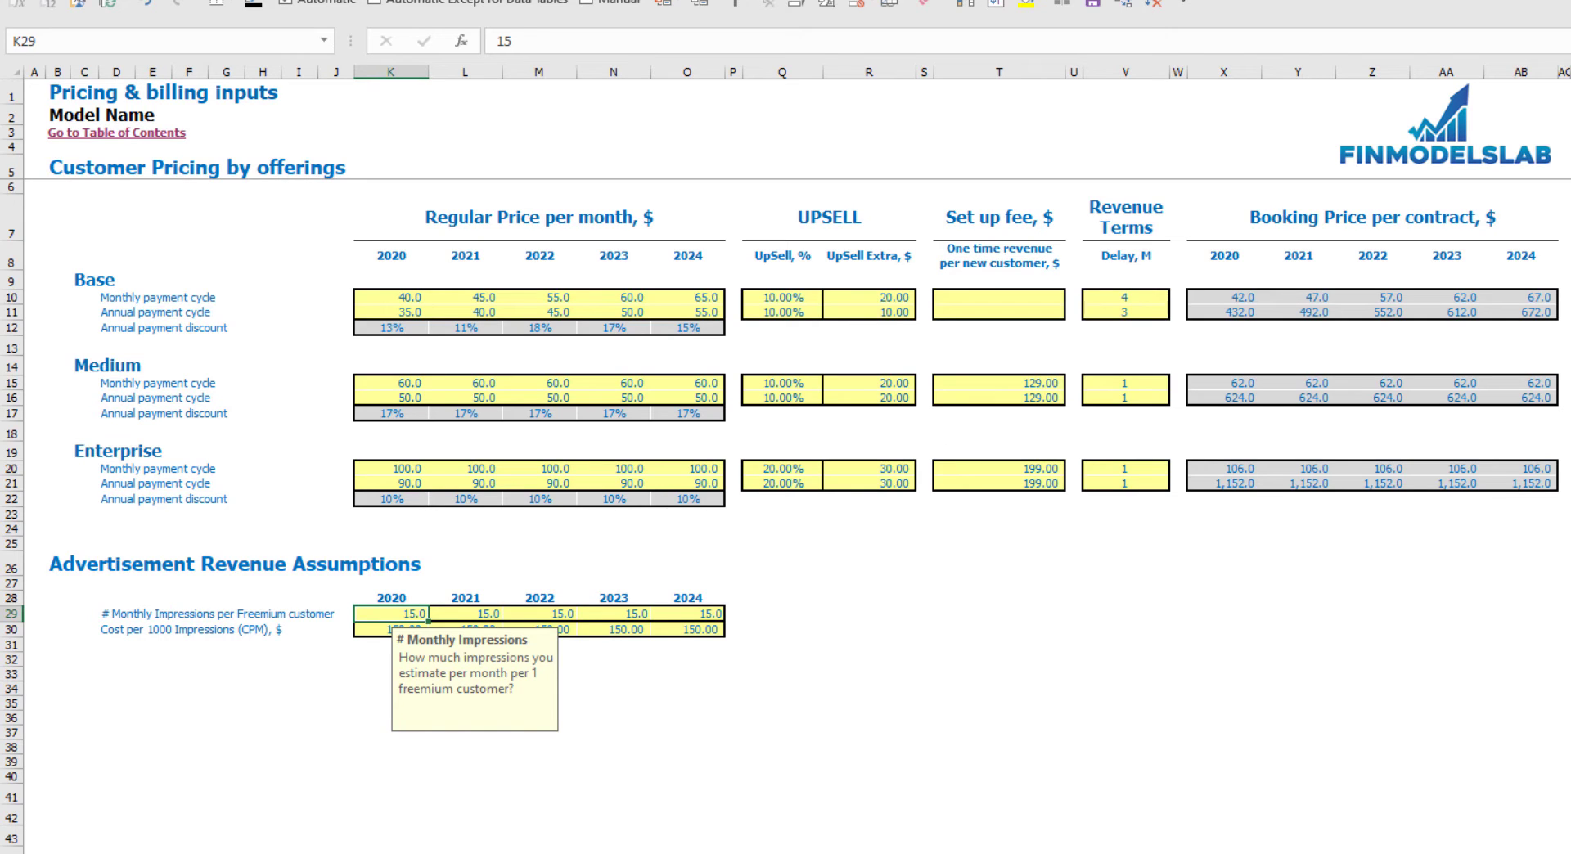
key("Down")
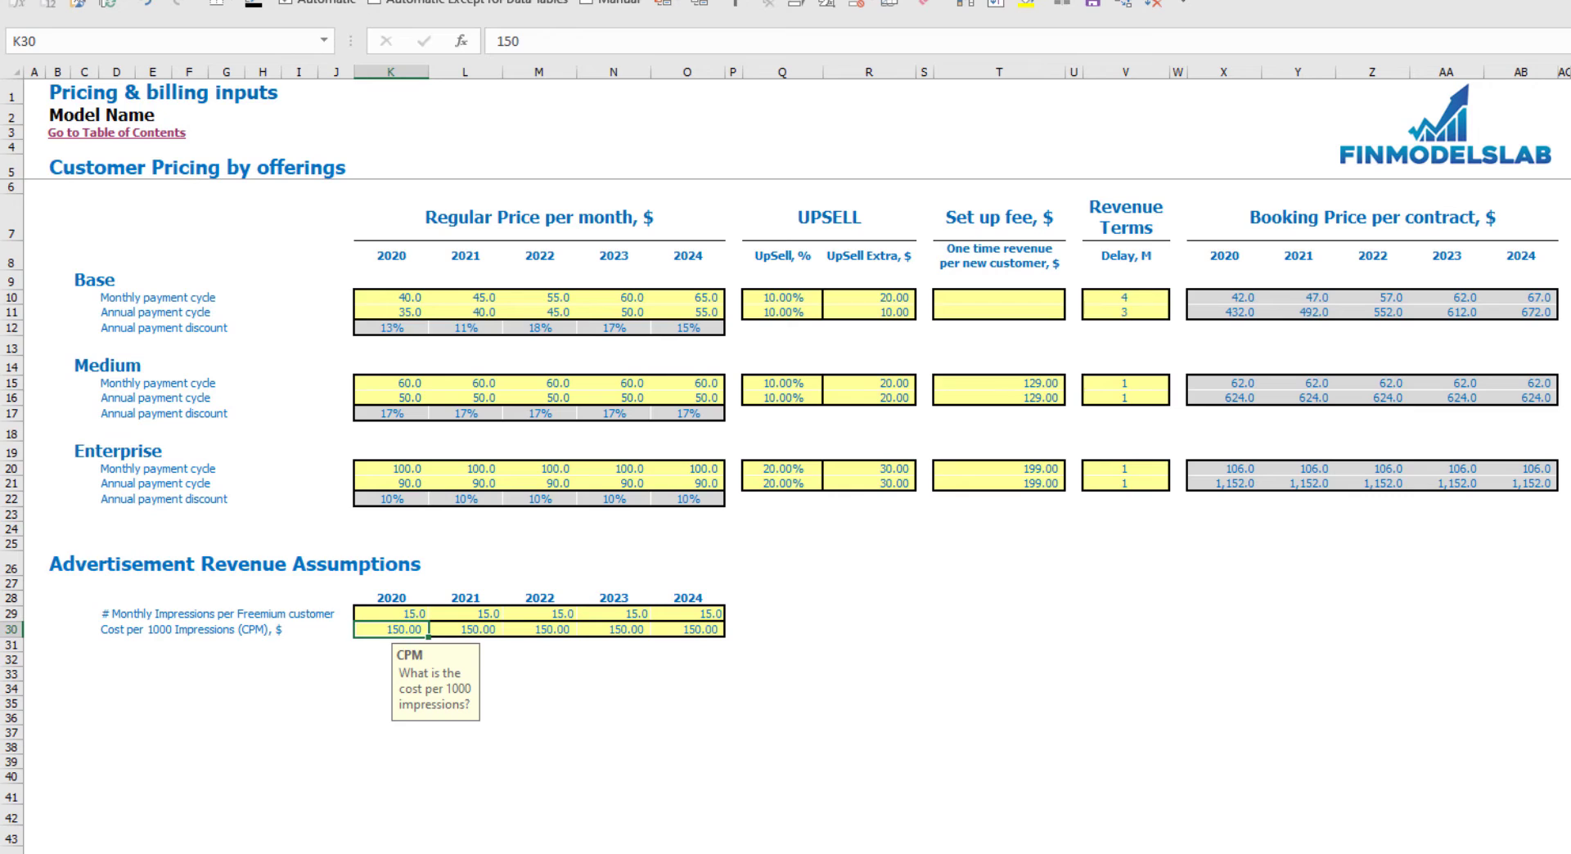
- Set the cost per 1000 impressions to 165 for 2021, 170 for 2022, 185 for 2023 and 200 for 2024
key("Right")
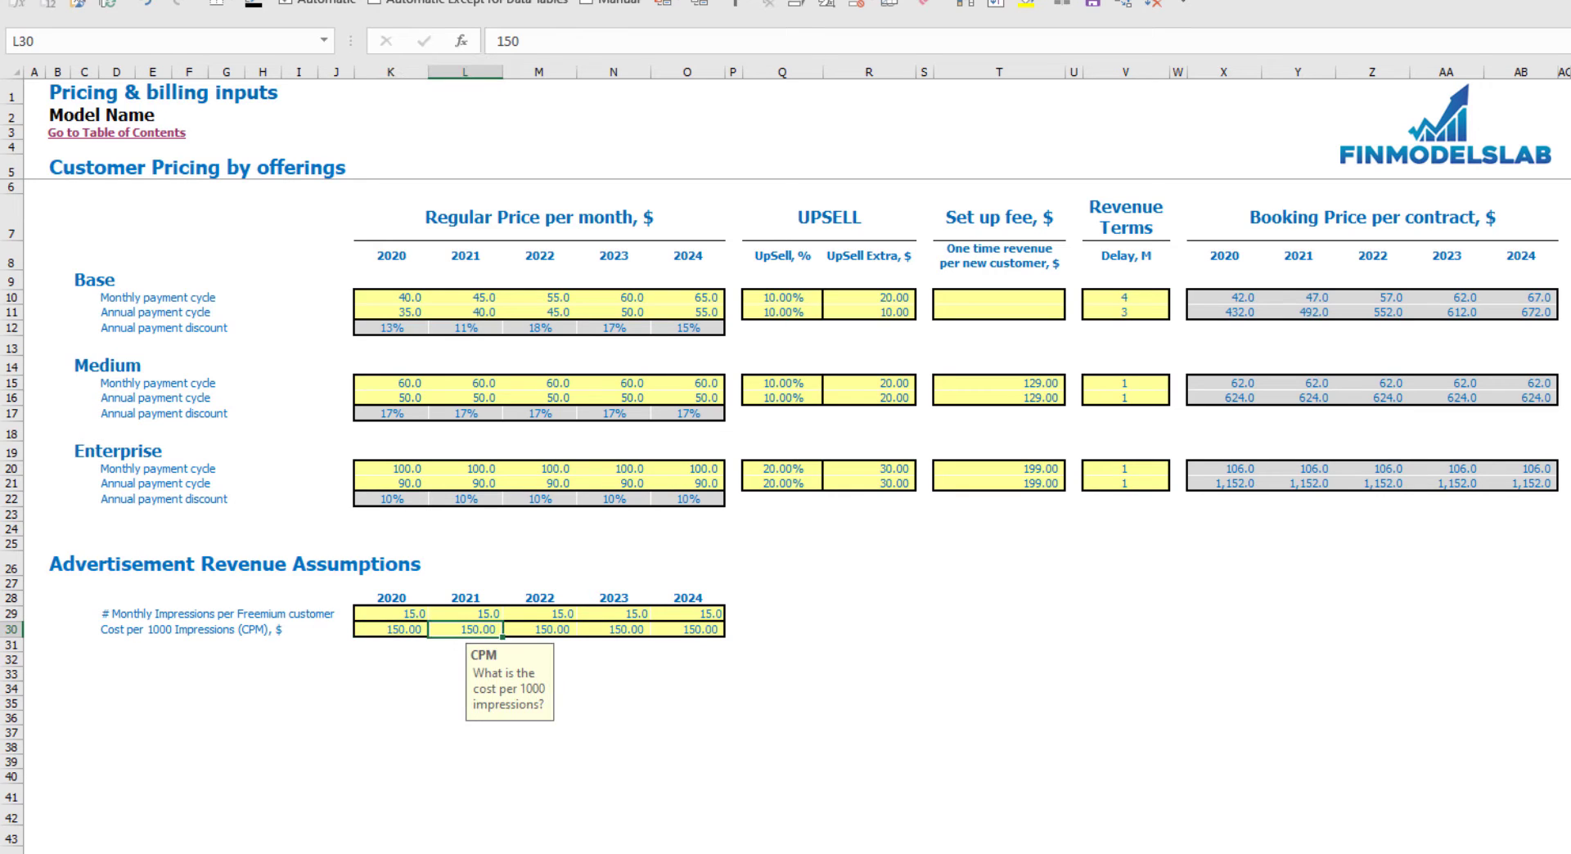
type("14")
key("BackSpace")
key("Right")
type("170")
key("Right")
type("1")
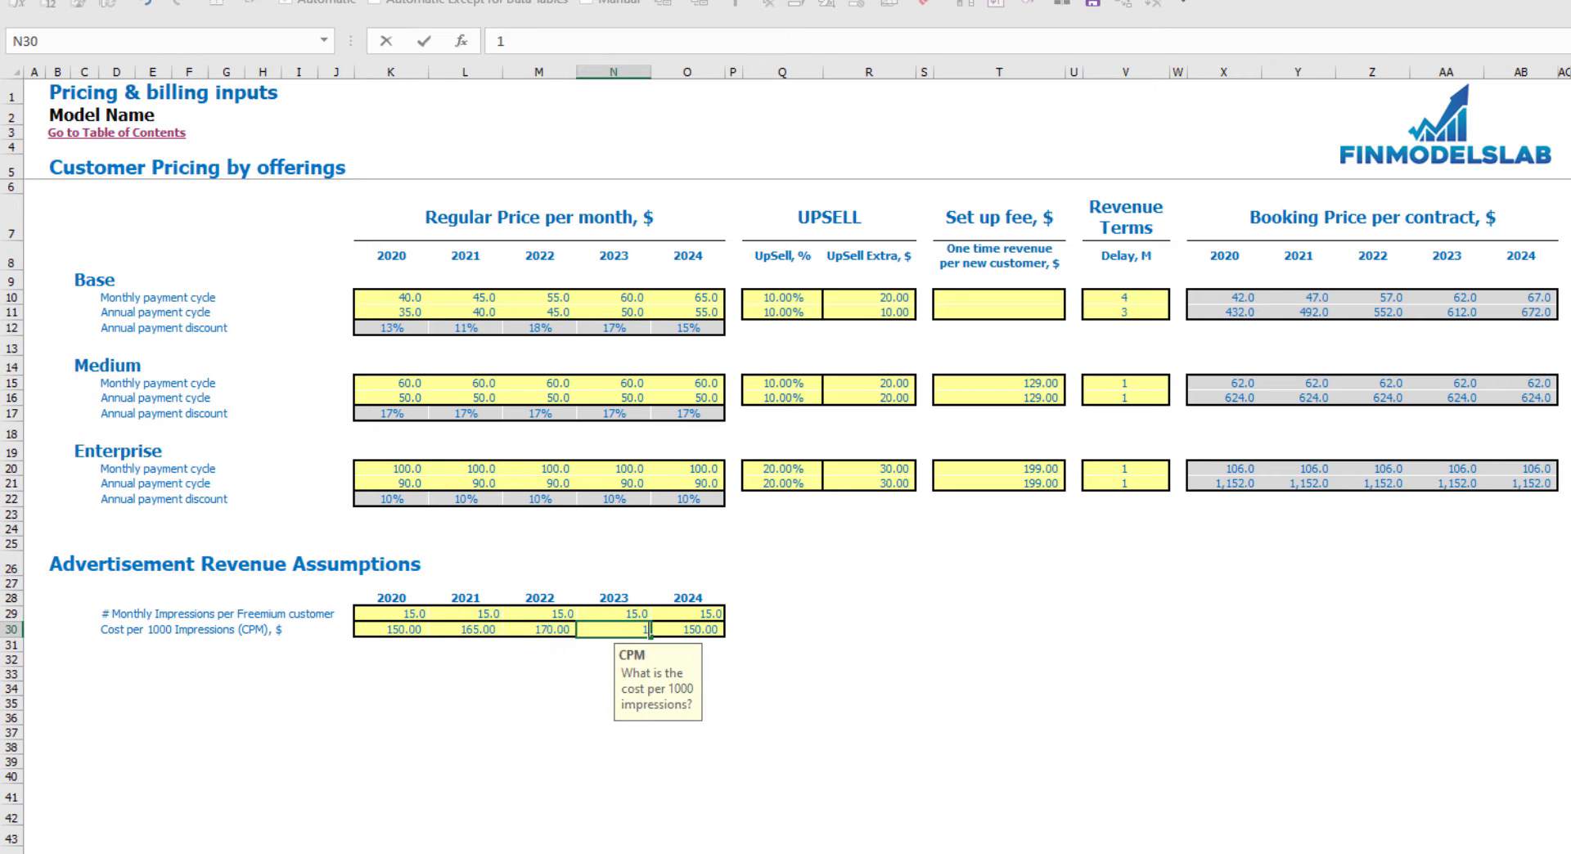
type("85")
key("Right")
type("200")
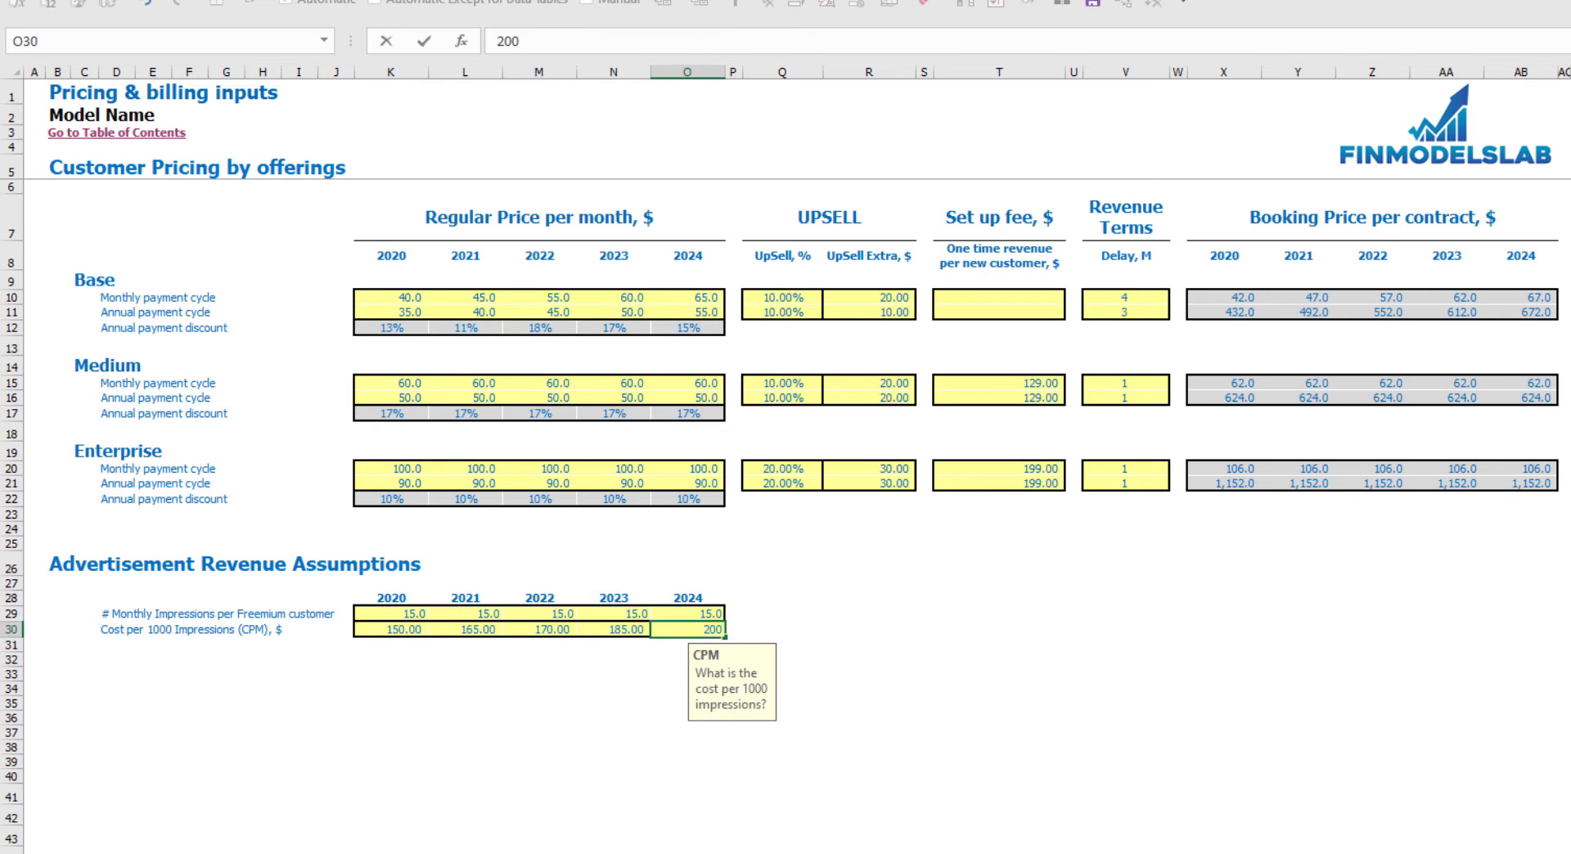
key("Return")
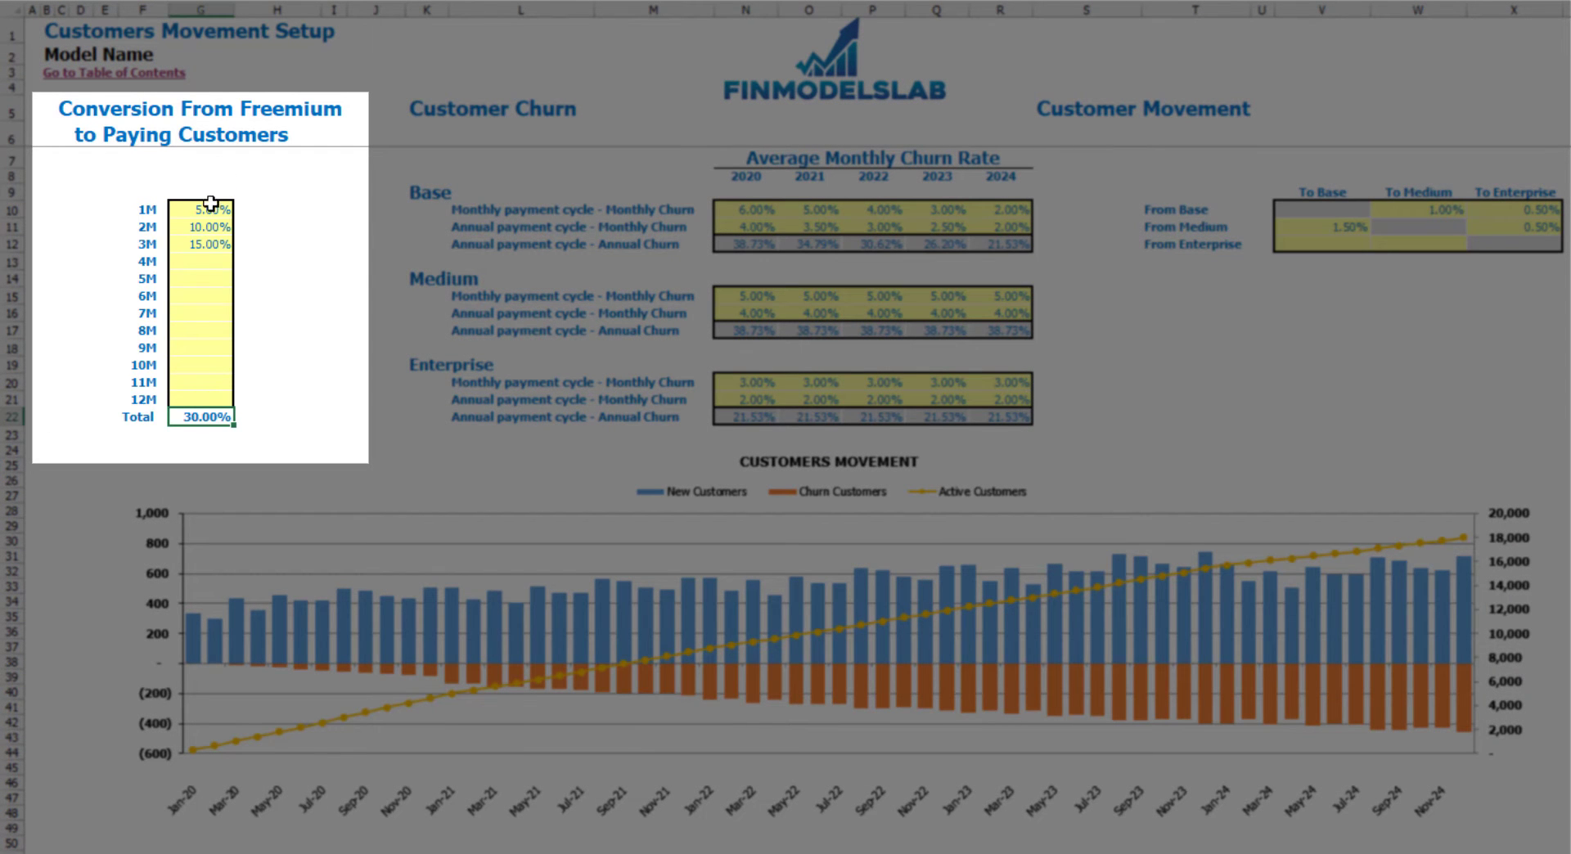
- On the customers movement setup, clear the freemium-to-paying conversion rates for months 1 to 3 and set month 1 to 10%
left_click_drag(214, 209, 214, 244)
key("Delete")
left_click(203, 158)
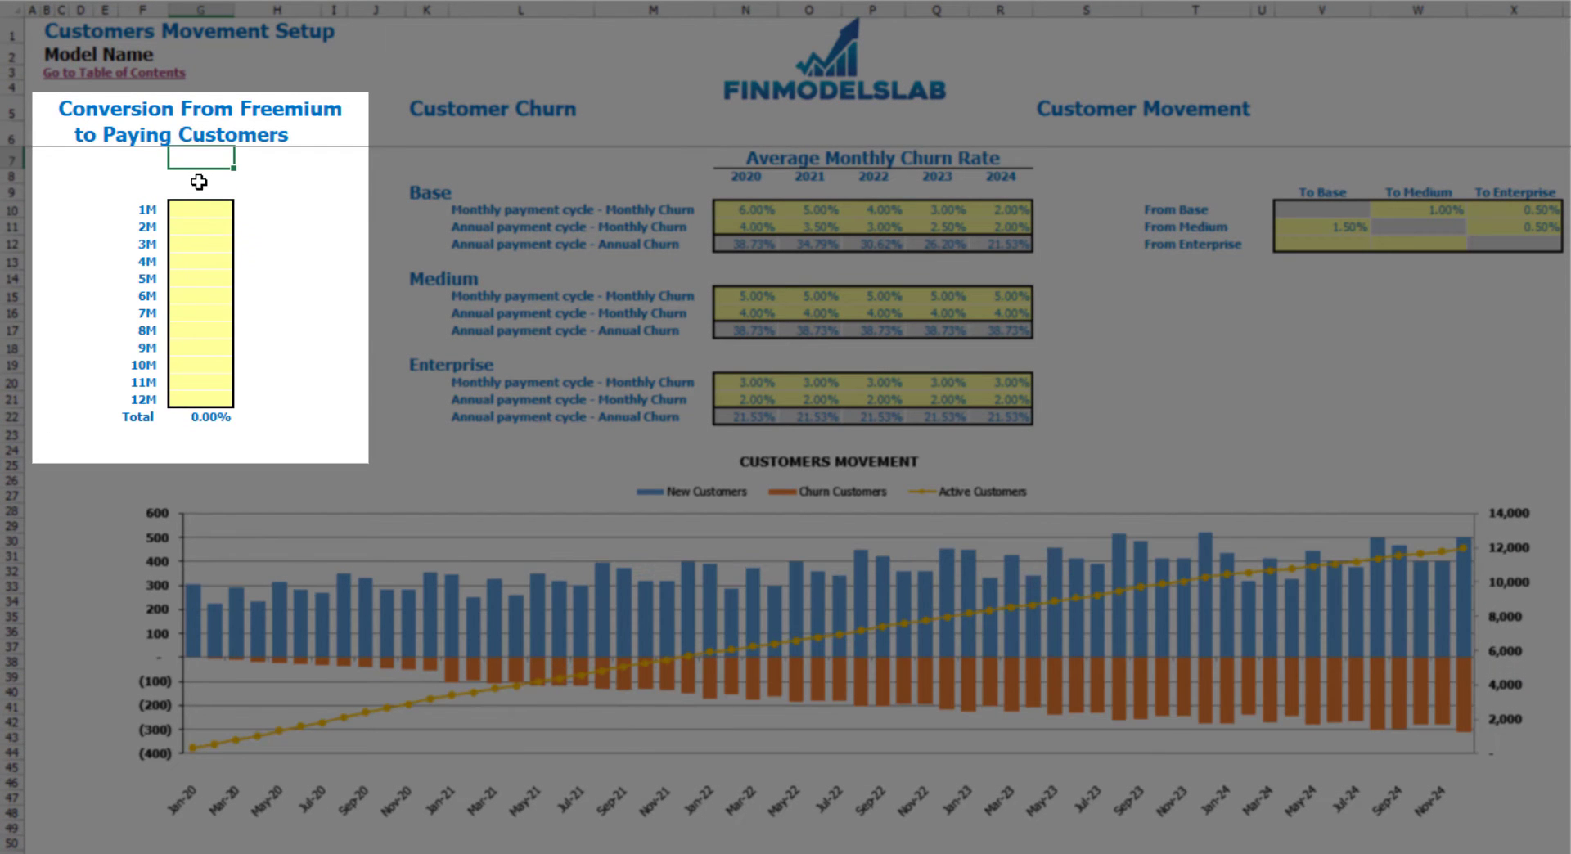
left_click(142, 209)
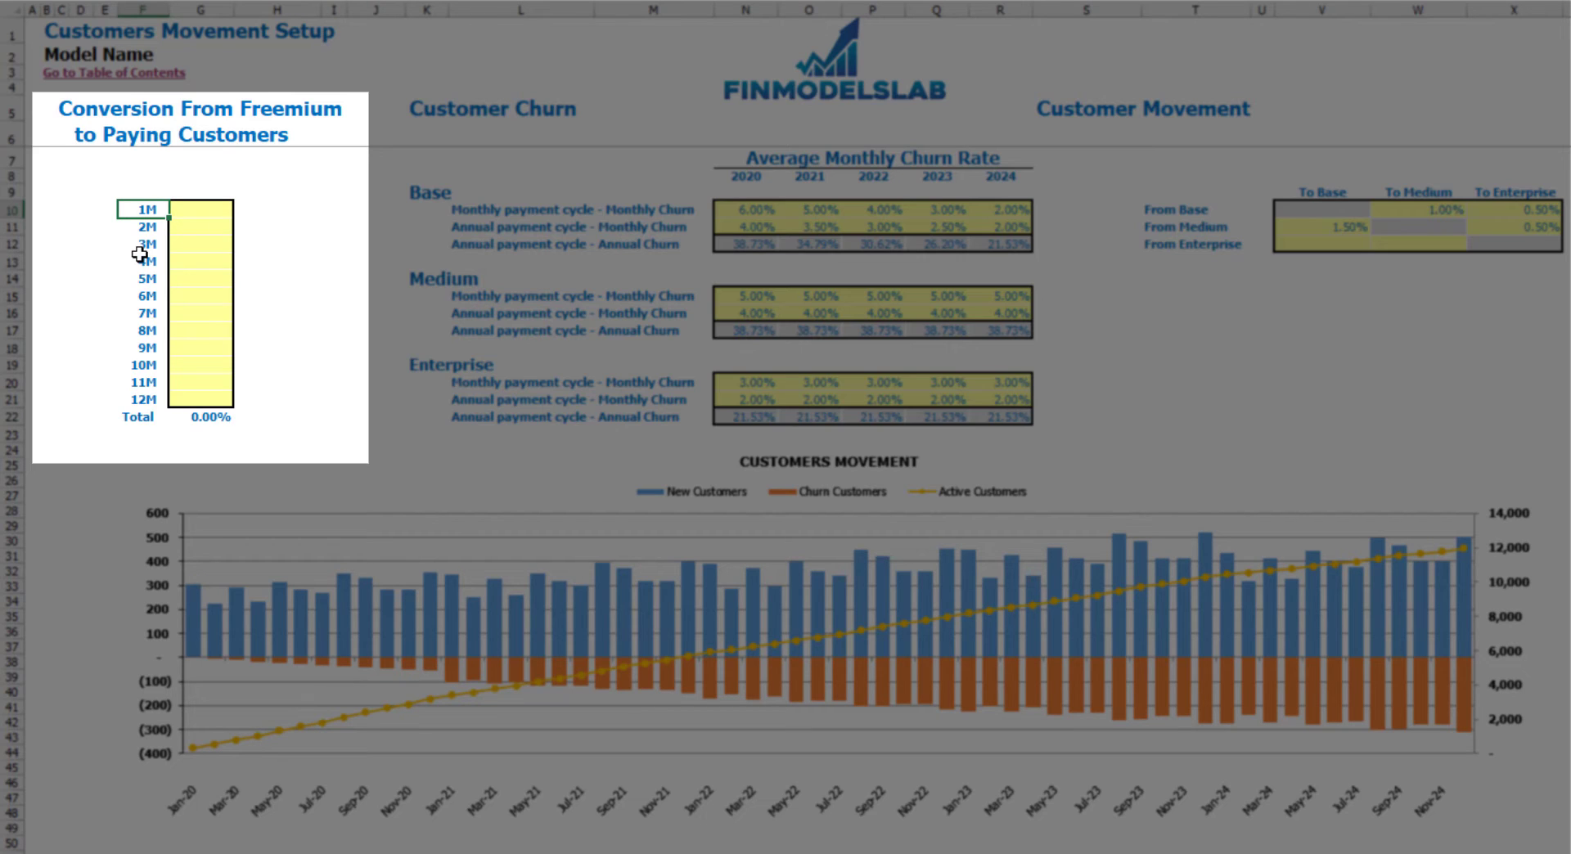
key("Right")
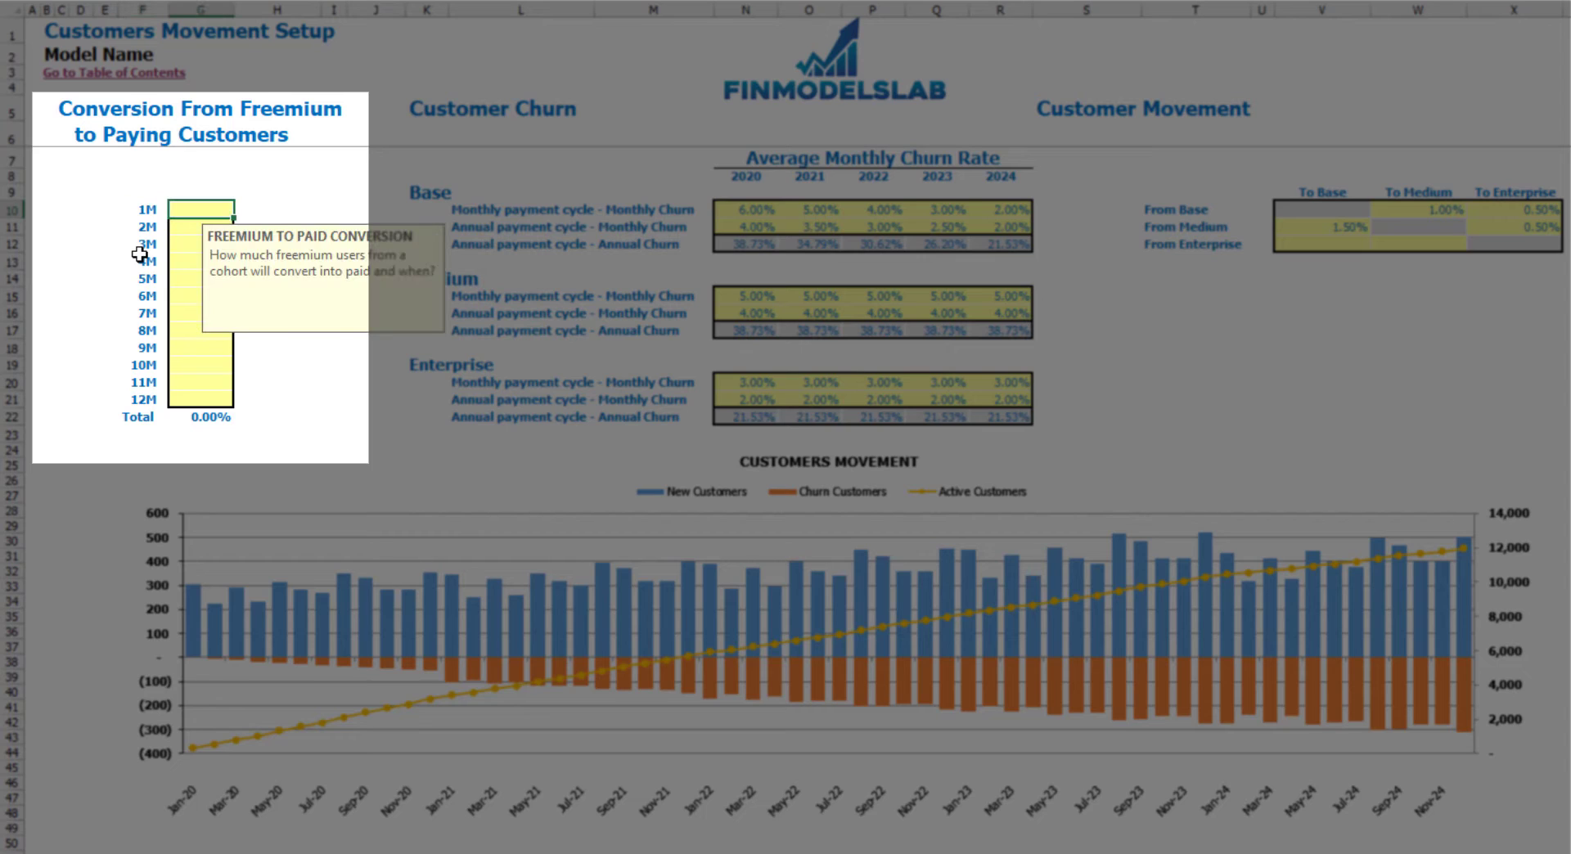
type("10")
key("ctrl+Return")
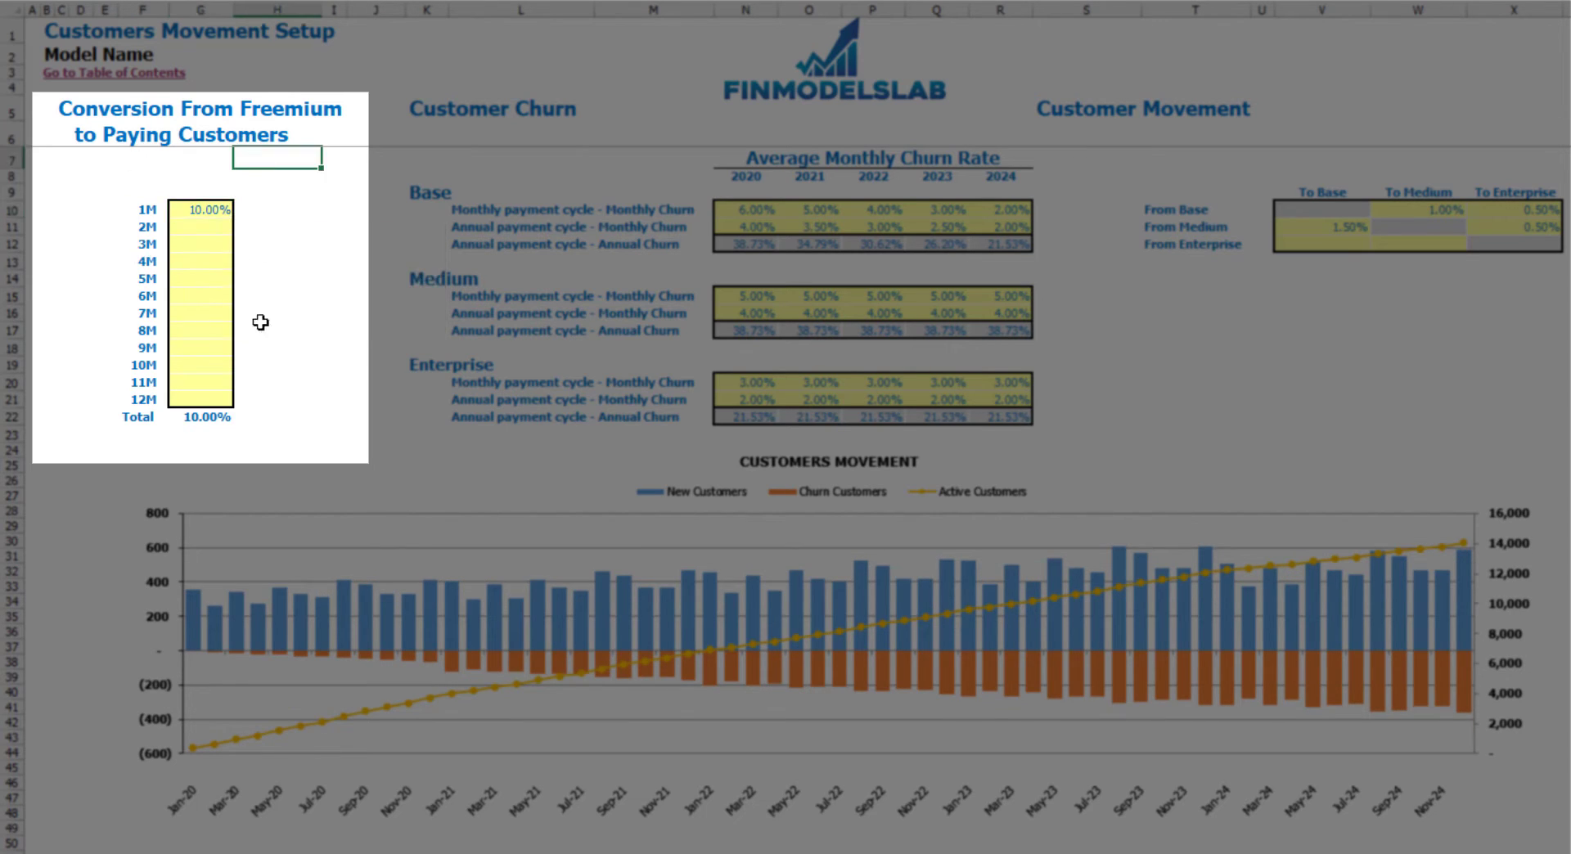
left_click(221, 415)
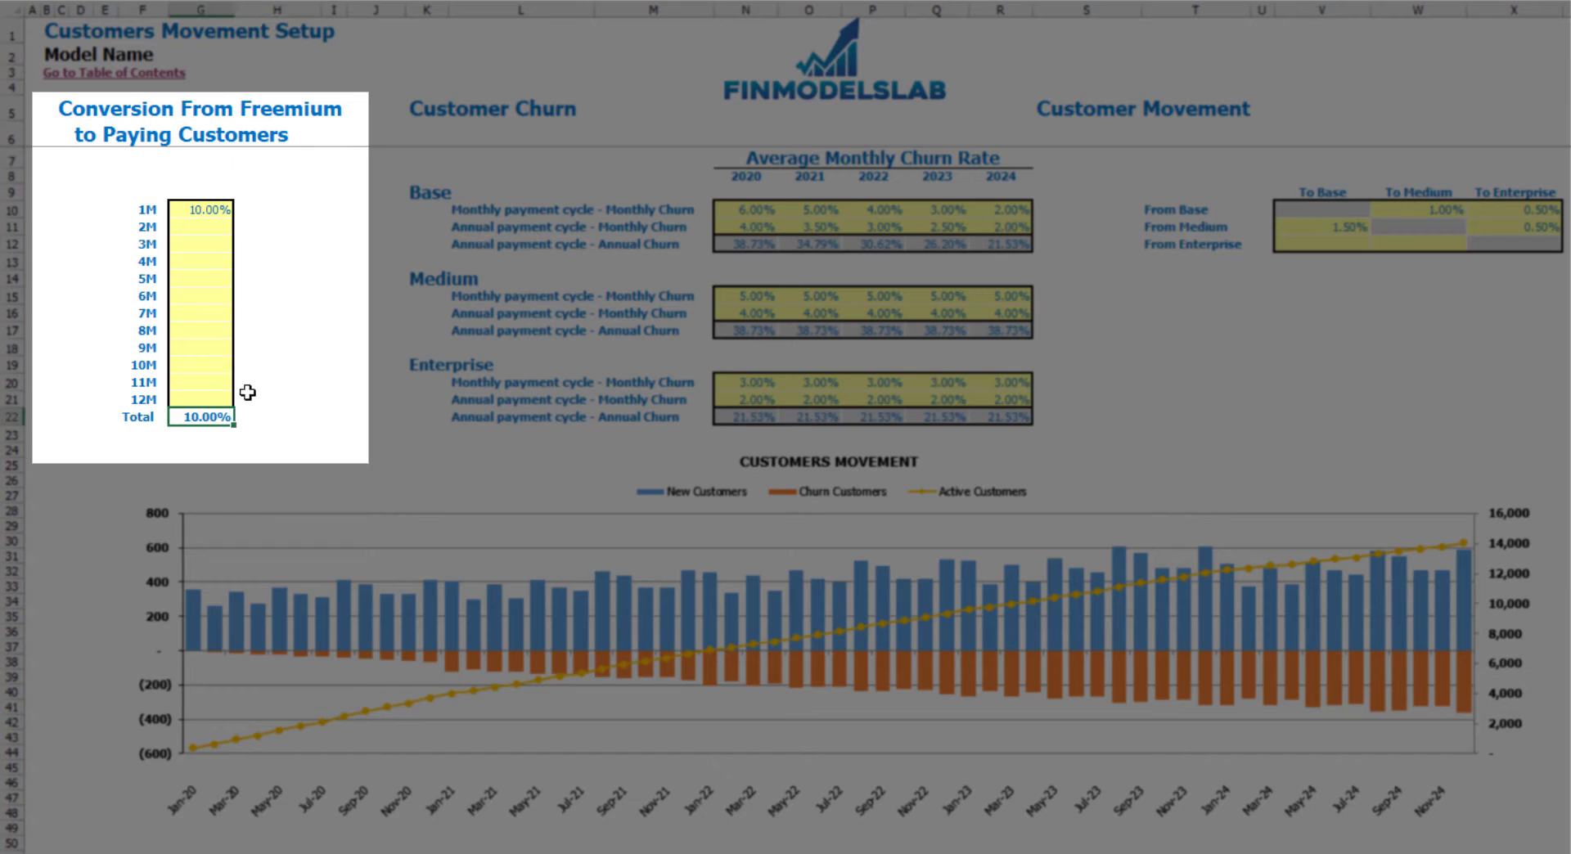
- Set the month 2 freemium-to-paying conversion rate to 5% and check the total conversion
left_click(227, 226)
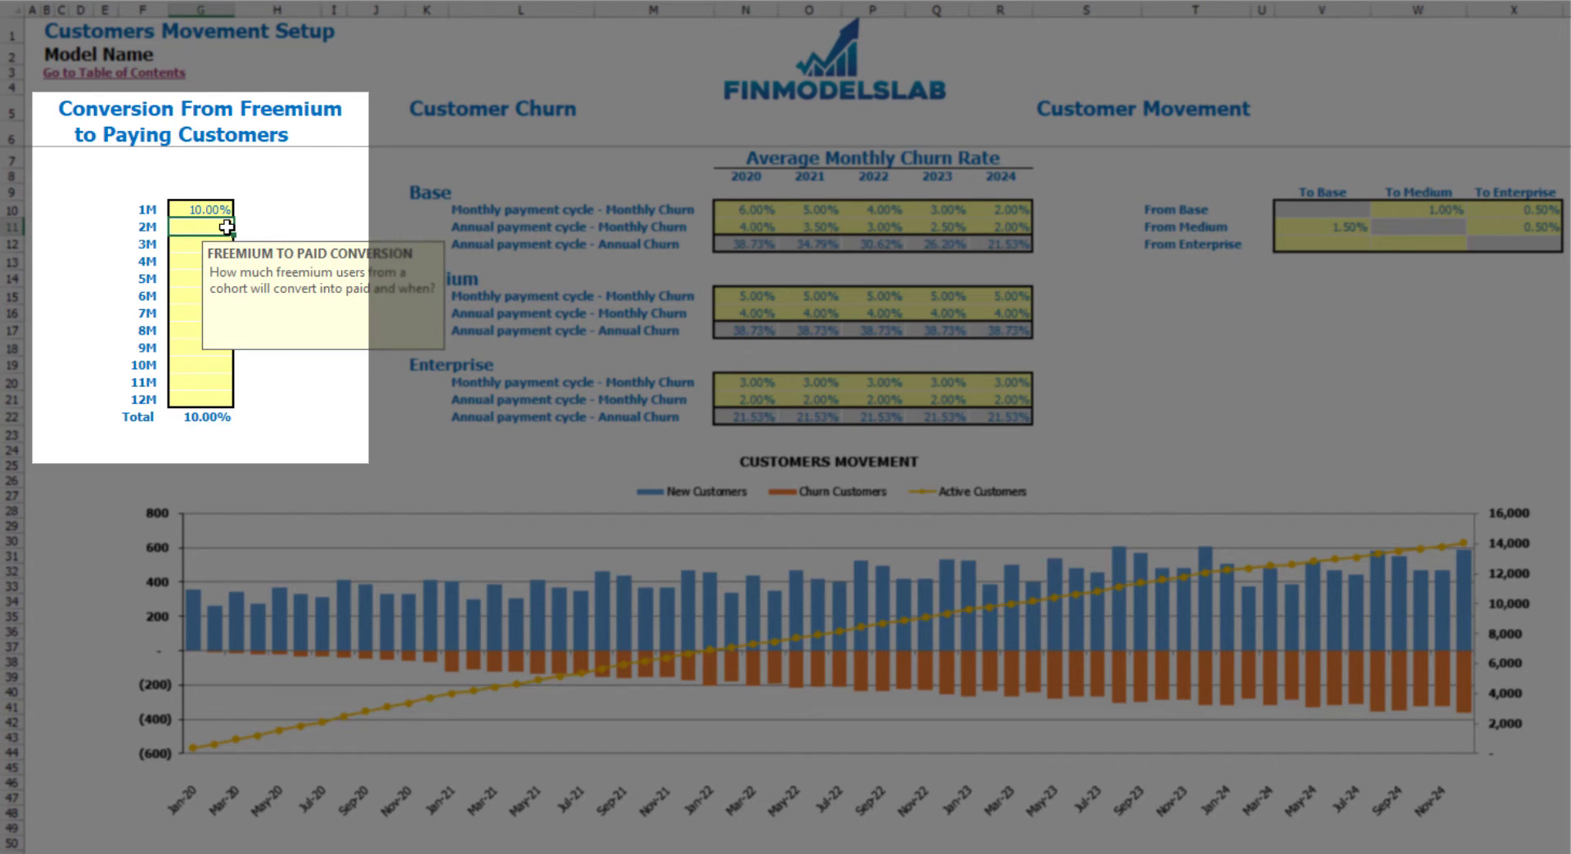
type("5")
key("ctrl+Return")
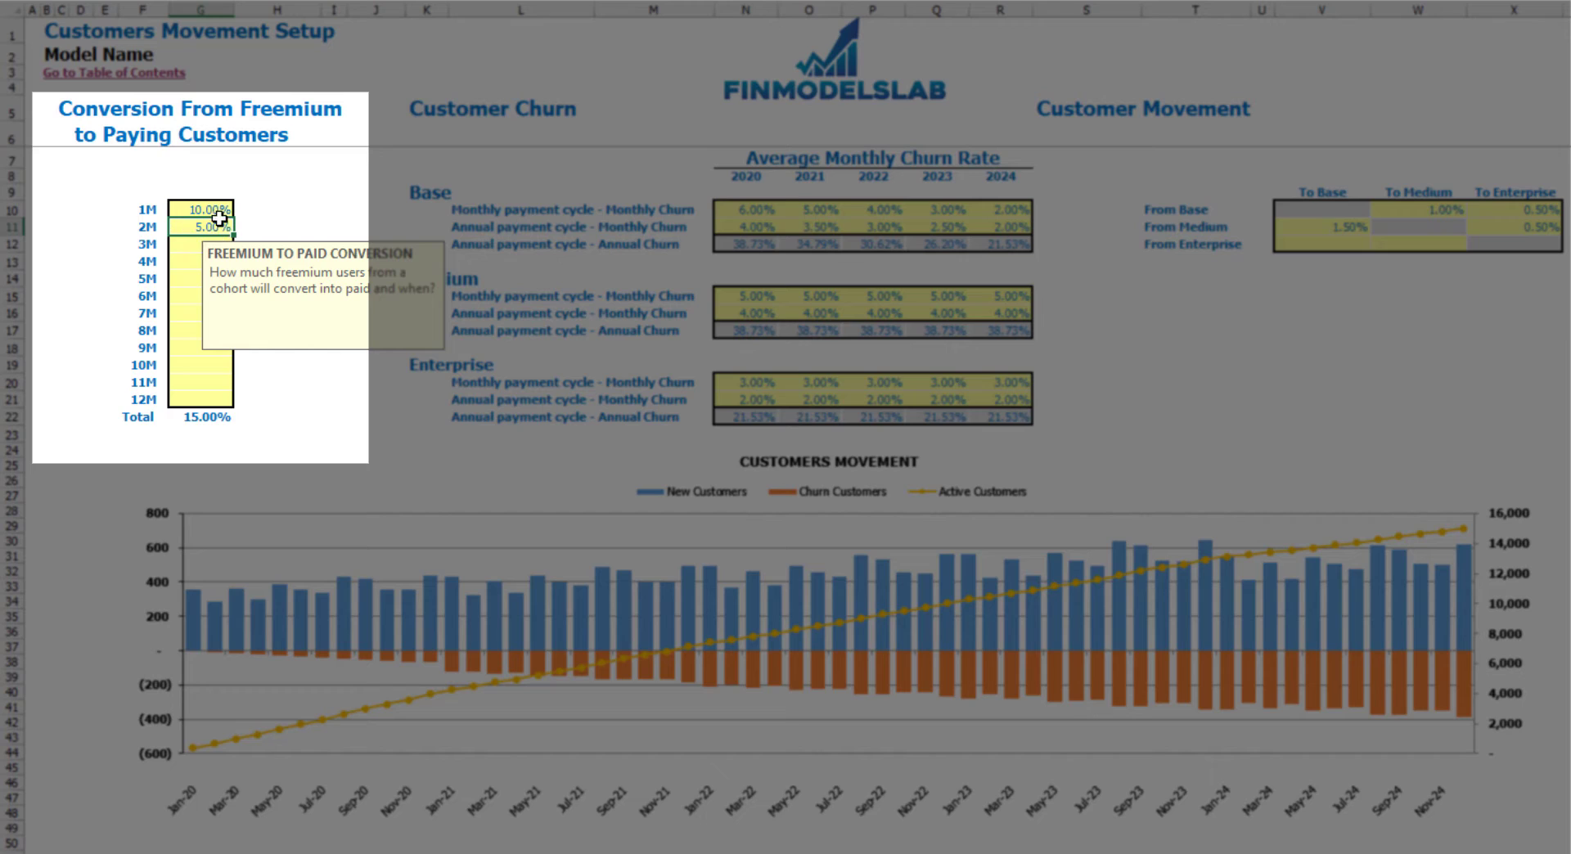
left_click(272, 205)
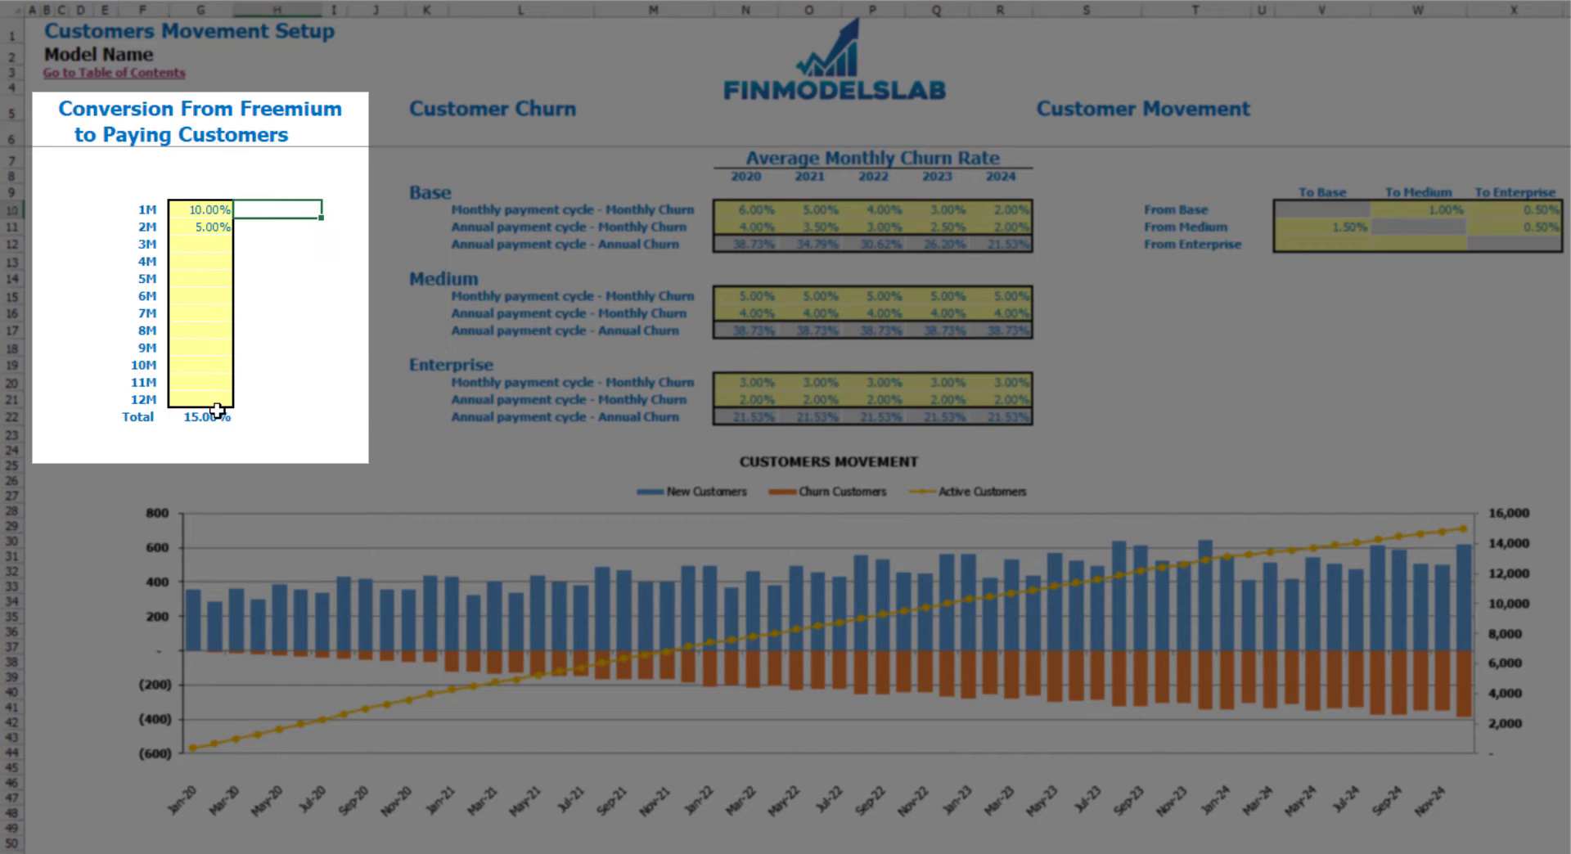
left_click(216, 413)
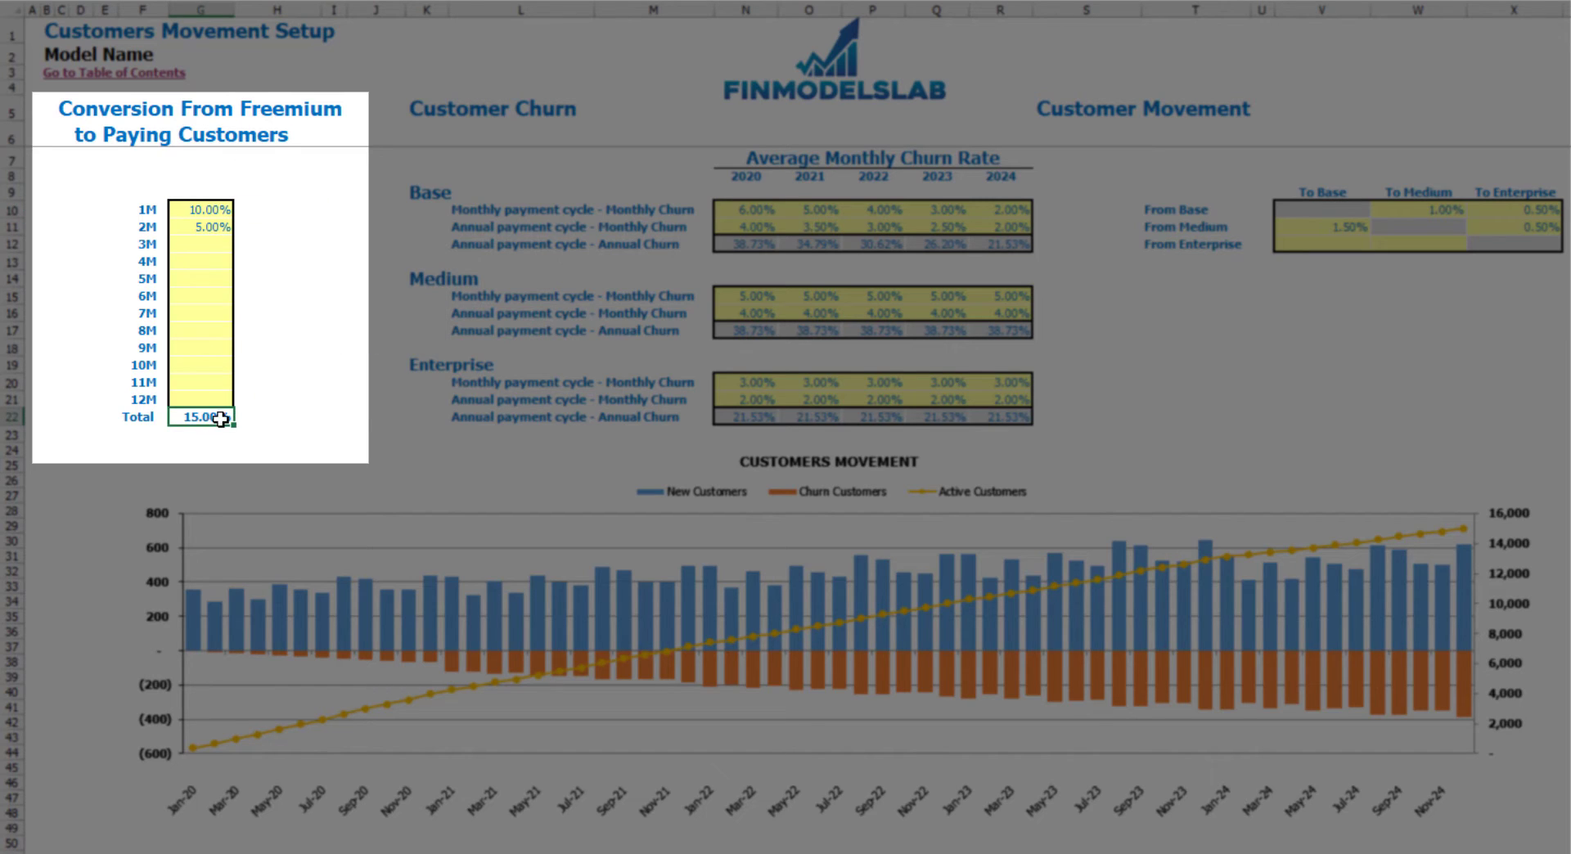
- Set the month 3 freemium-to-paying conversion rate to 3% and check the total conversion
left_click(205, 245)
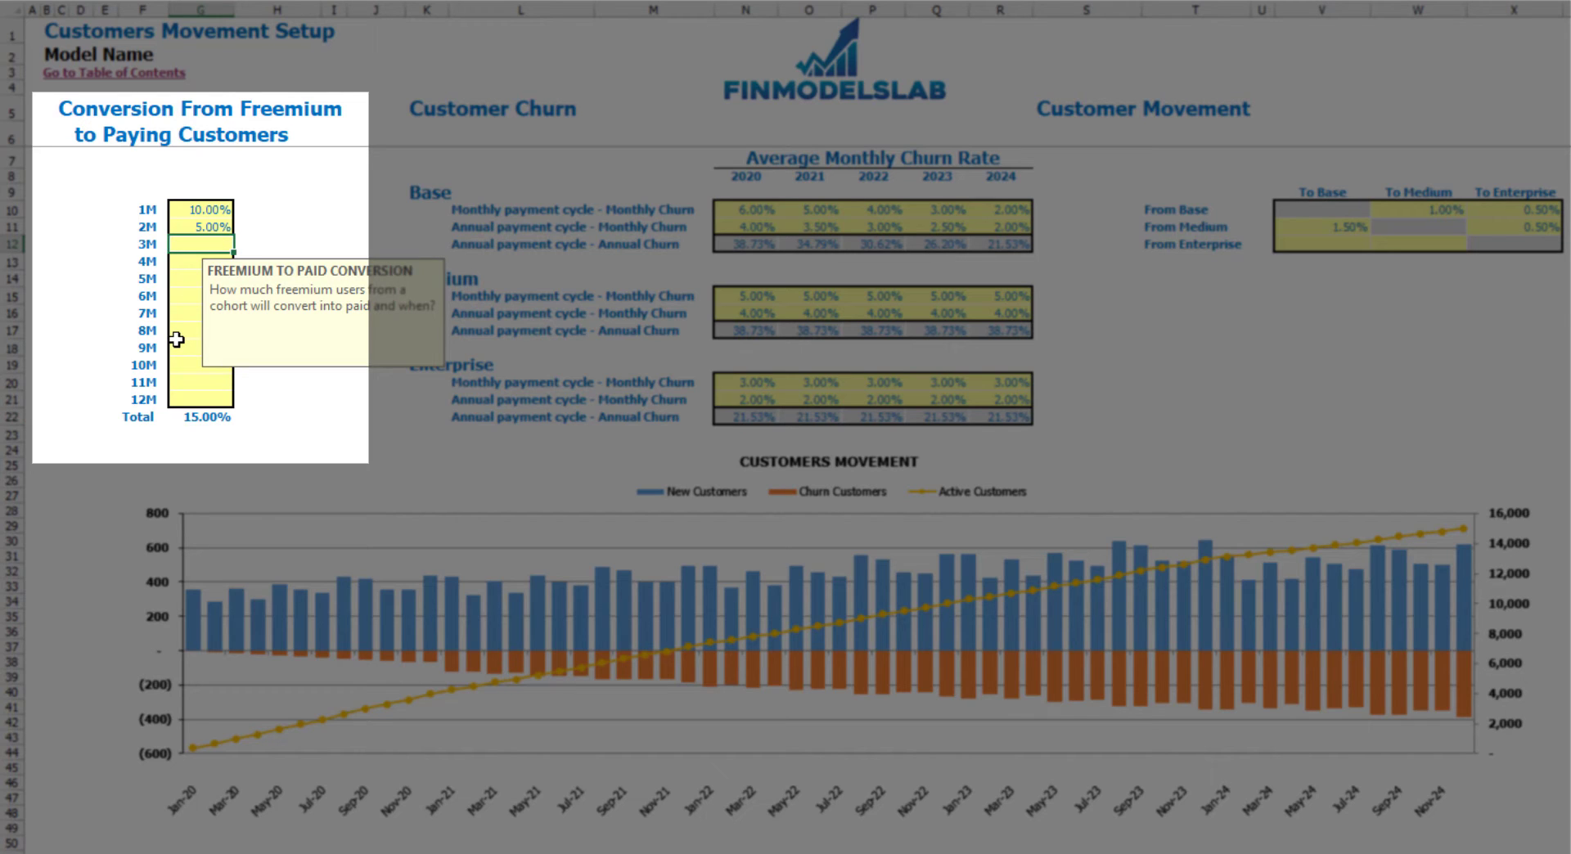
key("Return")
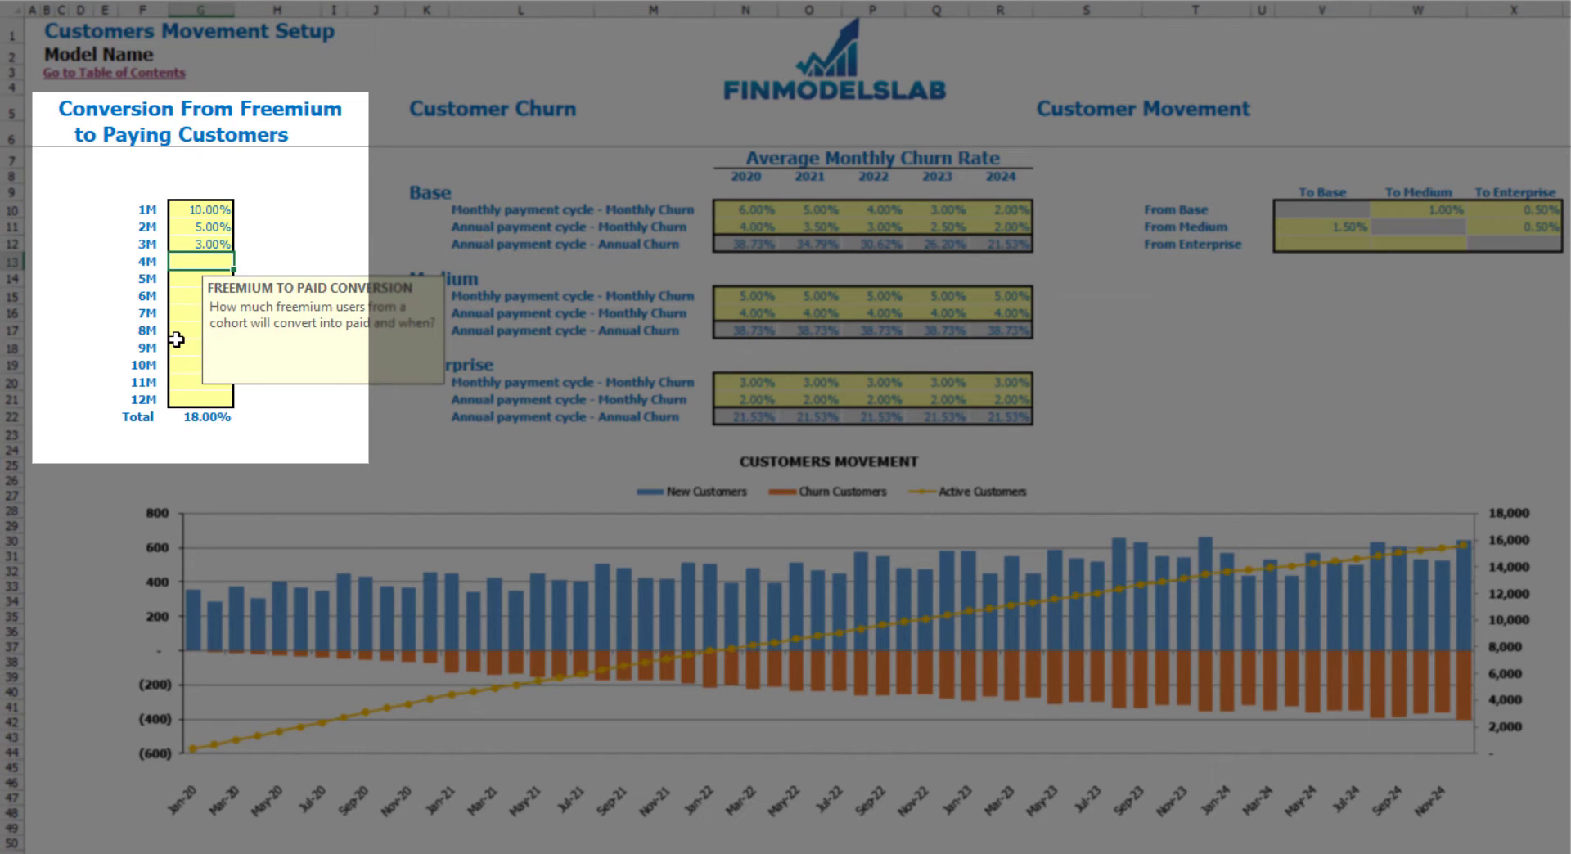
left_click(337, 228)
left_click(202, 416)
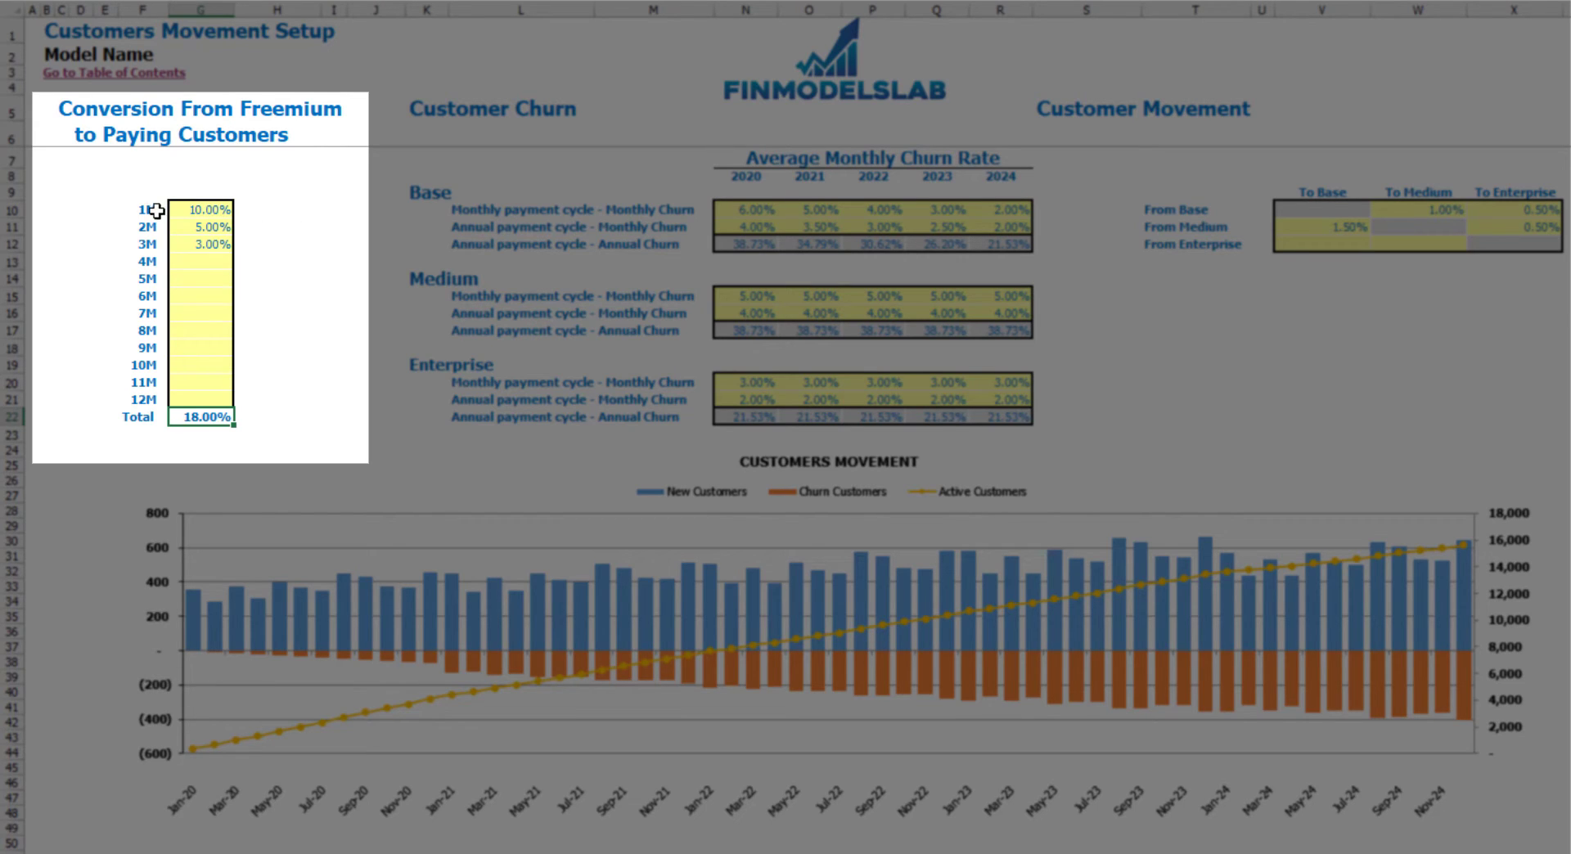
- Review the freemium conversion rates for months 1 to 3 one by one together with their total
left_click(257, 209)
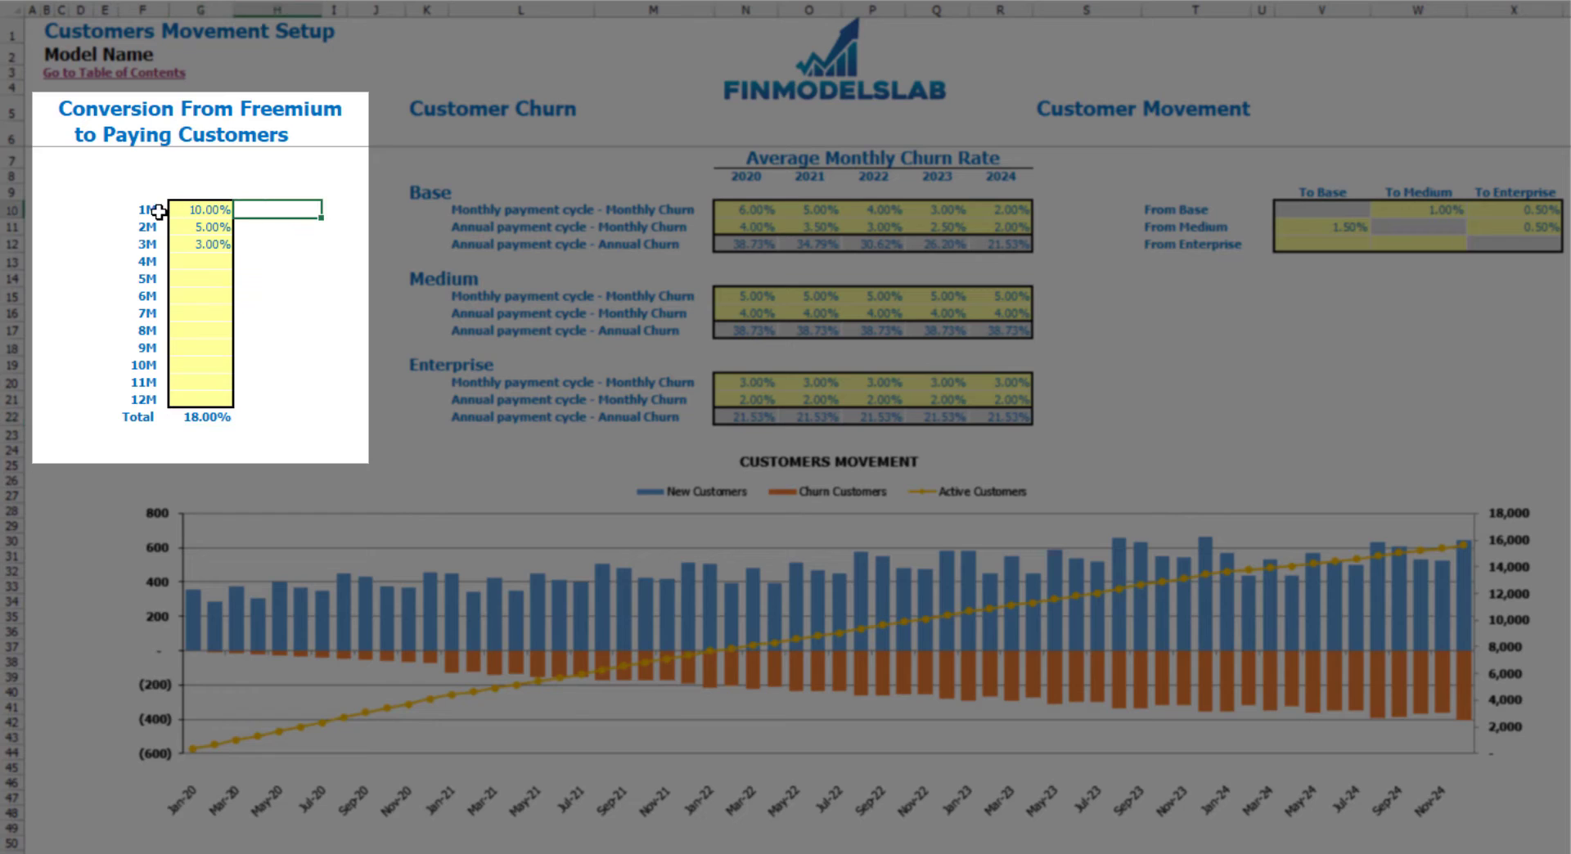
left_click(206, 209)
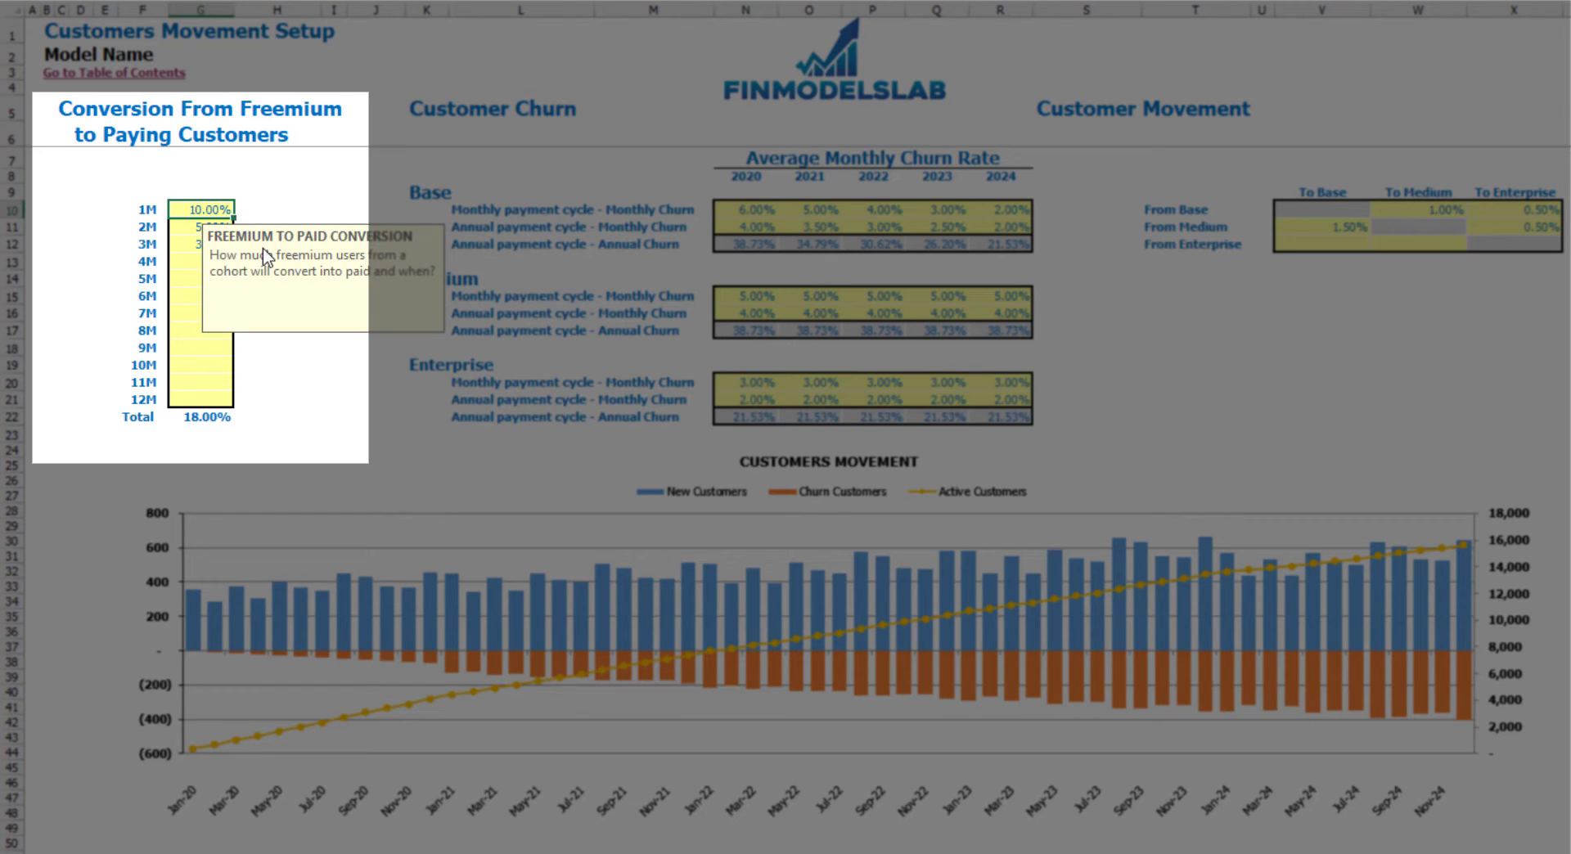
key("Down")
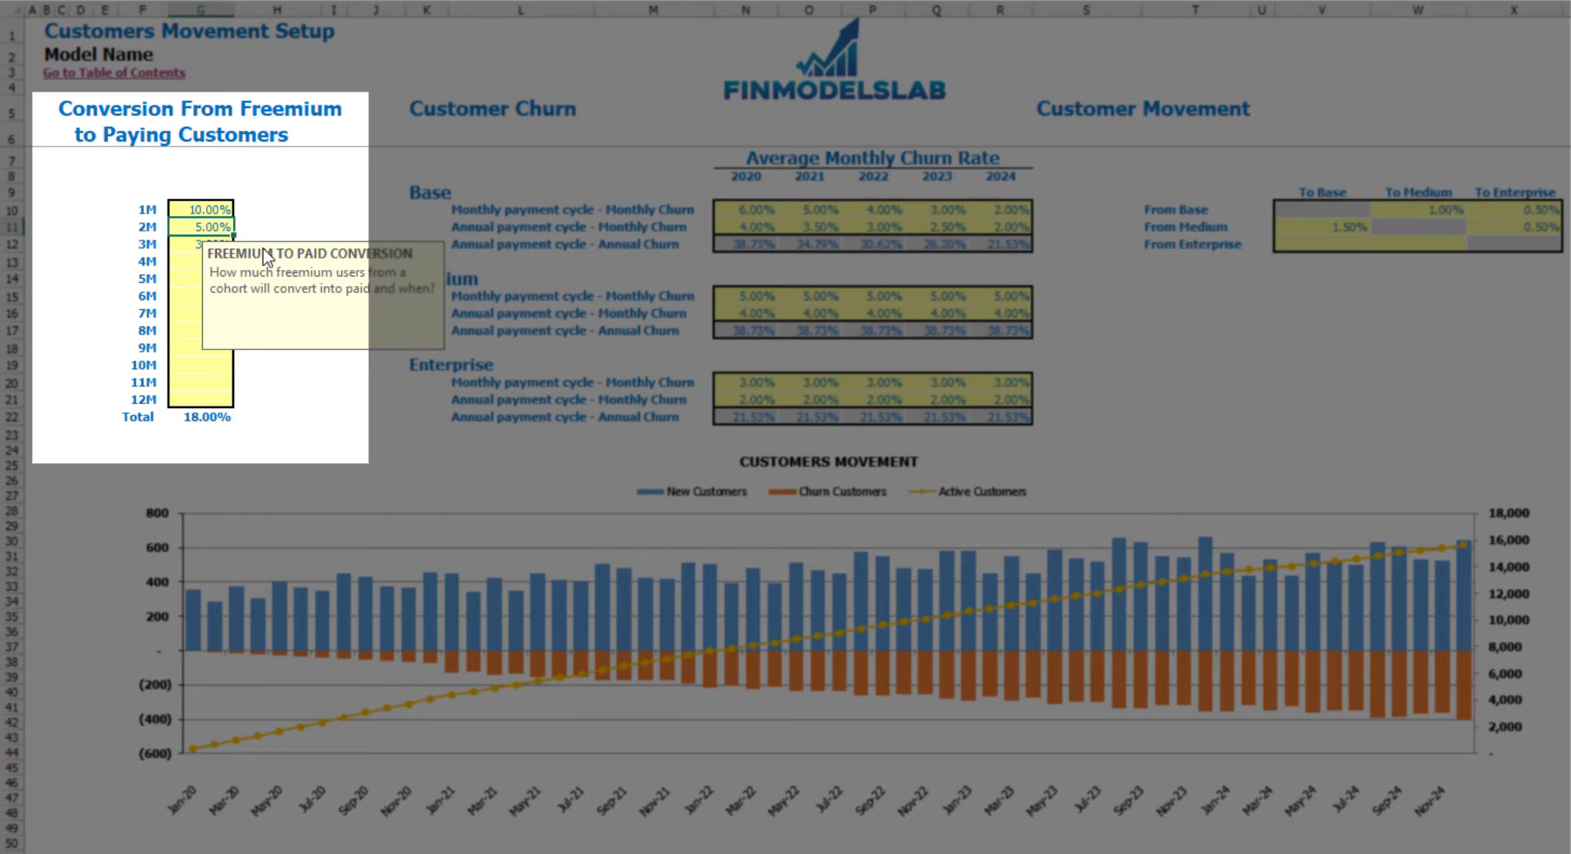
key("Down")
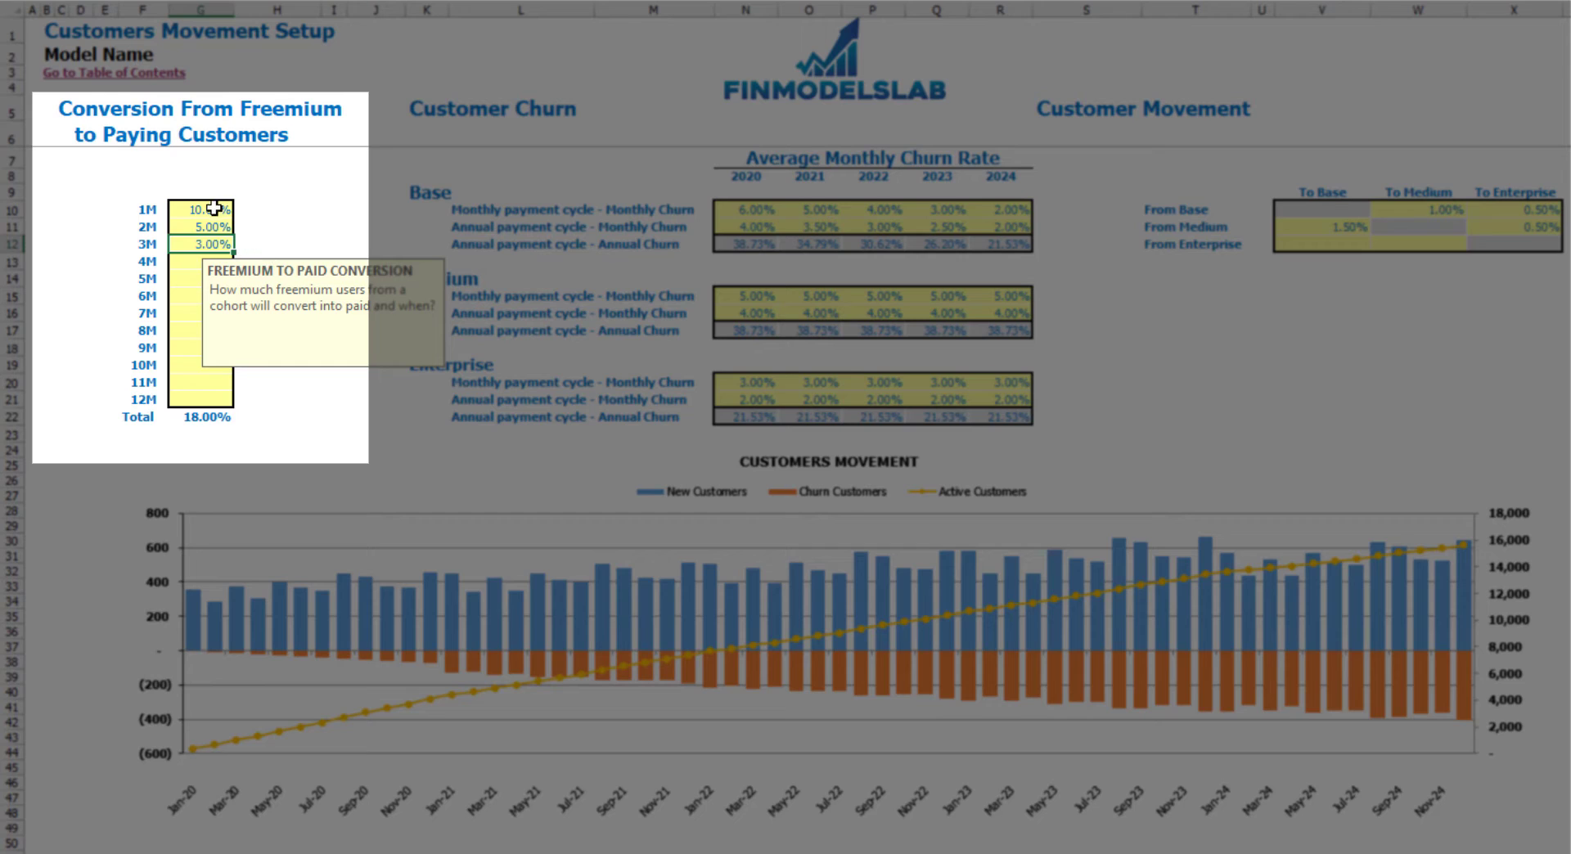
left_click(202, 417)
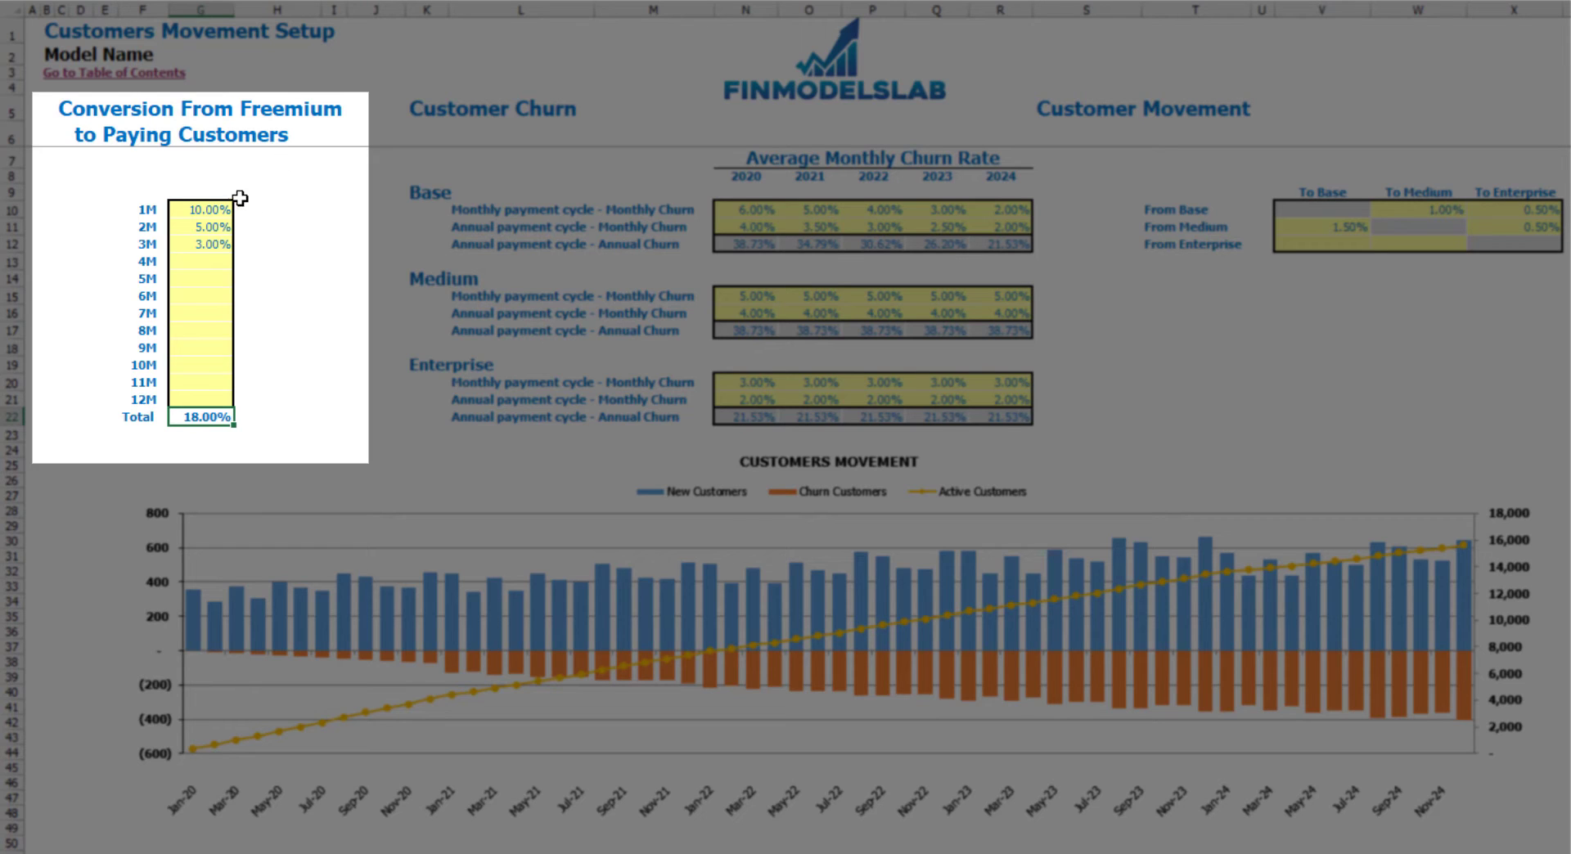
left_click(211, 209)
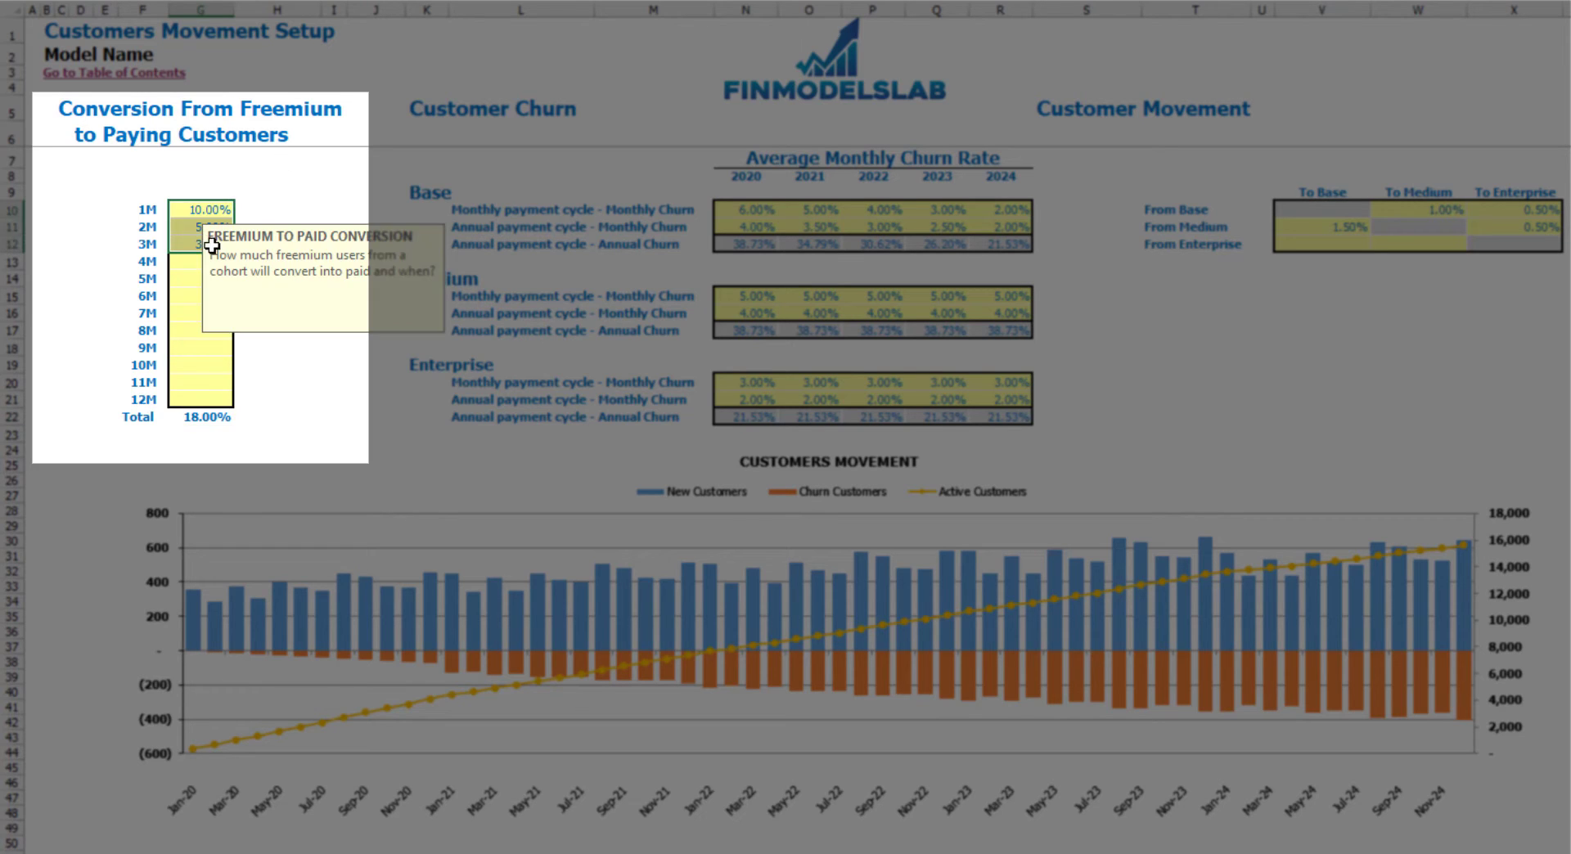
- Clear the freemium-to-paying conversion rates for months 1 to 3 and set month 4 to 10%
left_click_drag(211, 209, 204, 244)
key("Delete")
left_click(183, 260)
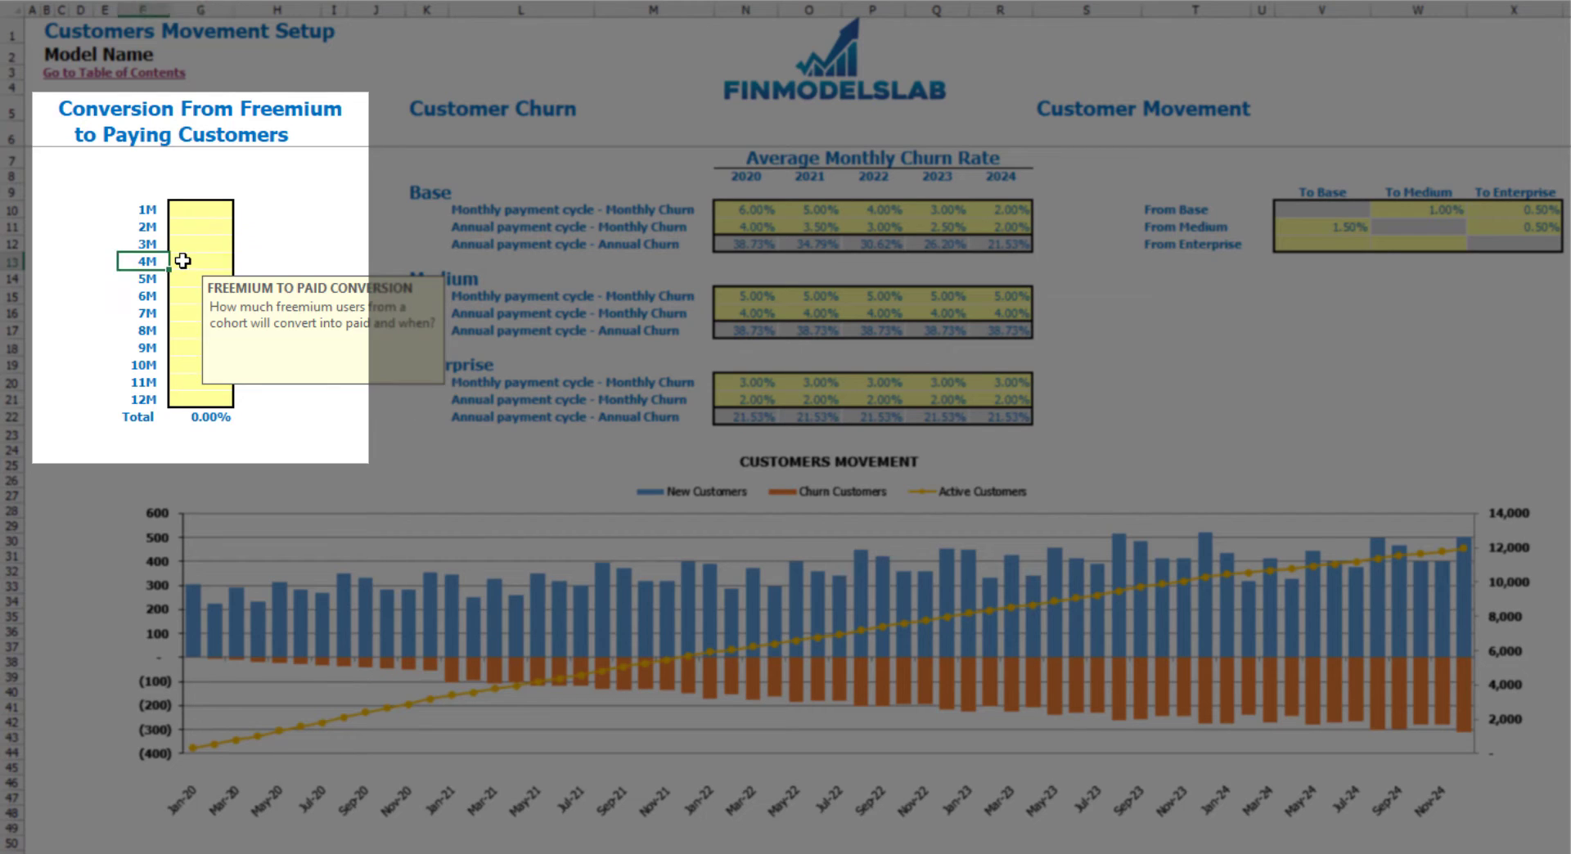
type("10")
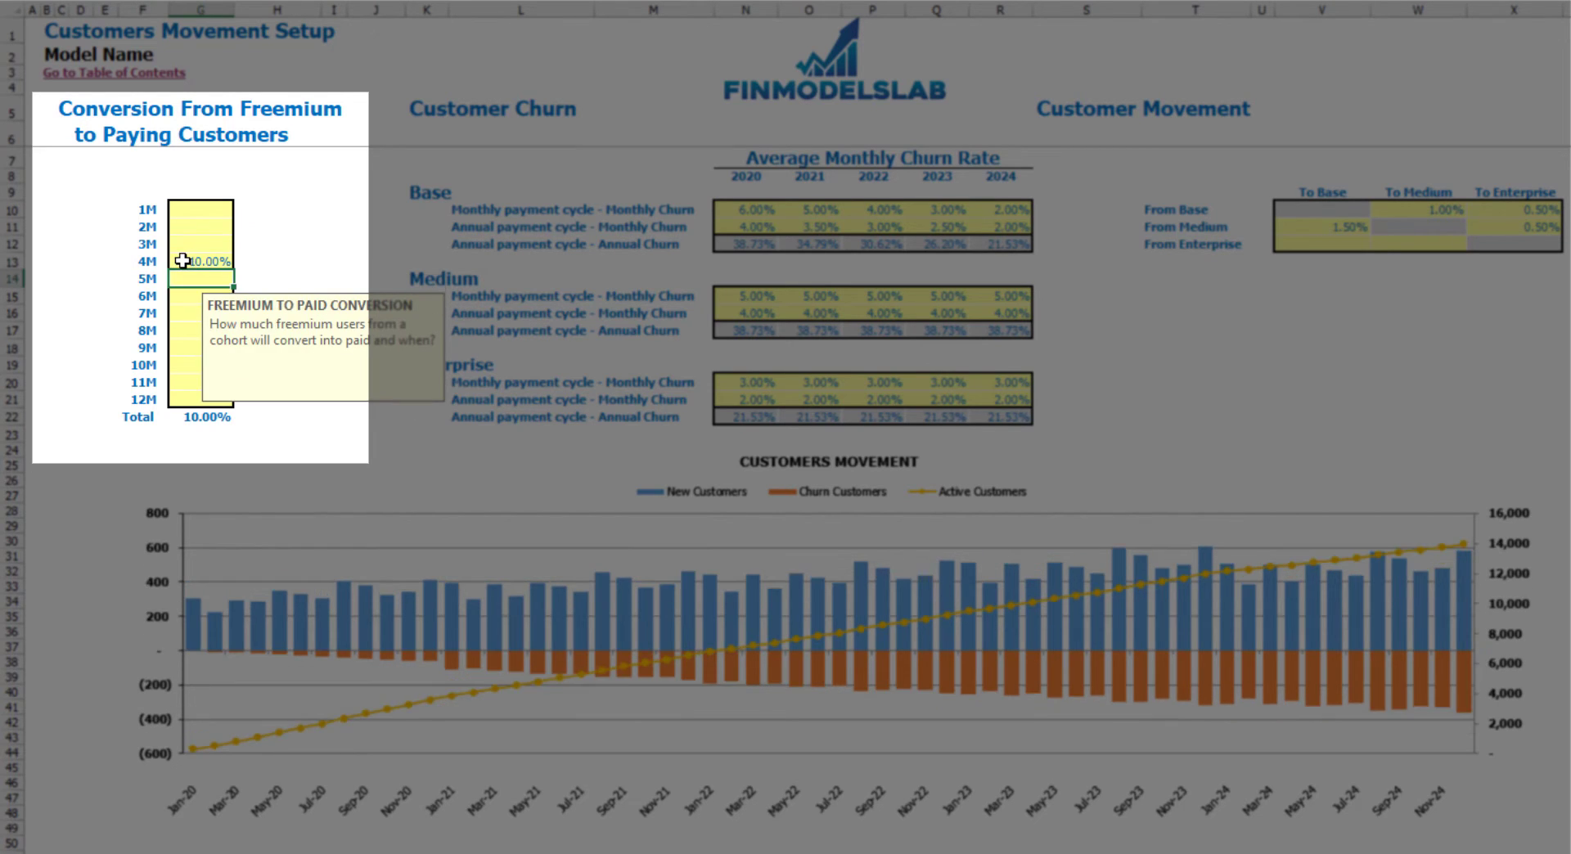
left_click(250, 243)
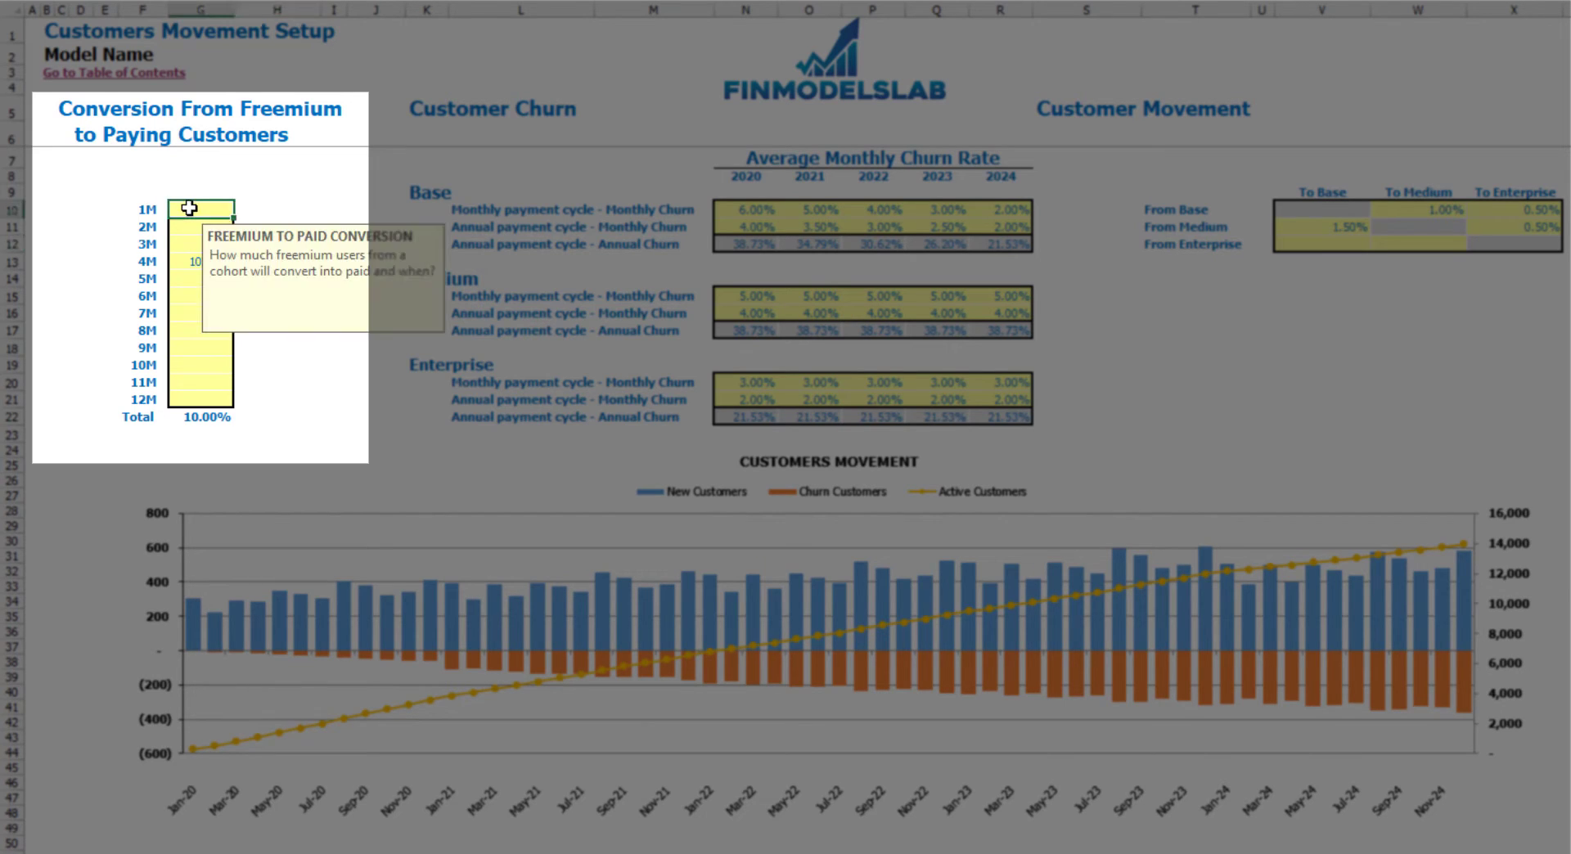
left_click(279, 177)
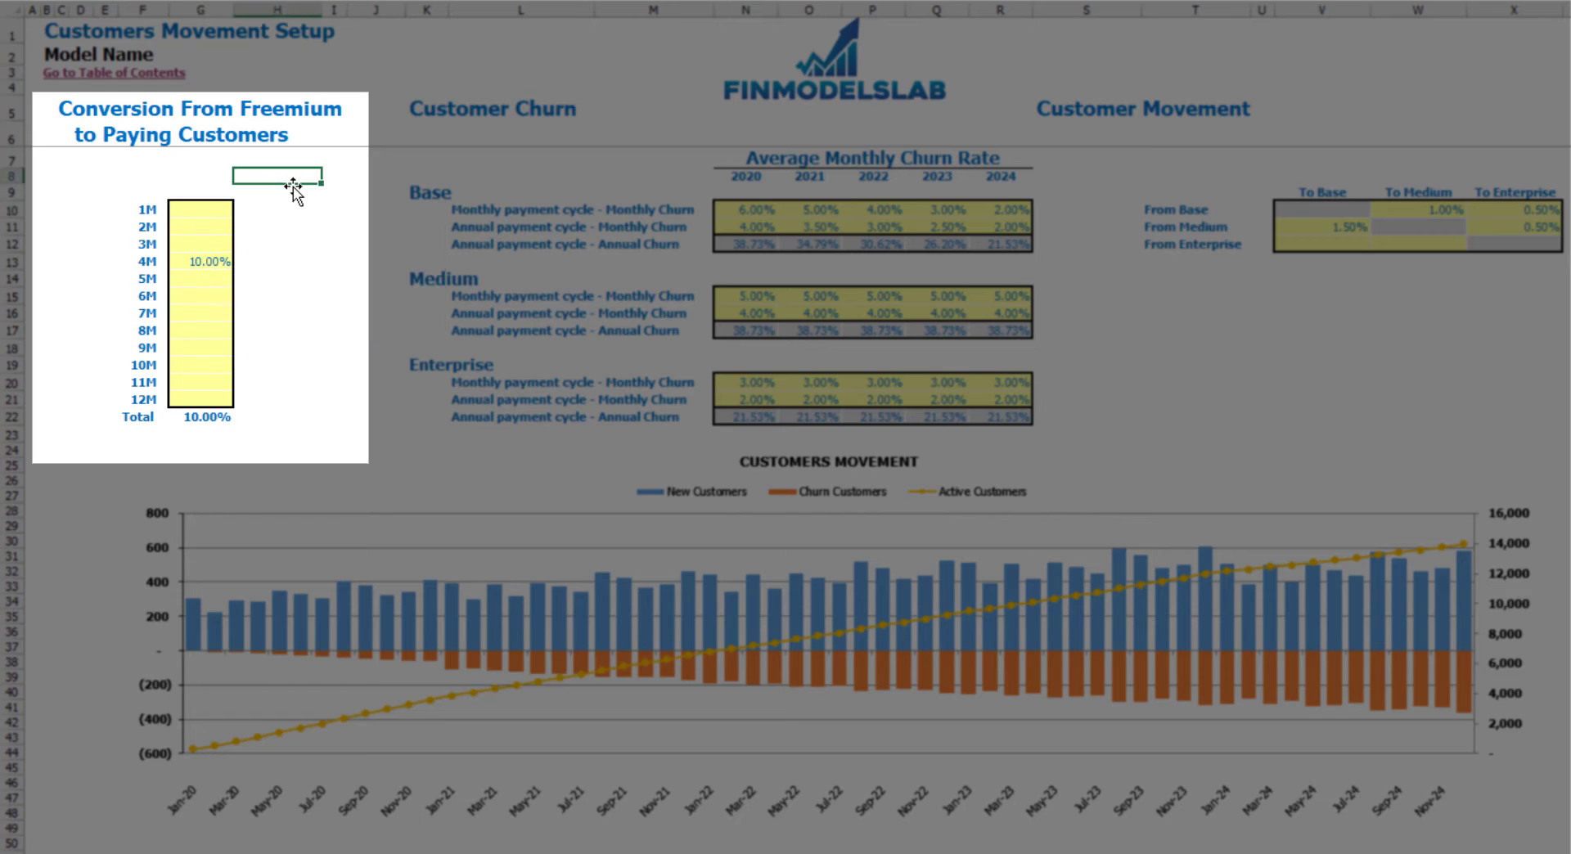
left_click(212, 261)
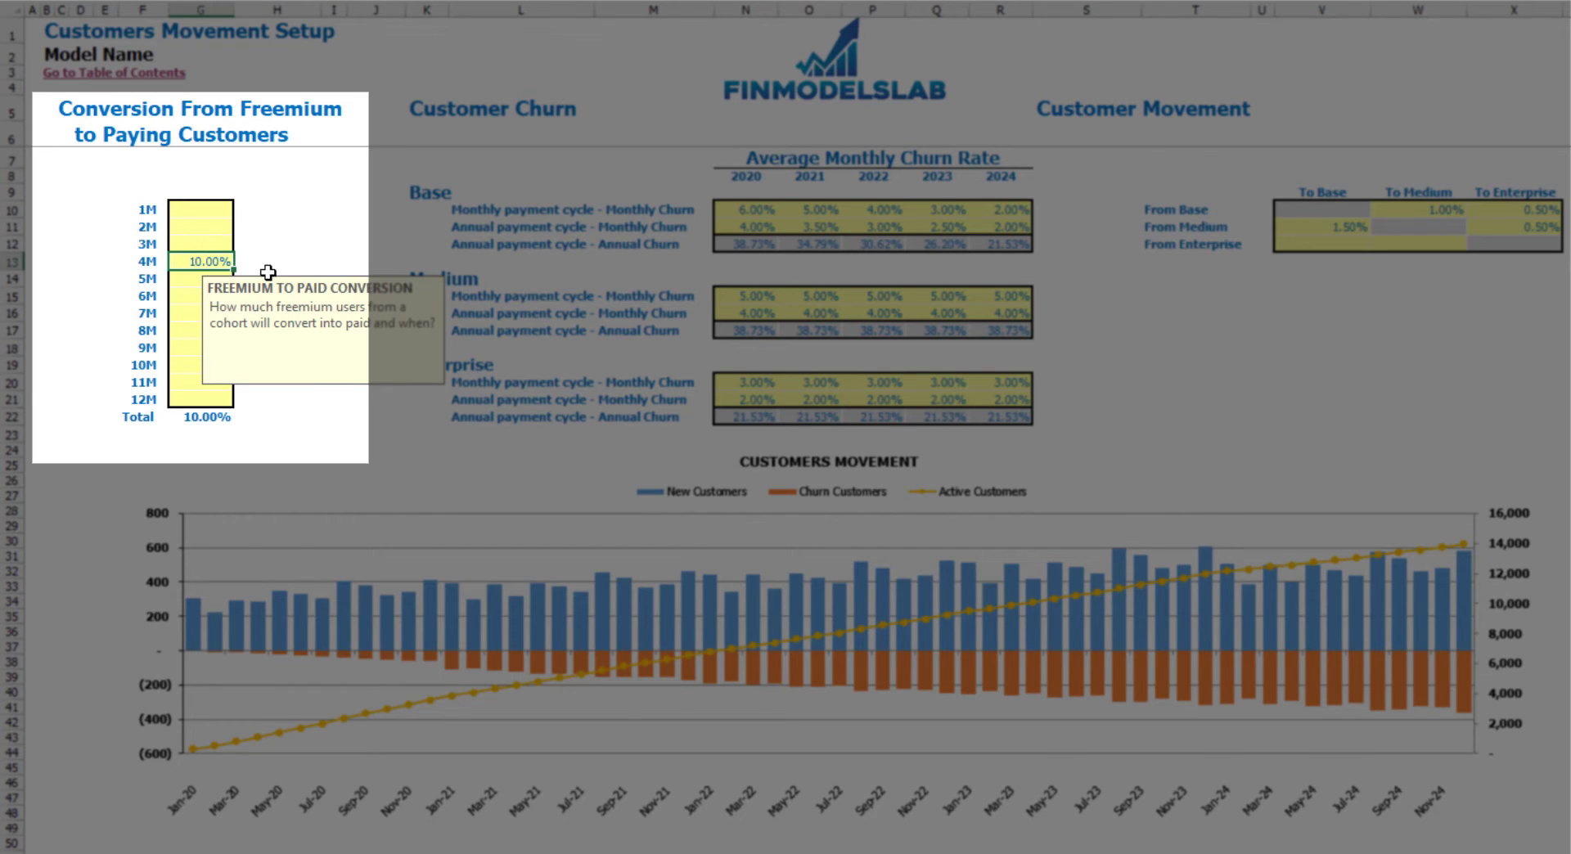
left_click(268, 251)
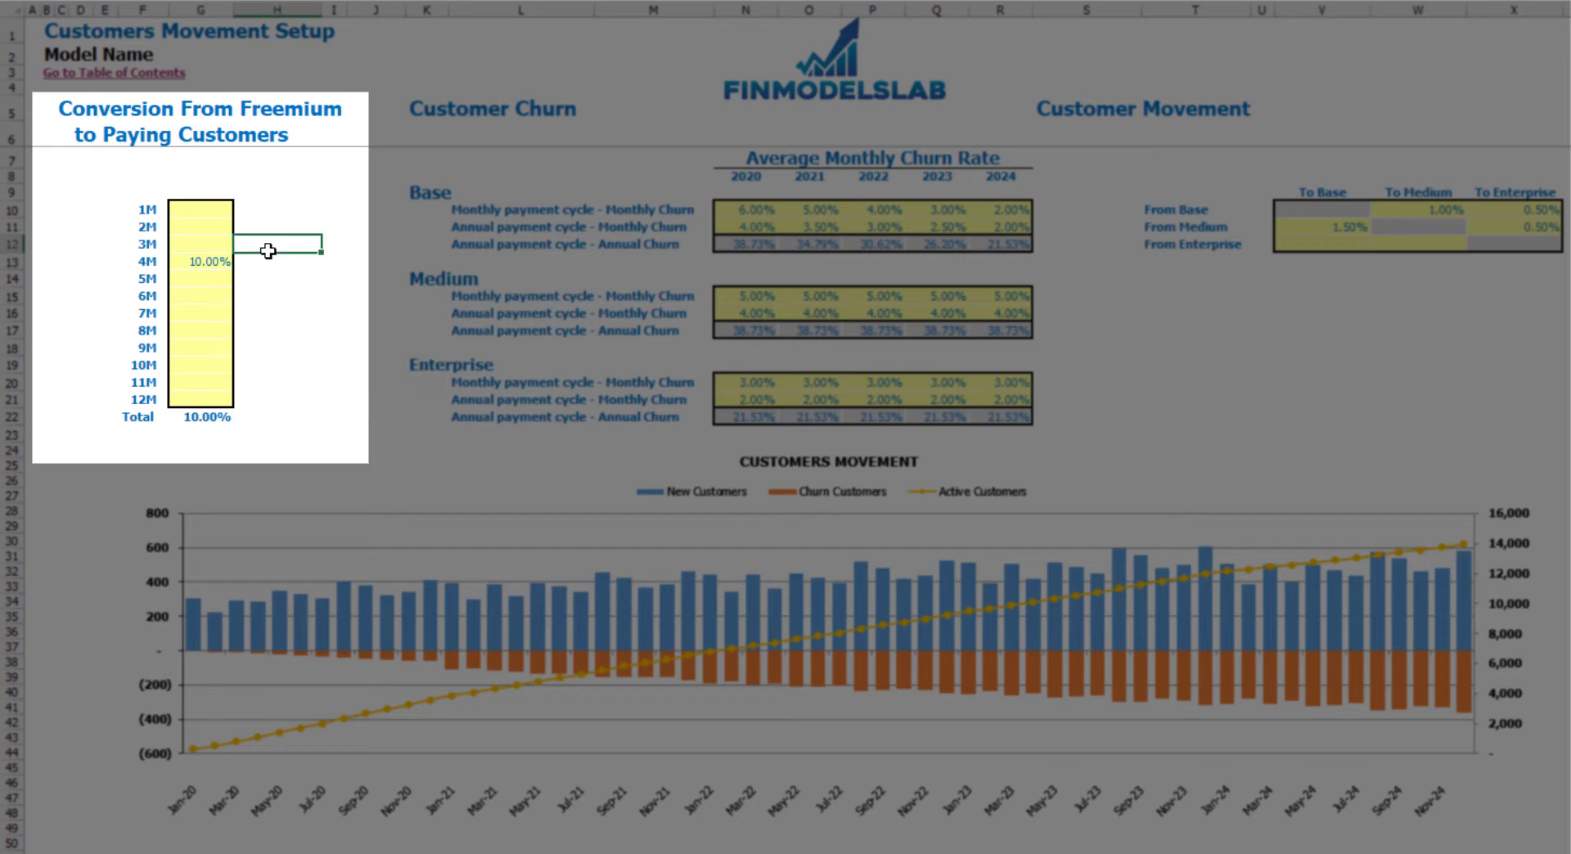
left_click(273, 258)
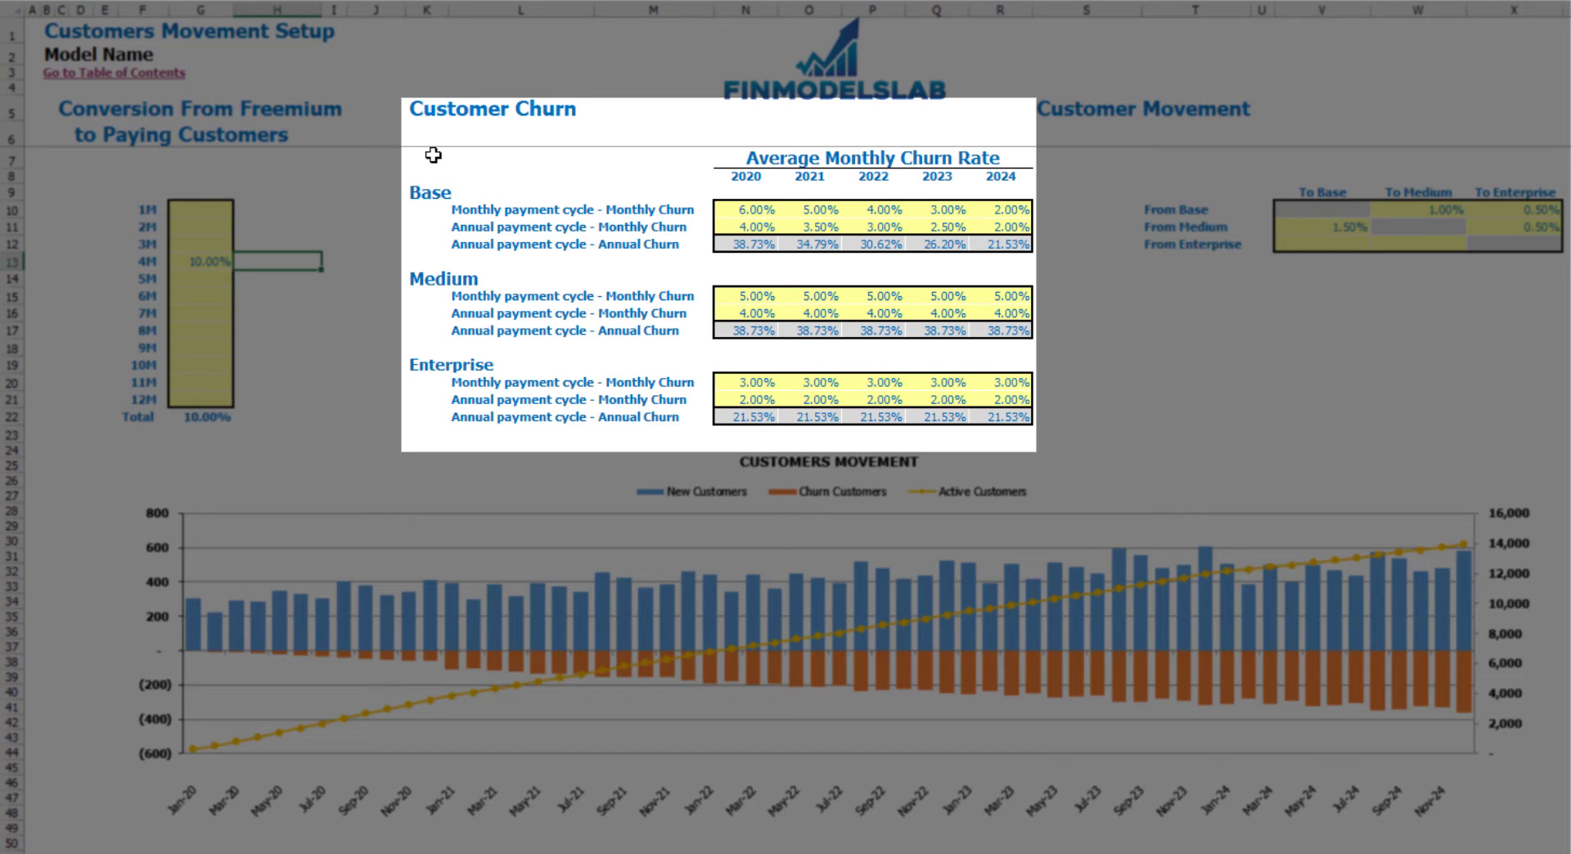
- Set the Base plan's monthly payment cycle churn to 5% for 2020, 4.5% for 2021, 3.5% for 2023 and 3% for 2024
left_click(422, 192)
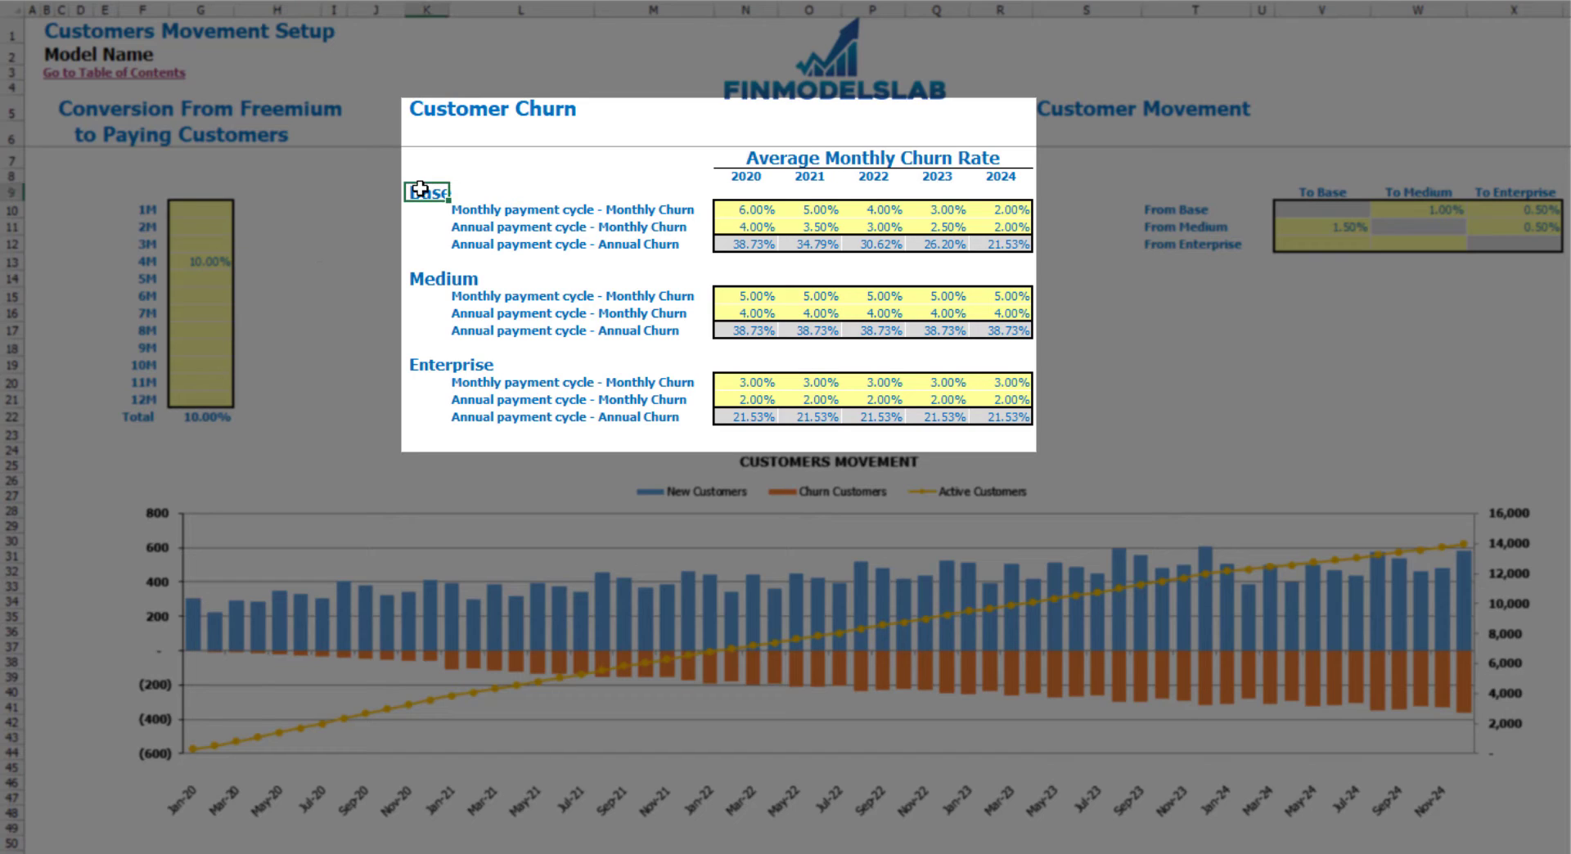
left_click(420, 275)
left_click(420, 370)
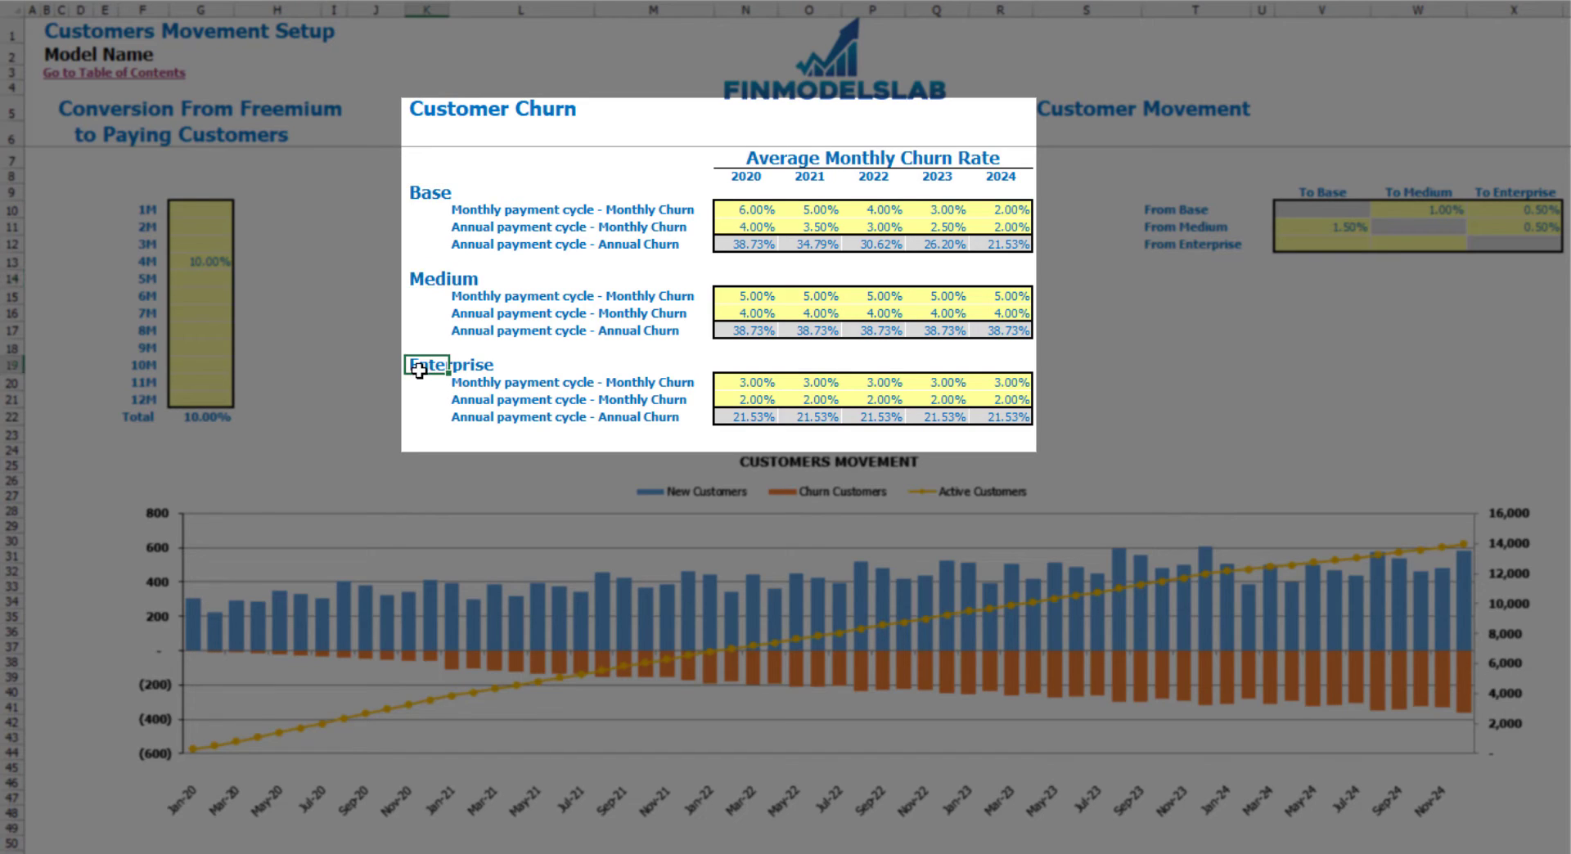
left_click(885, 152)
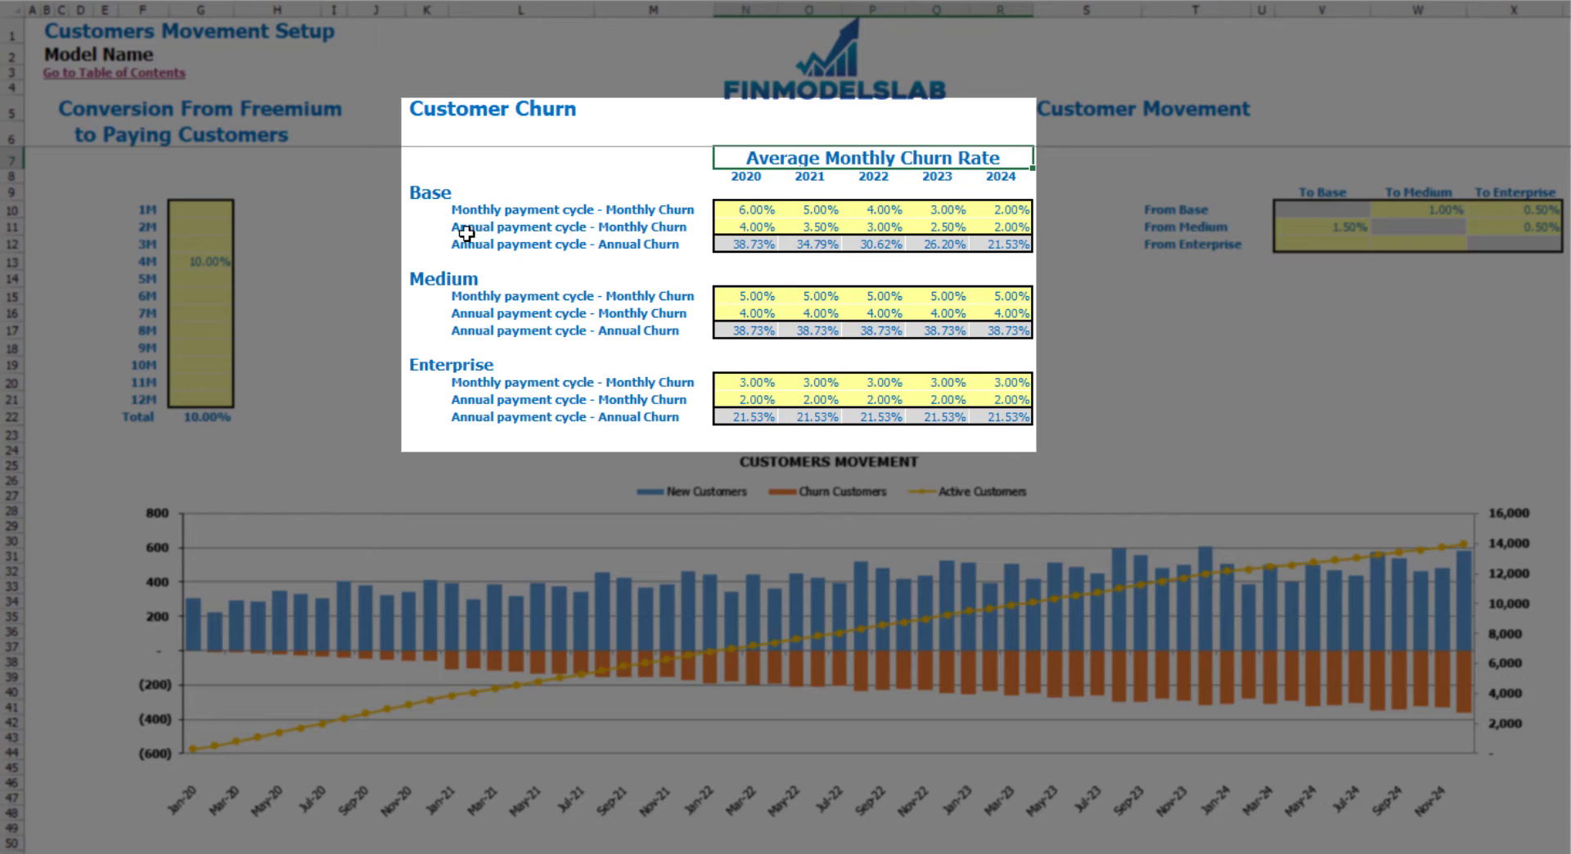
left_click(737, 209)
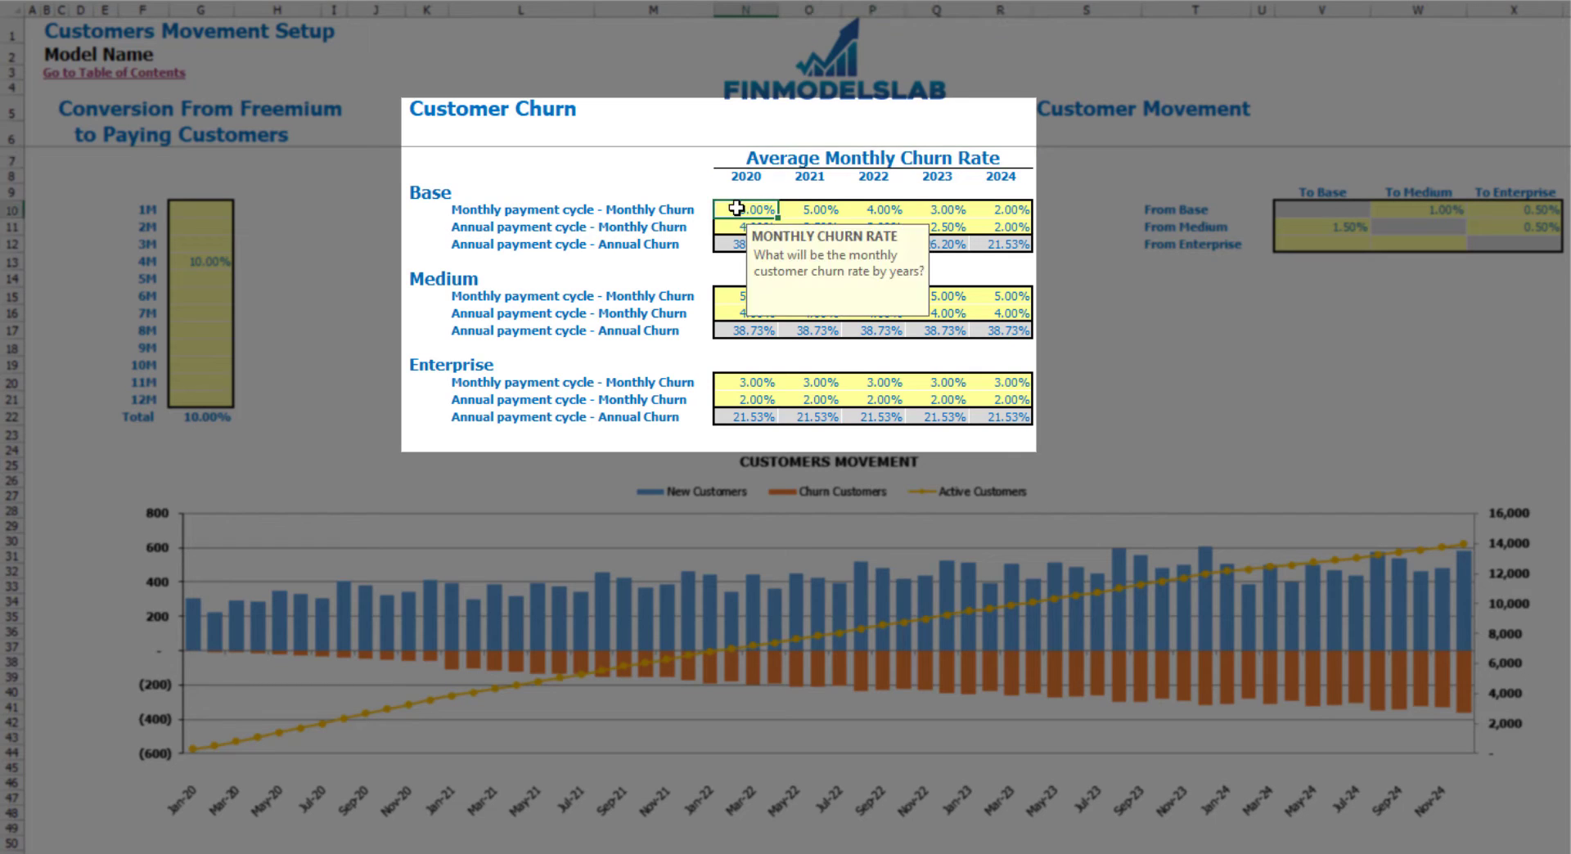
type("5%")
key("Tab")
type("5%5")
key("Tab")
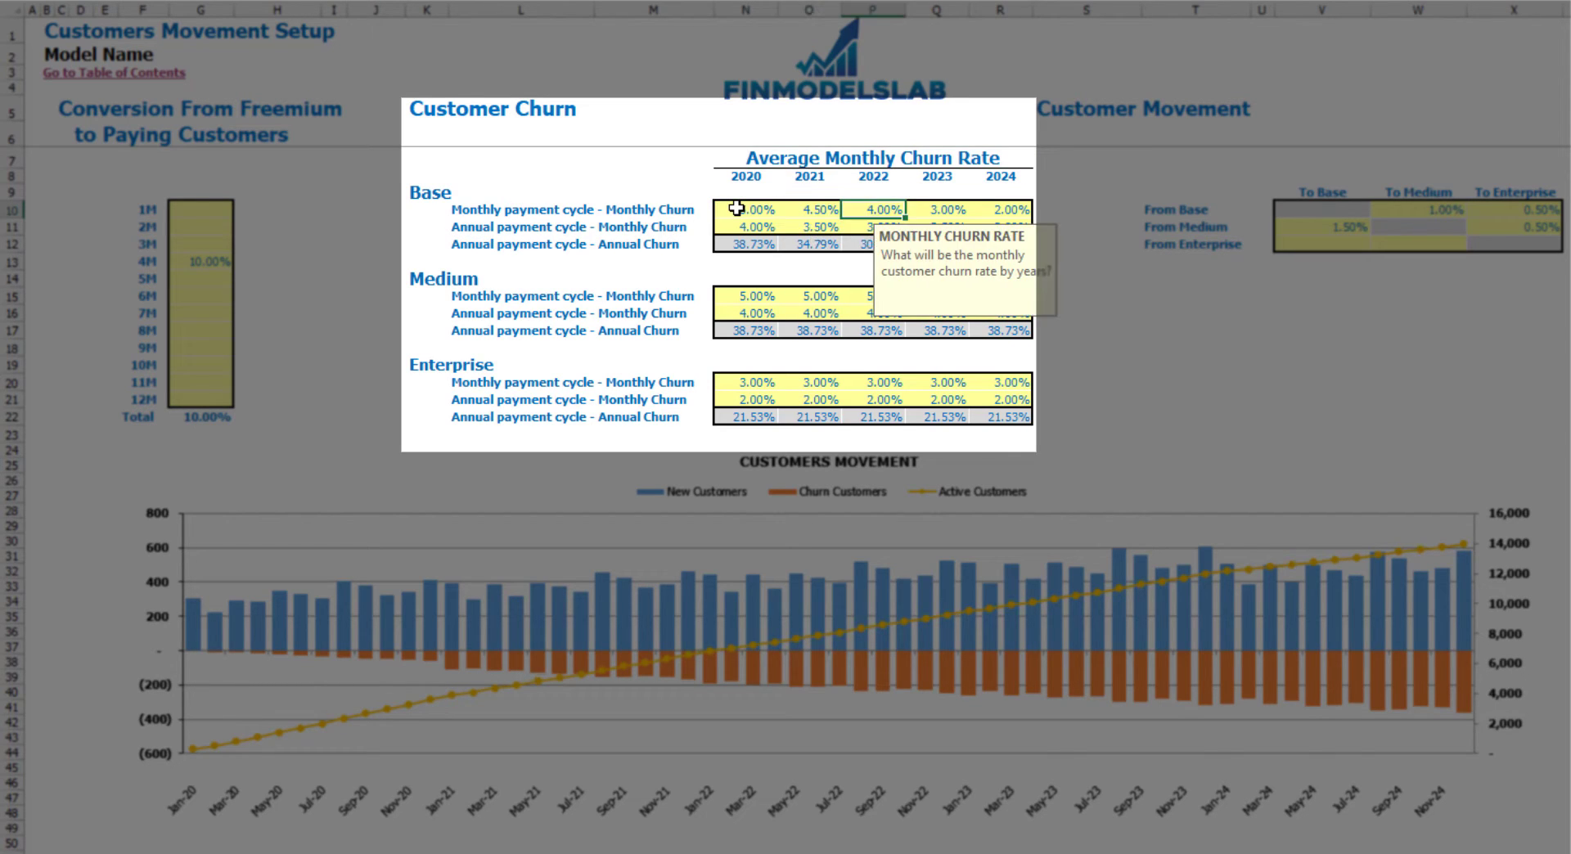
key("Tab")
type("3.5")
key("Tab")
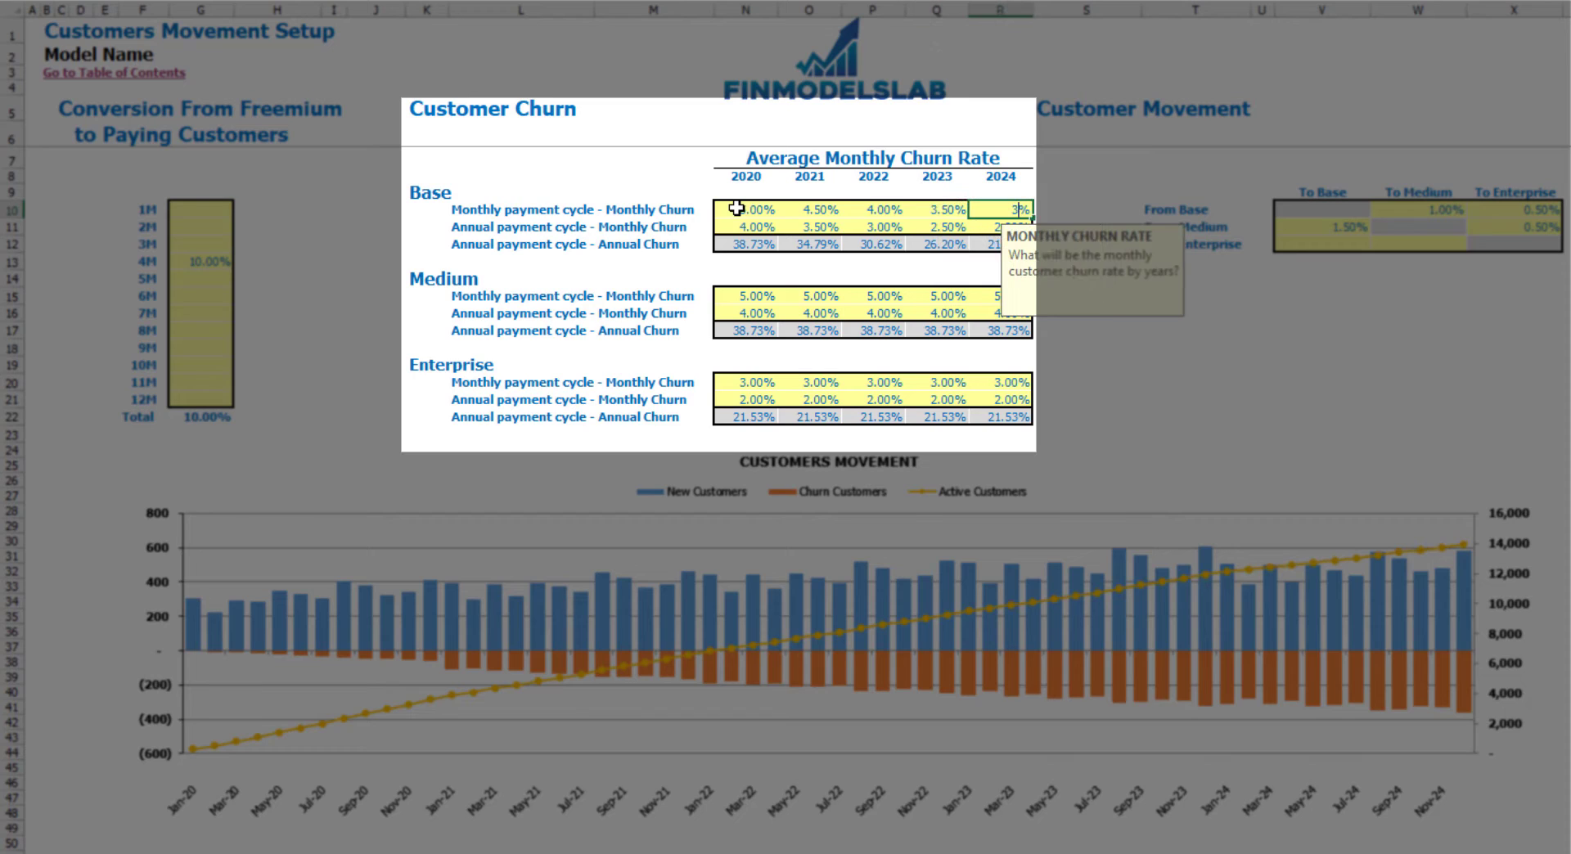
key("Return")
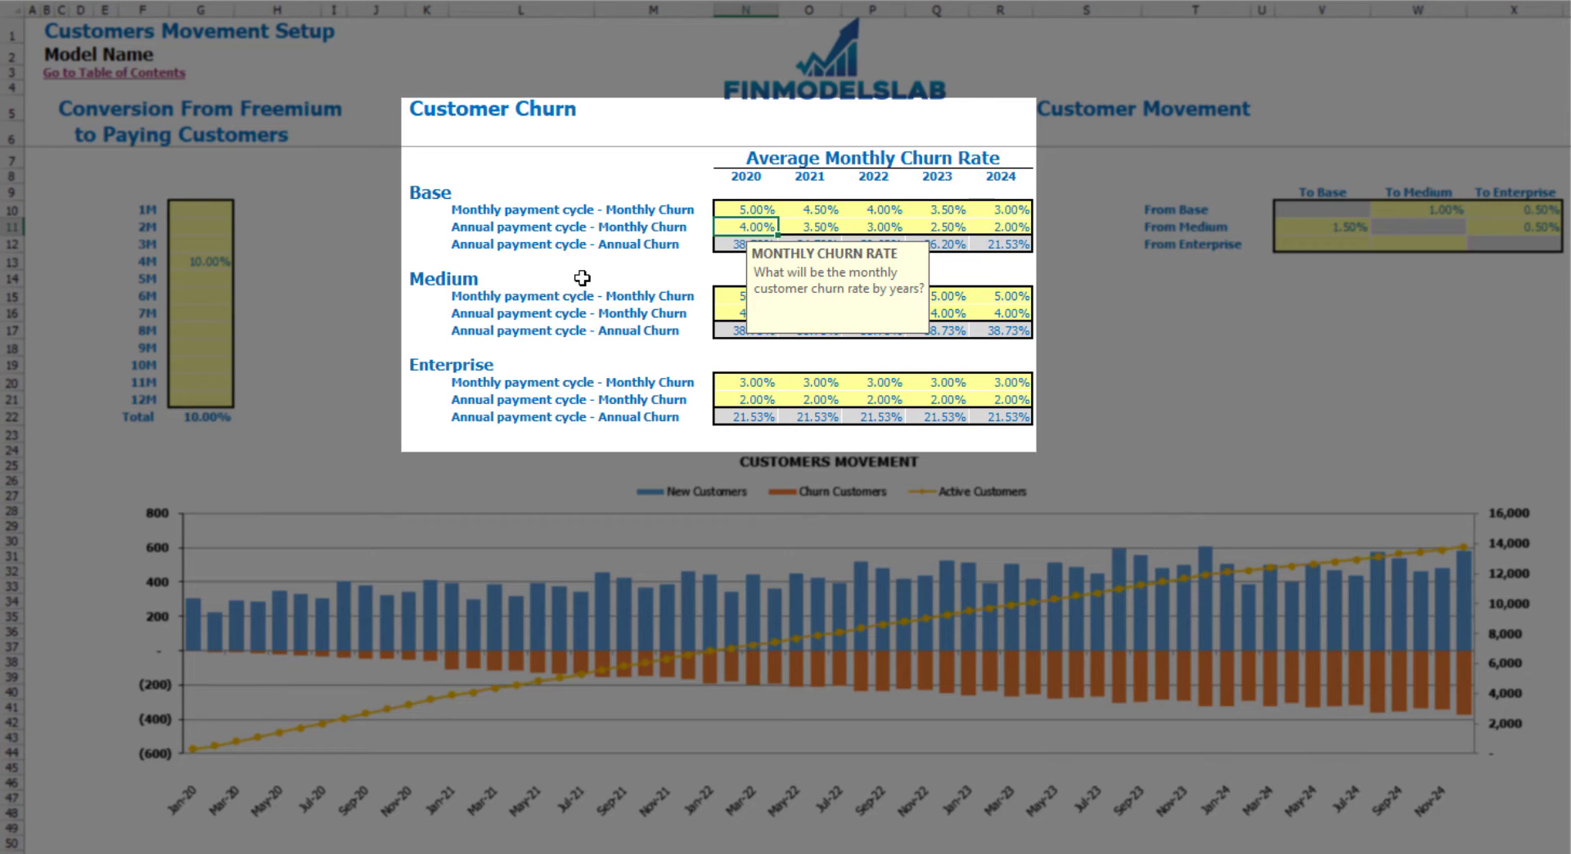
- Set the Base plan's annual payment cycle monthly churn to 4.8%, 4.6%, 4.4% and 4.2% for 2021 through 2024
key("Tab")
type("4.8")
key("Tab")
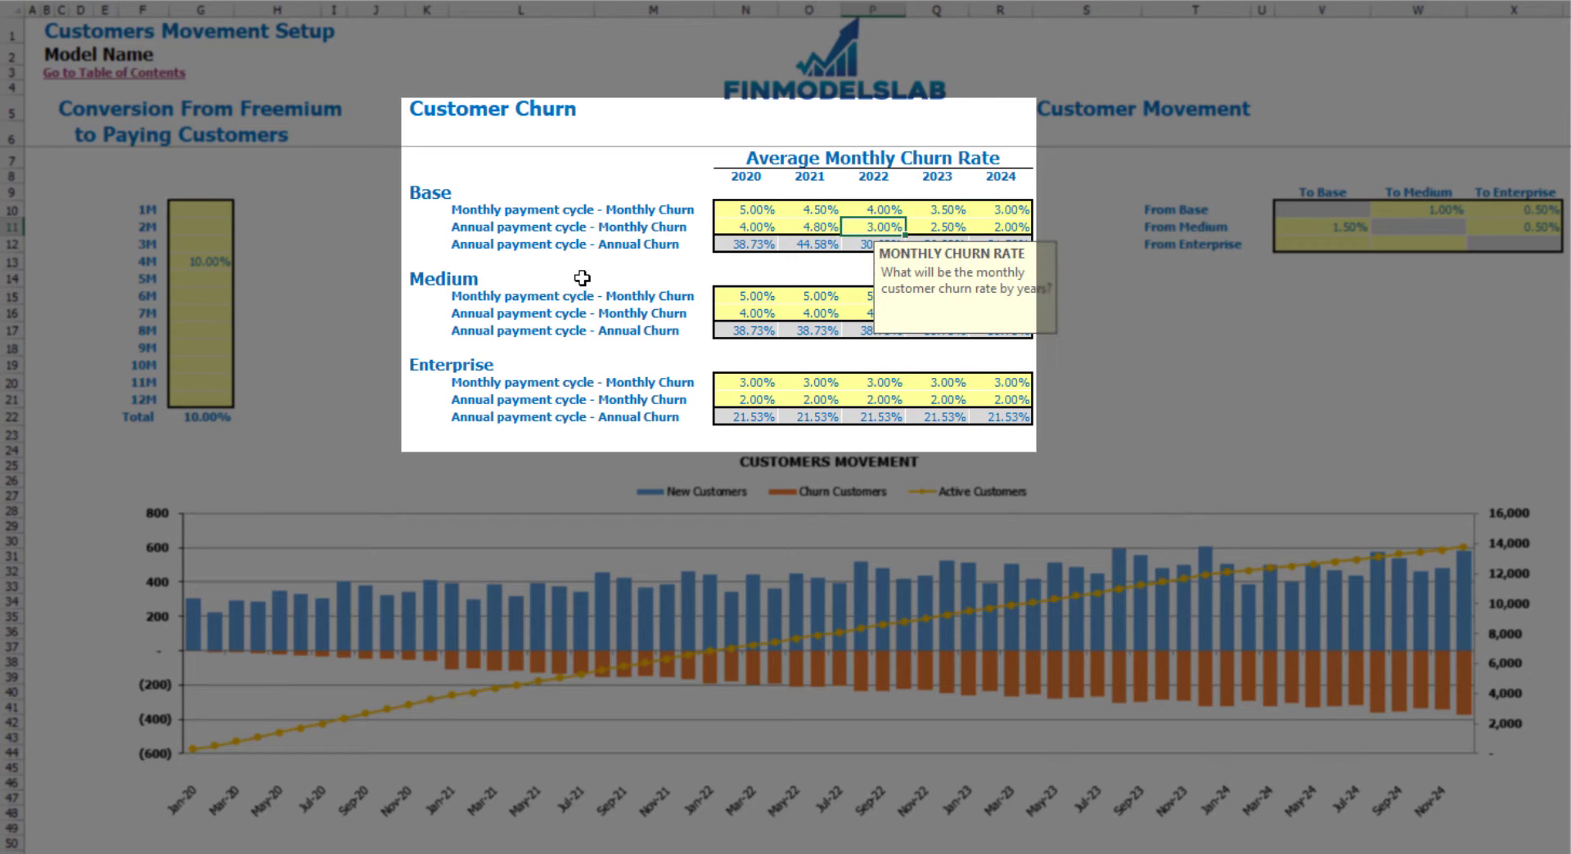
key("Tab")
type("4")
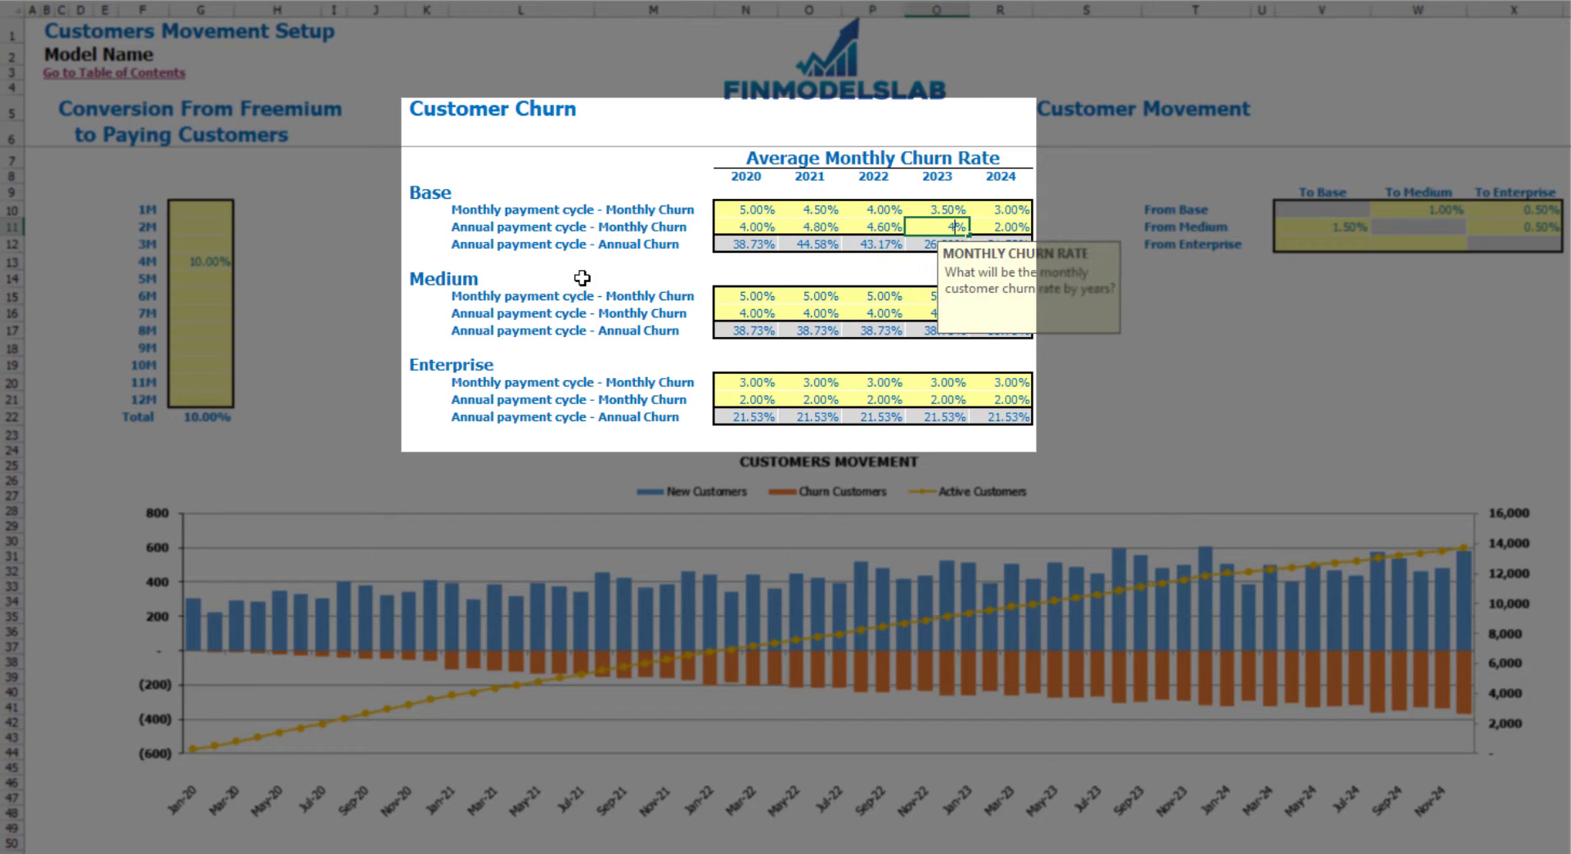
type(".4")
key("Tab")
type("4.2")
key("Return")
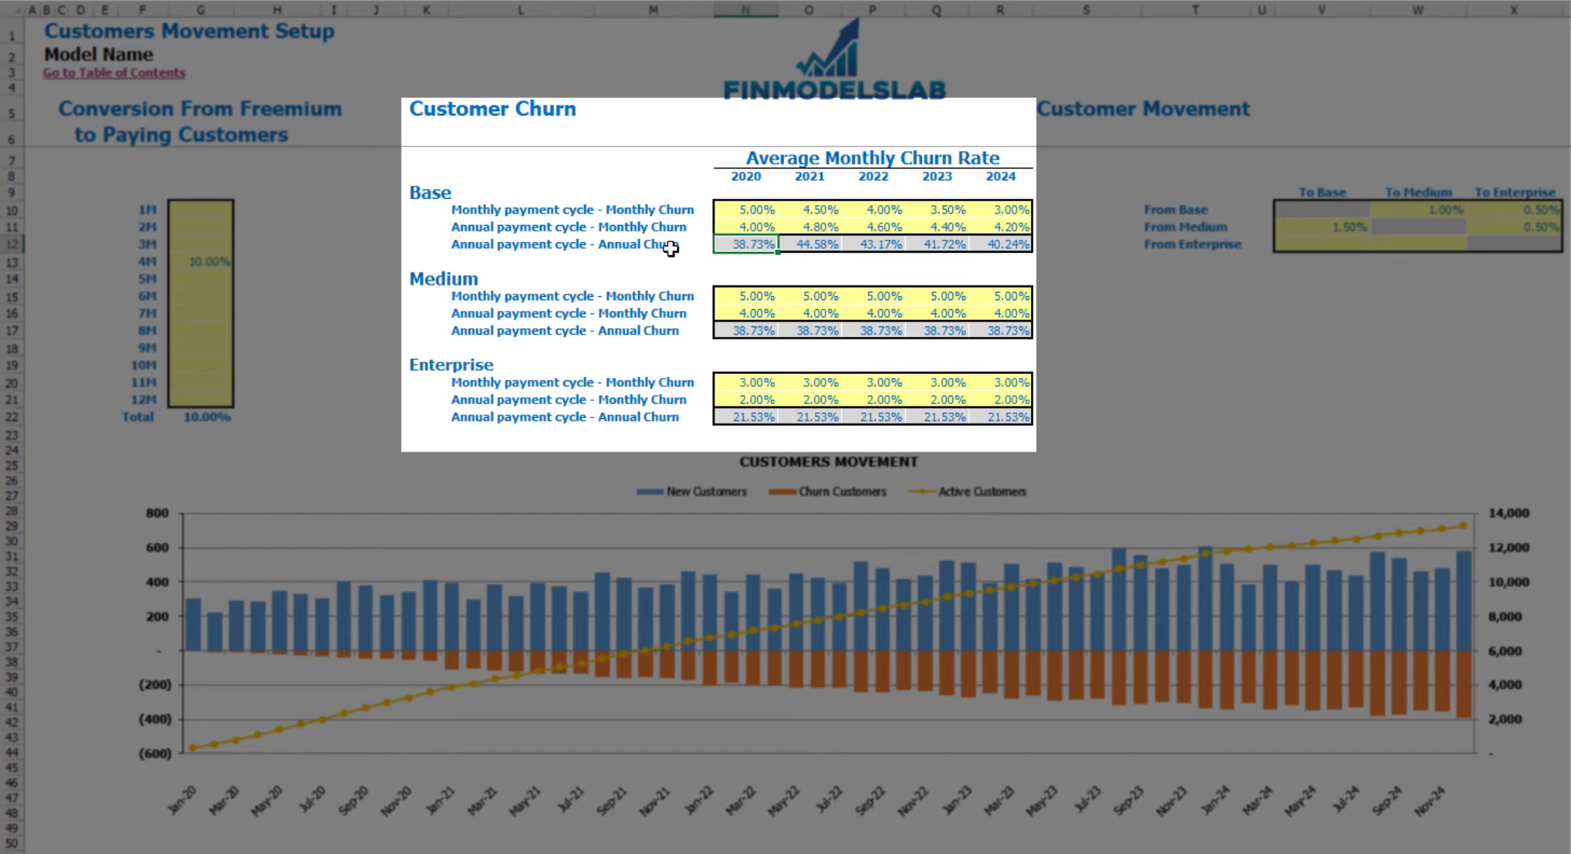
- Review the Base plan's annual churn for 2021 to 2024, plus the Medium and Enterprise churn blocks
left_click(800, 245)
left_click(851, 244)
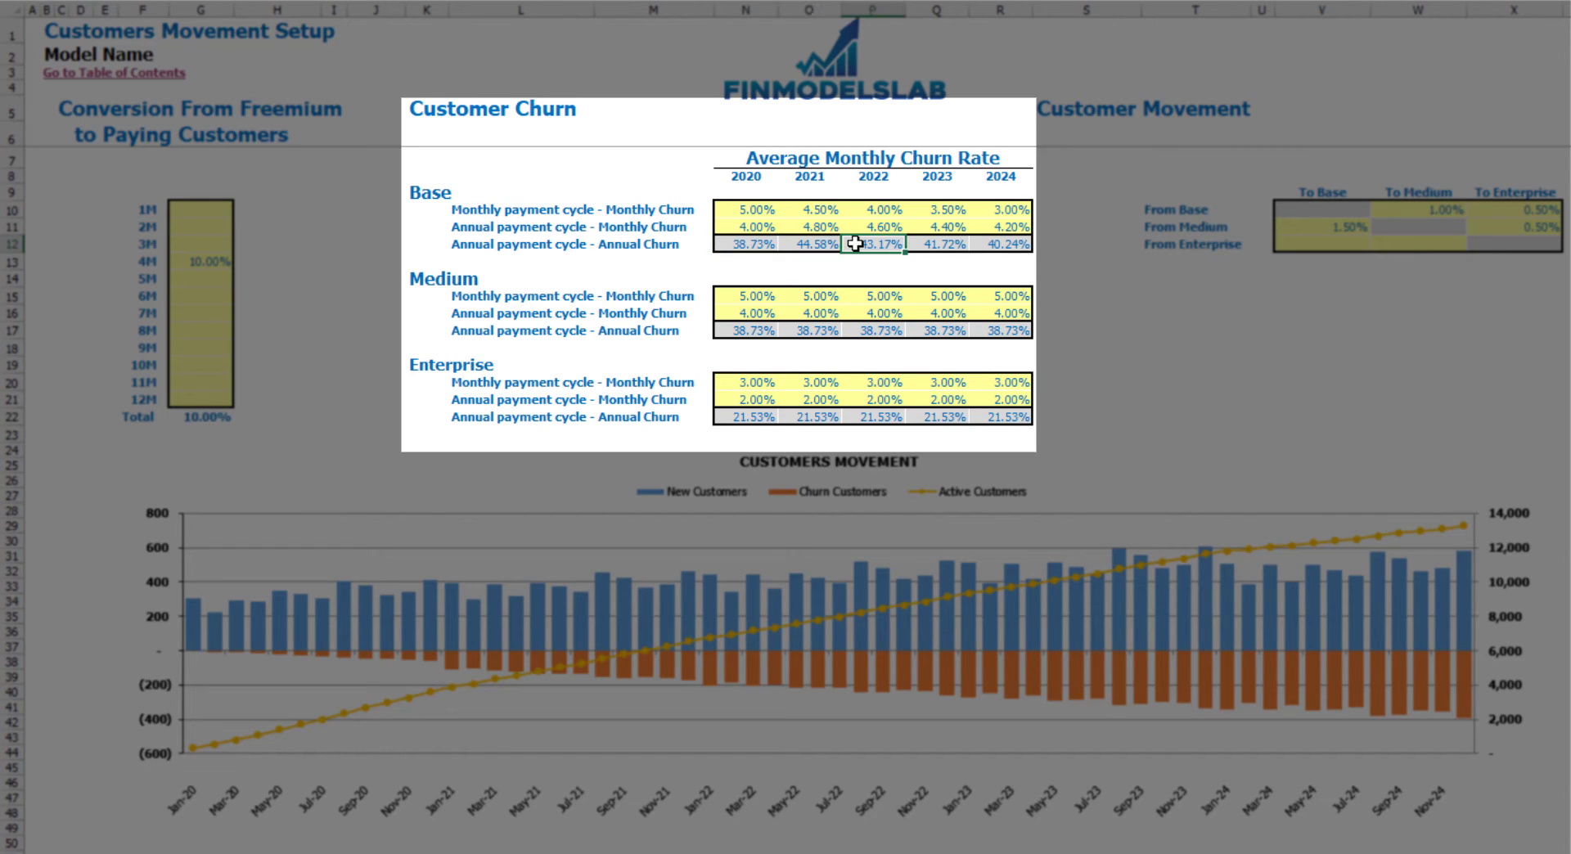
left_click(938, 243)
left_click(998, 245)
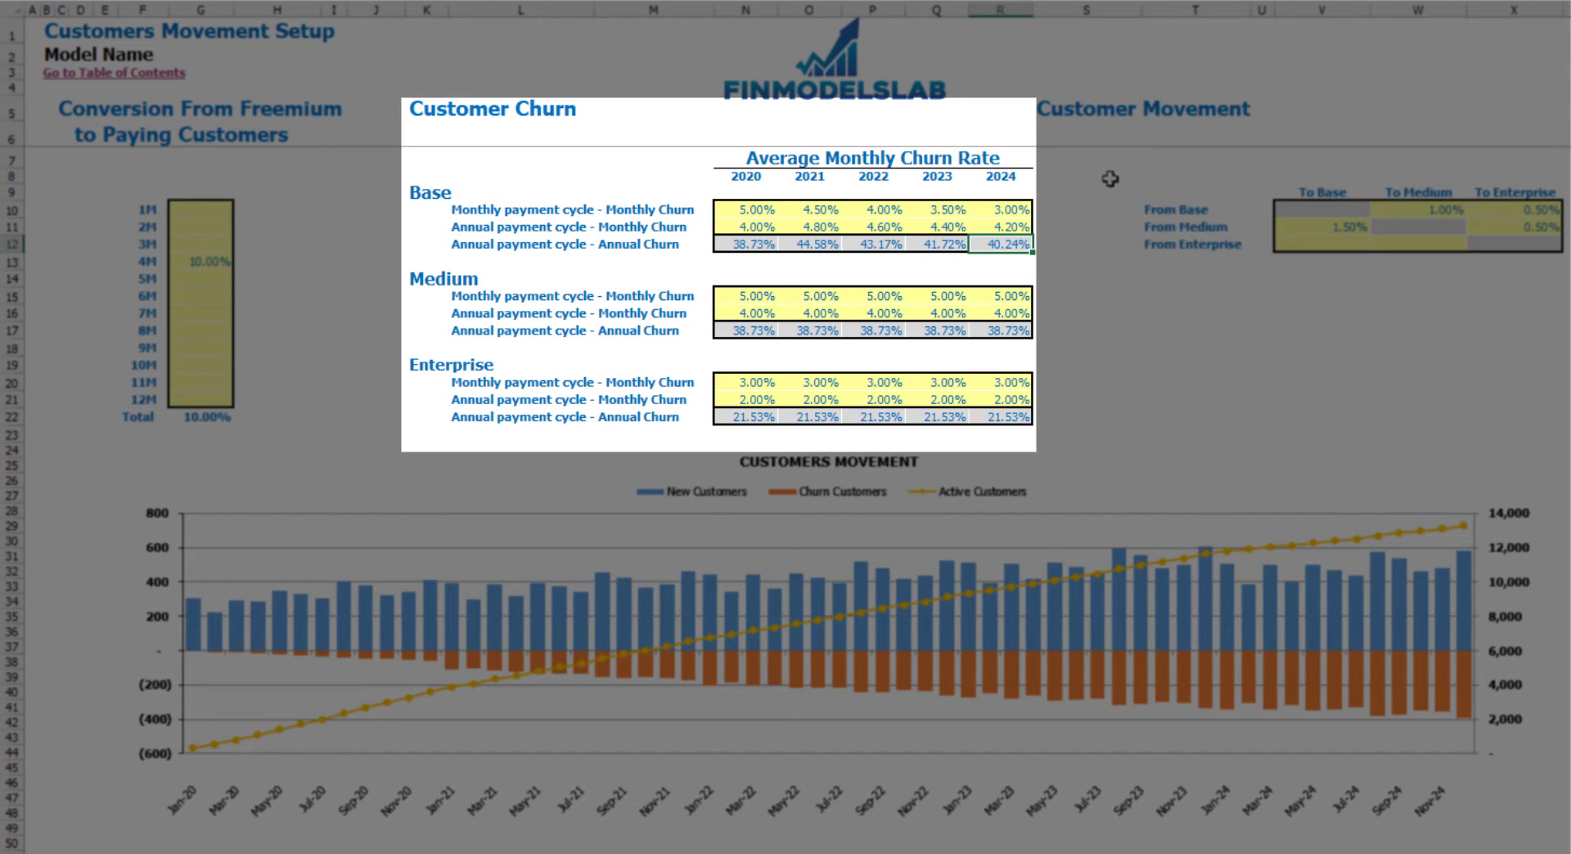
left_click_drag(416, 274, 999, 333)
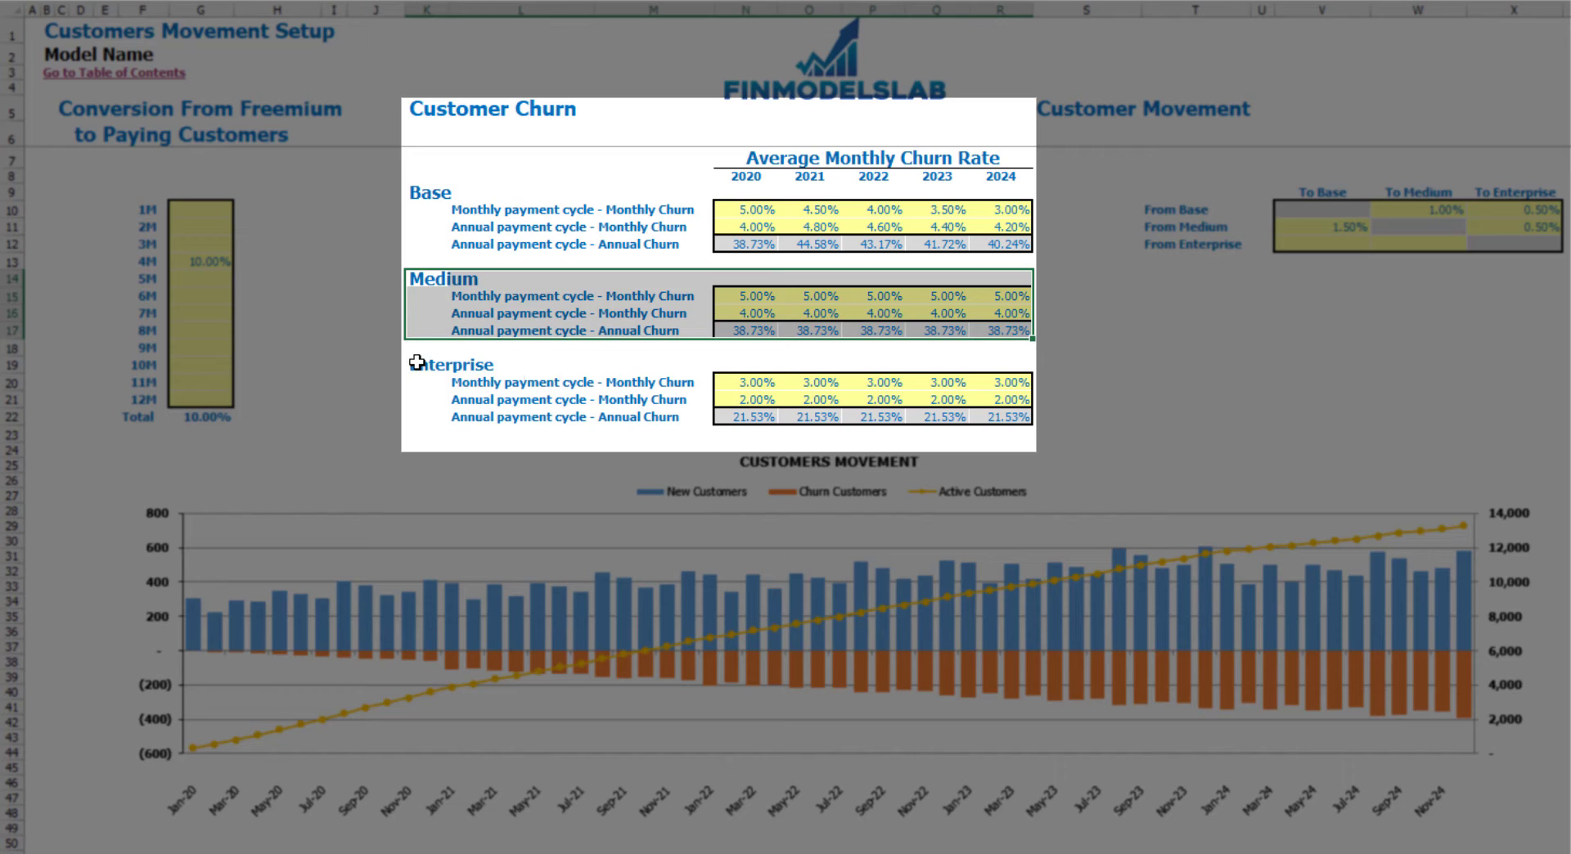
left_click_drag(413, 358, 986, 425)
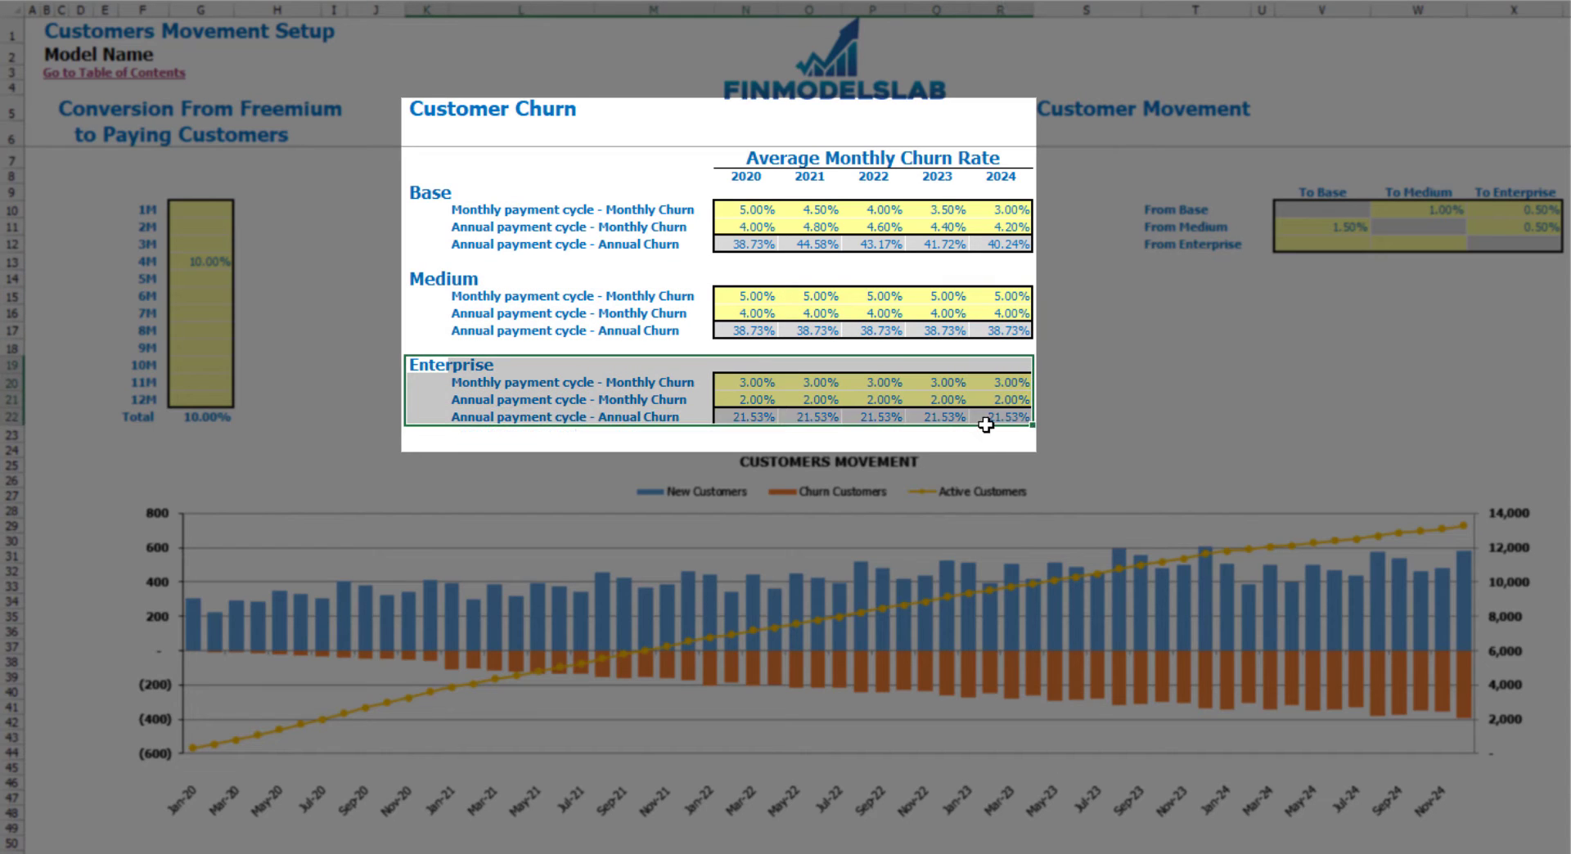
- Clear all rates in the customer movement matrix between Base, Medium and Enterprise
left_click(1214, 331)
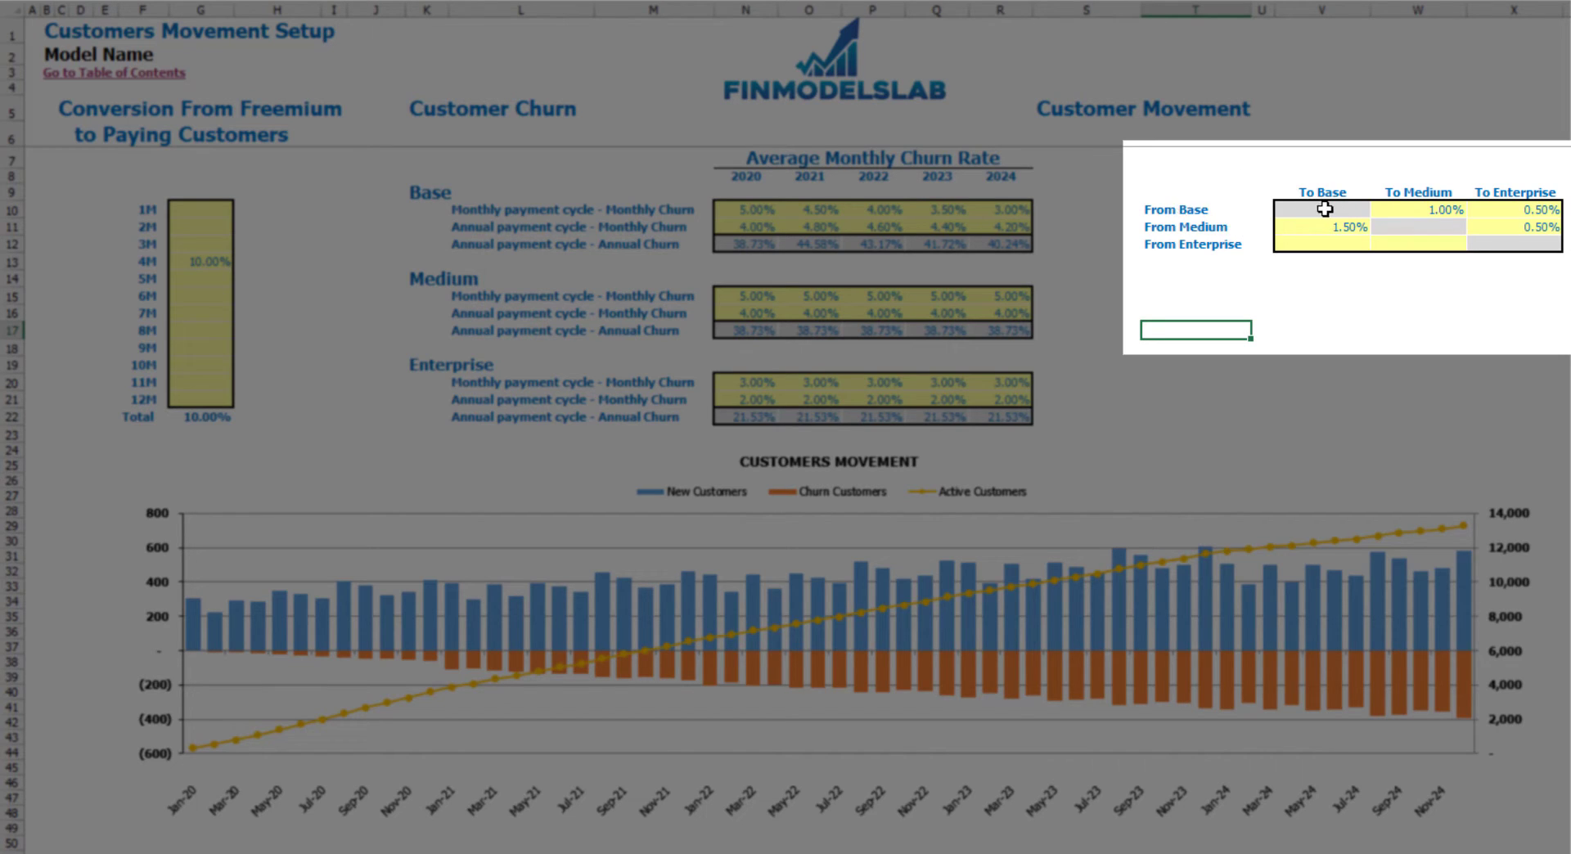
left_click_drag(1325, 210, 1501, 246)
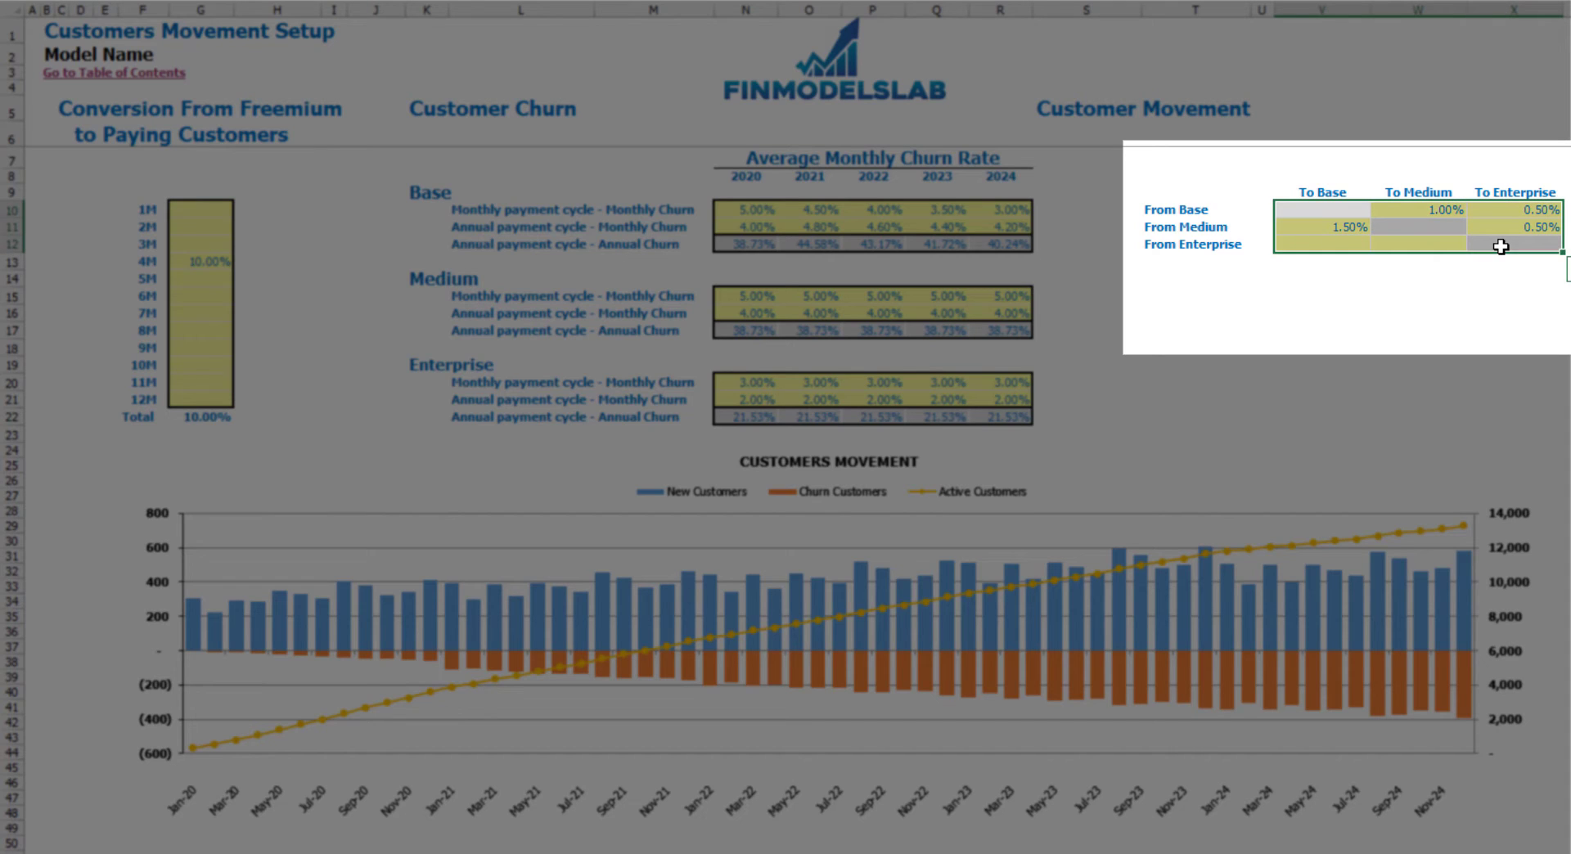
key("Delete")
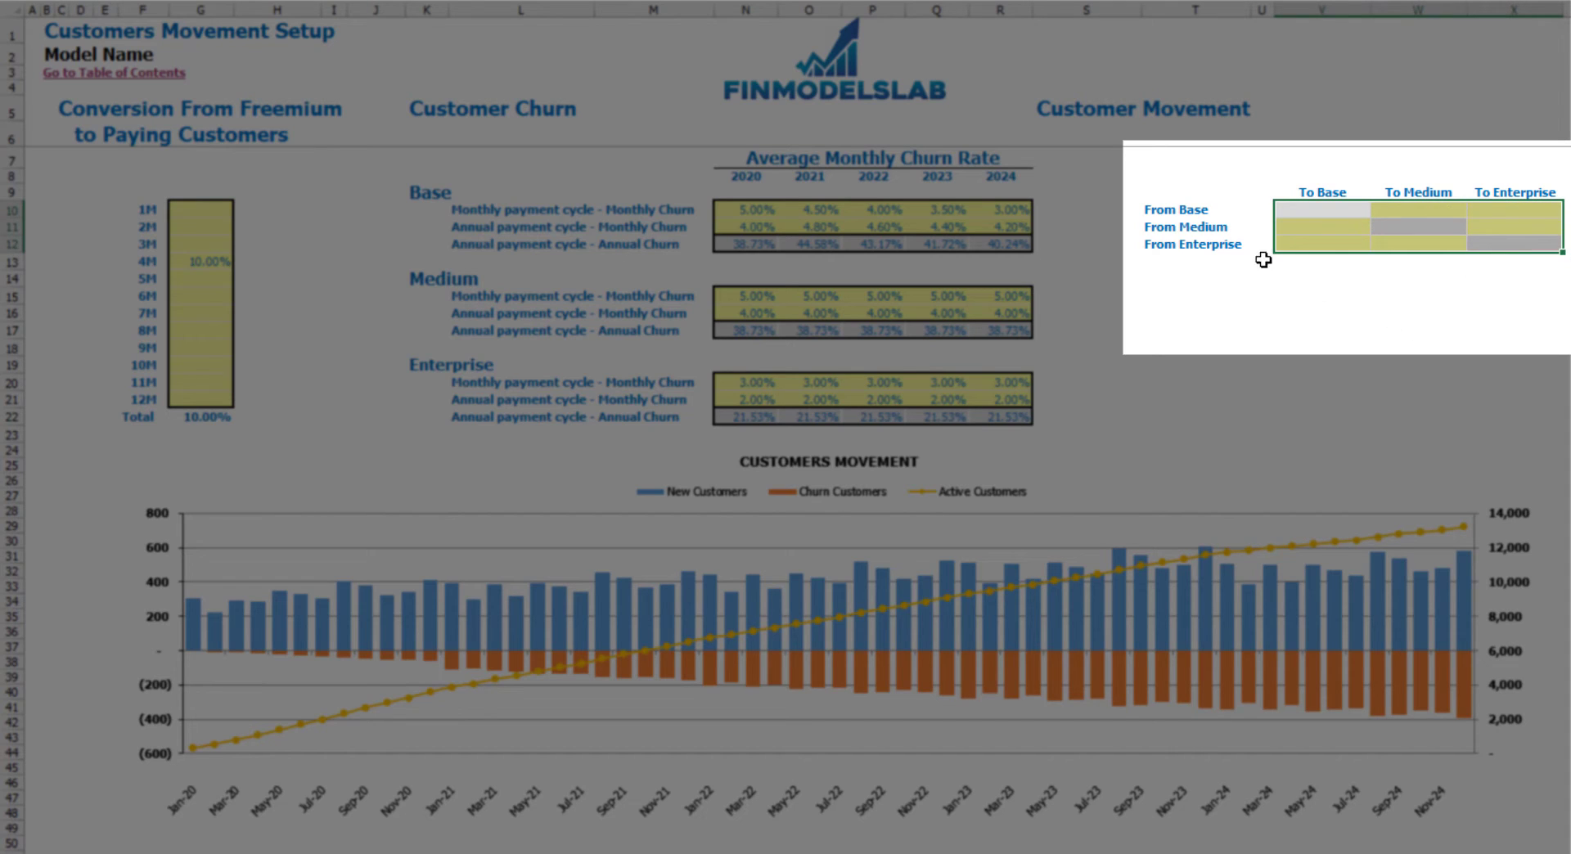
- Set the monthly customer movement rate from Base to Medium to 0.5%
left_click(1148, 209)
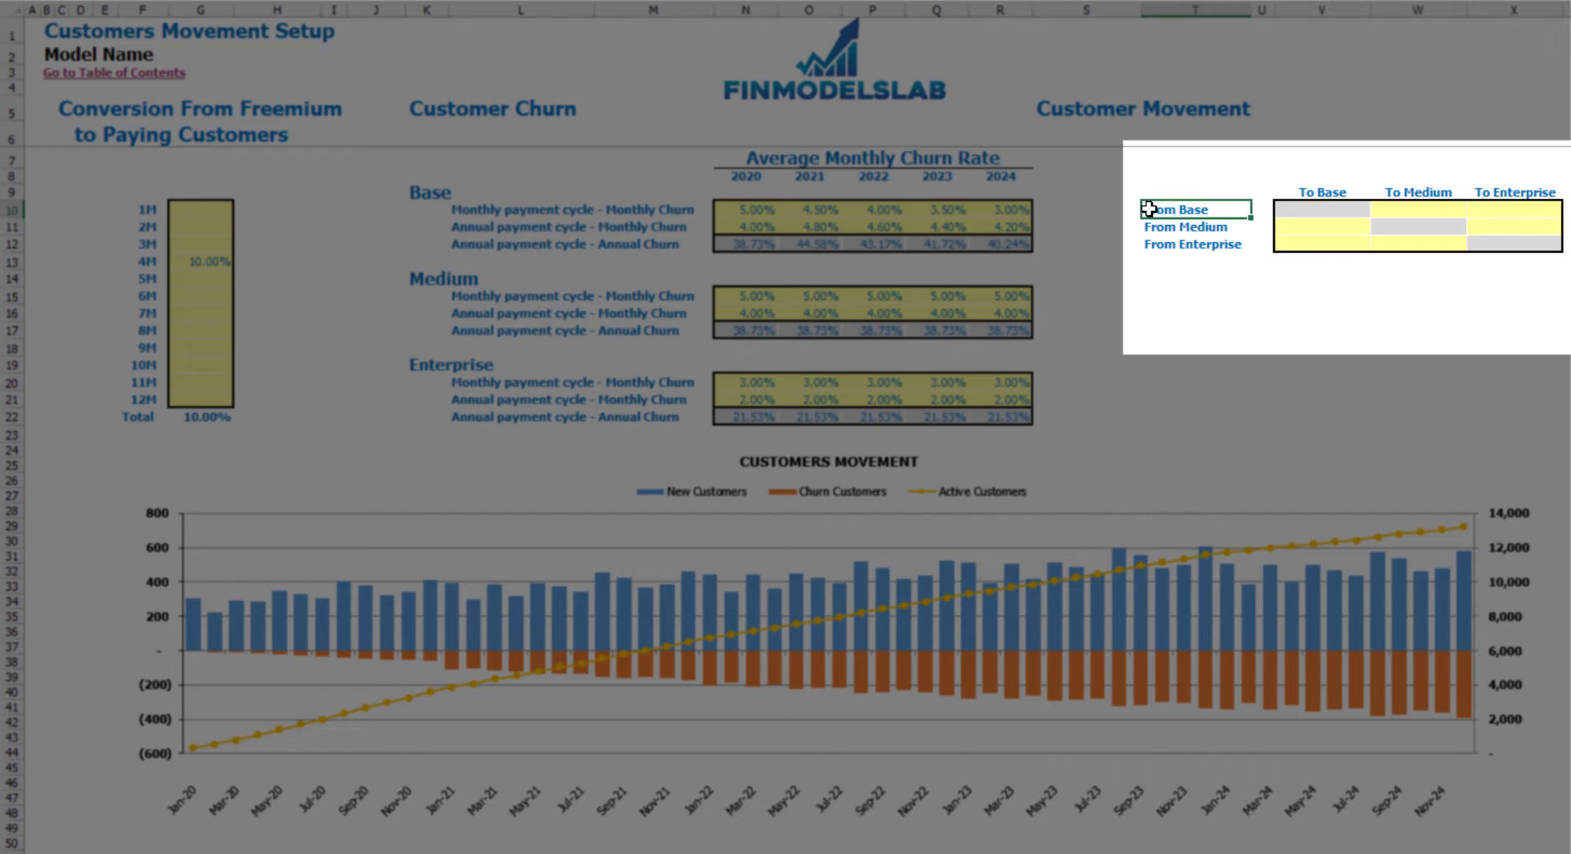
left_click(1419, 190)
left_click(1505, 192)
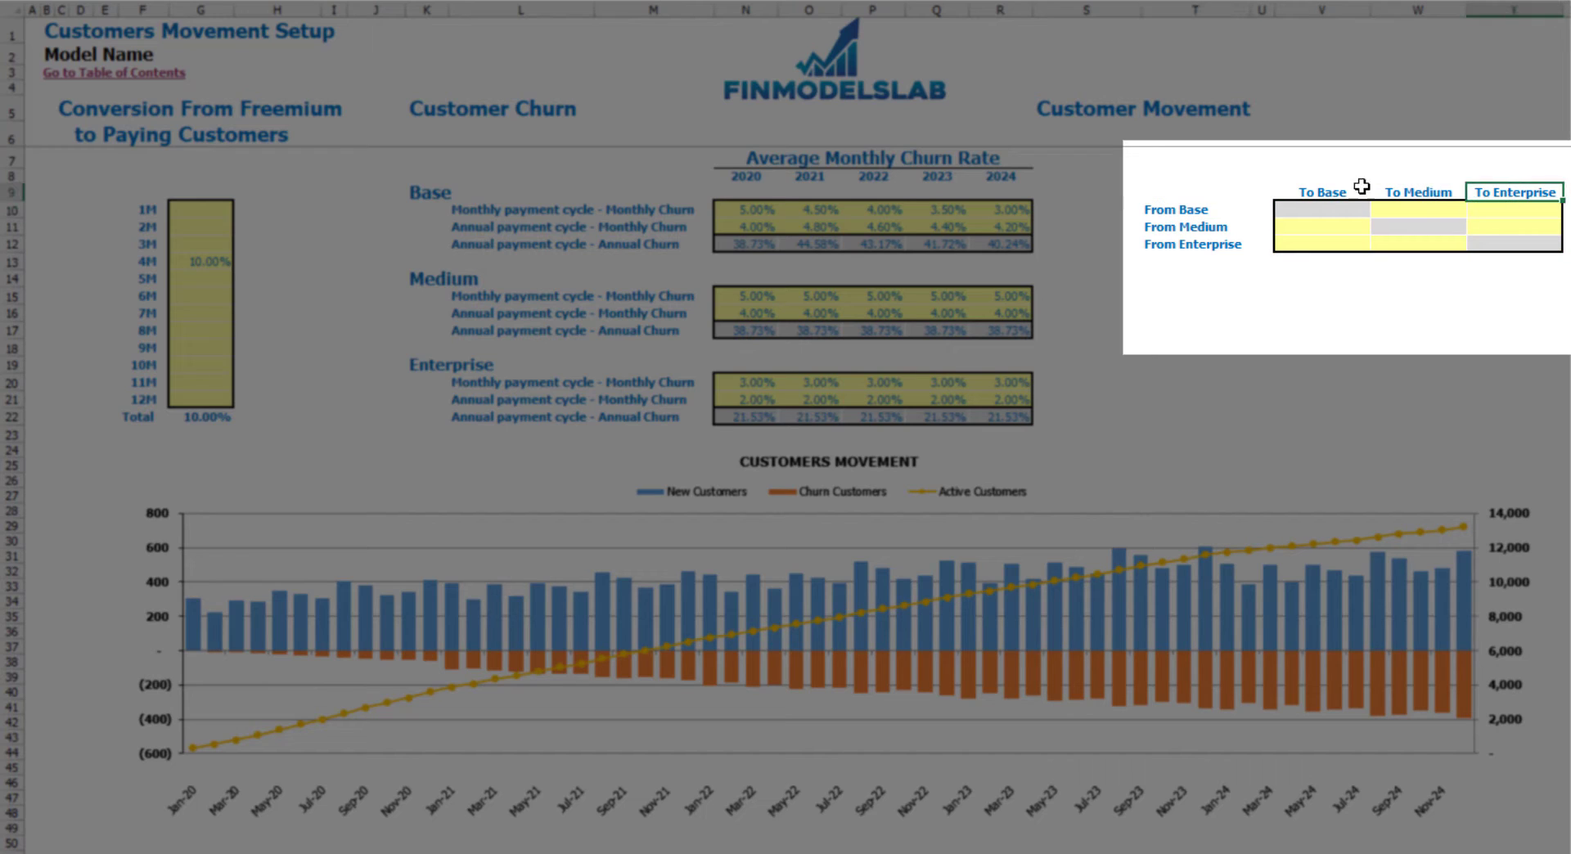
left_click(1175, 207)
left_click(1393, 208)
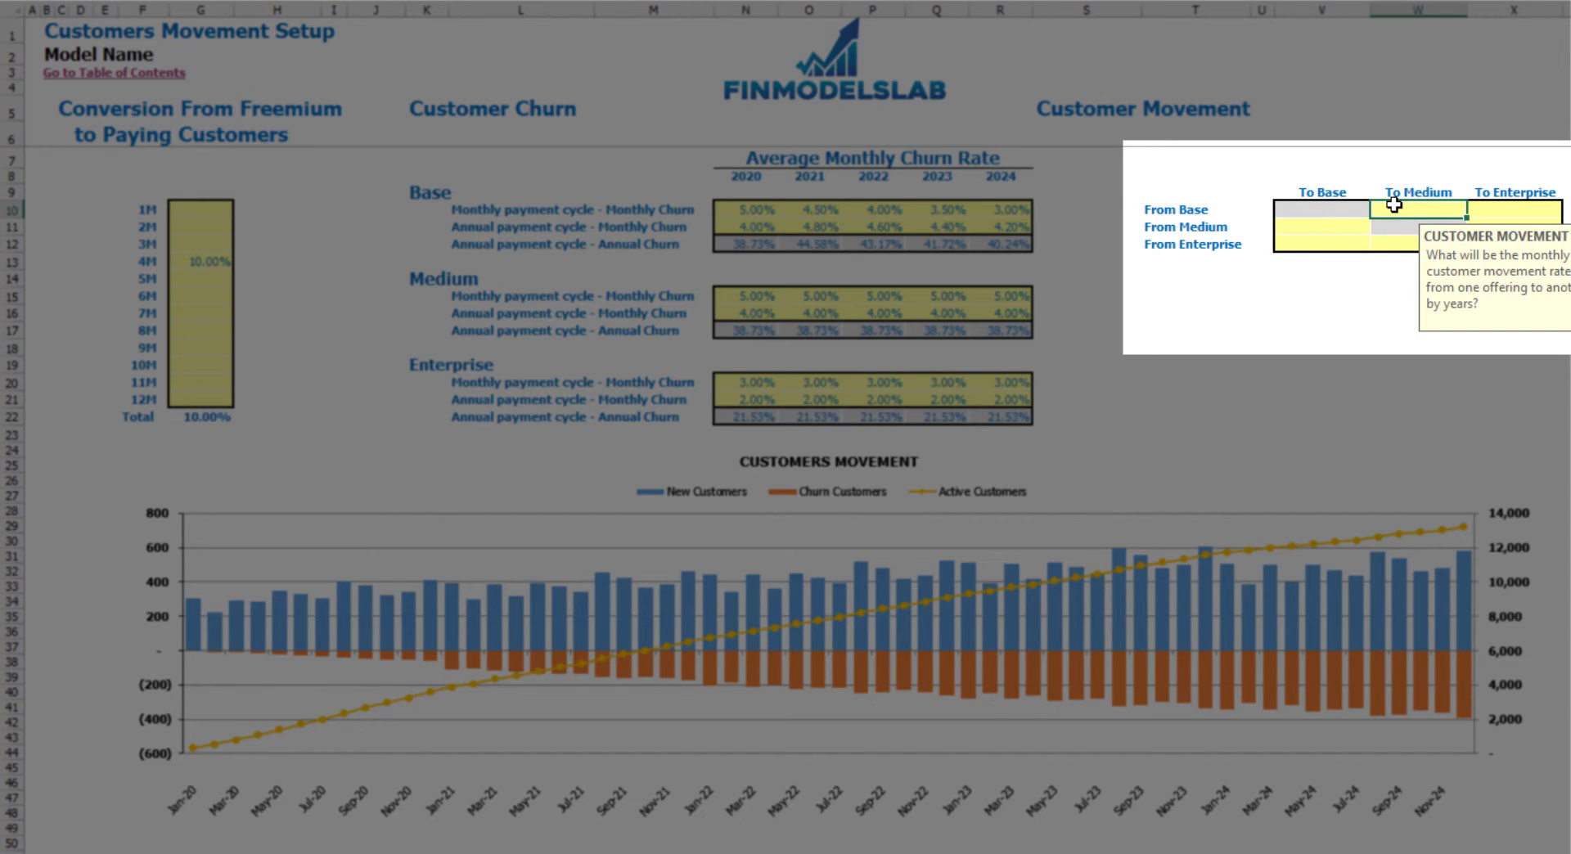
type("0.5")
key("Return")
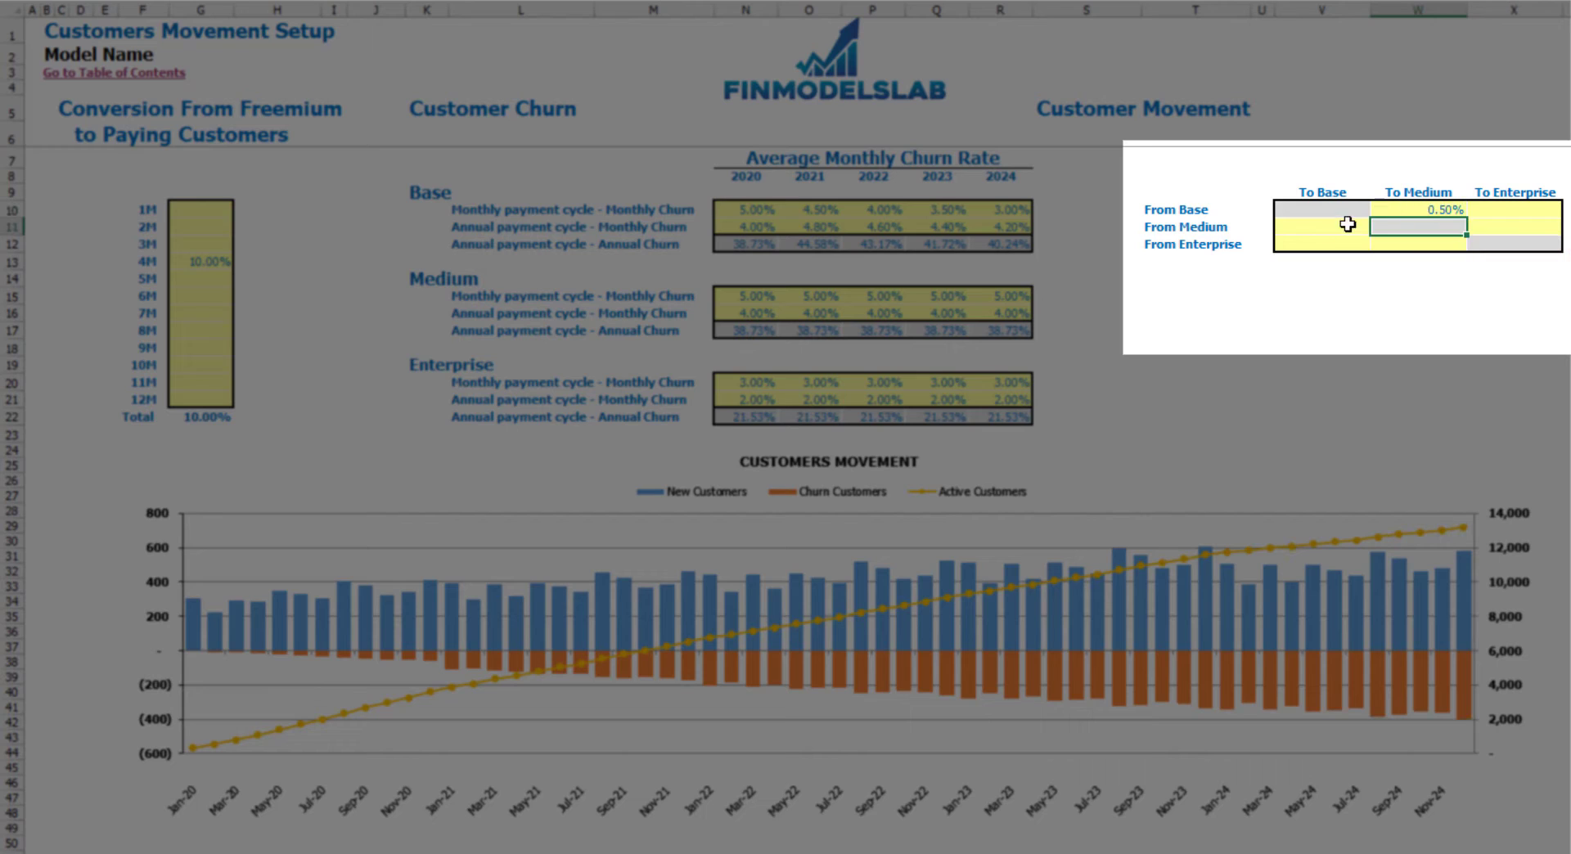
left_click(1406, 204)
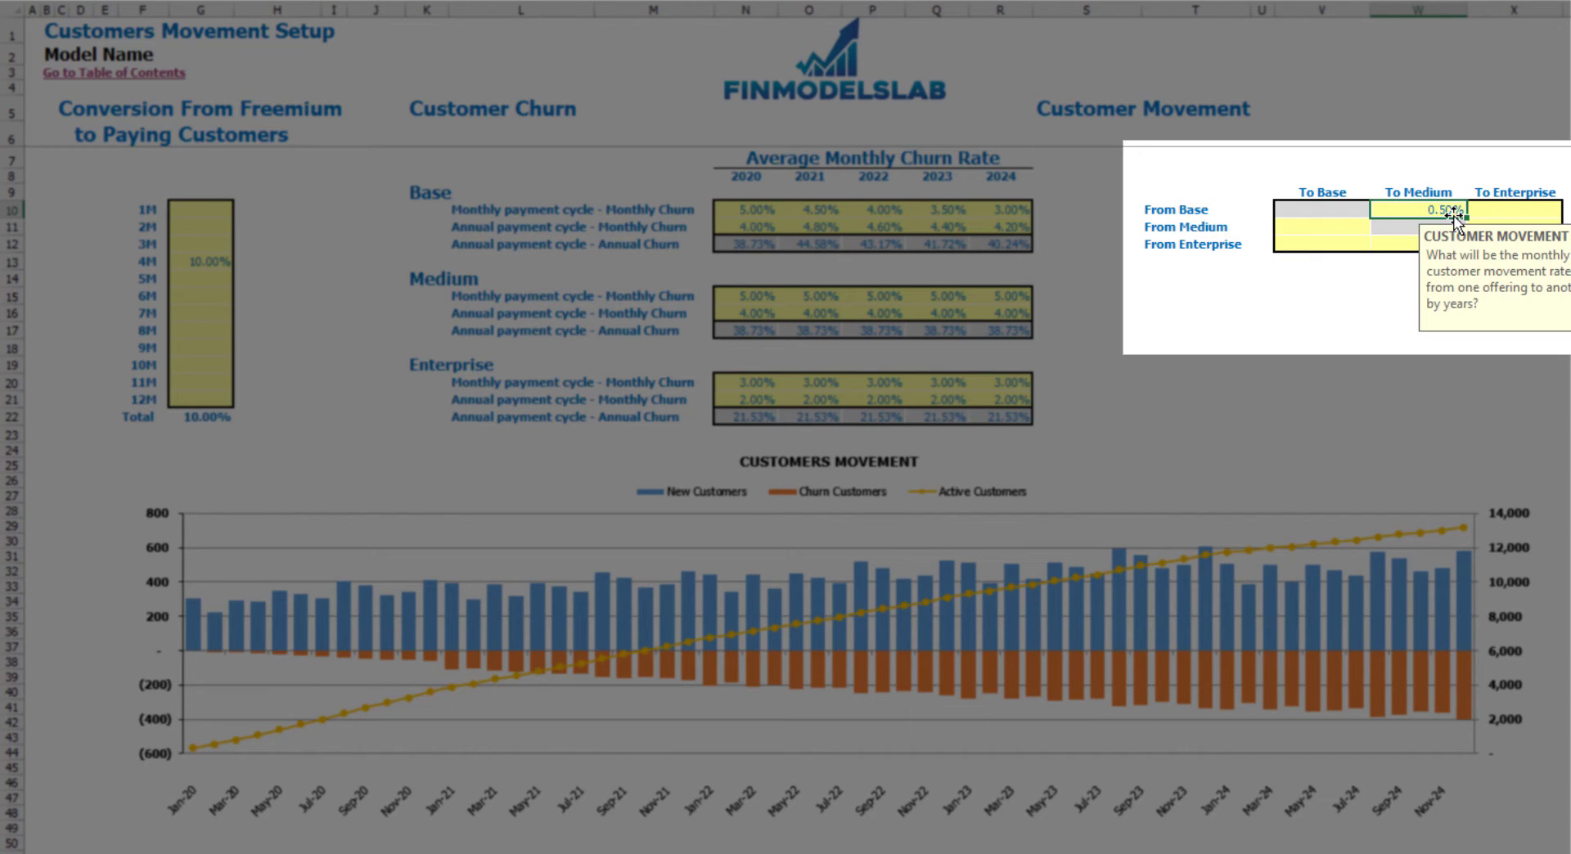
left_click(1345, 266)
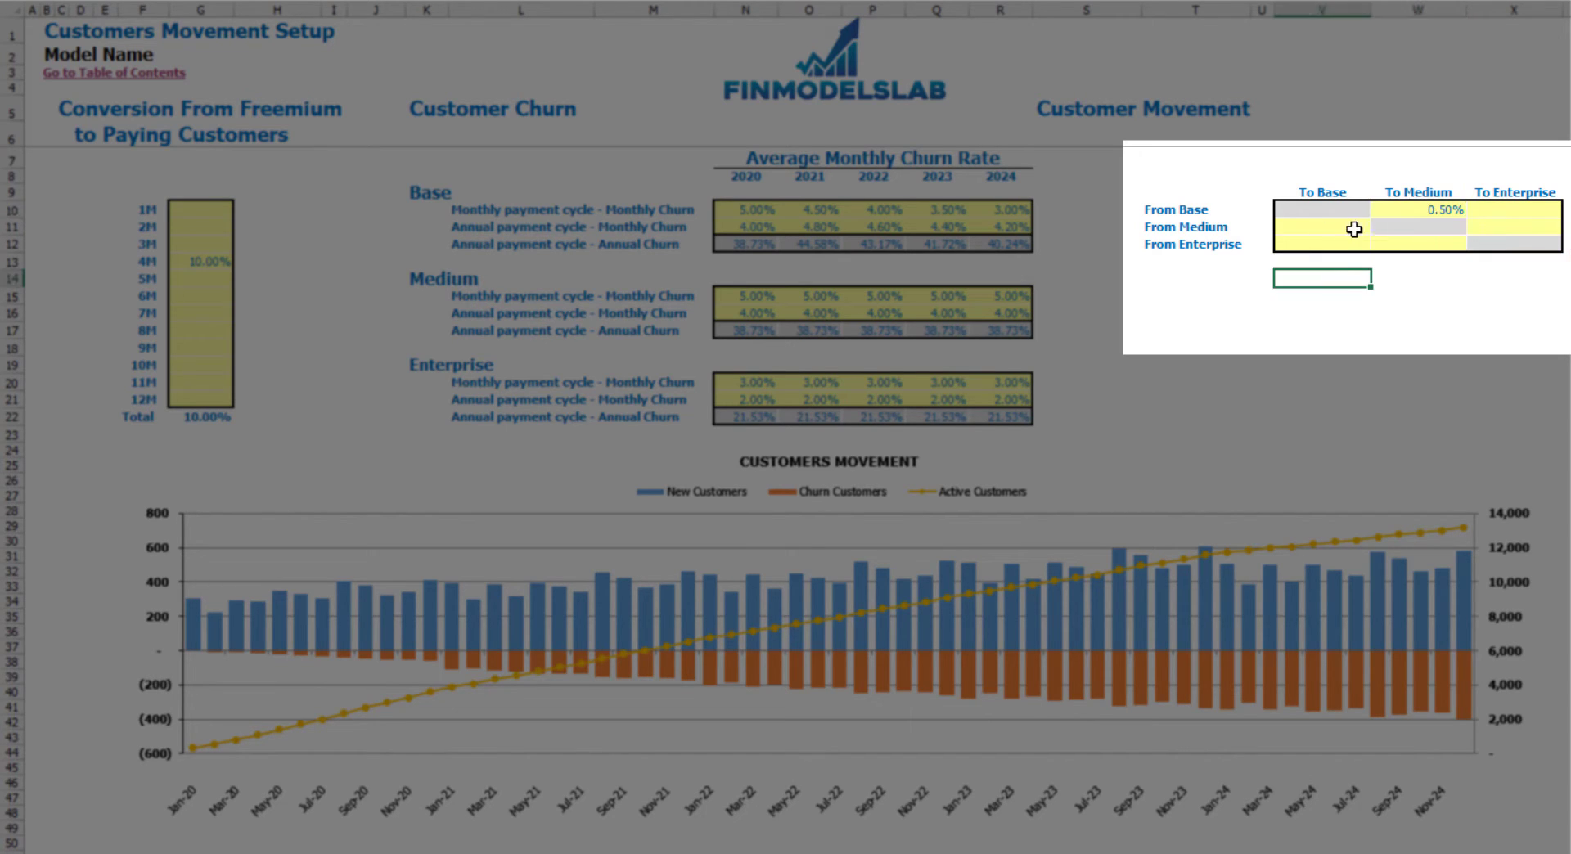
- Set the monthly customer movement rate from Base to Enterprise to 0.7%
left_click(1236, 210)
left_click(1407, 206)
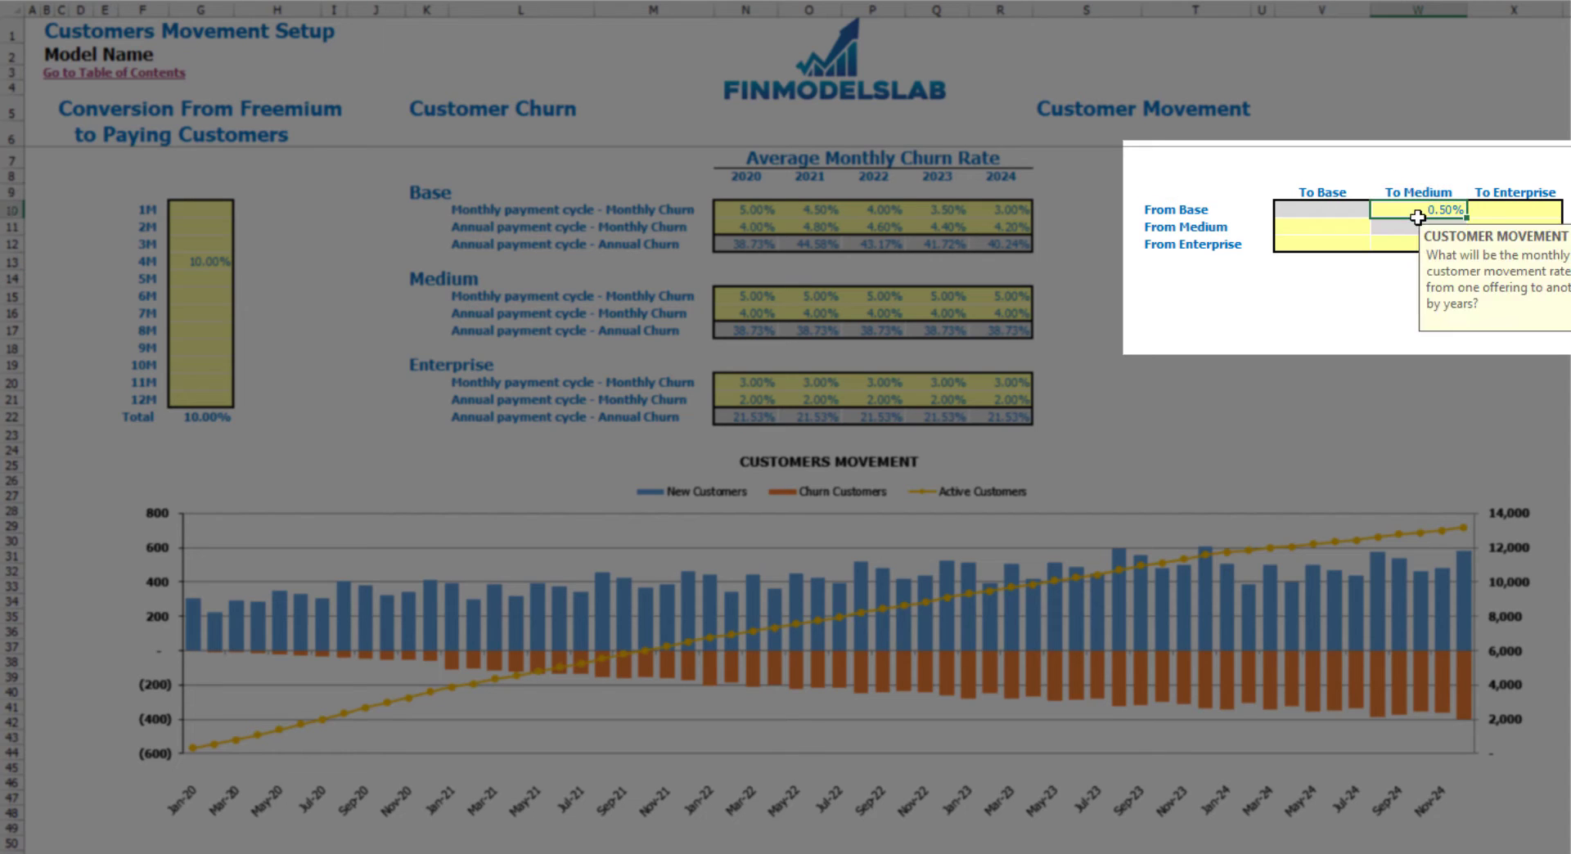
left_click(1491, 210)
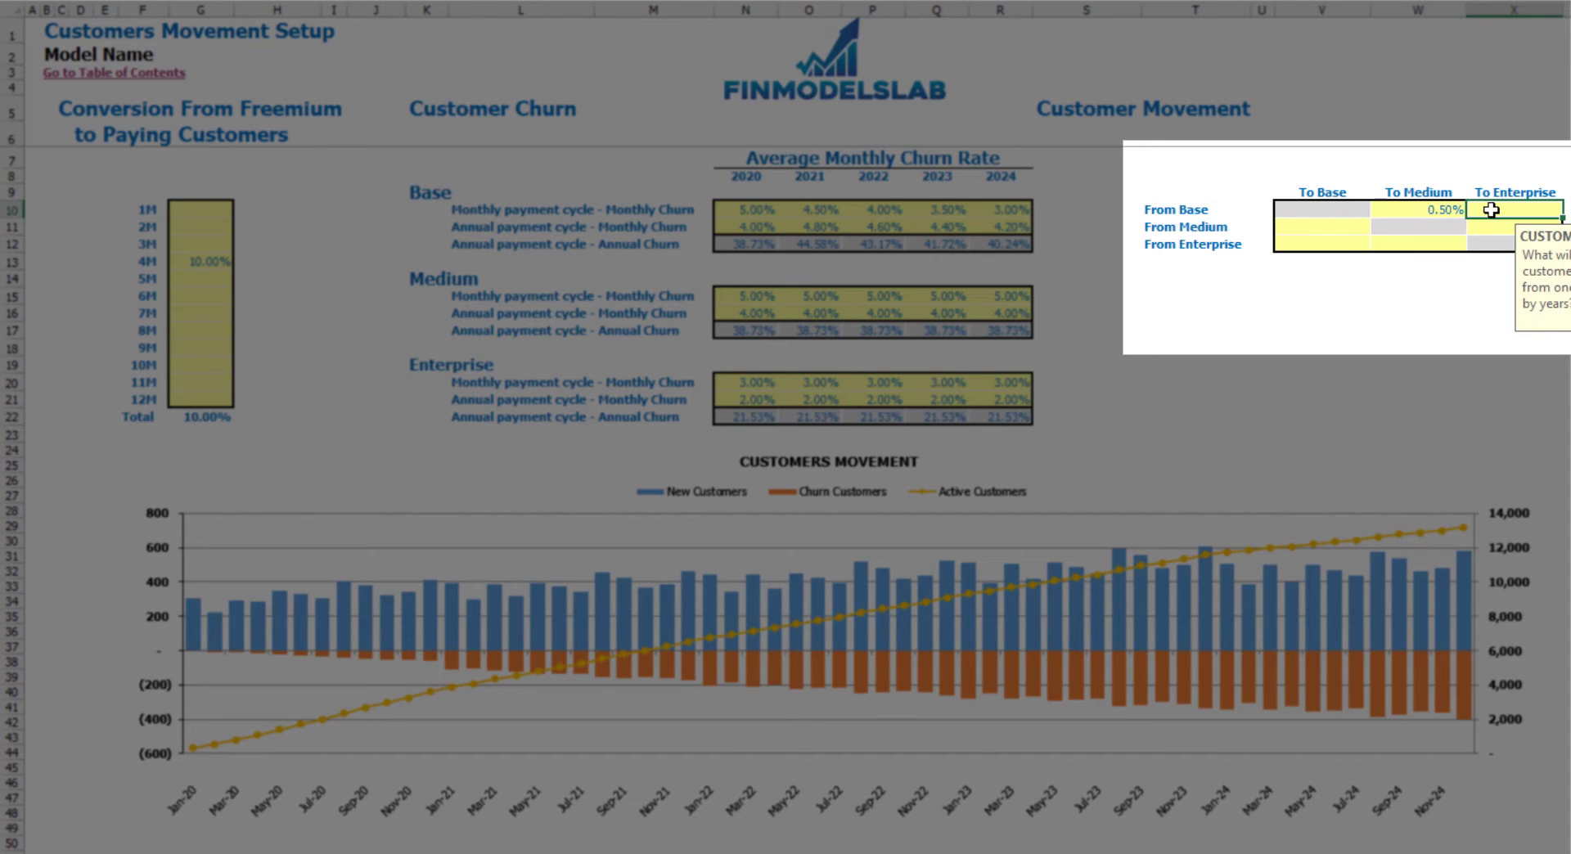
type("0.7")
key("Return")
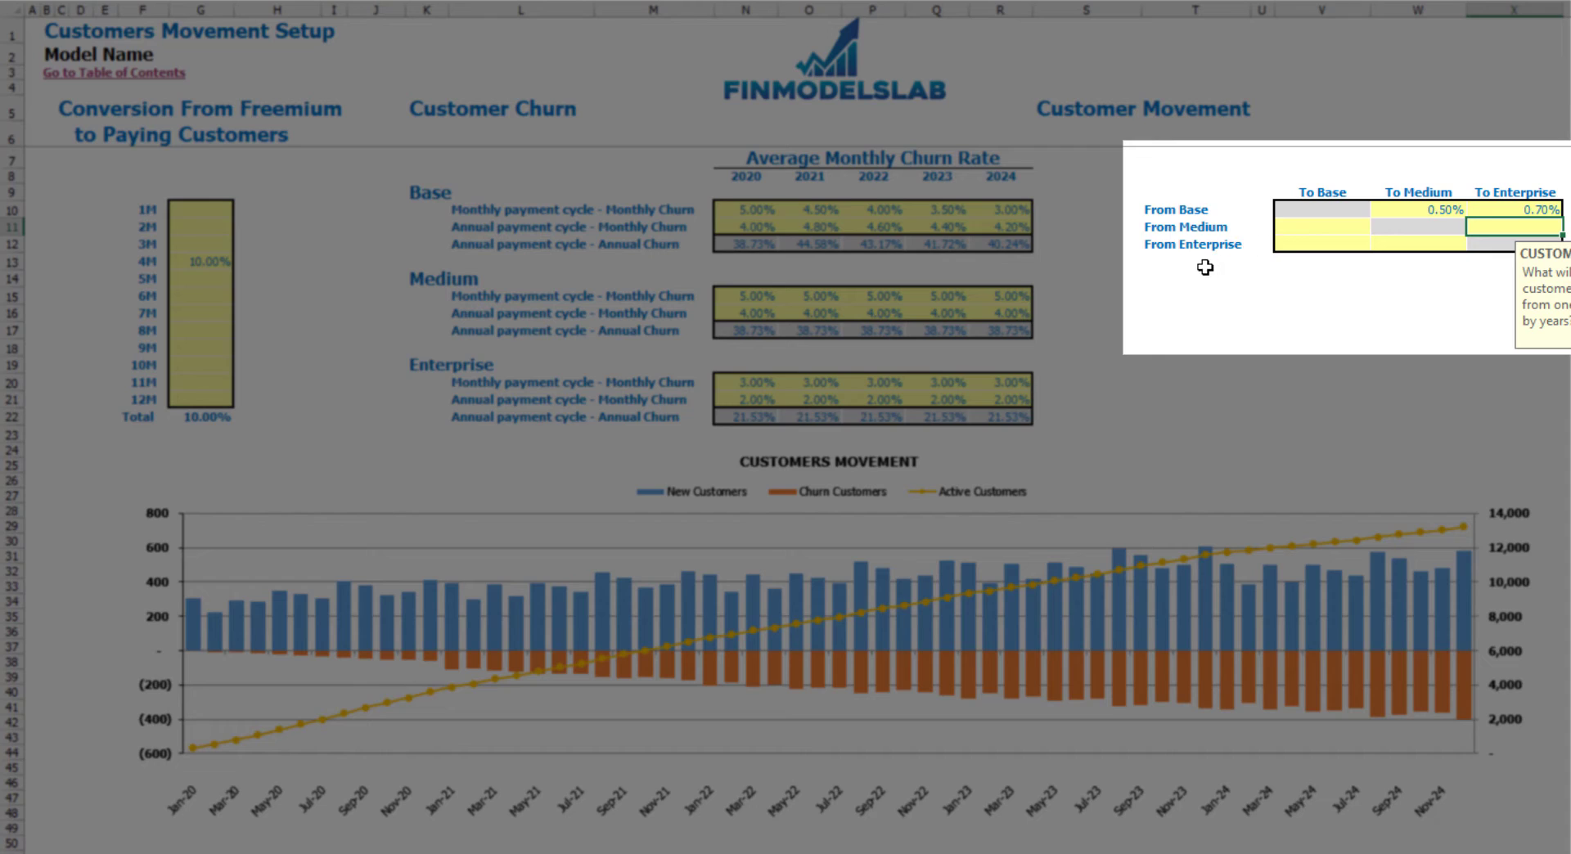
- Enter the monthly customer movement rate from Enterprise to Medium
left_click(1163, 247)
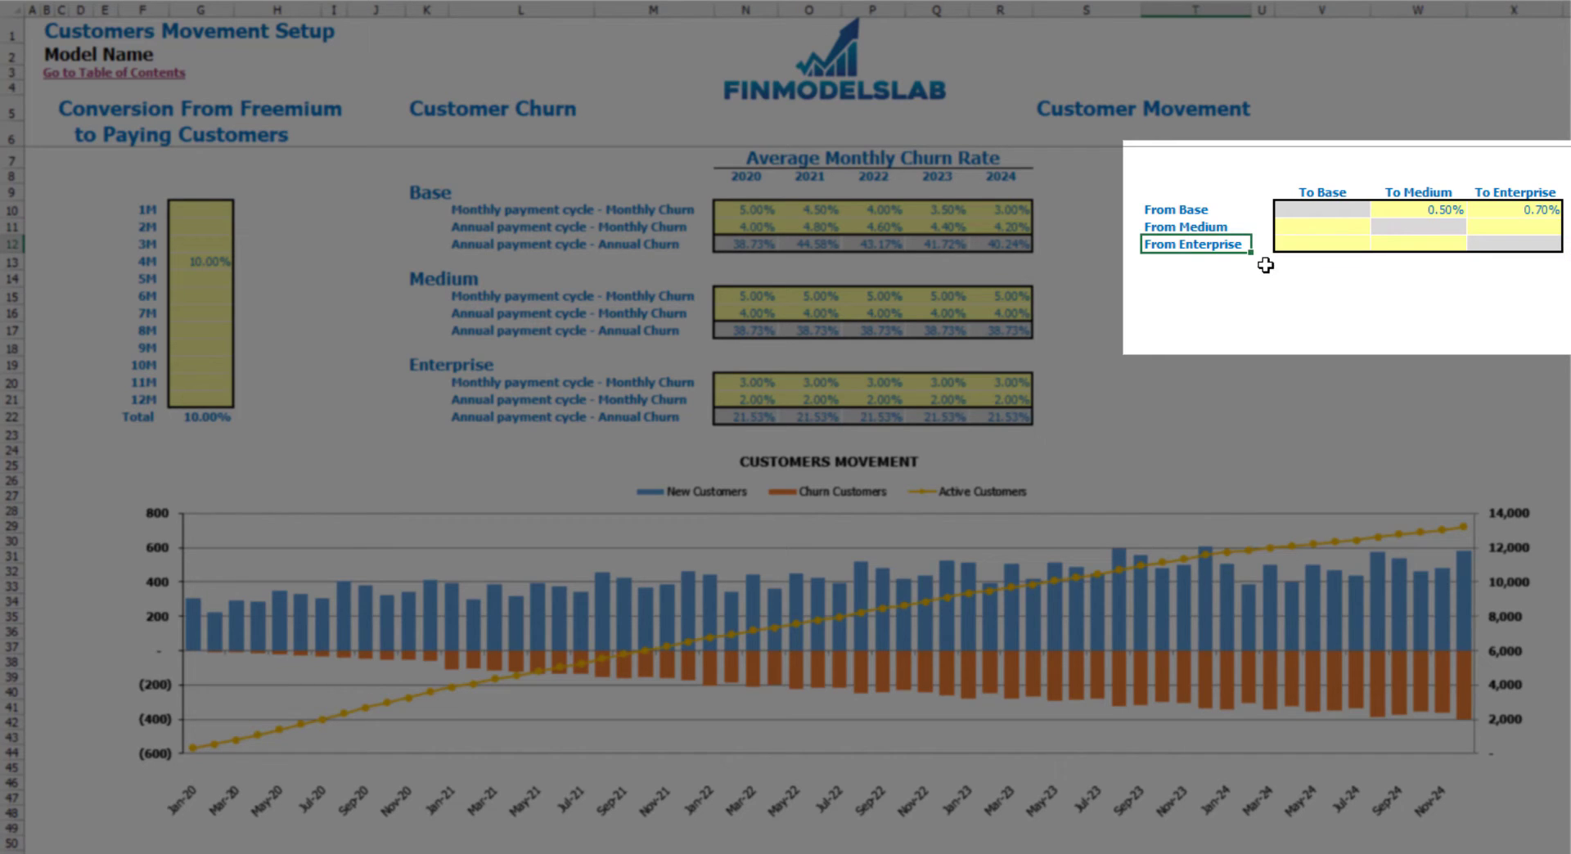
left_click(1419, 245)
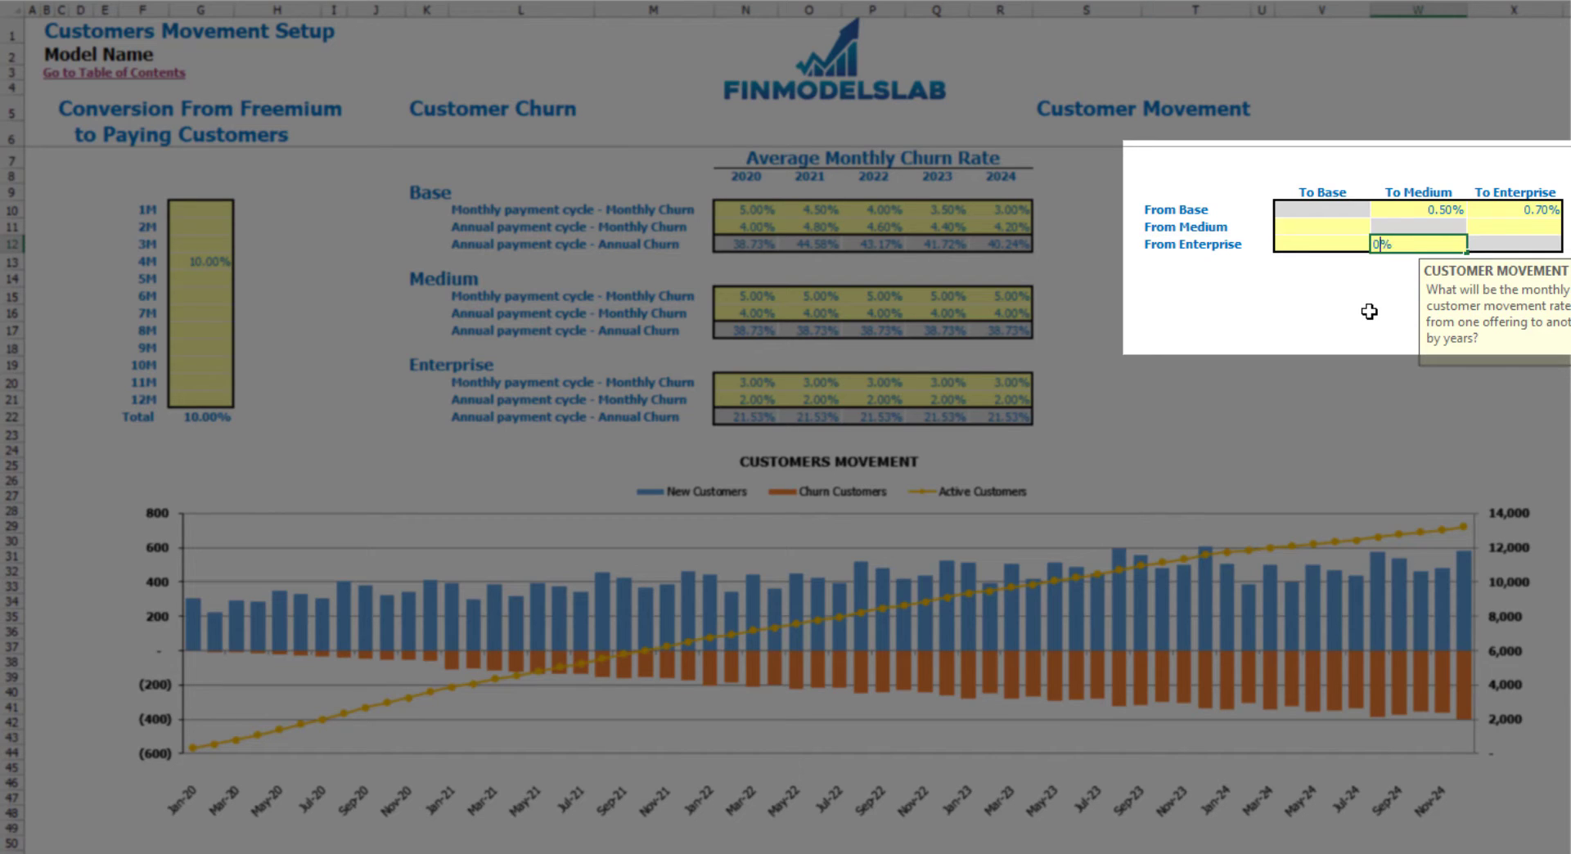
- Set the customer movement rate from Enterprise to Medium to 0.1%
type("0.1")
left_click(1369, 312)
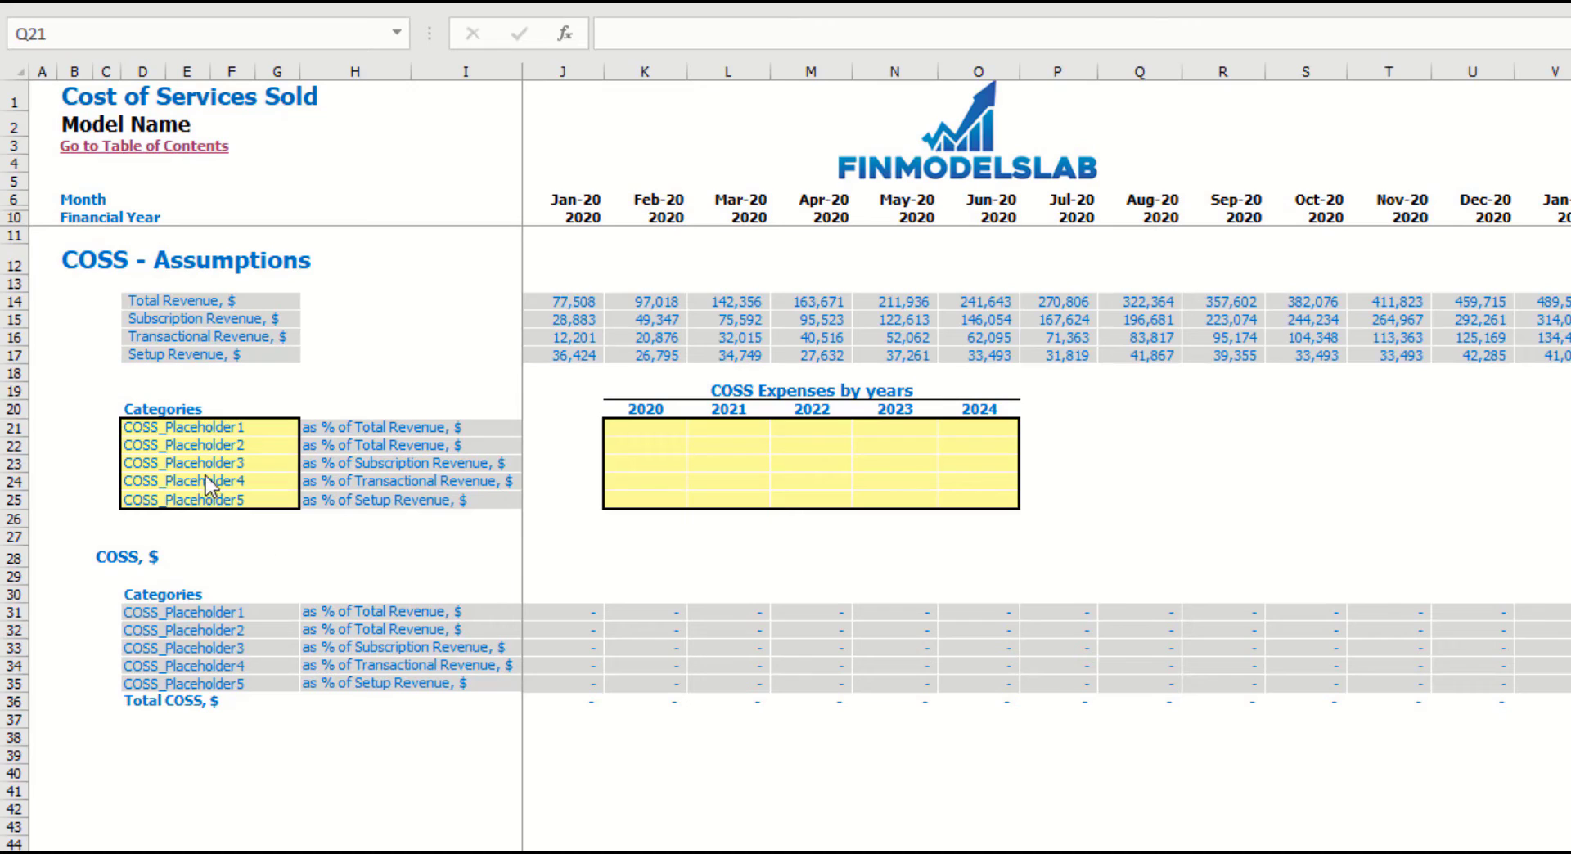
- Rename the first cost of services sold category, COSS_Placeholder1, as Hosting Cost
left_click(220, 427)
left_click_drag(218, 462, 212, 508)
left_click(196, 431)
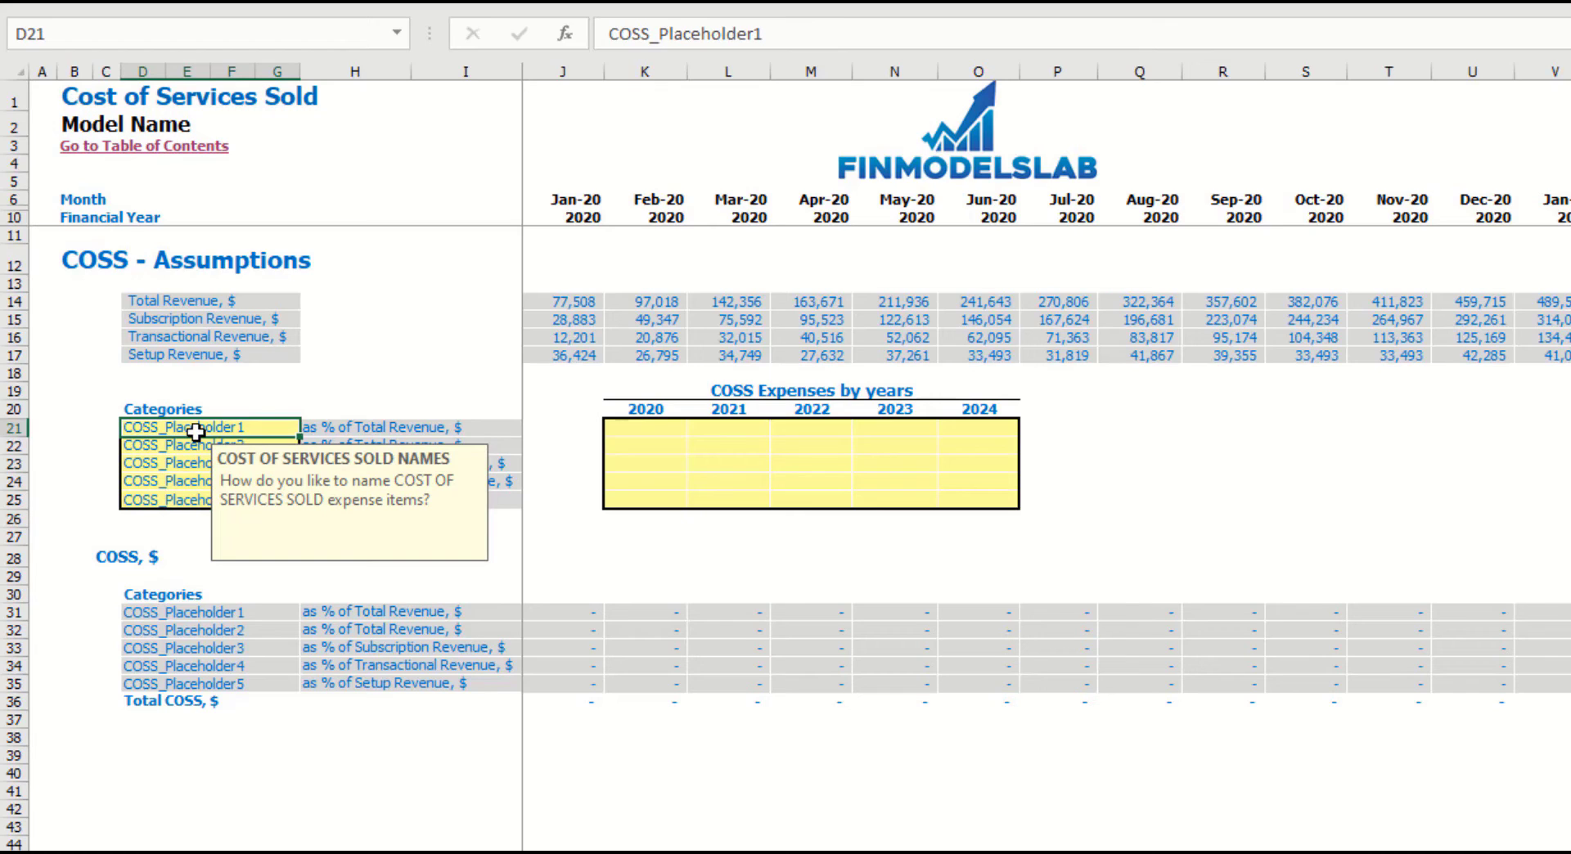
type("Hosting Cost")
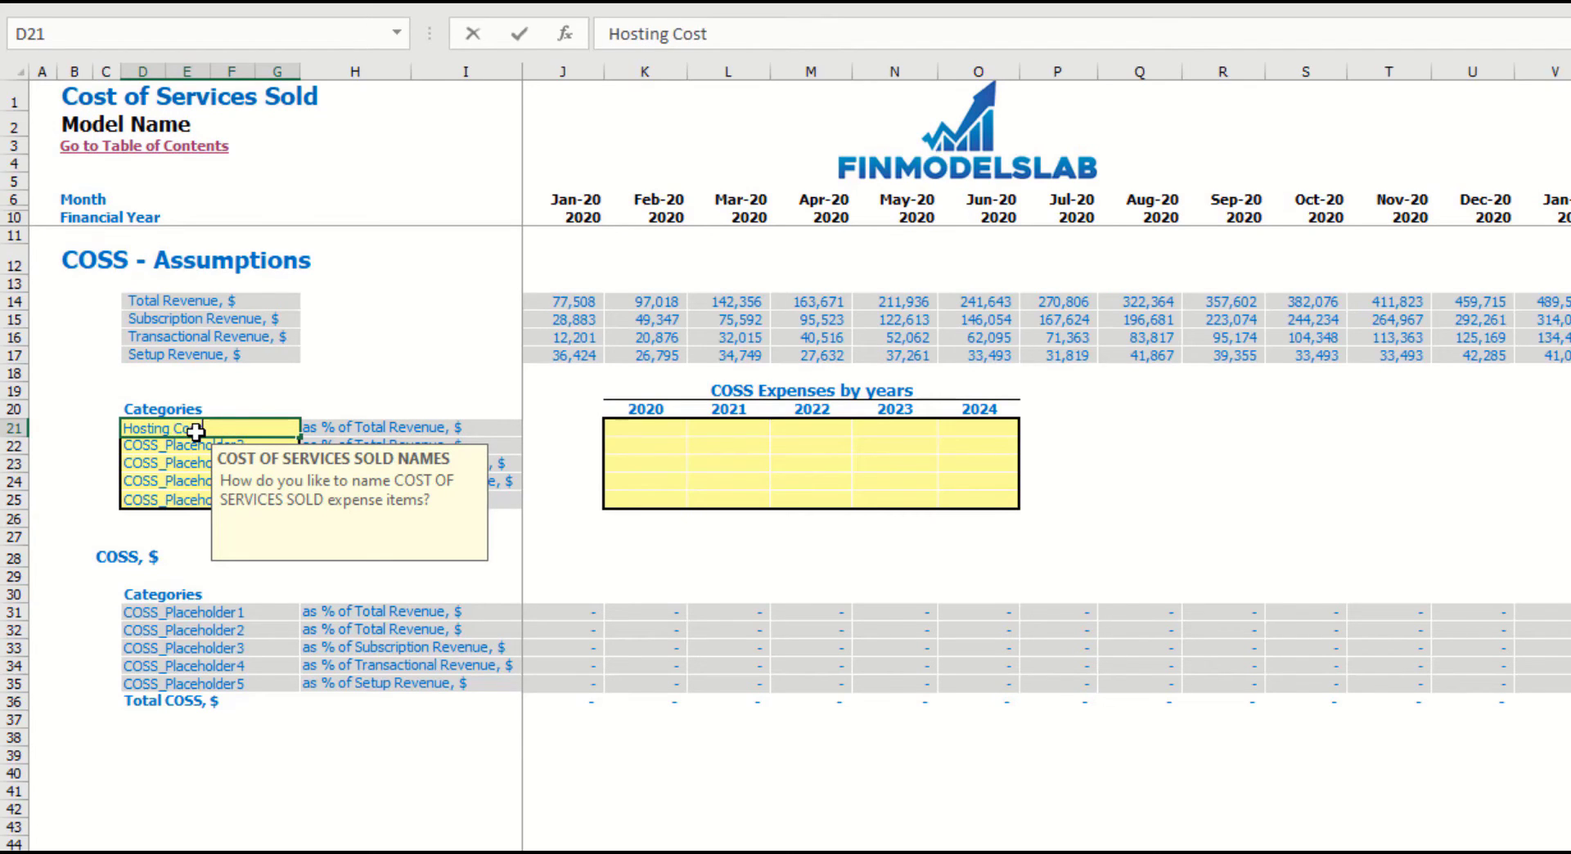
key("Return")
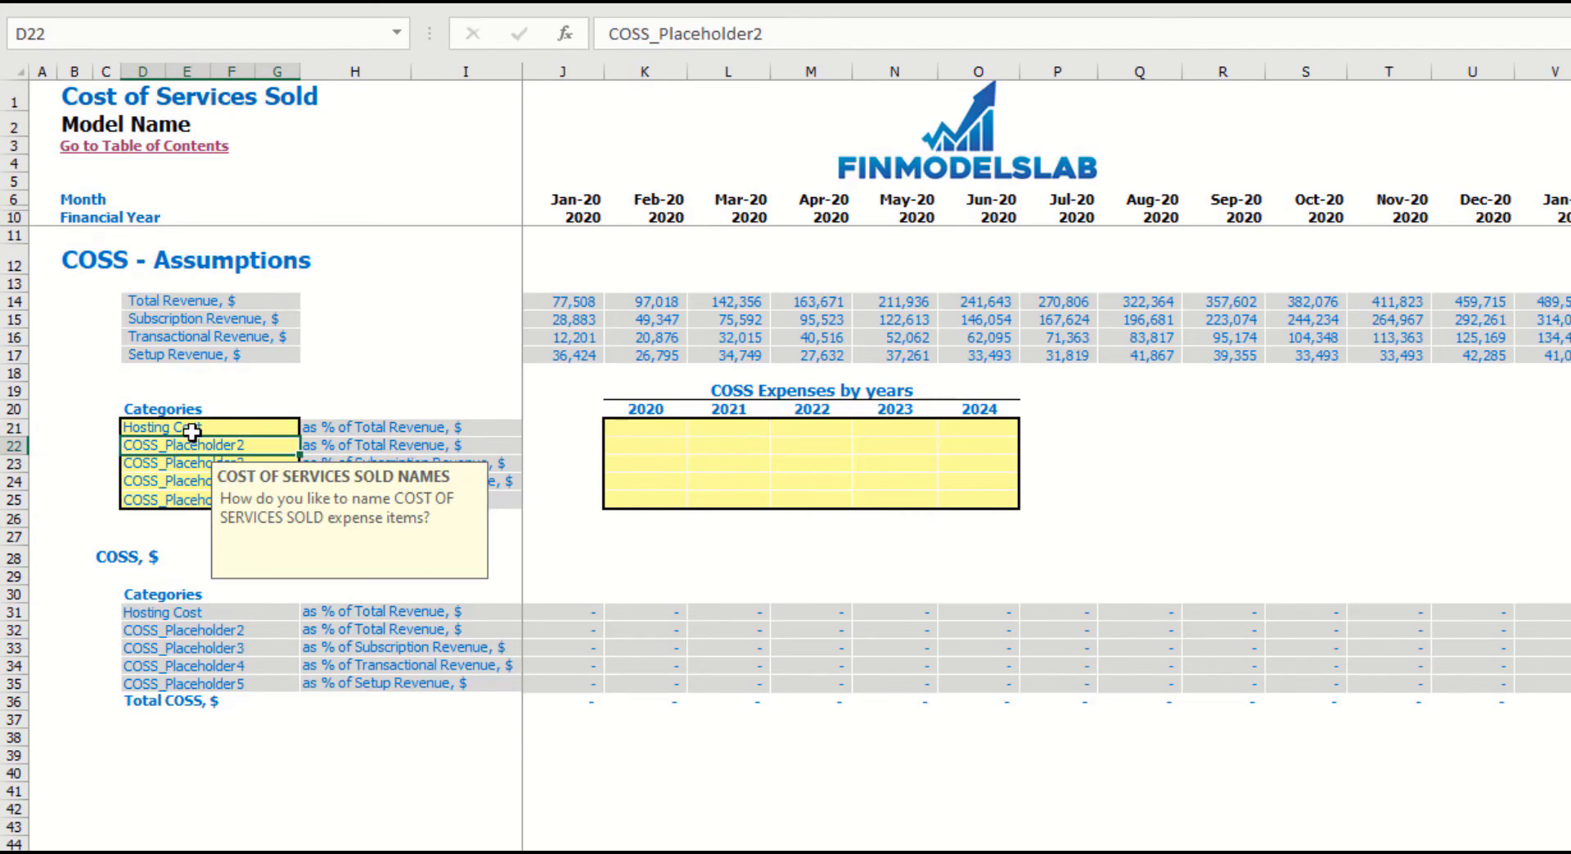
- Examine which revenue type each COSS category's percentage is based on, from Total Revenue through Setup Revenue
left_click(364, 337)
left_click_drag(430, 427, 437, 499)
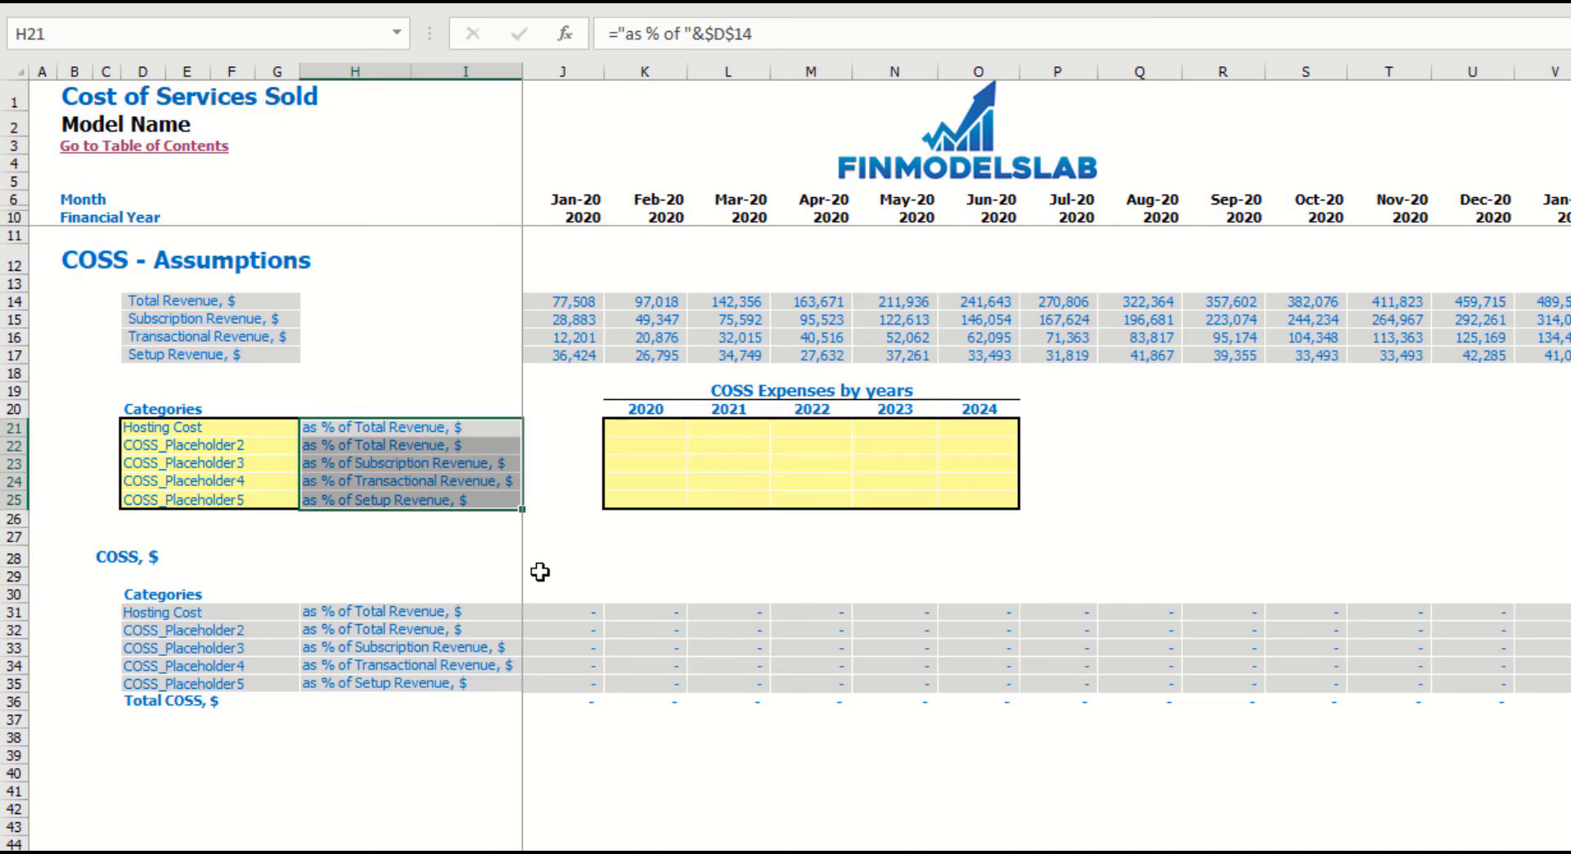
left_click(419, 432)
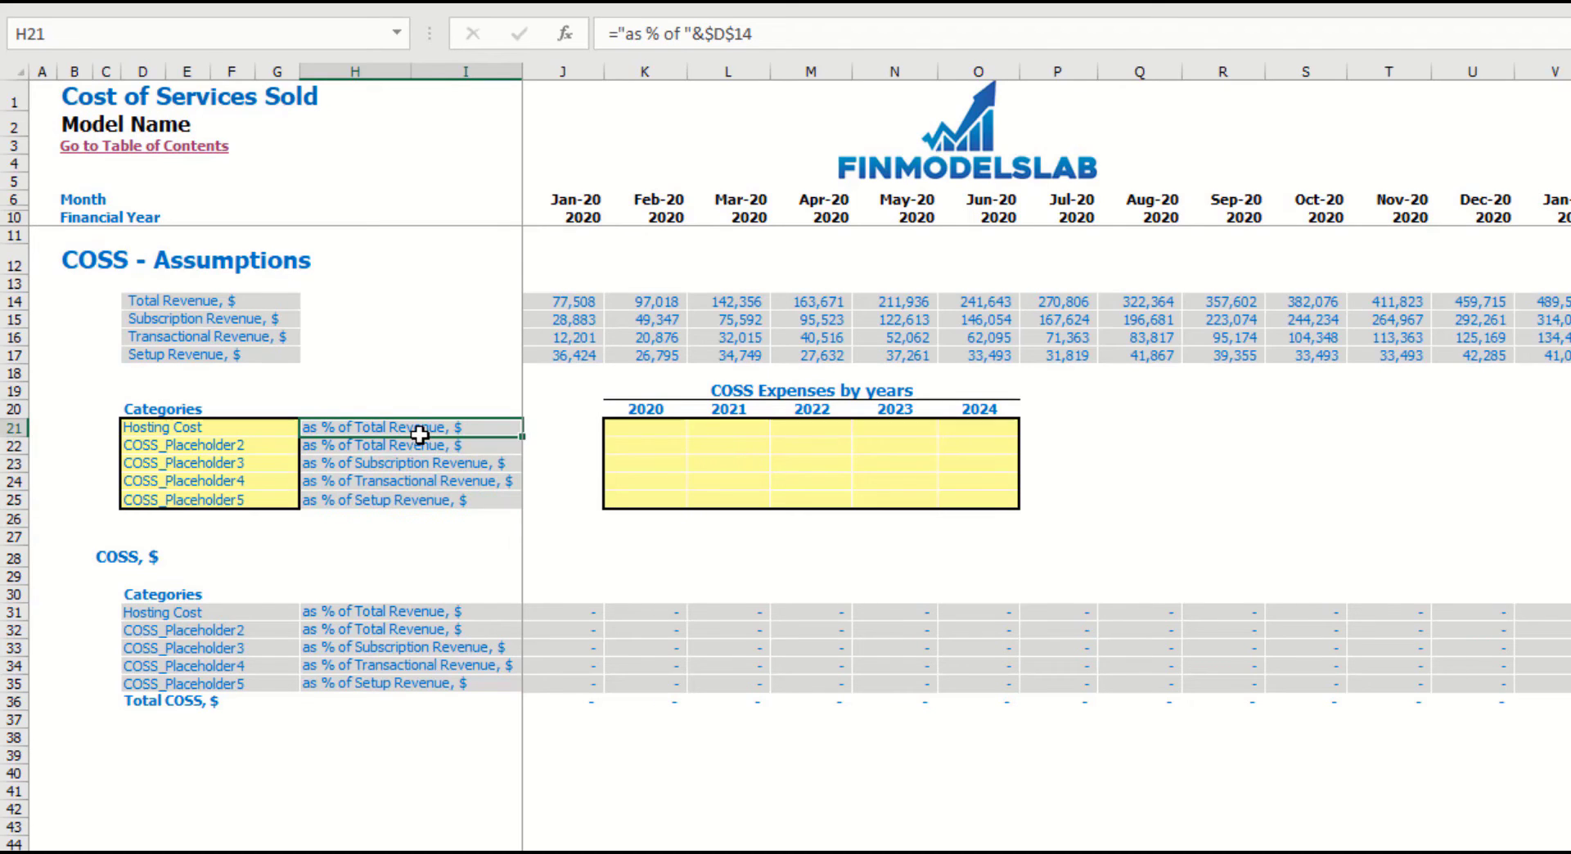
left_click_drag(420, 432, 424, 444)
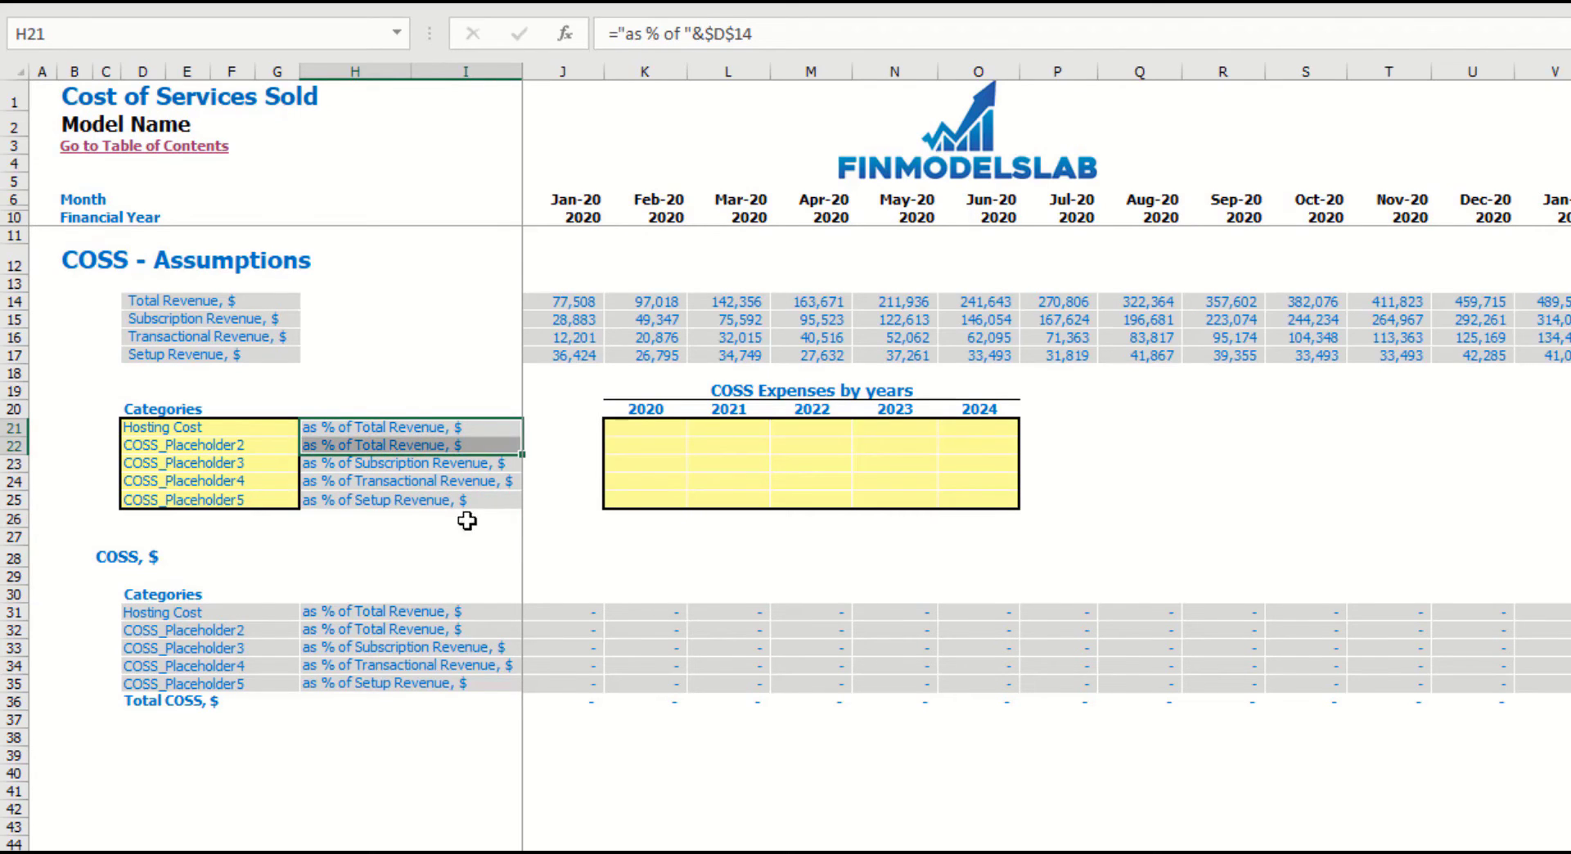
left_click(474, 465)
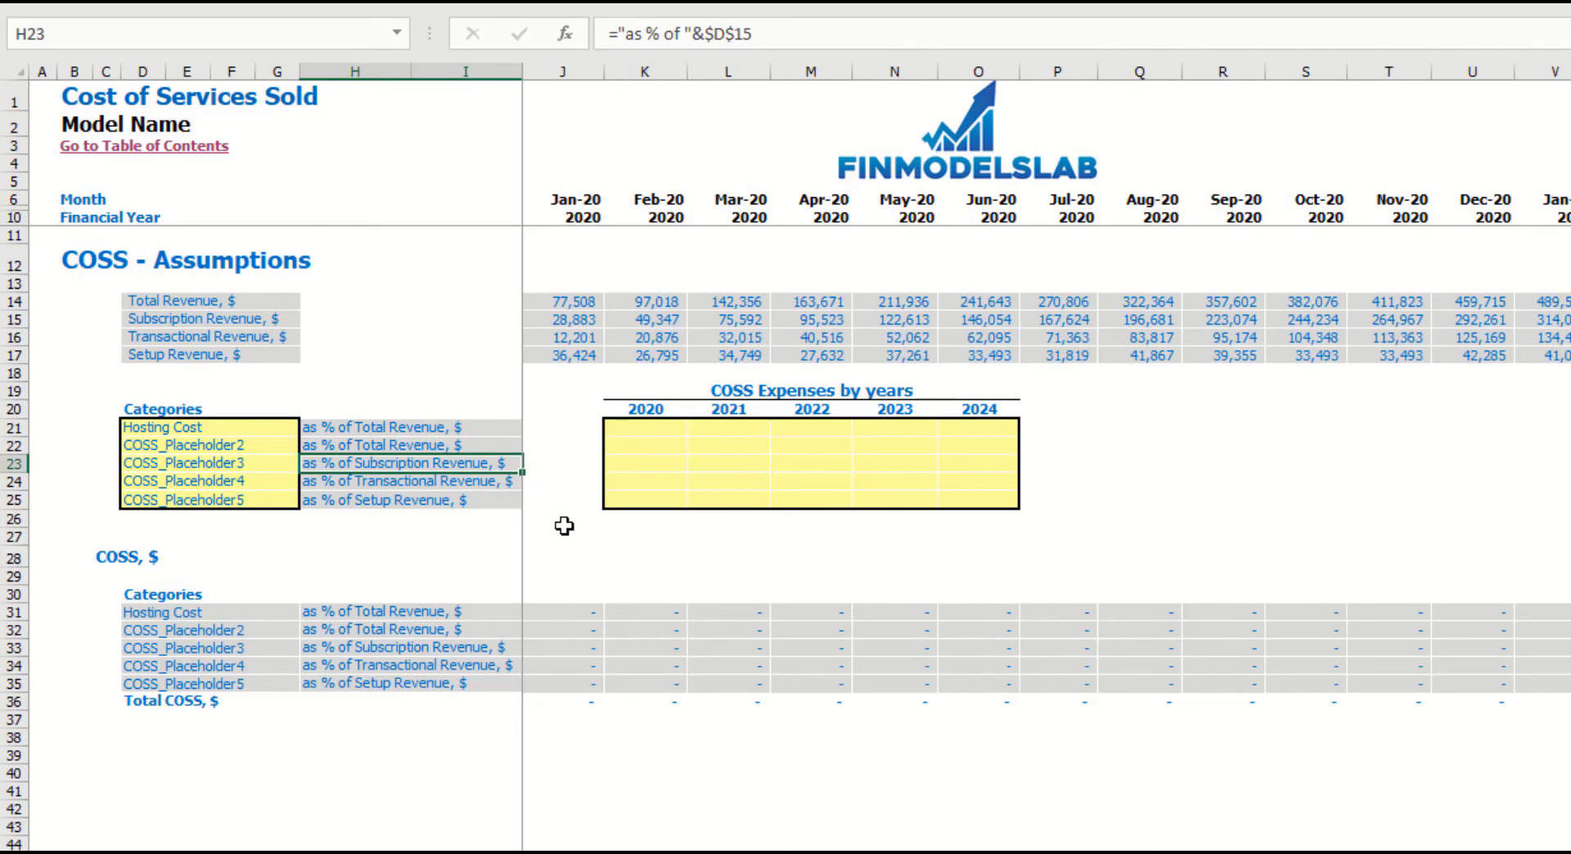
key("Down")
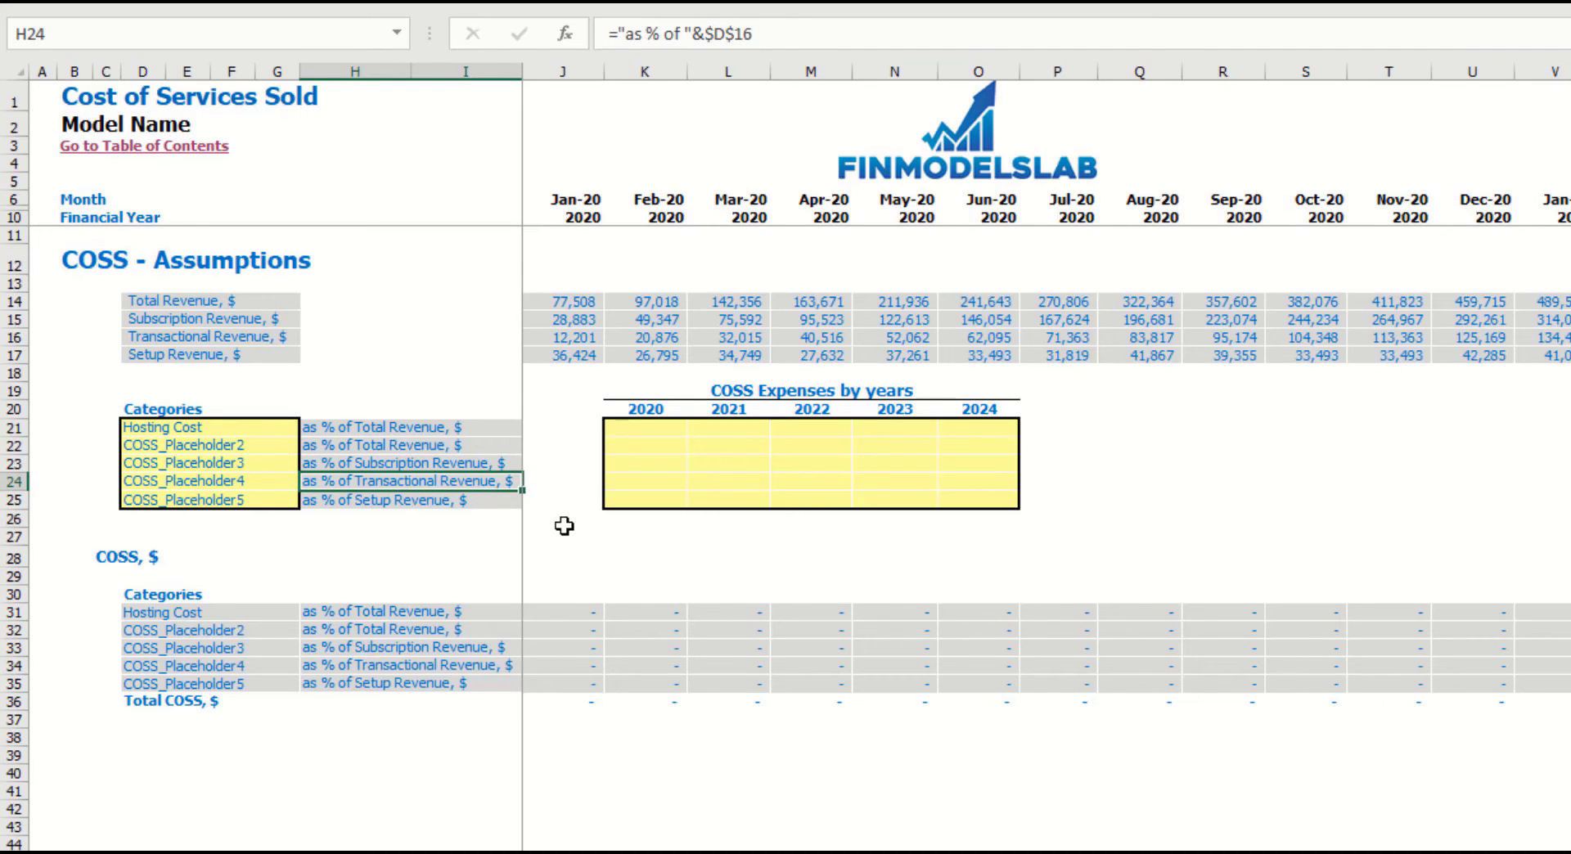
key("Down")
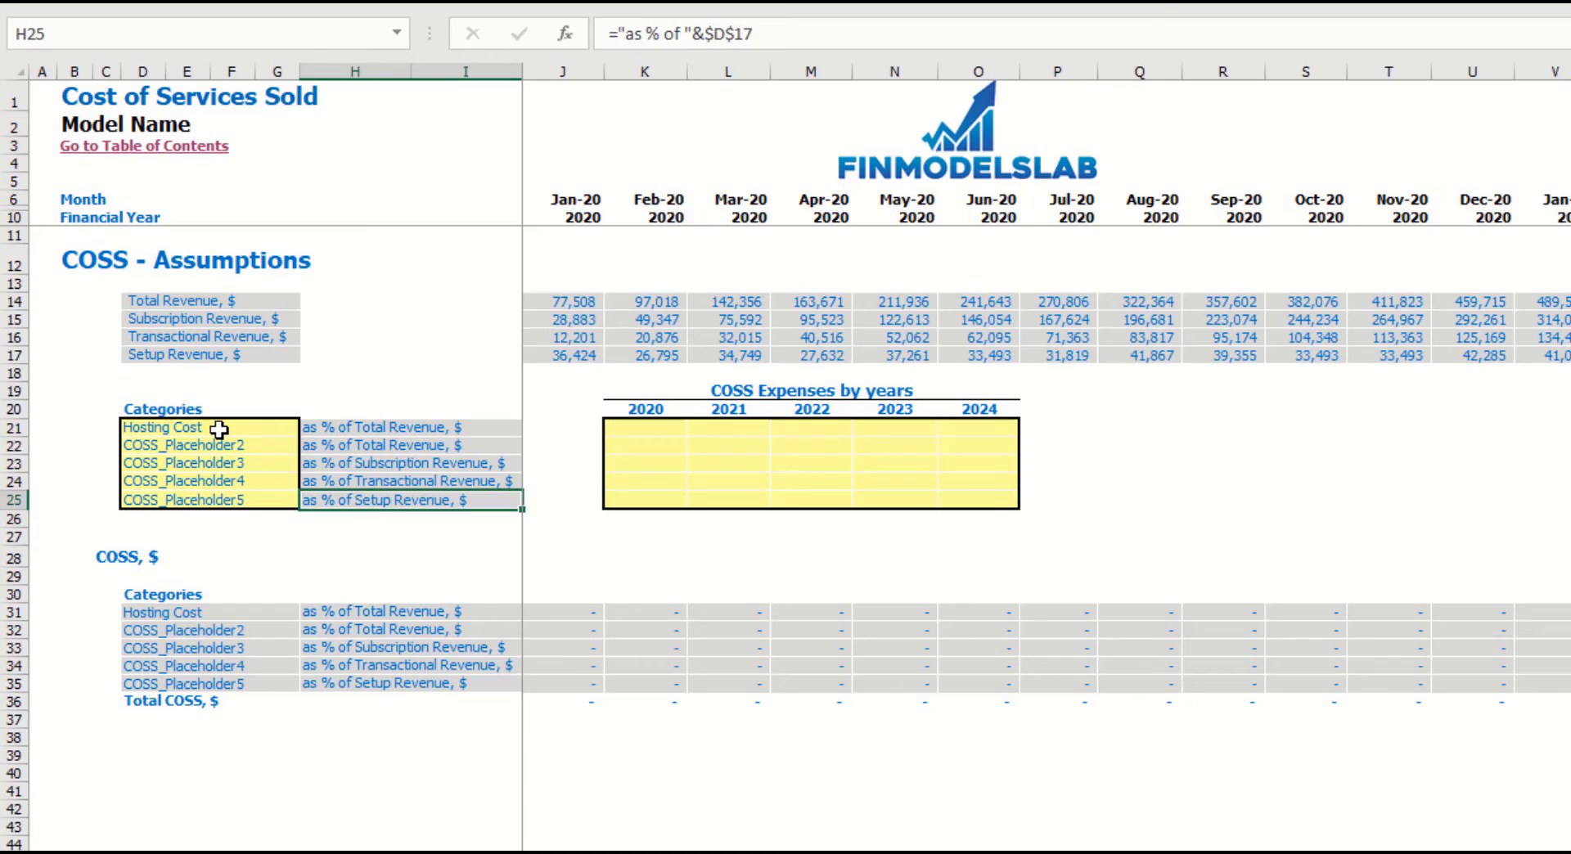
- Examine the total, subscription, transactional and setup revenue rows in the COSS assumptions
left_click_drag(17, 302, 25, 356)
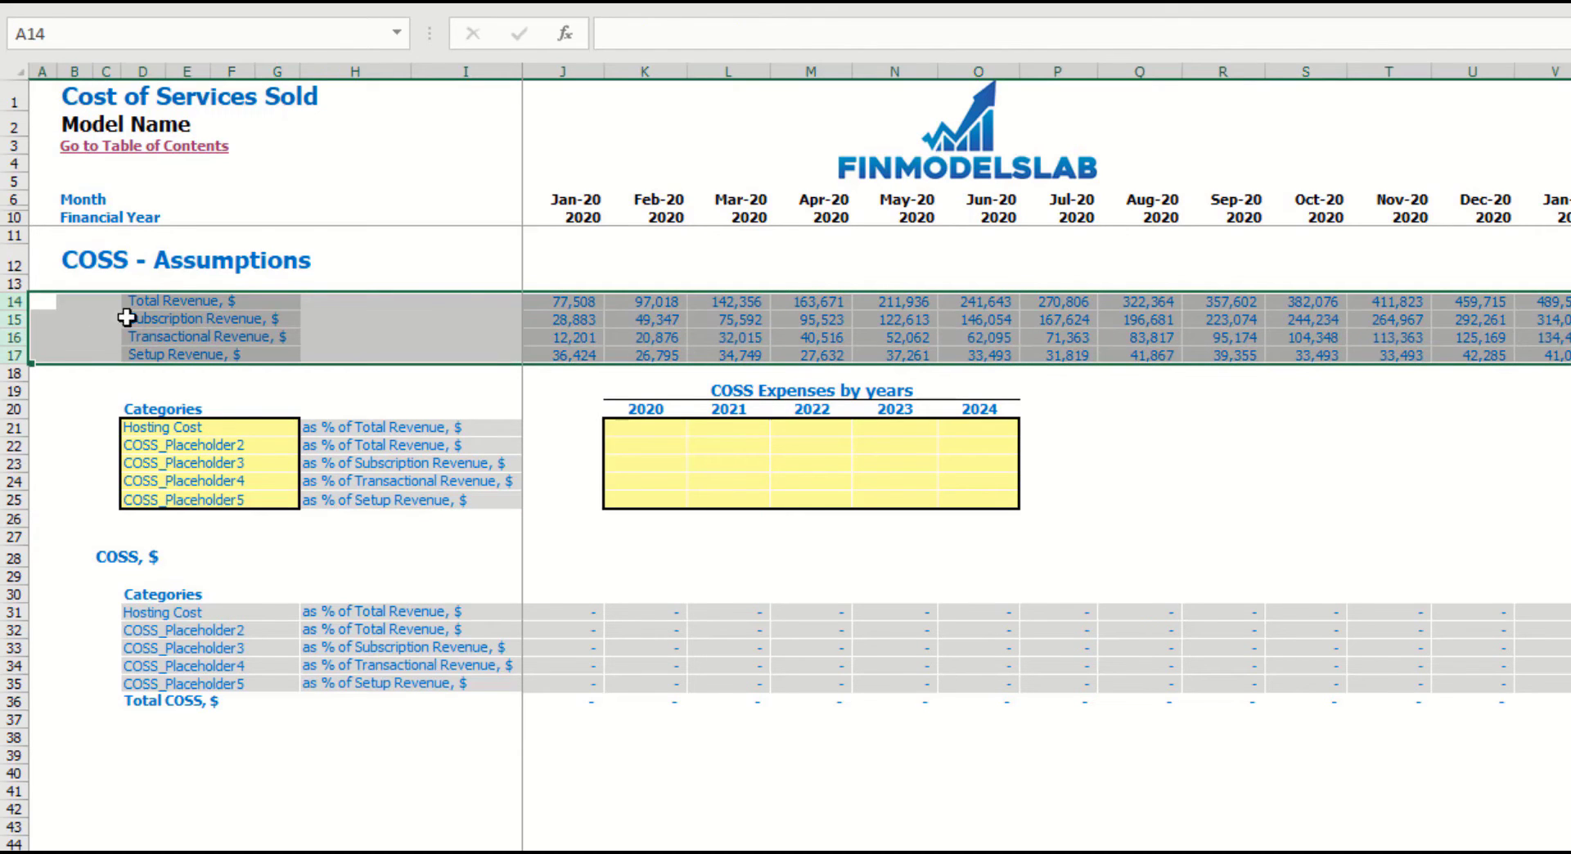
left_click(171, 302)
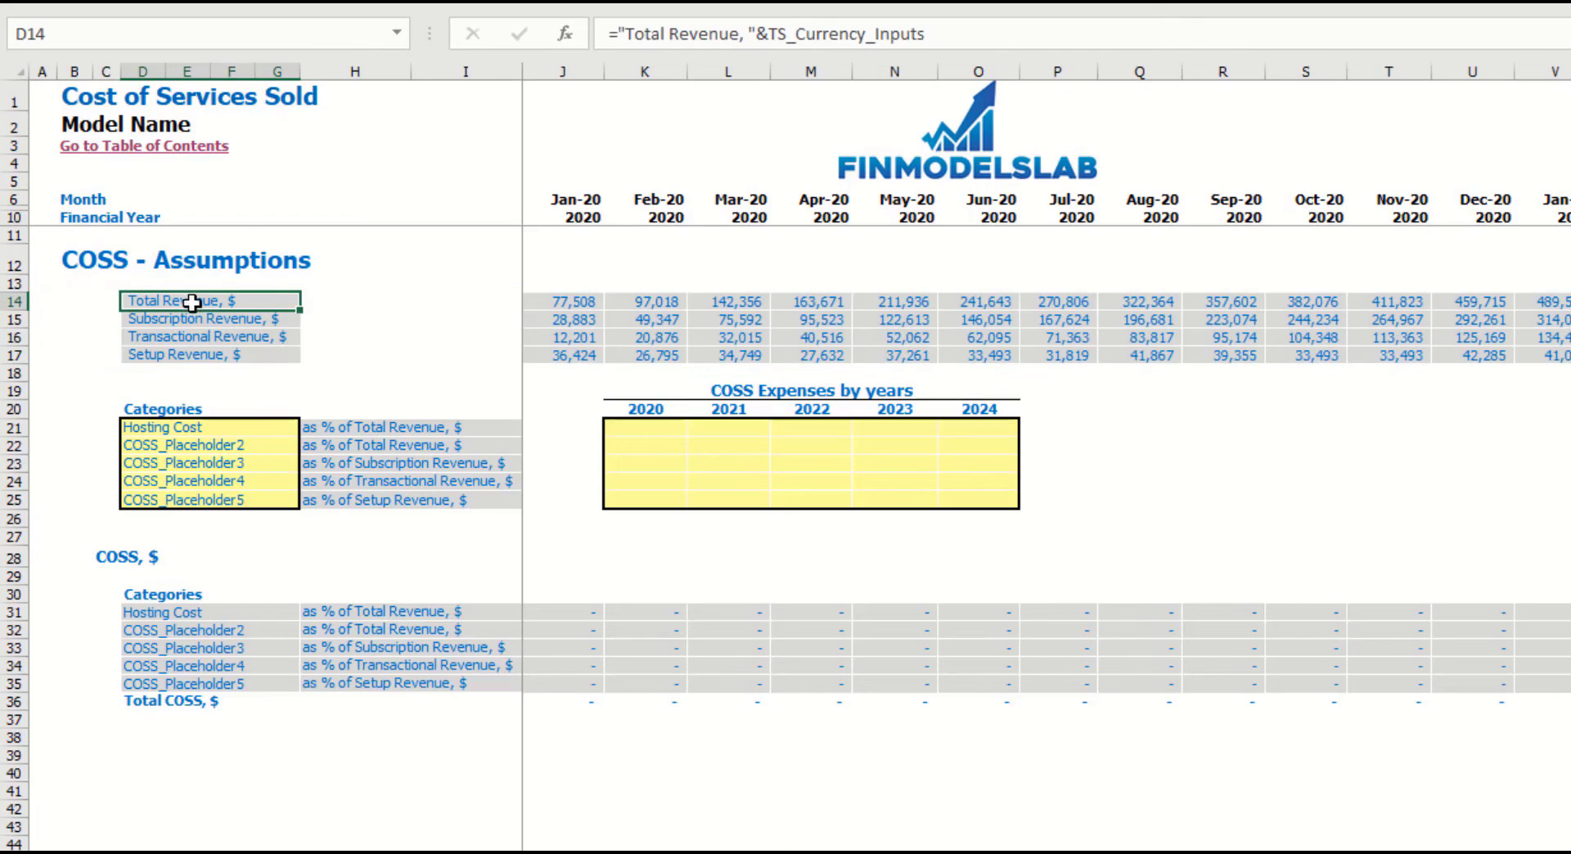
left_click(15, 319)
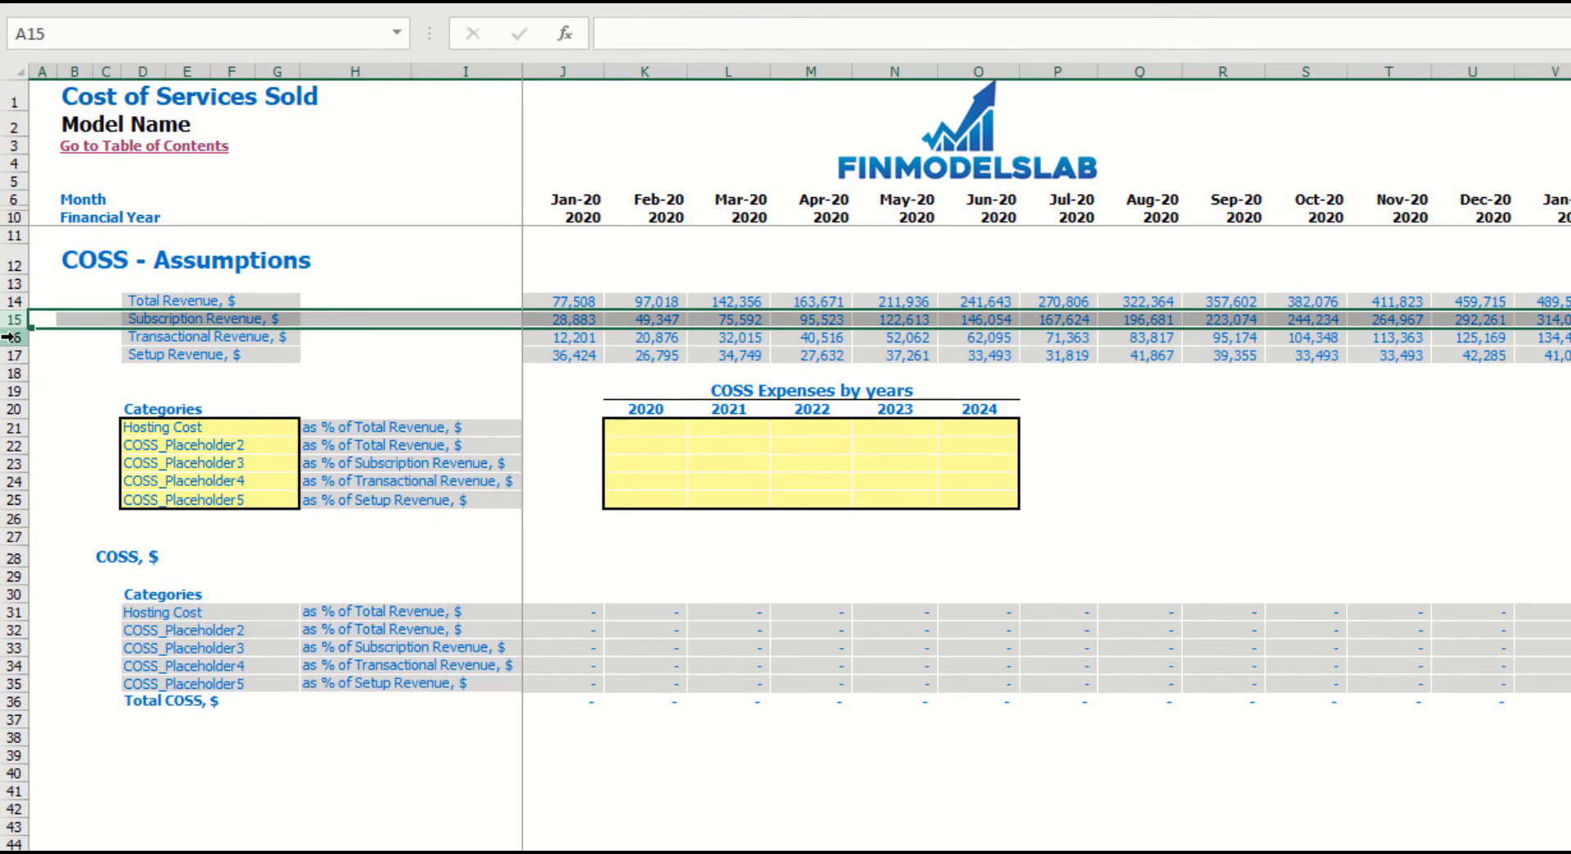
left_click(11, 336)
left_click(12, 354)
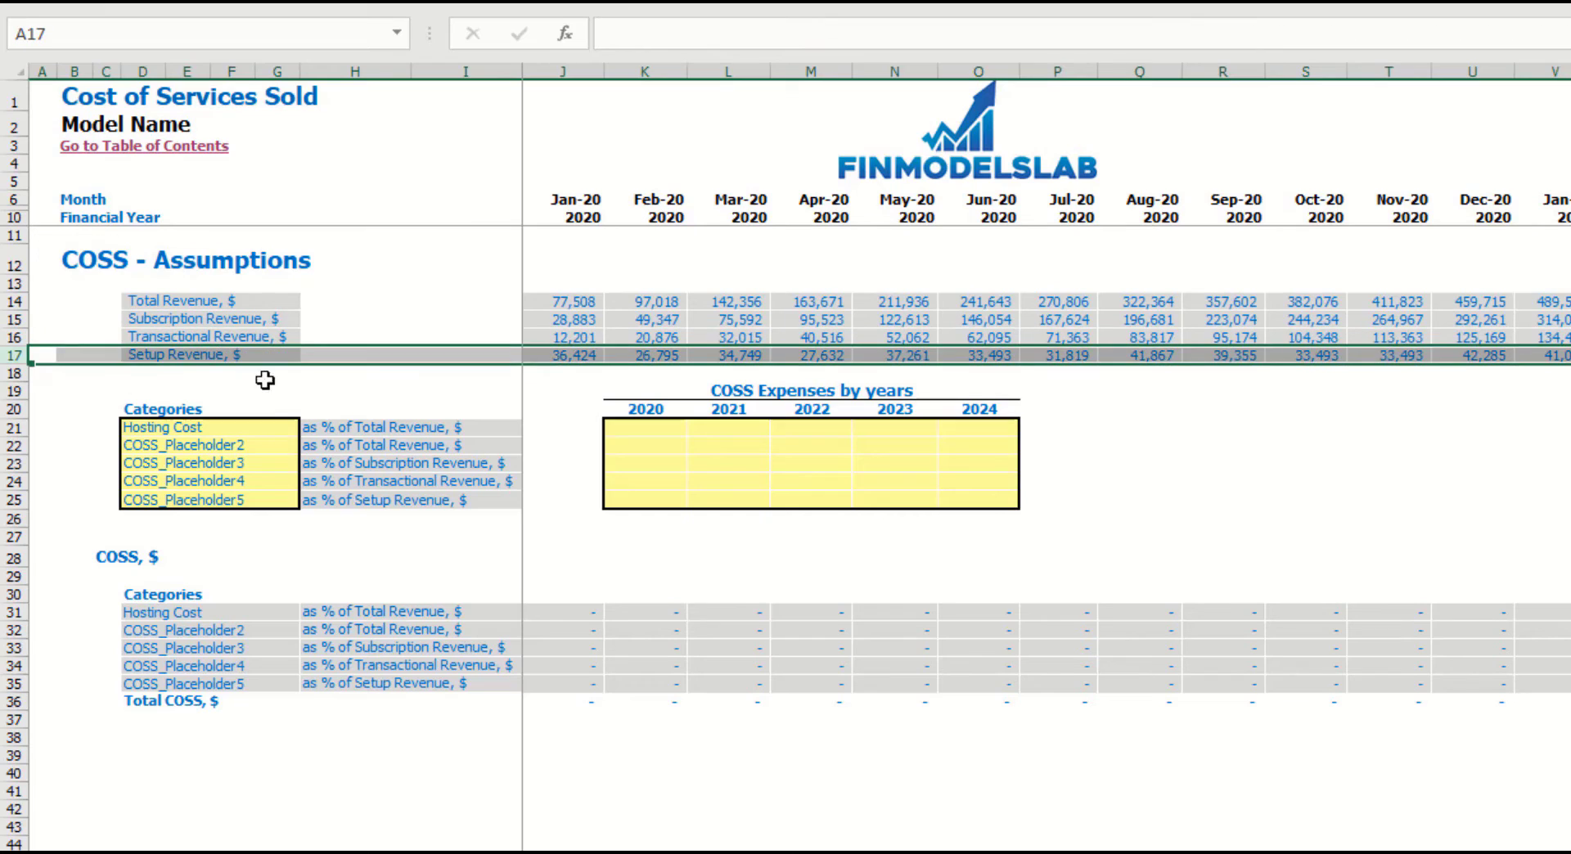
left_click(315, 375)
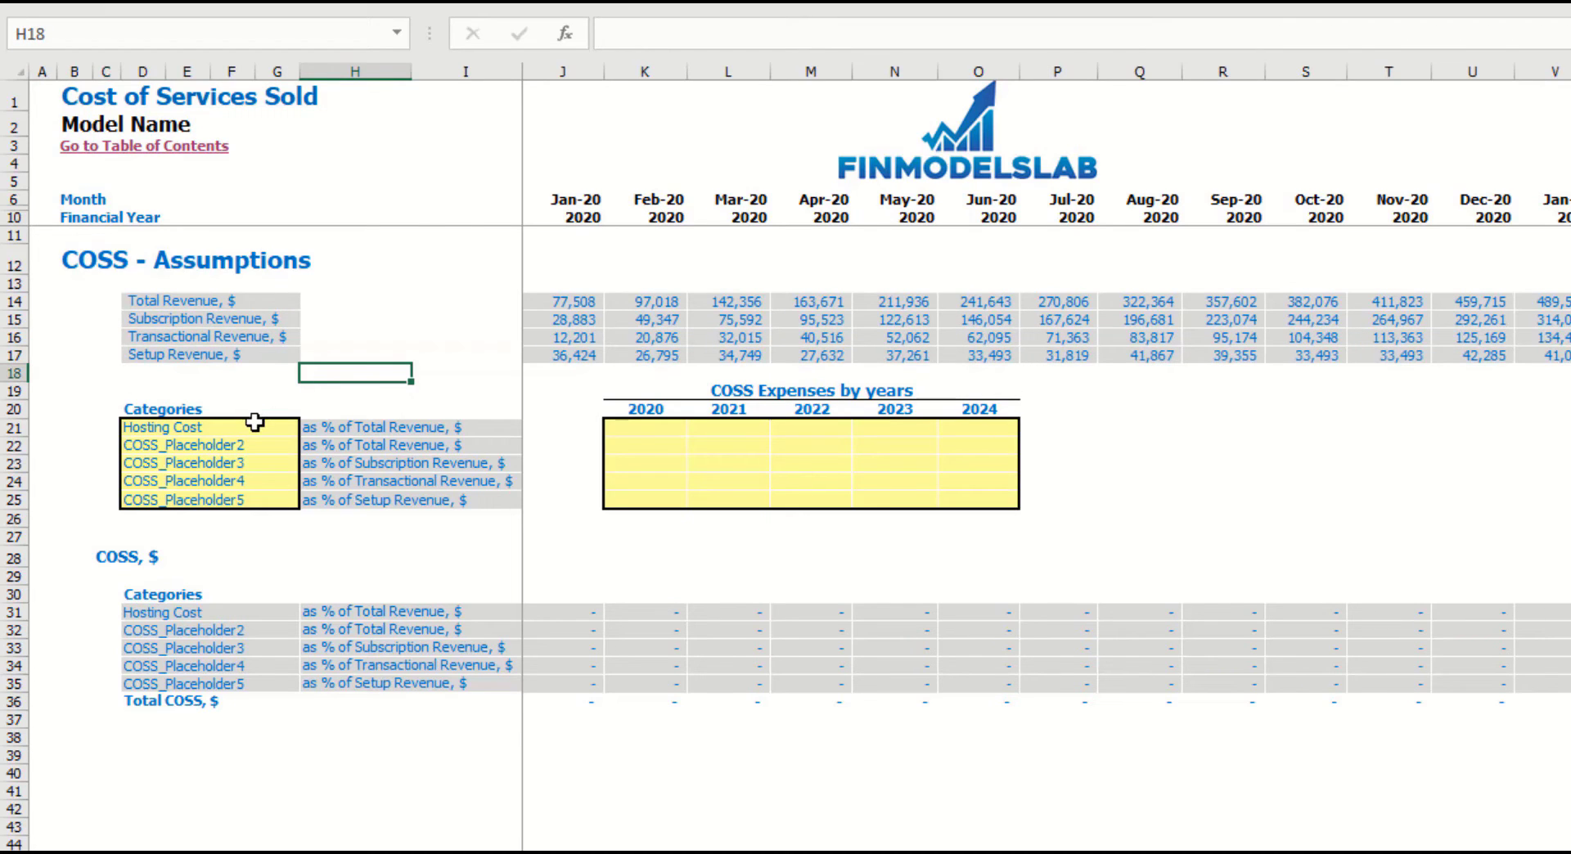
- Enter Hosting Cost expenses as a percentage of total revenue: 10% for 2020, 12% for 2021, 13% for 2022, 14% for 2023 and 15% for 2024
left_click(427, 424)
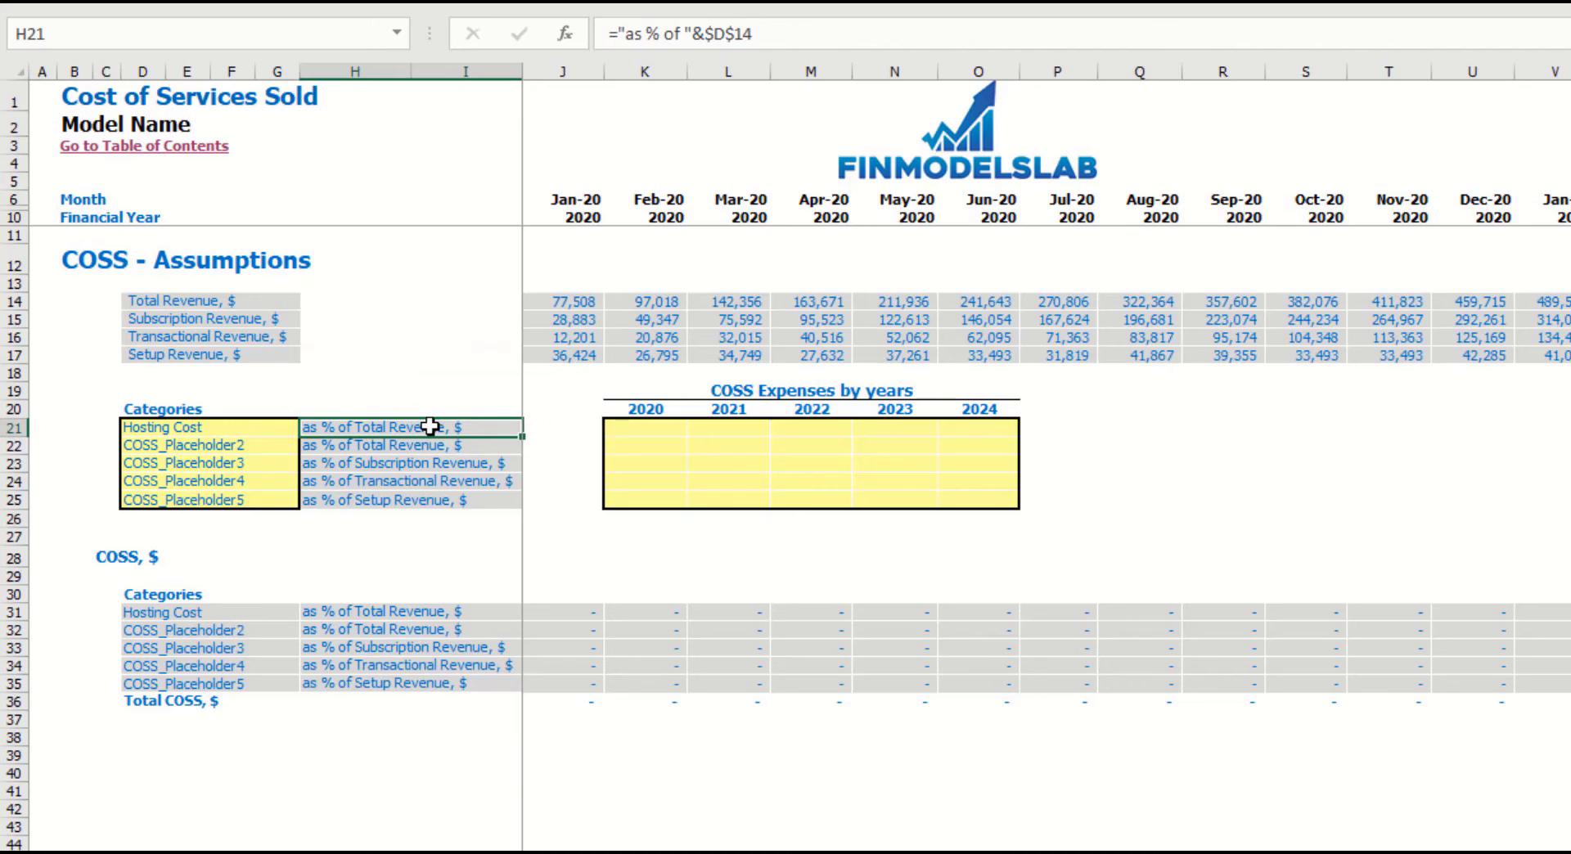
left_click(659, 426)
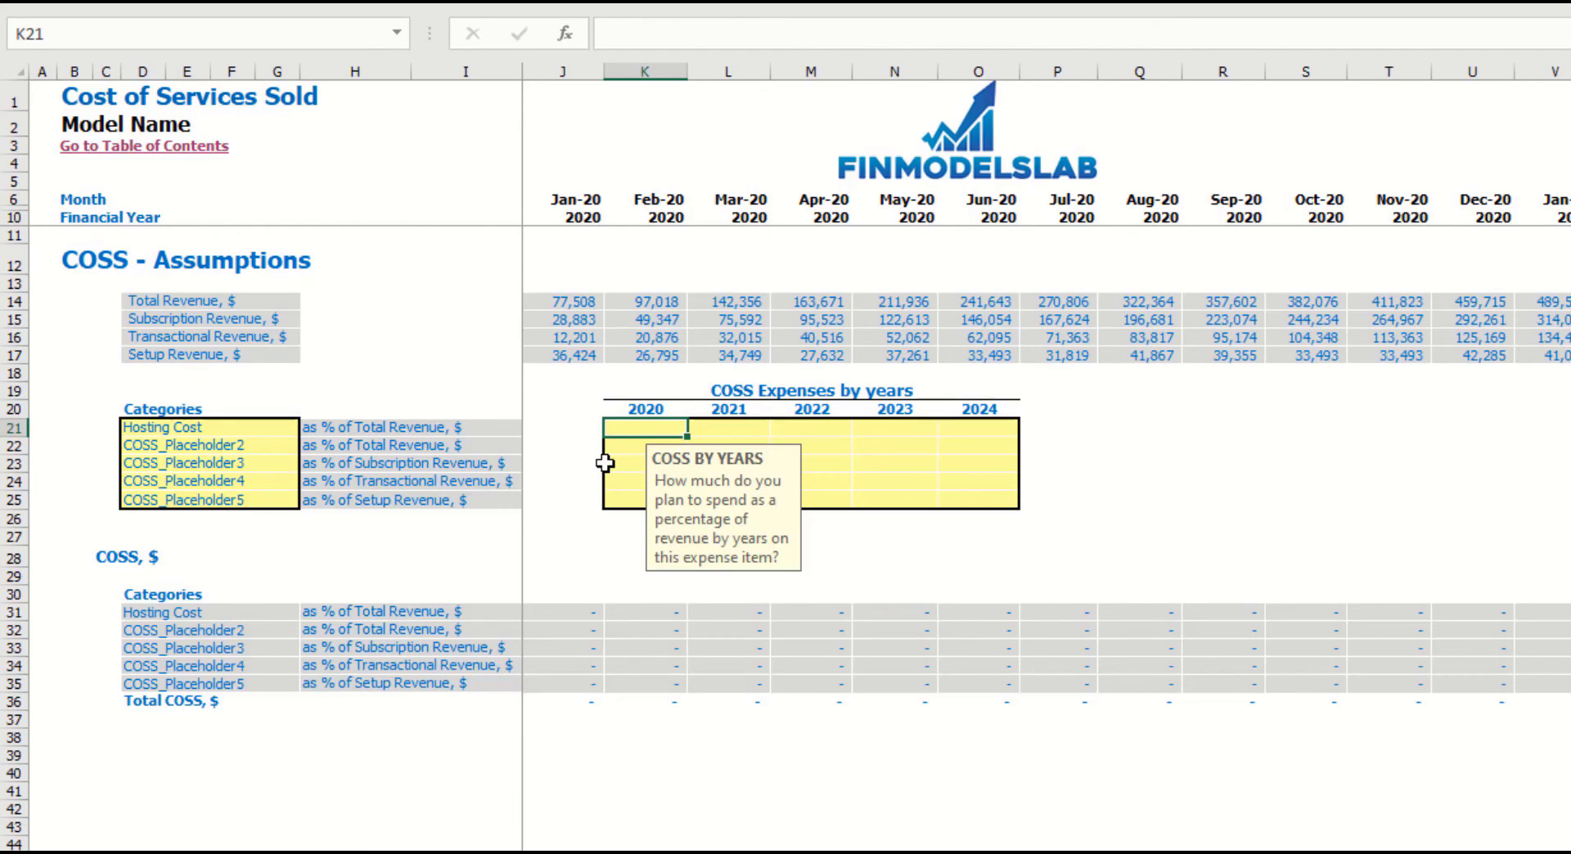
type("10%")
key("Tab")
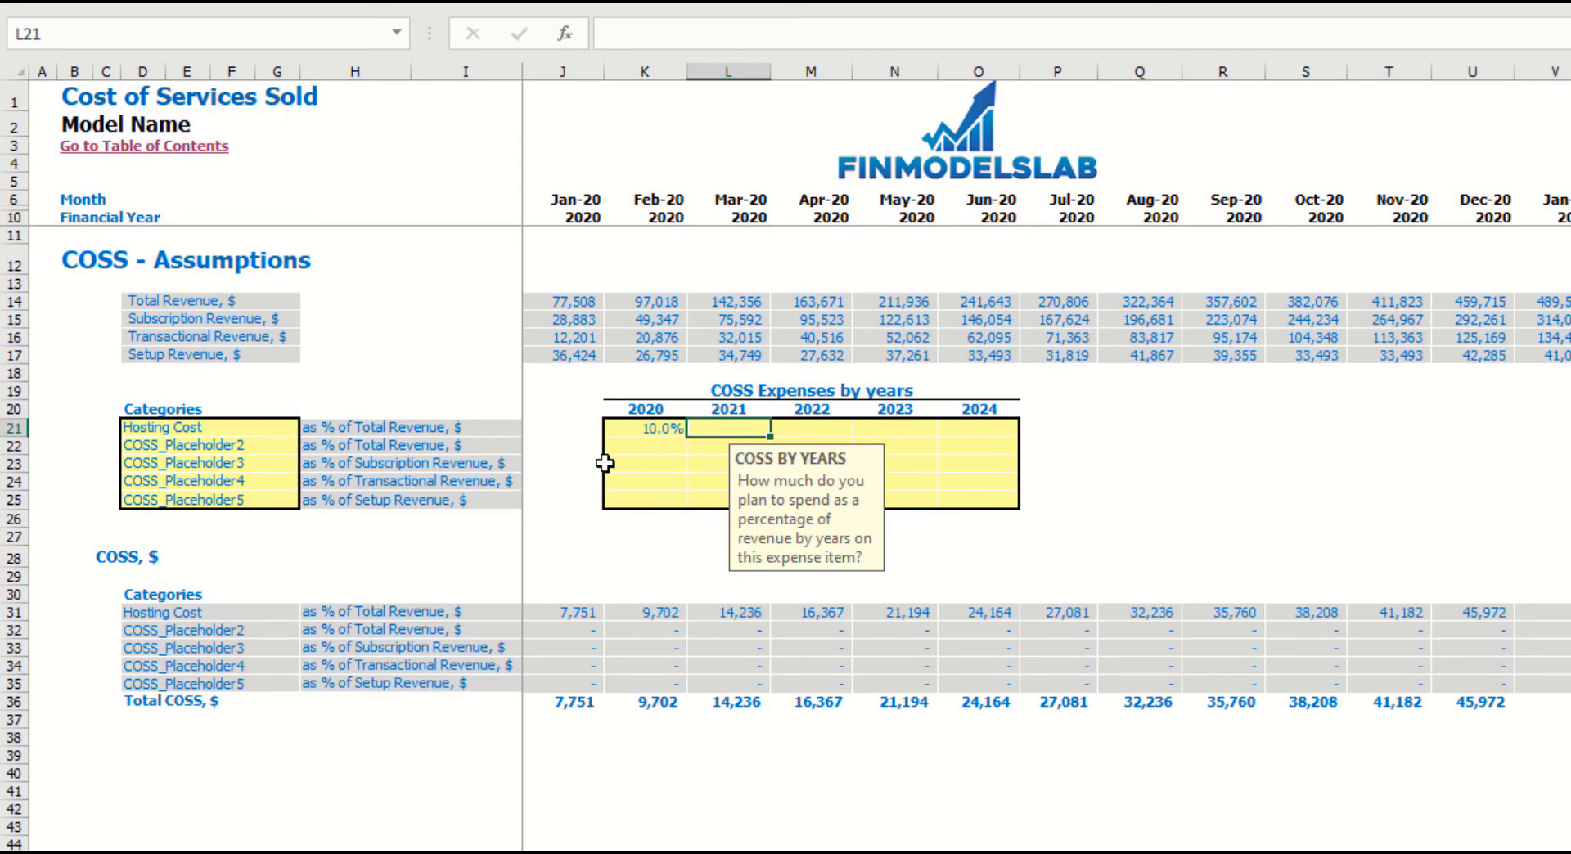
type("12%")
key("Tab")
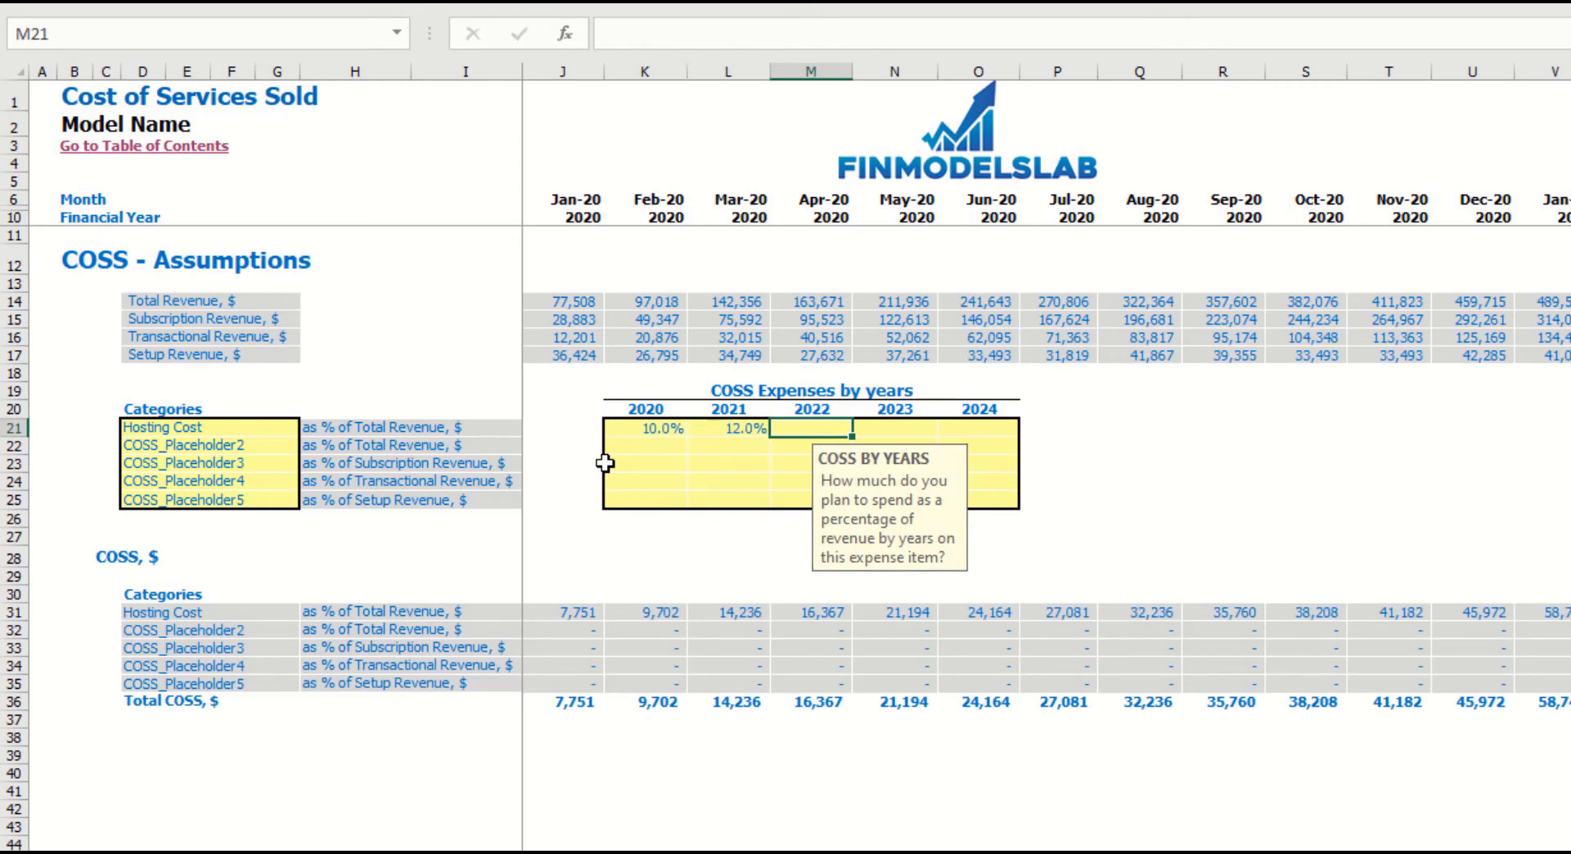
type("13")
key("Tab")
type("14")
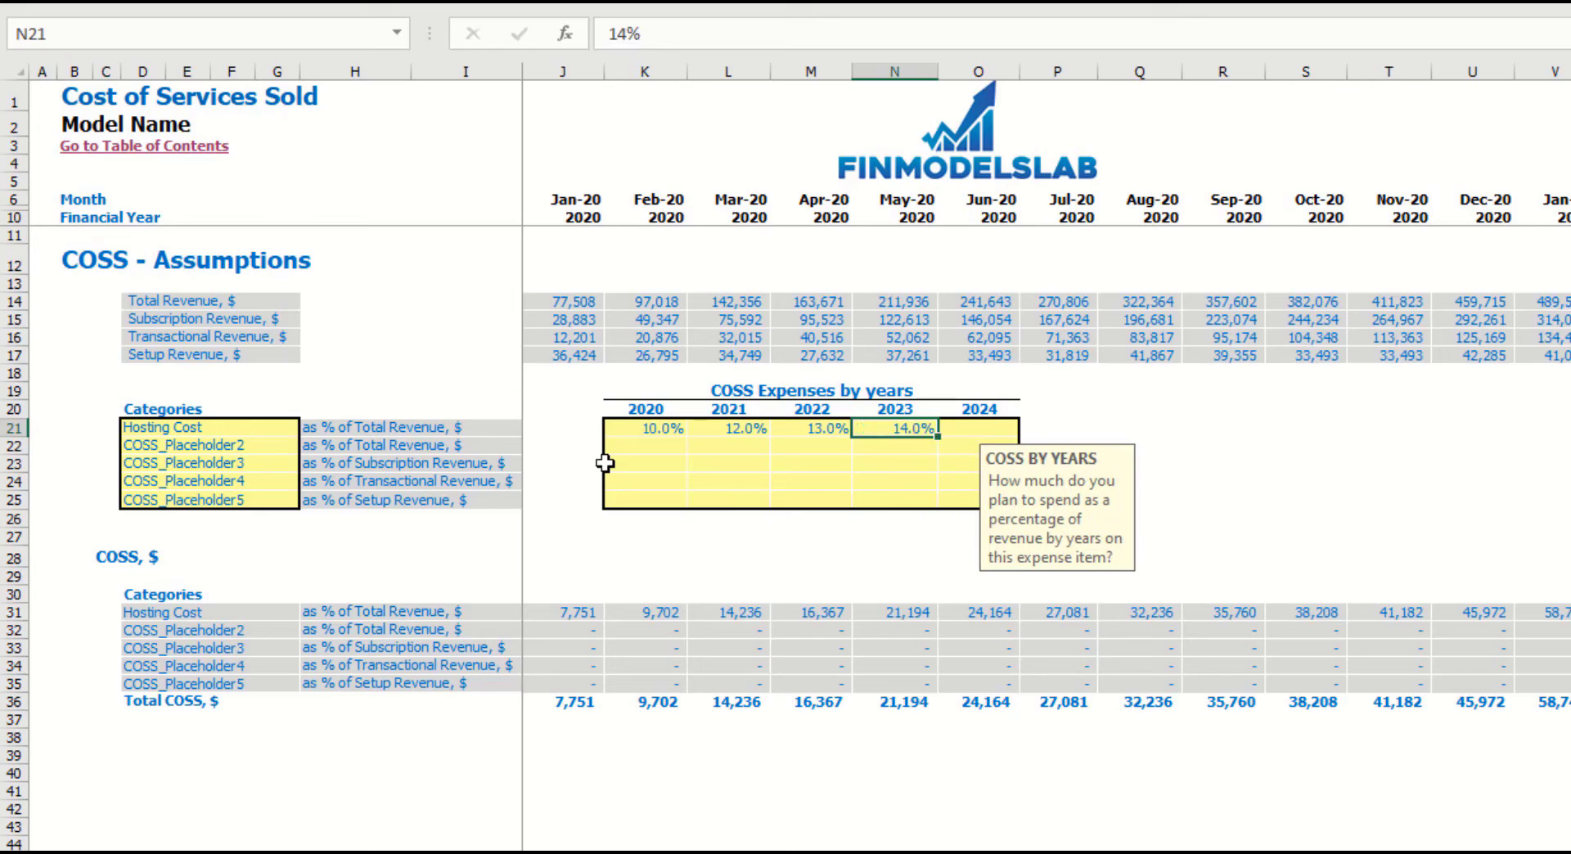
key("Tab")
type("15")
key("Return")
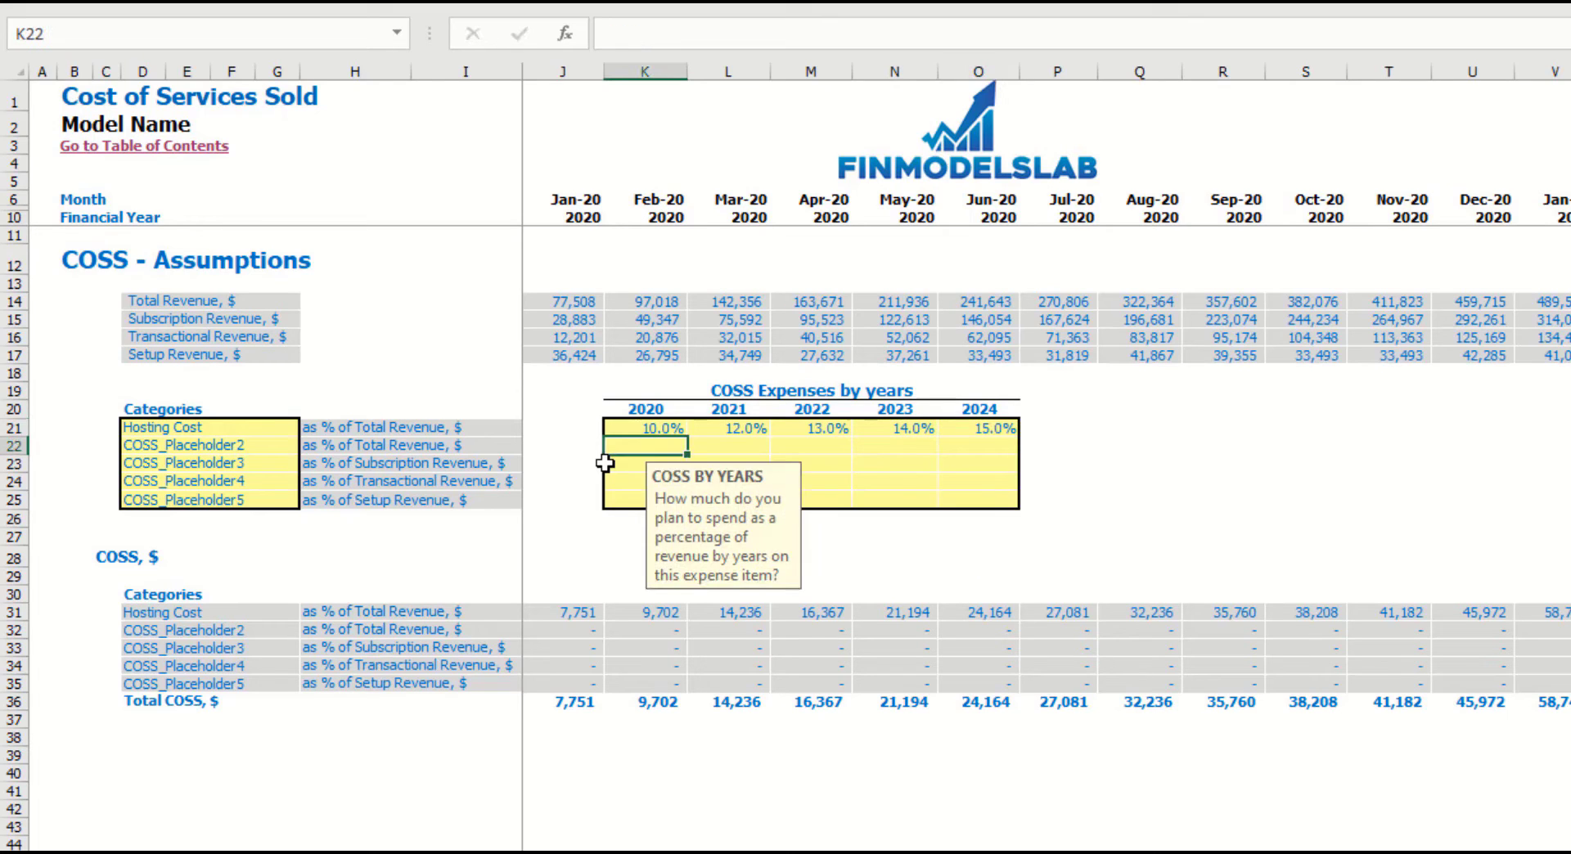
- Review the monthly Hosting Cost amounts from Jan-20 to Dec-20 in the COSS, $ table
left_click(575, 575)
left_click_drag(573, 613, 1449, 611)
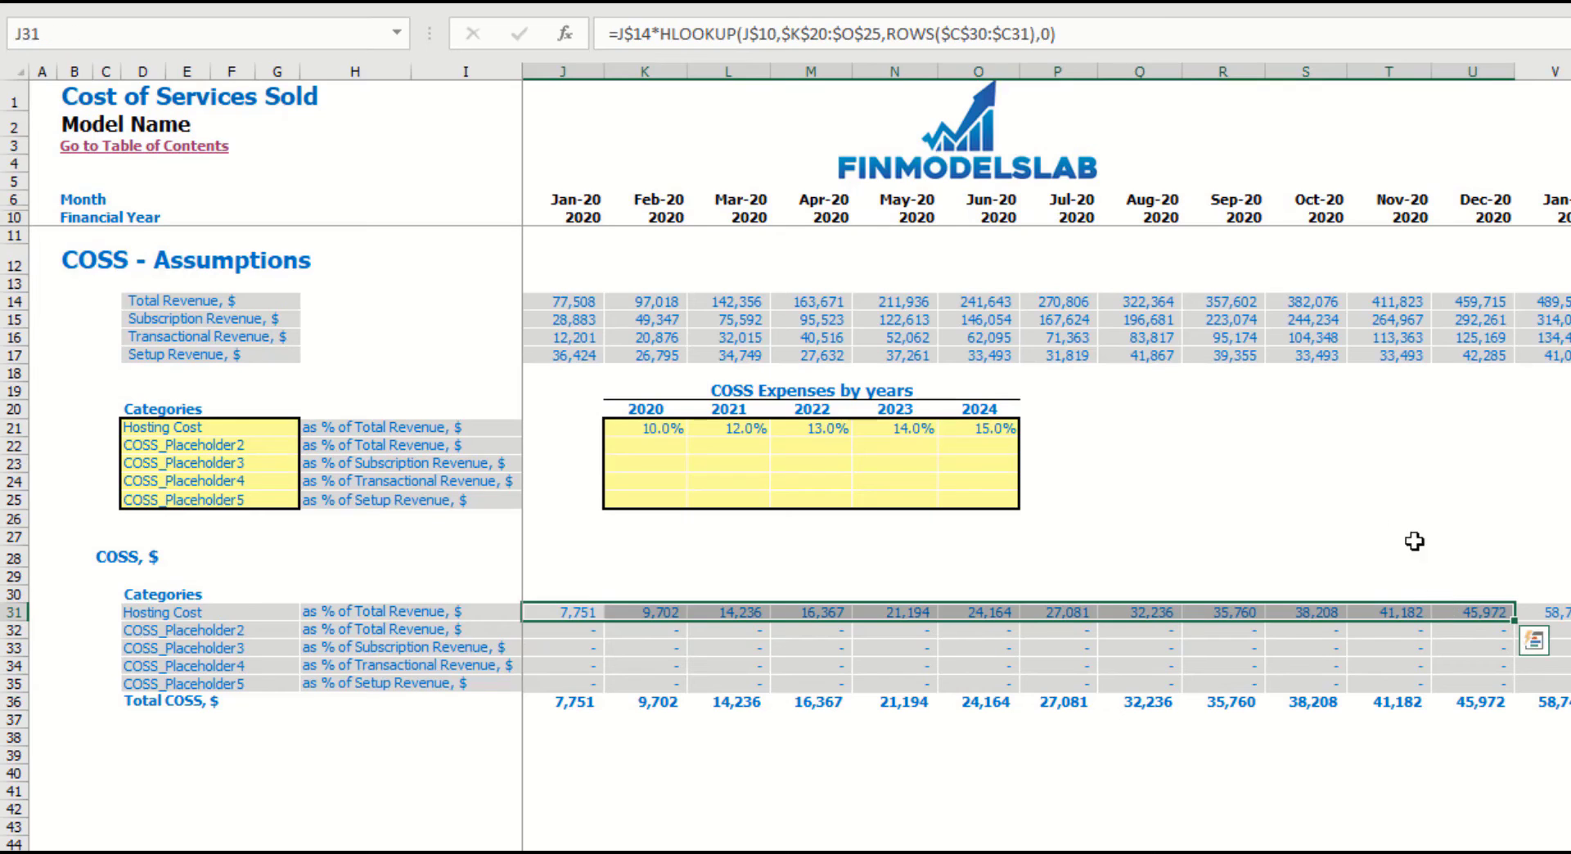
left_click(1394, 517)
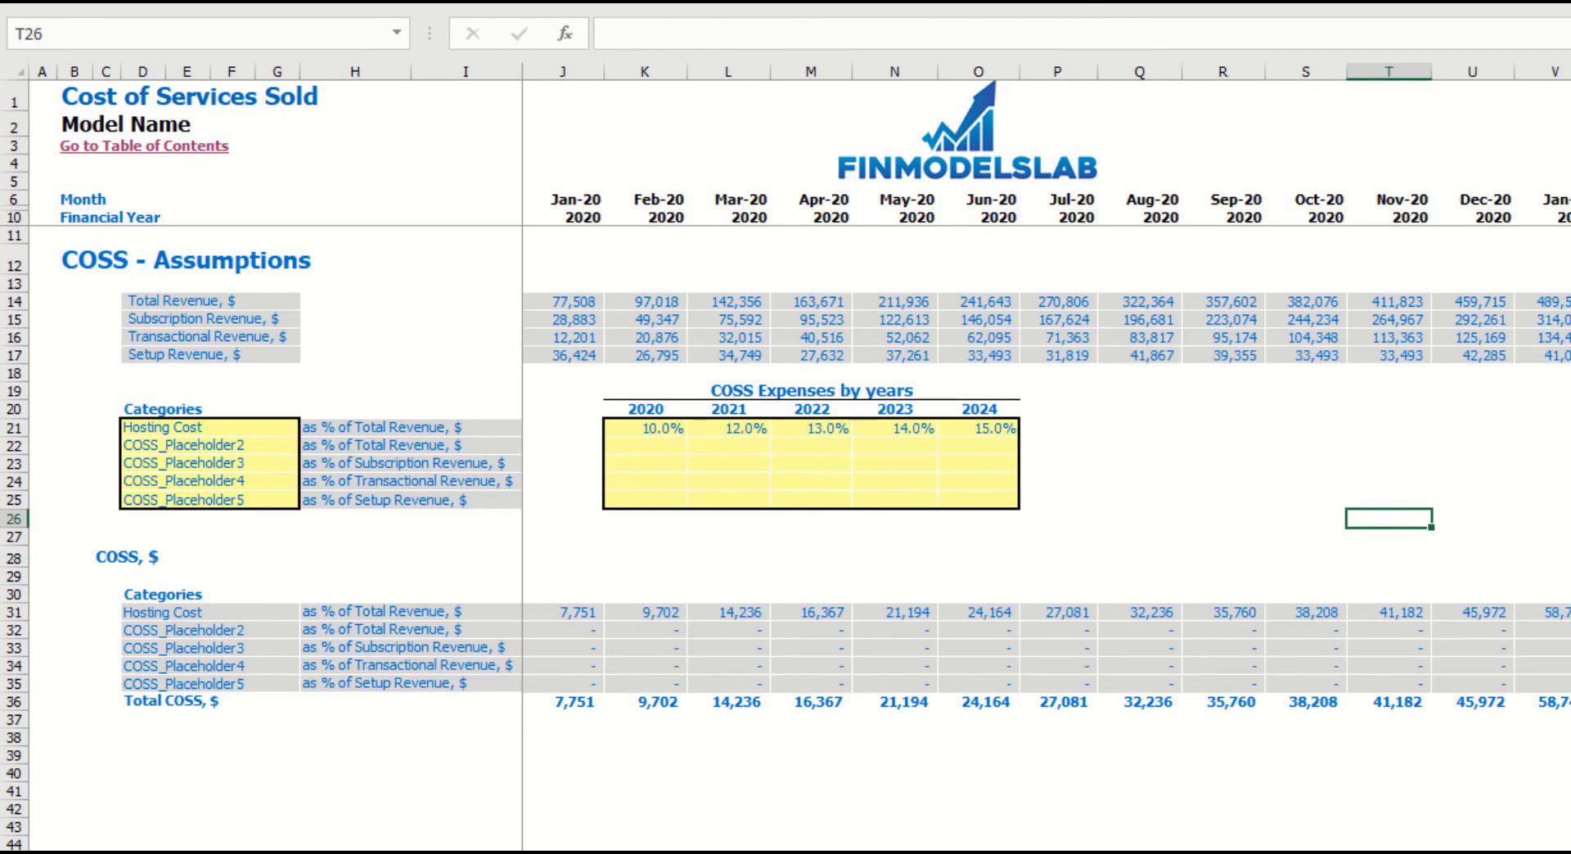
- Expand the Total COSS group on the Income Statement sheet and review its categories and the monthly Hosting Cost amounts
key("ctrl+Page_Down")
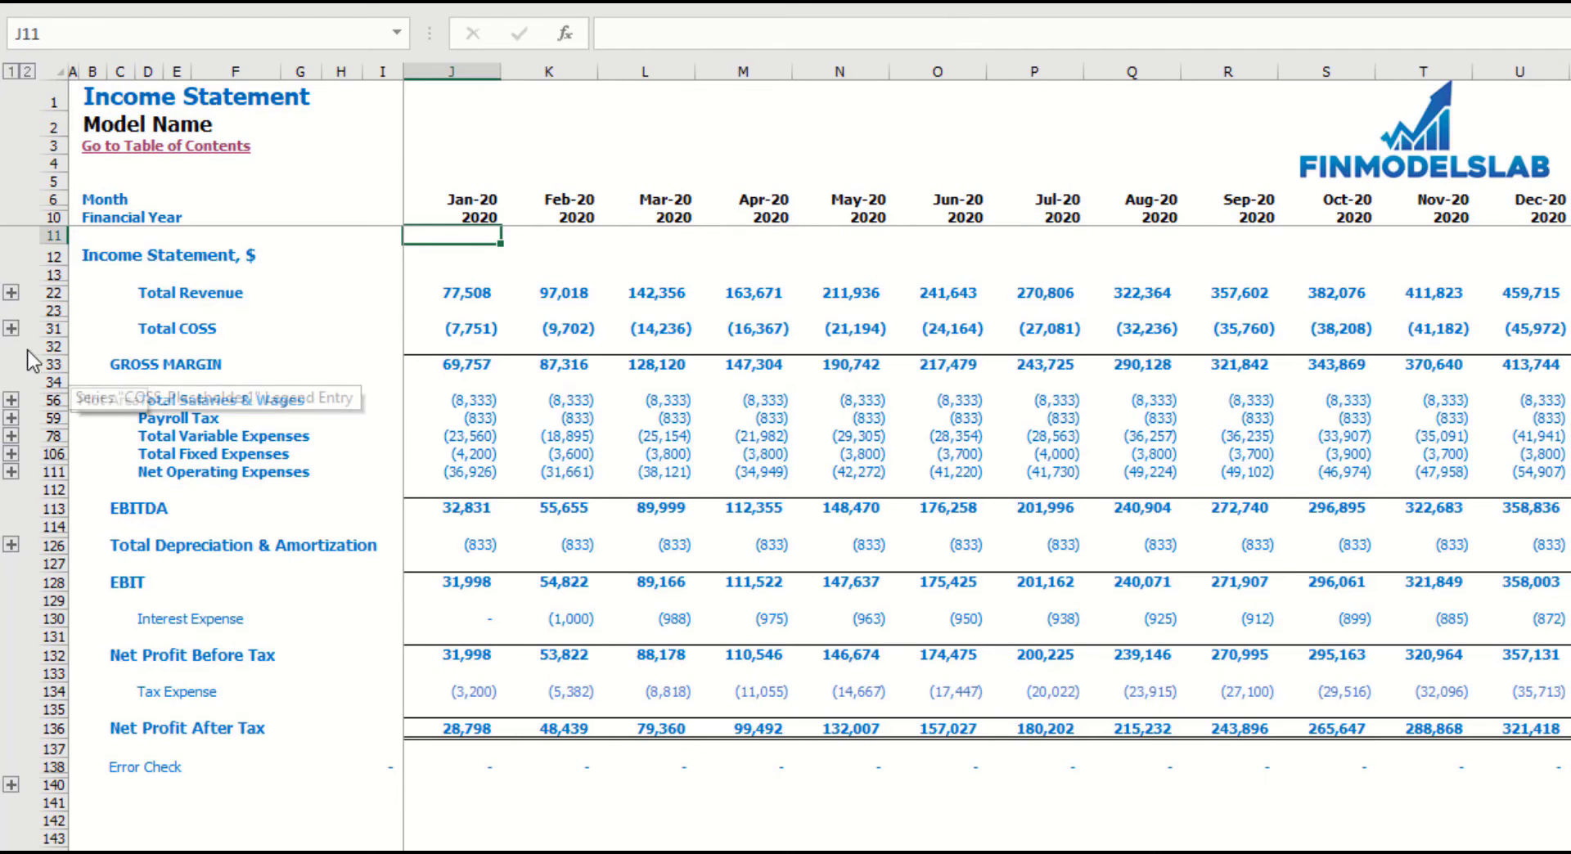
left_click(10, 327)
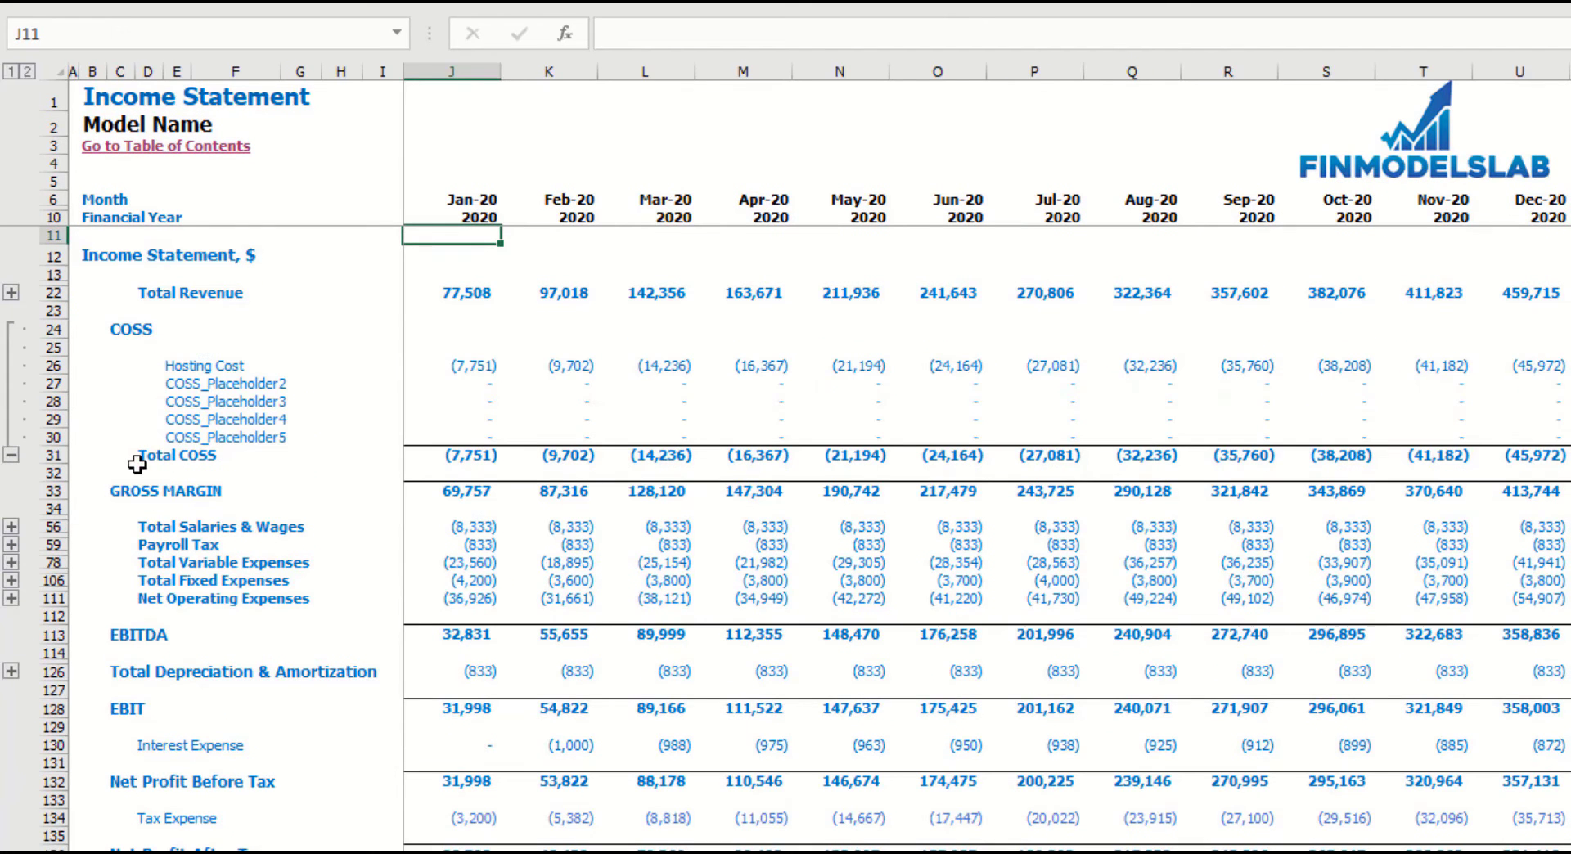
left_click_drag(175, 368, 173, 438)
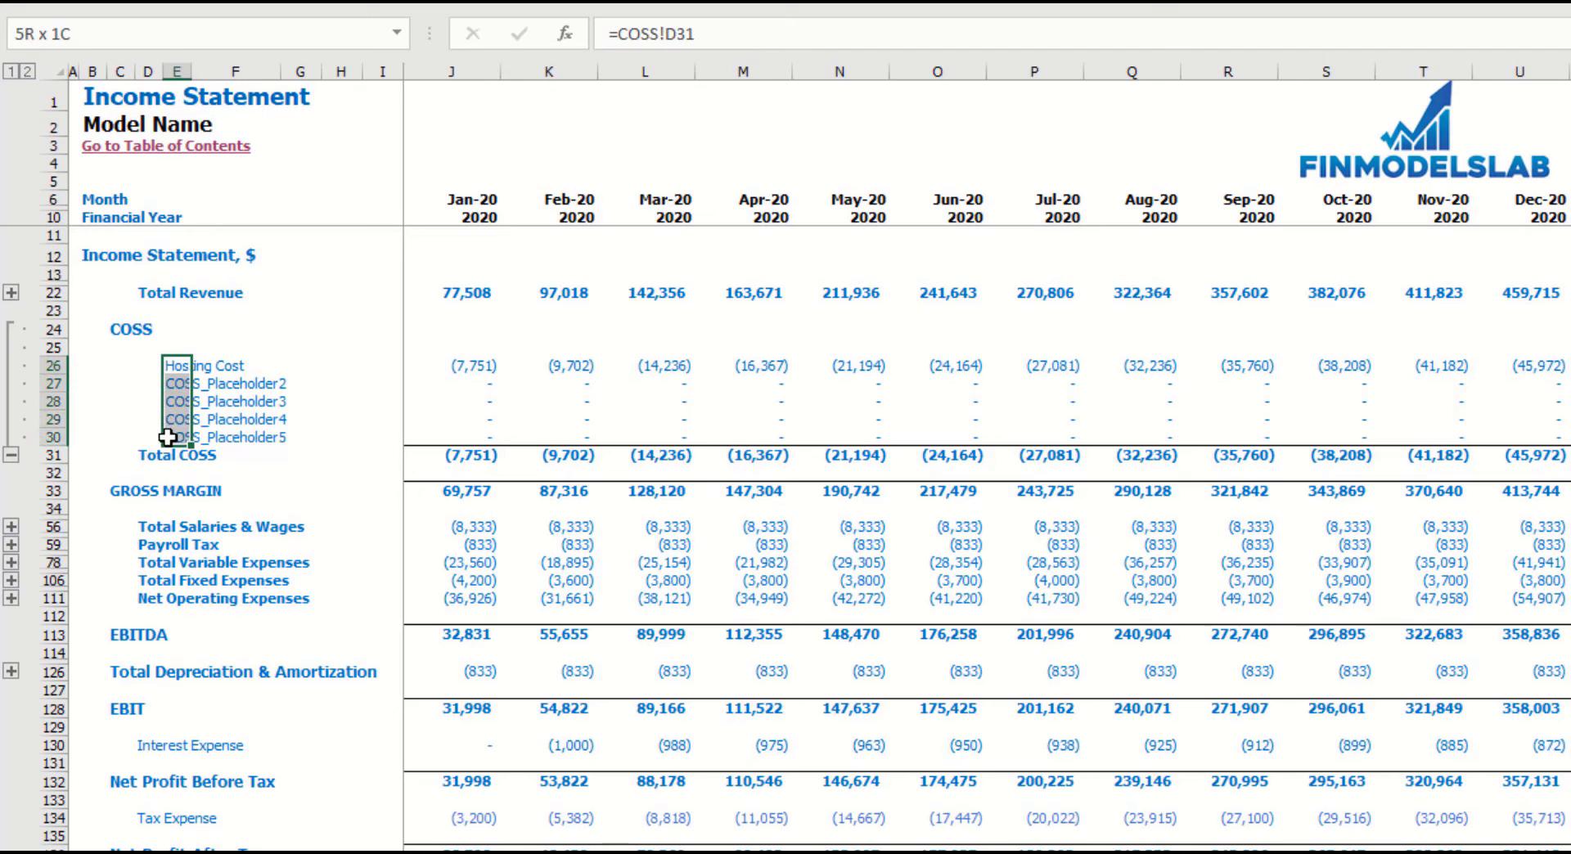
left_click_drag(434, 366, 1345, 361)
left_click(1409, 327)
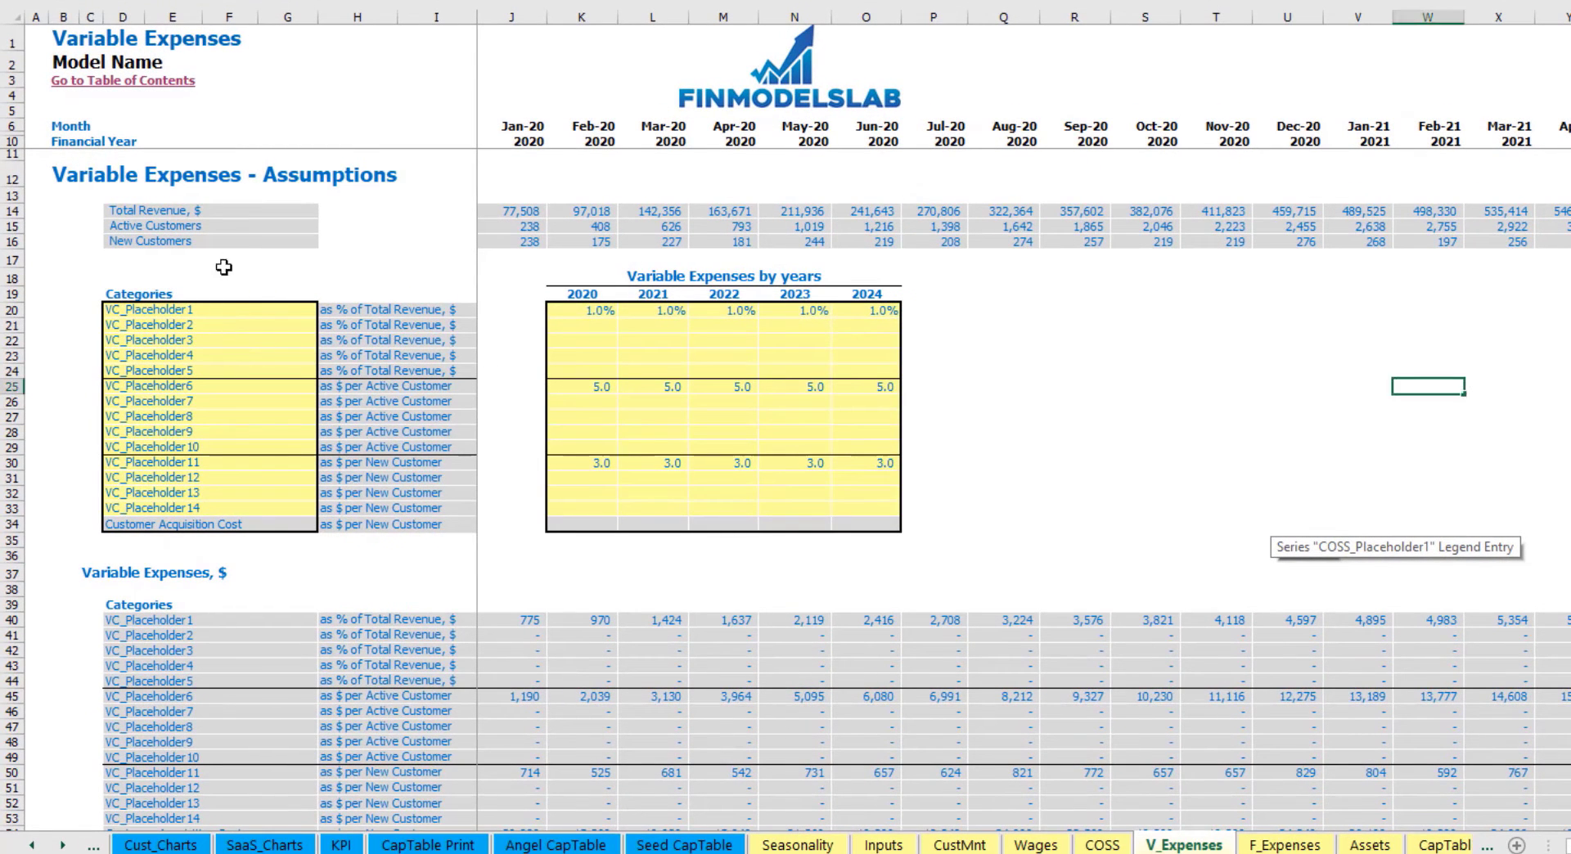
- Examine the category names on the Variable Expenses sheet and the Customer Acquisition Cost row in its assumptions and monthly amounts
left_click_drag(234, 309, 236, 509)
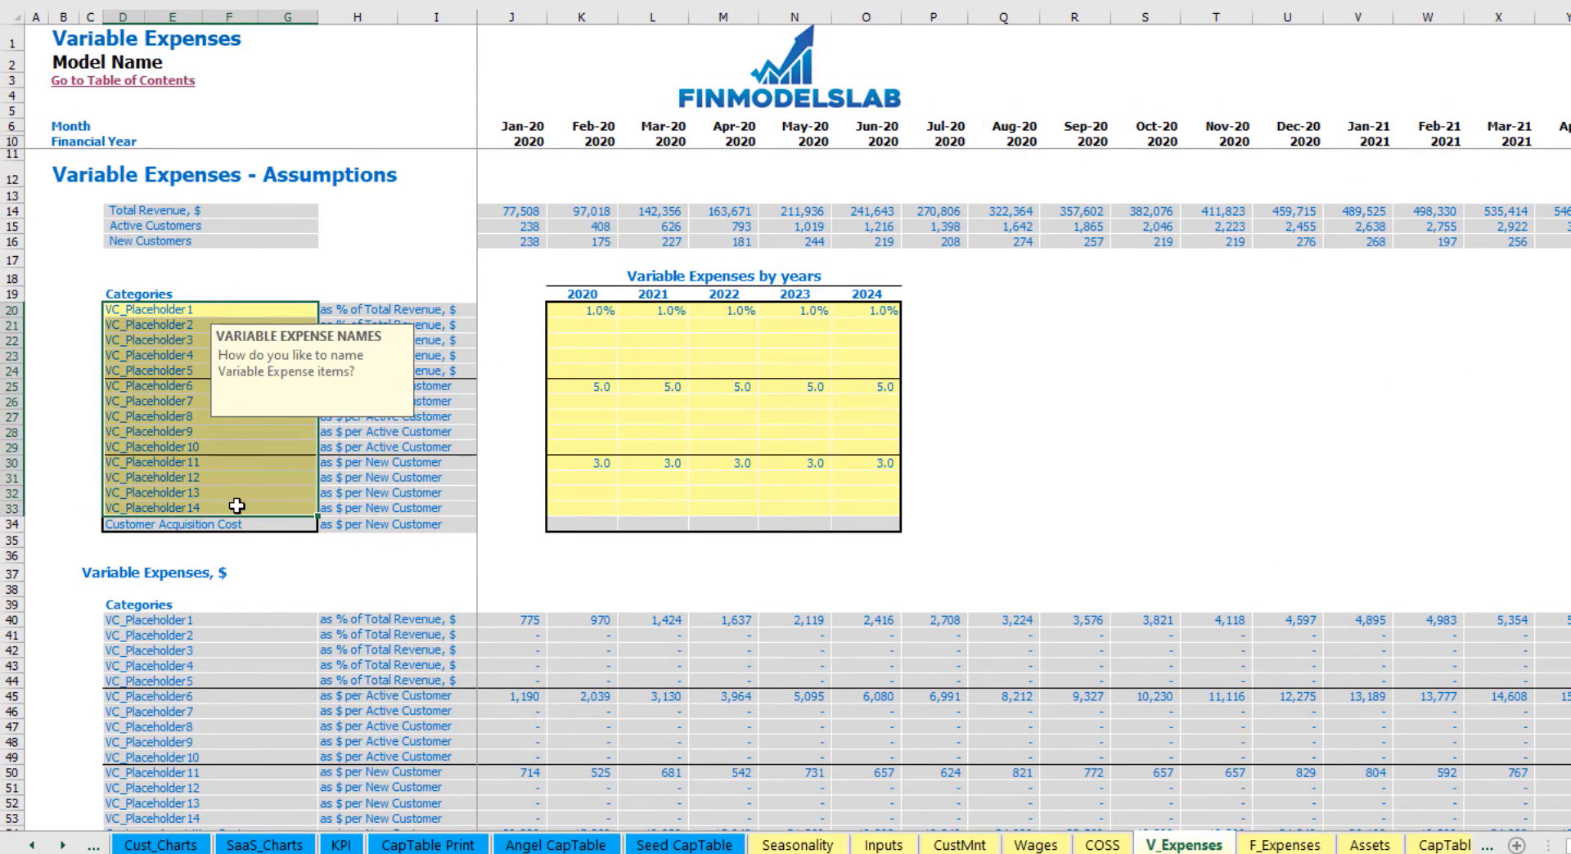
left_click(1219, 387)
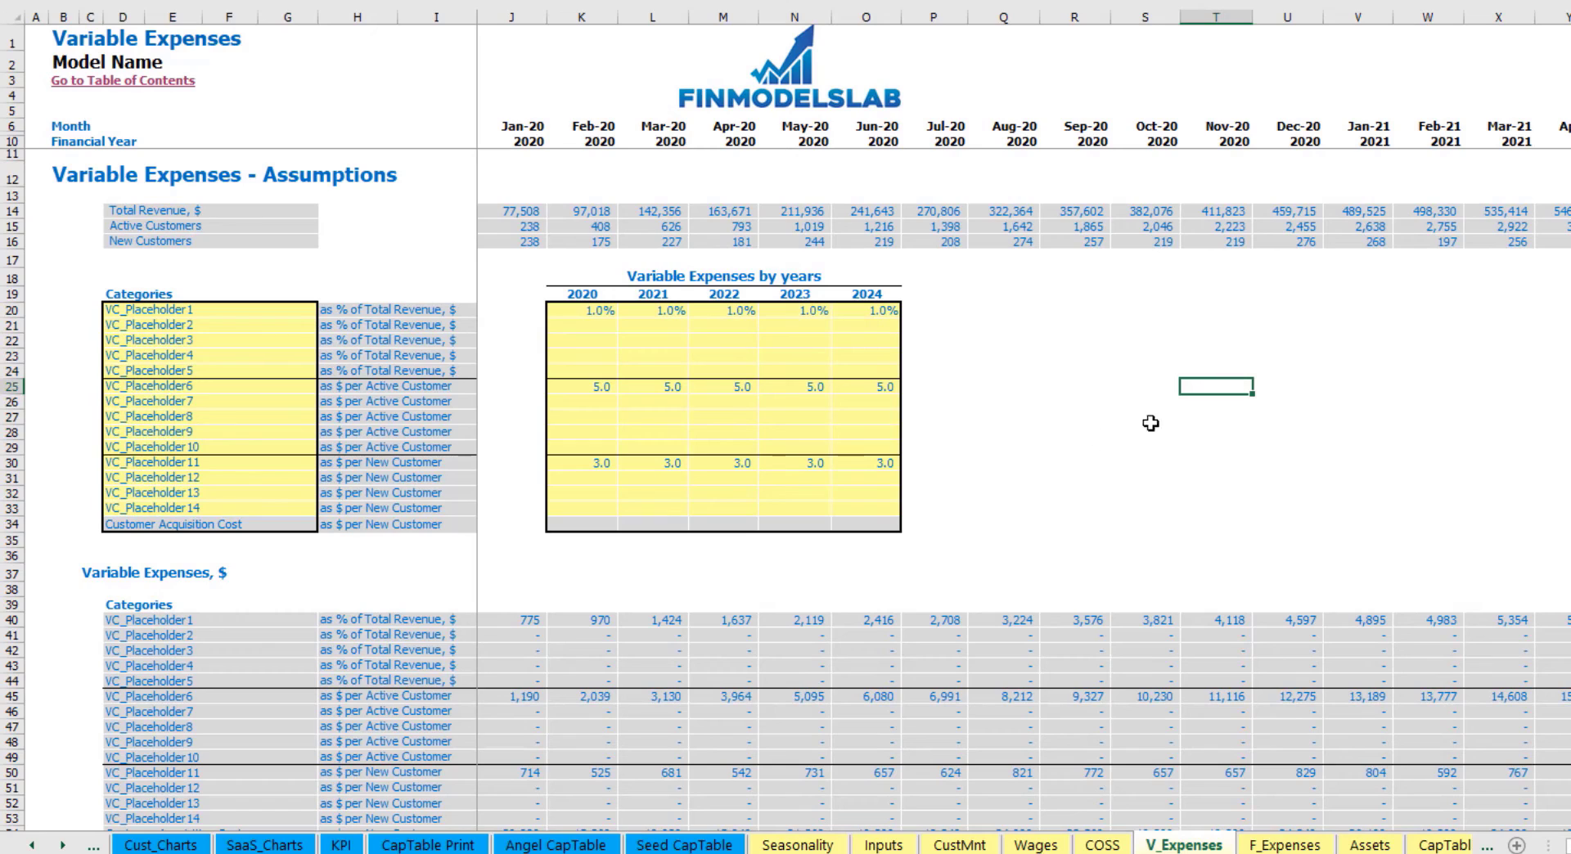
left_click(173, 525)
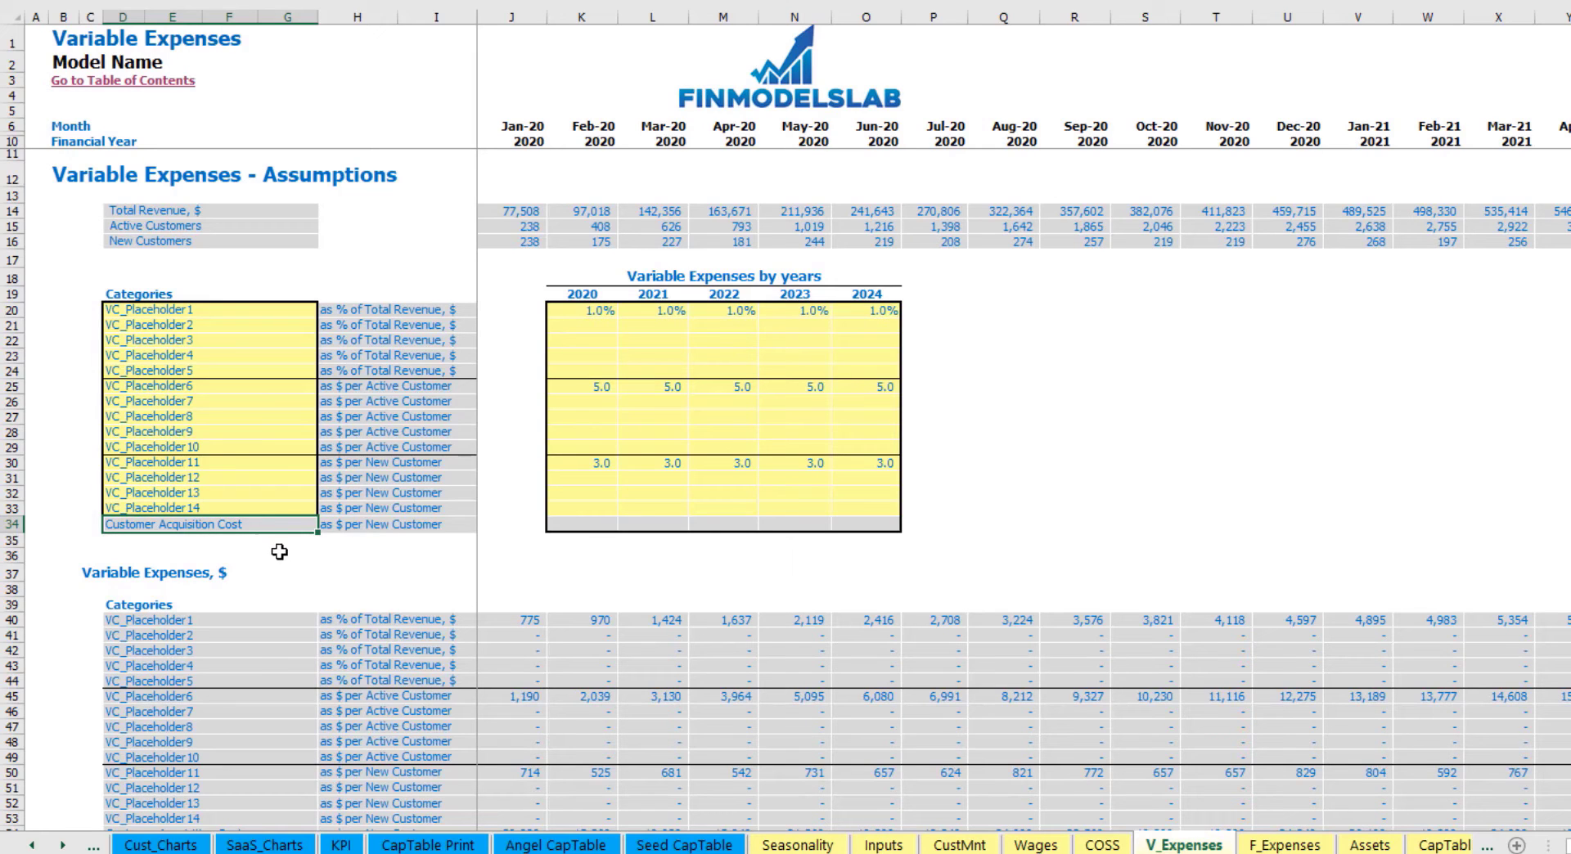
scroll(338, 551, "down", 3)
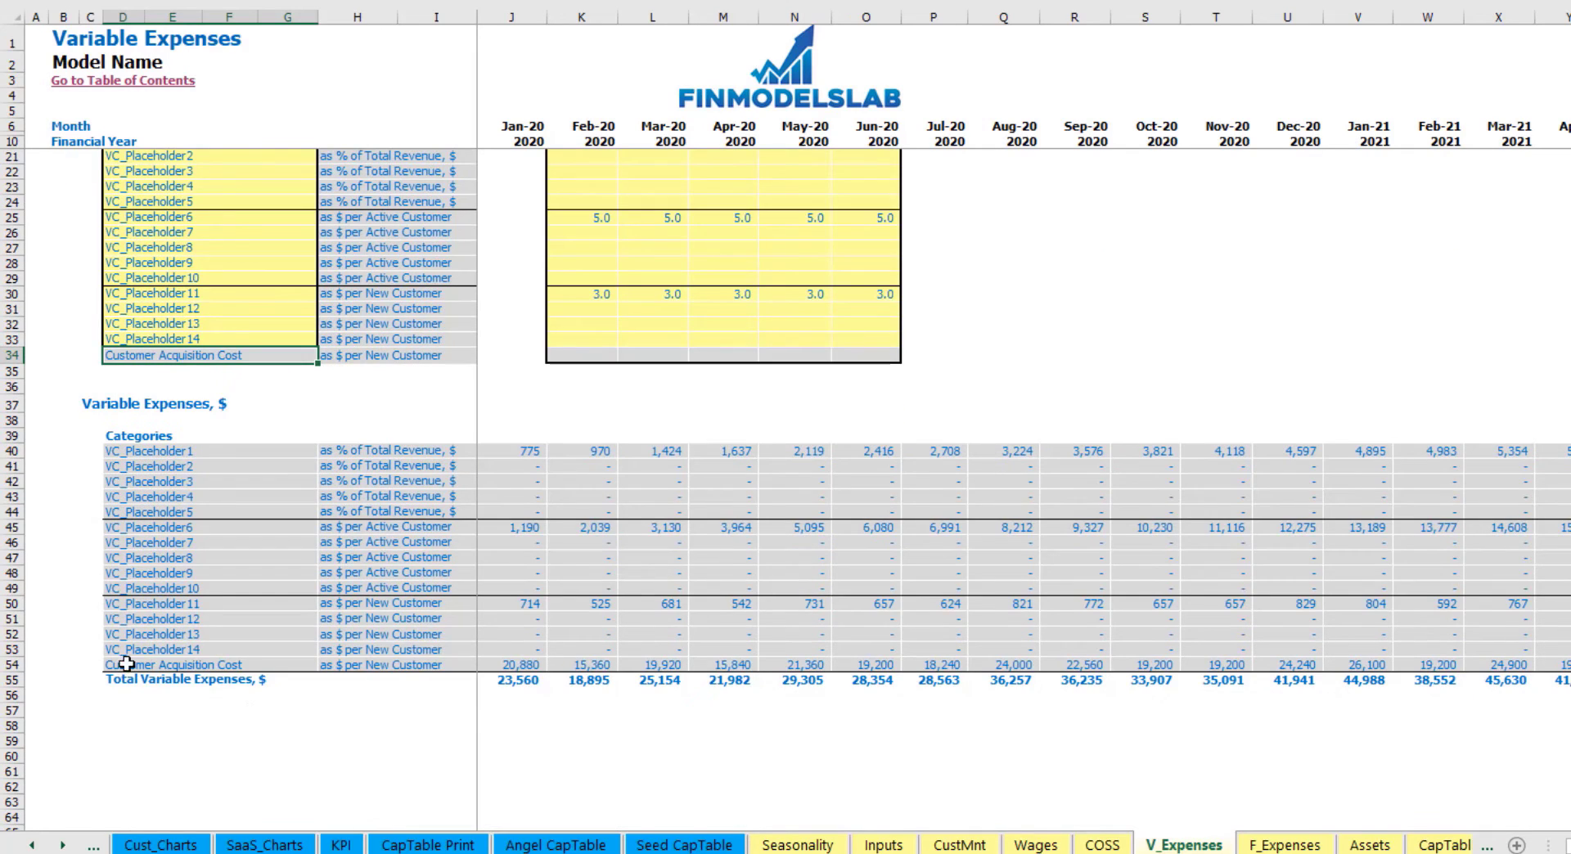
left_click_drag(516, 661, 953, 664)
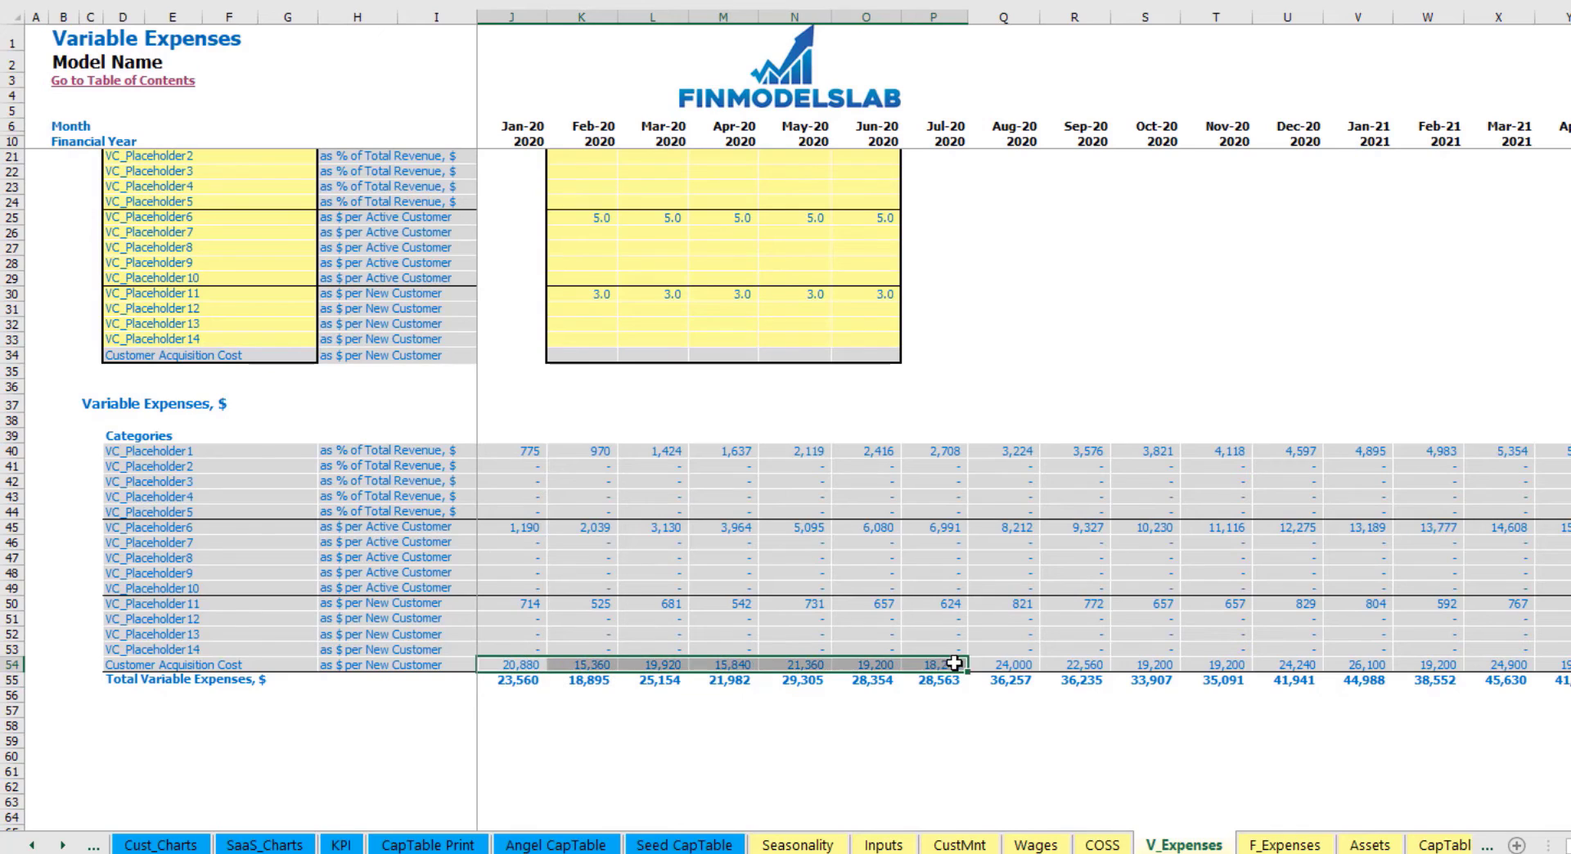
scroll(990, 411, "up", 3)
left_click_drag(580, 526, 889, 526)
left_click(1136, 461)
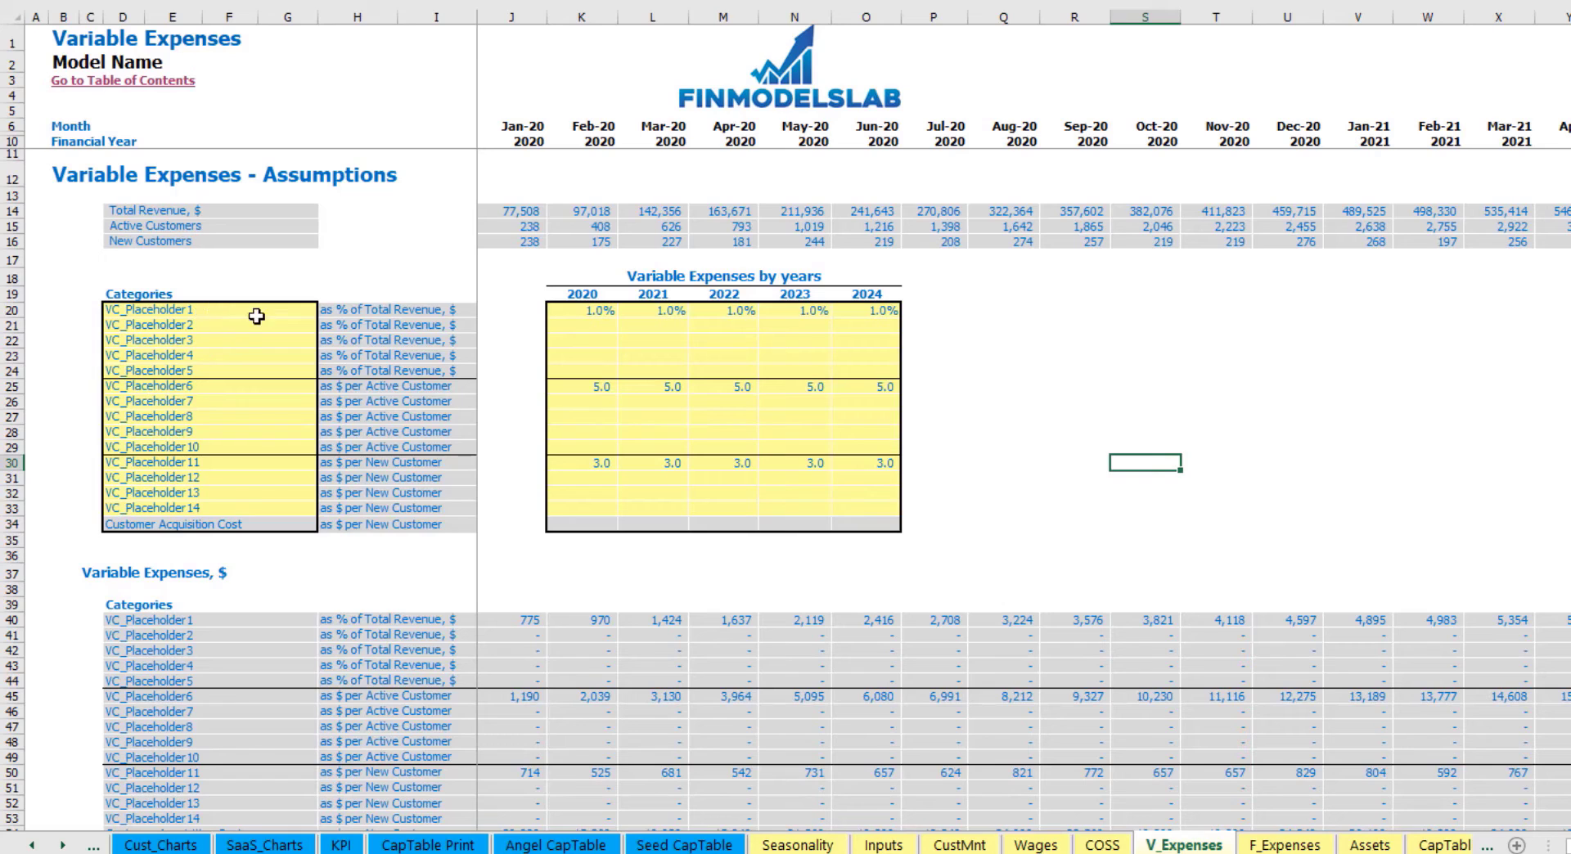
- Examine the calculation basis of the variable expense categories and the Total Revenue, Active Customers and New Customers rows
left_click_drag(395, 310, 432, 507)
left_click(1019, 341)
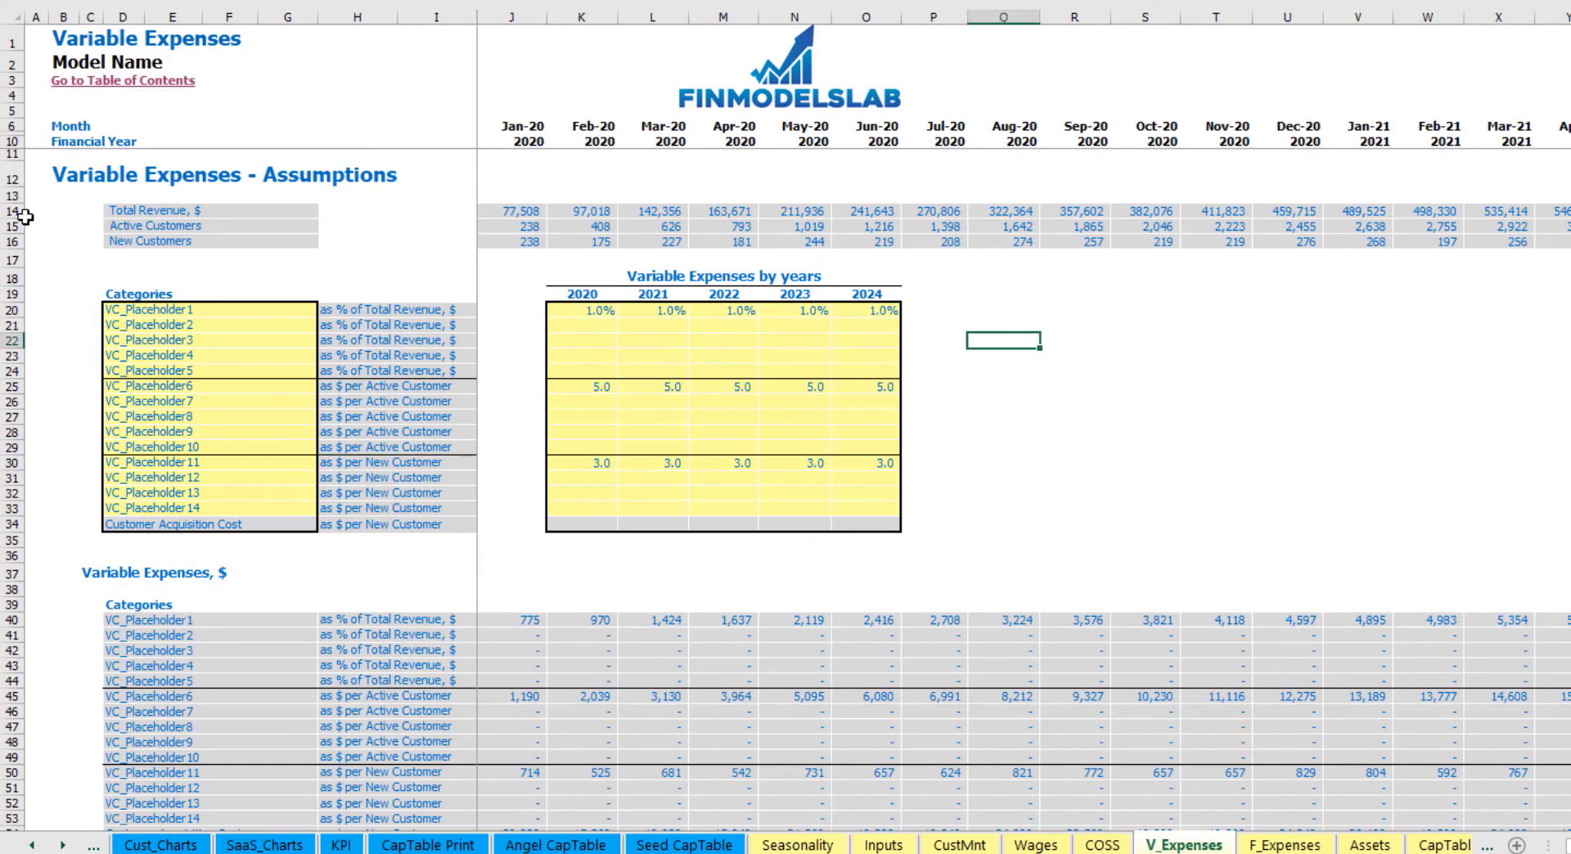
left_click_drag(16, 211, 33, 243)
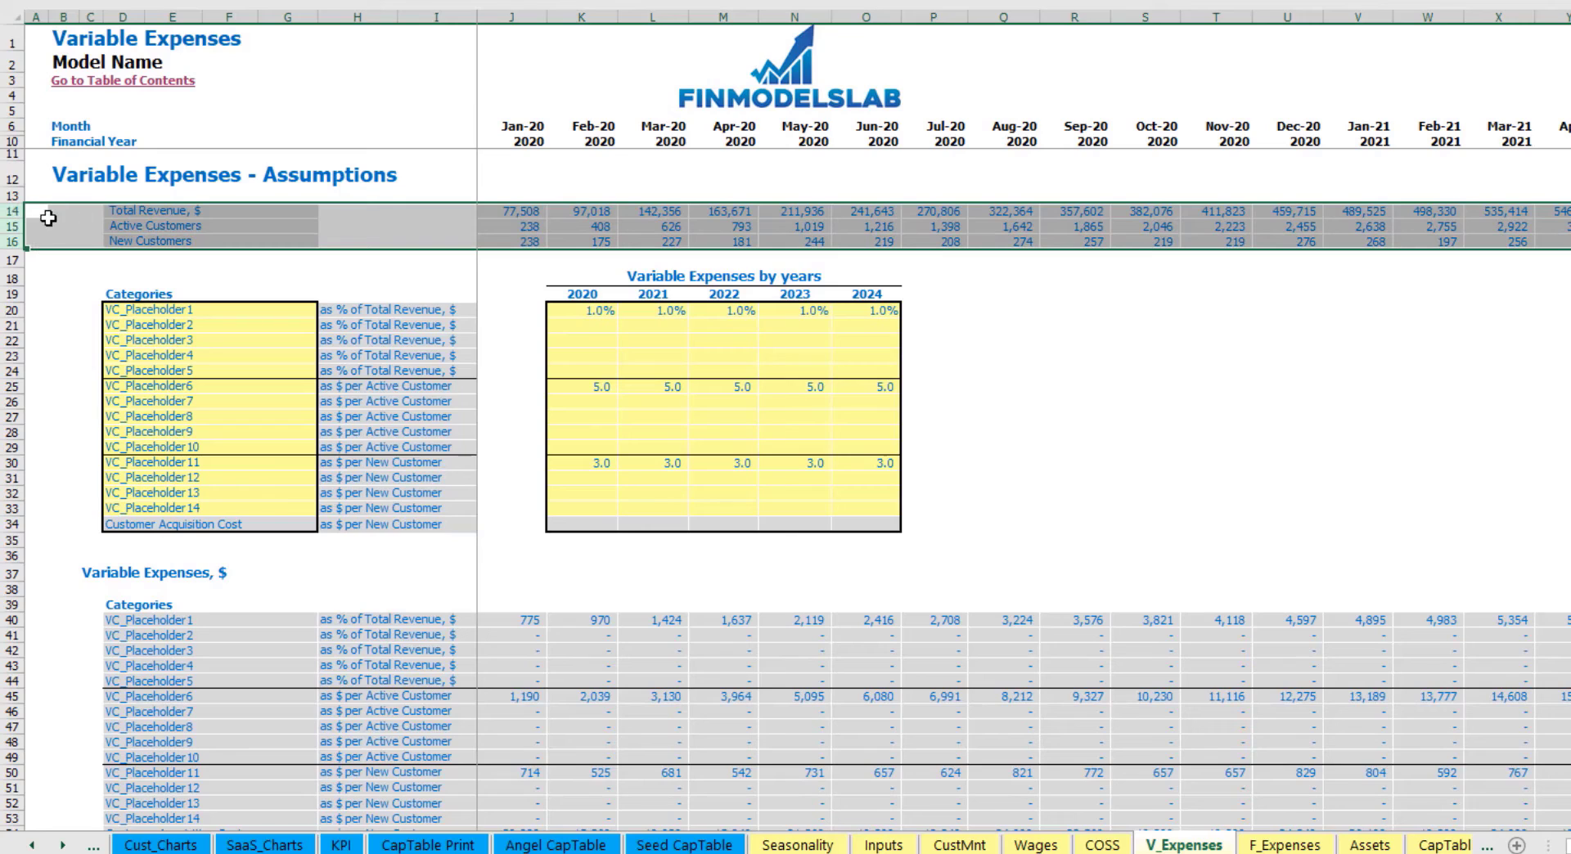
- Rename the first variable expense category, VC_Placeholder1, as Utilities
left_click(52, 216)
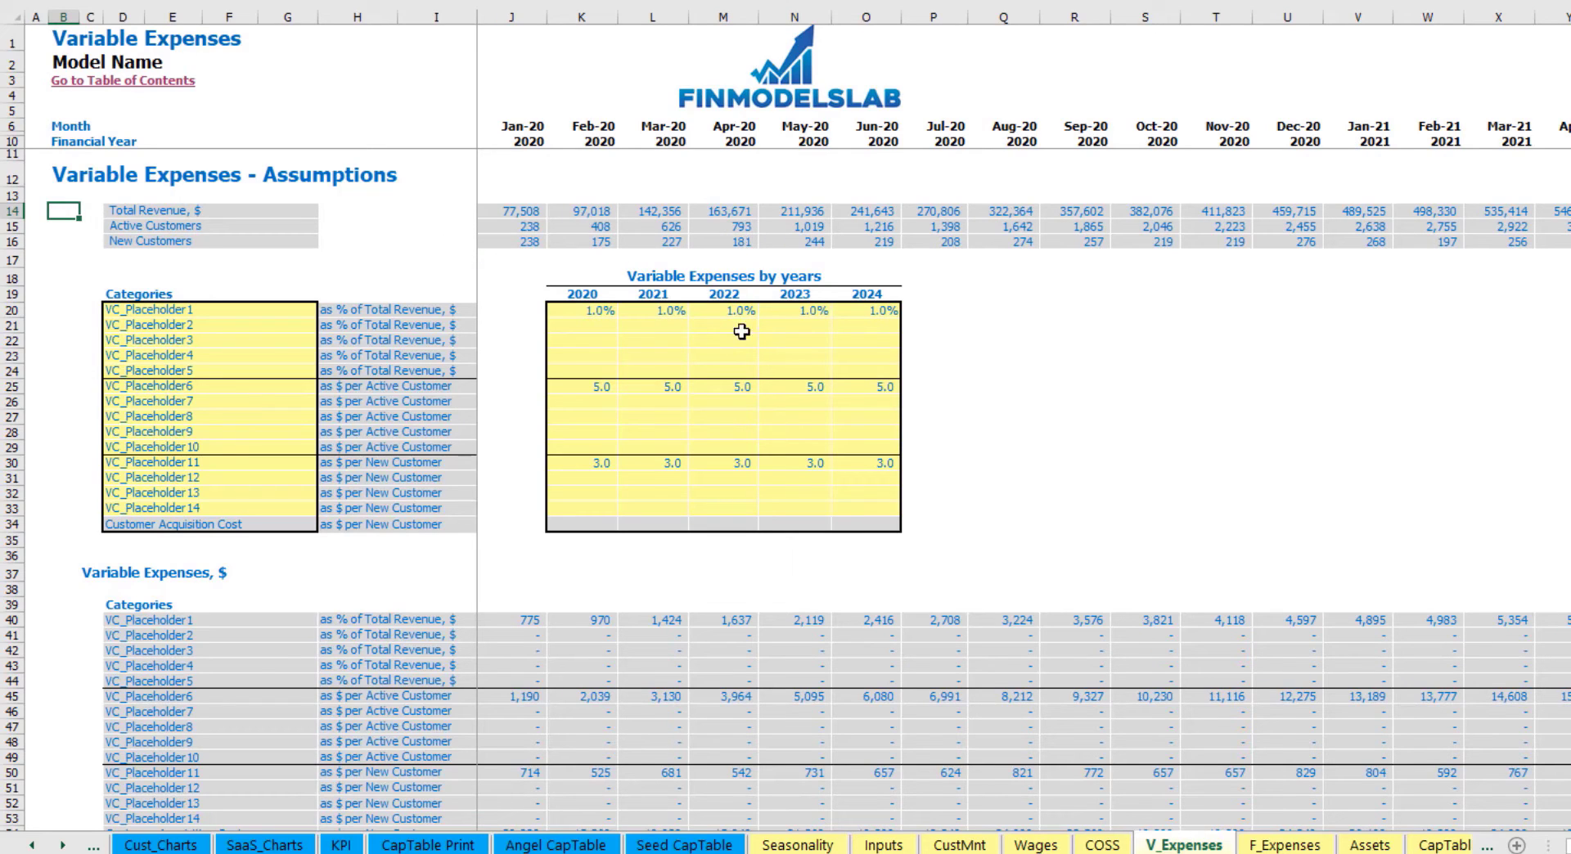
left_click(226, 310)
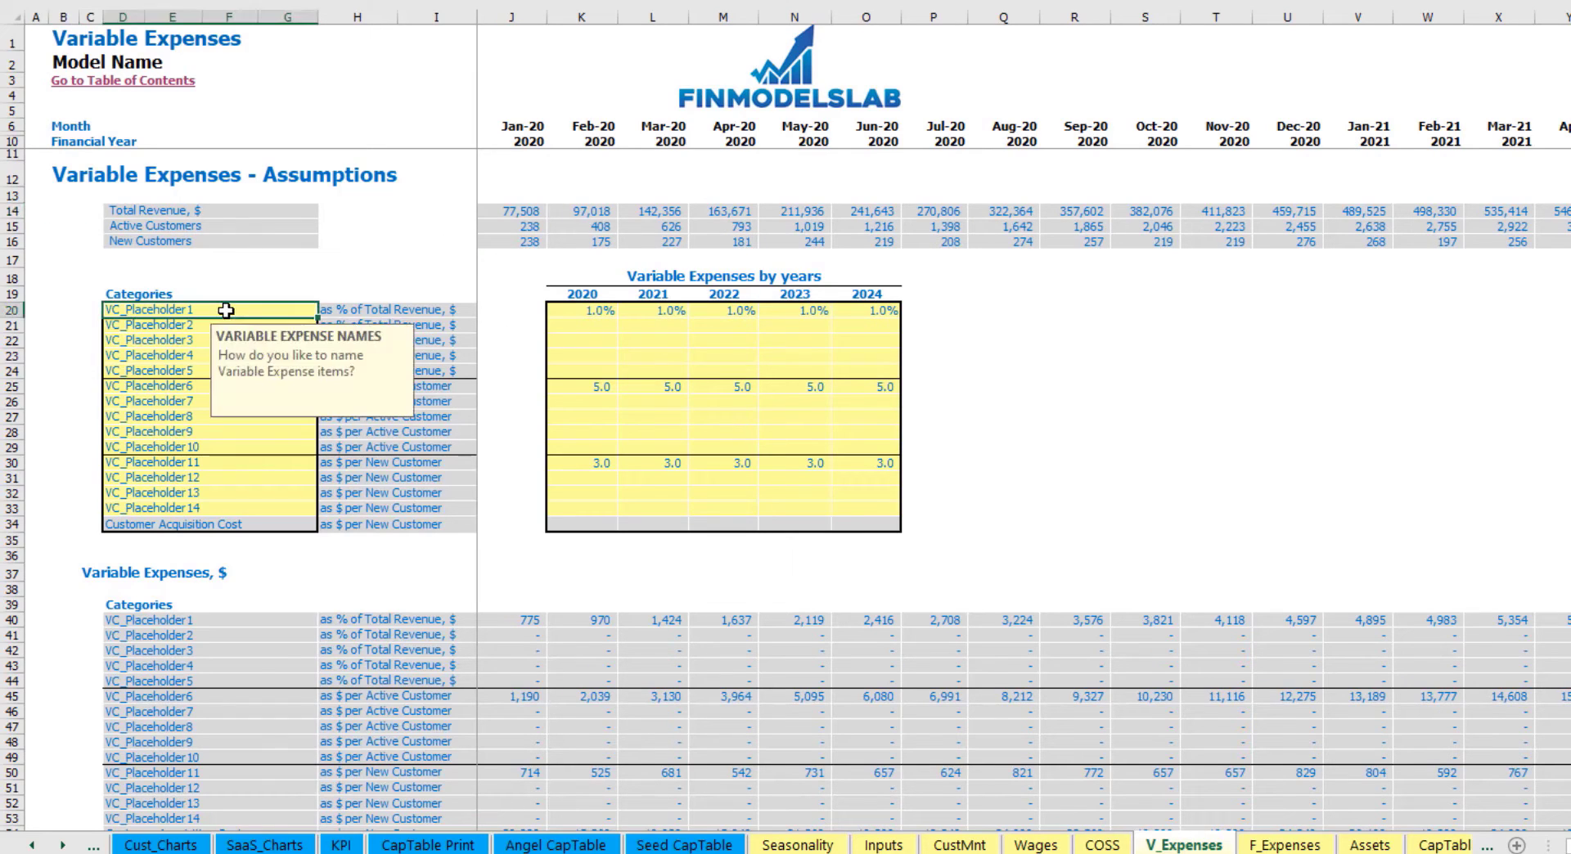
type("Utilities")
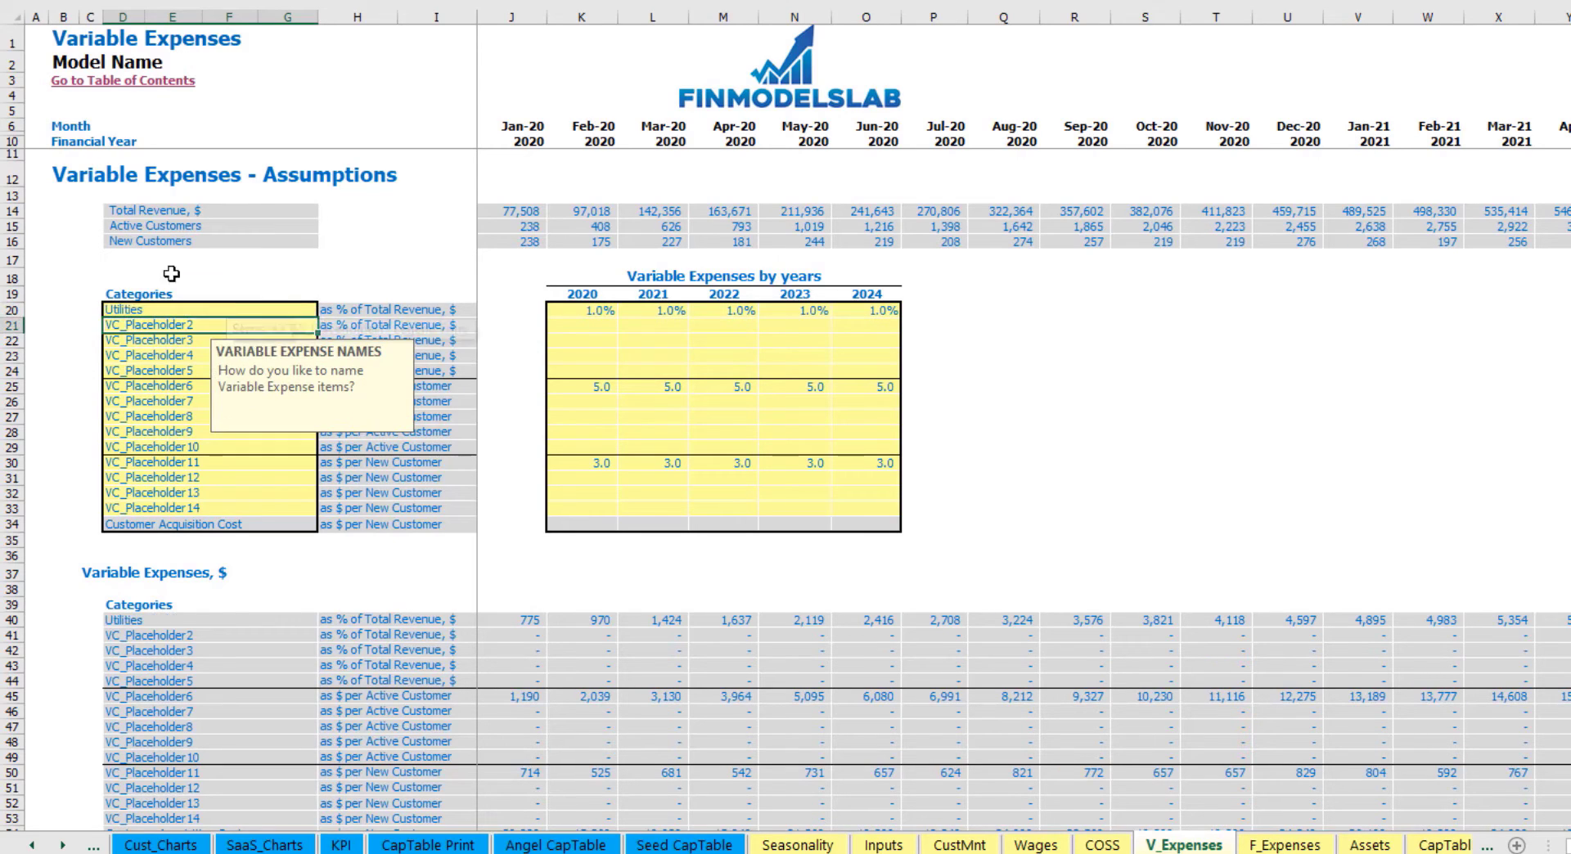
- Set the Utilities share of total revenue to 2%, 3%, 4%, 5% and 5.5% for 2020 through 2024
left_click(565, 309)
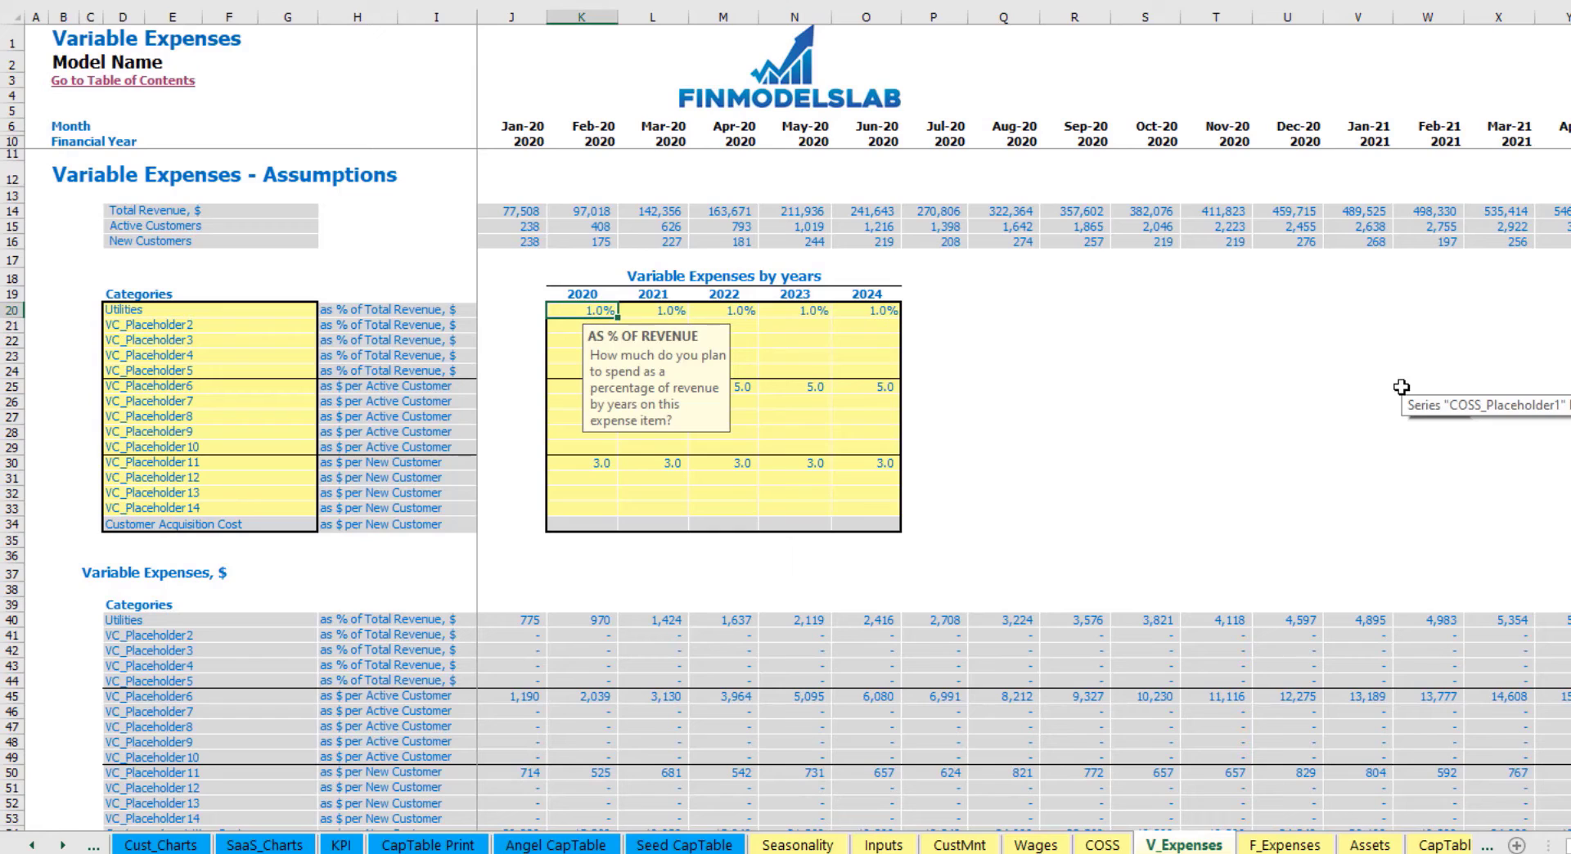
type("2")
key("Tab")
type("3")
key("Tab")
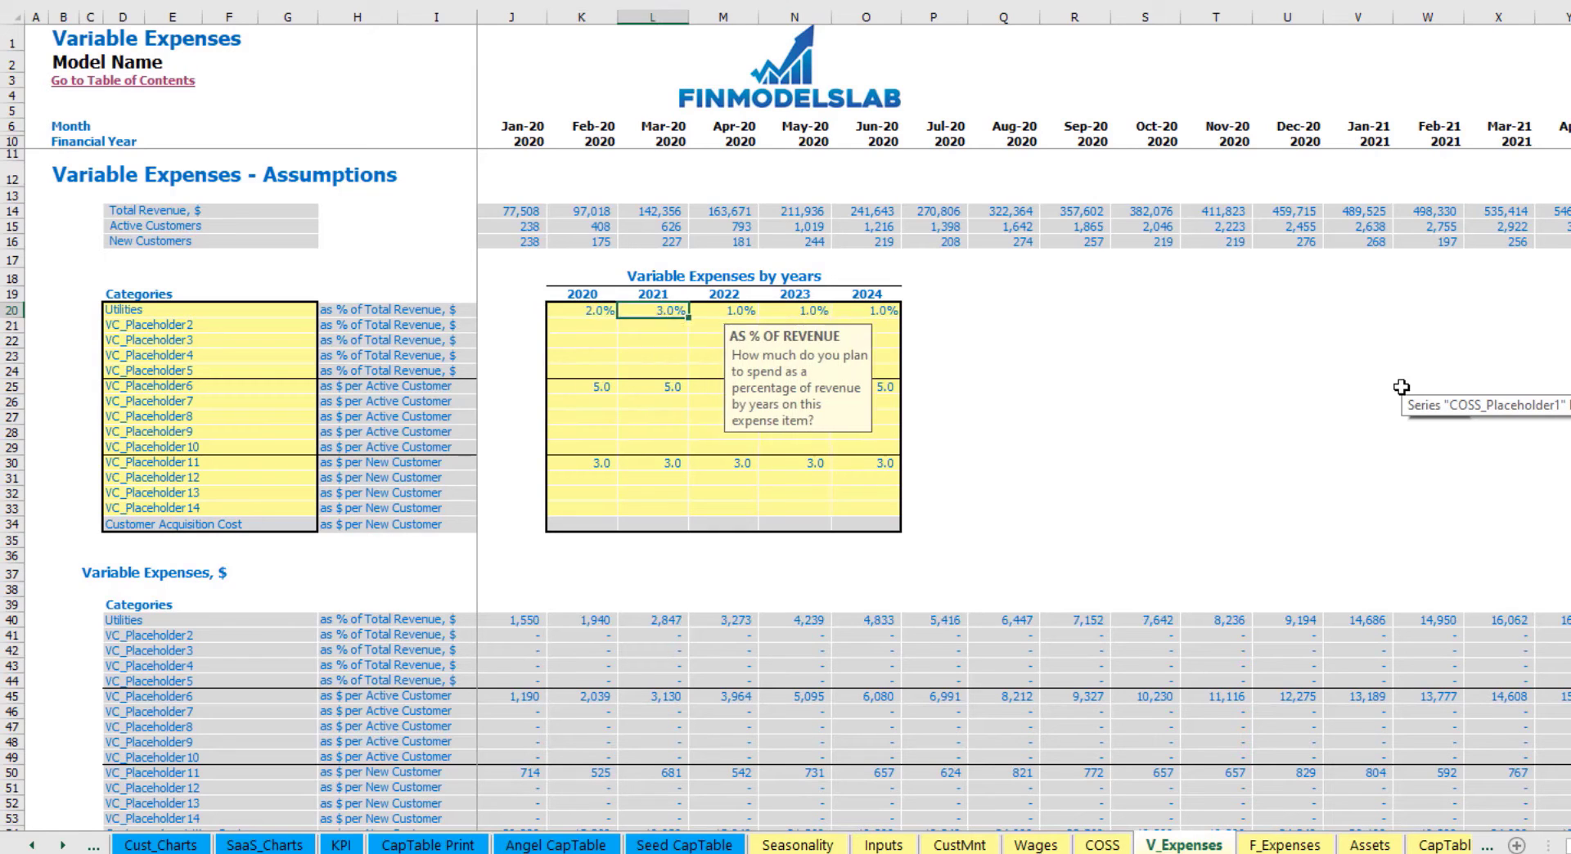
type("4")
key("Tab")
type("5")
key("Tab")
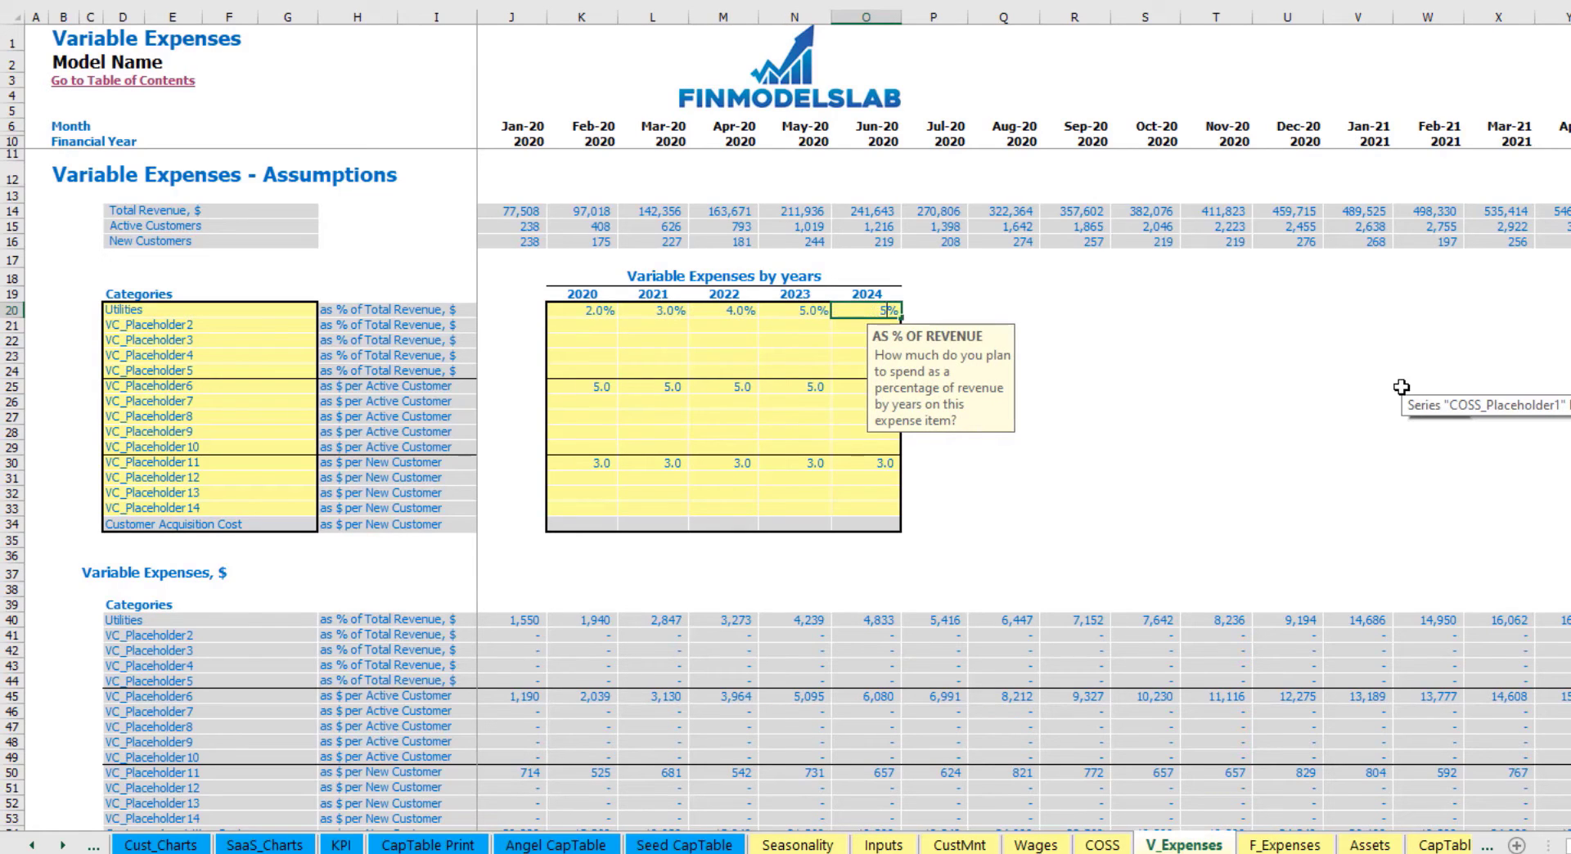
type("5.5")
left_click(970, 463)
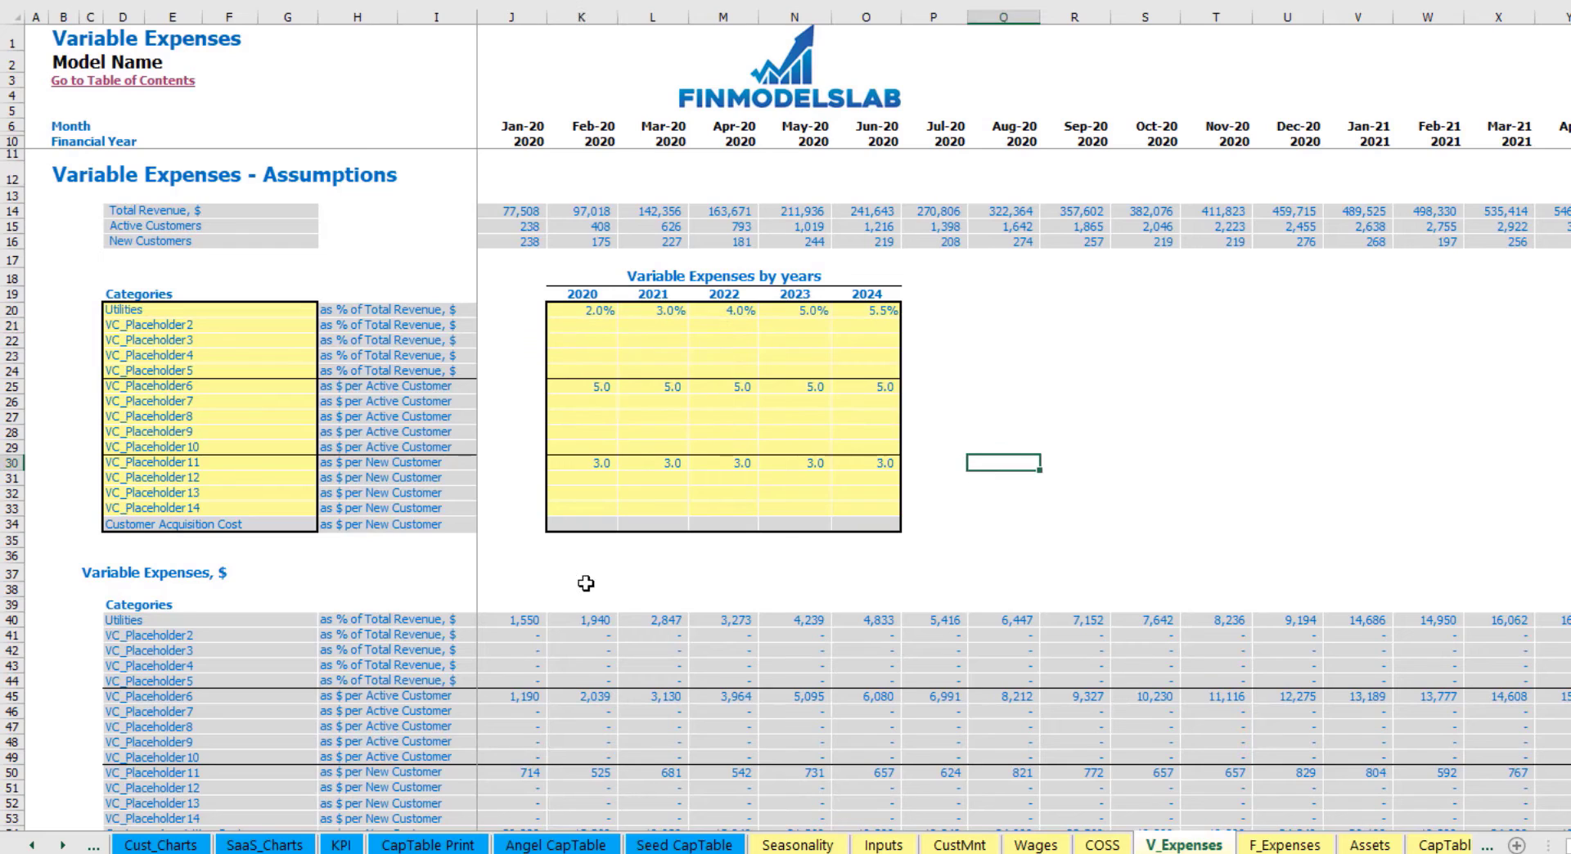
- Review the monthly Utilities amounts from Jan-20 to Oct-20 and the category names charged per active customer
left_click_drag(525, 625, 1145, 621)
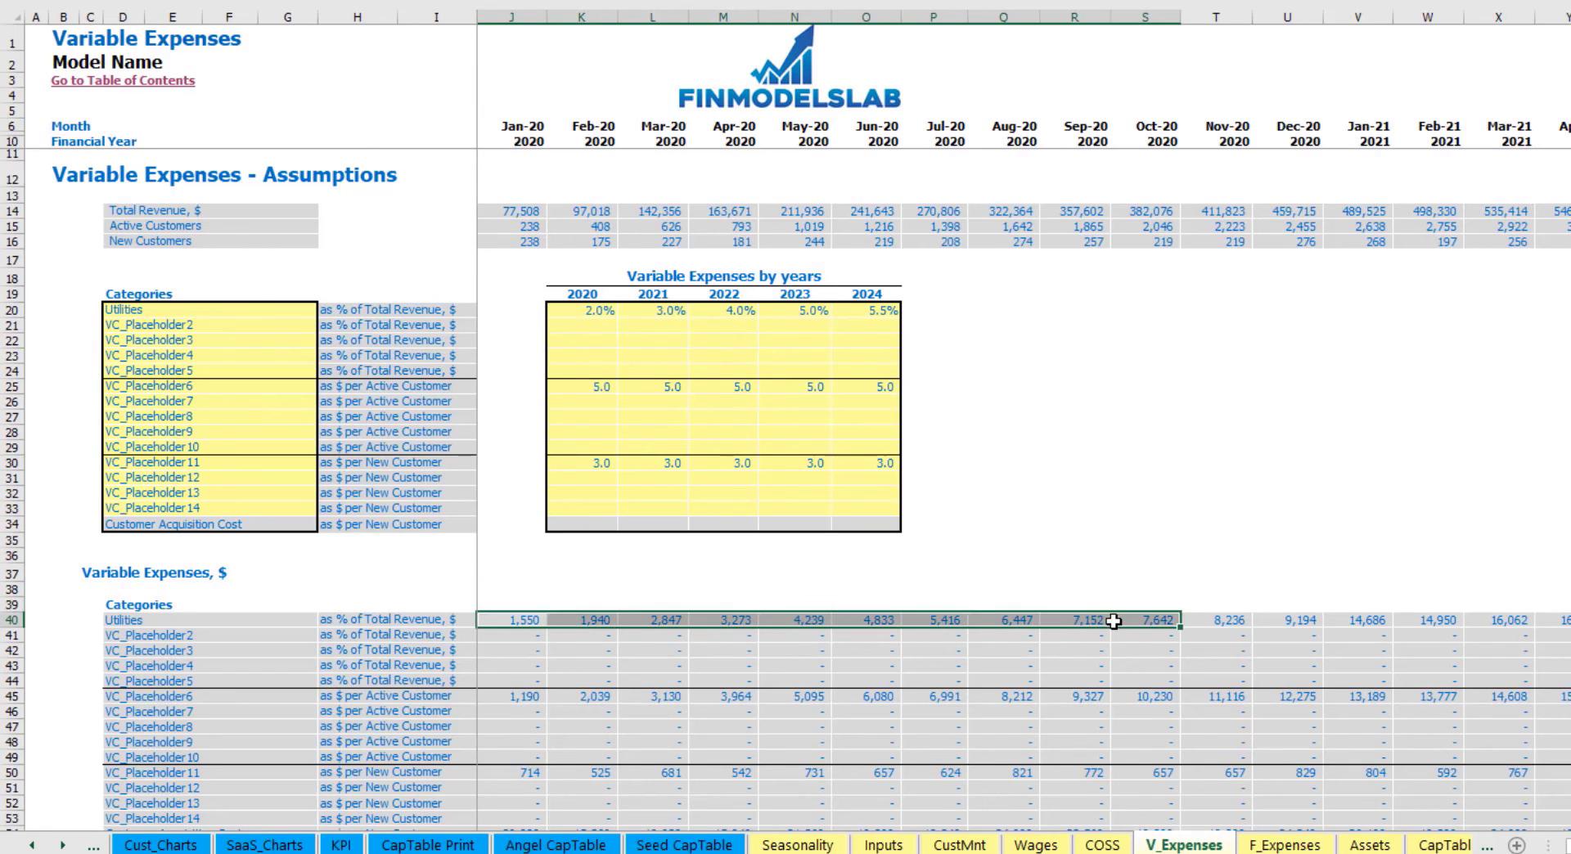
left_click(1202, 480)
left_click_drag(204, 388, 230, 440)
left_click(1134, 386)
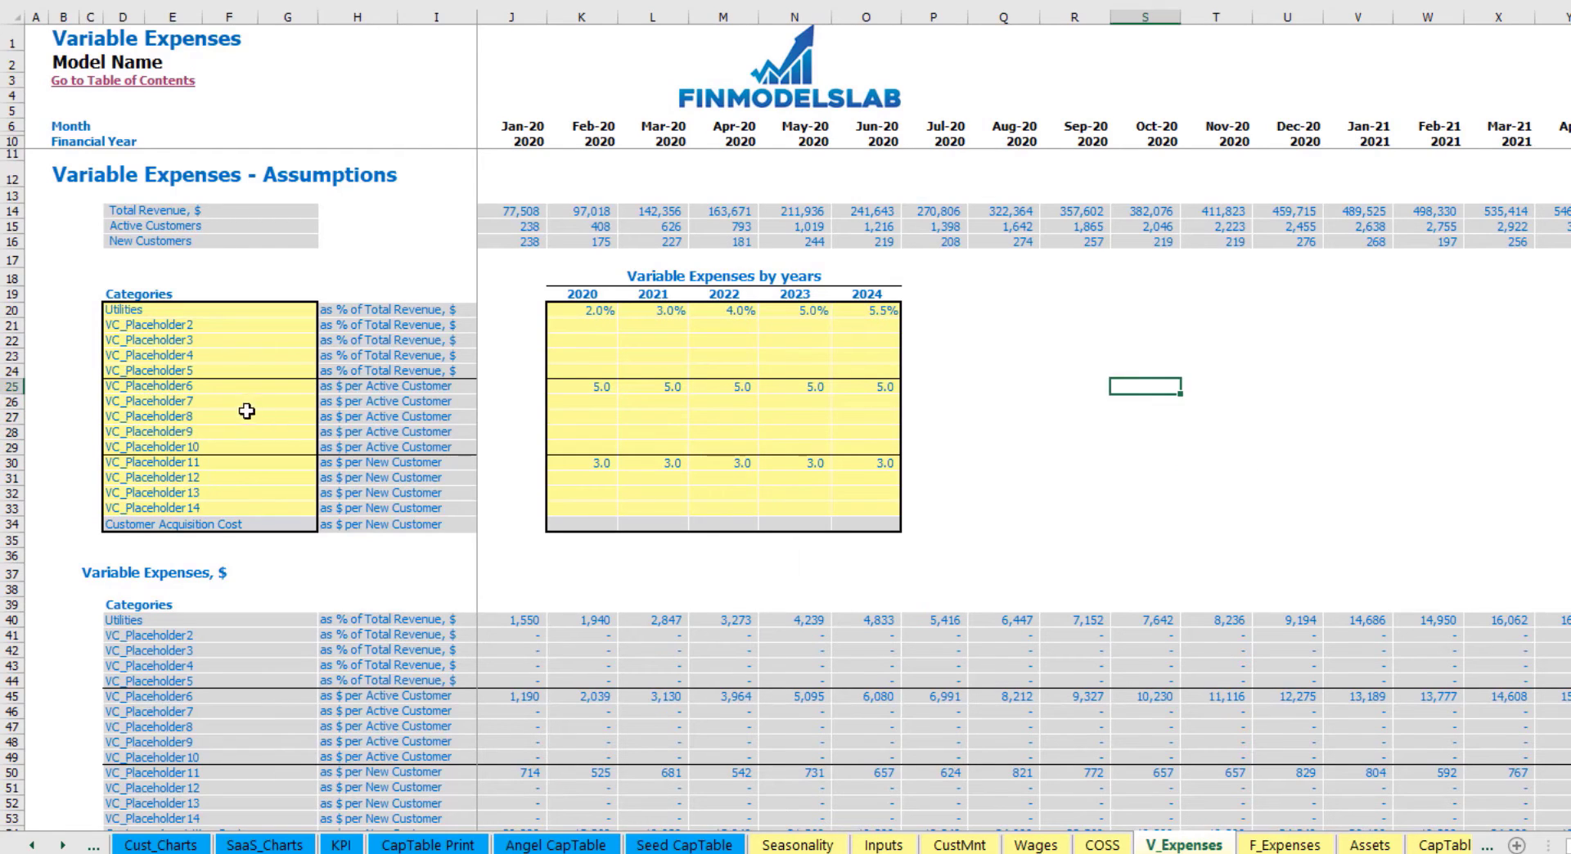
- Set VC_Placeholder6's cost per active customer to 4, 6, 7 and 8 for 2021 through 2024
left_click(388, 383)
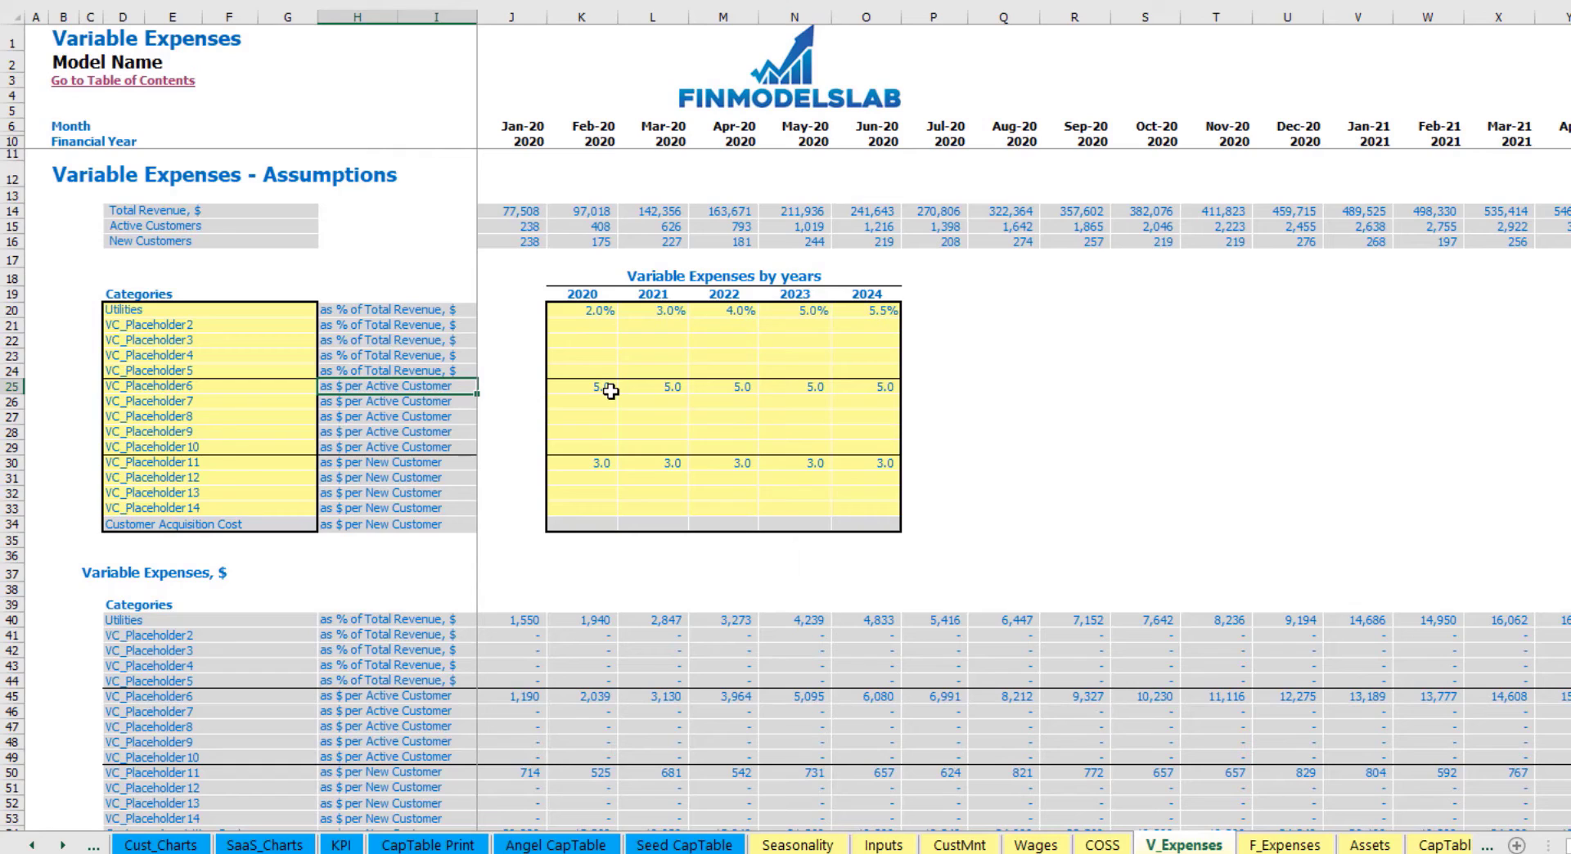
left_click(607, 393)
key("Tab")
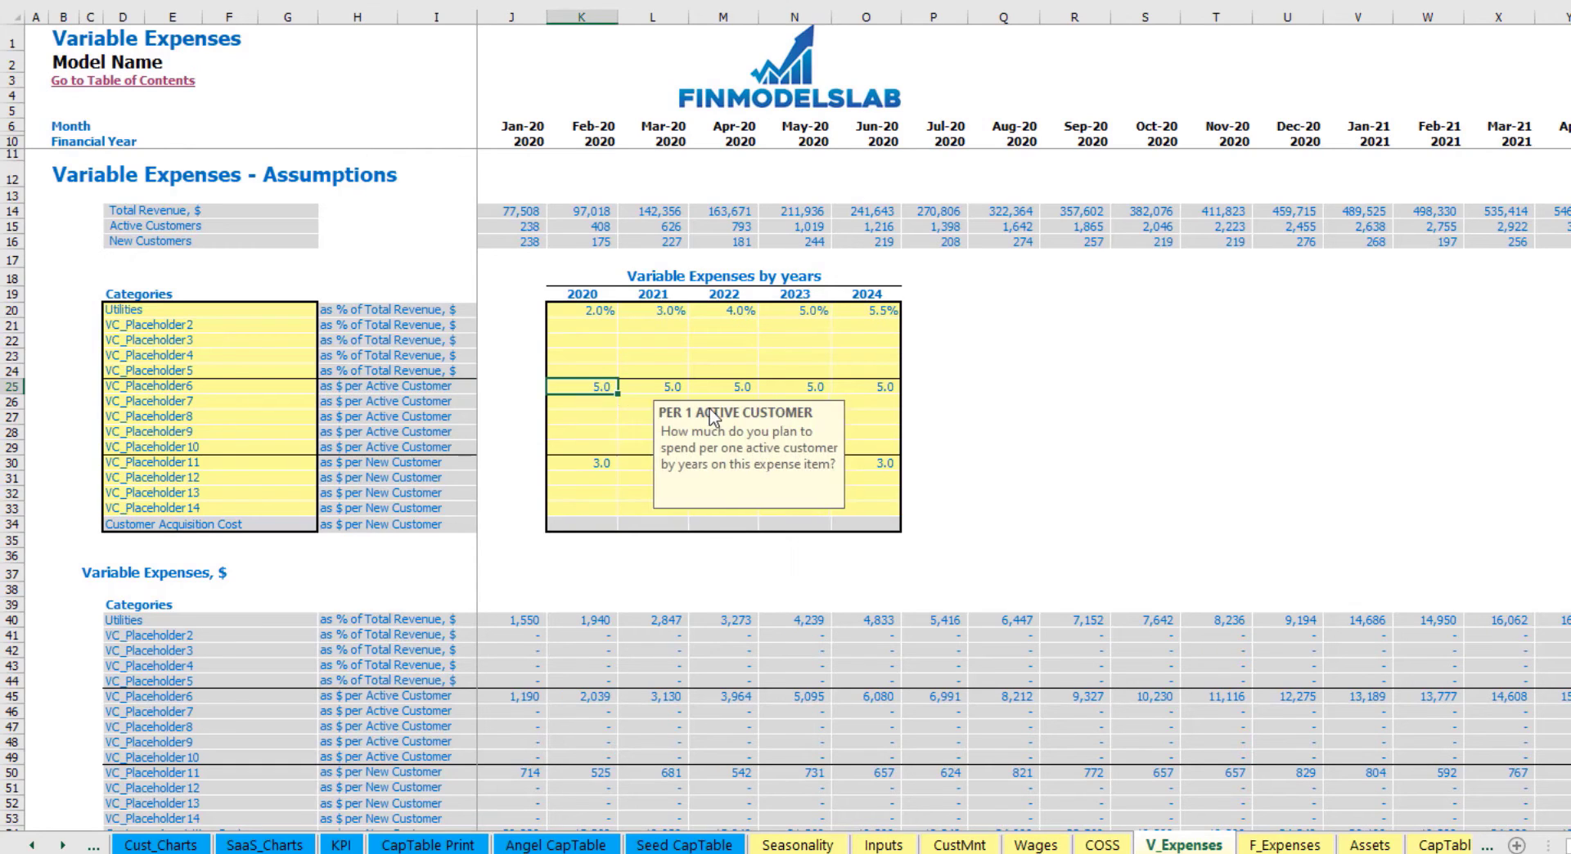
type("4")
key("Tab")
type("6")
key("Tab")
type("7")
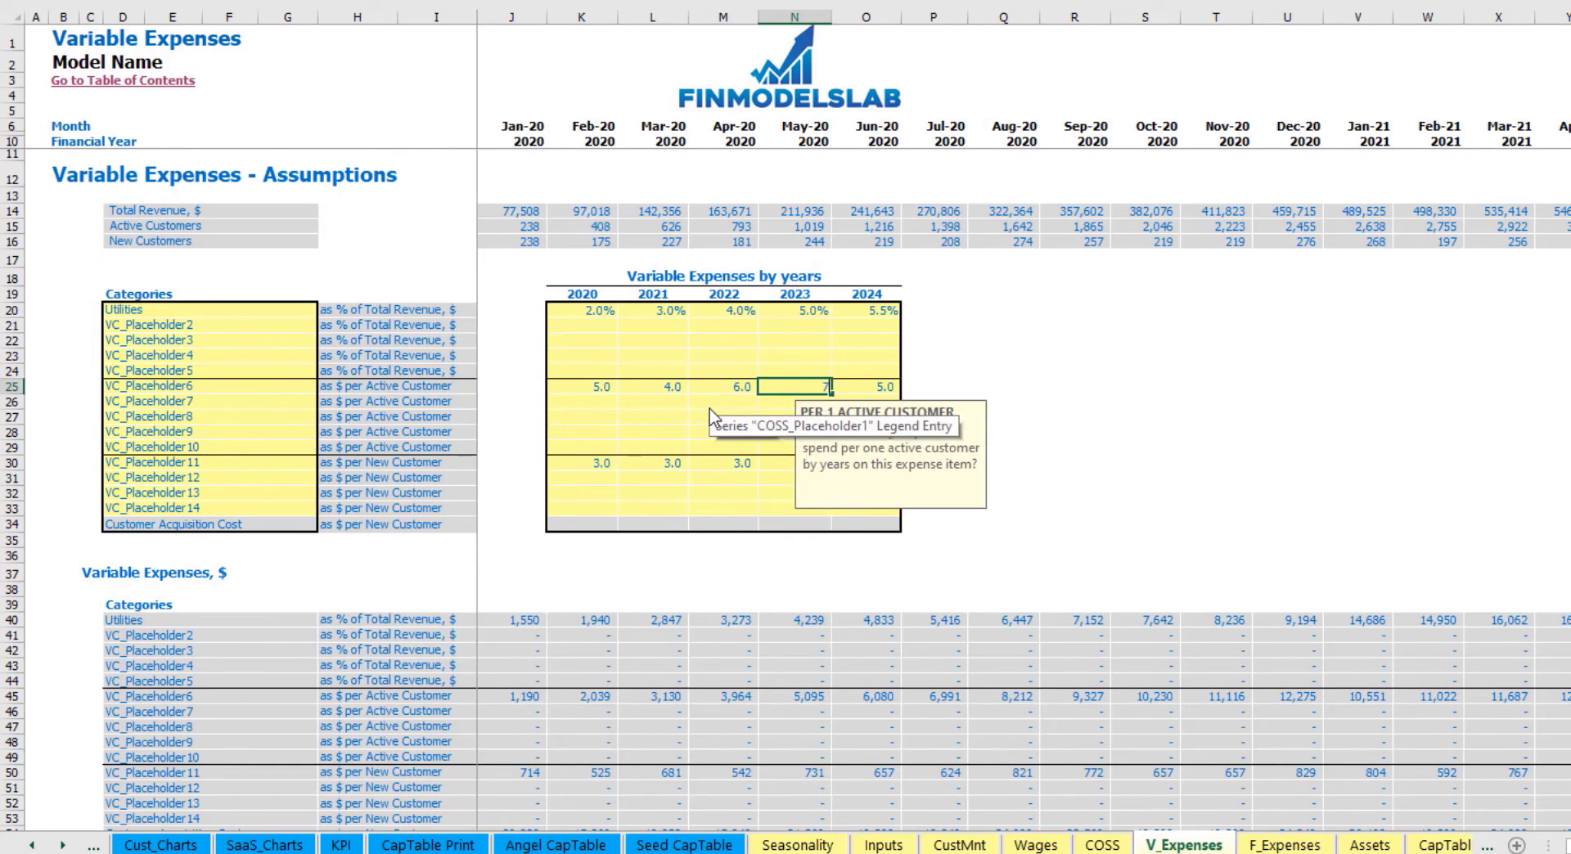
key("Tab")
type("8")
key("Tab")
- Set VC_Placeholder11's cost per new customer to 1, 2, 3, 4 and 5 for 2020 through 2024
left_click(346, 468)
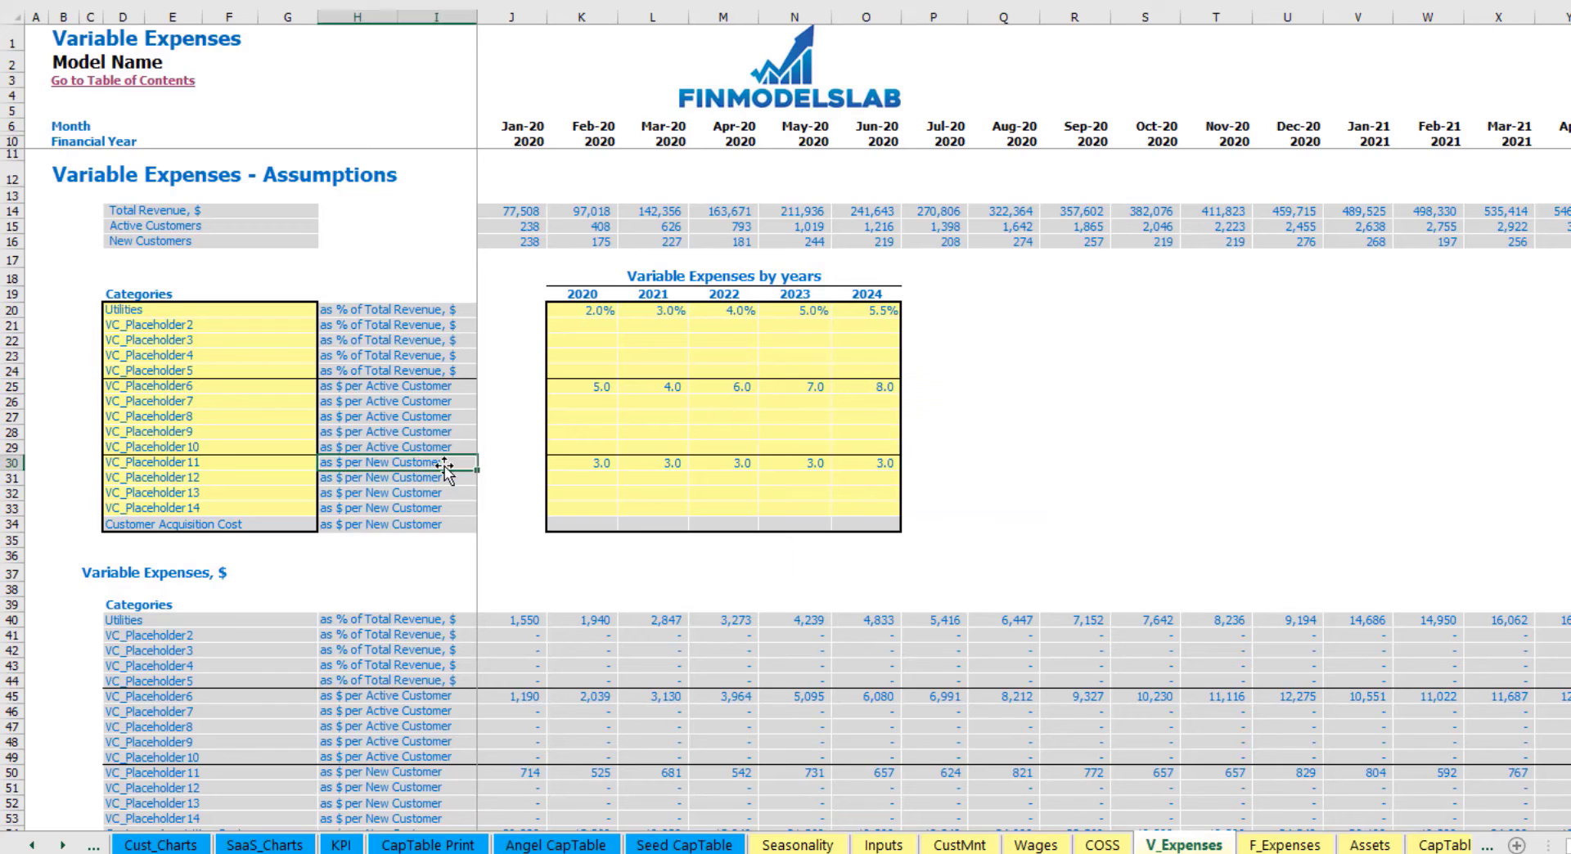
left_click(600, 468)
type("1")
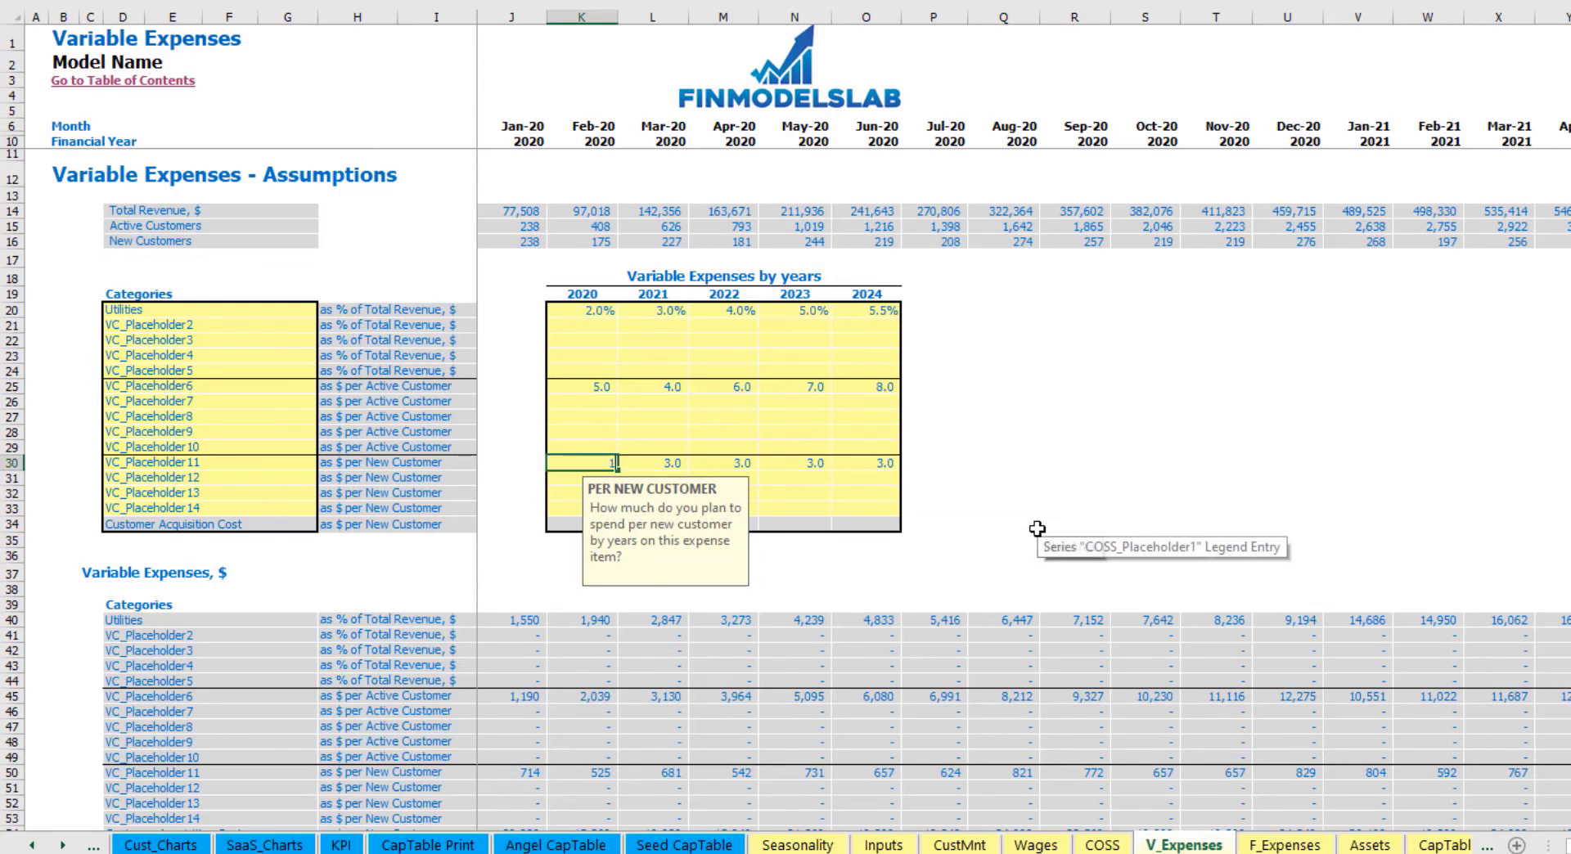
key("Tab")
type("2")
key("Tab")
type("3")
key("Tab")
type("4")
key("Tab")
type("5")
key("Tab")
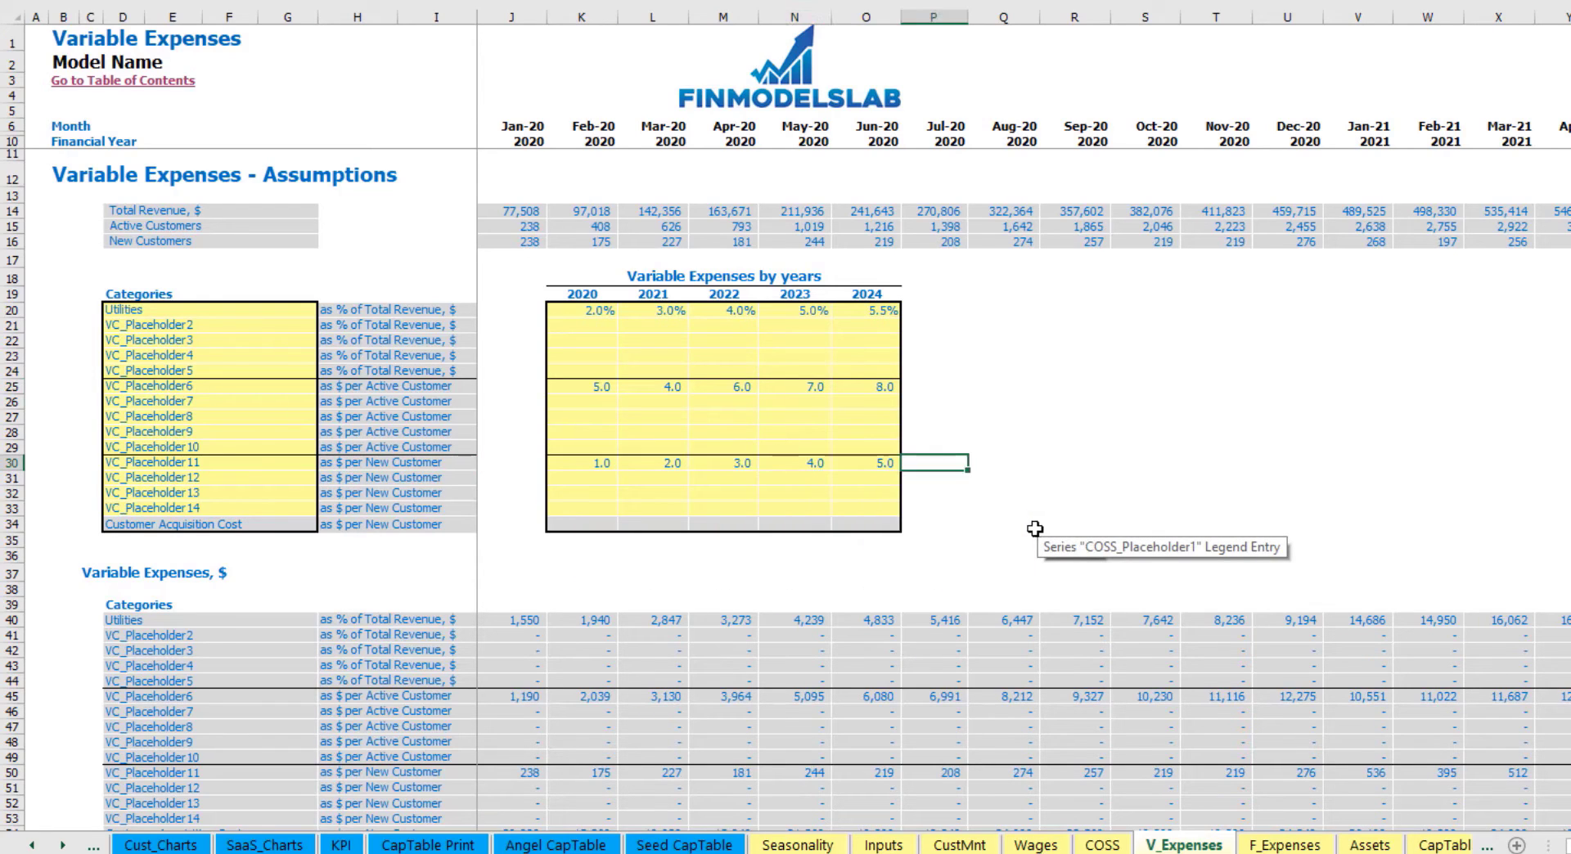
- Review the yearly rates of Utilities, VC_Placeholder6 and VC_Placeholder11 and the monthly Variable Expenses, $ table
left_click(567, 470)
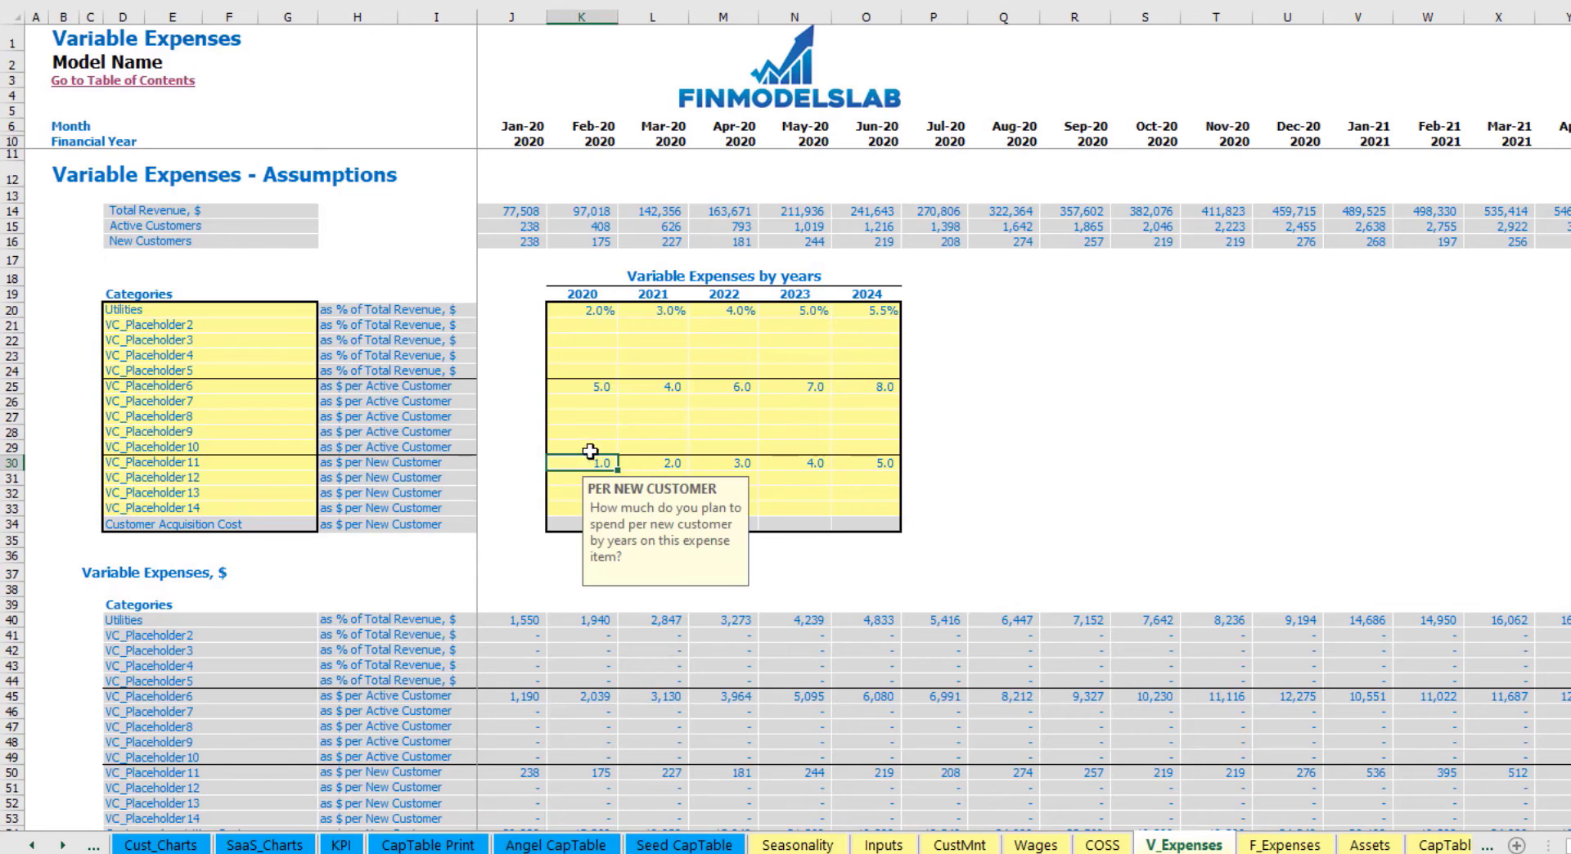
left_click(586, 391)
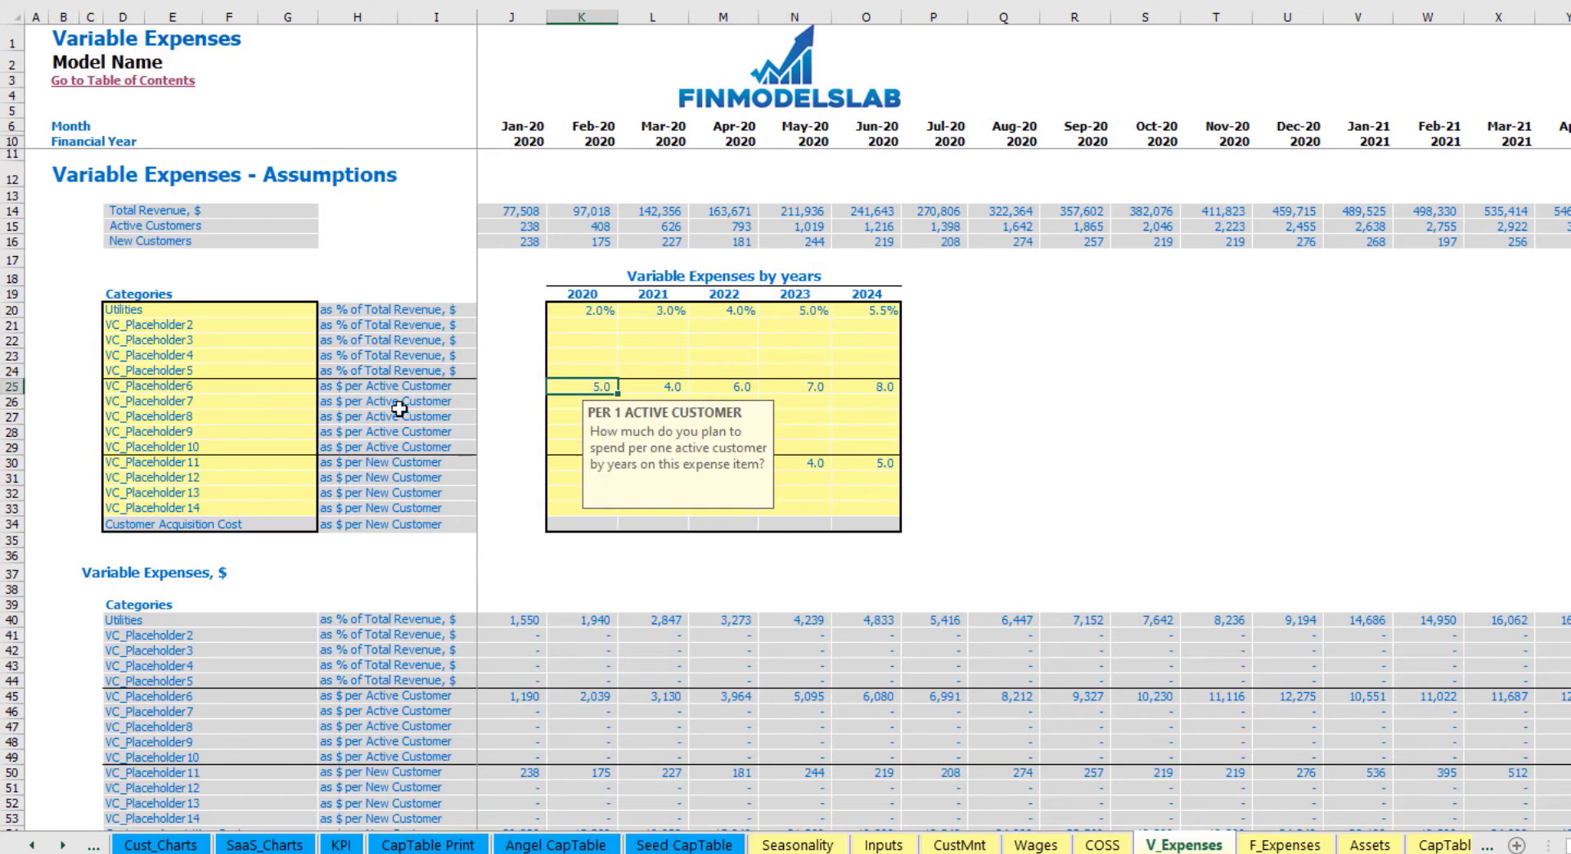
left_click(581, 317)
left_click(821, 315)
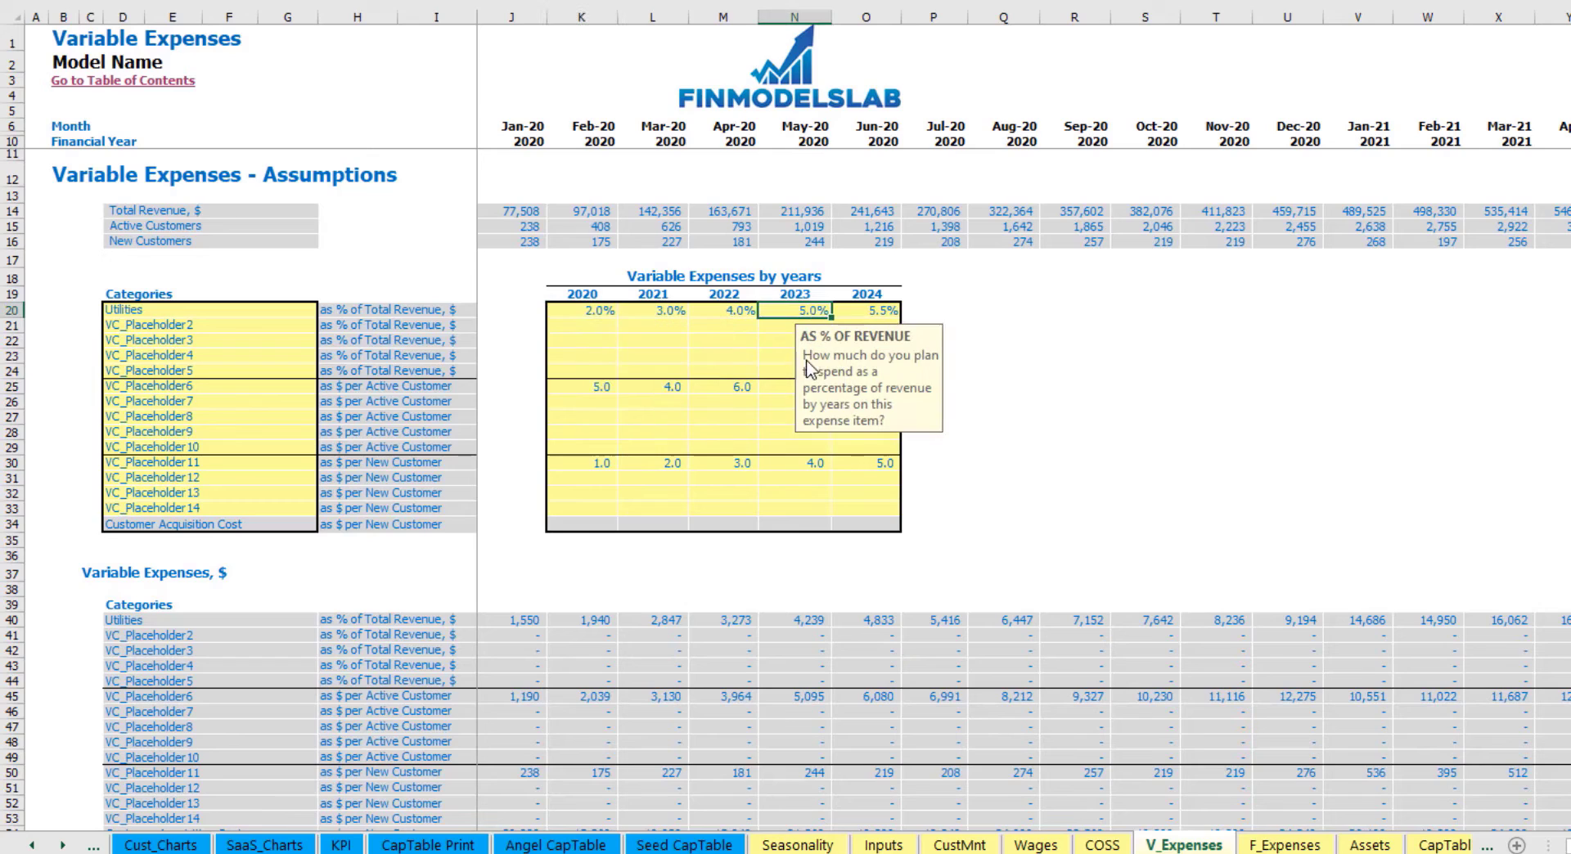
left_click(746, 387)
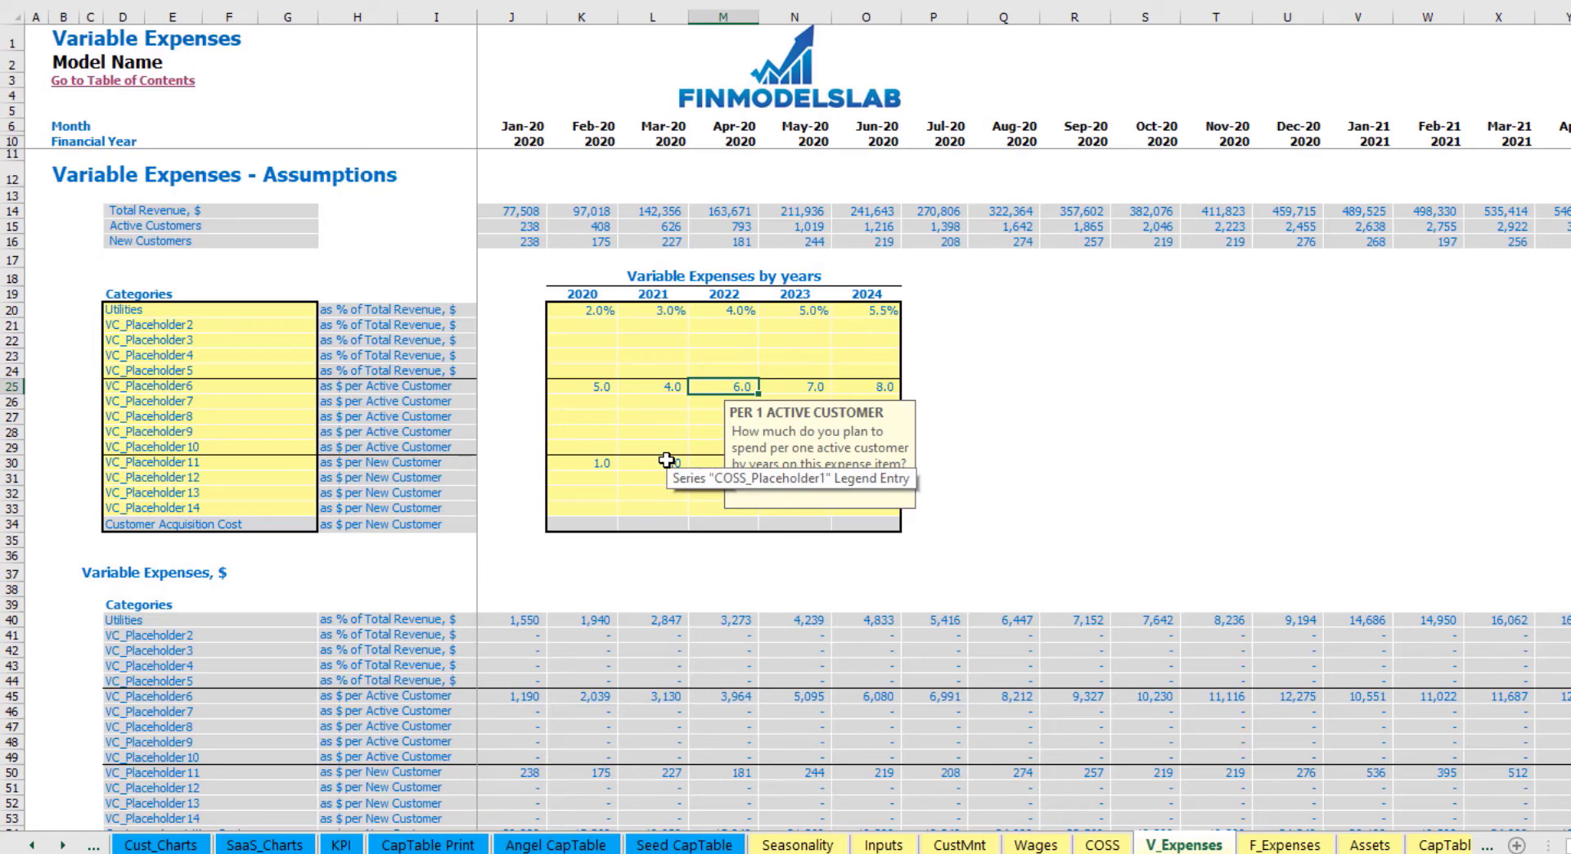
scroll(121, 650, "down", 3)
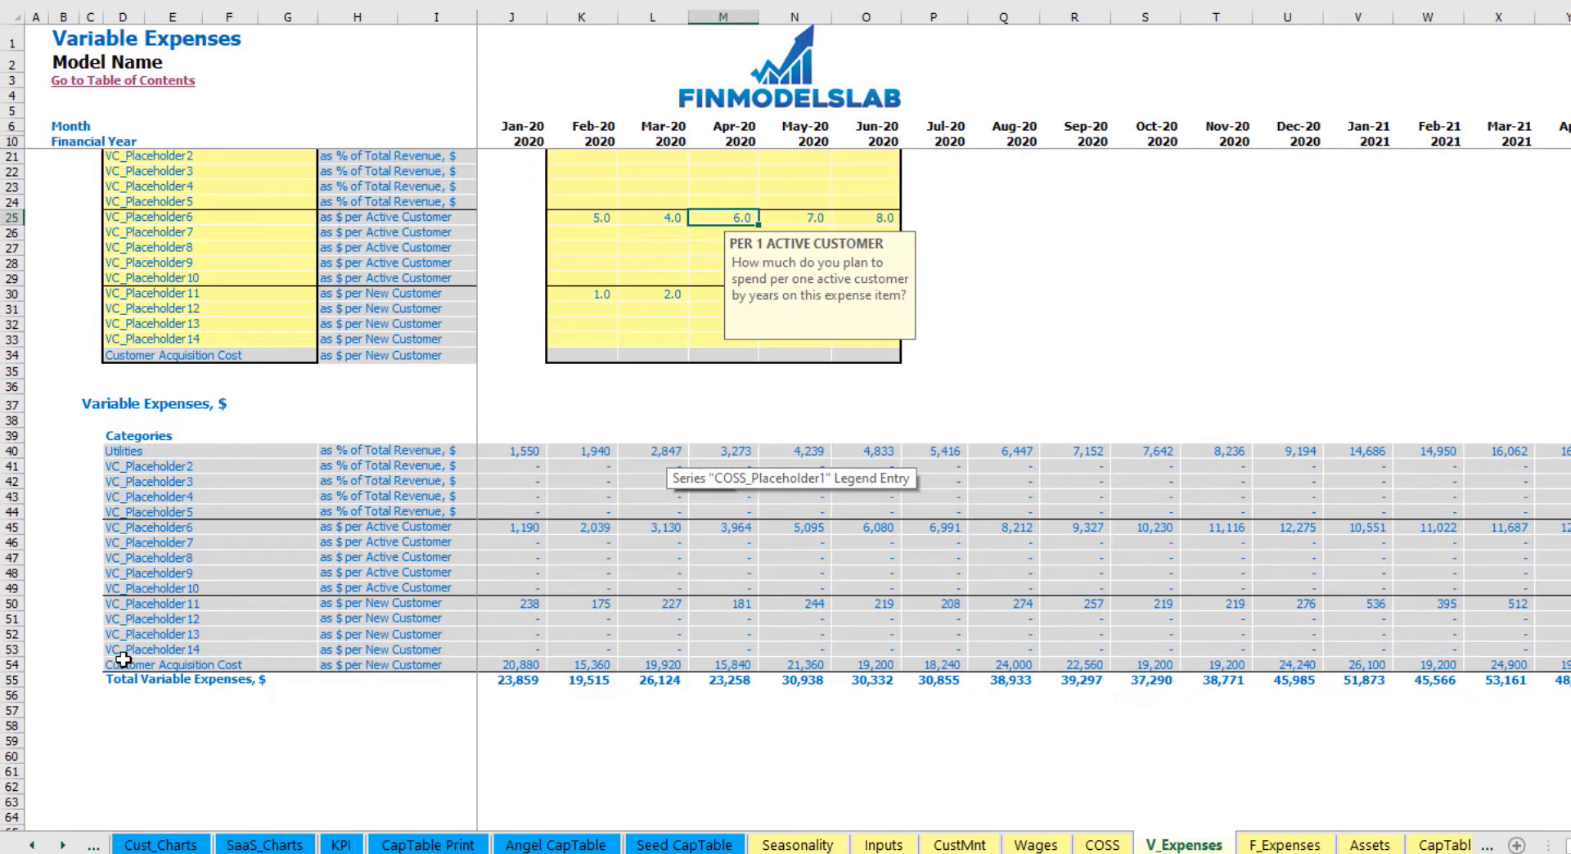
- Expand the Total Variable Expenses group on the Income Statement sheet and review its categories and monthly amounts
left_click(31, 845)
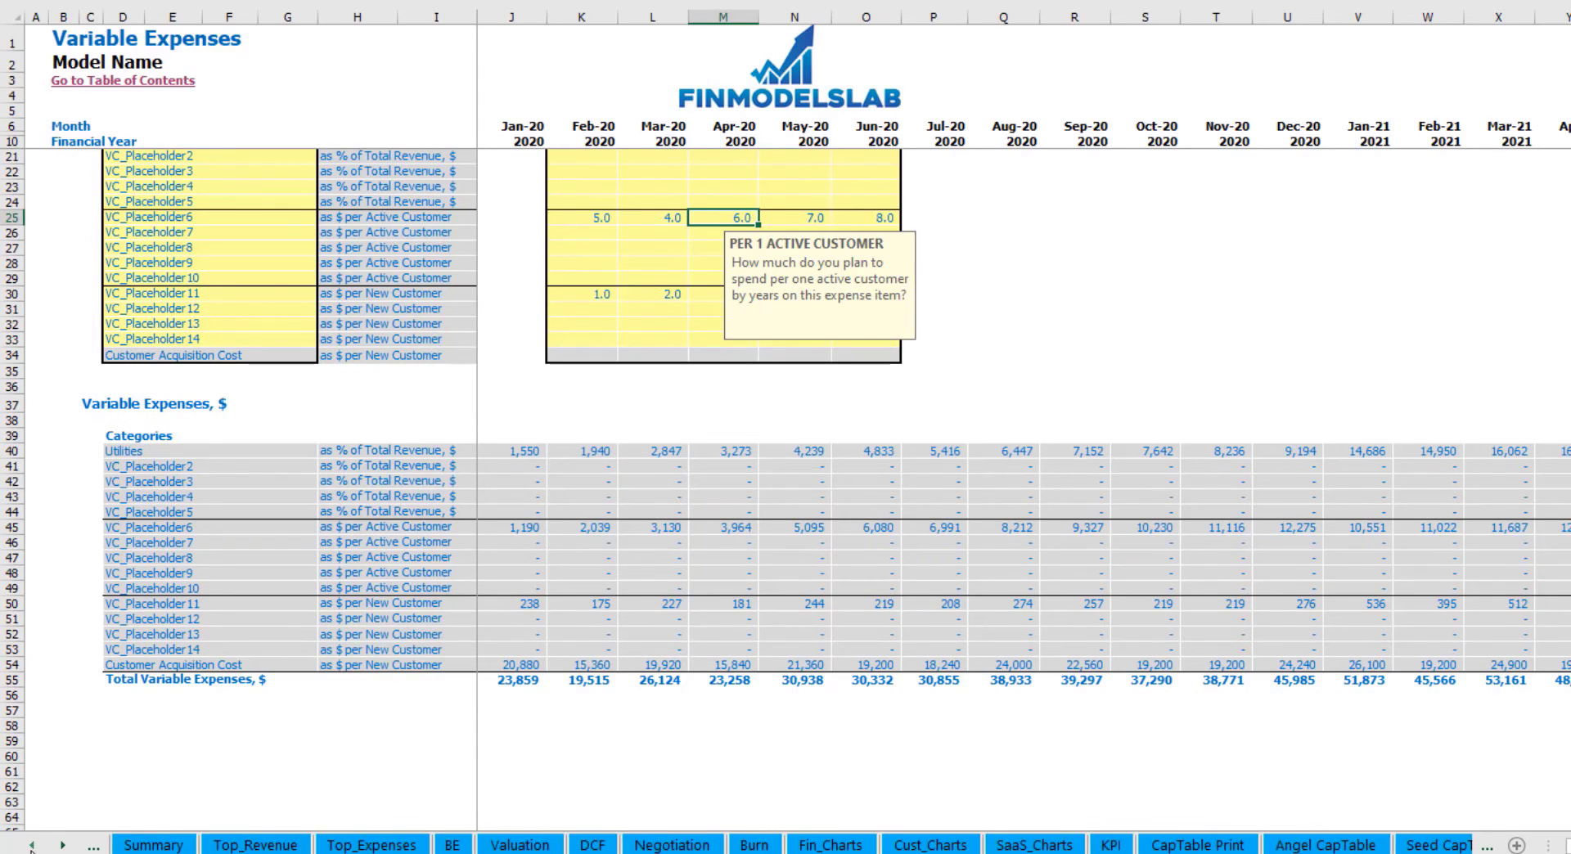
left_click(31, 845)
left_click(31, 845)
left_click(228, 846)
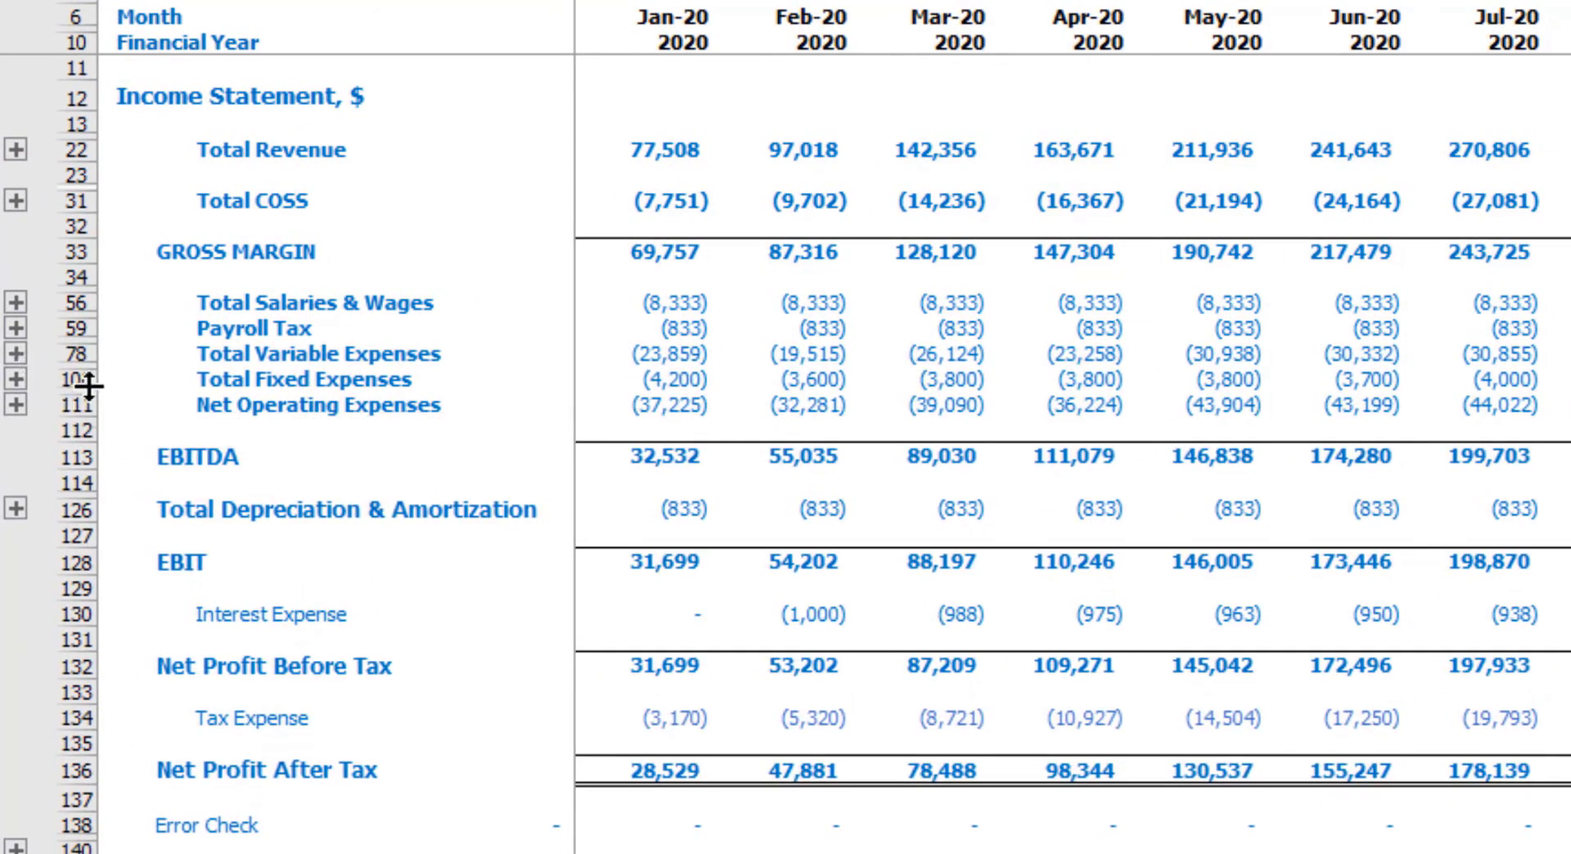
left_click(9, 327)
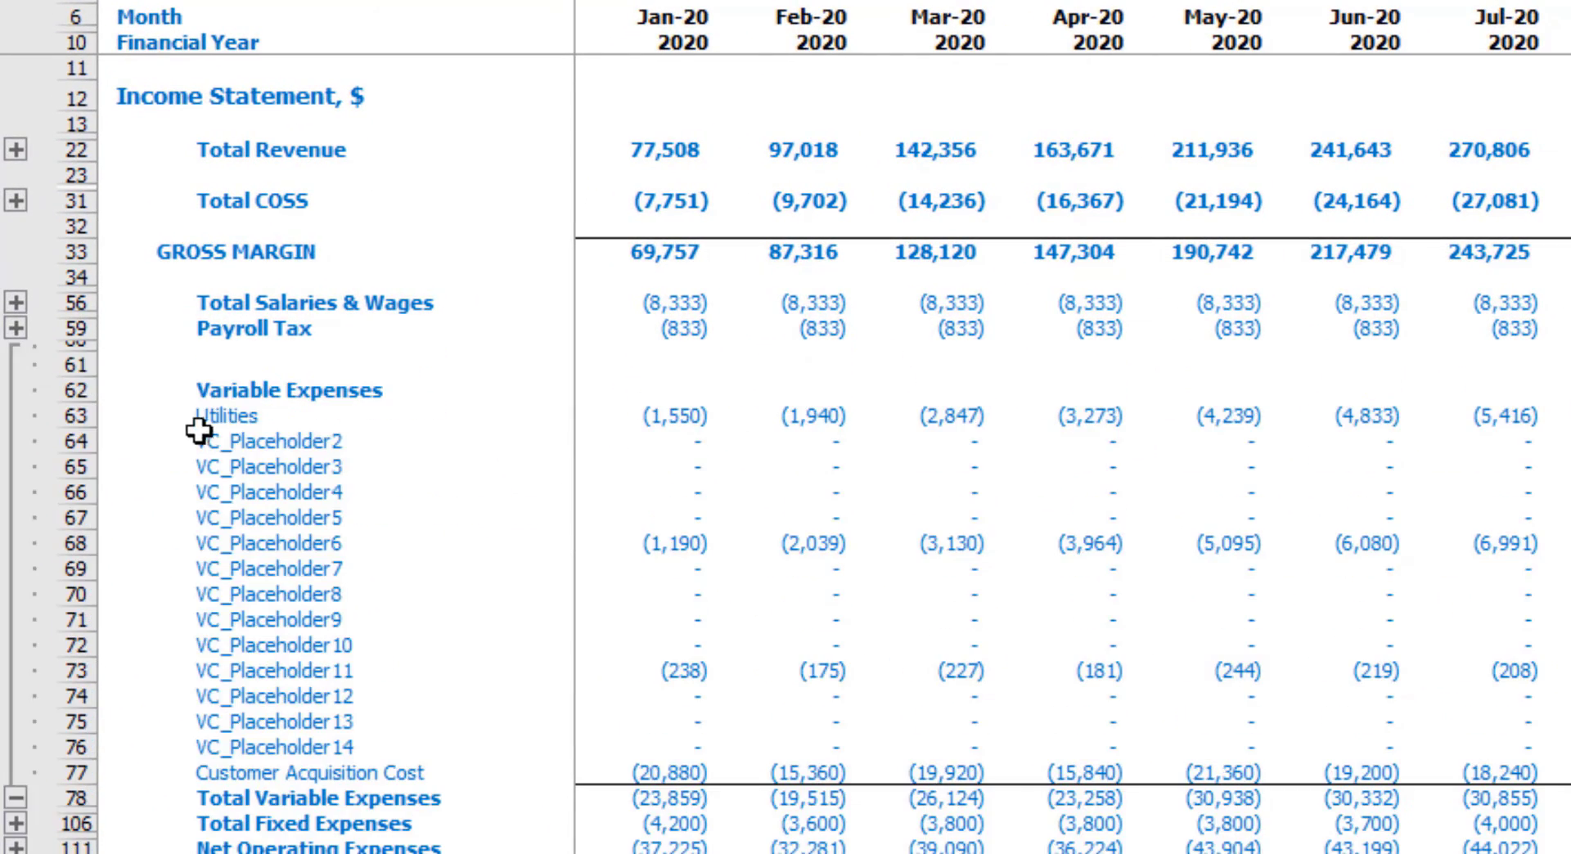
left_click_drag(199, 421, 211, 769)
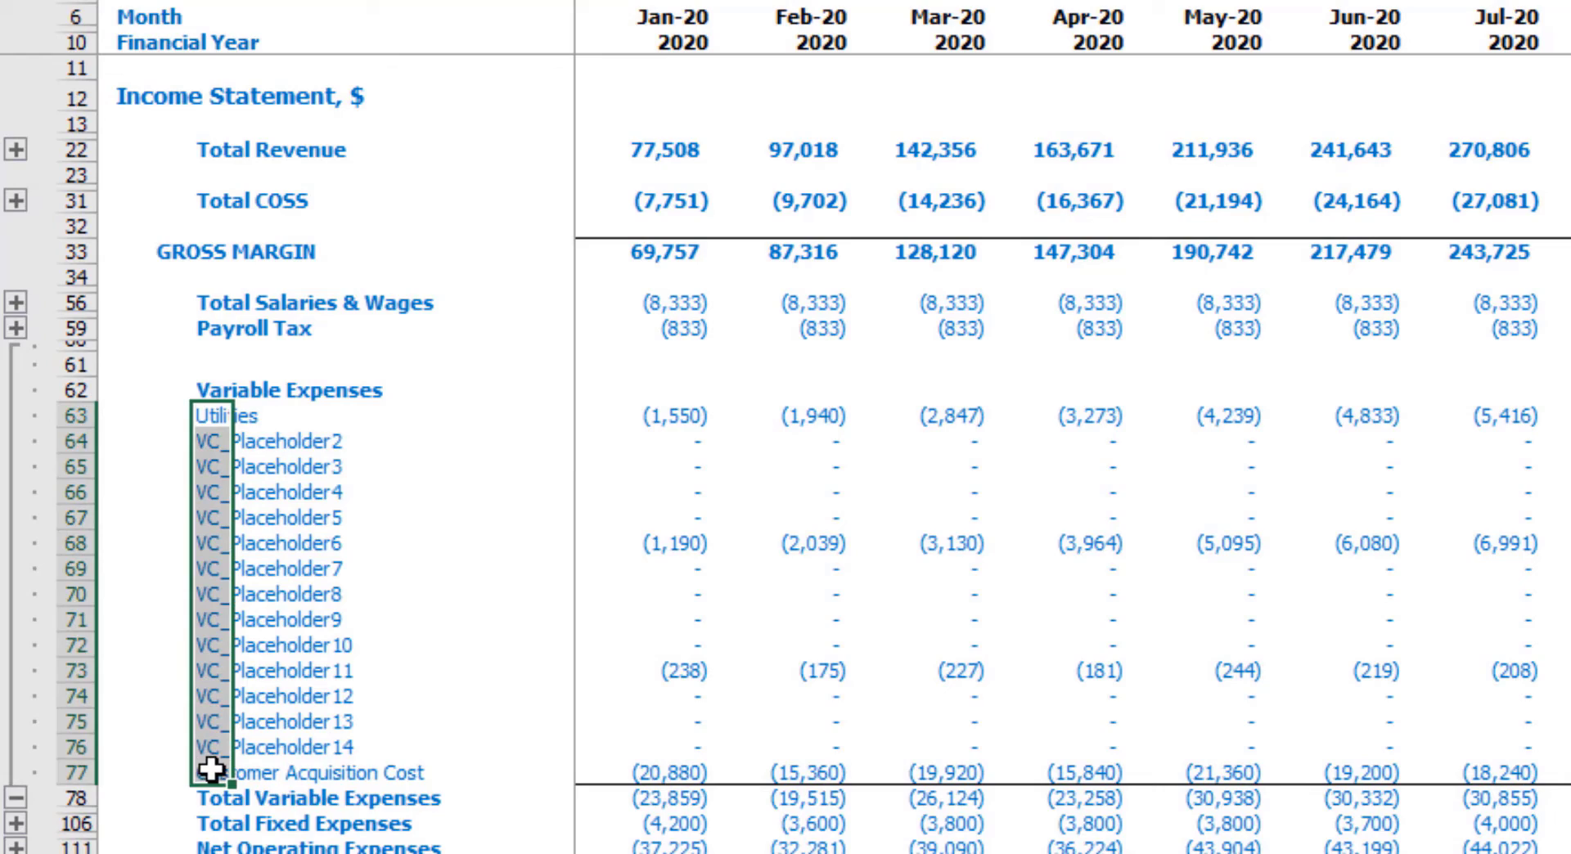
left_click_drag(671, 415, 1562, 772)
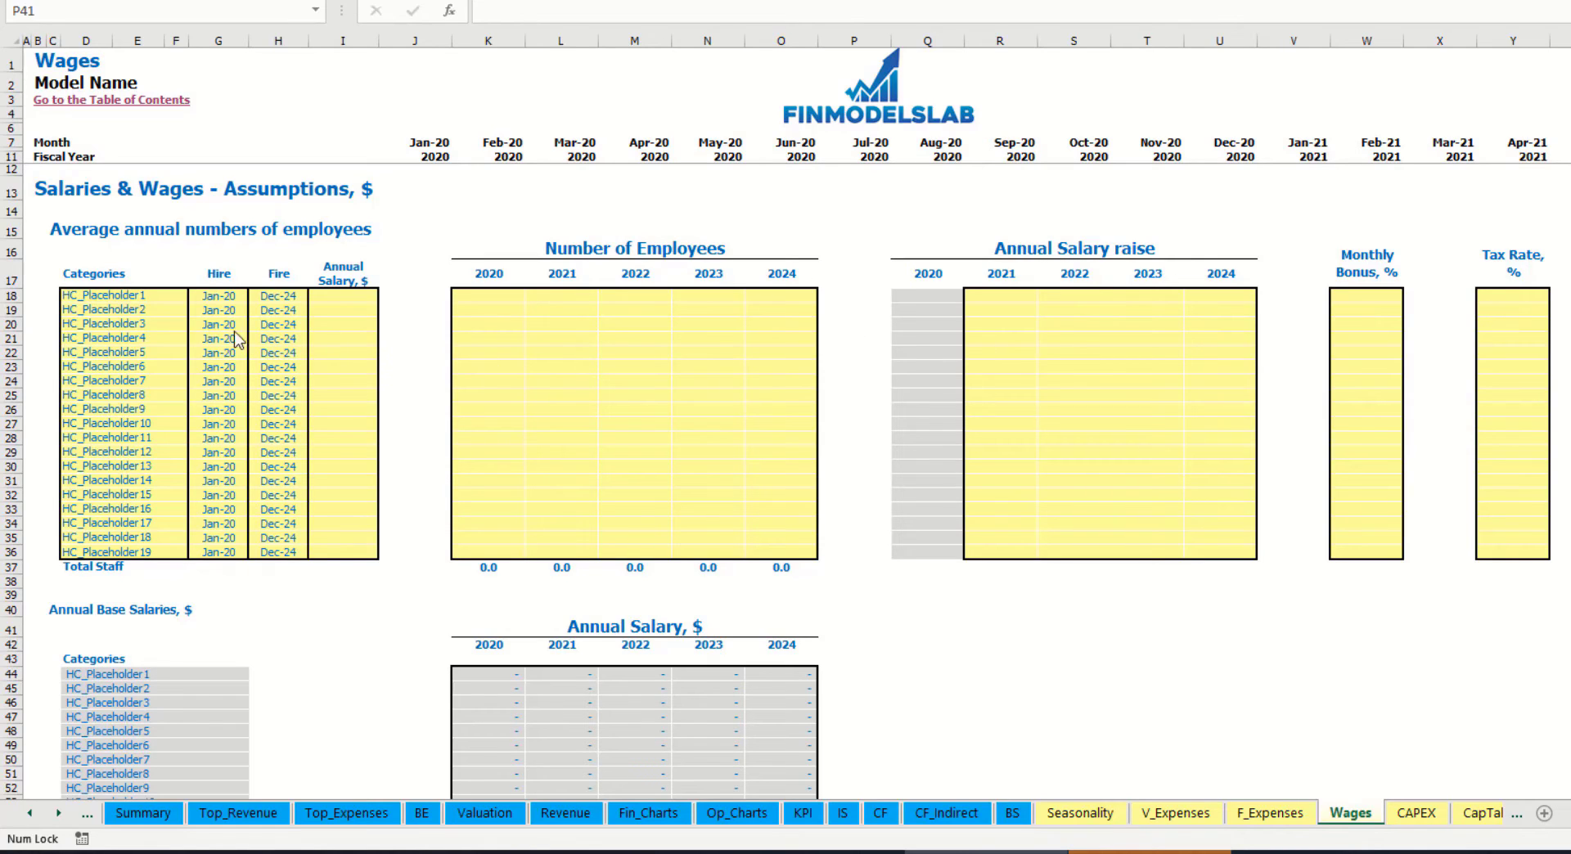
- Rename the first staff position on the Wages sheet as CFO and set its hire date to Mar-20
left_click(165, 296)
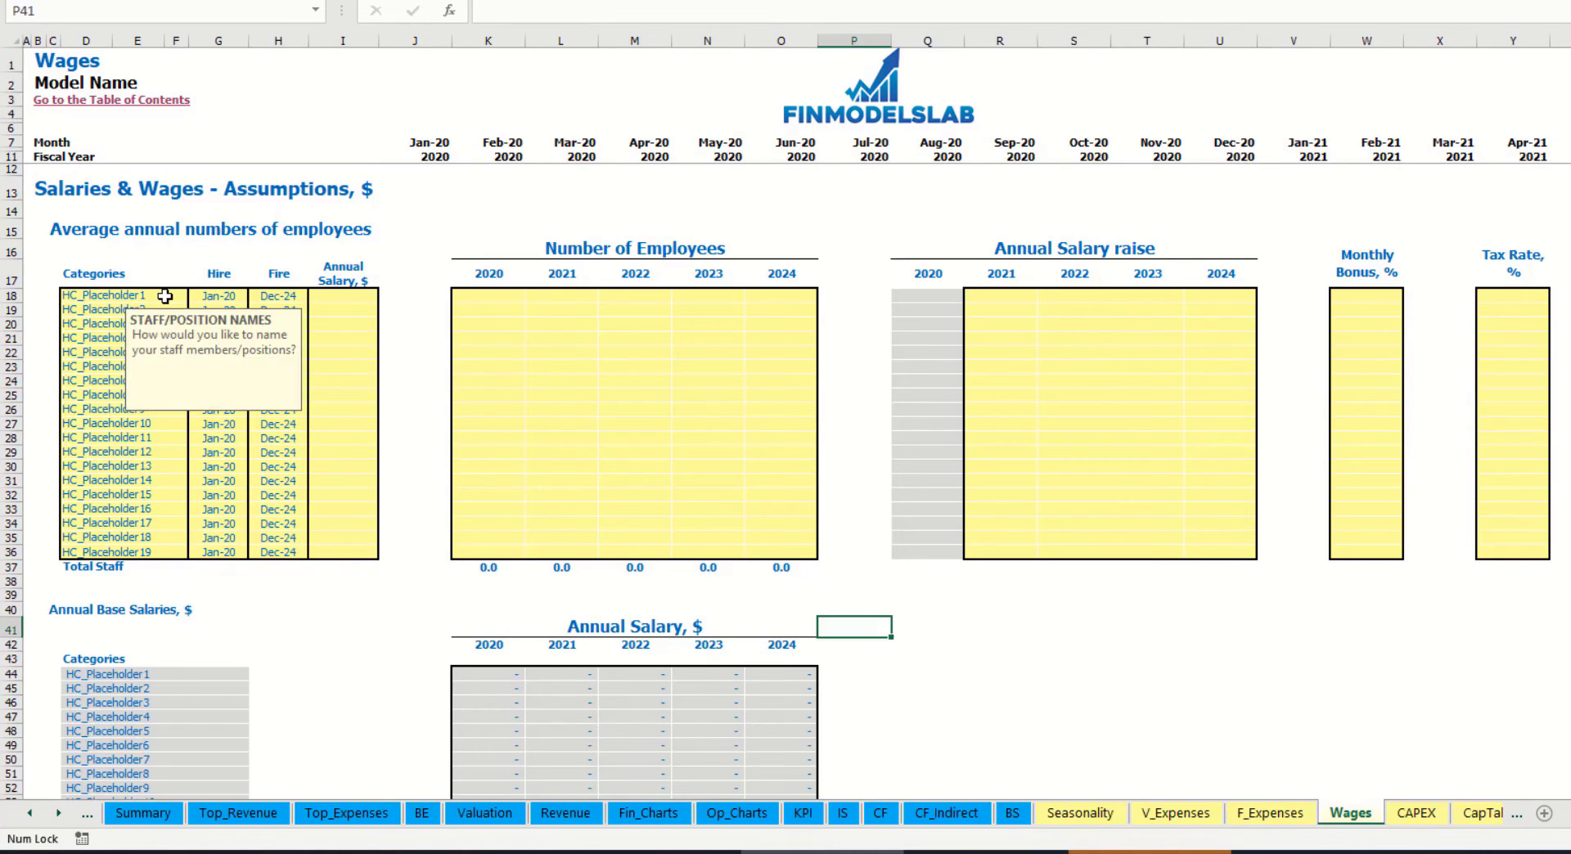
type("CF")
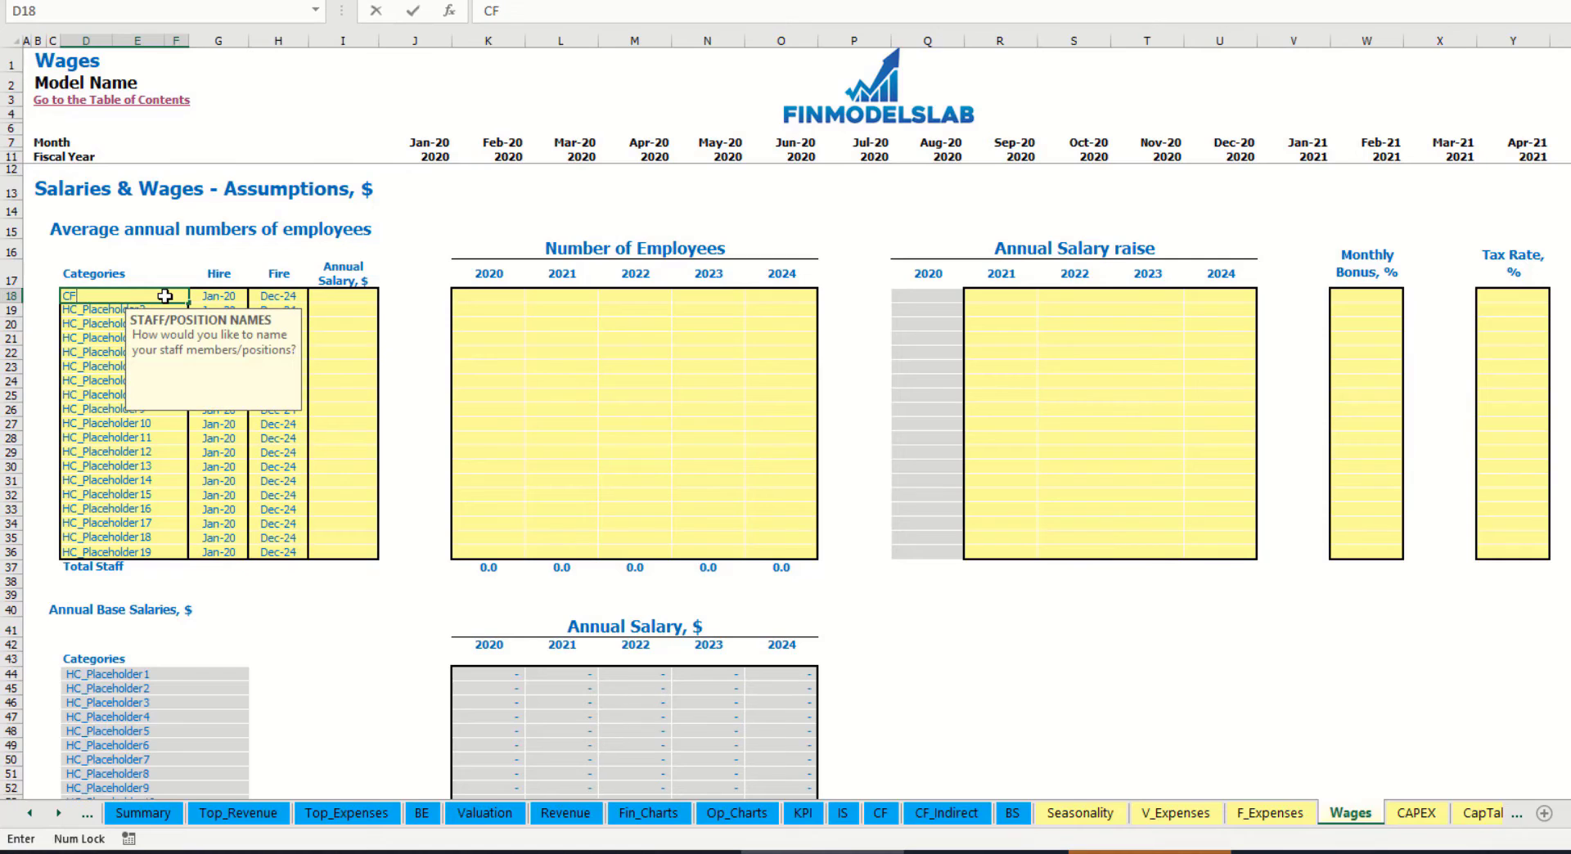
type("O")
key("Return")
left_click(230, 301)
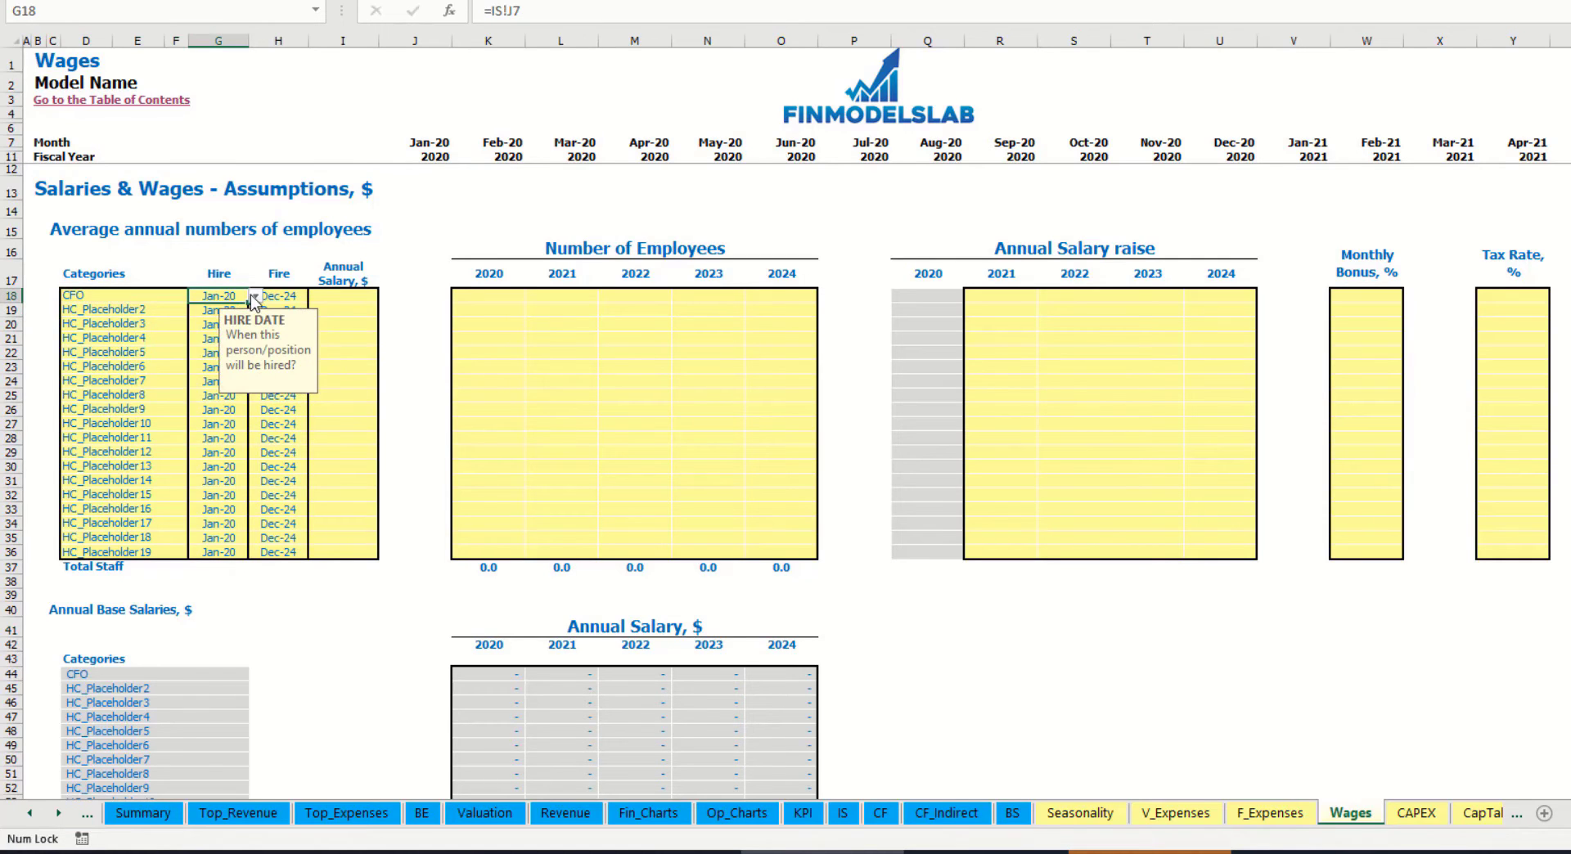
left_click(253, 297)
left_click(214, 331)
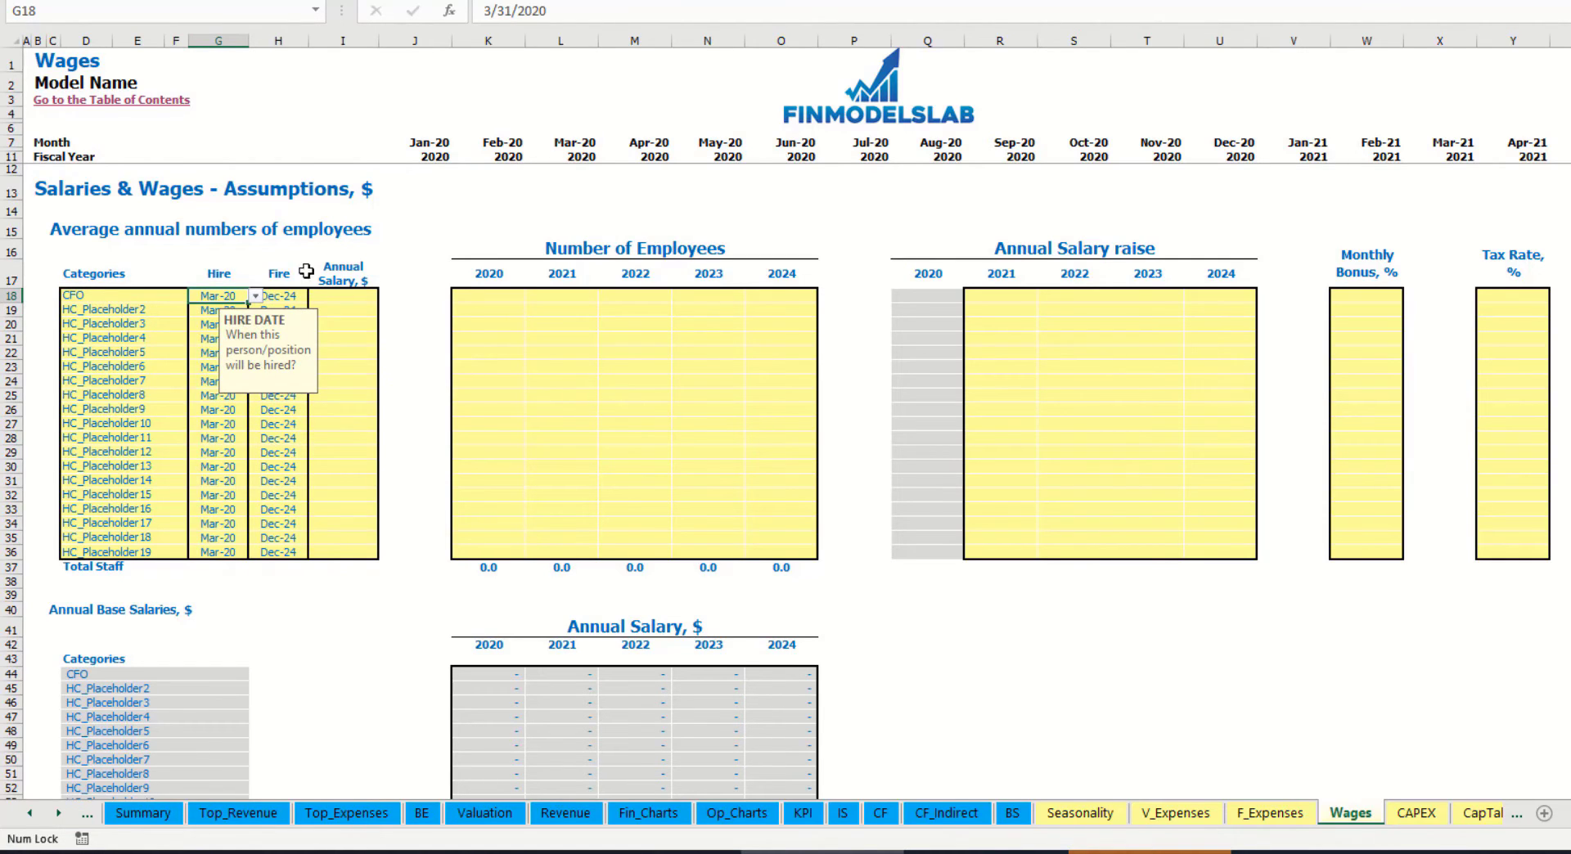
- Check the Fire date column and set the CFO's annual salary to 50,000
left_click(274, 295)
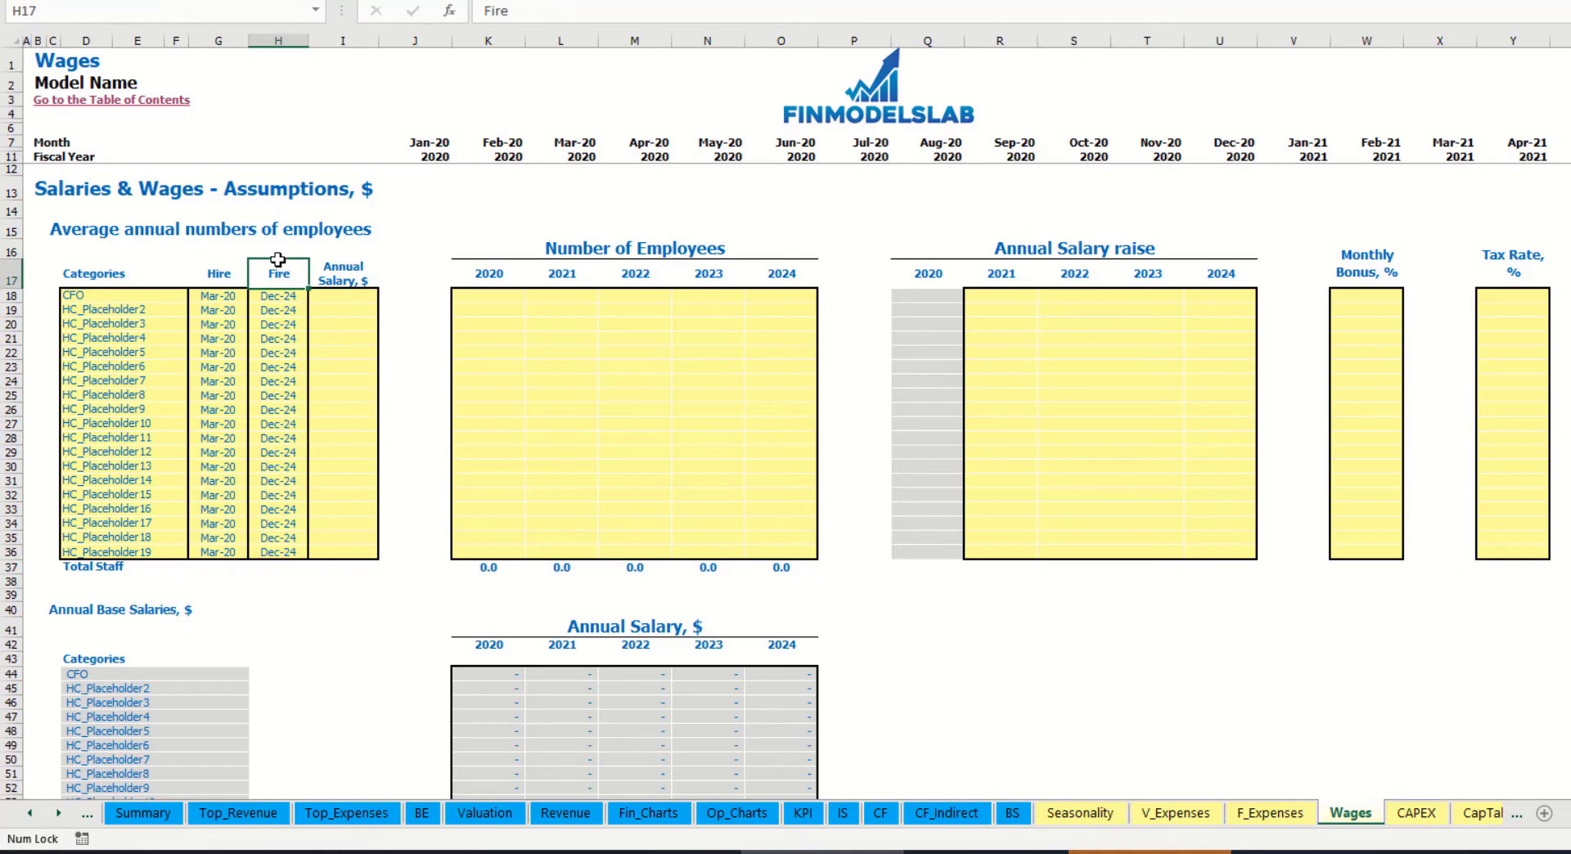
left_click(349, 298)
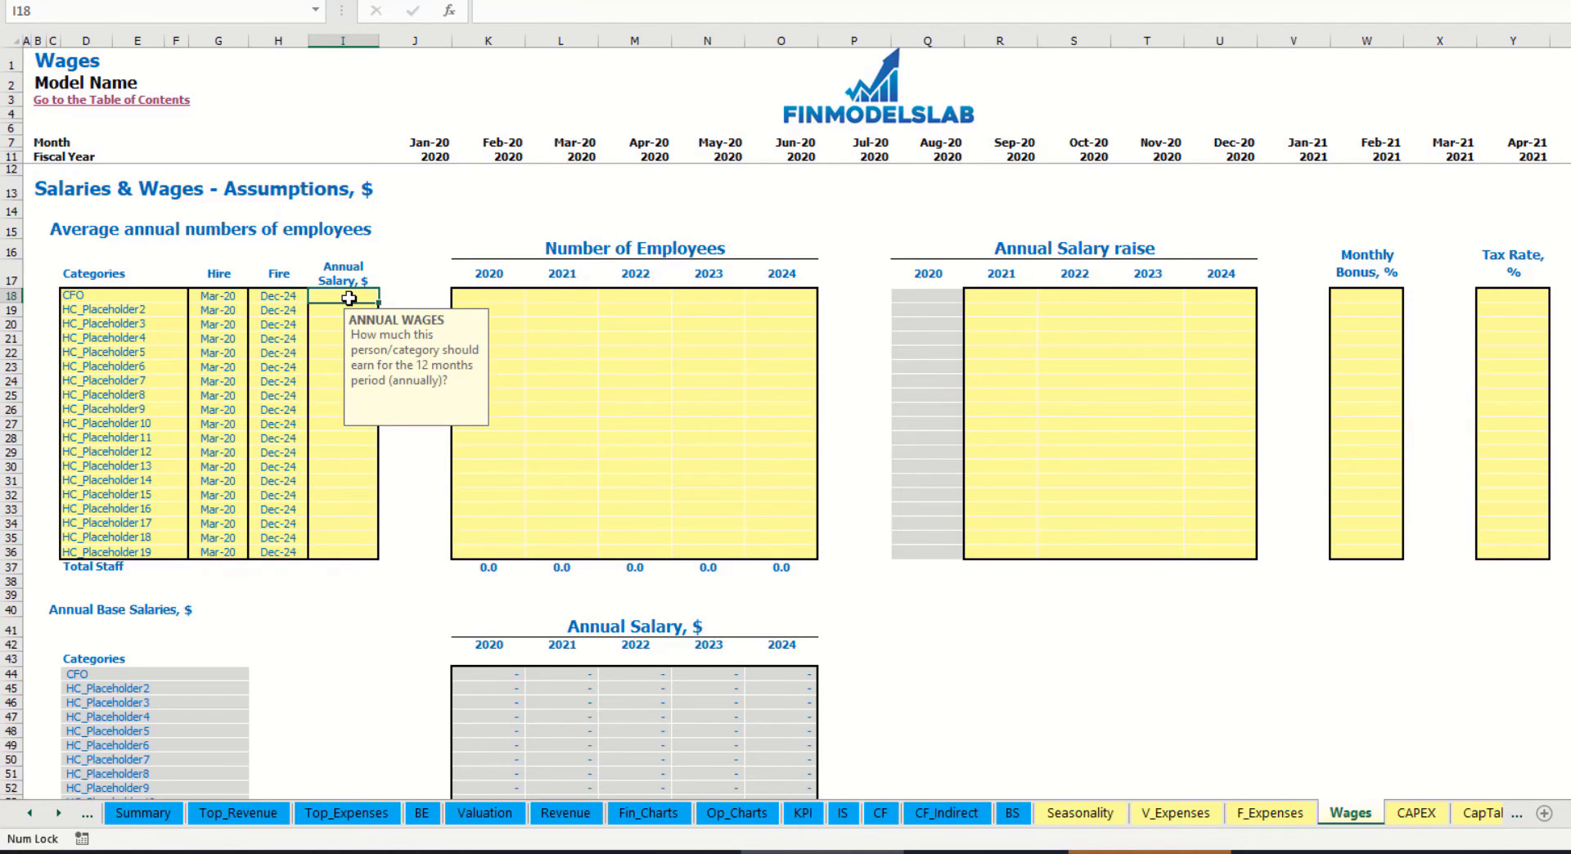
type("50000")
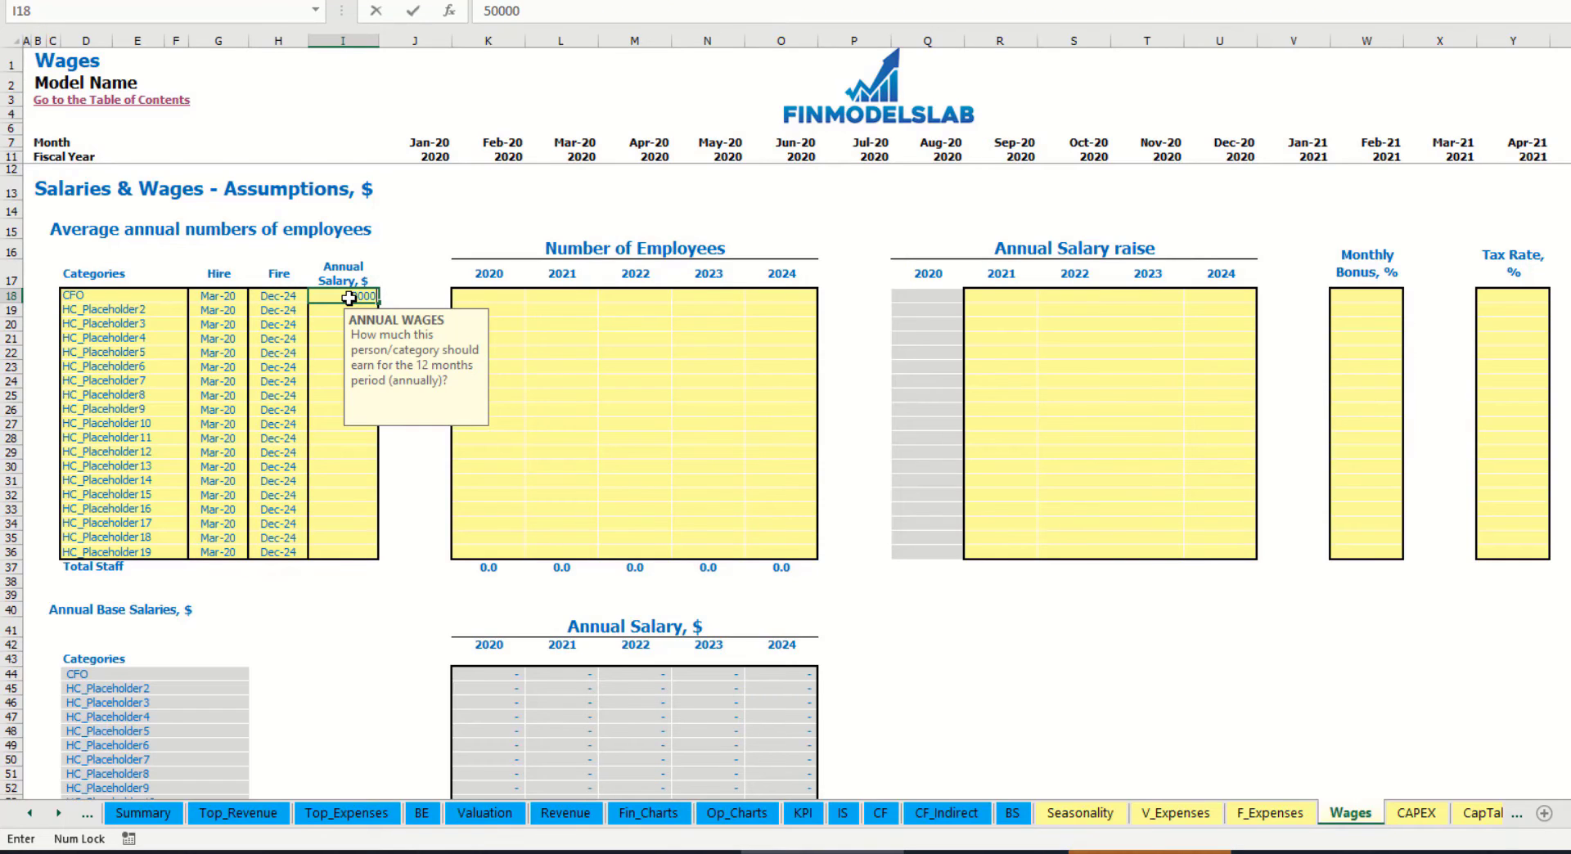
key("Return")
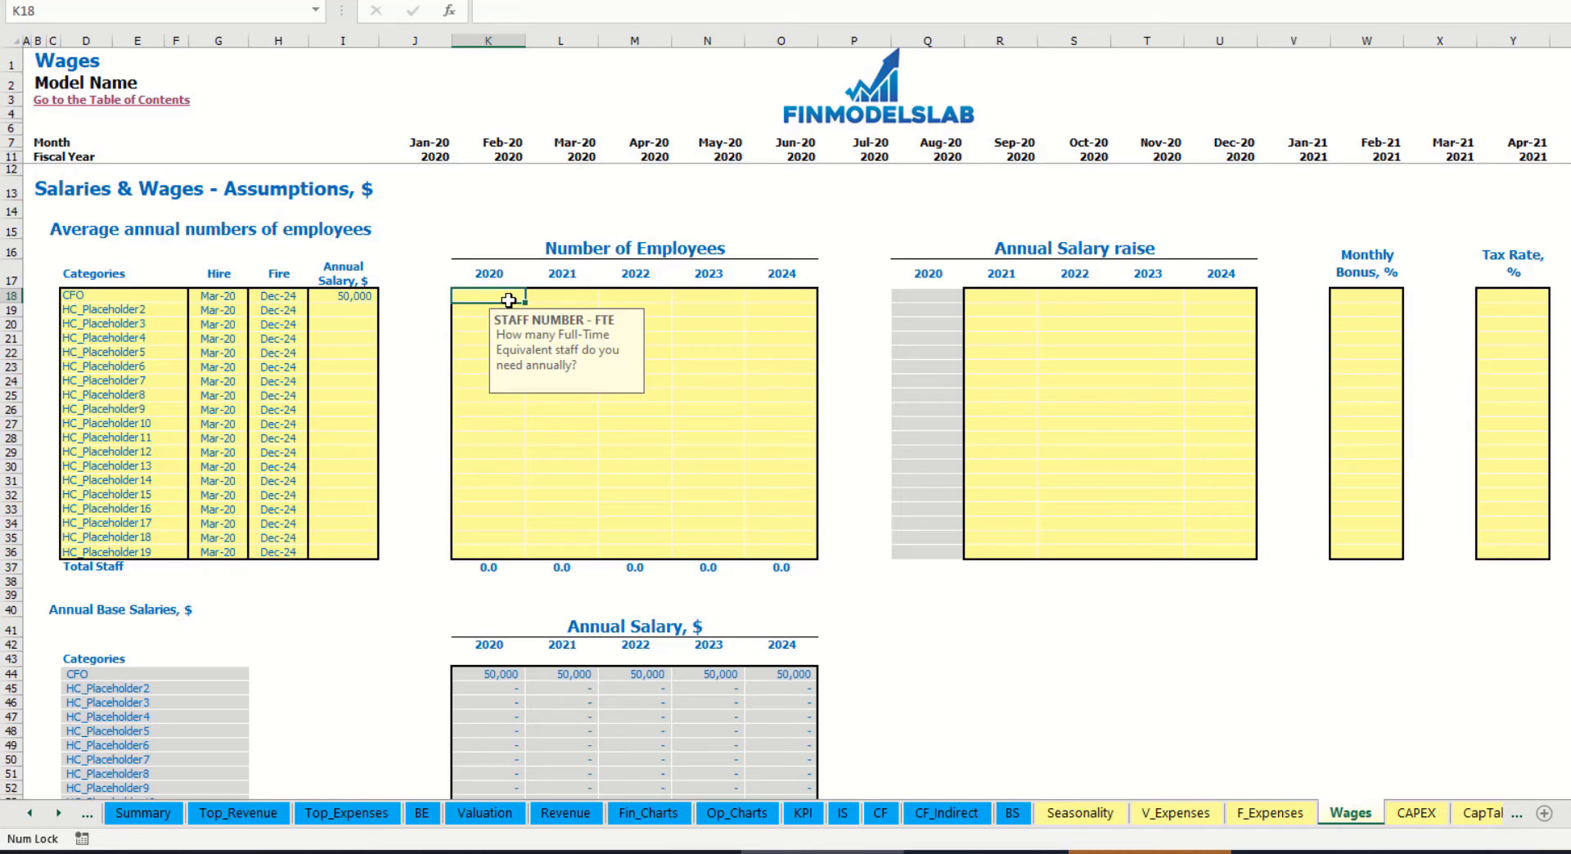
- Set the CFO's number of employees to 1 for each year from 2020 through 2024
type("1")
key("Tab")
type("1")
key("Tab")
type("1\t1")
key("Tab")
type("1")
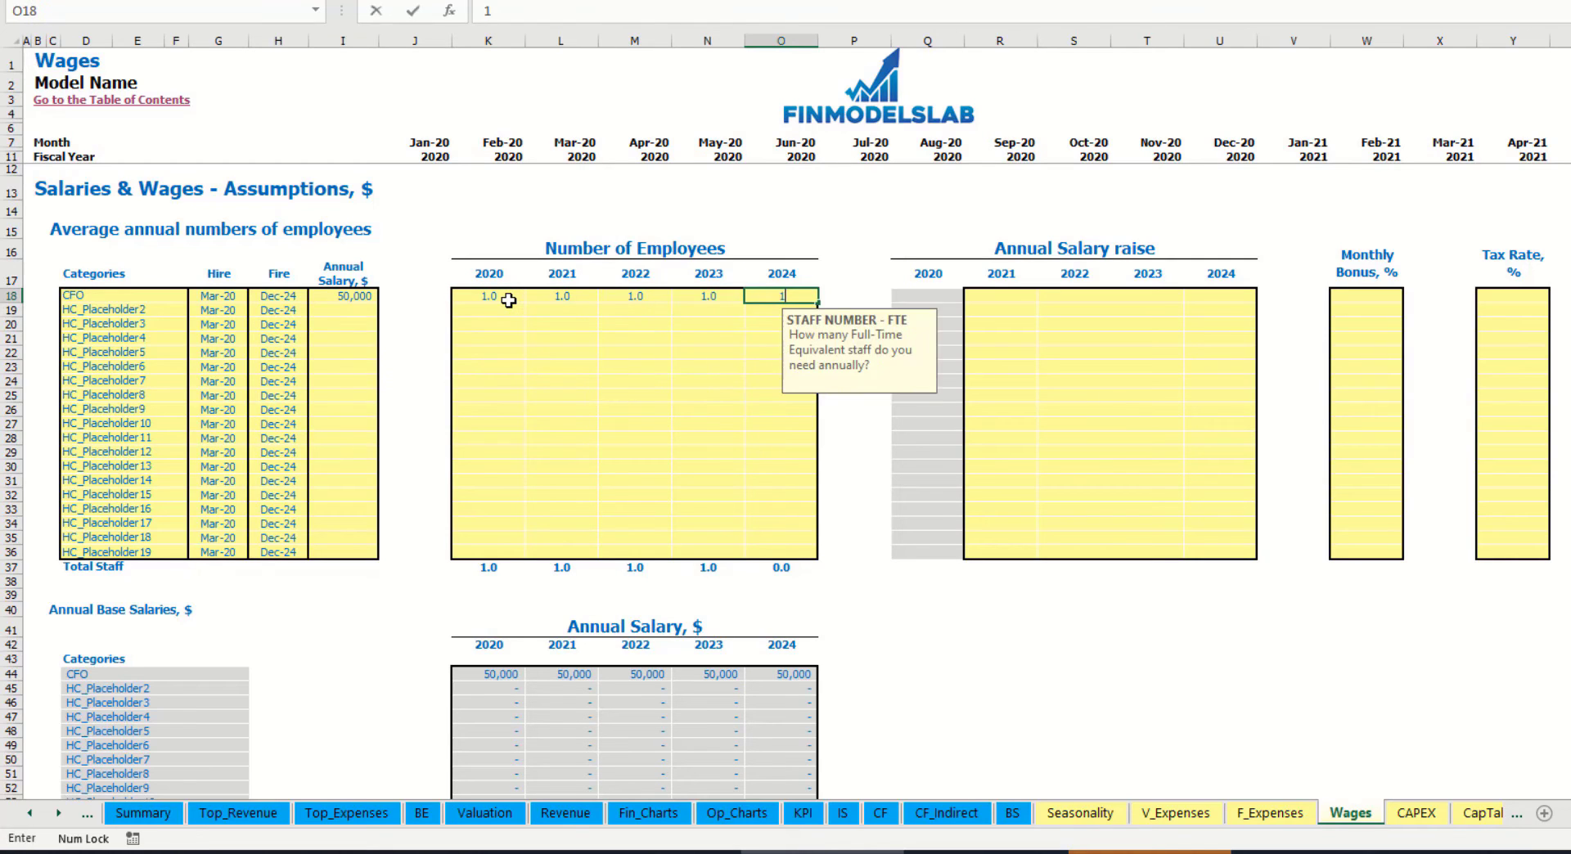
key("Tab")
scroll(865, 429, "down", 3)
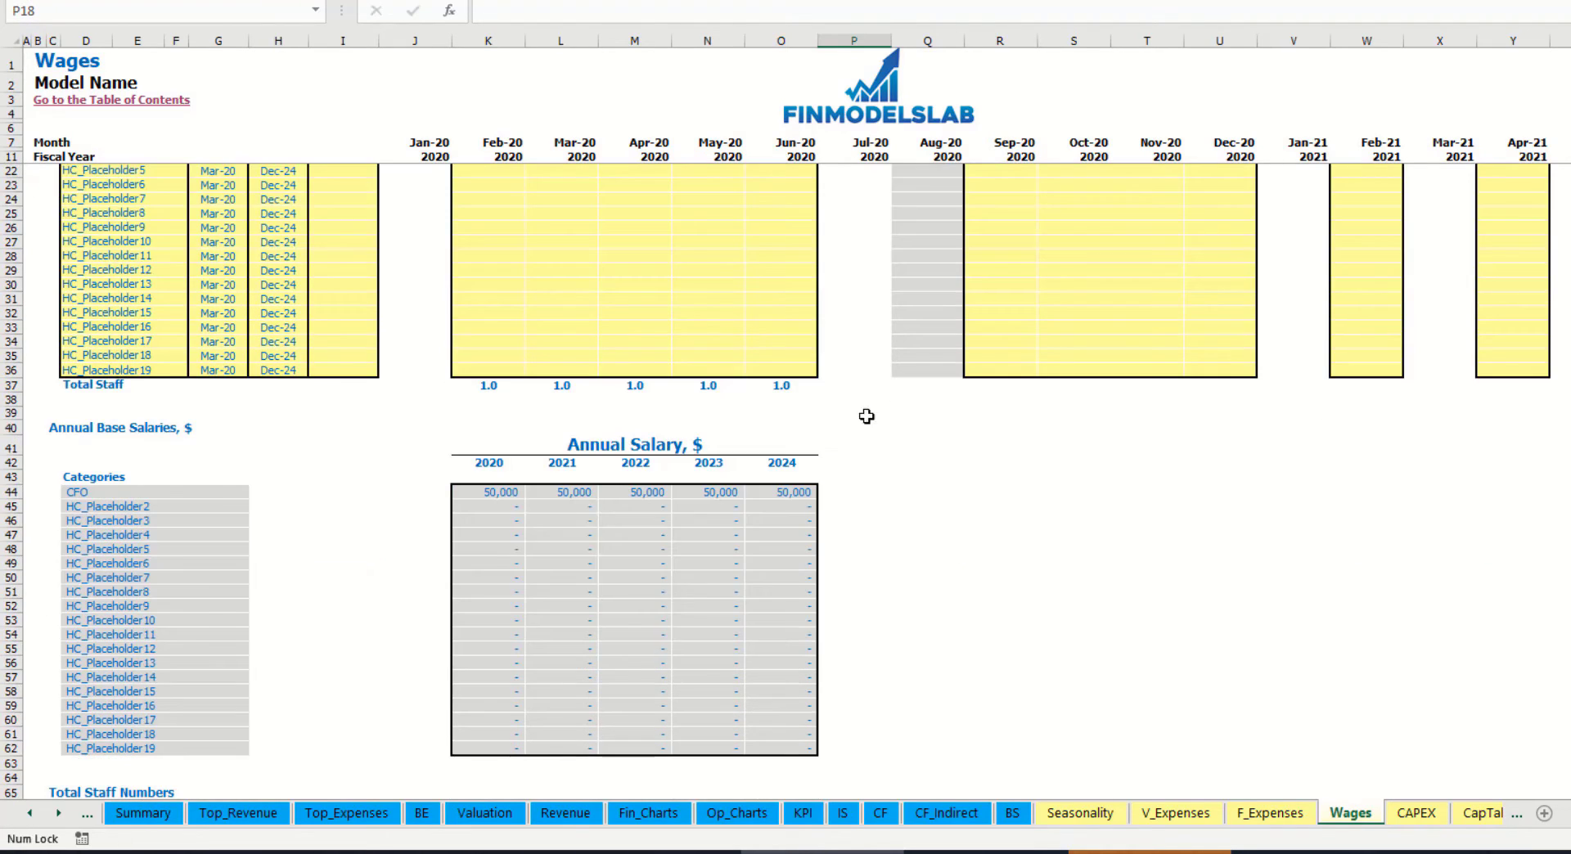
- Examine the CFO's monthly headcount and its formula in the Total Staff Numbers section of the Wages sheet
scroll(905, 404, "up", 3)
scroll(646, 550, "down", 13)
left_click(583, 399)
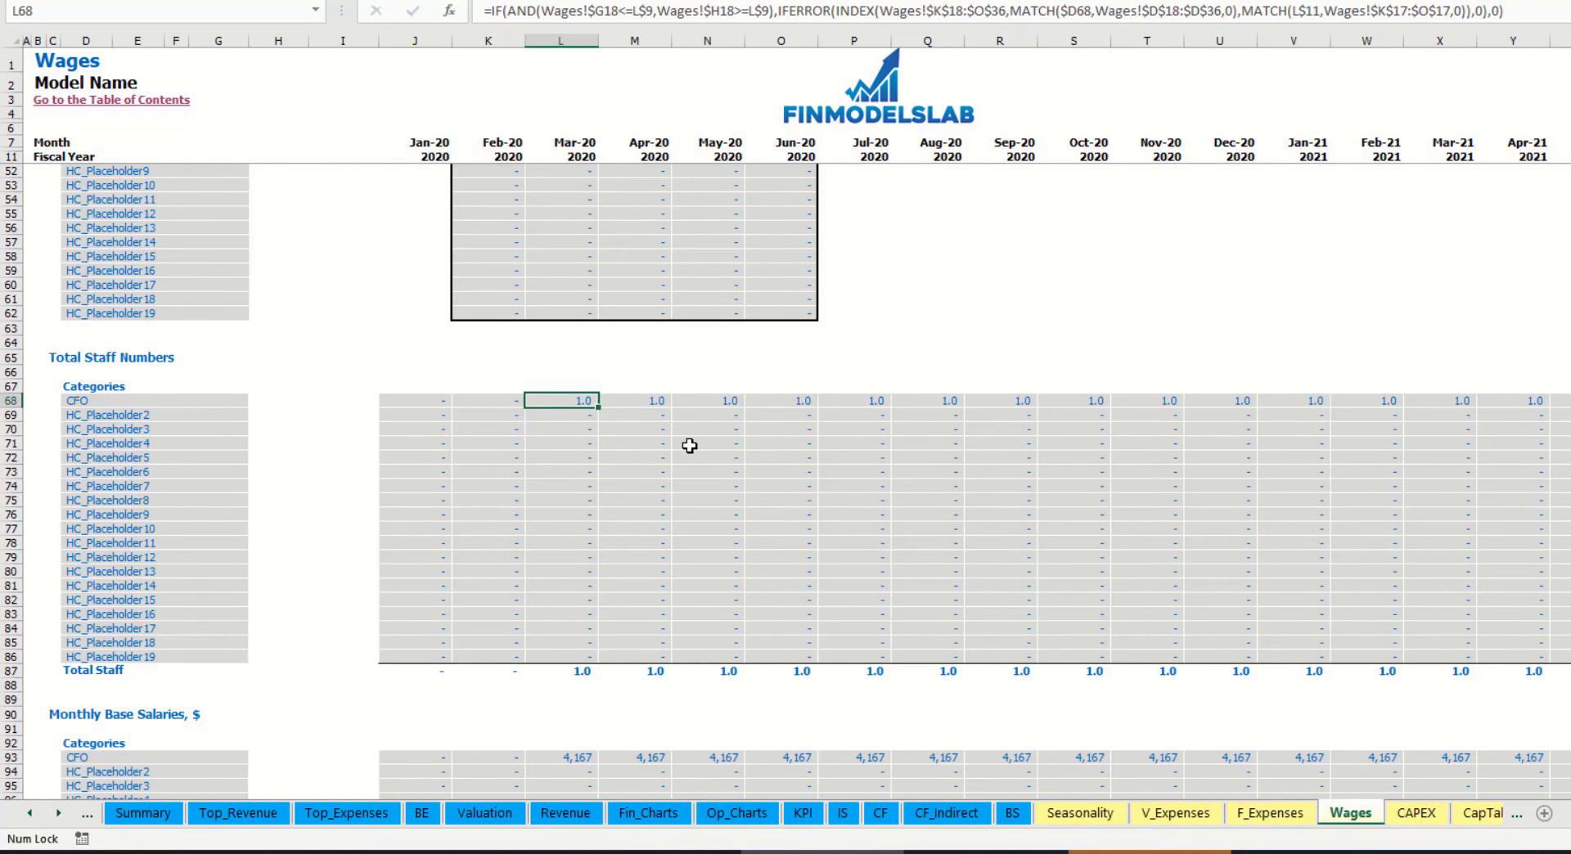
key("ctrl+Right")
key("Home")
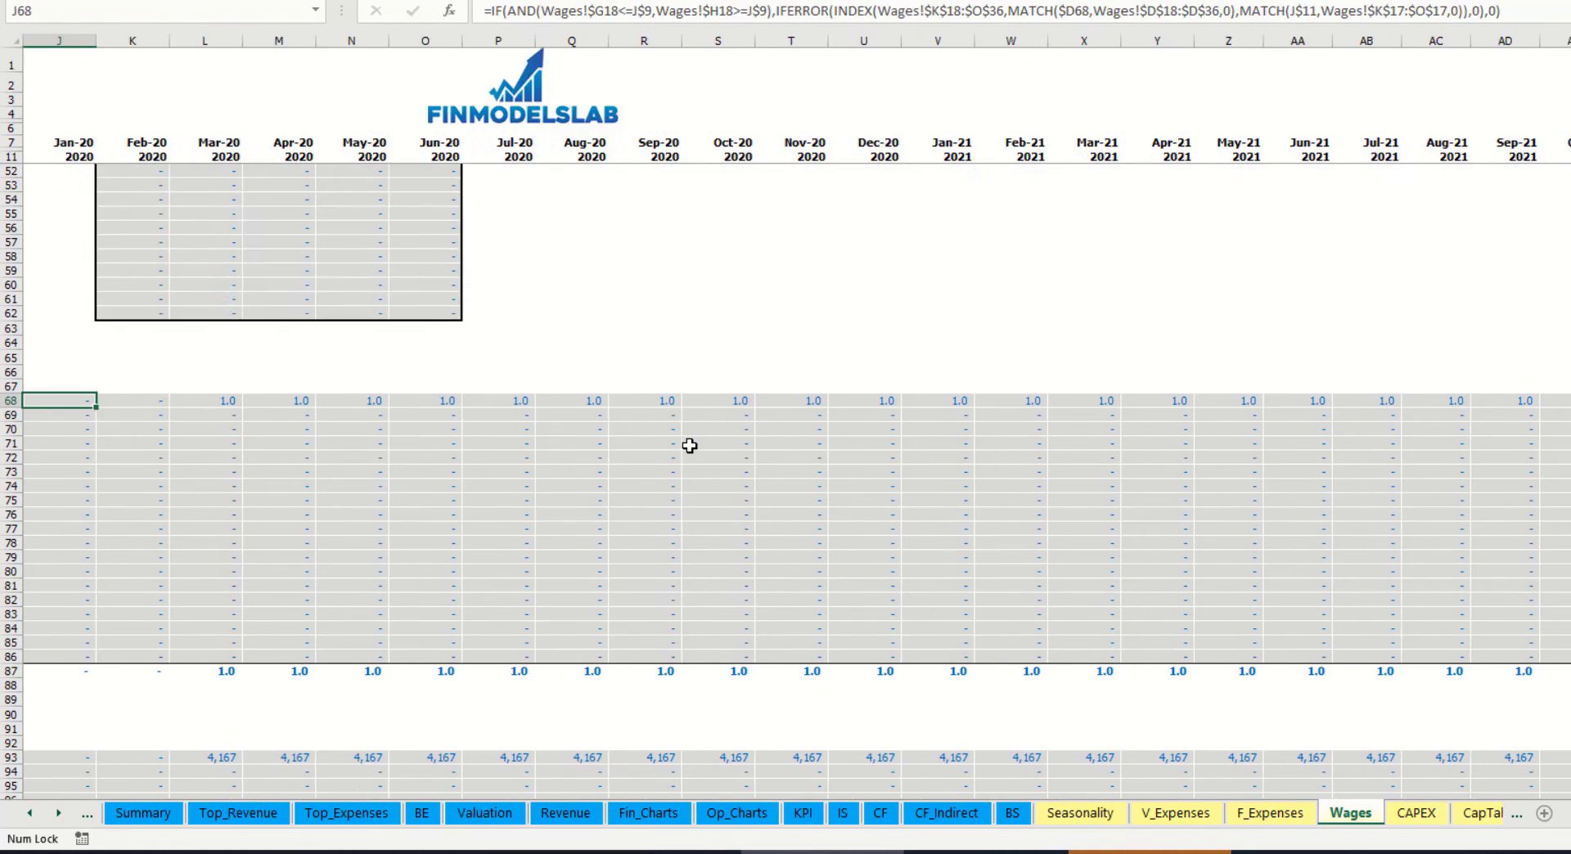
scroll(689, 458, "up", 13)
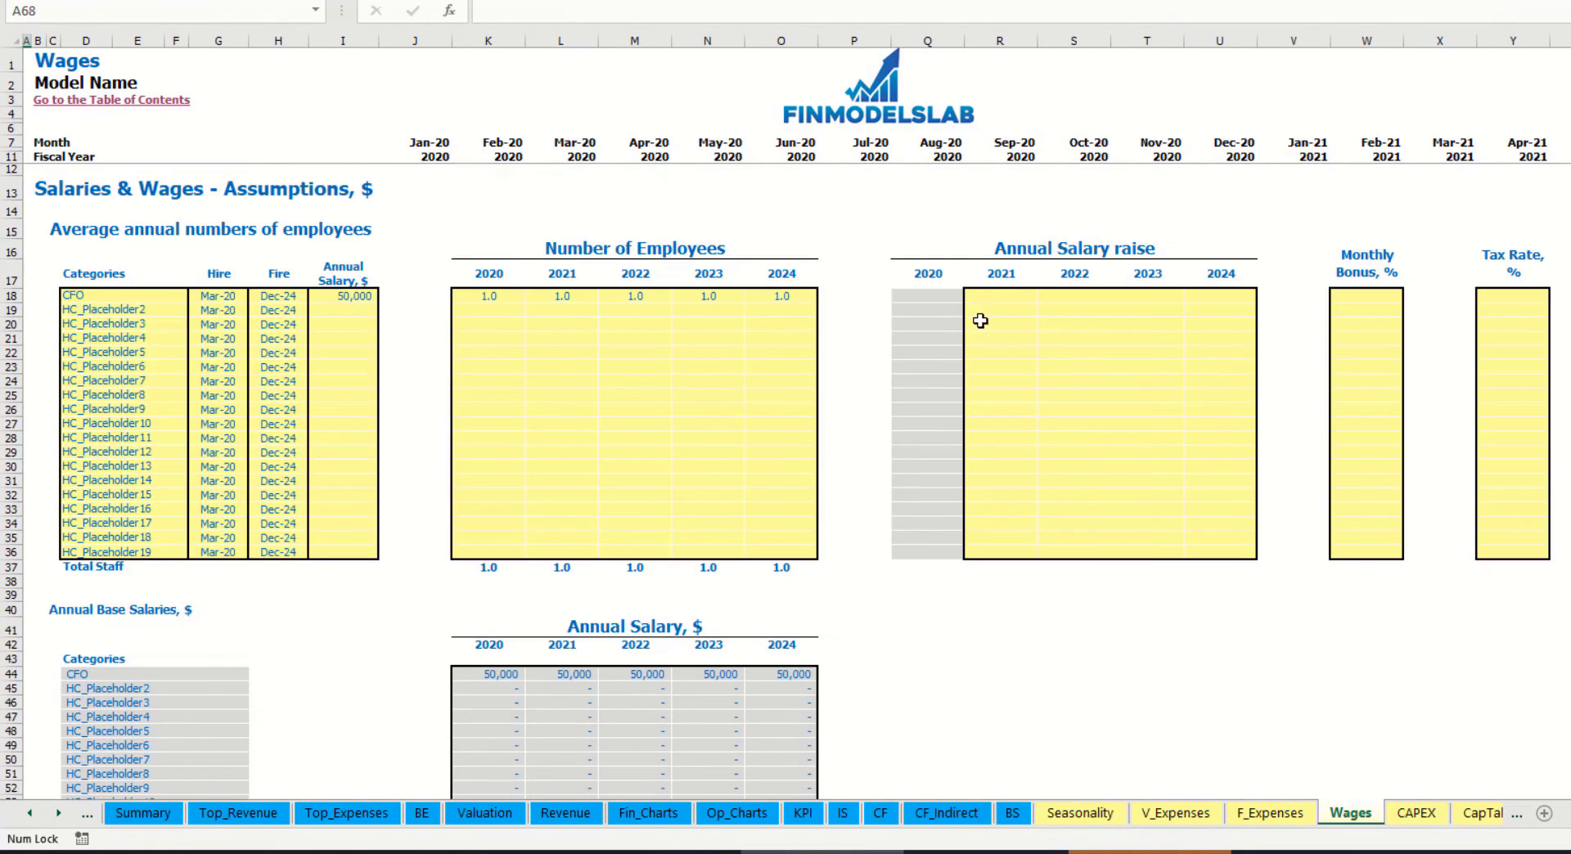
- Set the CFO's annual salary raise to 5% for each year from 2021 through 2024
left_click(1009, 297)
type("5%")
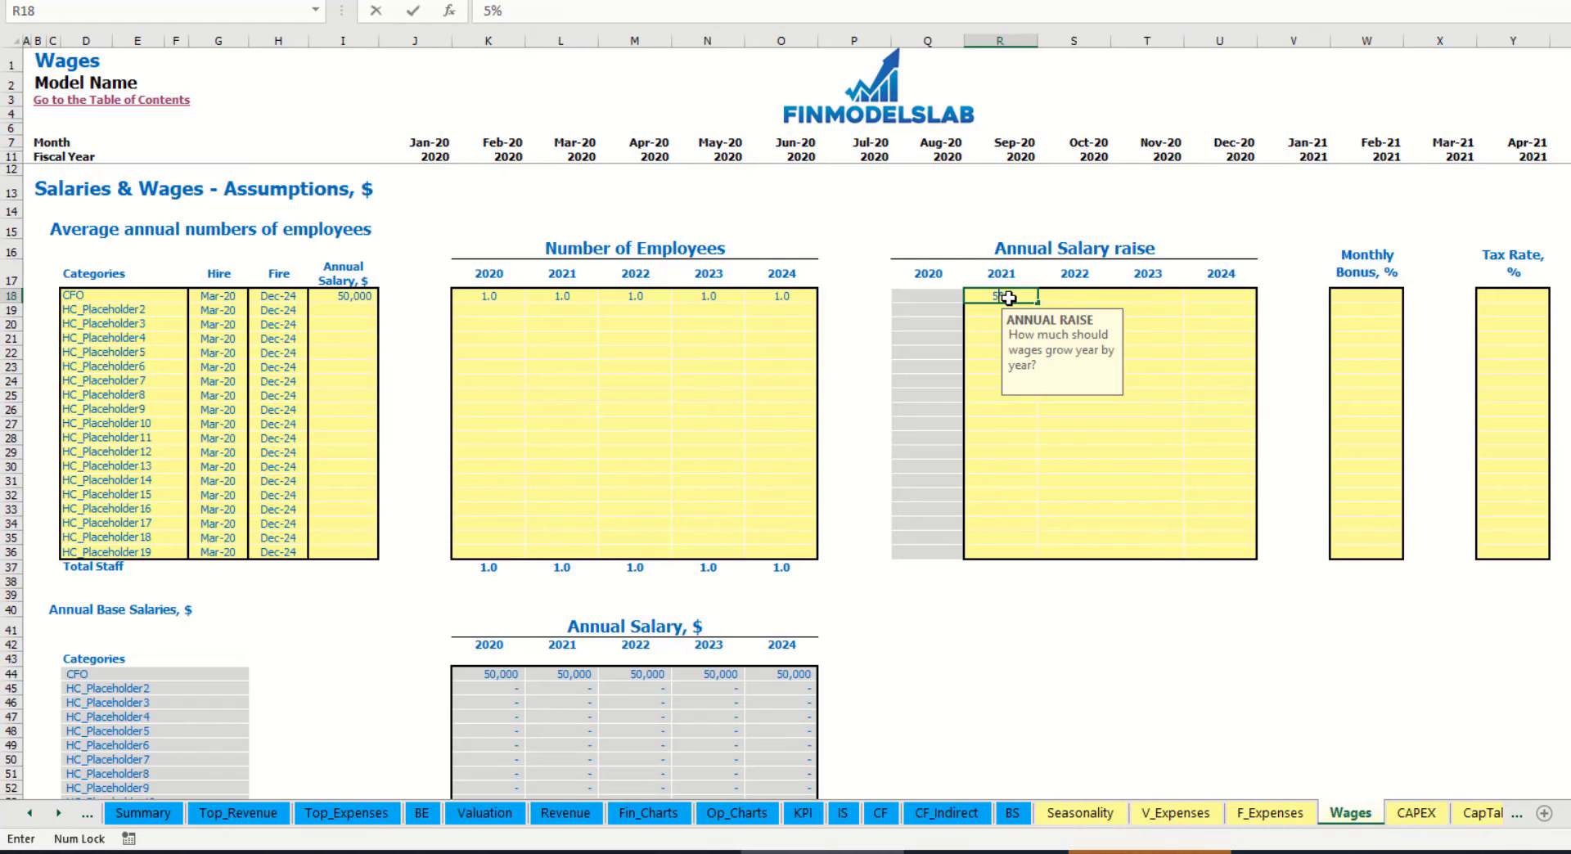
key("ctrl+Return")
key("ctrl+c")
key("Right")
key("shift+Right")
key("shift+Right")
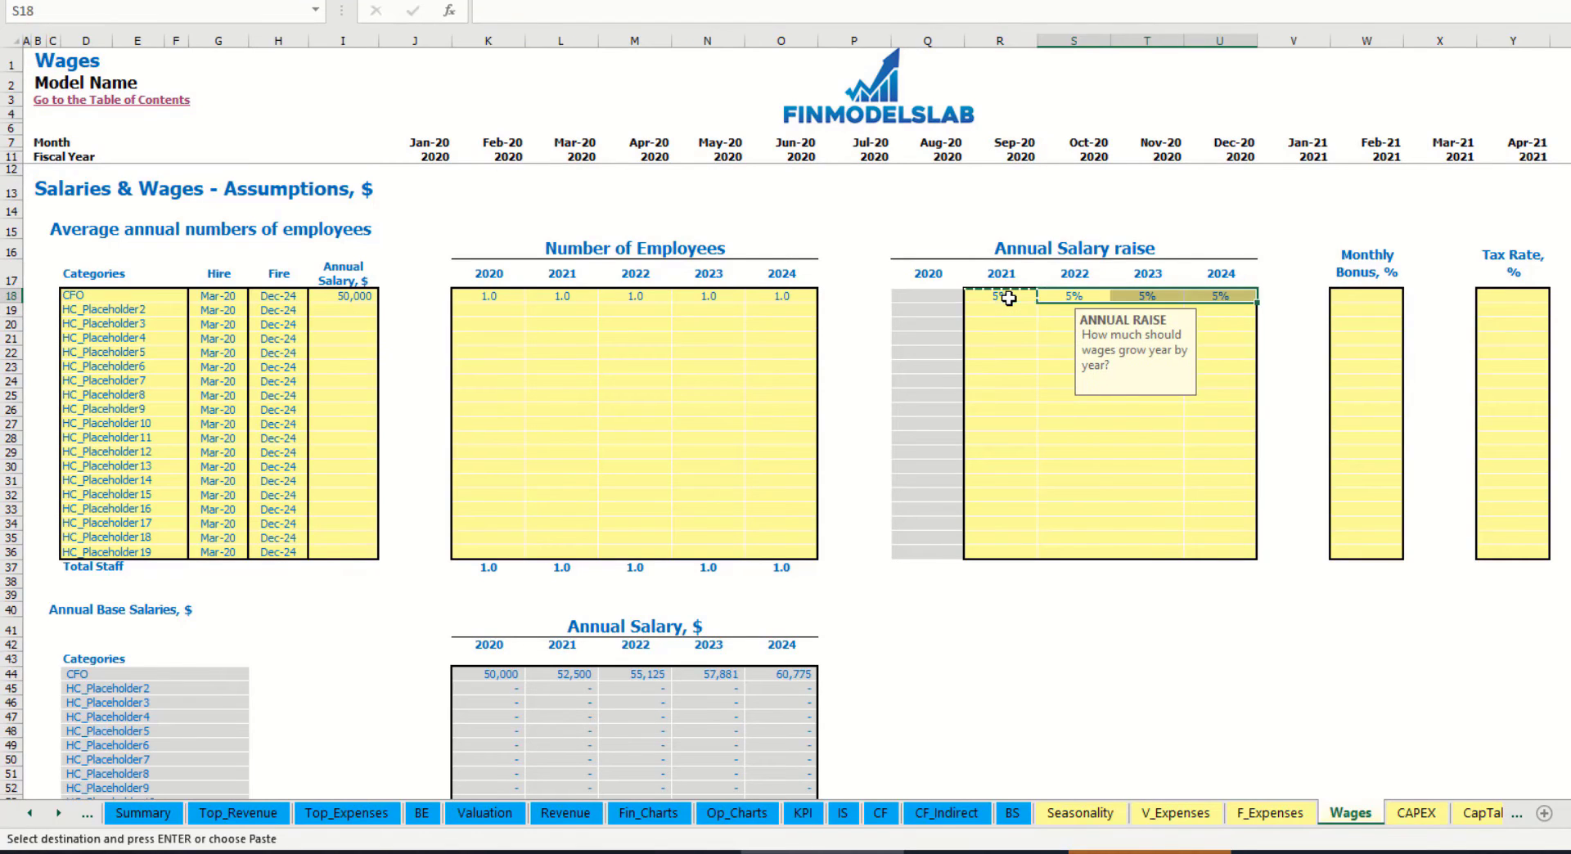
key("ctrl+v")
- Compare the CFO's yearly amounts in the Annual Salary table with the starting salary and the annual raises
left_click(893, 626)
left_click(494, 676)
left_click_drag(560, 689, 777, 672)
left_click(575, 694)
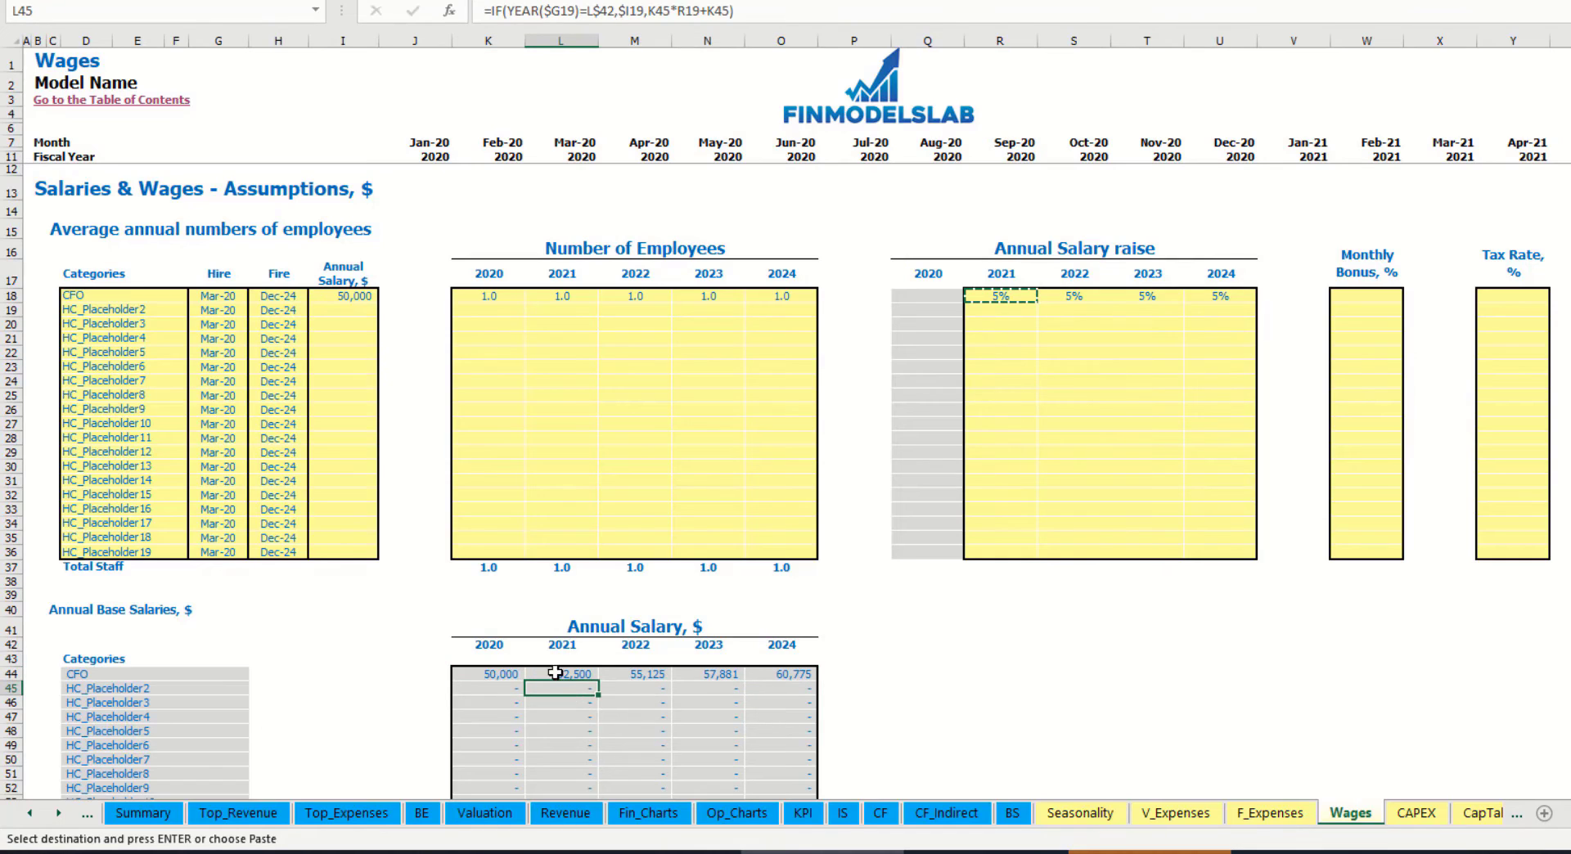
left_click(353, 299)
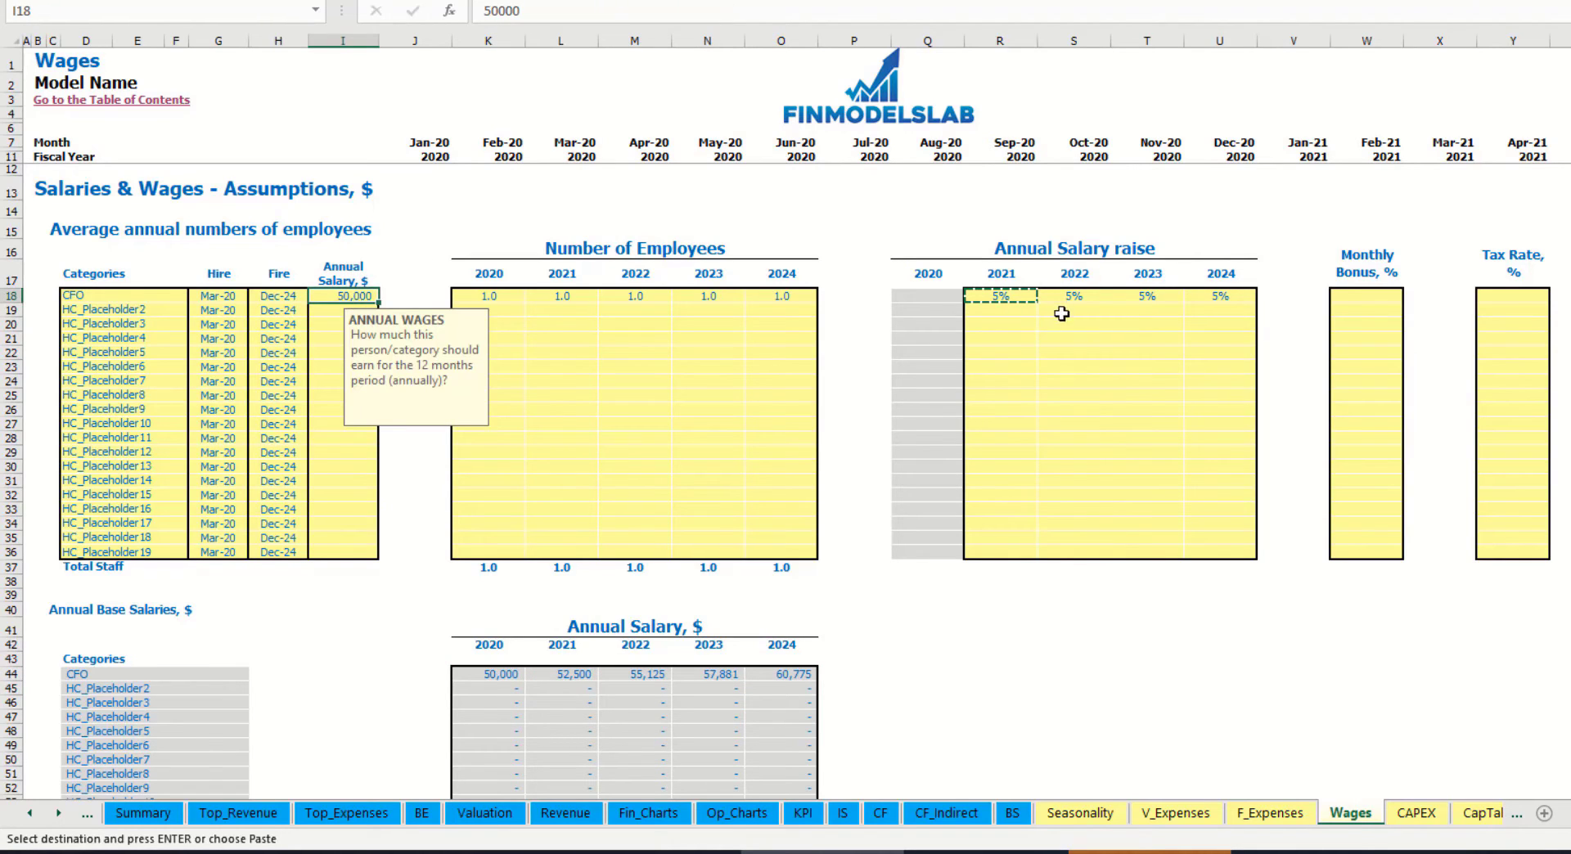
left_click_drag(1028, 298, 1209, 303)
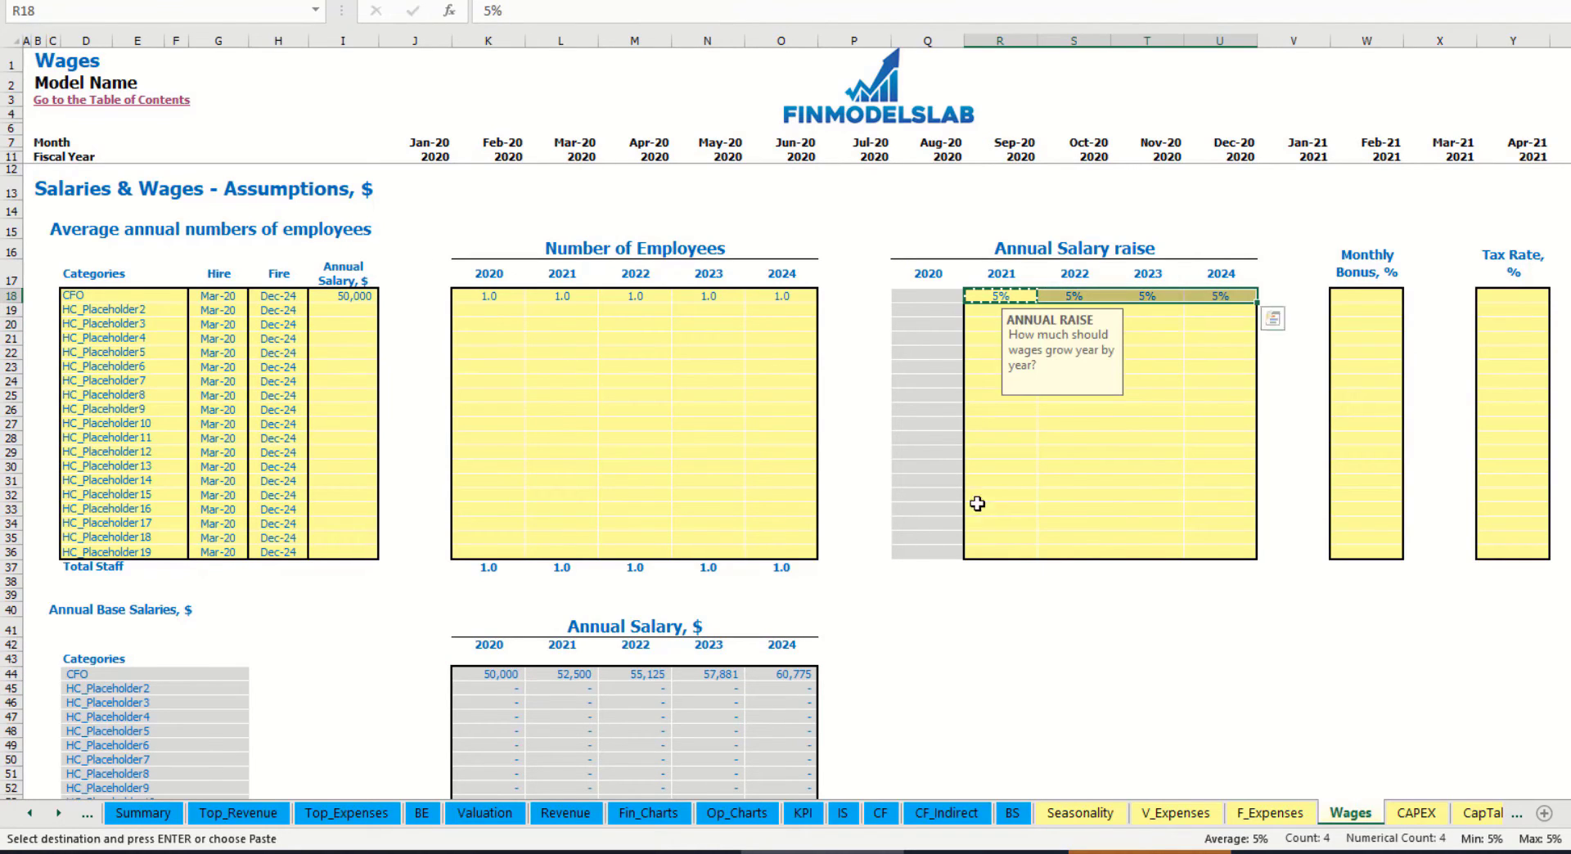
left_click(562, 674)
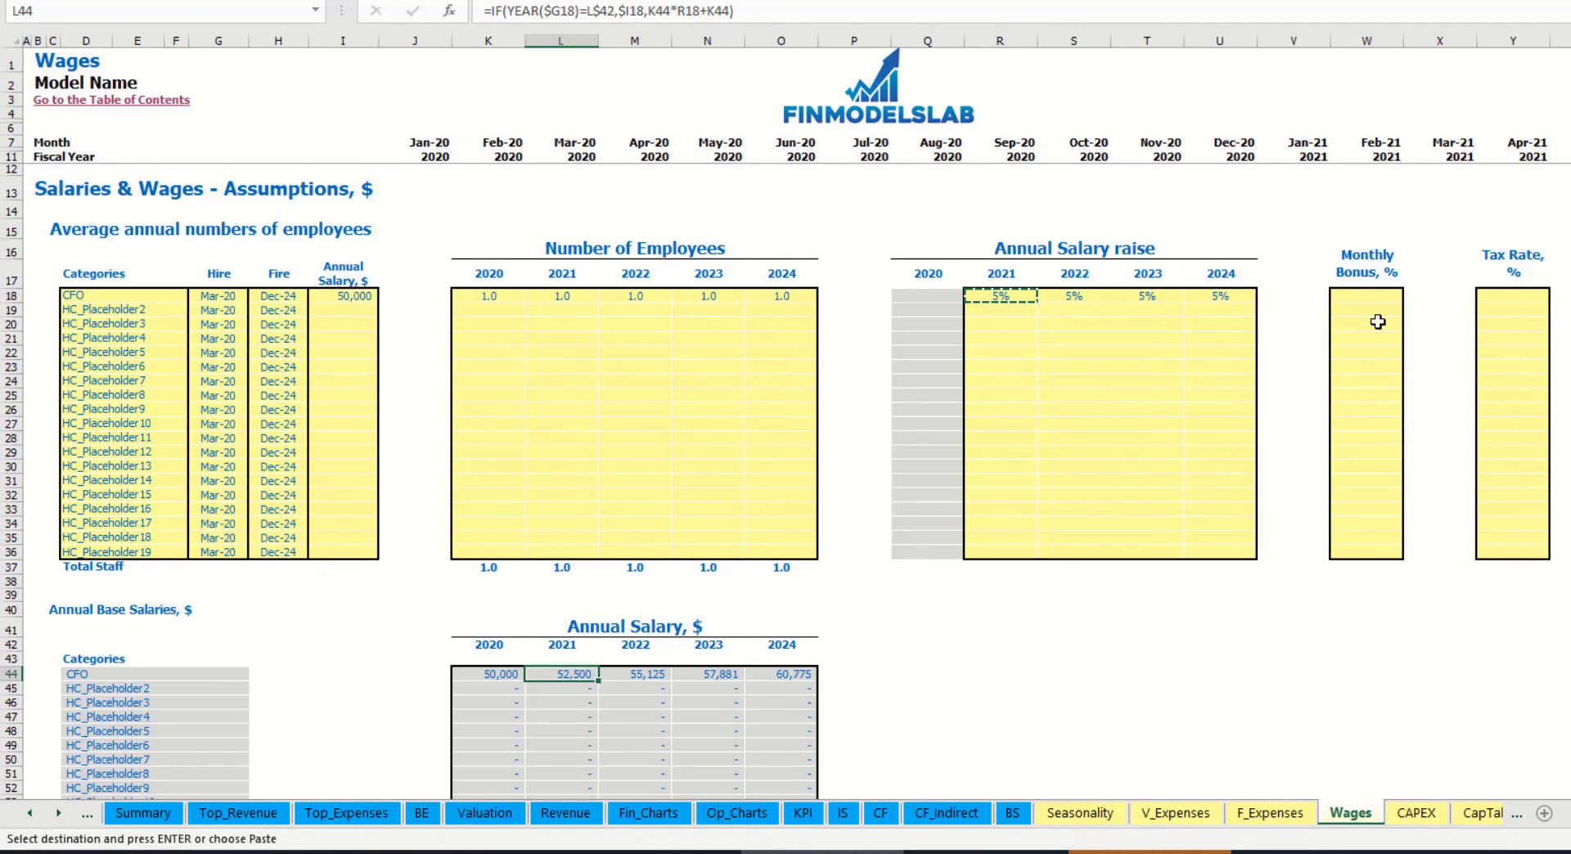
- Set the CFO's monthly bonus to 10% and tax rate to 5%
left_click(1375, 294)
type("10")
key("Return")
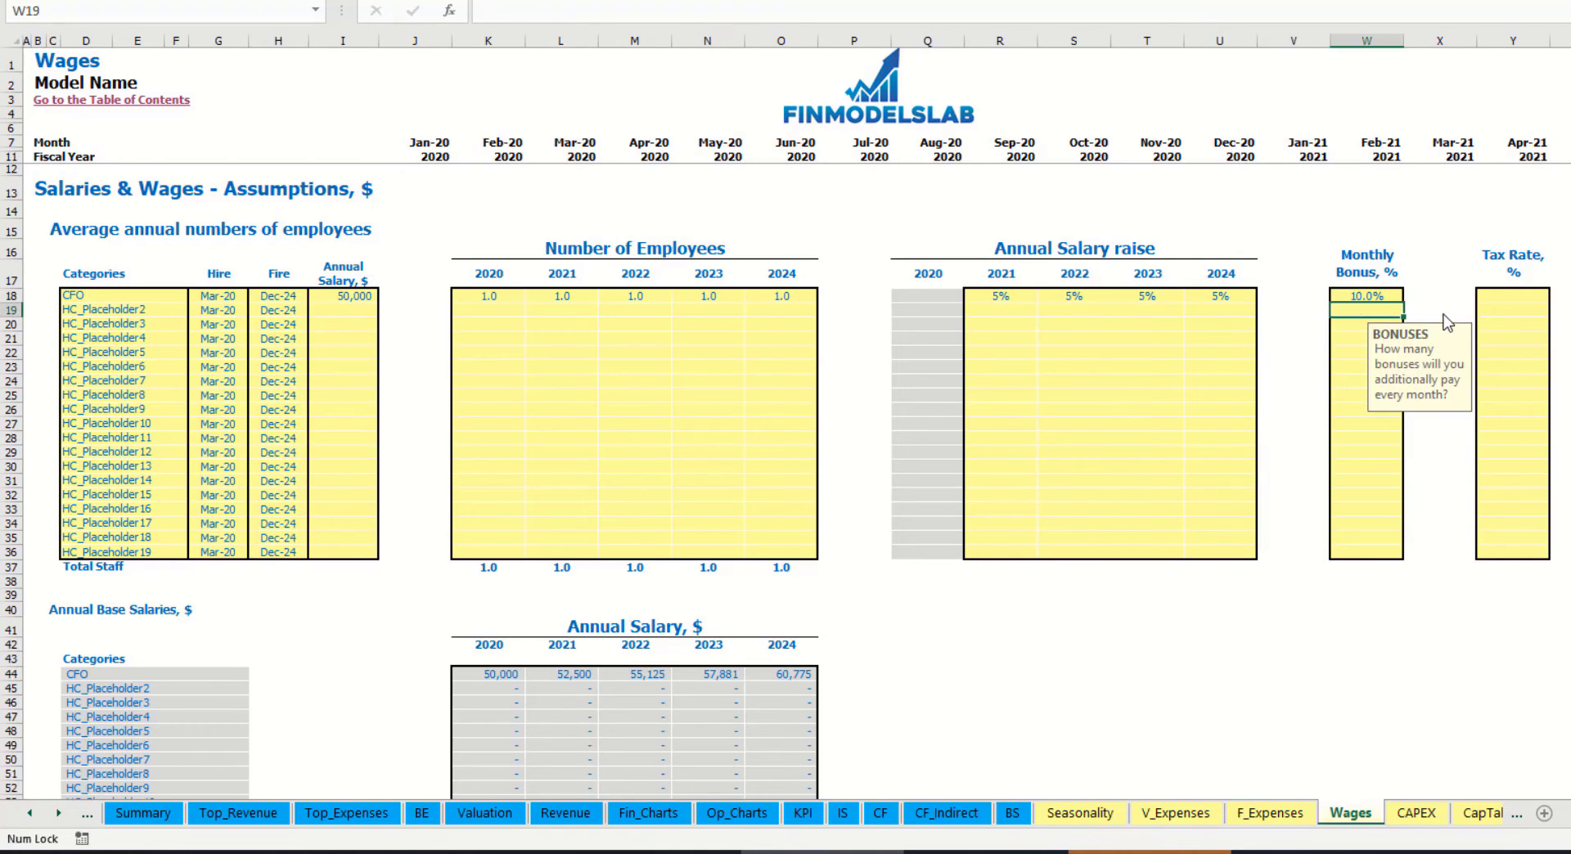
left_click(1530, 292)
type("5")
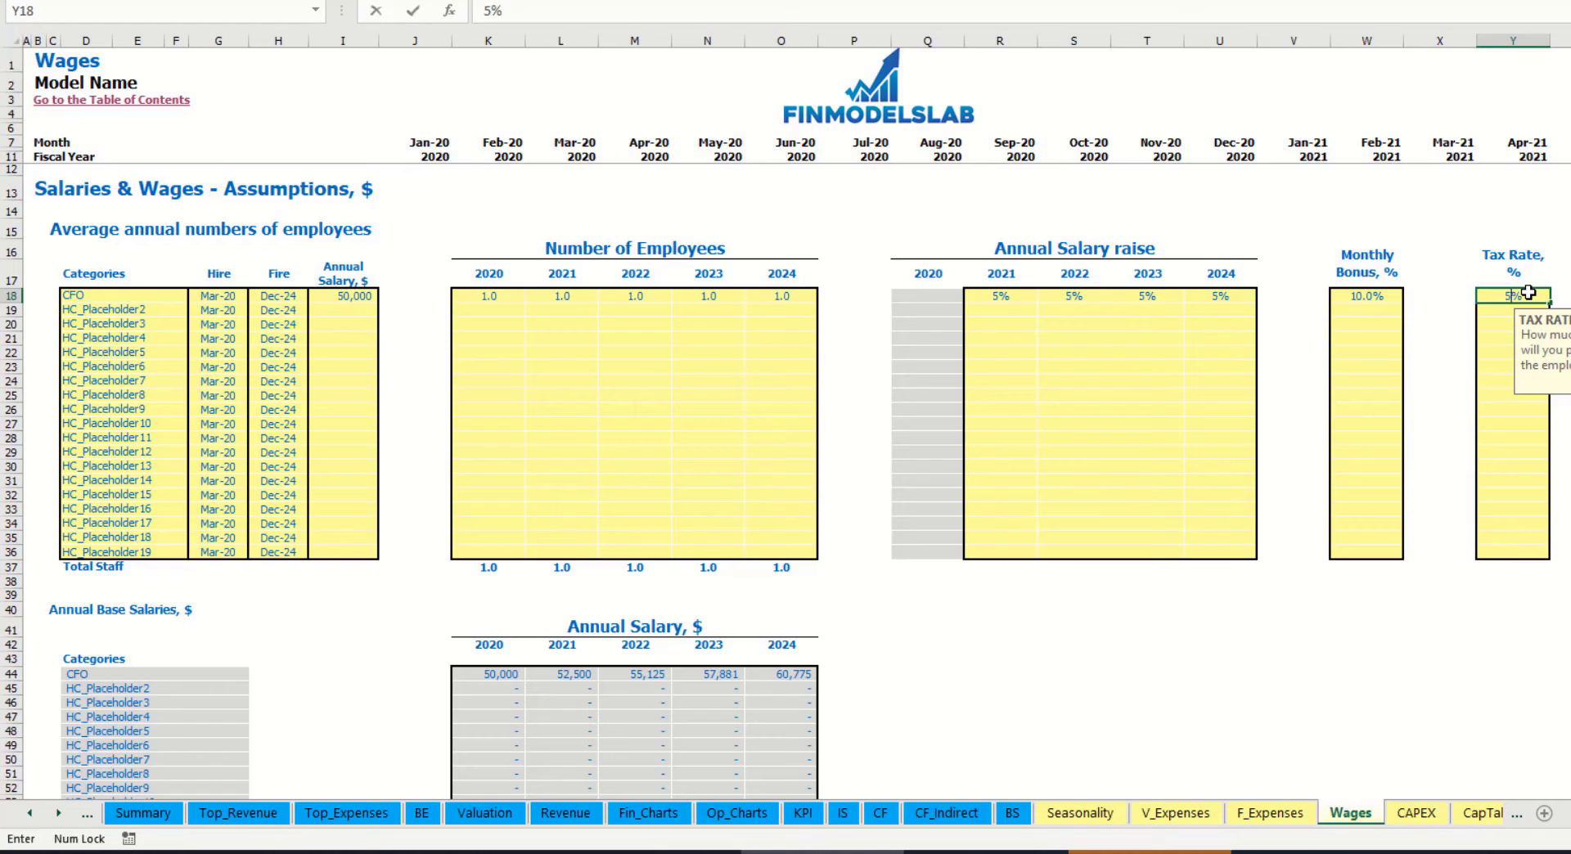
key("Return")
- Review the CFO's rows and formulas in the monthly base salaries, monthly bonus and monthly base taxes sections
scroll(637, 482, "down", 13)
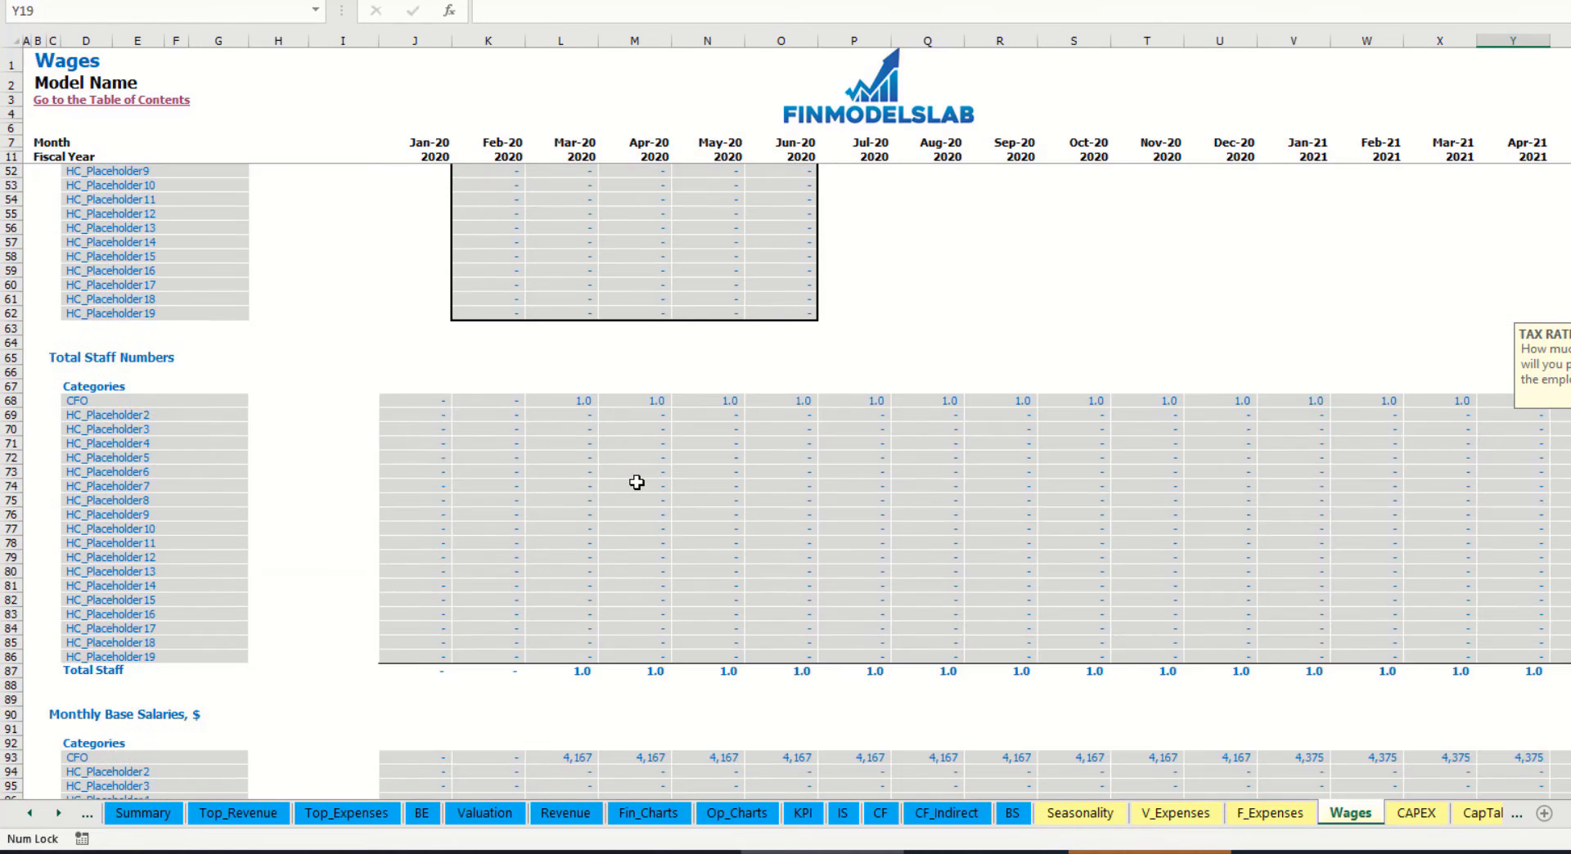
scroll(600, 524, "down", 7)
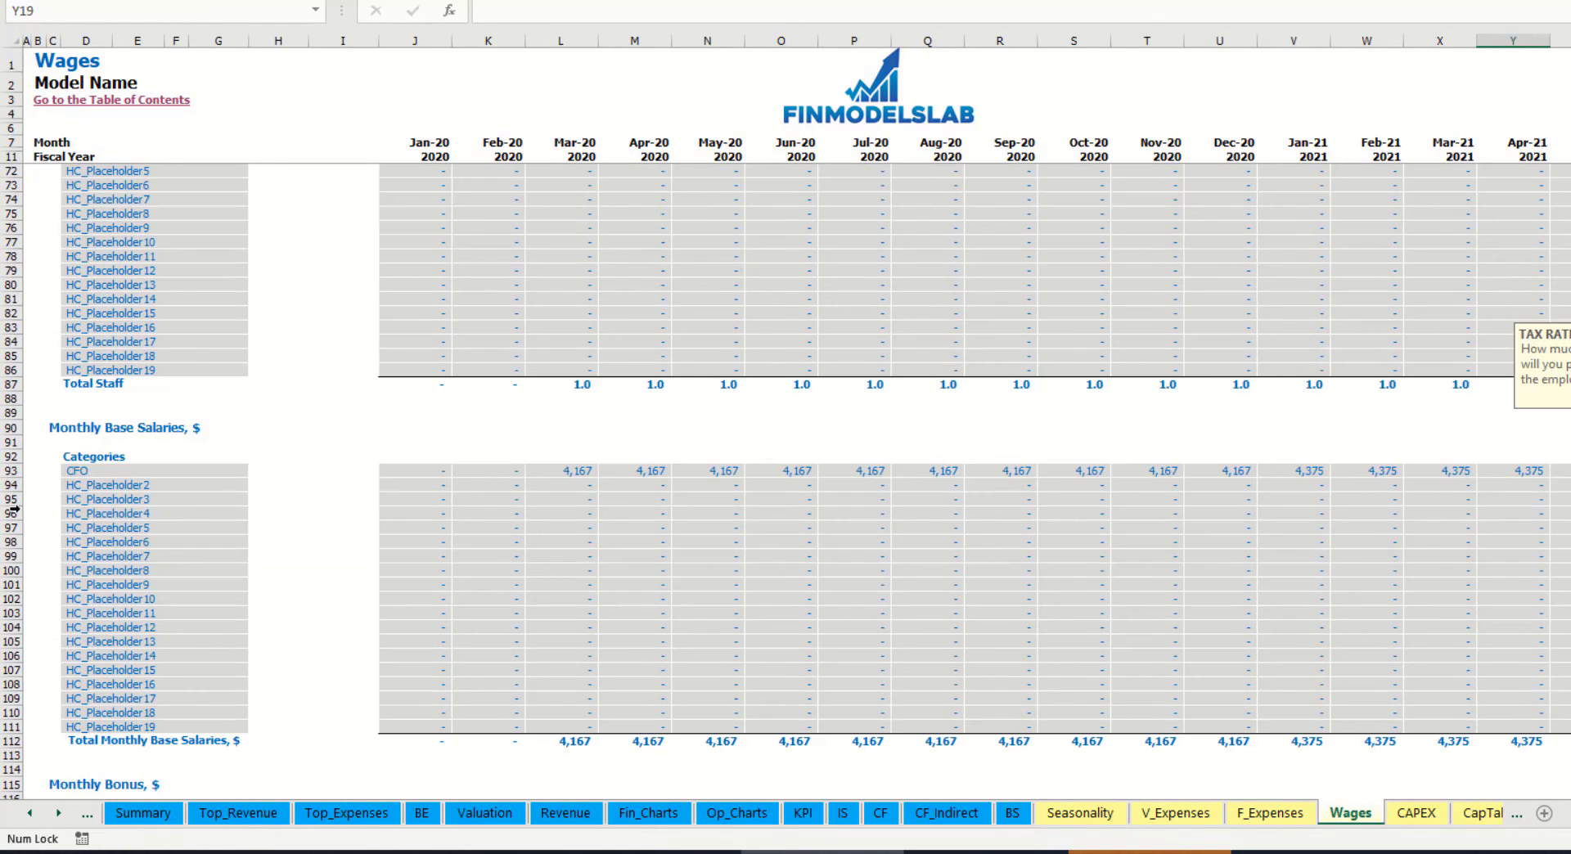
left_click(6, 471)
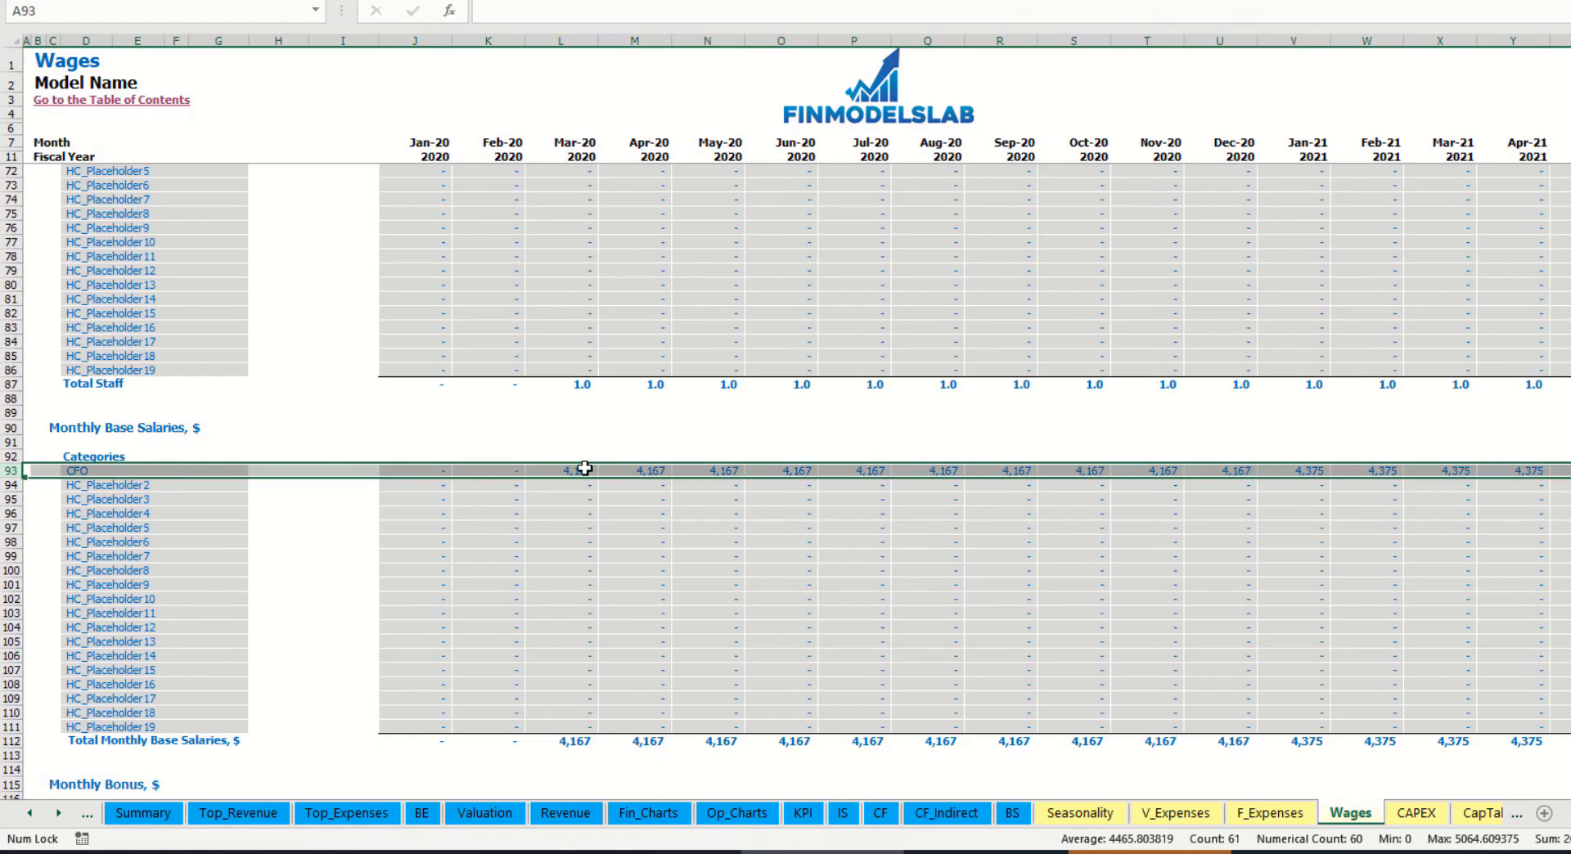
left_click(585, 469)
scroll(424, 550, "down", 7)
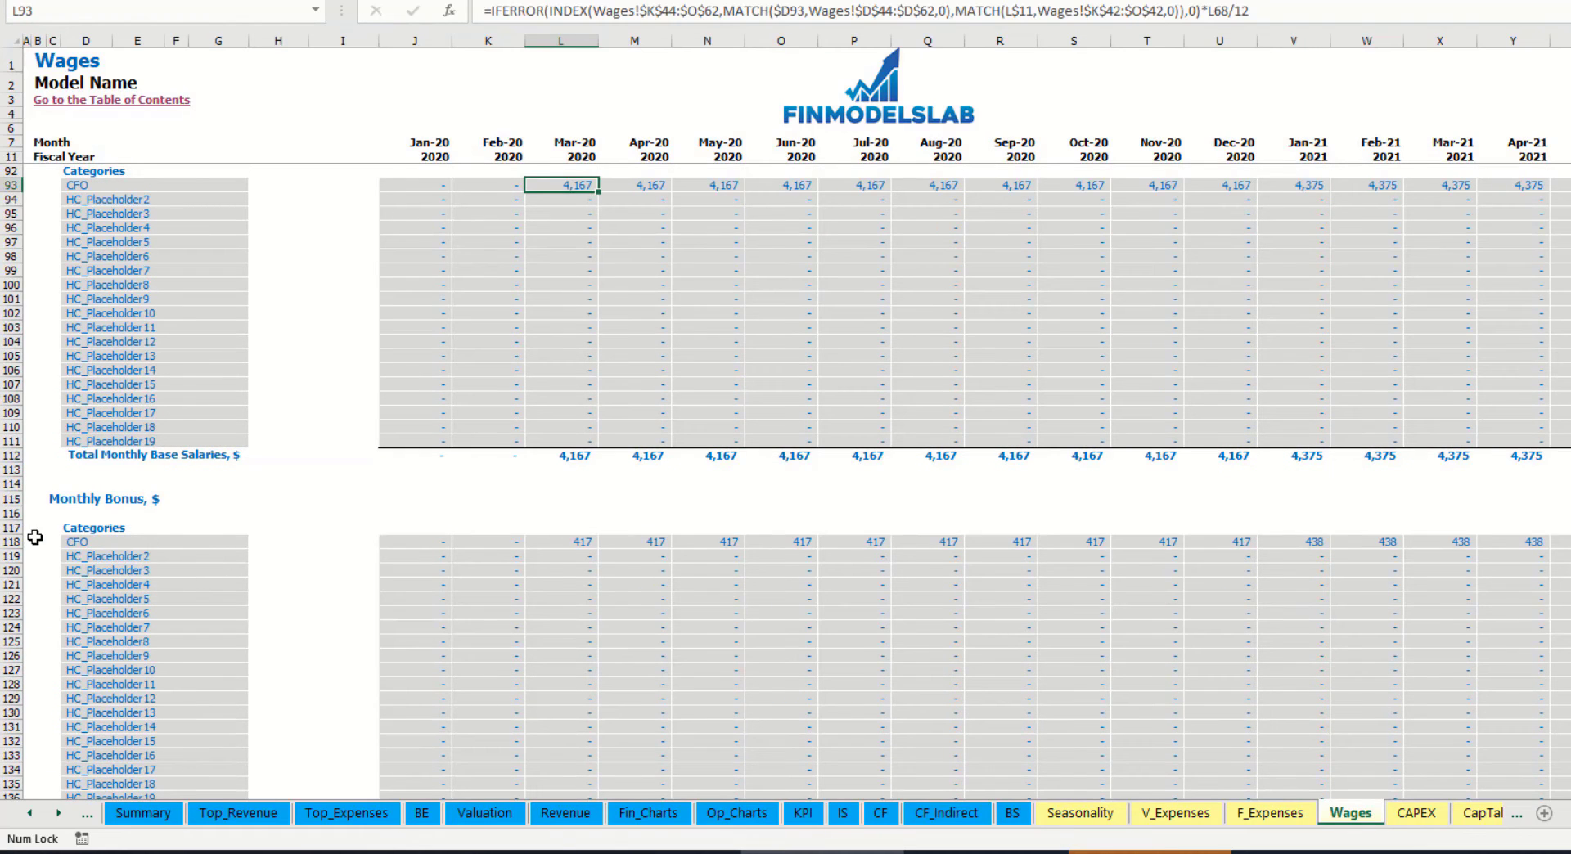
left_click(10, 542)
left_click(587, 544)
scroll(99, 564, "down", 7)
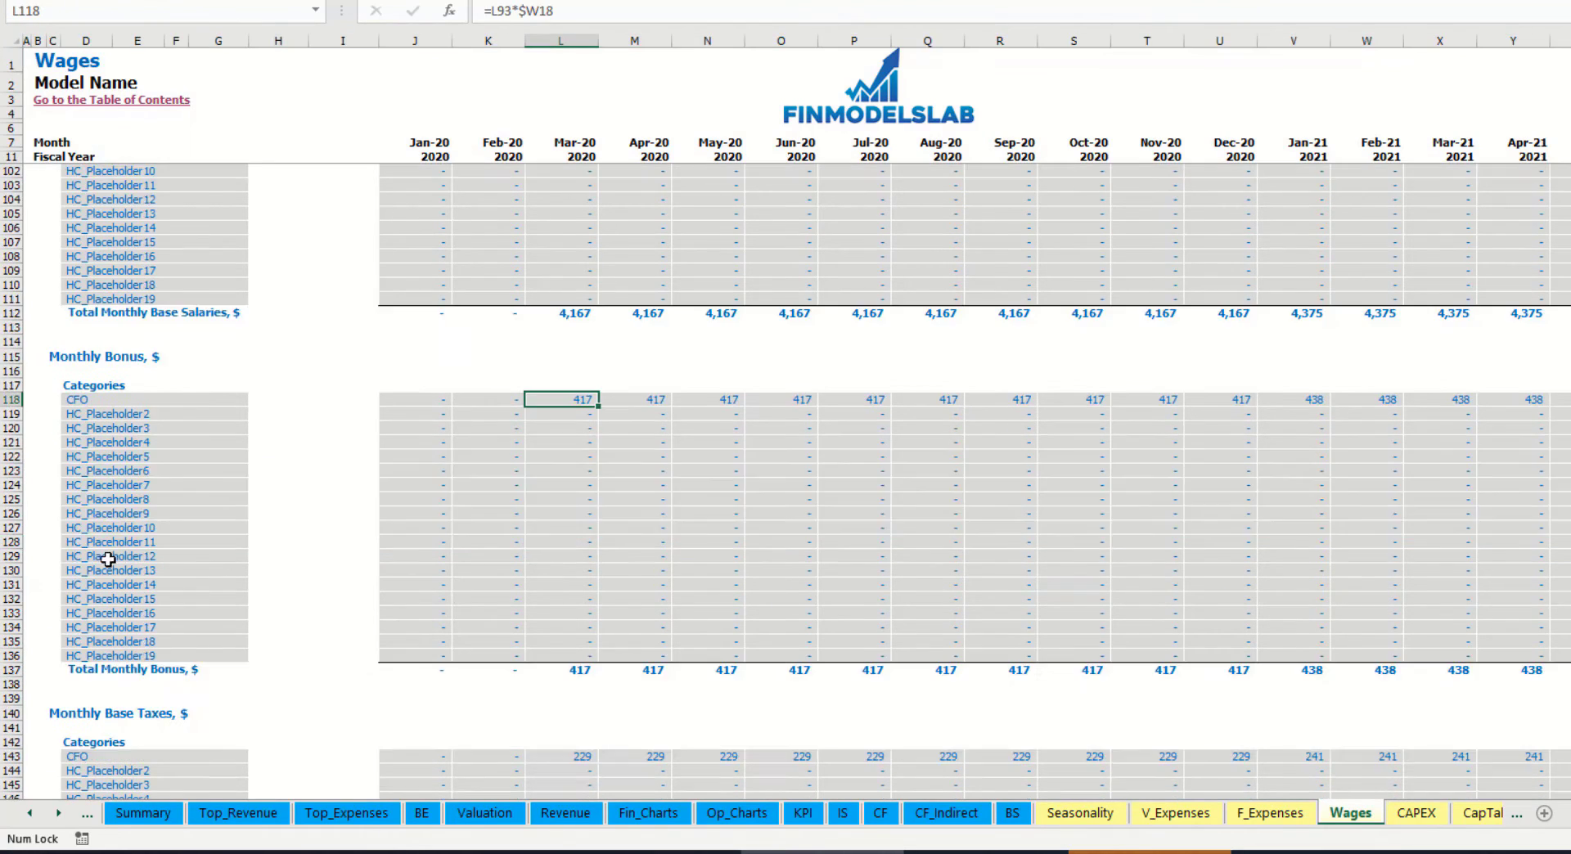
left_click(15, 616)
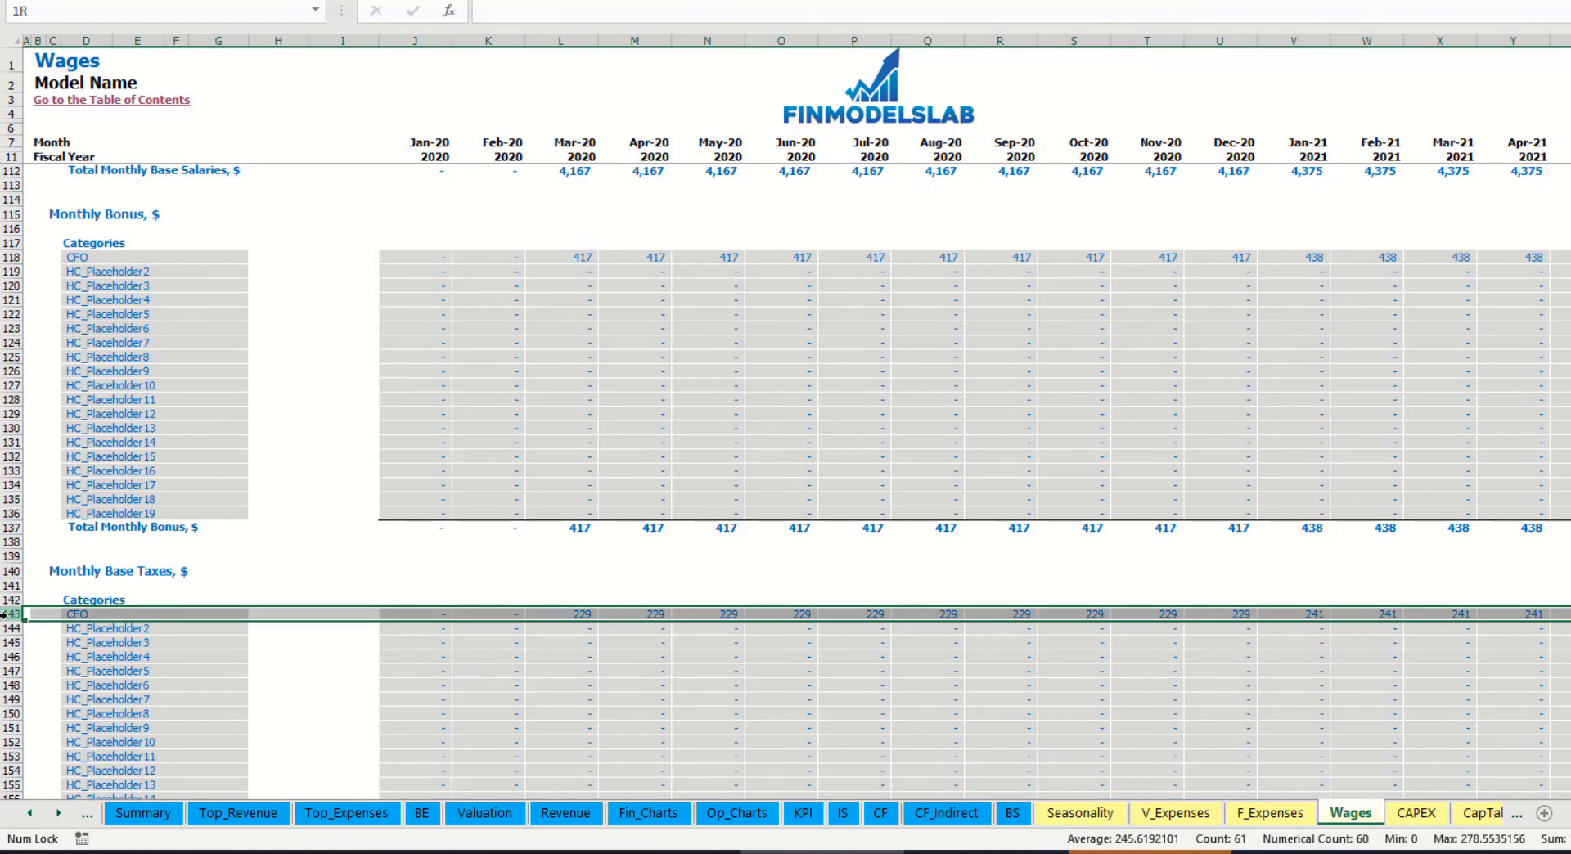
scroll(689, 583, "up", 20)
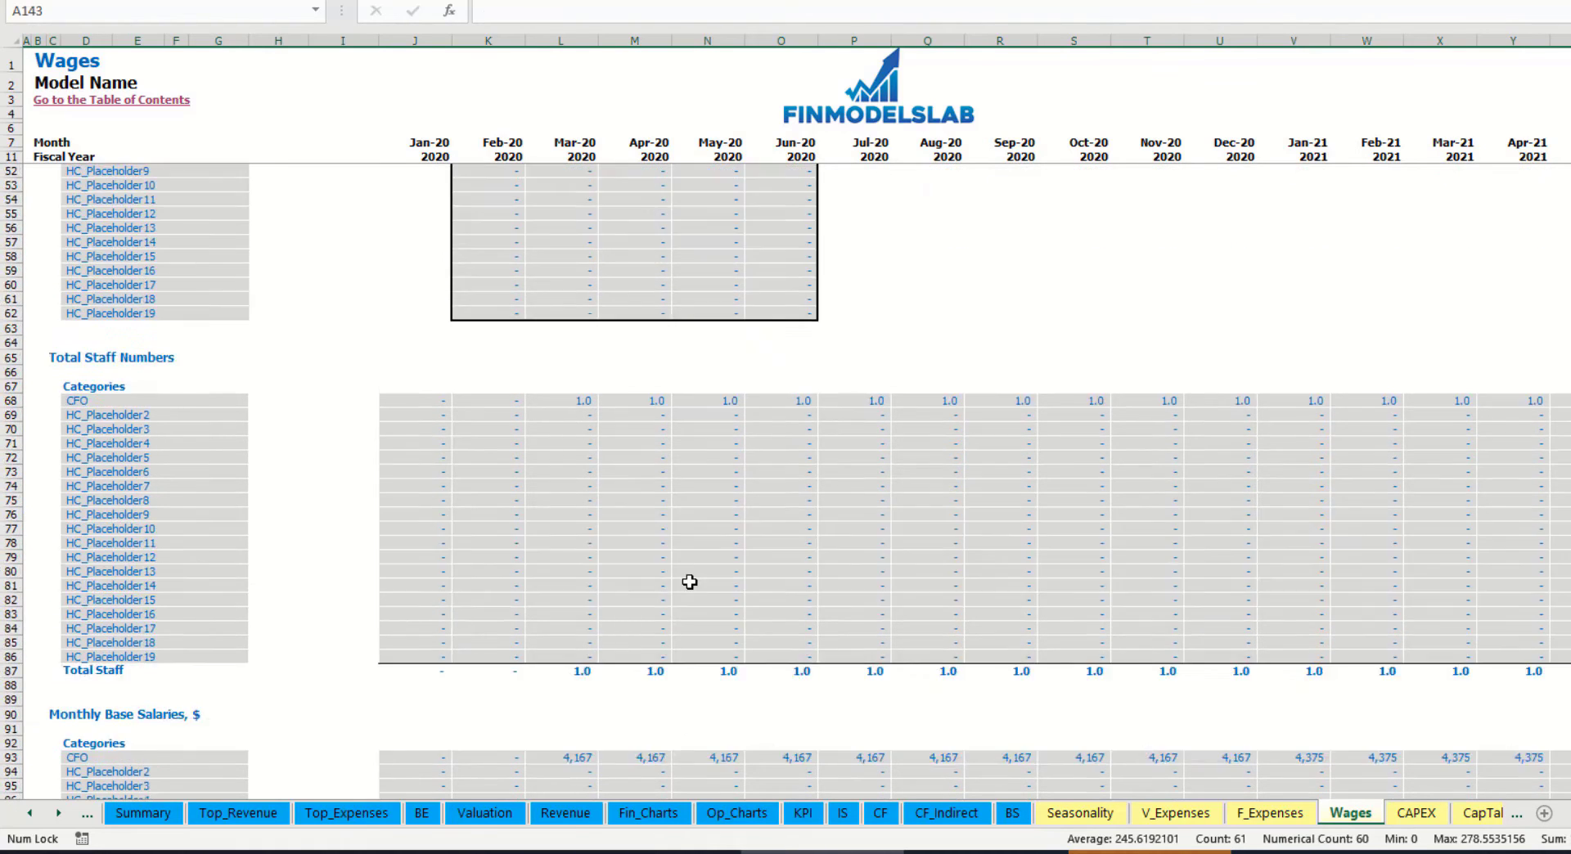
- Rename the second staff position as Admin HC and set its hire date to Apr-20
left_click(121, 308)
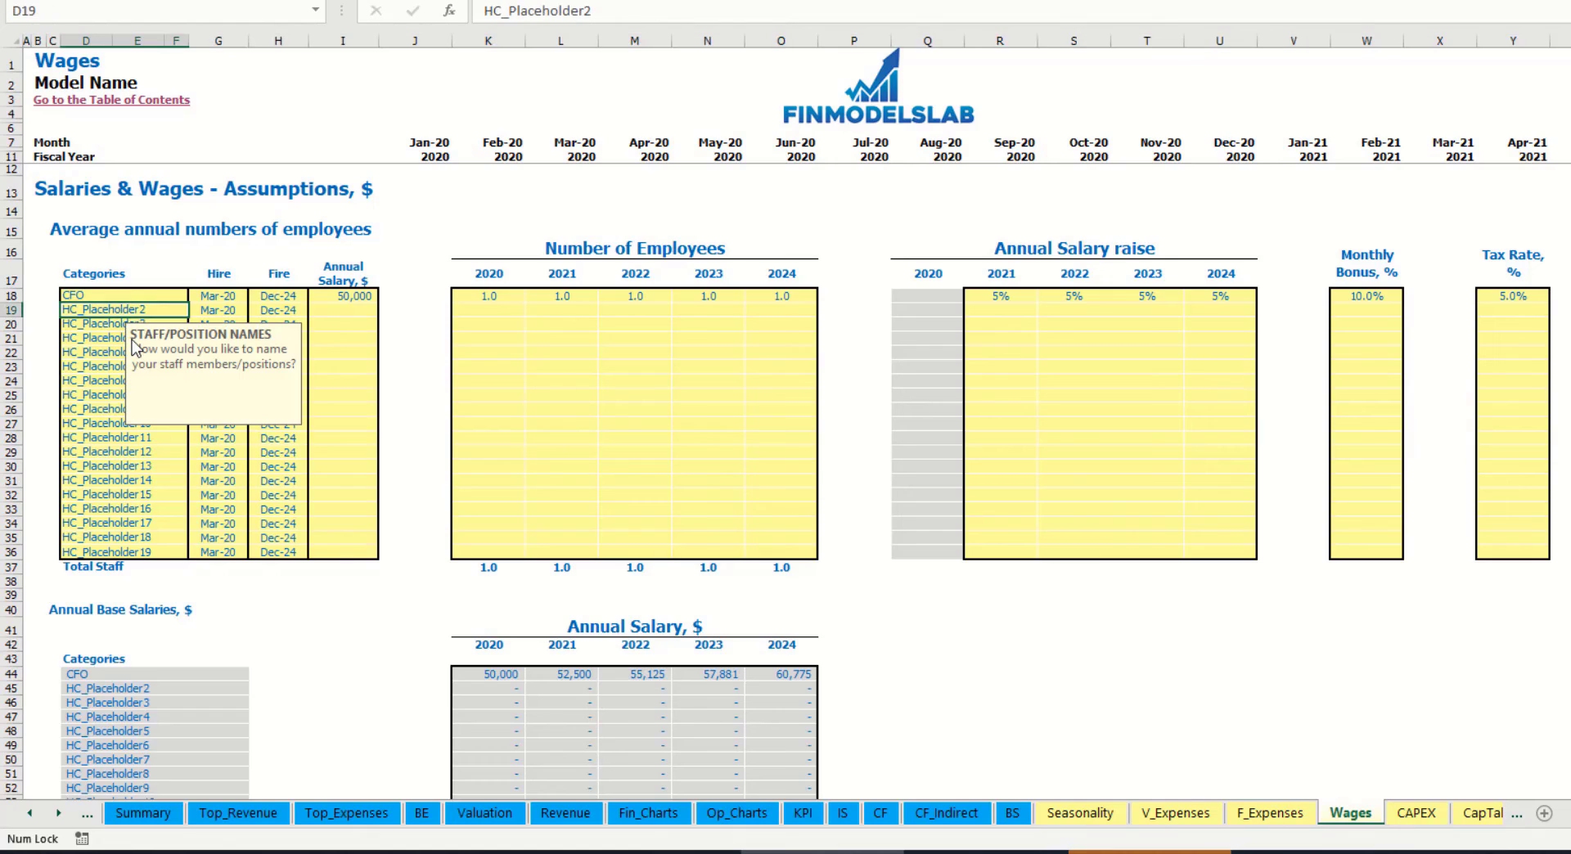
type("Admin HC")
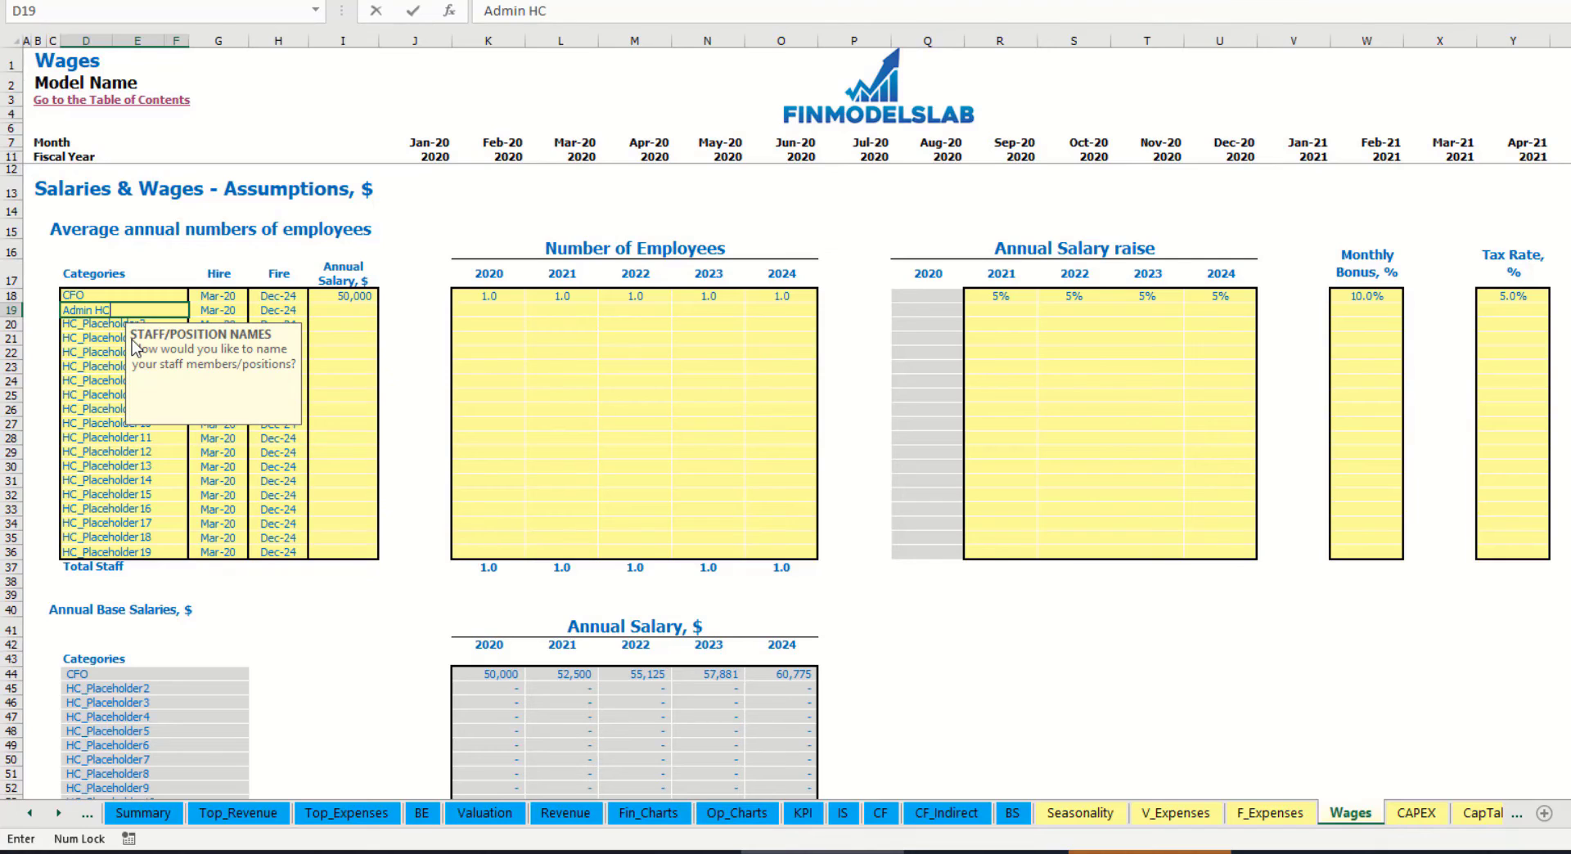
key("Return")
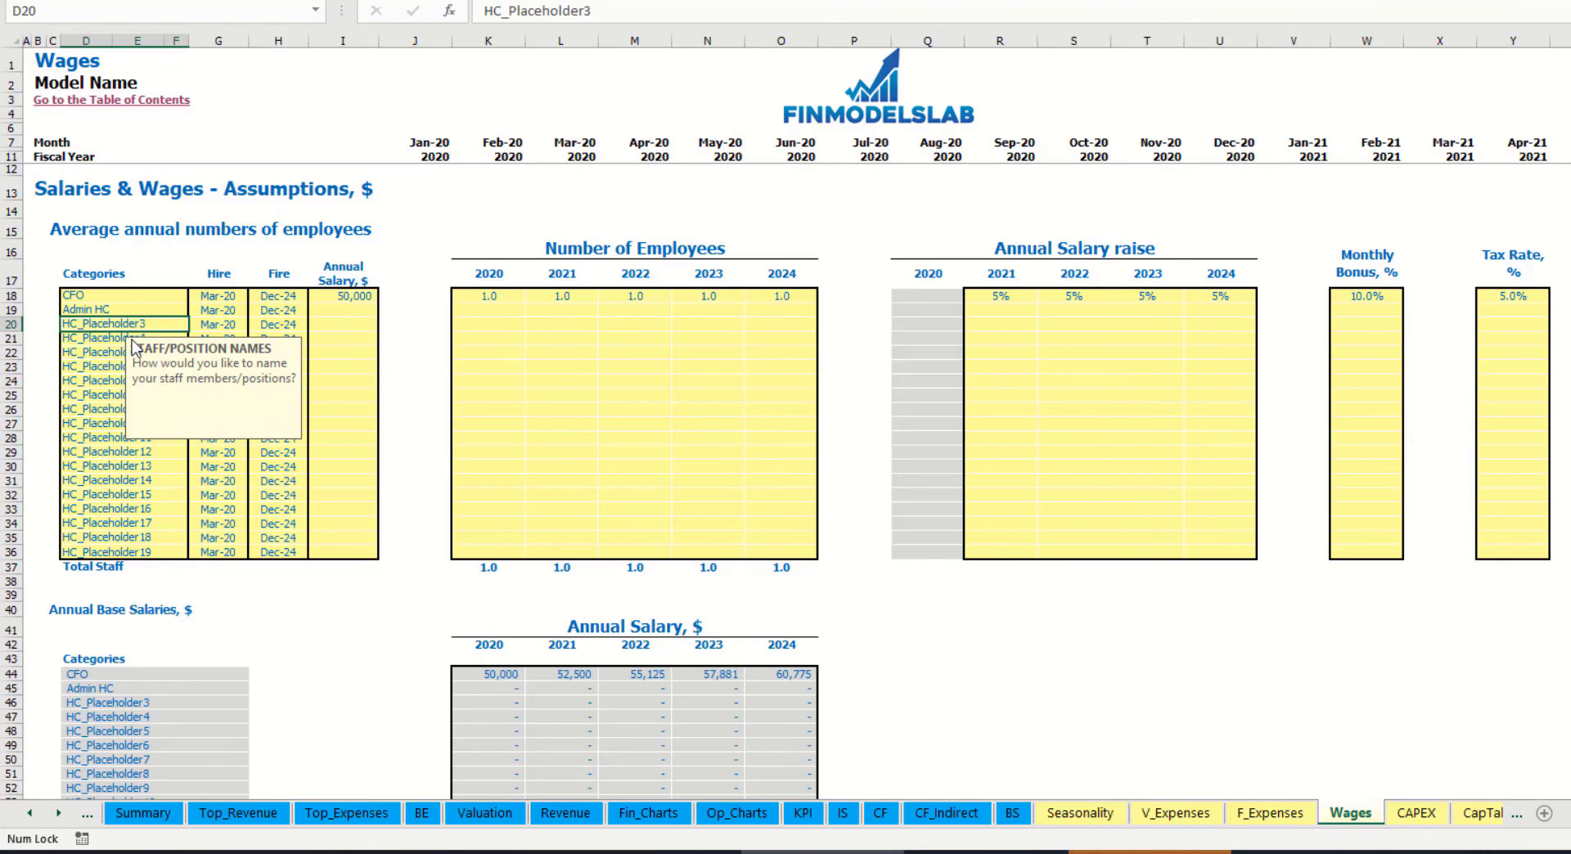
left_click(232, 310)
left_click(256, 310)
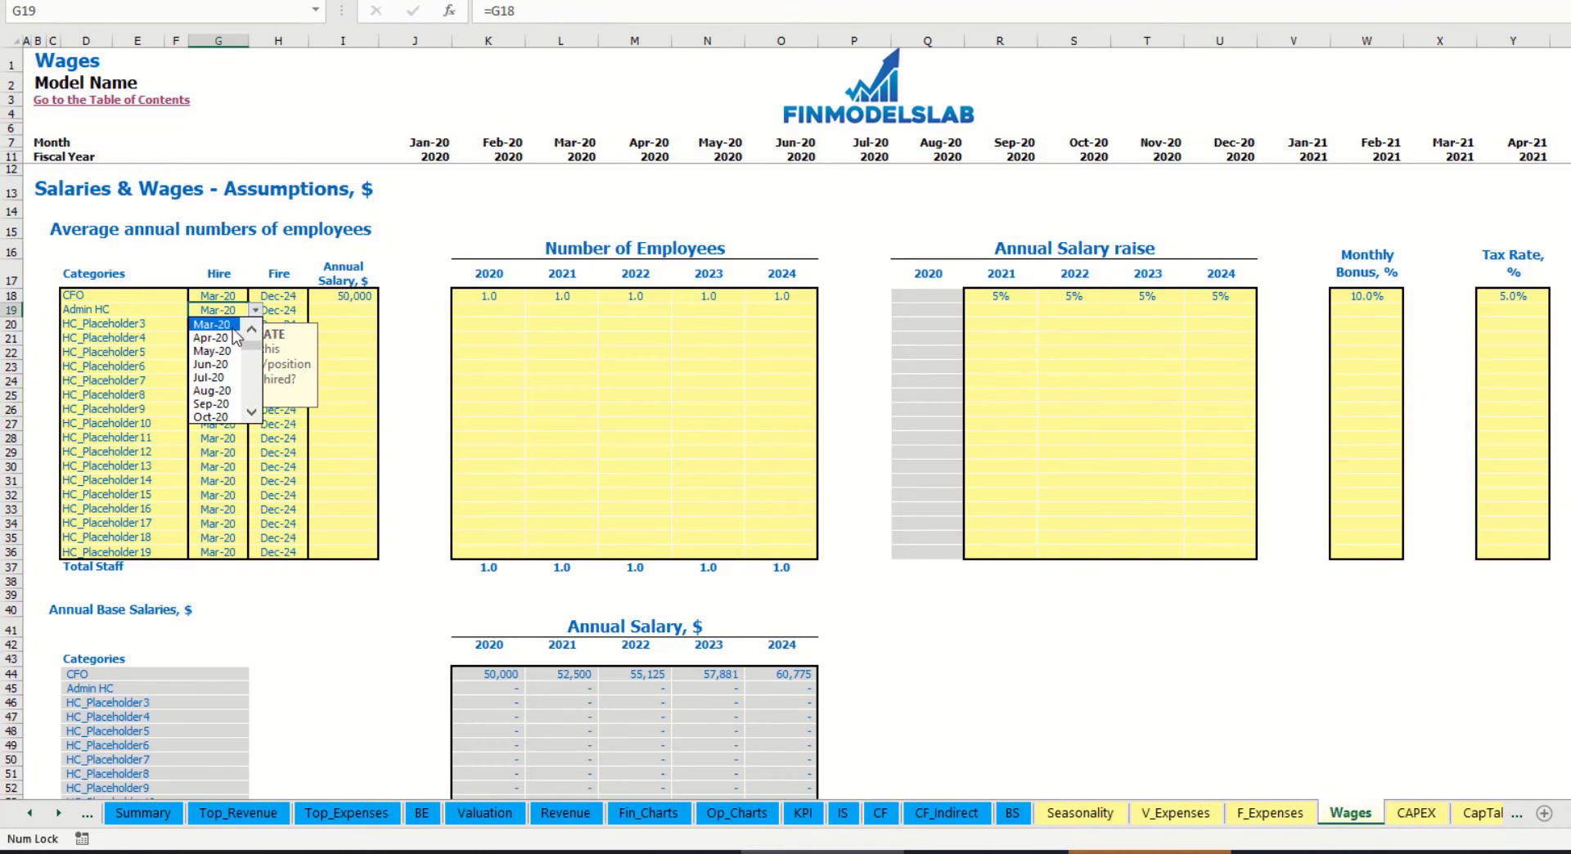
left_click(229, 337)
- Check the Admin HC fire date and set the position's annual salary to 30,000
left_click(293, 313)
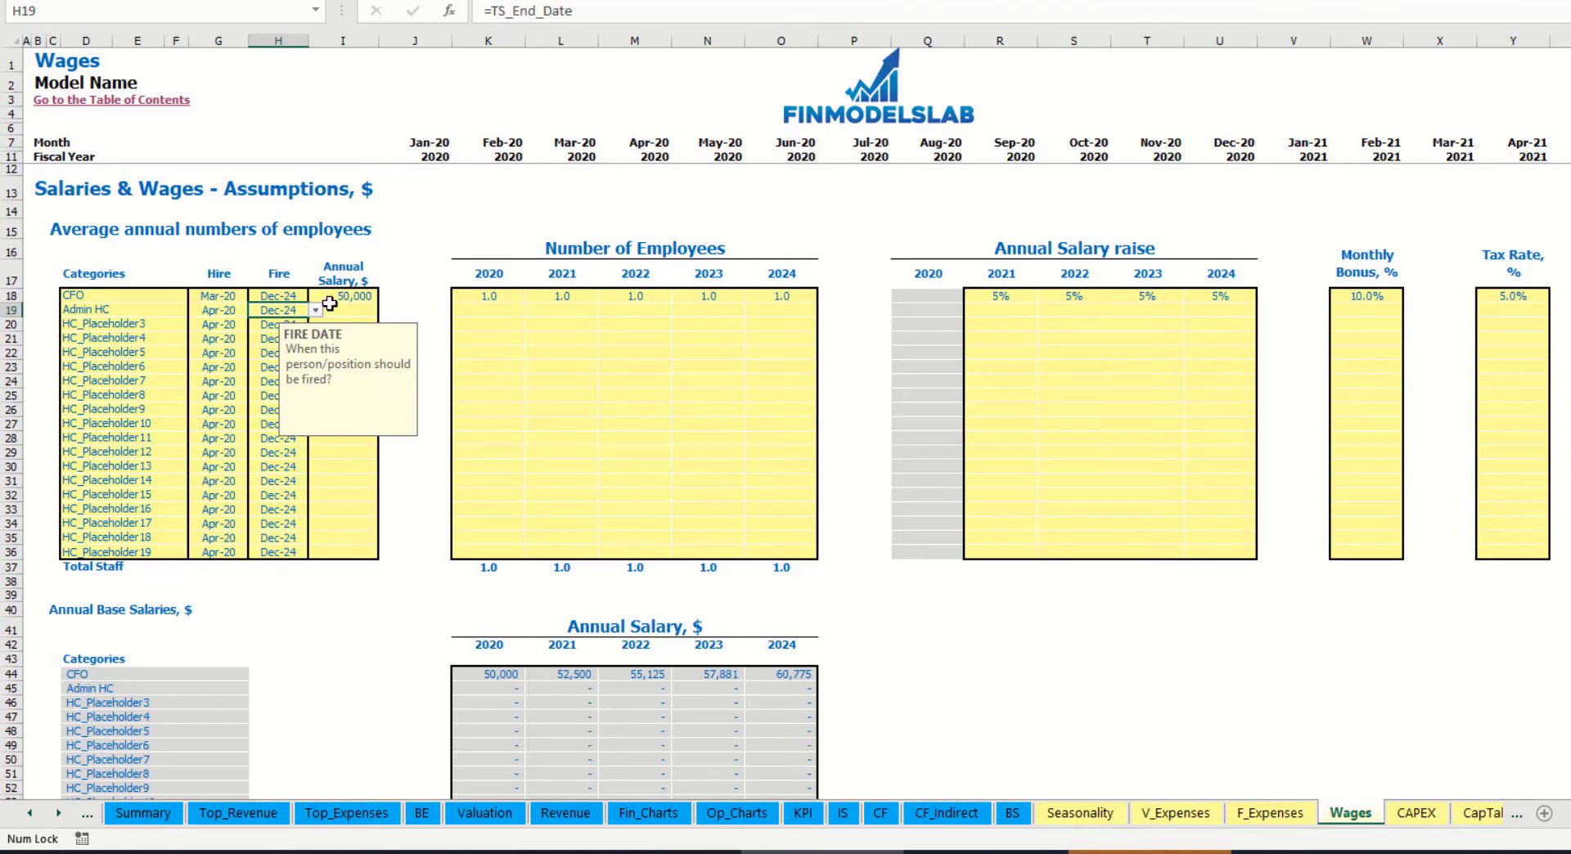
left_click(336, 309)
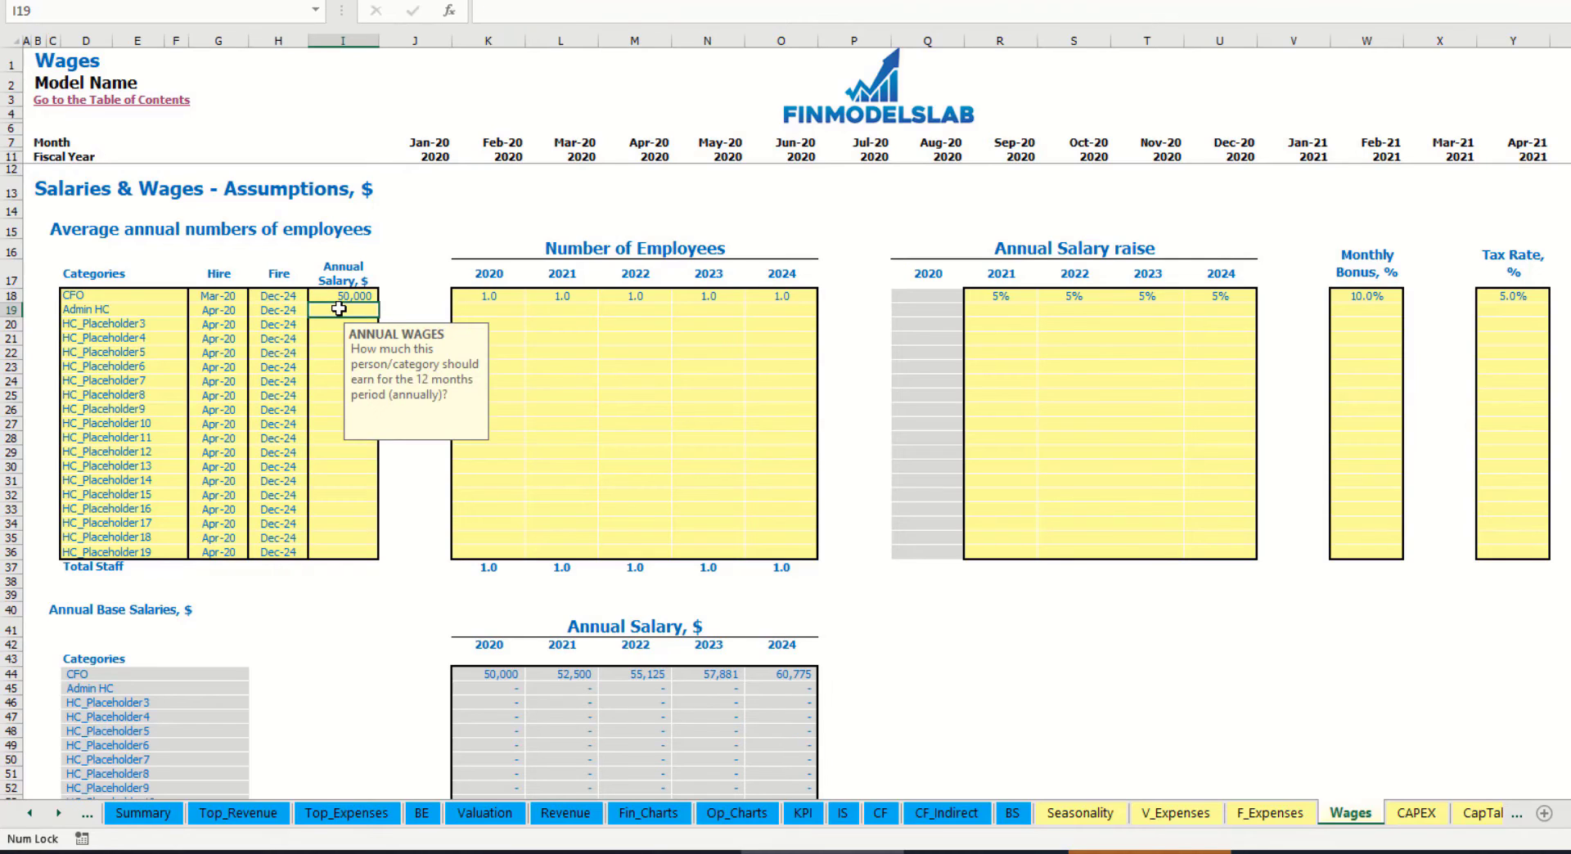
type("30000")
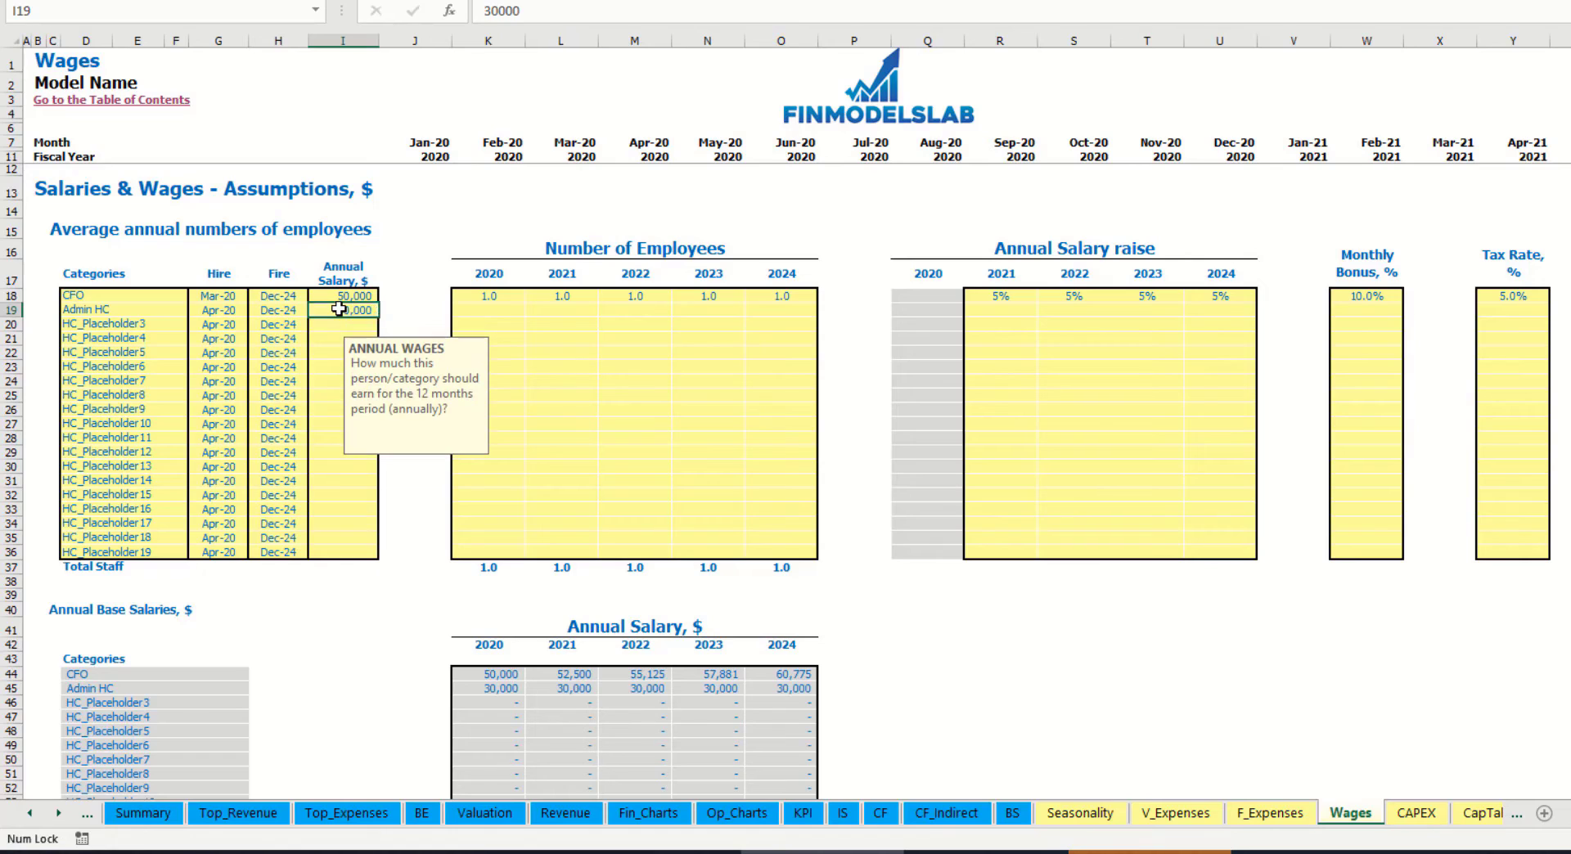
key("Return")
- Set the Admin HC number of employees to 2, 4, 6, 8 and 10 for 2020 through 2024
left_click(502, 309)
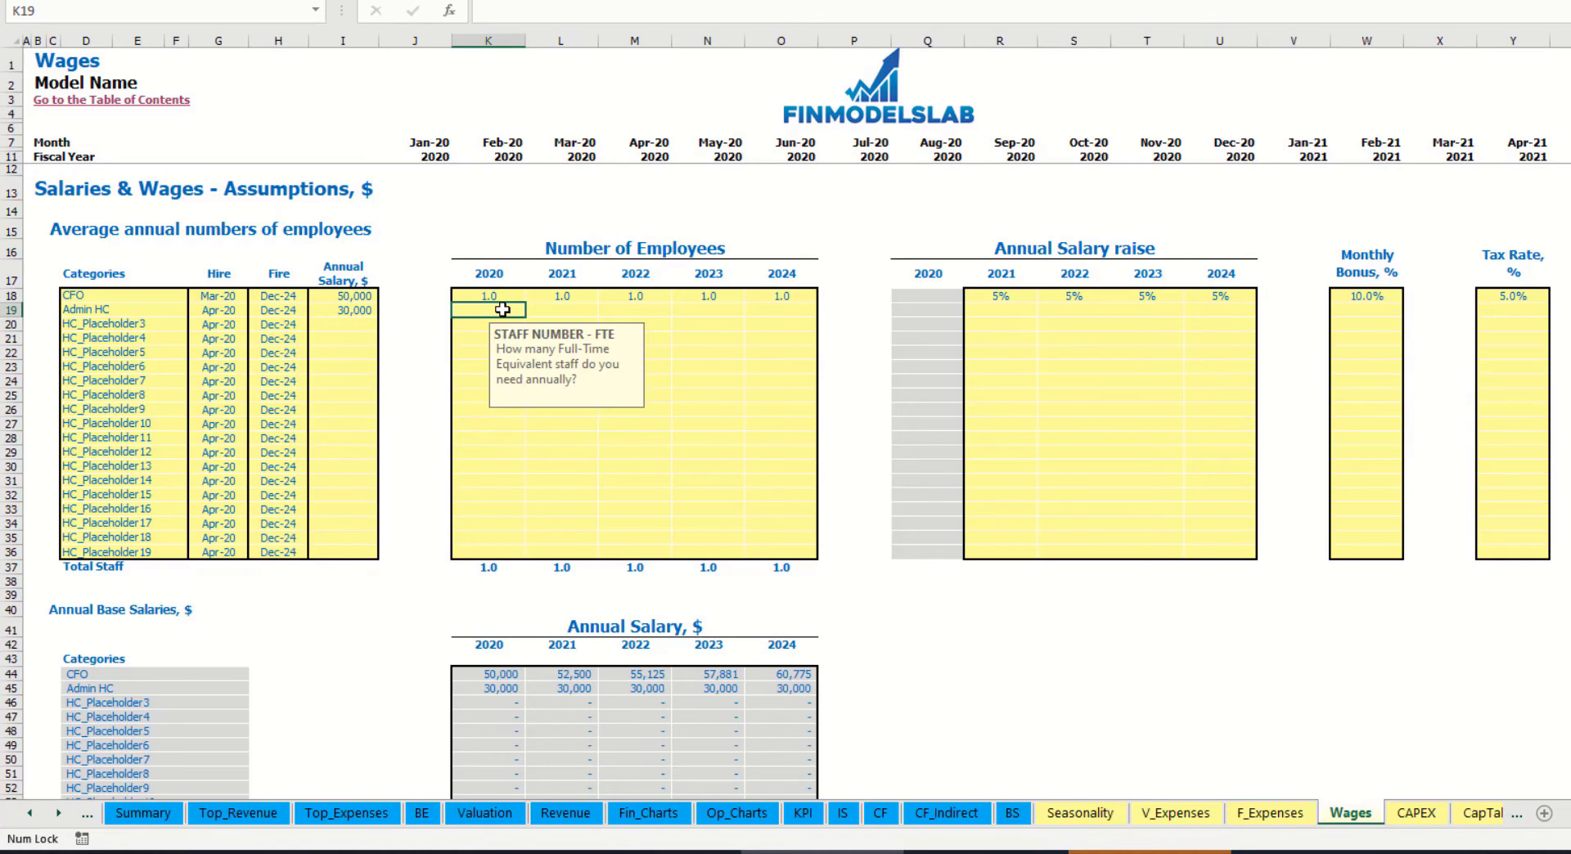
type("2")
key("Tab")
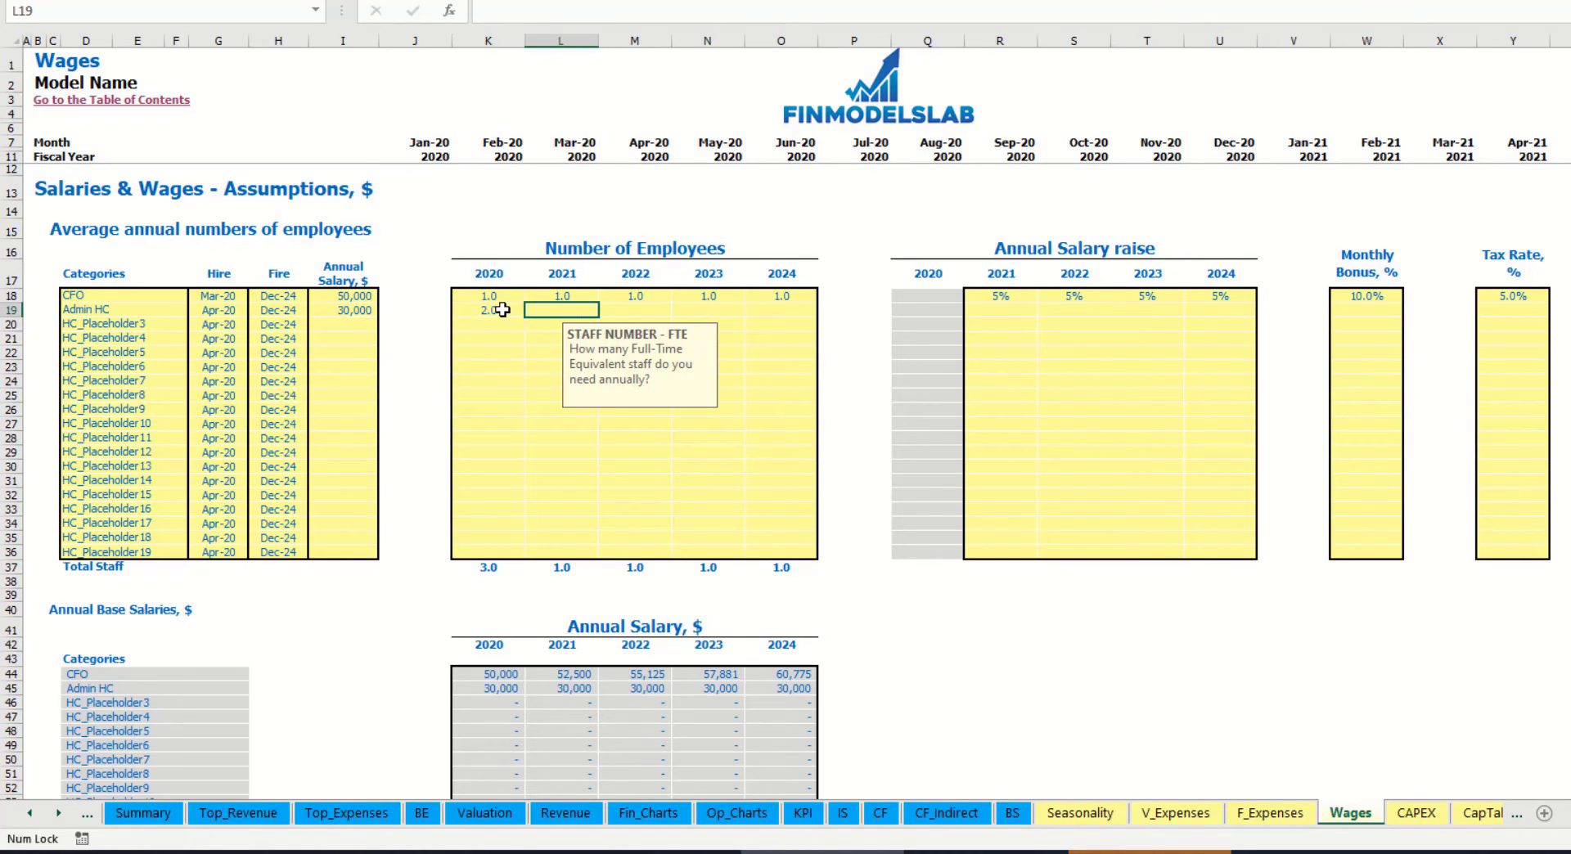
type("4")
key("Tab")
type("6")
key("Tab")
type("8")
key("Tab")
type("1")
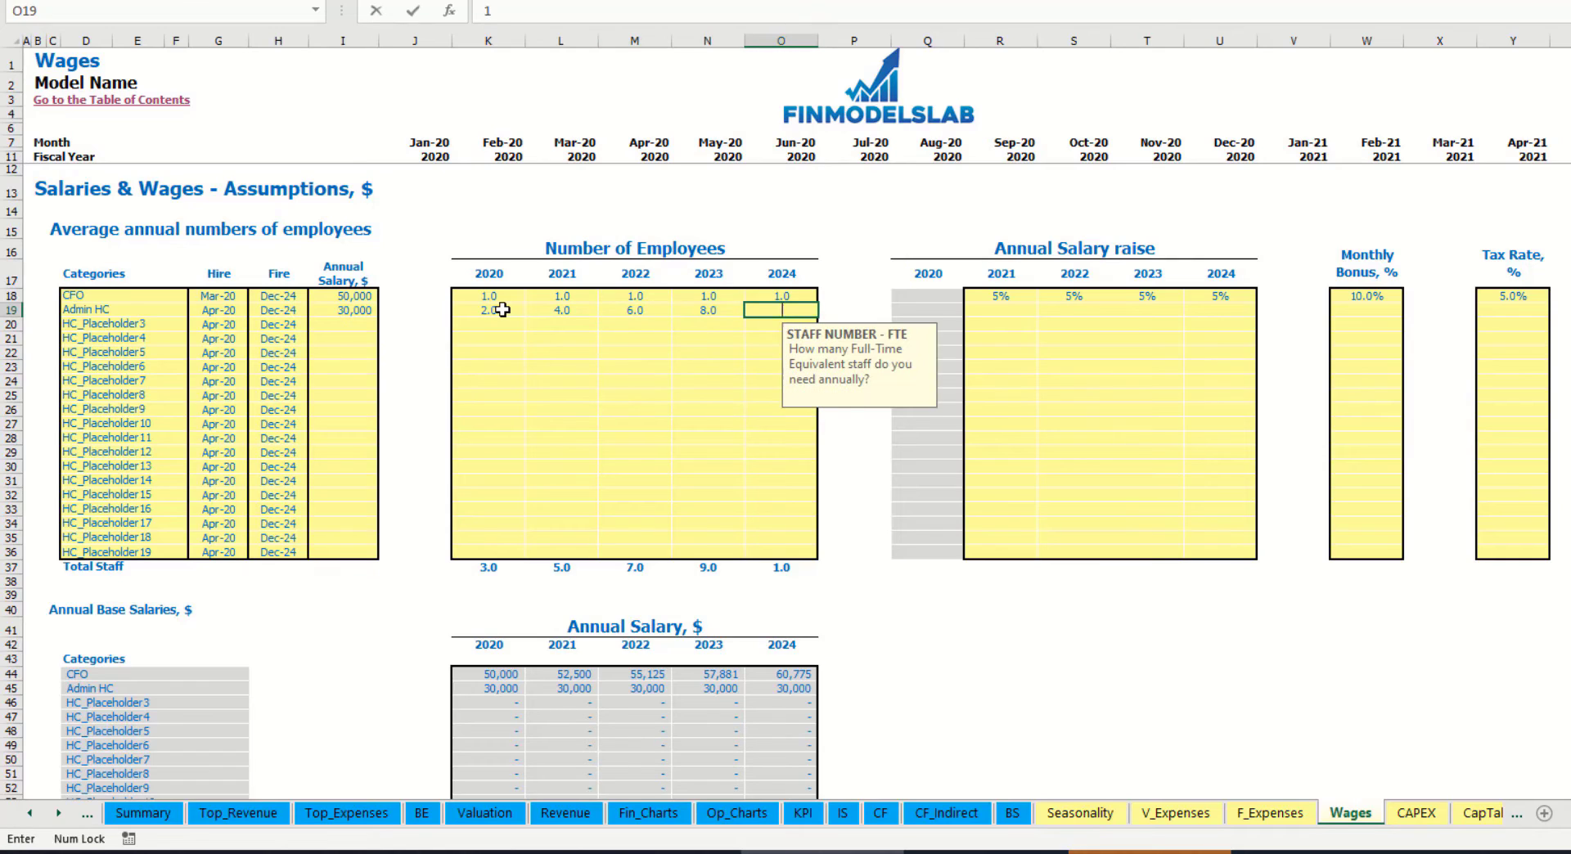
key("Tab")
- Set the Admin HC annual salary raise to 3% for each year from 2021 through 2024
left_click(996, 309)
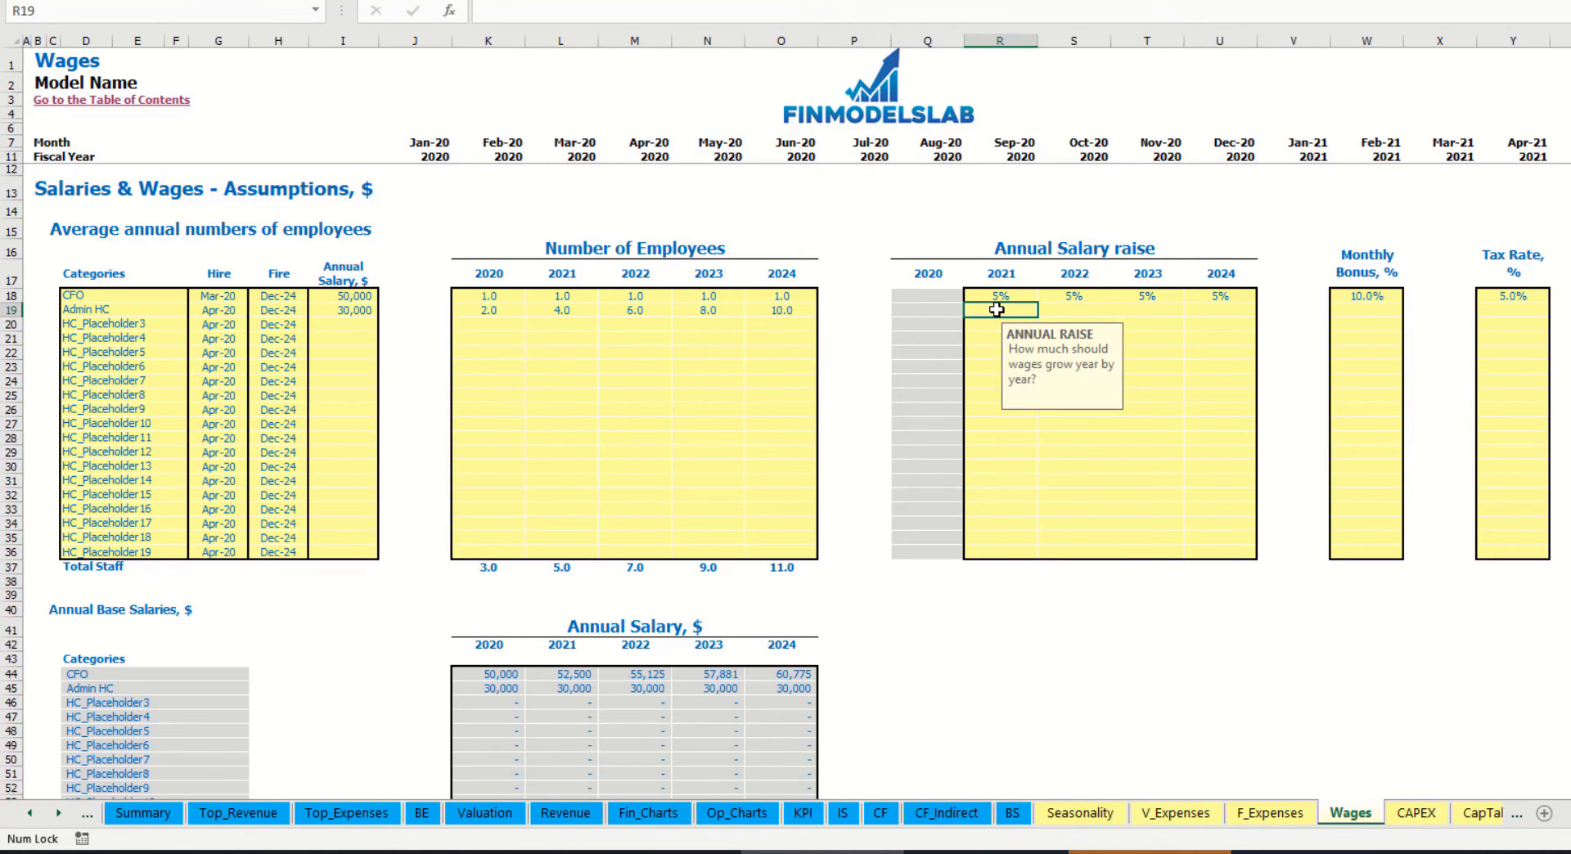
type("3")
key("ctrl+Return")
key("ctrl+c")
key("Right")
key("shift+Right")
key("shift+Right")
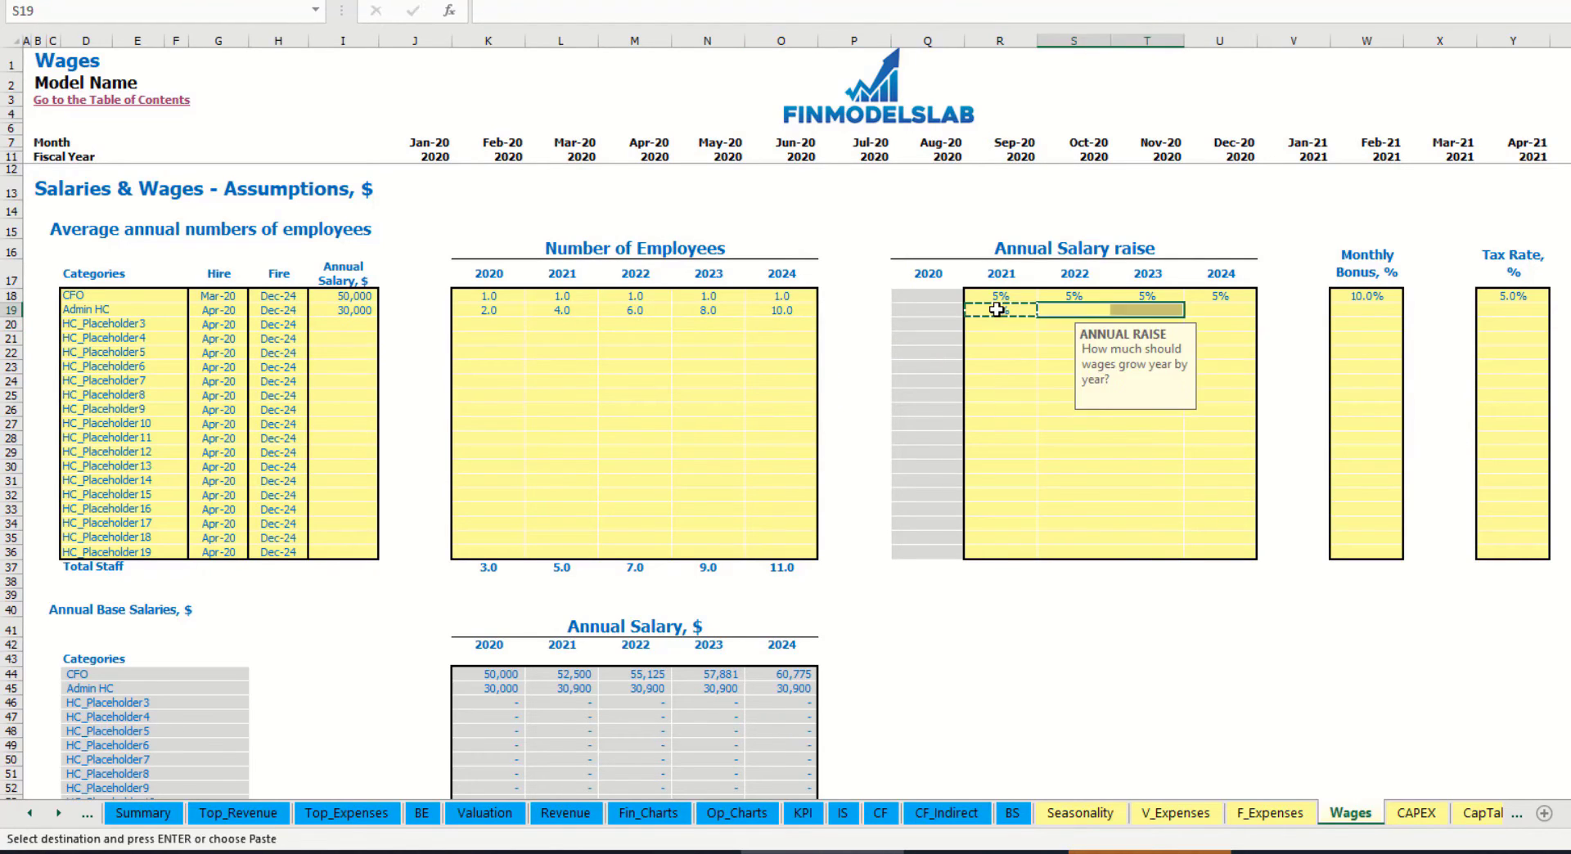
key("ctrl+v")
- Set the Admin HC monthly bonus to 5% and tax rate to 5%
left_click(1389, 316)
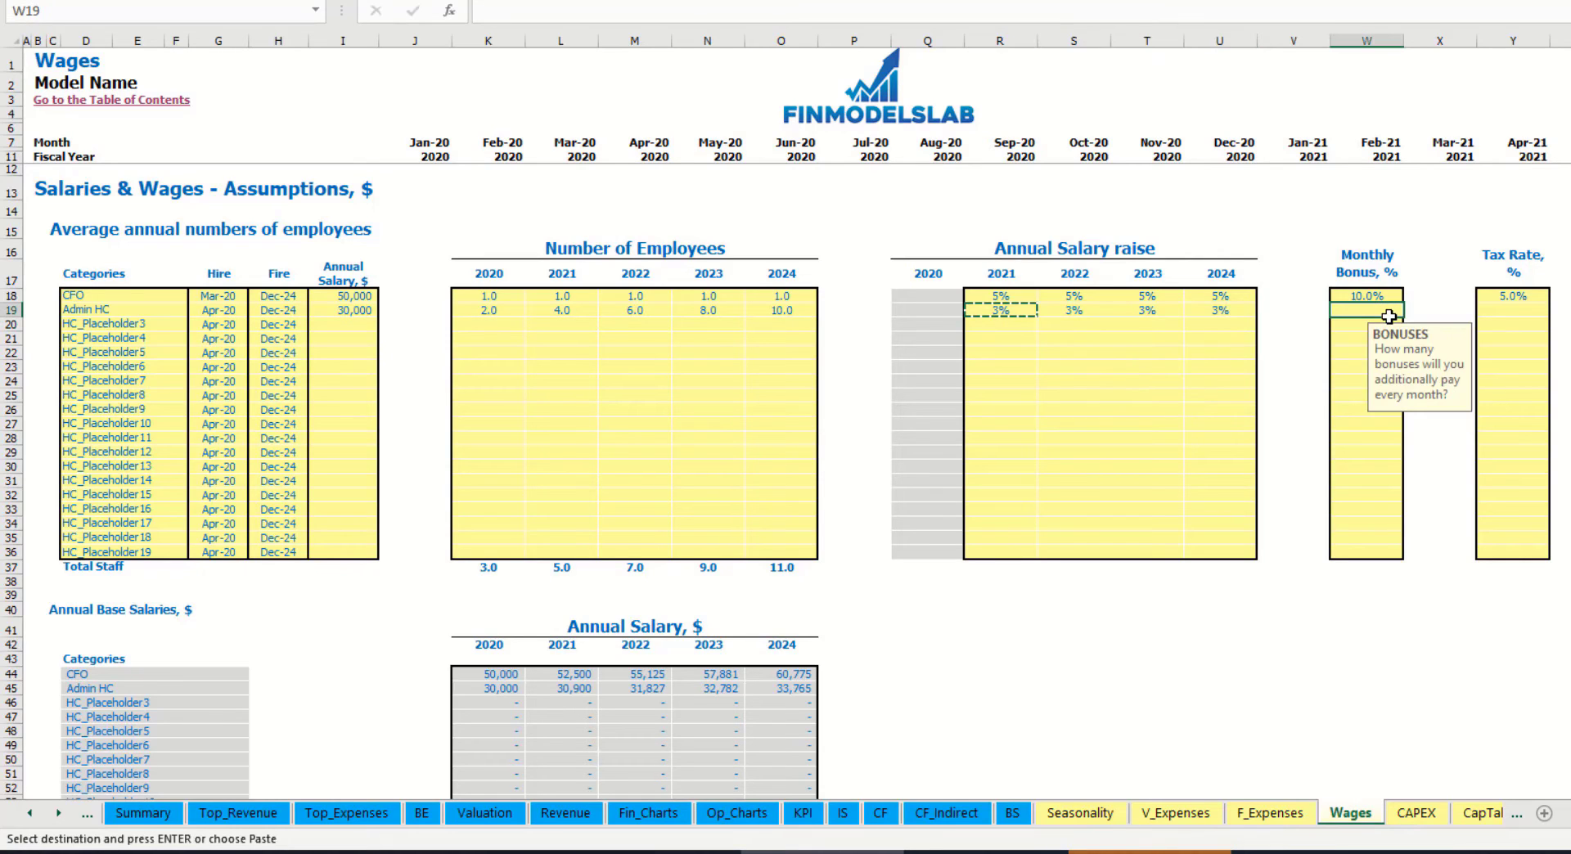
type("5")
key("Right")
key("Right")
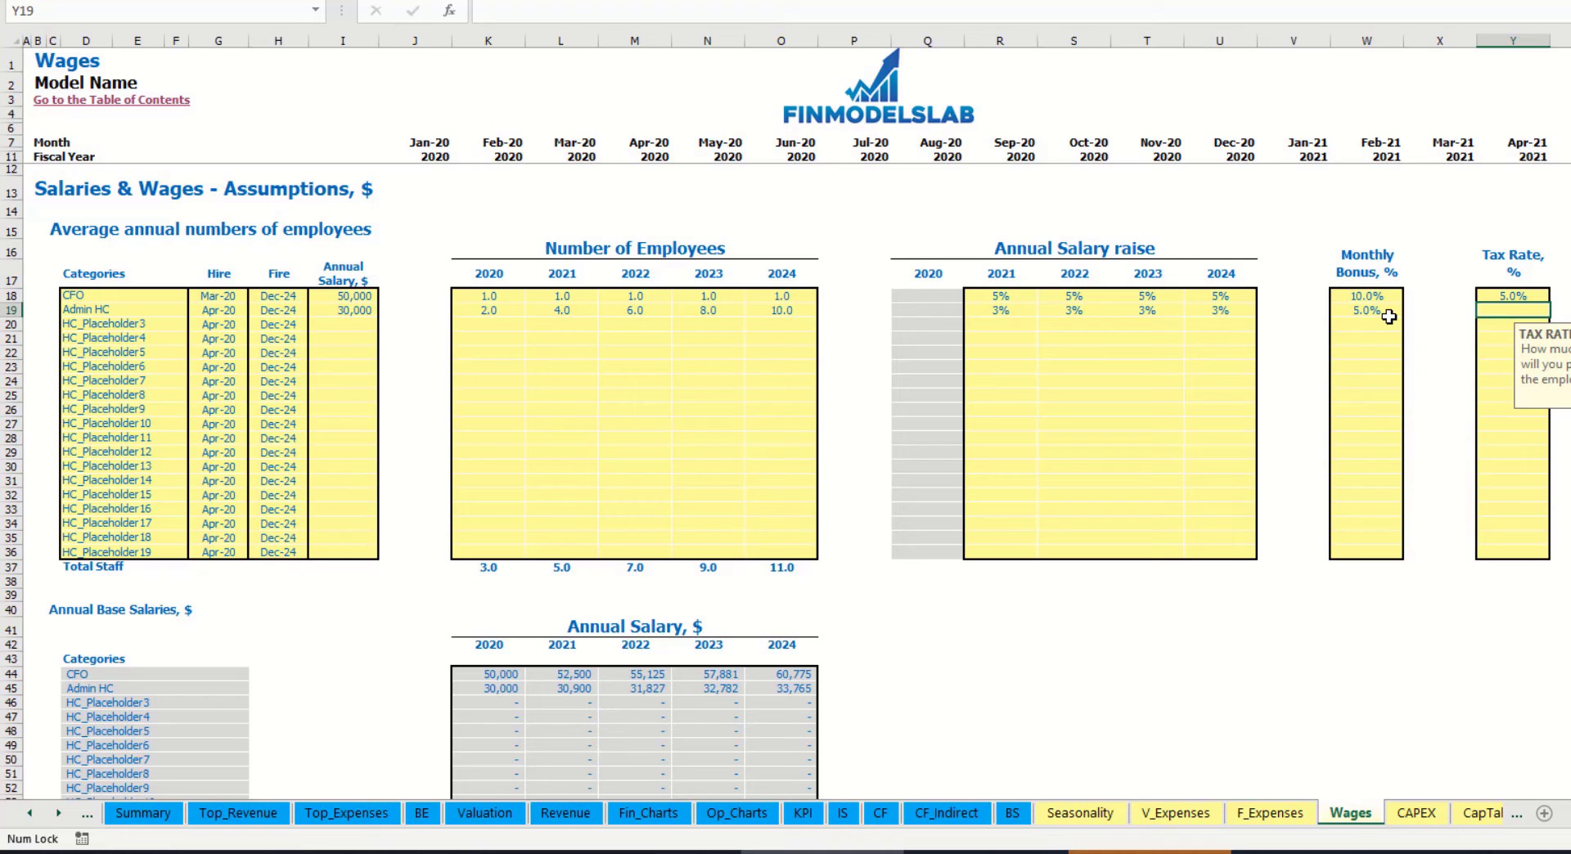
type("5")
key("Return")
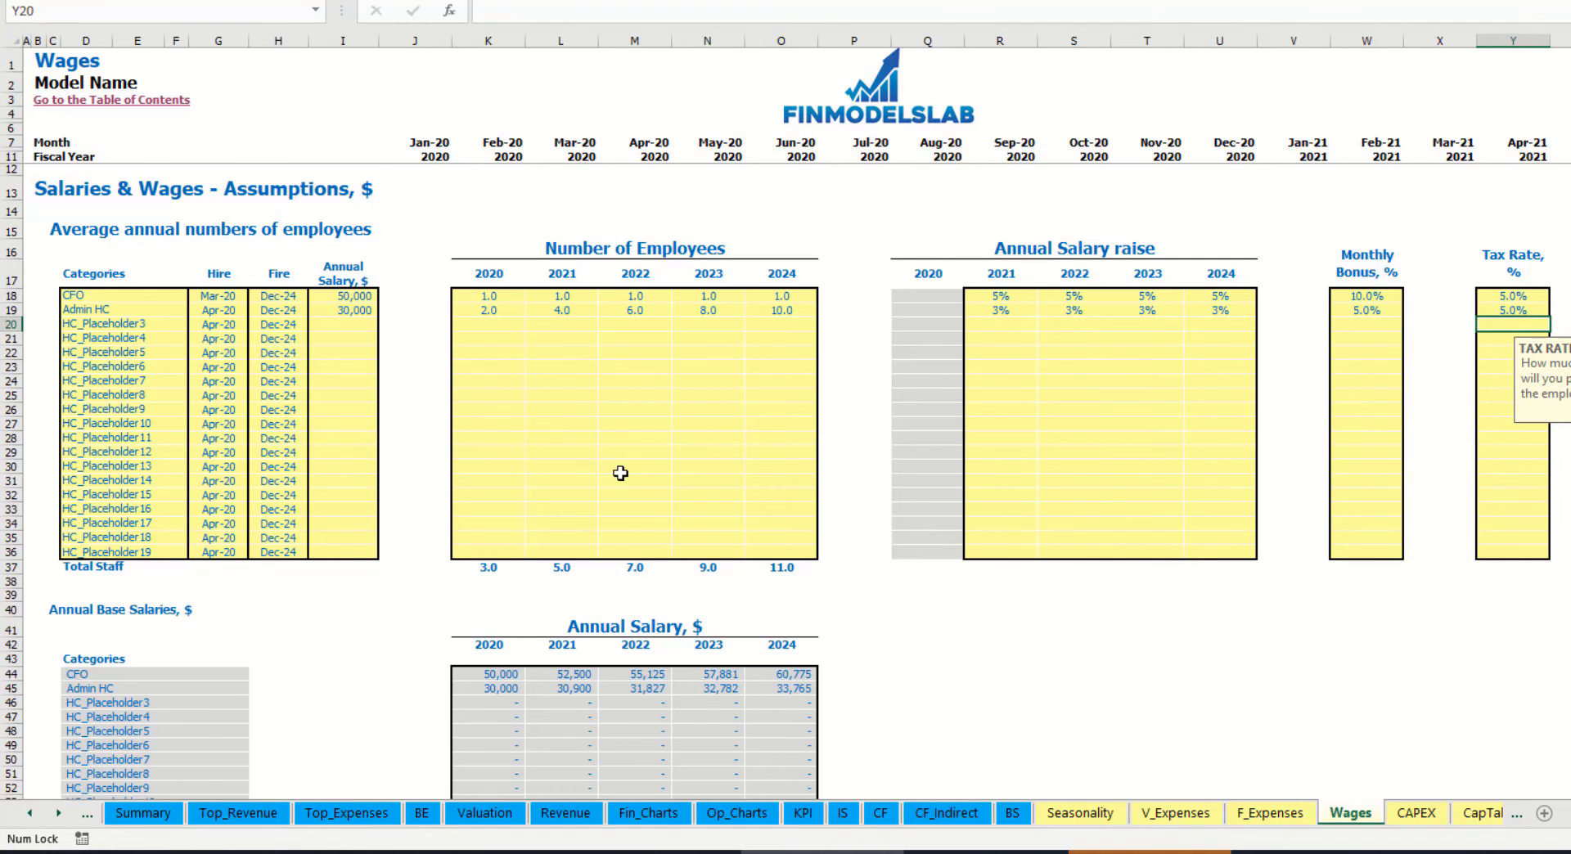
- Examine the Admin HC monthly headcount in the Total Staff Numbers section of the Wages sheet from 2020 through 2024
scroll(620, 473, "down", 13)
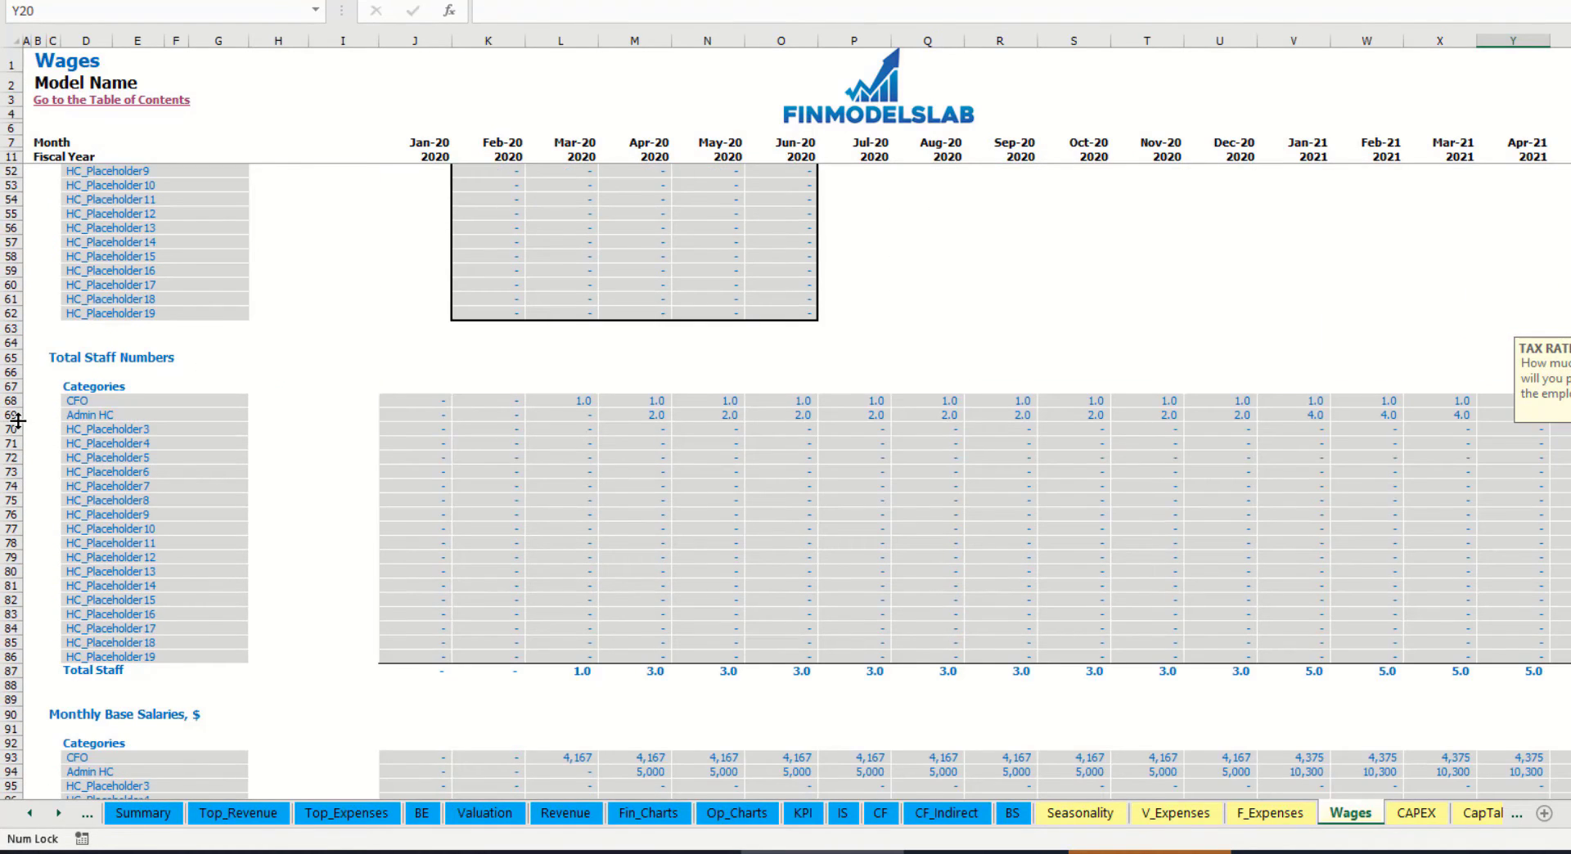
left_click(18, 420)
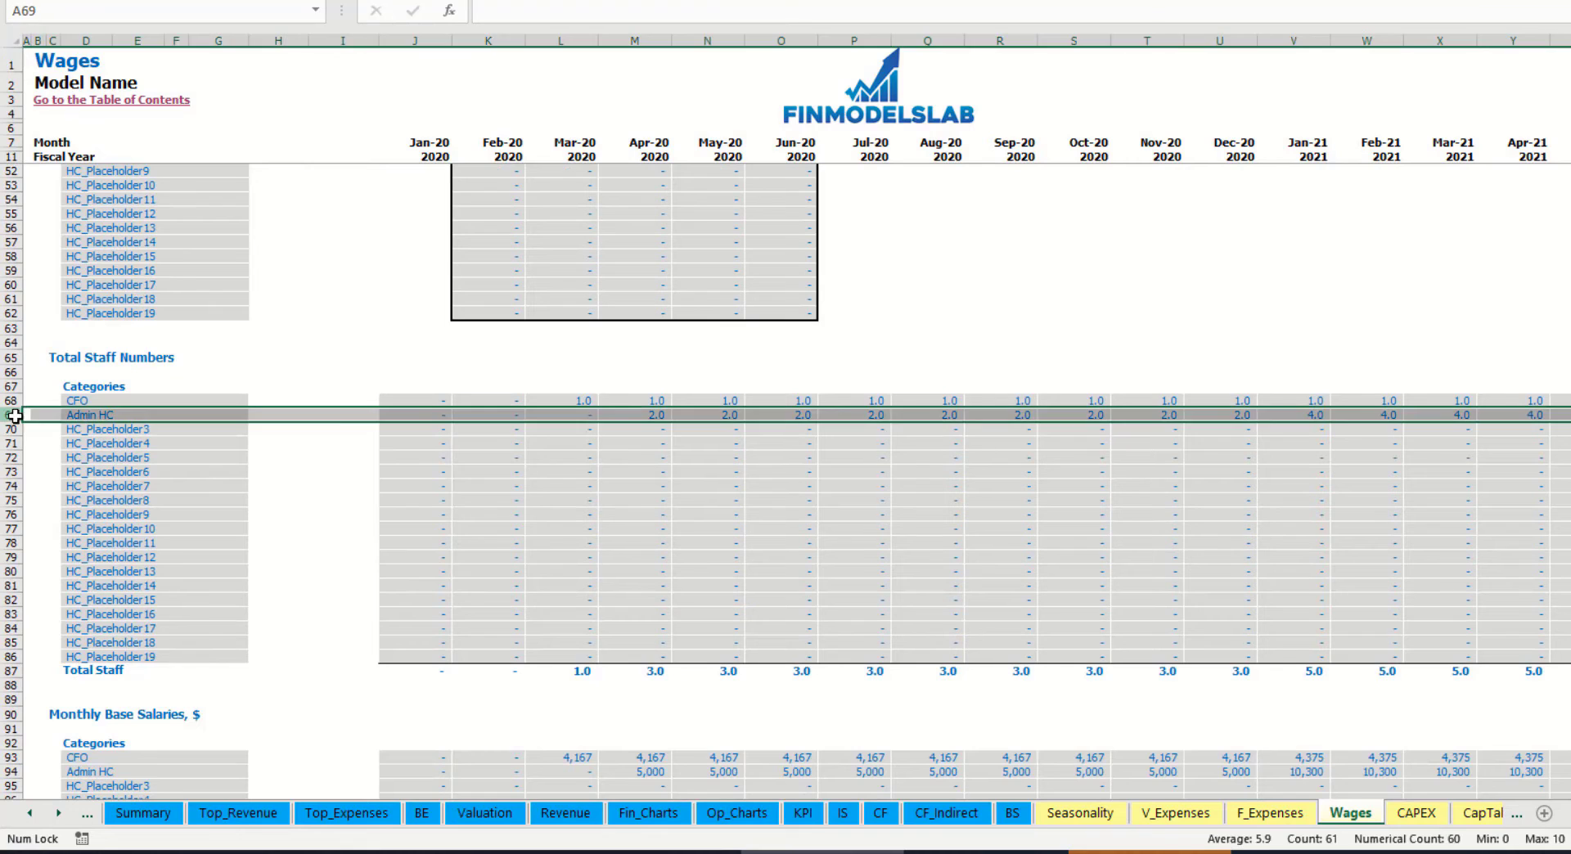
left_click(655, 415)
left_click_drag(660, 415, 1238, 414)
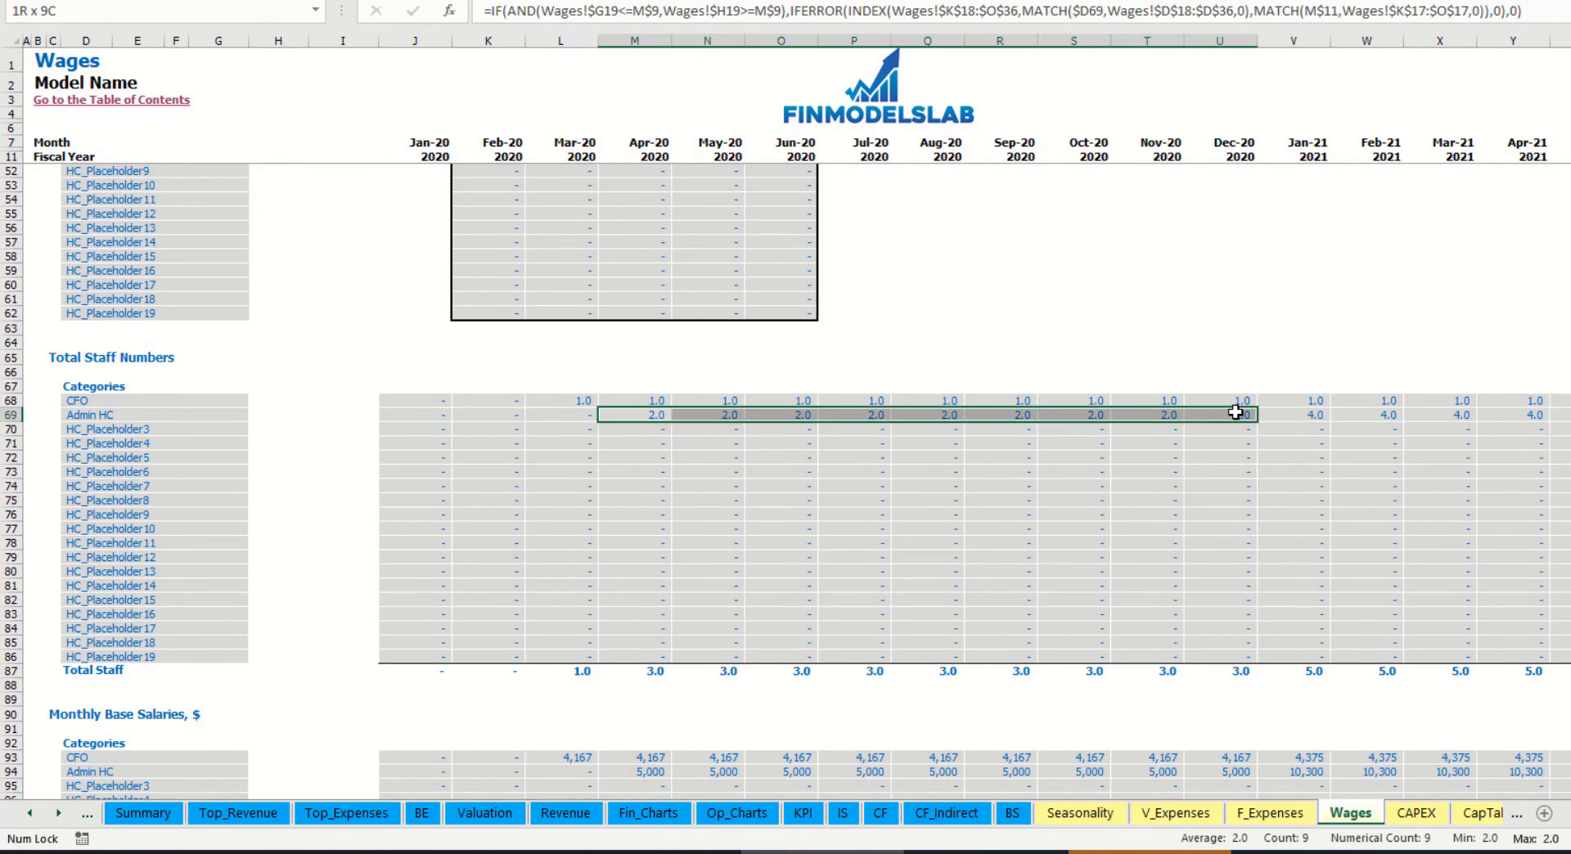
left_click(1323, 414)
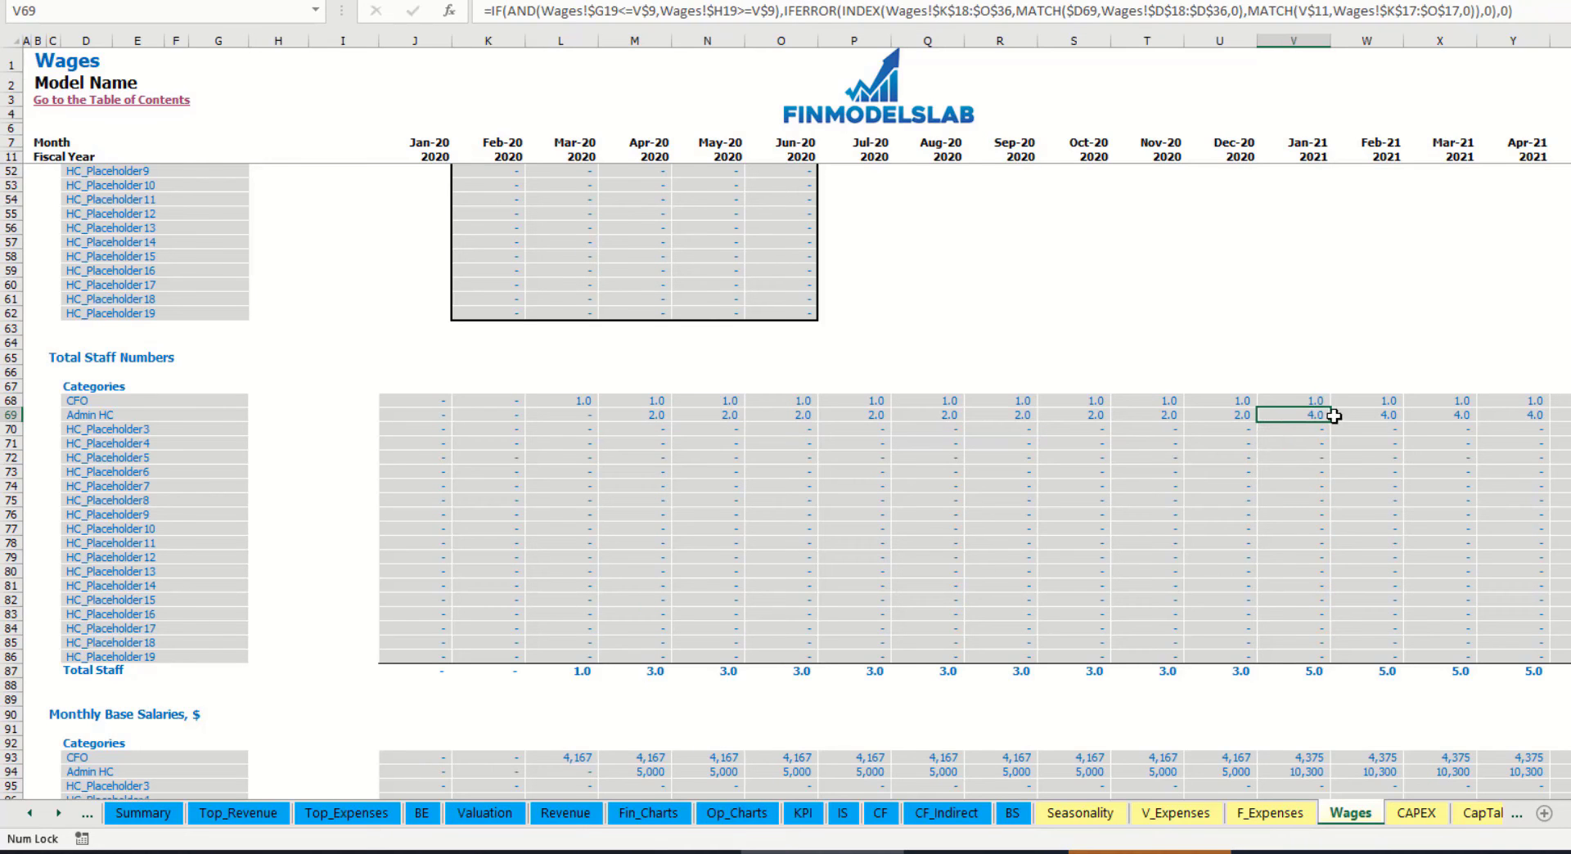
left_click_drag(1320, 412, 1567, 415)
scroll(785, 417, "right", 10)
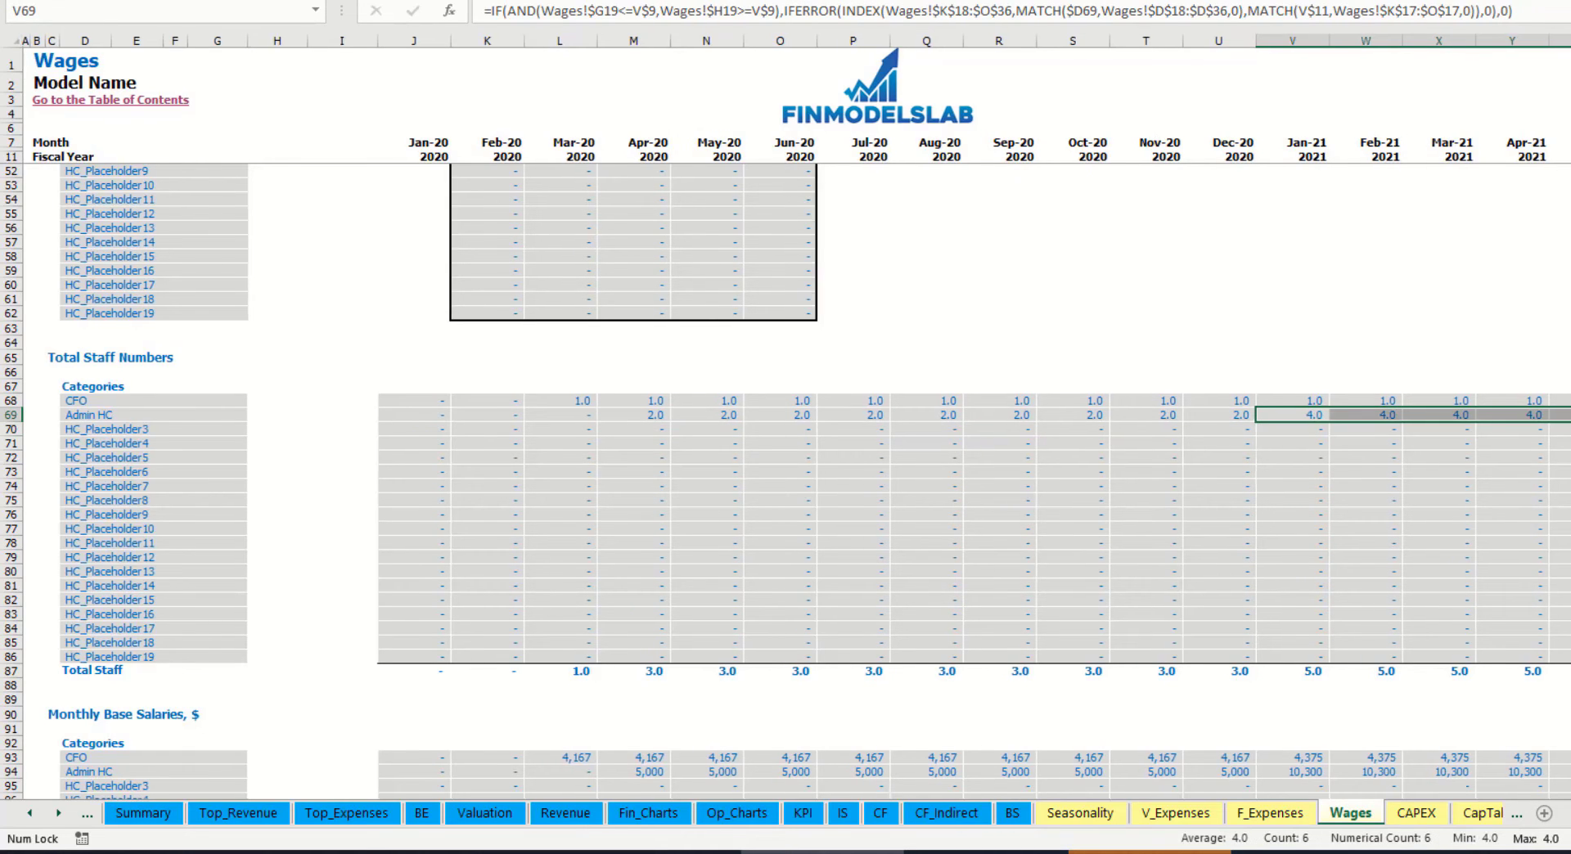
scroll(785, 418, "right", 3)
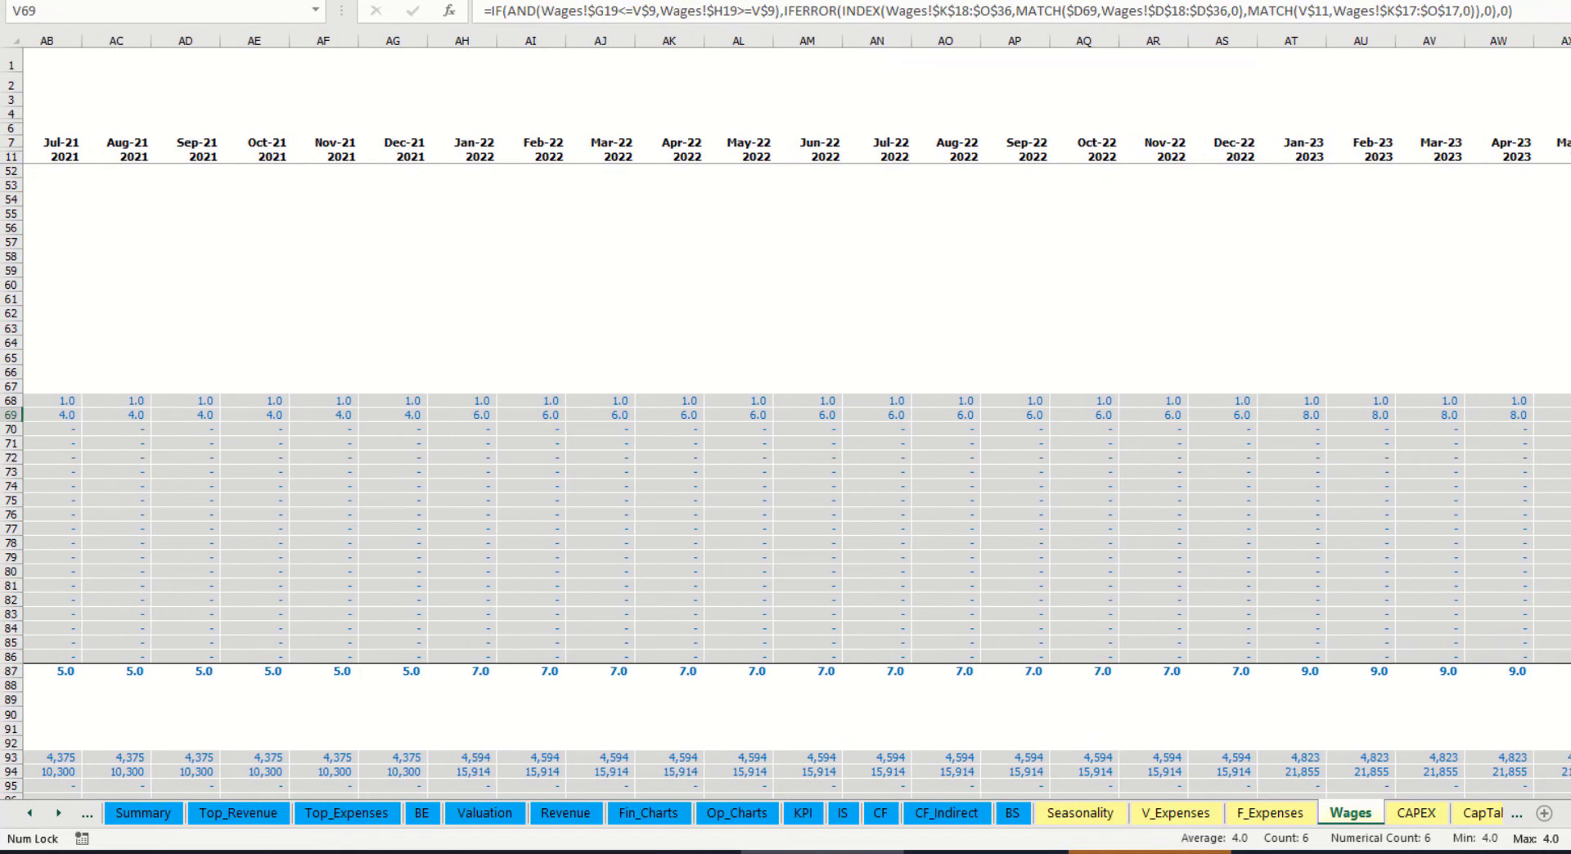
left_click(1482, 415)
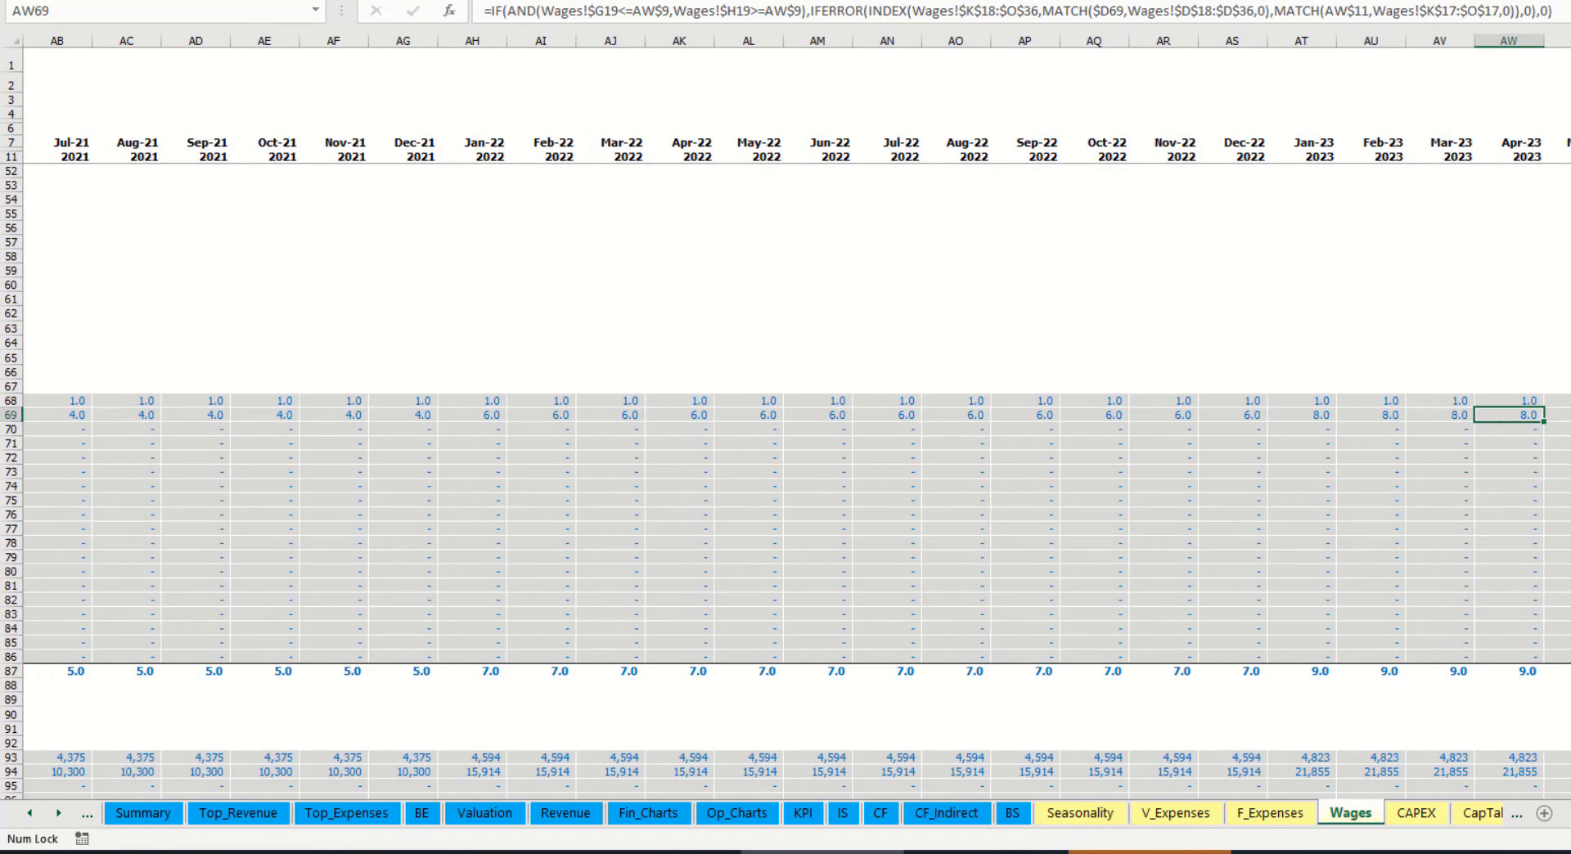
scroll(1528, 479, "right", 8)
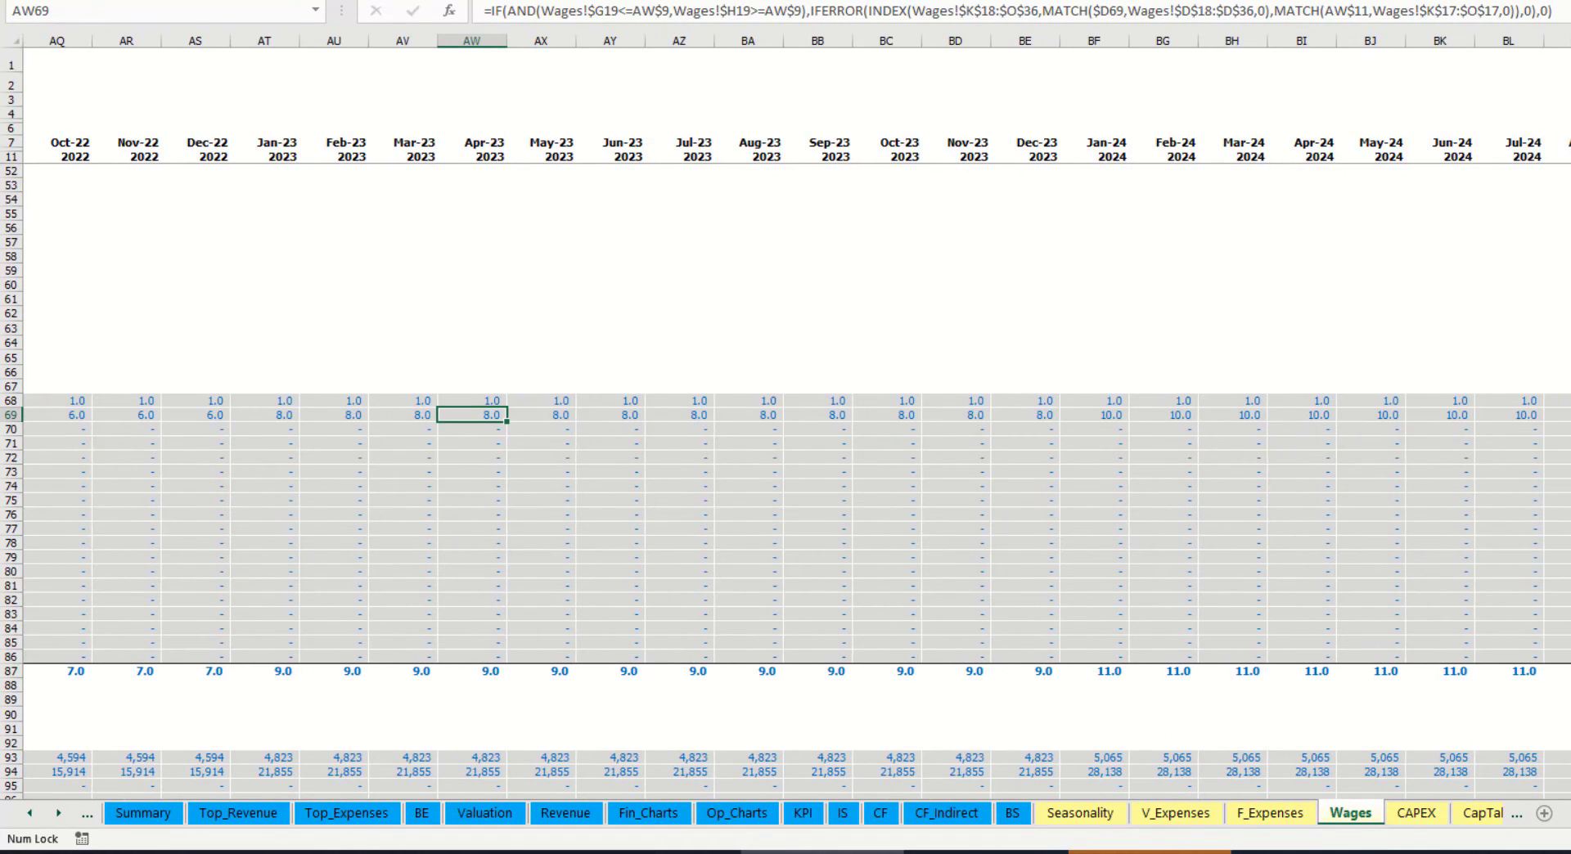
- Compare the Admin HC monthly base salaries with the position's monthly staff numbers for 2020 and 2021
scroll(1565, 820, "left", 20)
scroll(87, 672, "down", 3)
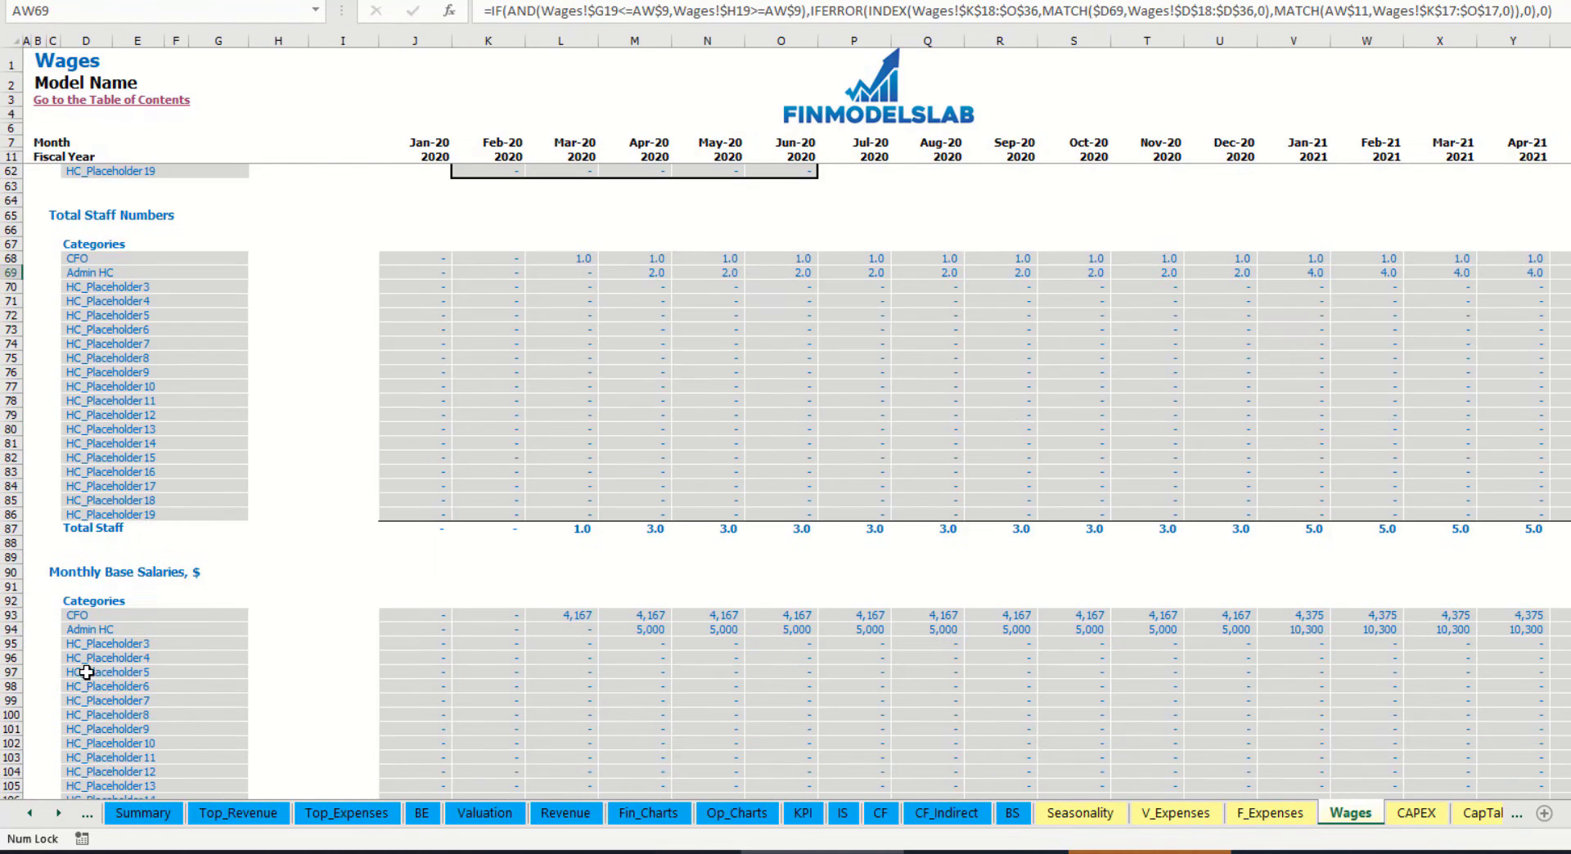
left_click(21, 630)
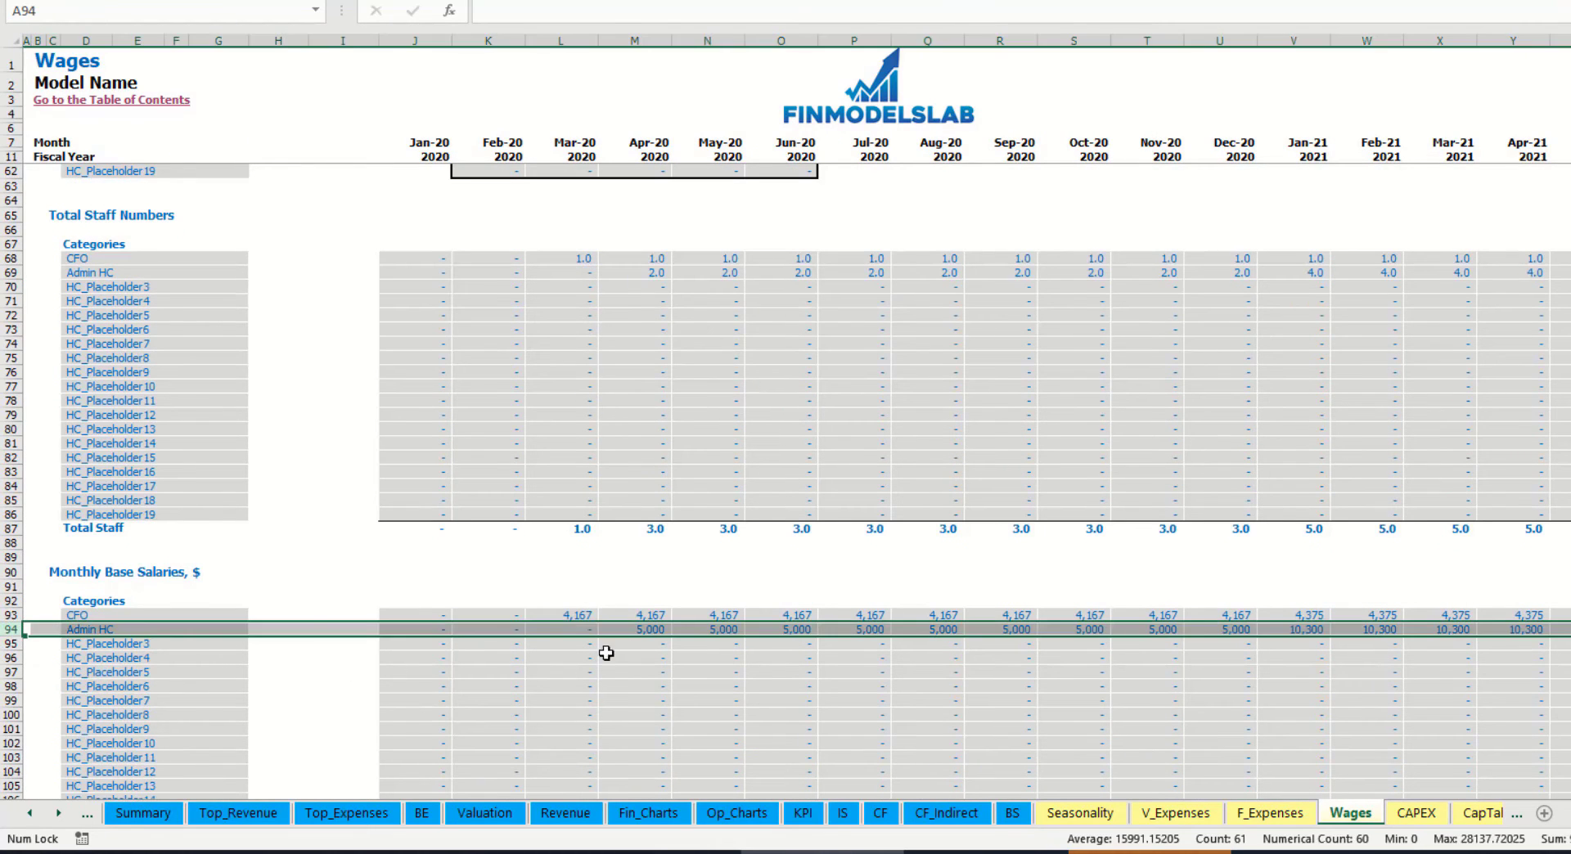
left_click(636, 629)
left_click(651, 273)
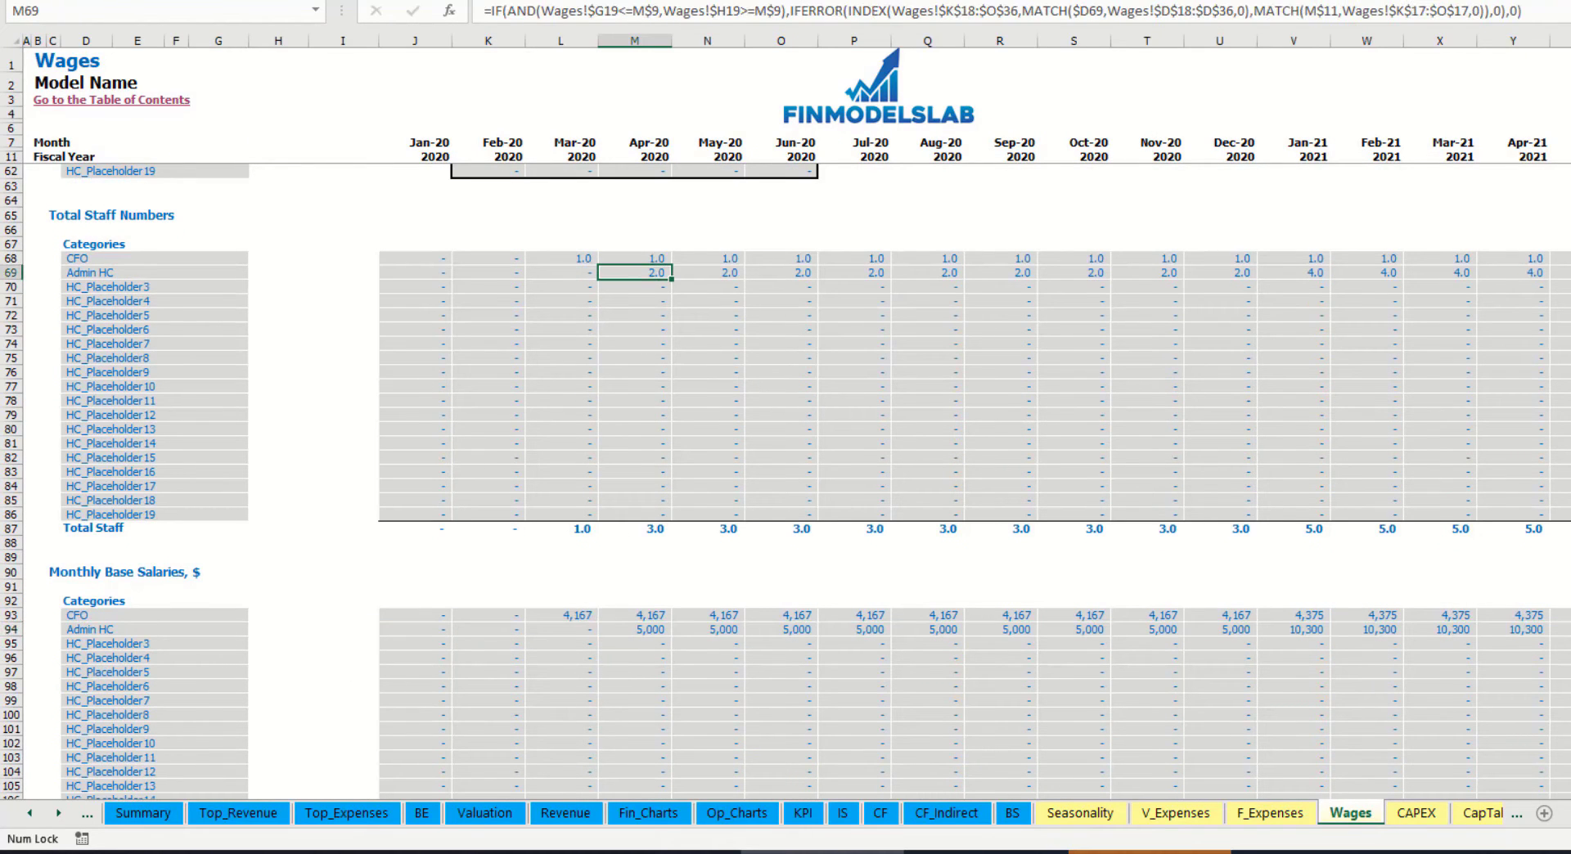
left_click(1560, 273)
left_click(1560, 629)
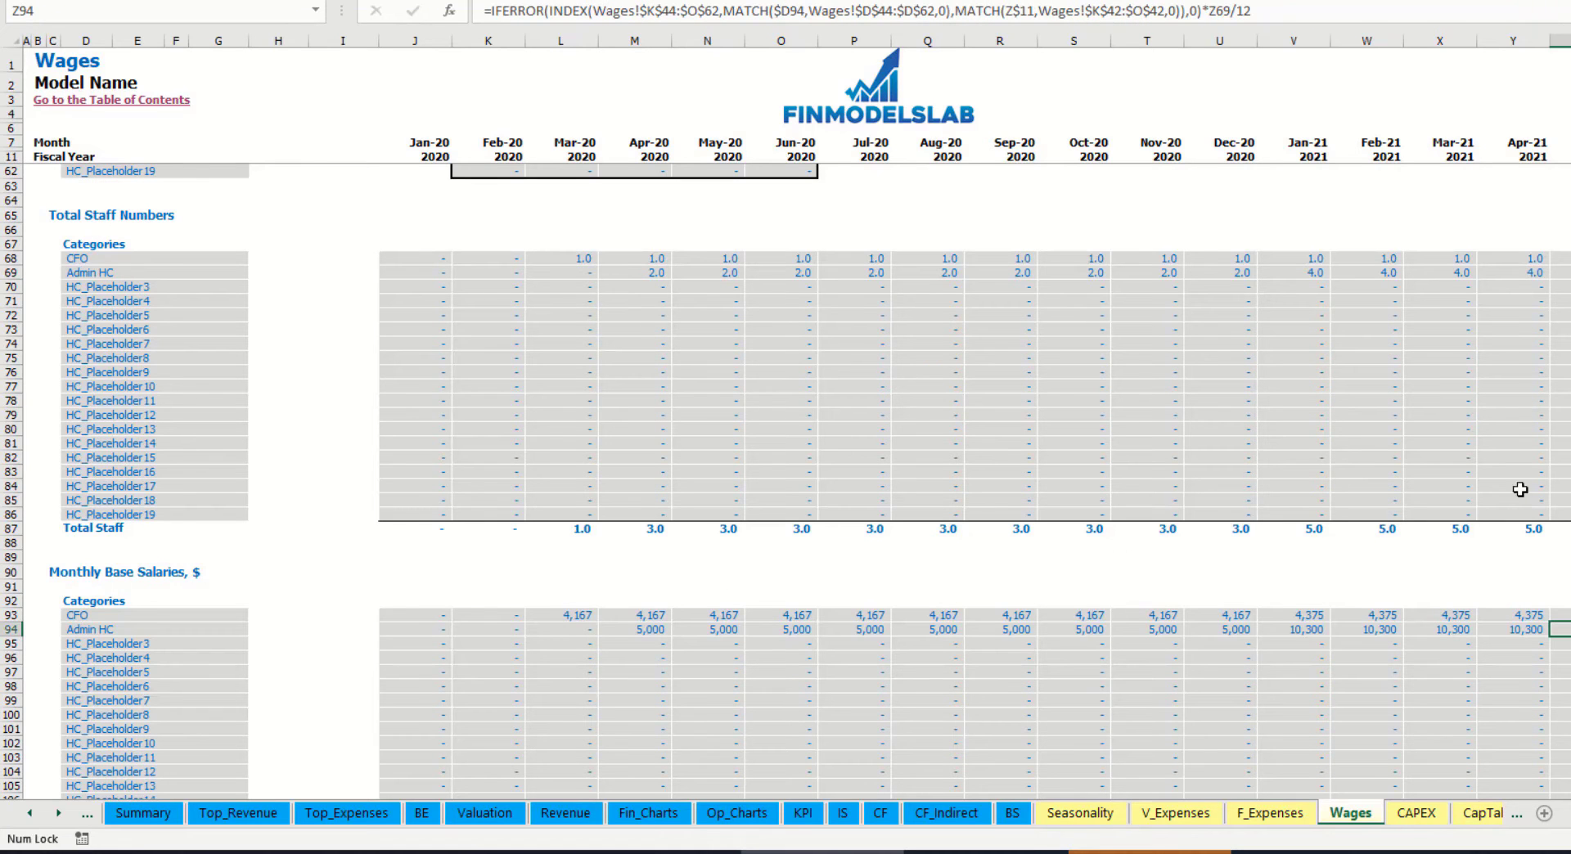
- Review the monthly bonus and monthly base taxes calculated for the staff positions
scroll(838, 683, "down", 10)
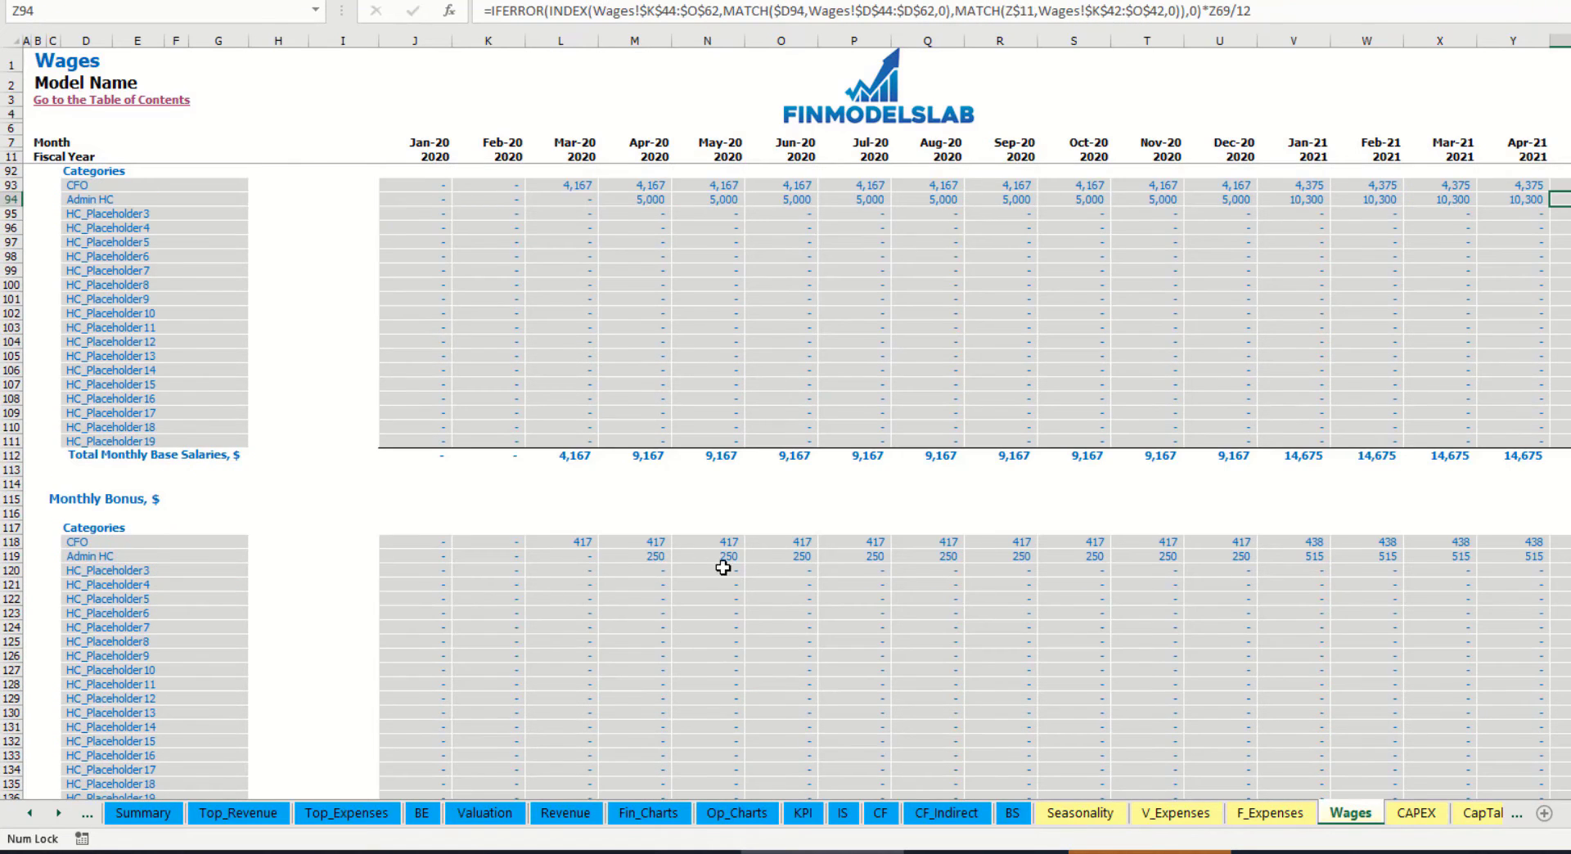
scroll(554, 570, "down", 7)
scroll(316, 608, "down", 3)
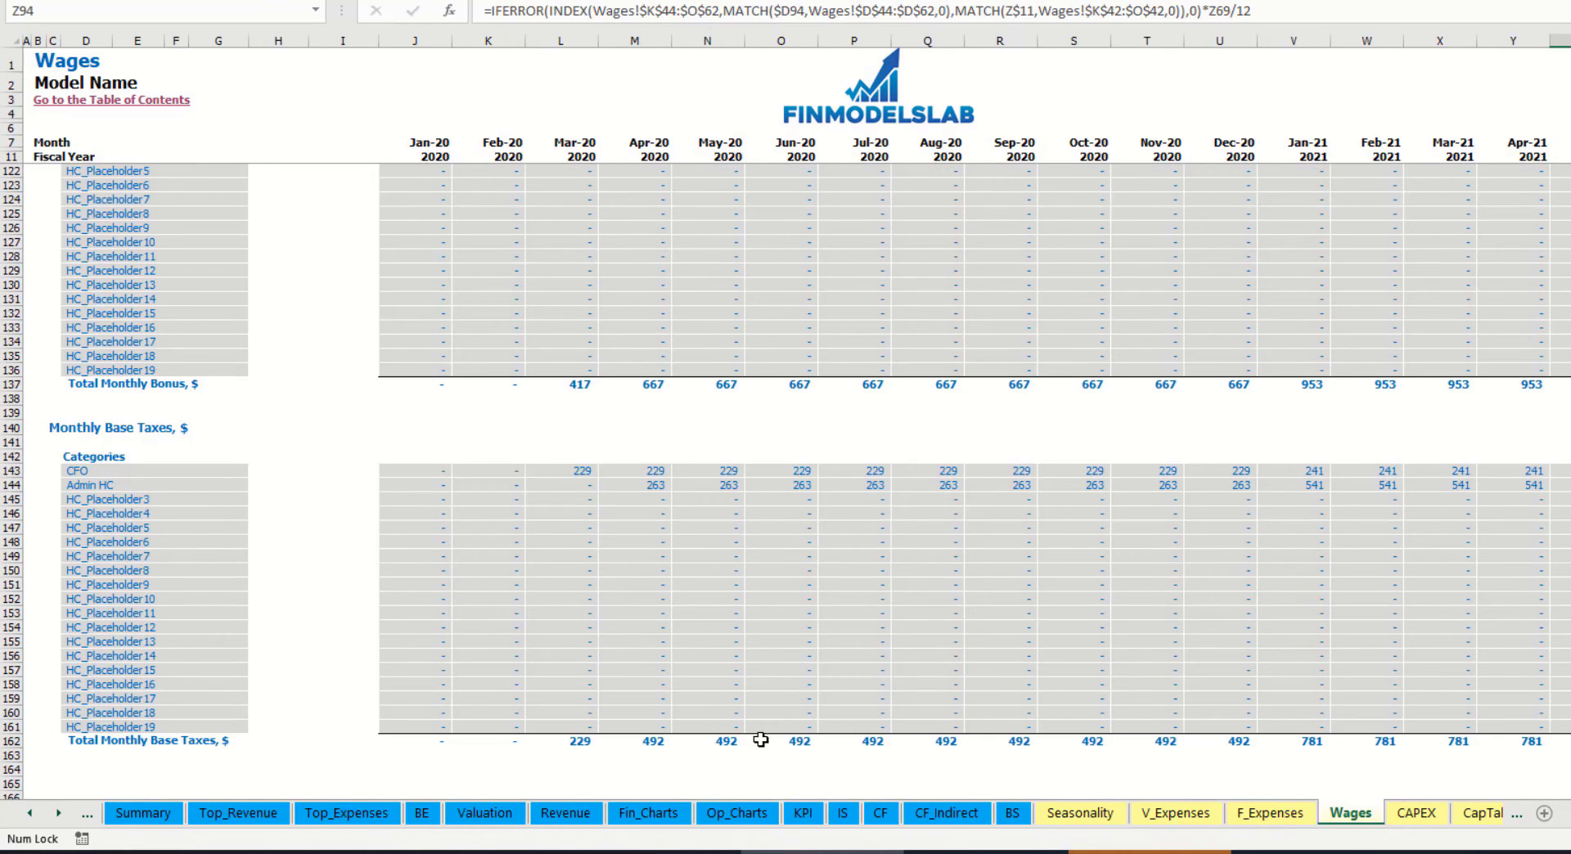
- Expand the Salary and Wages rows of the Income Statement and review the CFO, Admin HC and placeholder lines
left_click(843, 813)
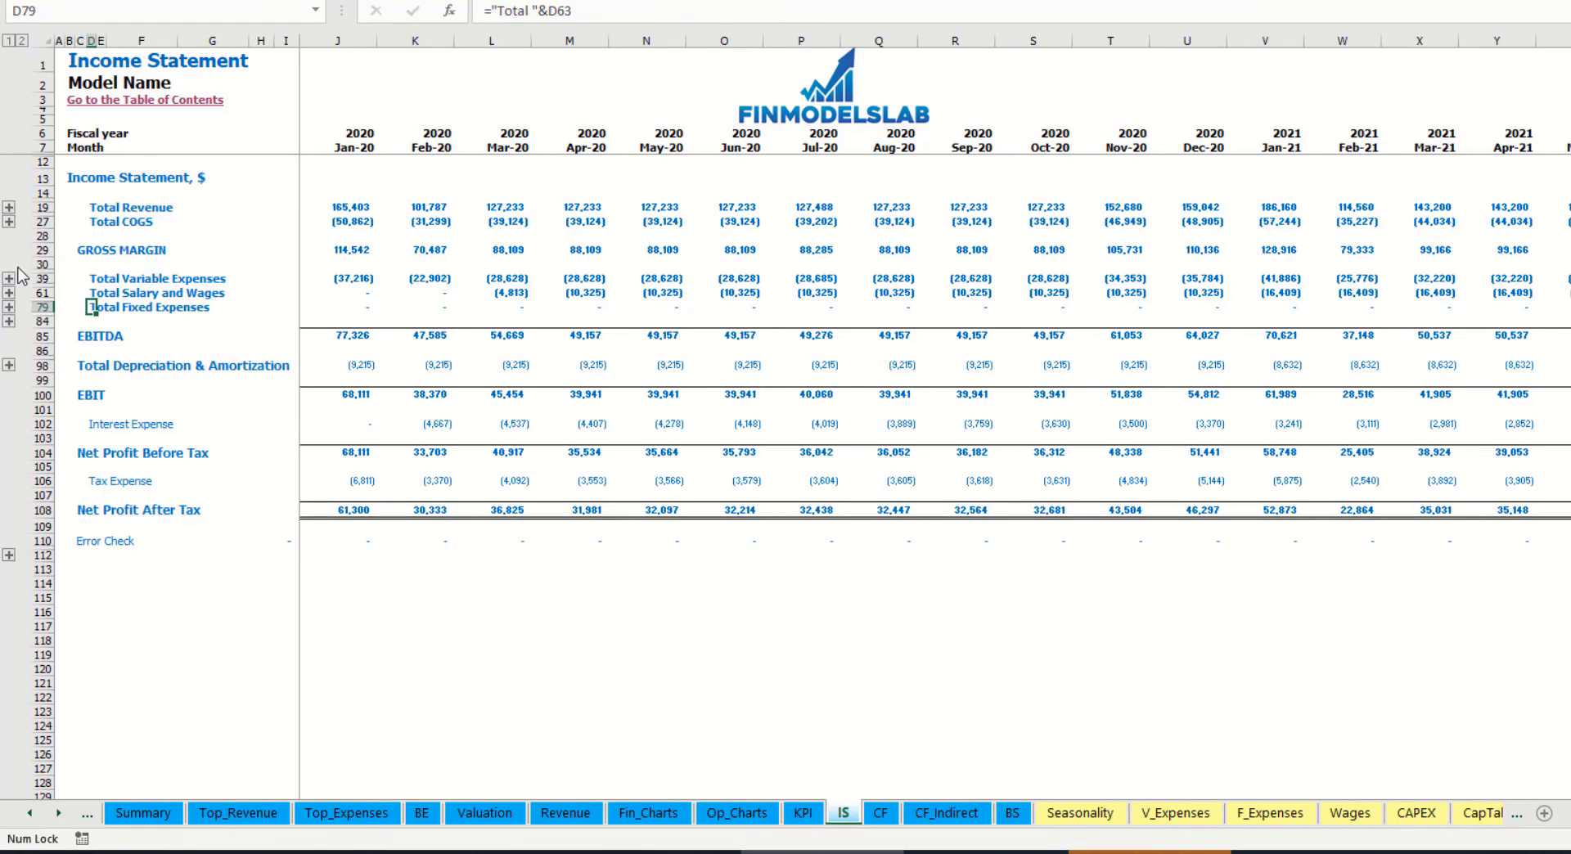
left_click(9, 292)
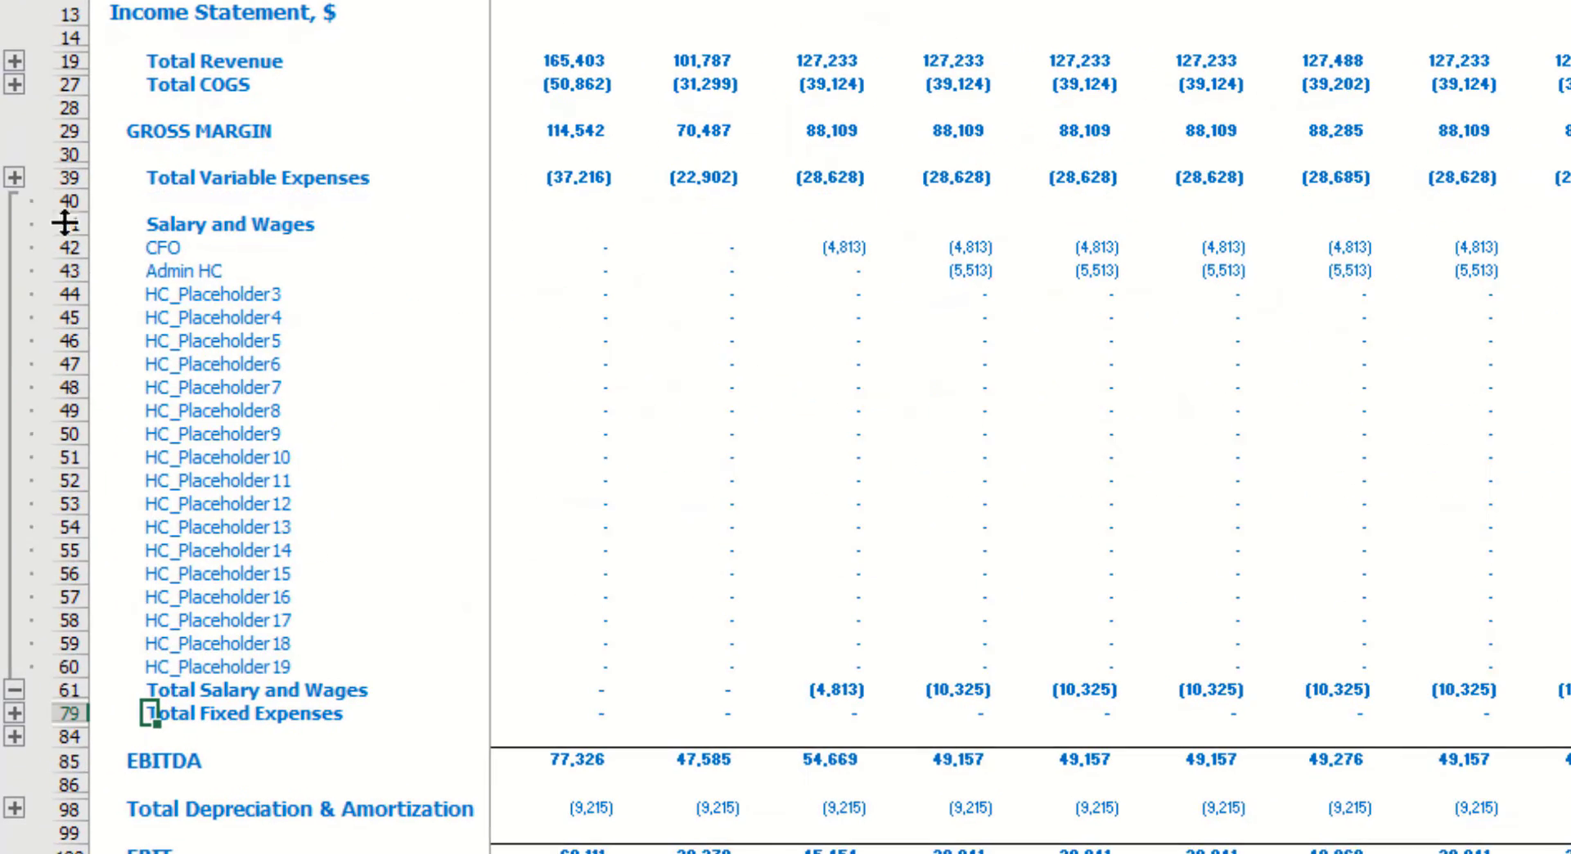
left_click(515, 247)
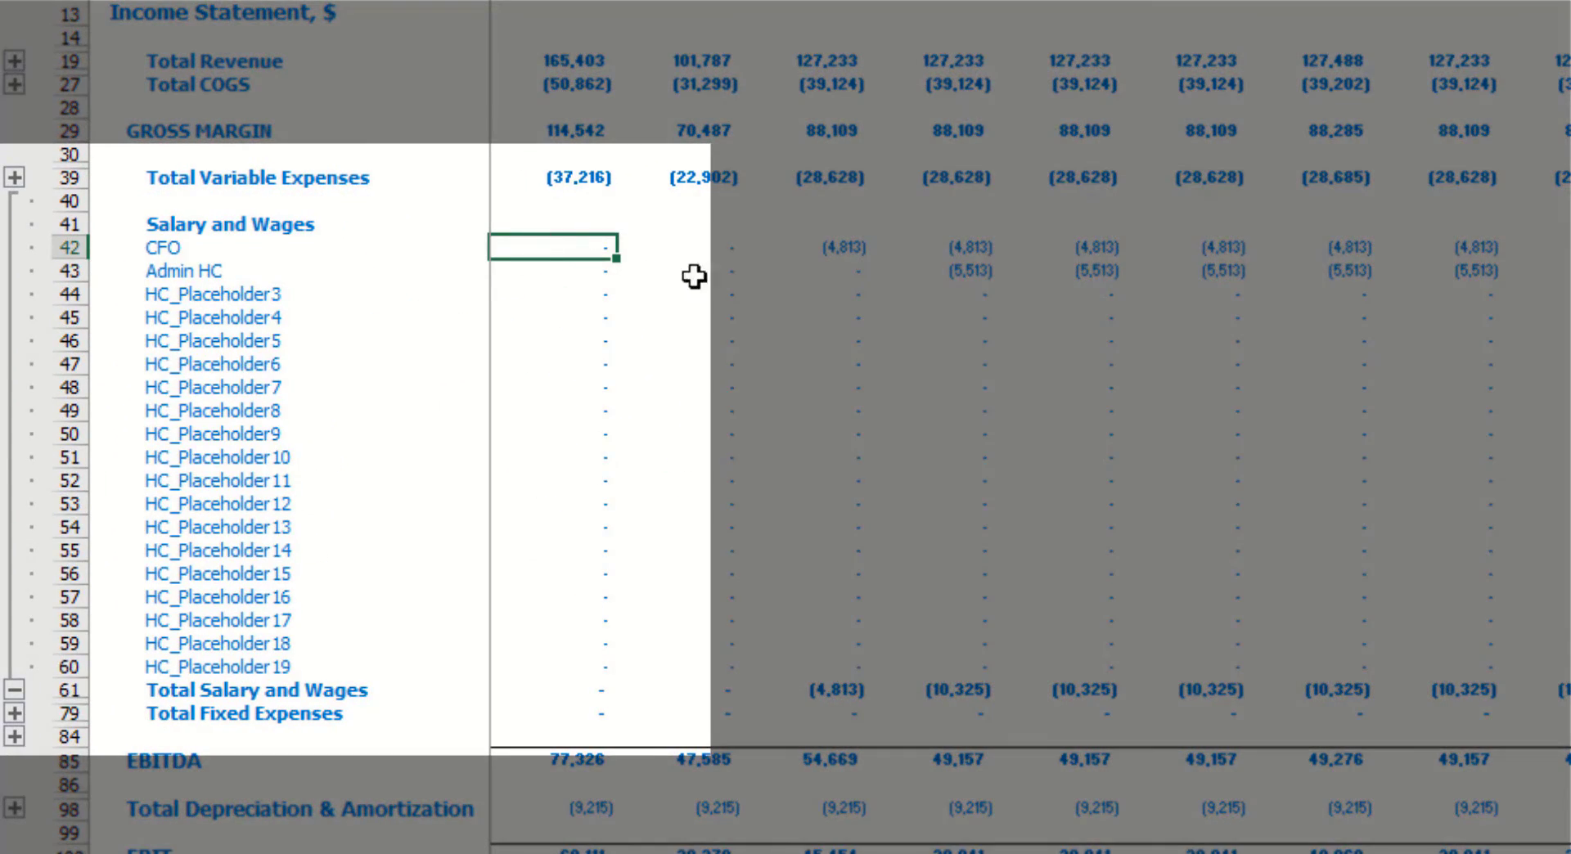
left_click_drag(168, 247, 162, 663)
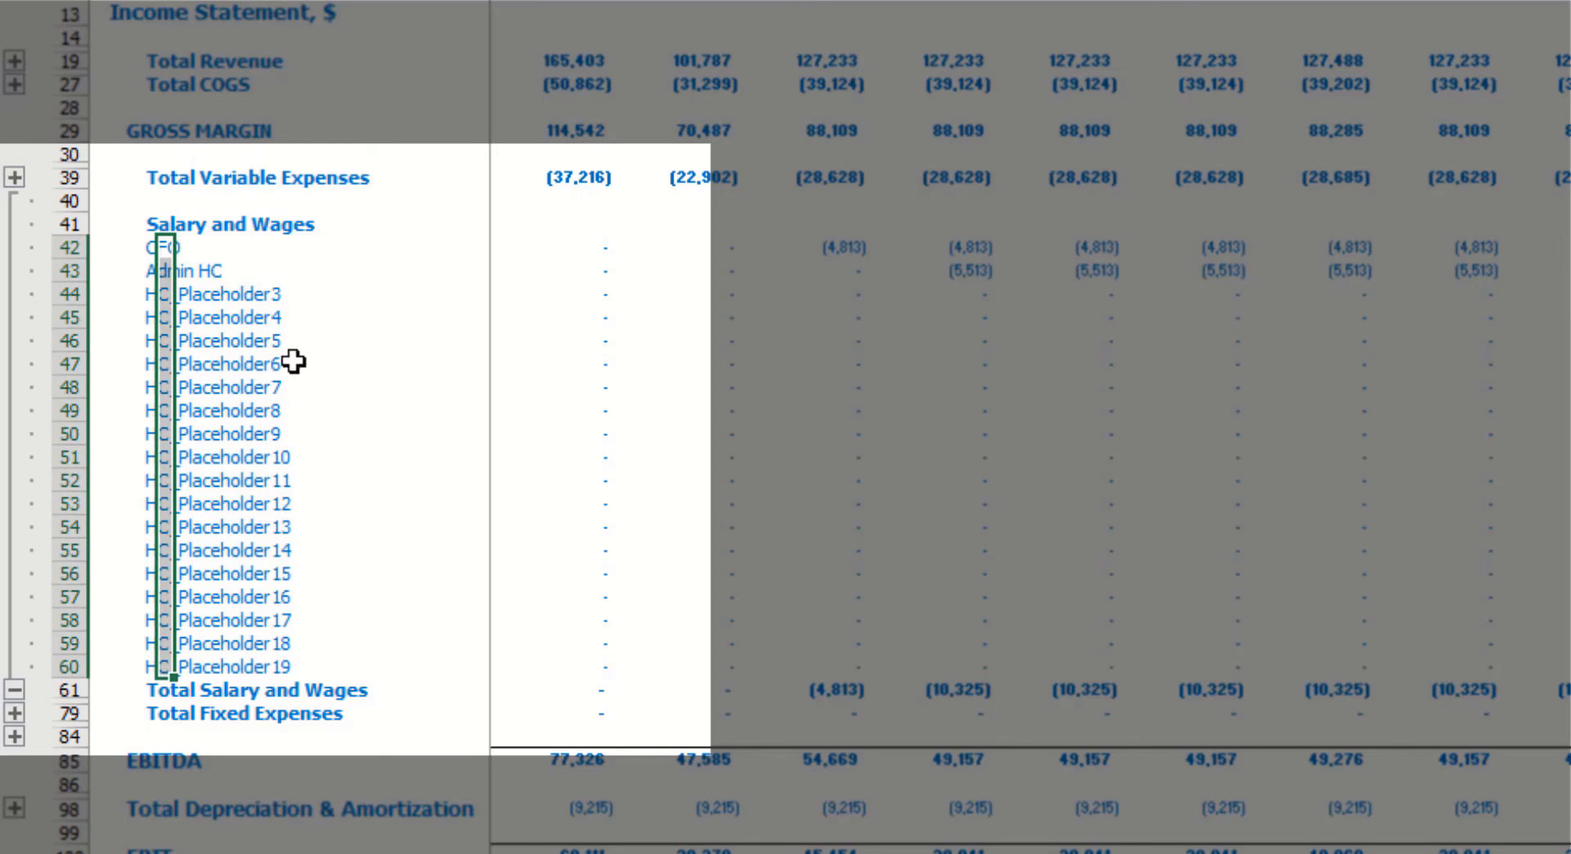
left_click(286, 268)
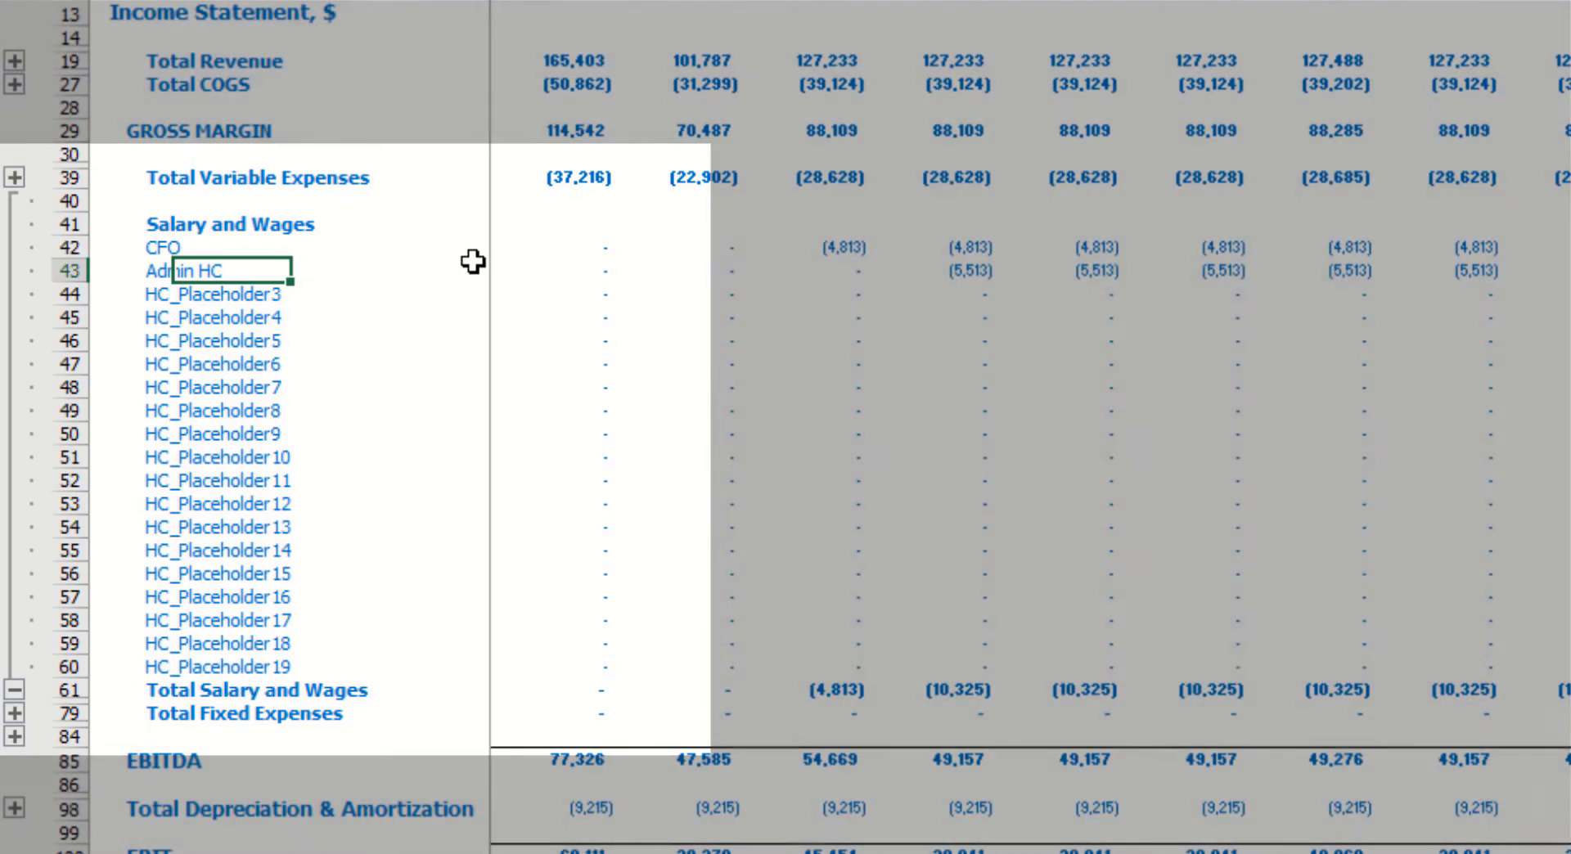
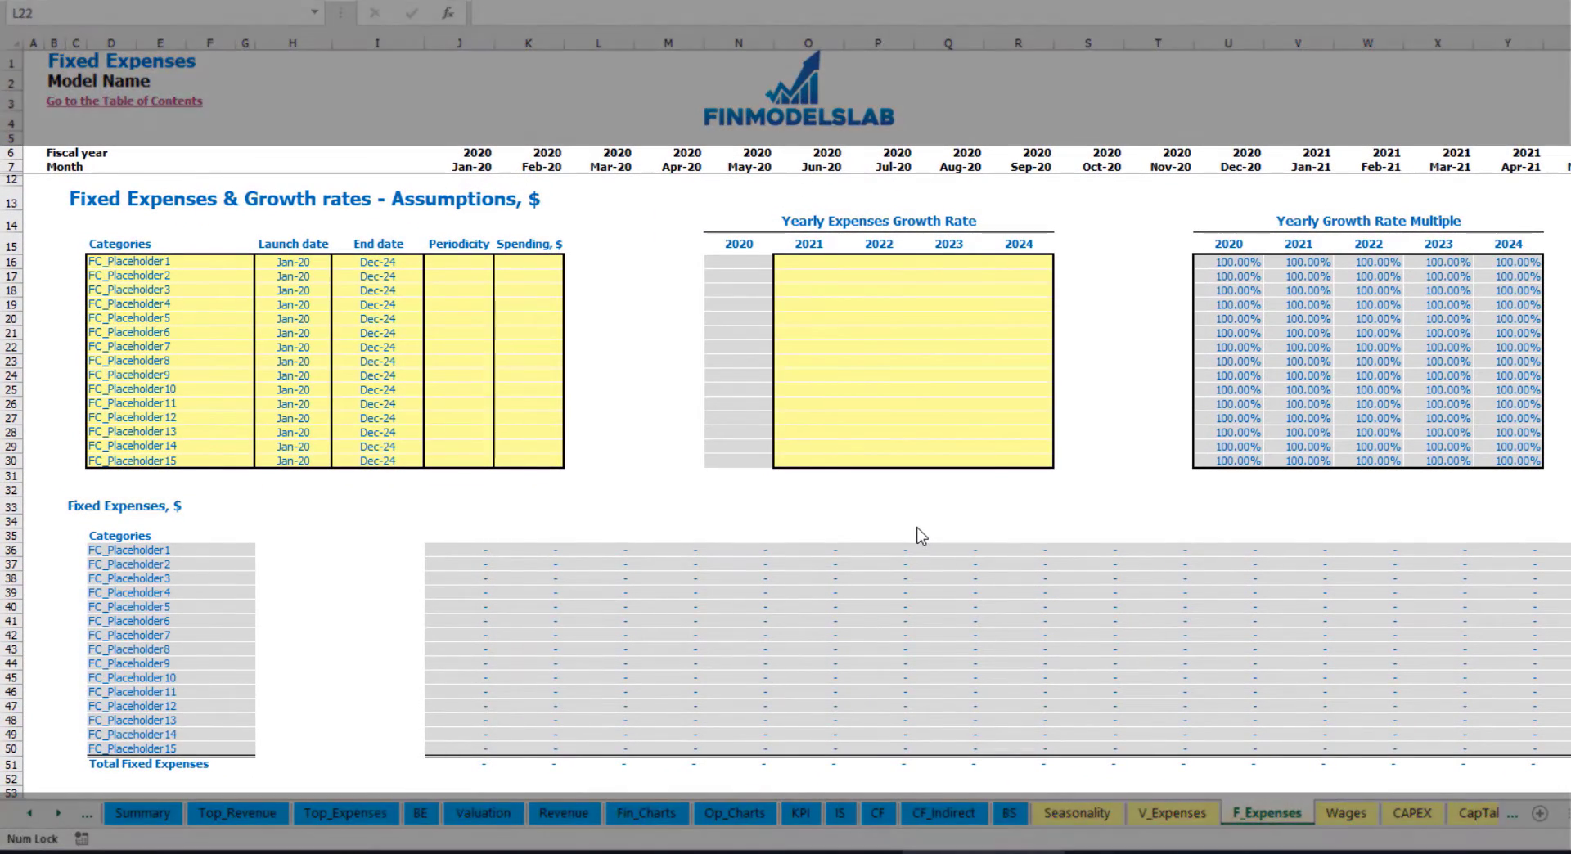
- Name the first fixed expense category Utilities and set its launch date to Mar-20
left_click(174, 261)
type("Util")
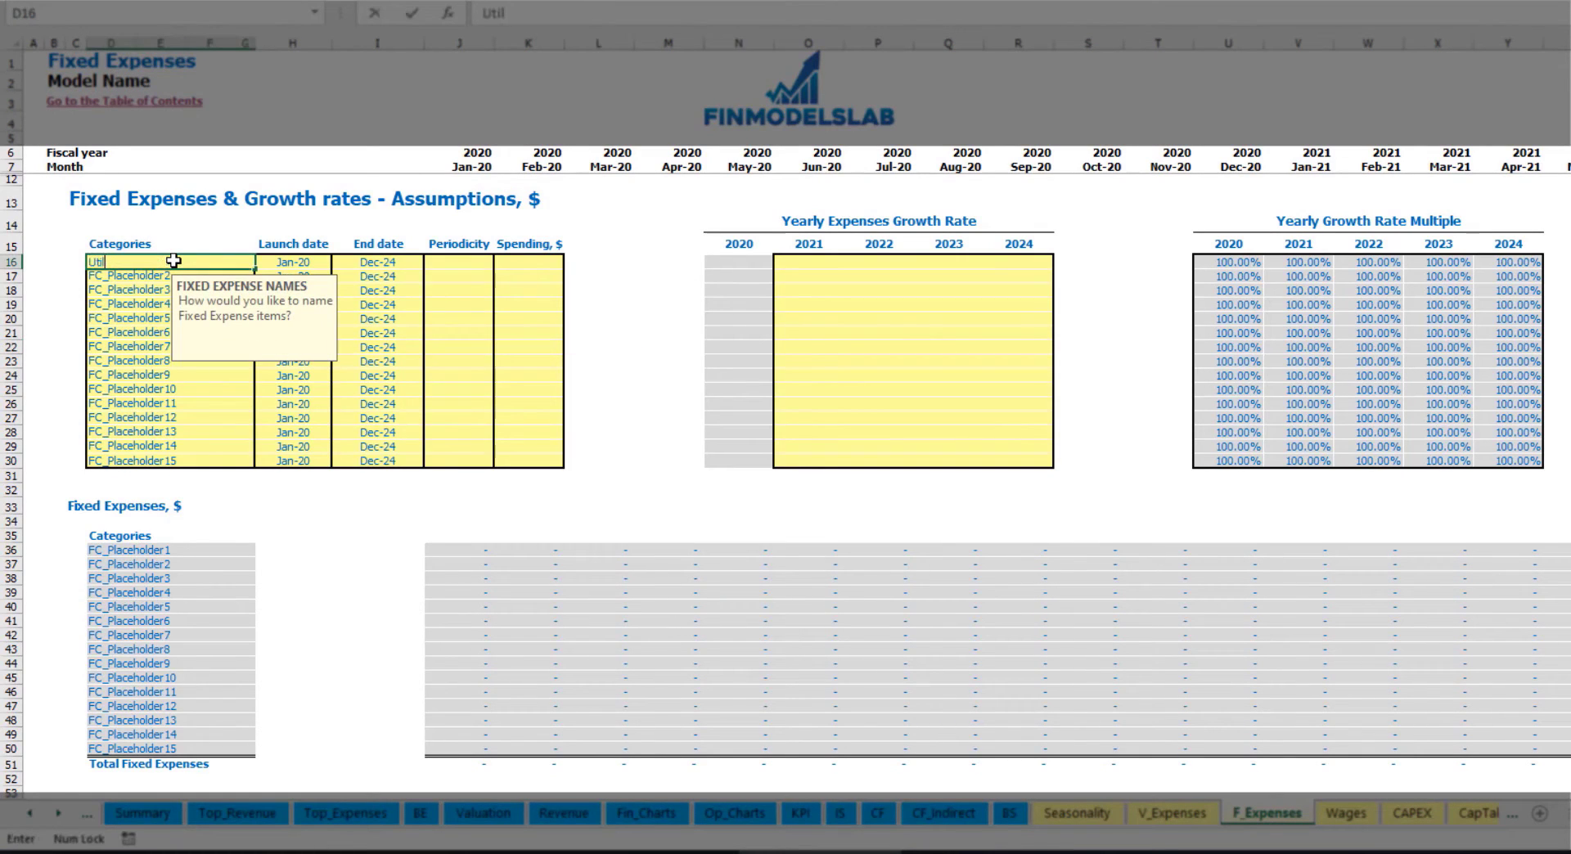
type("ities")
key("Return")
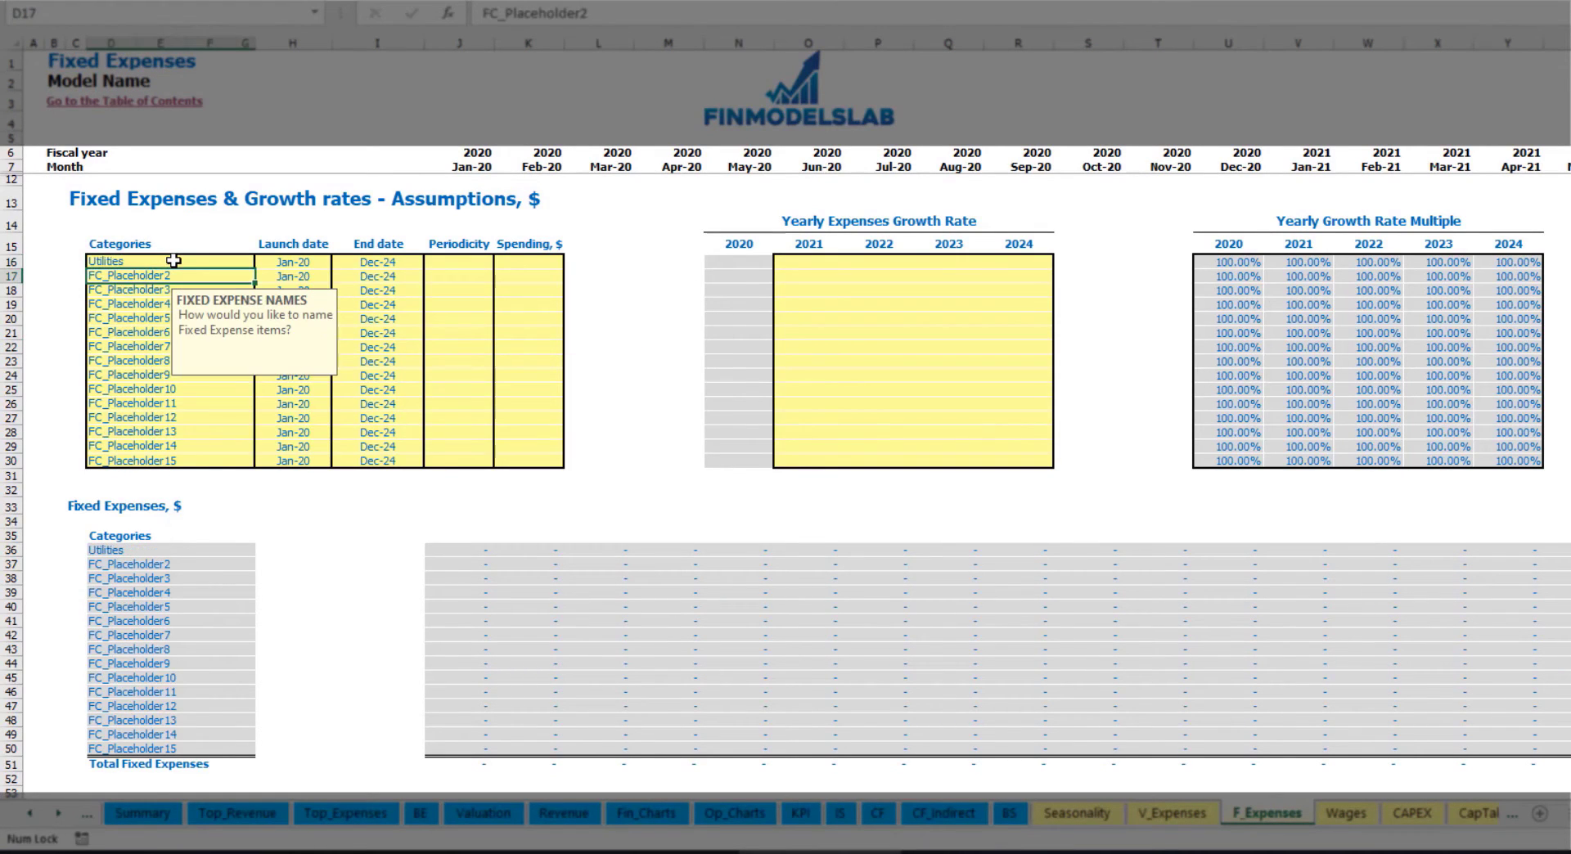
left_click(302, 262)
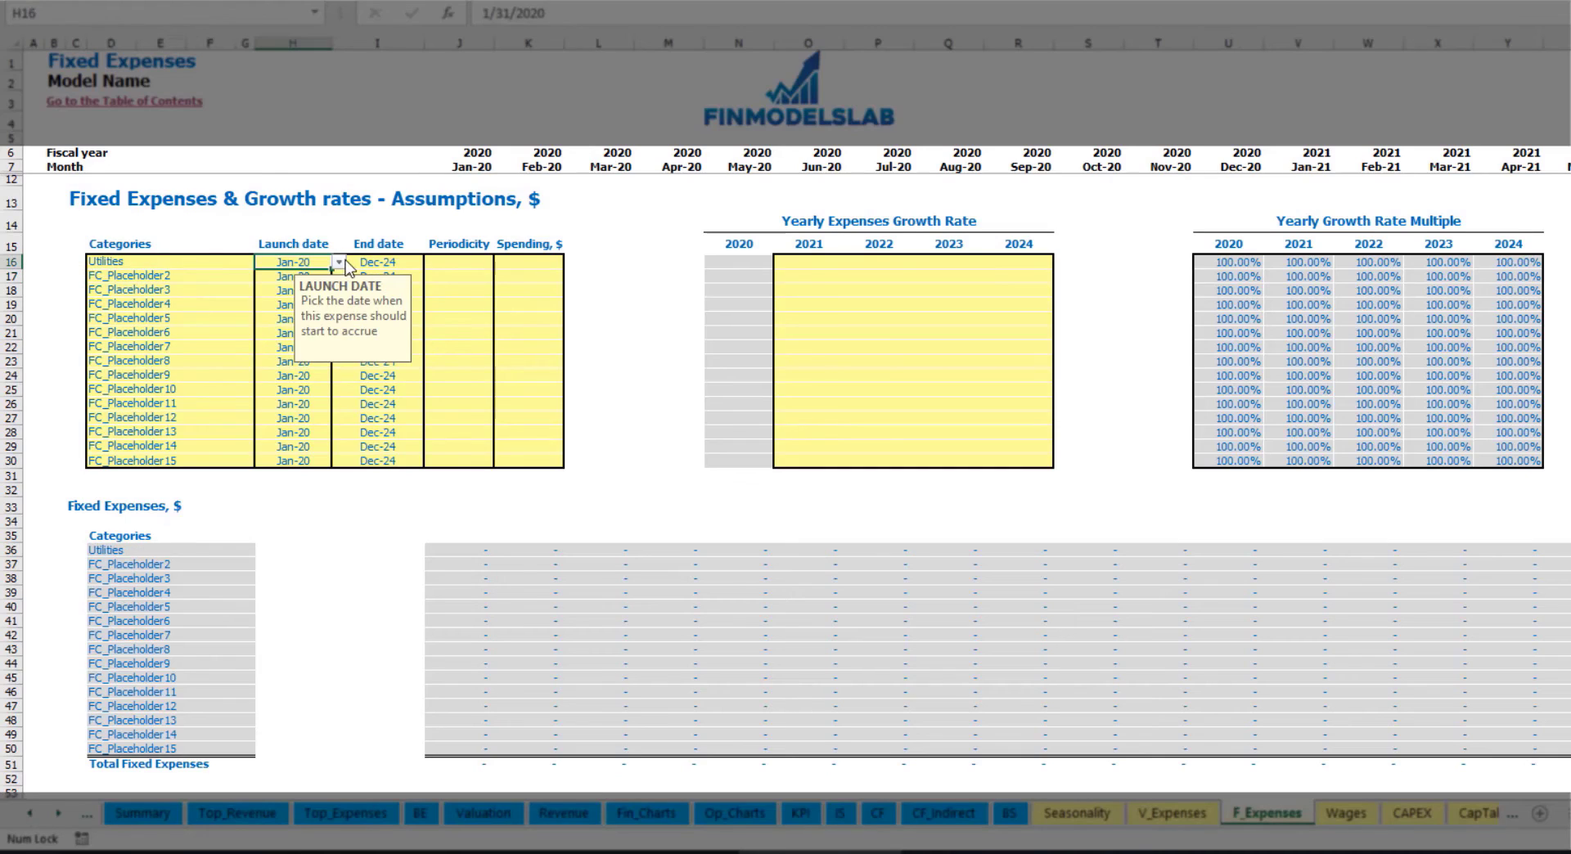
left_click(338, 262)
left_click(286, 303)
- Check the Utilities end date and look along the model's monthly timeline on the Fixed Expenses sheet
left_click(401, 261)
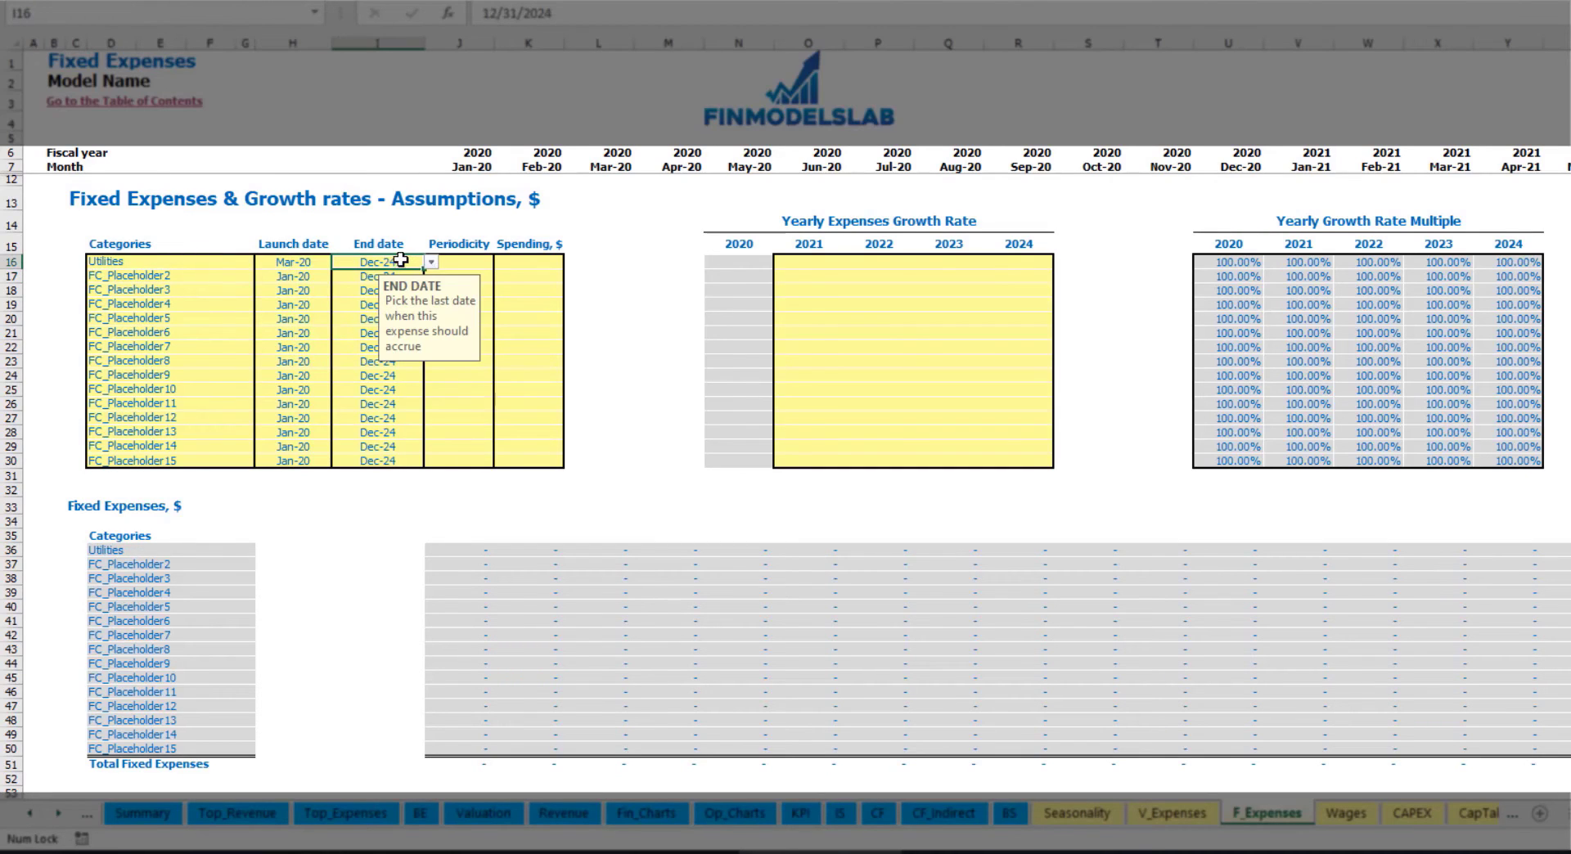
left_click(471, 168)
key("ctrl+Right")
key("ctrl+Left")
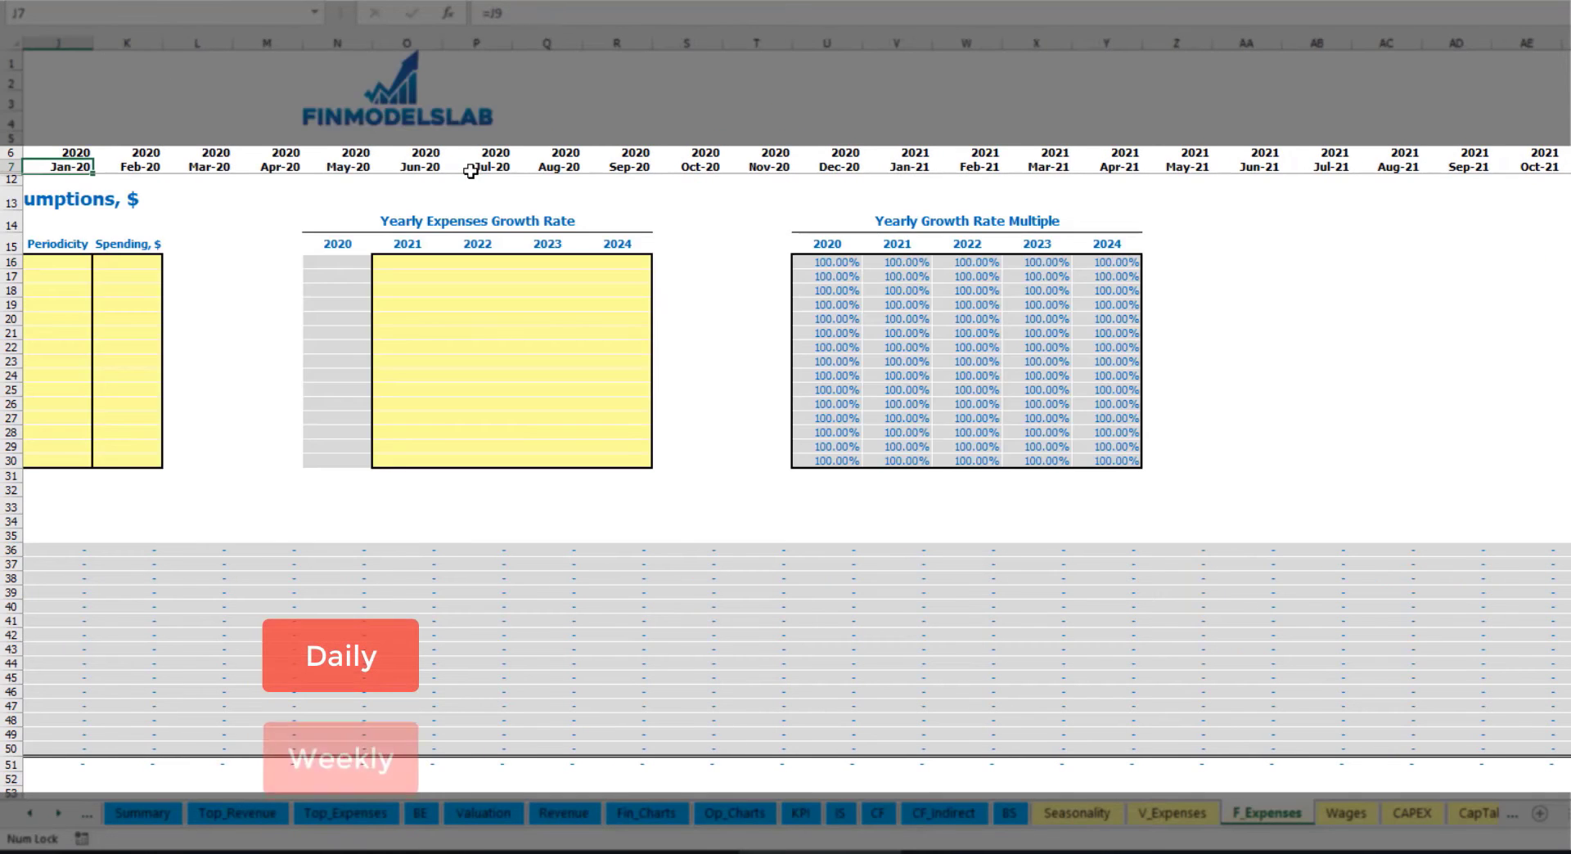
key("Left")
key("Left")
key("Left")
key("Home")
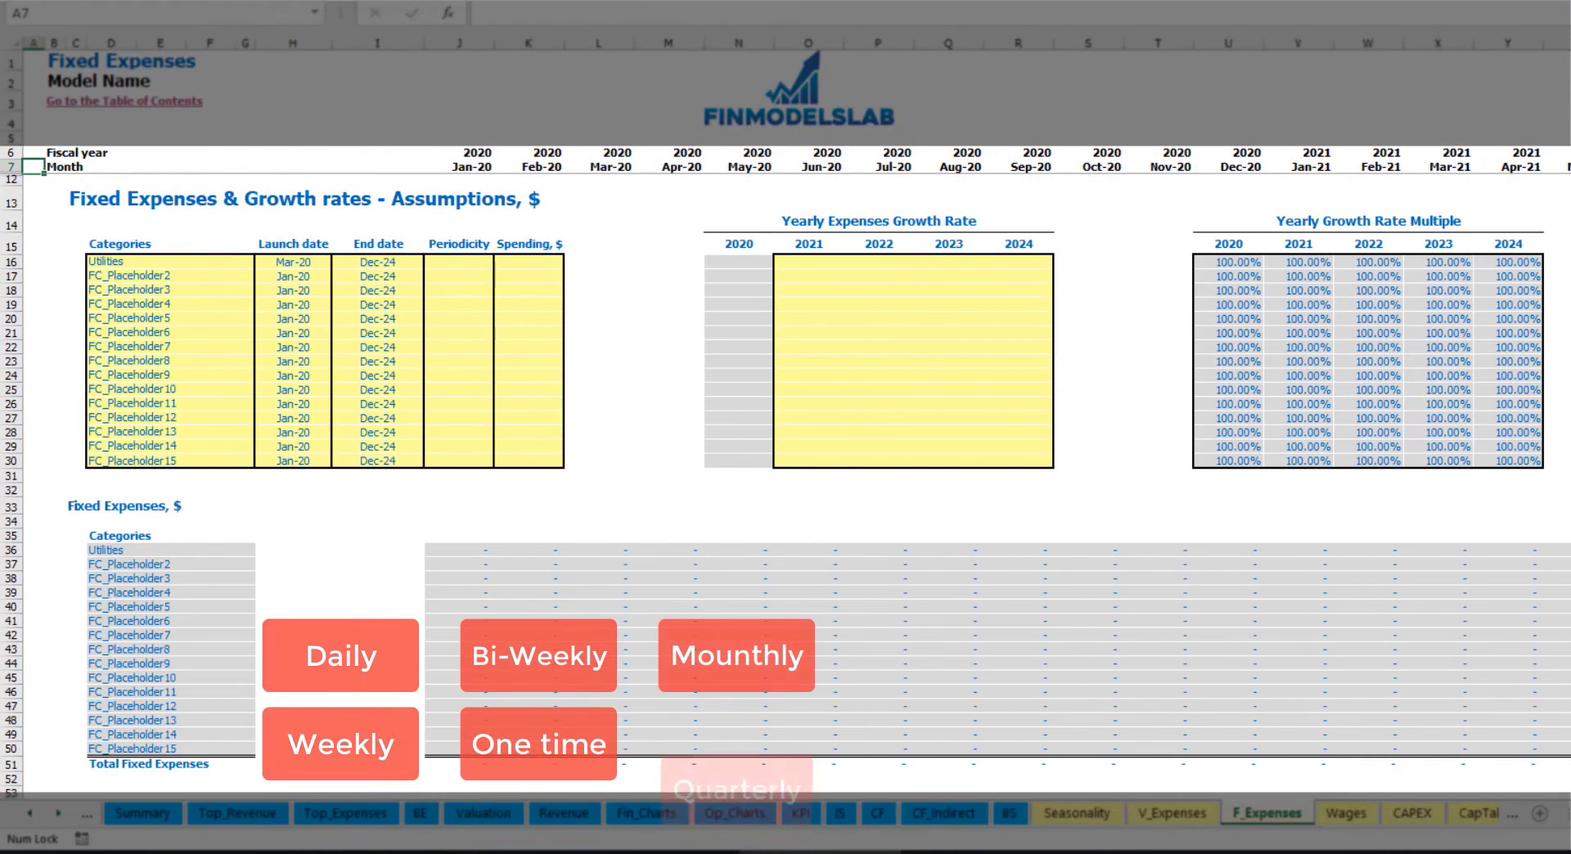
- Set the Utilities periodicity to Daily and its spending to 50
left_click(483, 263)
left_click(501, 262)
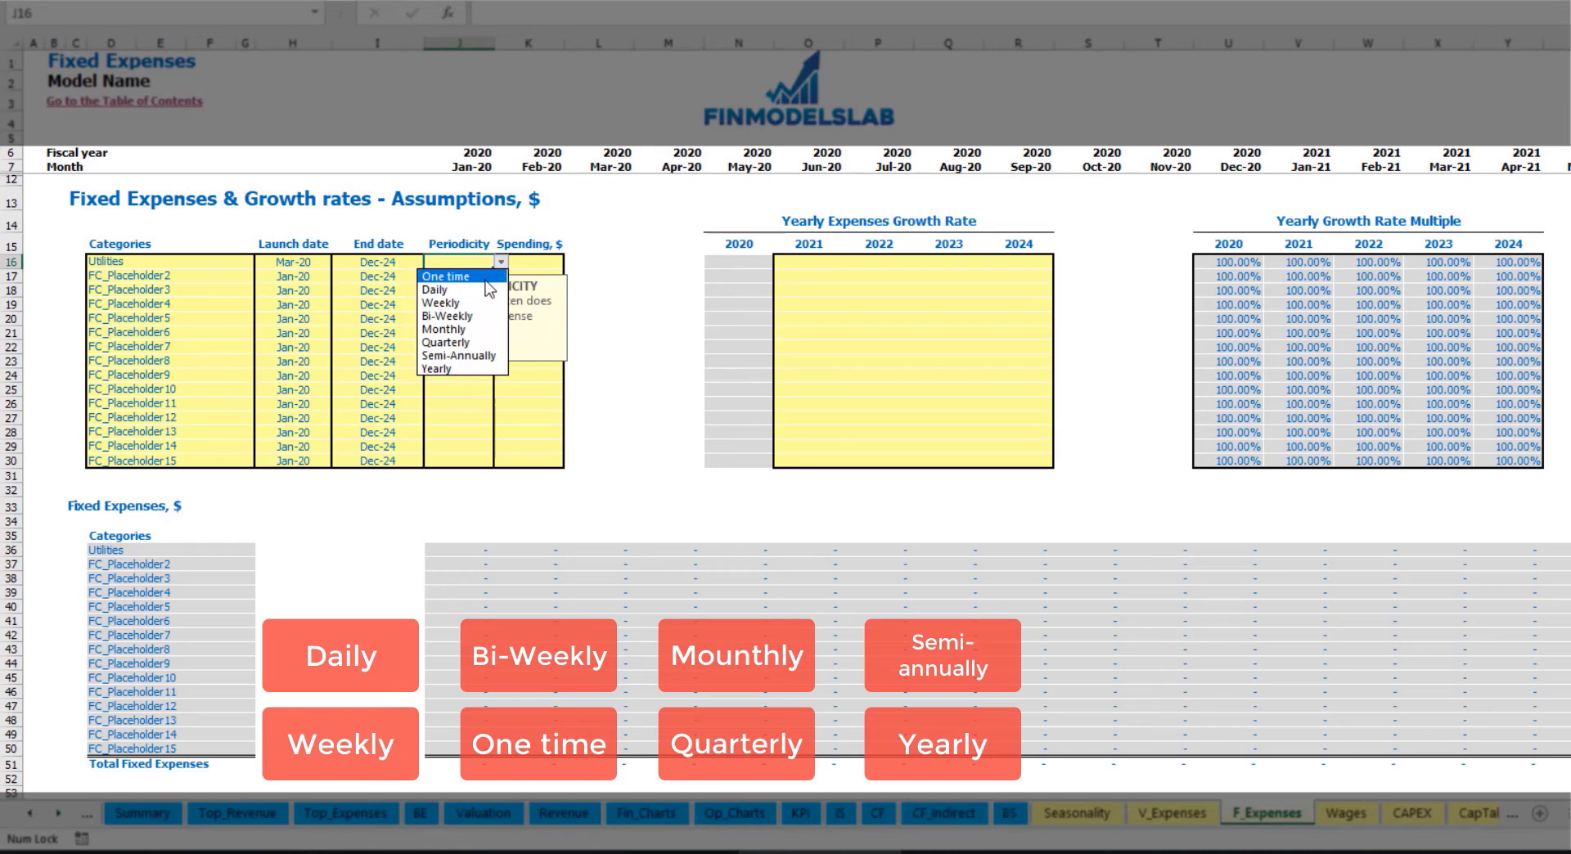
left_click(442, 289)
key("Right")
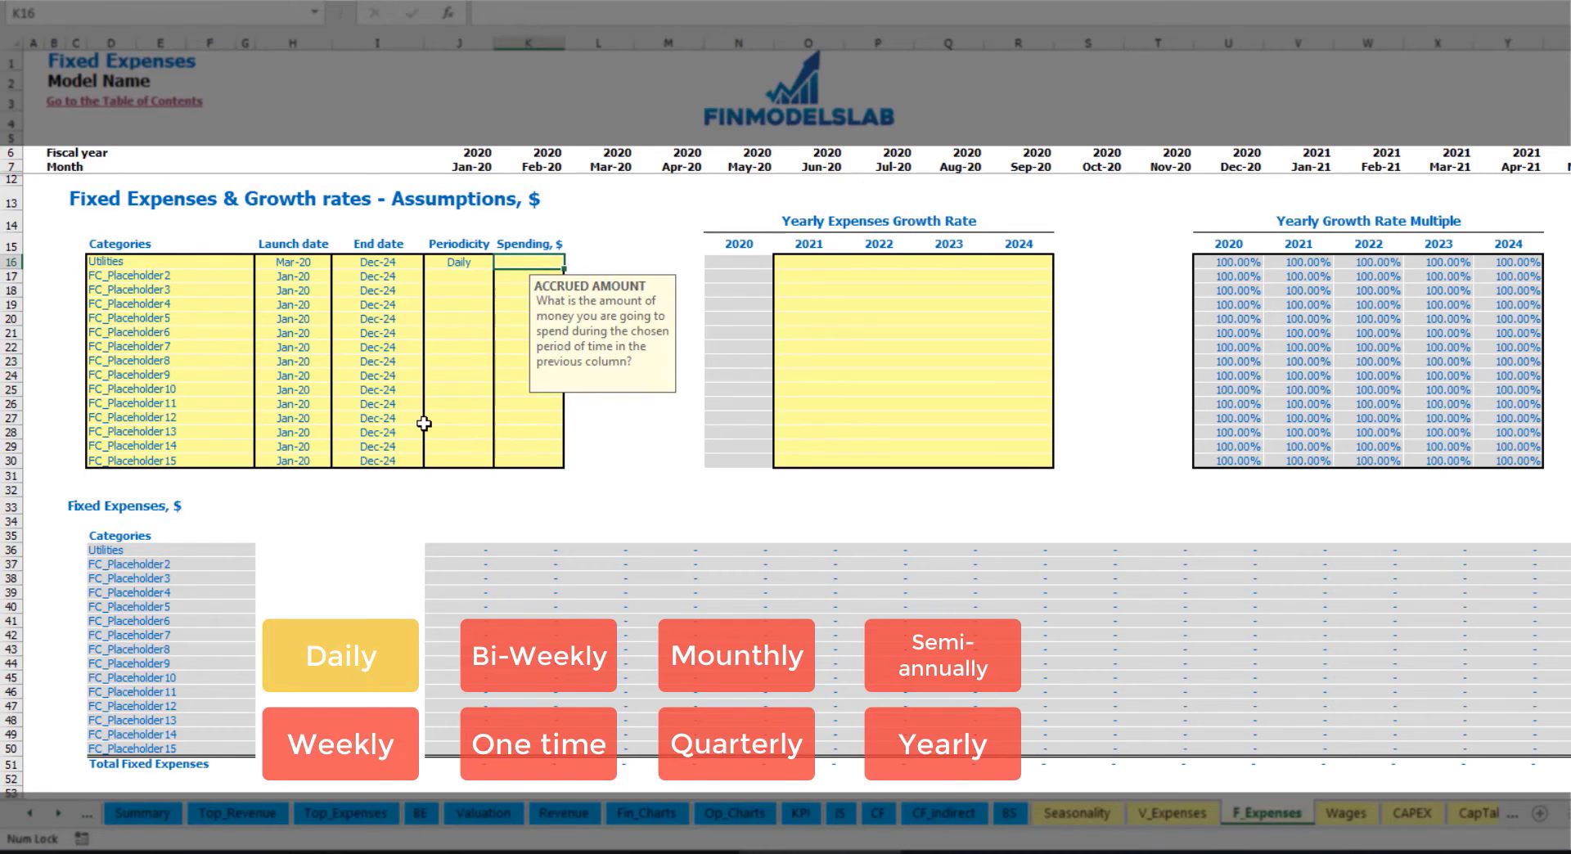
type("50")
key("Return")
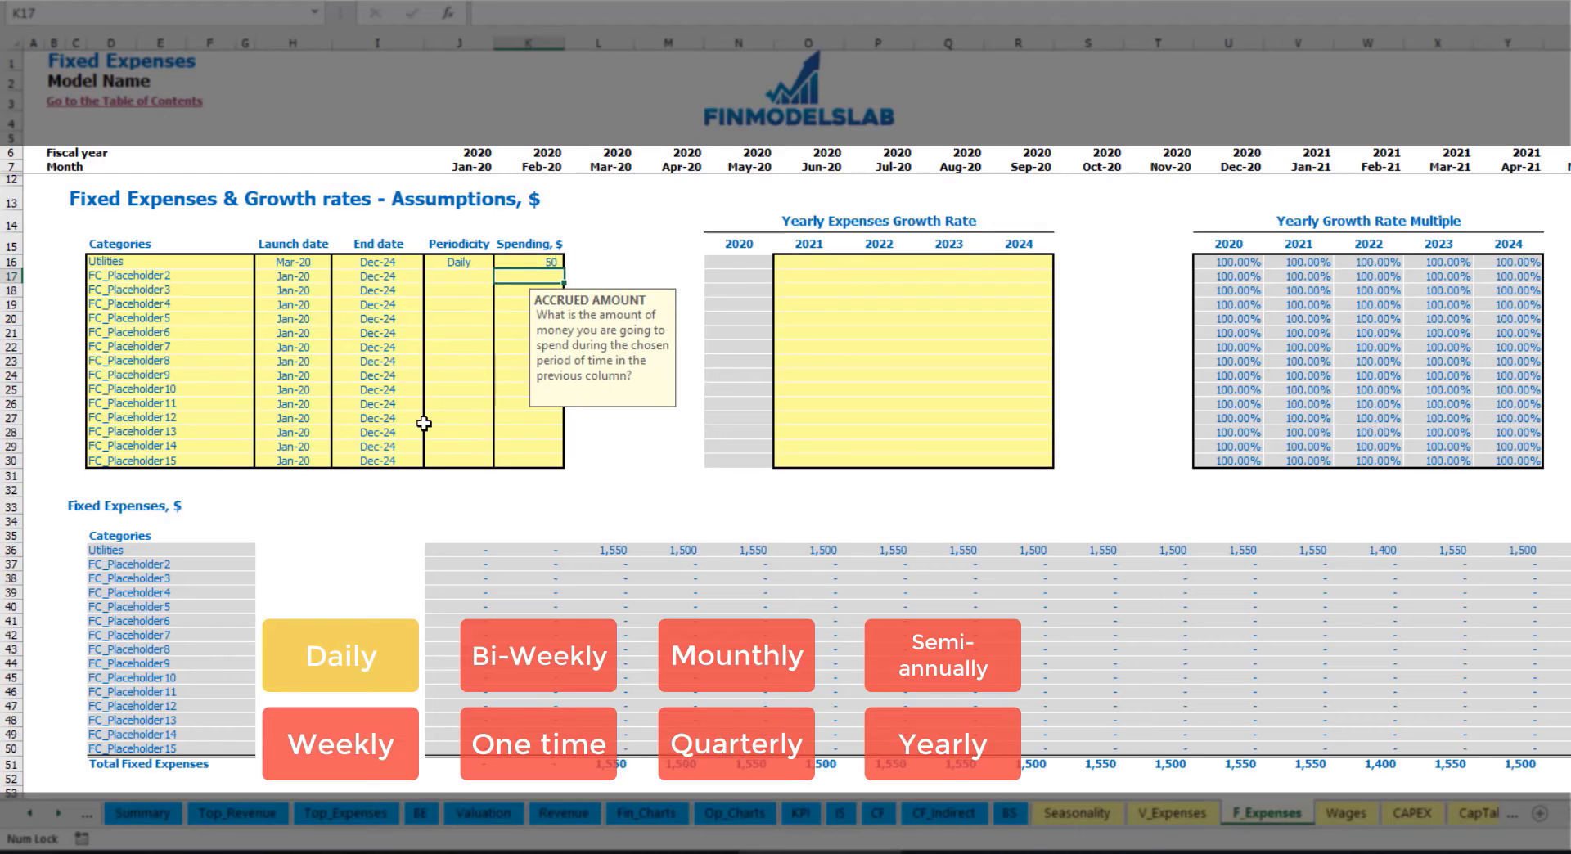
- Compare the calculated Utilities expenses for the months from Mar-20 through May-20
left_click(609, 554)
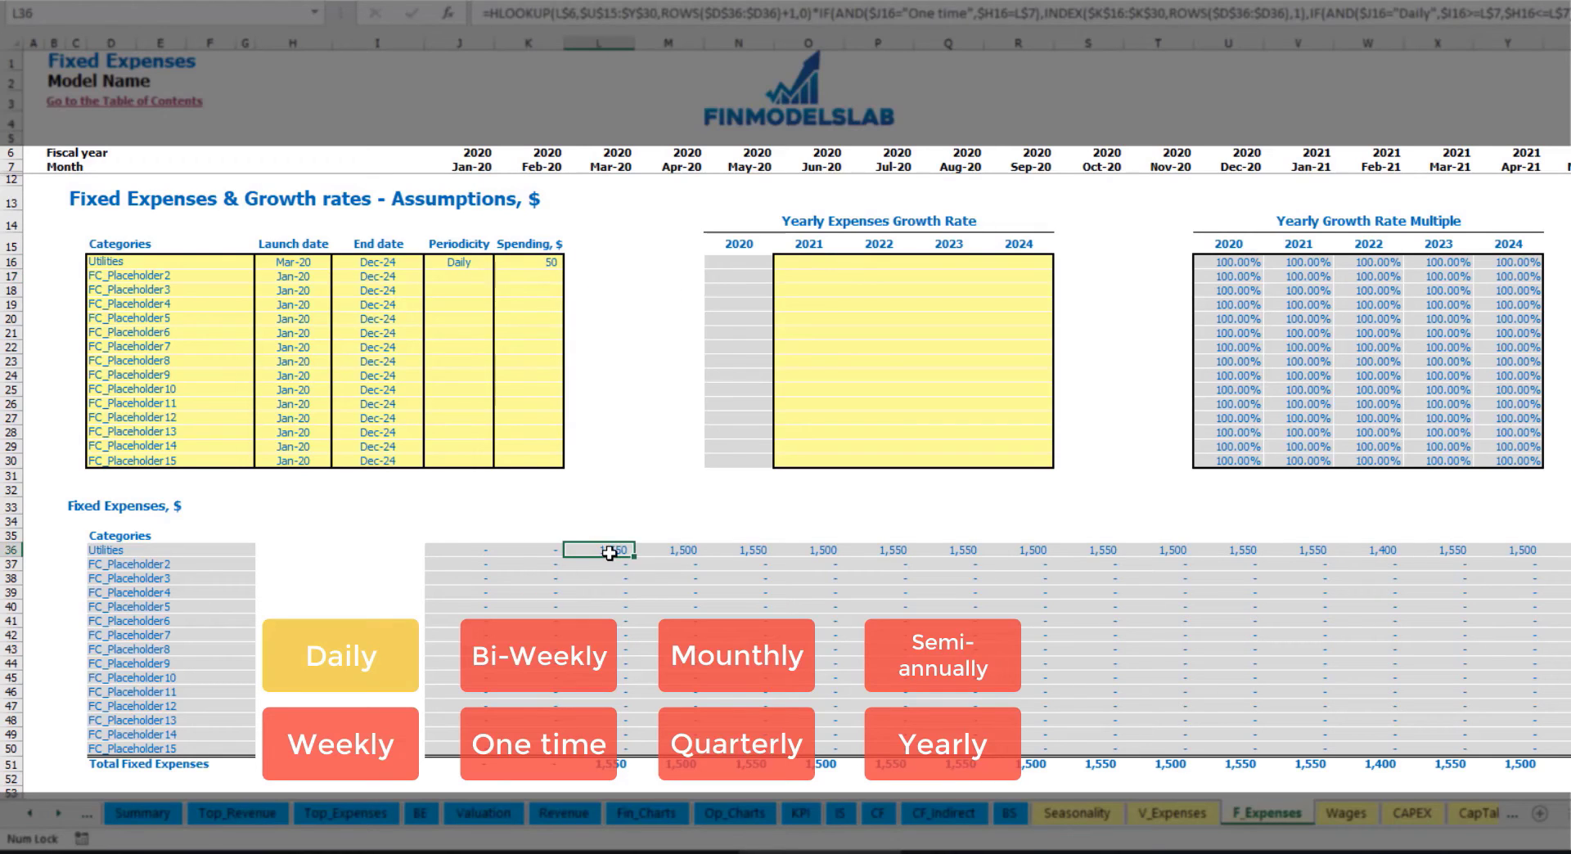
left_click(679, 557)
left_click(762, 551)
left_click(613, 544)
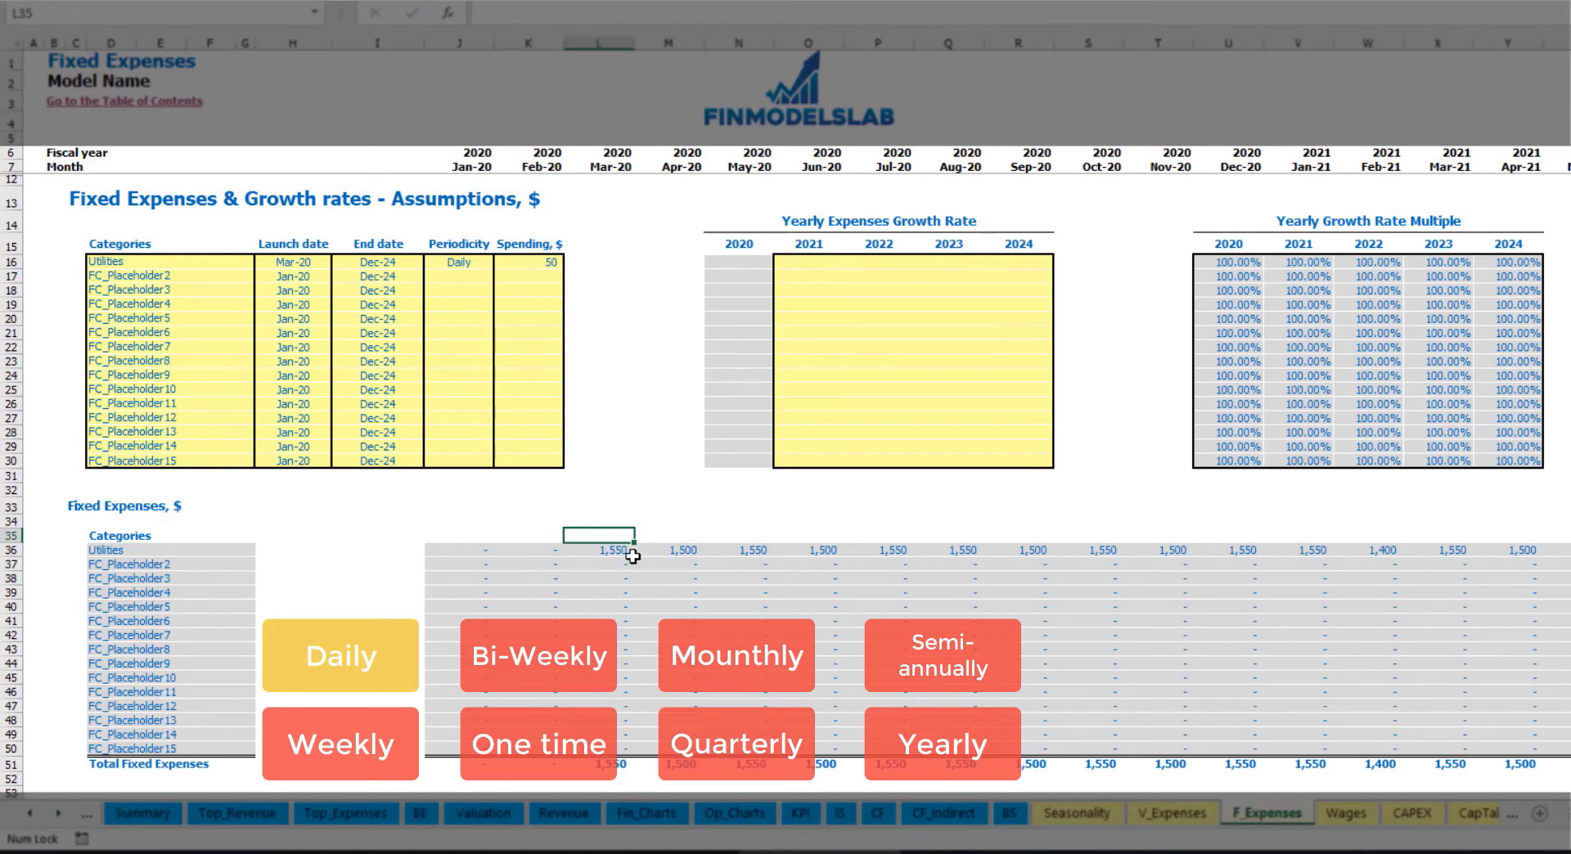
left_click(655, 553)
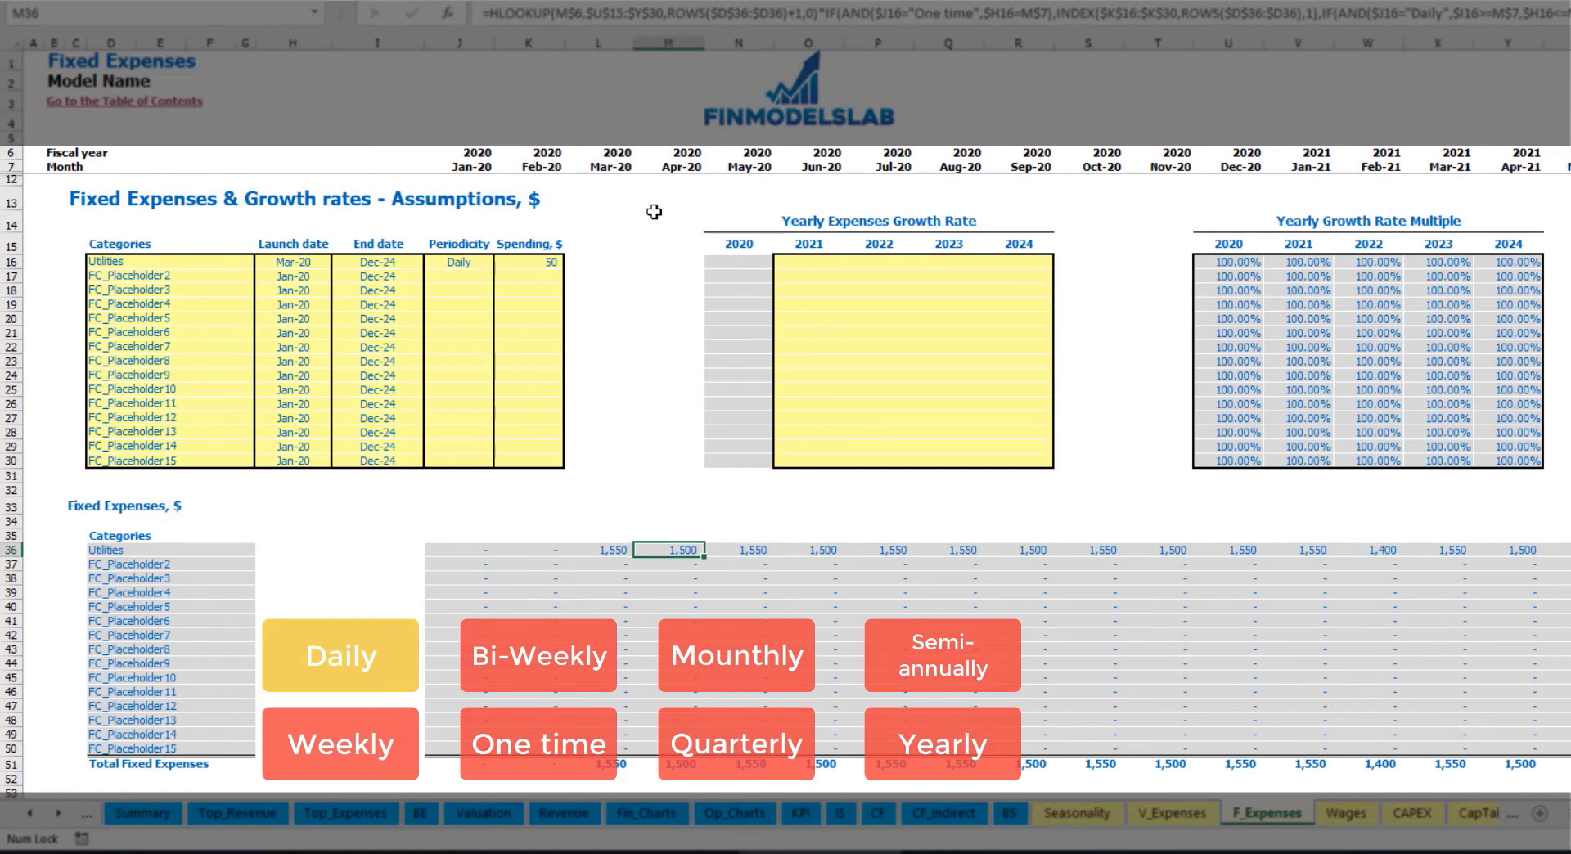
left_click(604, 162)
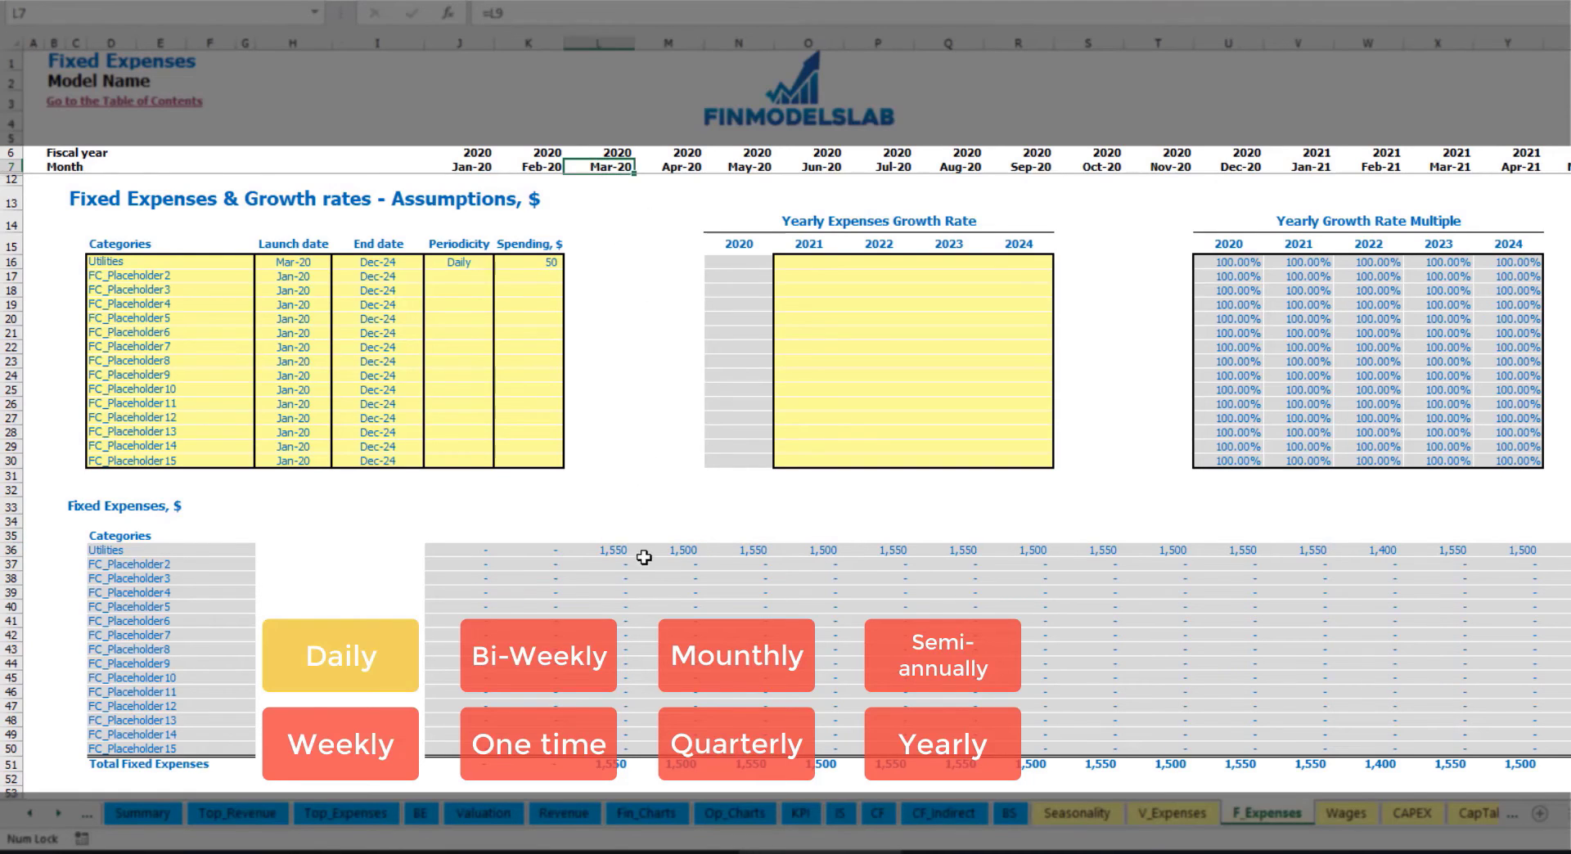
left_click(618, 552)
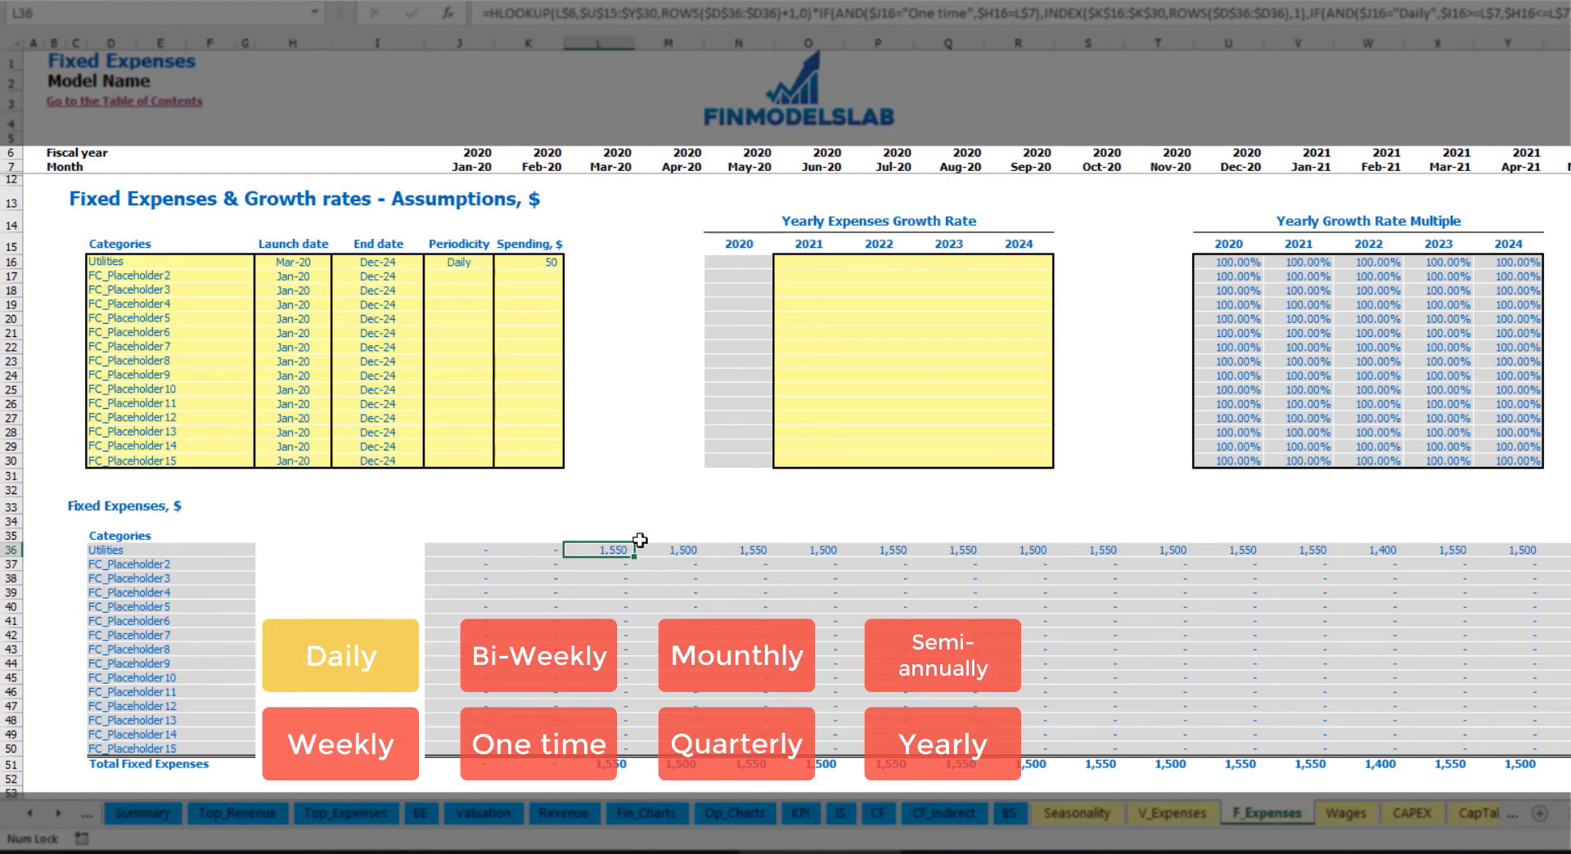
left_click(684, 548)
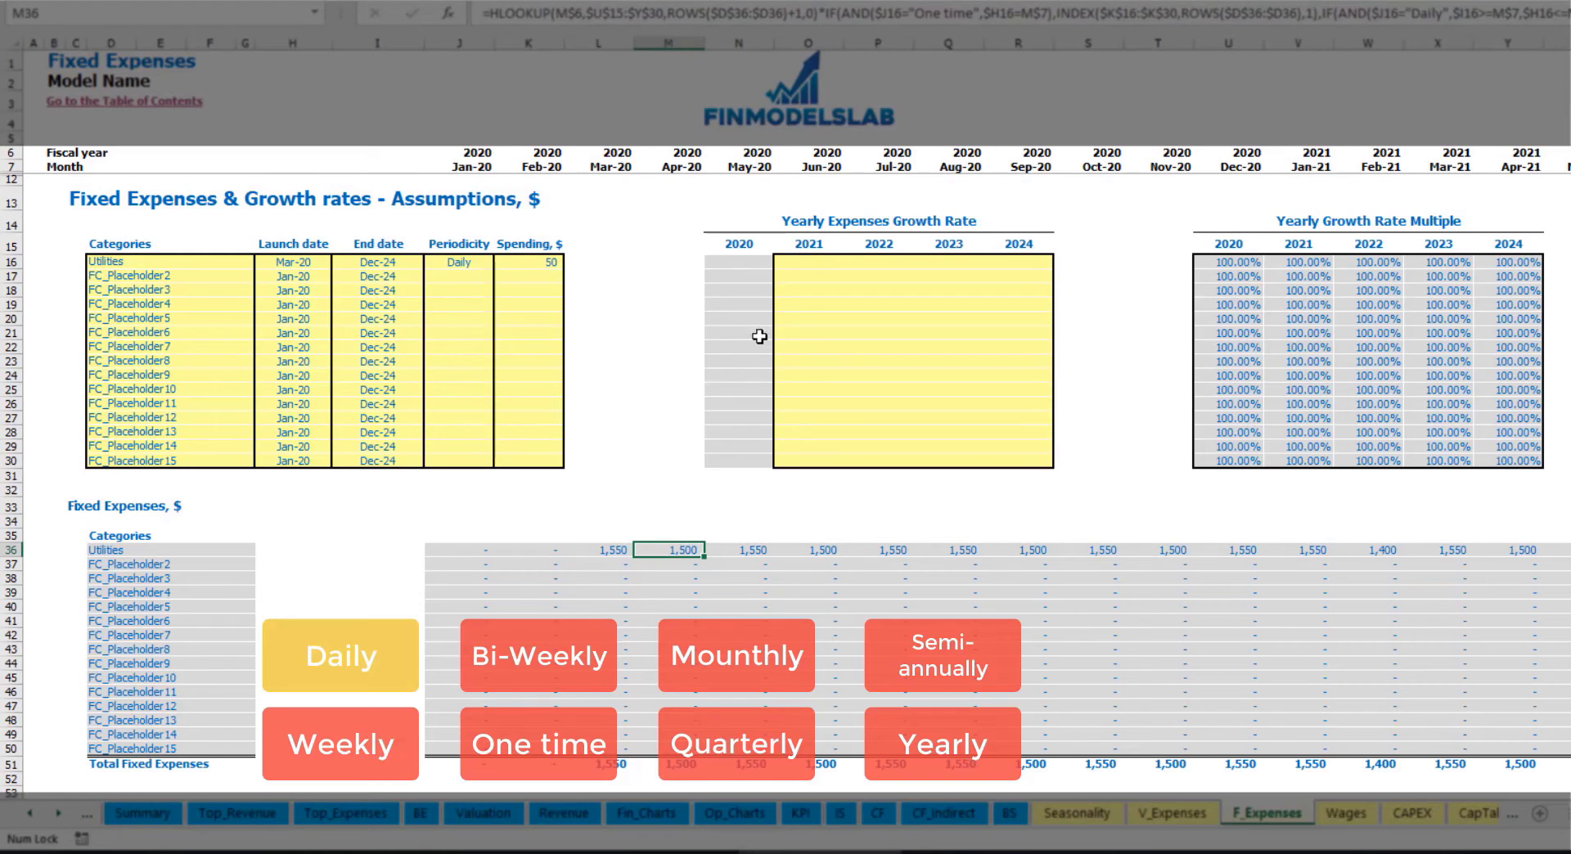
- Set the yearly expenses growth rate for Utilities to 5% for each year from 2021 through 2024
left_click(818, 265)
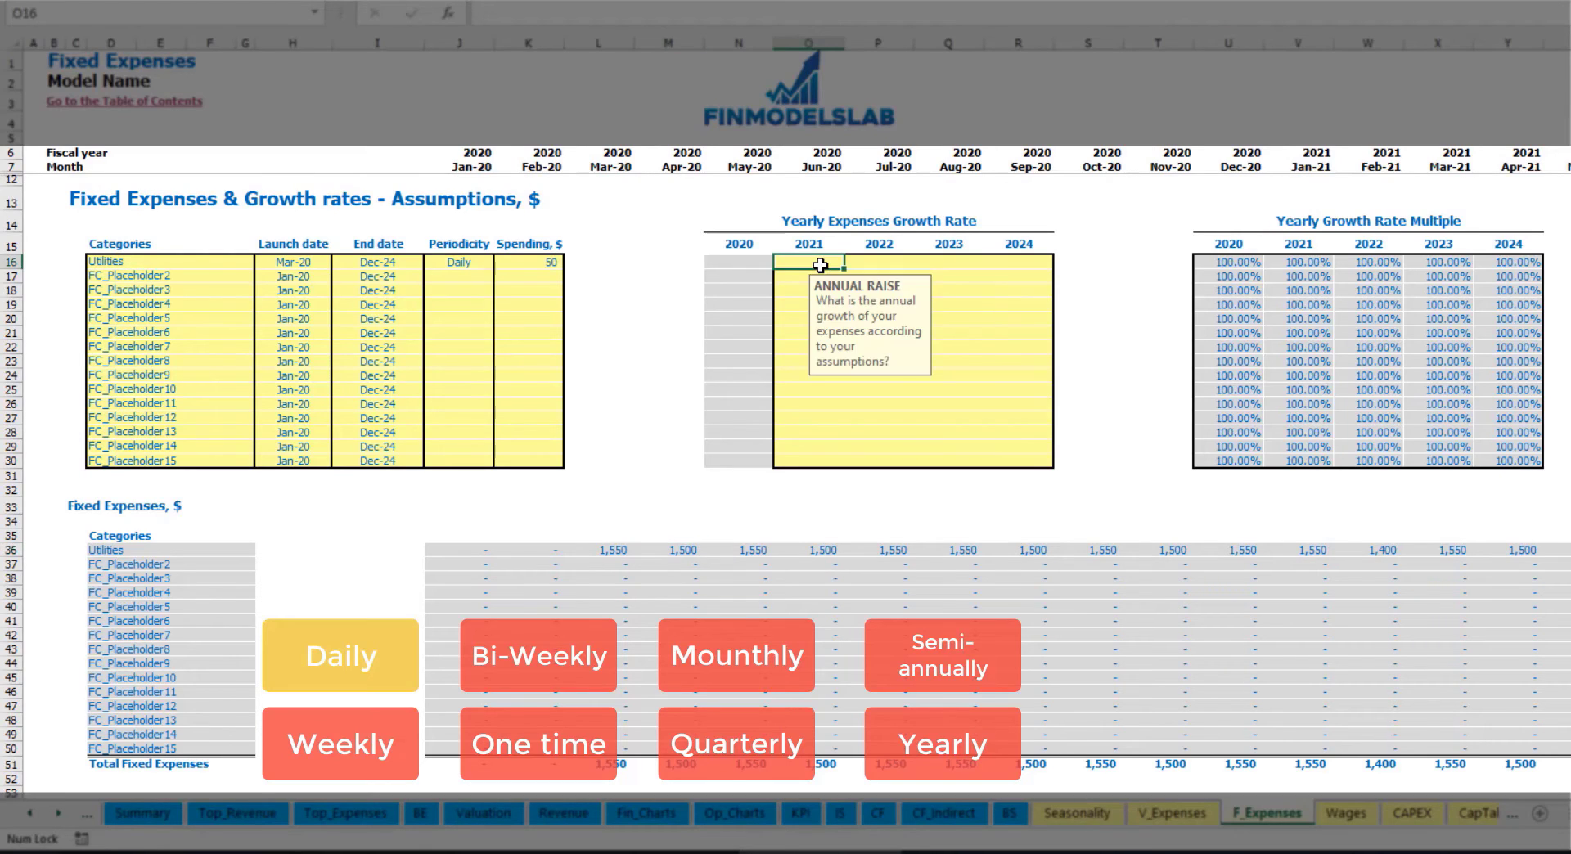
type("5%")
key("ctrl+Return")
key("ctrl+c")
key("Right")
key("shift+Right")
key("shift+Right")
key("ctrl+v")
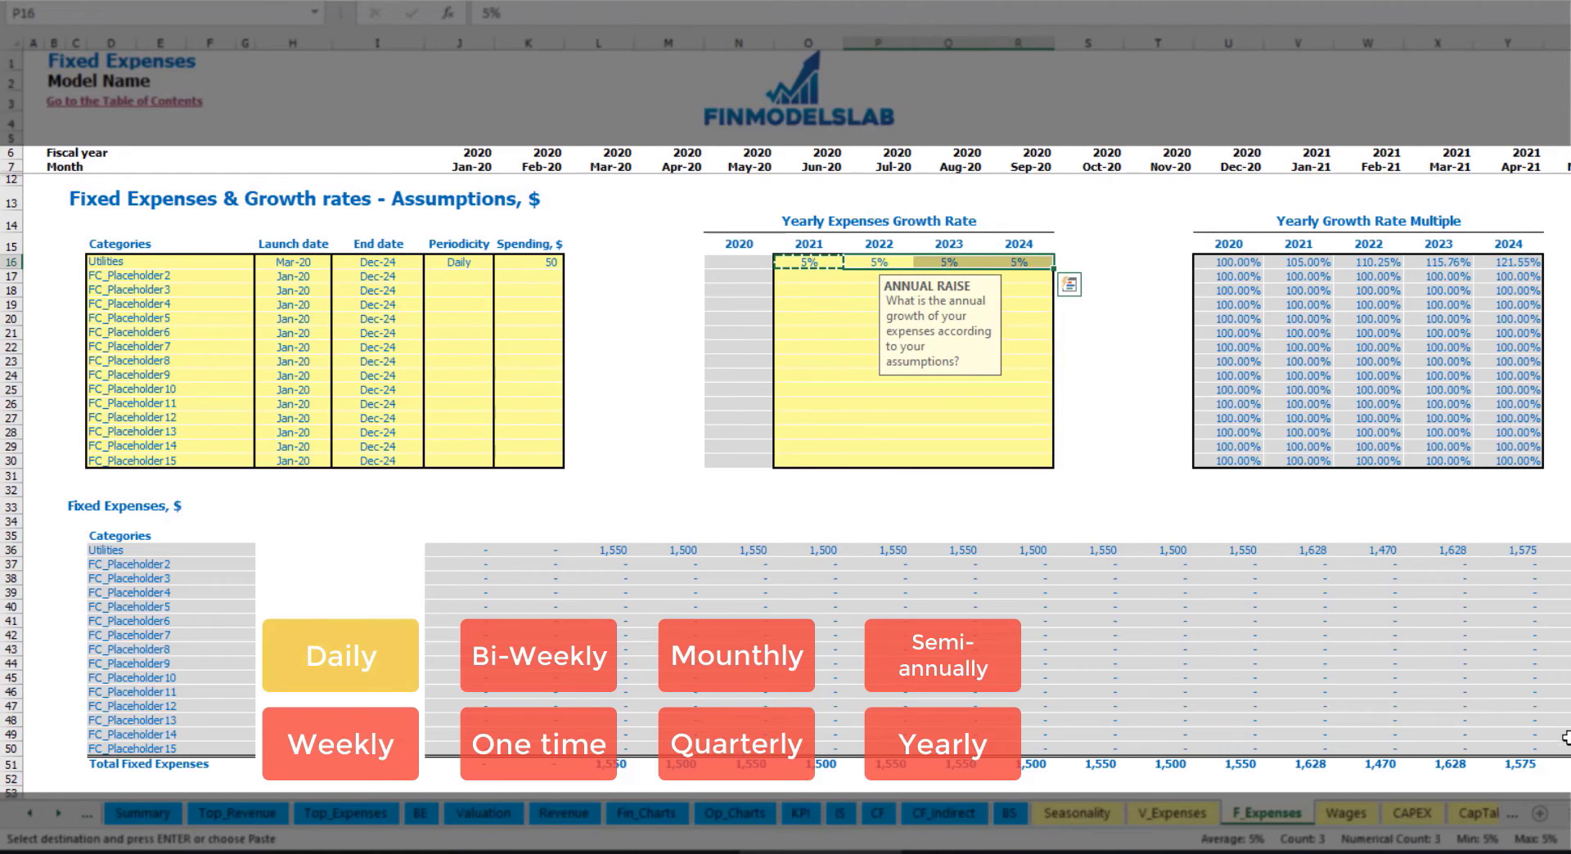
- Review the Utilities growth rates and their effect on the monthly expenses along the timeline into 2024
left_click_drag(810, 262, 1006, 261)
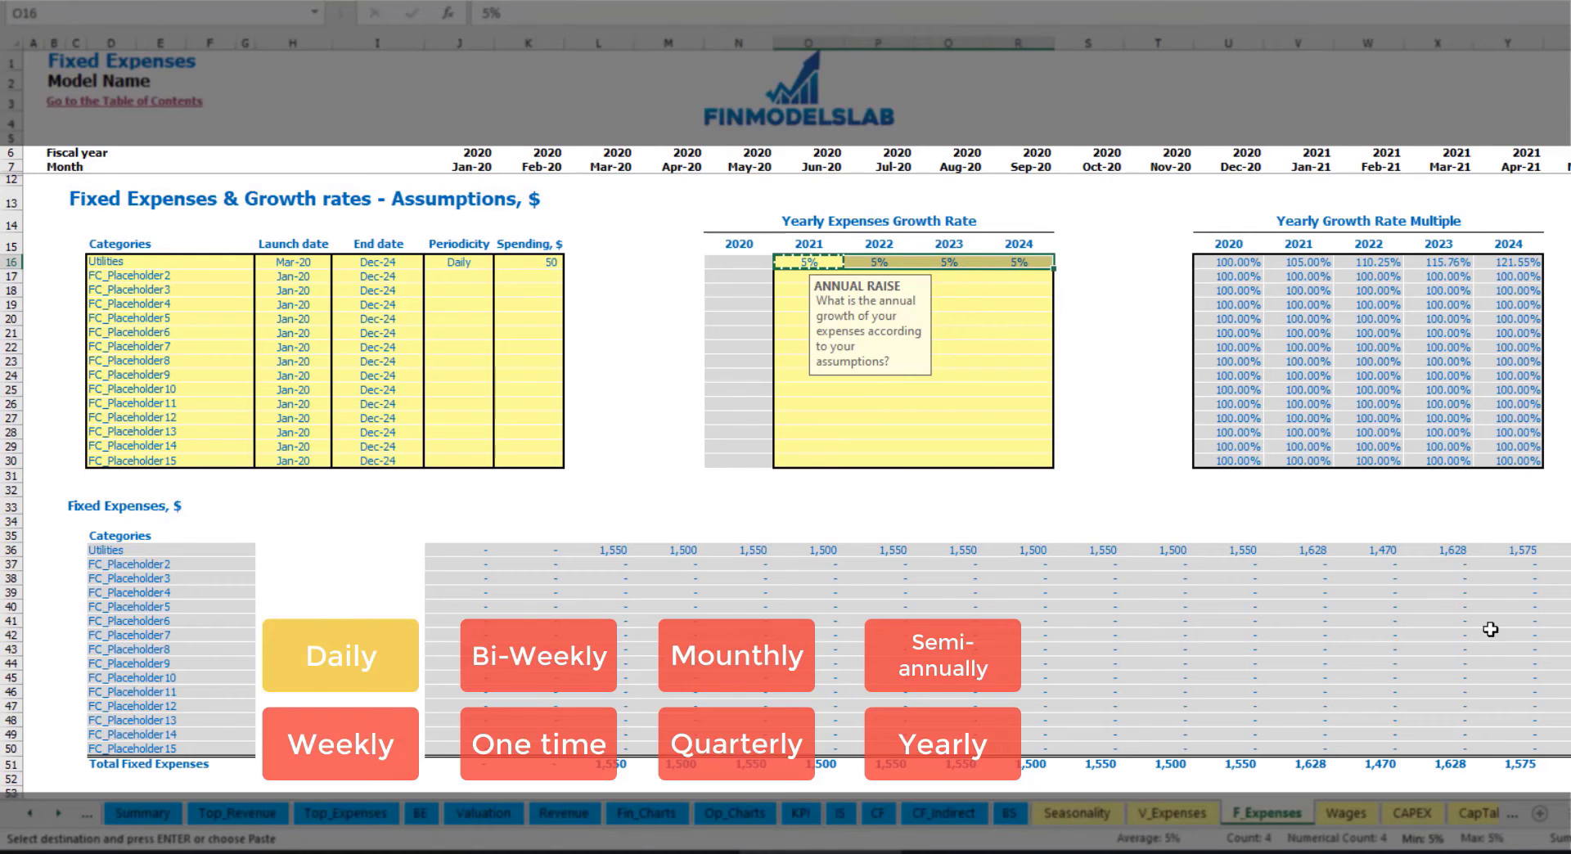
scroll(1456, 792, "right", 15)
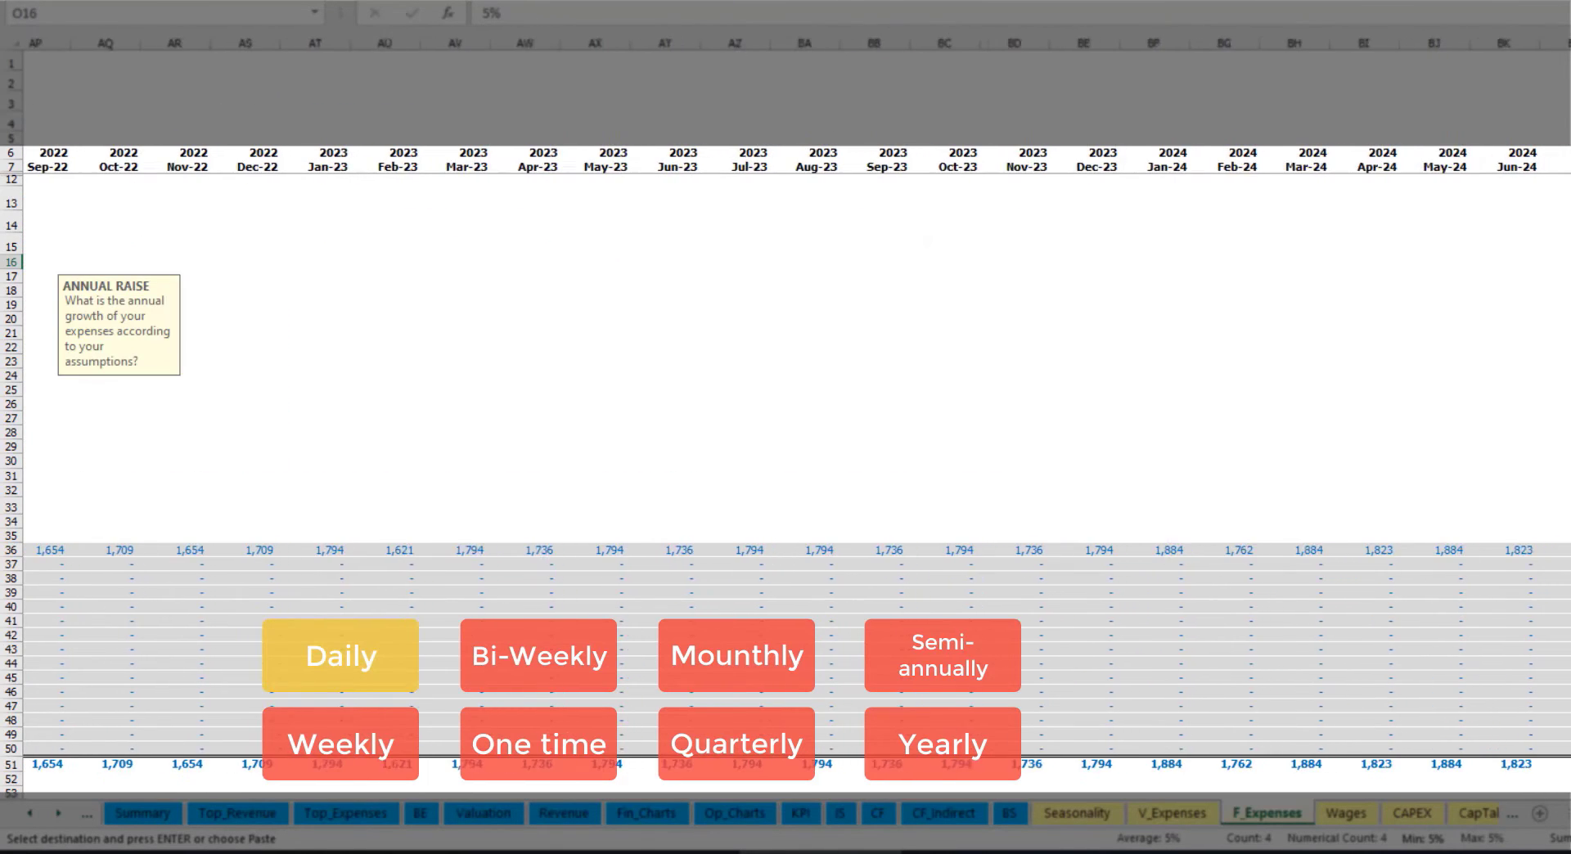
scroll(1456, 792, "left", 15)
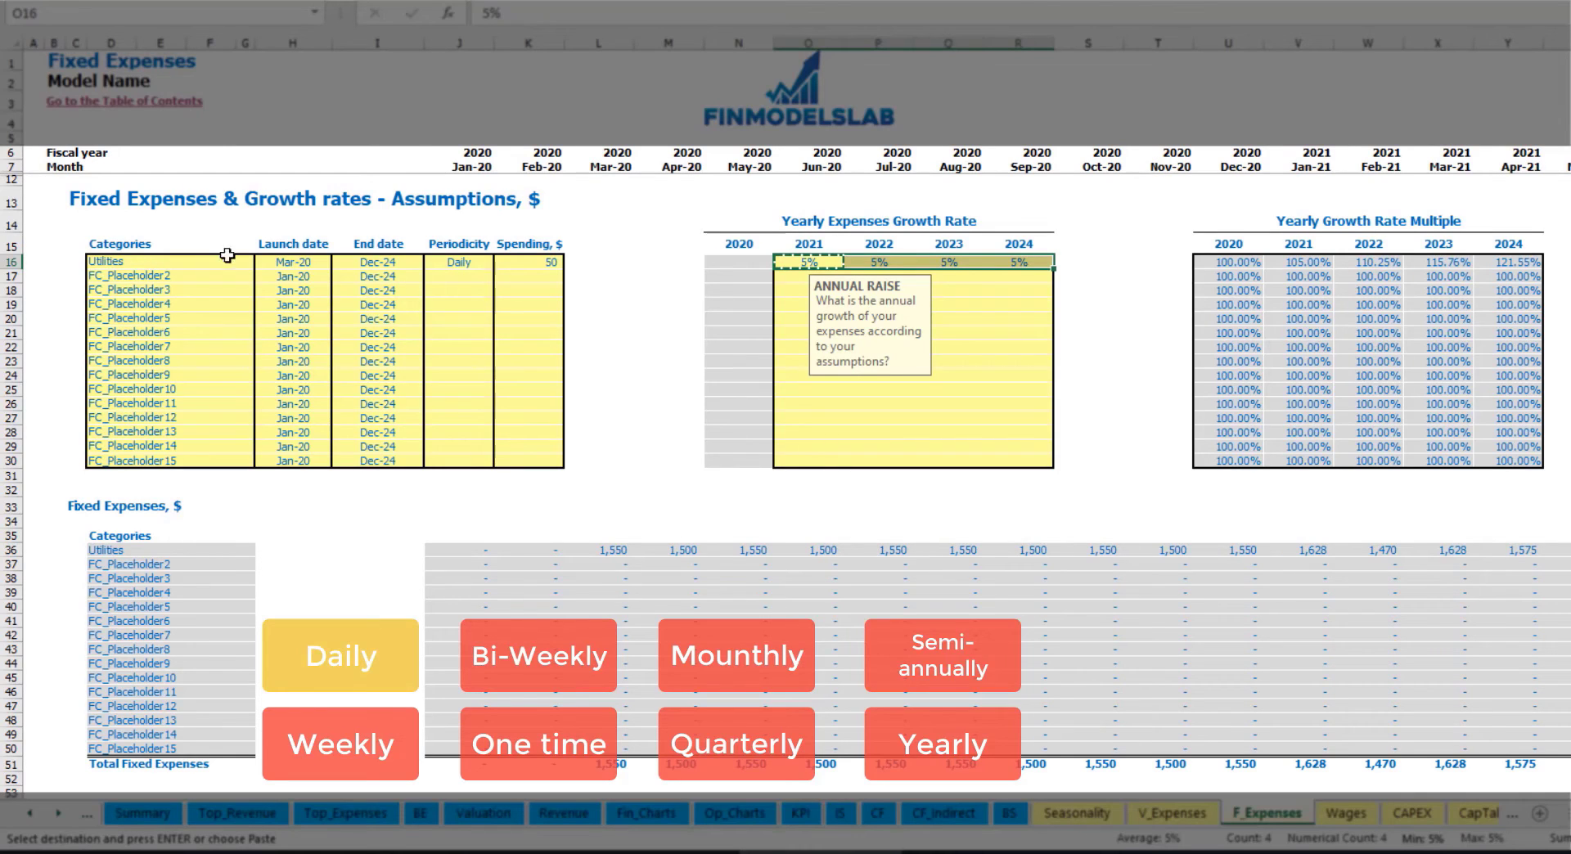
- Name the second fixed expense category Advertising
left_click(185, 273)
type("Advertising")
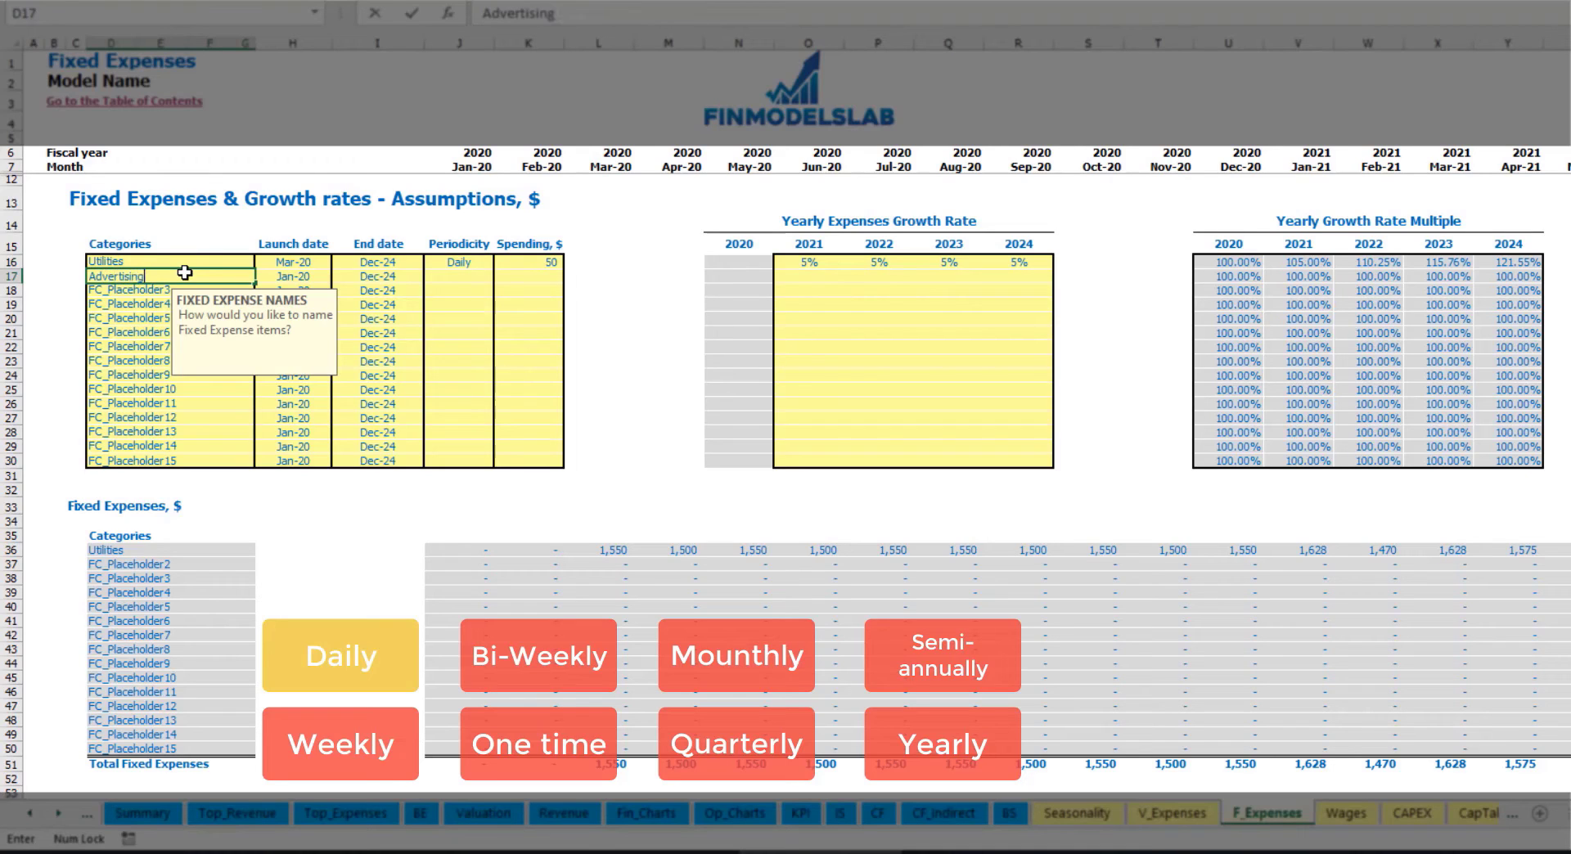
key("Return")
- Set the Advertising launch date to Mar-20 and its end date to Aug-24
left_click(300, 277)
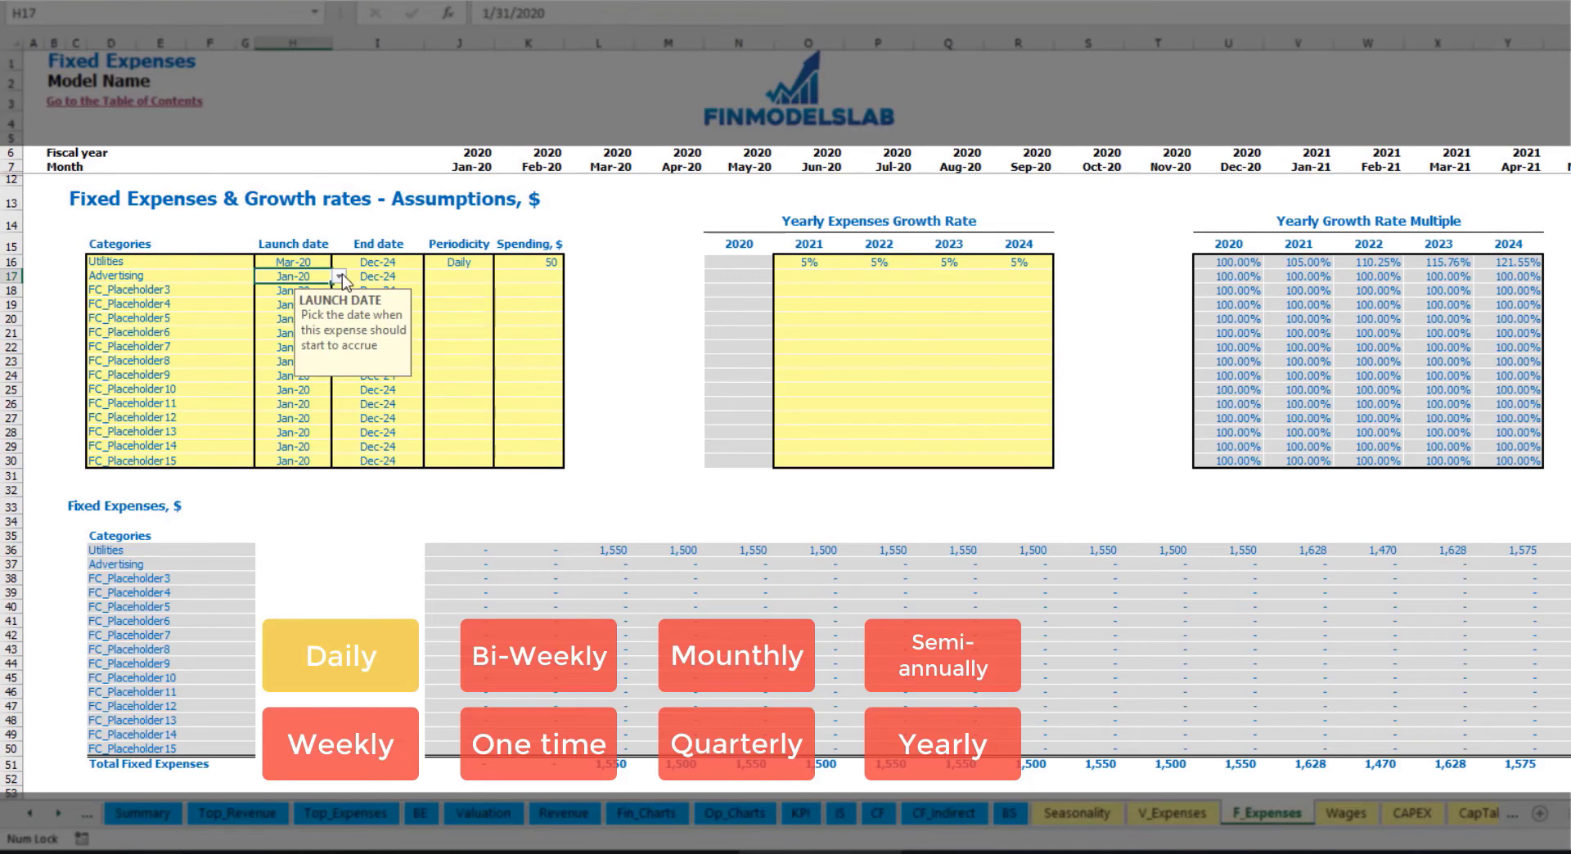
left_click(338, 277)
left_click(283, 315)
left_click(391, 277)
left_click(431, 276)
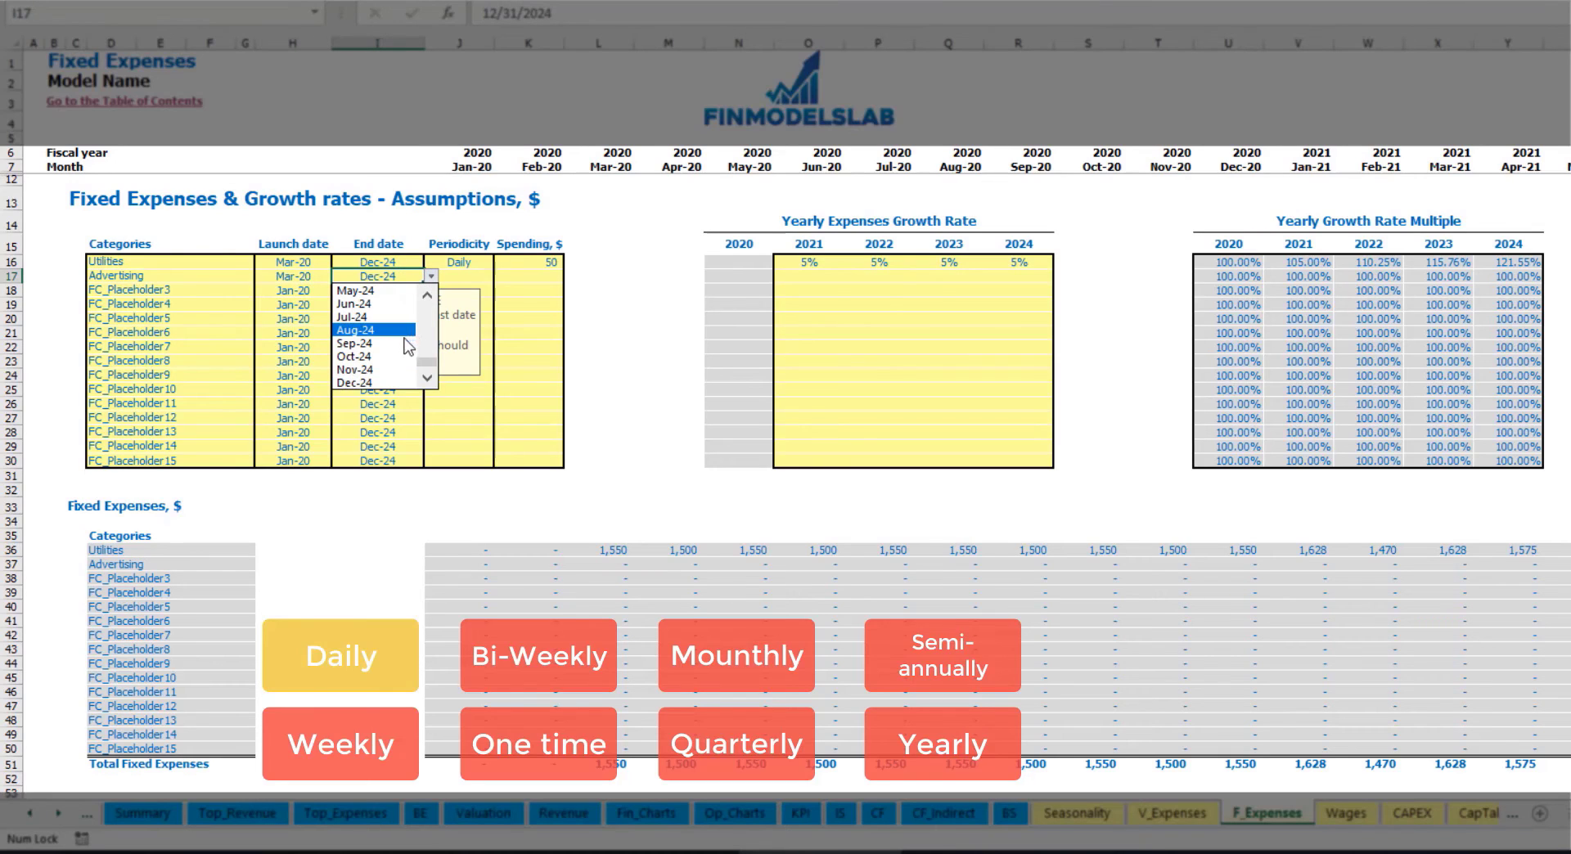
left_click(375, 330)
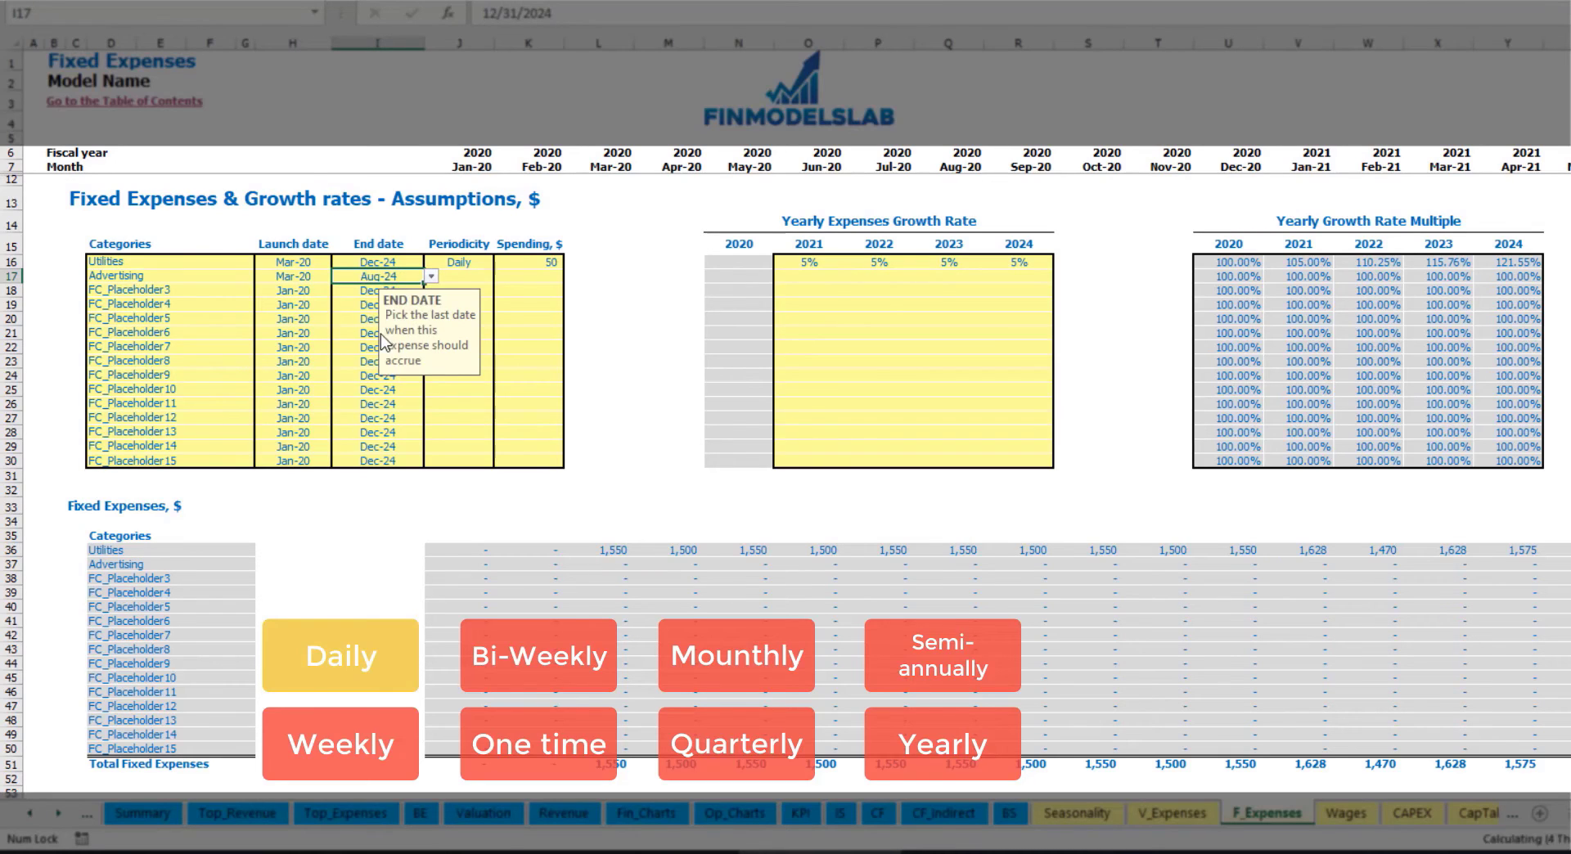
- Set the Advertising periodicity to Weekly and its spending to 100
left_click(477, 274)
left_click(500, 278)
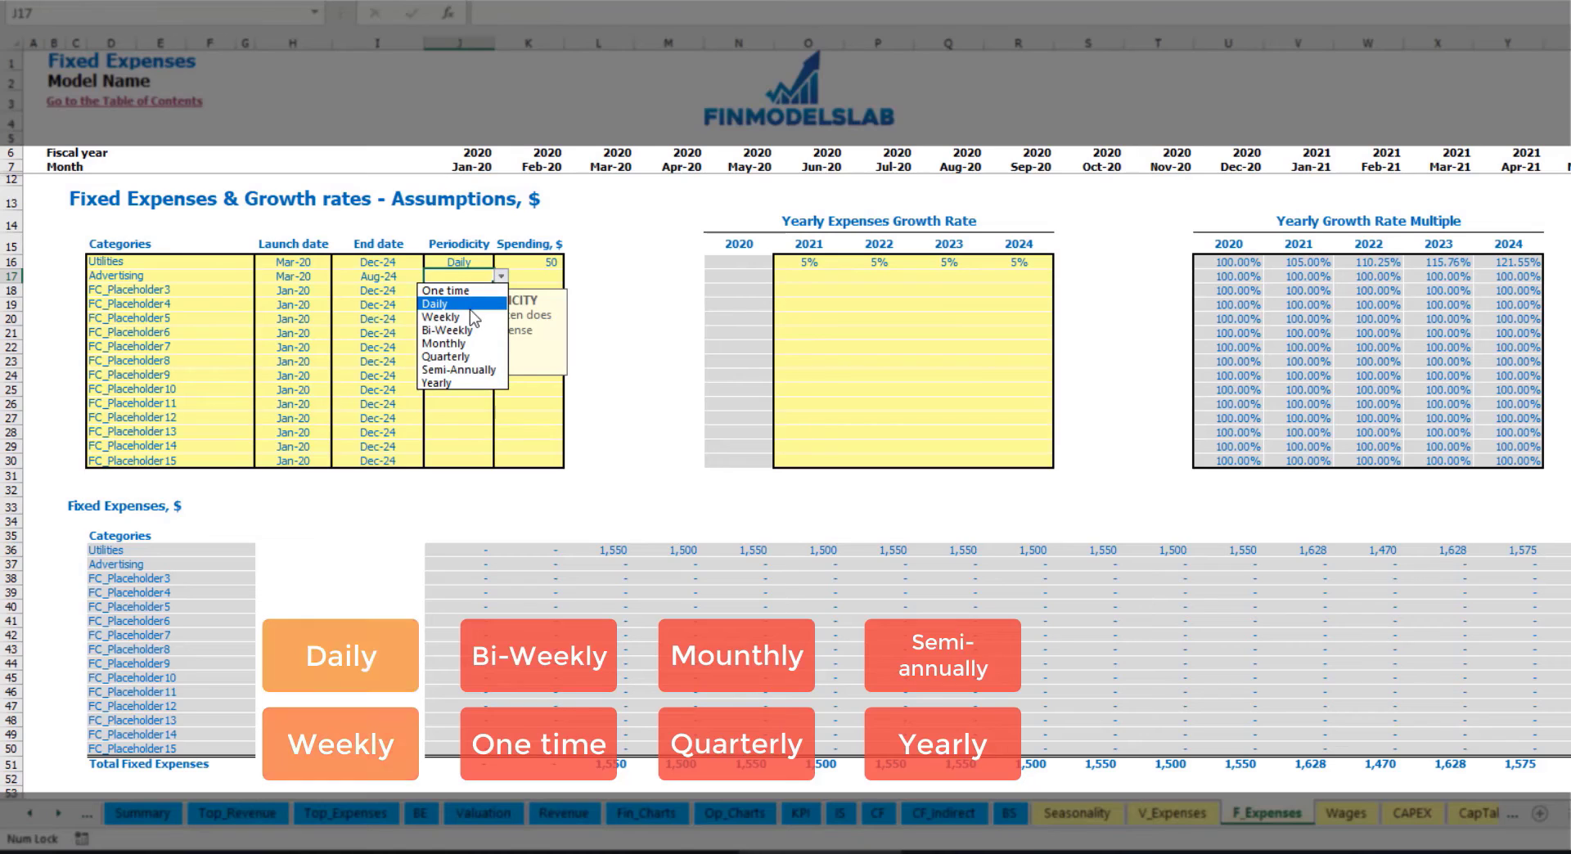
left_click(471, 303)
left_click(525, 281)
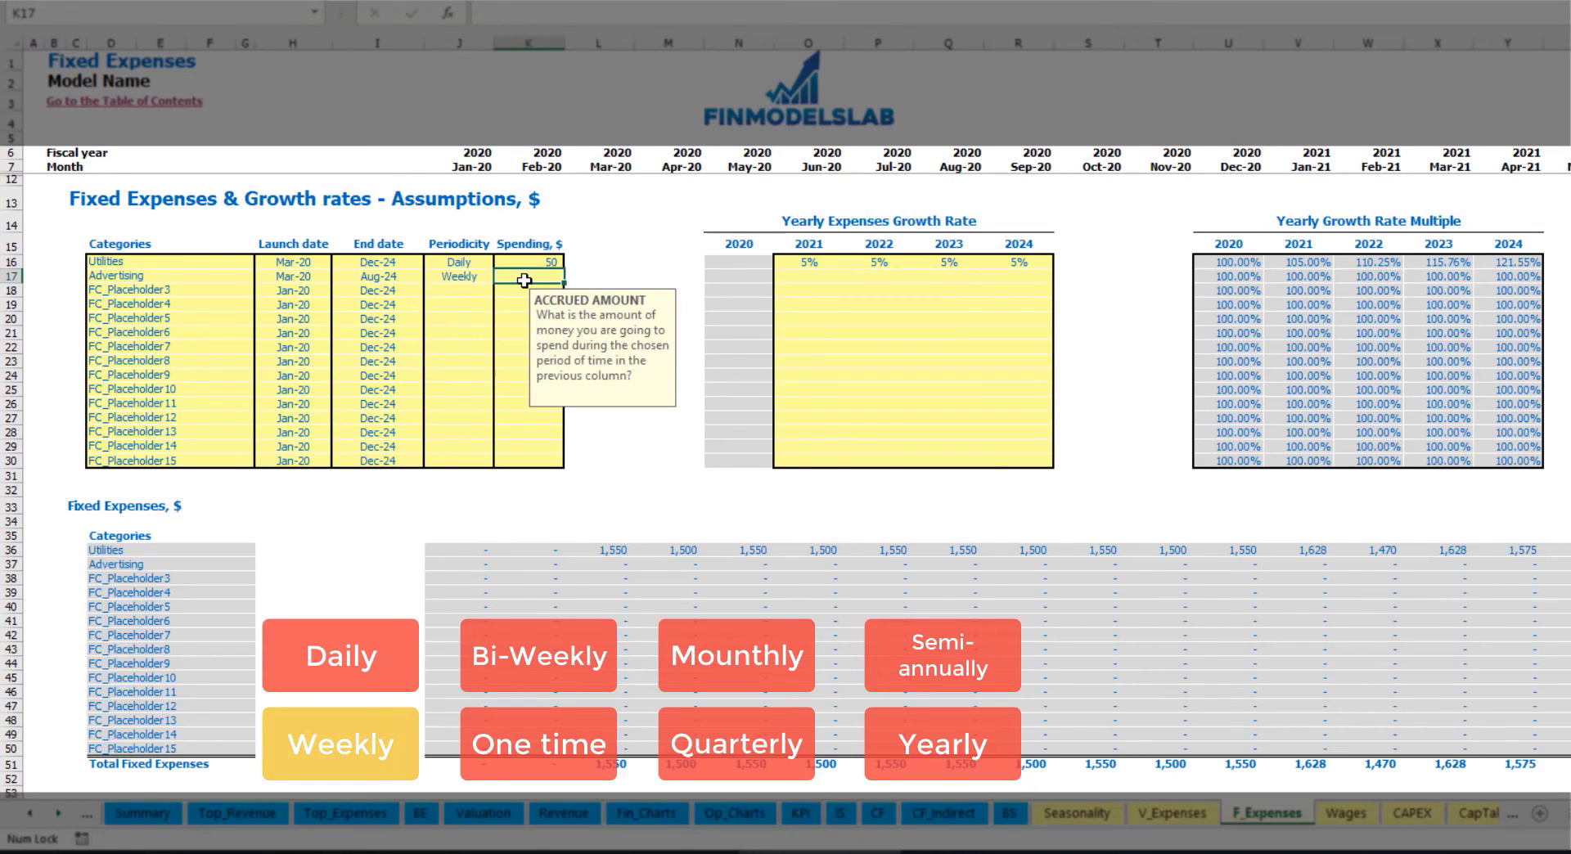
type("100")
key("Return")
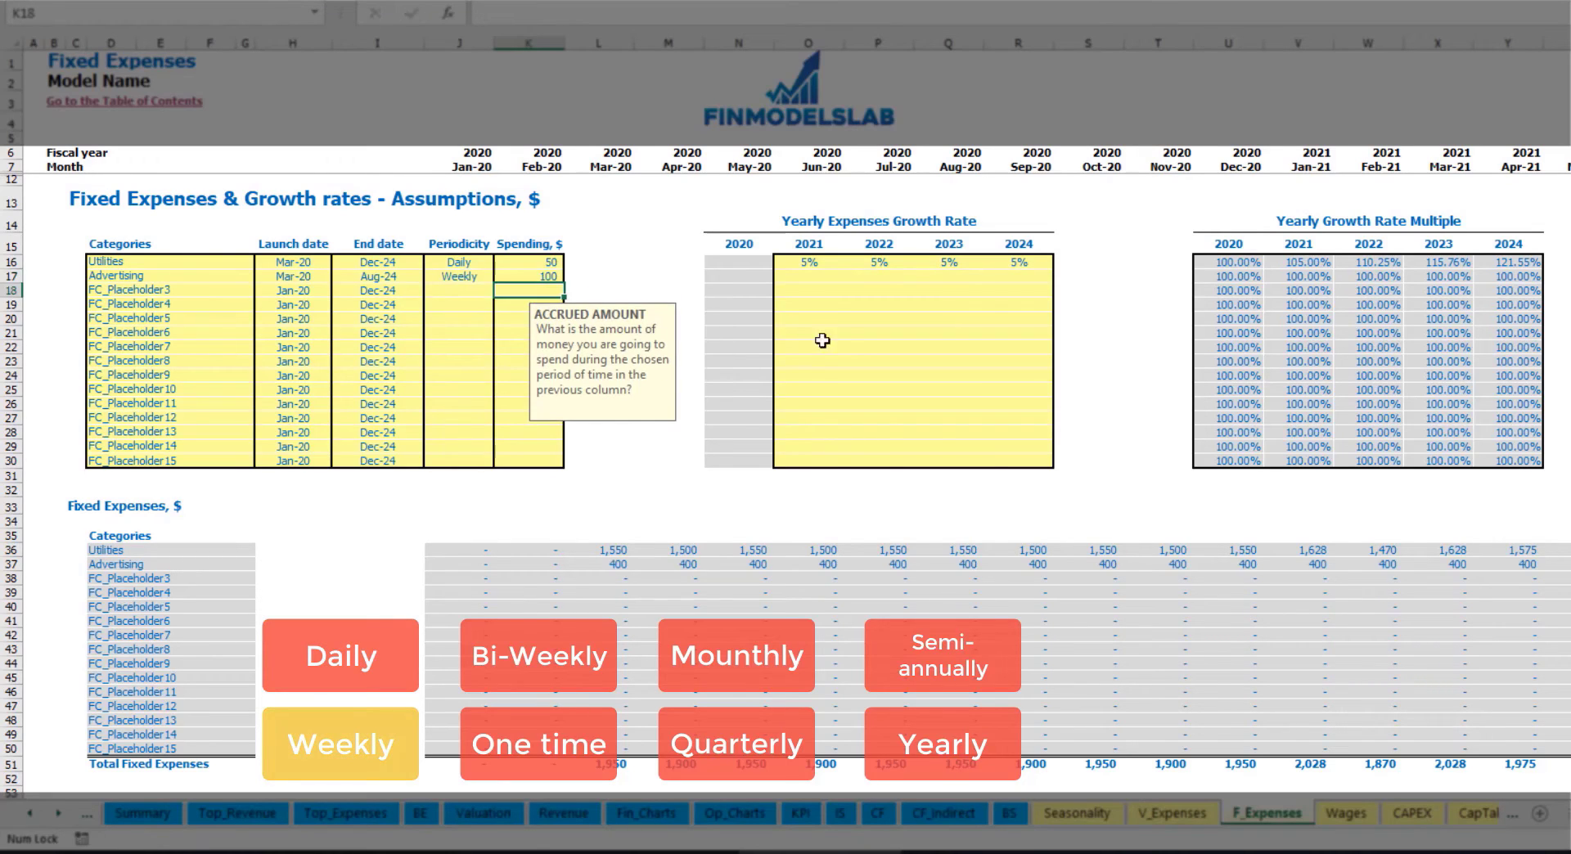
- Examine the calculated Advertising expenses from Mar-20 along the monthly timeline to Aug-24
left_click(618, 566)
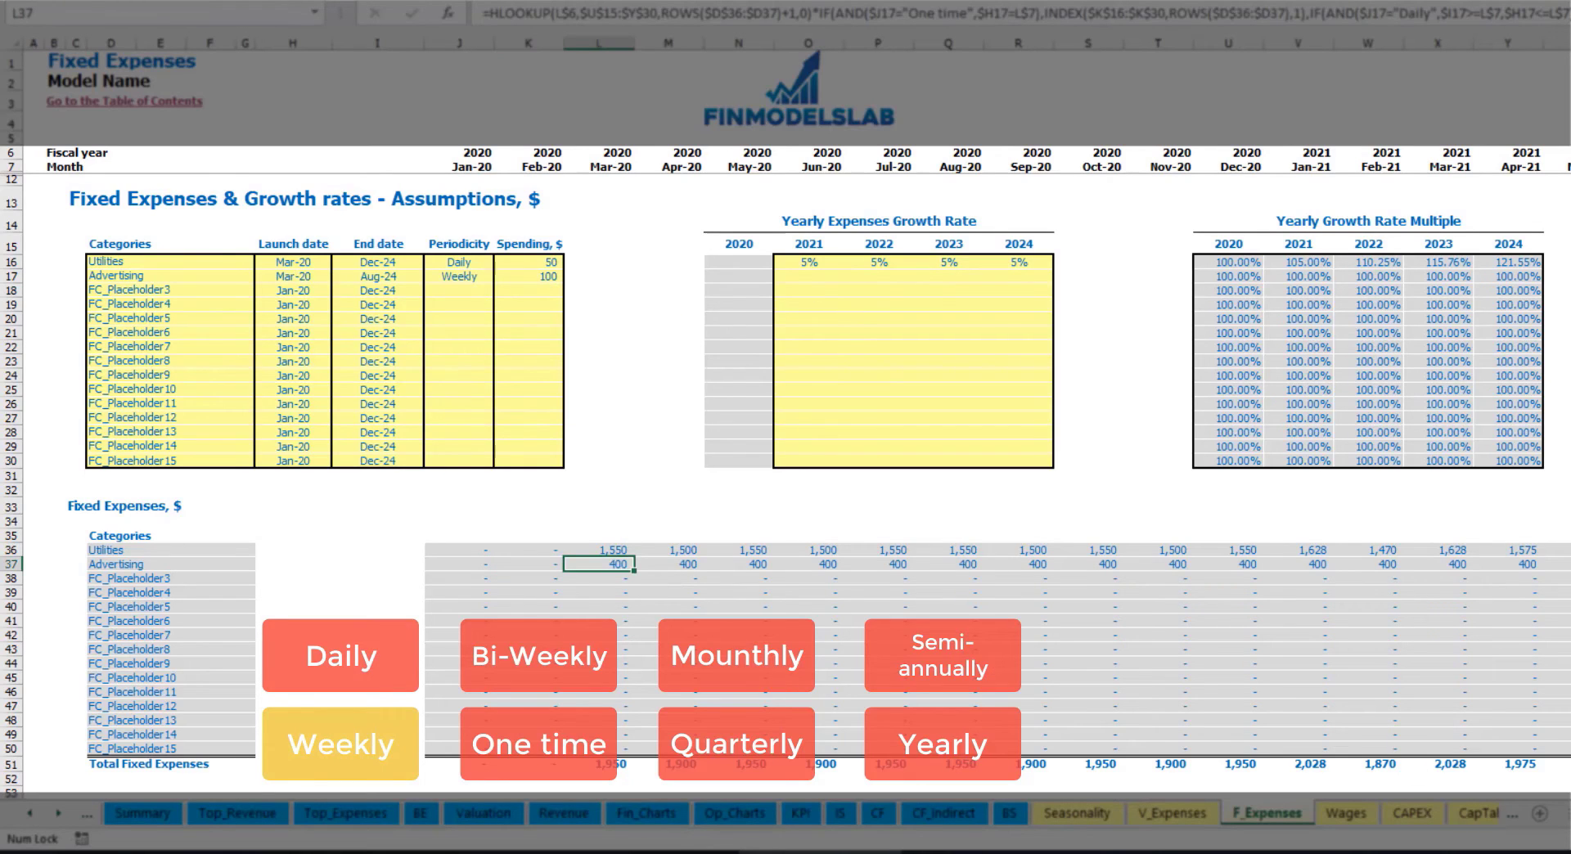
scroll(785, 409, "right", 4)
scroll(786, 409, "right", 10)
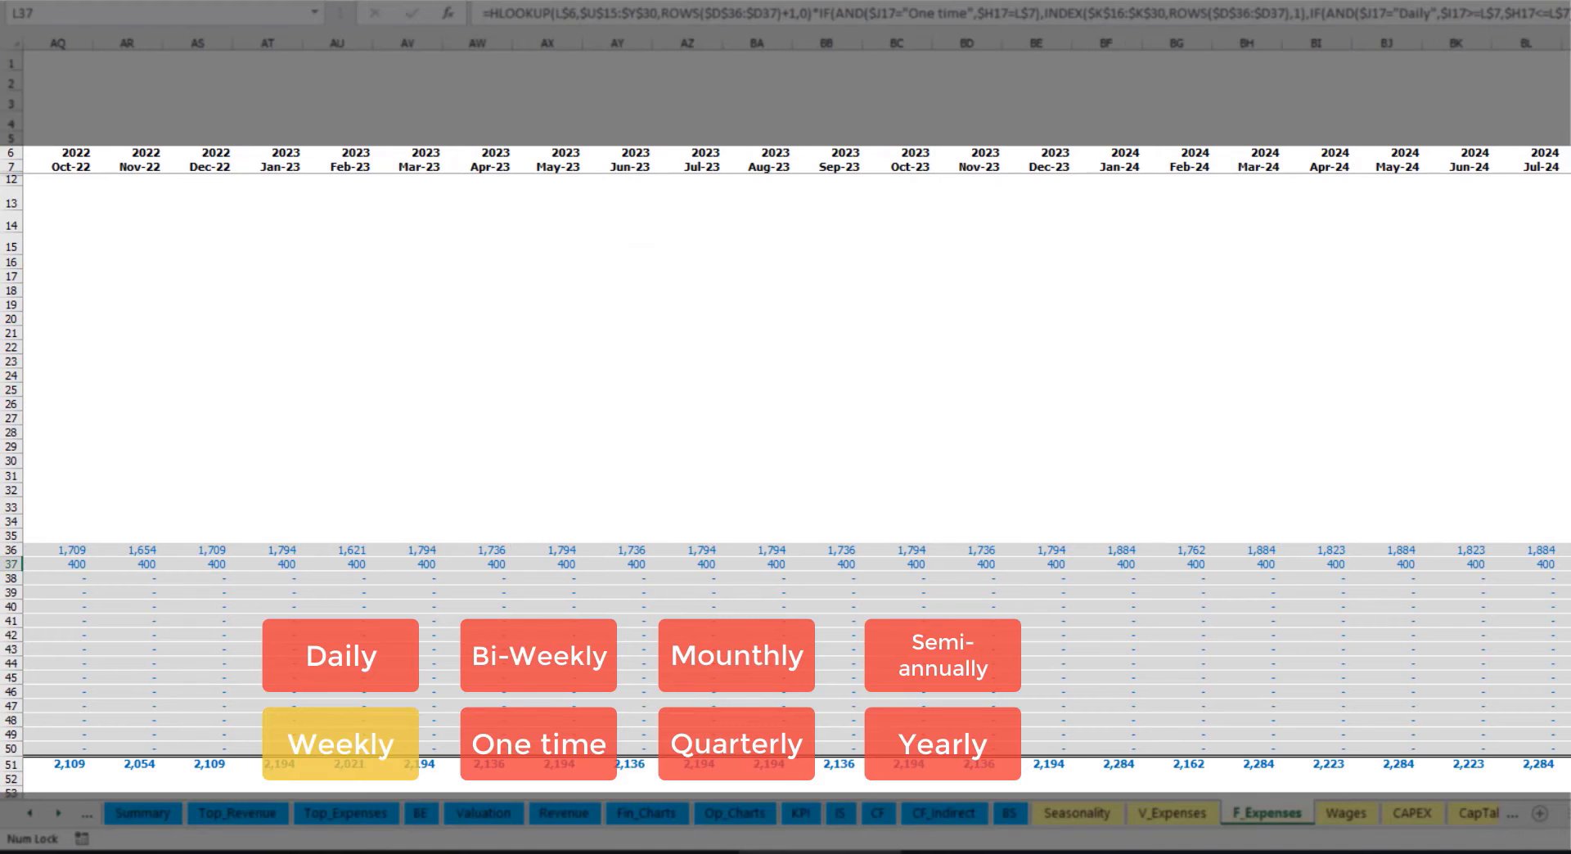
left_click(1565, 44)
left_click(1564, 564)
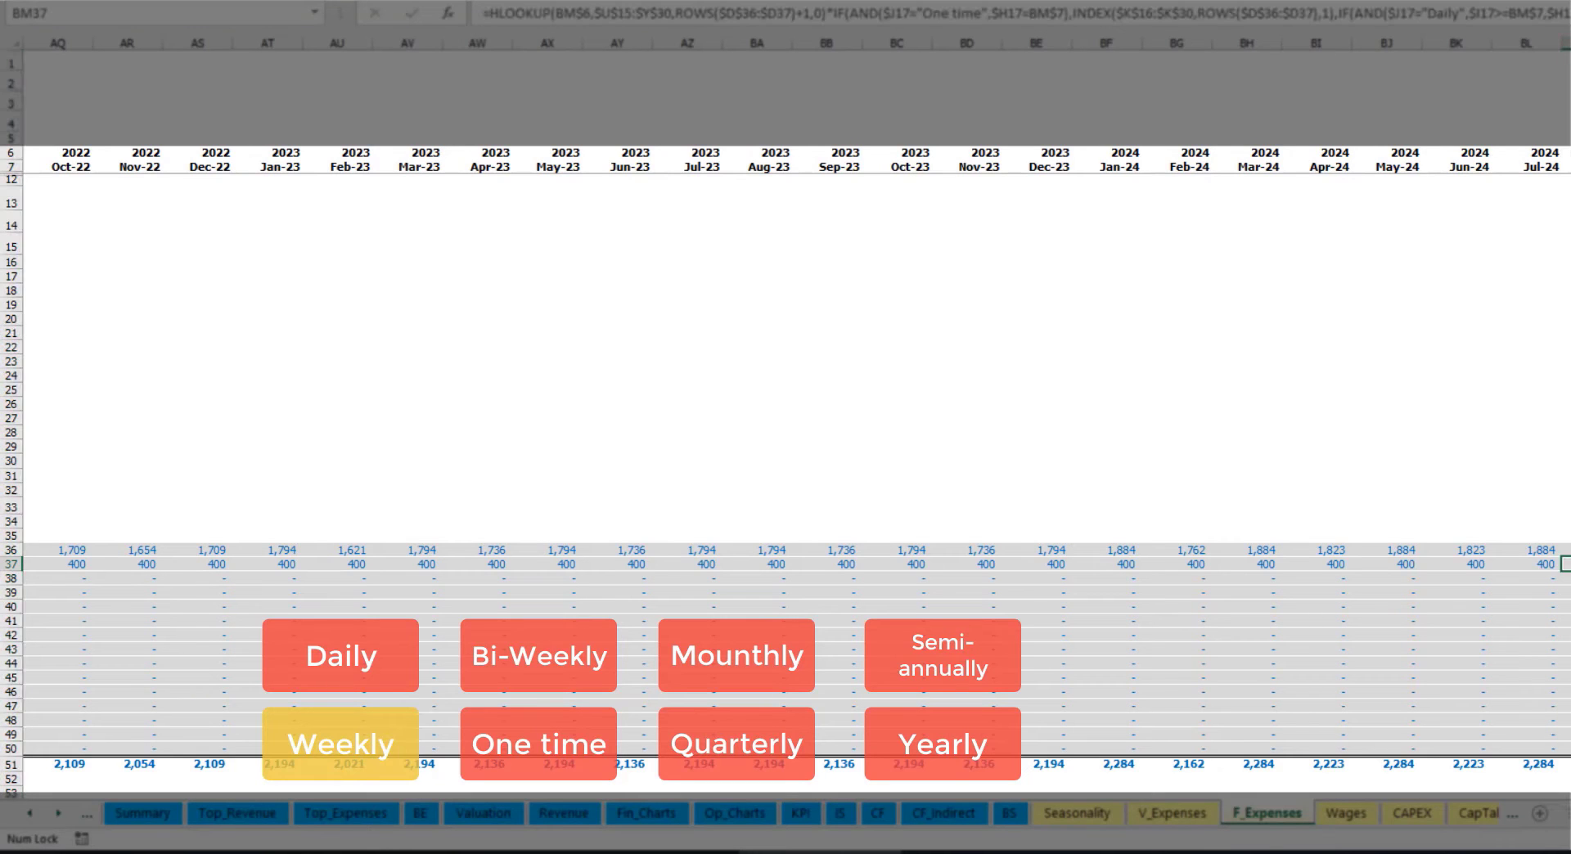
scroll(786, 409, "left", 15)
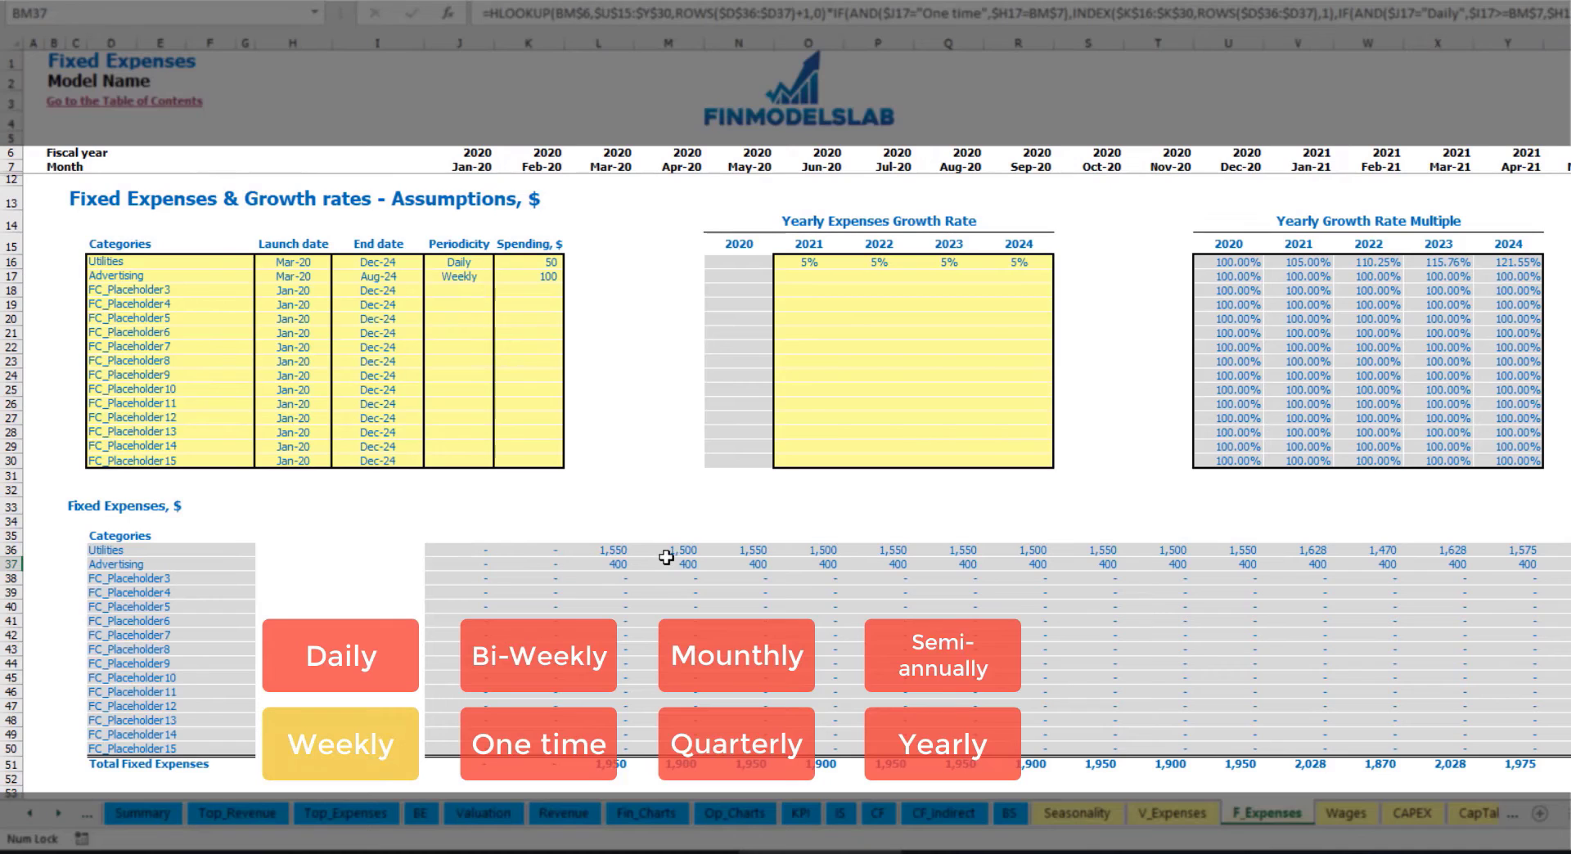
- Change the Advertising periodicity to Bi-Weekly and its spending to 500
left_click(470, 276)
left_click(500, 277)
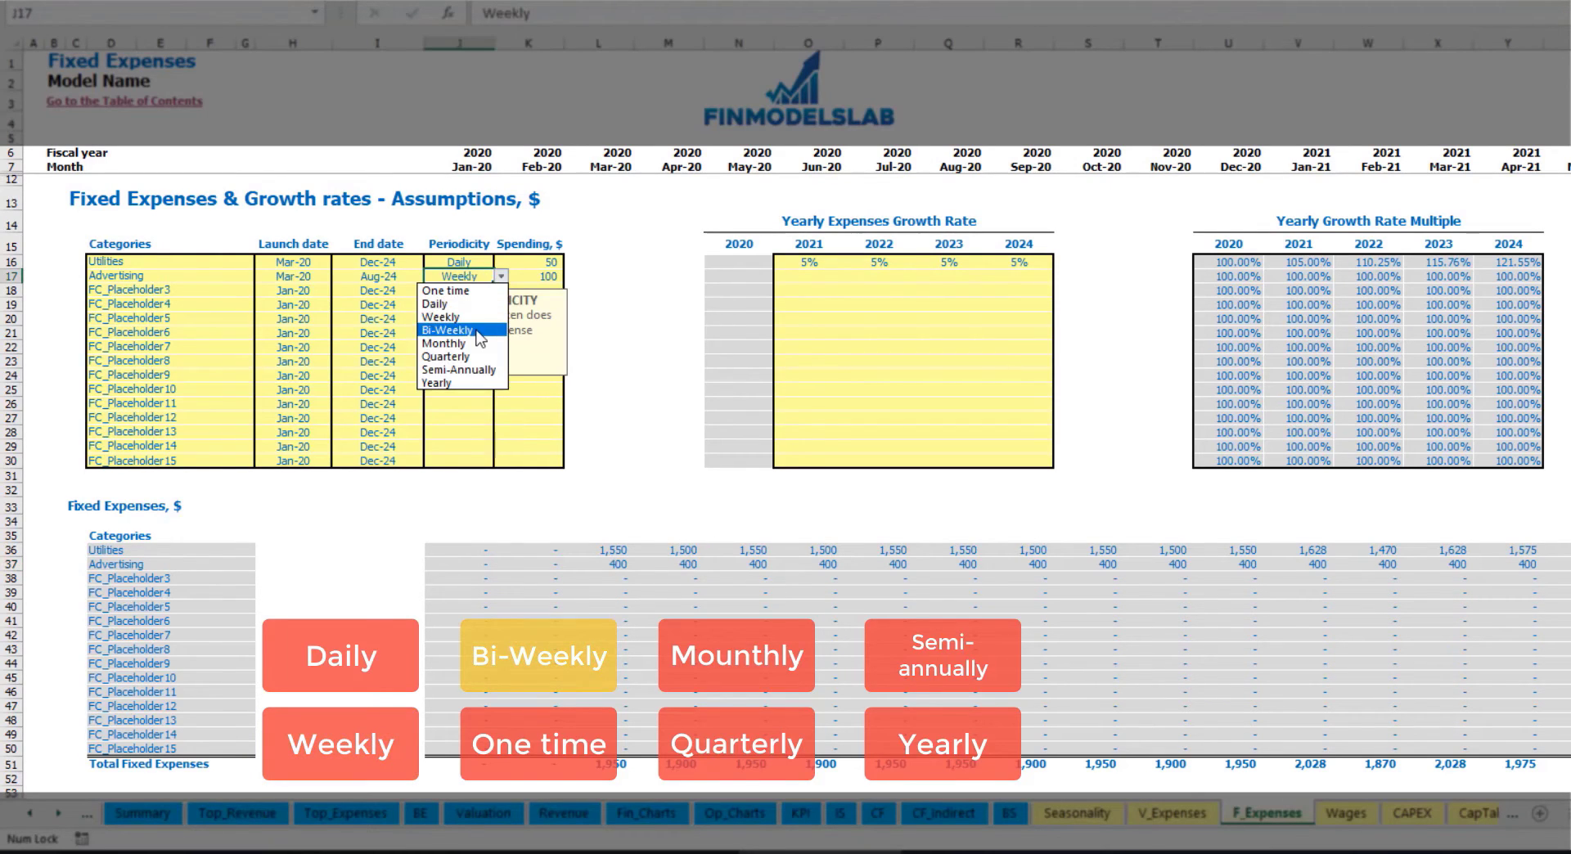
left_click(479, 330)
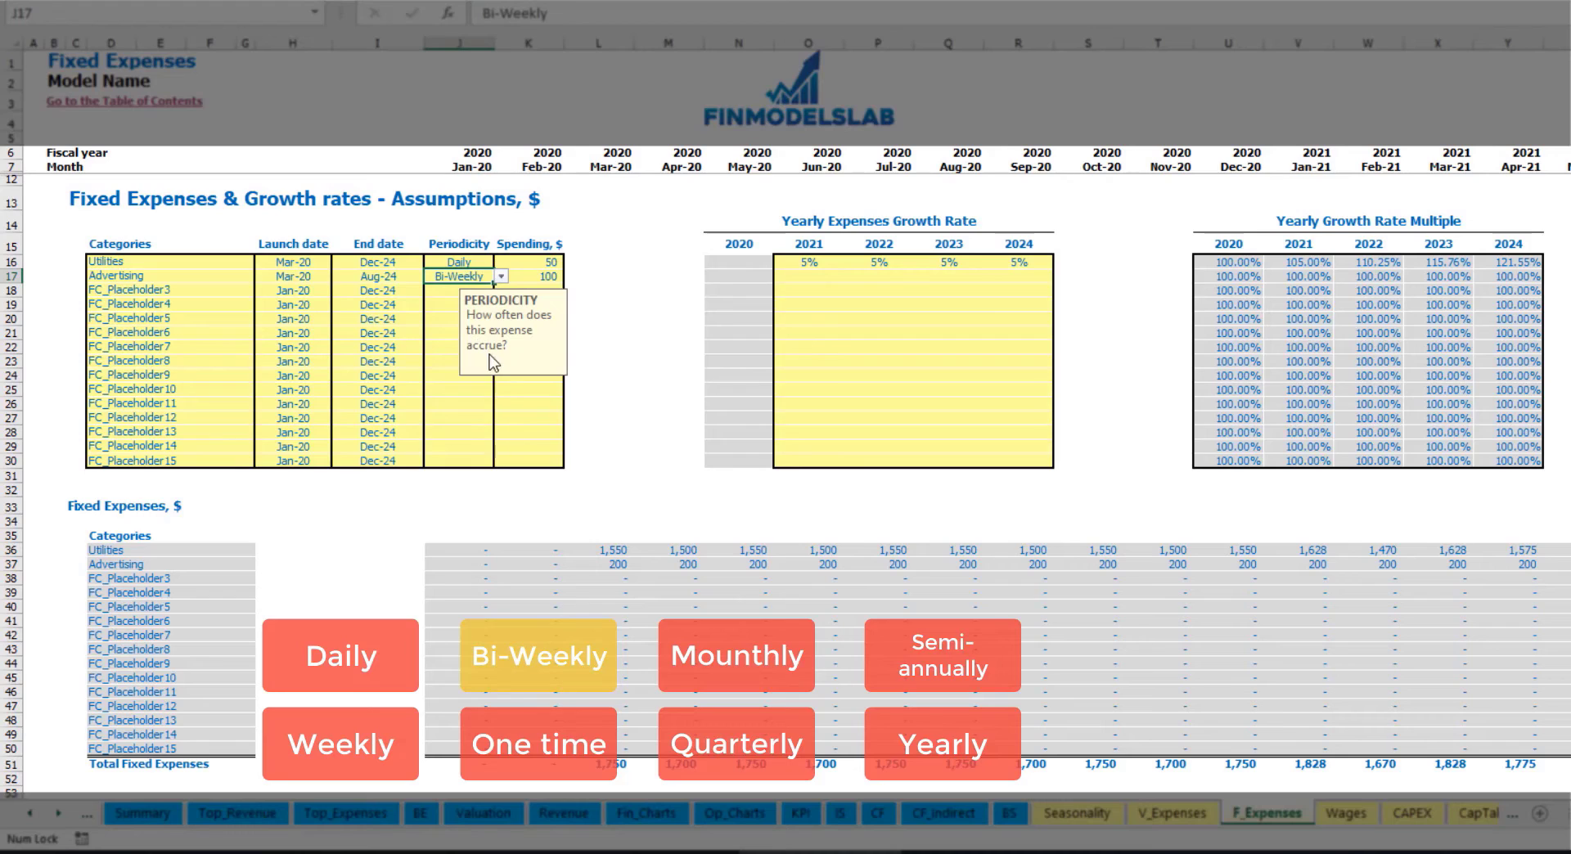
left_click(526, 278)
type("50")
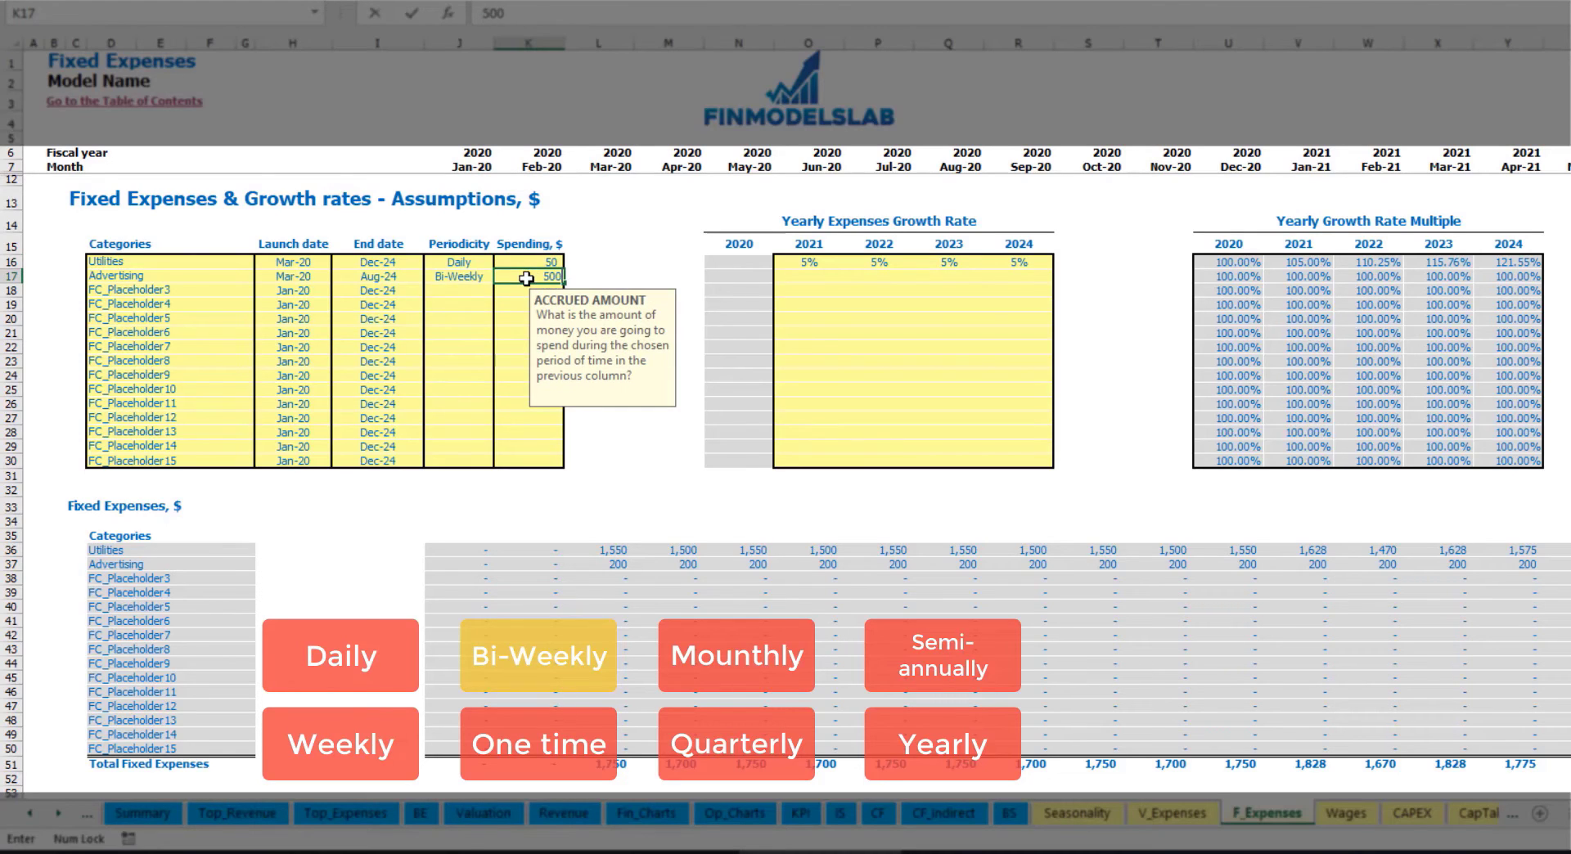
left_click(298, 264)
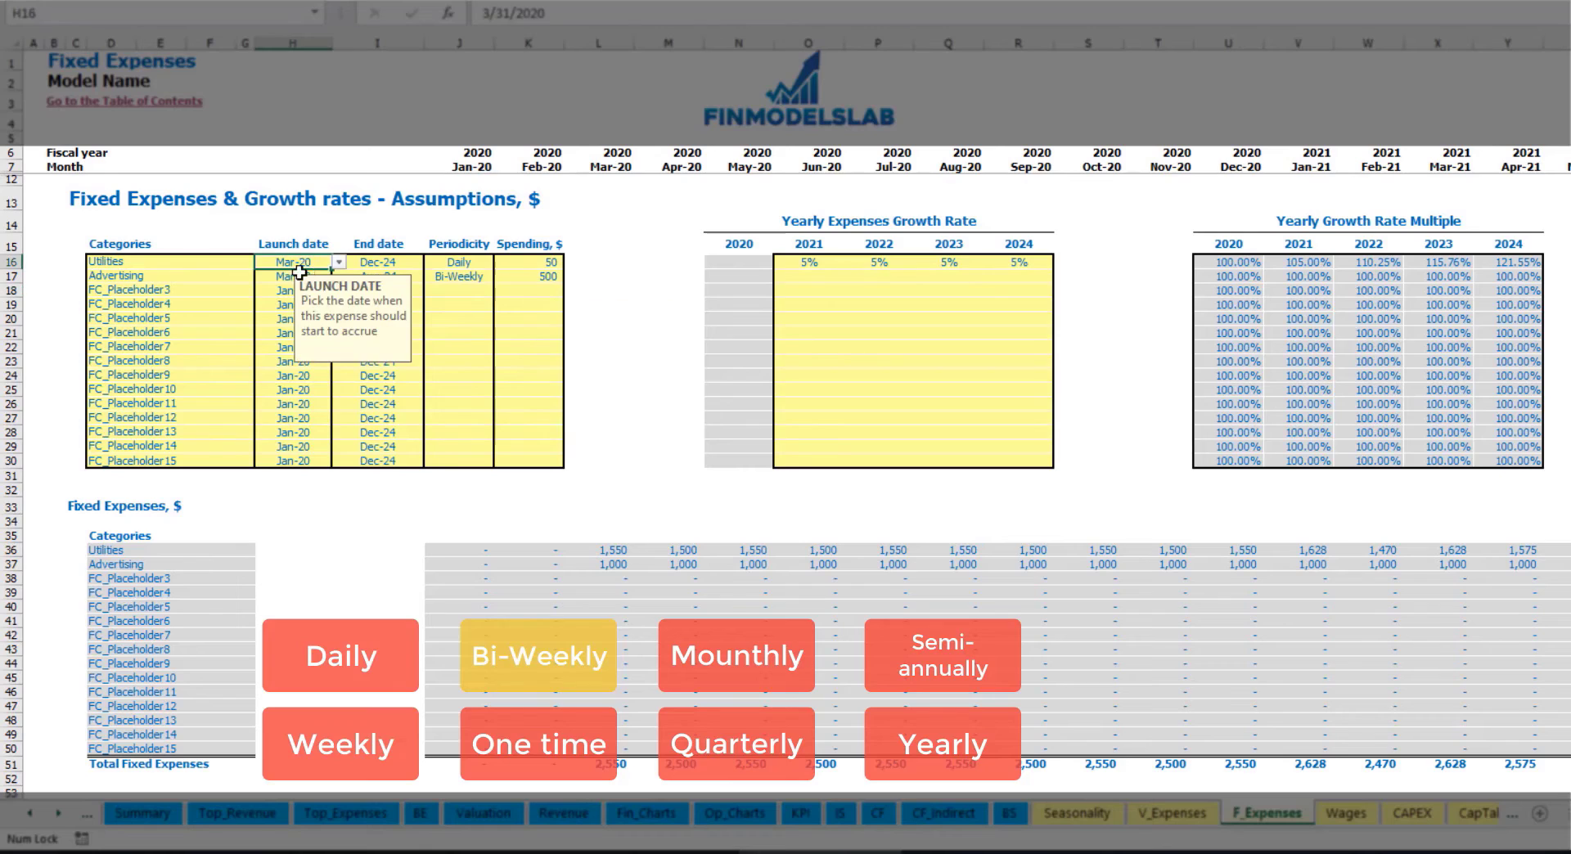
- Change the Advertising launch date to Jul-20
left_click(299, 277)
left_click(339, 277)
left_click(338, 276)
left_click(339, 277)
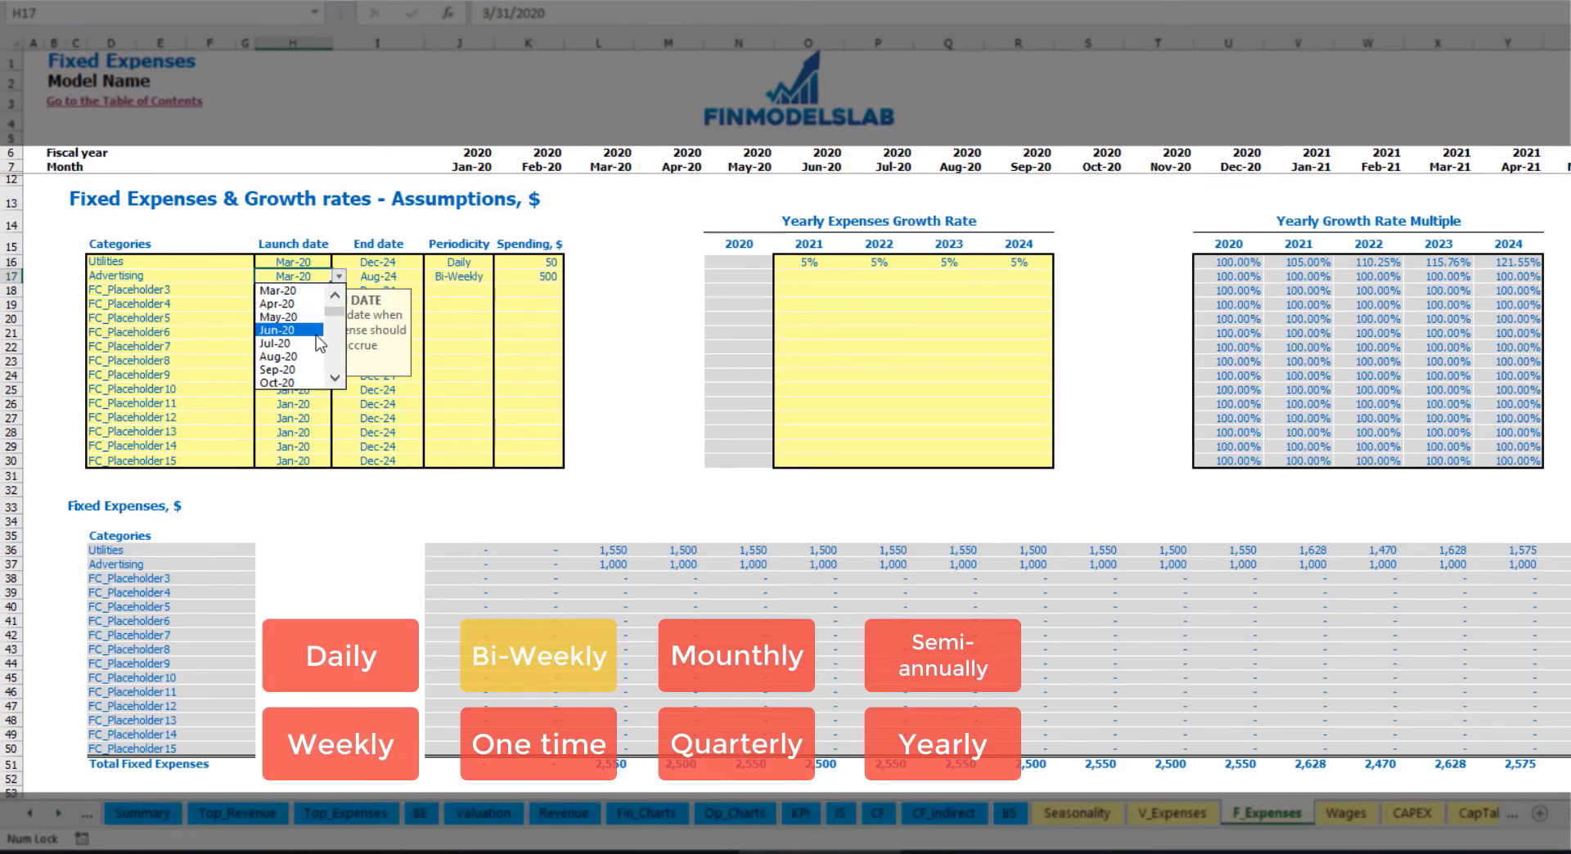
left_click(319, 343)
- Examine the calculated Advertising expenses month by month from the Jul-20 launch into 2021
left_click(896, 565)
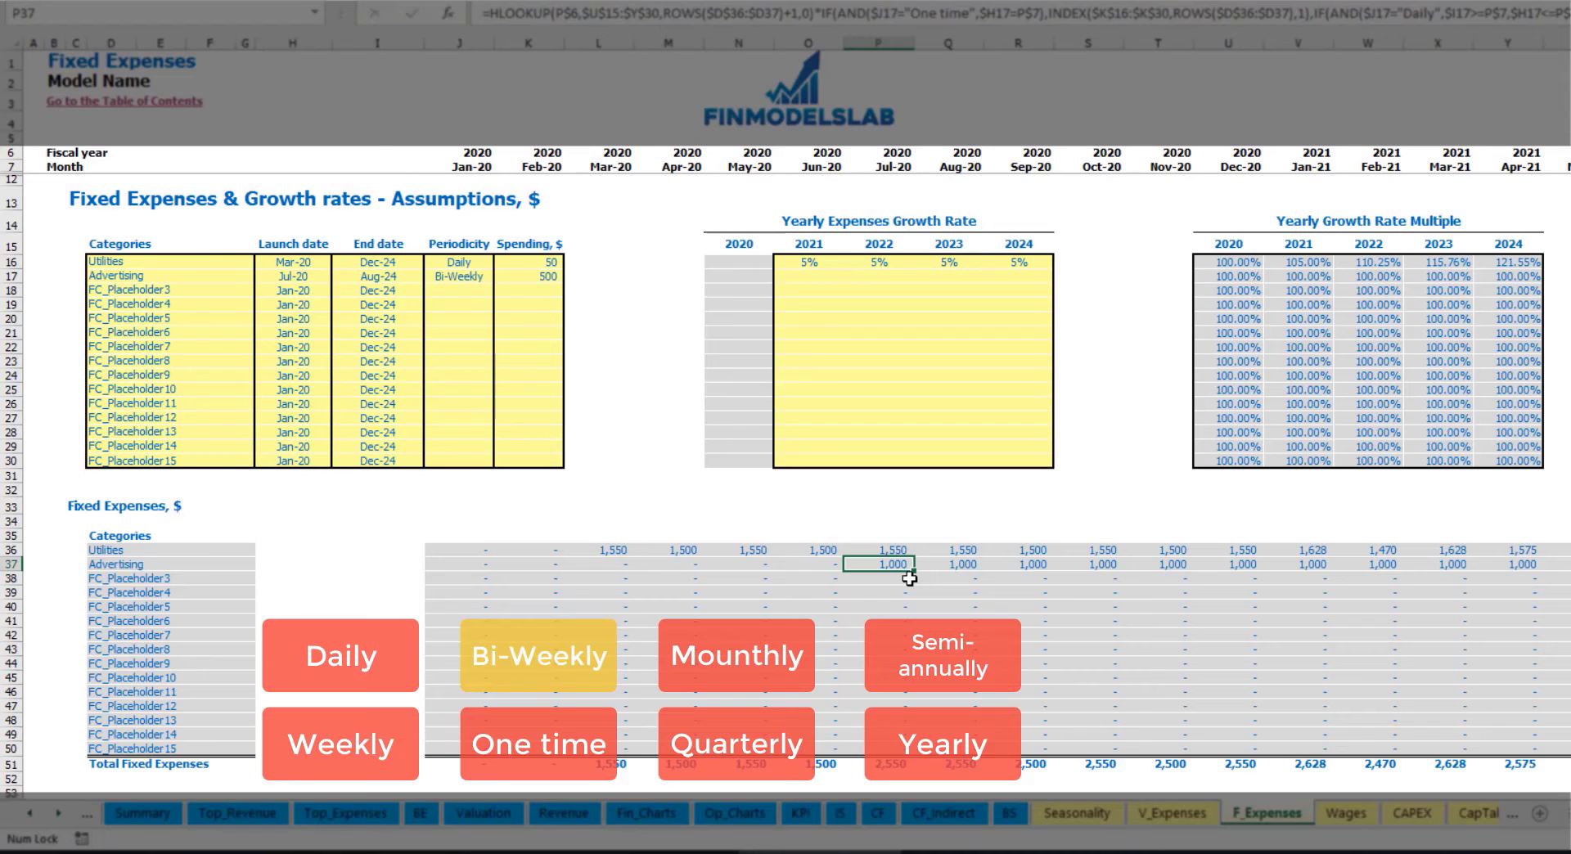
key("Right")
key("Right")
key("Right")
key("Right")
key("Right")
key("Right")
key("Right")
key("Right")
key("Right")
key("Right")
key("Right")
key("Right")
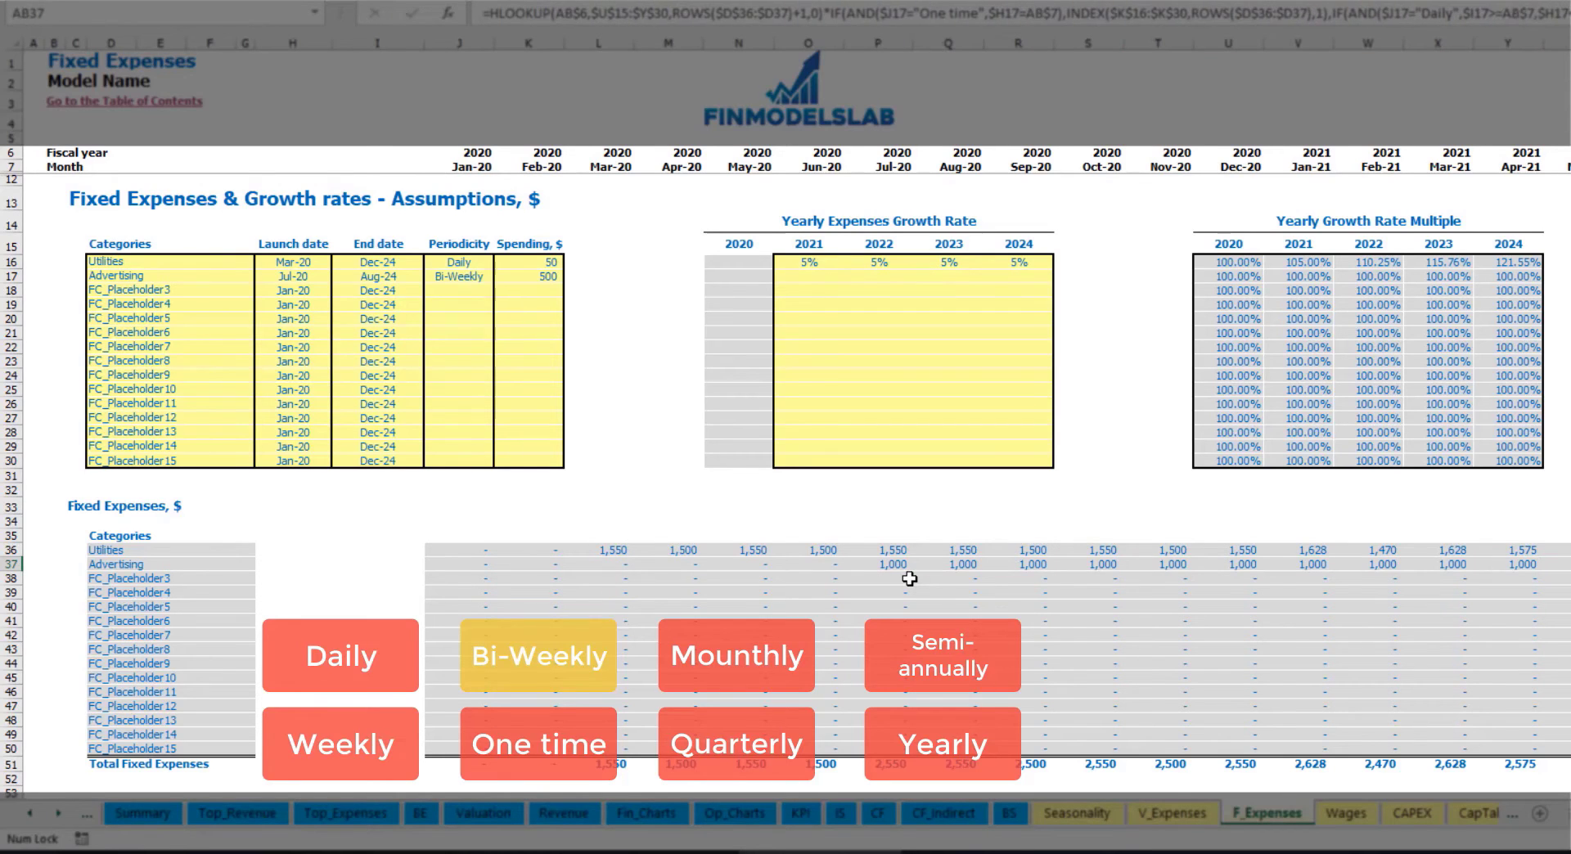
key("Right")
key("Right")
key("Right")
key("Right")
key("ctrl+Left")
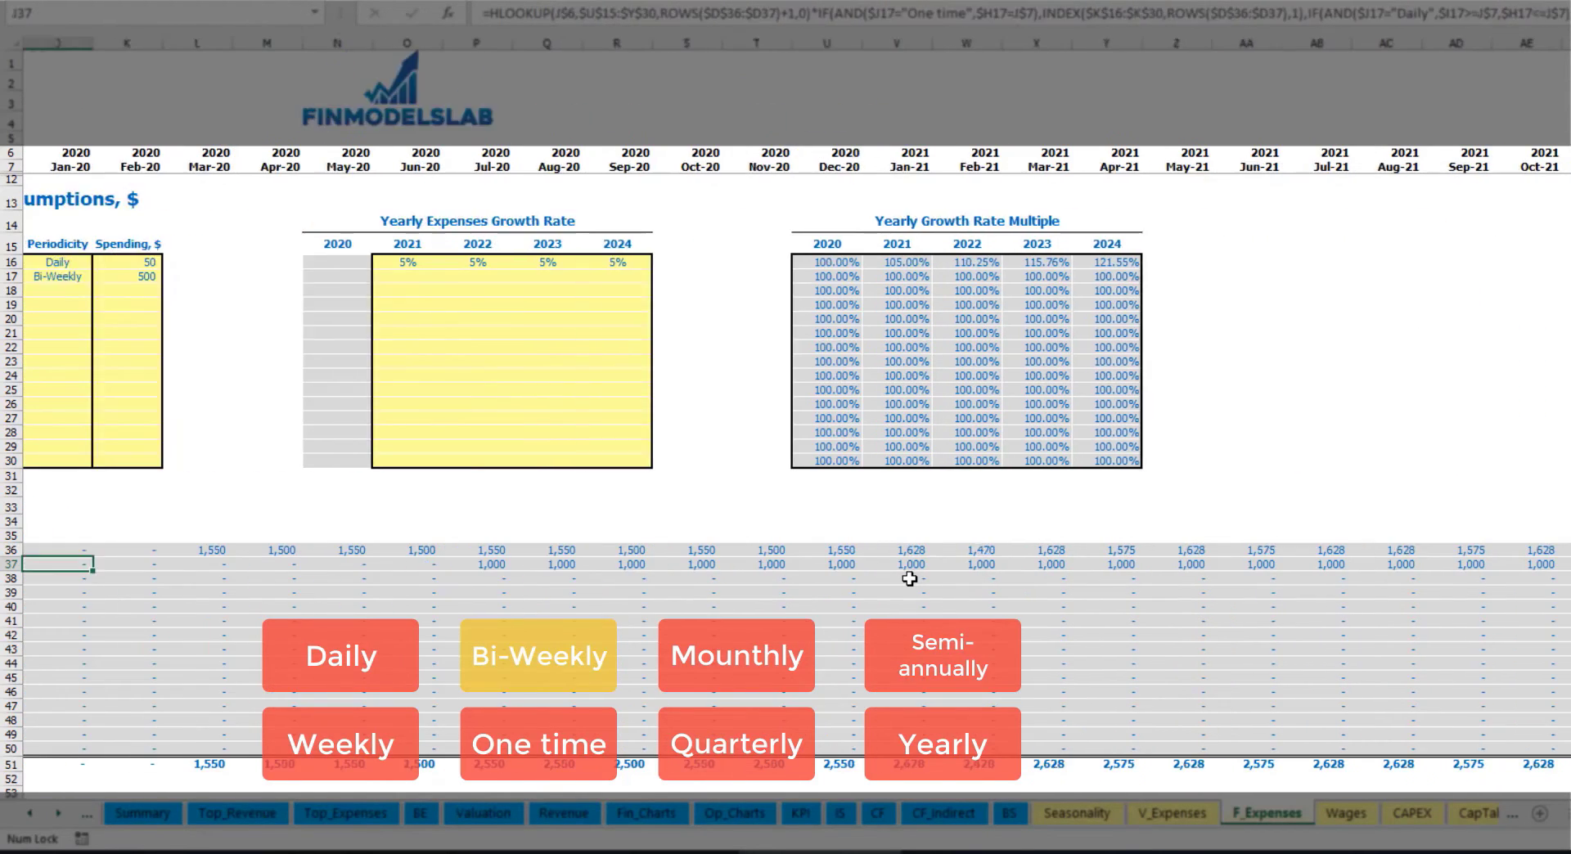
key("Home")
left_click(857, 564)
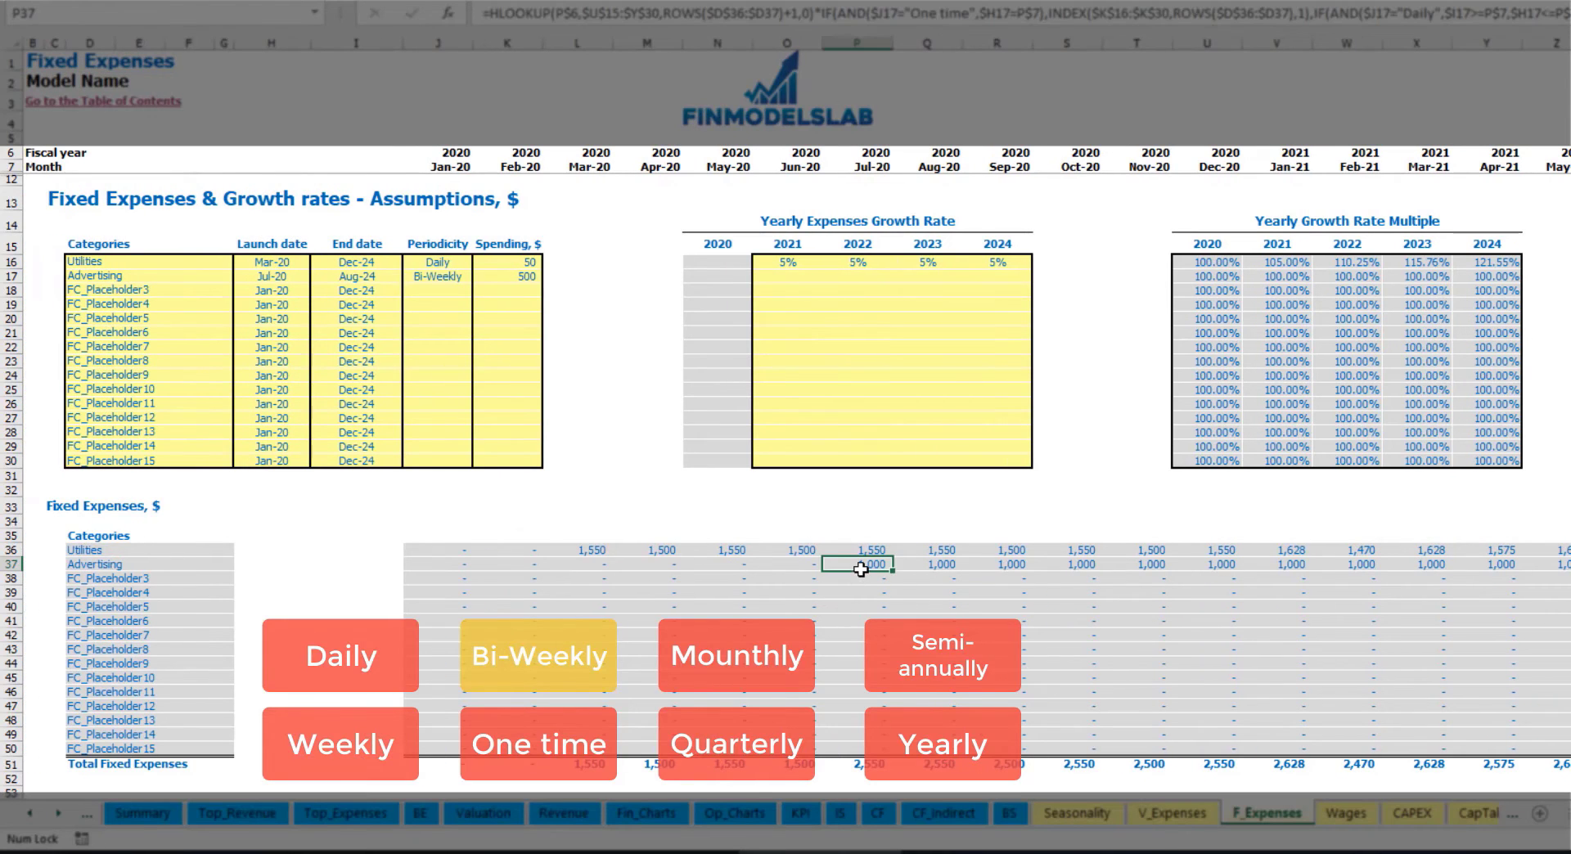
- Set the yearly expenses growth rate for Advertising to 3% for each year from 2021 through 2024
left_click(786, 278)
type("3%")
key("ctrl+Return")
key("ctrl+c")
key("Right")
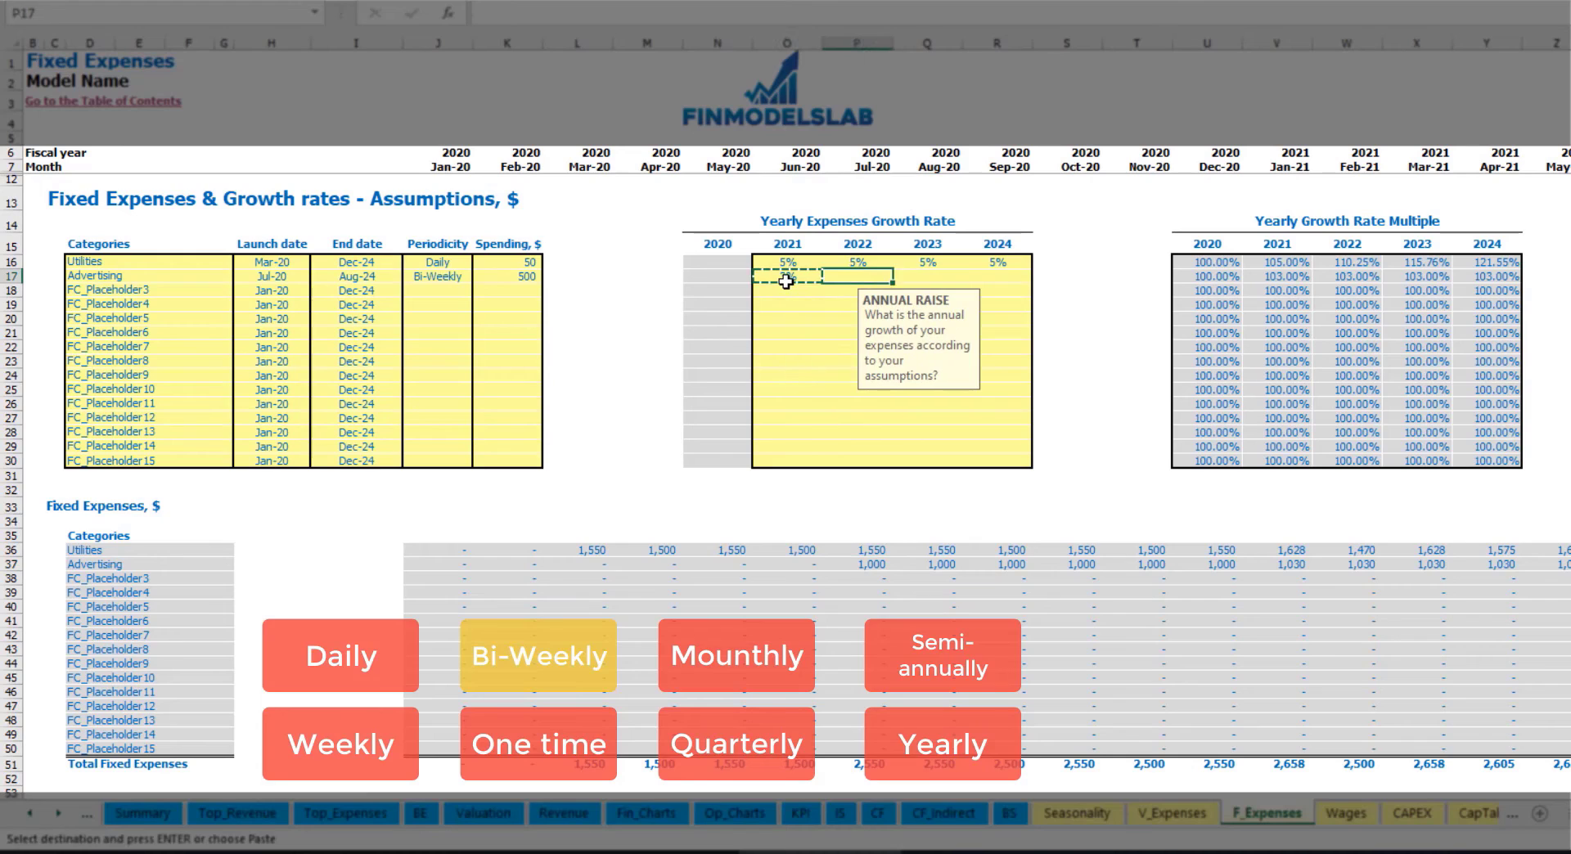
key("shift+Right")
key("shift+Right")
key("ctrl+v")
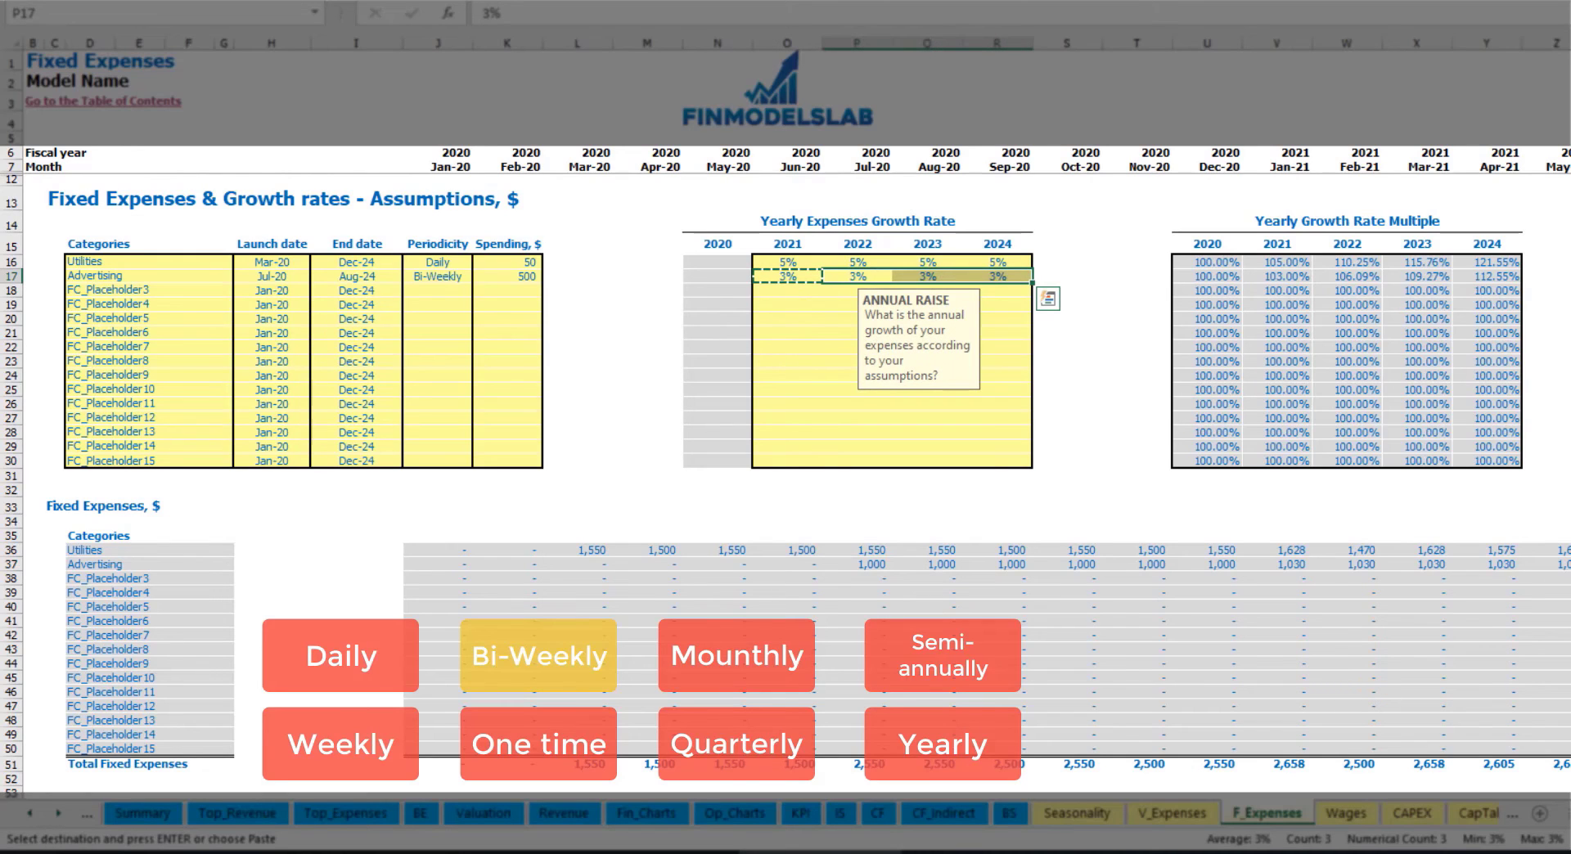
- Check the Advertising expenses from Jan-21 along the timeline into 2024 against the category's end date
left_click(1566, 579)
left_click(1510, 564)
left_click(1342, 564)
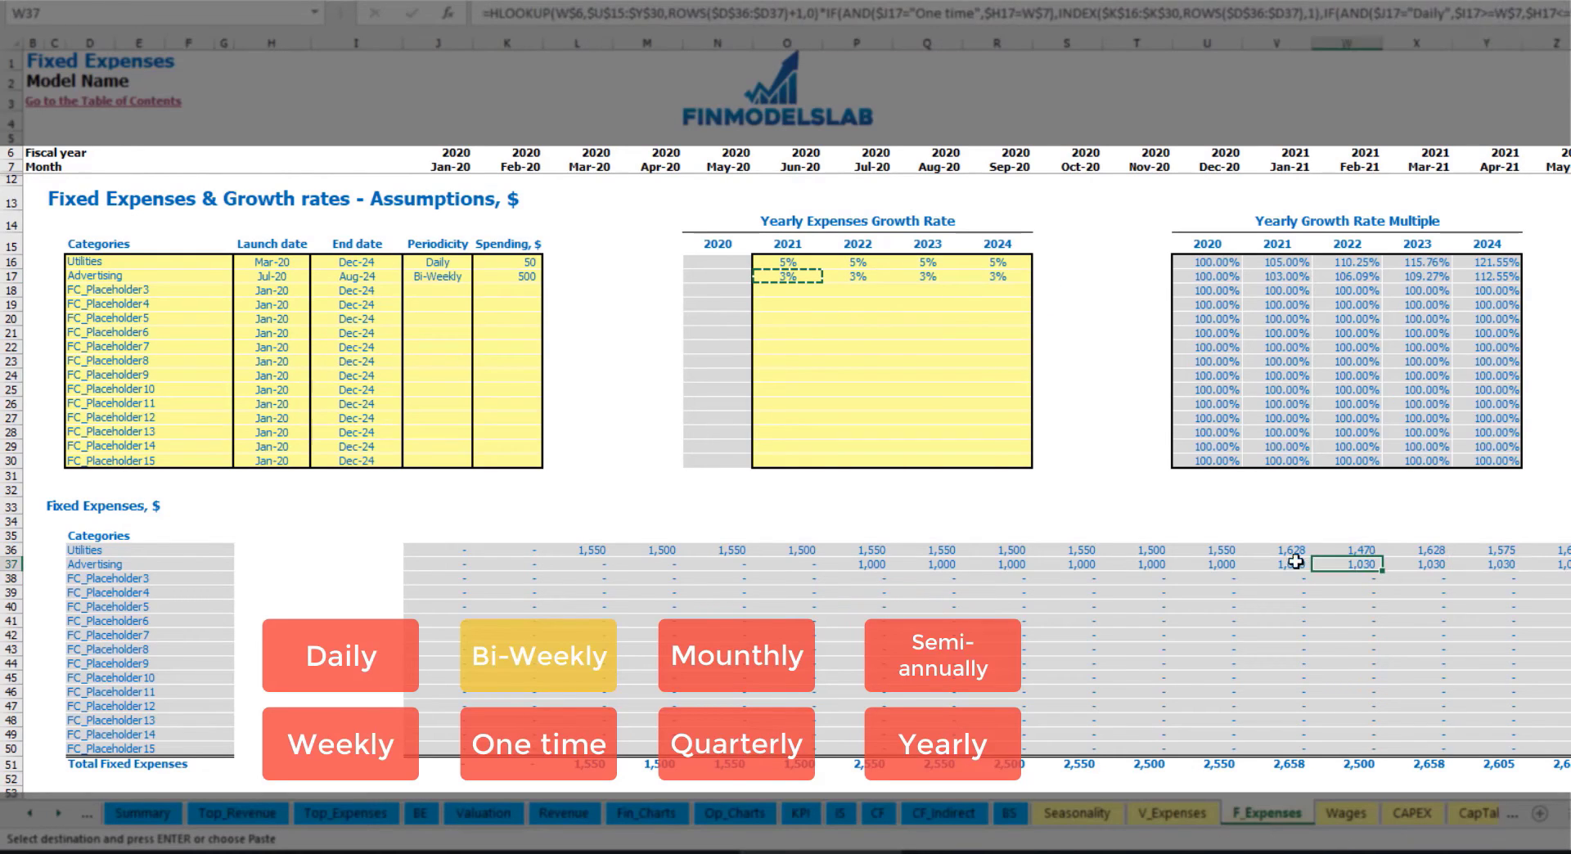
left_click(1284, 563)
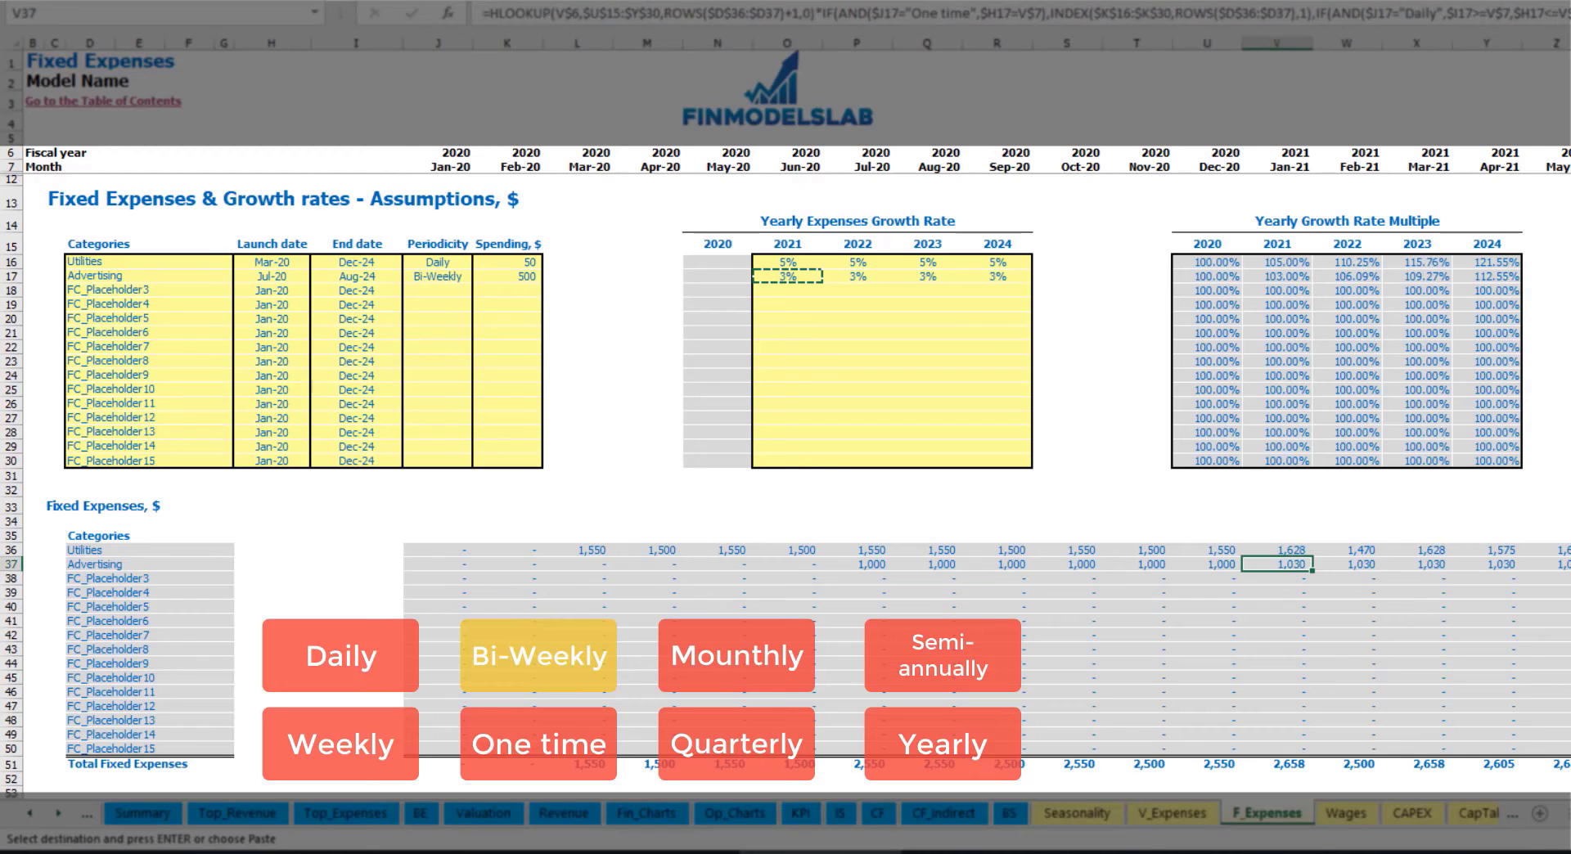
scroll(785, 401, "right", 10)
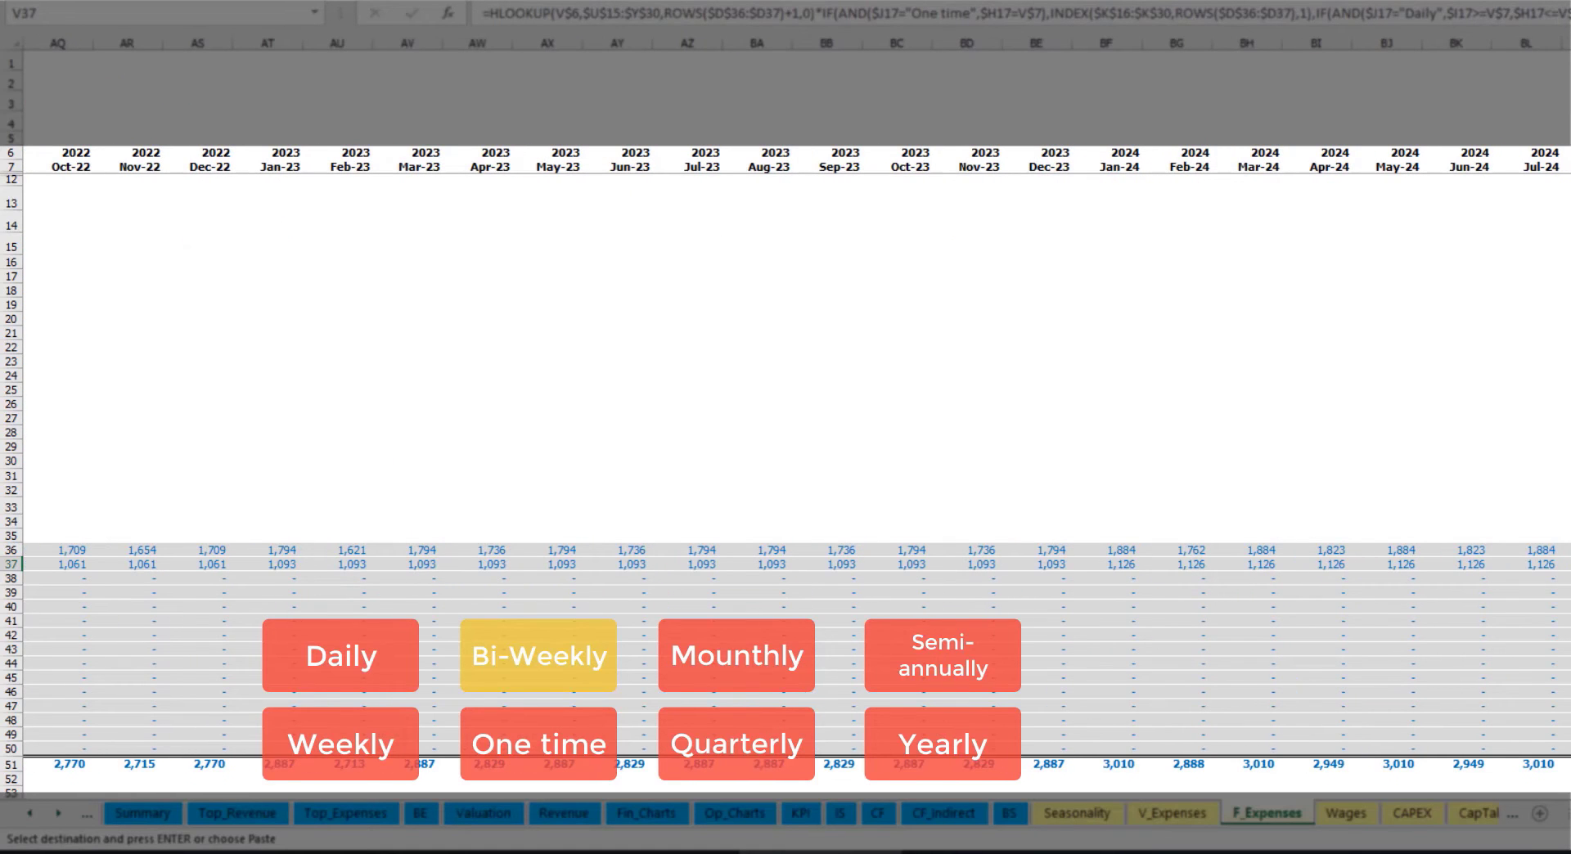
key("ctrl+shift+Up")
scroll(785, 417, "left", 10)
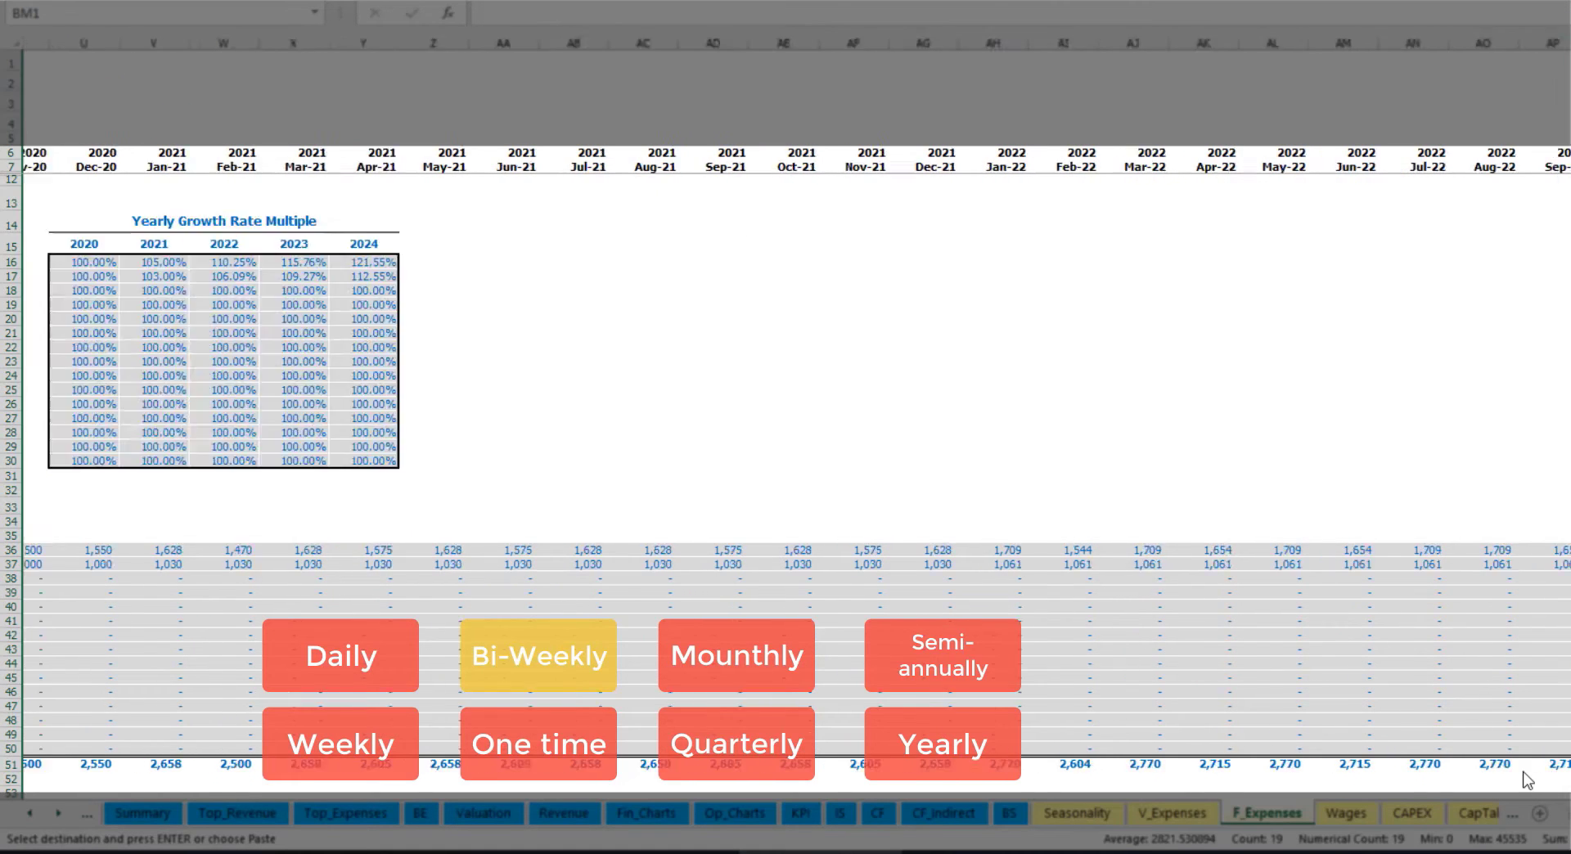
left_click(383, 276)
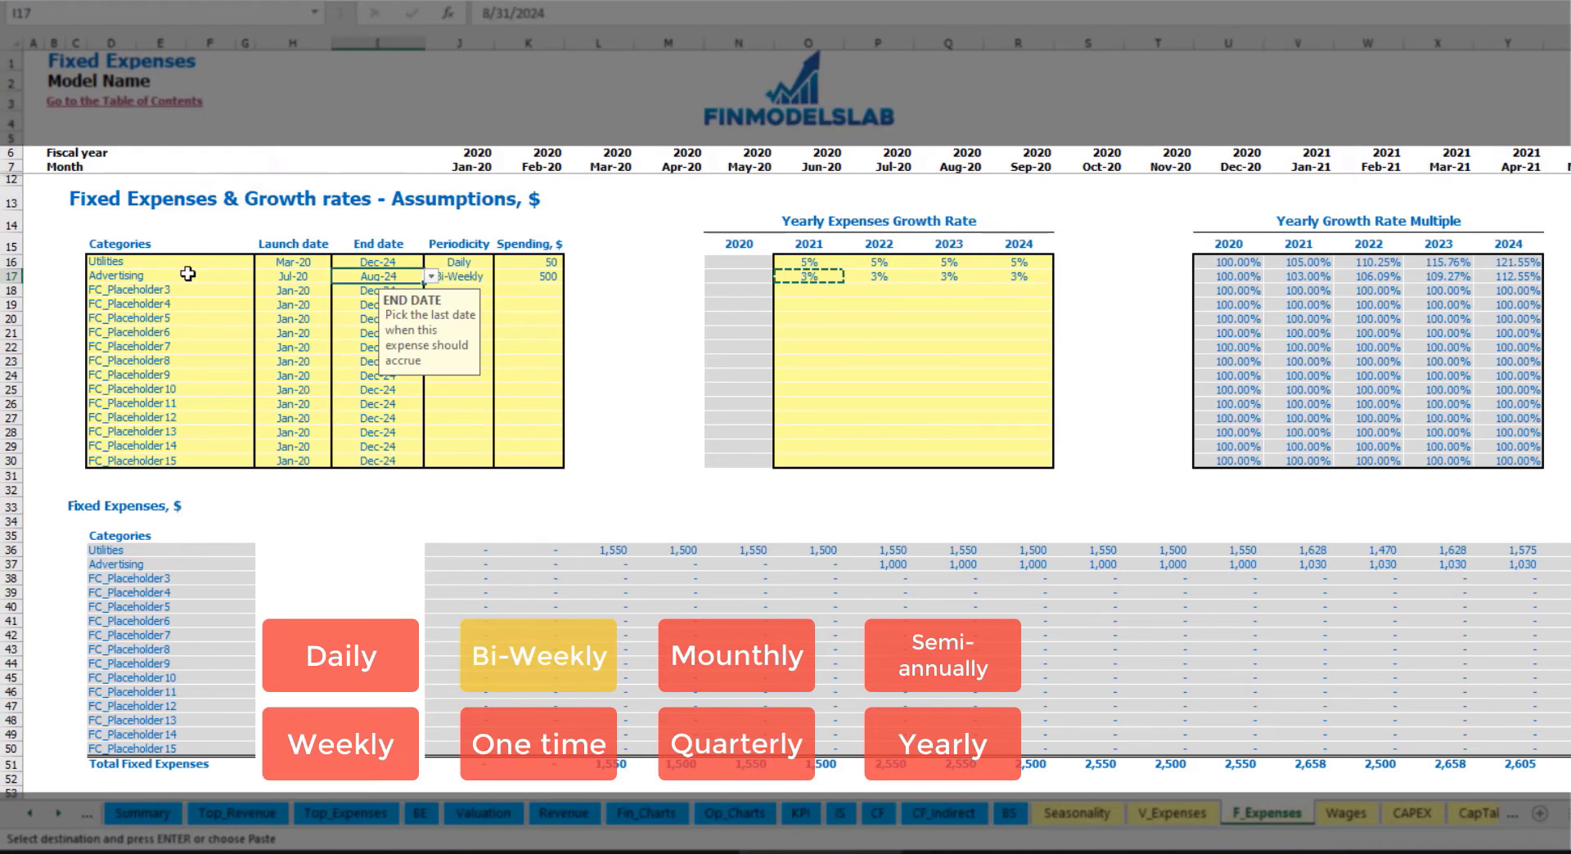
- Name the third fixed expense category Office Setup
left_click(138, 289)
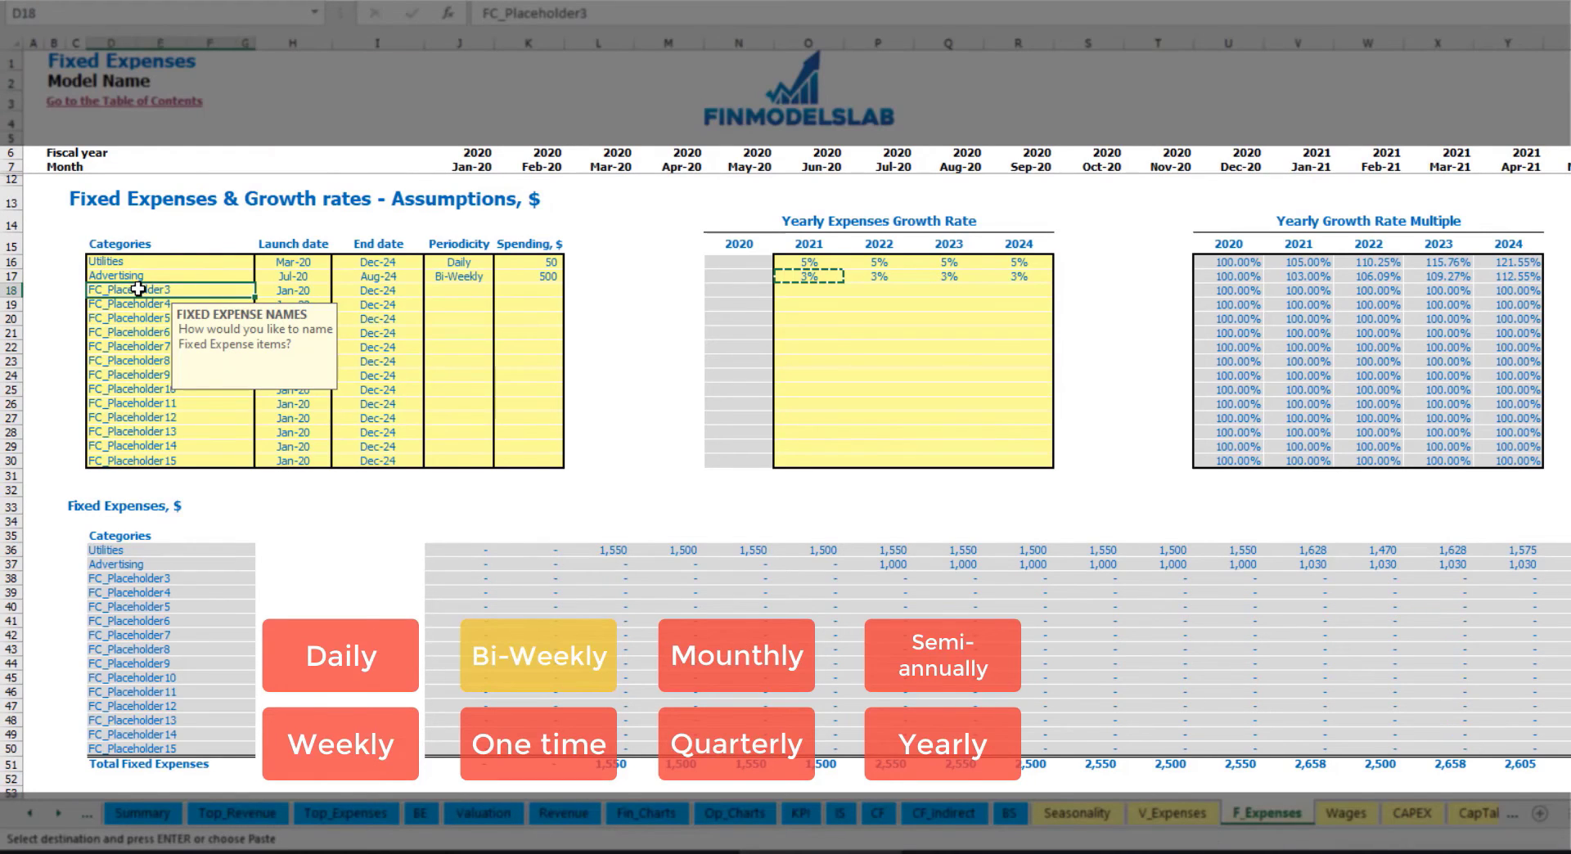
type("Setup")
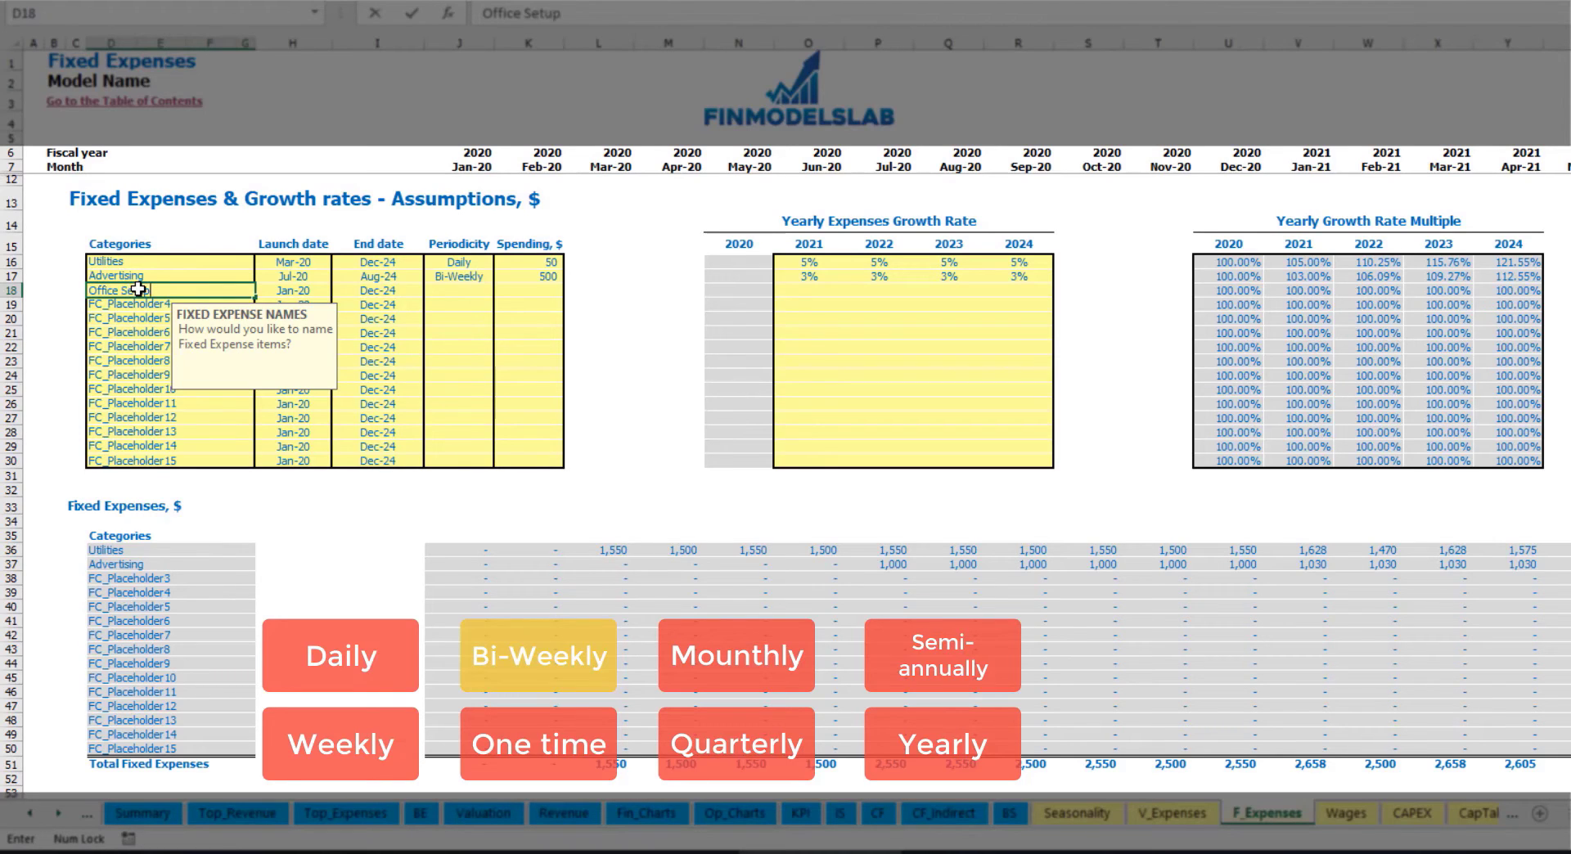
key("Return")
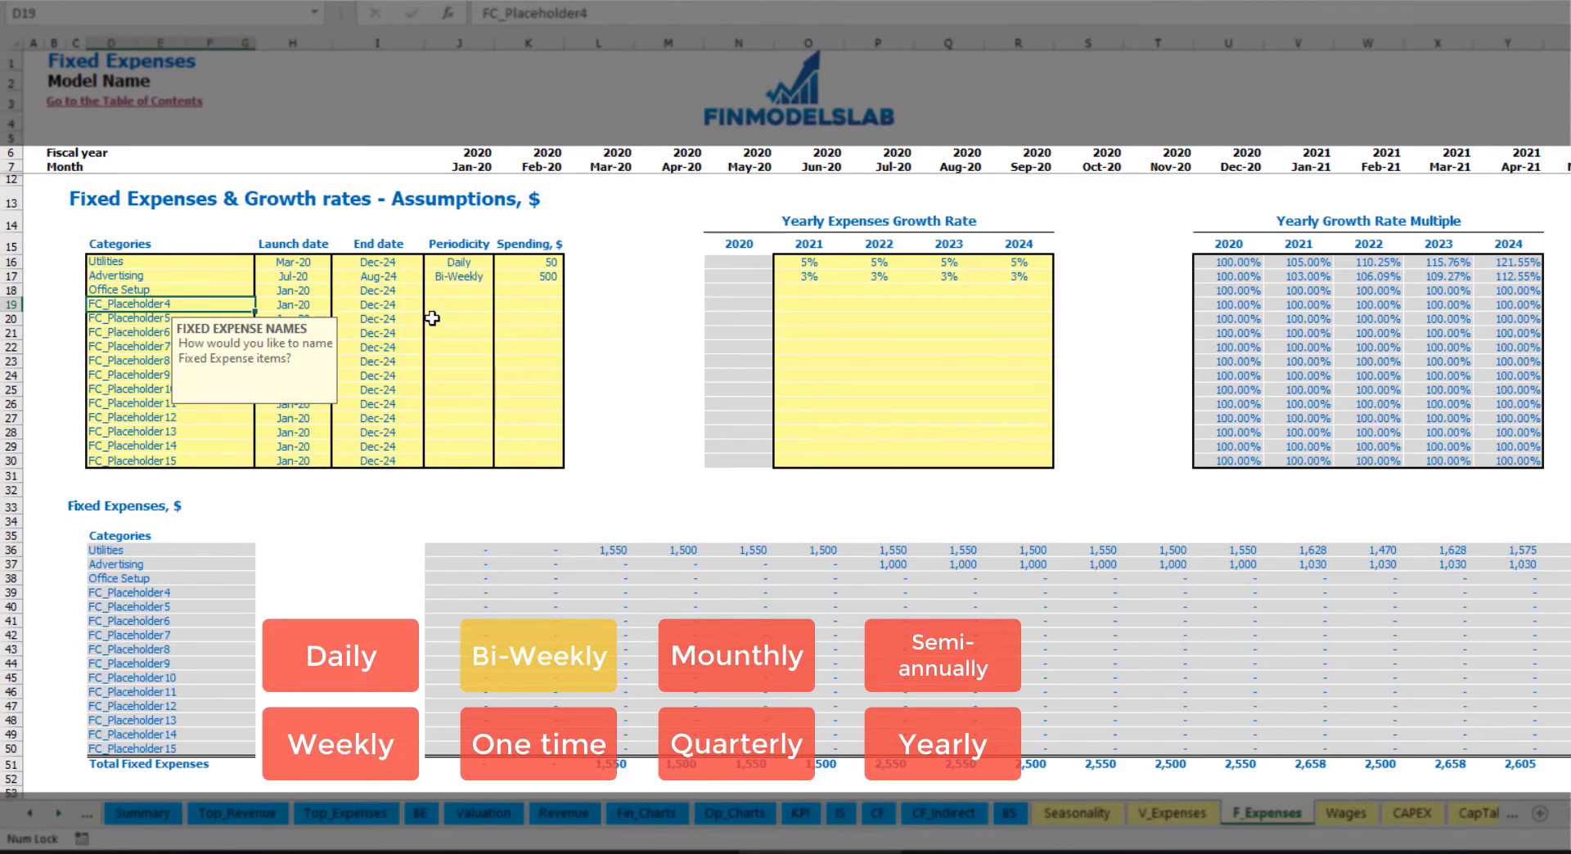
- Set the Office Setup periodicity to One time and its launch date to Feb-20
left_click(463, 294)
left_click(500, 291)
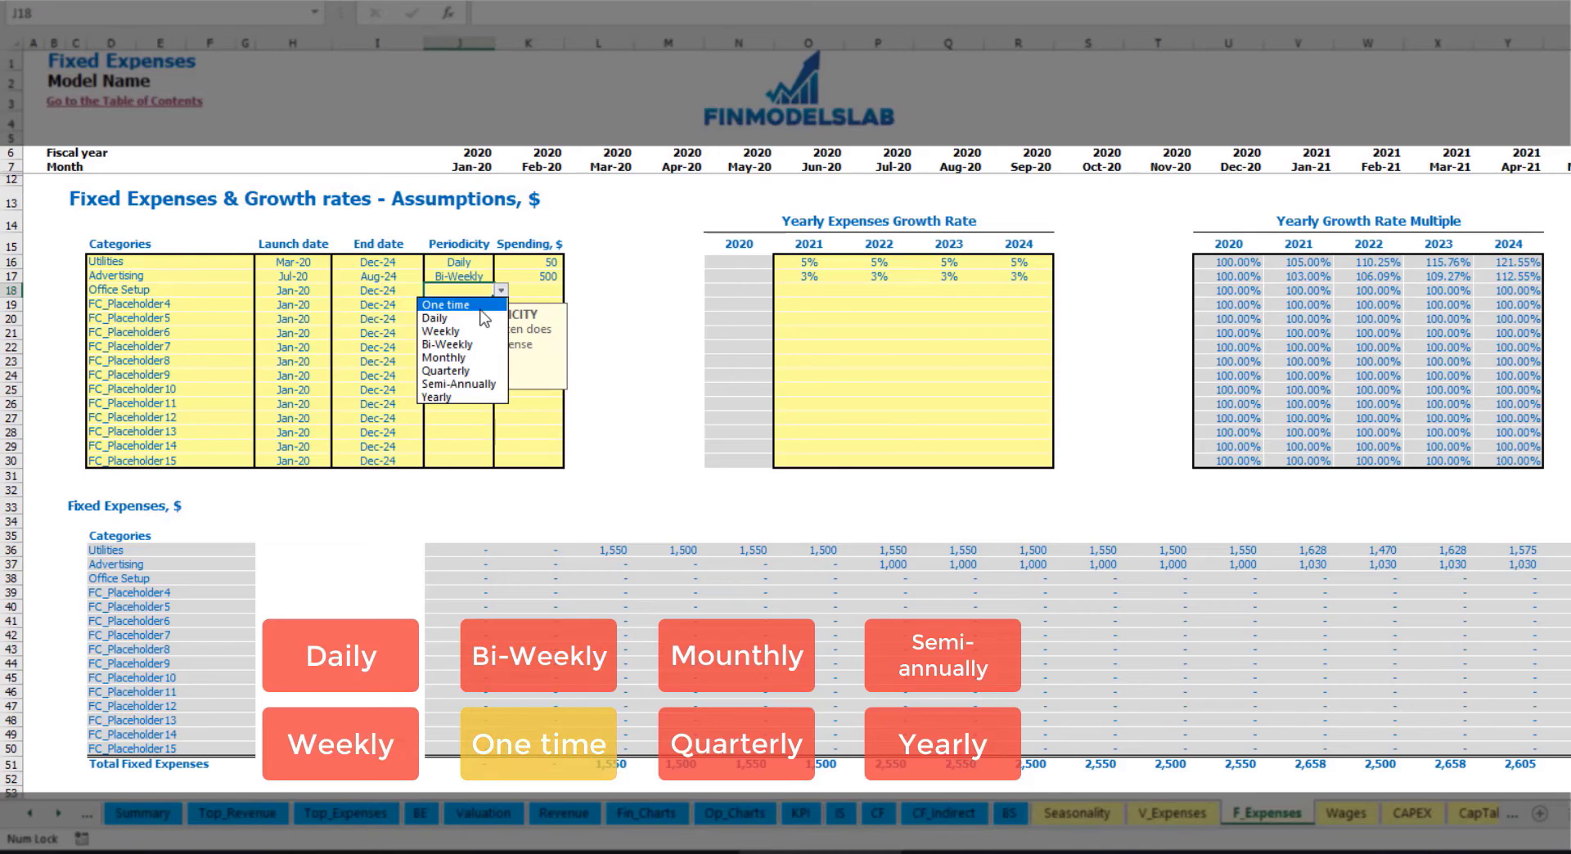
left_click(446, 345)
left_click(311, 291)
left_click(339, 290)
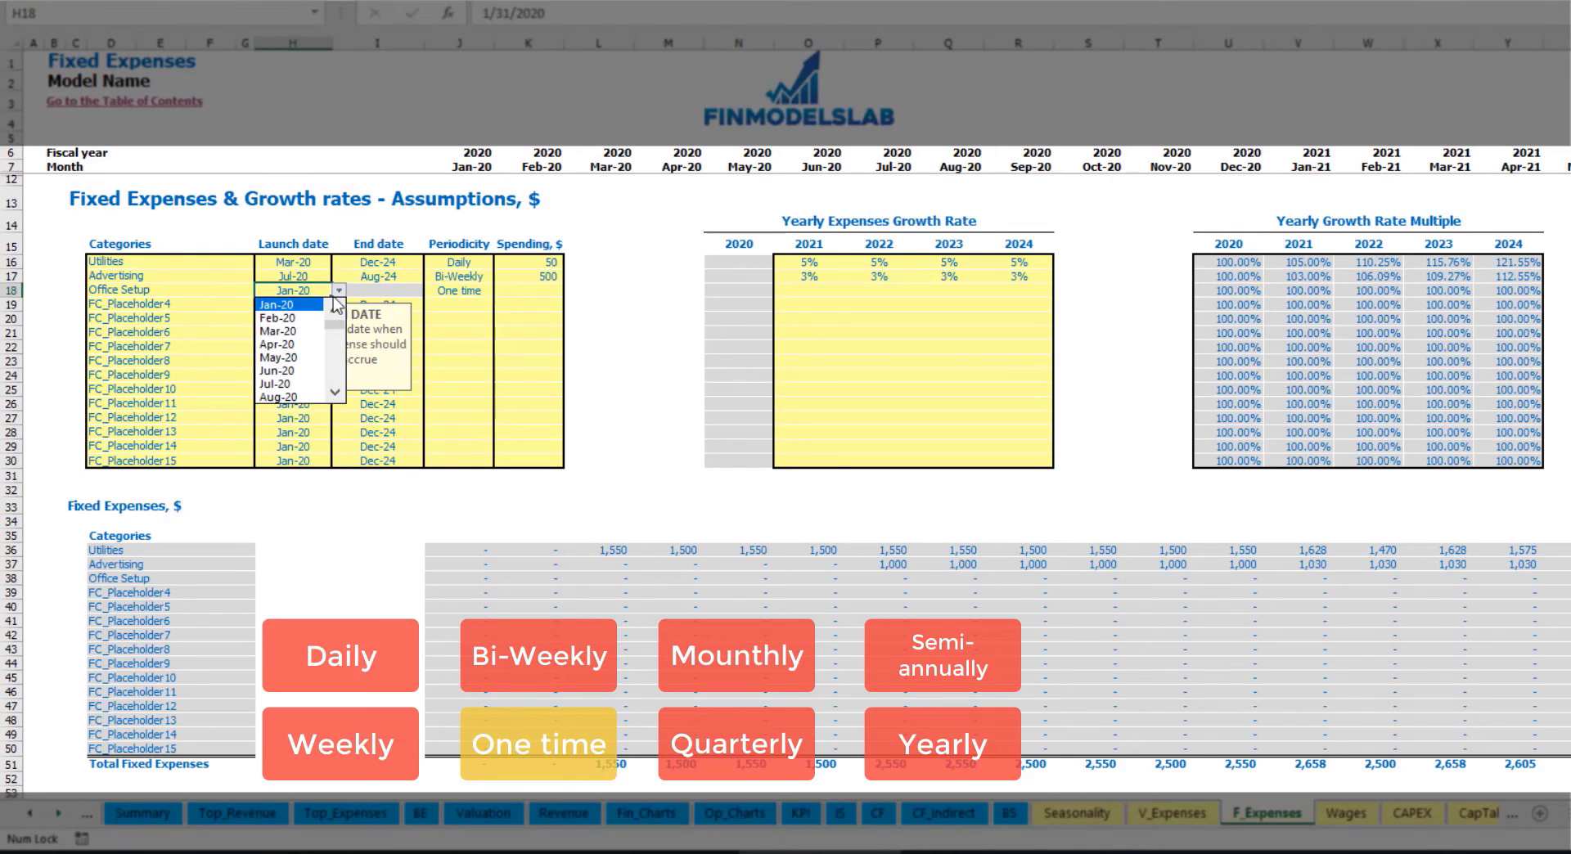
left_click(291, 319)
- Set the Office Setup spending to 5,000 and check the calculated expense for Feb-20
left_click(516, 290)
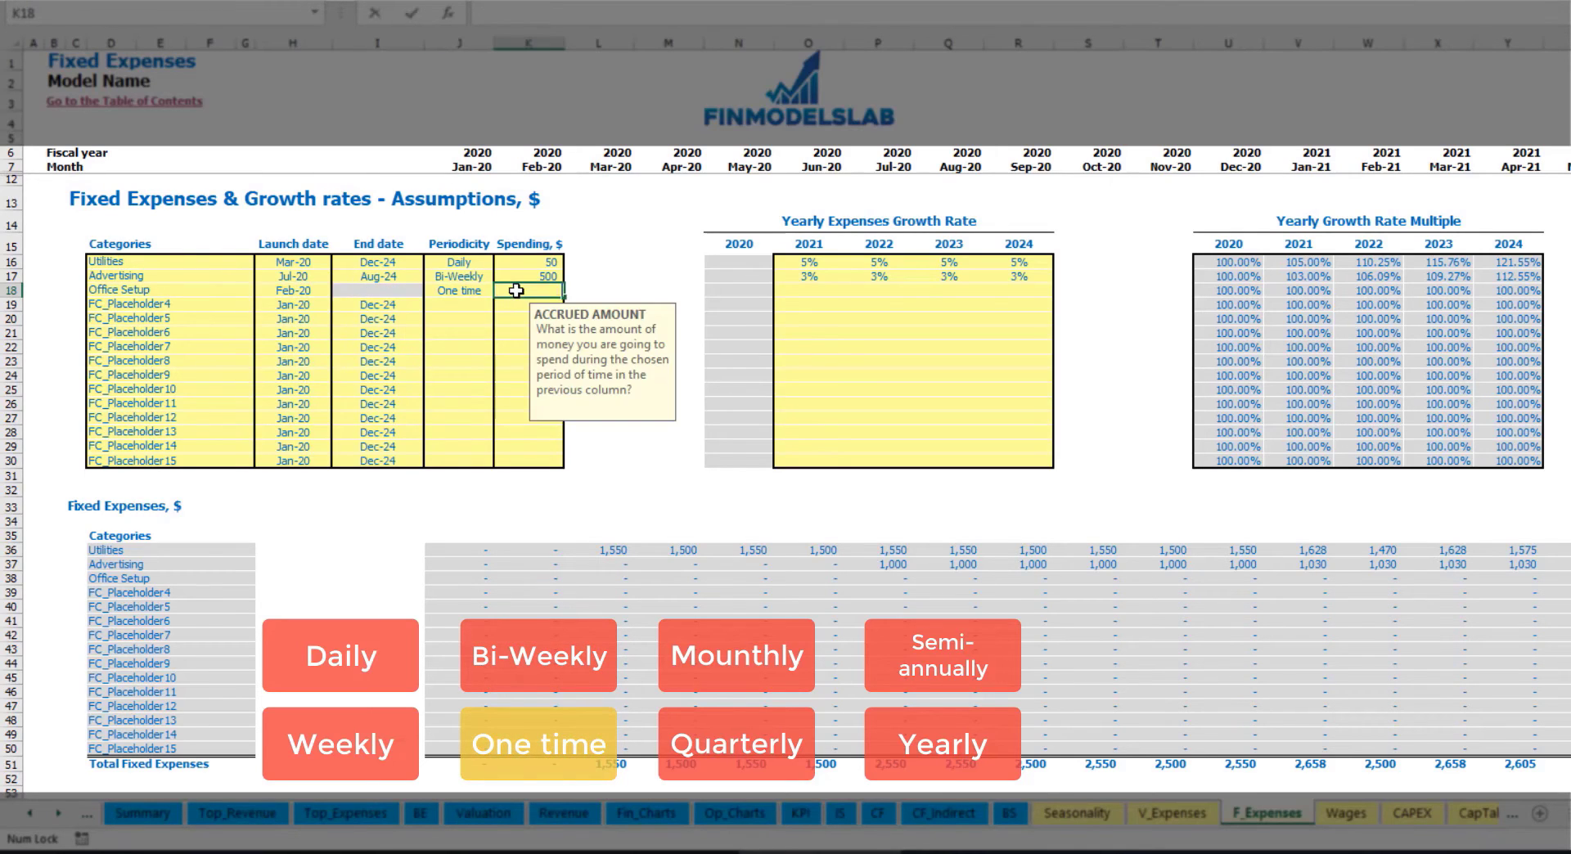
type("5000")
key("Return")
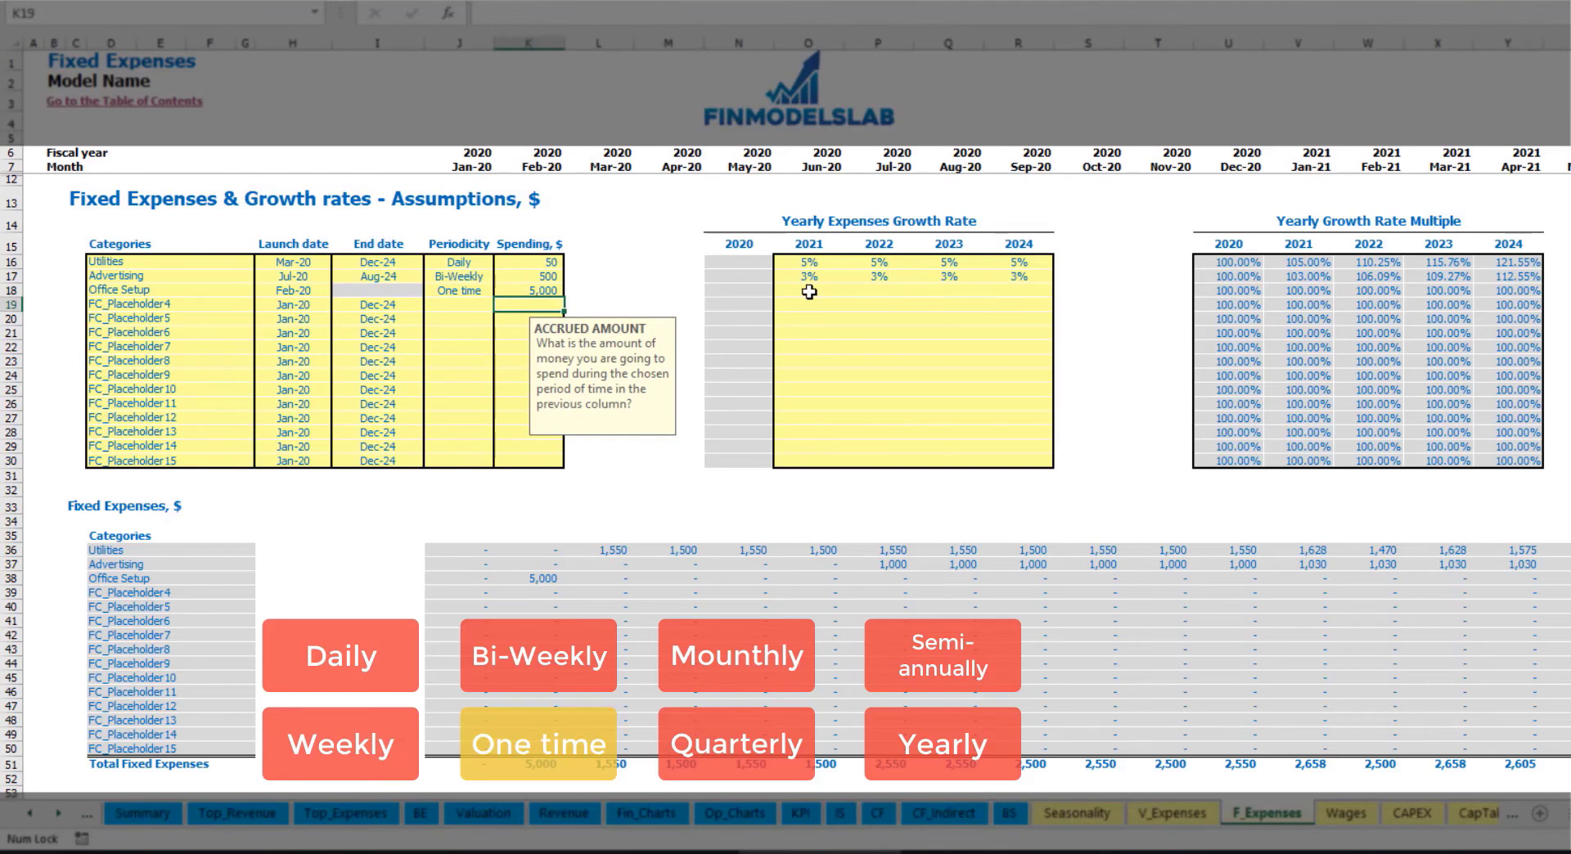
left_click_drag(809, 290, 1004, 298)
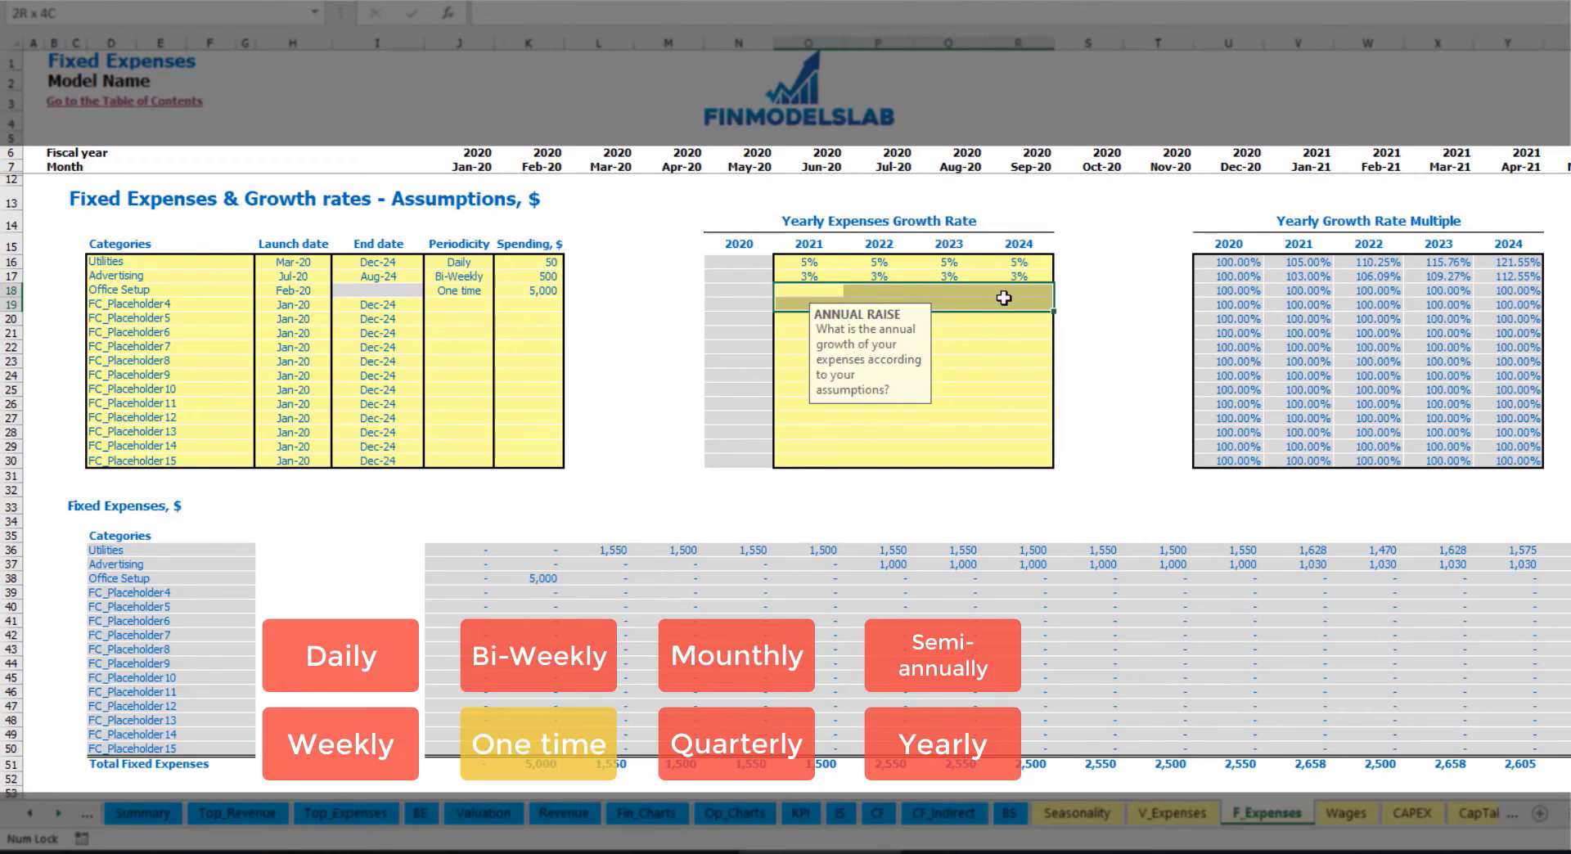
left_click(549, 578)
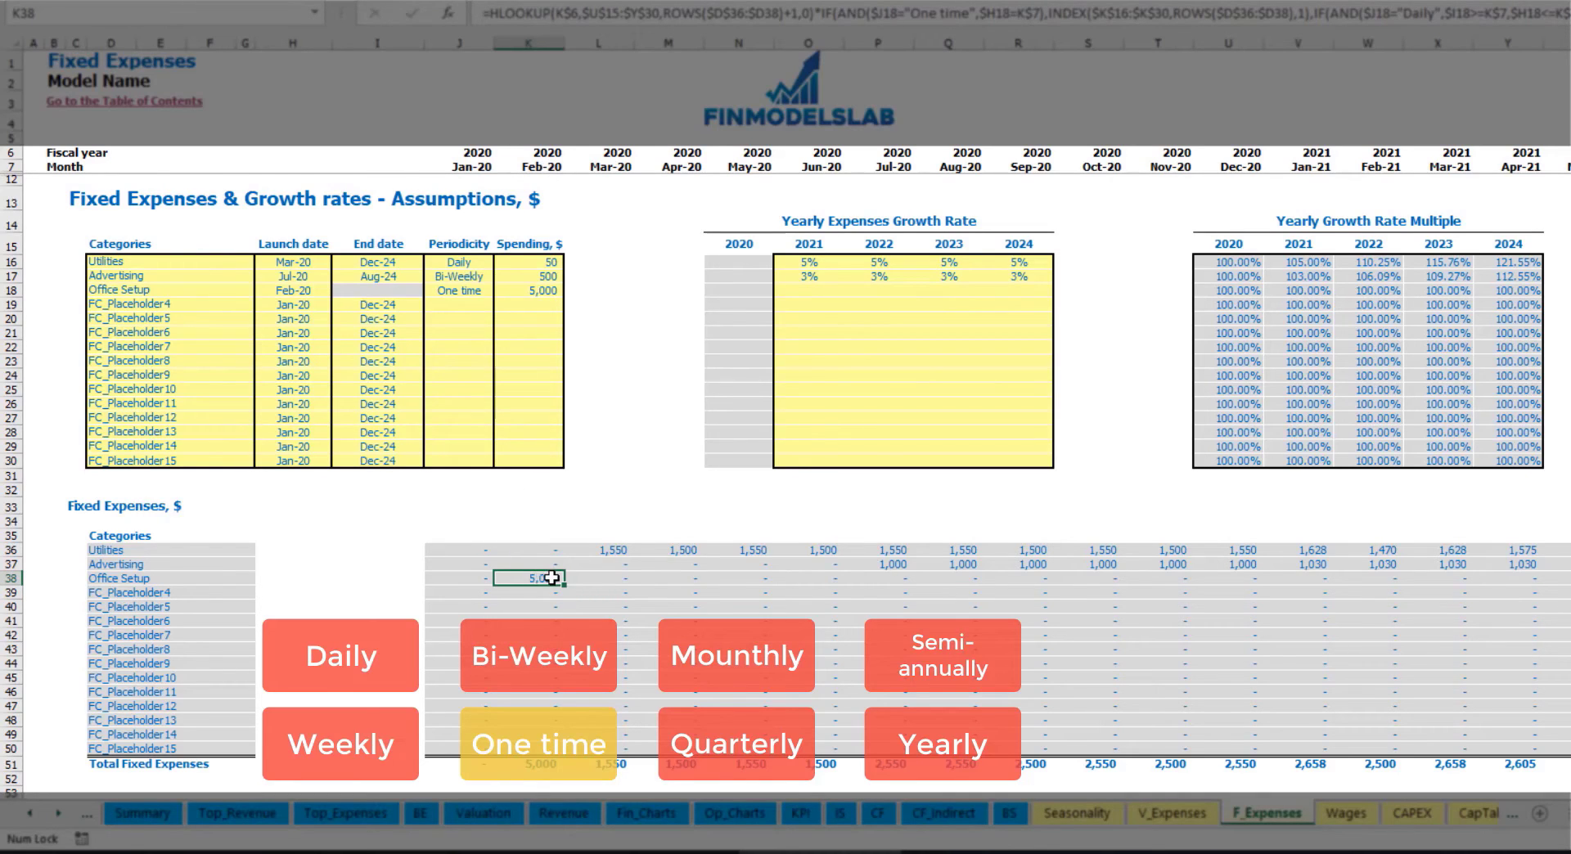
- Name the fourth fixed expense category Insurance
left_click(217, 310)
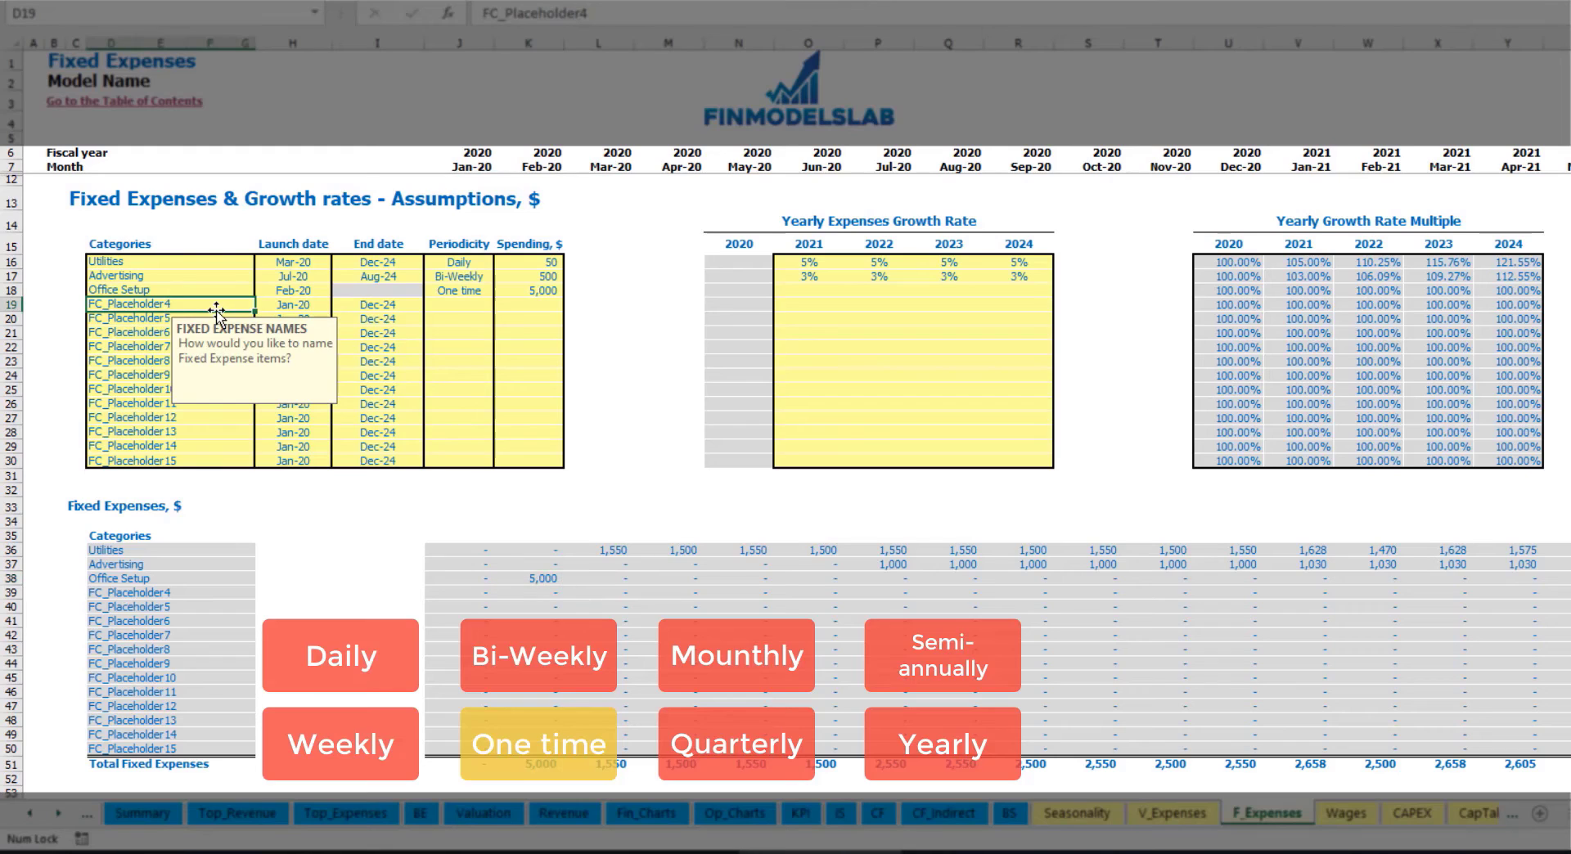
type("Insurance")
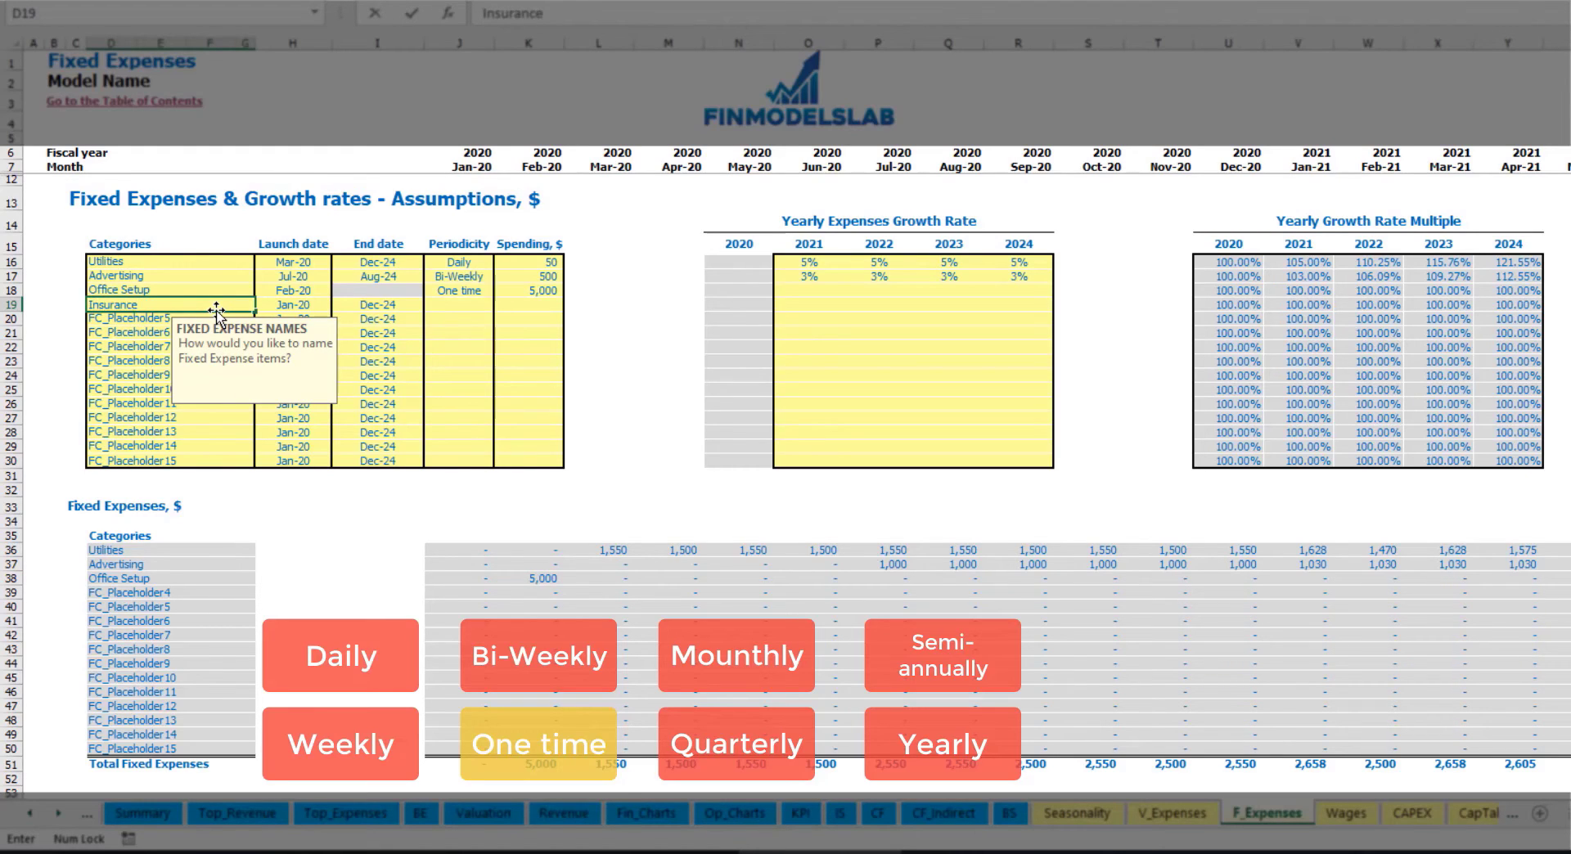
key("Return")
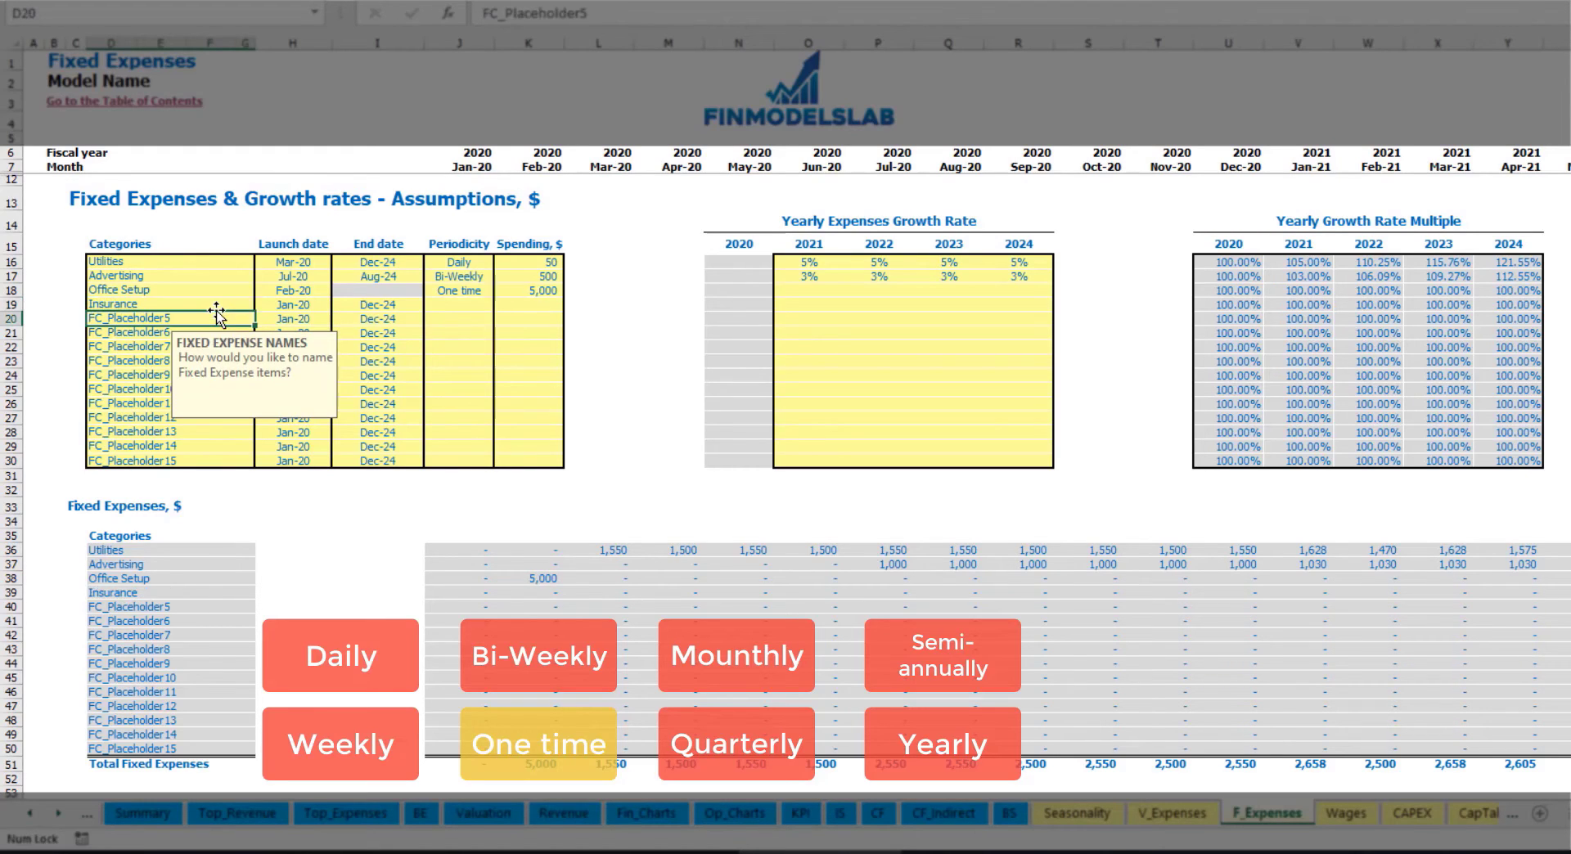
- Set the Insurance periodicity to Monthly and its spending to 1,000
left_click(295, 305)
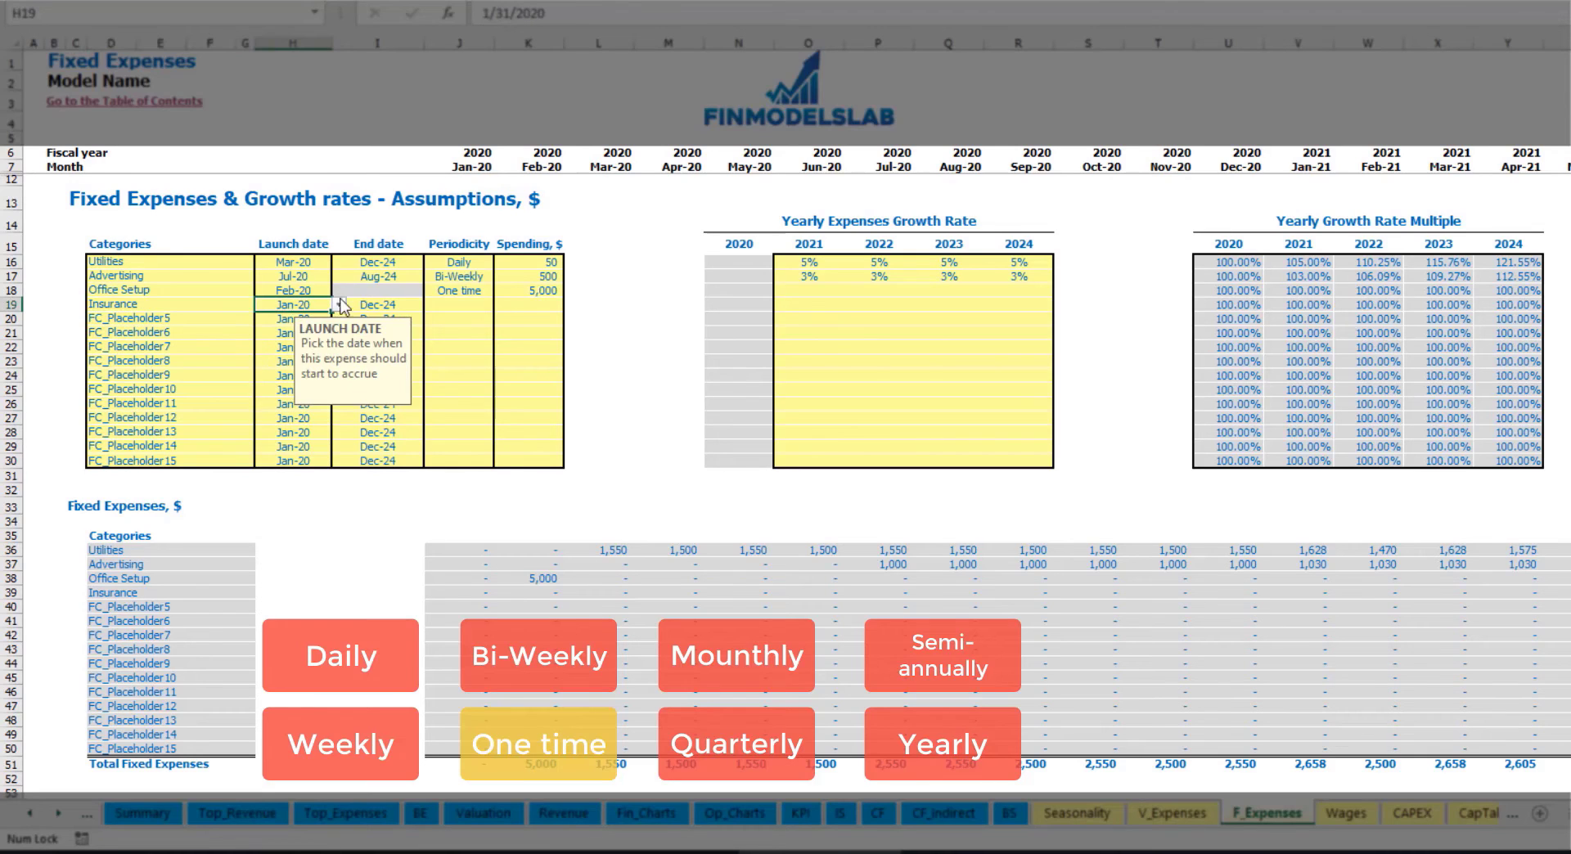
left_click(397, 305)
left_click(472, 305)
left_click(500, 305)
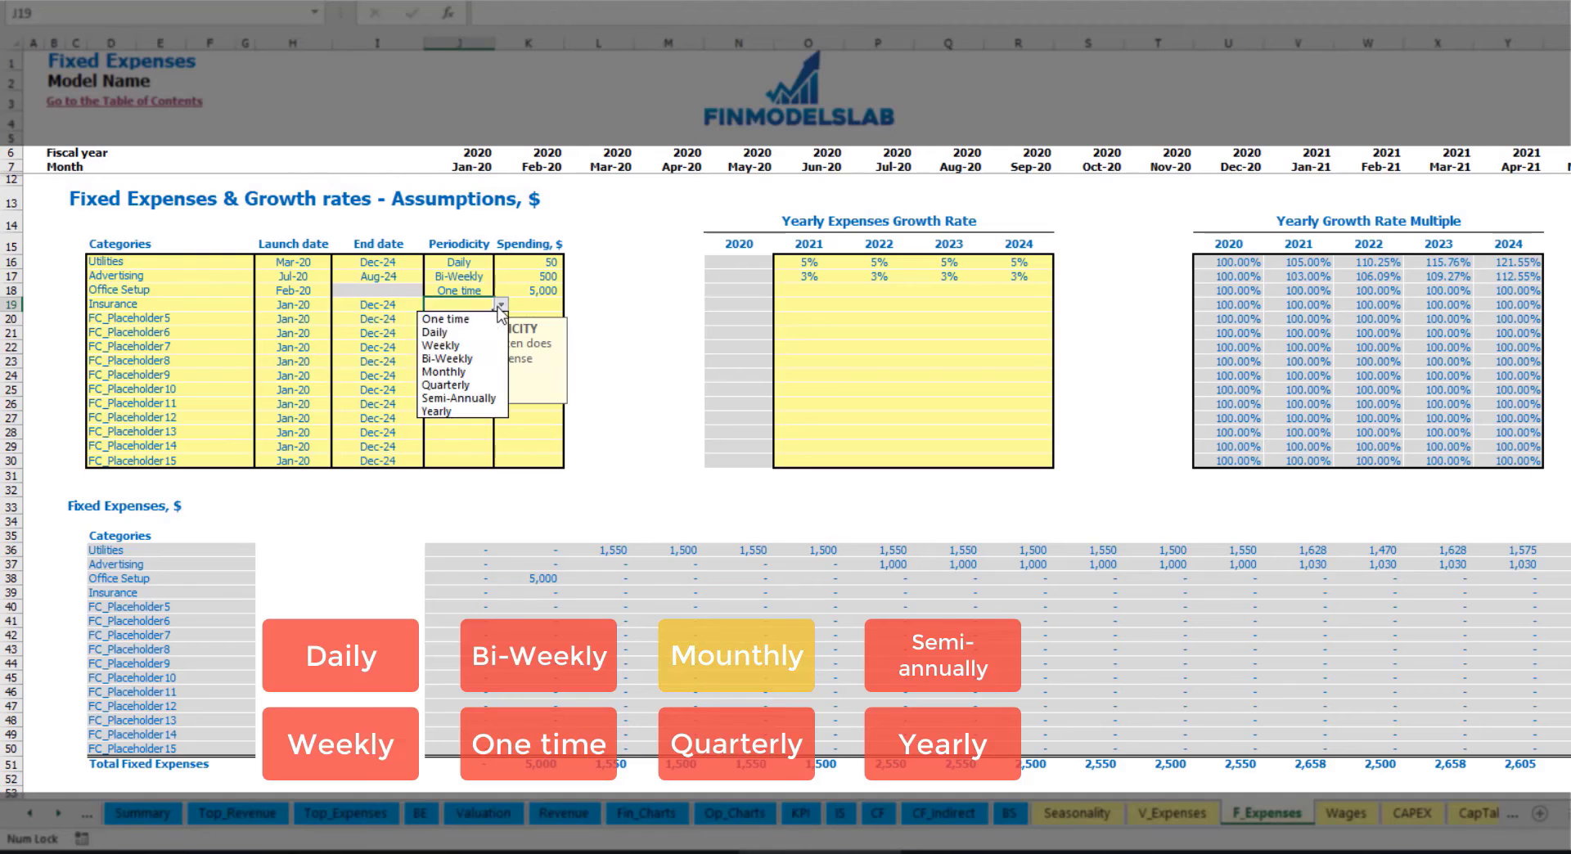
left_click(445, 371)
left_click(538, 304)
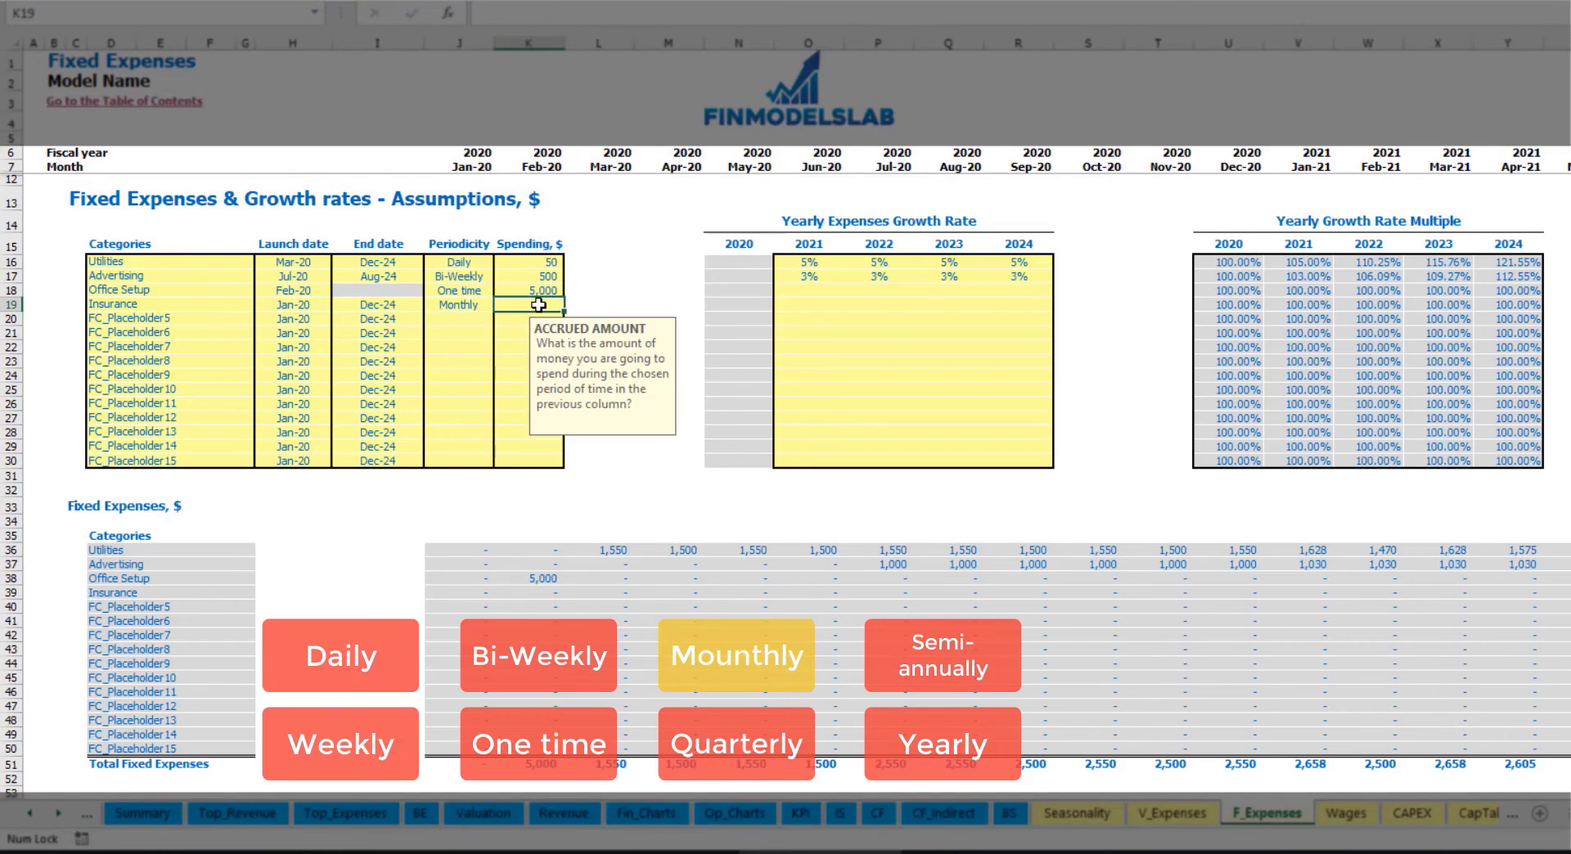
type("1,000")
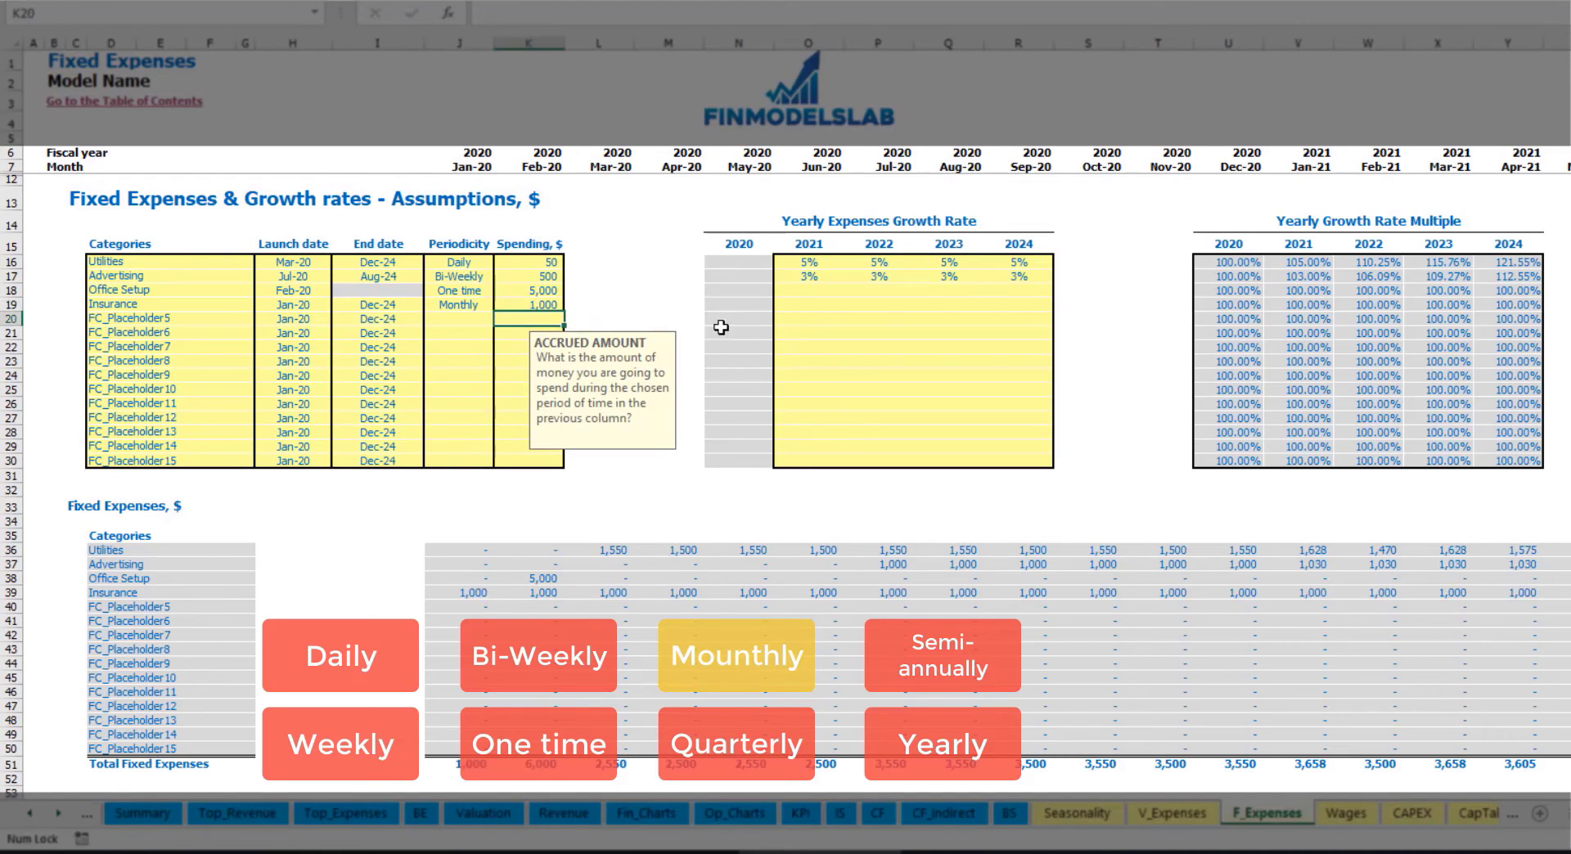
- Set the Insurance yearly expenses growth rates to 5% for 2021, 3% for 2022, 2% for 2023 and 1% for 2024
left_click(797, 306)
type("5%")
key("Return")
key("Up")
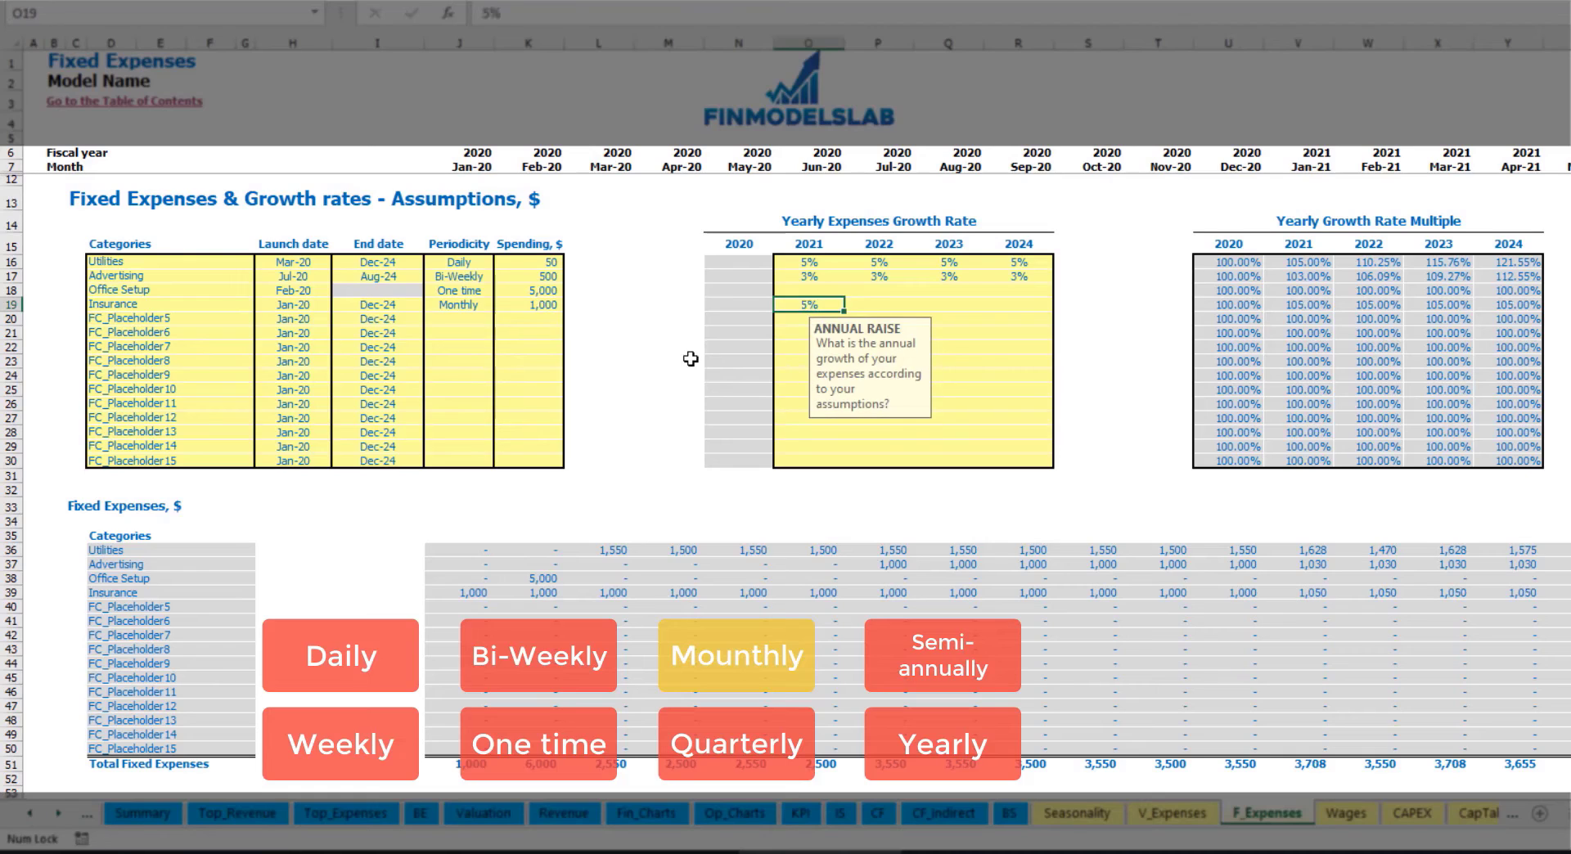
key("Right")
type("3%")
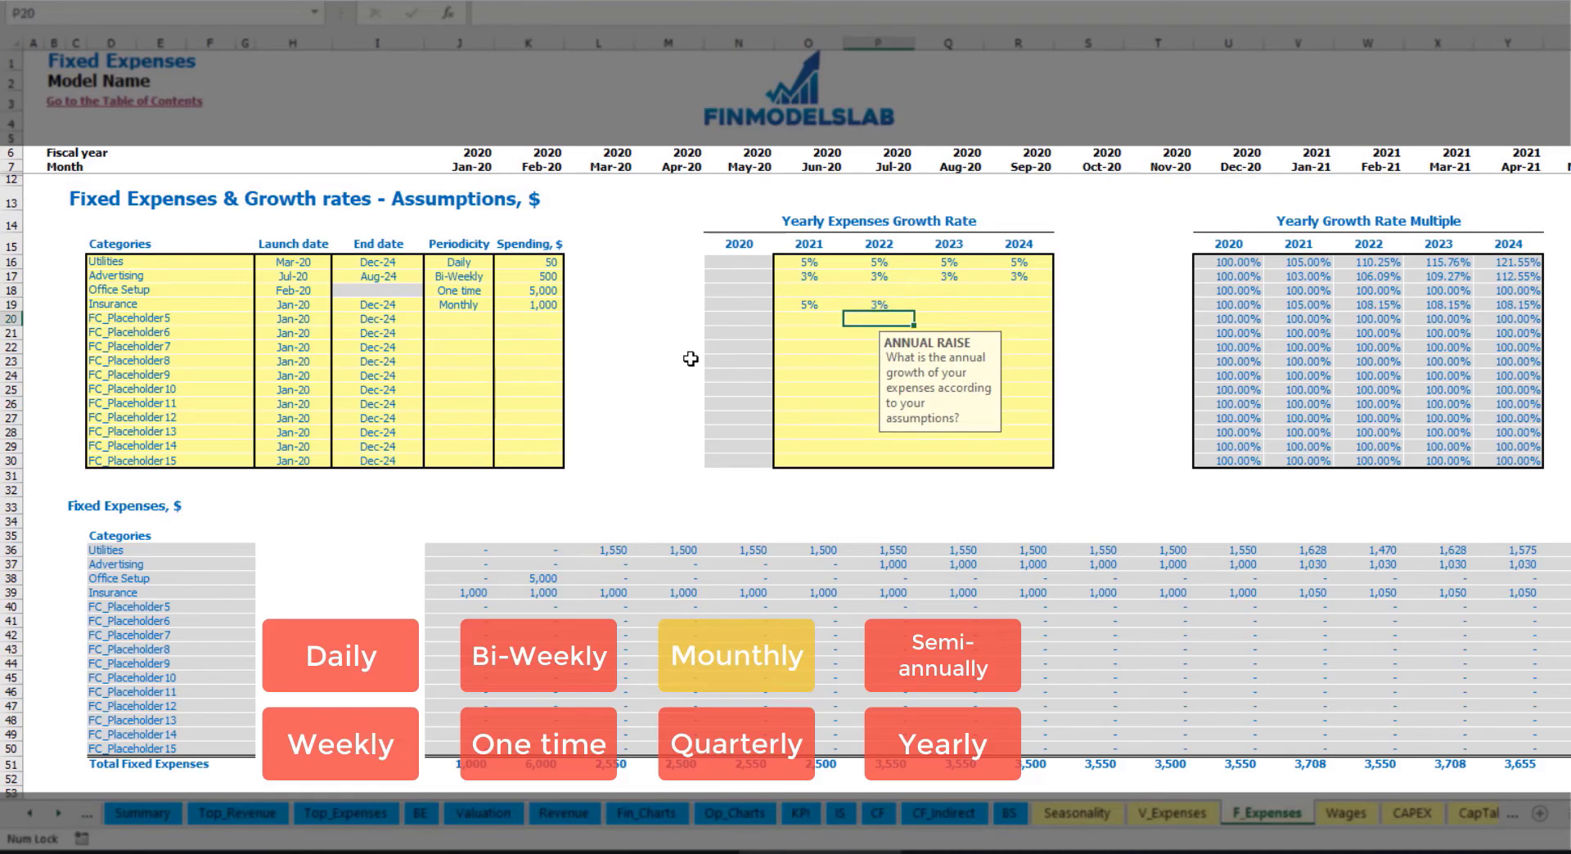
key("Tab")
type("2%")
key("Tab")
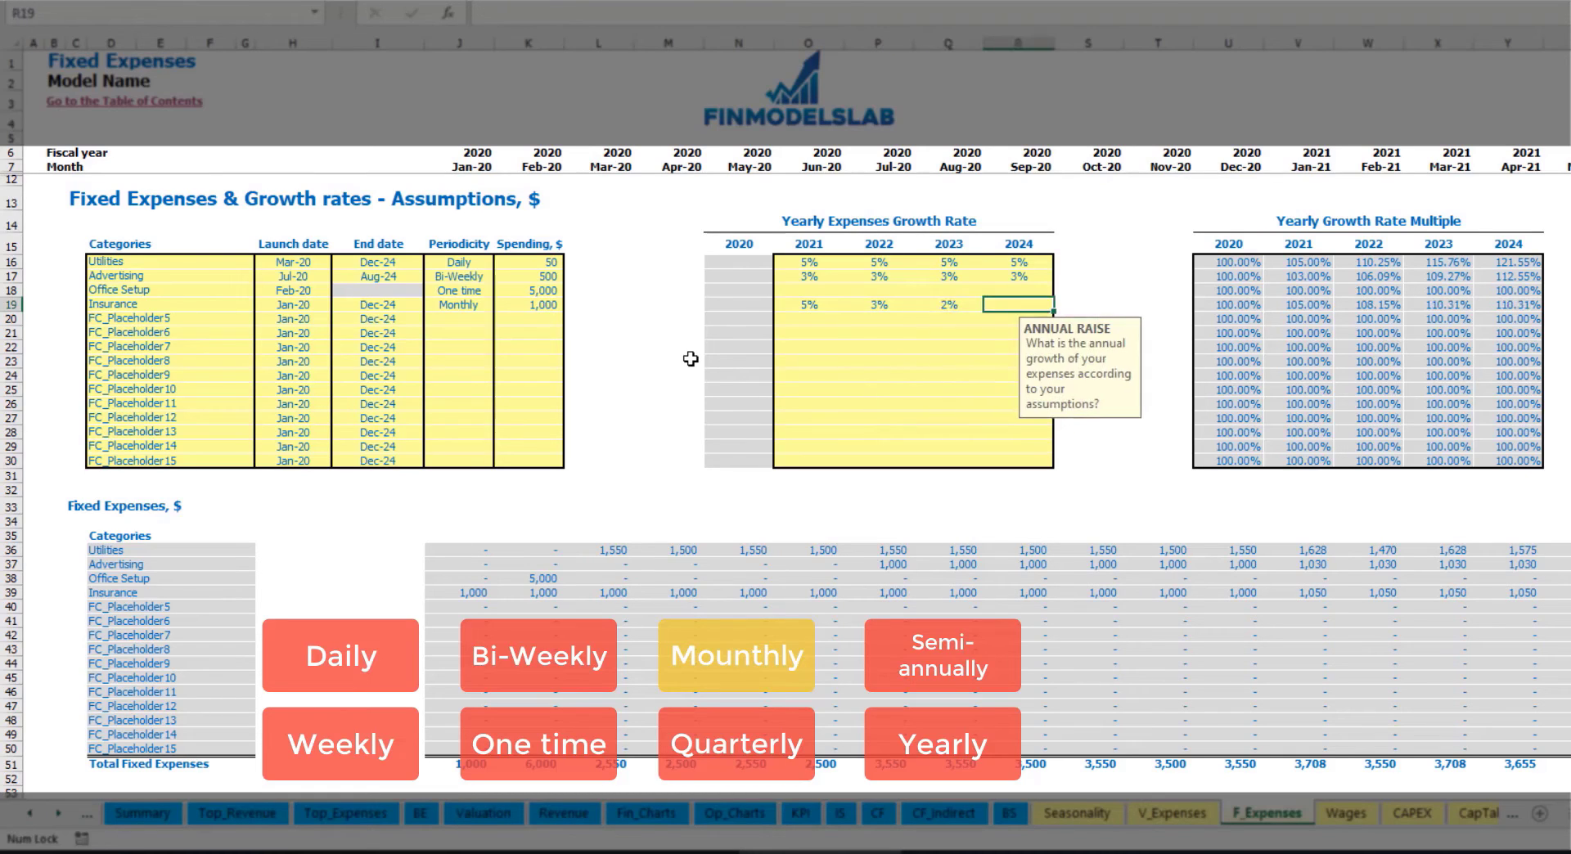
type("1%")
key("Return")
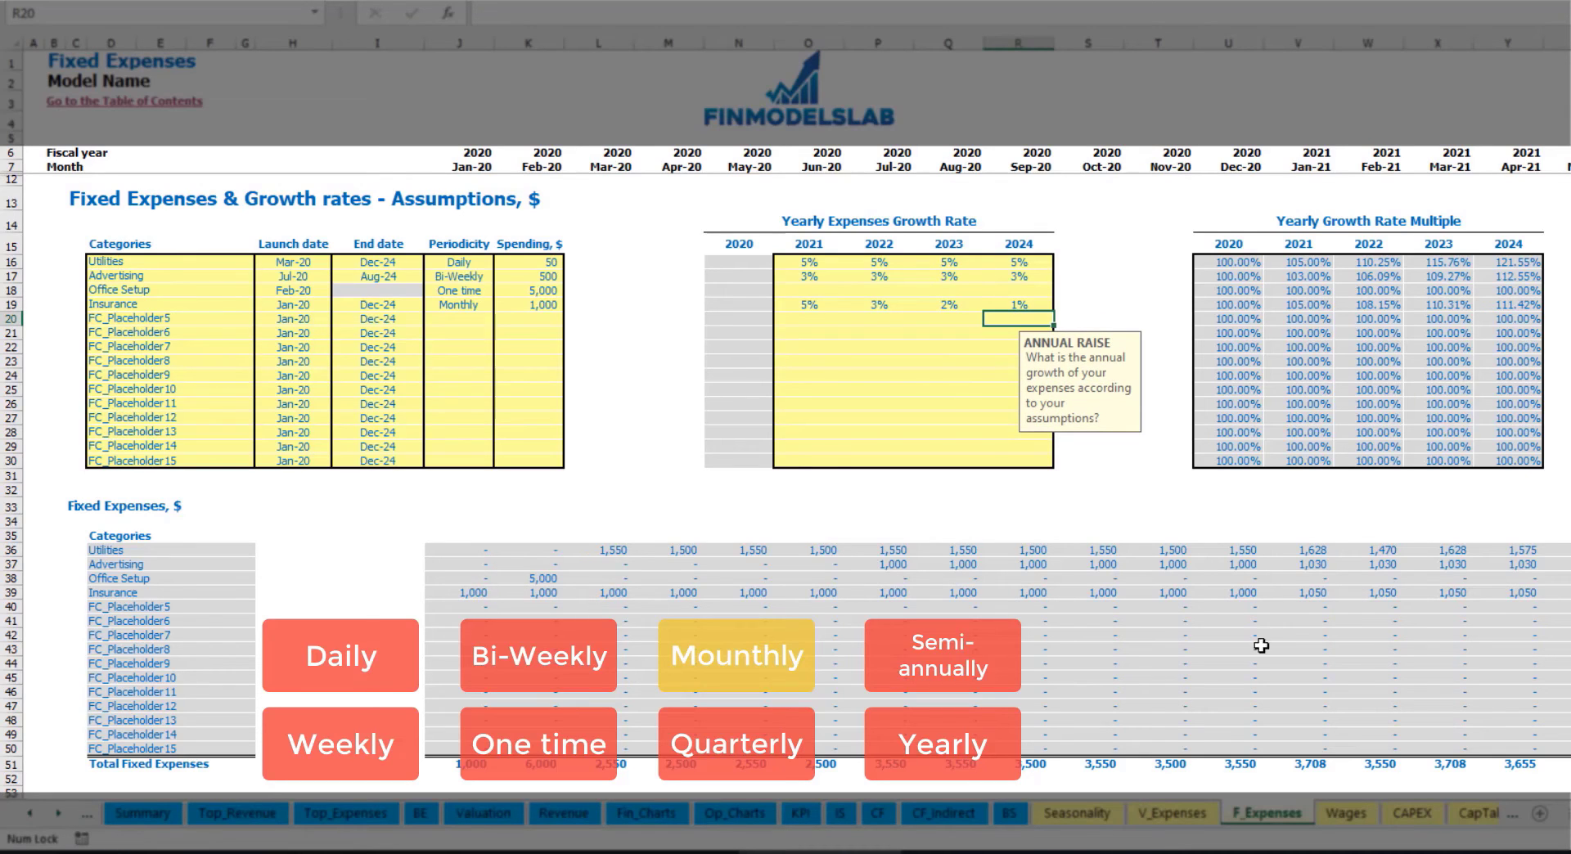
- Check the calculated monthly Insurance expenses across 2020 and from Jan-21 along the timeline
left_click_drag(475, 593, 1272, 594)
left_click(1272, 594)
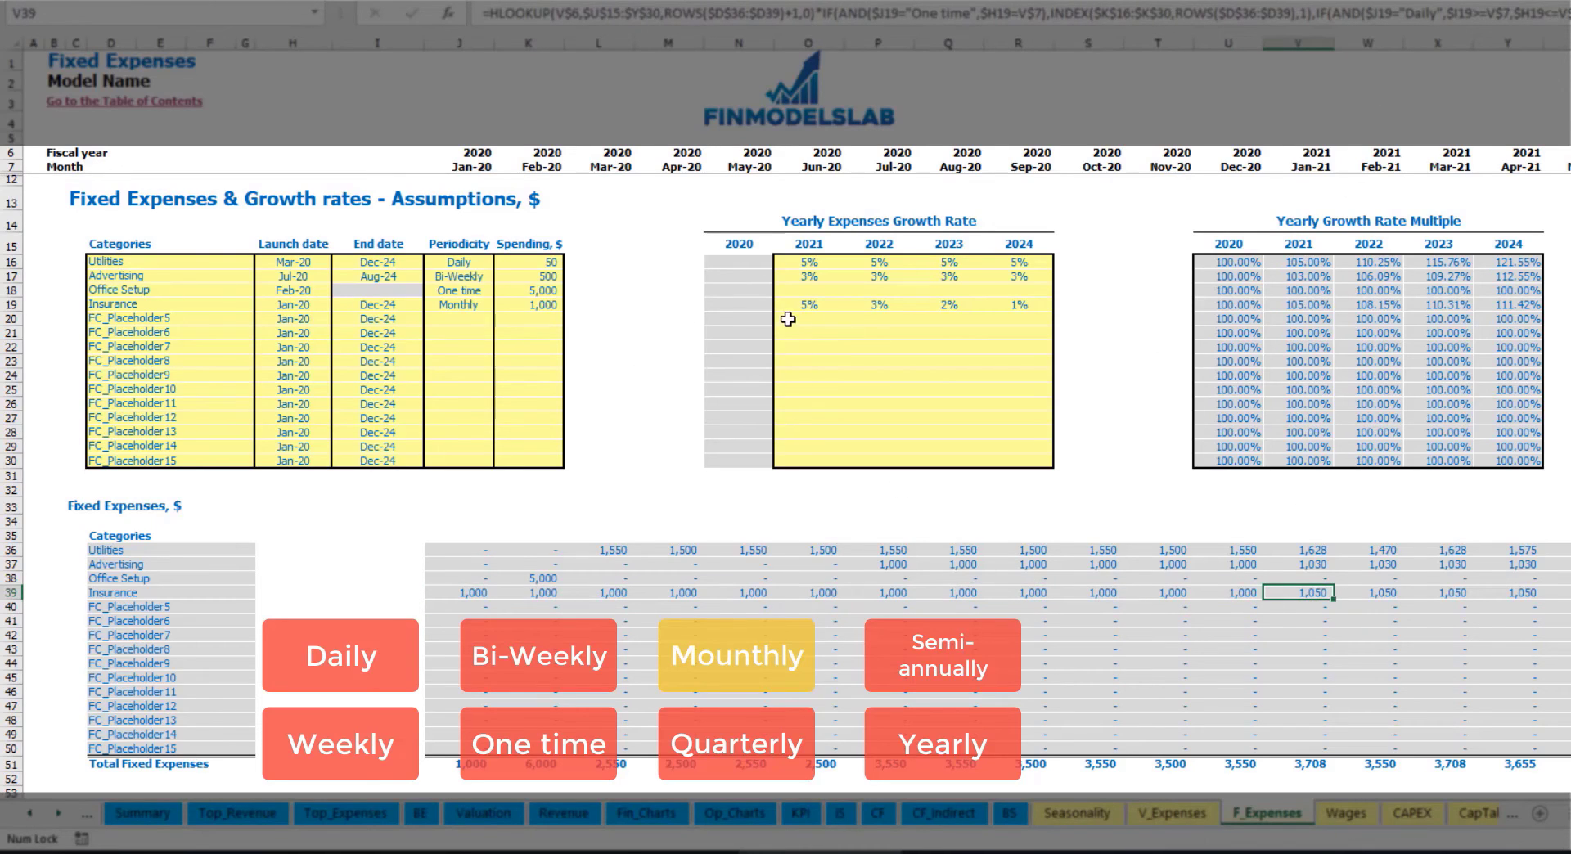
scroll(798, 404, "right", 3)
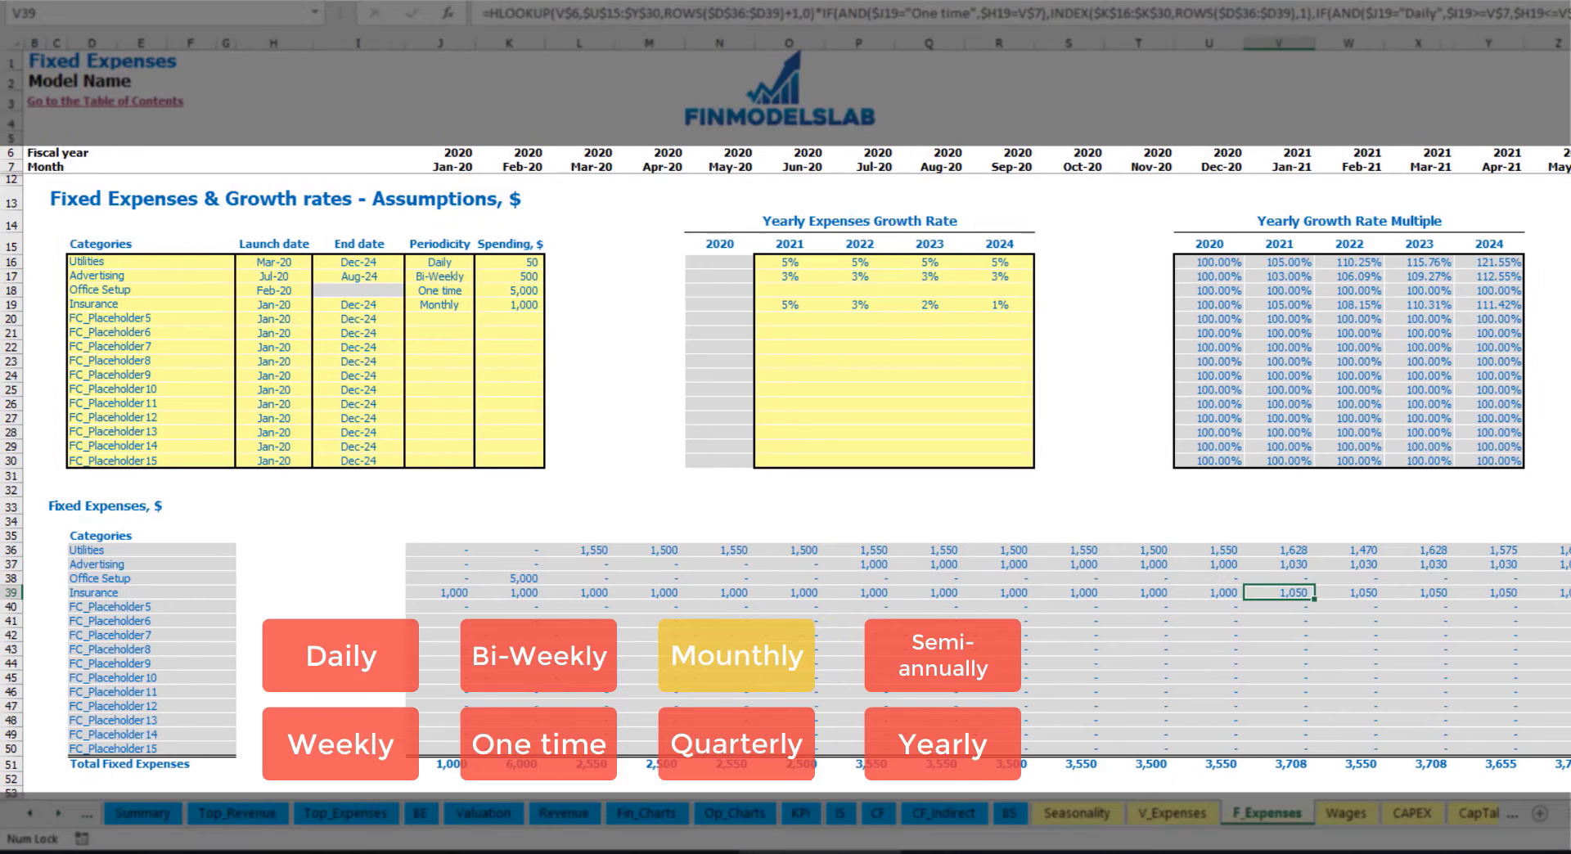
scroll(798, 403, "left", 1)
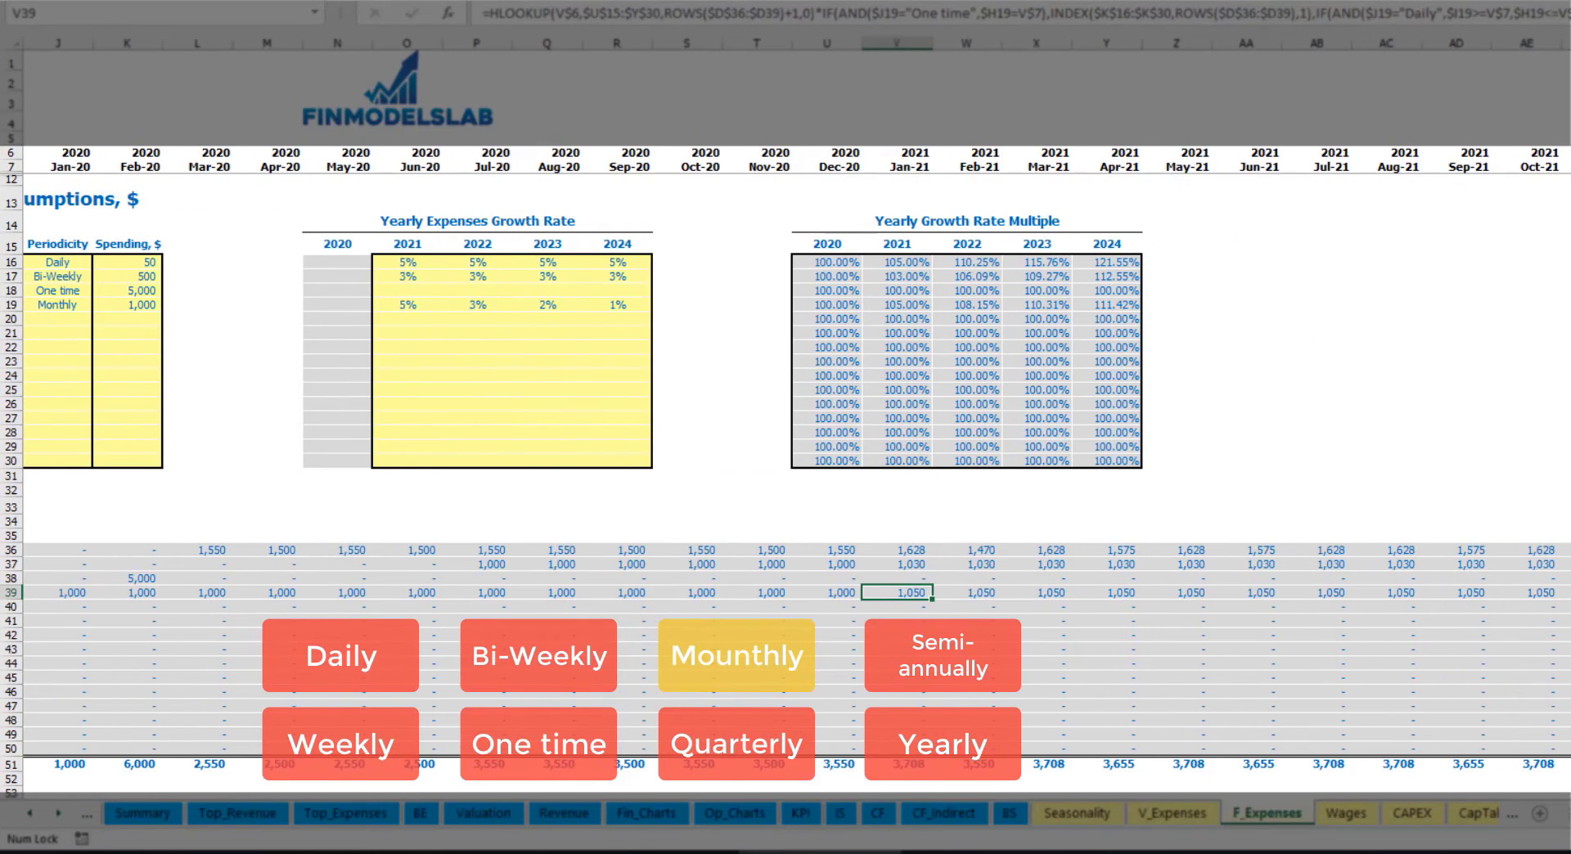
left_click(1570, 43)
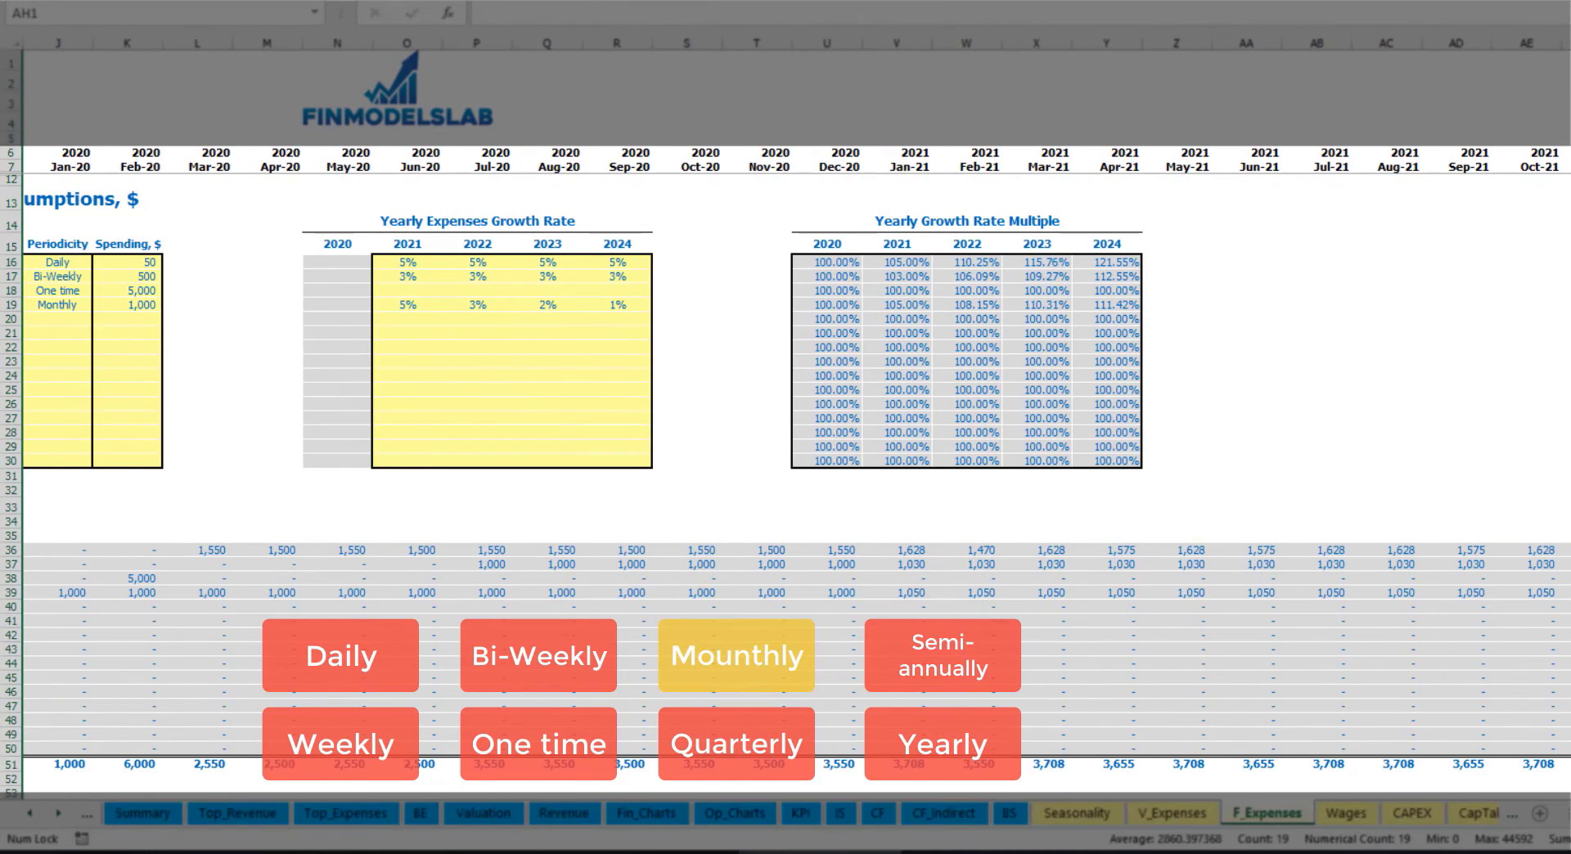
left_click(1570, 593)
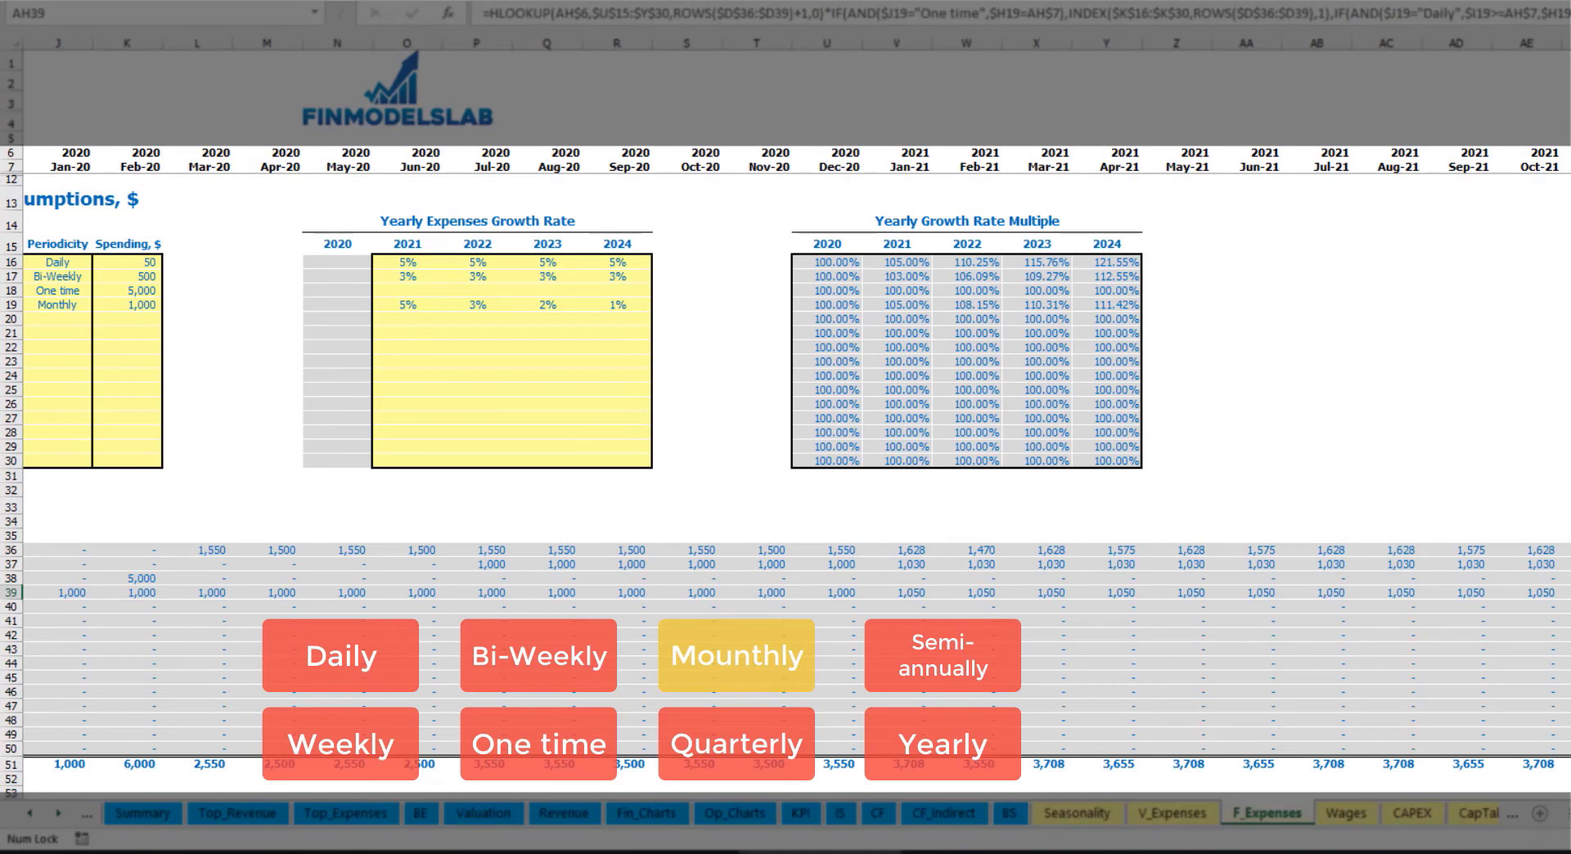
scroll(747, 518, "left", 6)
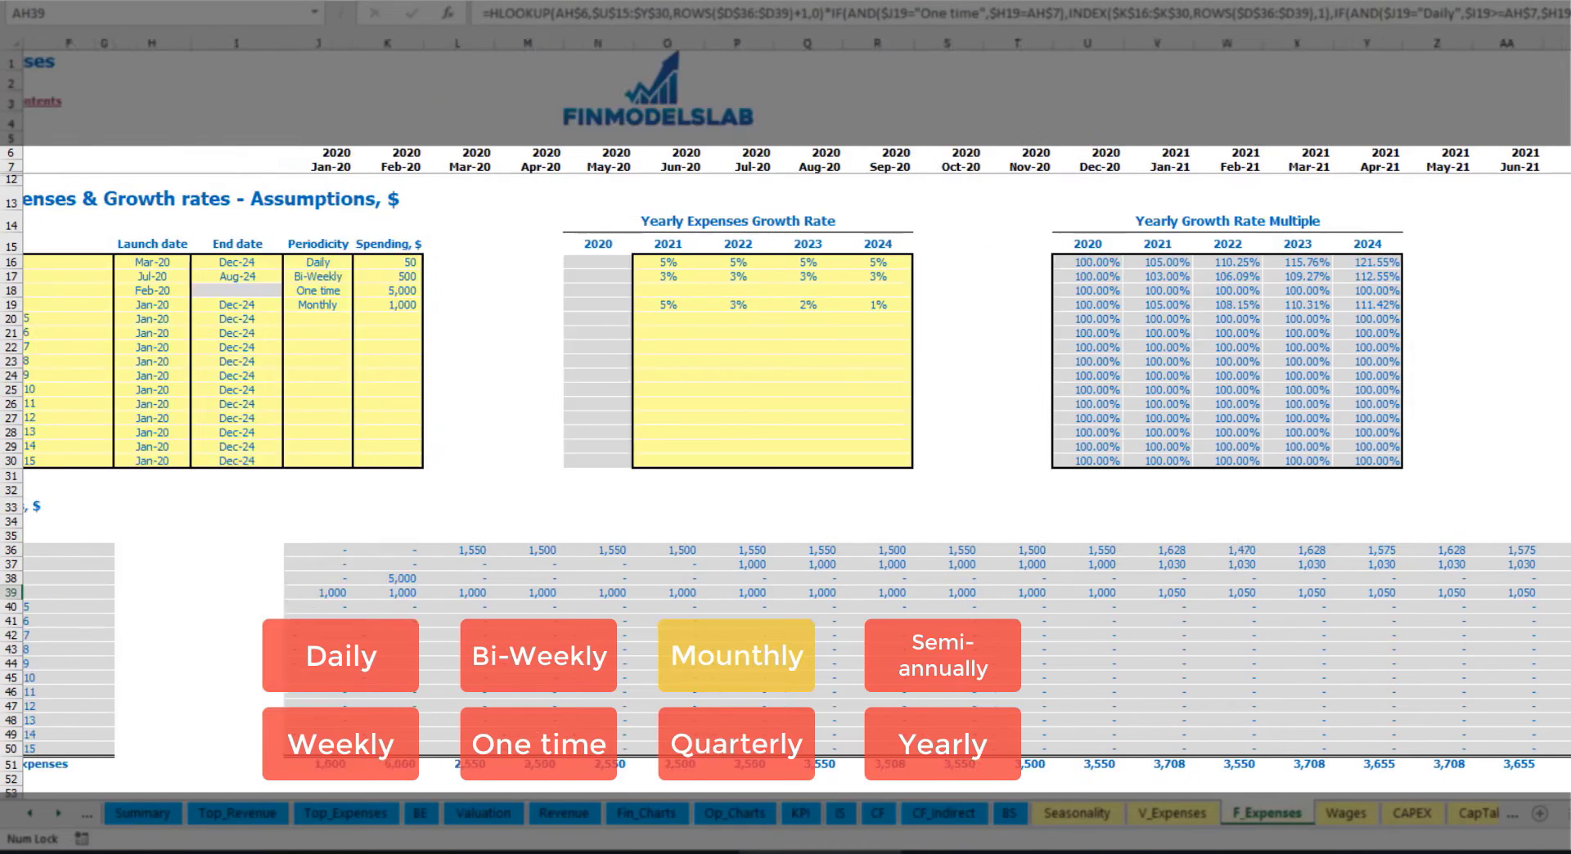
- Change the Insurance periodicity to Quarterly and check the calculated expenses for Jan-20, Apr-20 and Jul-20
left_click(476, 306)
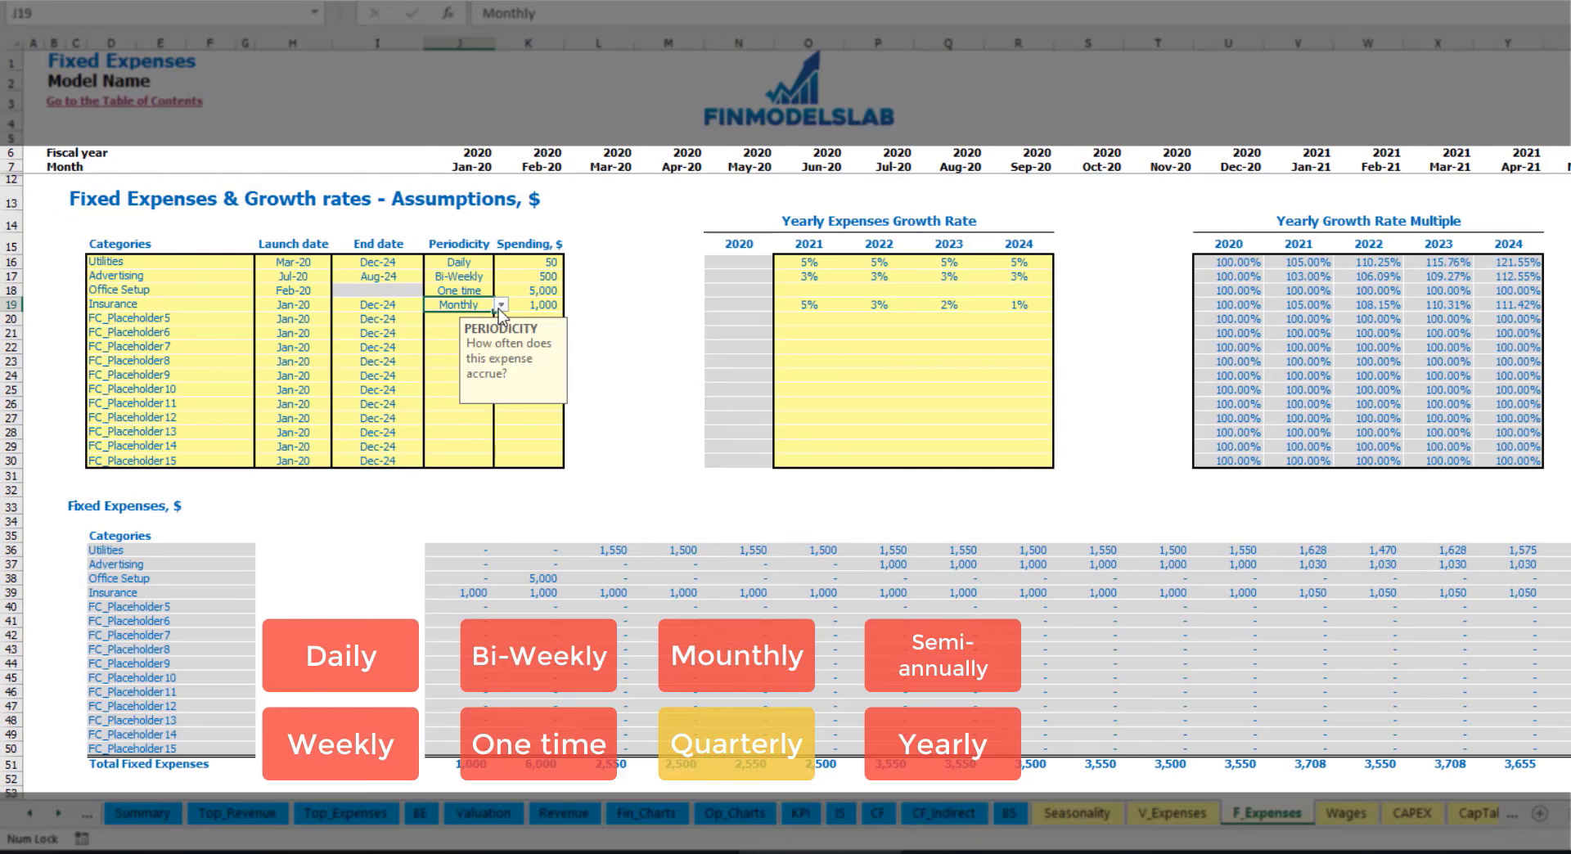
left_click(501, 305)
left_click(494, 380)
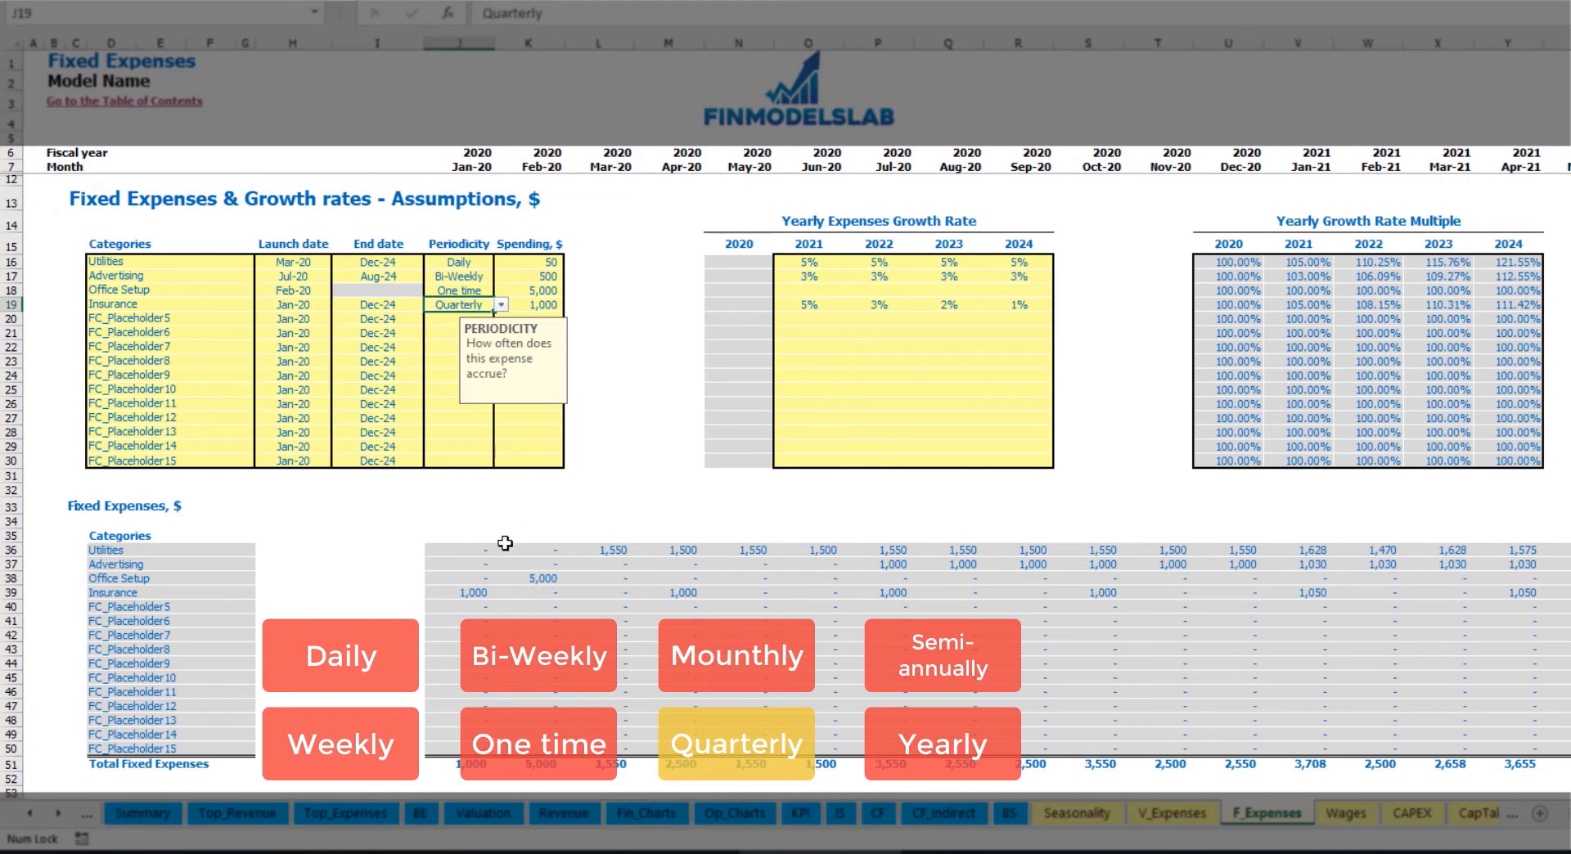
left_click(454, 593)
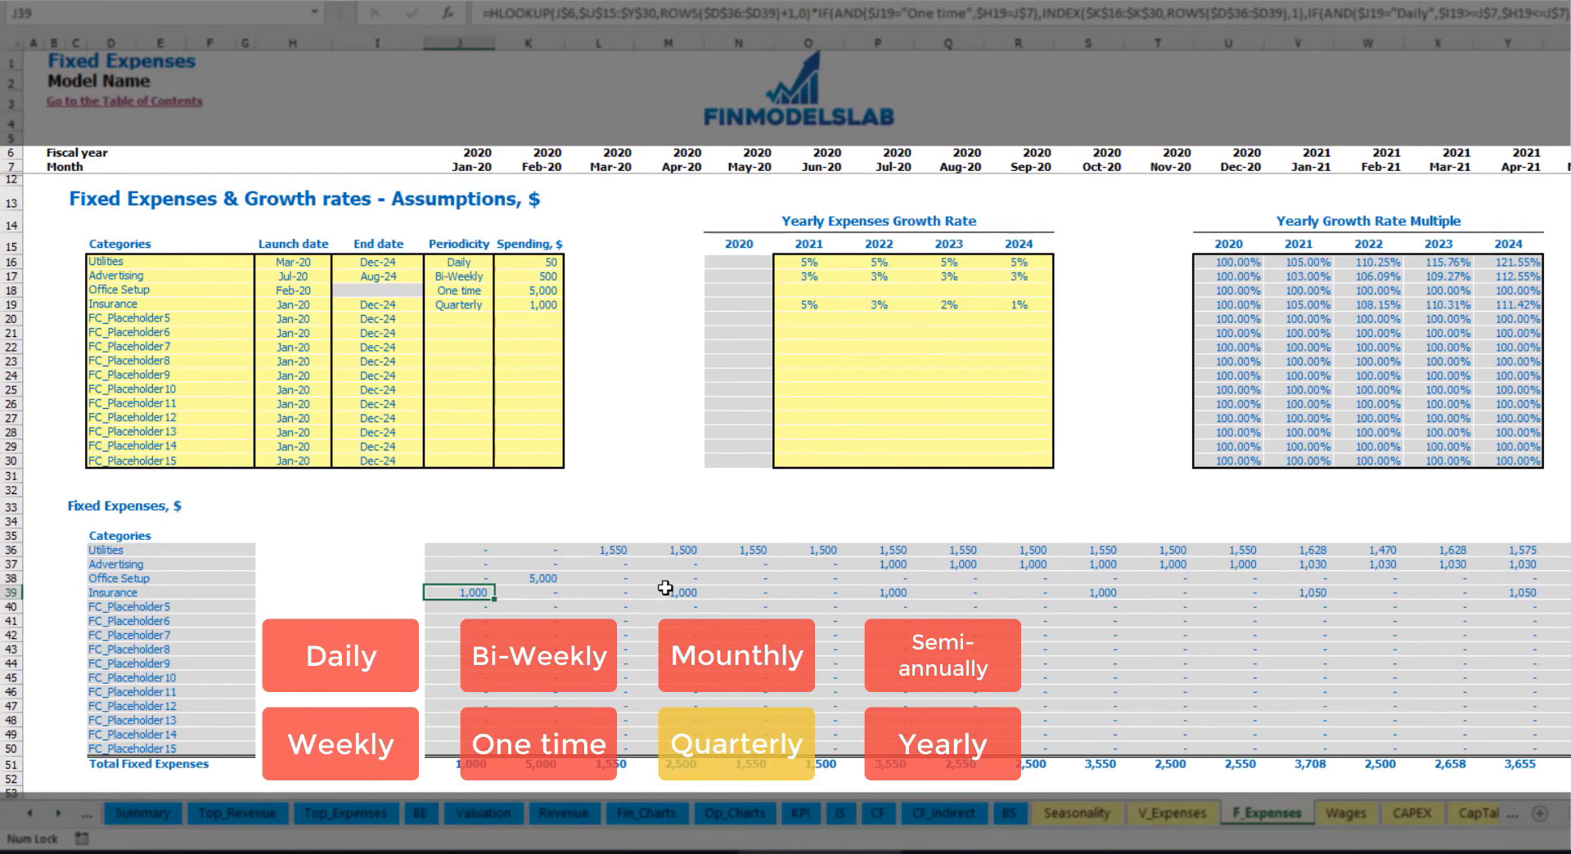
left_click(666, 589)
left_click(874, 598)
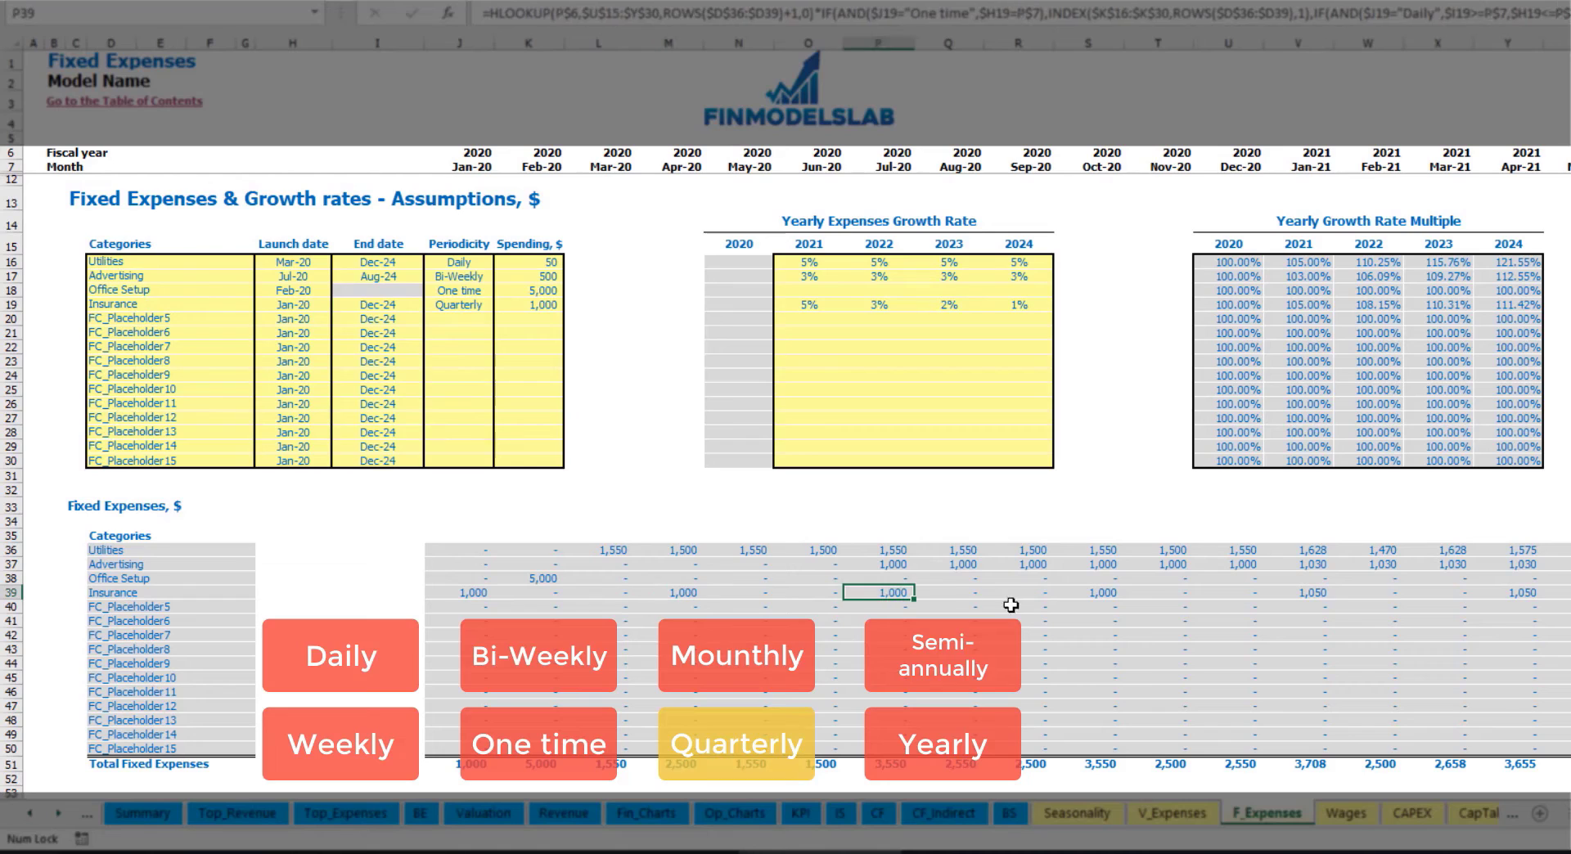
- Set the Insurance launch date to Feb-20 and check the calculated expenses for Feb-20, May-20 and Aug-20
left_click(324, 304)
left_click(337, 306)
left_click(310, 331)
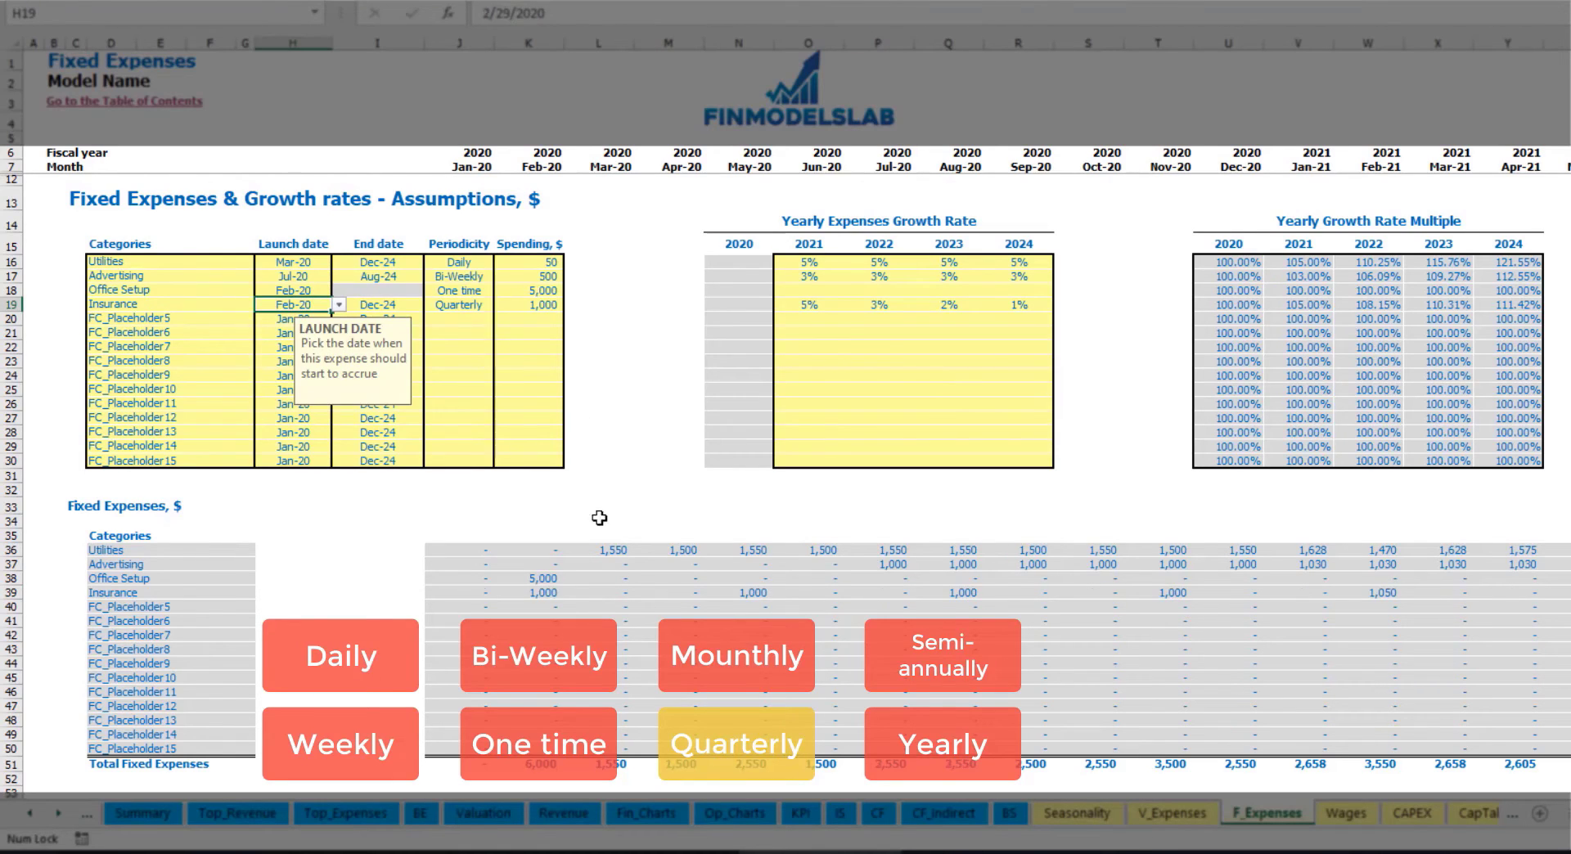
left_click(549, 589)
left_click(751, 596)
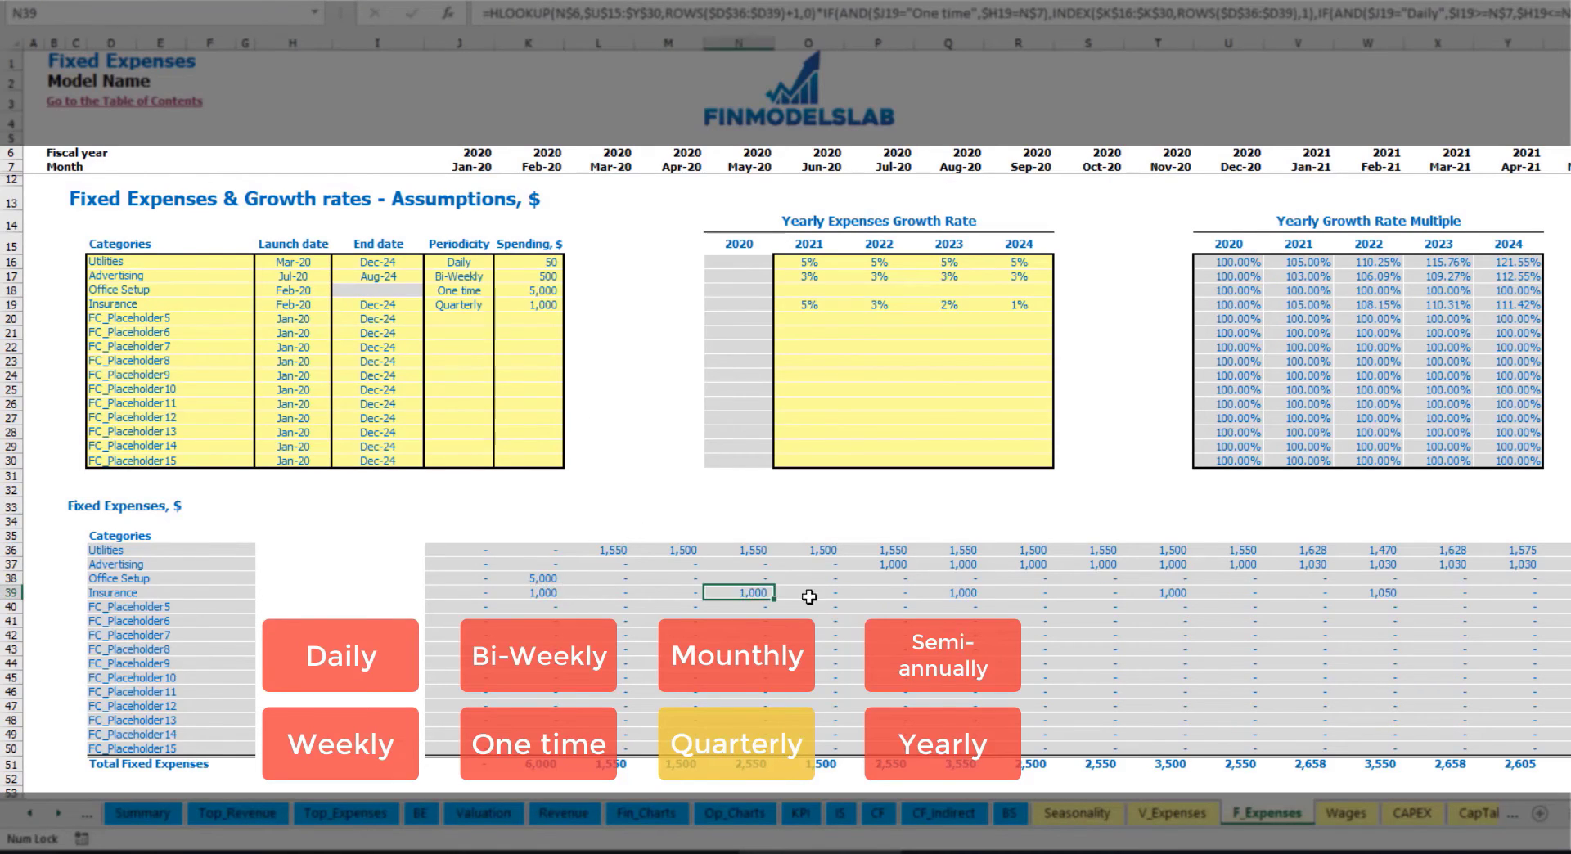
left_click(969, 591)
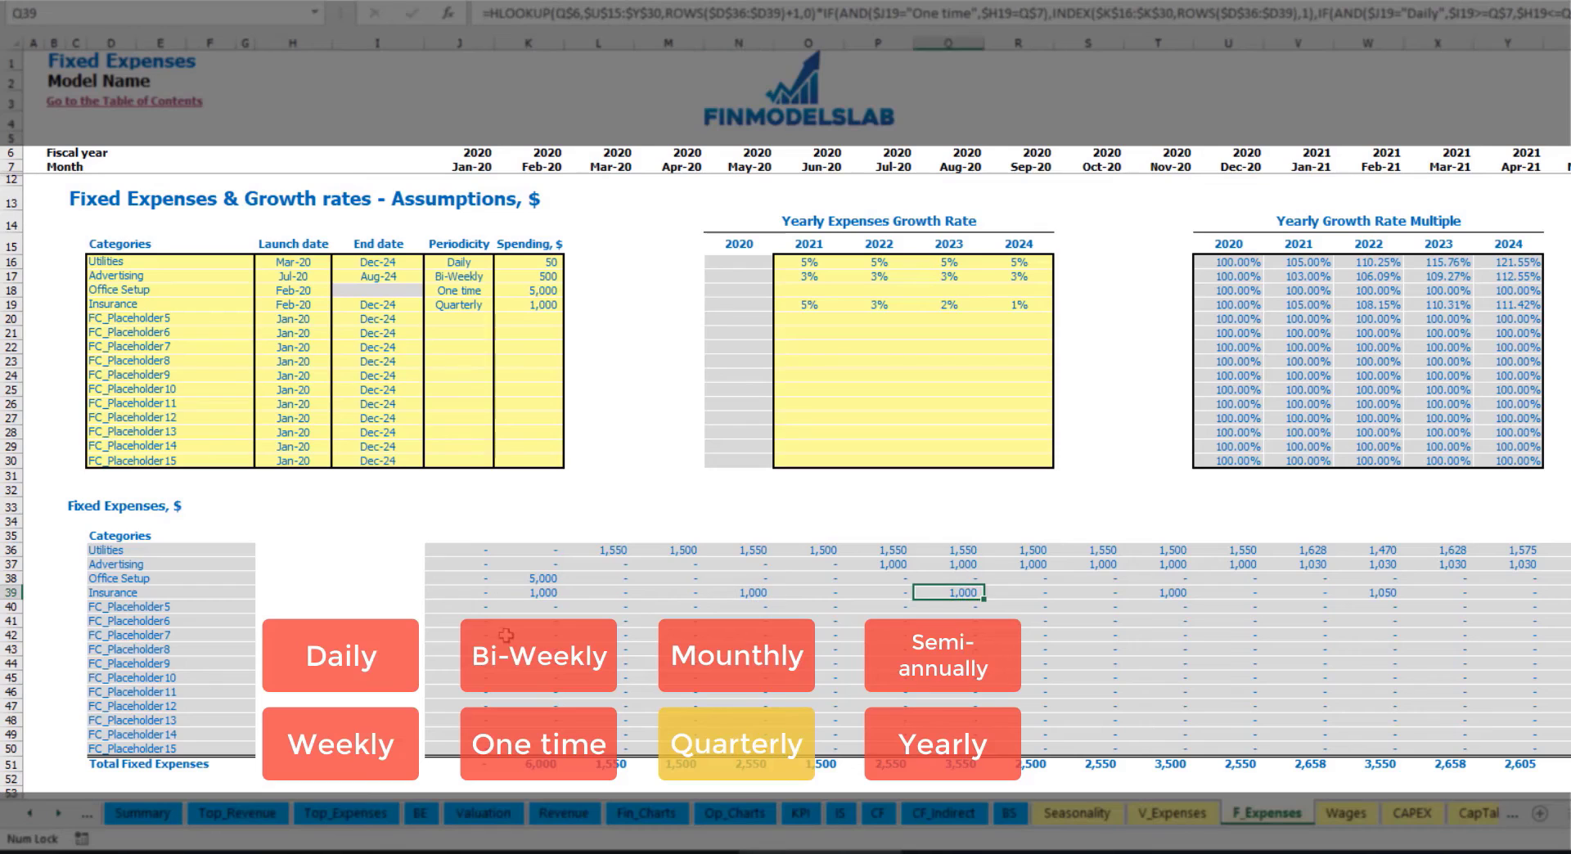
left_click(526, 596)
left_click(753, 593)
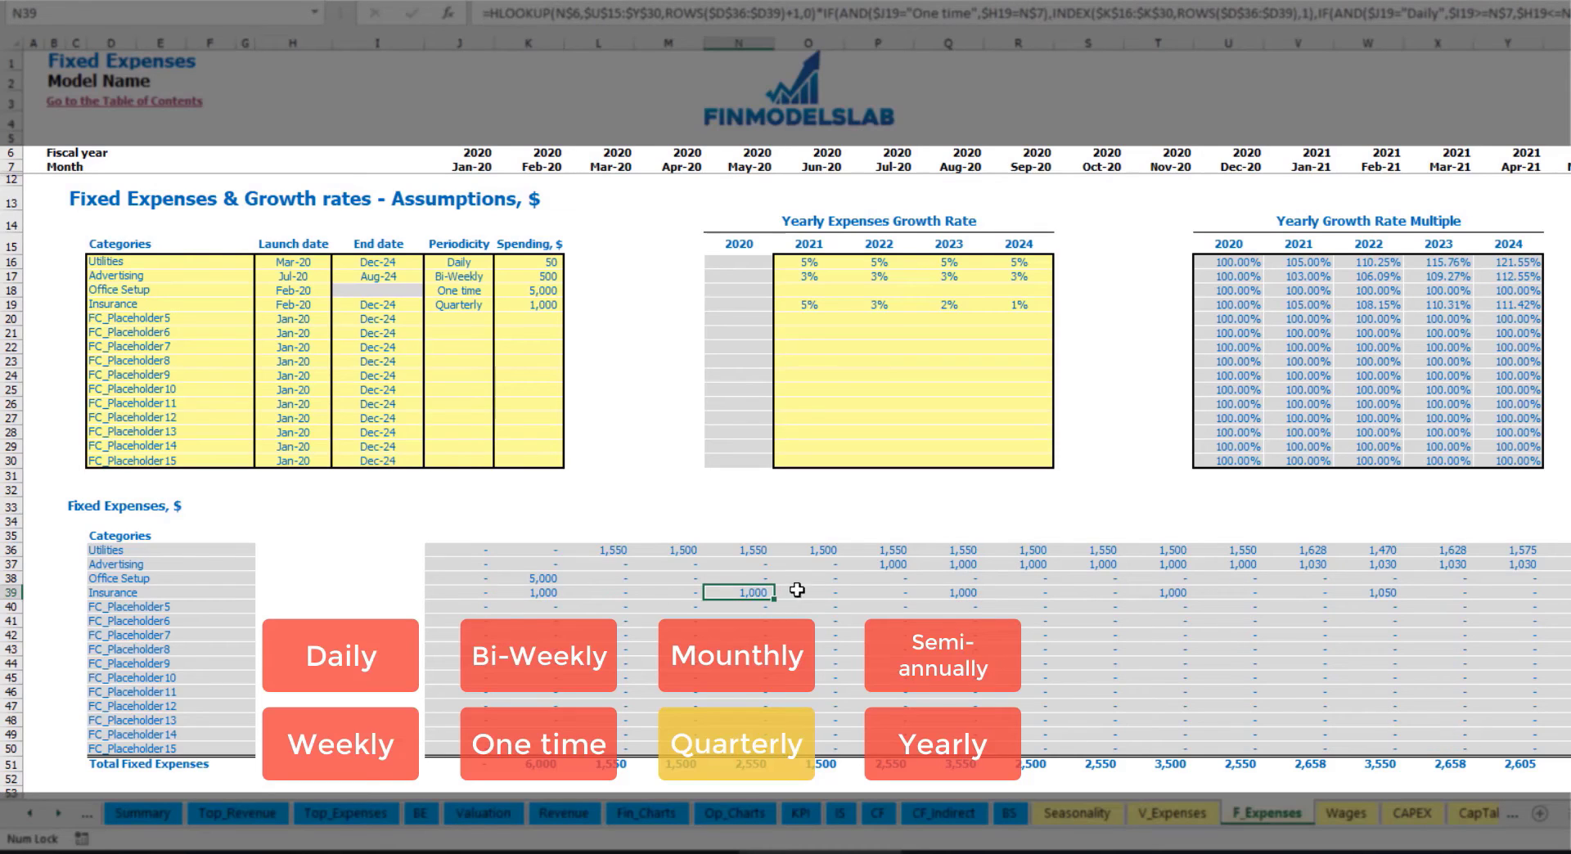
- Change the Insurance periodicity to Semi-Annually and check the calculated expenses from Feb-20 through Feb-21
left_click(475, 306)
left_click(500, 305)
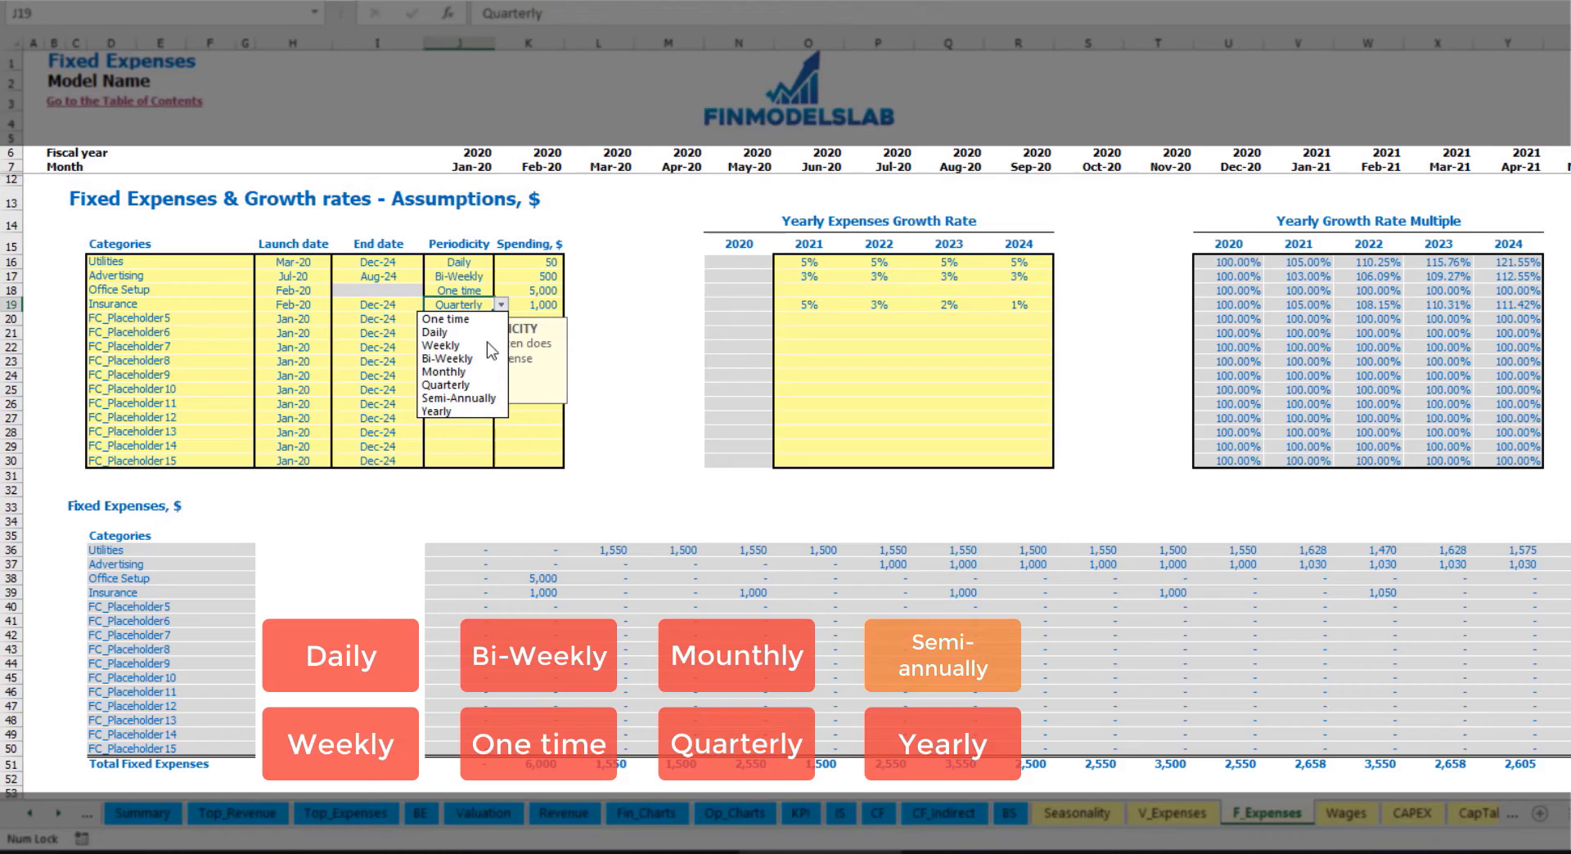
left_click(480, 398)
left_click(540, 595)
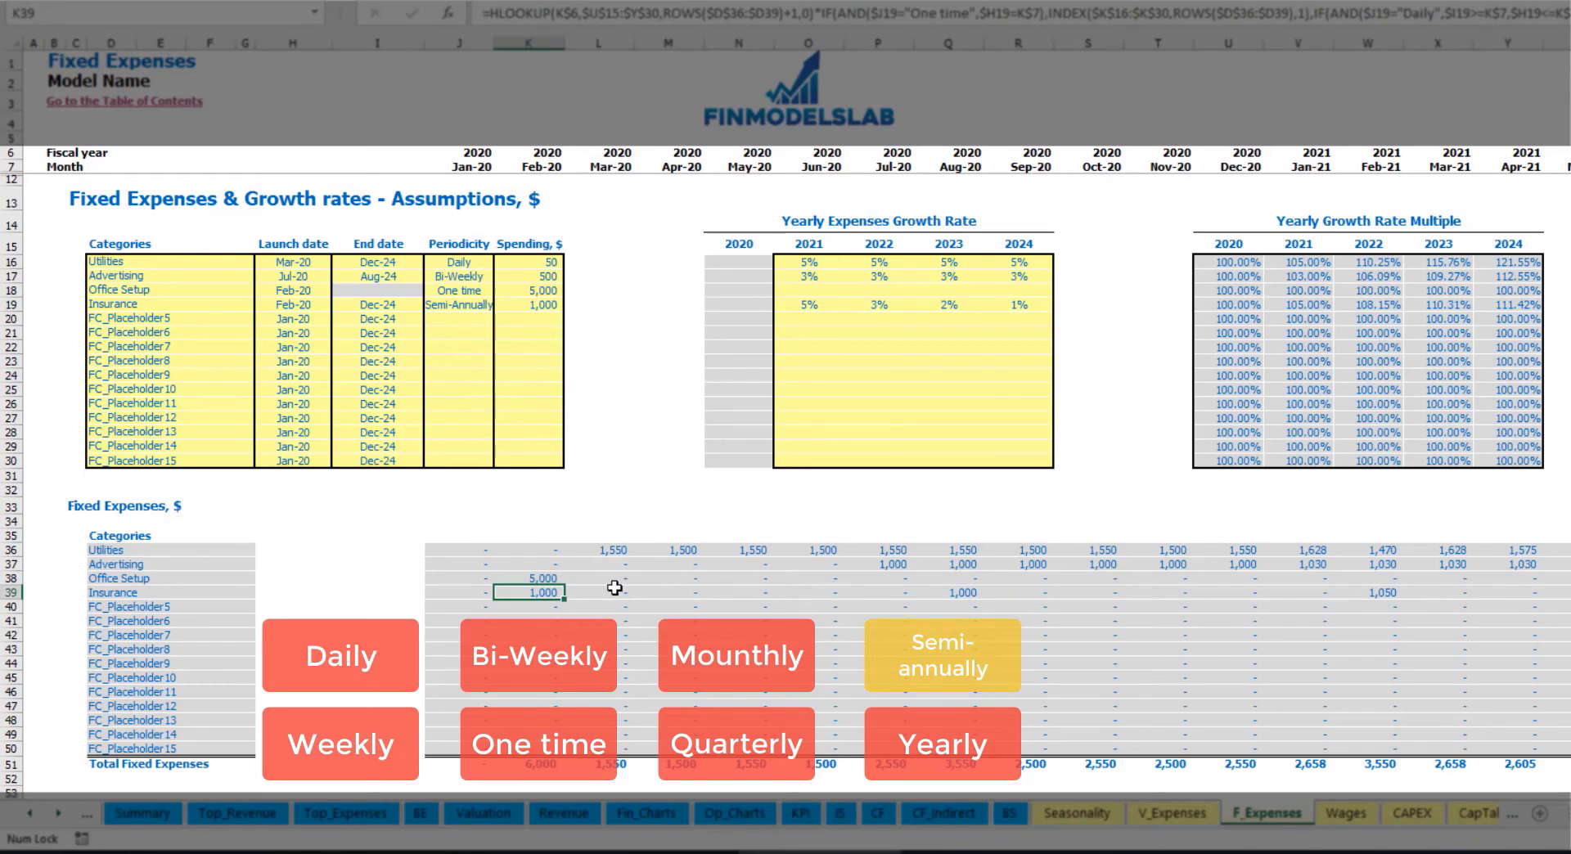
left_click_drag(564, 598, 1329, 597)
left_click(973, 594)
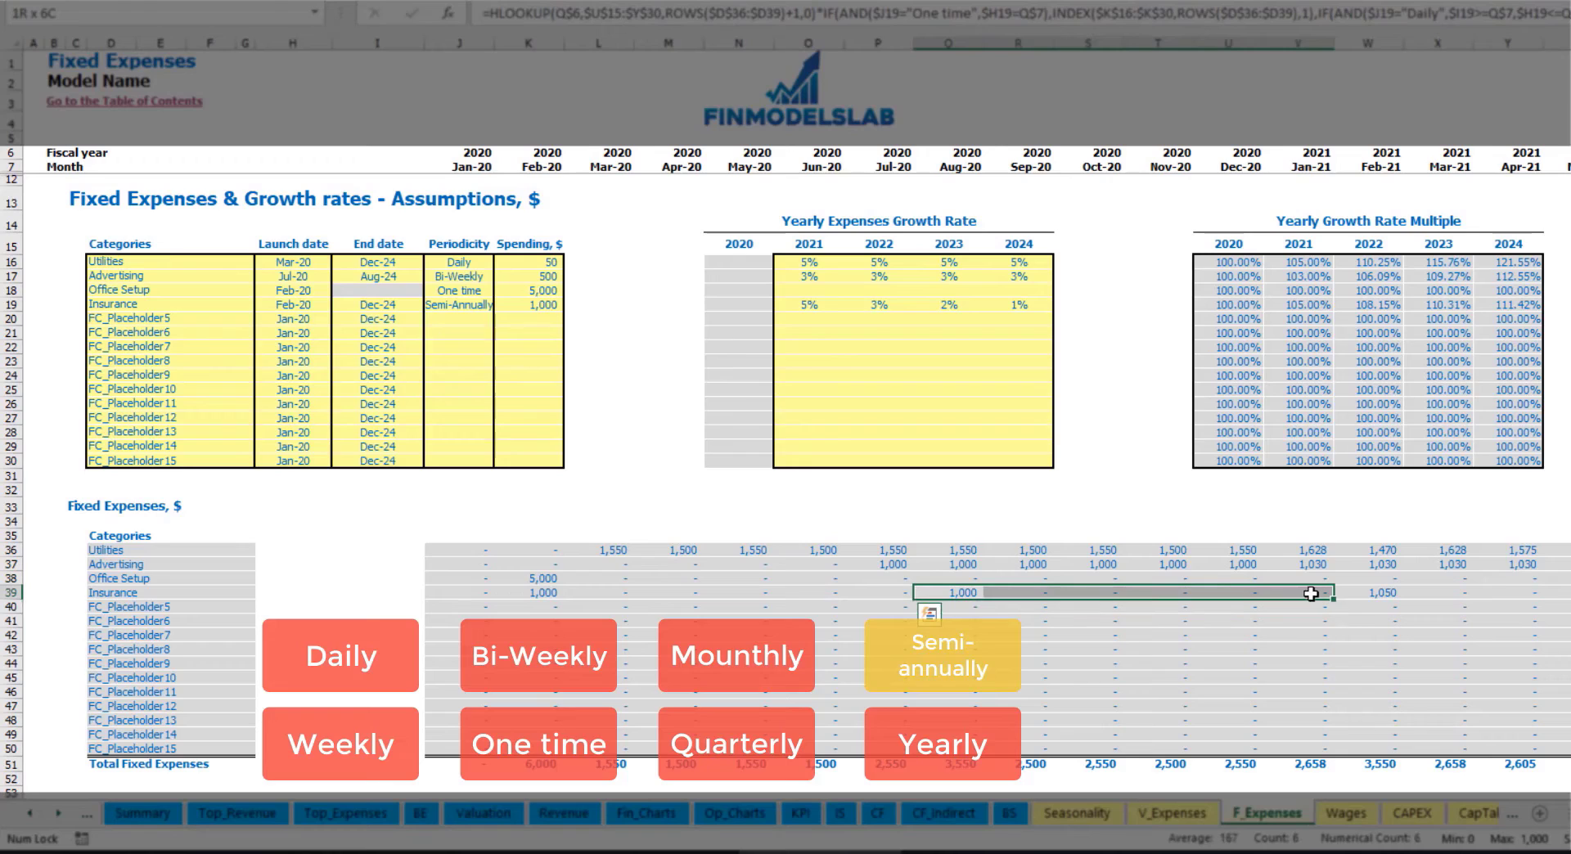
left_click(1369, 602)
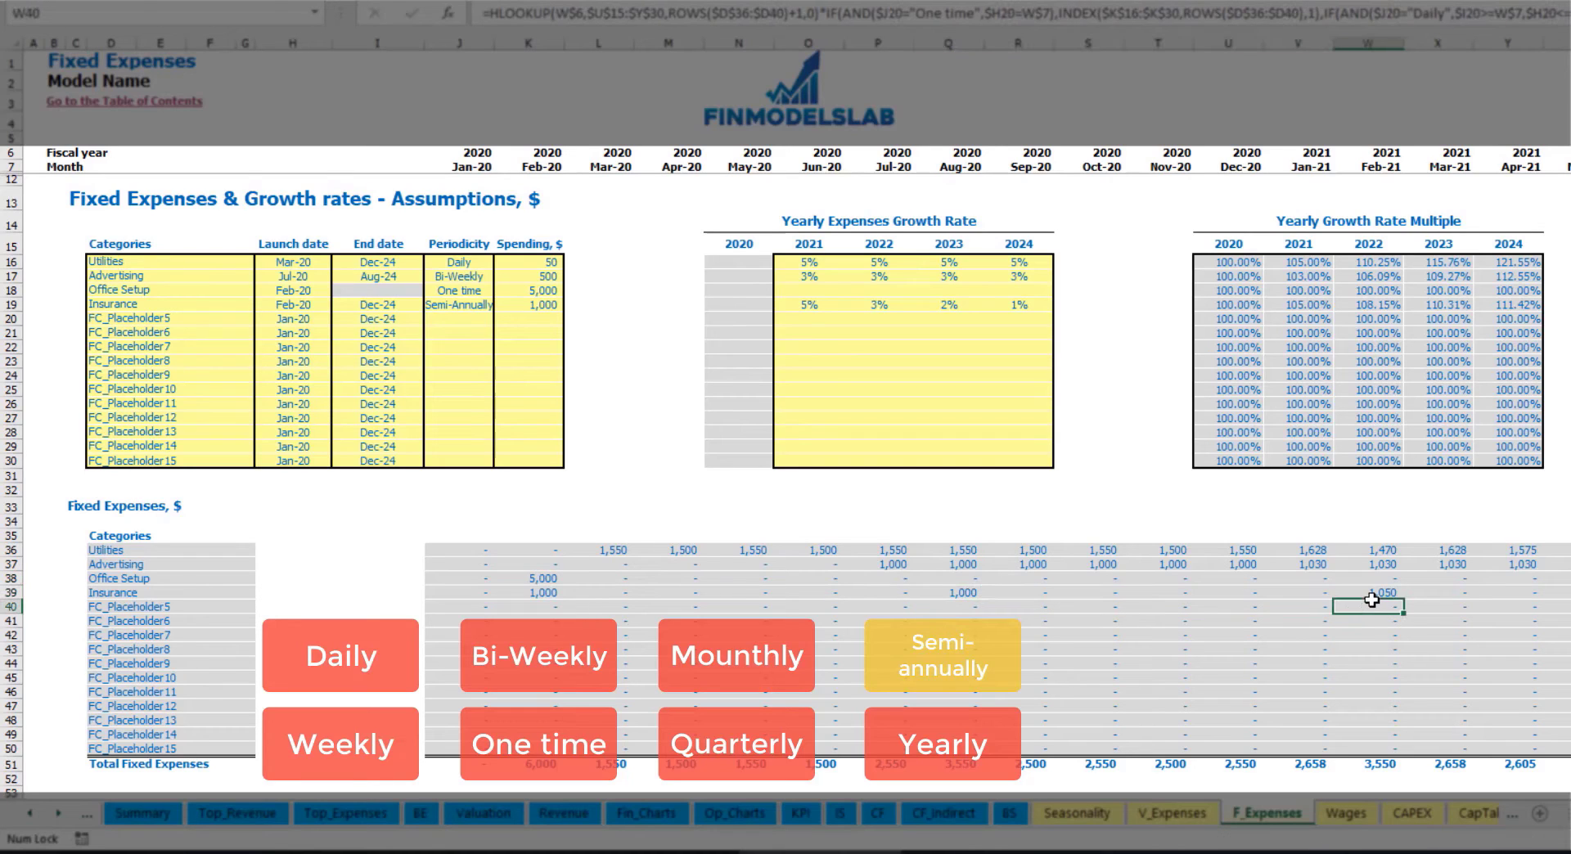
- Change the Insurance periodicity to Yearly and check the calculated expenses for Feb-20 and Feb-21 against its launch and end dates
left_click(473, 304)
left_click(501, 305)
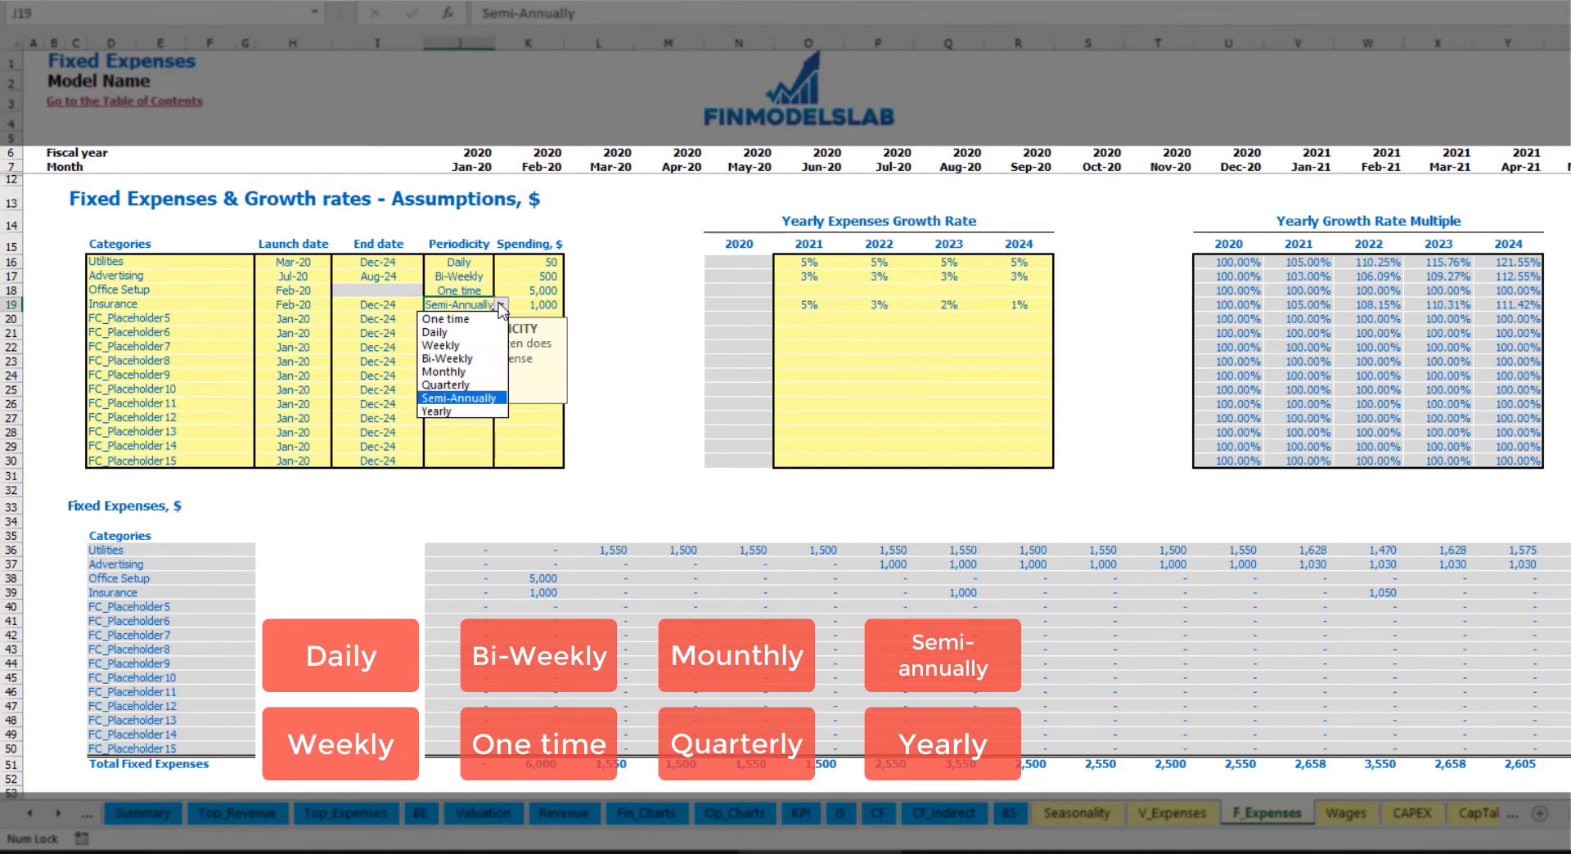
left_click(448, 411)
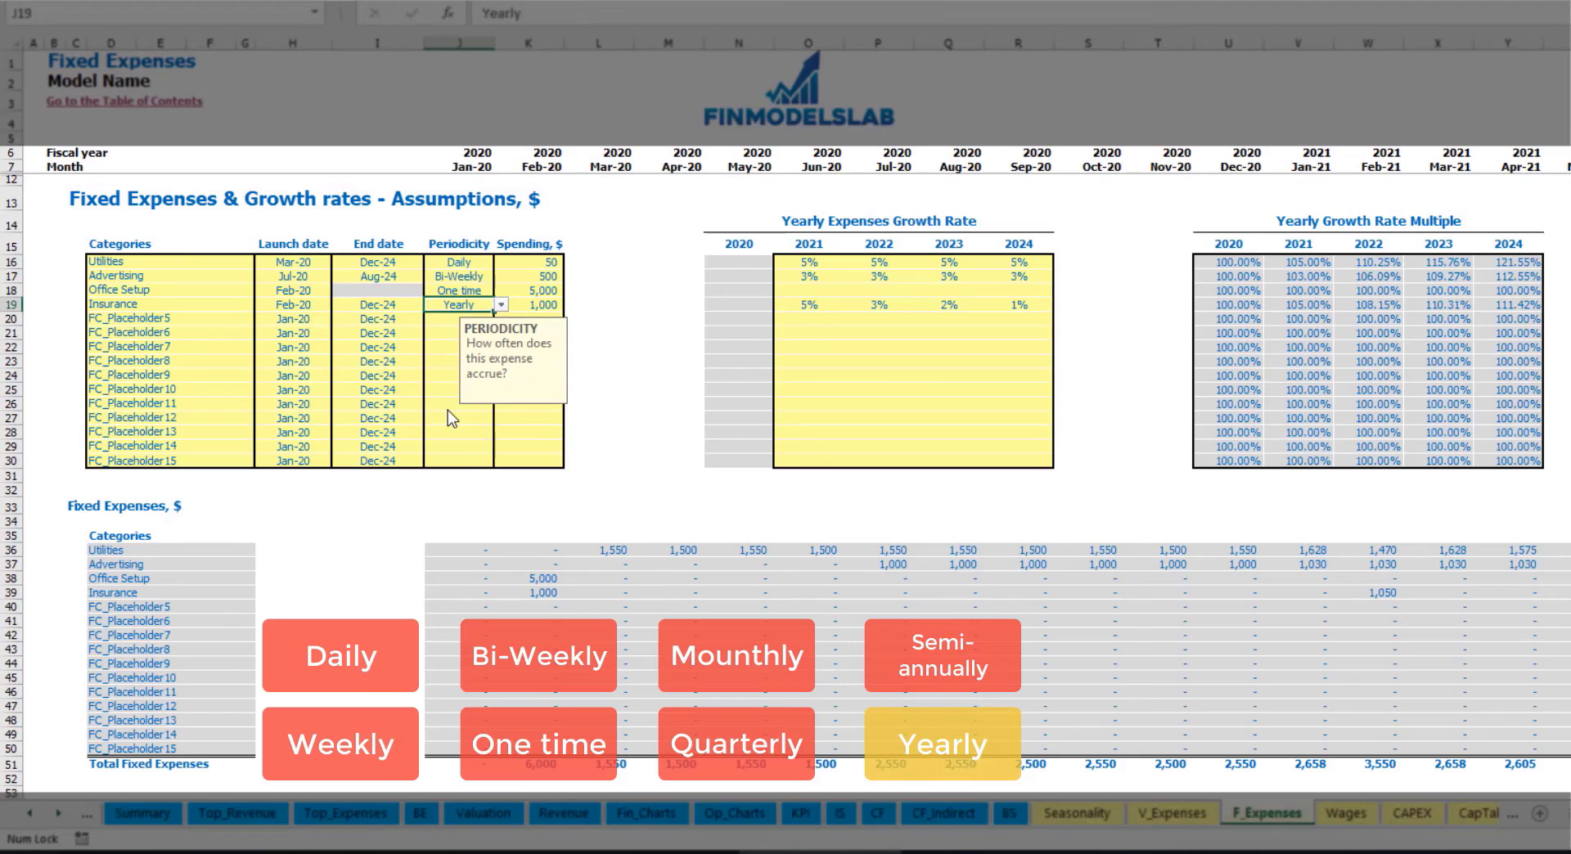
left_click(532, 596)
left_click_drag(558, 600, 1559, 595)
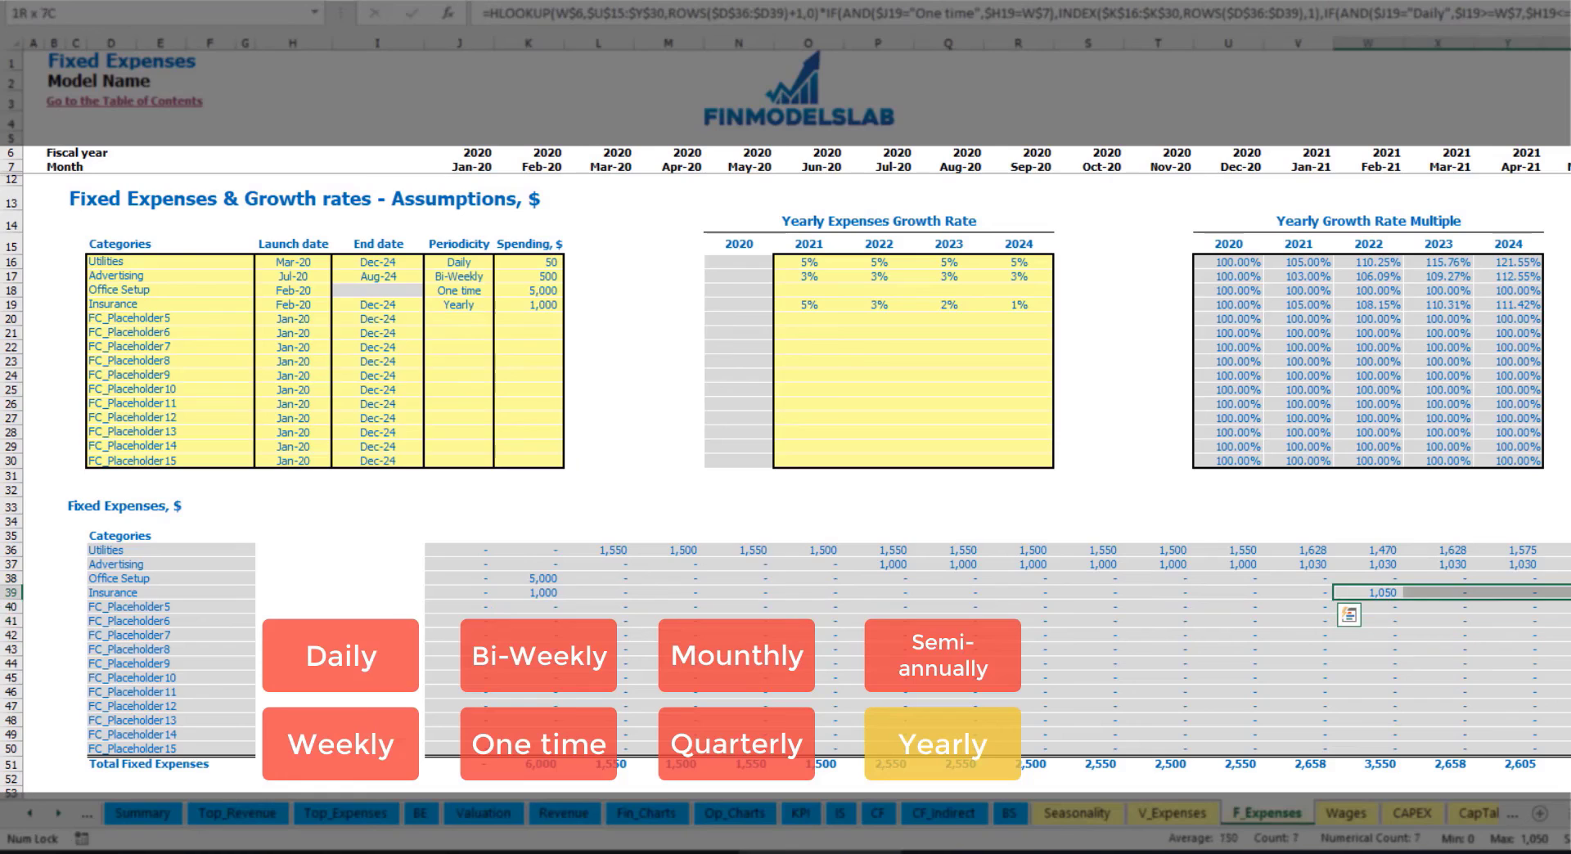
left_click(306, 306)
left_click(377, 302)
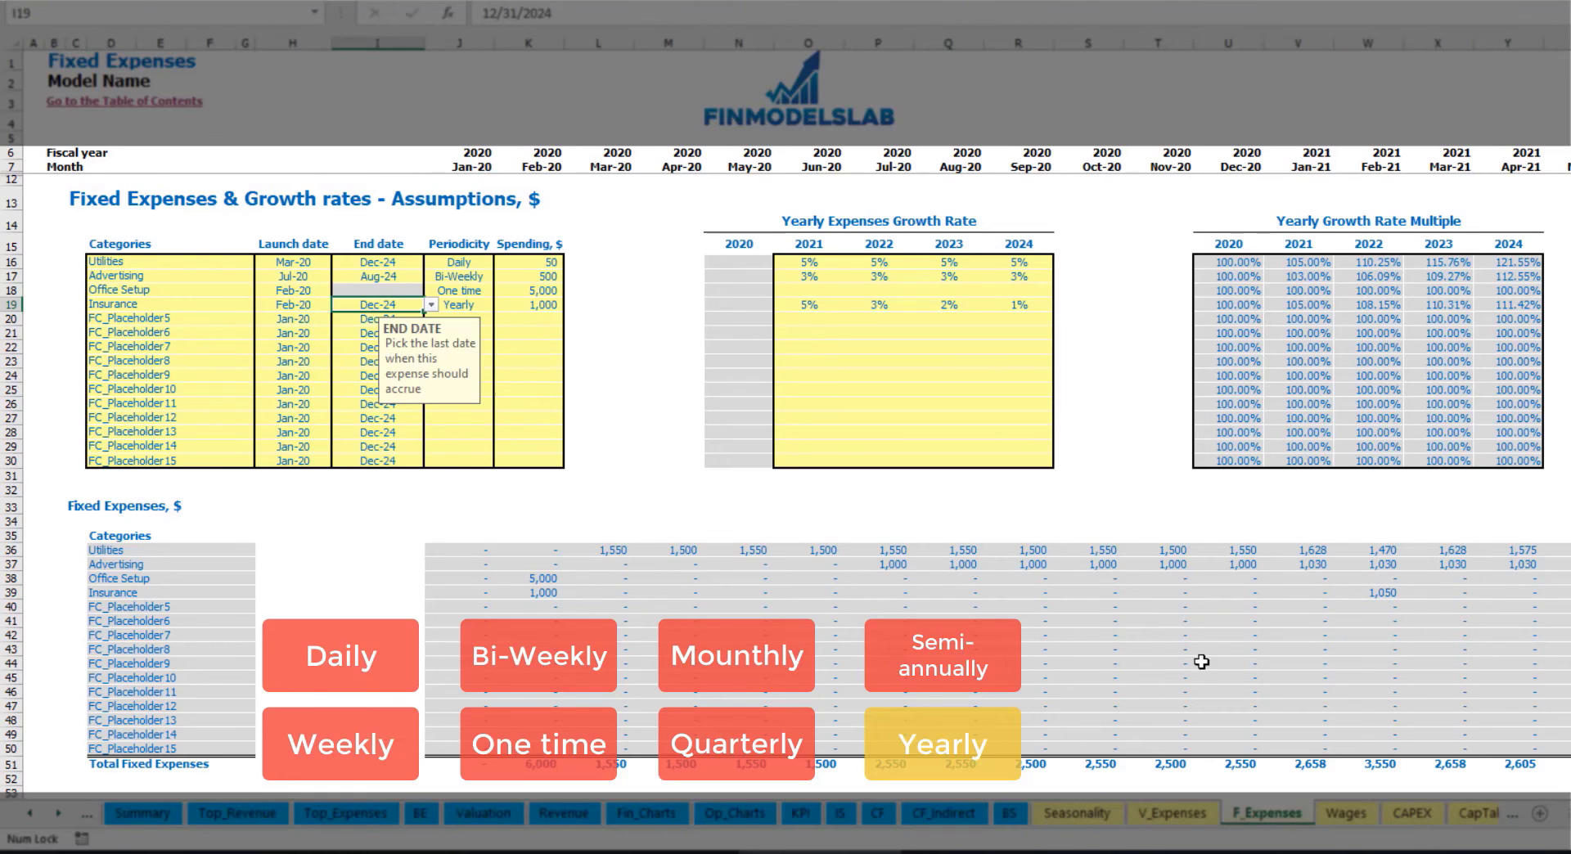
left_click(1099, 462)
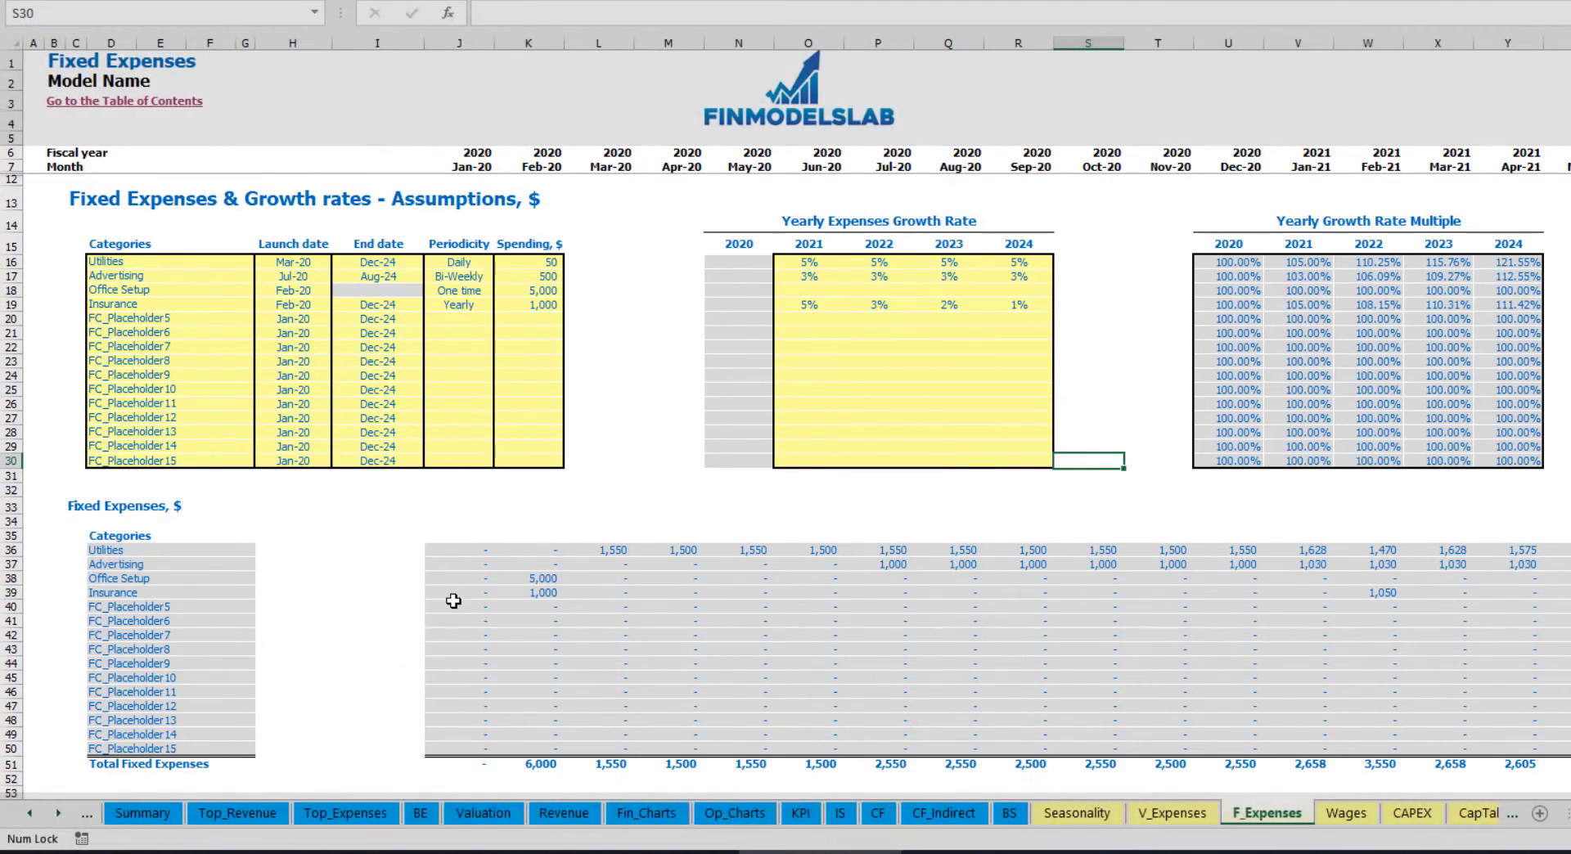
- Expand the Total Fixed Expenses group on the income statement and review the individual expense categories carried over from the fixed expenses sheet
left_click_drag(456, 550, 1465, 750)
left_click(840, 812)
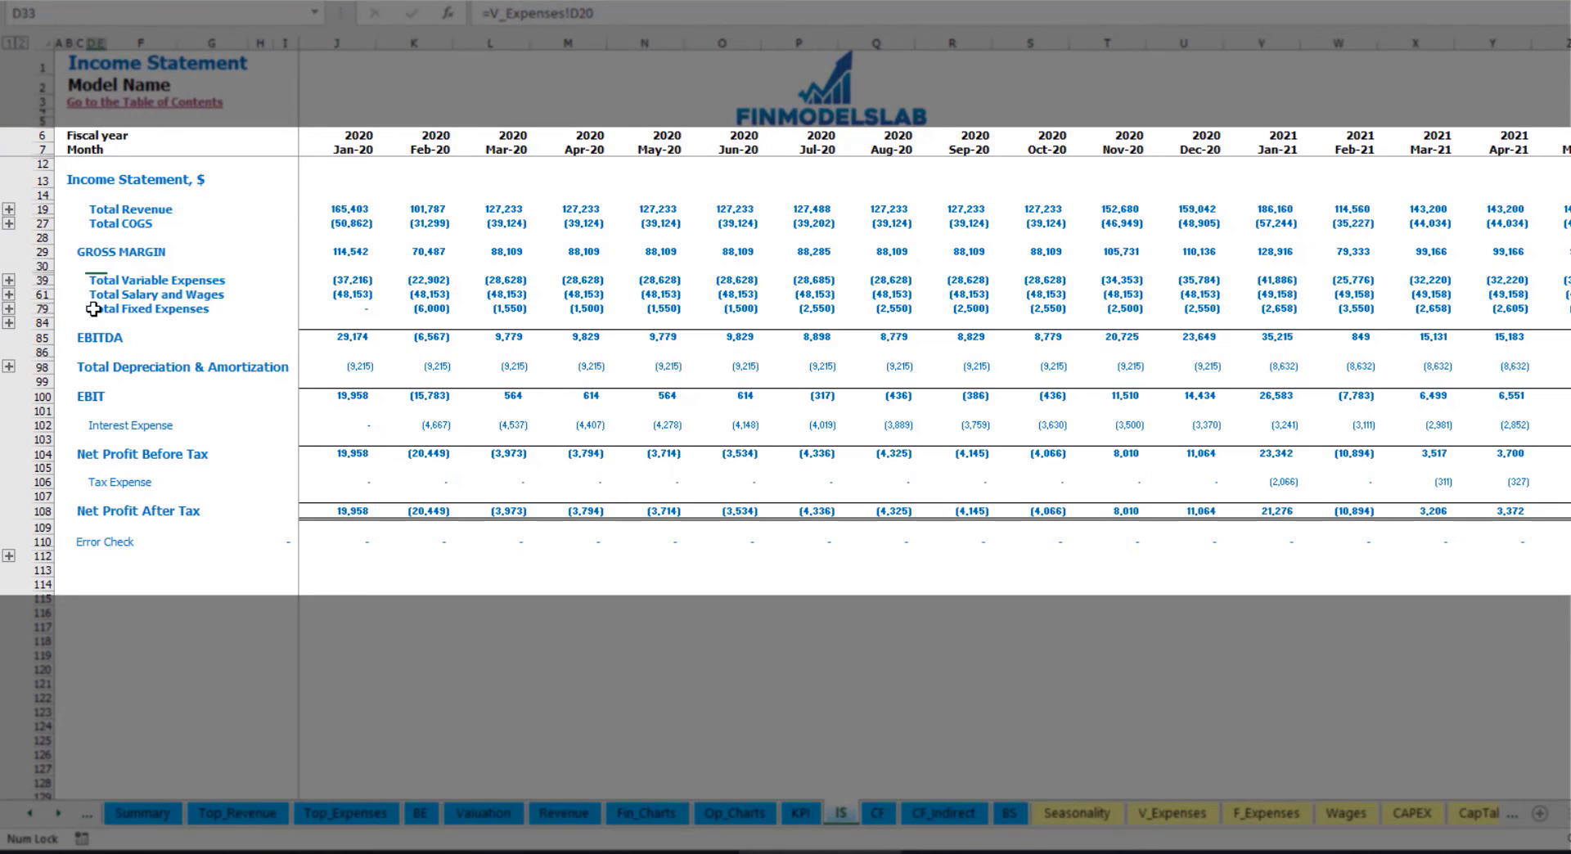
left_click(92, 308)
left_click(9, 309)
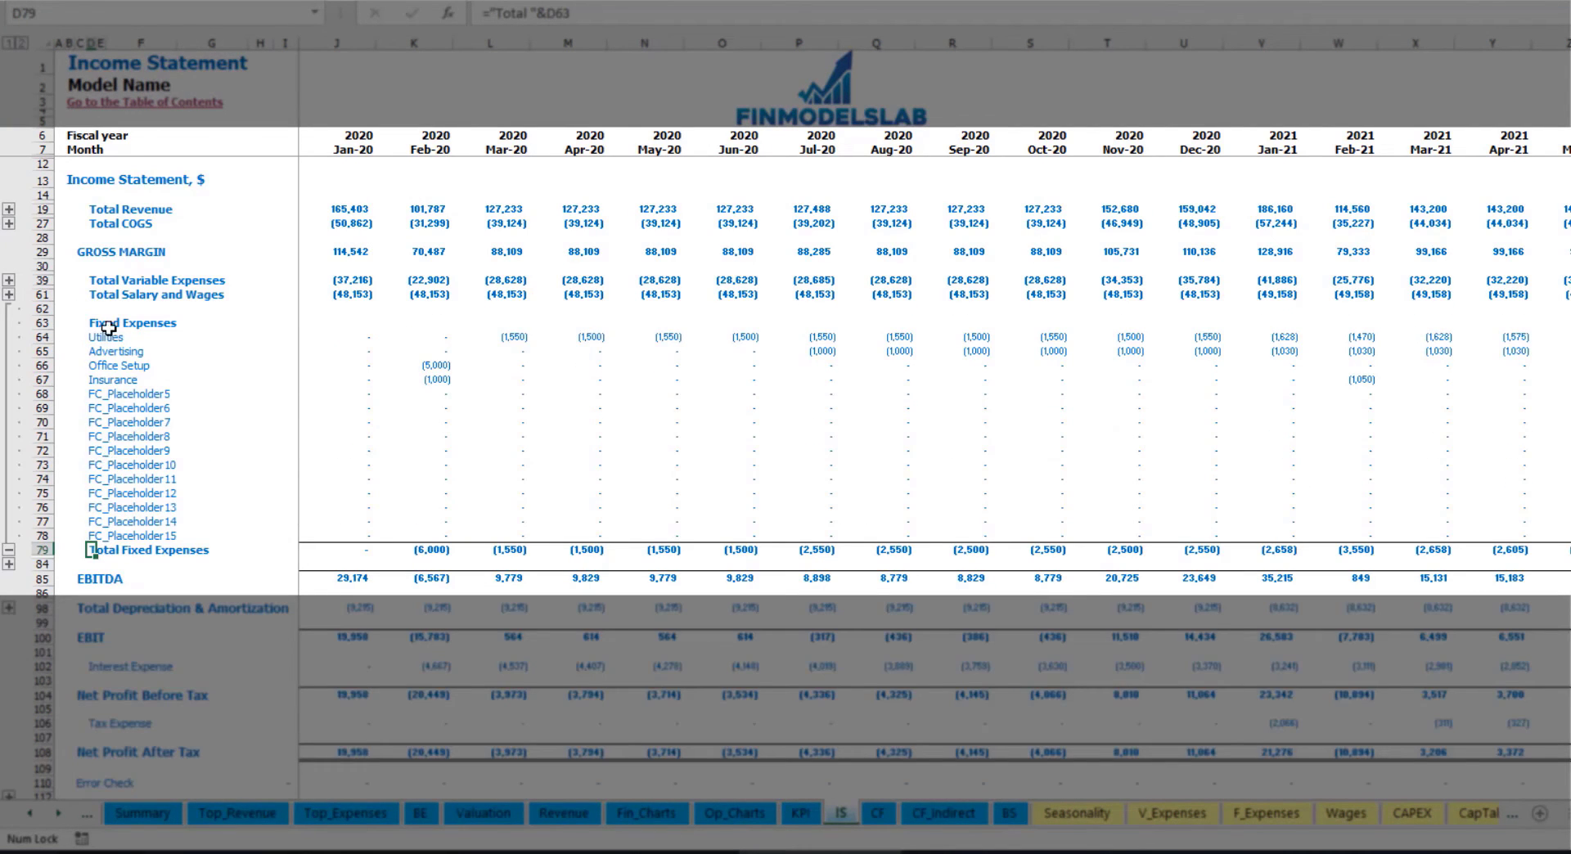
left_click_drag(41, 336, 105, 536)
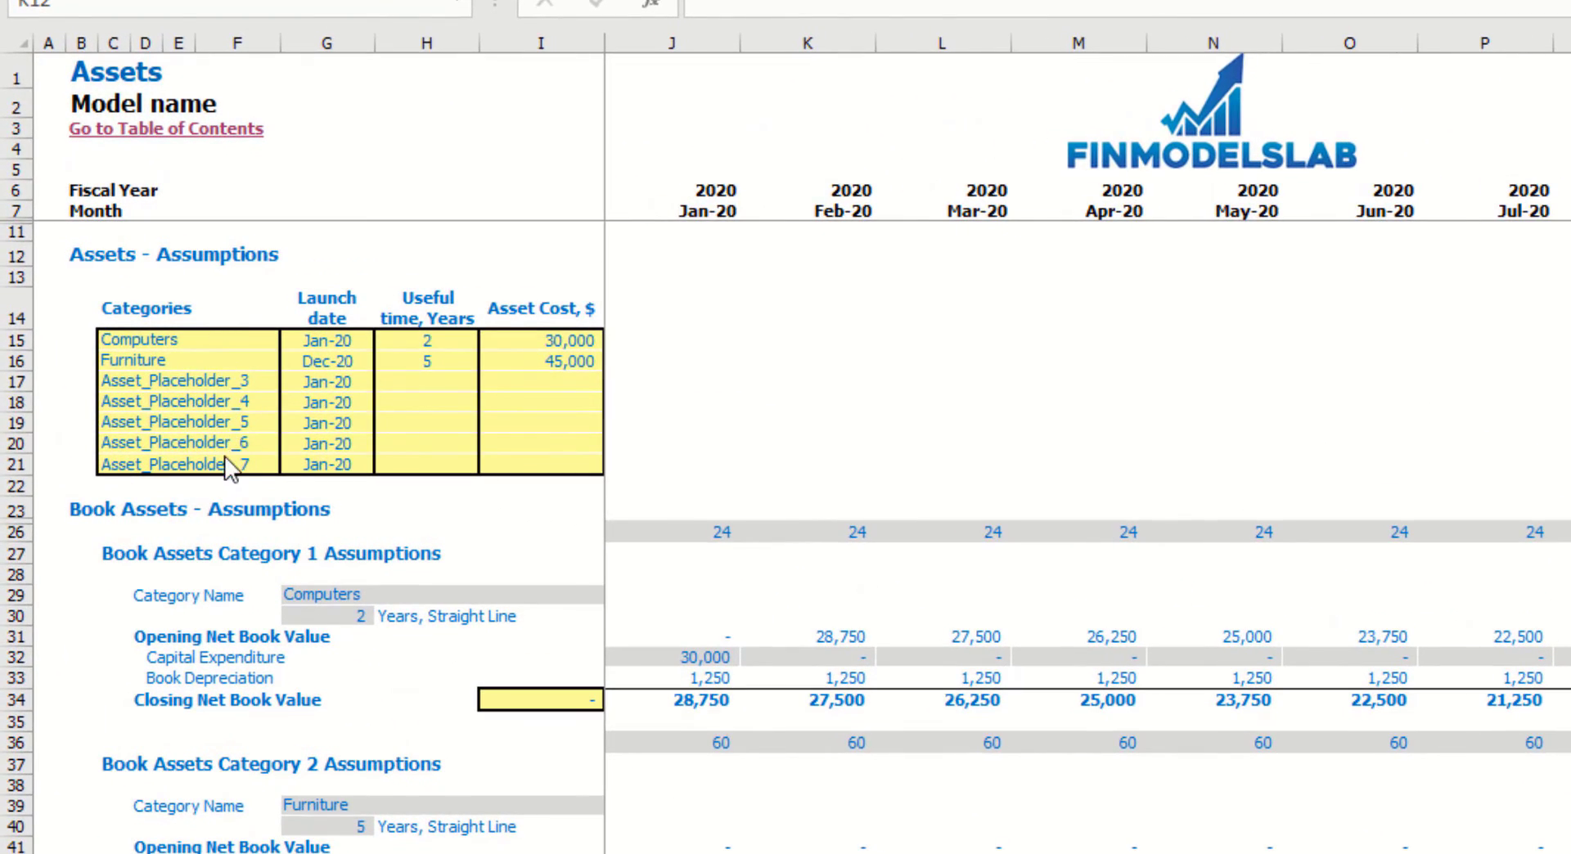
- Rename the Computers asset category to "Office expenses" and set its launch date to Mar-20
left_click(237, 342)
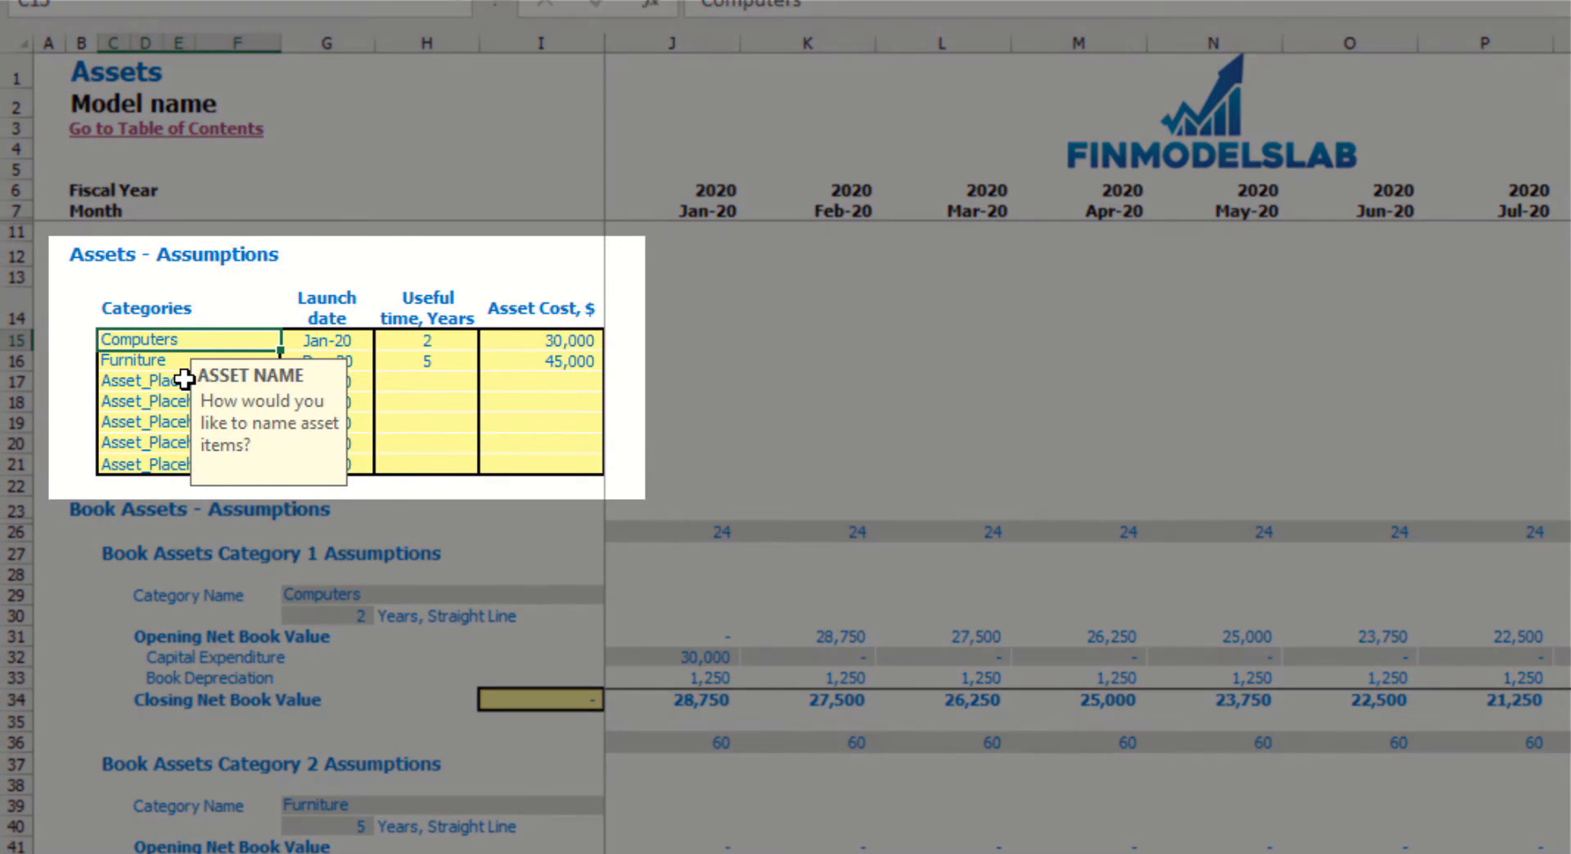
type("Office expenses")
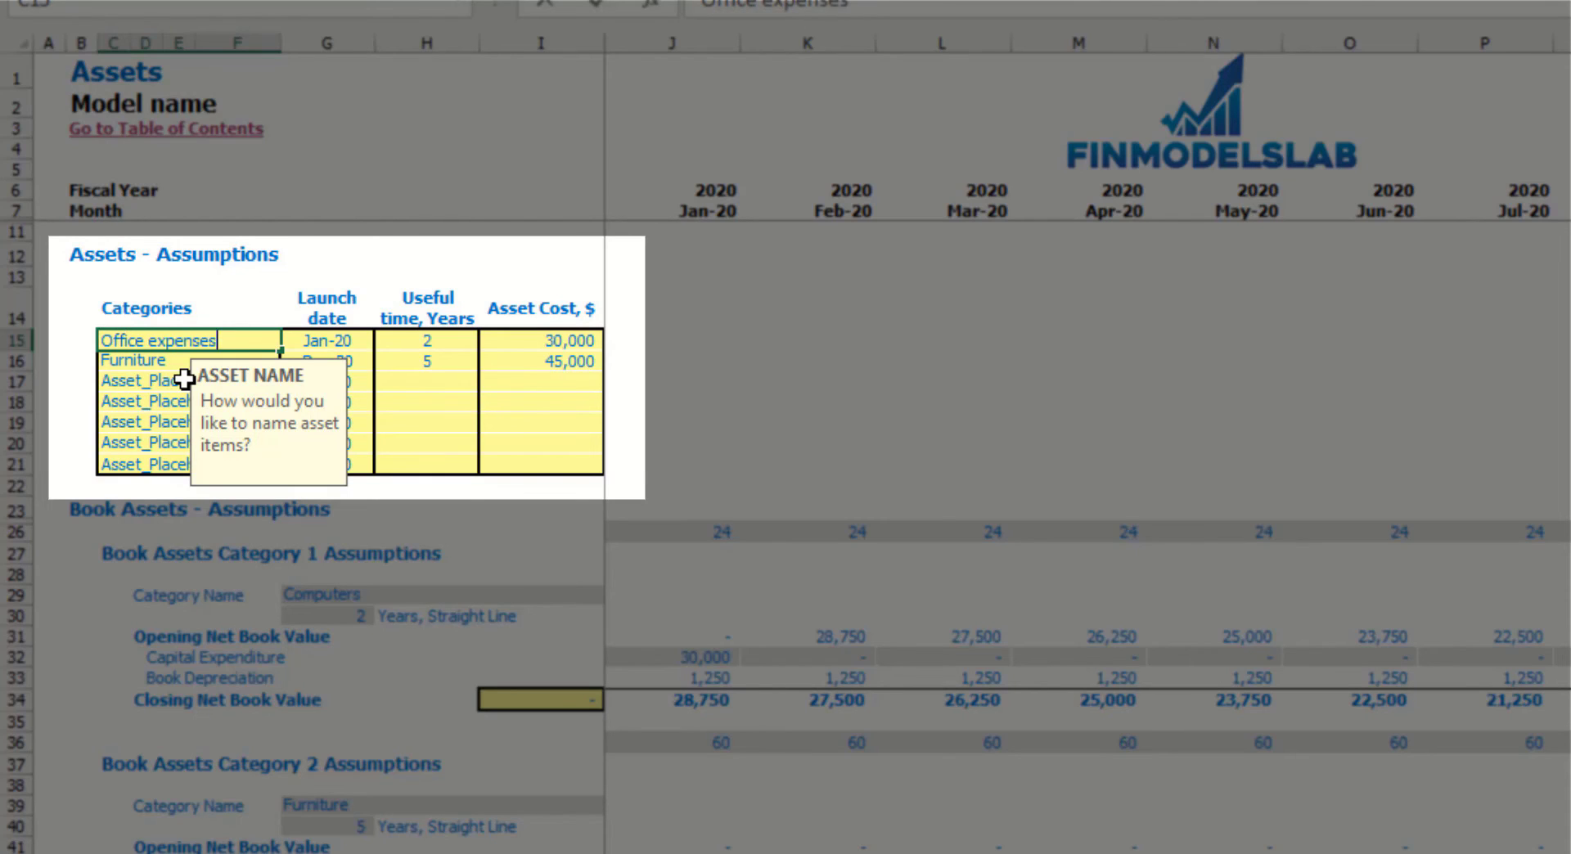
key("Return")
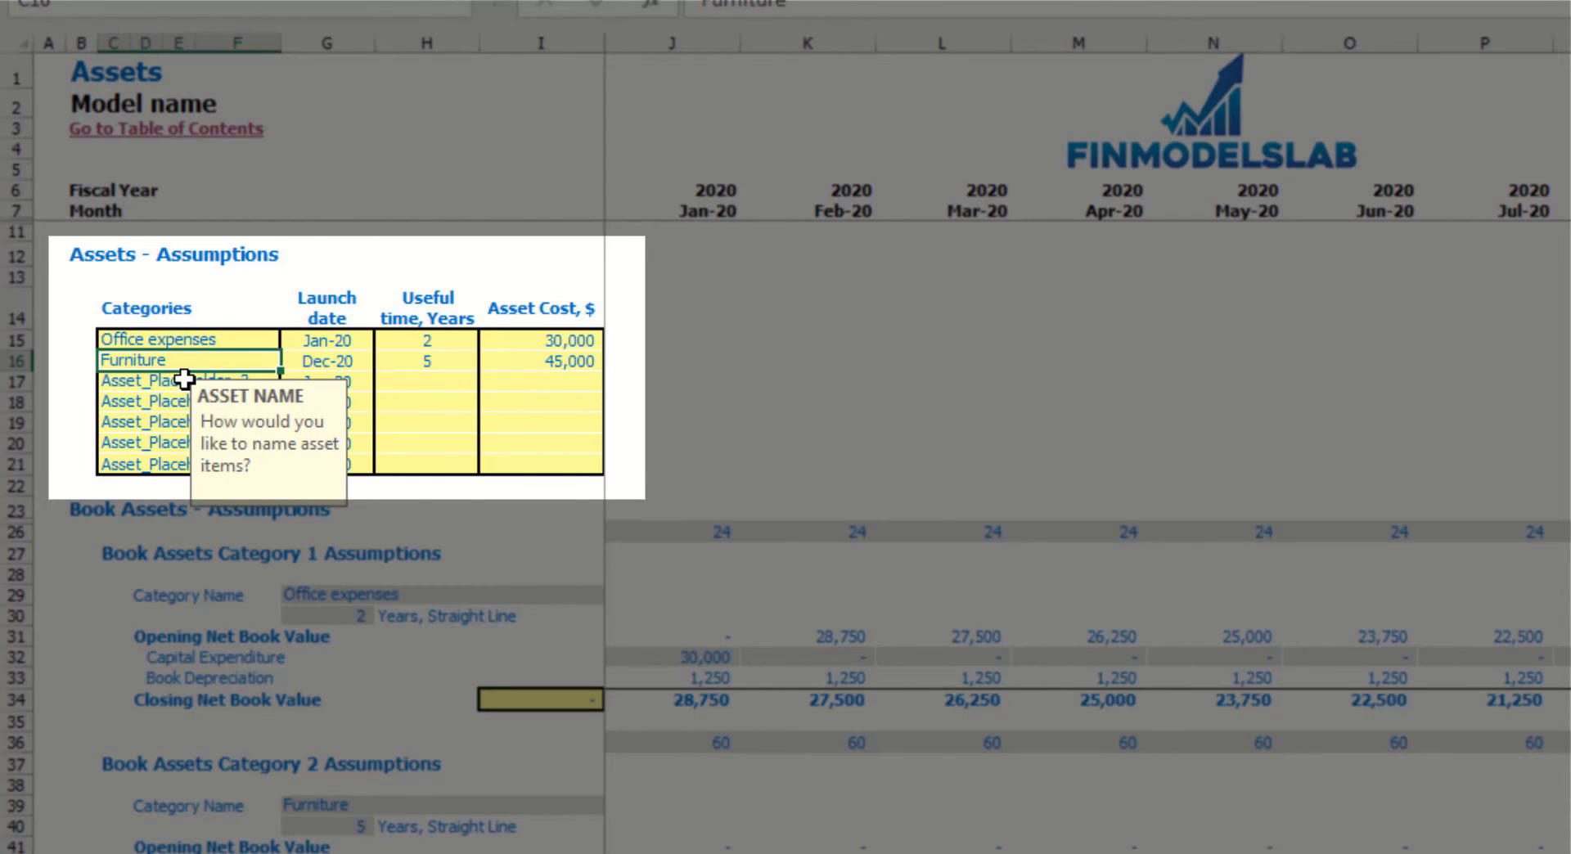
left_click(324, 341)
left_click(385, 341)
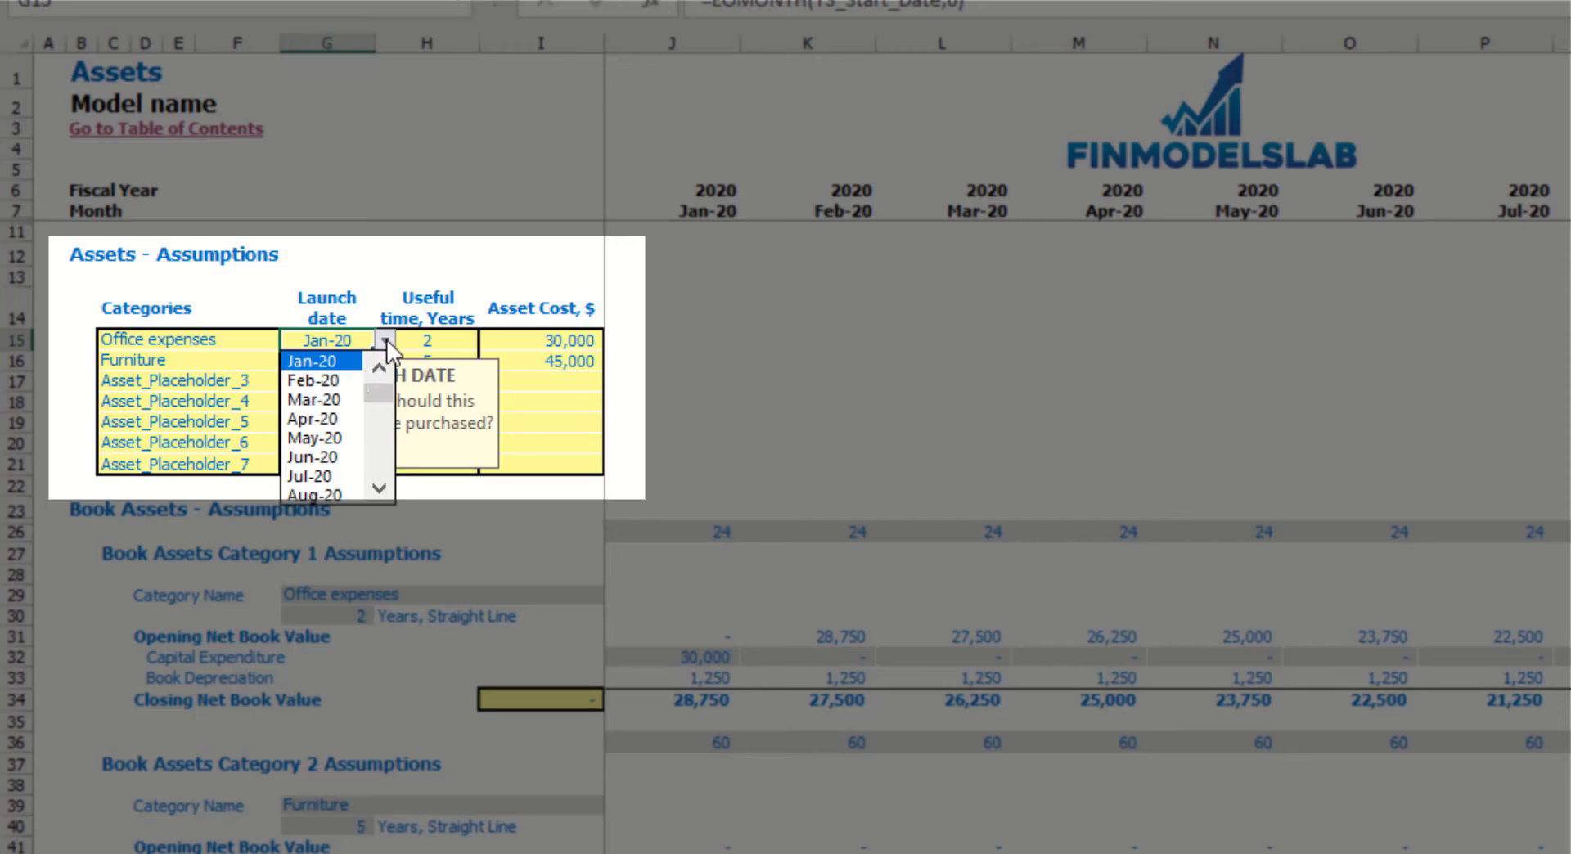
left_click(339, 404)
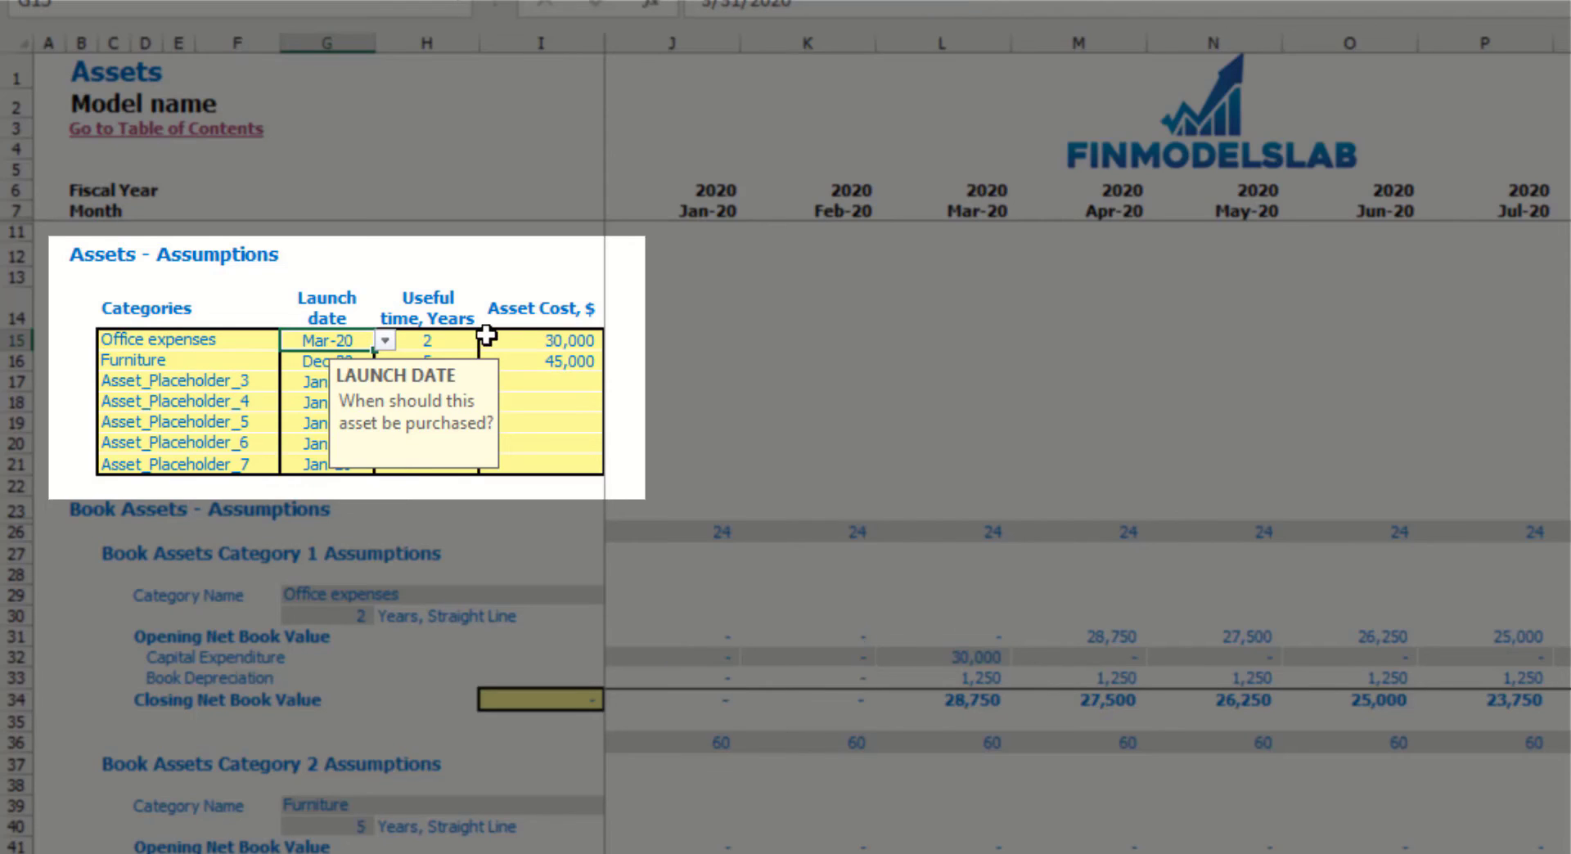
- Set the Office expenses asset's useful time to 1 year and its asset cost to 50,000
left_click(456, 339)
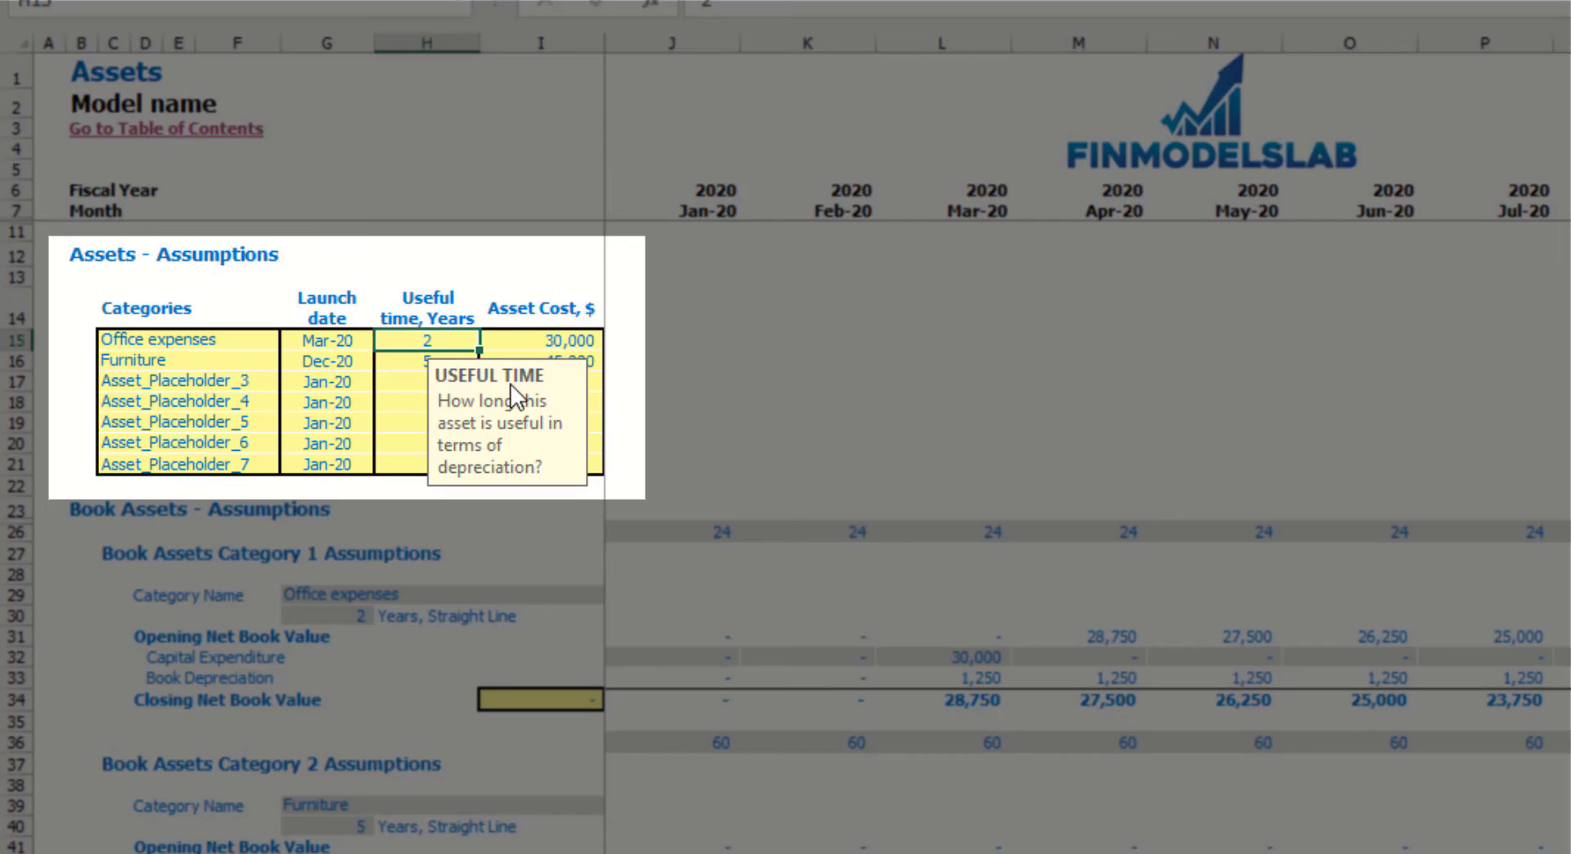
type("1")
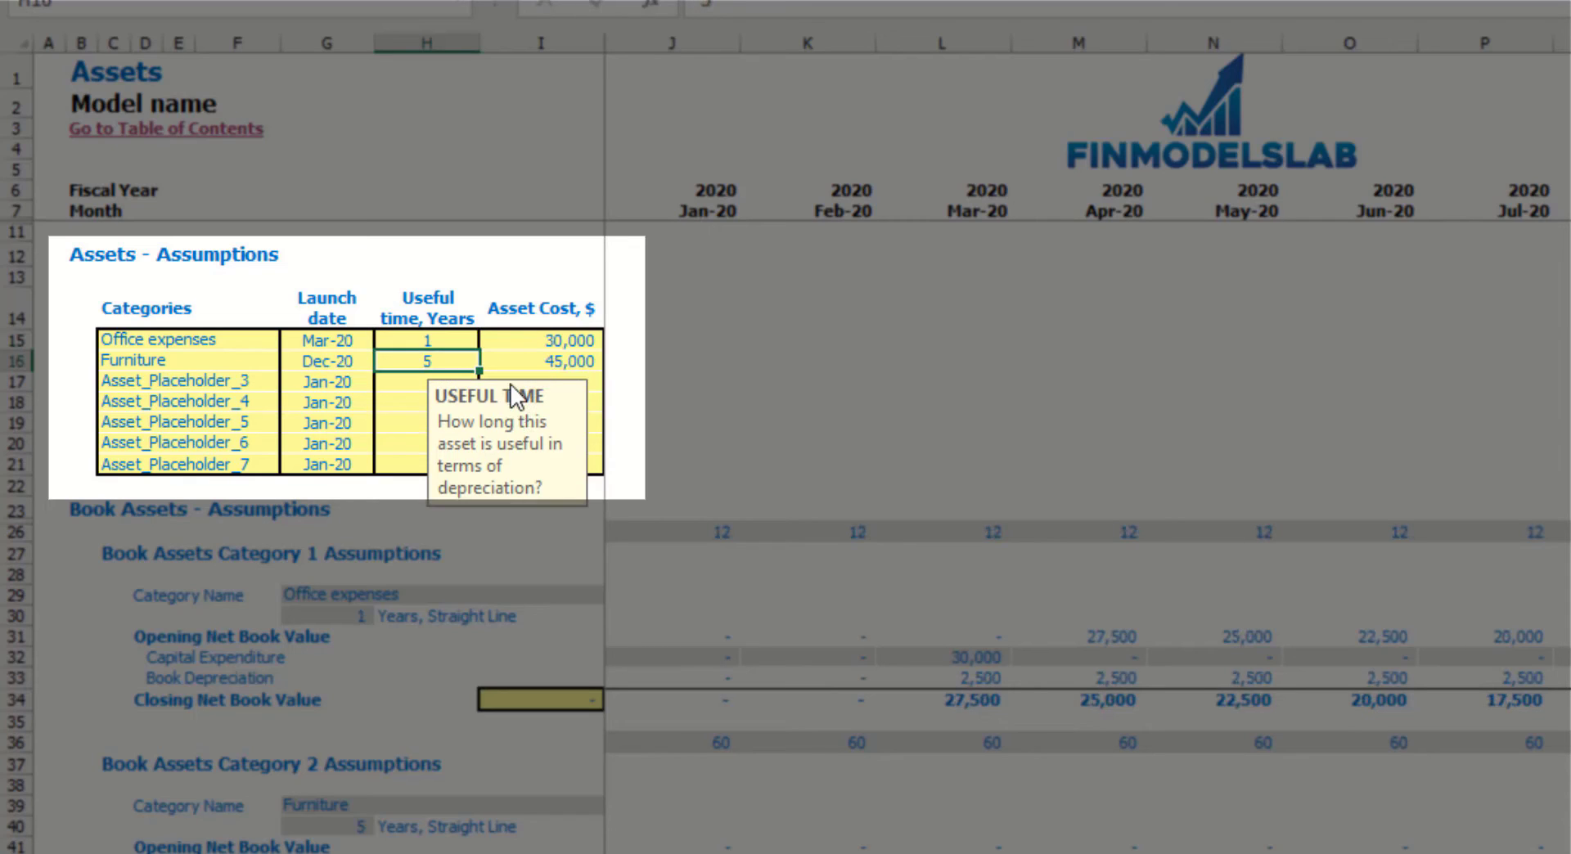
left_click(591, 344)
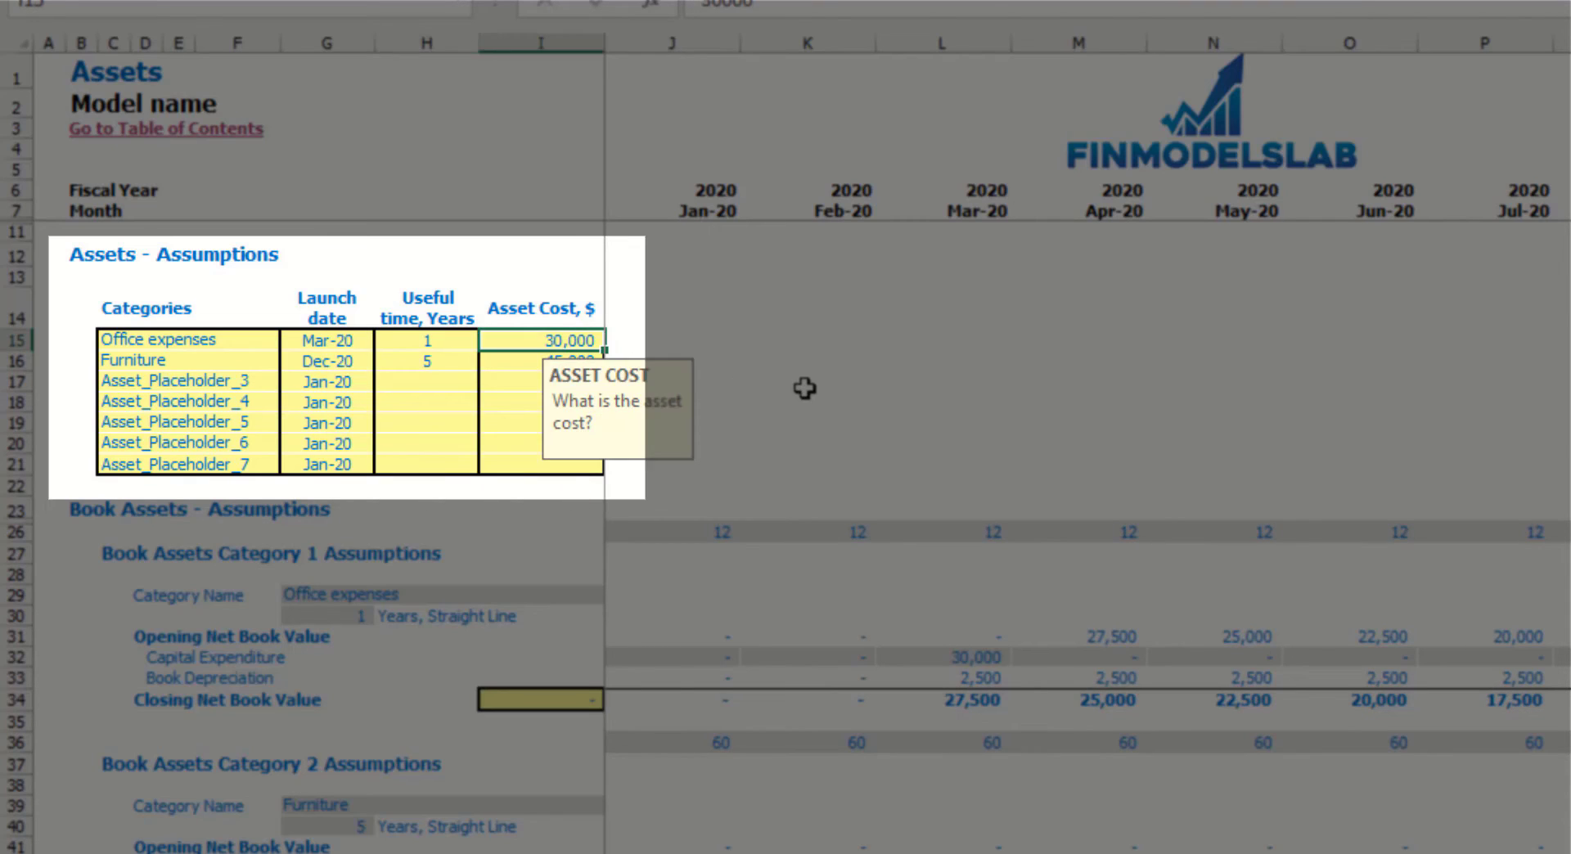
type("50,000")
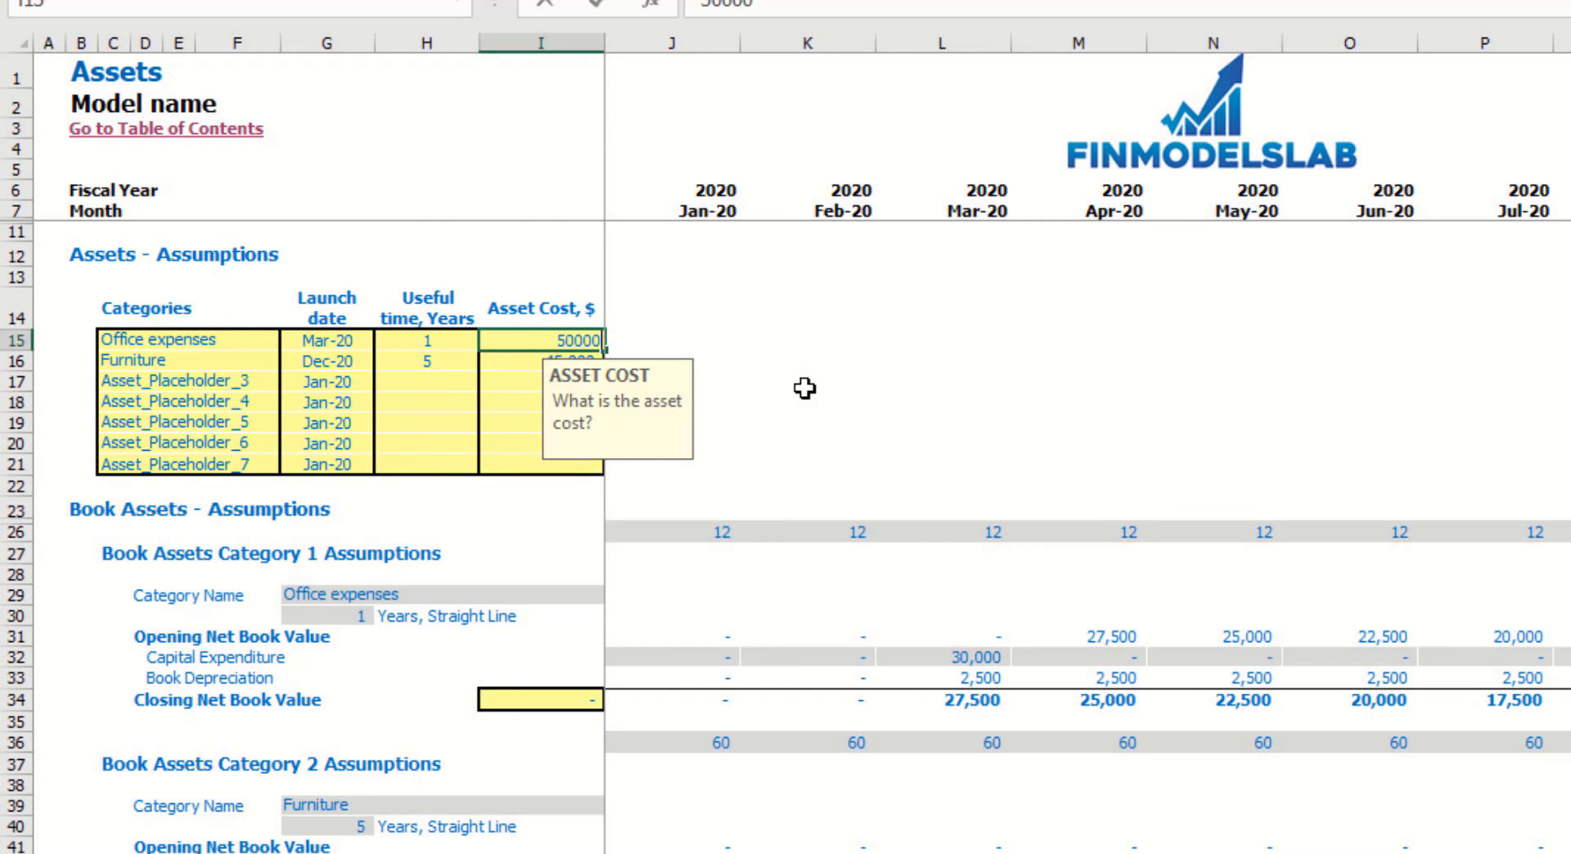
key("Return")
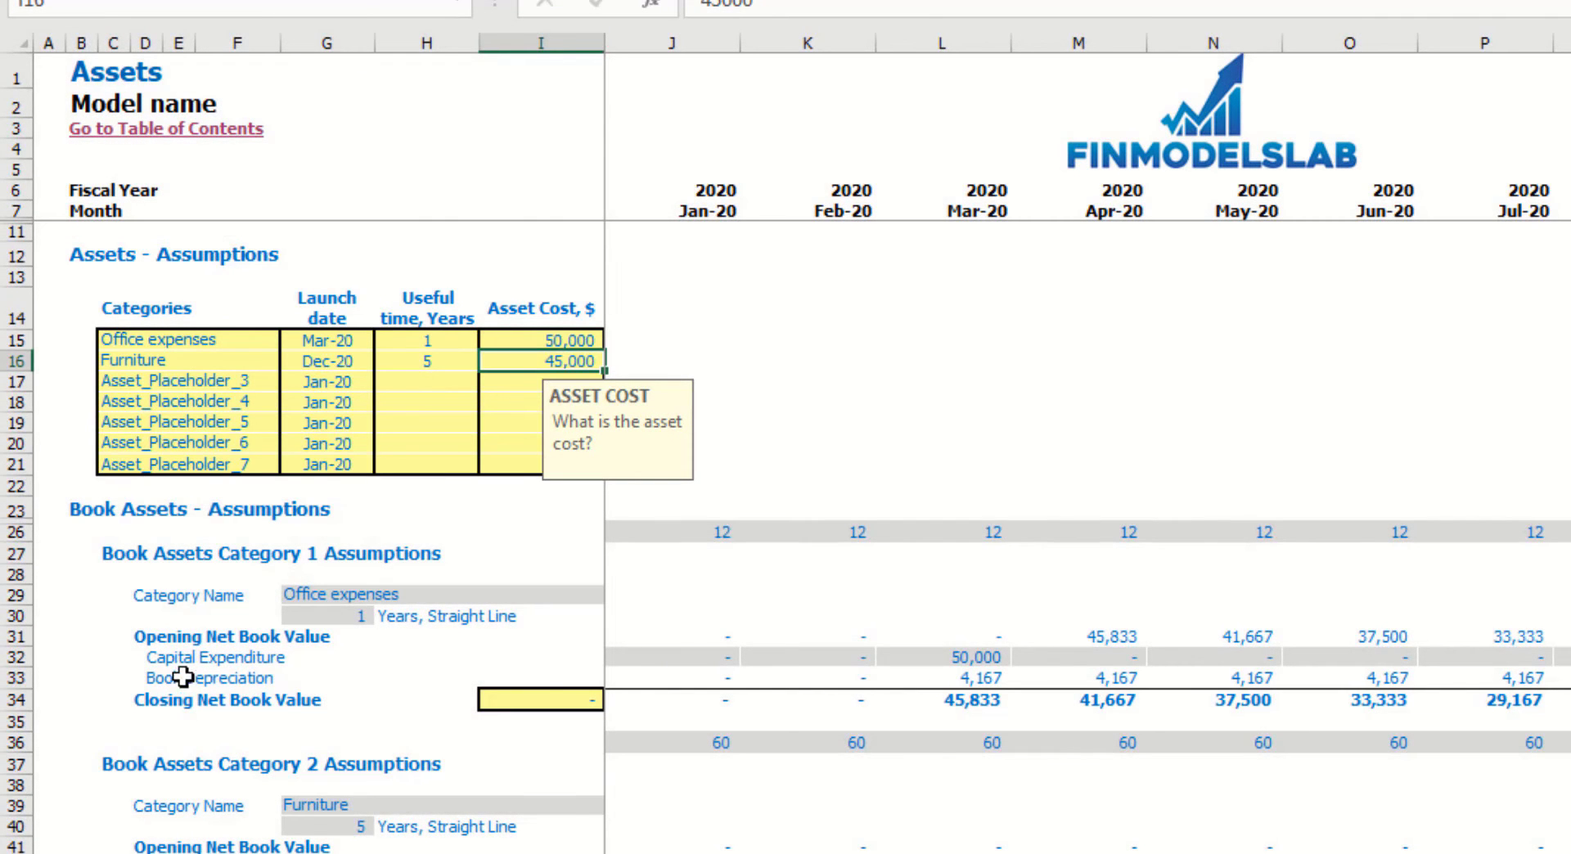
- Check the Office expenses capital expenditure in Mar-20 and its monthly book depreciation from Mar-20 along the timeline
left_click(15, 658)
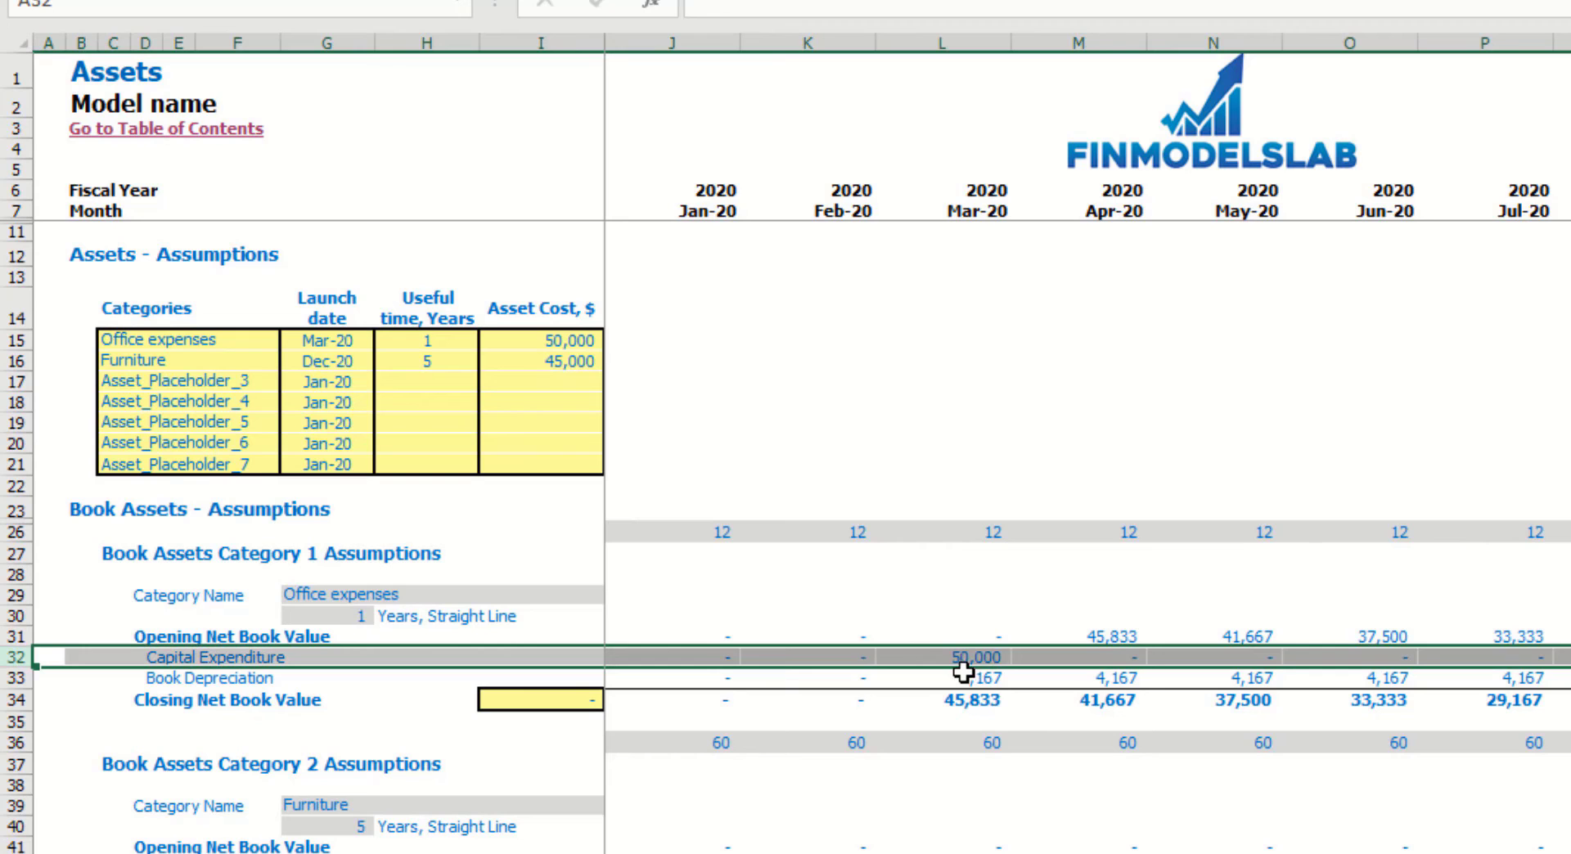
left_click(985, 658)
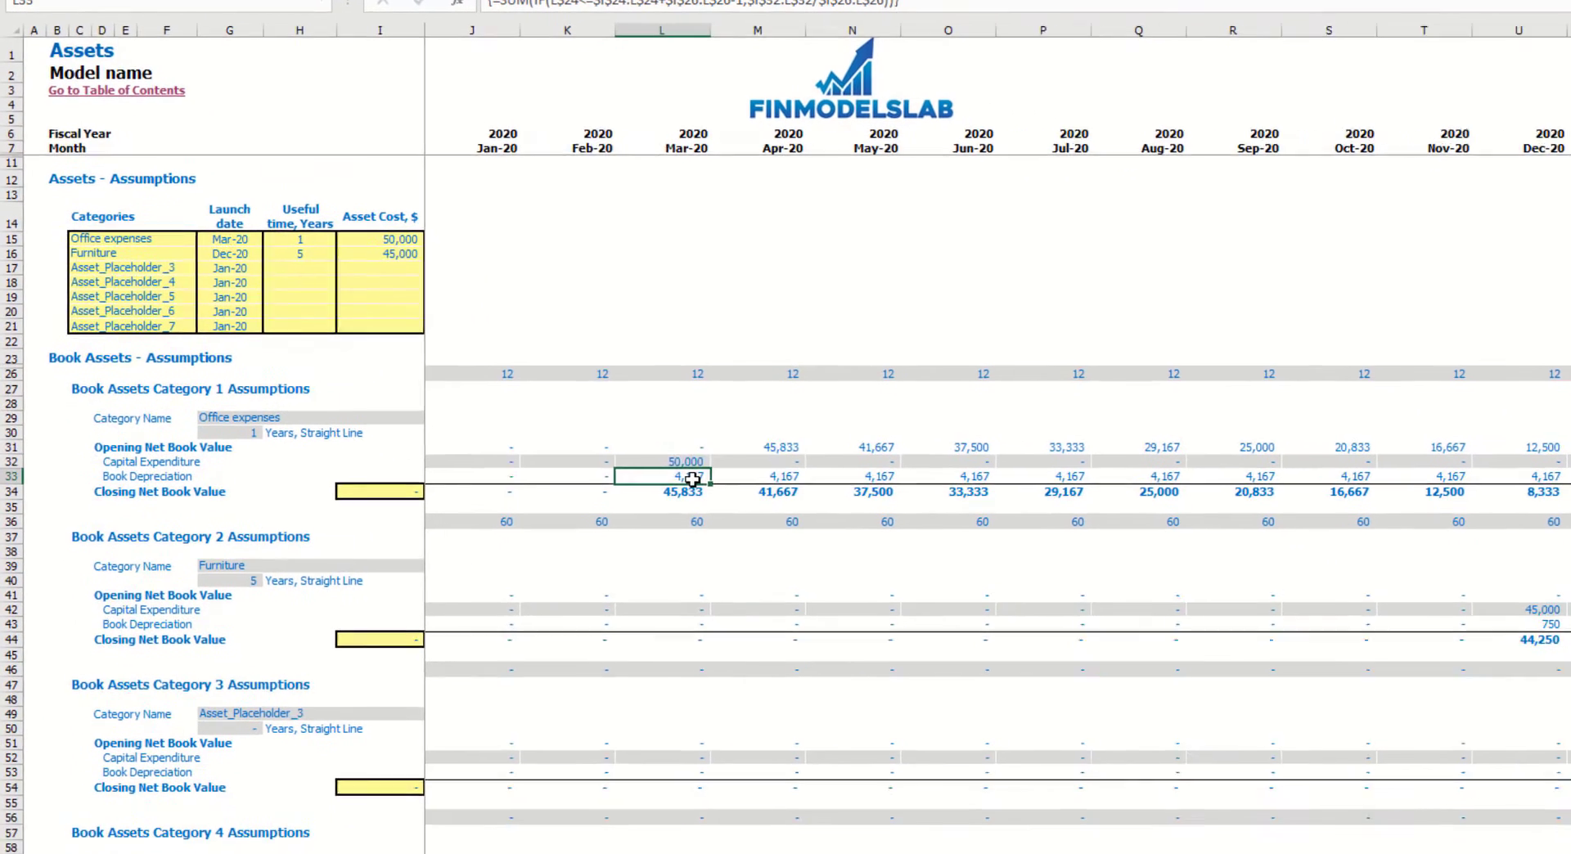
left_click_drag(913, 628, 1432, 615)
left_click_drag(1080, 464, 1567, 469)
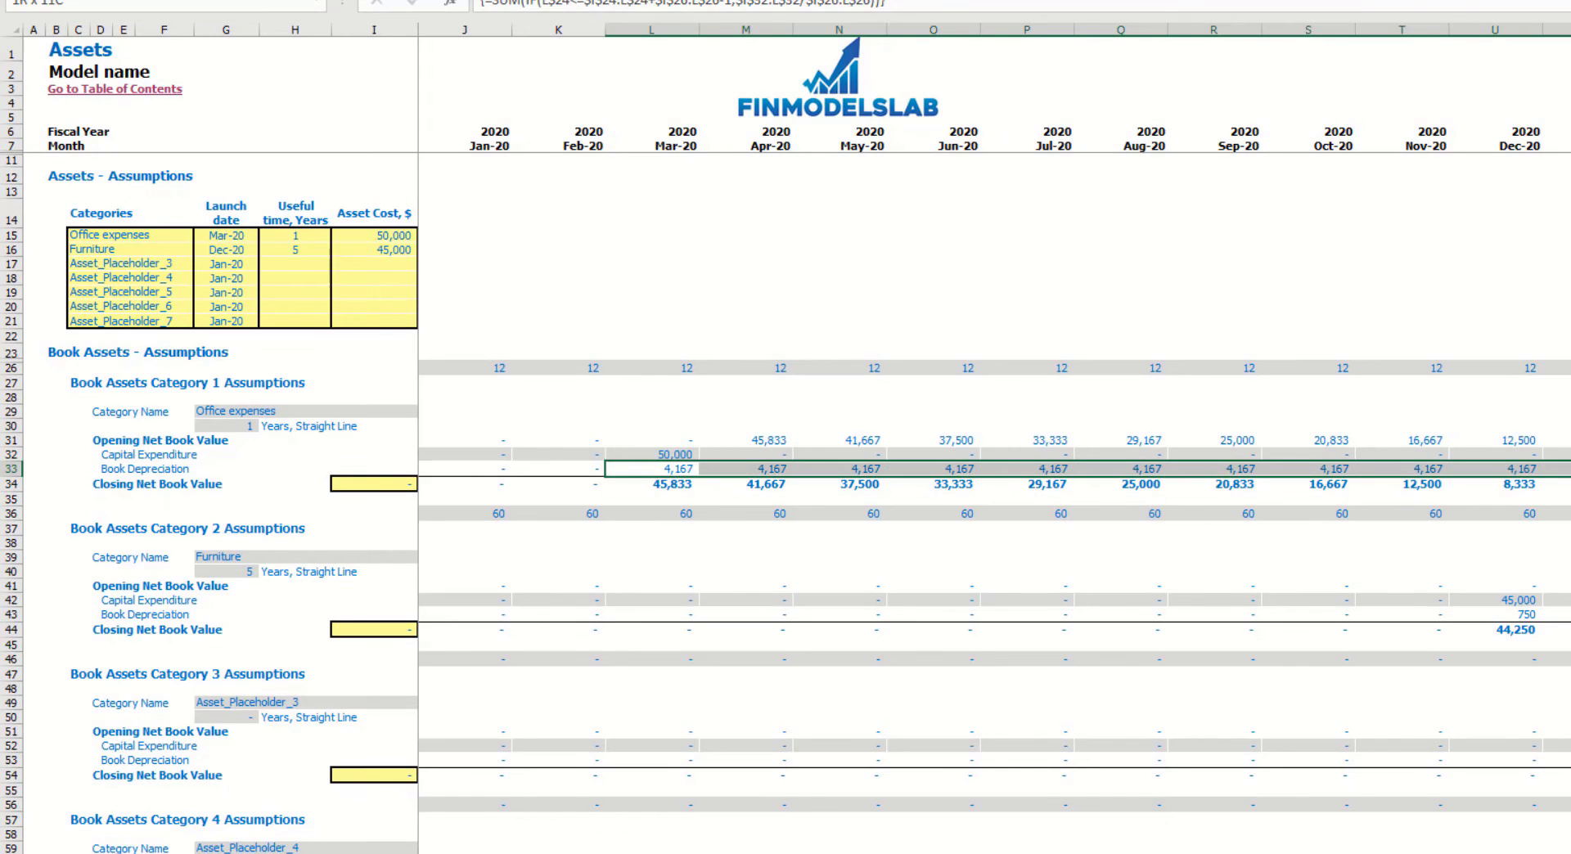
- Set the Office expenses asset's useful time to 2 years and check its closing net book value at Feb-22
left_click(303, 235)
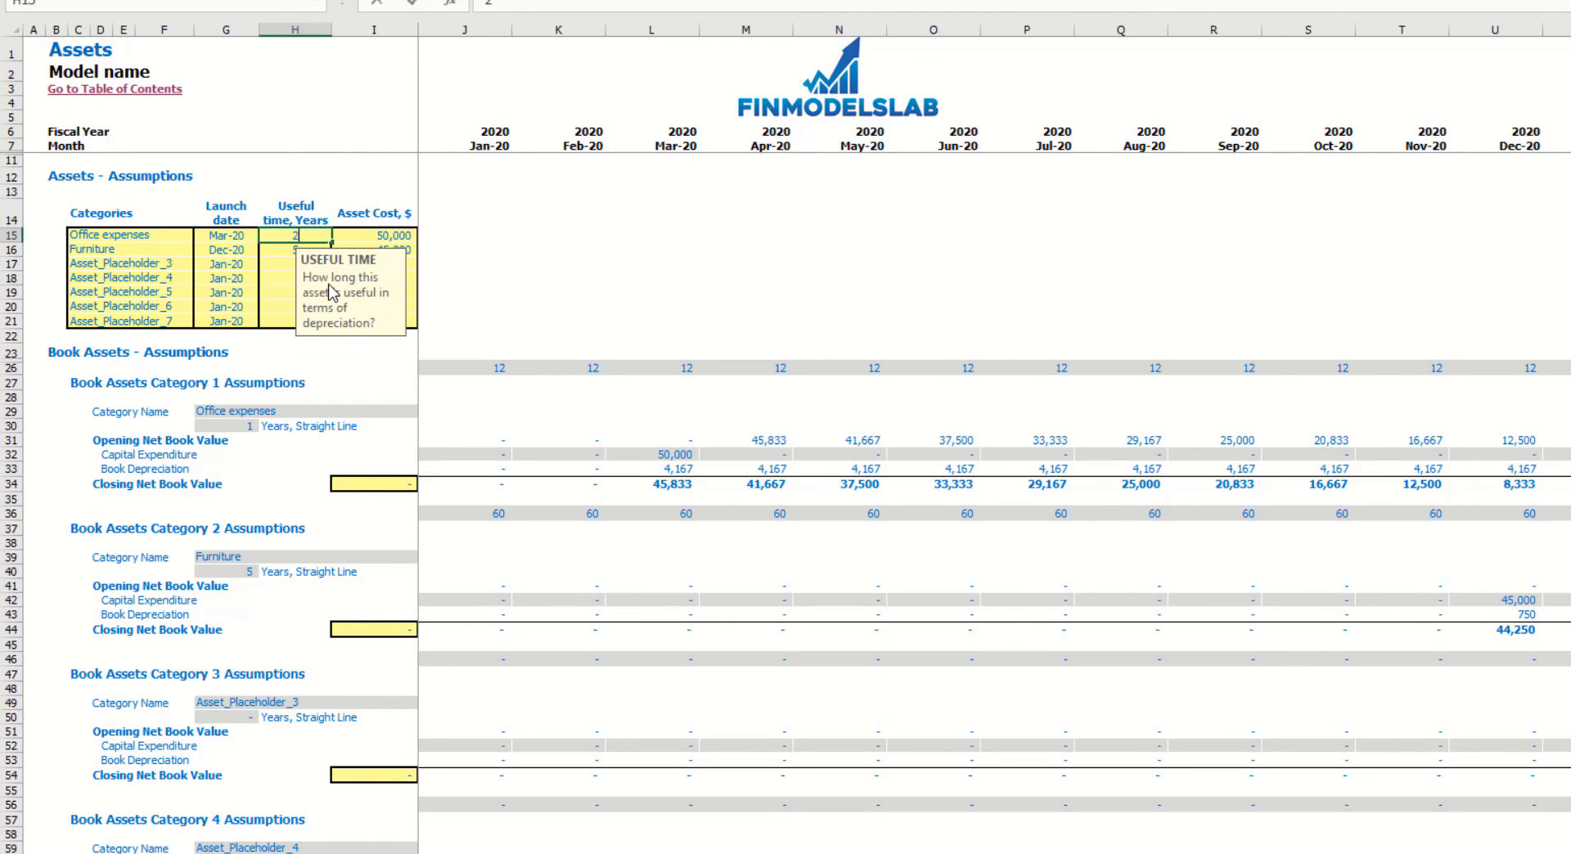
key("Return")
scroll(1403, 577, "right", 6)
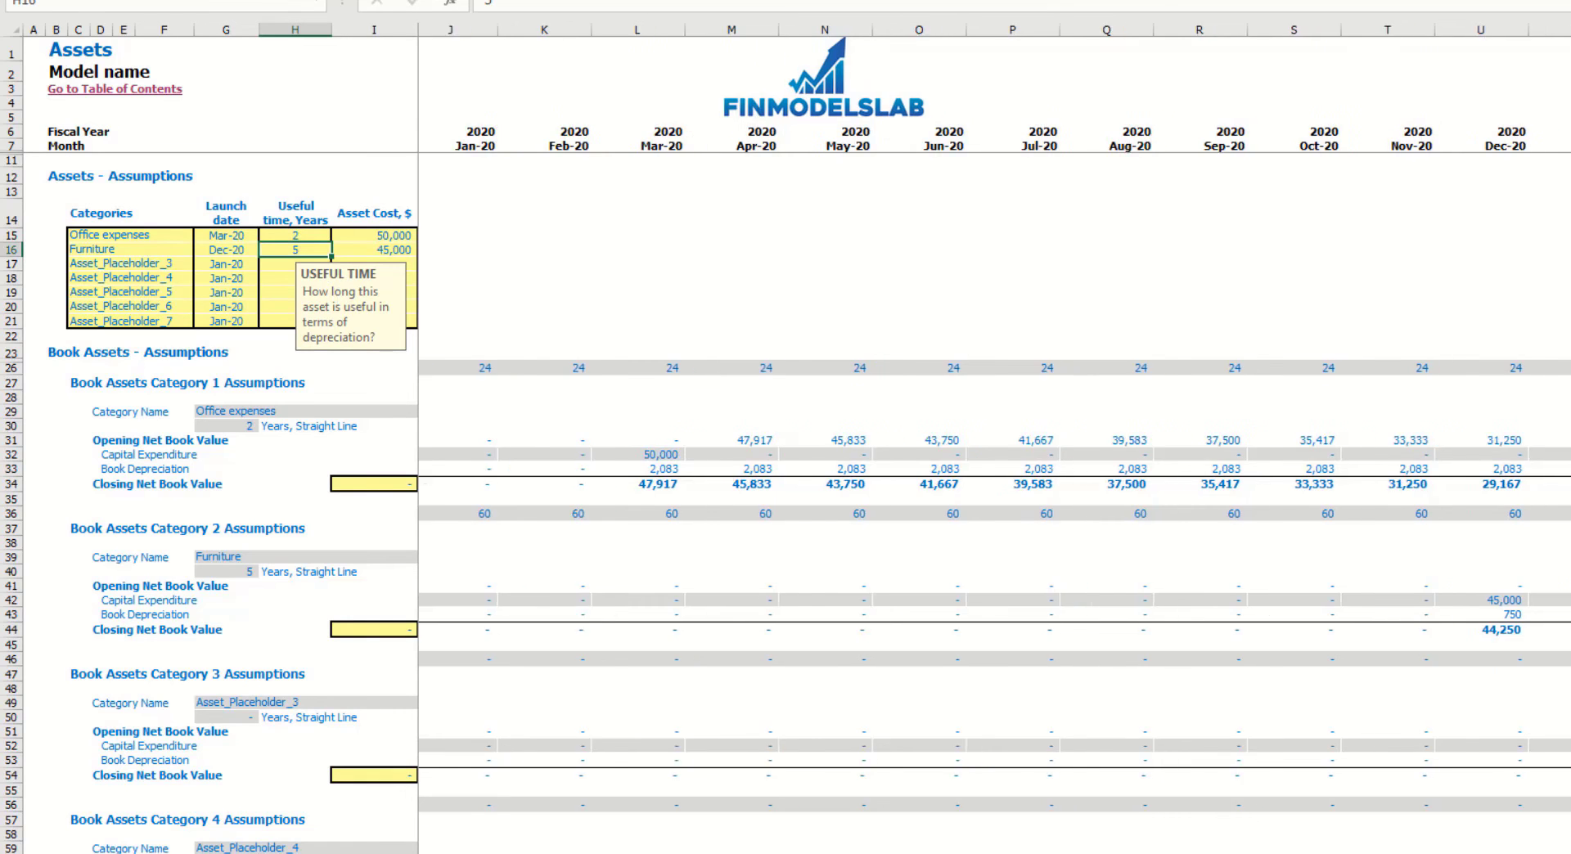
left_click(1326, 490)
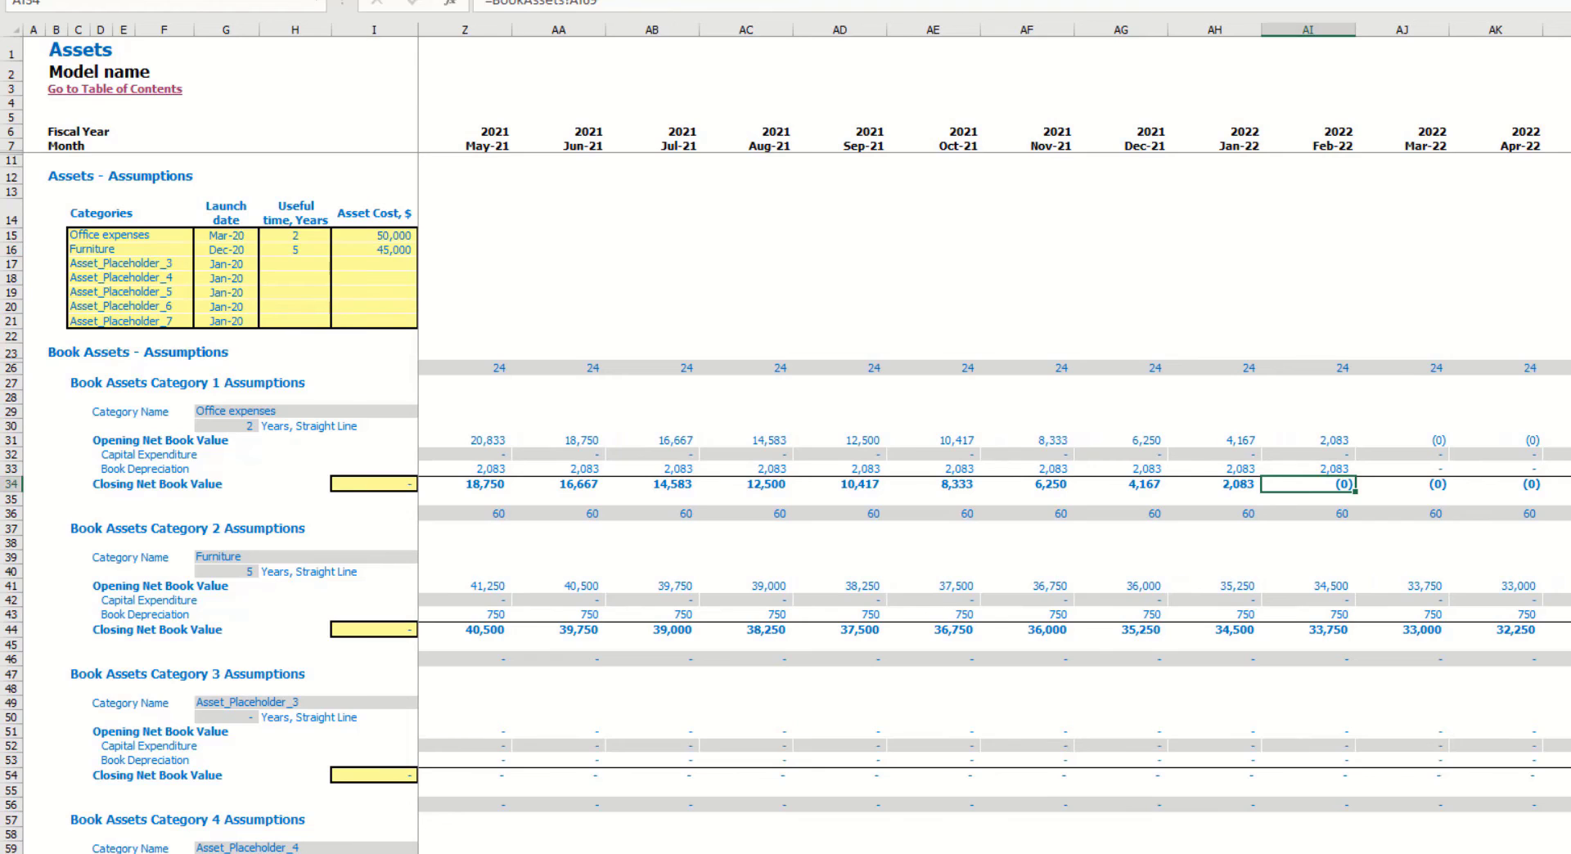
- Review the Office expenses closing net book value from Mar-20 through Dec-20 and the remaining asset categories
scroll(994, 438, "left", 6)
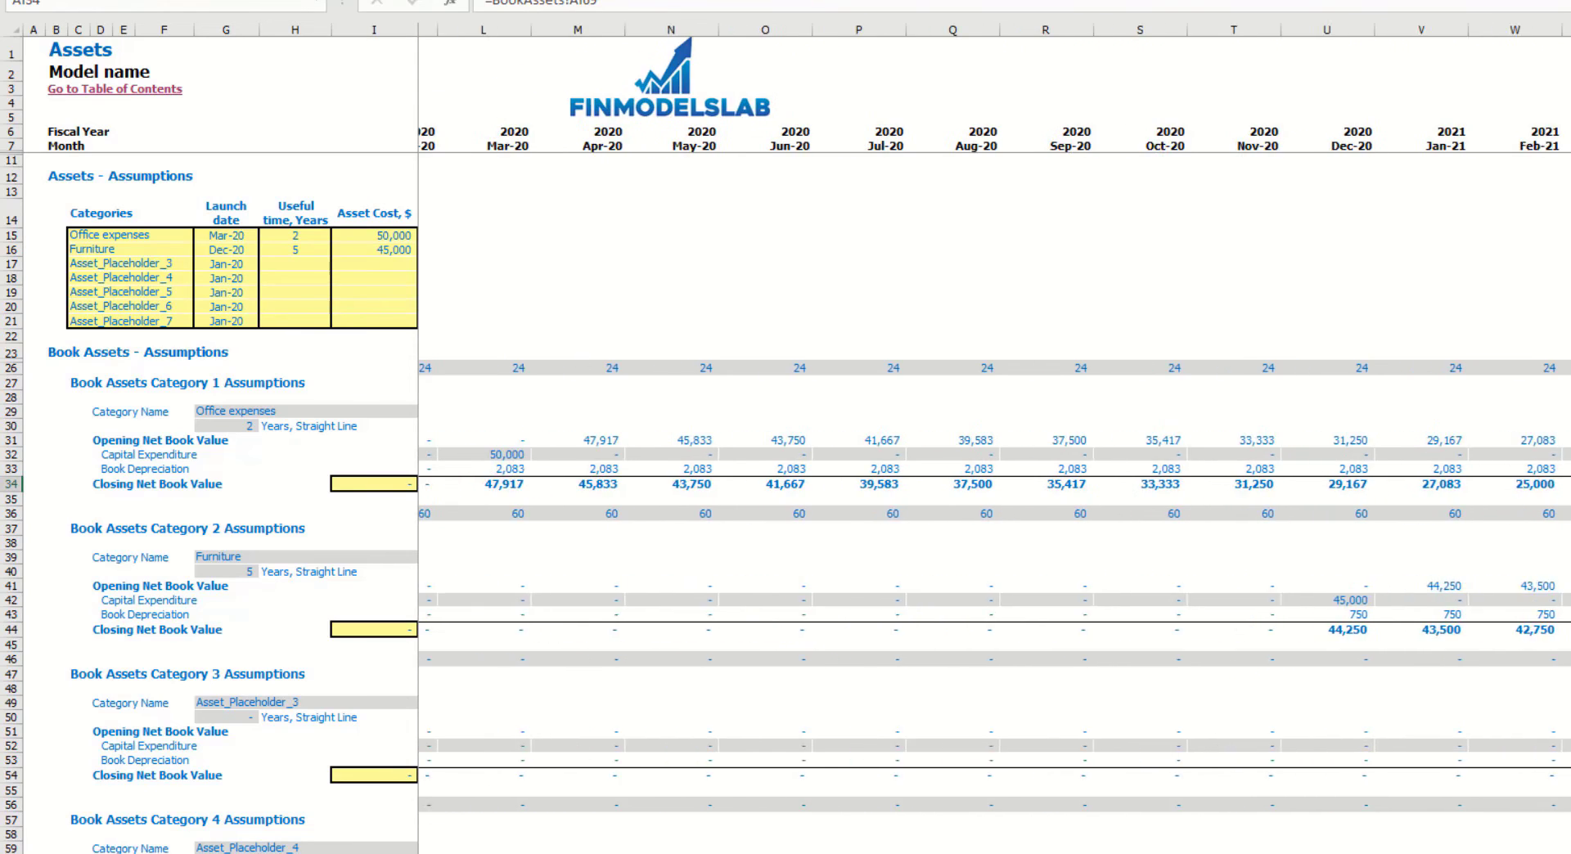
scroll(994, 437, "left", 1)
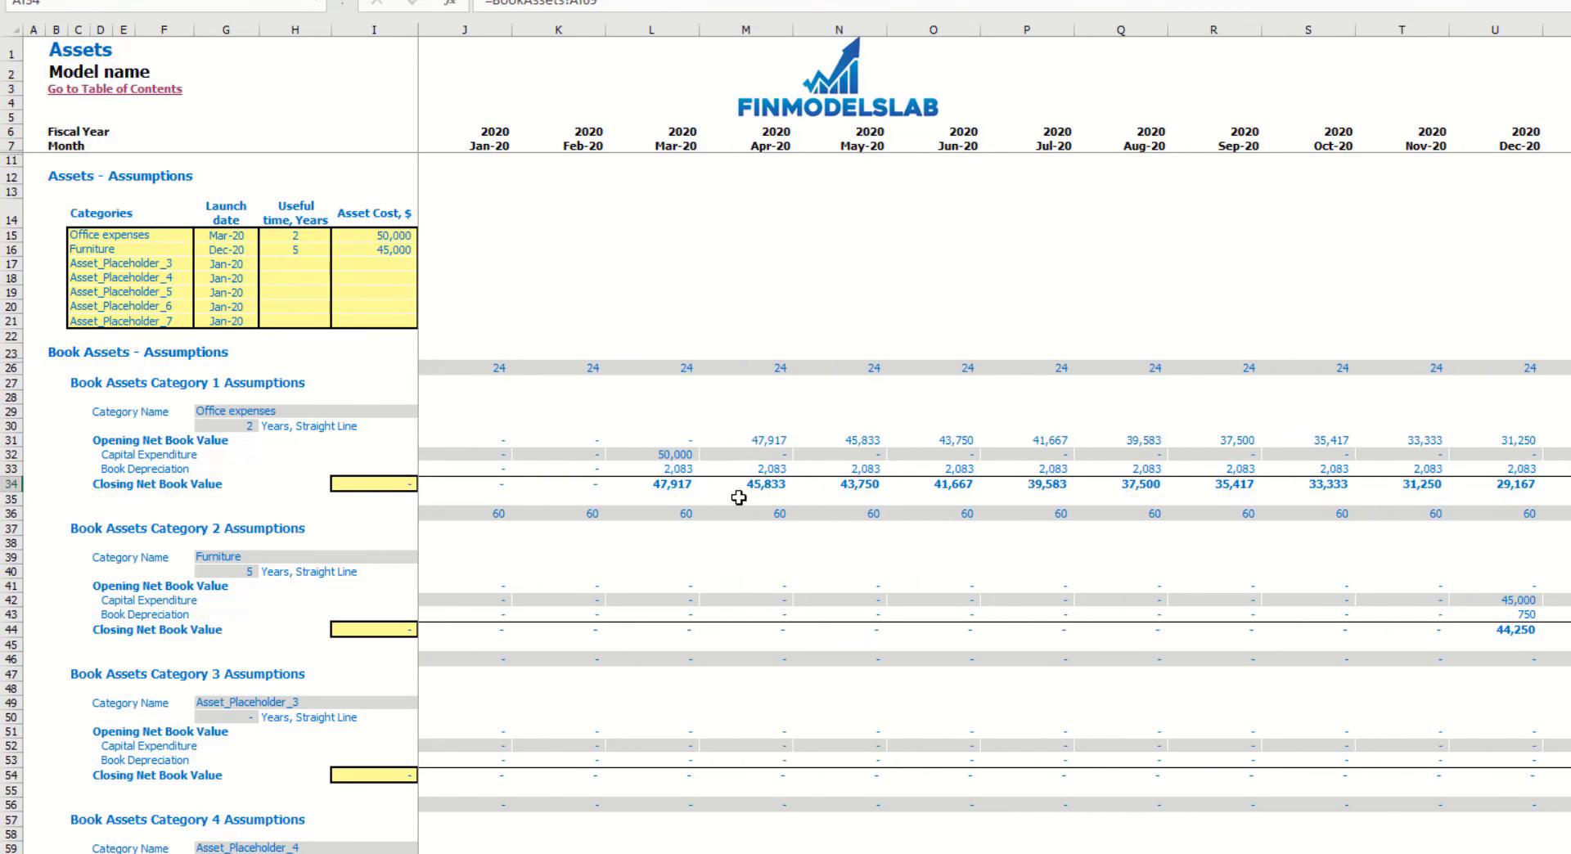
left_click_drag(685, 486, 1568, 484)
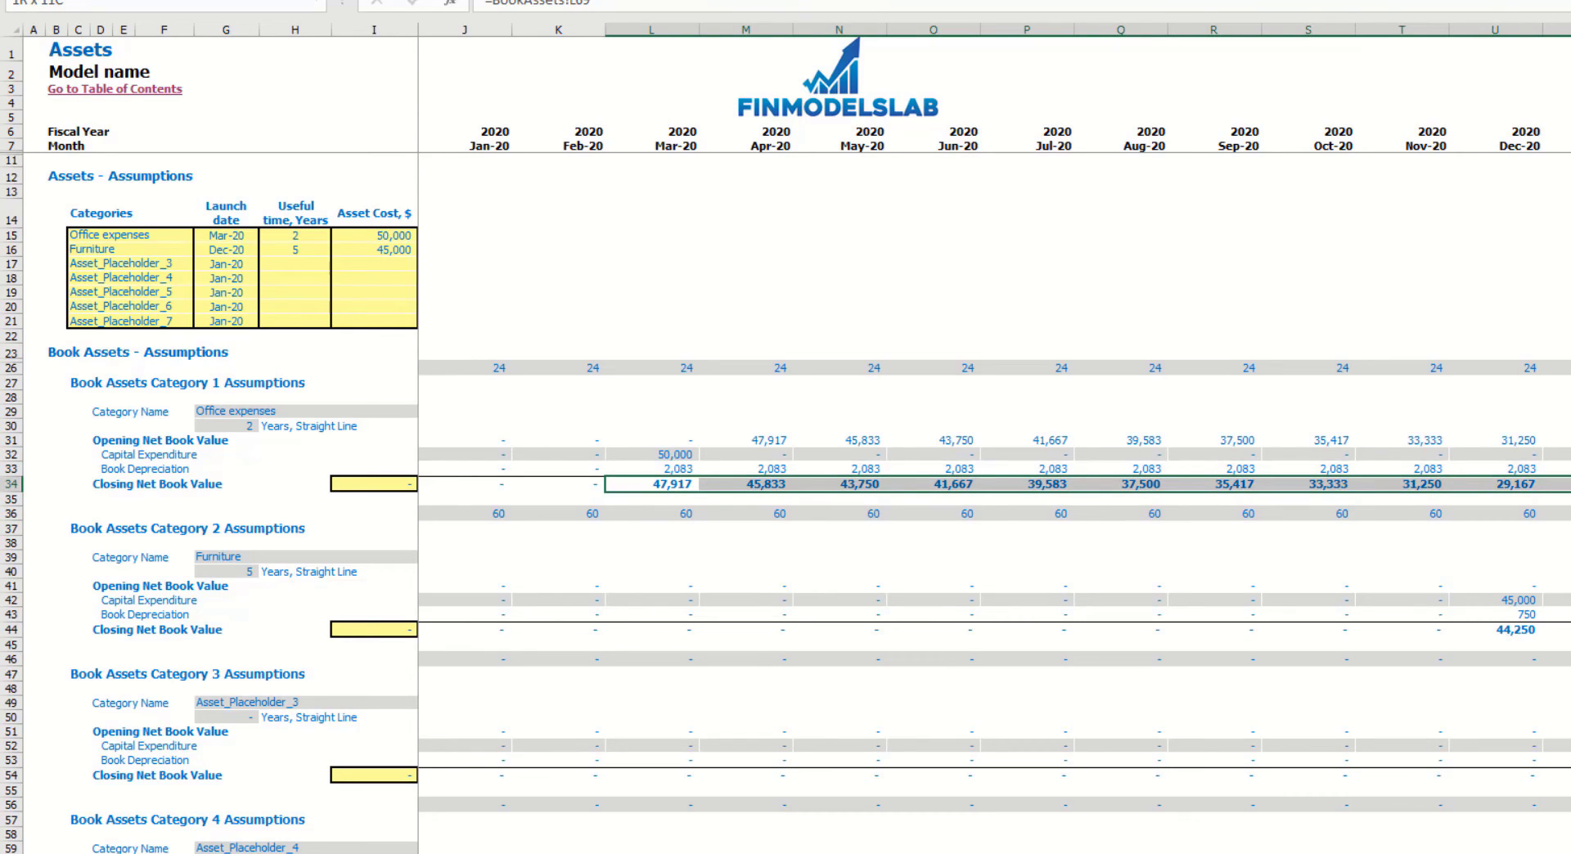
left_click_drag(112, 248, 135, 316)
- Trace the asset's depreciation, capital expenditure and fixed asset value through the income statement, cash flow statement and balance sheet
left_click(540, 255)
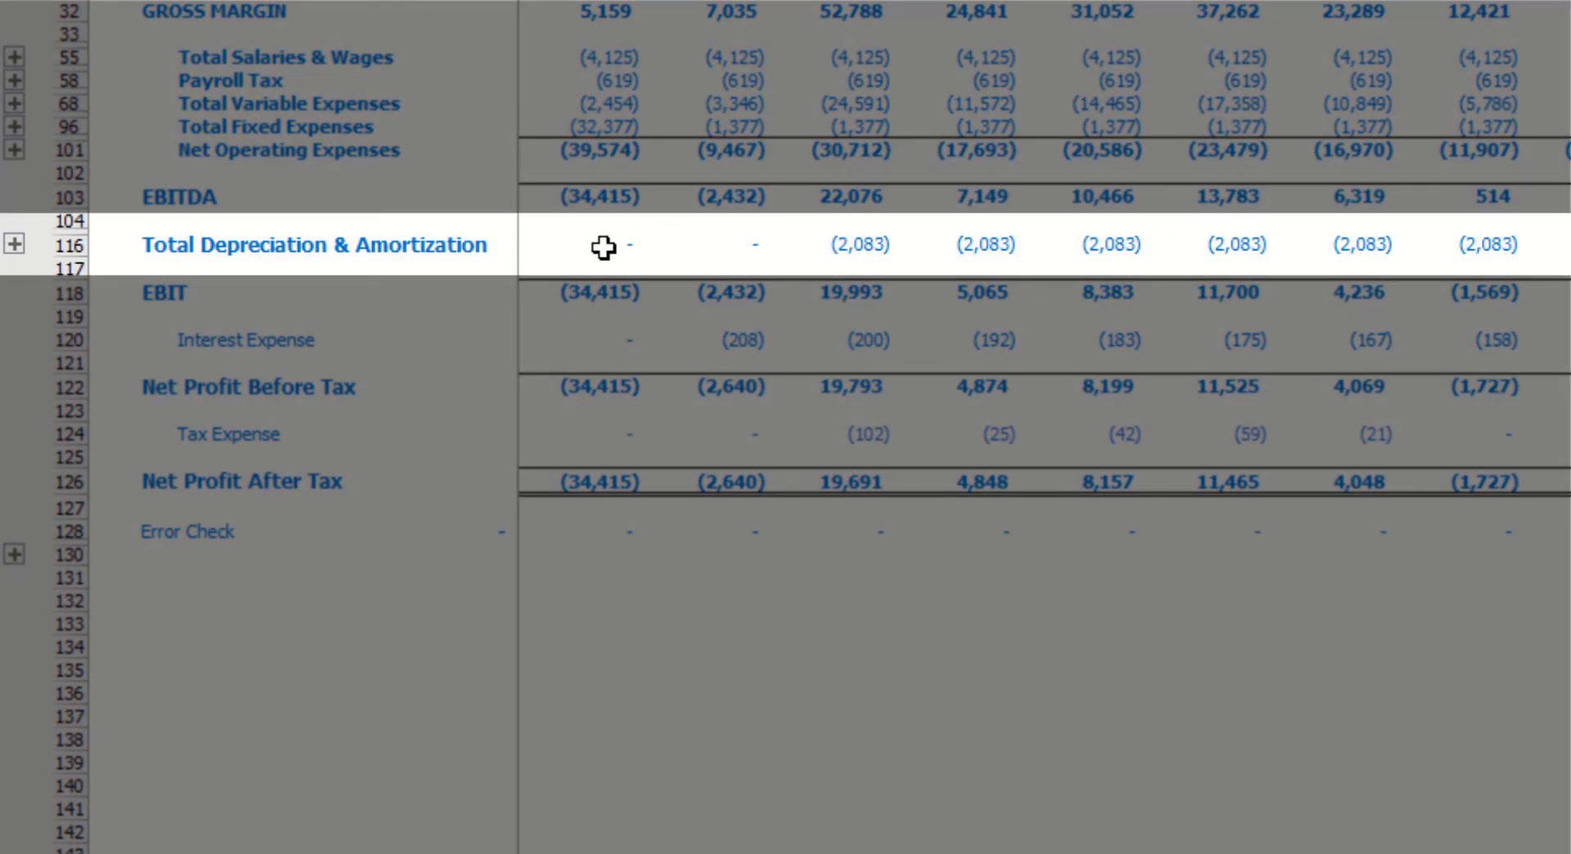
left_click_drag(604, 247, 1509, 244)
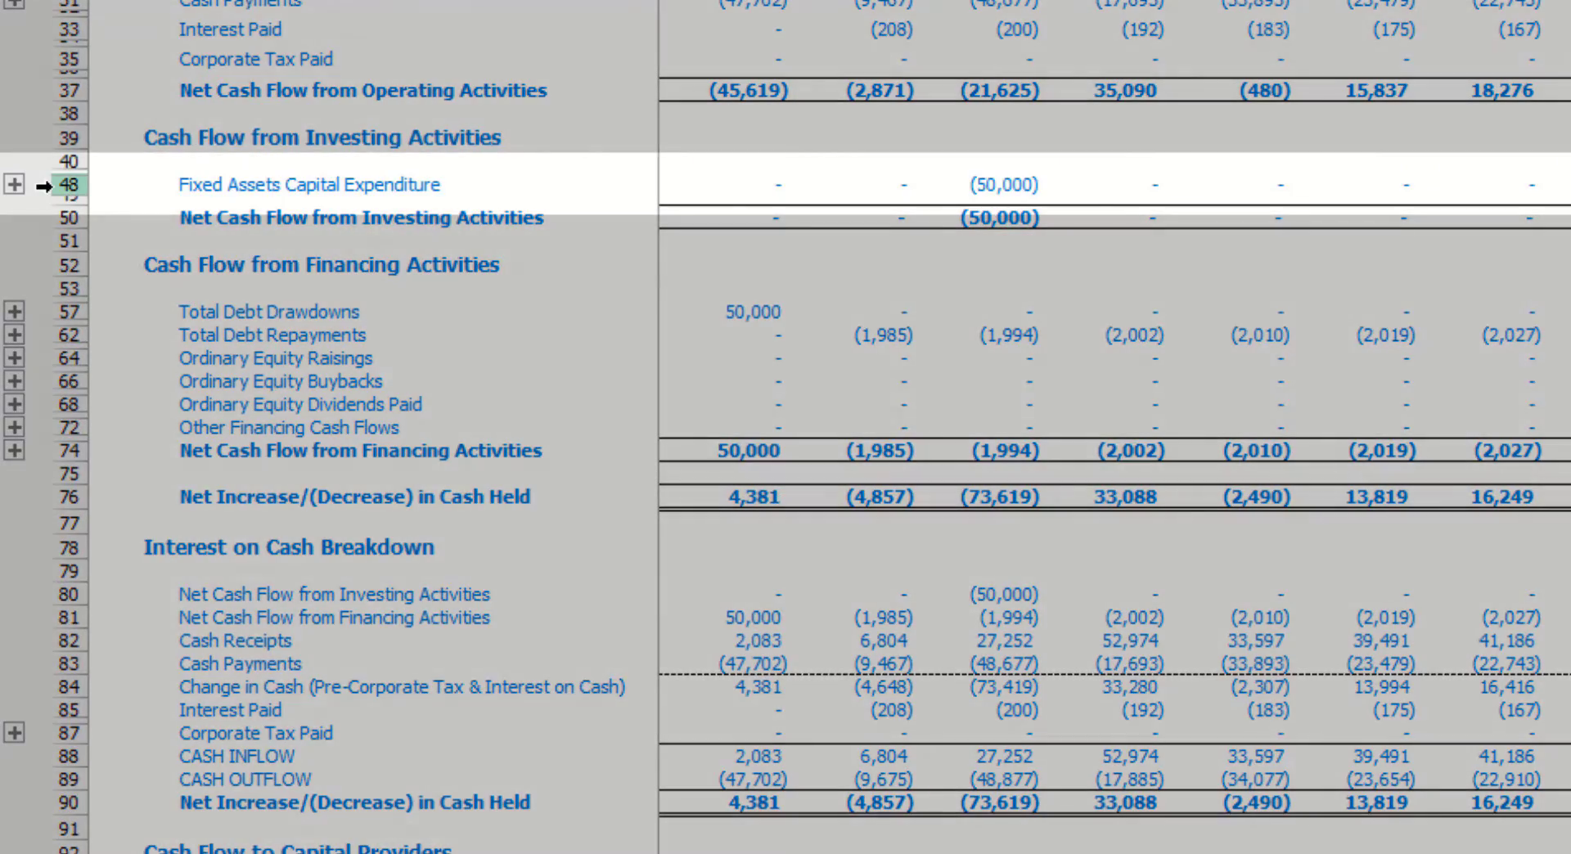
left_click(47, 185)
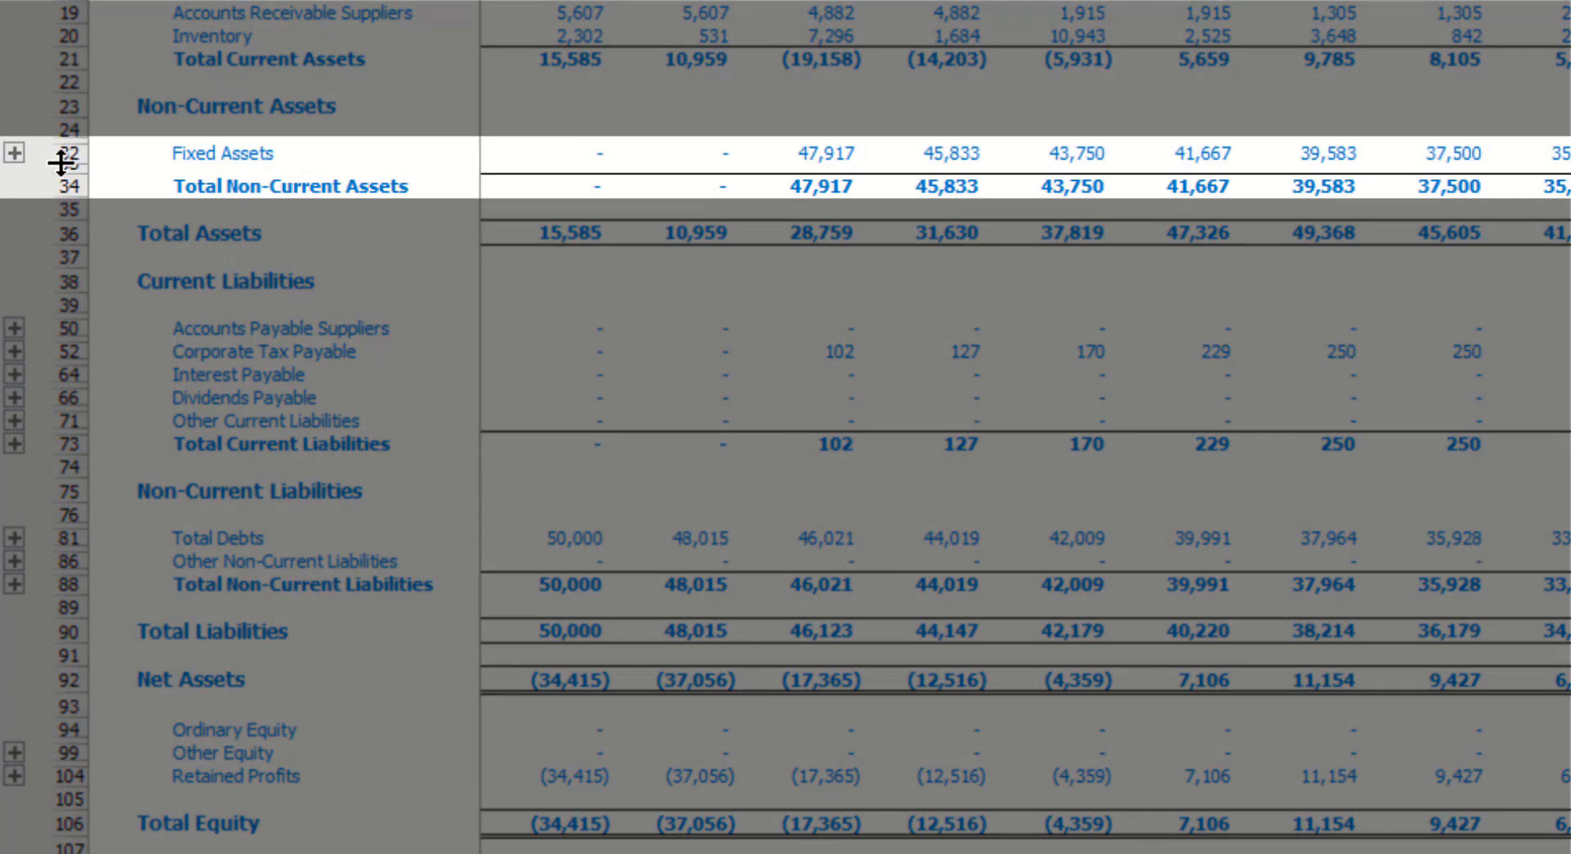
left_click(64, 156)
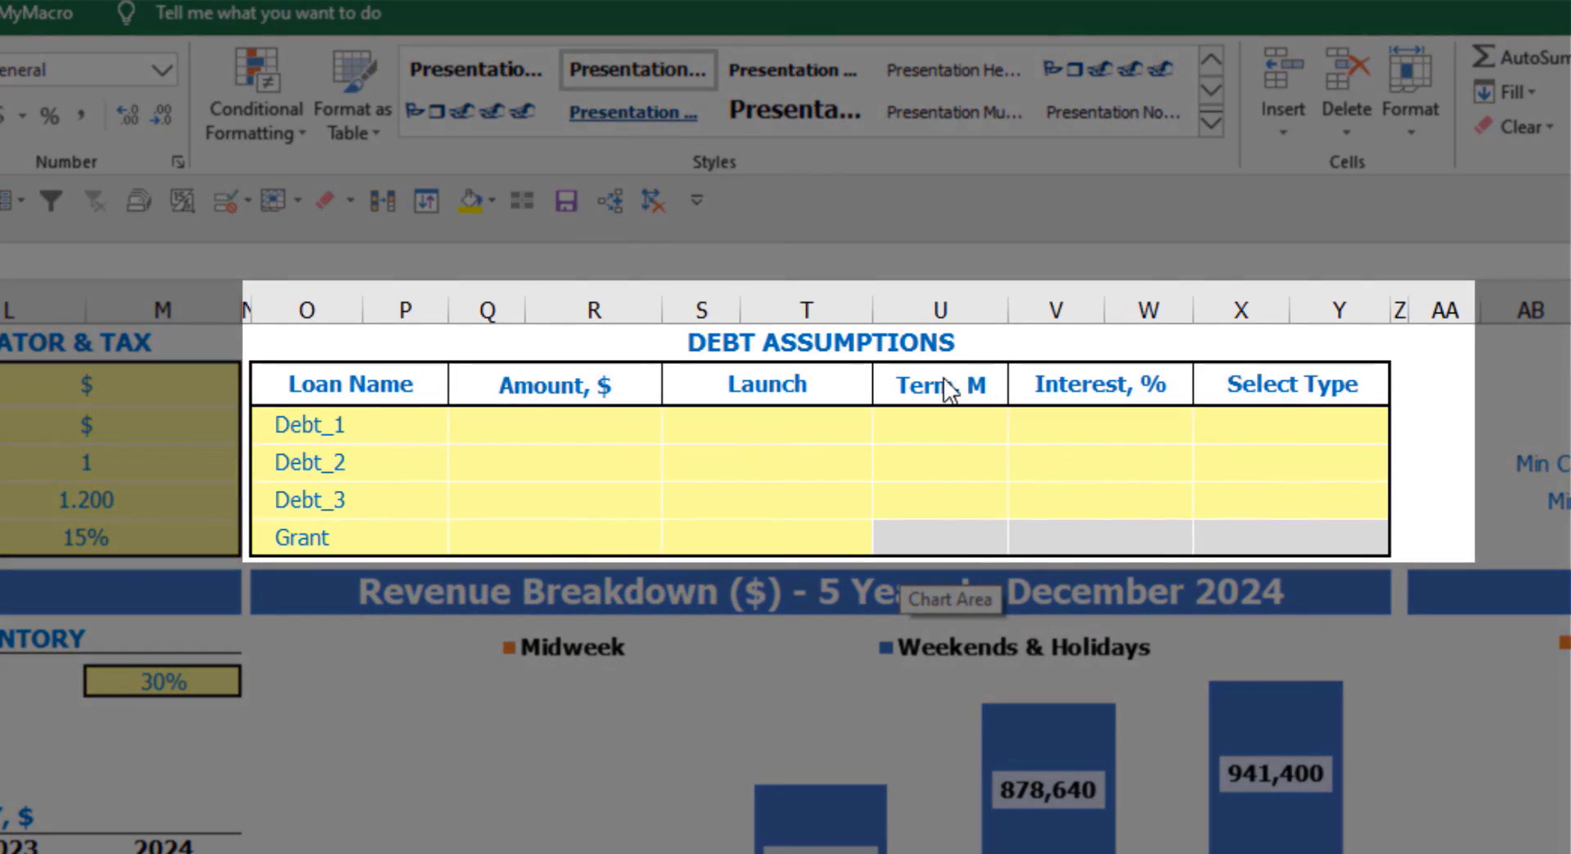
- Review the repayment type options in the debt assumptions table and set Debt_1 to Annuity
left_click(917, 344)
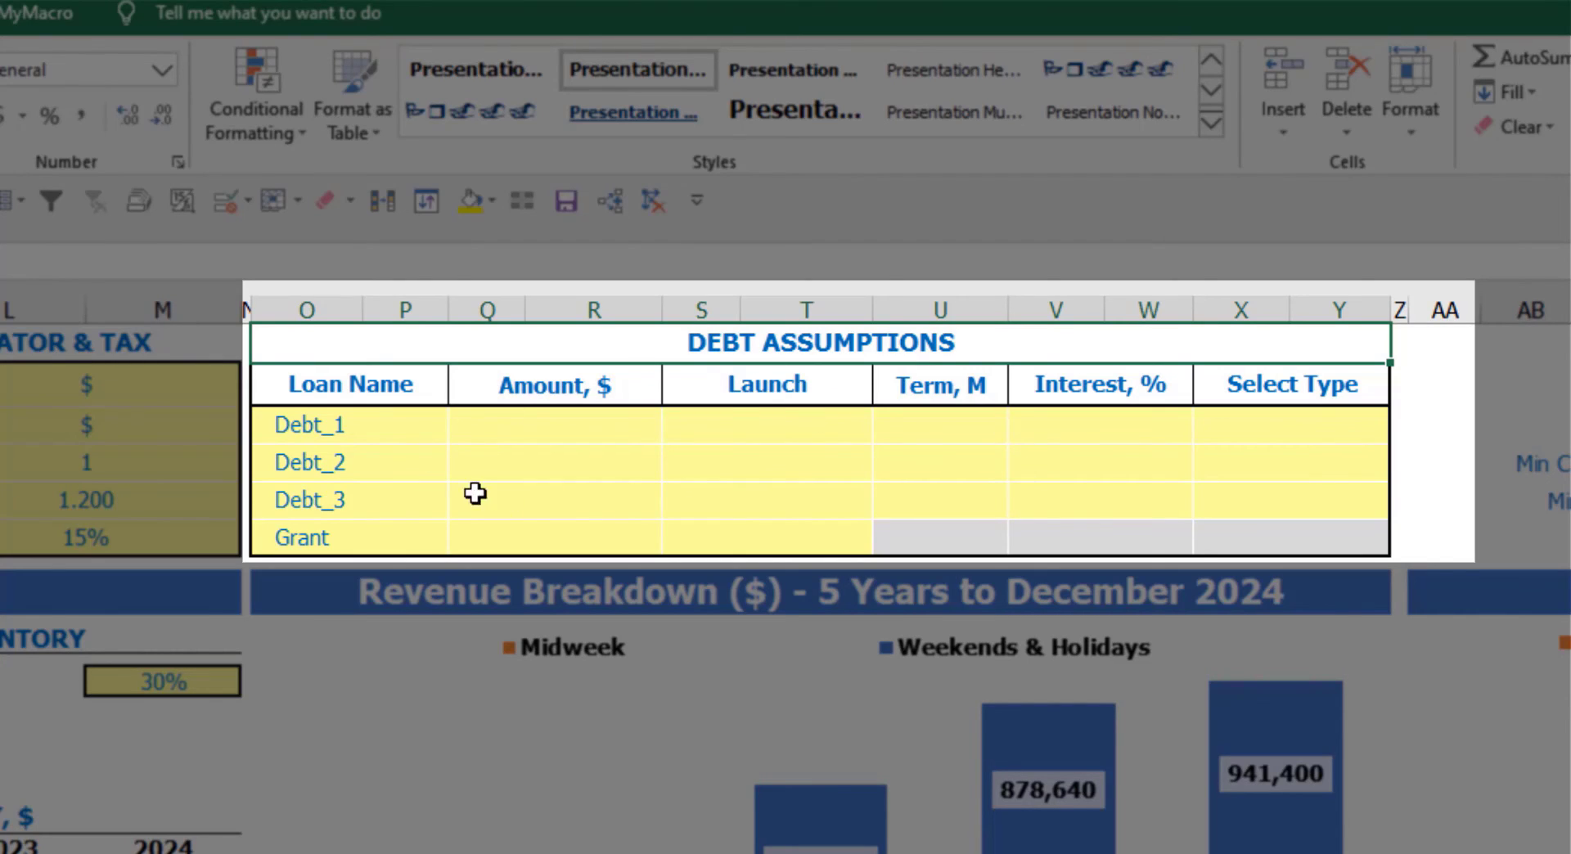
left_click(1381, 415)
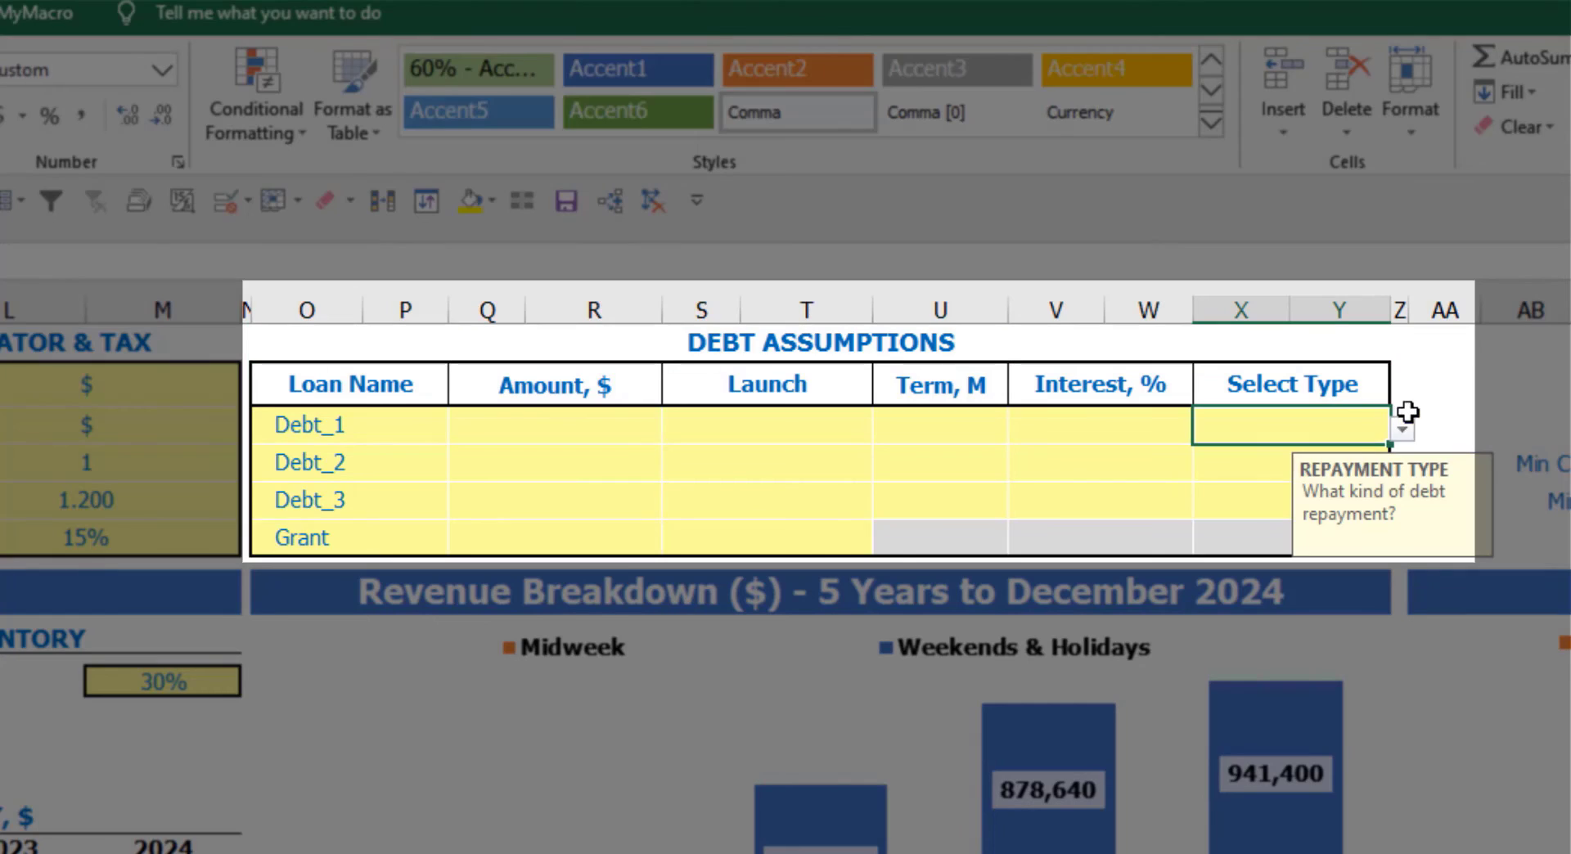
left_click(1404, 430)
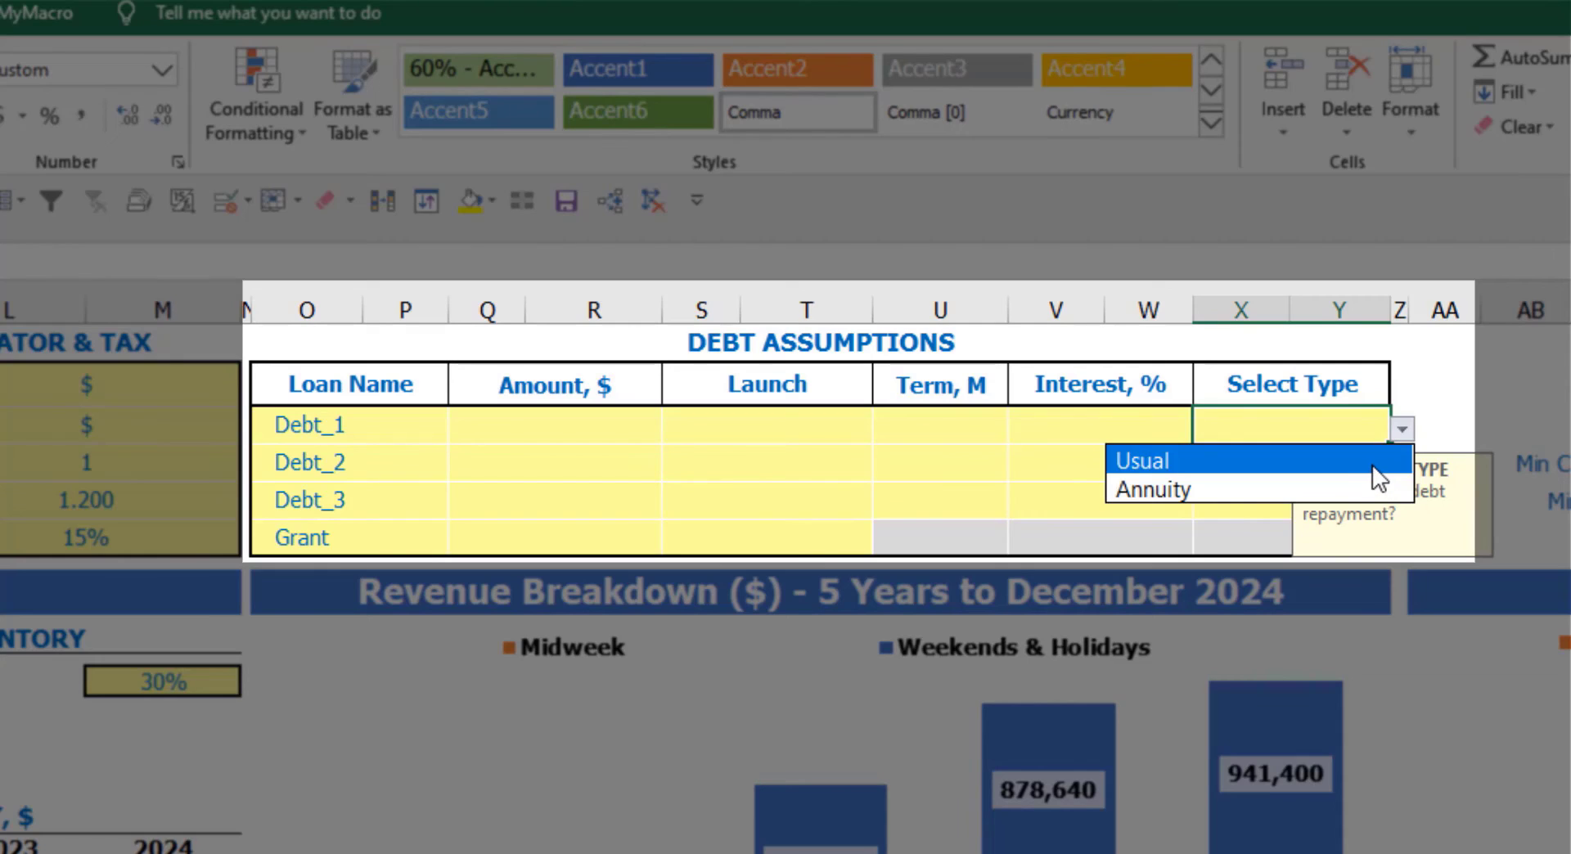
left_click(1371, 490)
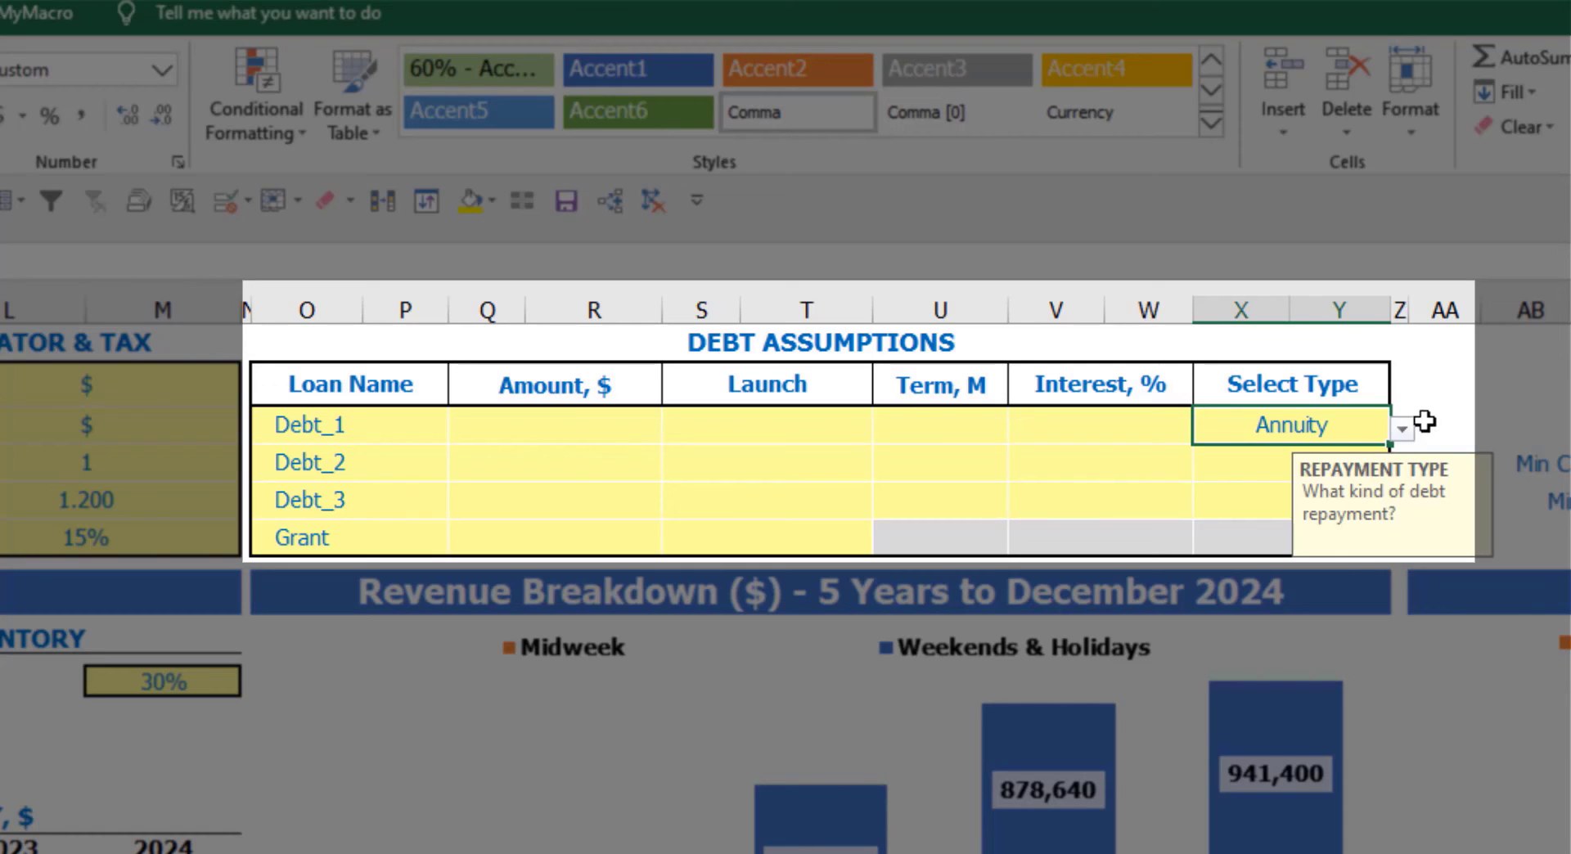
- Change Debt_1's repayment type to Usual and enter a drawdown amount of 1,000,000
left_click(1403, 428)
left_click(1345, 461)
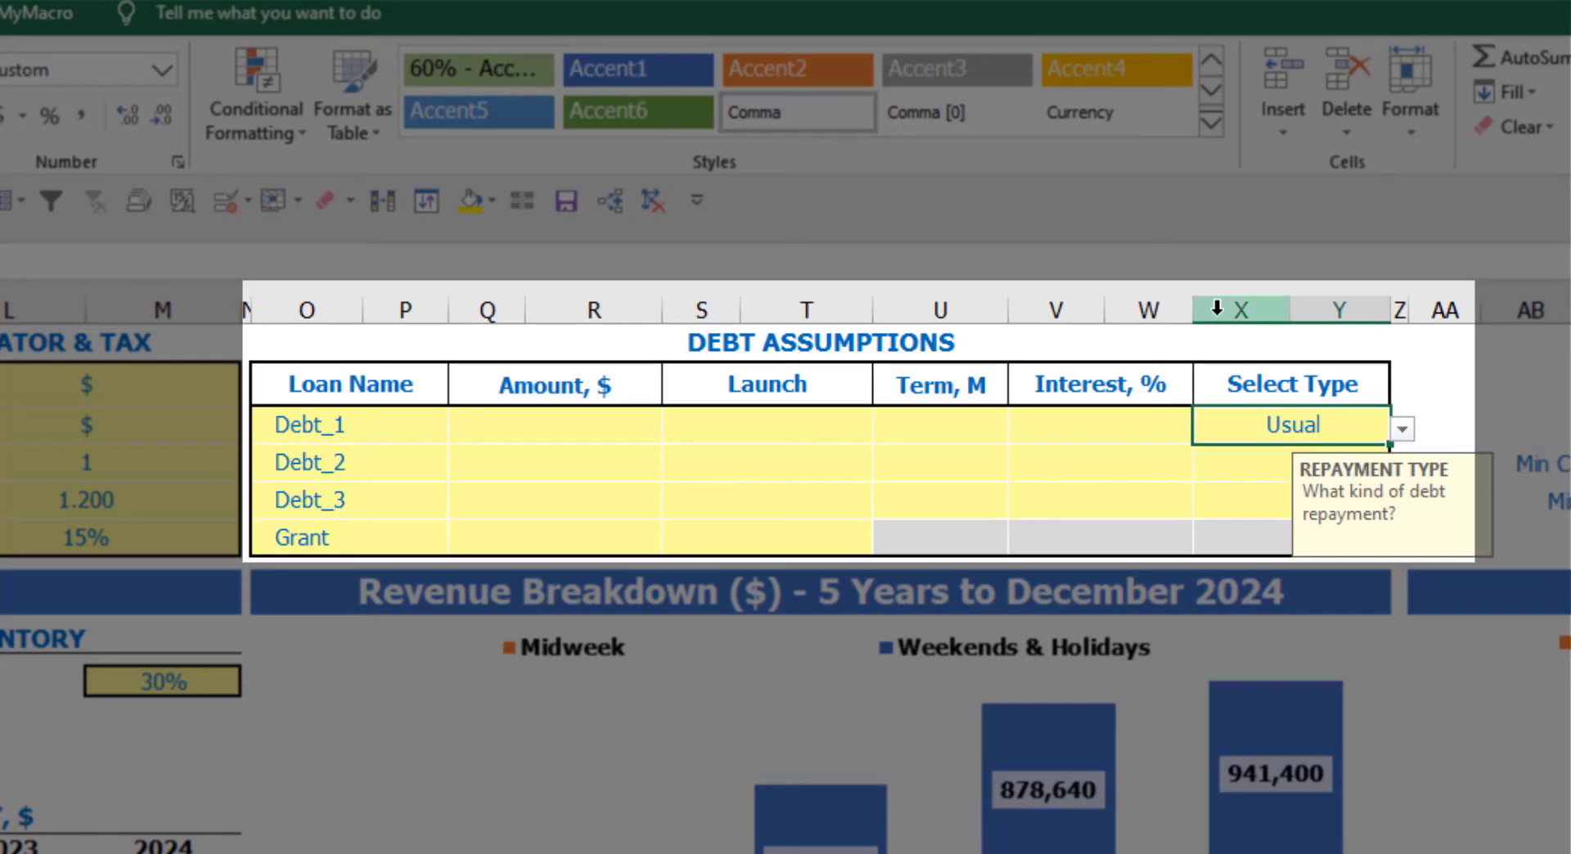
left_click(620, 425)
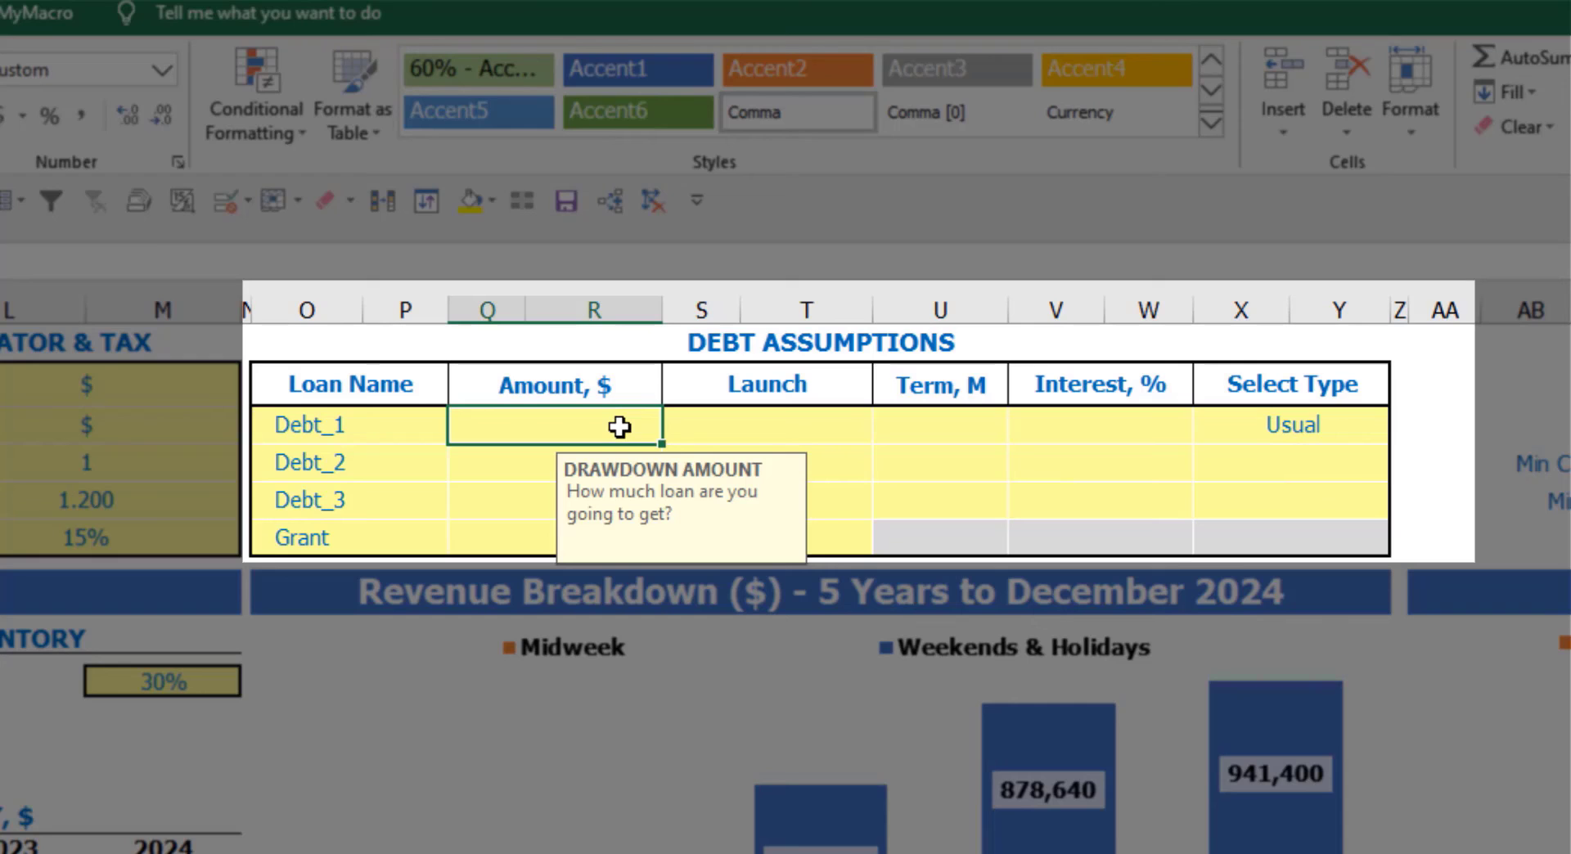
type("1000000")
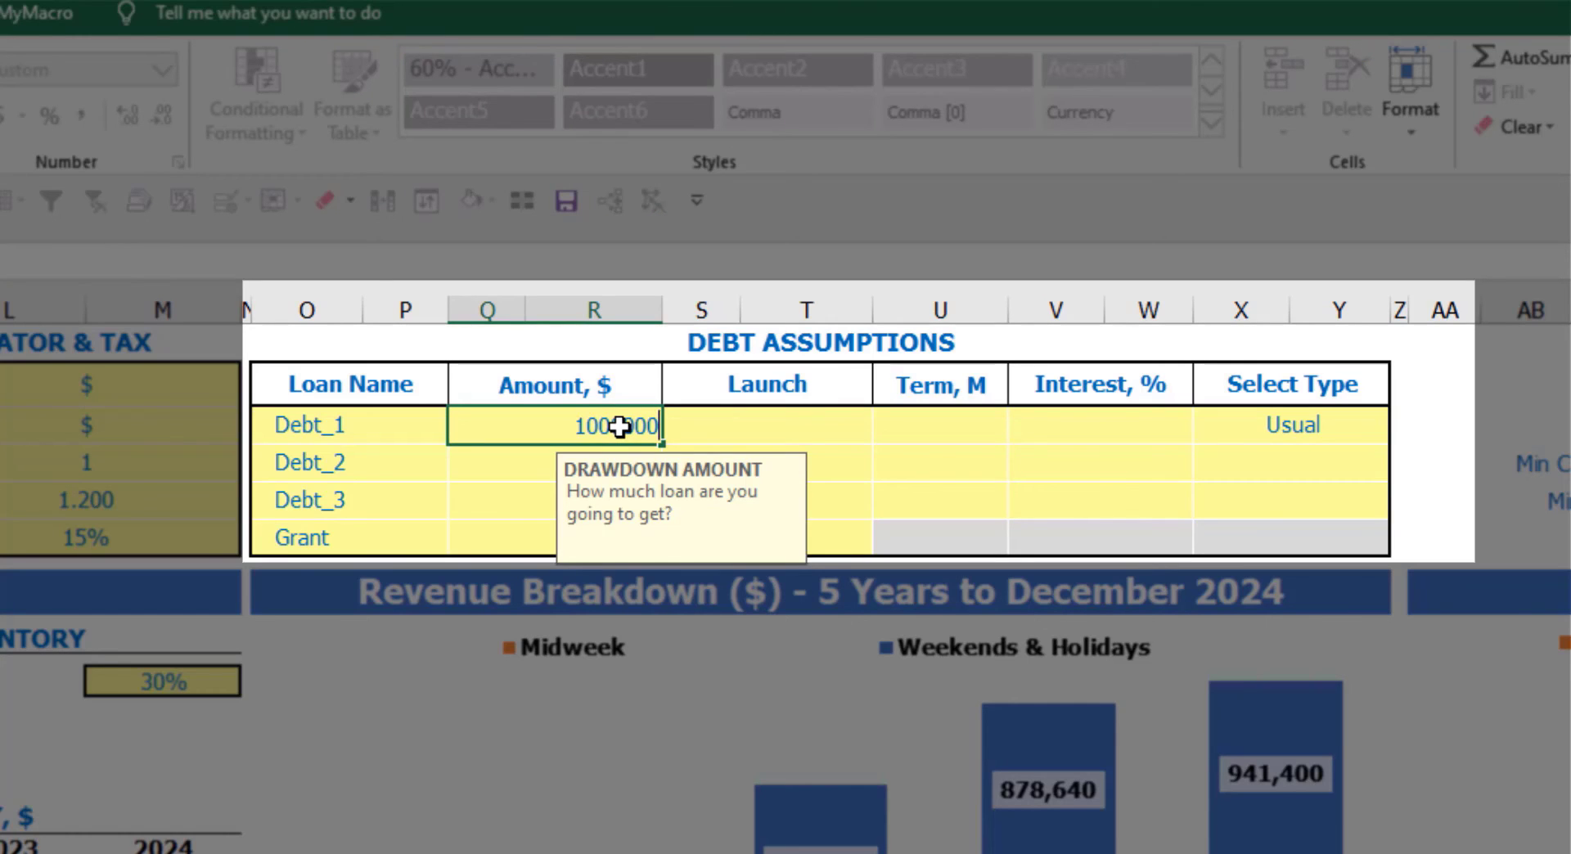
key("Return")
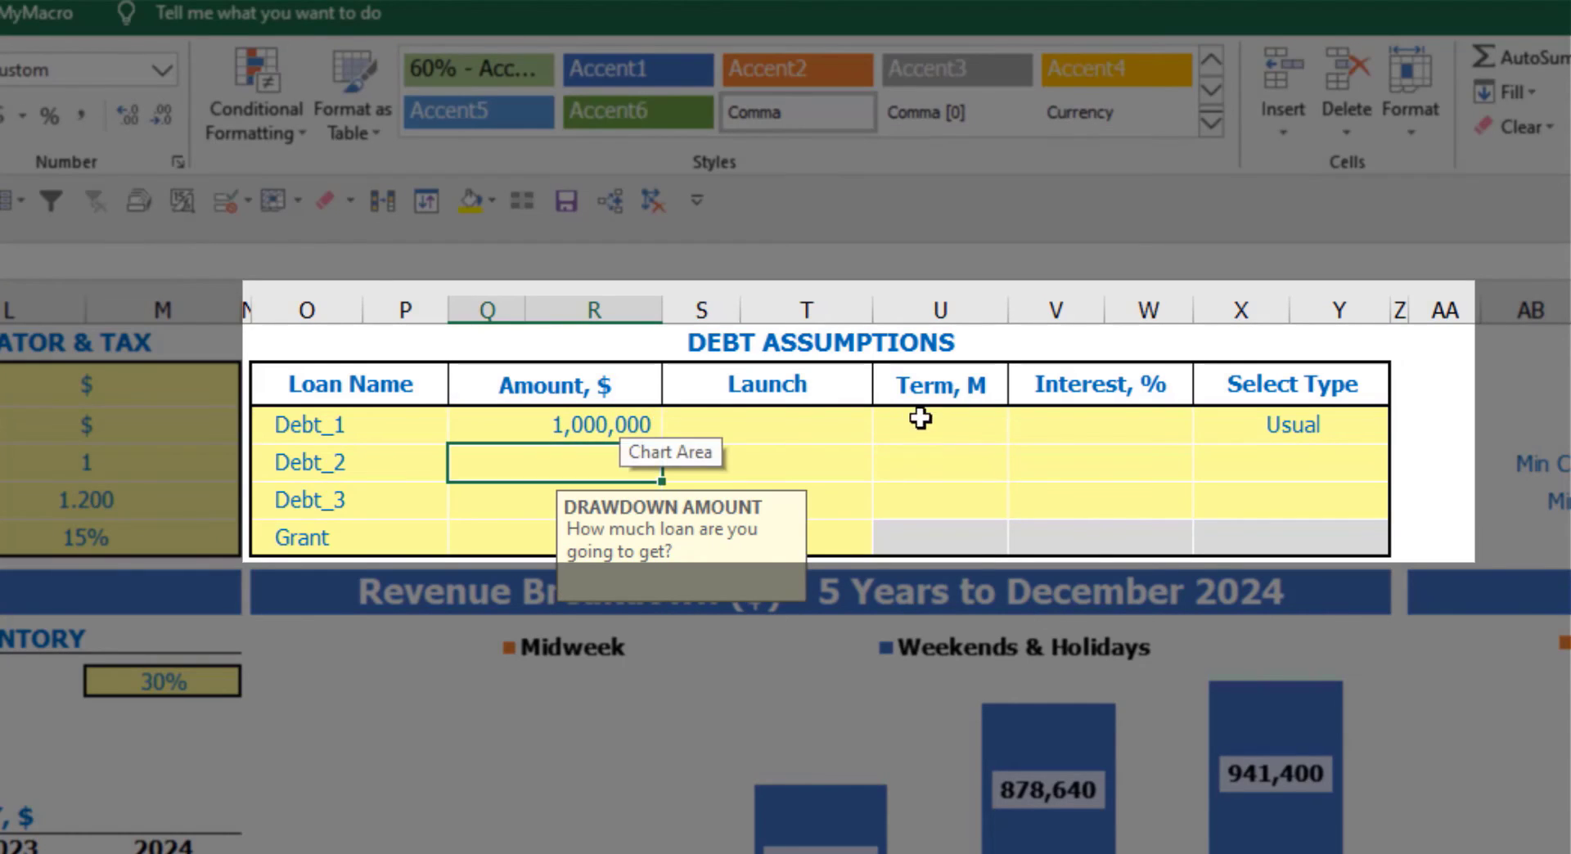
- Set Debt_1's launch date to Feb-20, its term to 60 months and its interest rate to 5%
left_click(869, 424)
left_click(885, 435)
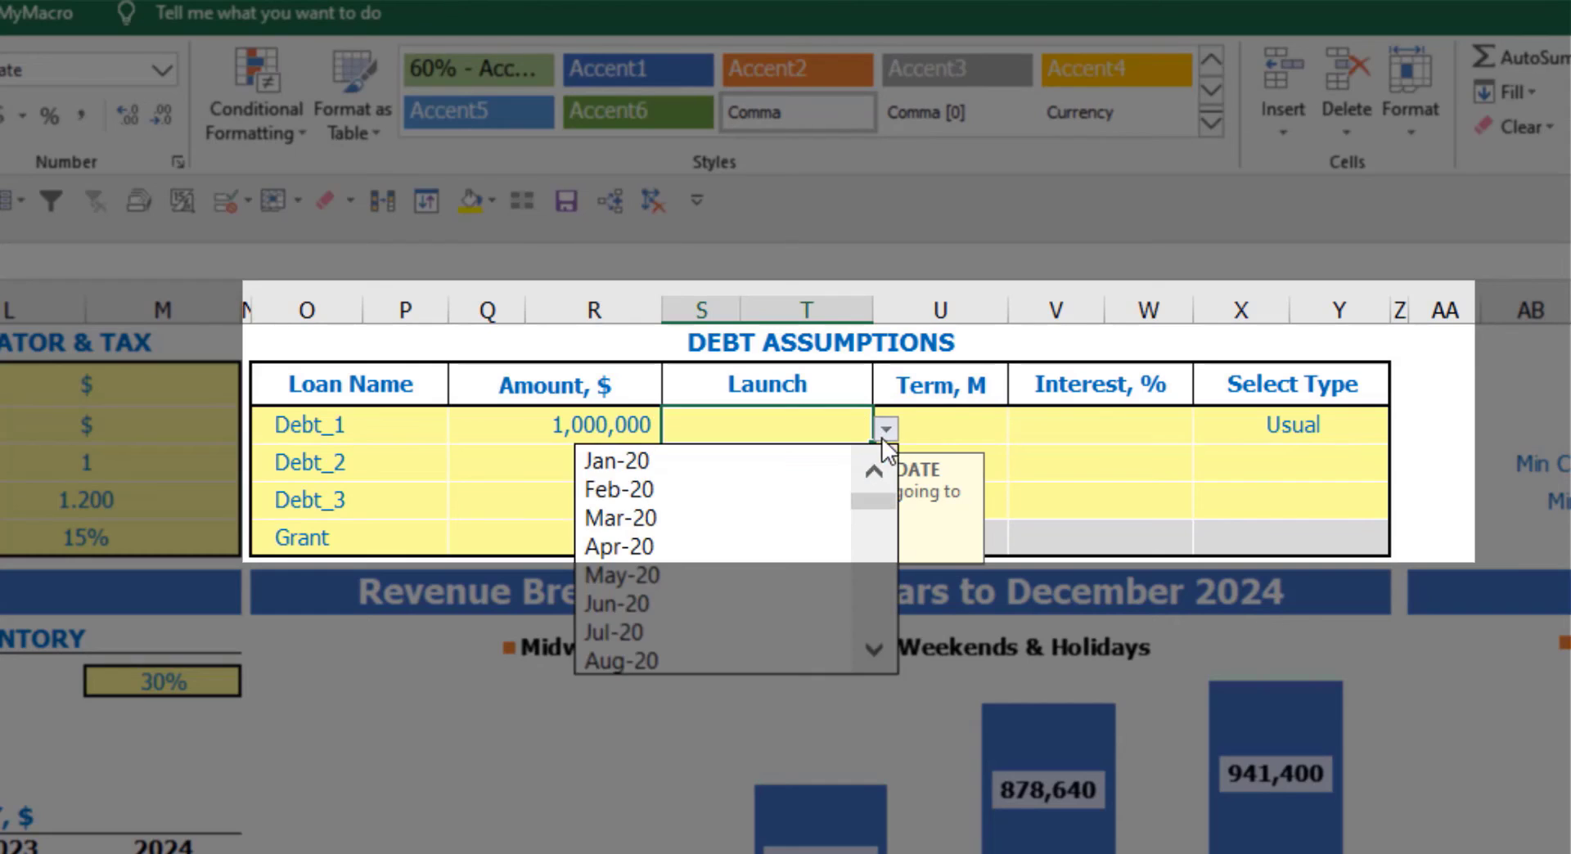
left_click(814, 484)
left_click(942, 414)
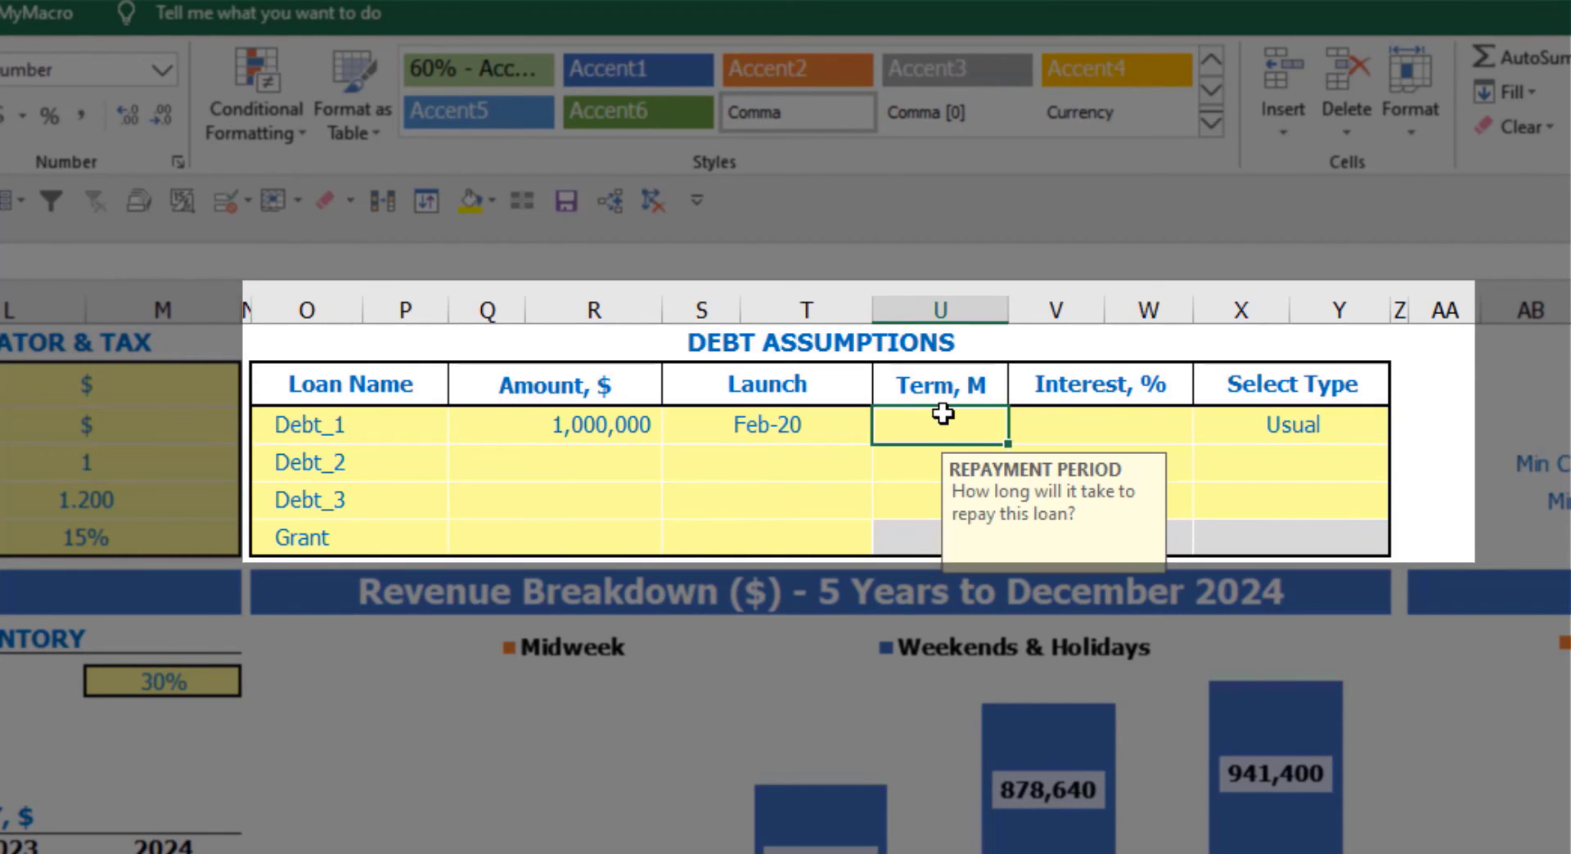
type("60")
key("Return")
left_click(1035, 422)
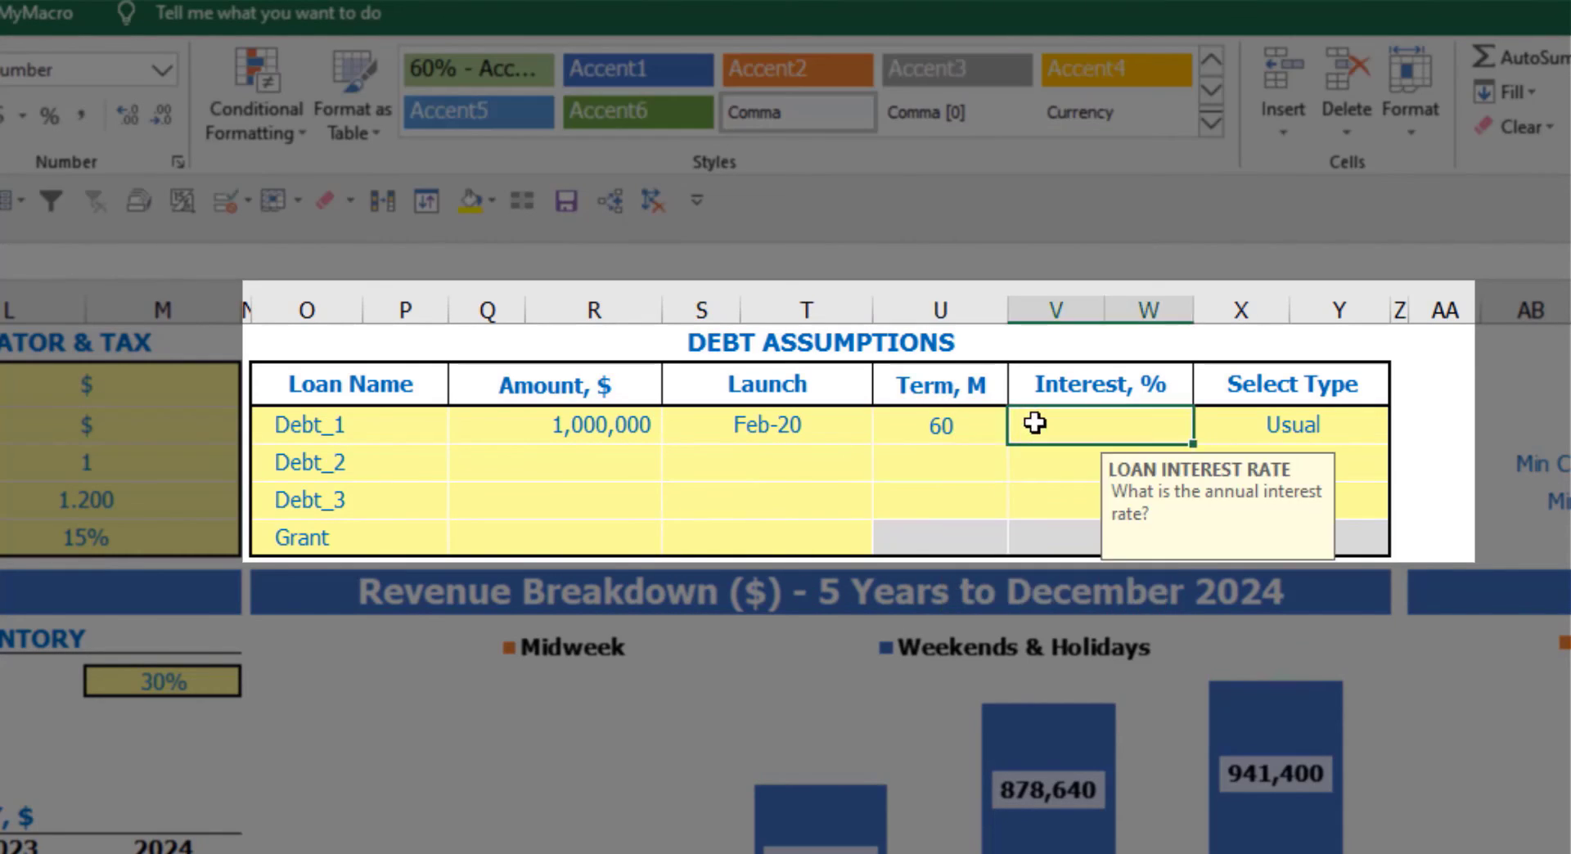
type("5")
key("Return")
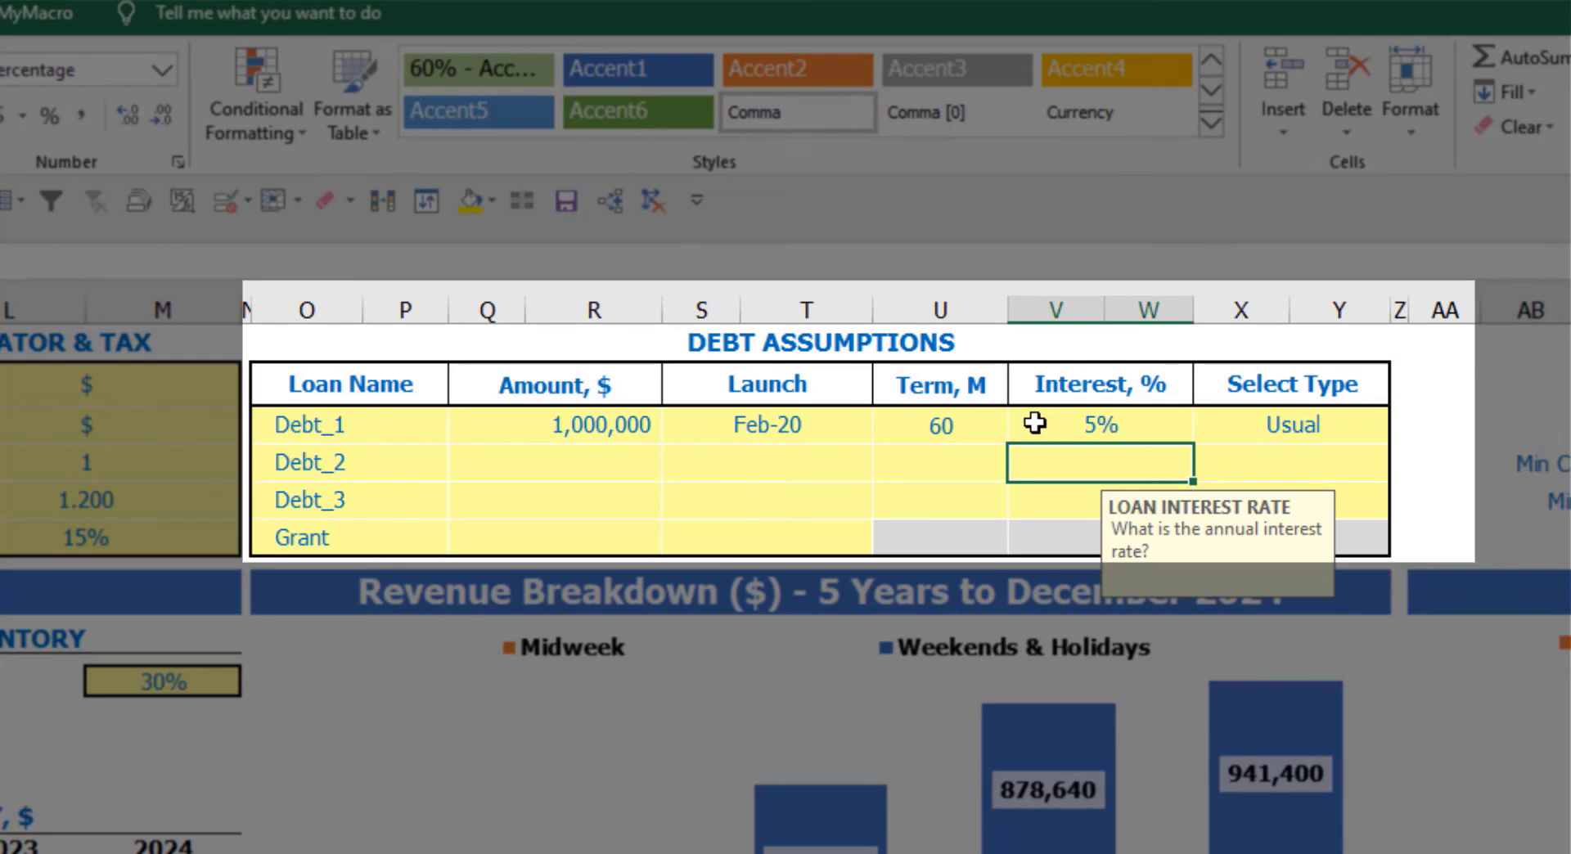
- Enter a Grant amount of 500,000 with a Mar-20 launch in the debt assumptions
left_click(579, 543)
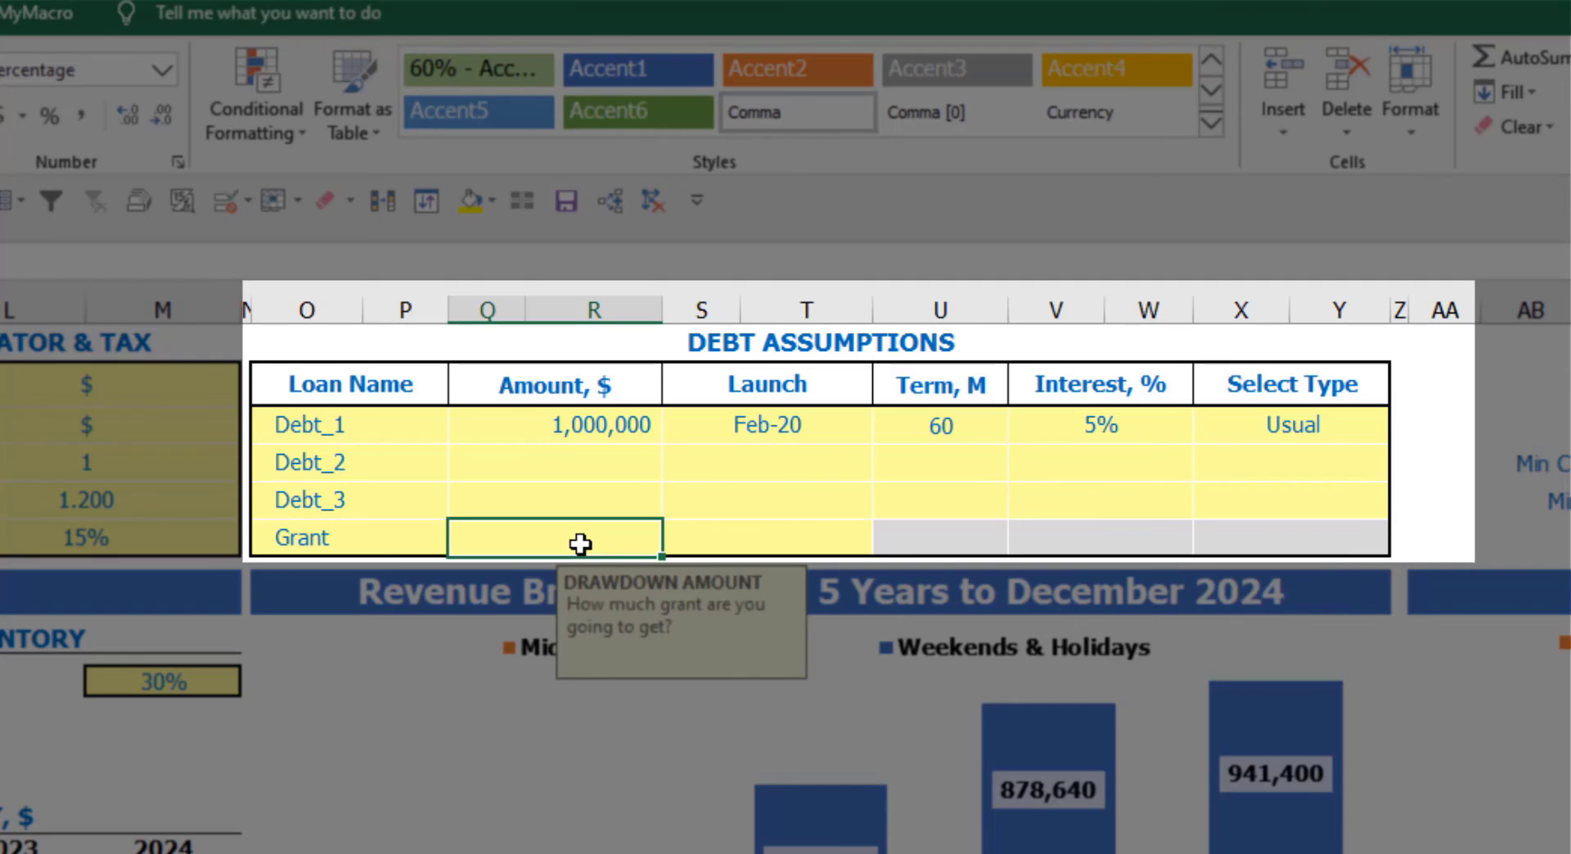
type("50")
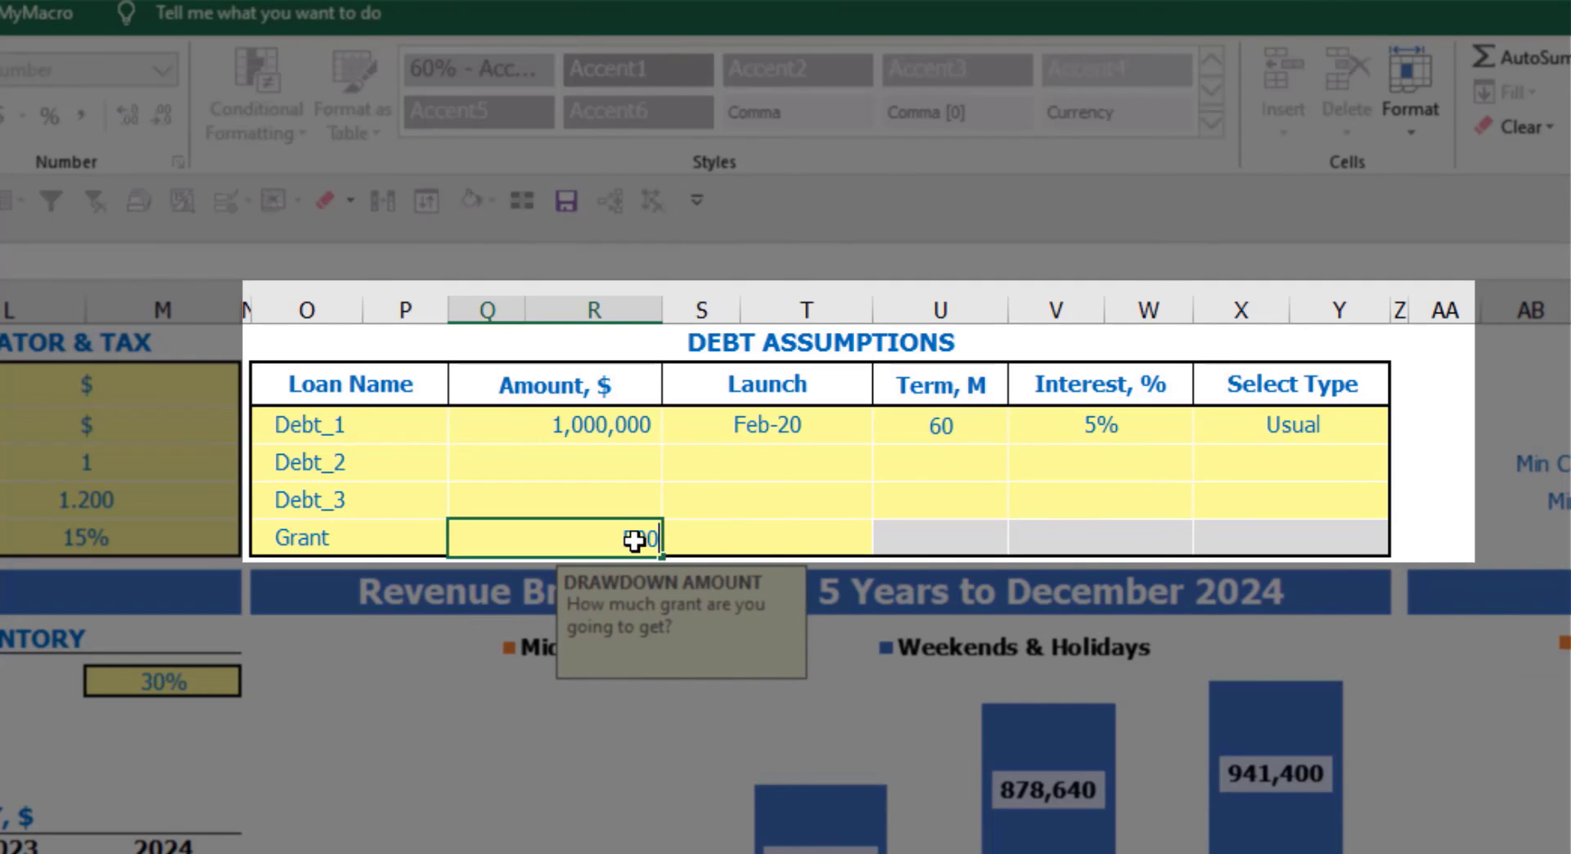
type("0,000")
key("Return")
left_click(814, 543)
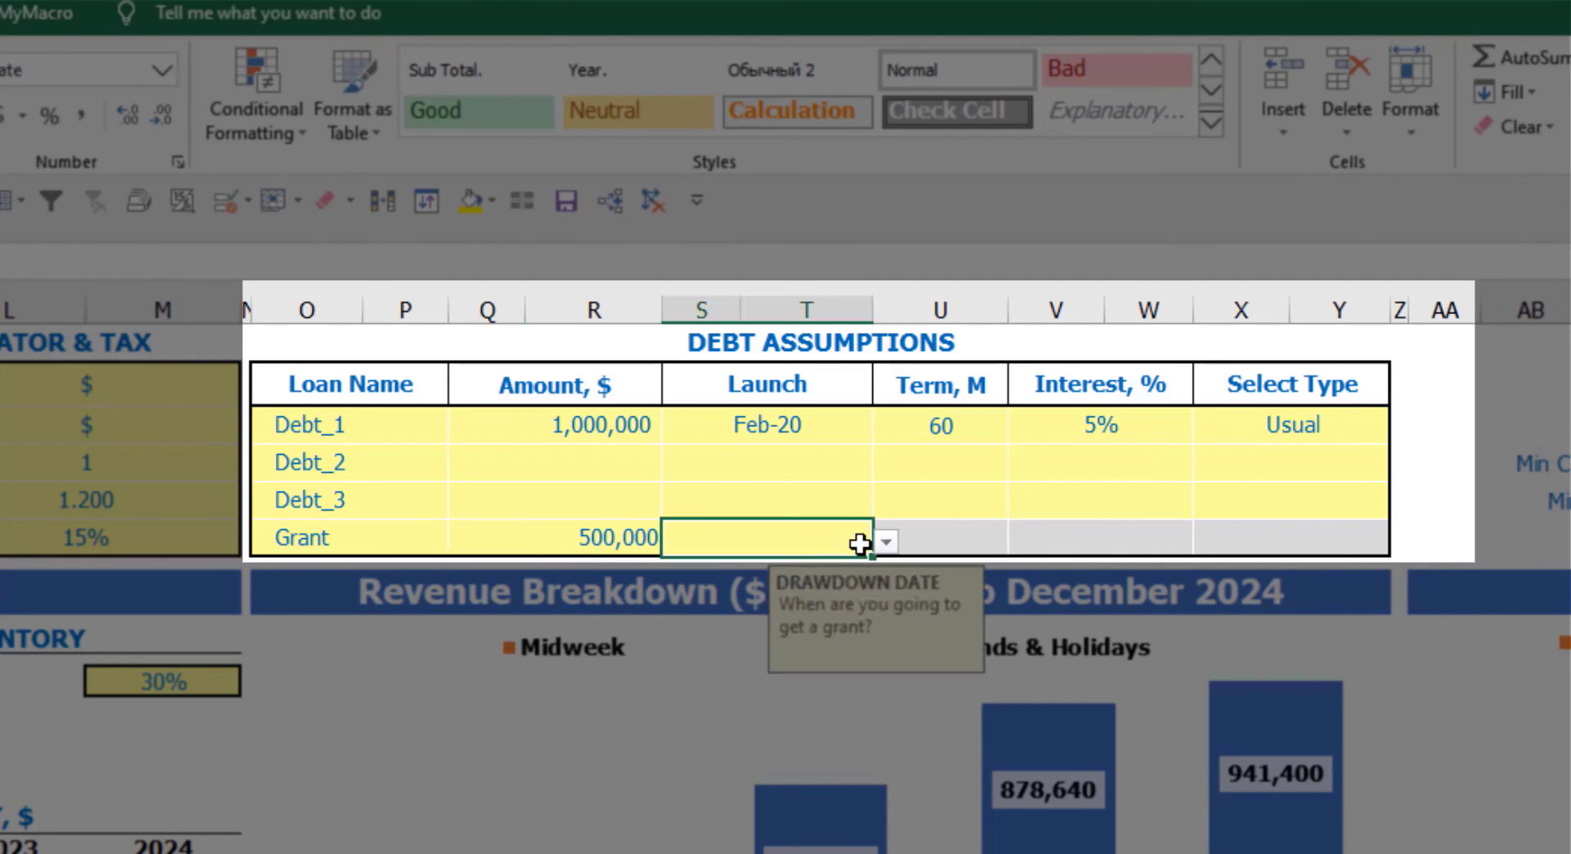
left_click(886, 541)
left_click(818, 631)
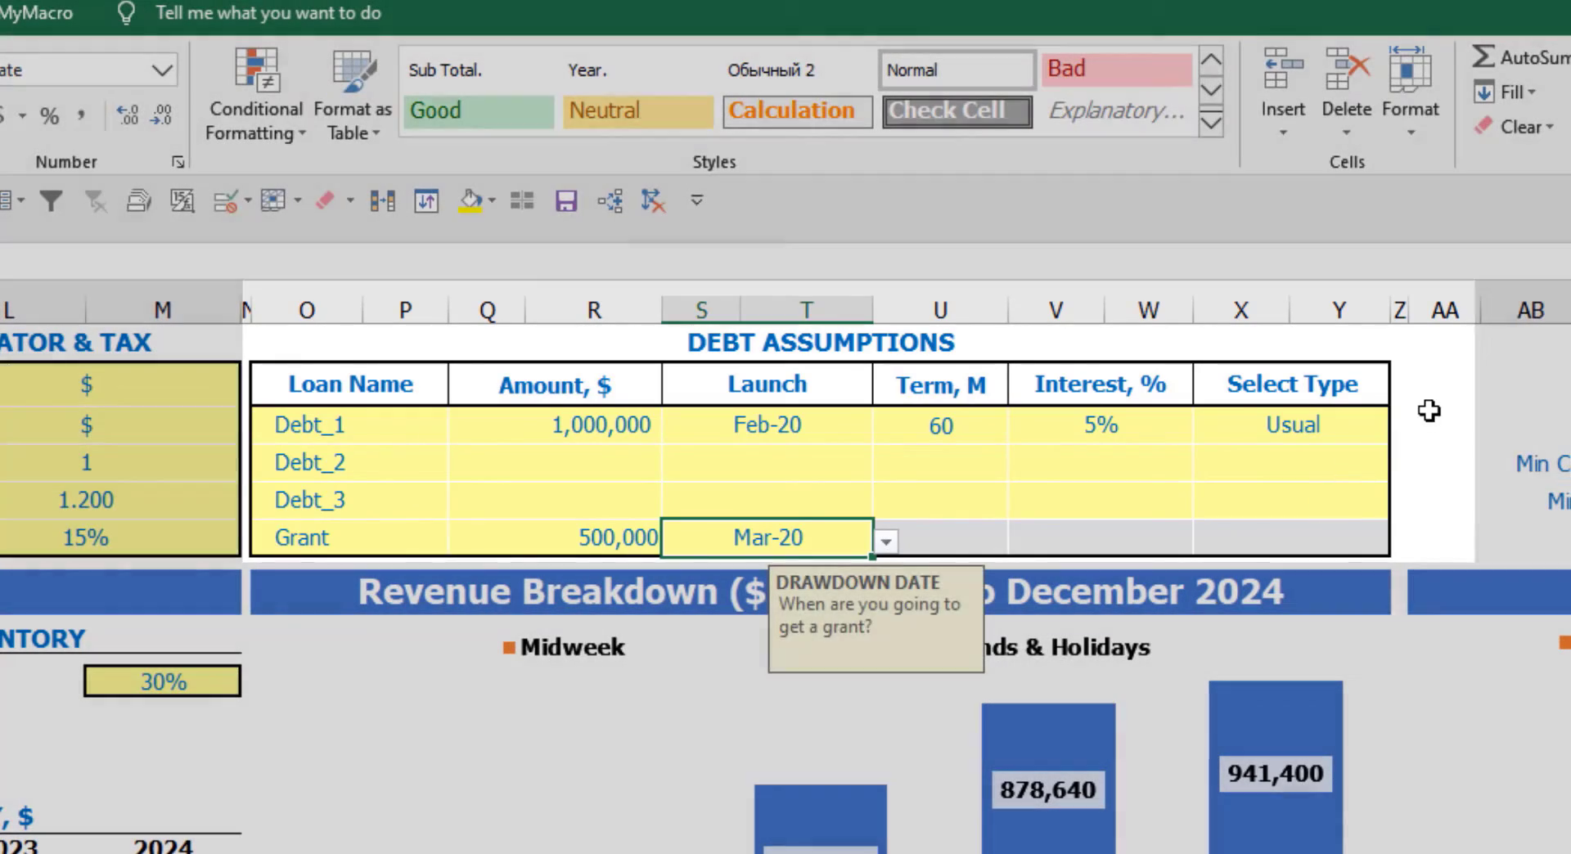
left_click(1431, 401)
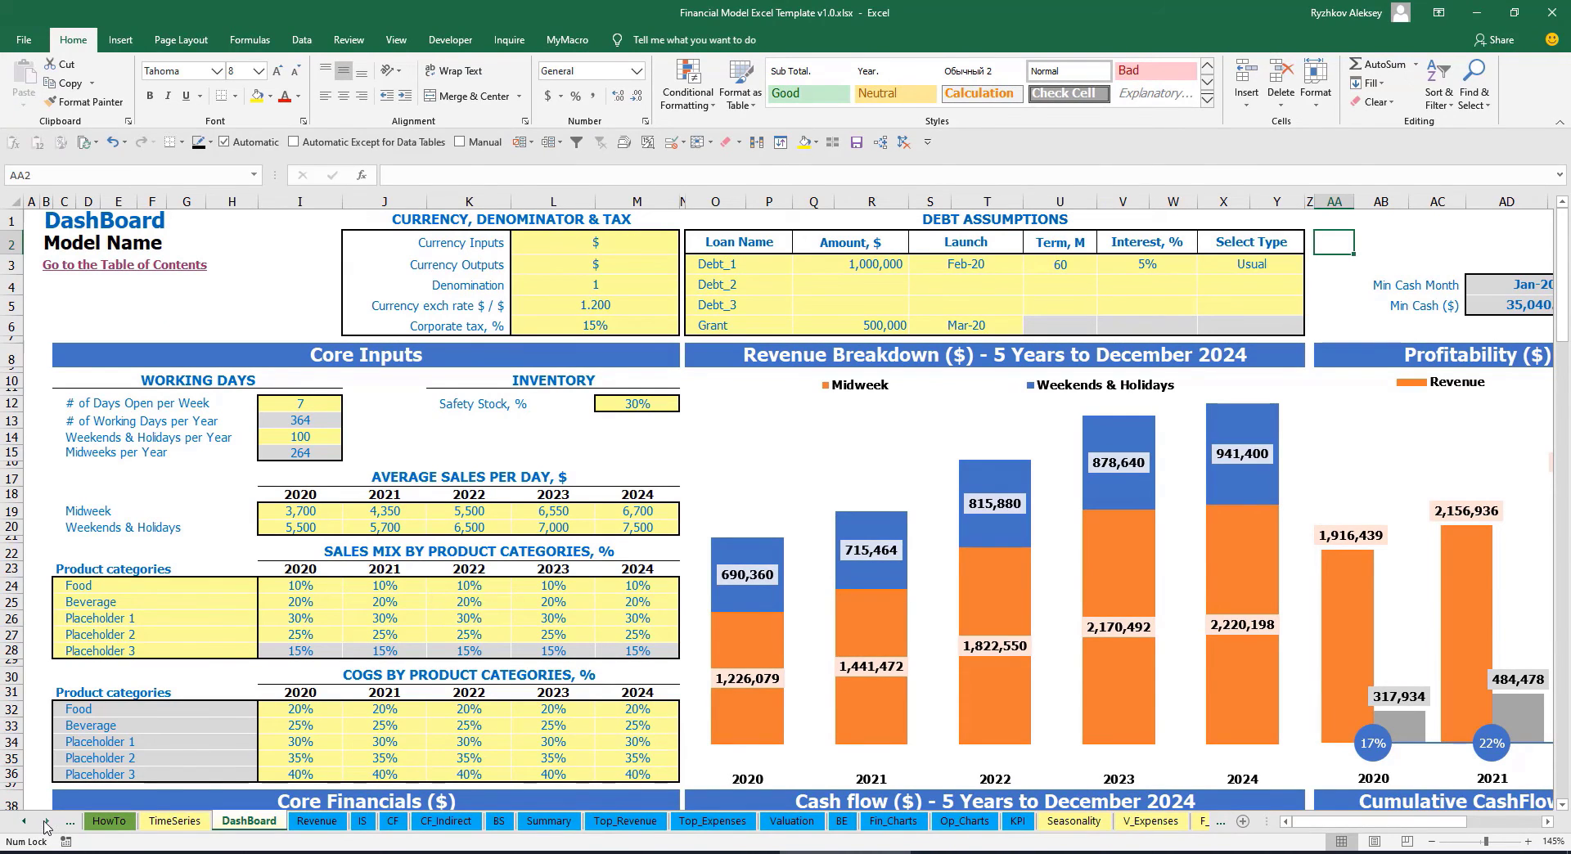
- Review the Capital sheet's debt balances, repayments and interest expense for Debt_1 through Total Debts
left_click(45, 822)
left_click(45, 822)
left_click(45, 822)
left_click(45, 823)
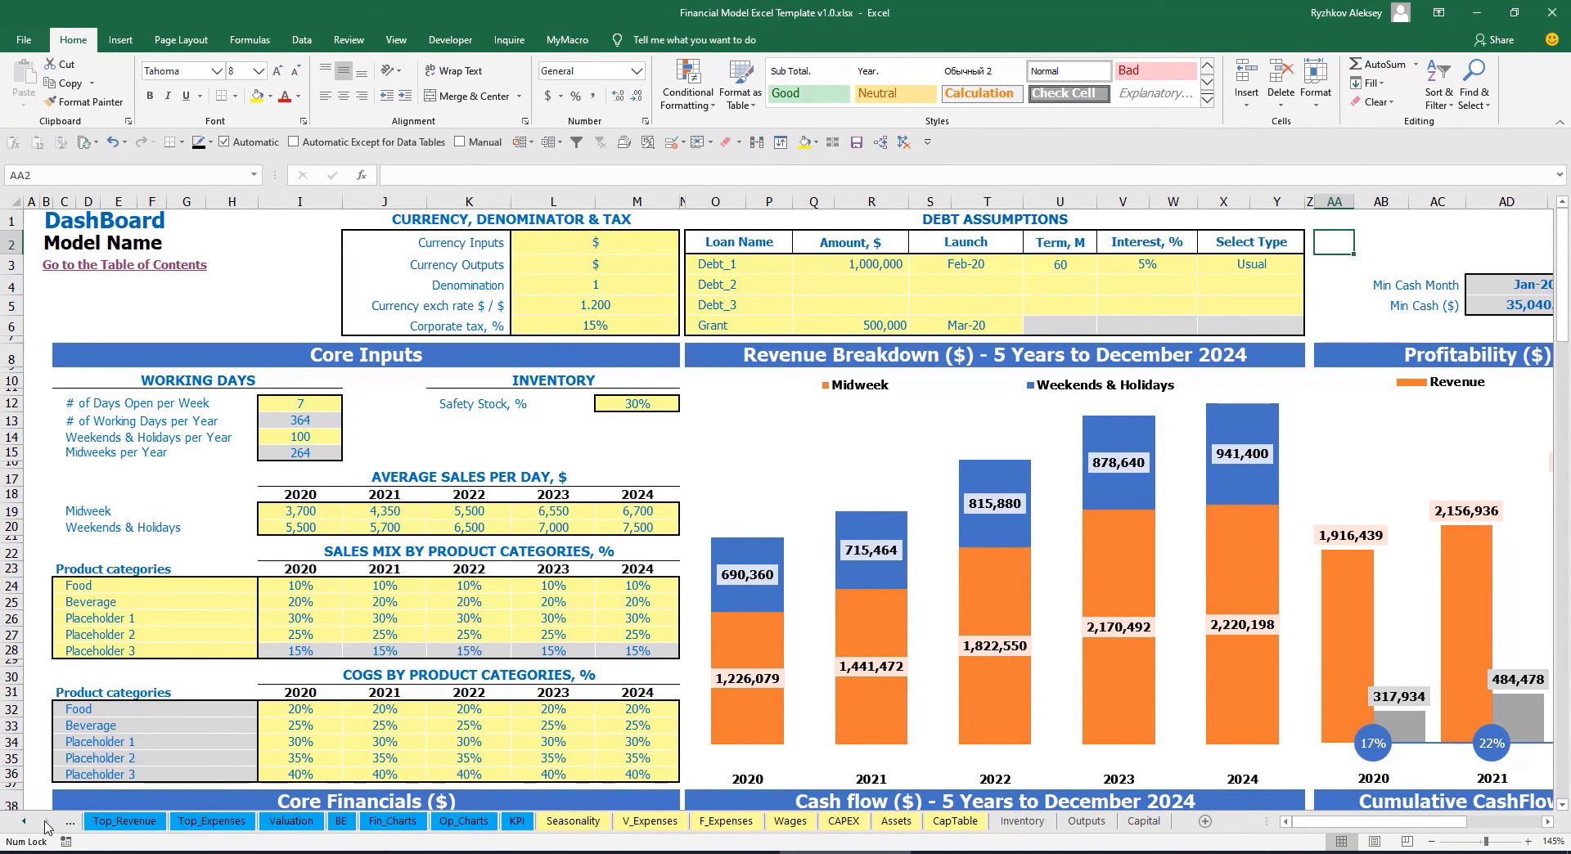
left_click(1149, 822)
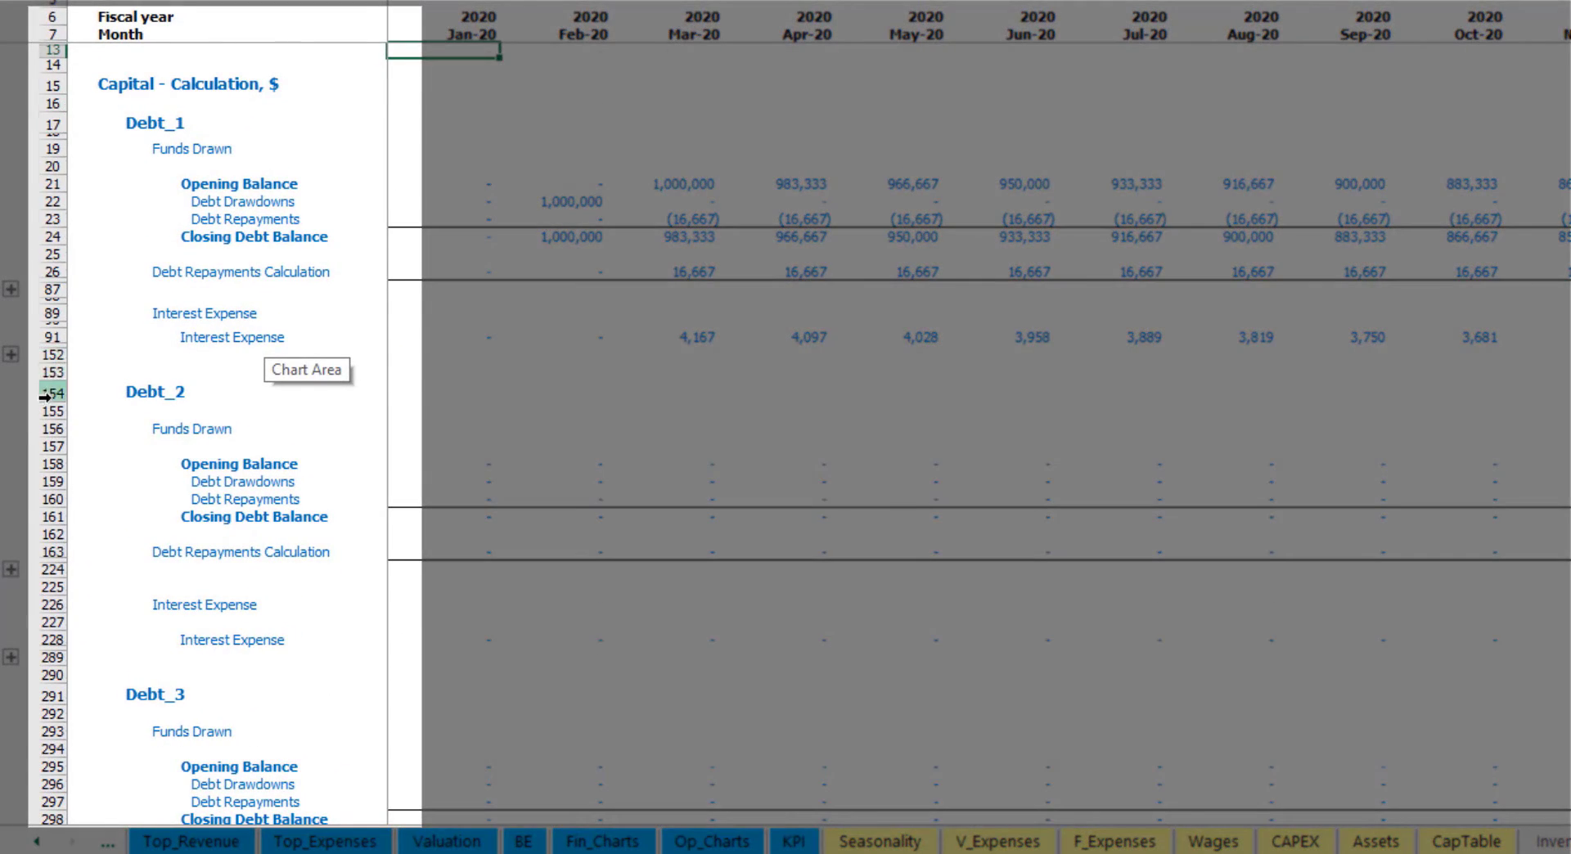
scroll(51, 384, "down", 4)
scroll(51, 352, "down", 4)
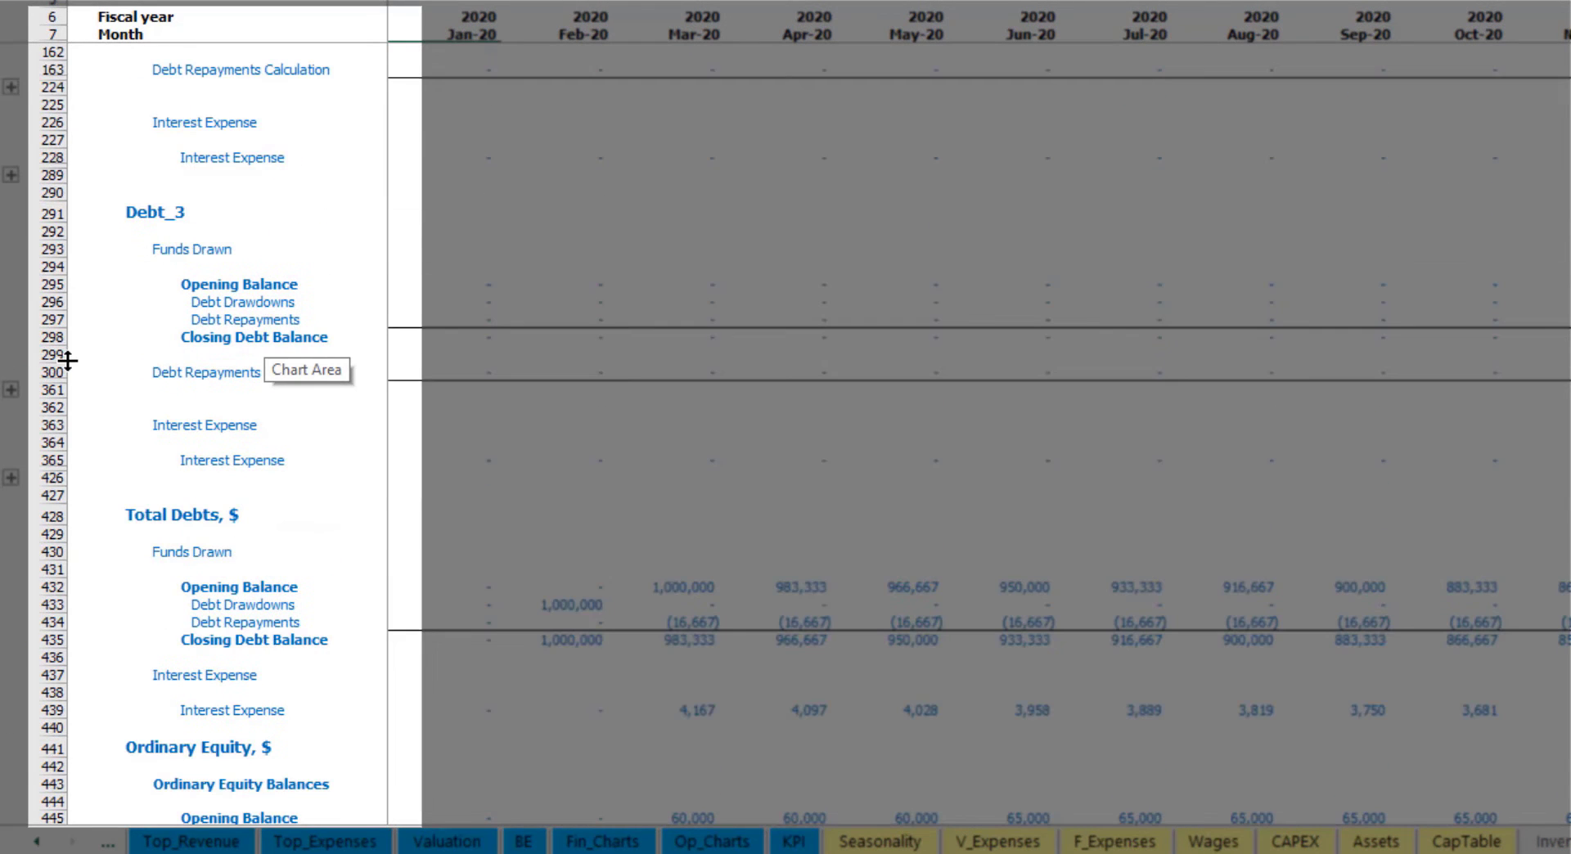
scroll(99, 408, "up", 5)
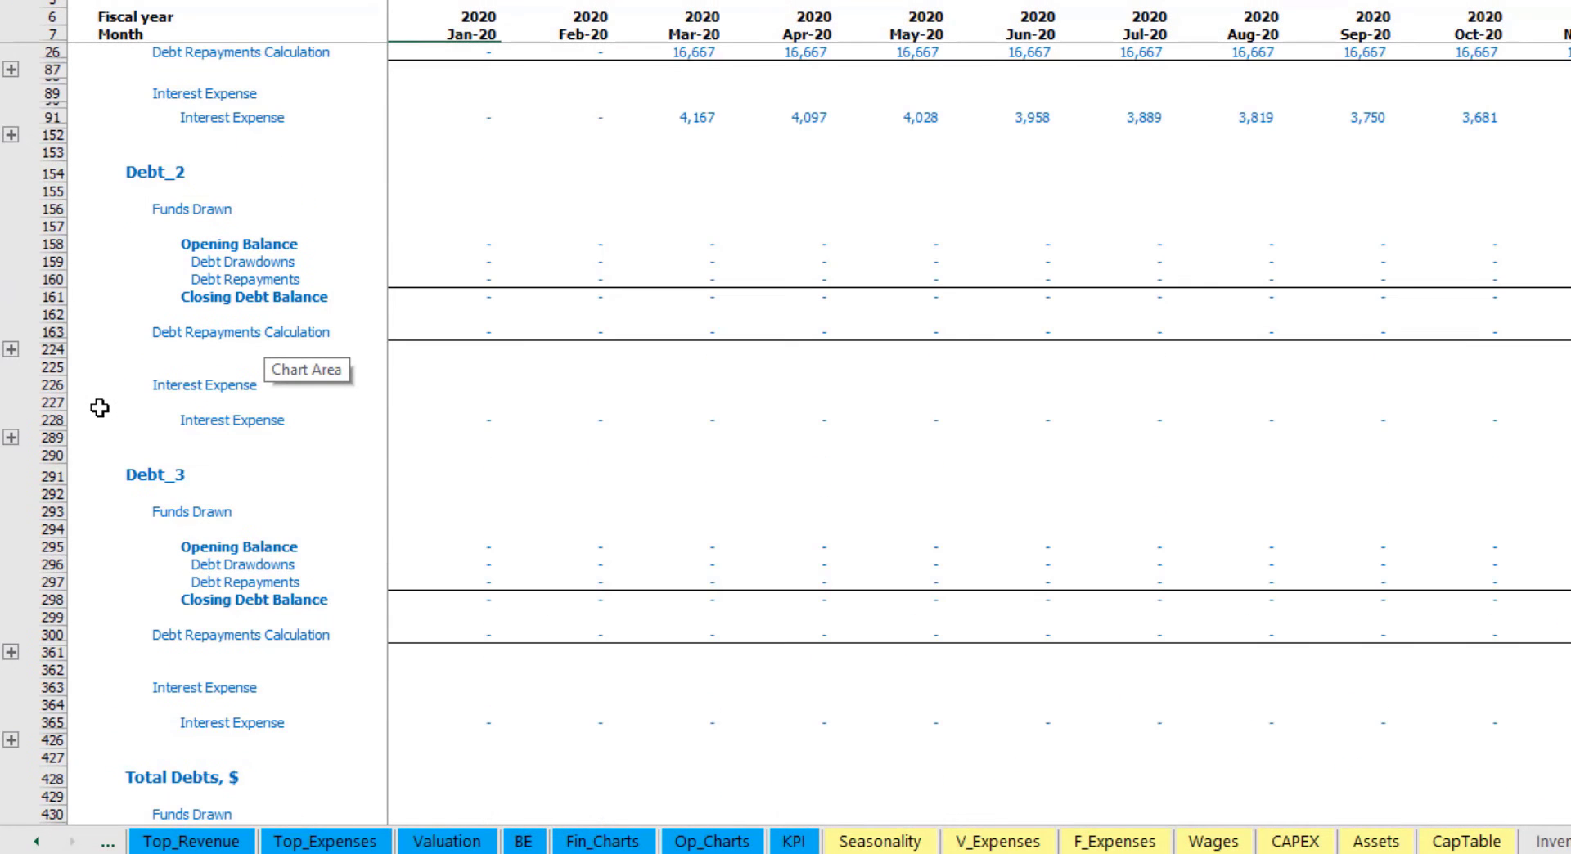
scroll(99, 407, "up", 4)
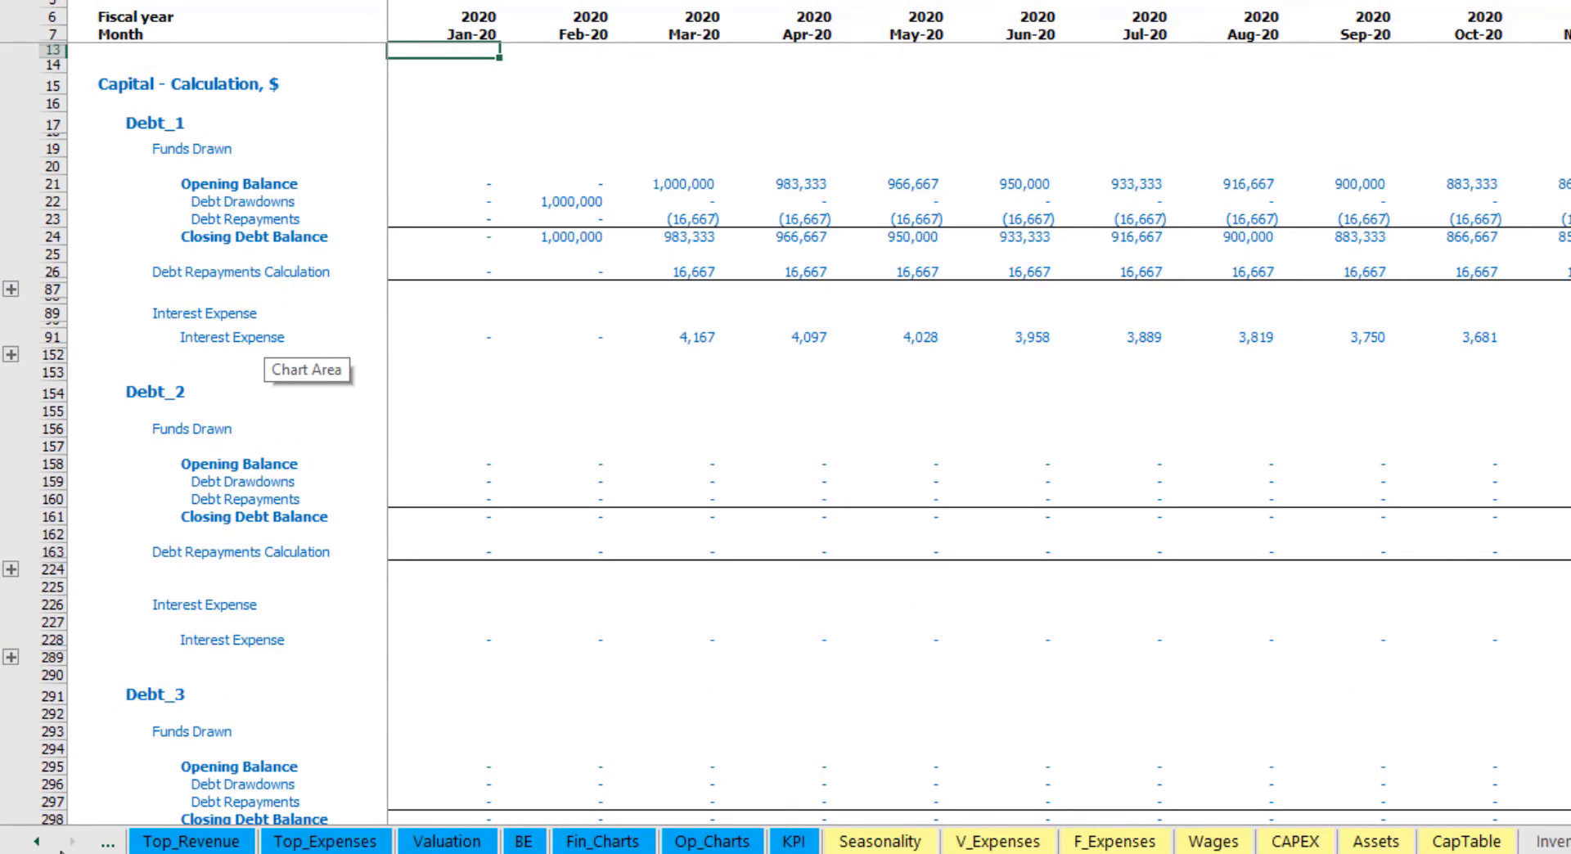
- Find the Interest Expense row in the monthly income statement and highlight it
left_click(37, 842)
left_click(37, 842)
left_click(37, 841)
left_click(37, 842)
left_click(37, 842)
left_click(37, 842)
left_click(37, 841)
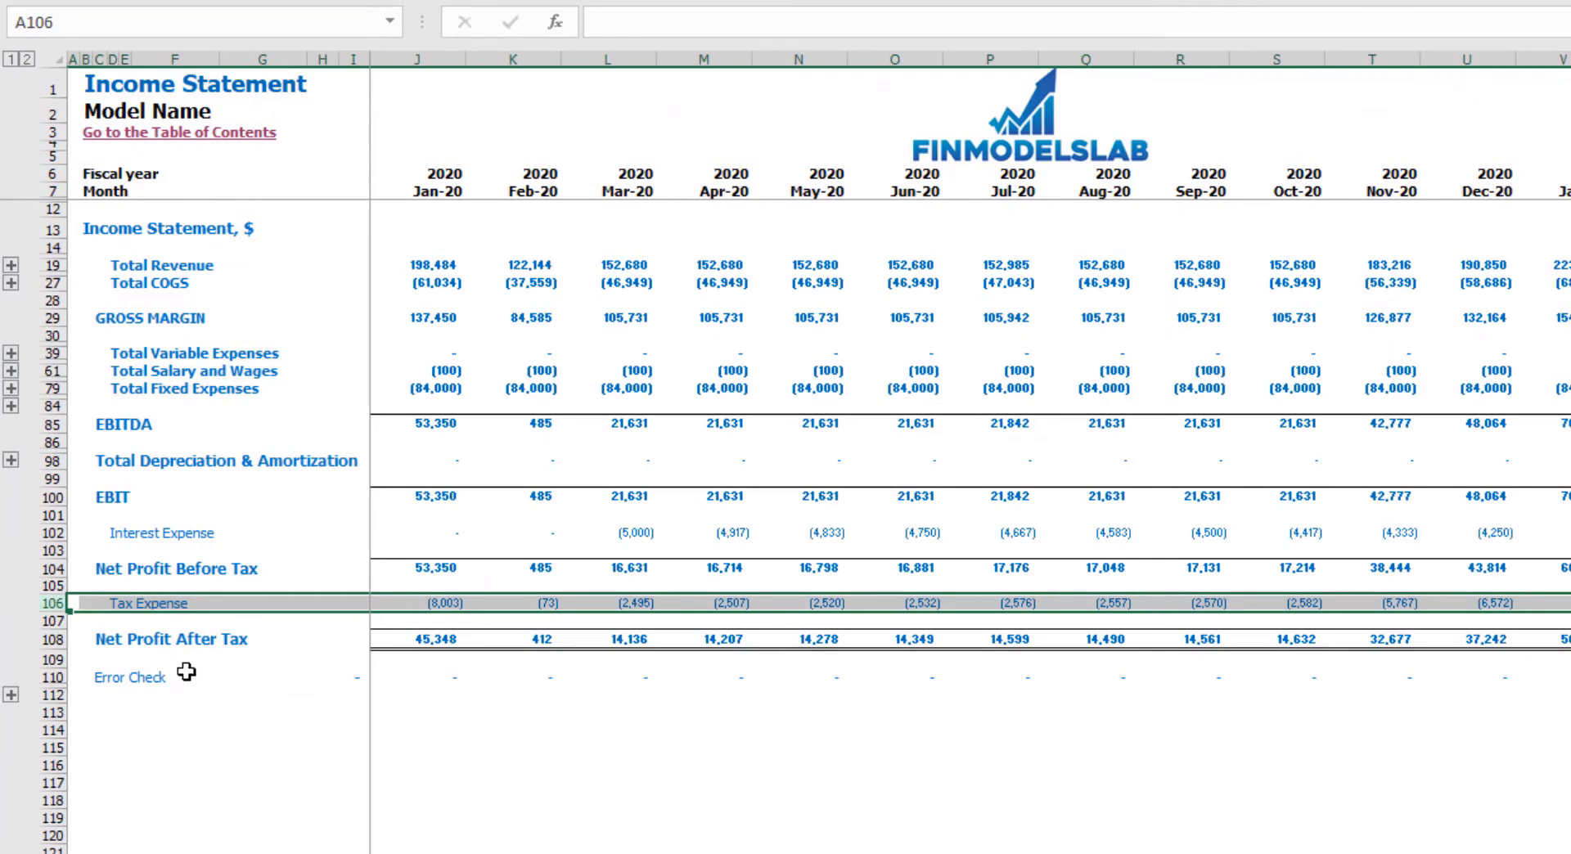
left_click(53, 533)
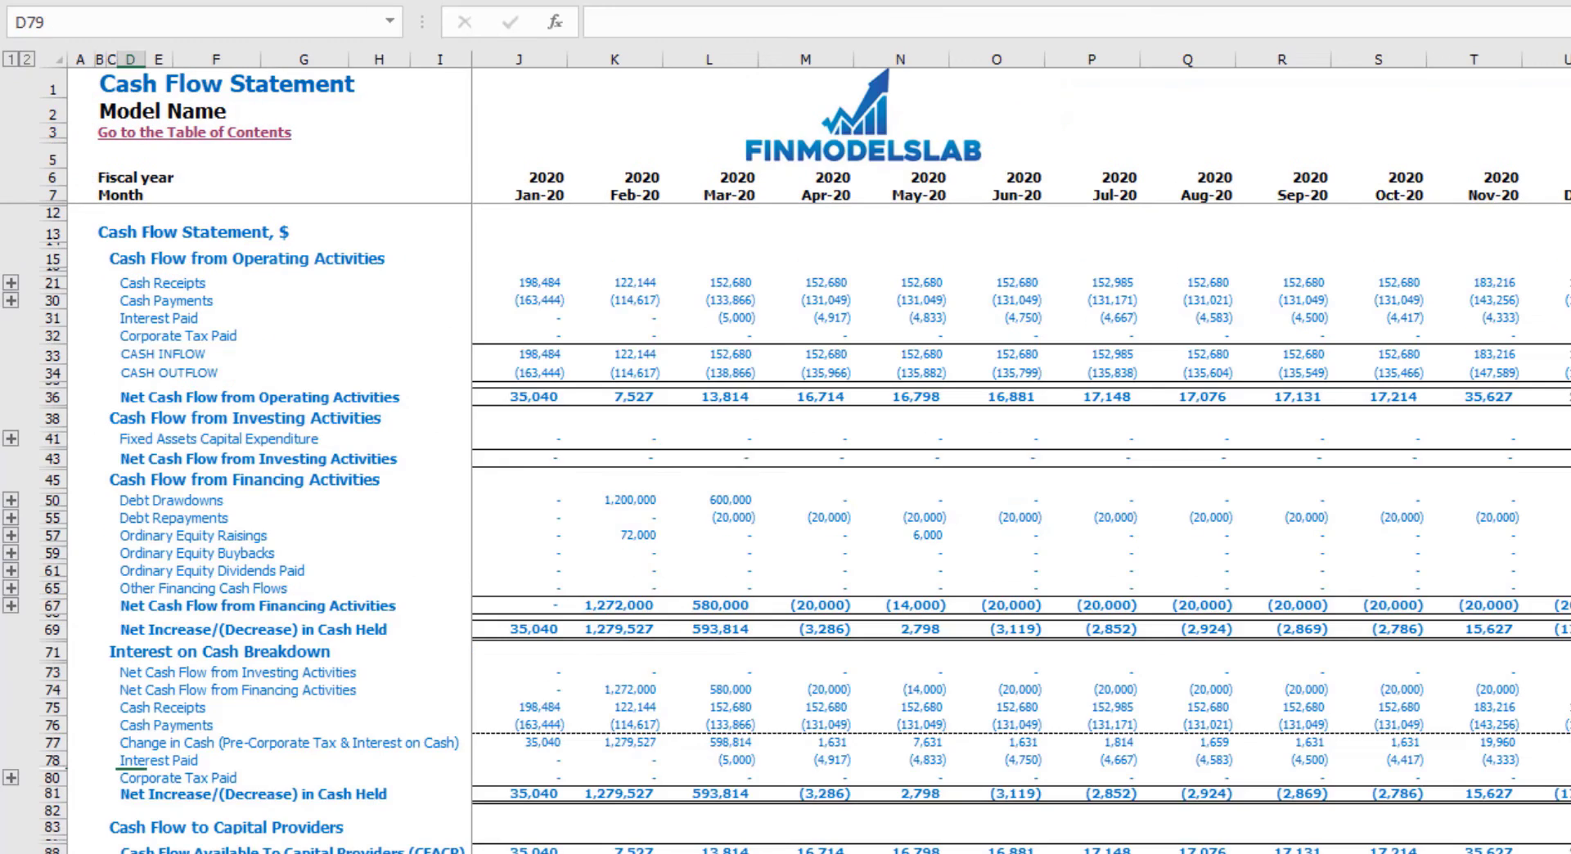
- Trace interest paid, debt drawdowns and debt repayments in the cash flow statement, and the Debt row in the balance sheet
left_click(52, 318)
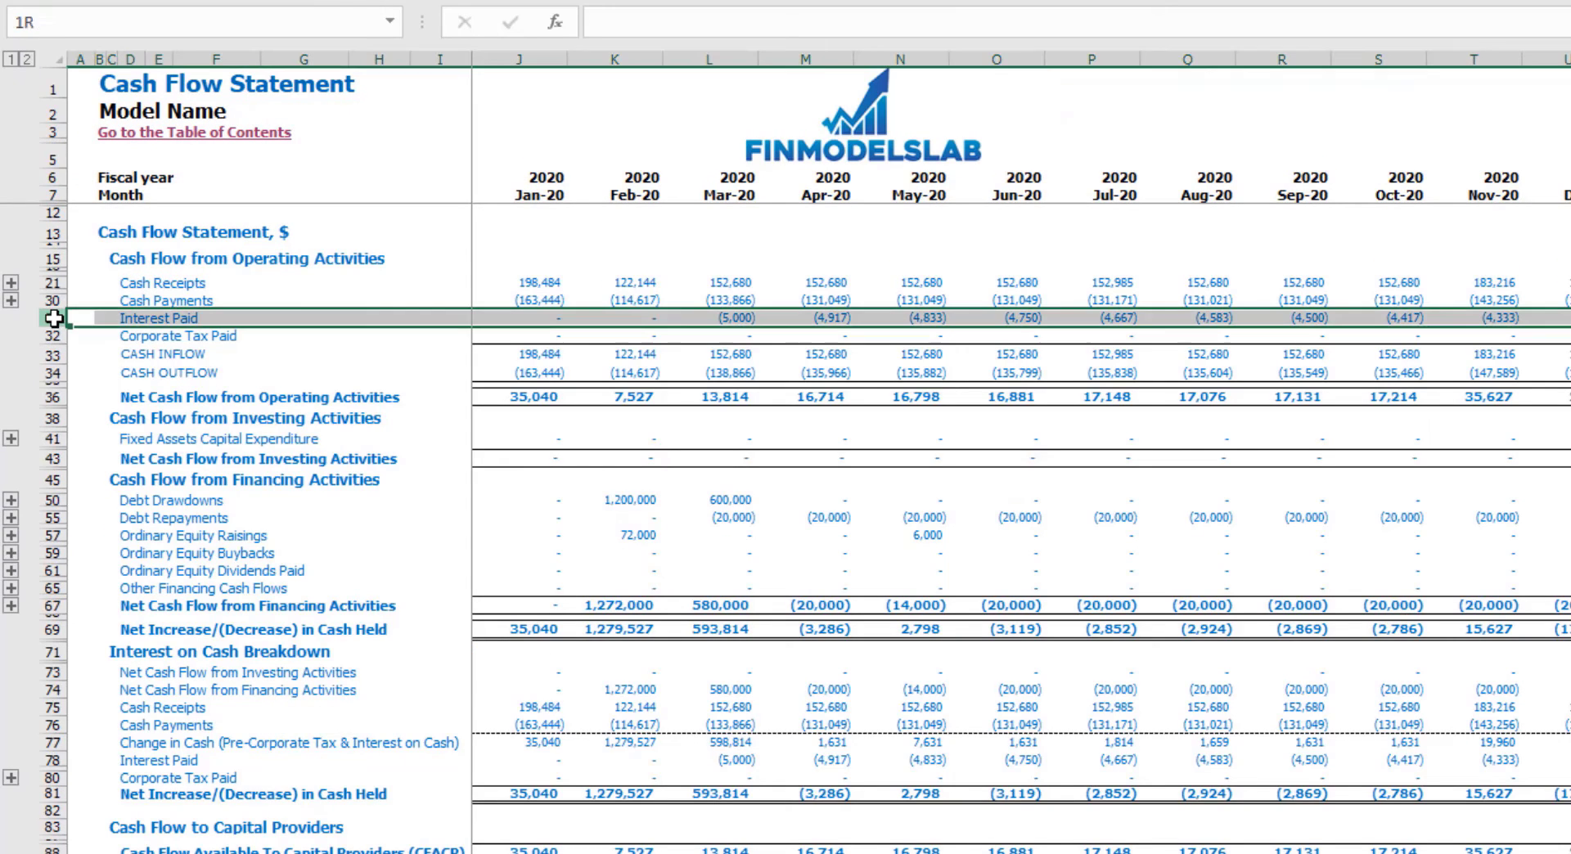
left_click(52, 500)
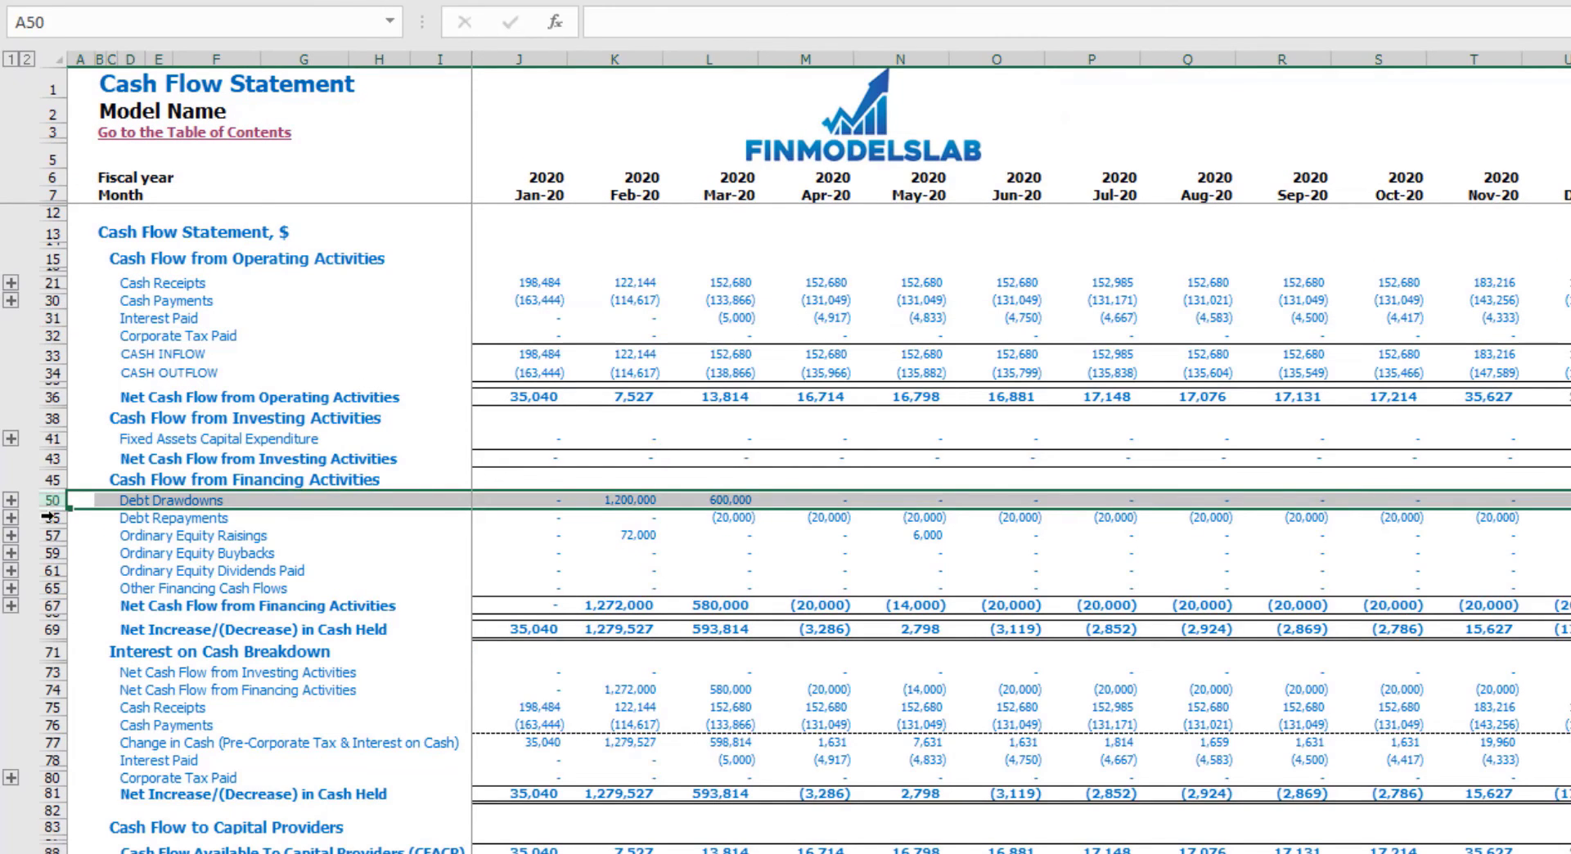
left_click(53, 520)
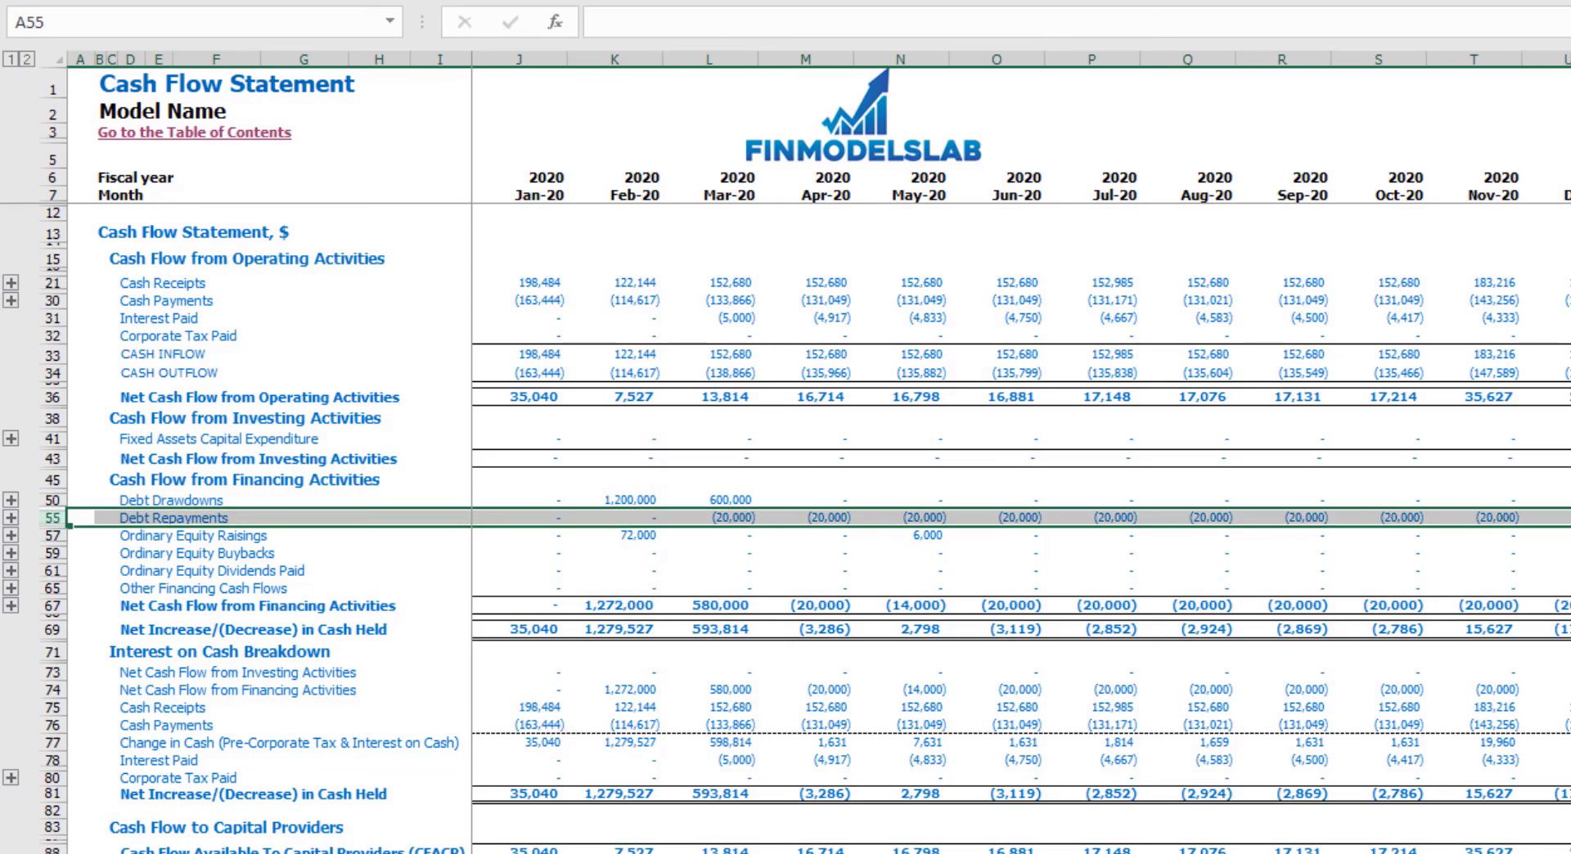
key("ctrl+Page_Up")
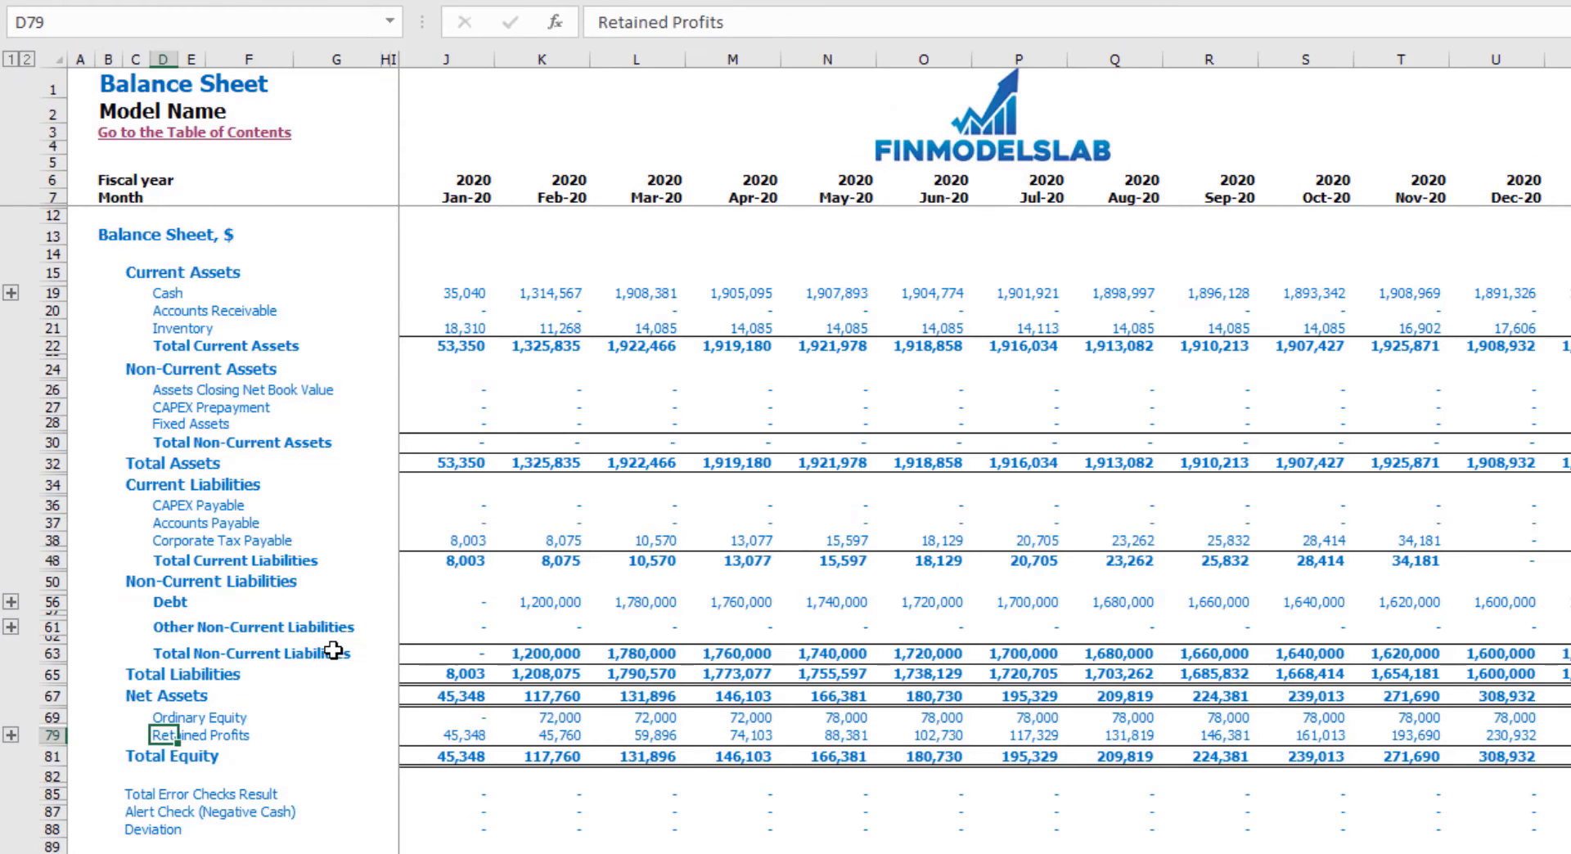
left_click(51, 602)
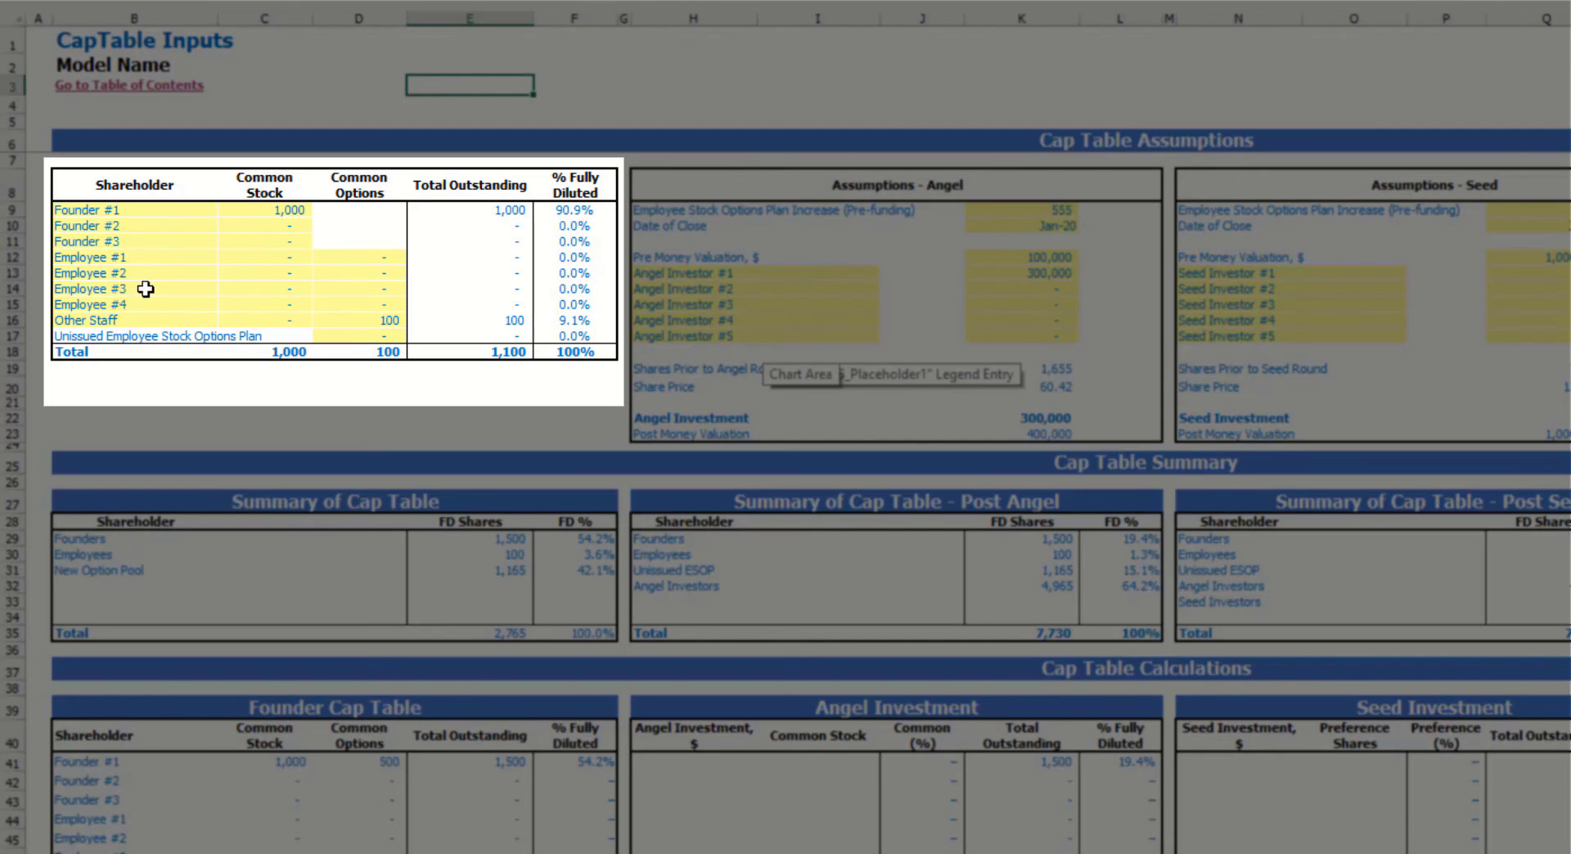
- Rename shareholder Founder #1 to "Name" in the CapTable inputs and set its common stock to 1,500
left_click(155, 212)
type("Name")
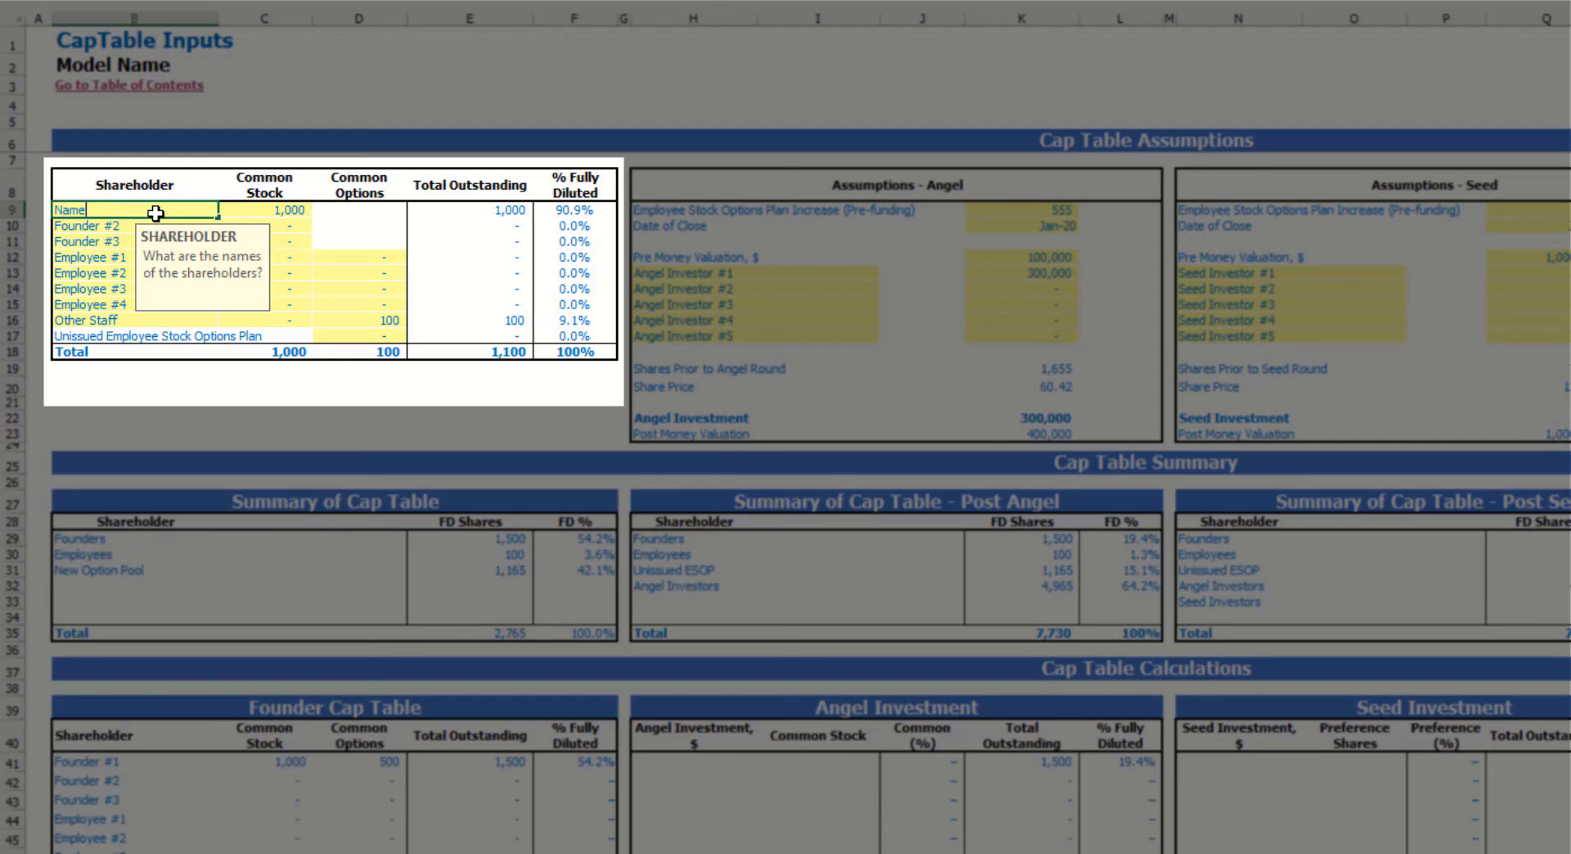
left_click(365, 84)
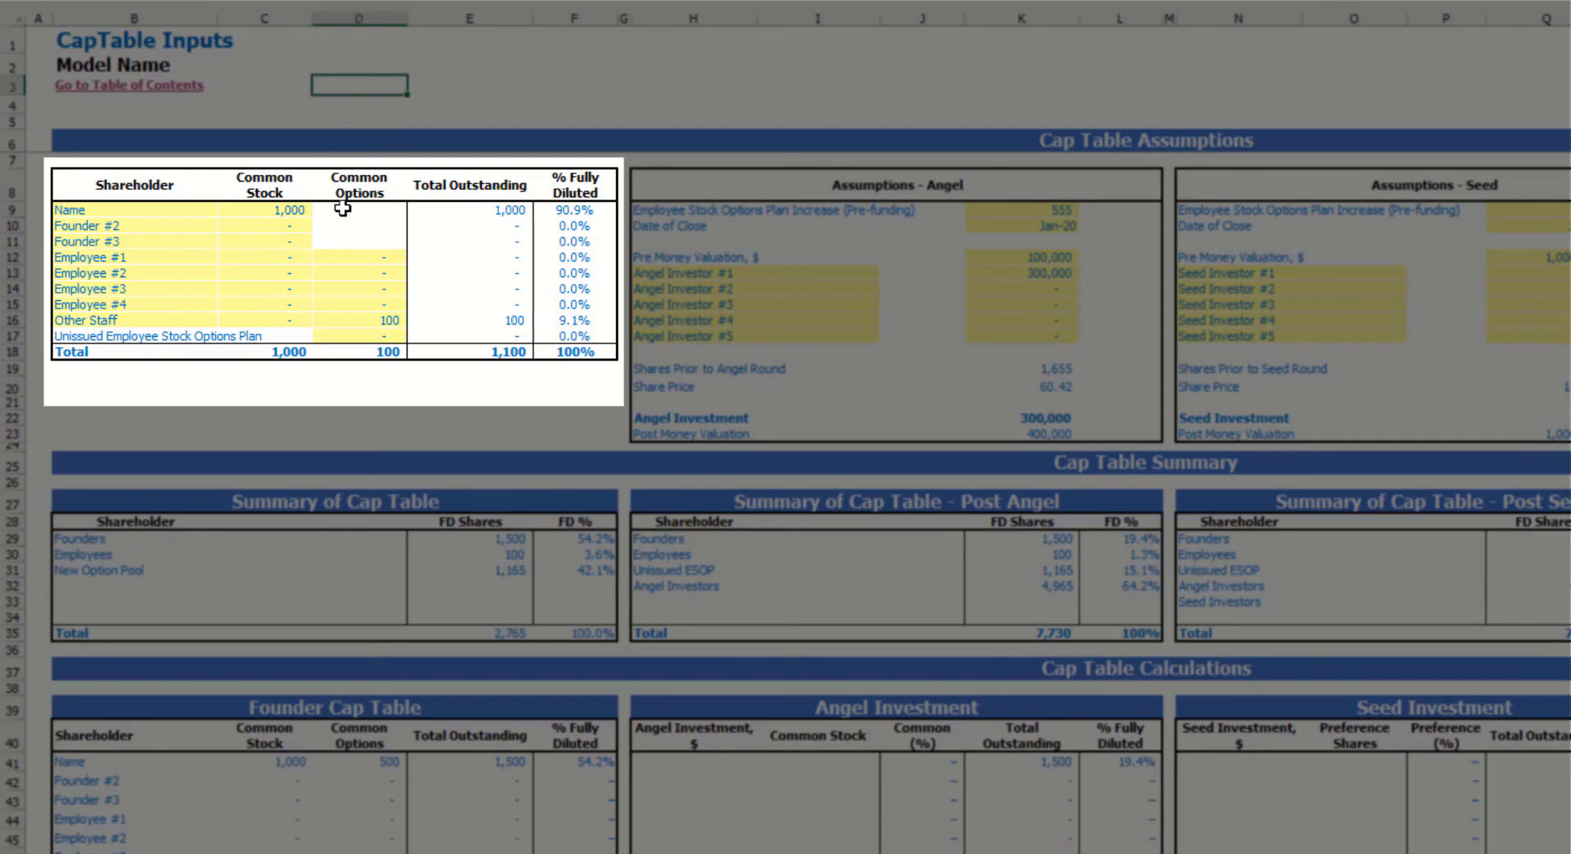
left_click(282, 211)
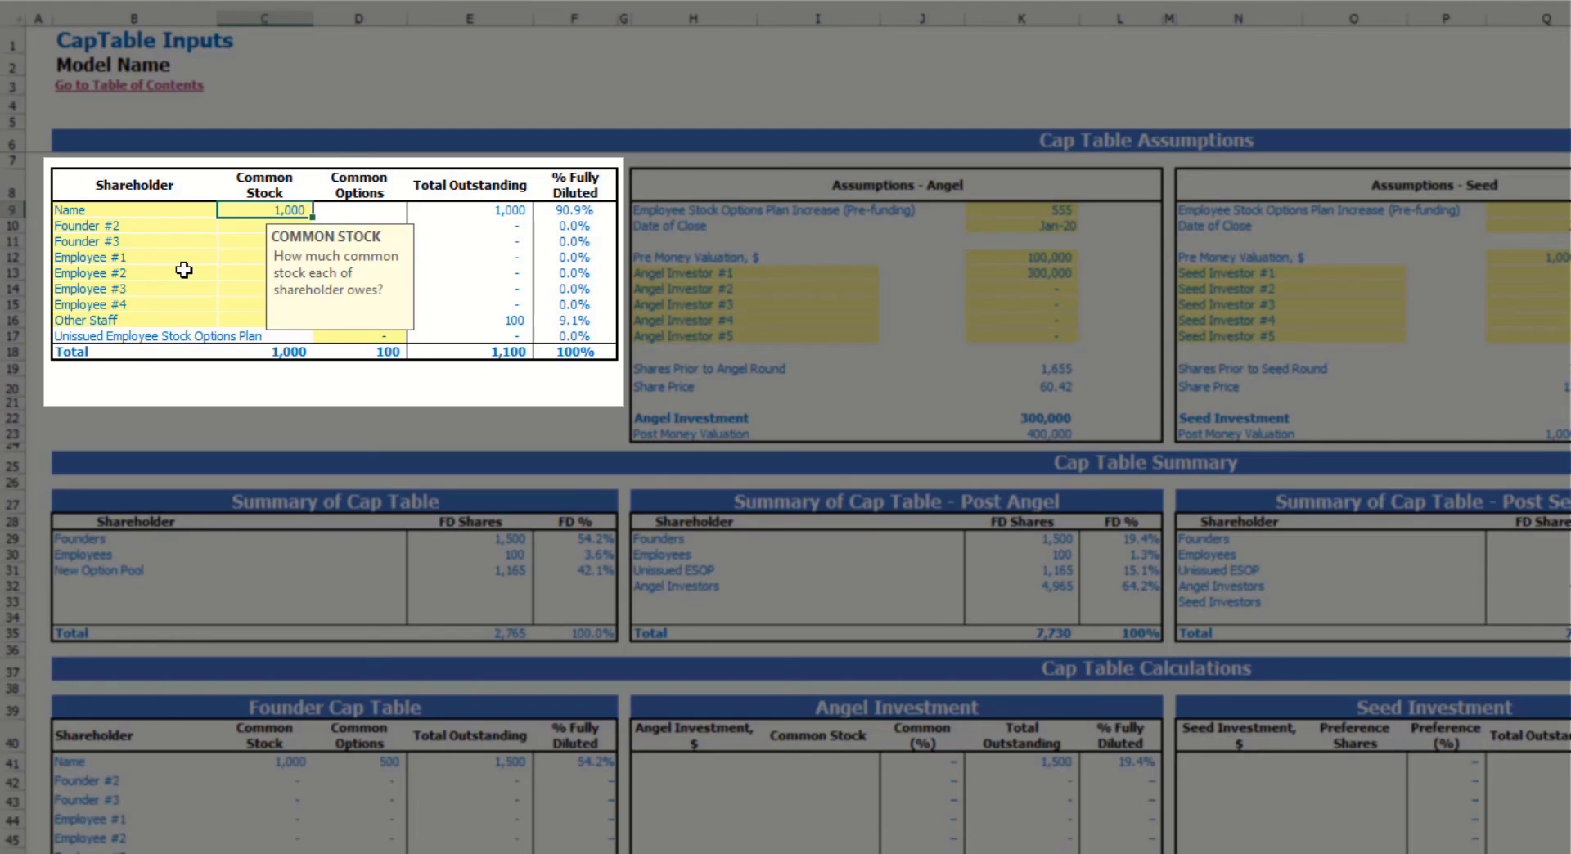
key("Return")
left_click(376, 86)
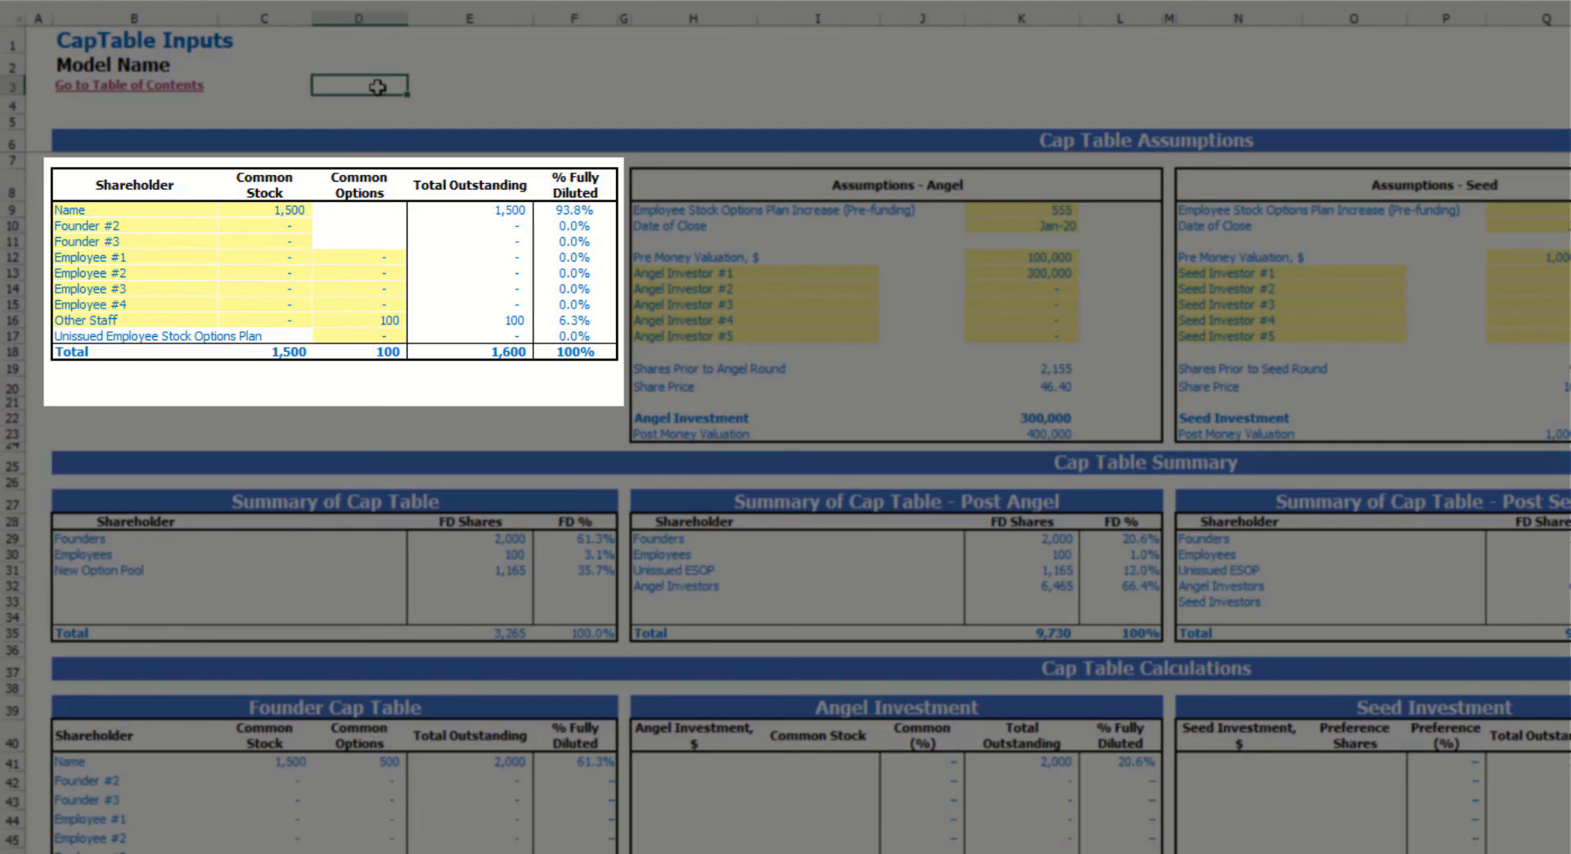
- Set Employee #1's common options to 500 in the shareholder table
left_click(381, 261)
type("500")
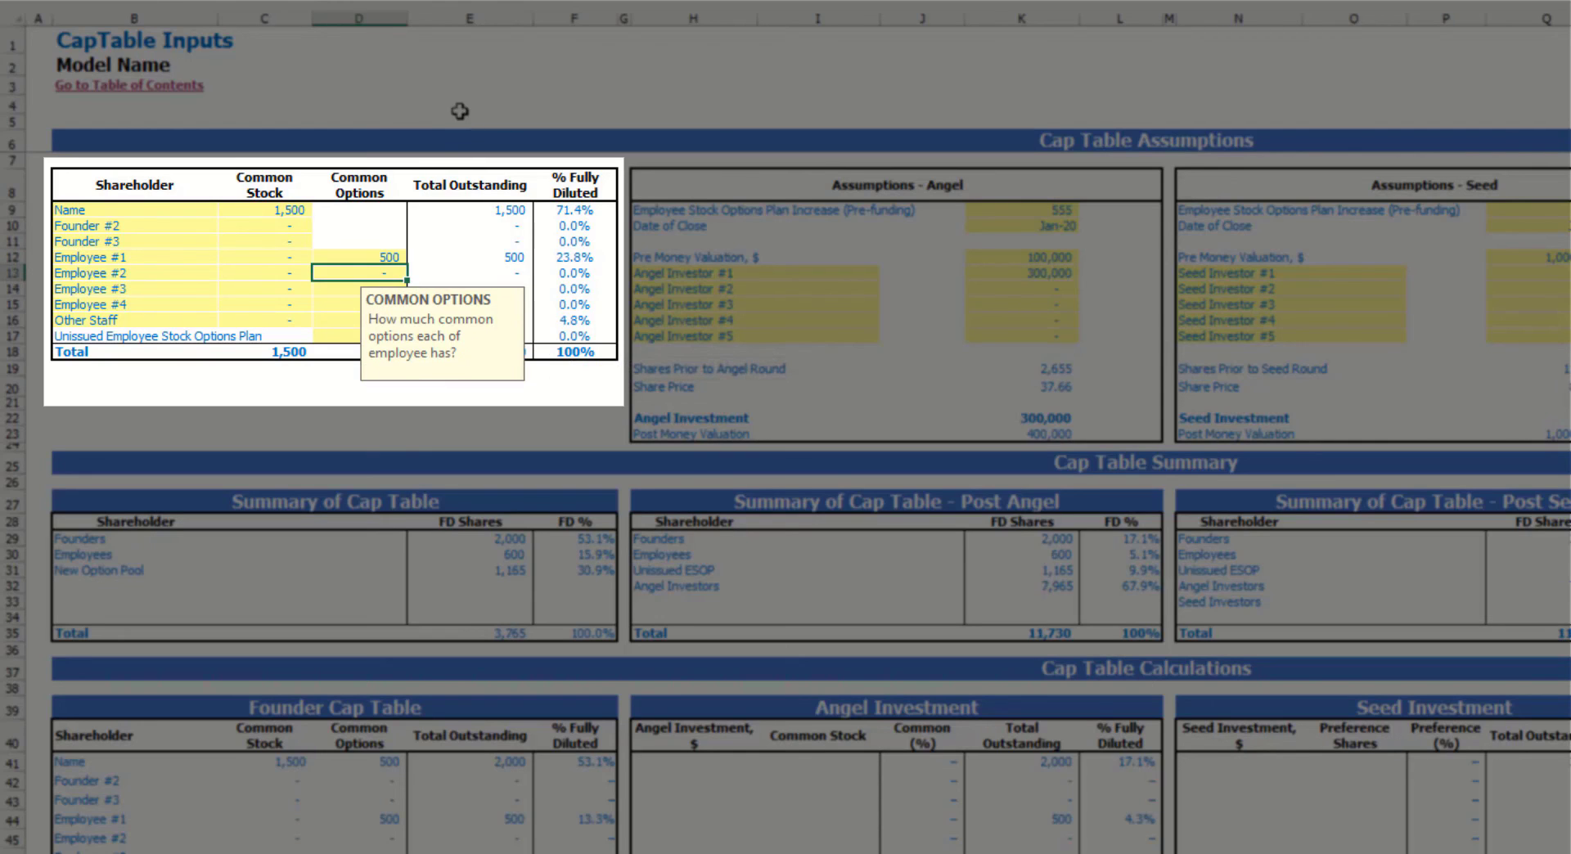
left_click(450, 68)
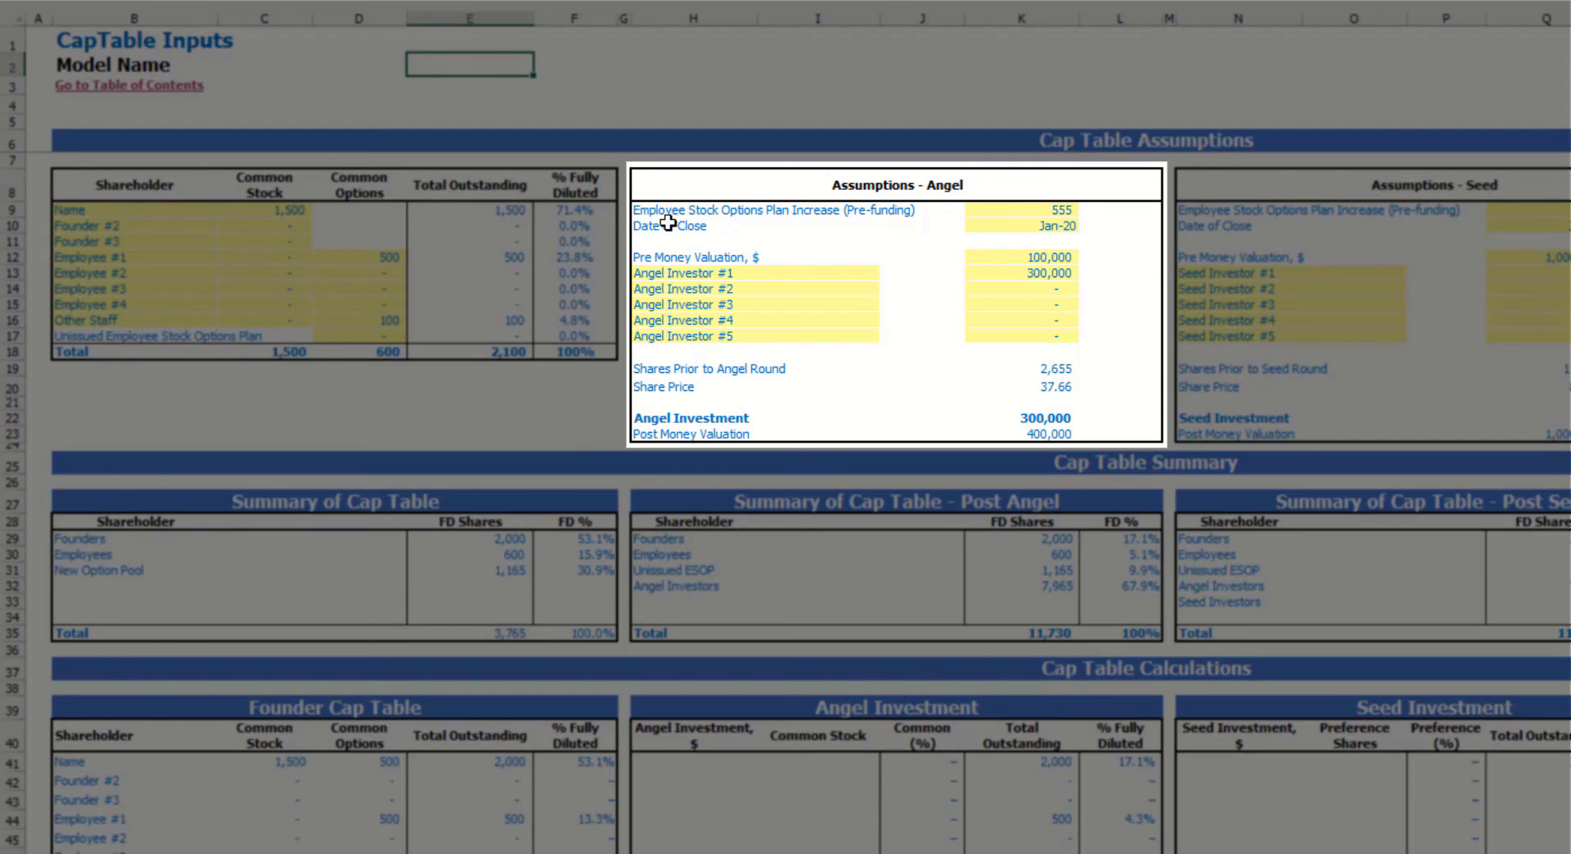
- In the Angel assumptions, set the employee stock options plan increase to 600 and the date of close to Apr-20
left_click(1023, 210)
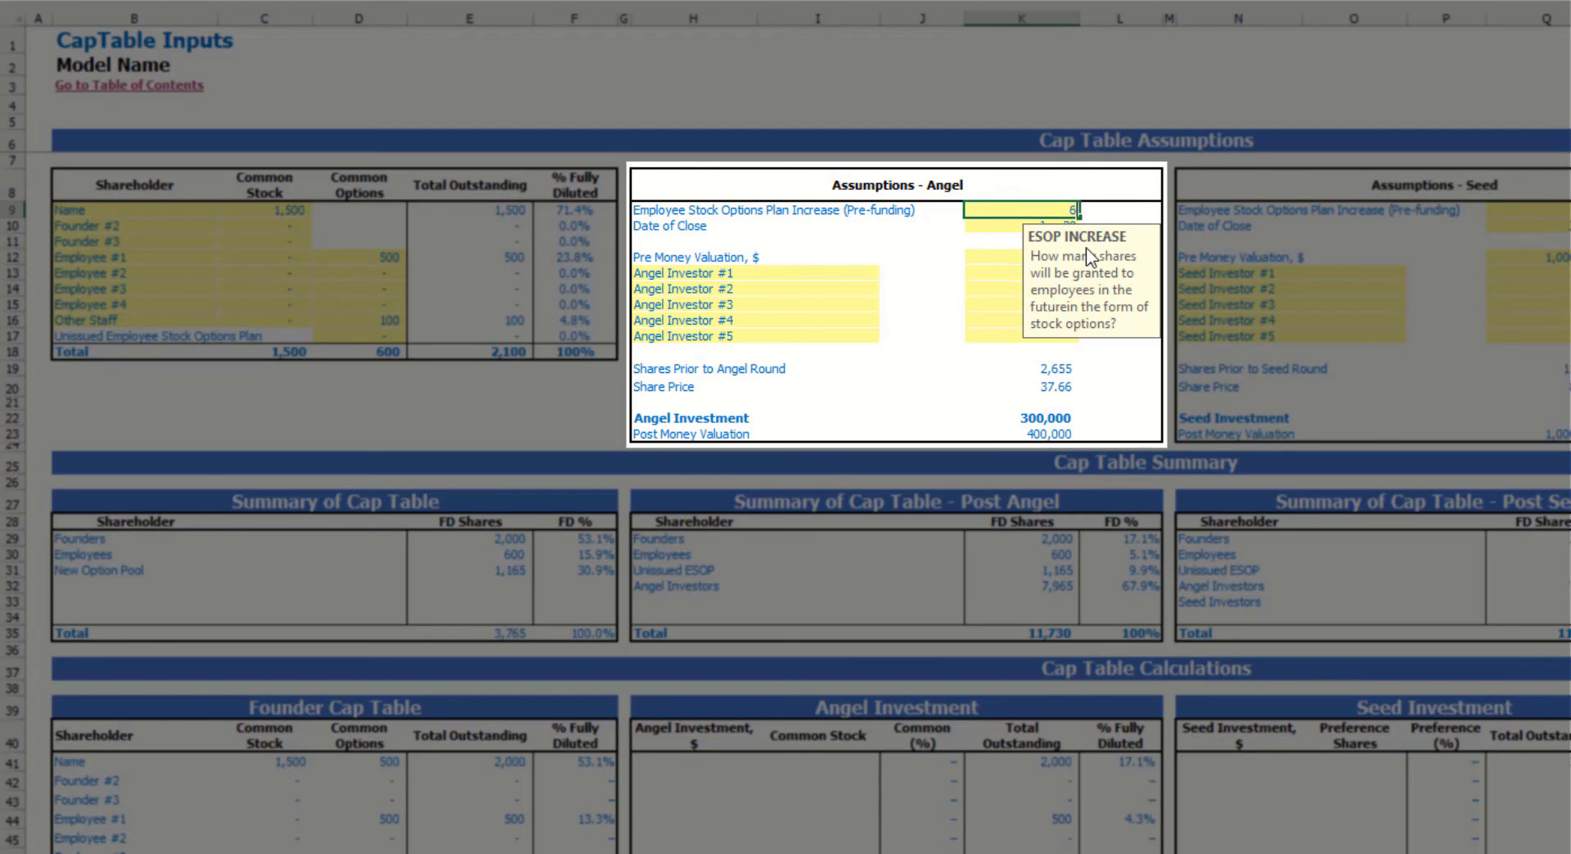
type("600")
key("Return")
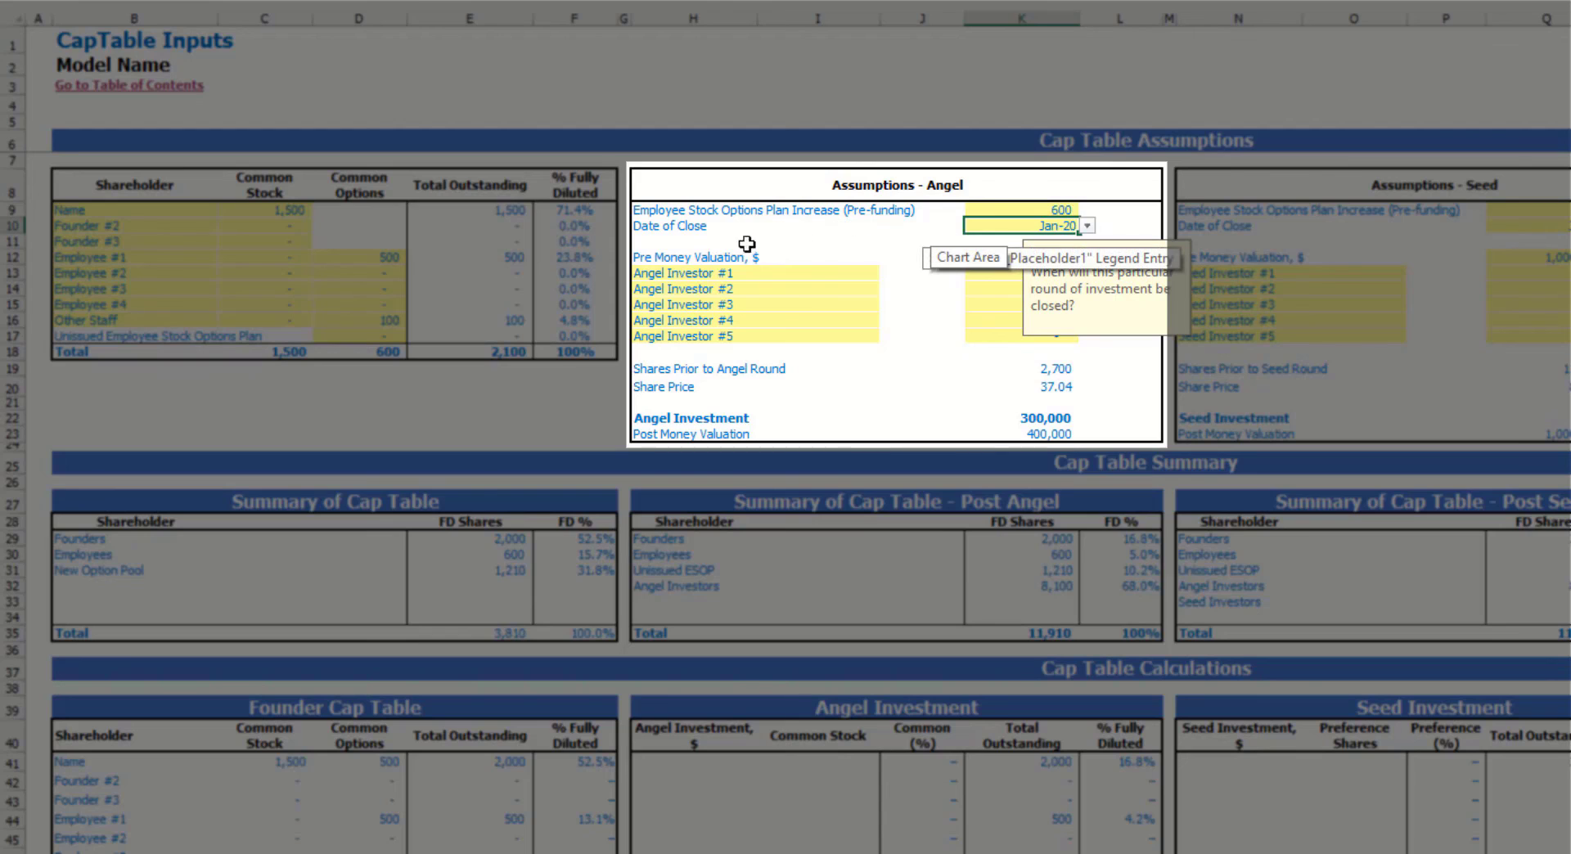
left_click(1087, 226)
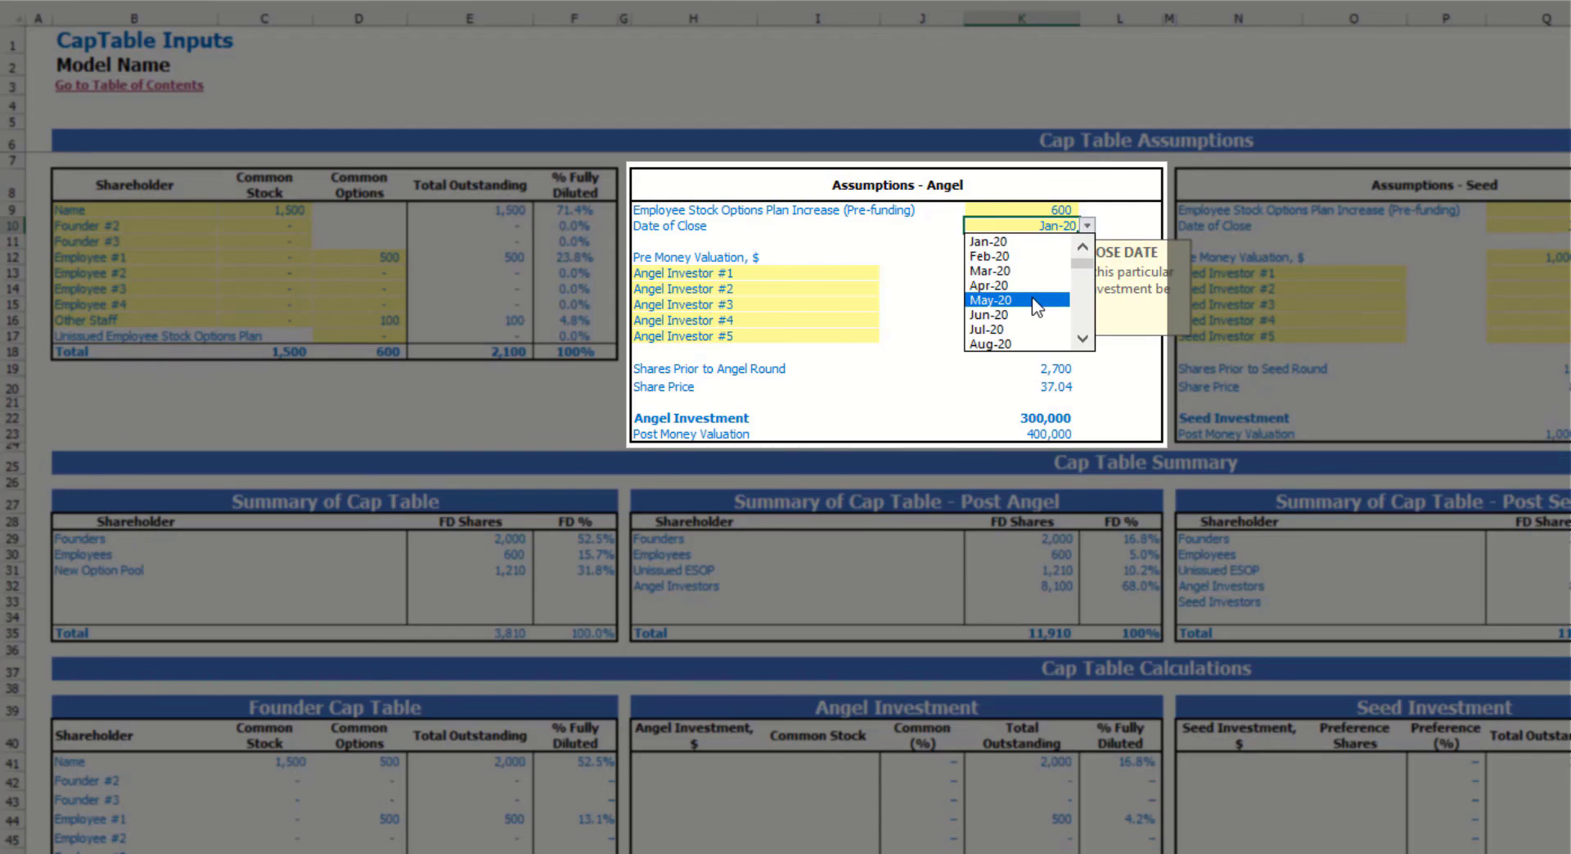
left_click(1024, 286)
left_click(1063, 111)
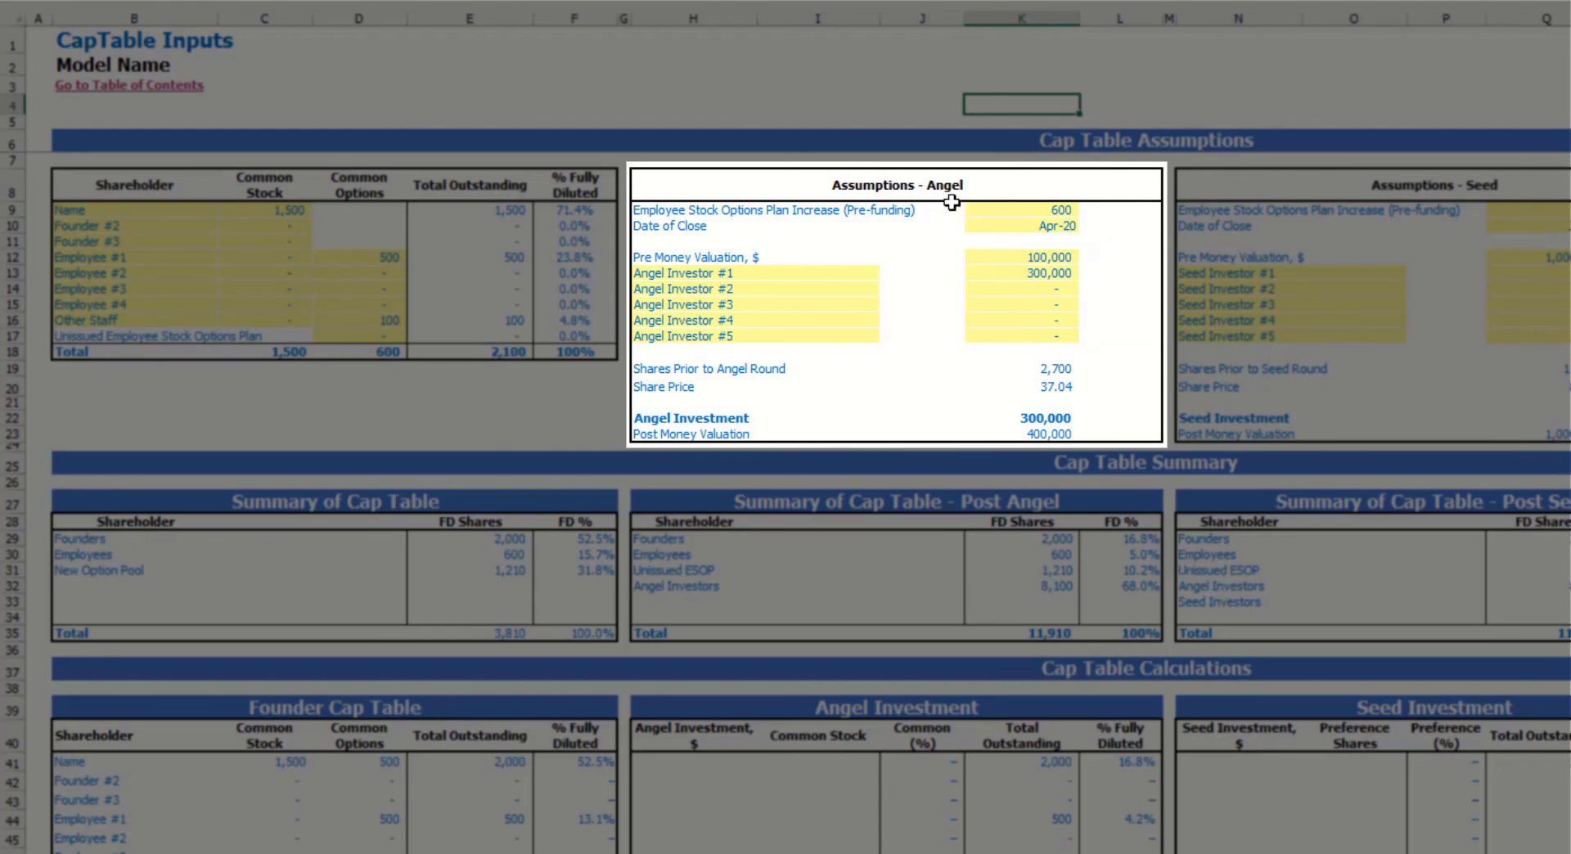
- Set the pre-money valuation in the Angel assumptions to 500,000
left_click(1023, 257)
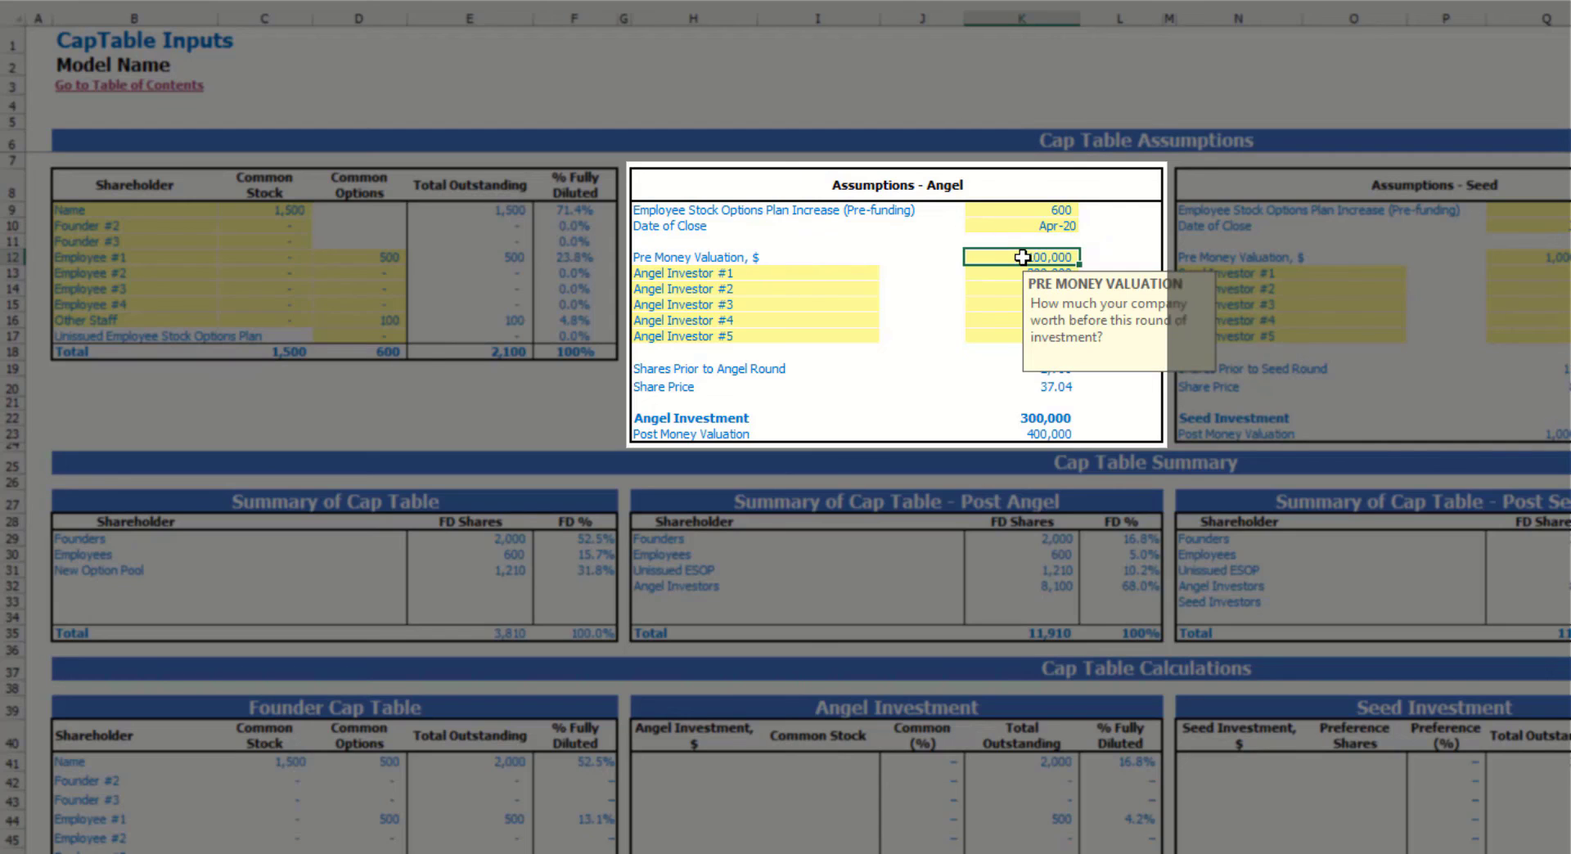
key("Return")
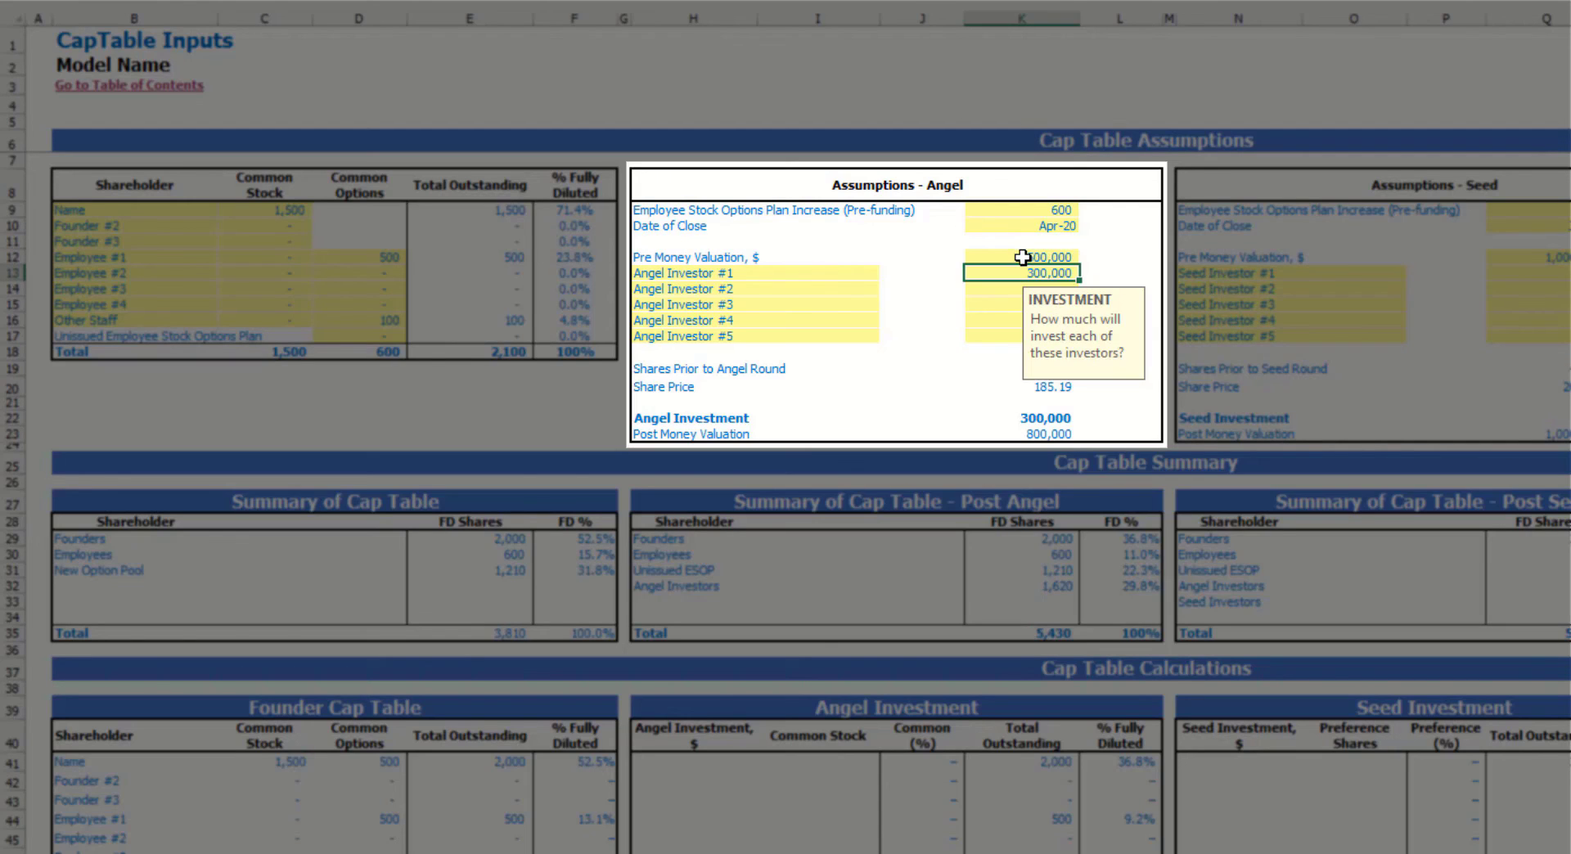
left_click(1033, 98)
left_click(1055, 252)
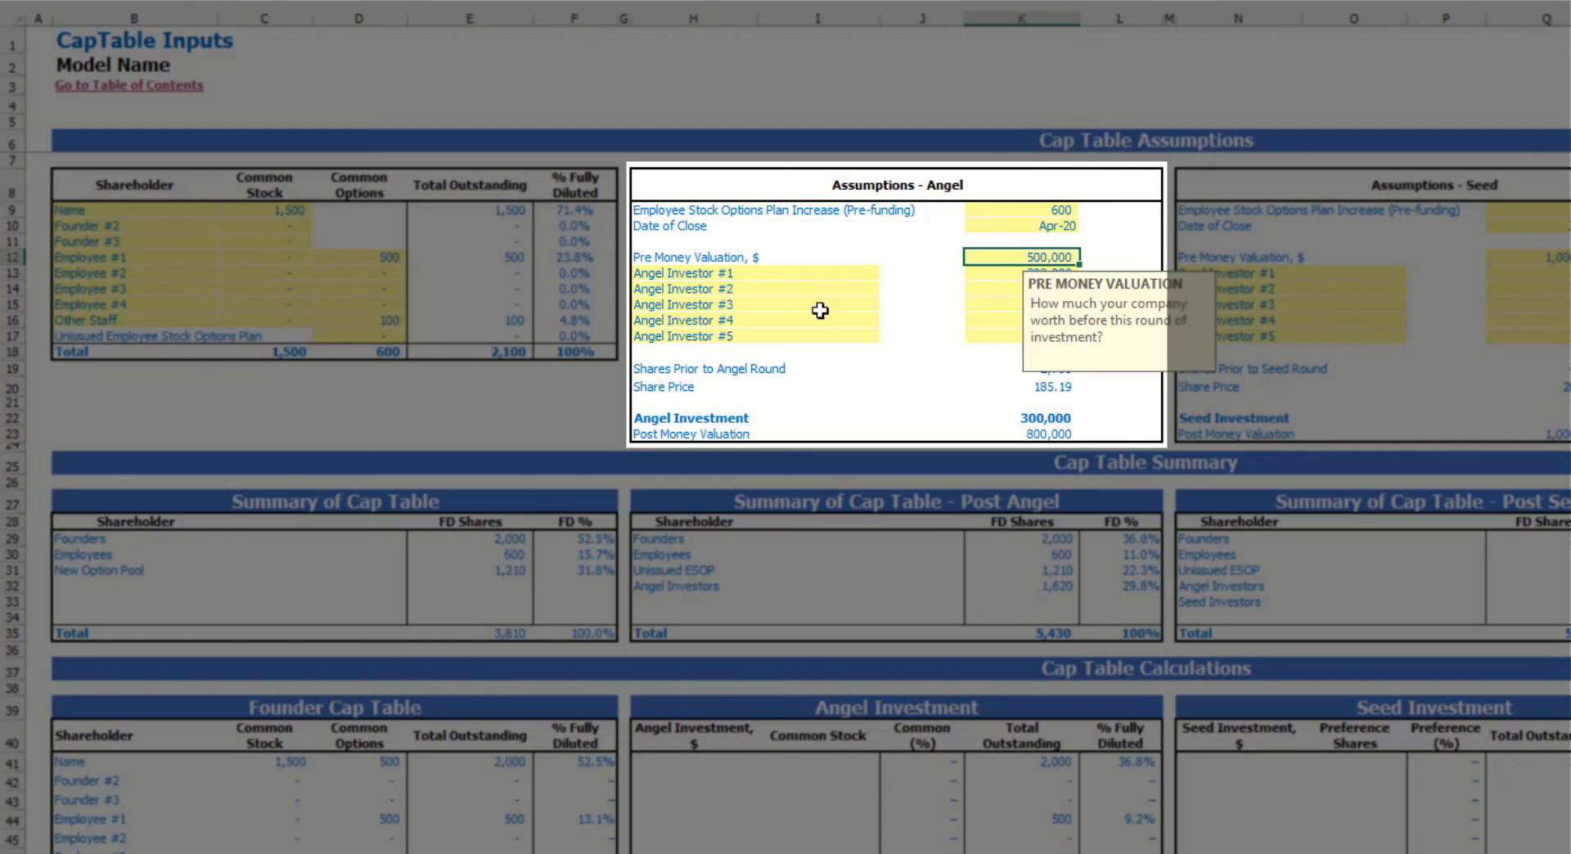
- Go over the angel investor name cells and set Angel Investor #1's investment to 200,000
left_click_drag(731, 275, 734, 327)
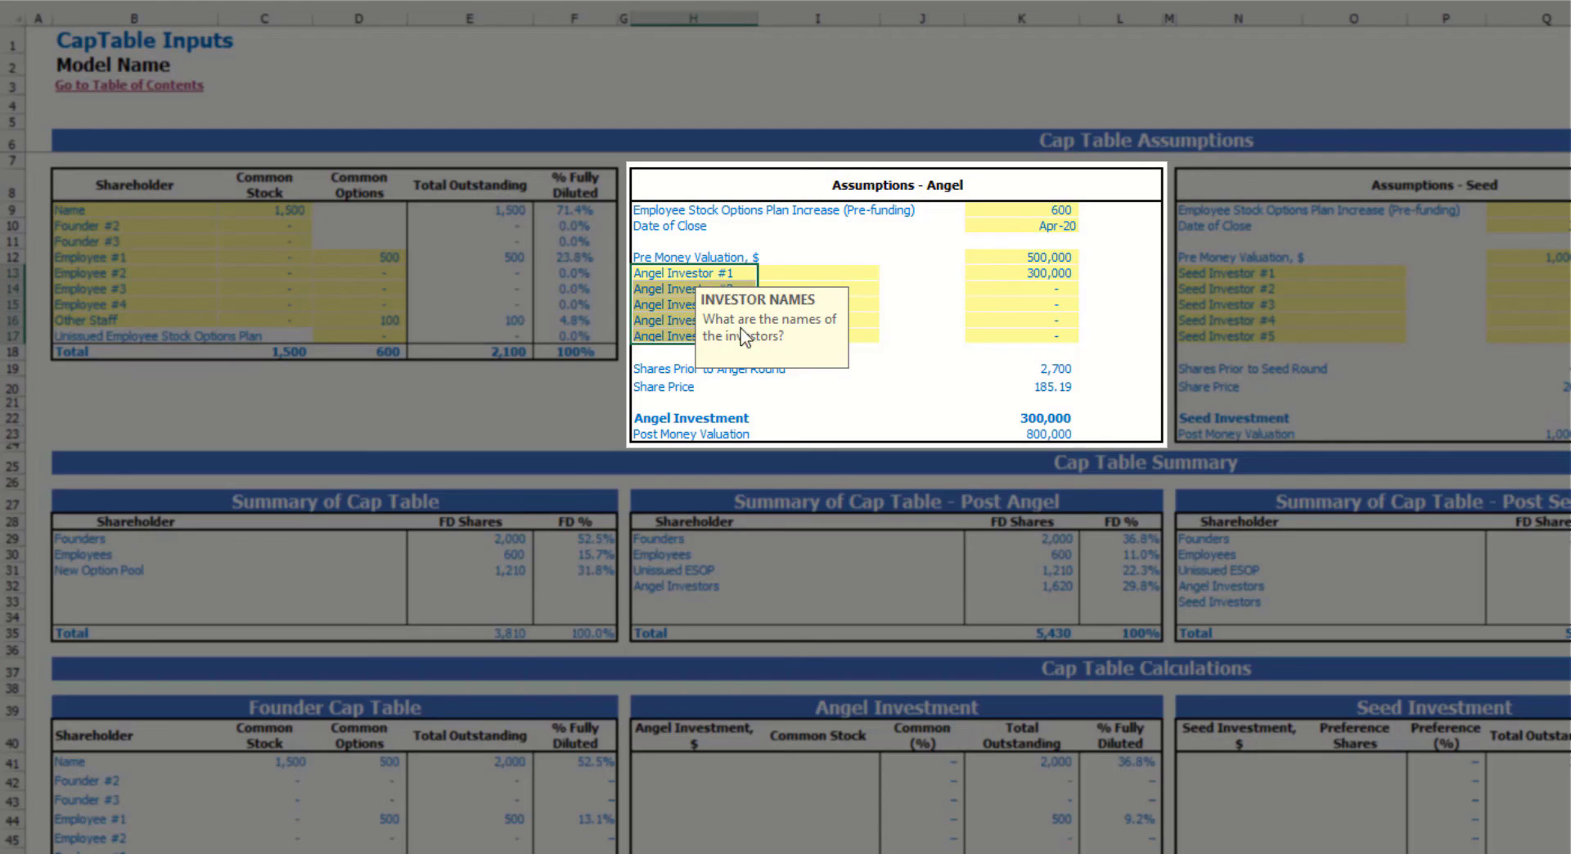
left_click(798, 106)
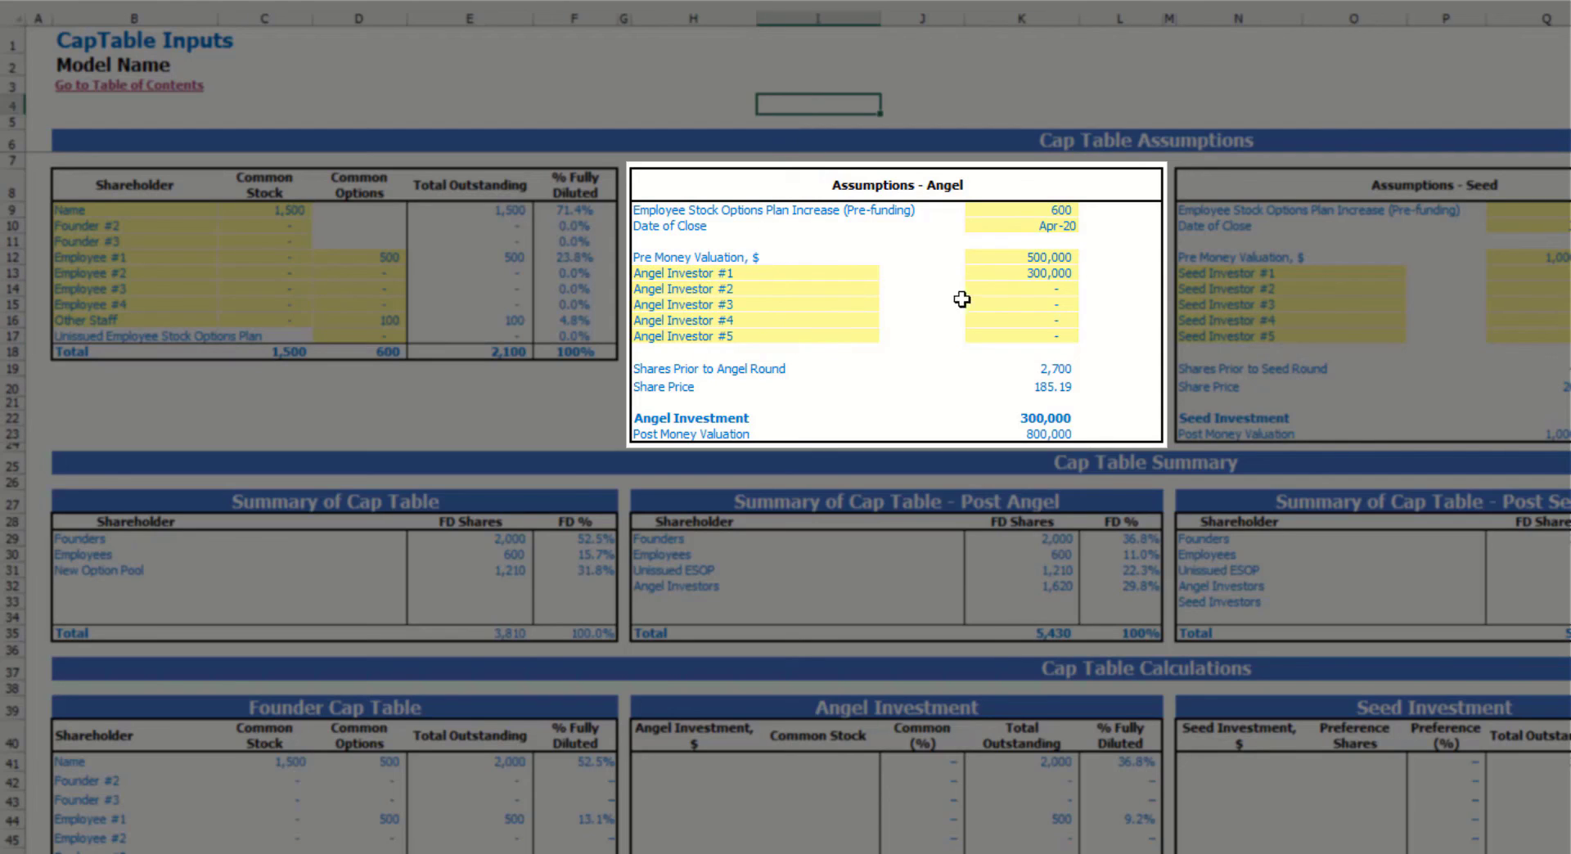
left_click(1022, 274)
type("200000")
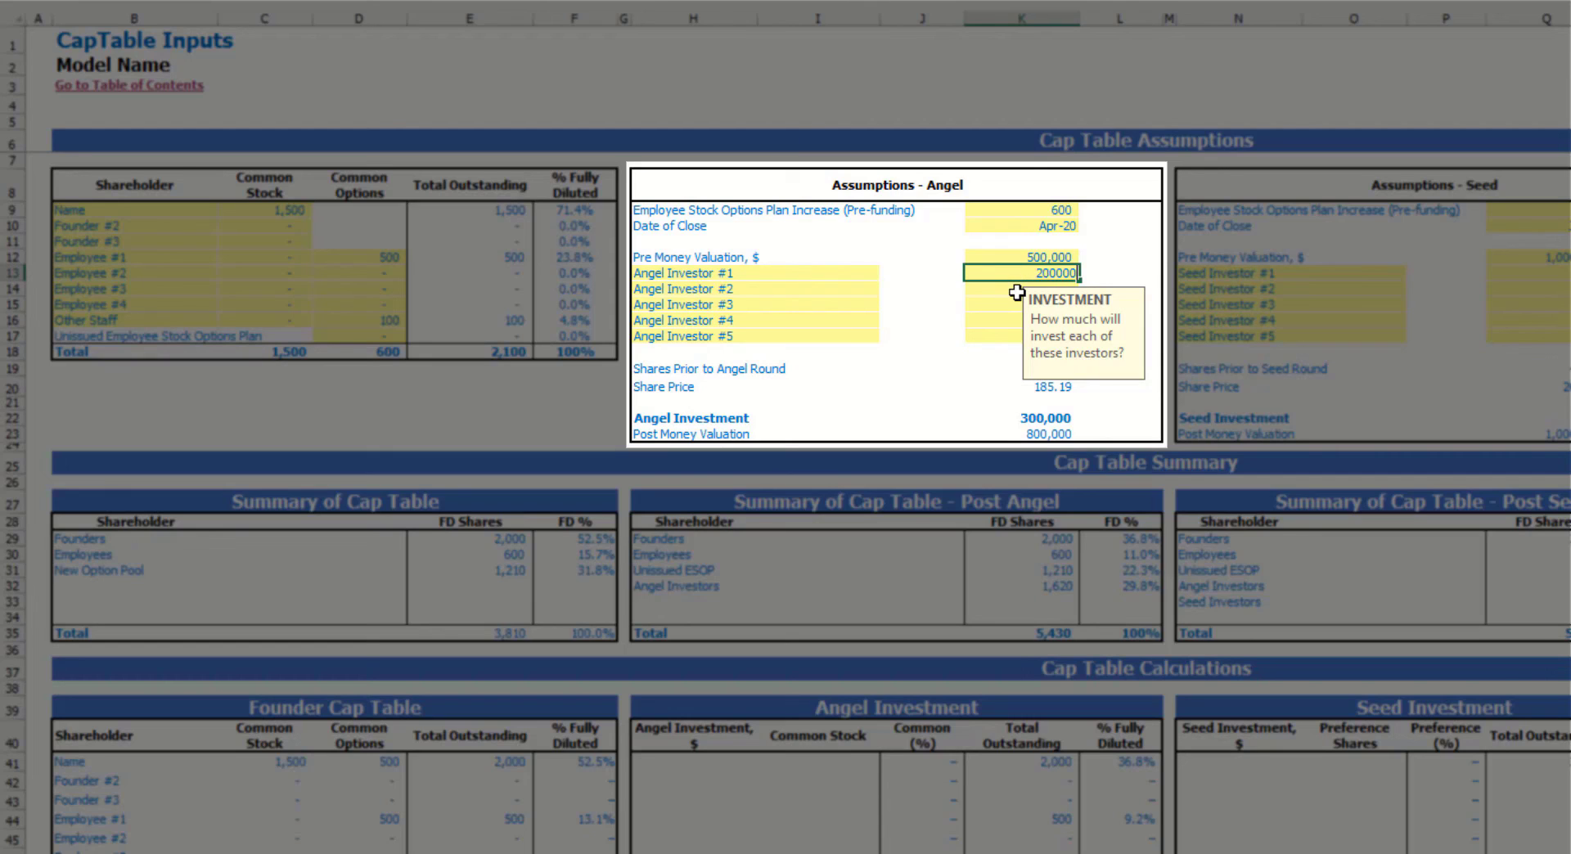
key("Return")
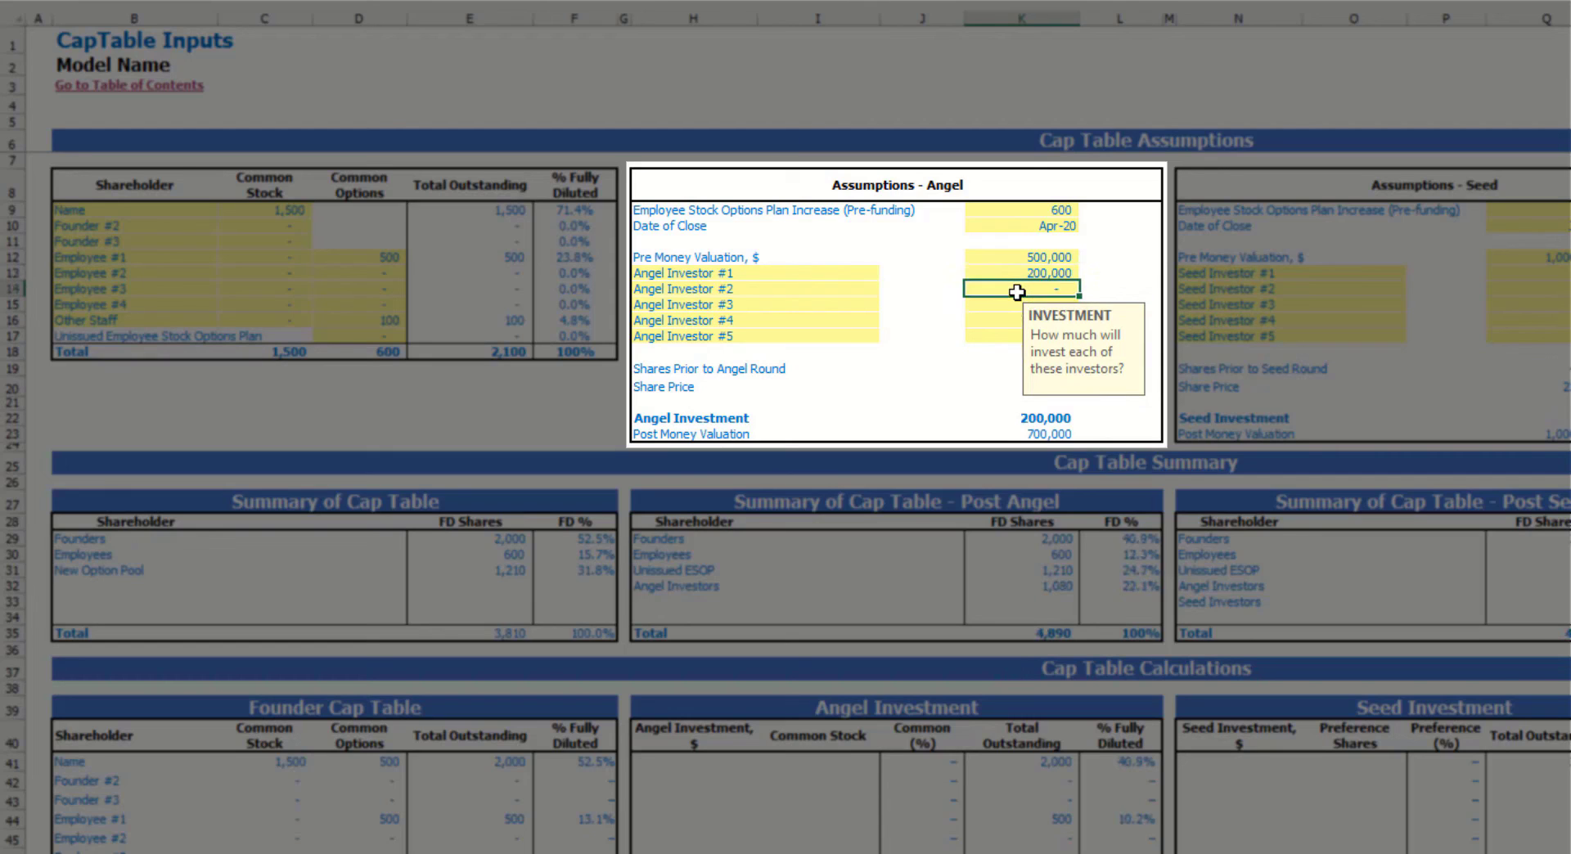
left_click(763, 65)
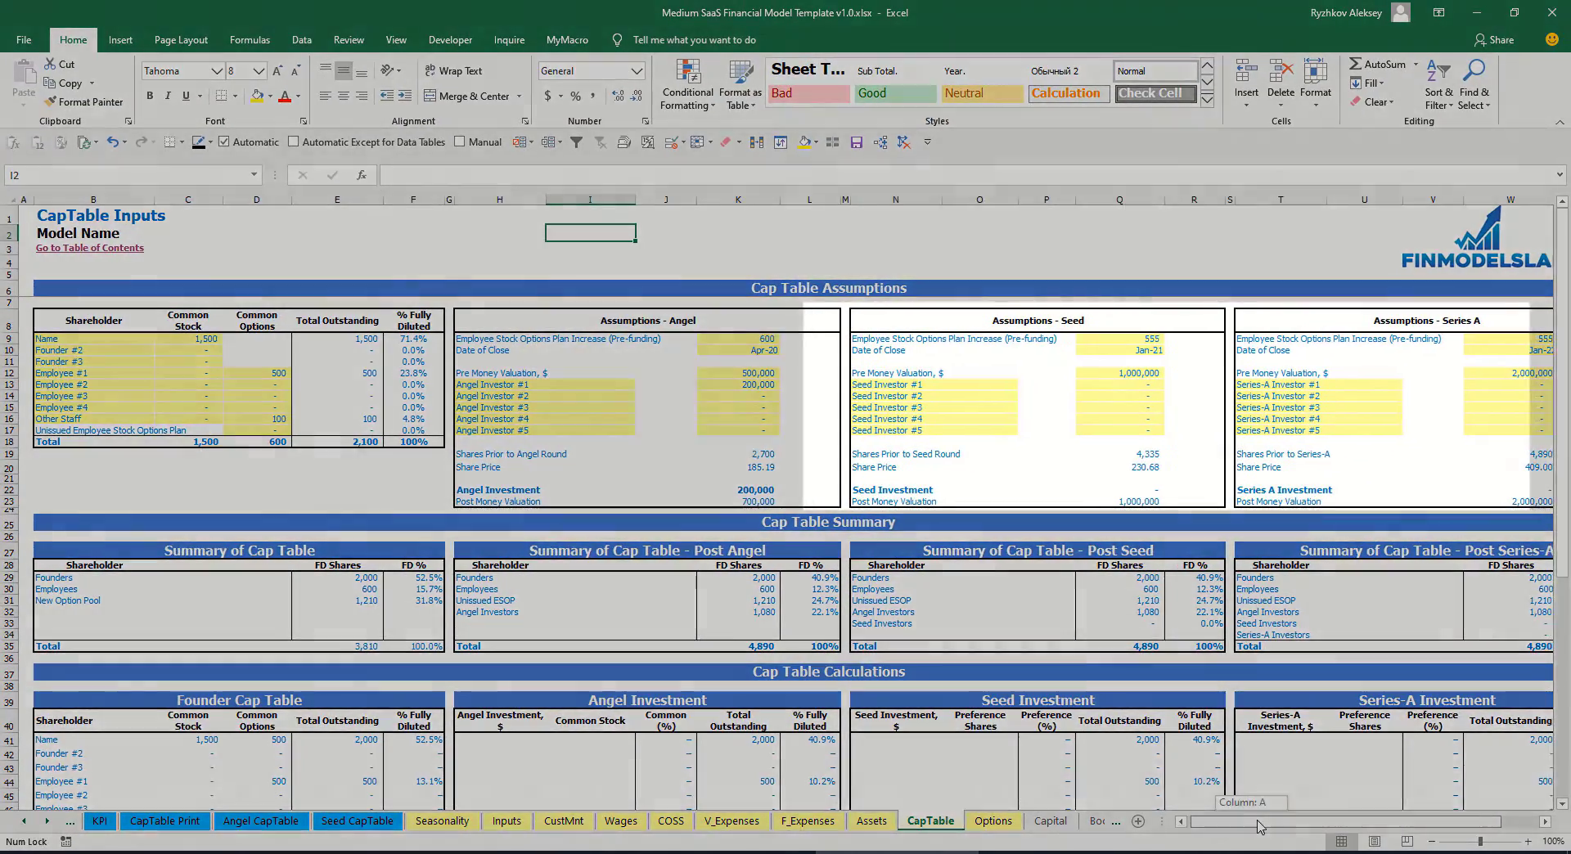
- Review the Seed and Series A assumptions and the shareholder groups in each round's cap table summary
left_click_drag(1250, 822, 1278, 822)
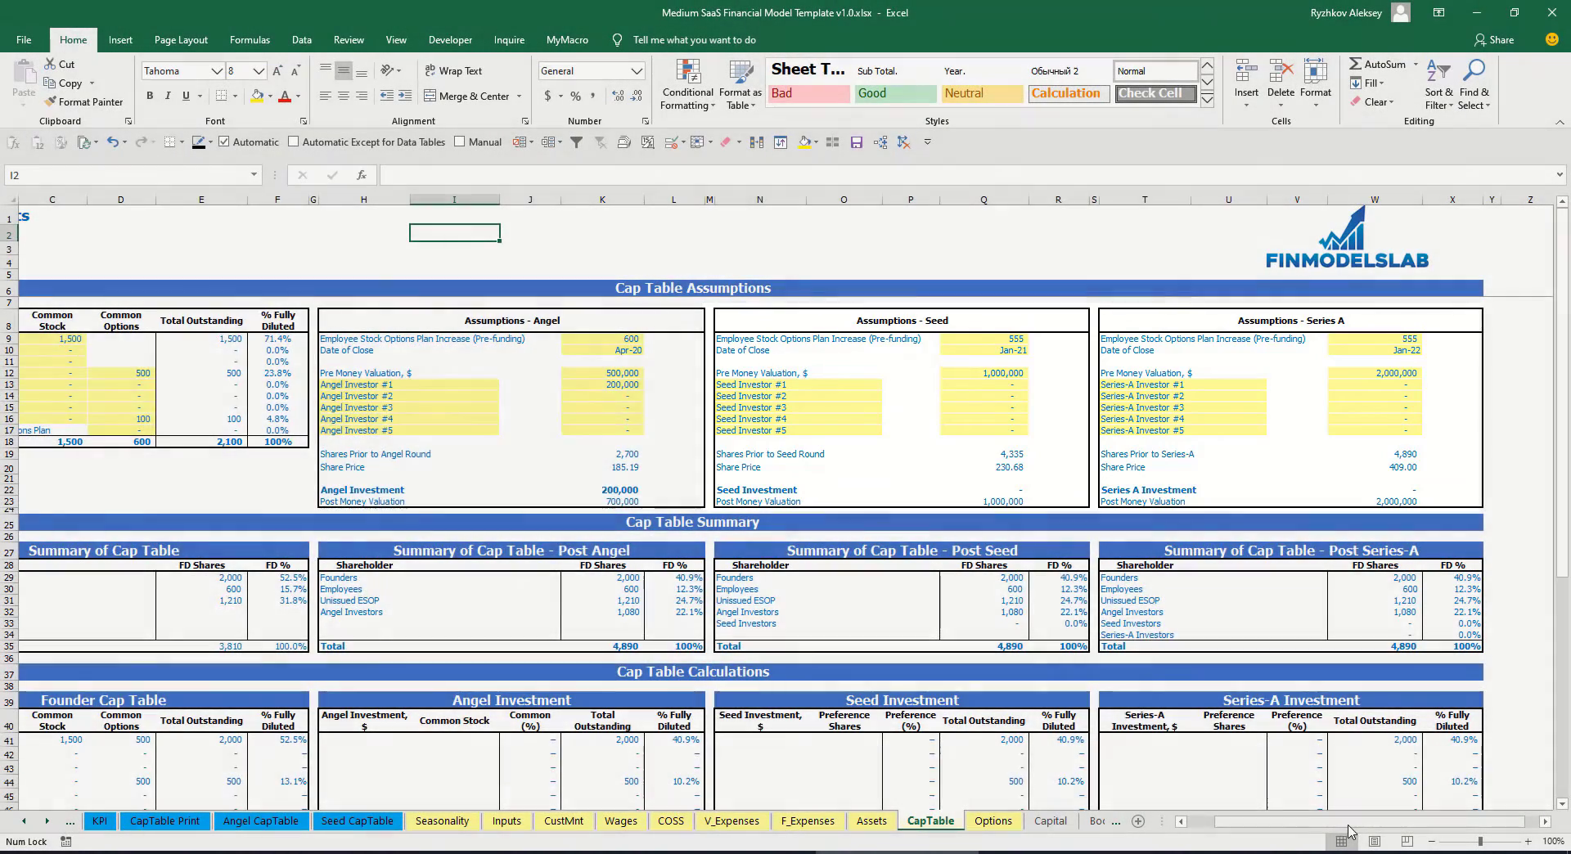
left_click_drag(1293, 822, 1256, 831)
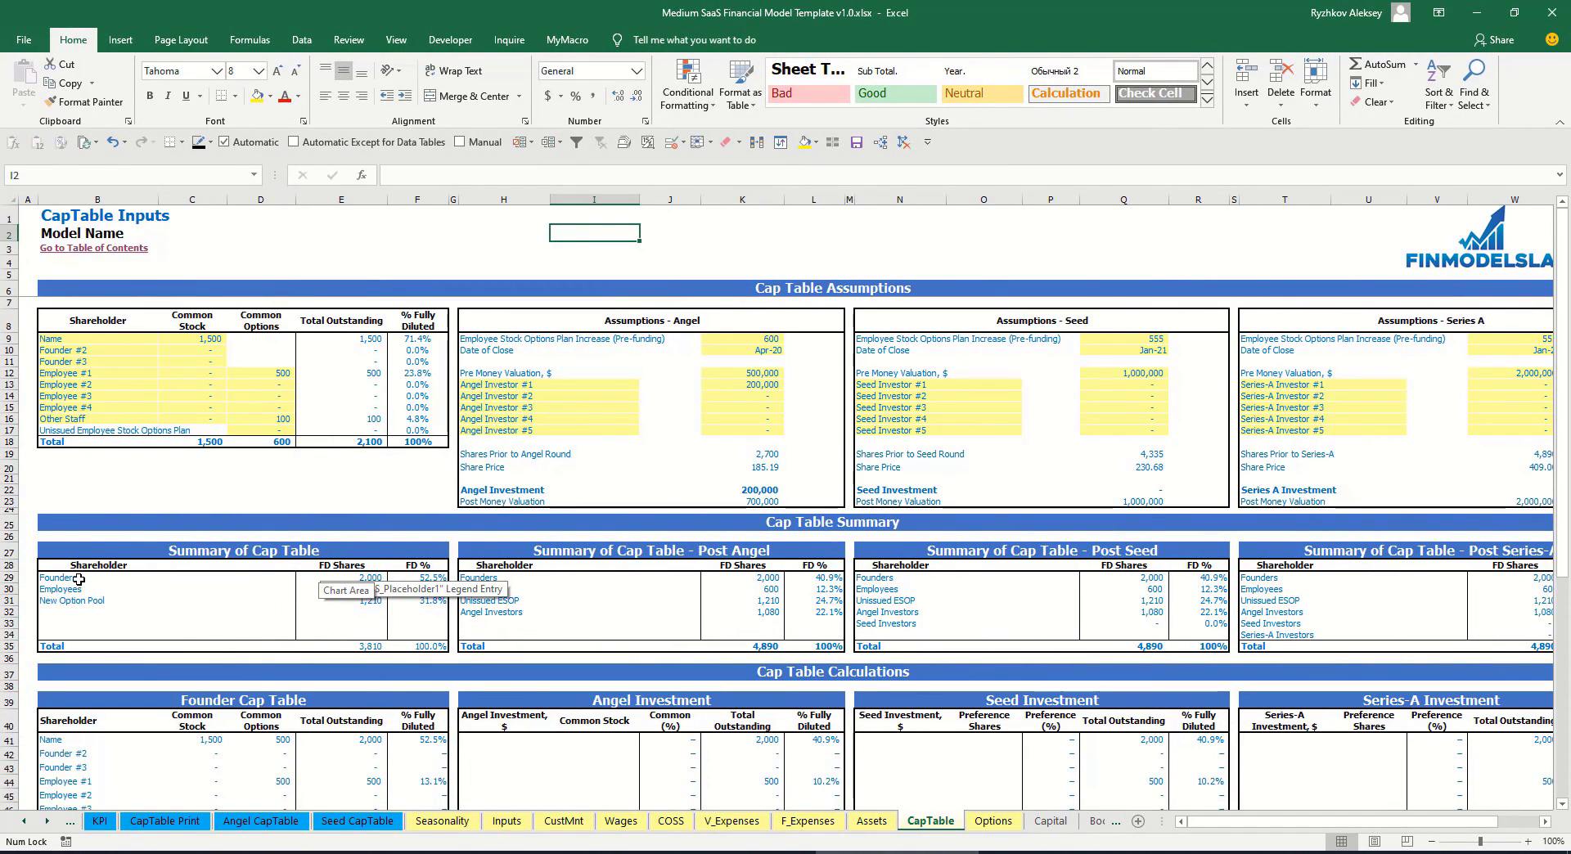
left_click_drag(71, 579, 87, 603)
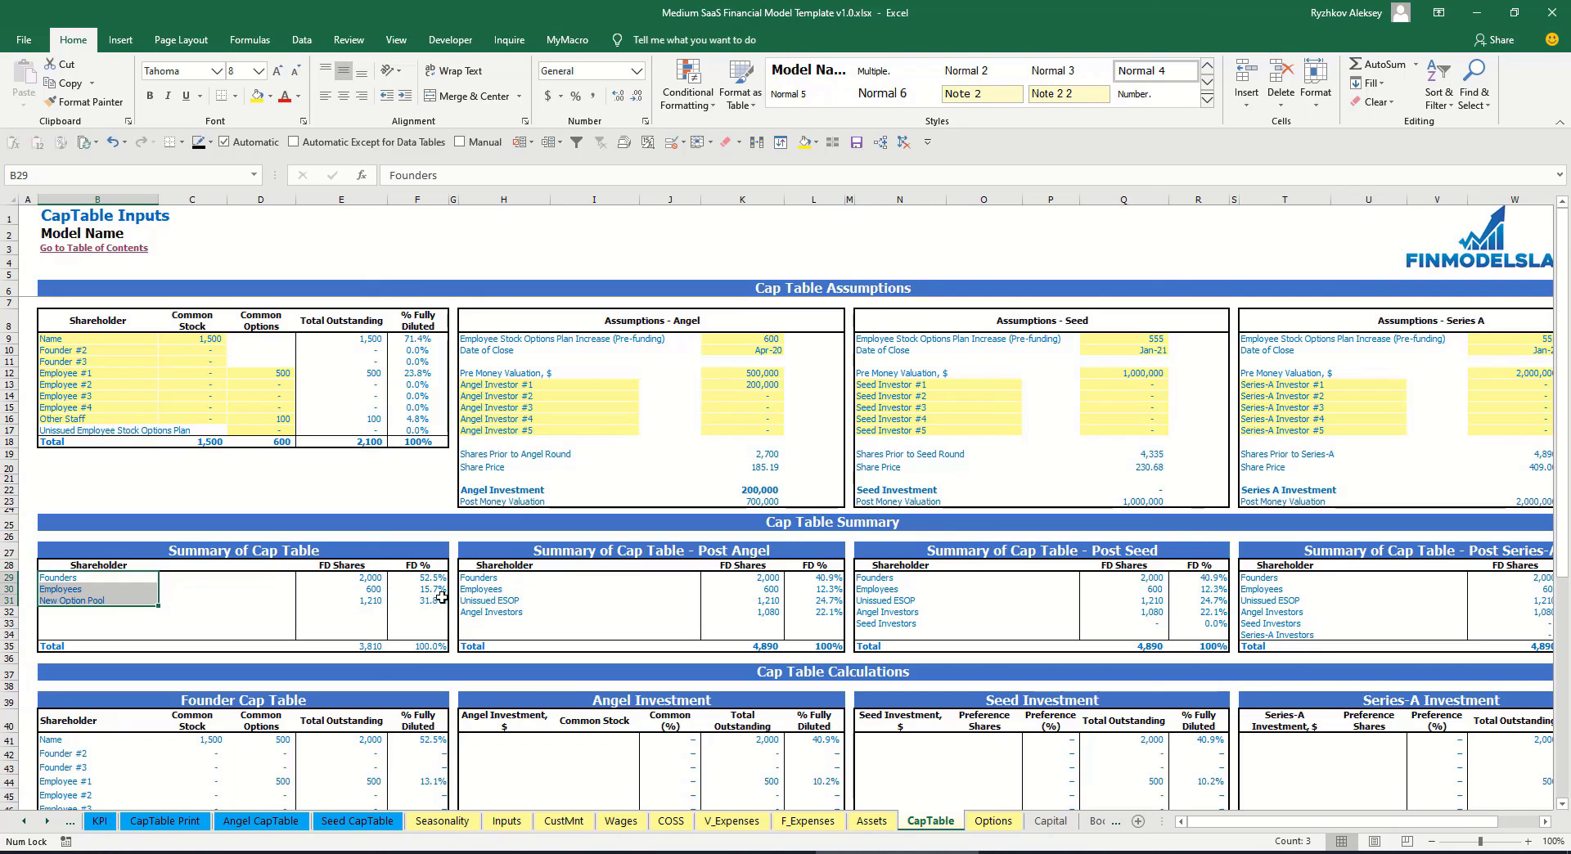
left_click(527, 611)
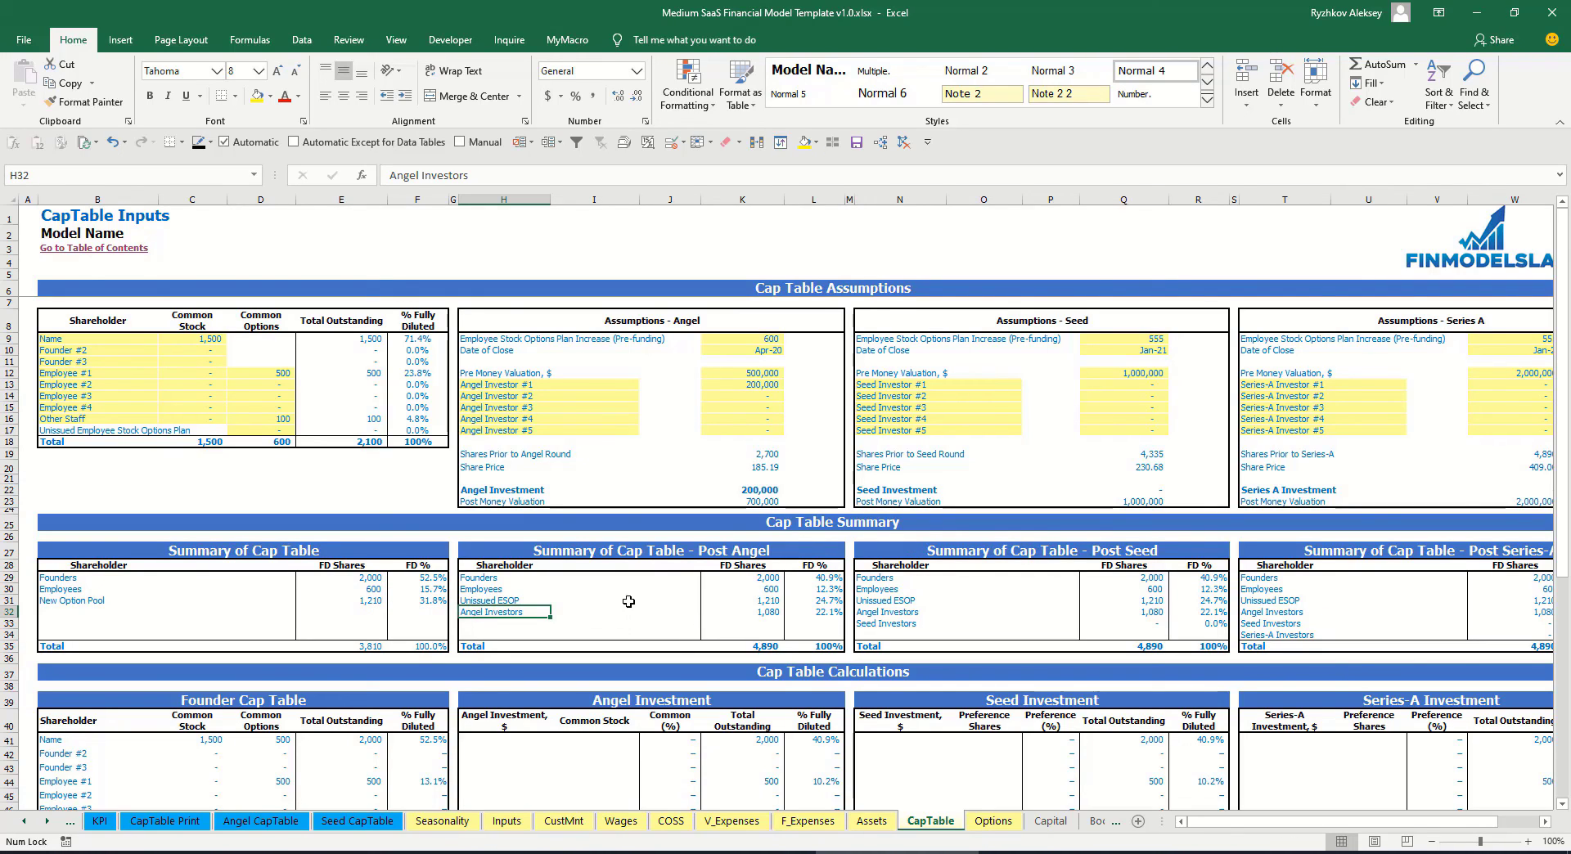
left_click(917, 625)
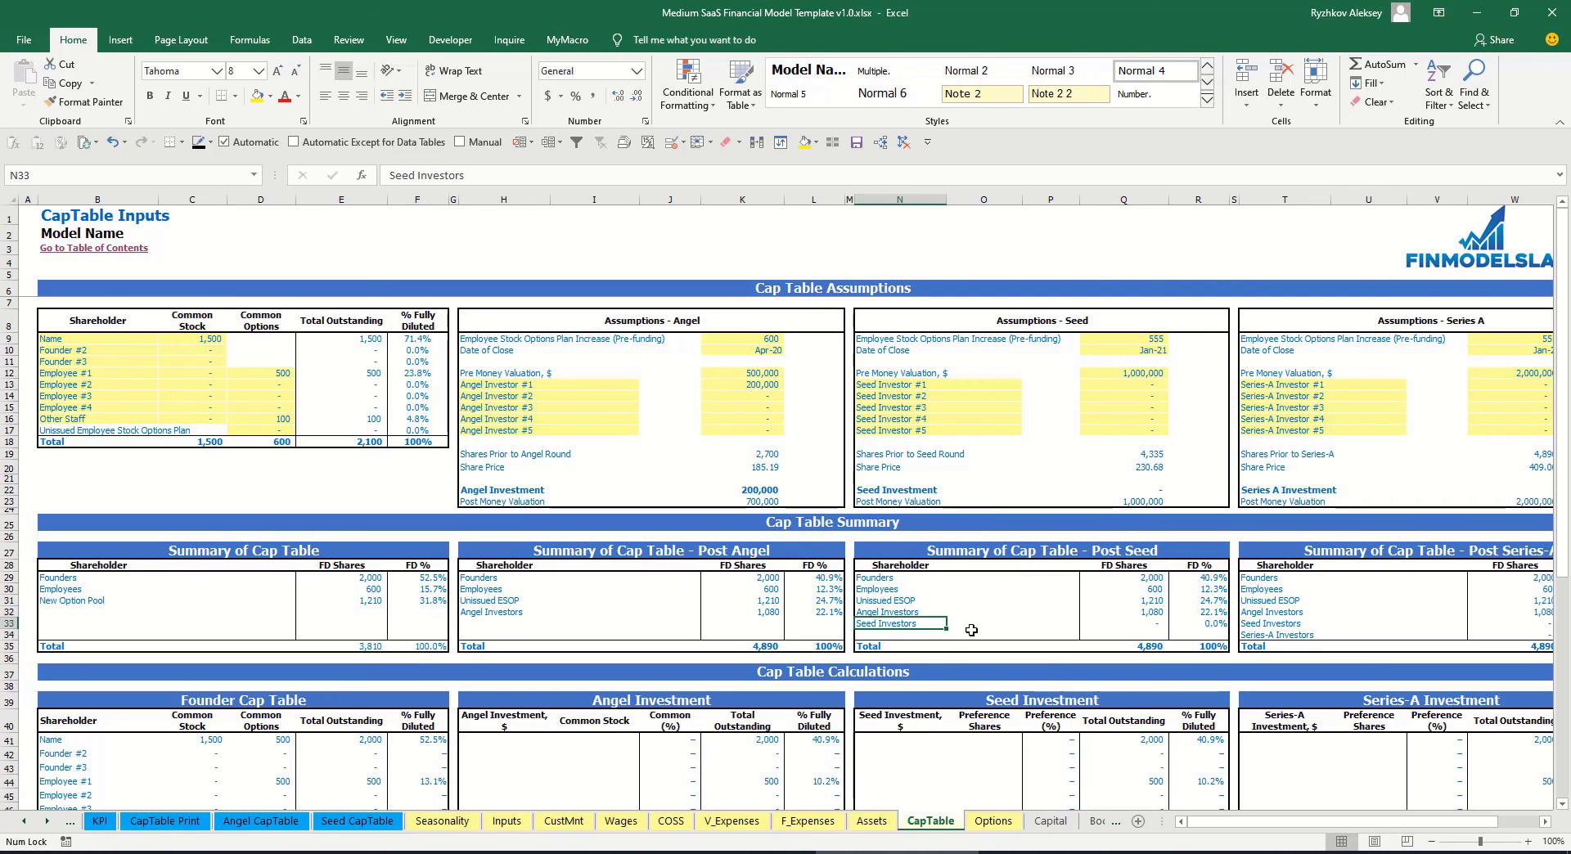
left_click(1316, 634)
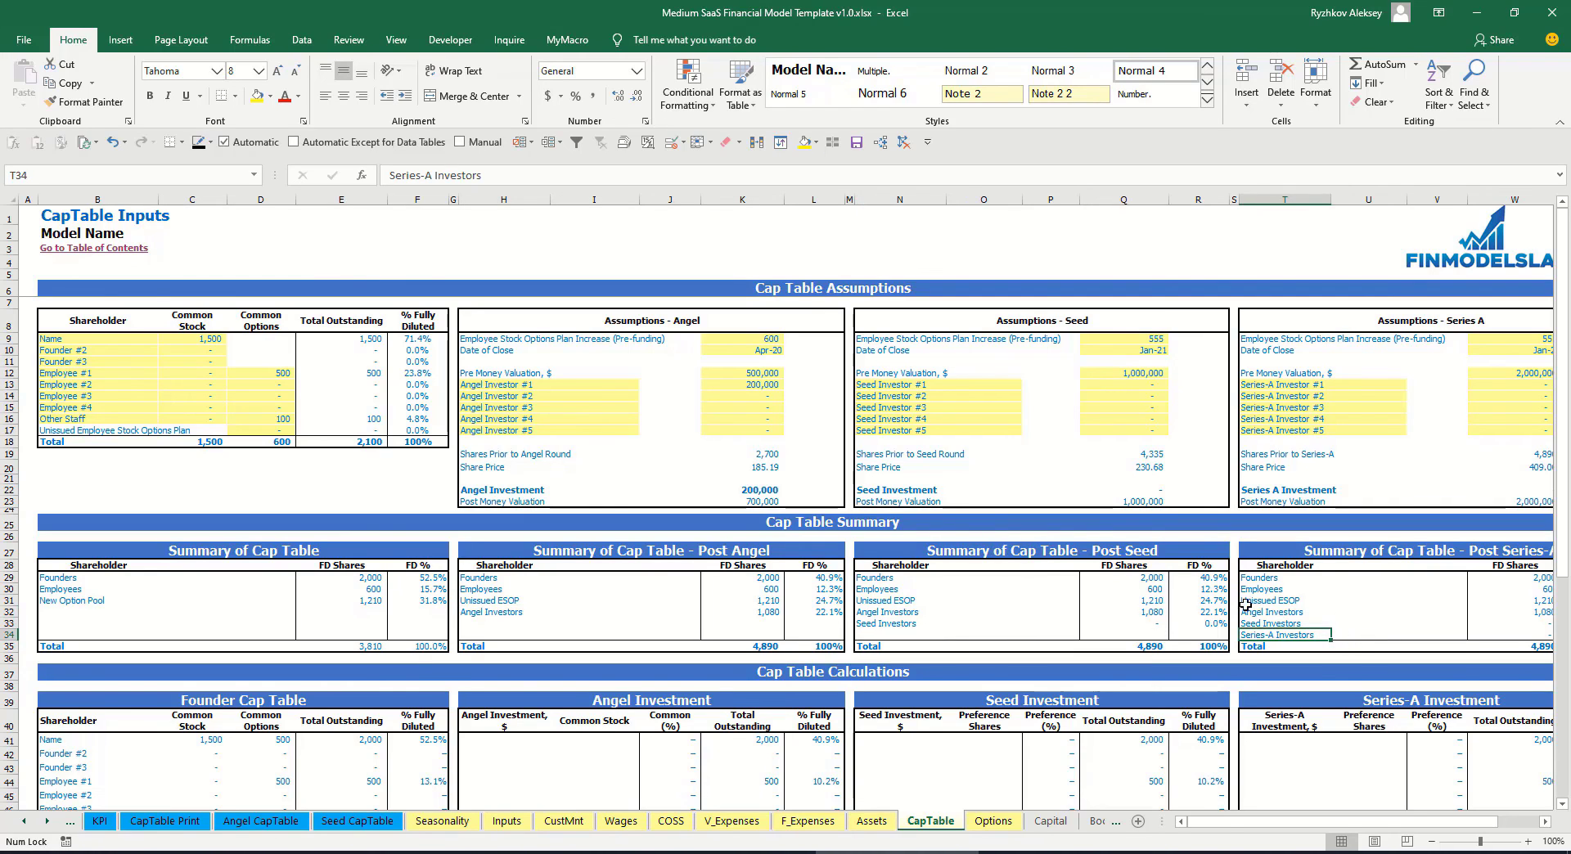
- Examine the cap table calculations: founder and employee shareholders, their fully diluted percentages, and the angel investment amounts
scroll(843, 588, "down", 10)
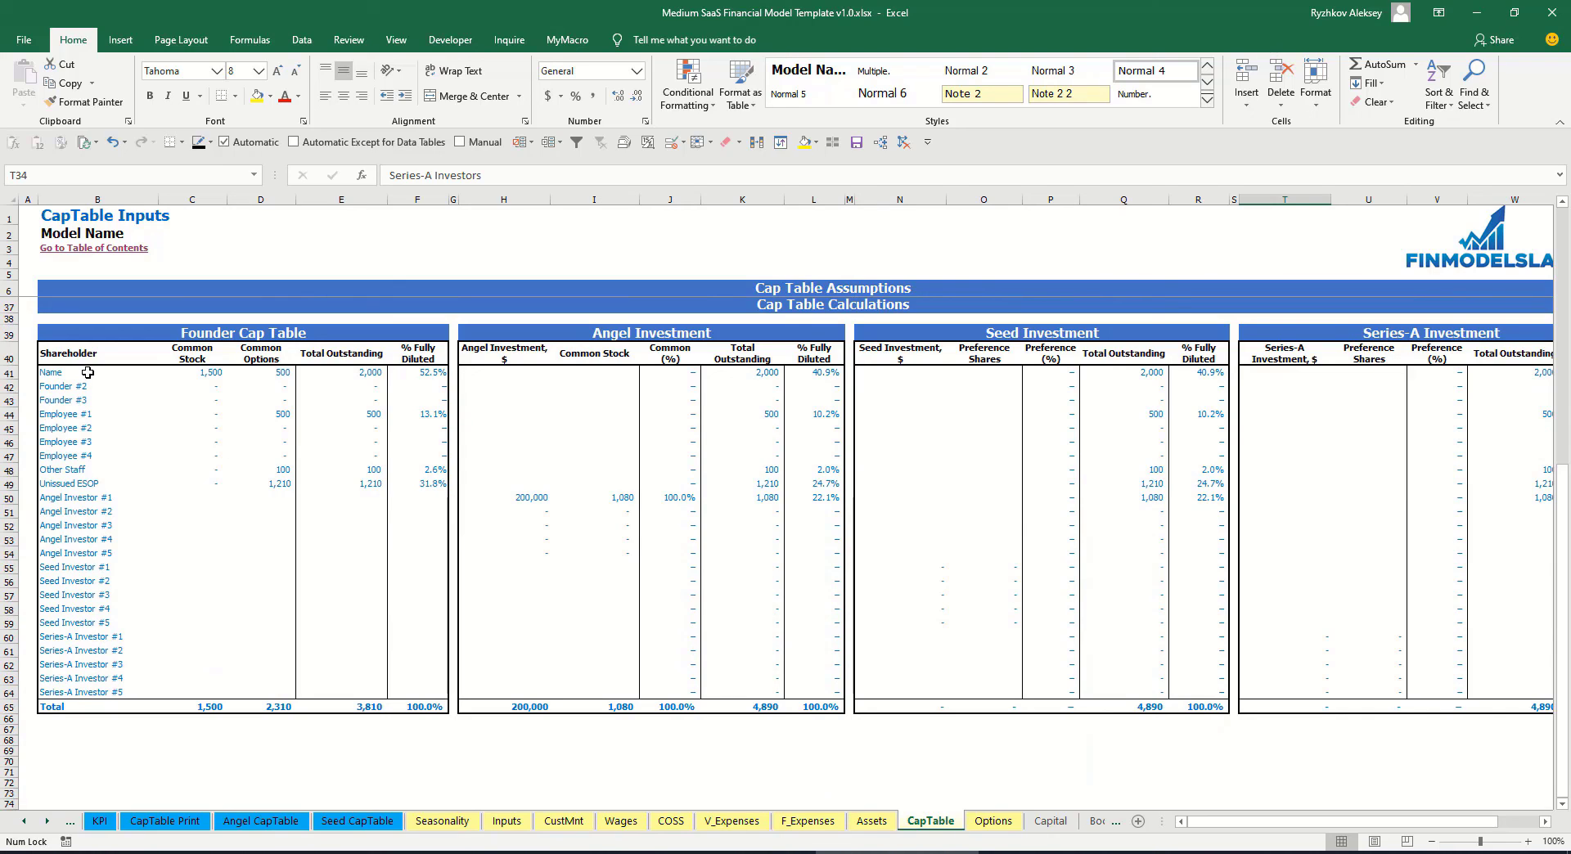
left_click_drag(88, 372, 99, 463)
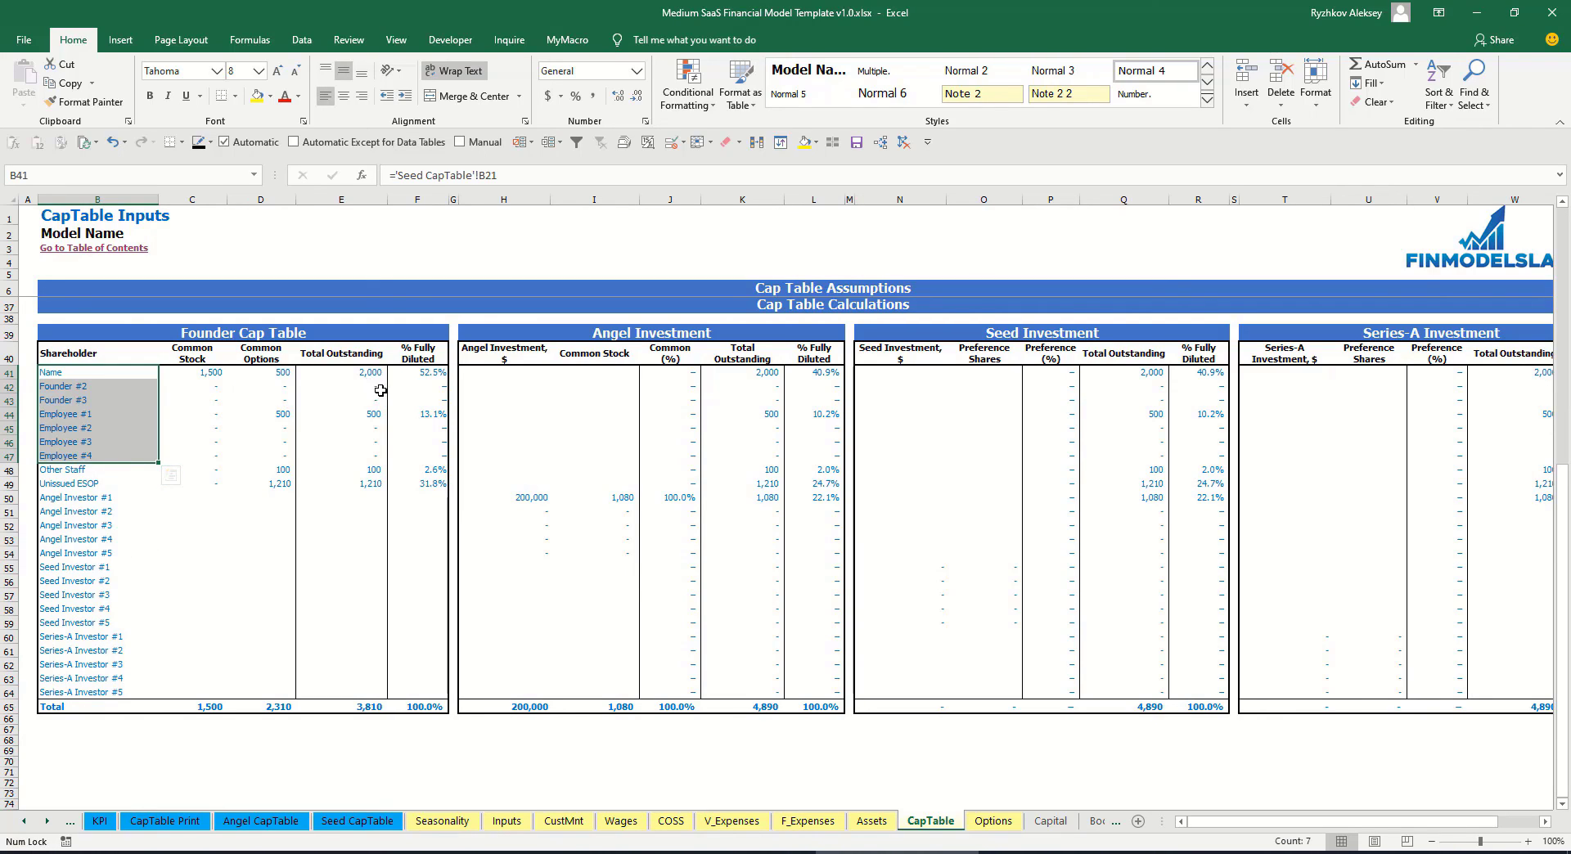
left_click_drag(412, 376, 417, 484)
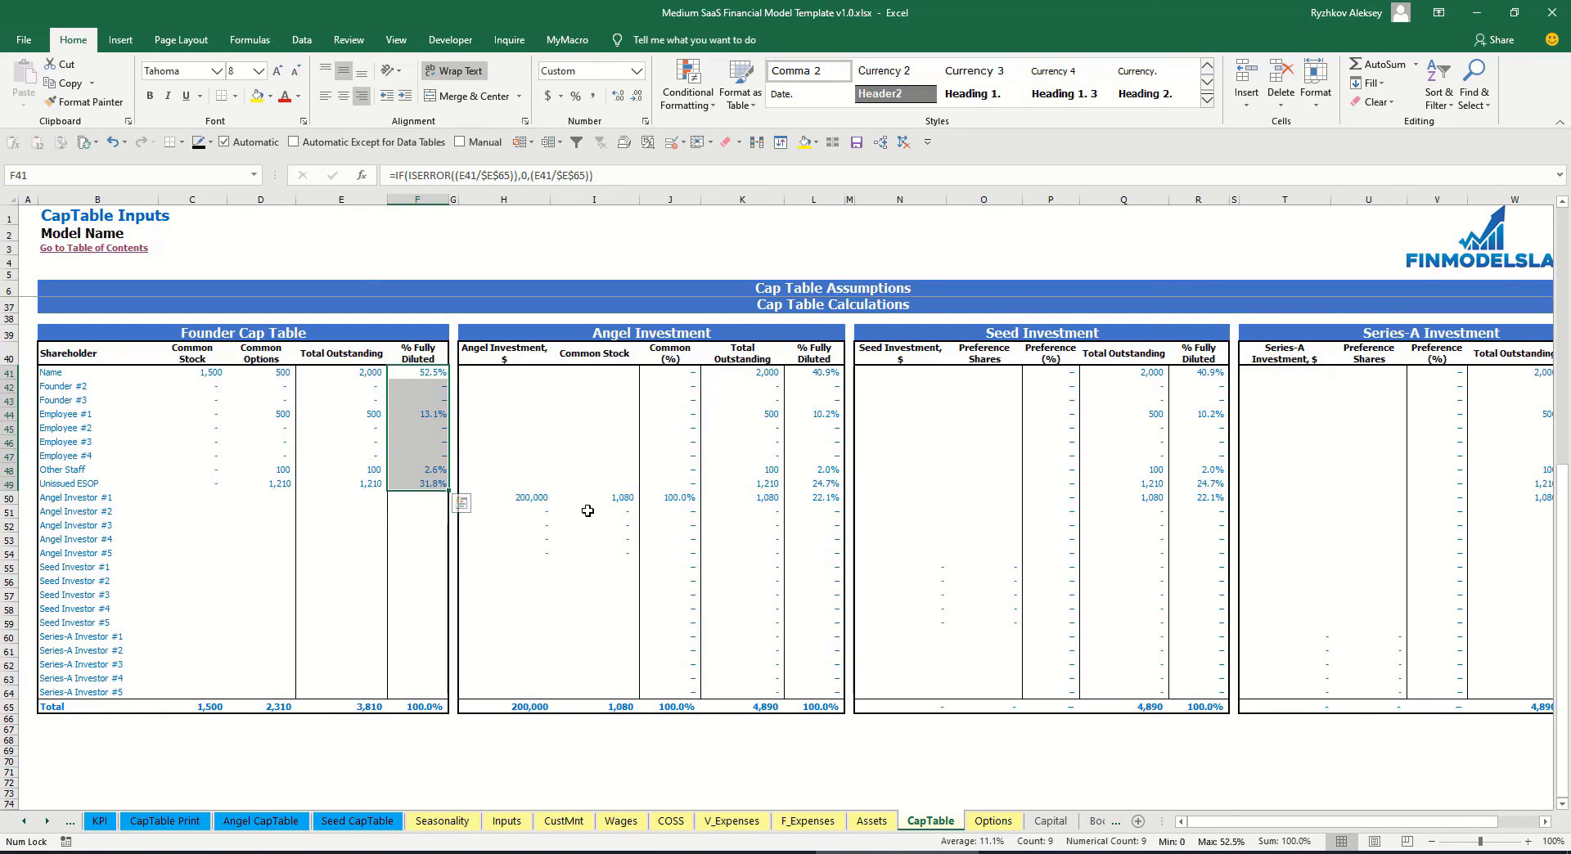
left_click_drag(528, 497, 532, 553)
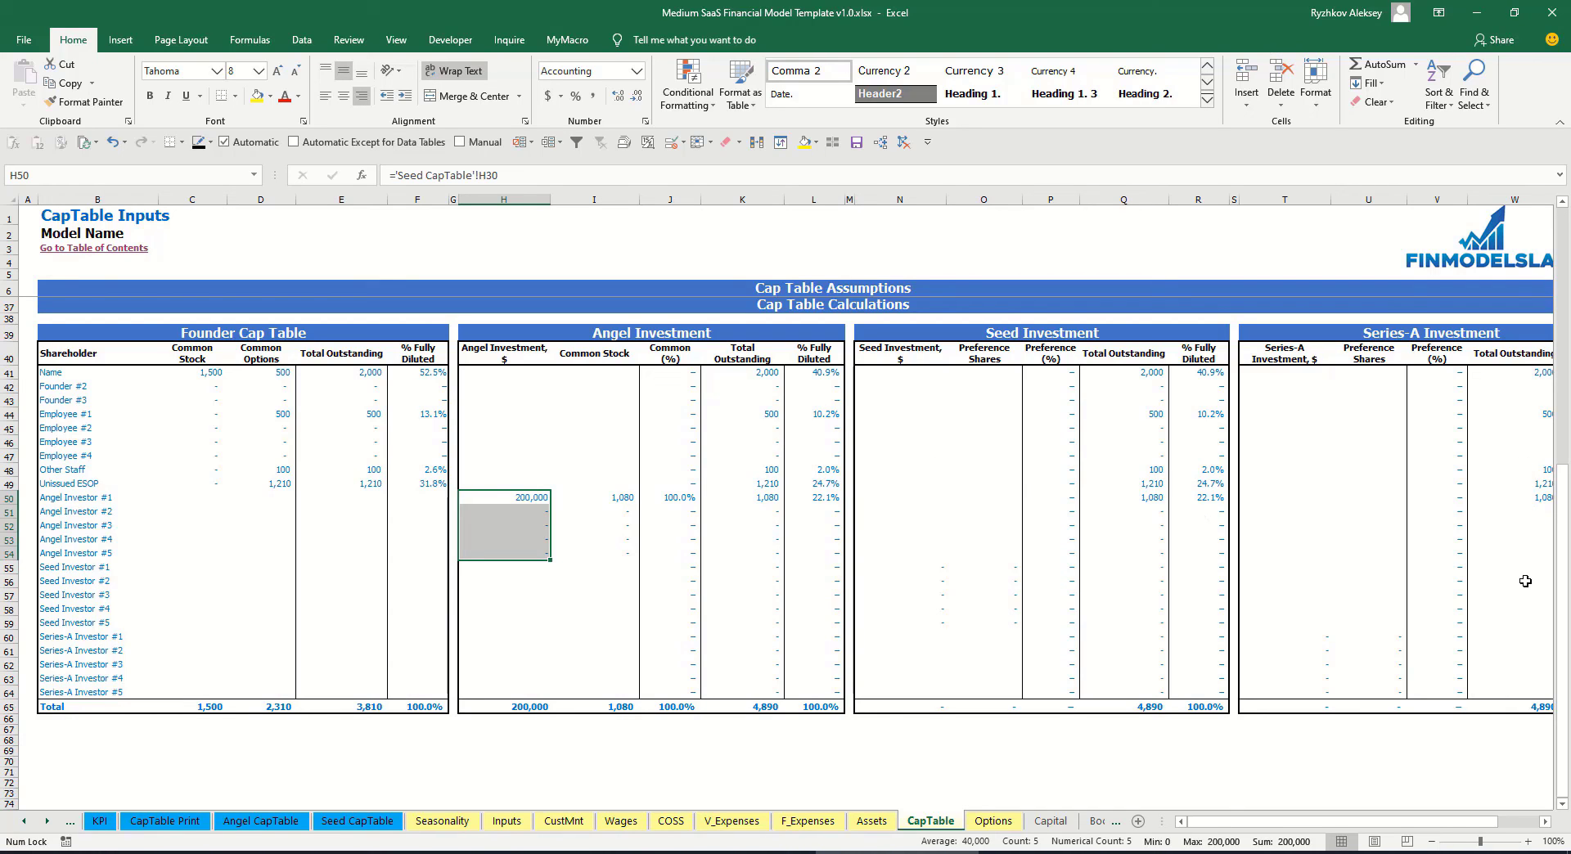
scroll(896, 594, "up", 10)
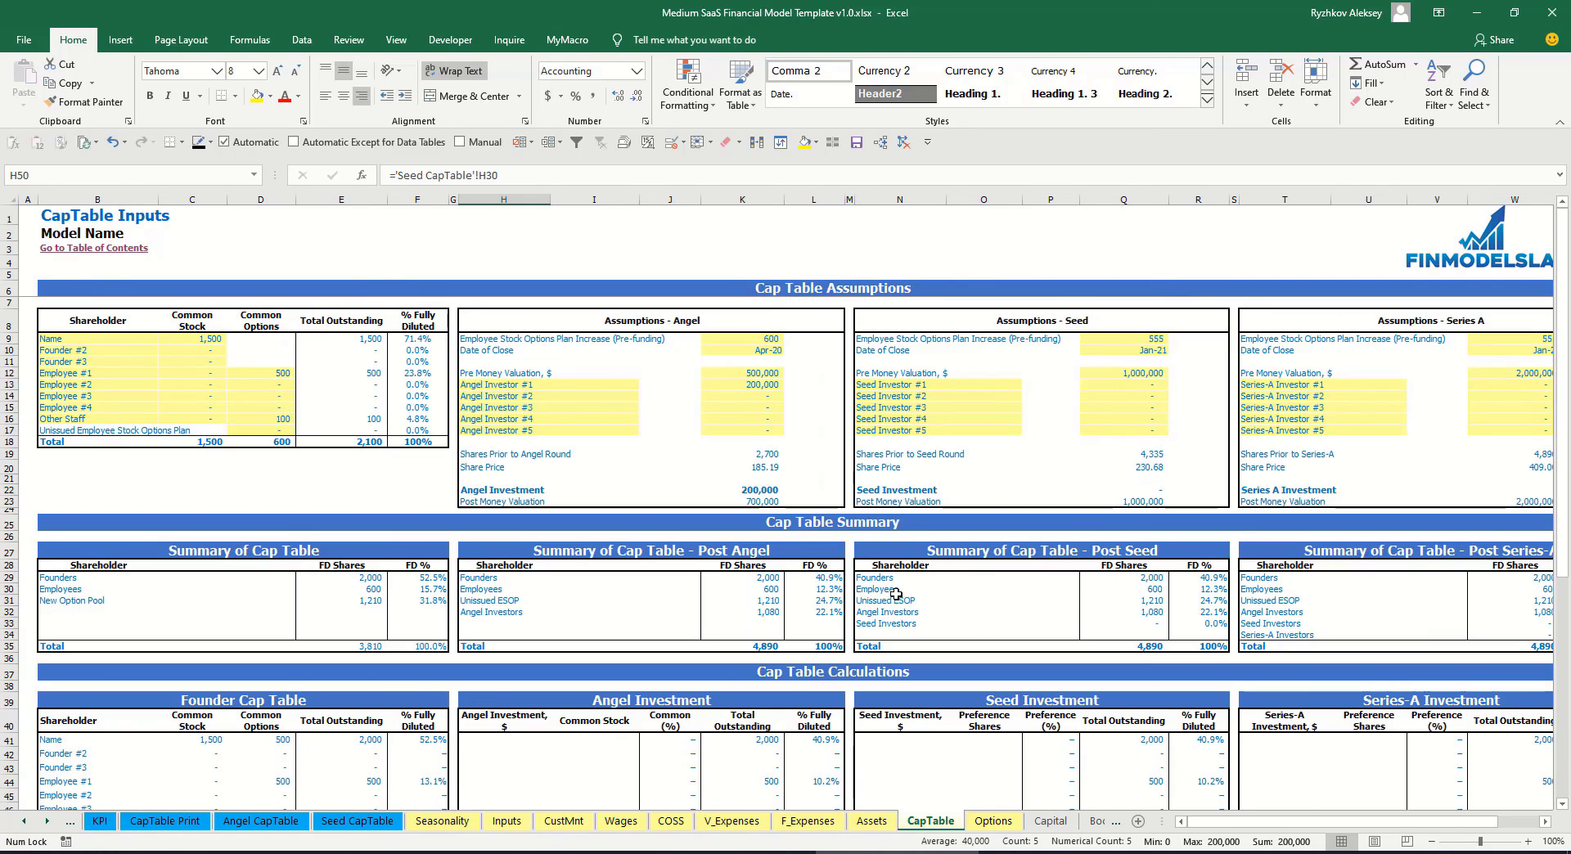
- On the Options sheet, go over the funding rounds and set Founder #1's new Seed options issuance to 600
left_click(991, 821)
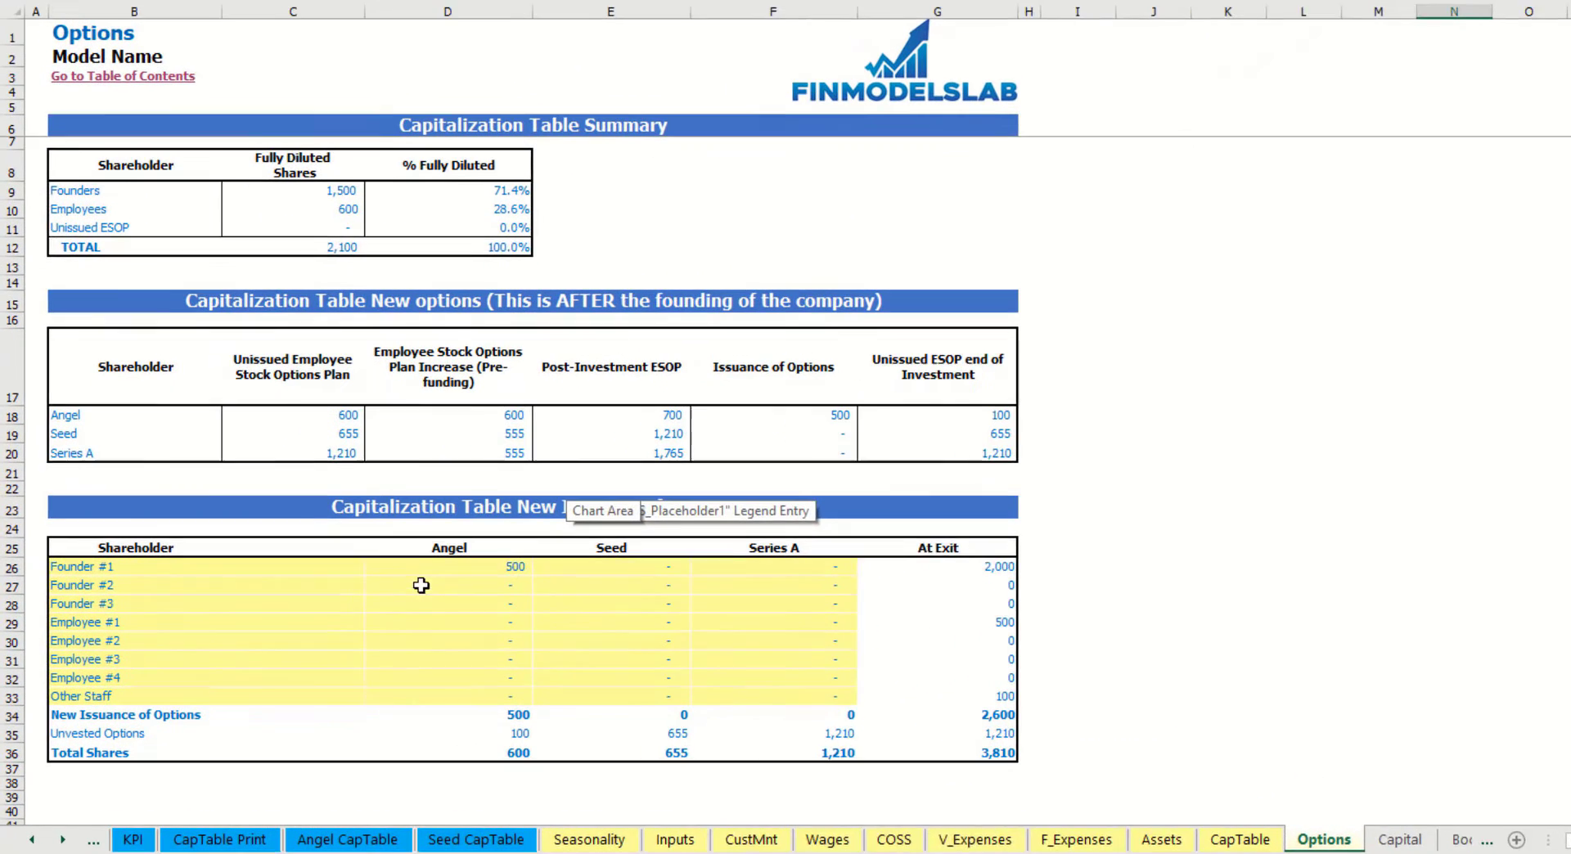
left_click(1343, 394)
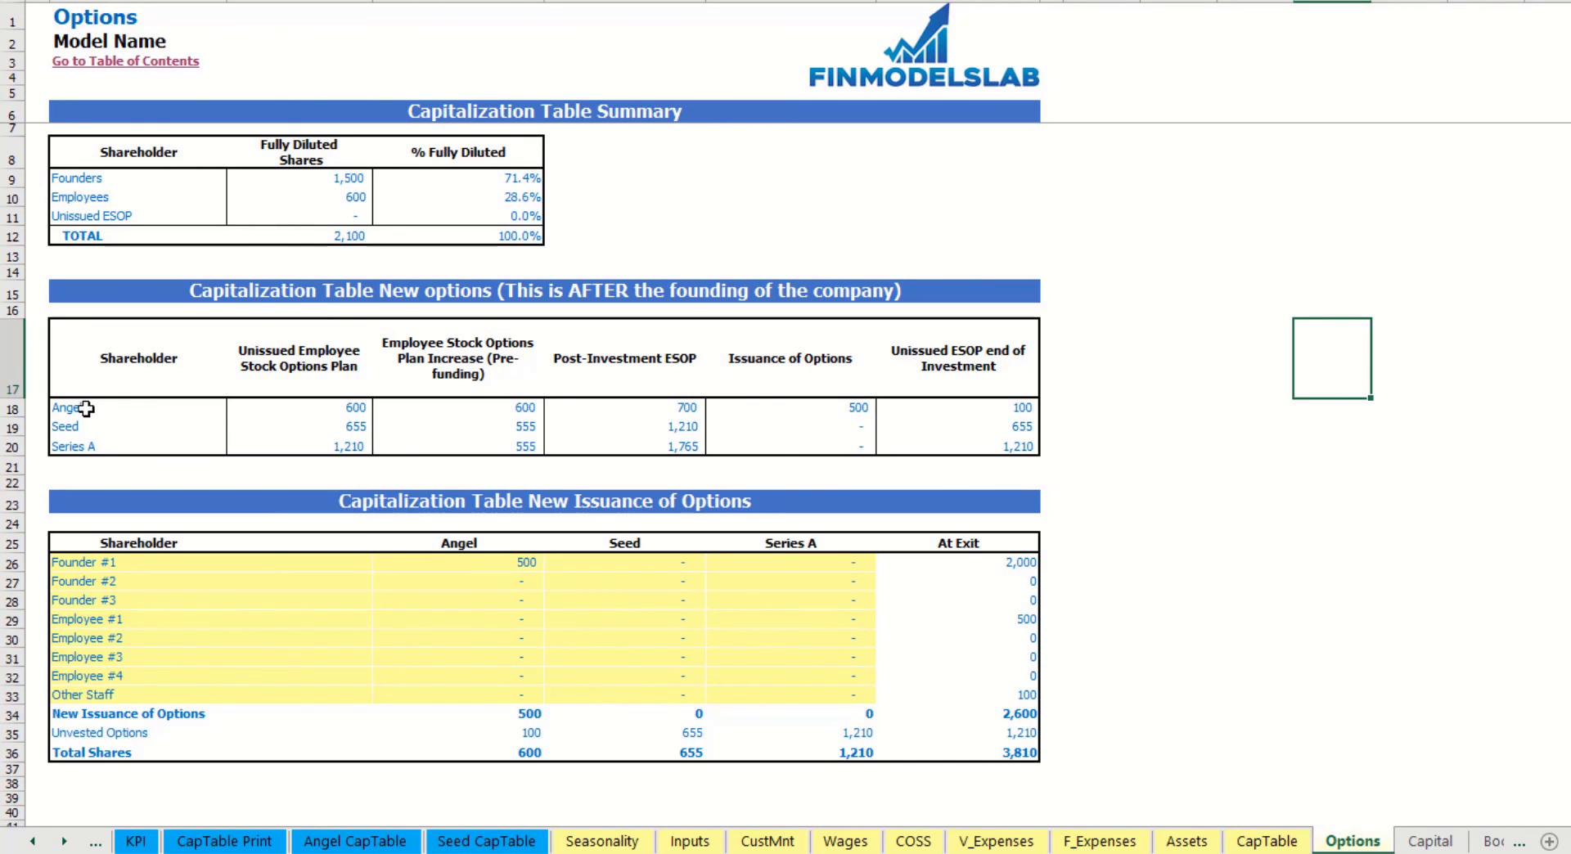
left_click_drag(86, 408, 88, 437)
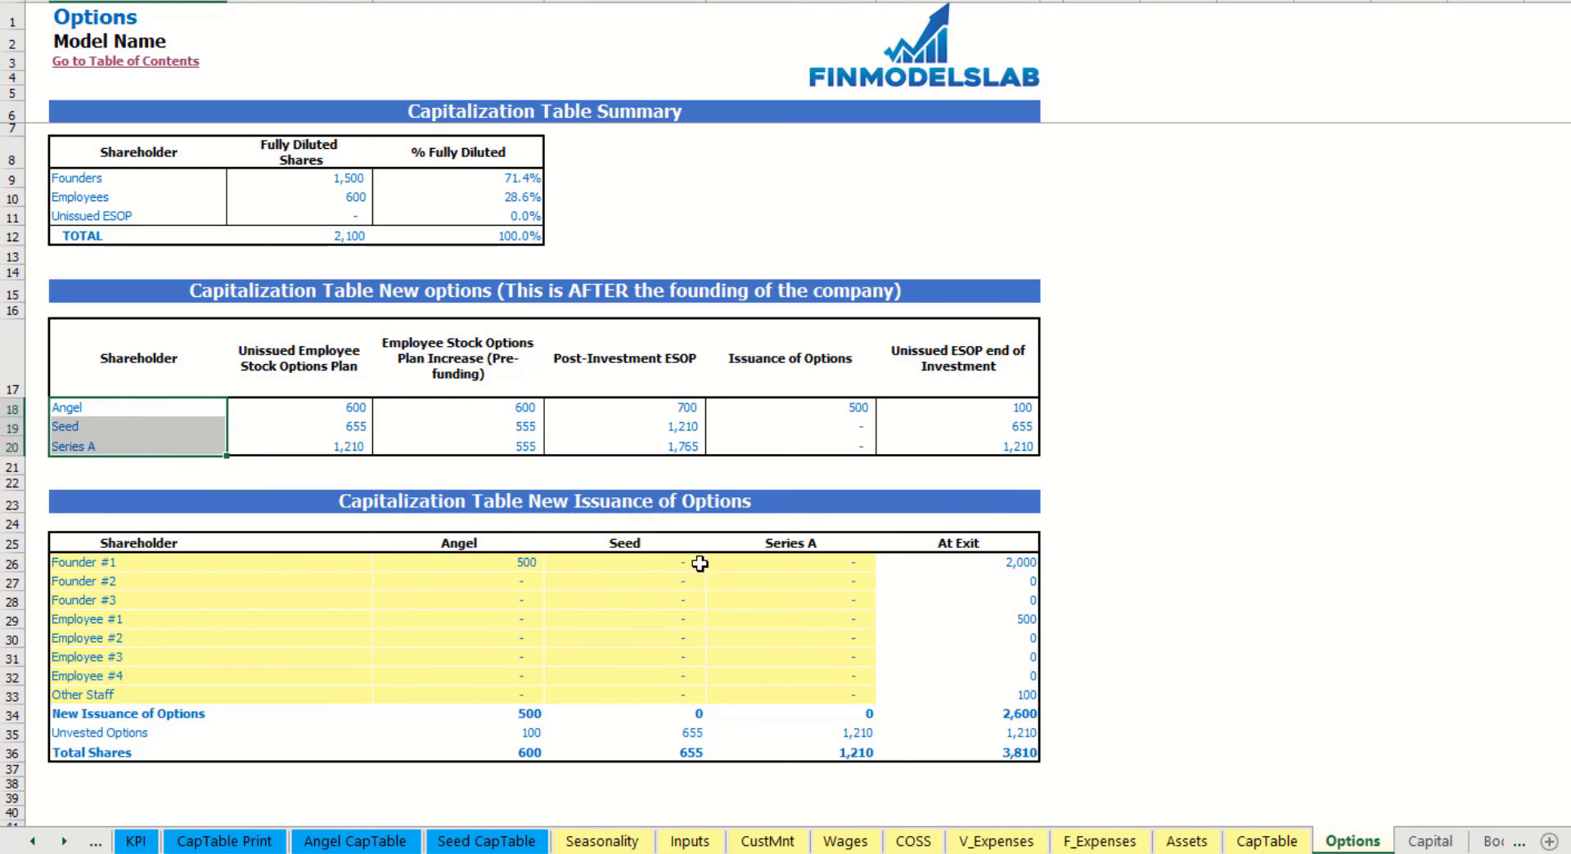
left_click(611, 565)
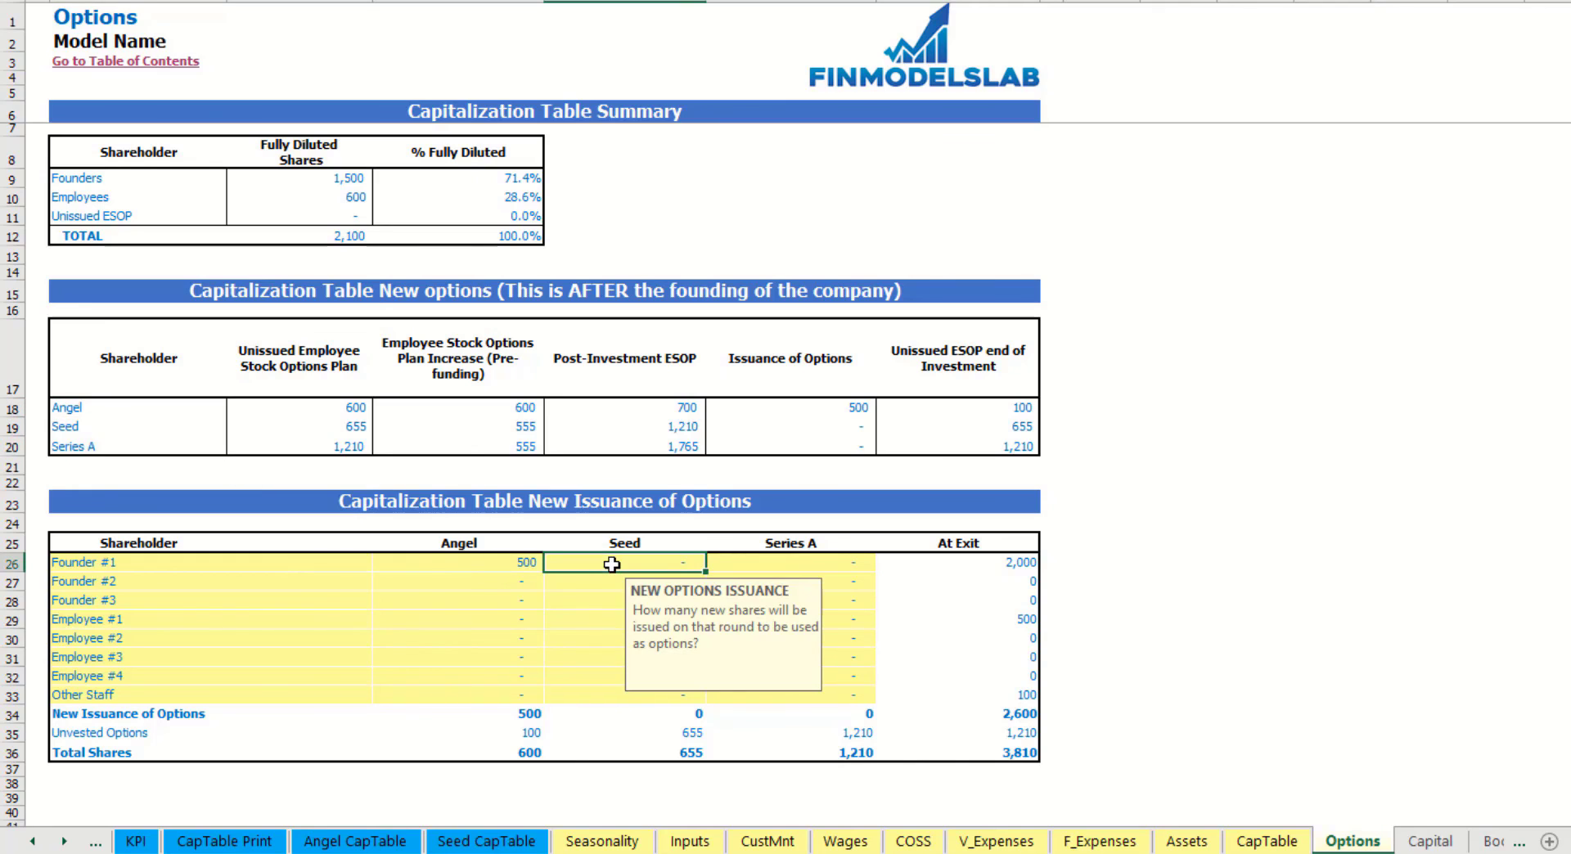
type("600")
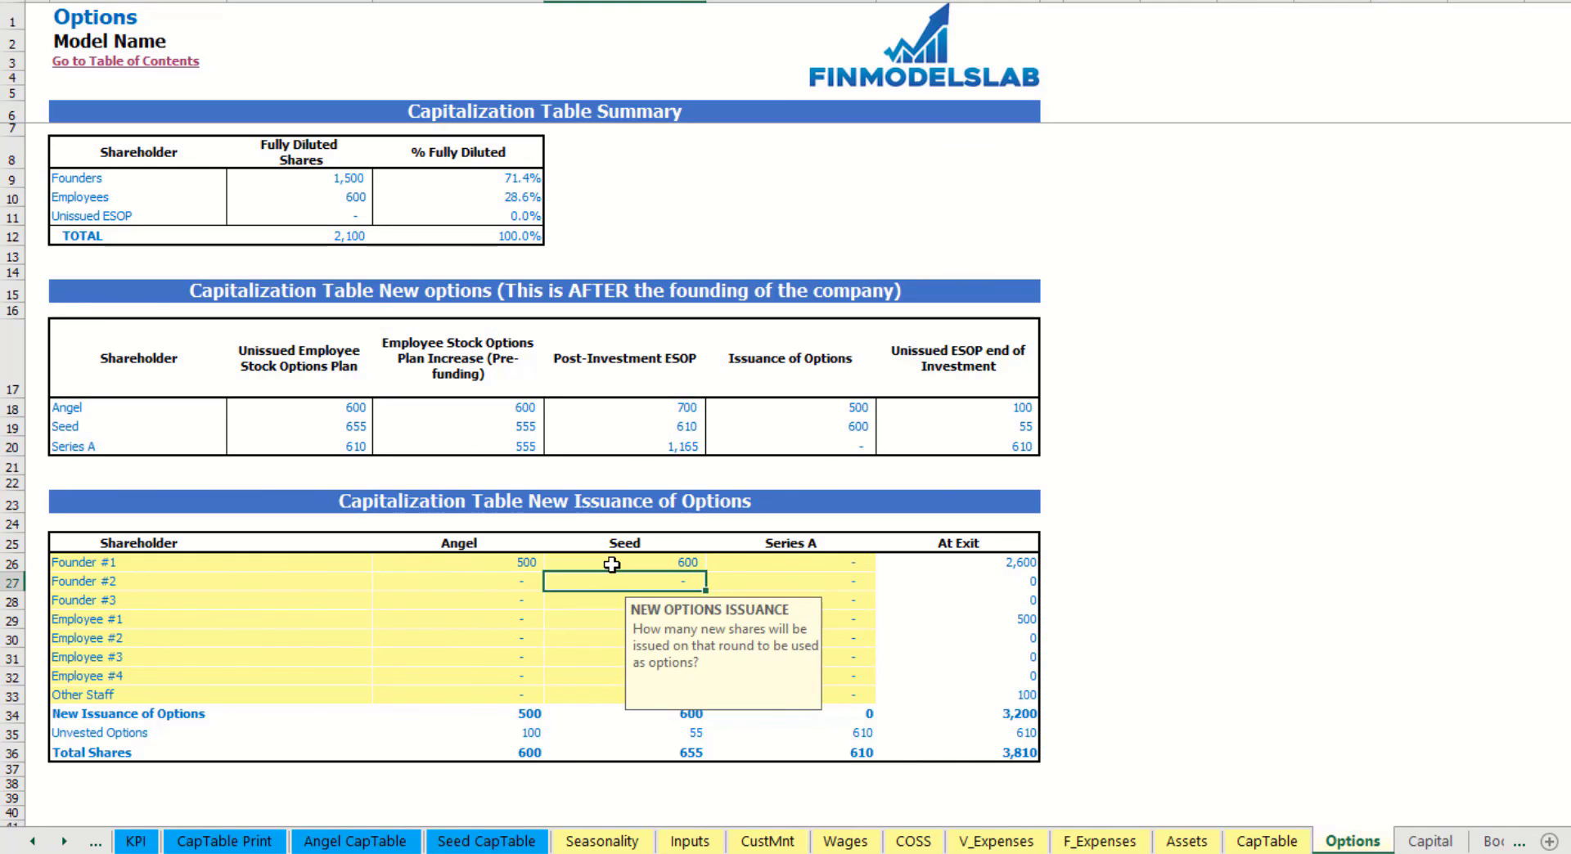
- Enter Employee #1's new options issuance for the Series A round
left_click(189, 618)
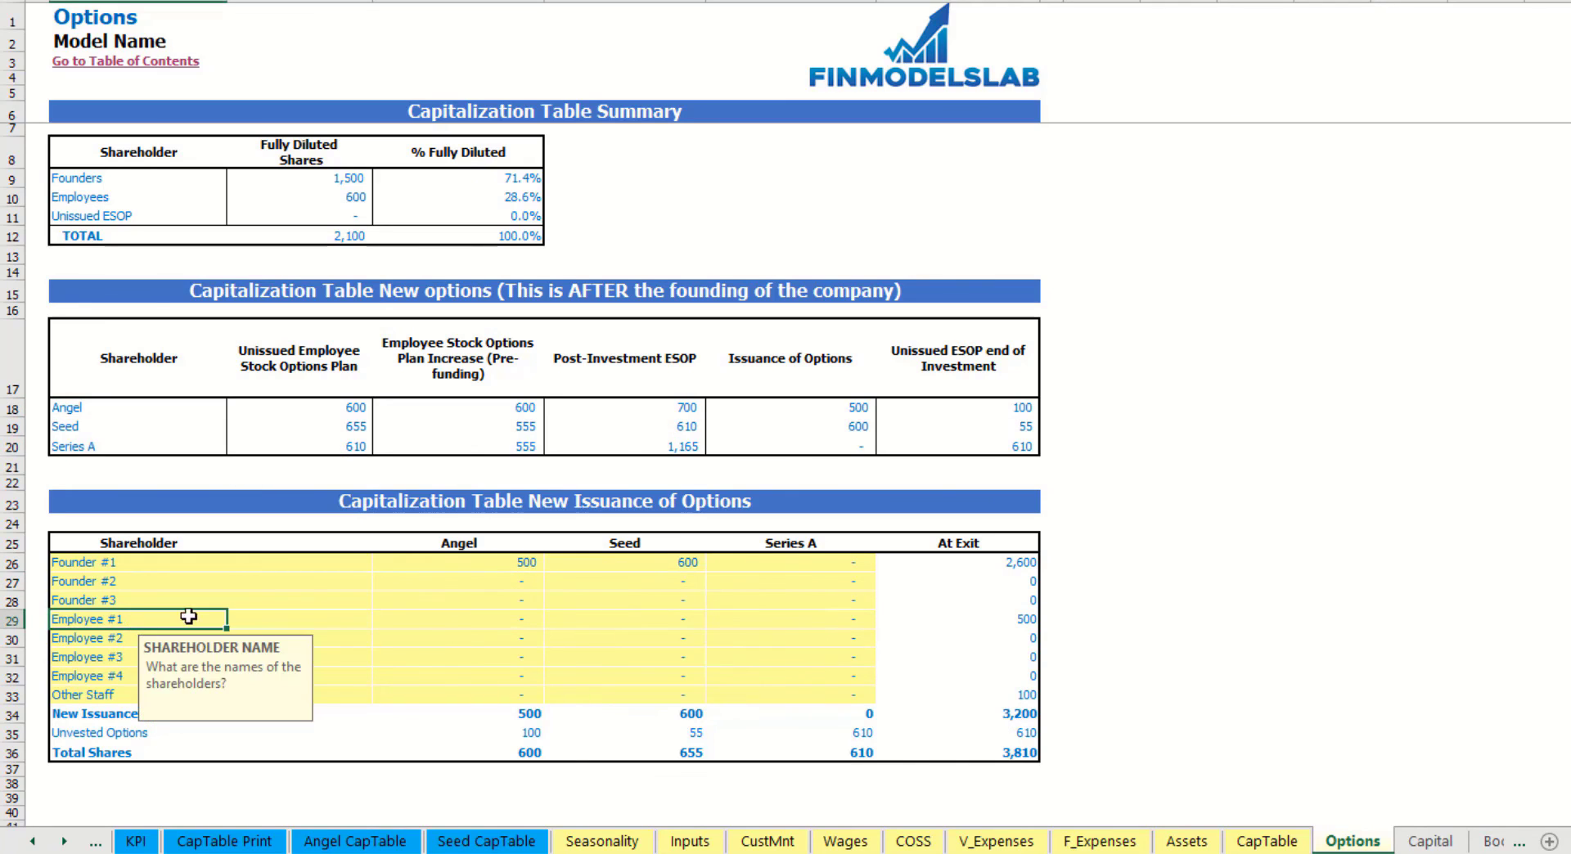
left_click(830, 618)
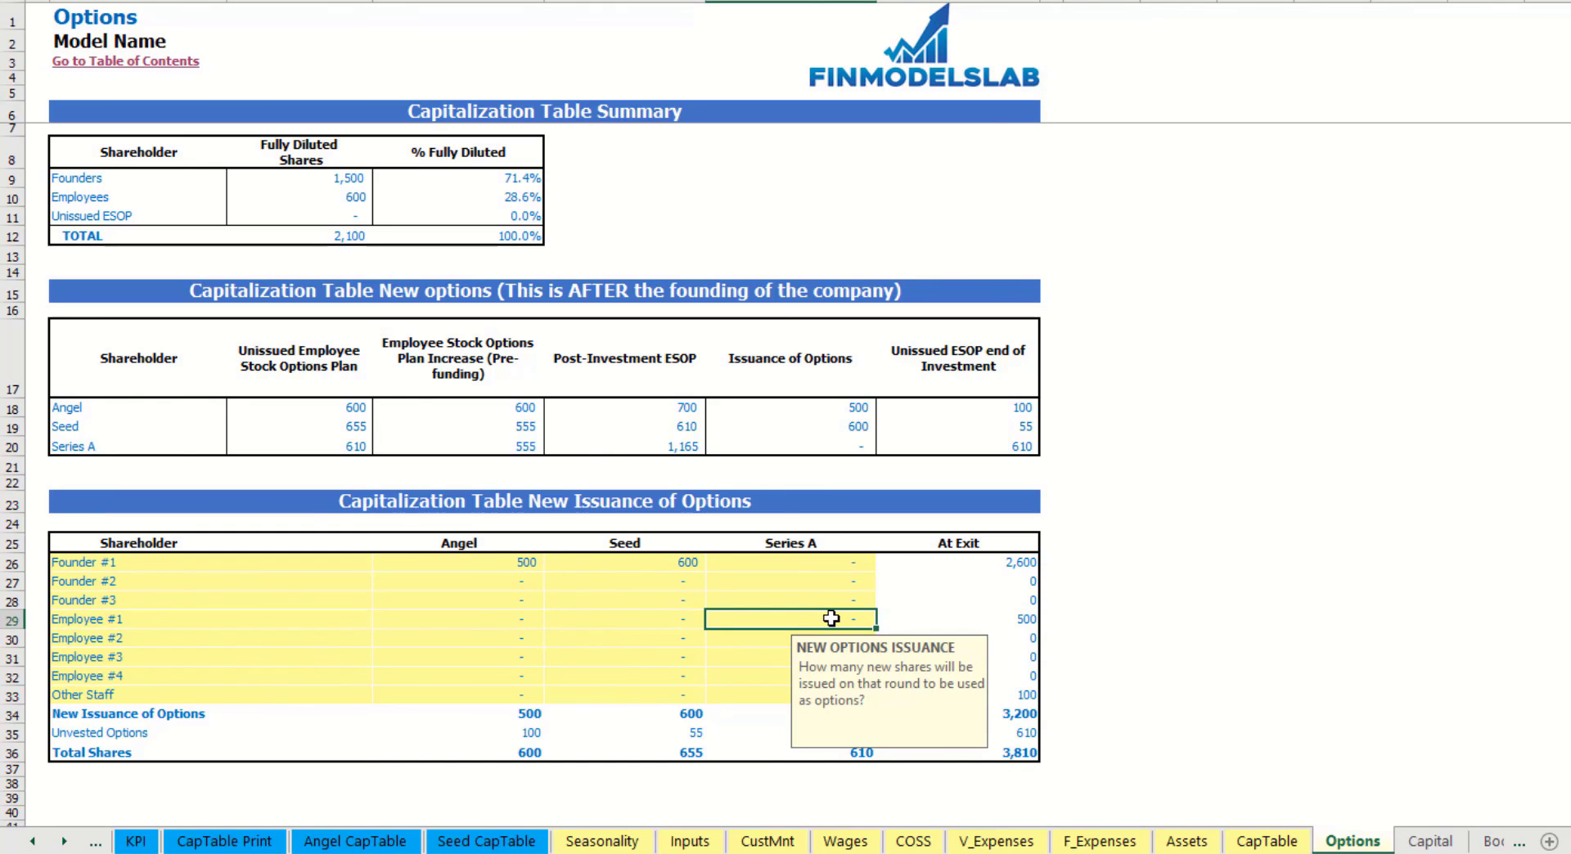
left_click(1190, 563)
- Review the capitalization outputs on the CapTable Print, Angel CapTable and Seed CapTable sheets, including angel investors and total shares outstanding
left_click(225, 841)
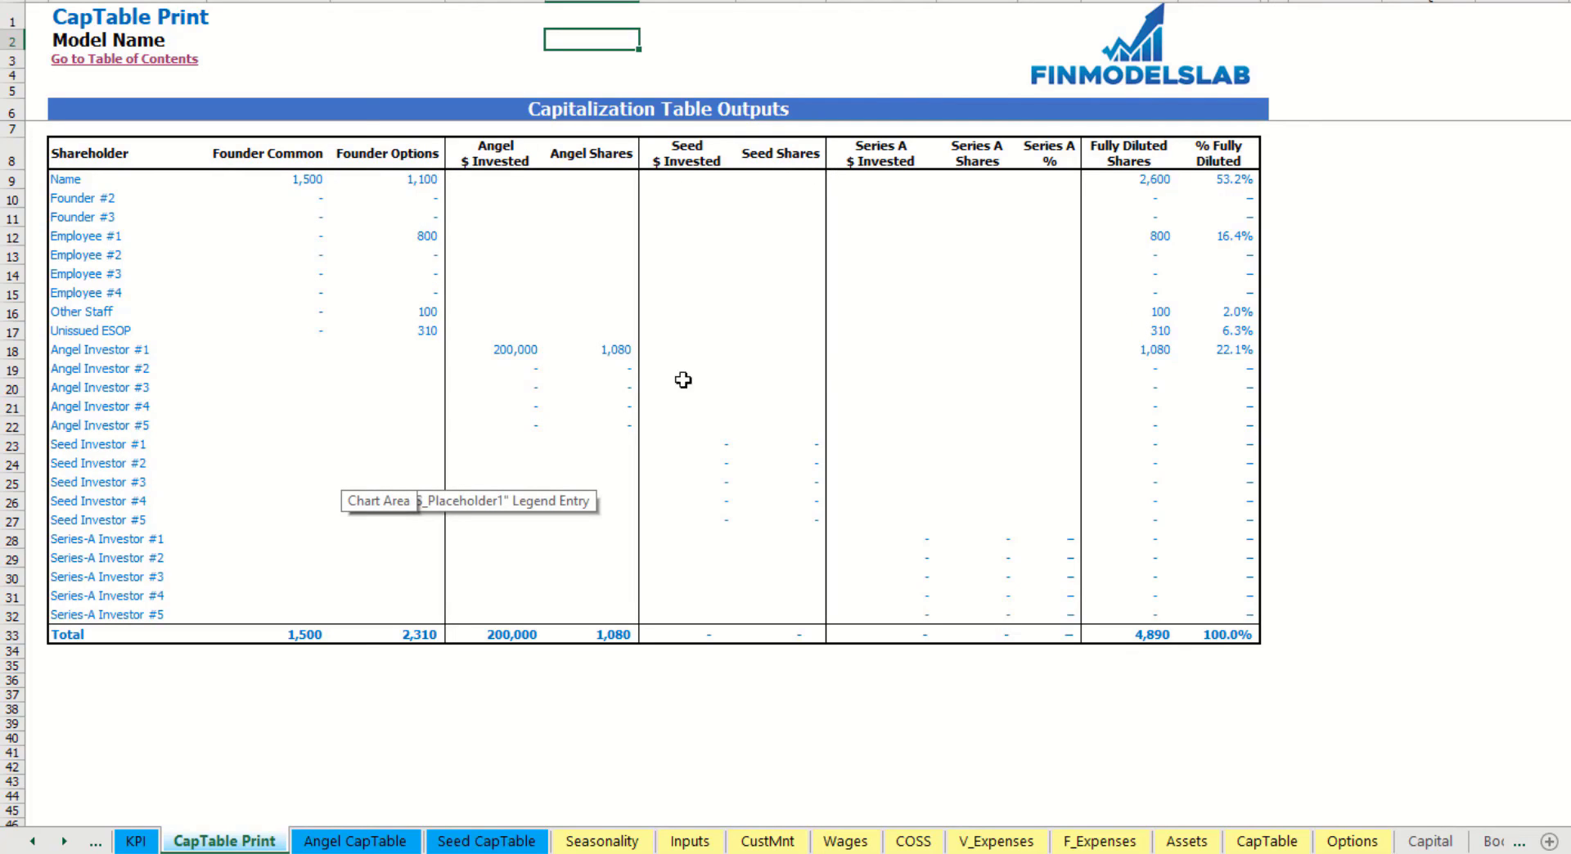
left_click(354, 841)
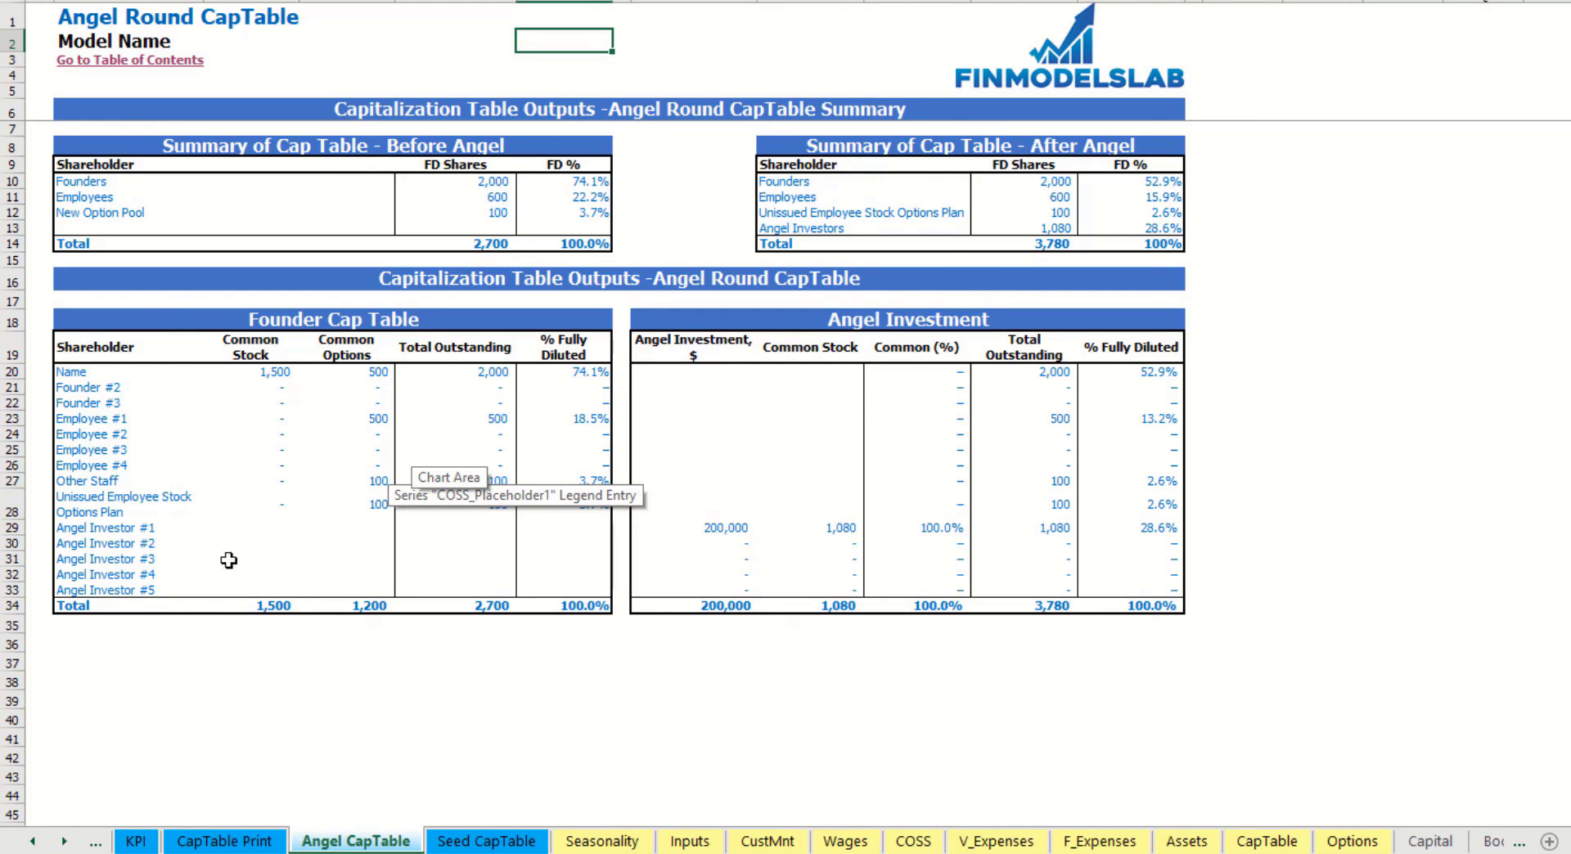
left_click_drag(182, 528, 163, 574)
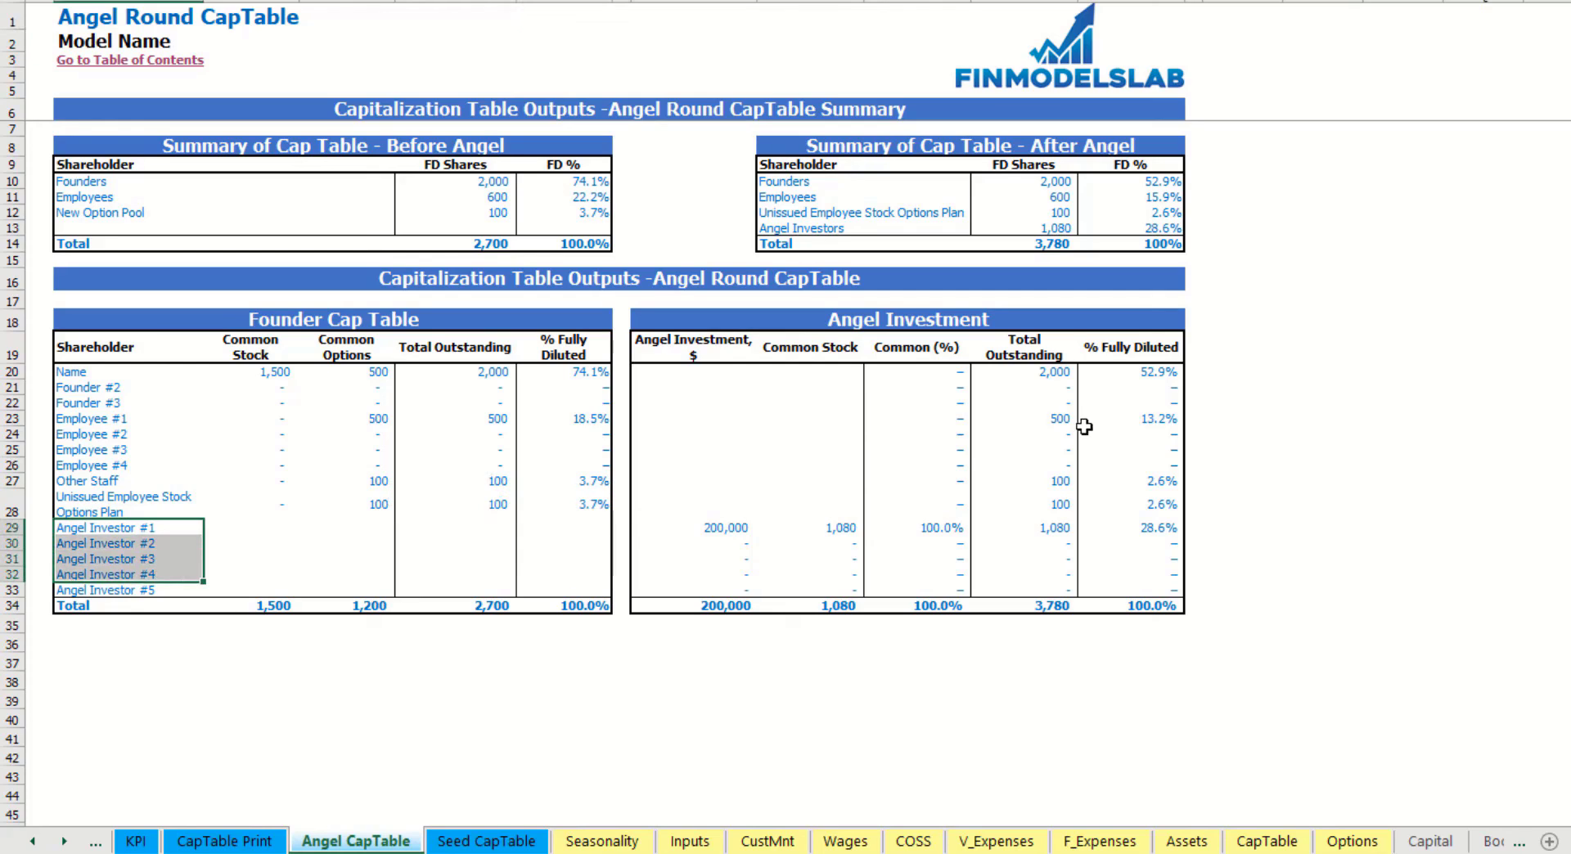
left_click_drag(1133, 387, 1128, 544)
left_click_drag(1025, 358, 1023, 543)
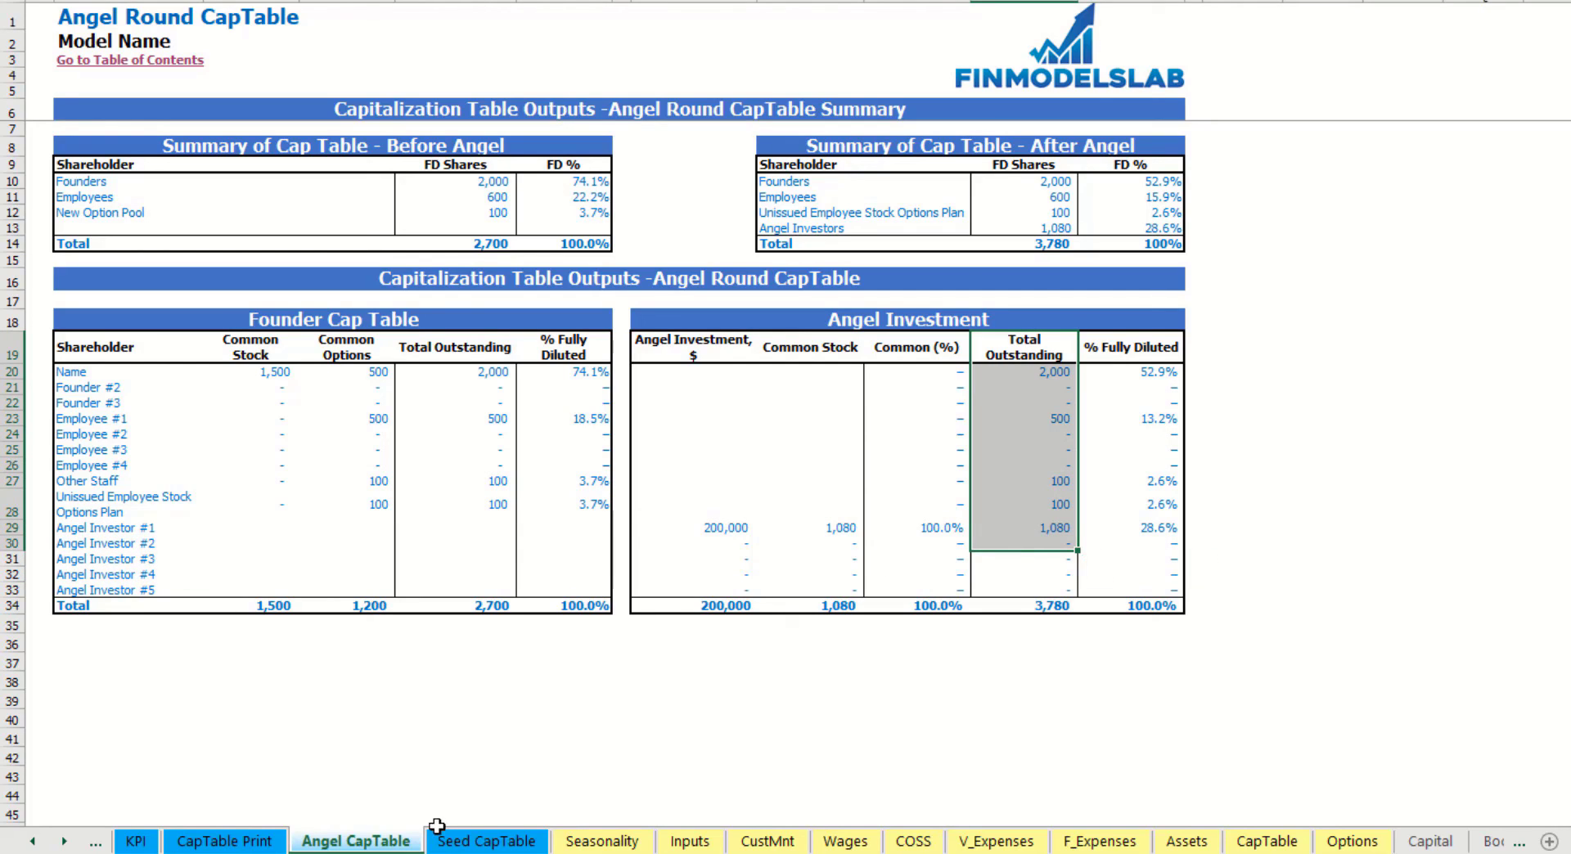
left_click(446, 840)
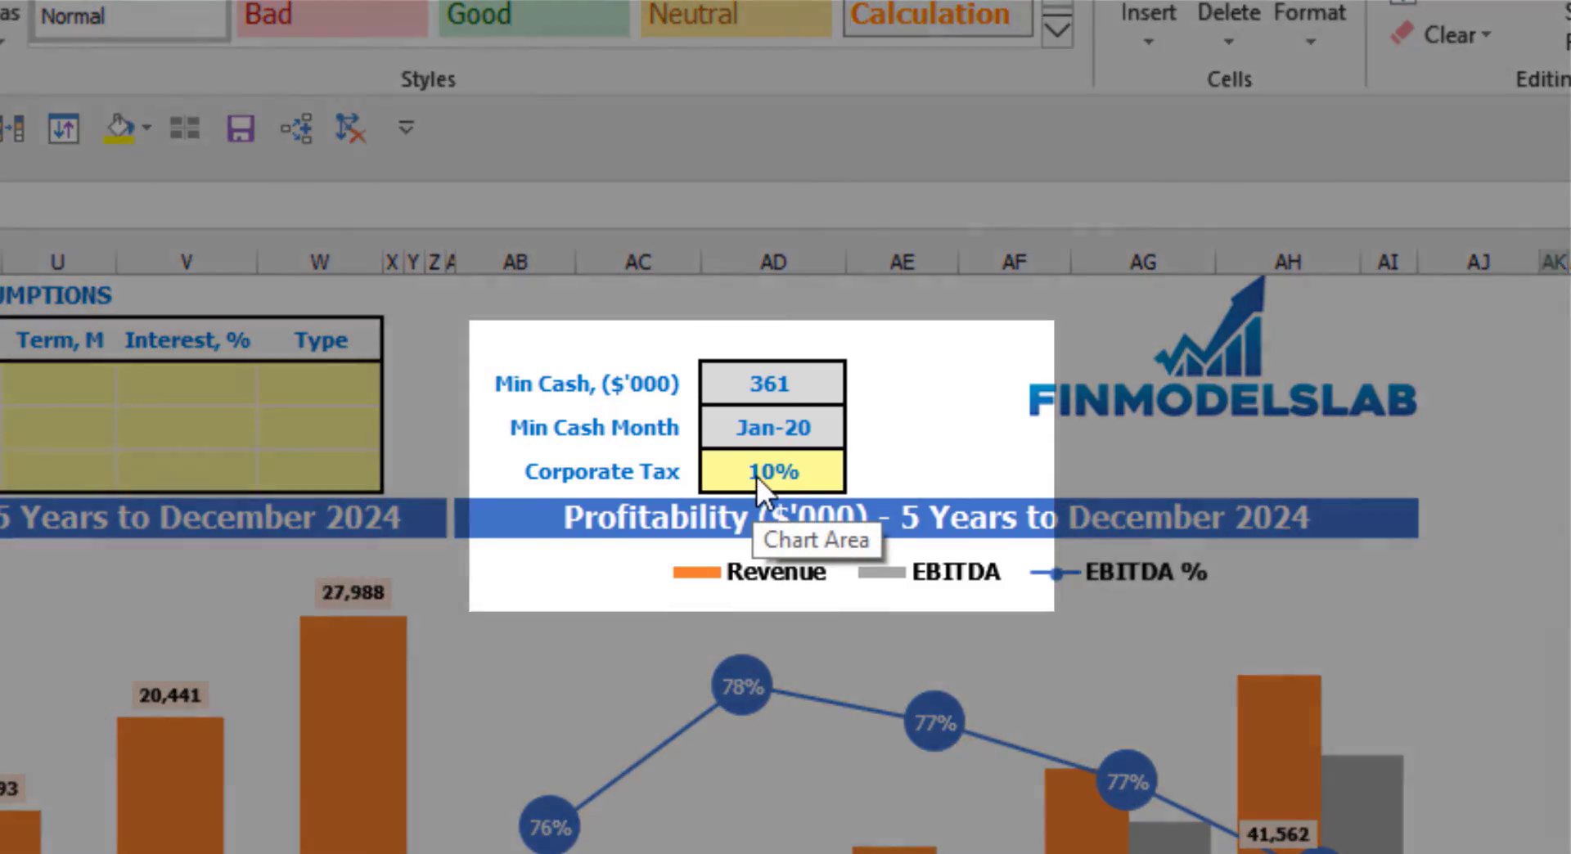
- Set the Corporate Tax rate on the Dashboard to 30%
left_click(756, 477)
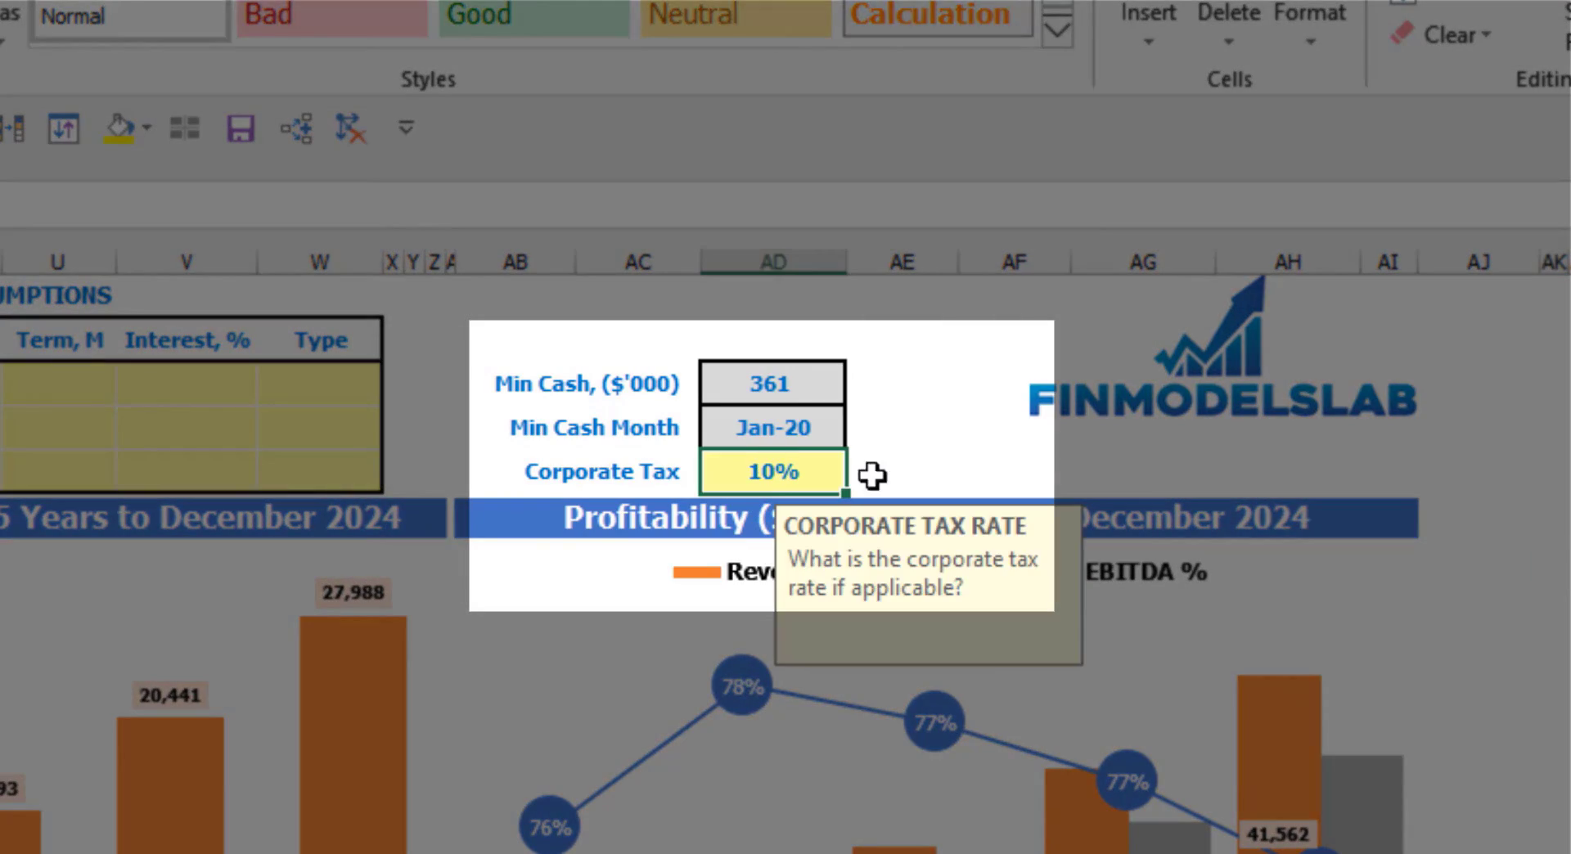
type("30")
key("Return")
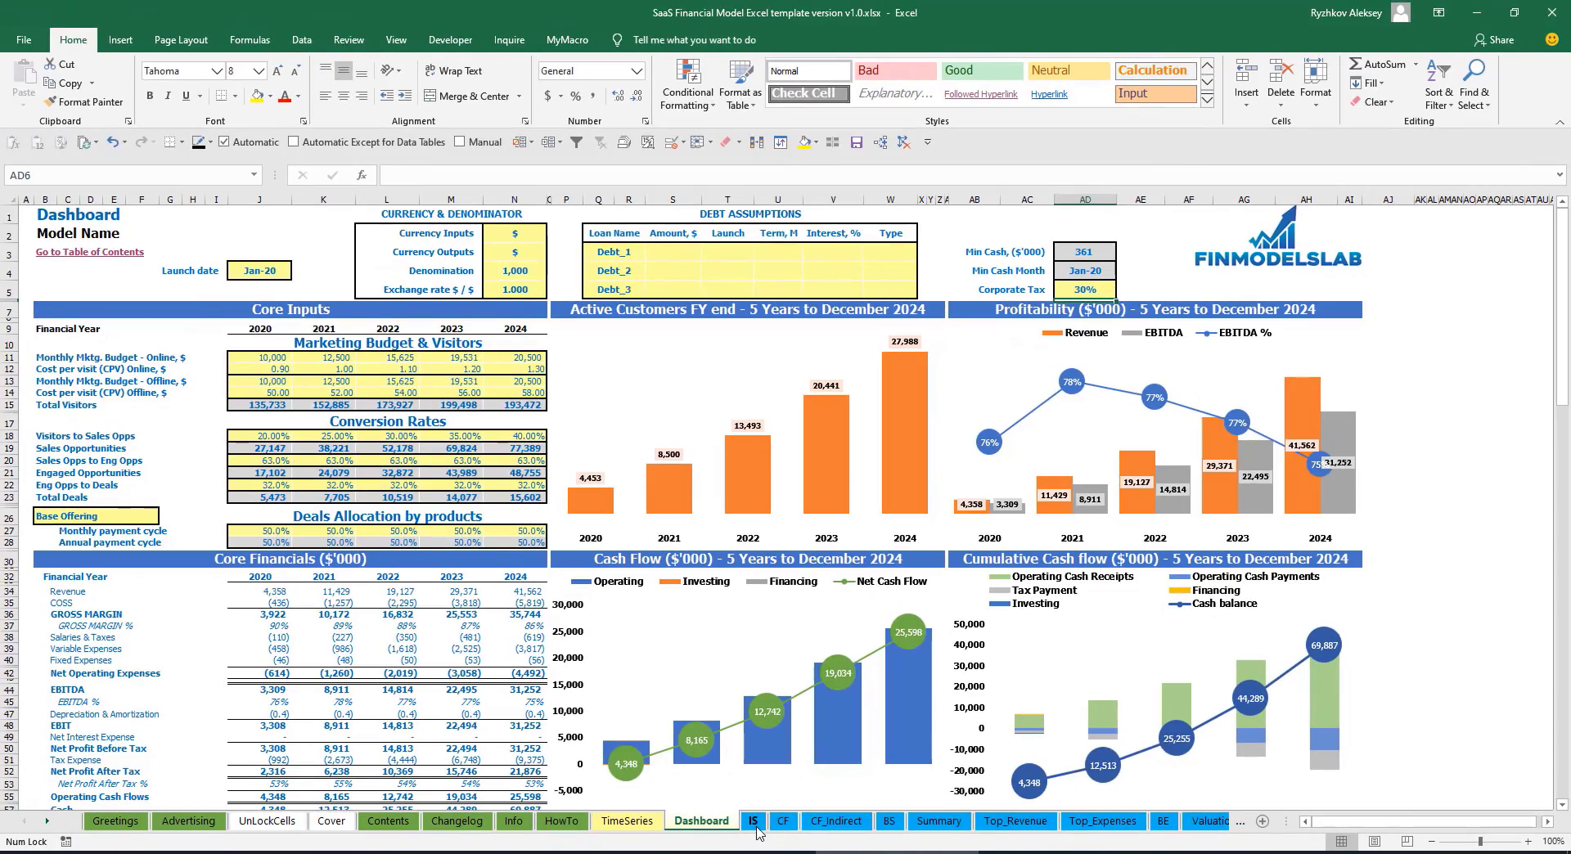
- Trace the corporate tax lines through the income statement, cash flow and balance sheet, including Tax Expense and Corporate Tax Payable
left_click(754, 823)
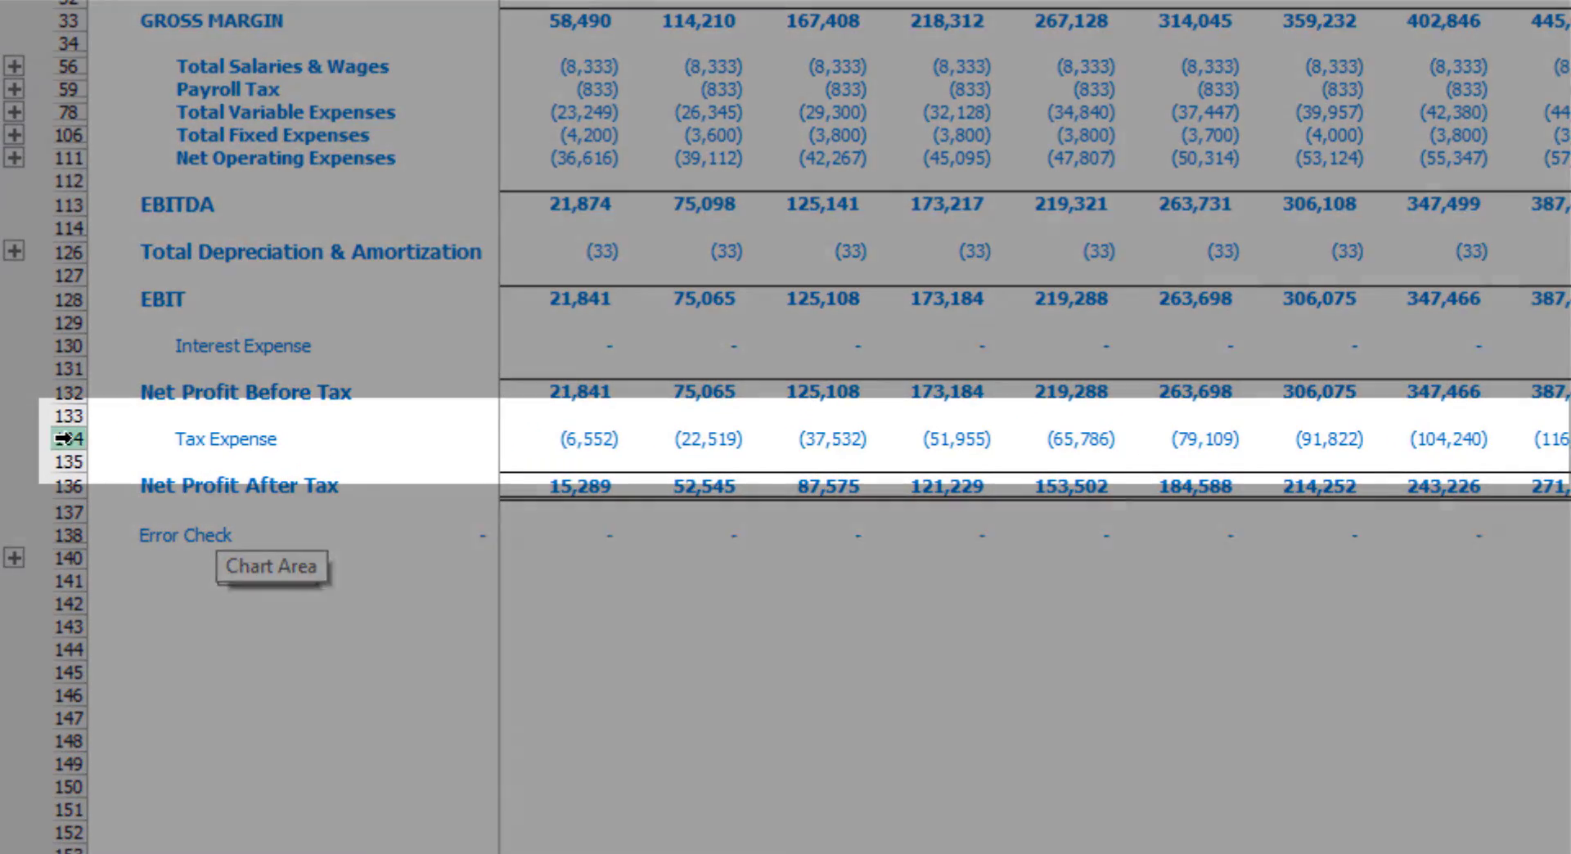
left_click(71, 446)
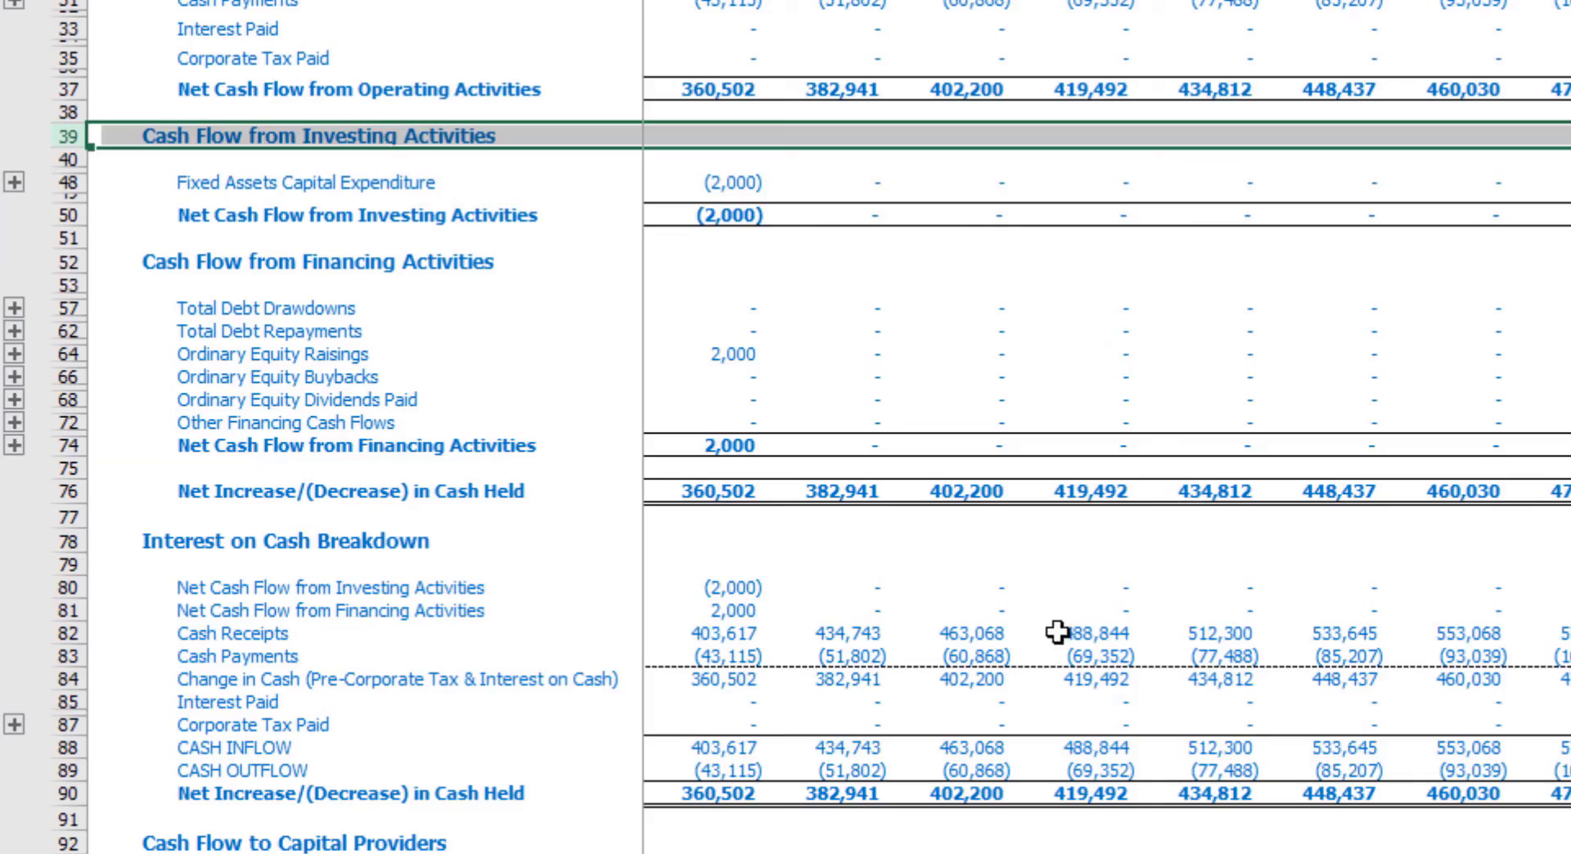
scroll(1052, 635, "up", 5)
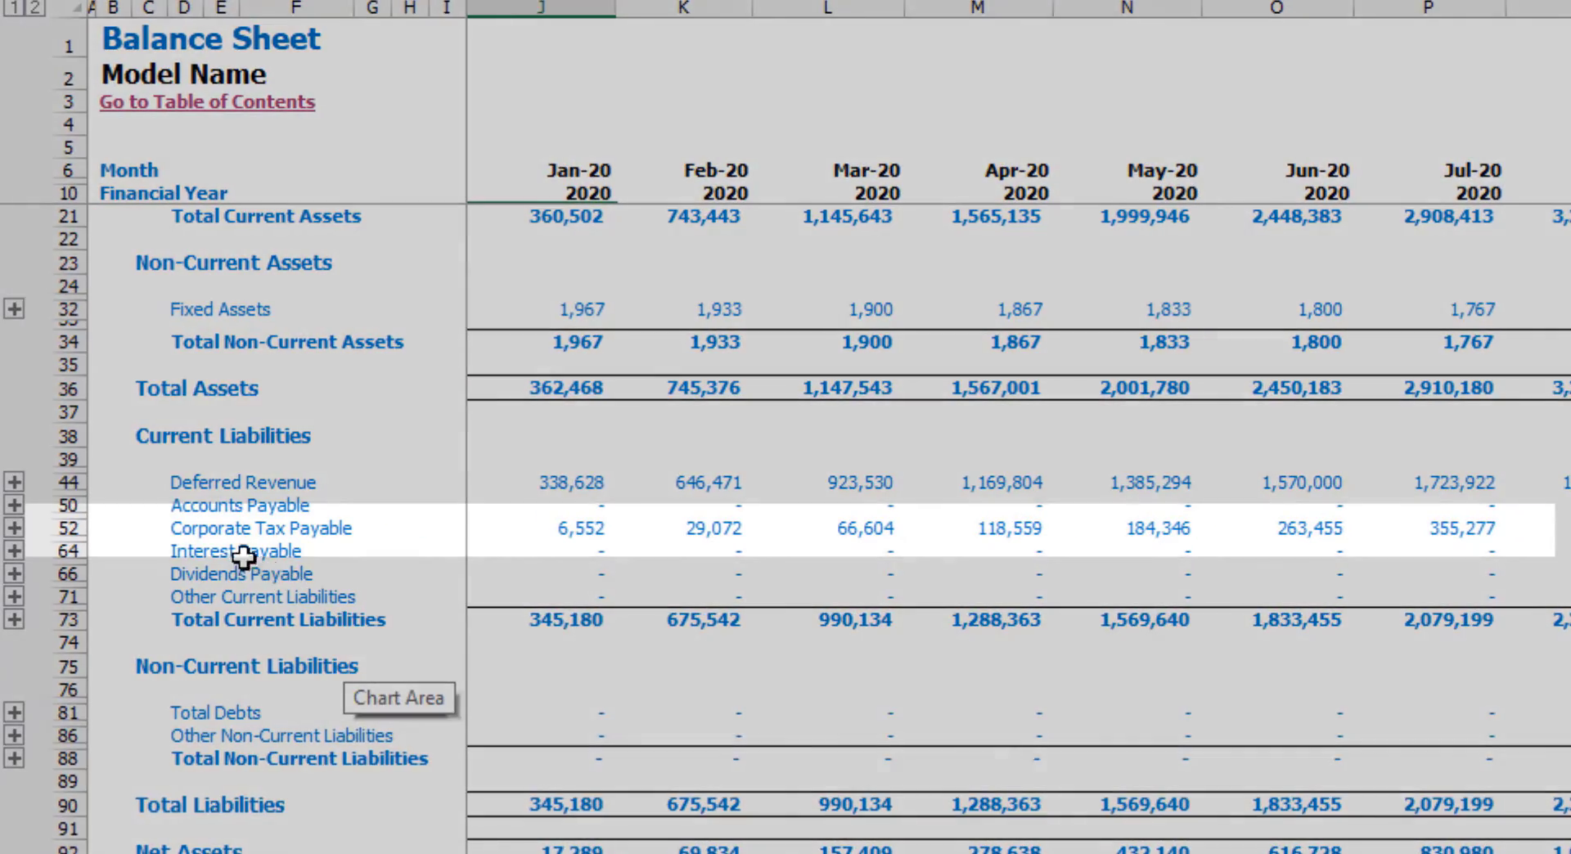
left_click(91, 529)
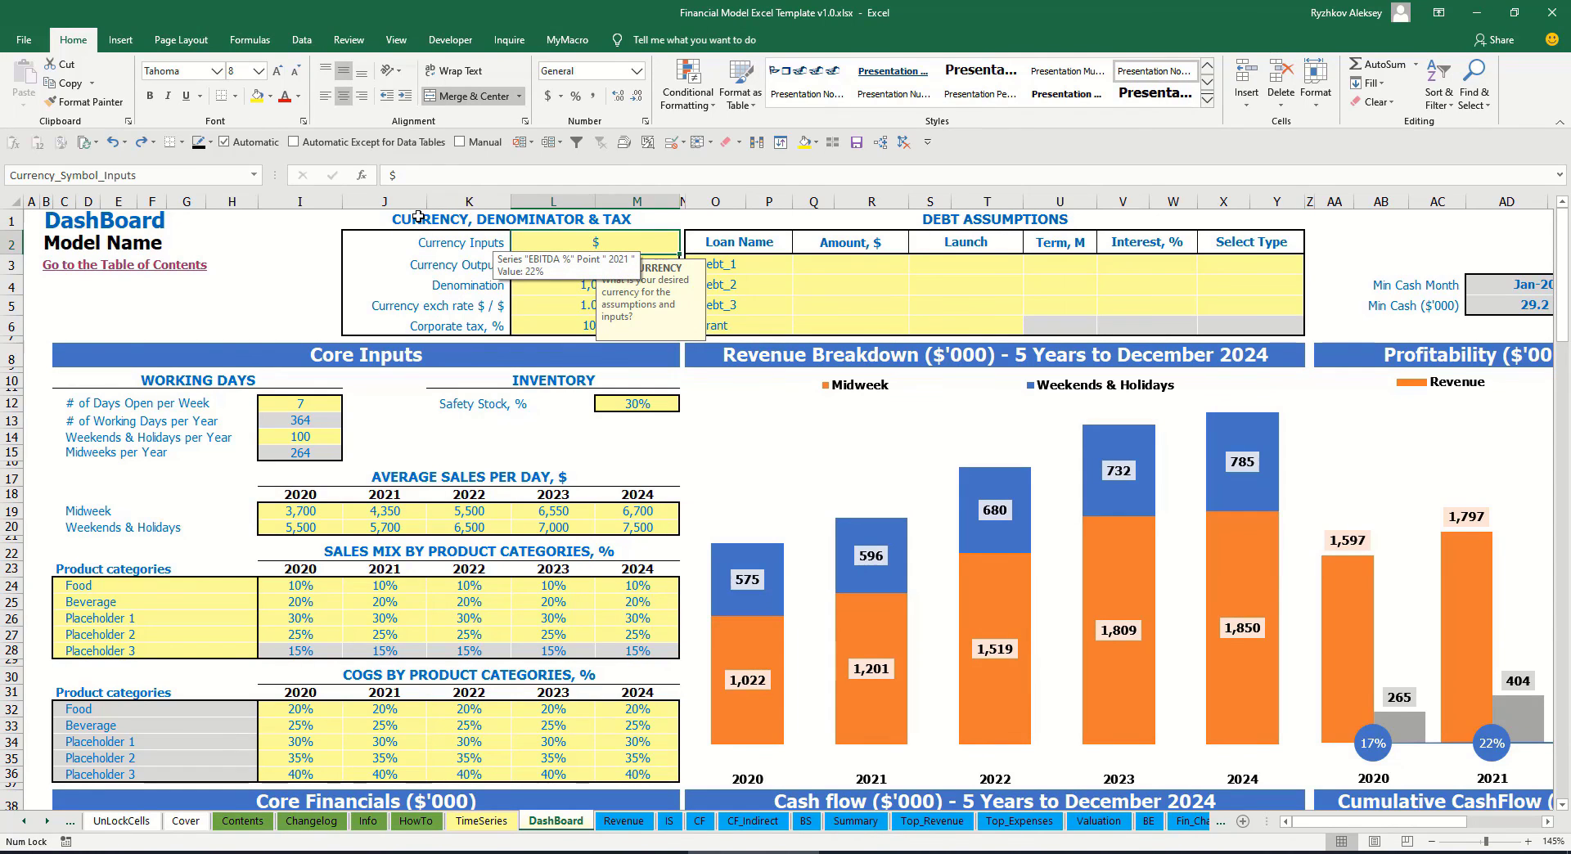
- In the Financial Model Excel Template's DashBoard, set Currency Inputs to USD and Currency Outputs to EUR
left_click(280, 251)
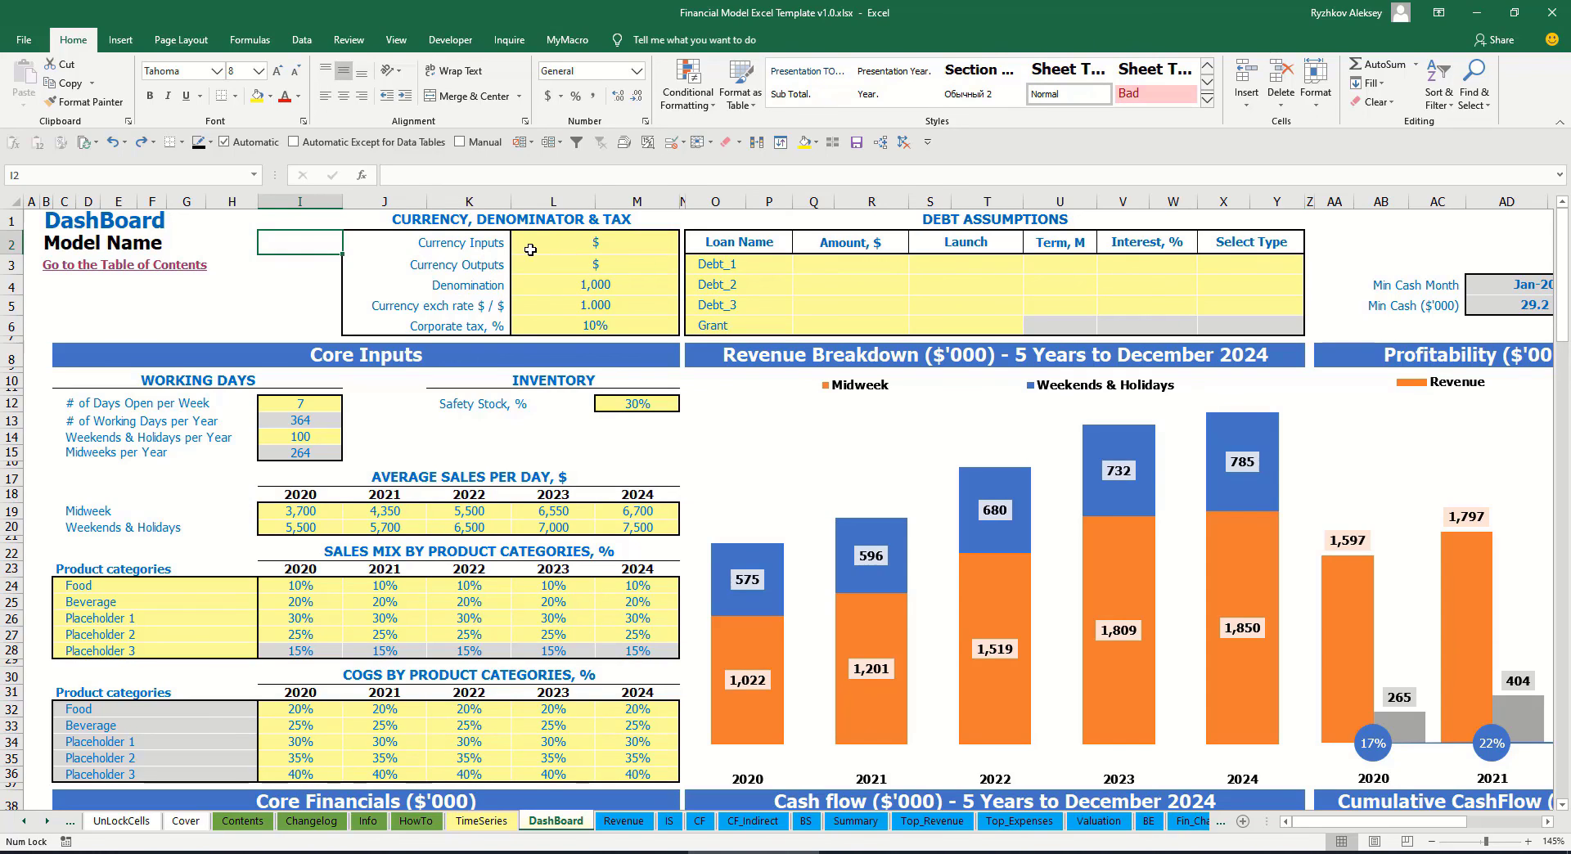
left_click(571, 249)
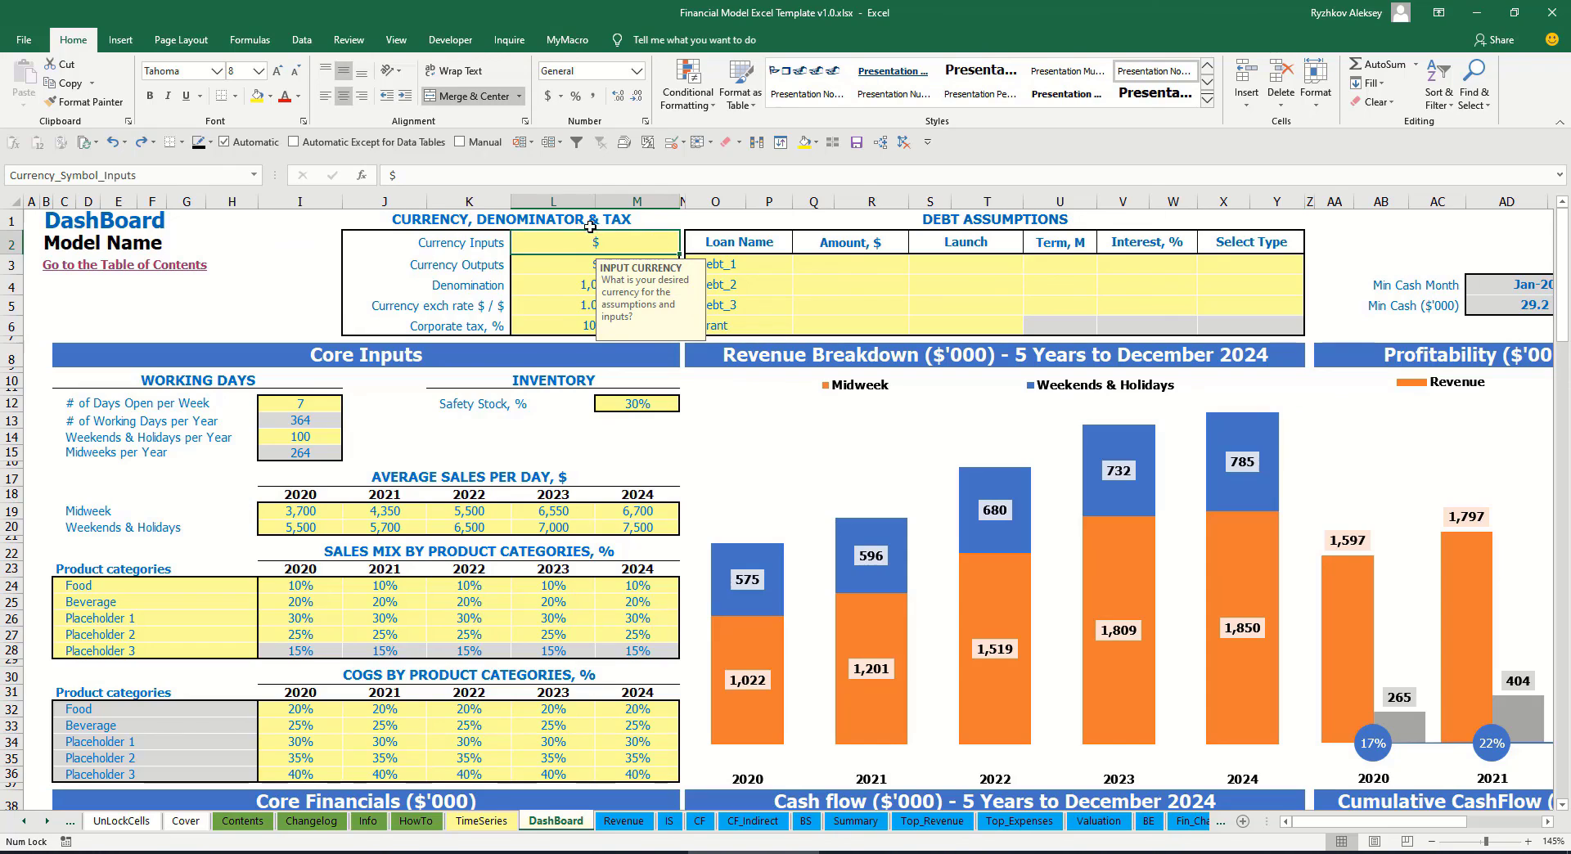
left_click(541, 265)
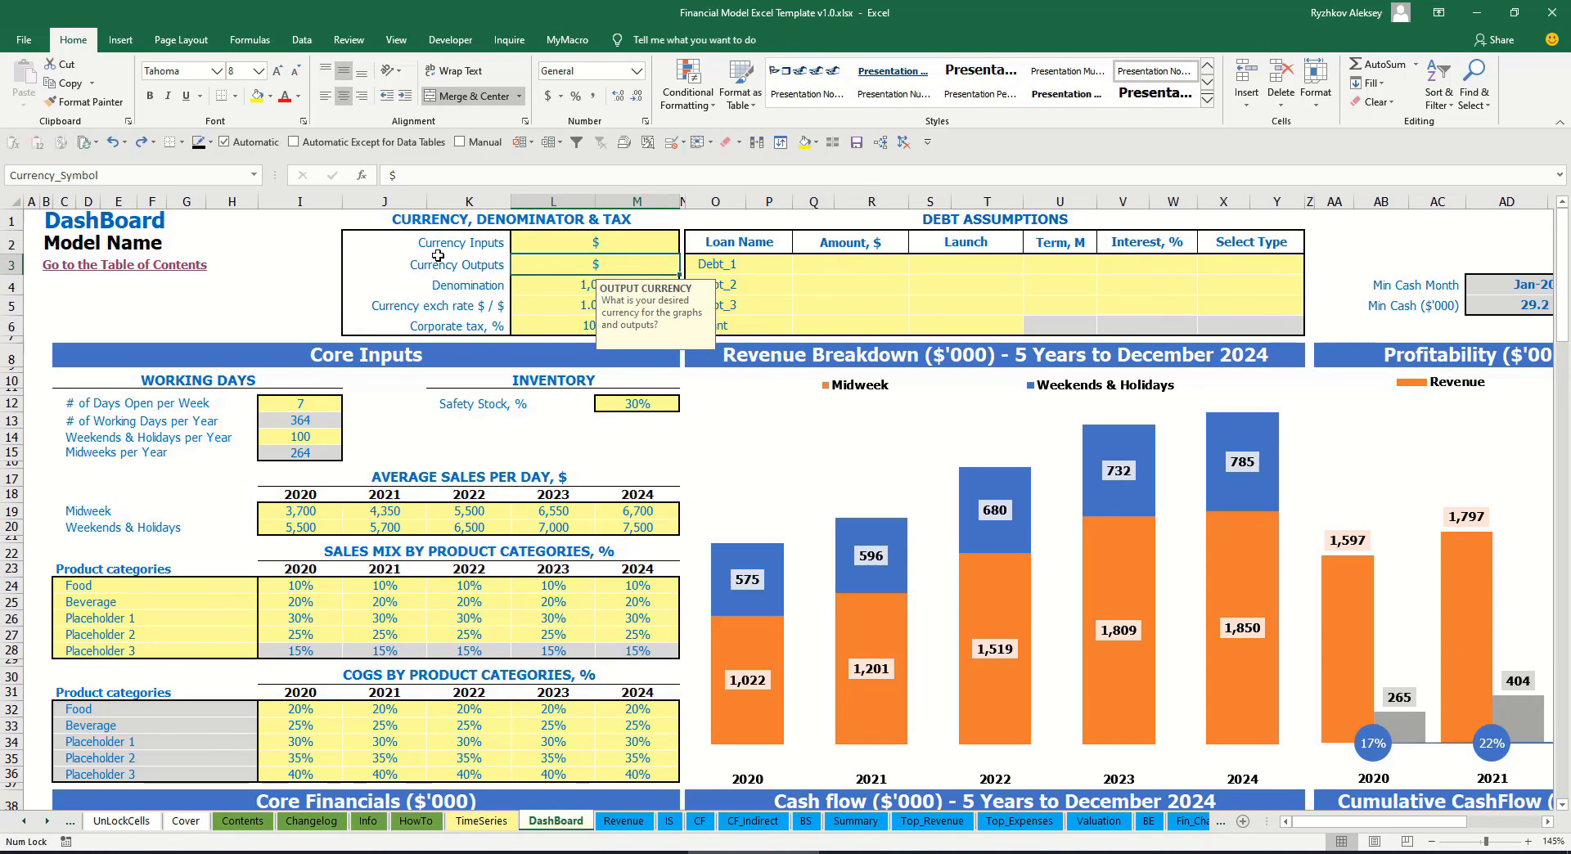
left_click(559, 246)
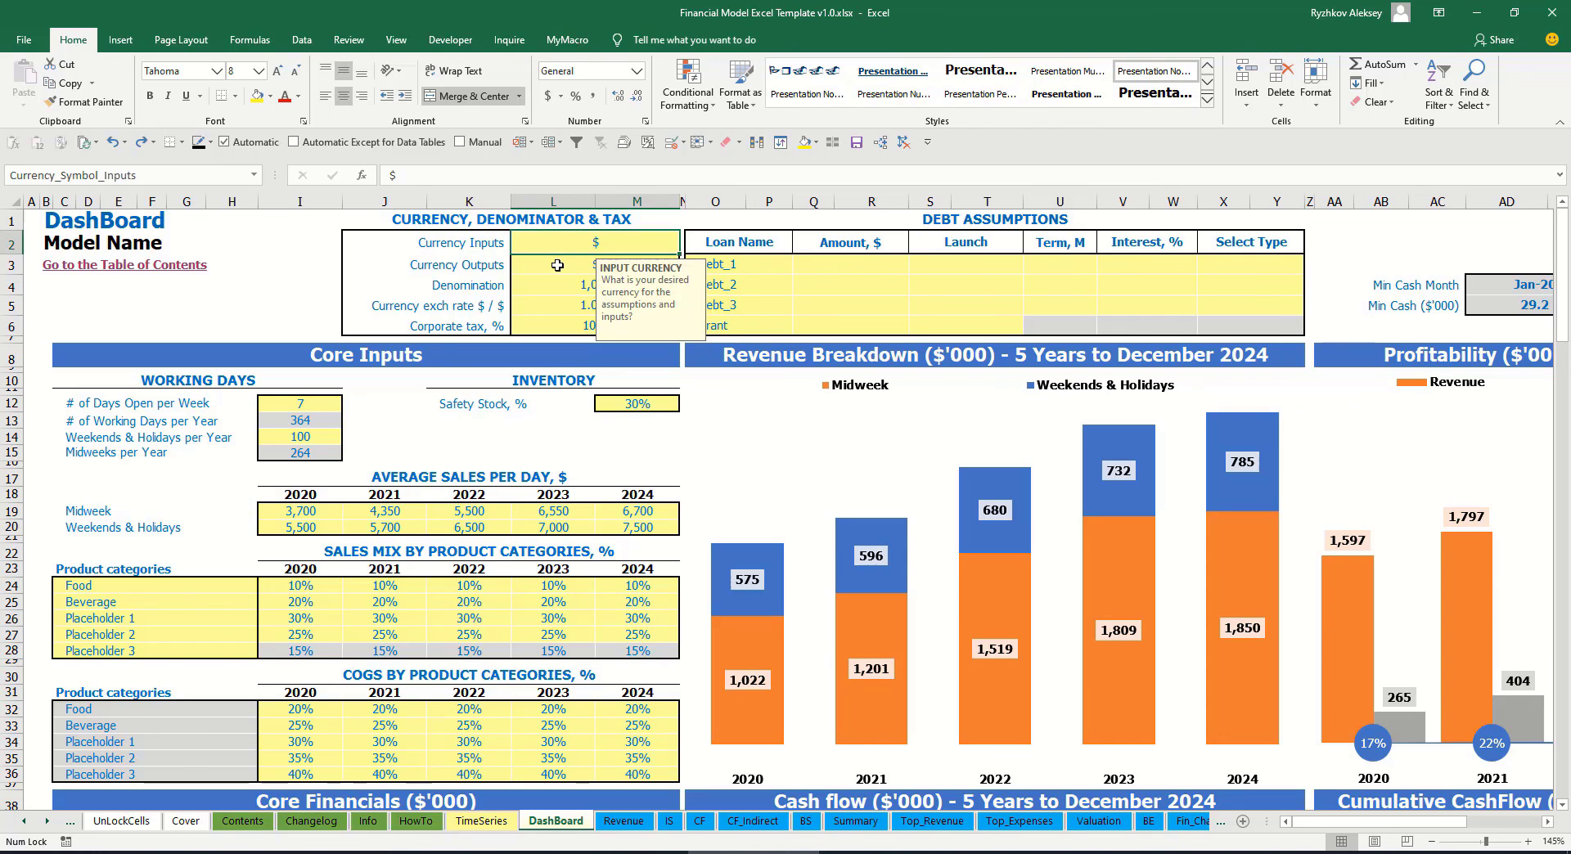
left_click(557, 265)
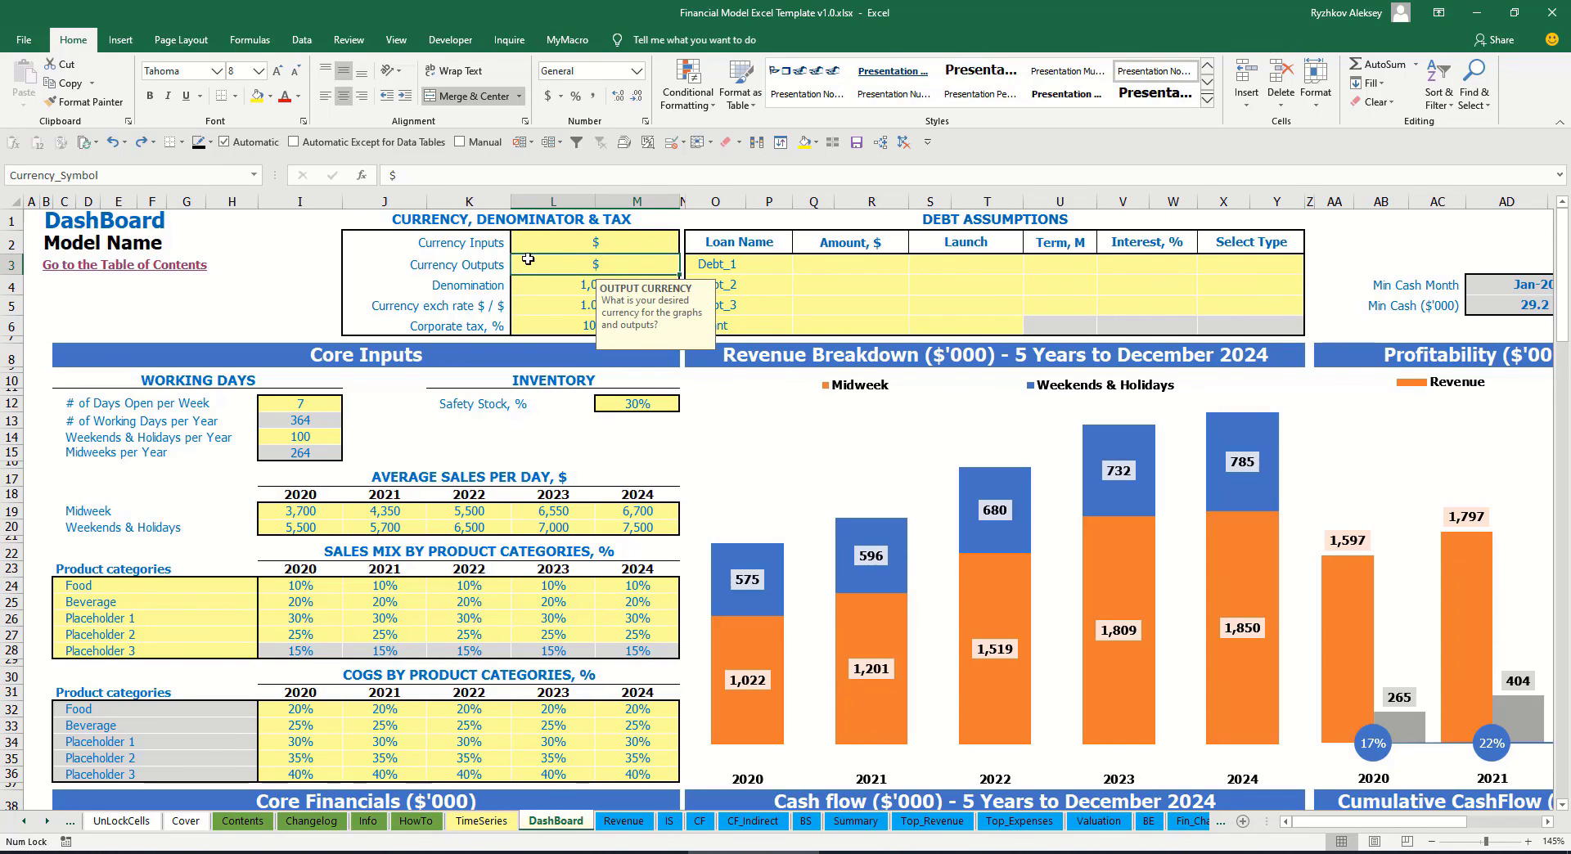
left_click(579, 246)
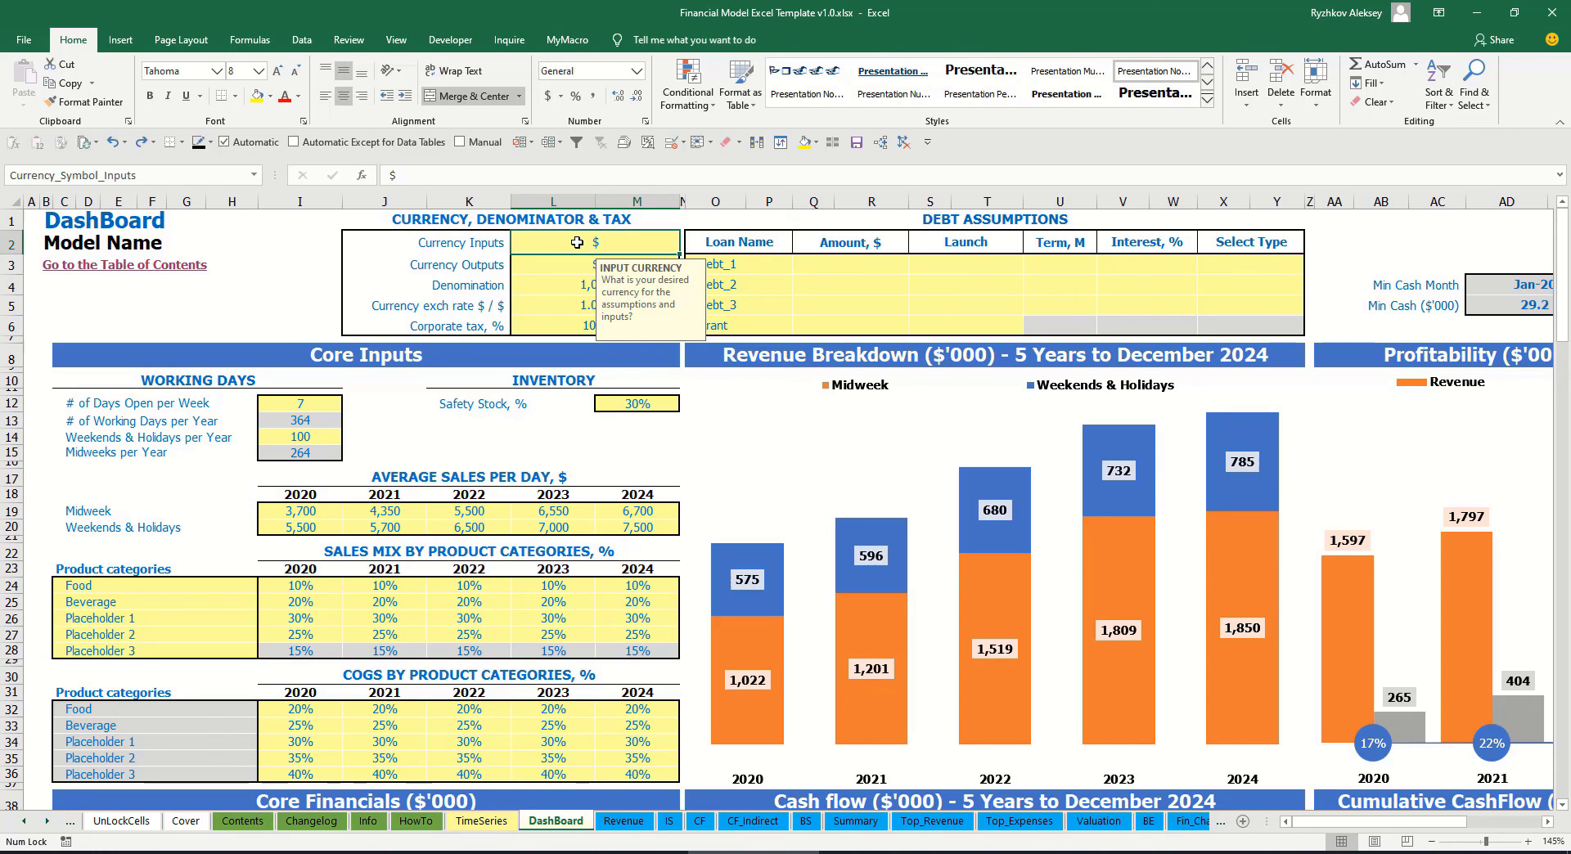
type("USD")
key("Return")
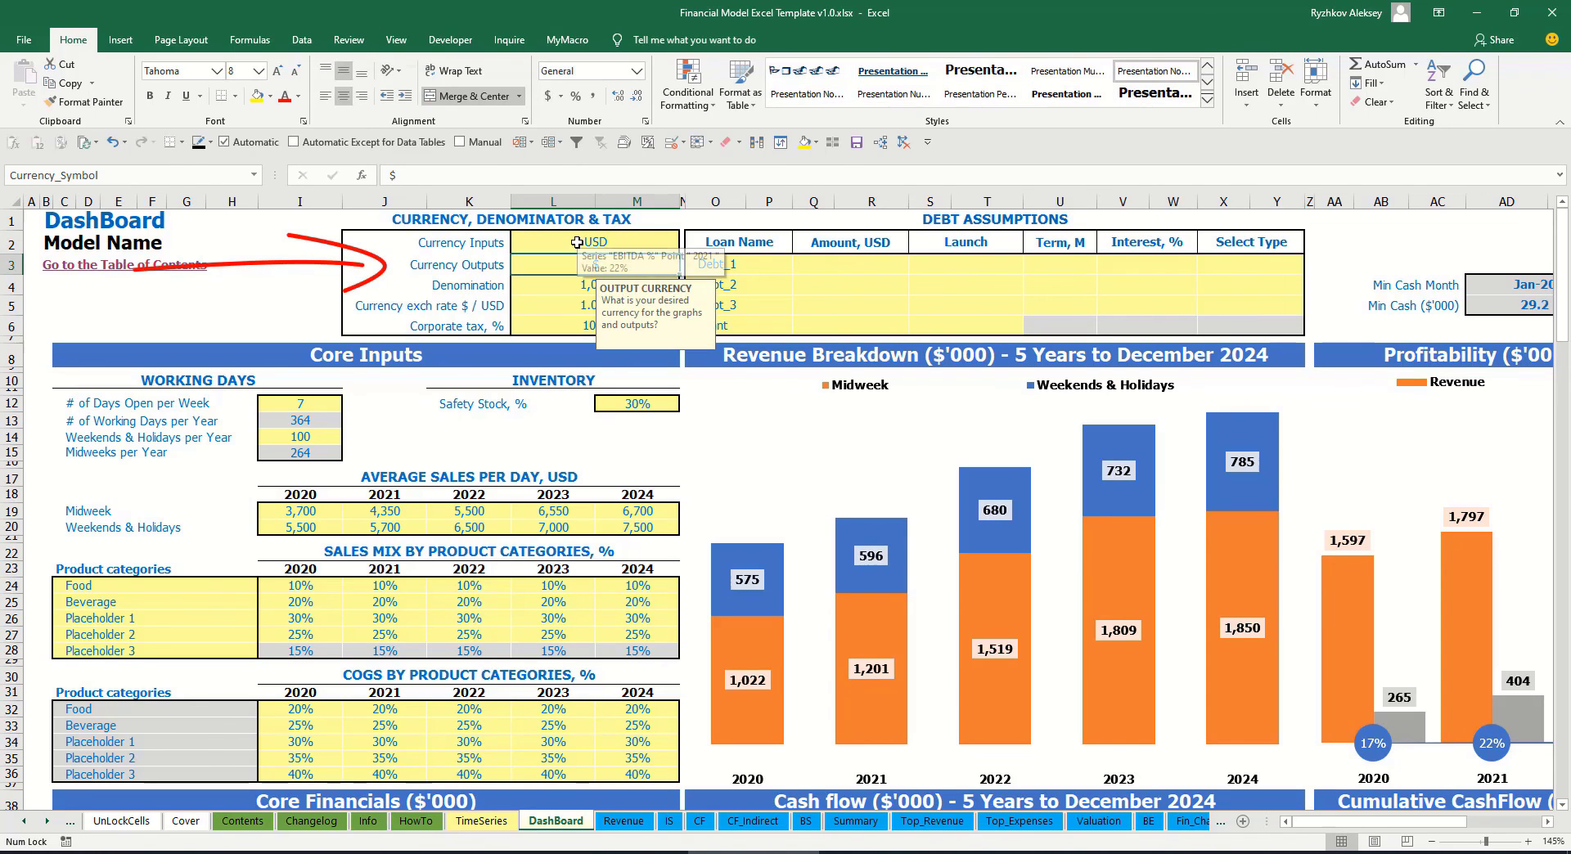
type("EUR")
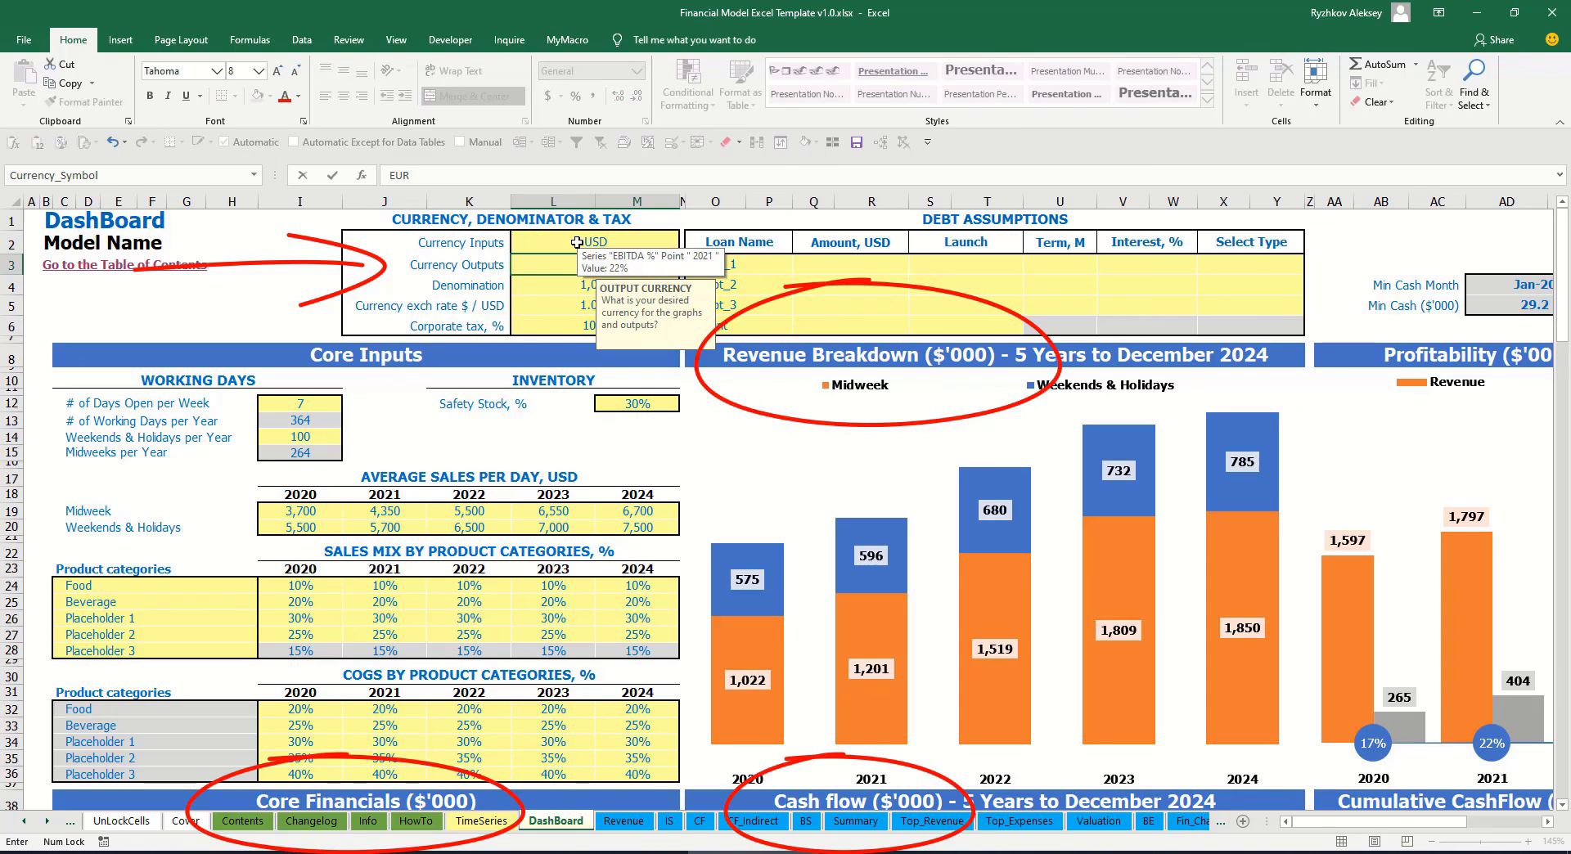
key("Return")
key("Return")
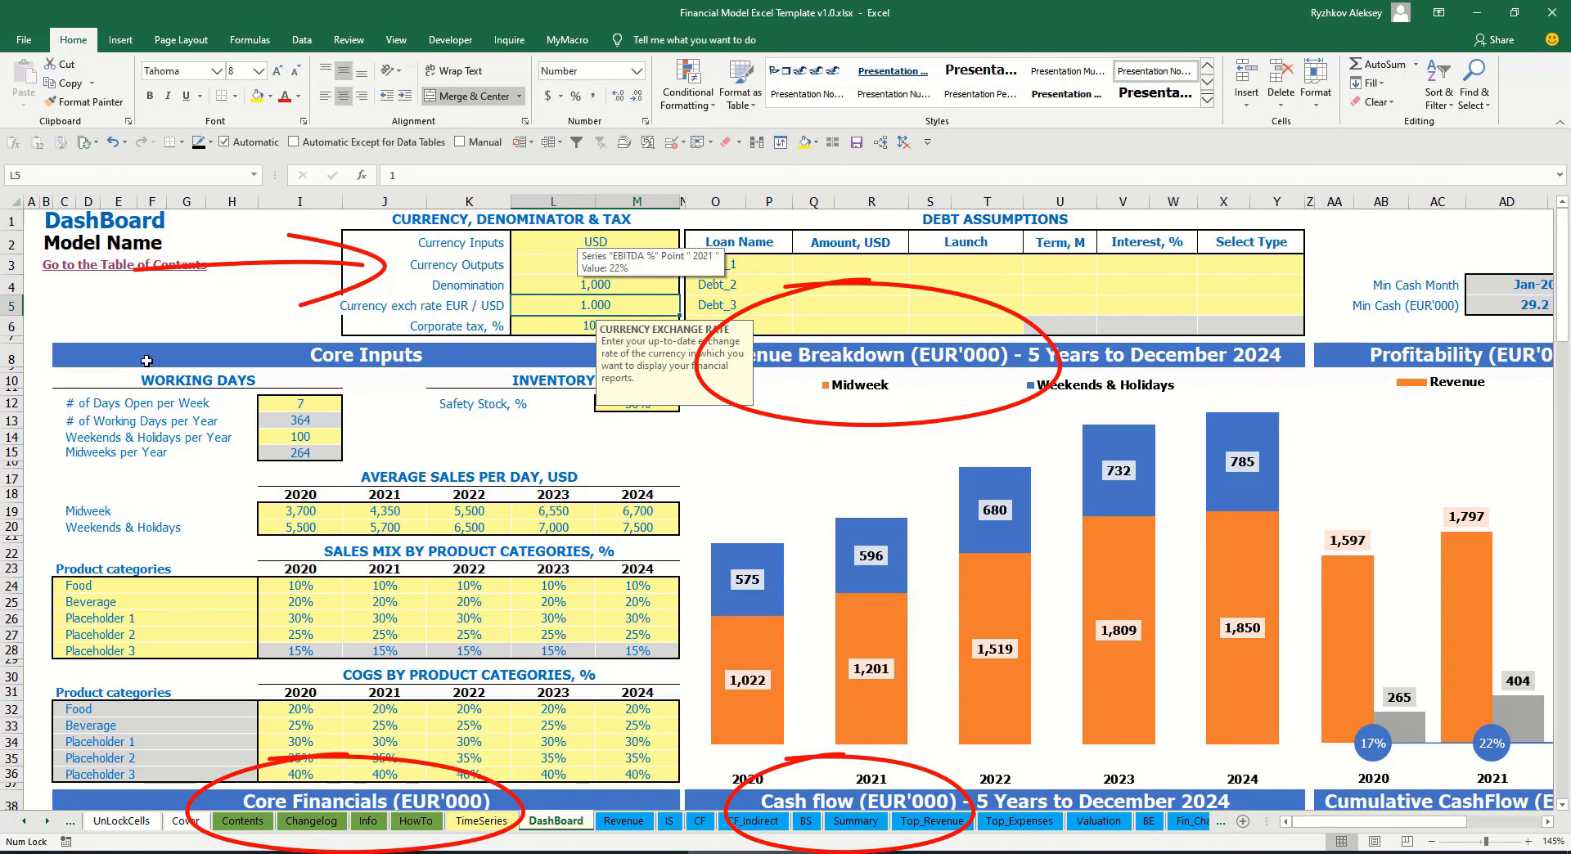
- Set the EUR / USD currency exchange rate on the DashBoard to 1.2
left_click(312, 273)
left_click(573, 304)
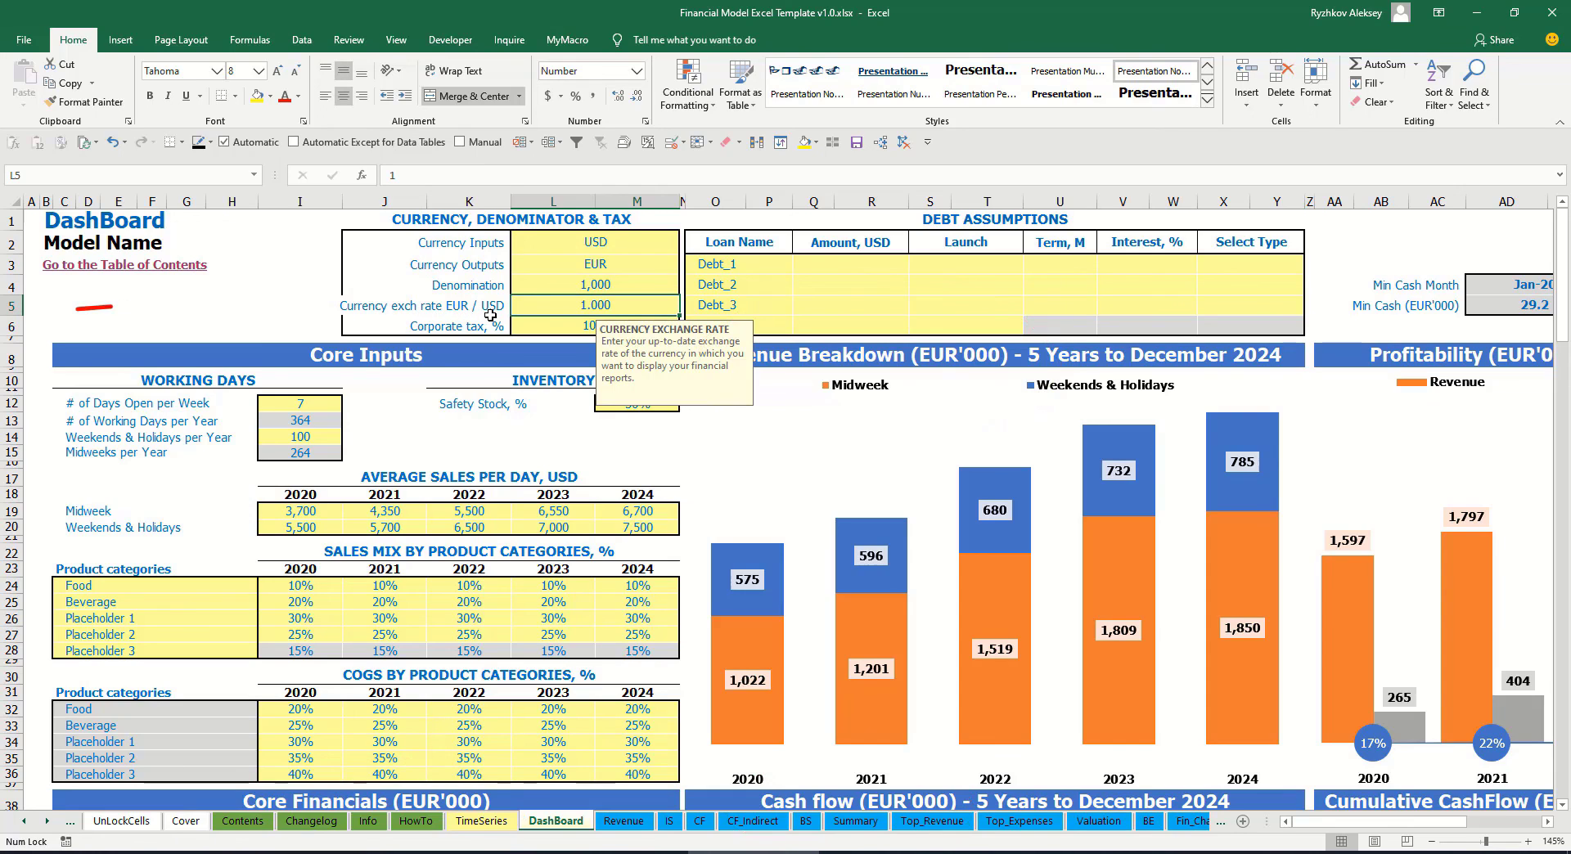
type("1")
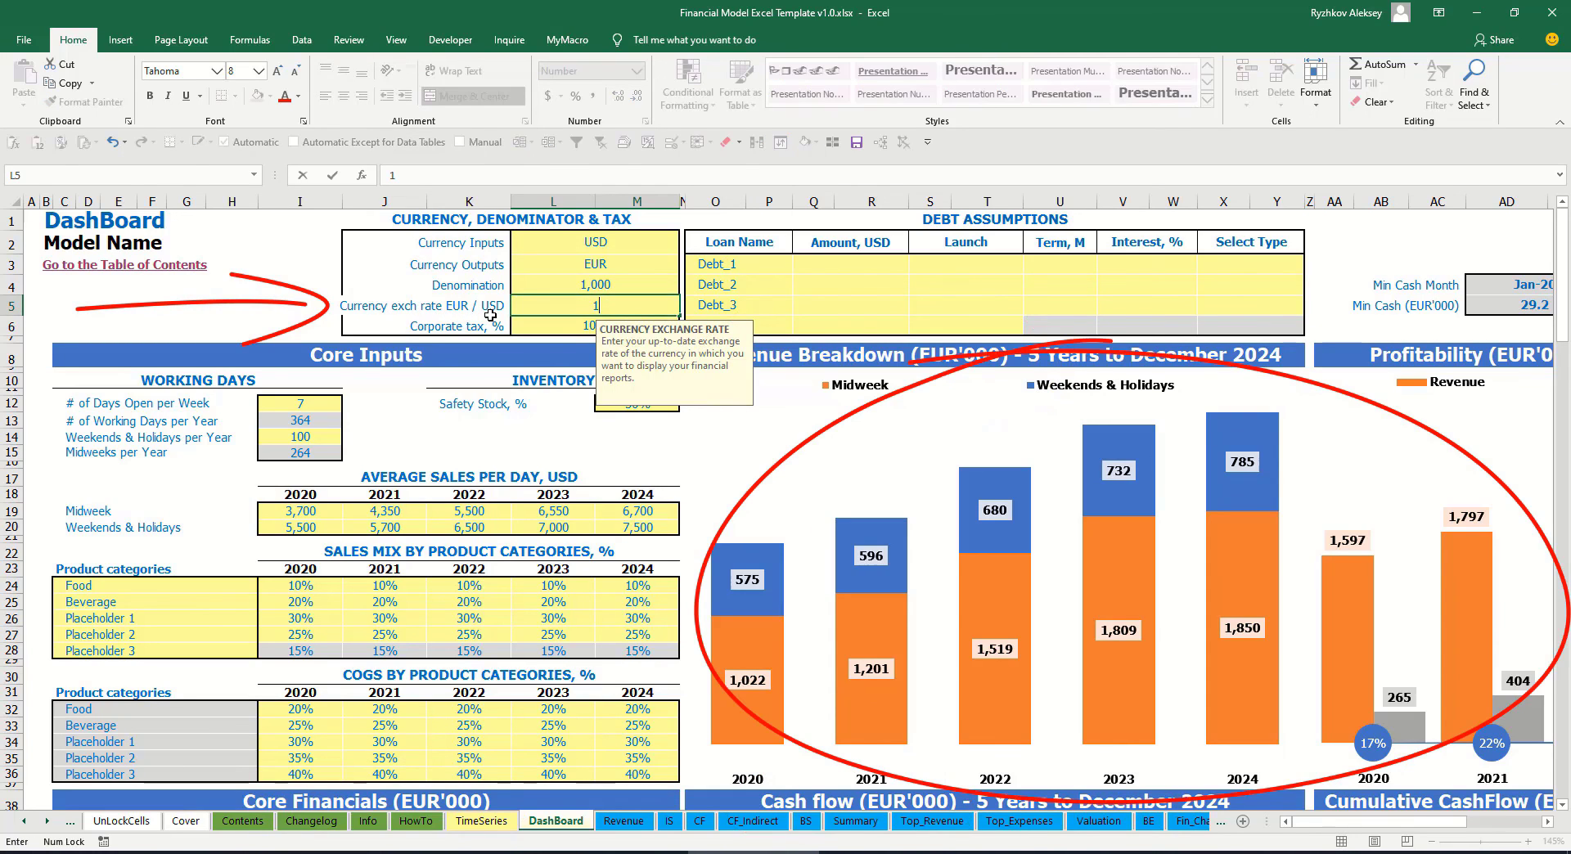
type(".2")
key("Return")
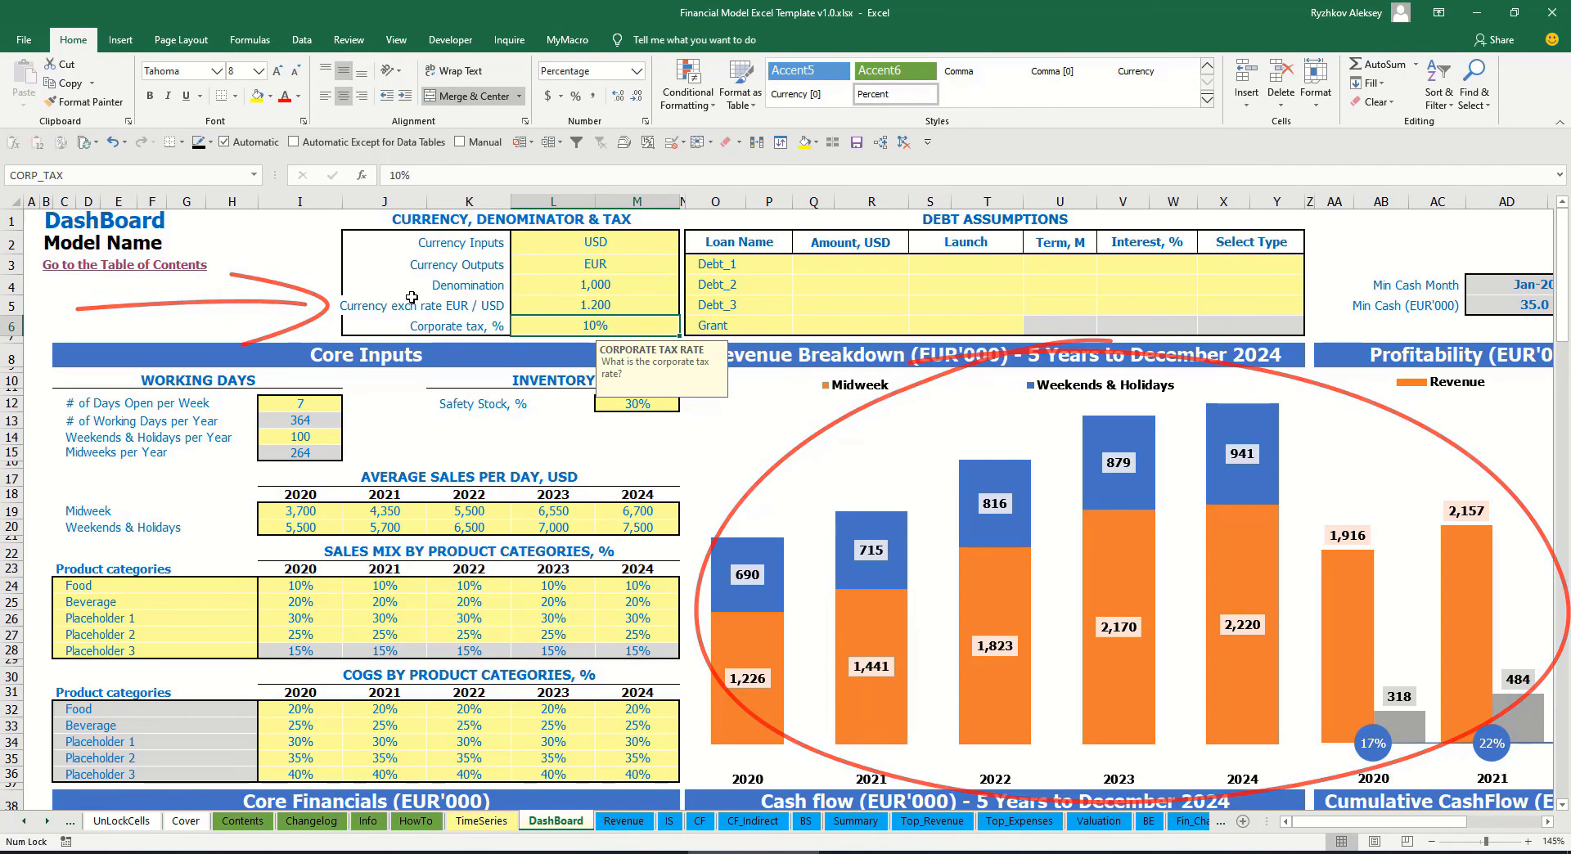
- Review the DashBoard's input currency, output currency, exchange rate and denomination fields, and the Income Statement headings on the Summary sheet
key("Up")
key("Up")
key("Up")
key("Up")
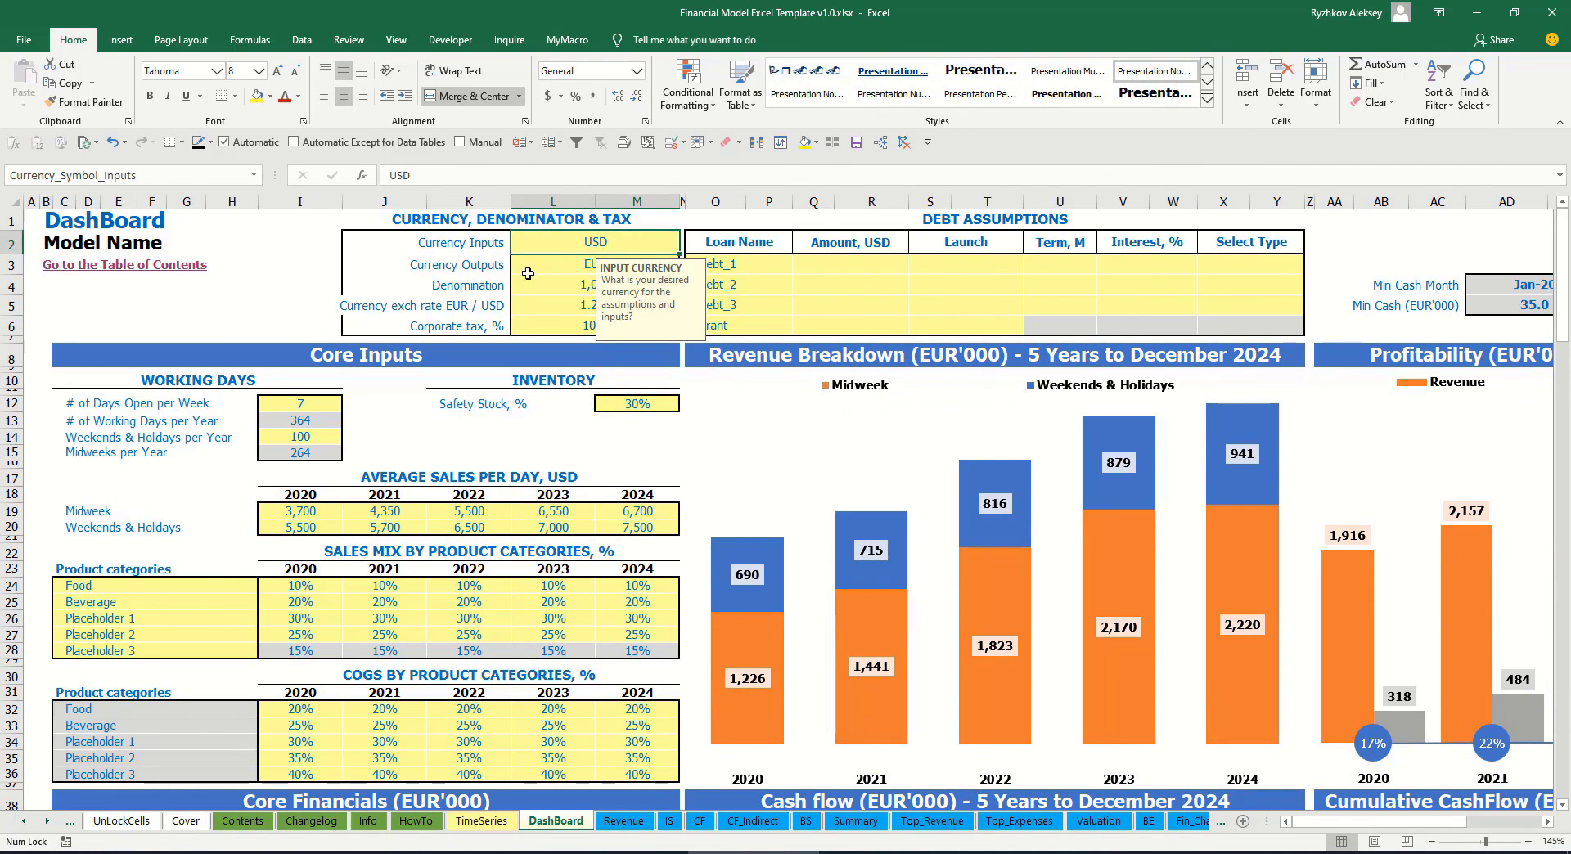
left_click(552, 265)
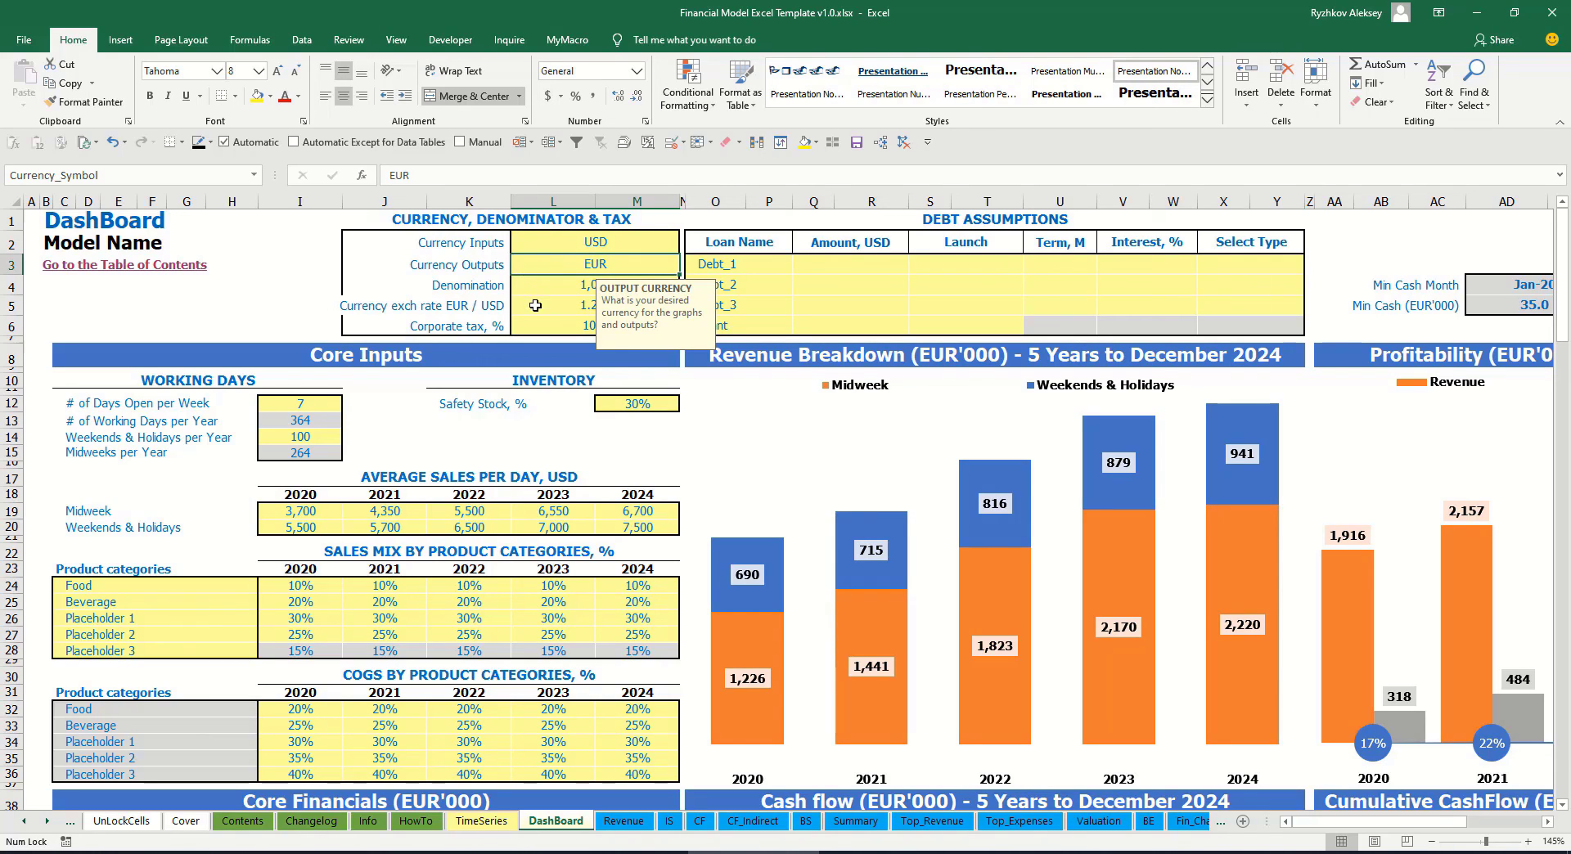
left_click(535, 305)
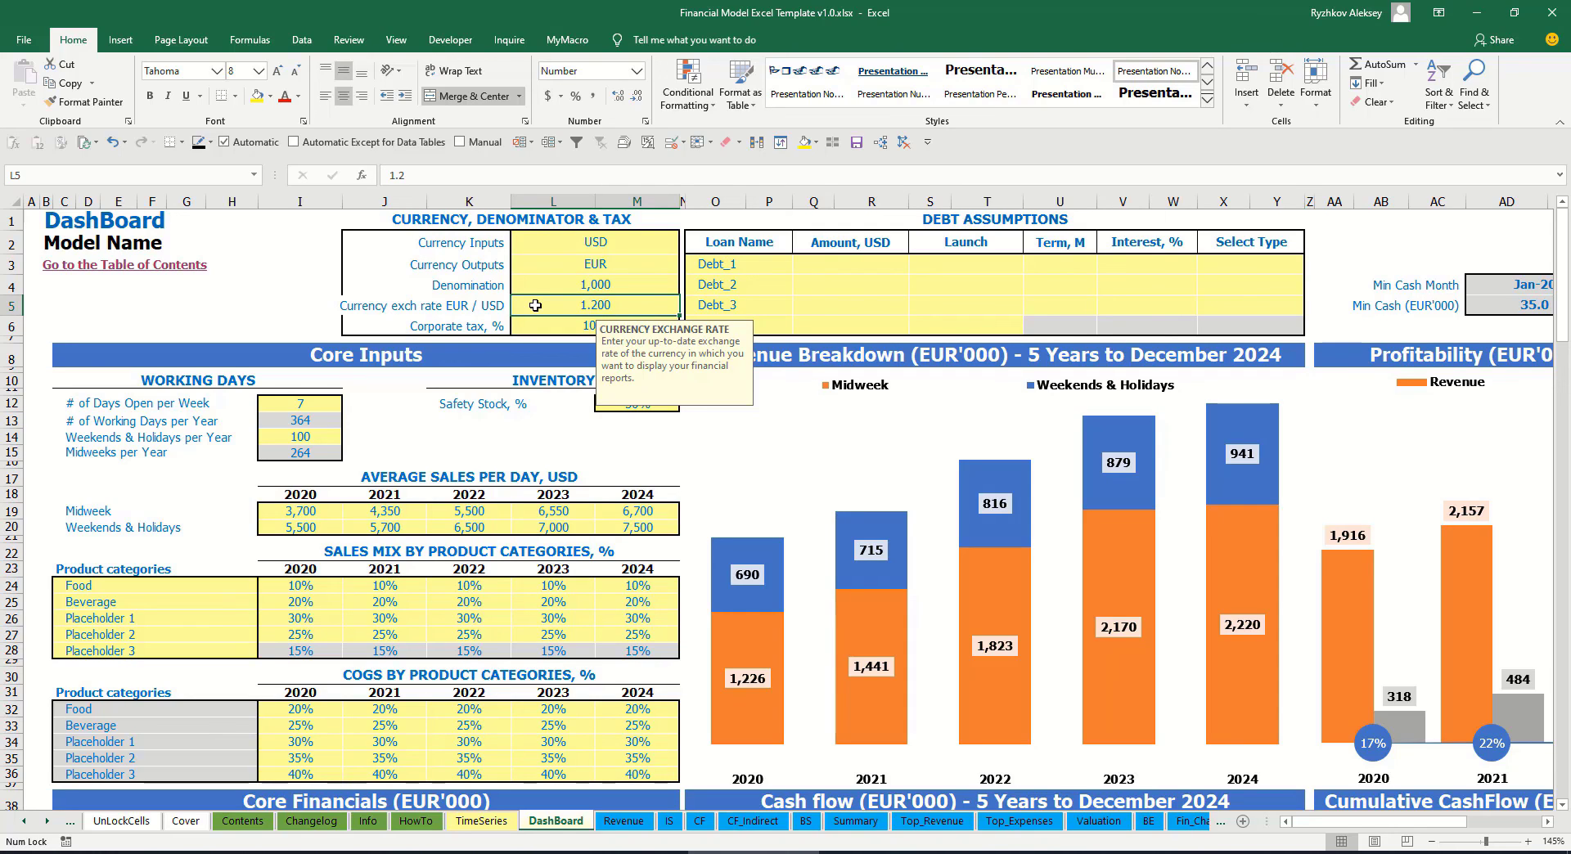
left_click(564, 285)
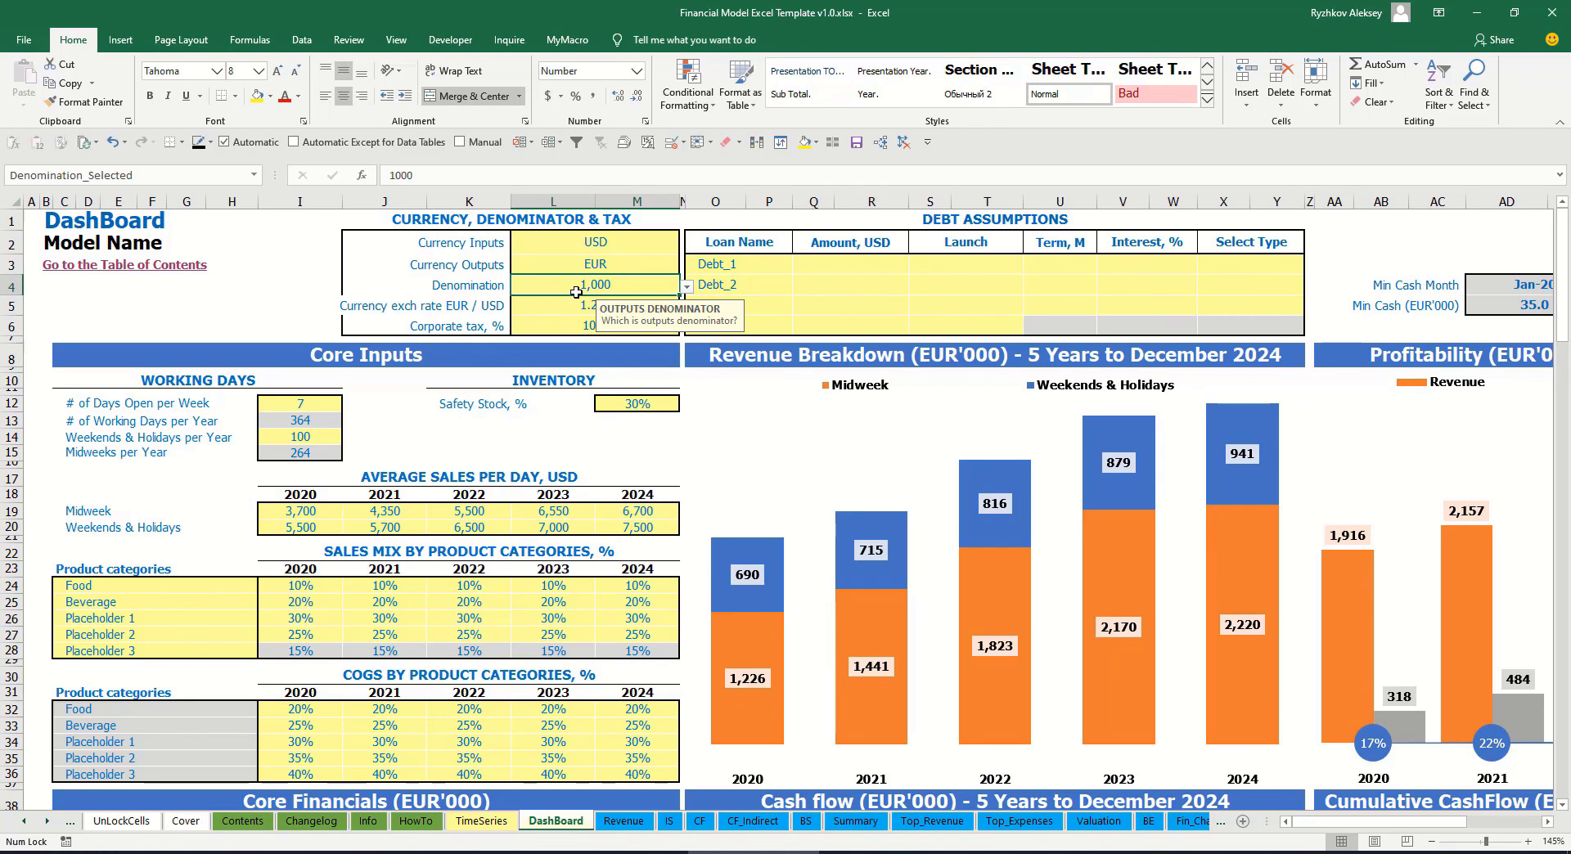
left_click(855, 821)
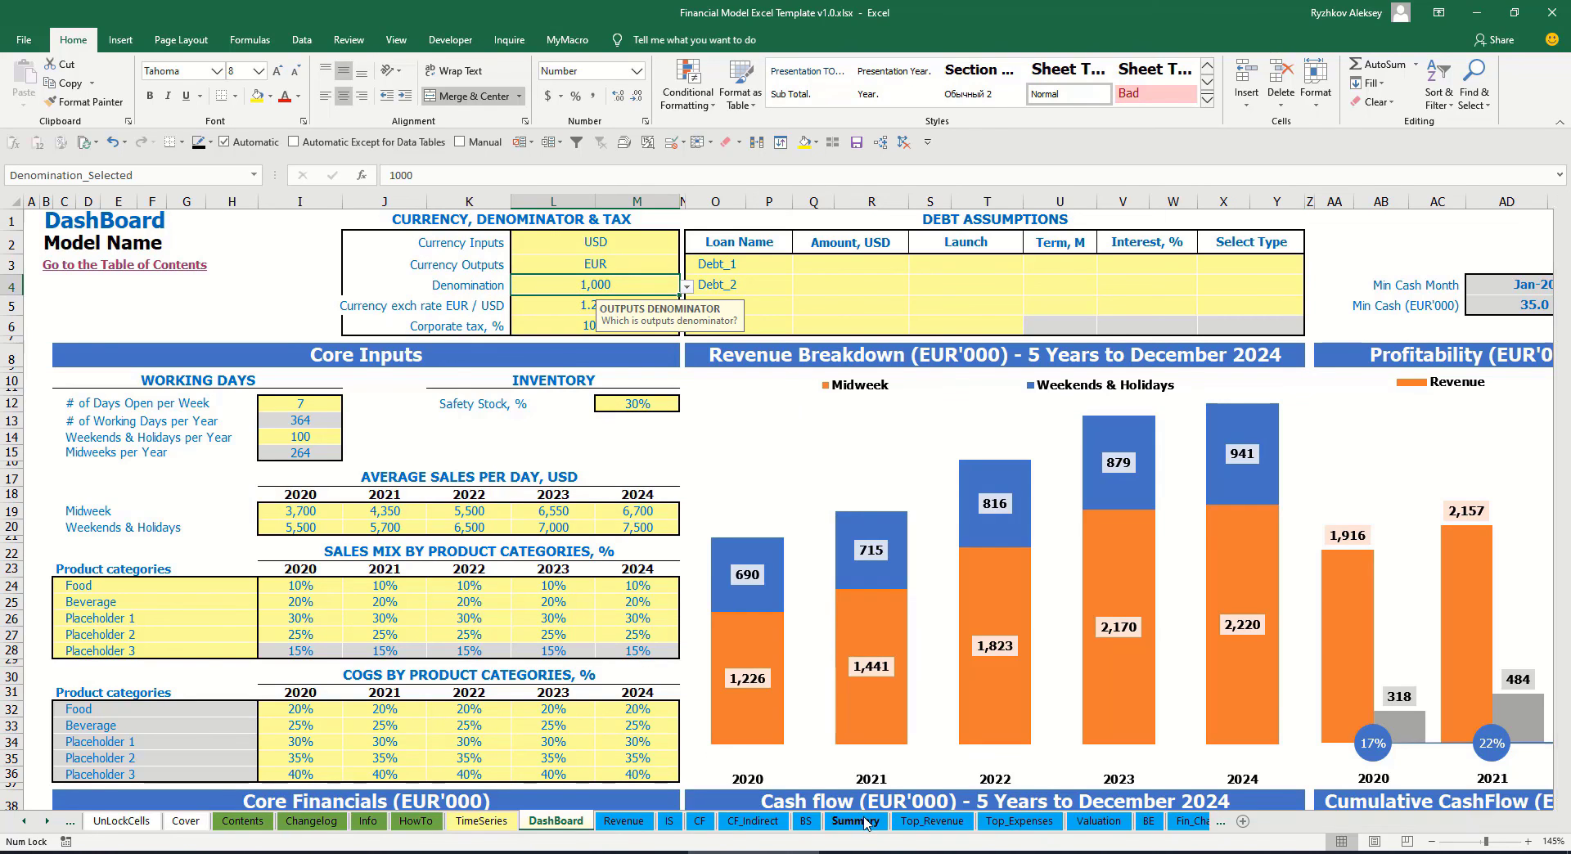
left_click(257, 278)
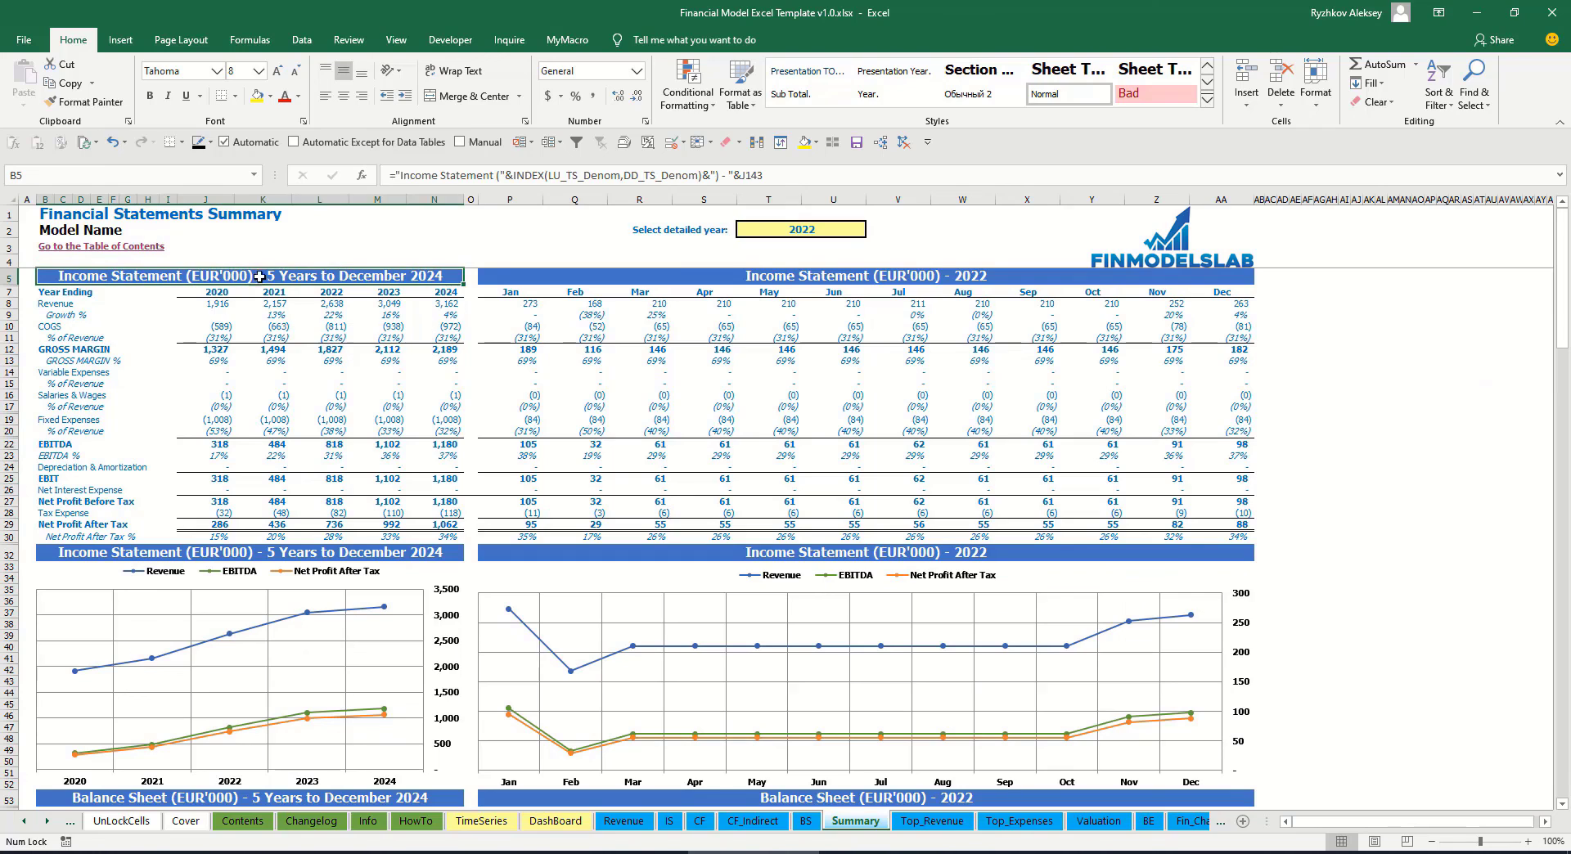
left_click(857, 275)
left_click(338, 274)
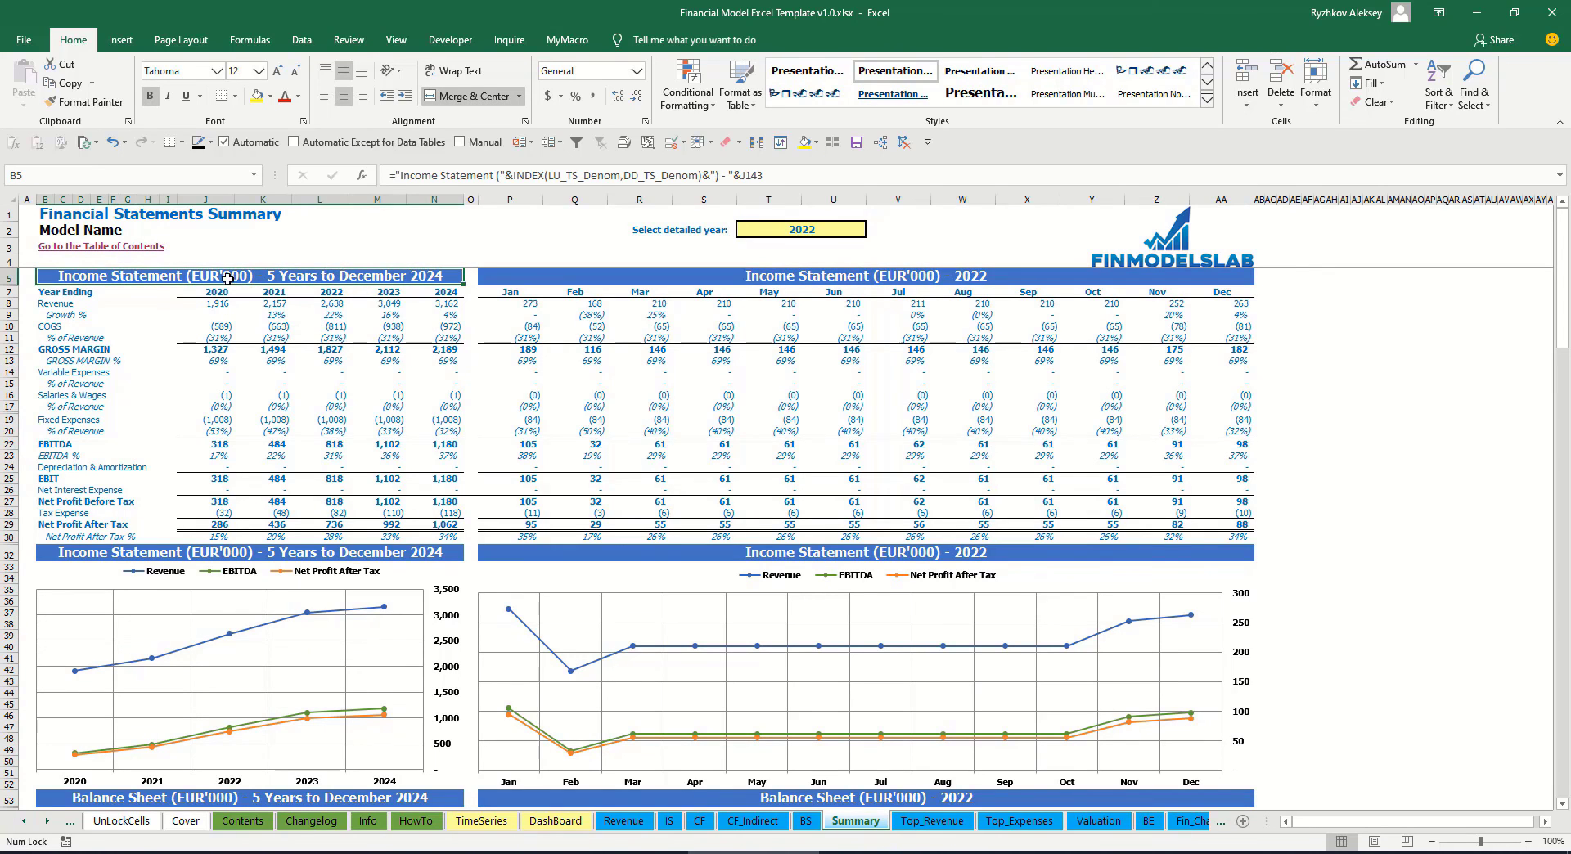
- Set the DashBoard Denomination to 1,000,000 and check the figures on the Summary sheet
left_click(565, 821)
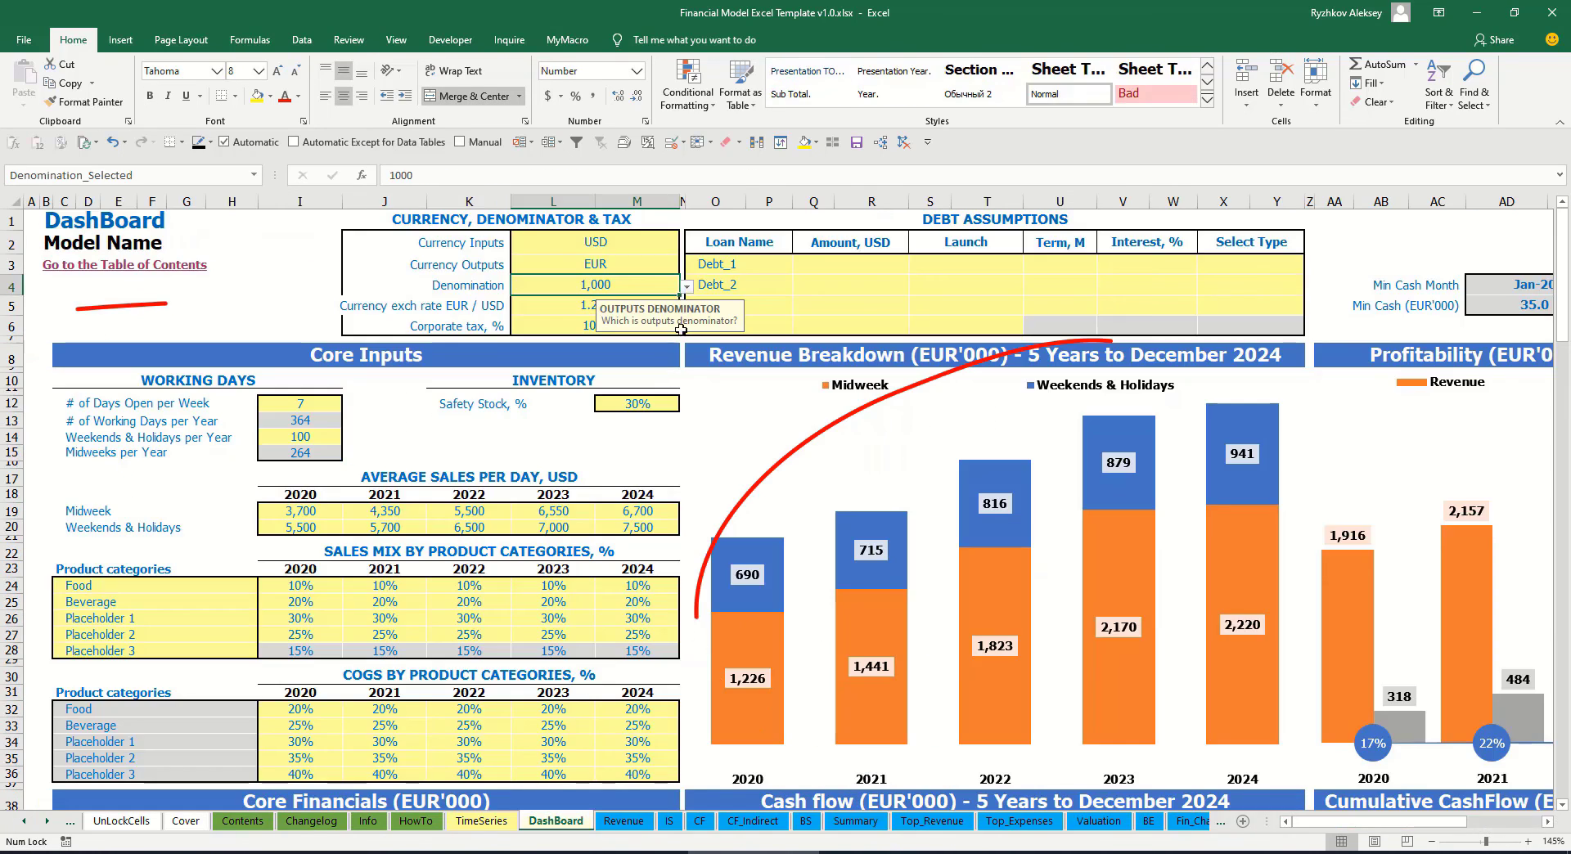
left_click(686, 286)
left_click(616, 334)
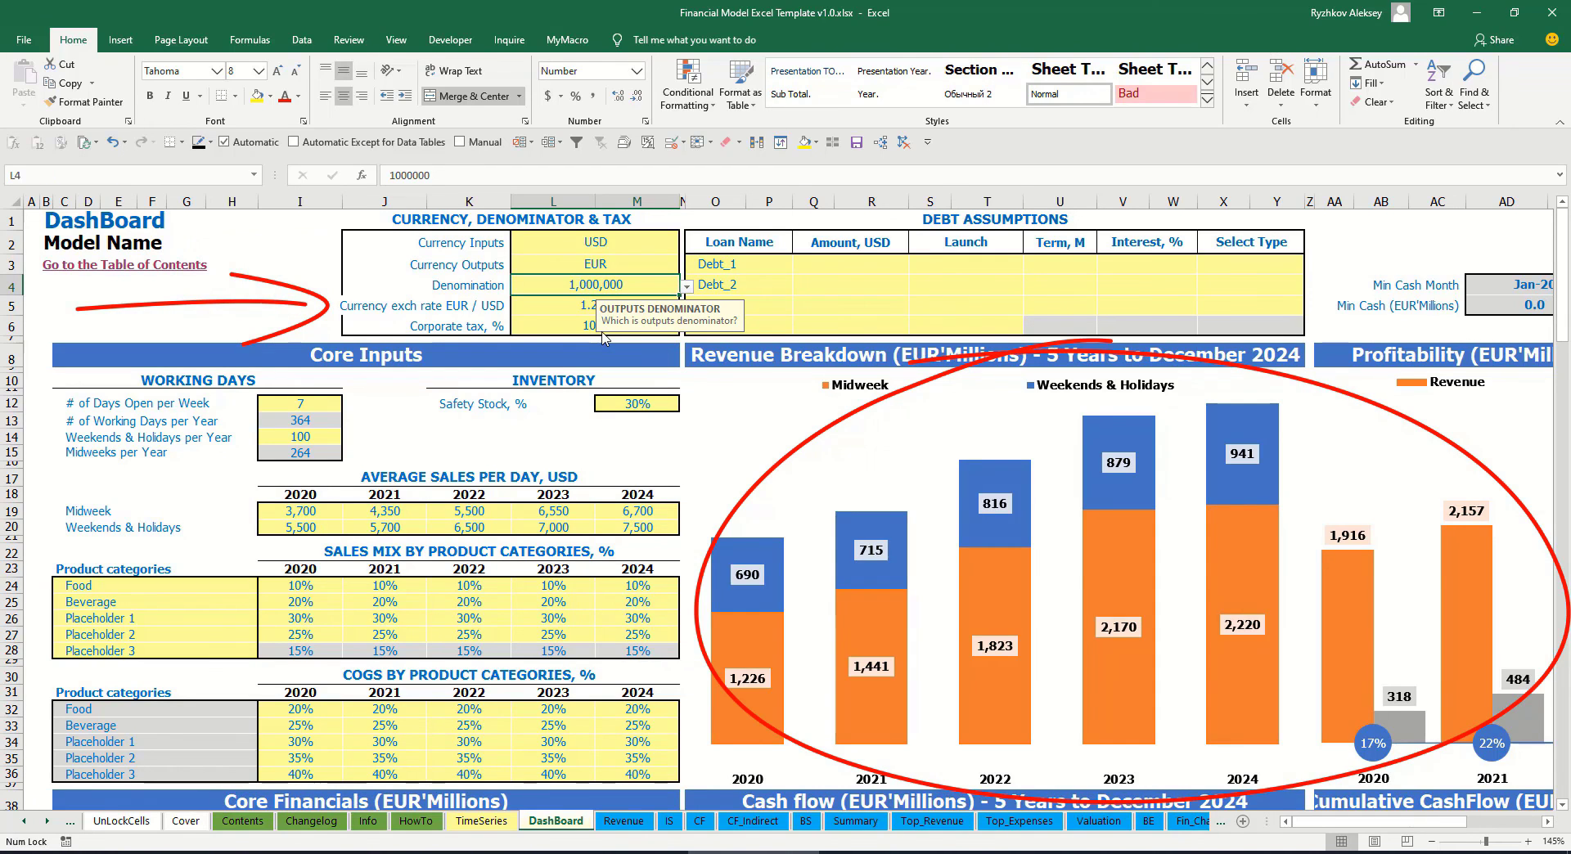
left_click(855, 820)
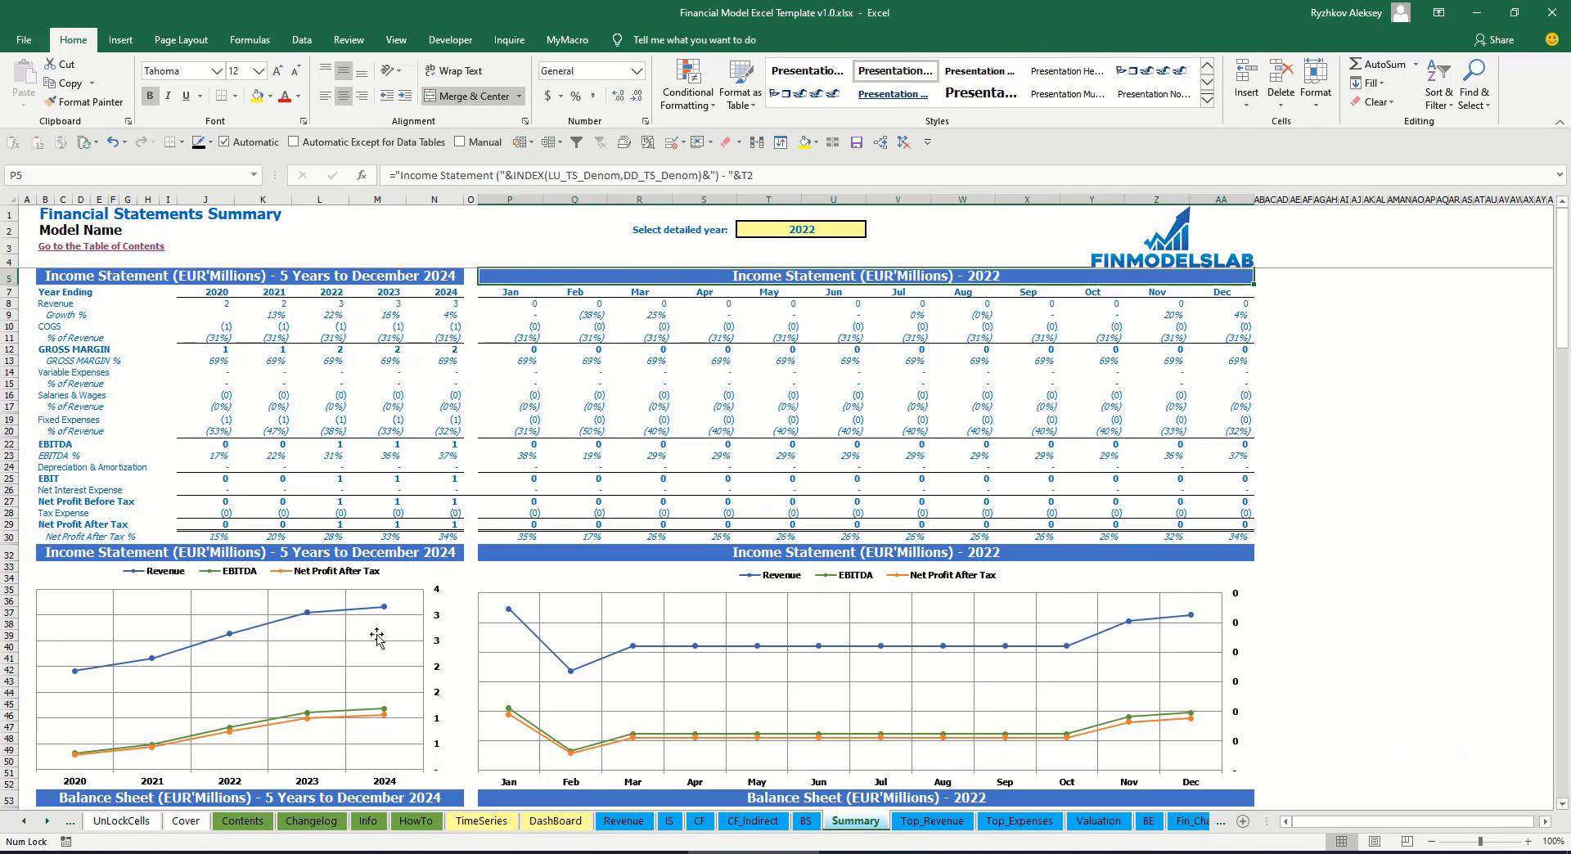
- Set the DashBoard Denomination to 1 and check the full-unit figures on the Summary sheet
left_click(556, 821)
left_click(687, 286)
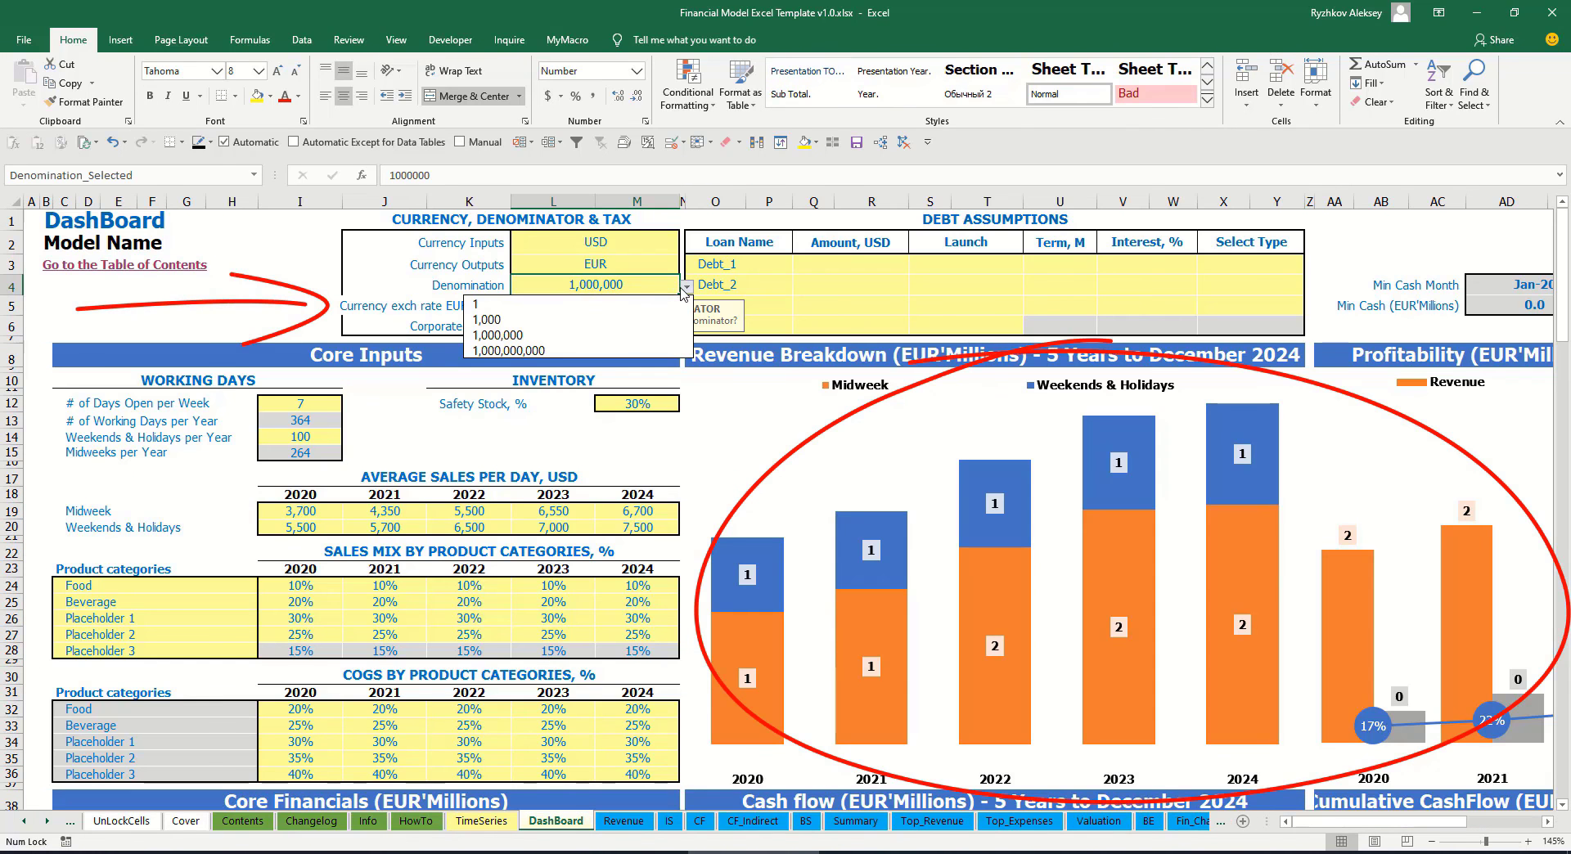
left_click(491, 304)
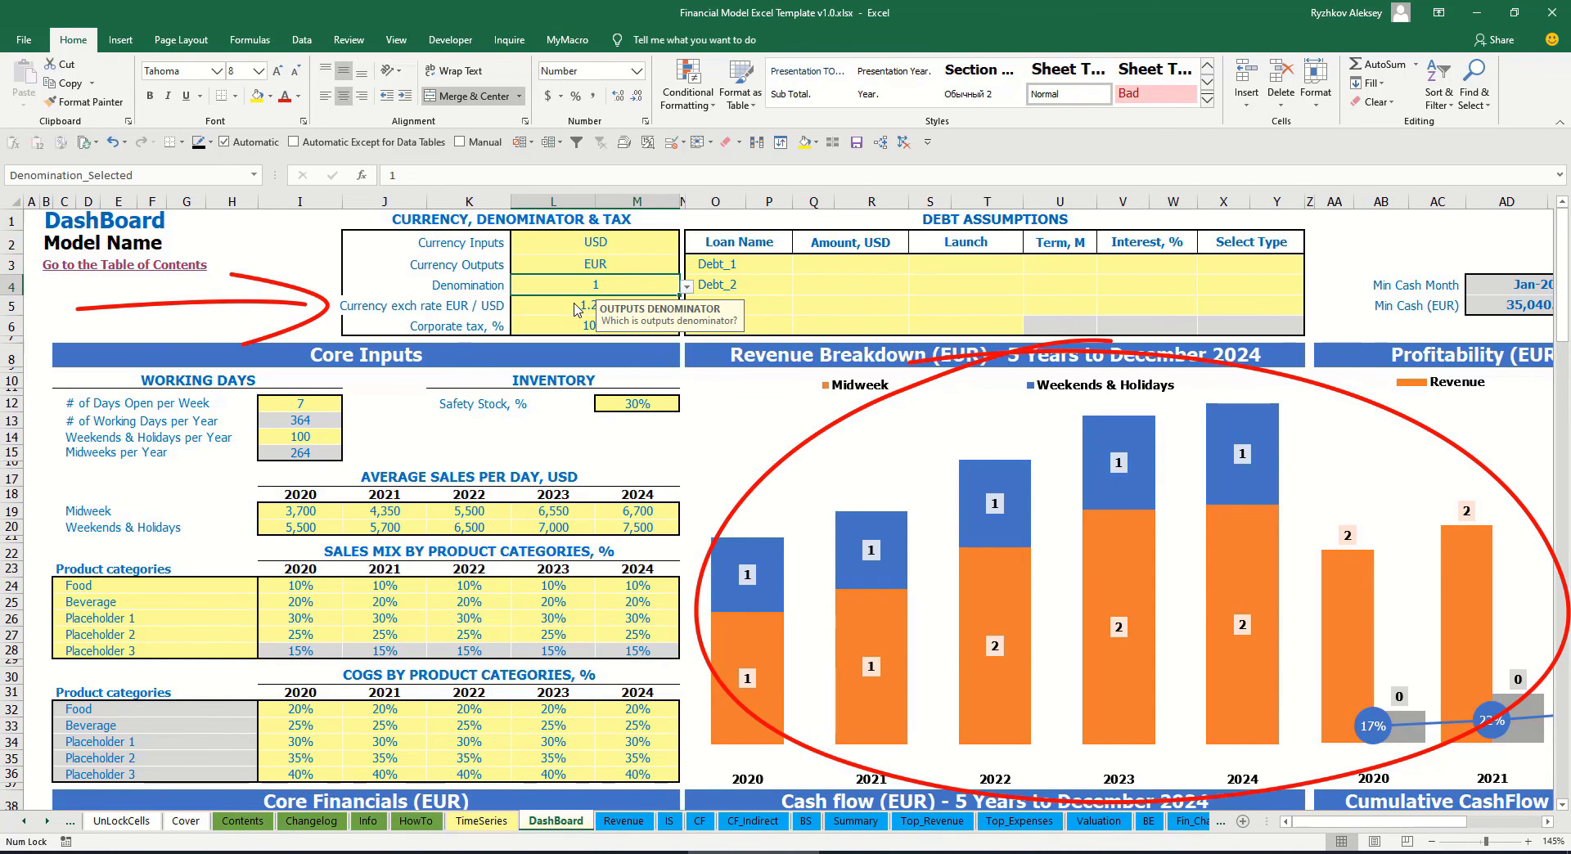
left_click(843, 814)
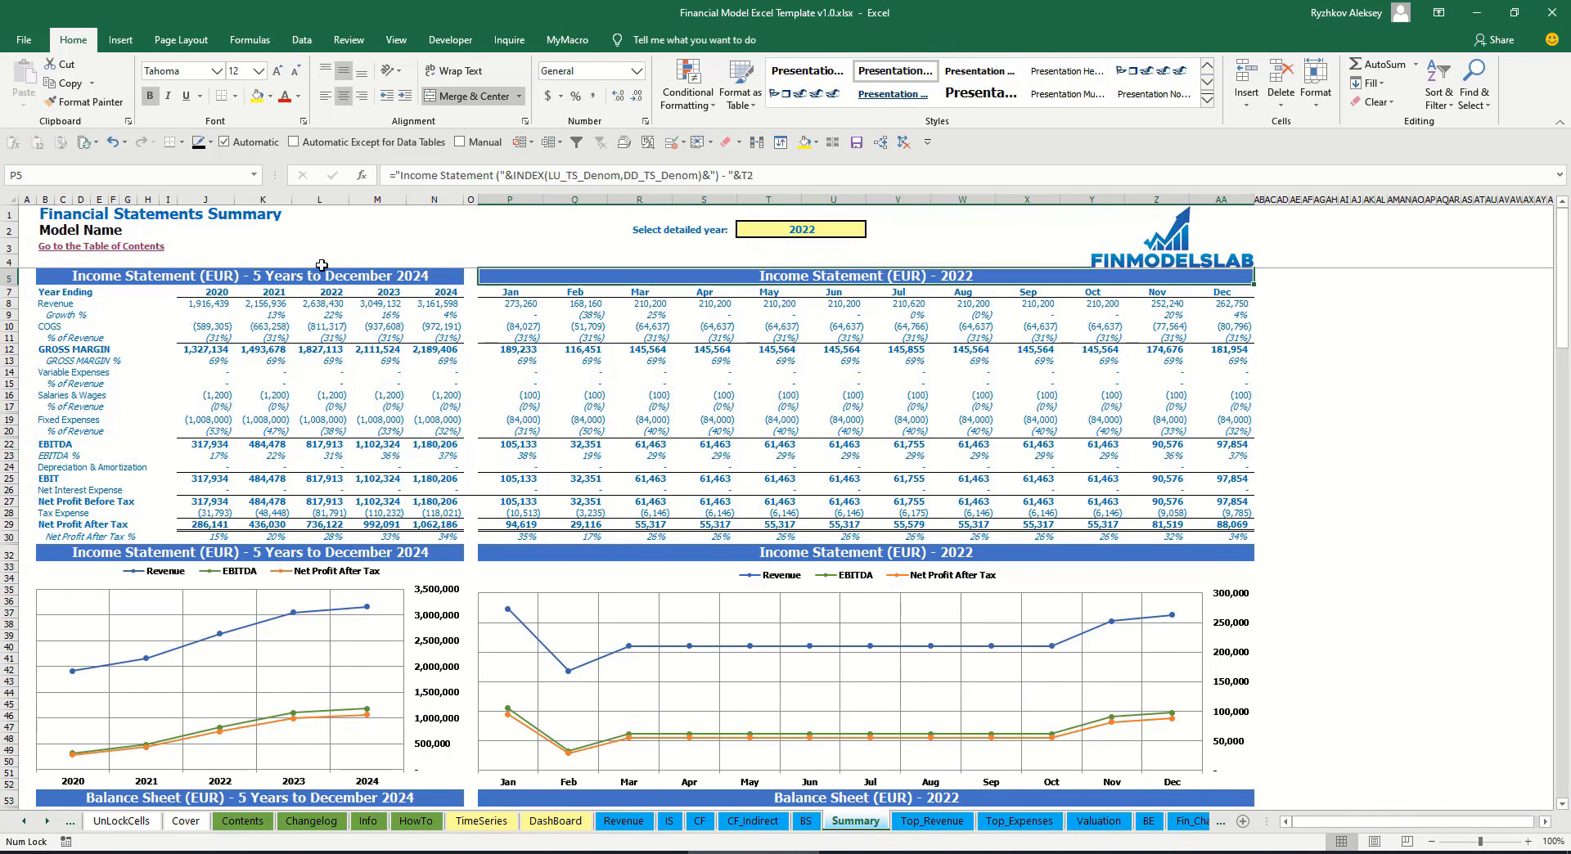
- Set the DashBoard's corporate tax rate to 15% and highlight the Tax Expense row on the Income Statement sheet
left_click(554, 821)
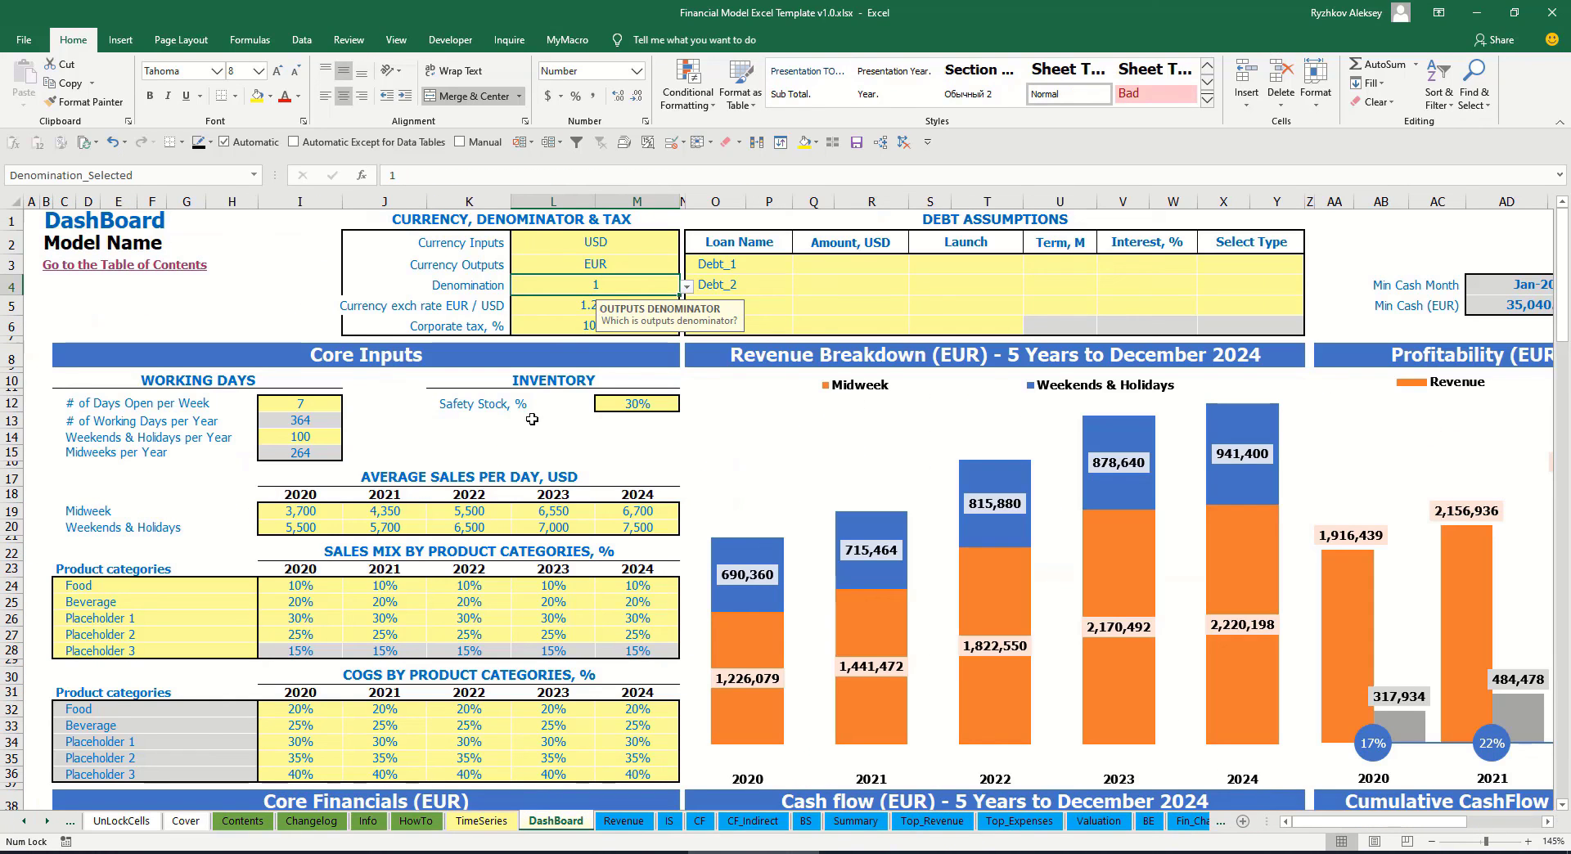
left_click(561, 317)
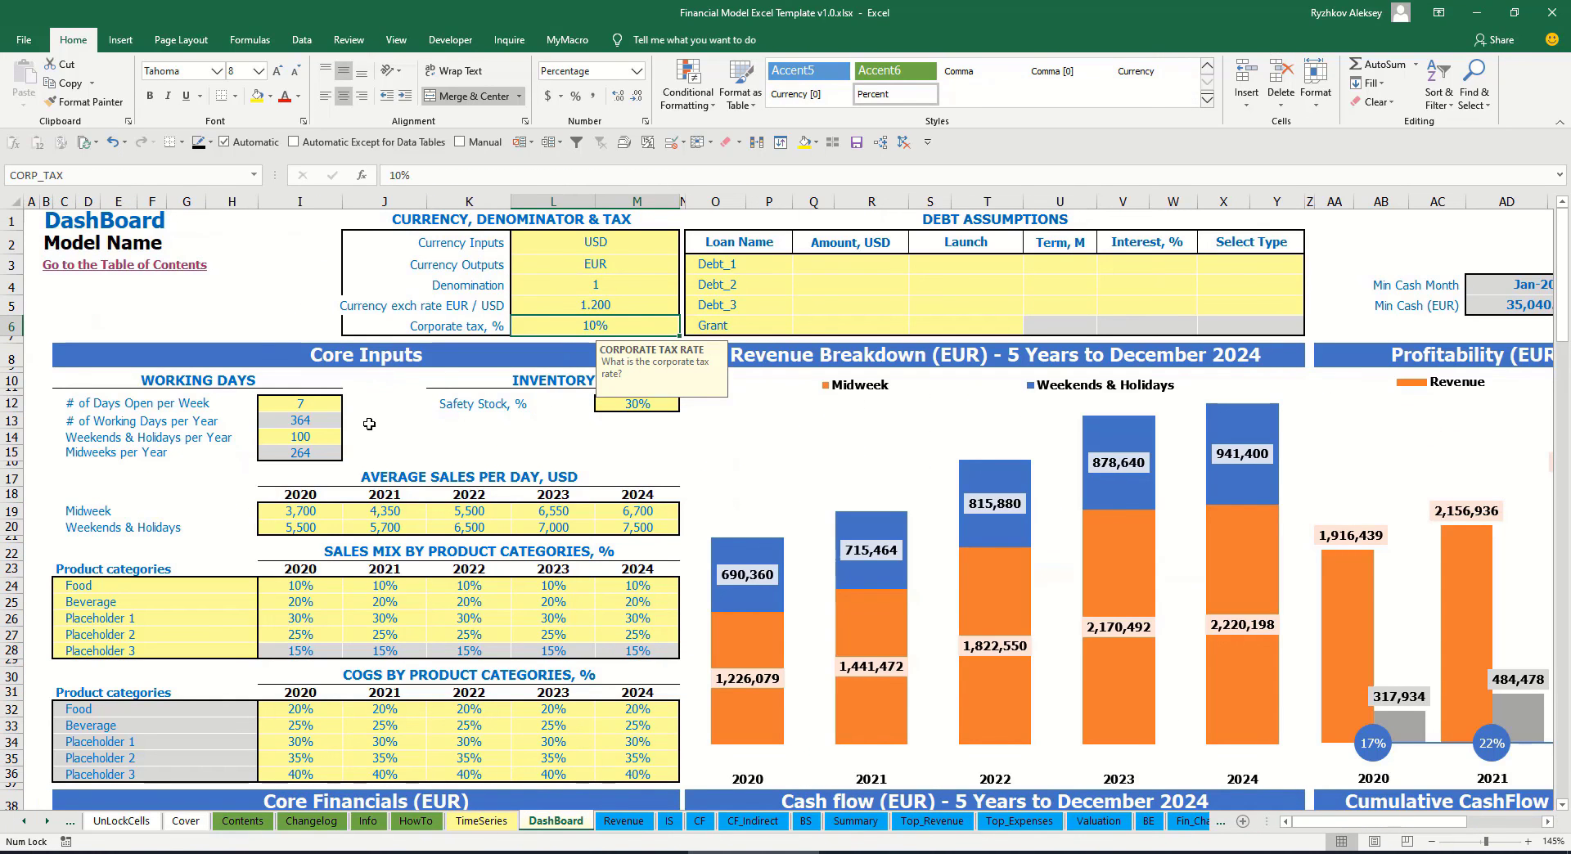
type("15")
key("Return")
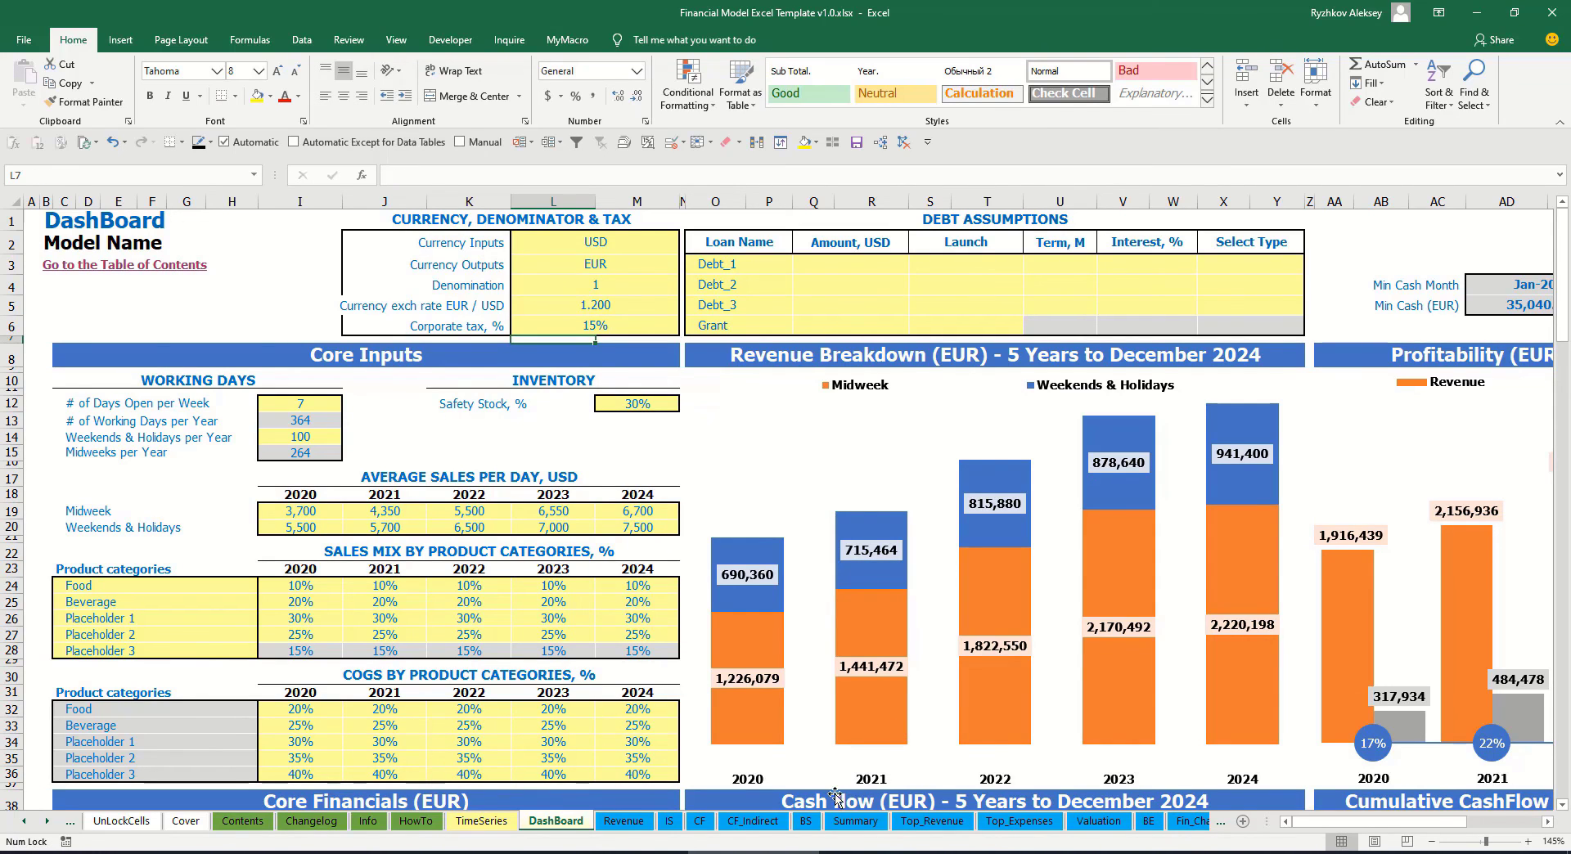
left_click(670, 821)
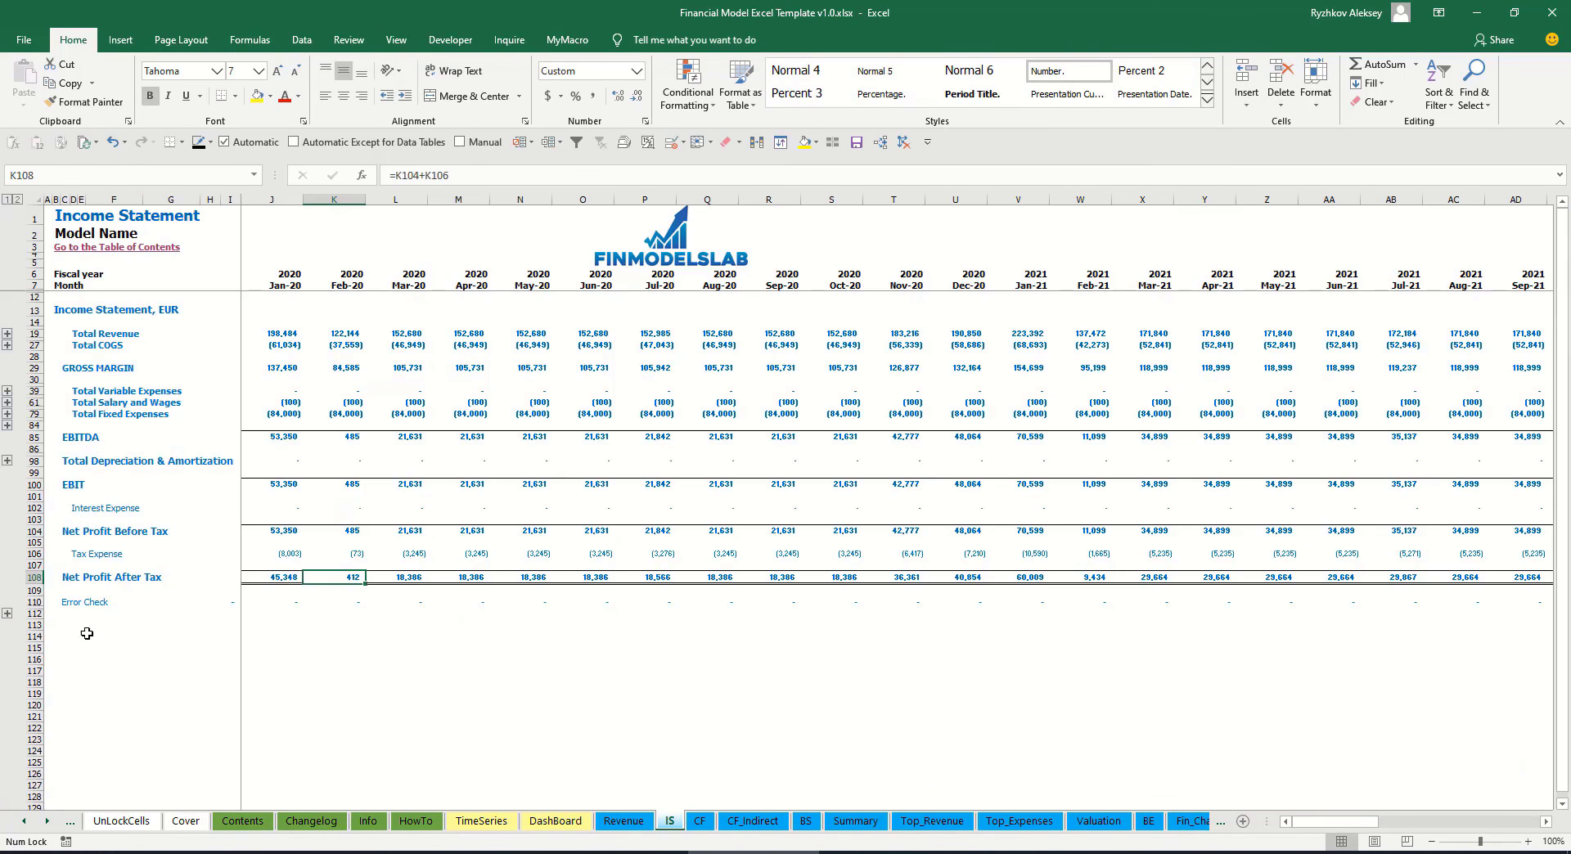
left_click(31, 554)
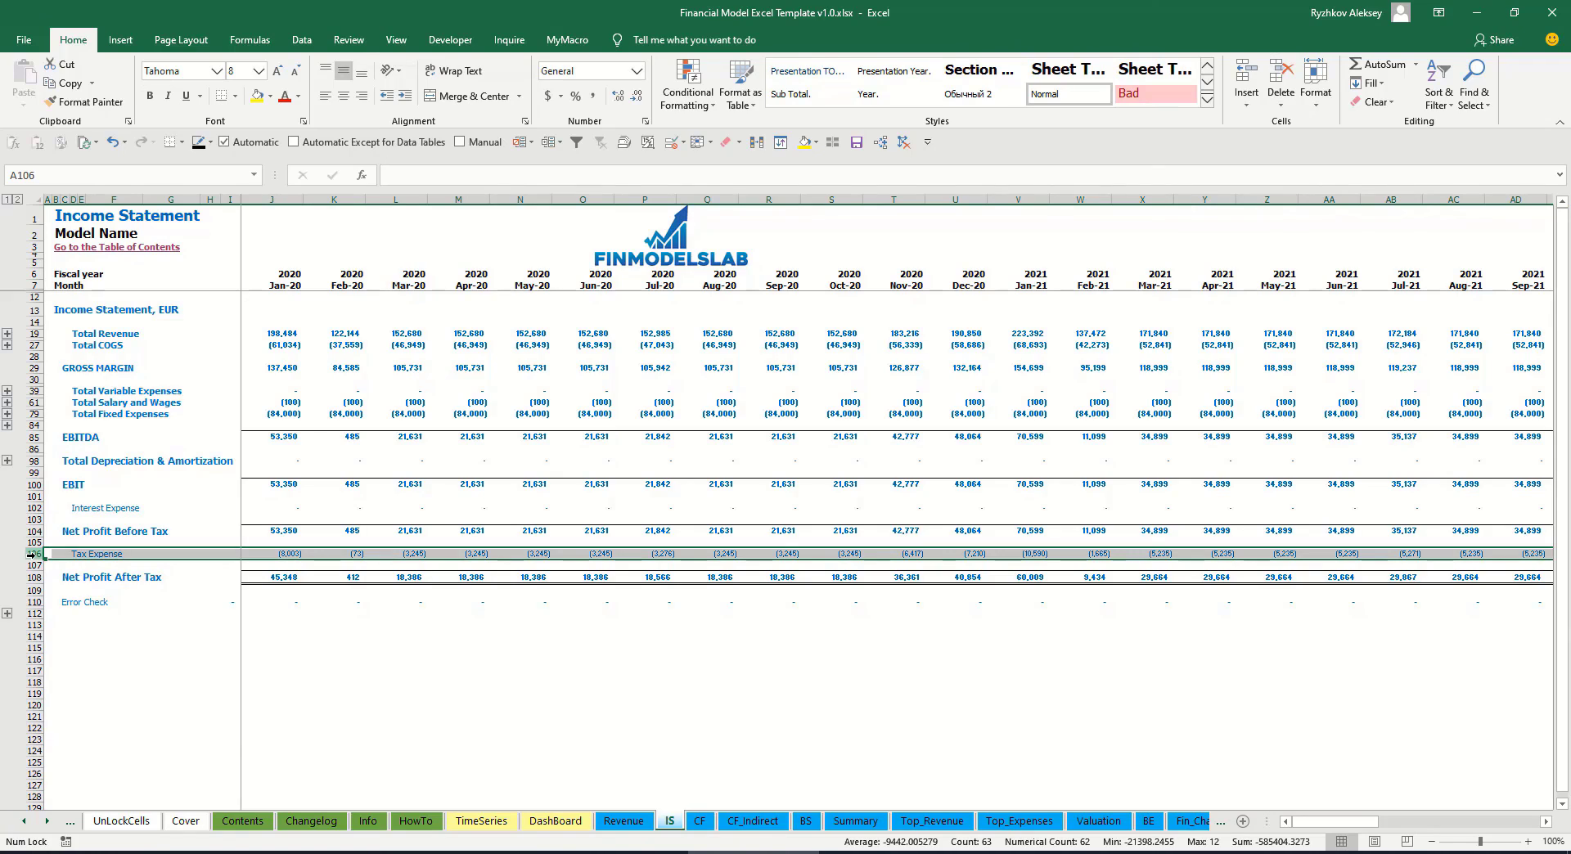